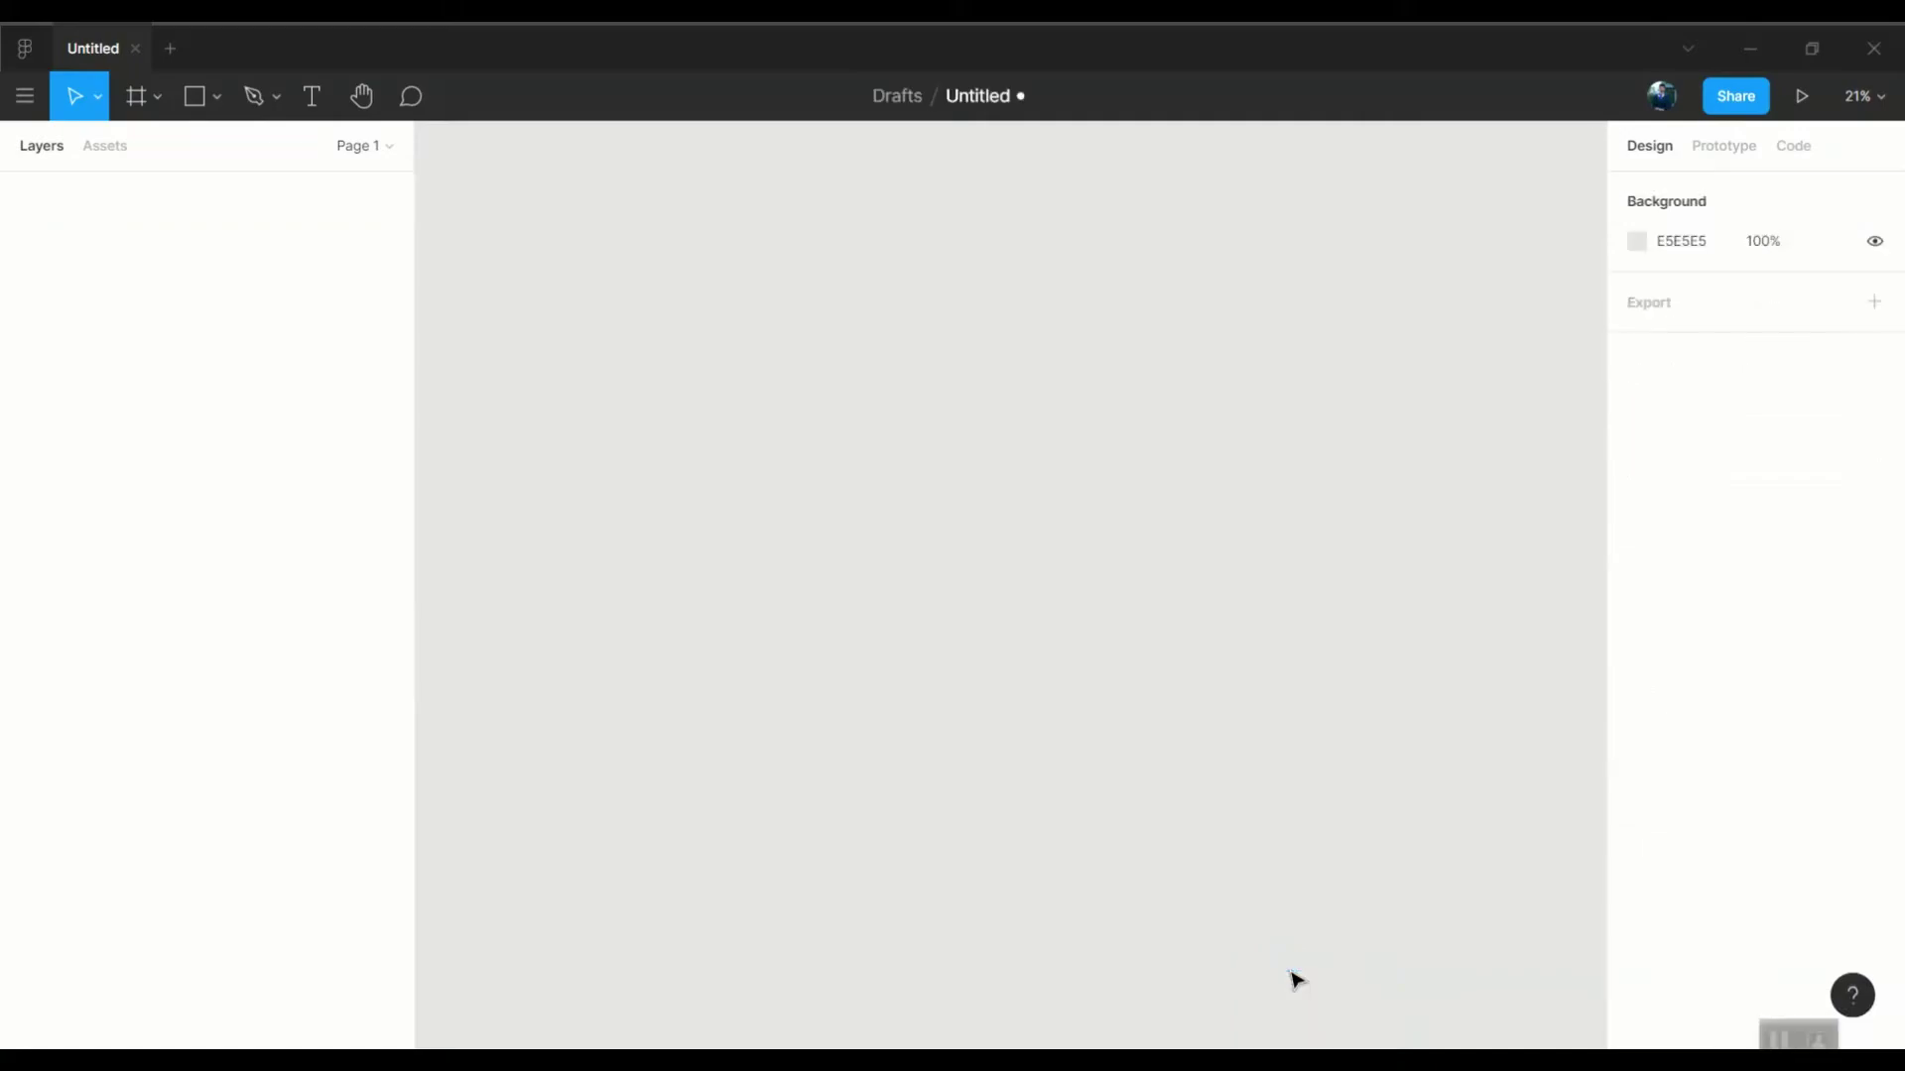
Create an iPhone 11 Pro/X frame named Login with corner radius 50 and a pasted status bar
click(157, 97)
click(141, 141)
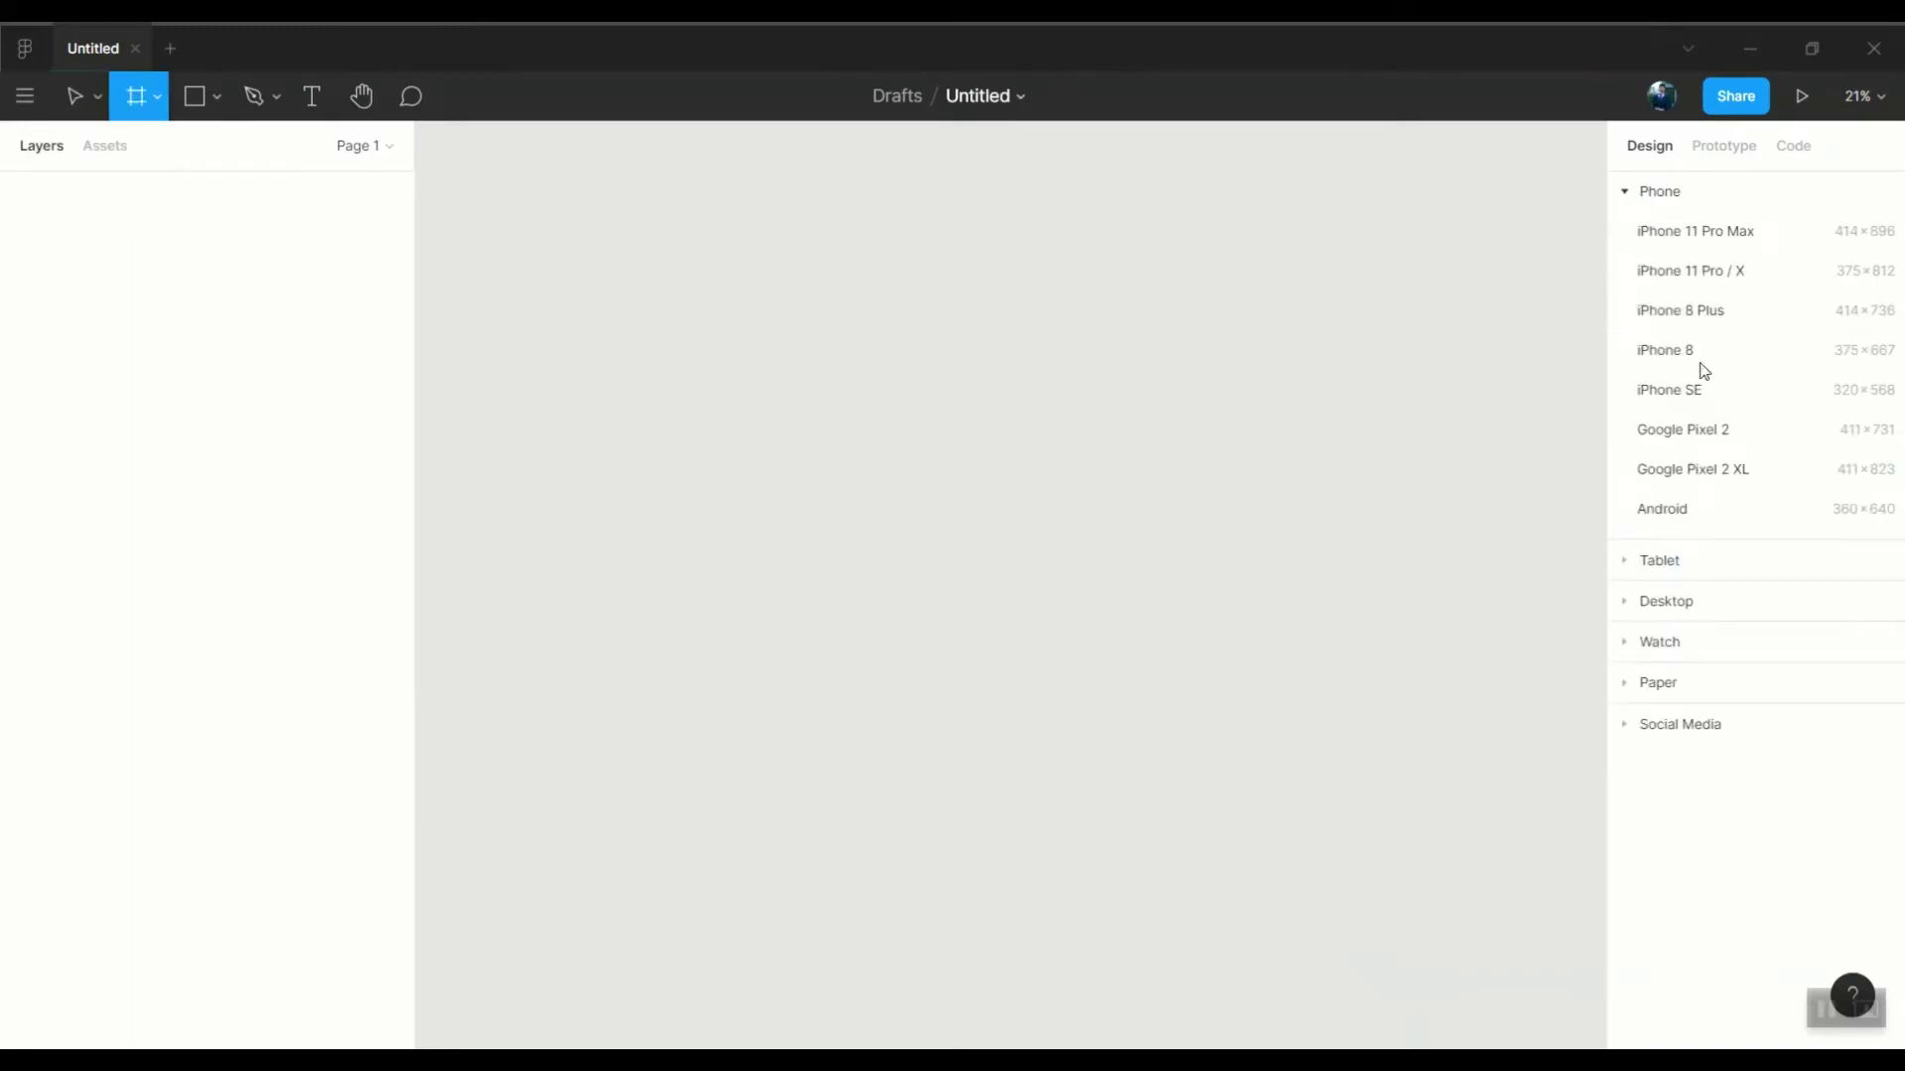
click(1707, 270)
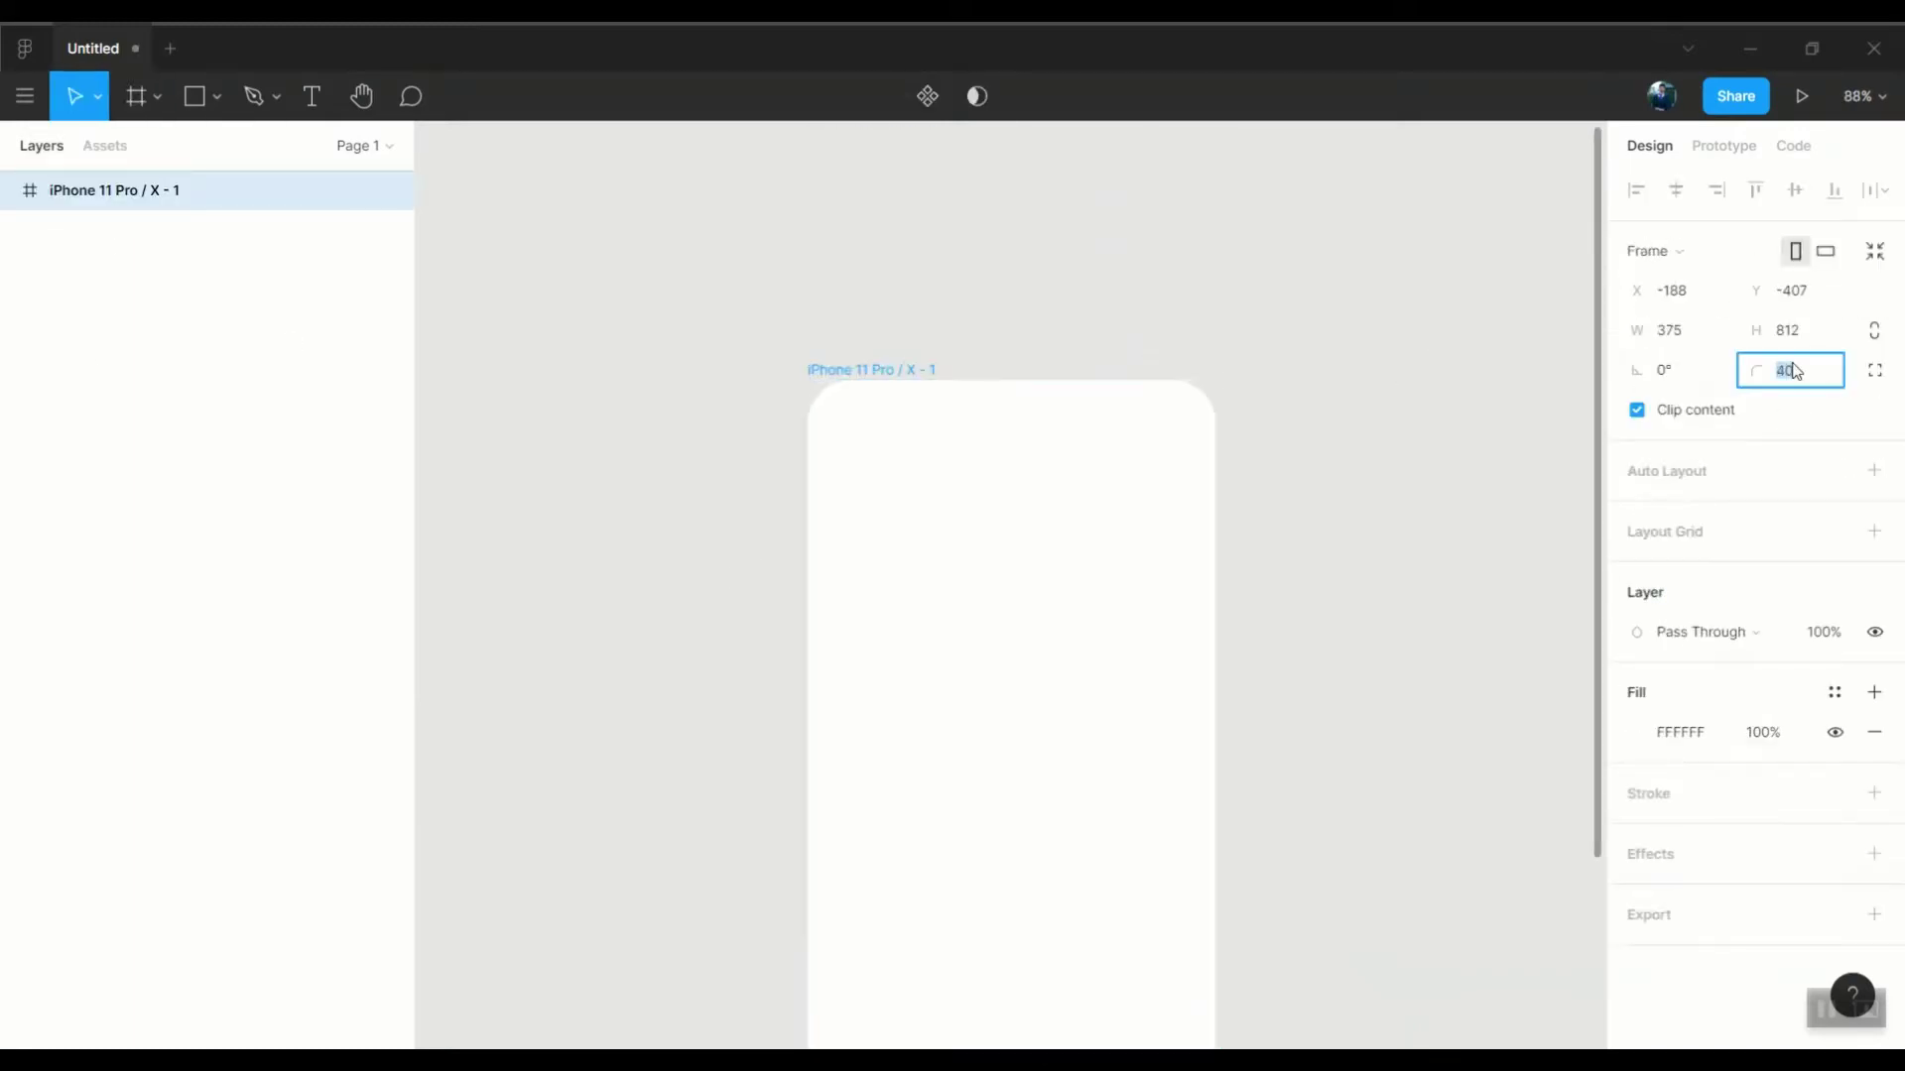
click(1510, 453)
double_click(161, 193)
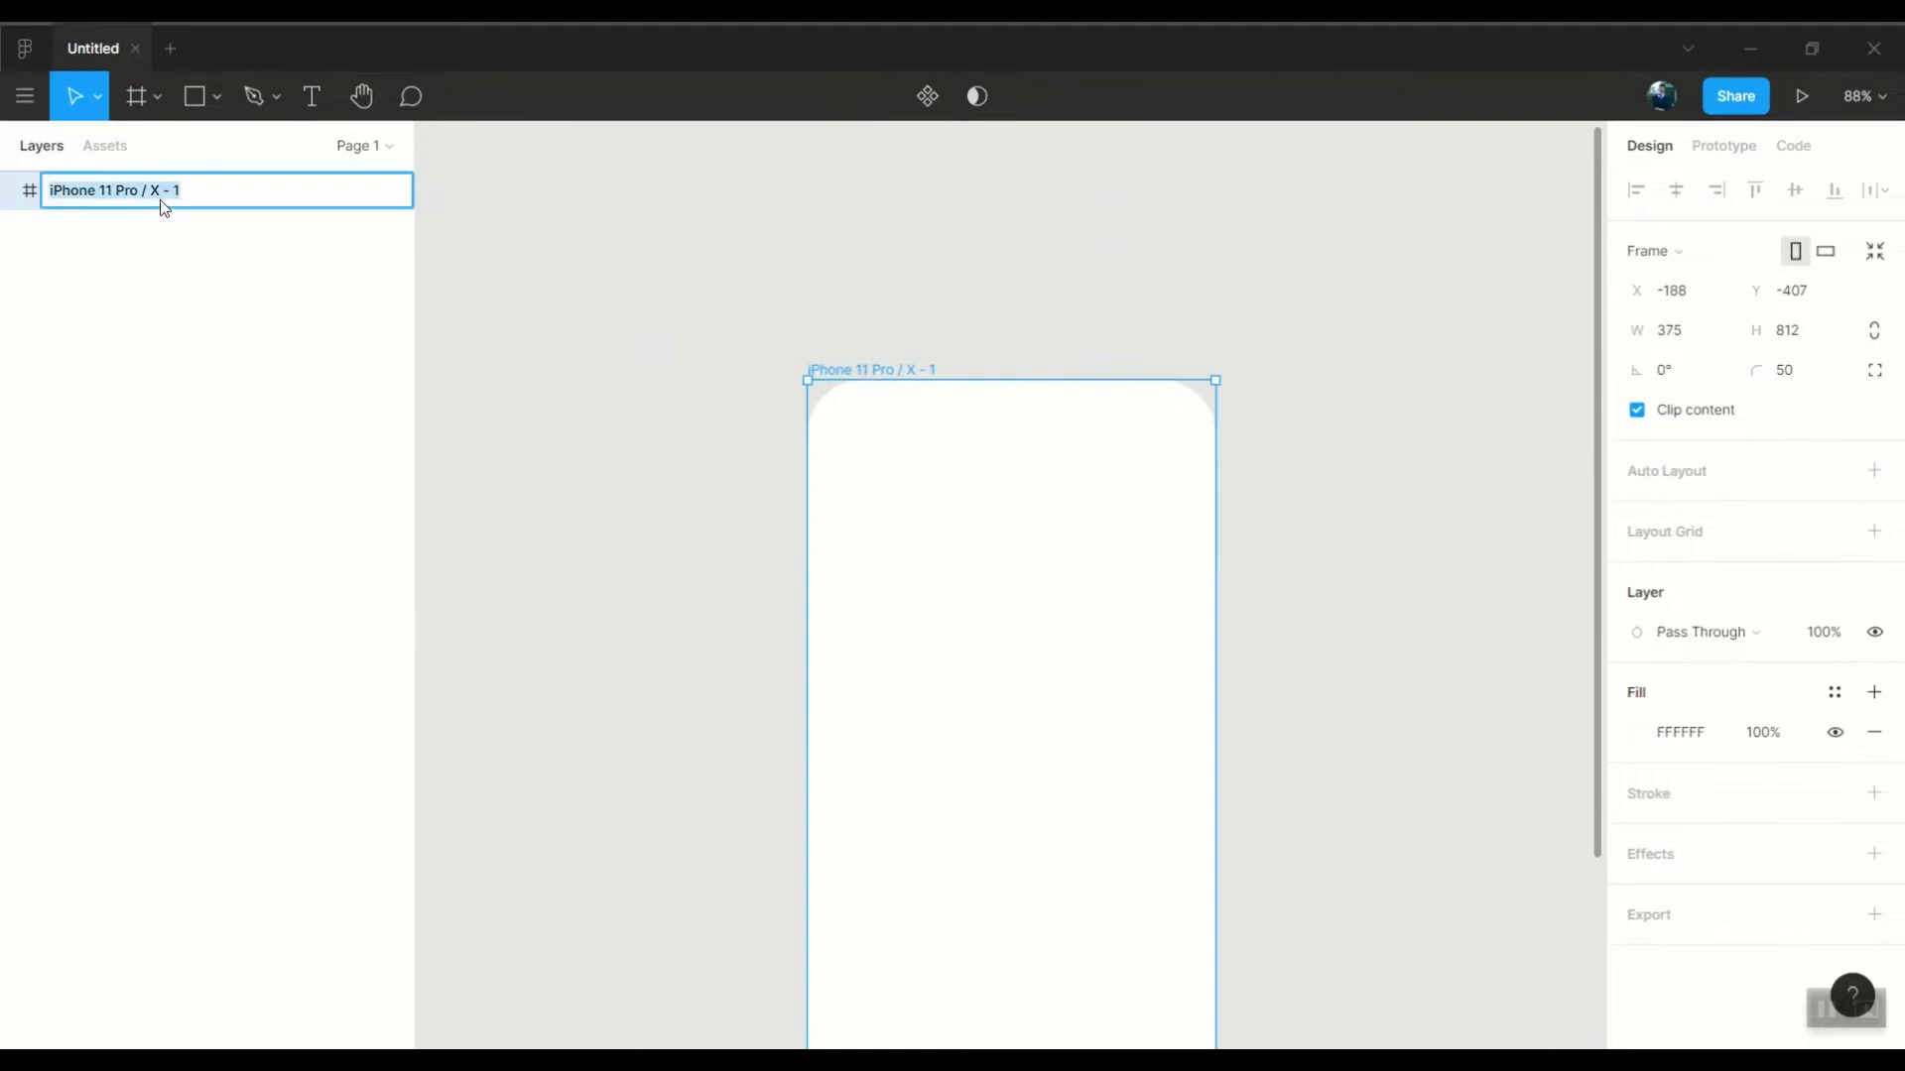
text(Login)
key(Return)
key(ctrl+v)
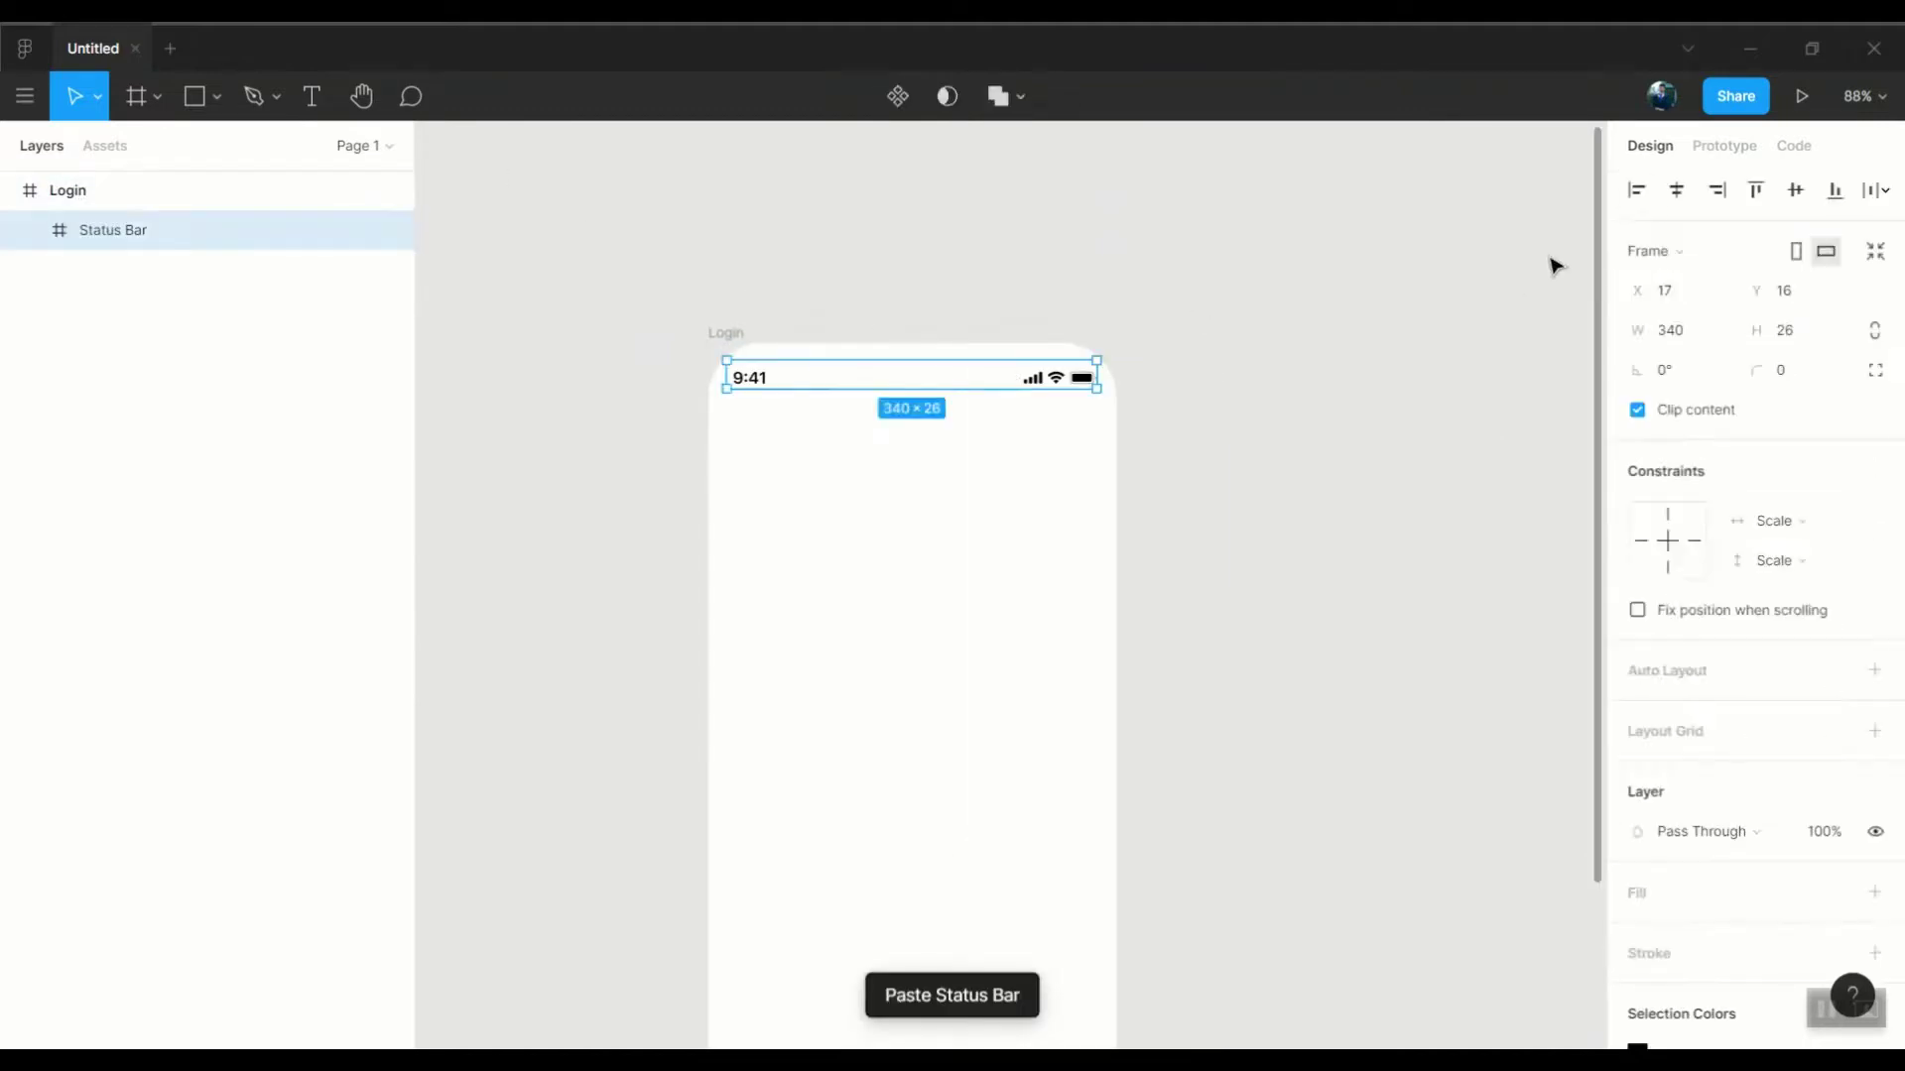
Duplicate the Login frame twice and name the copies Home and View-podcast
click(1552, 264)
click(722, 339)
key(ctrl+d)
key(ctrl+d)
double_click(1060, 392)
text(Home)
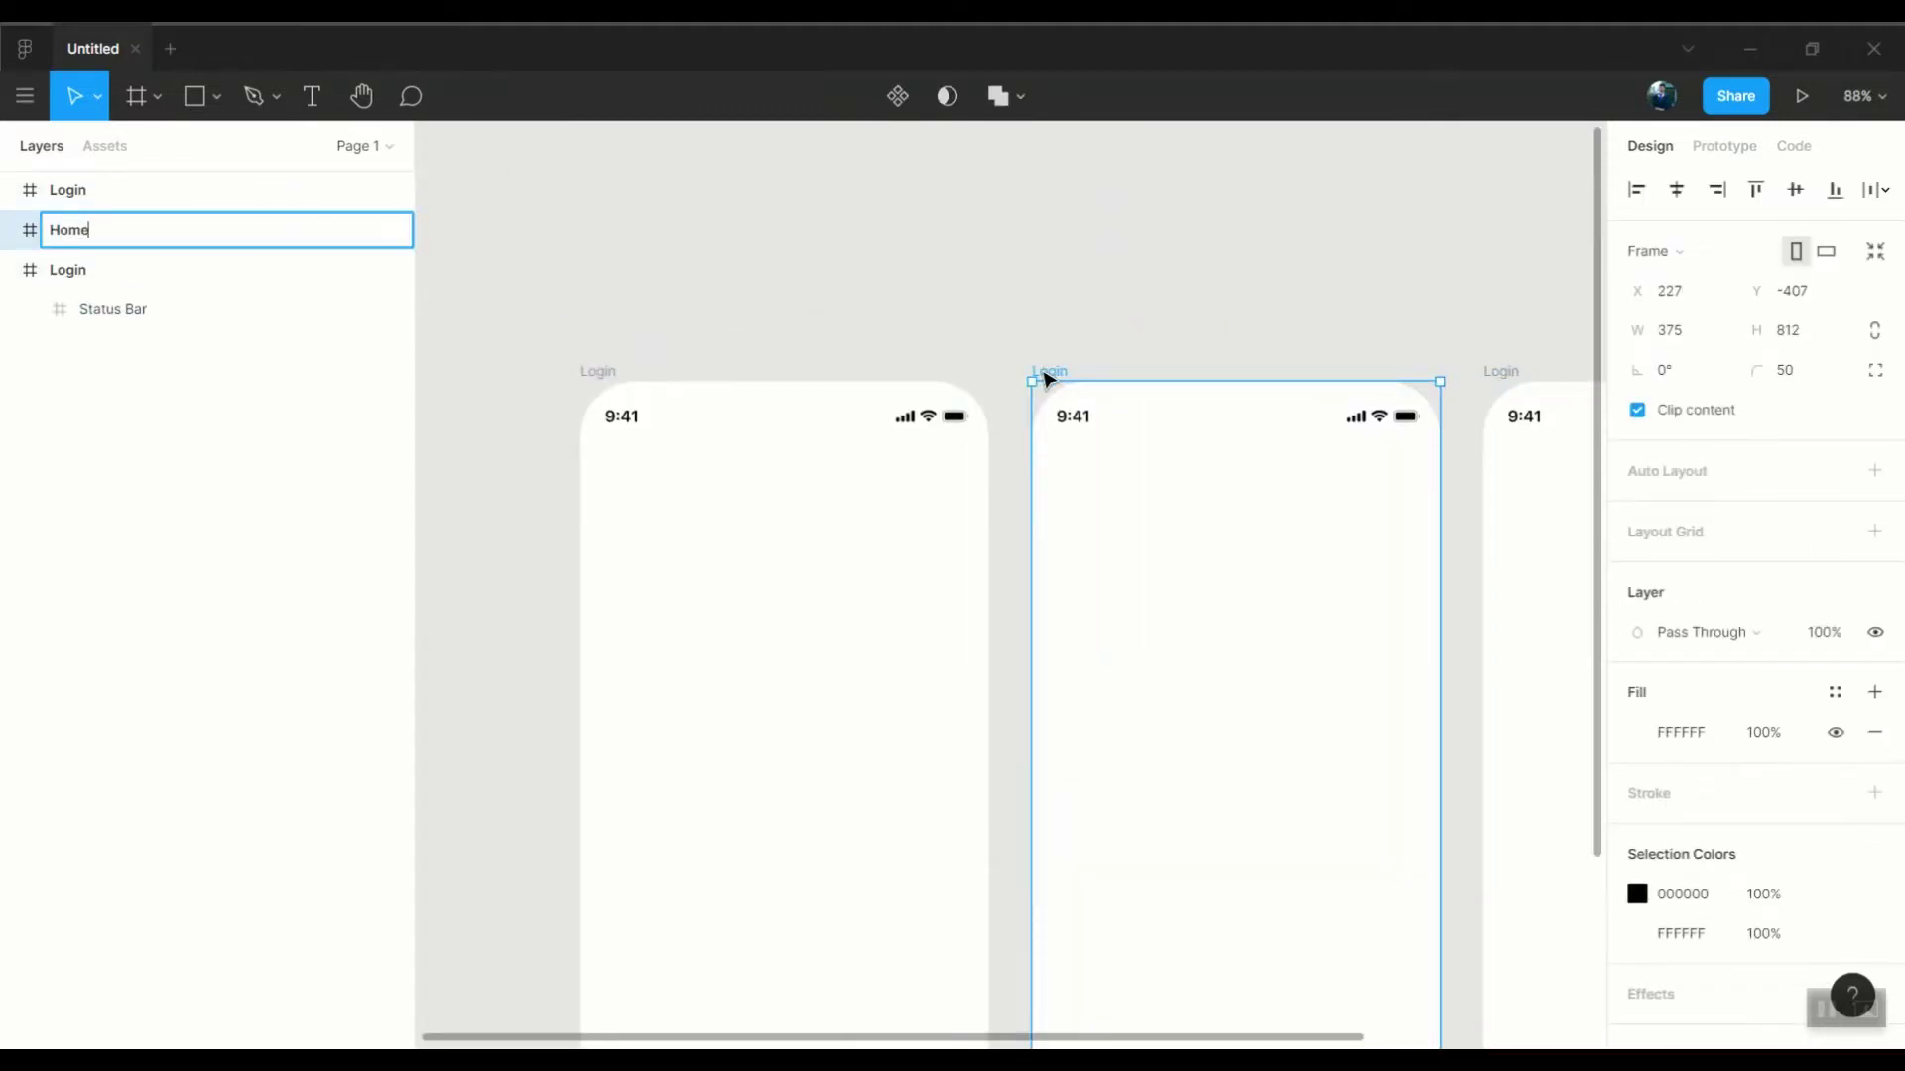
click(1008, 273)
key(shift+1)
double_click(1177, 314)
text(View-podcast)
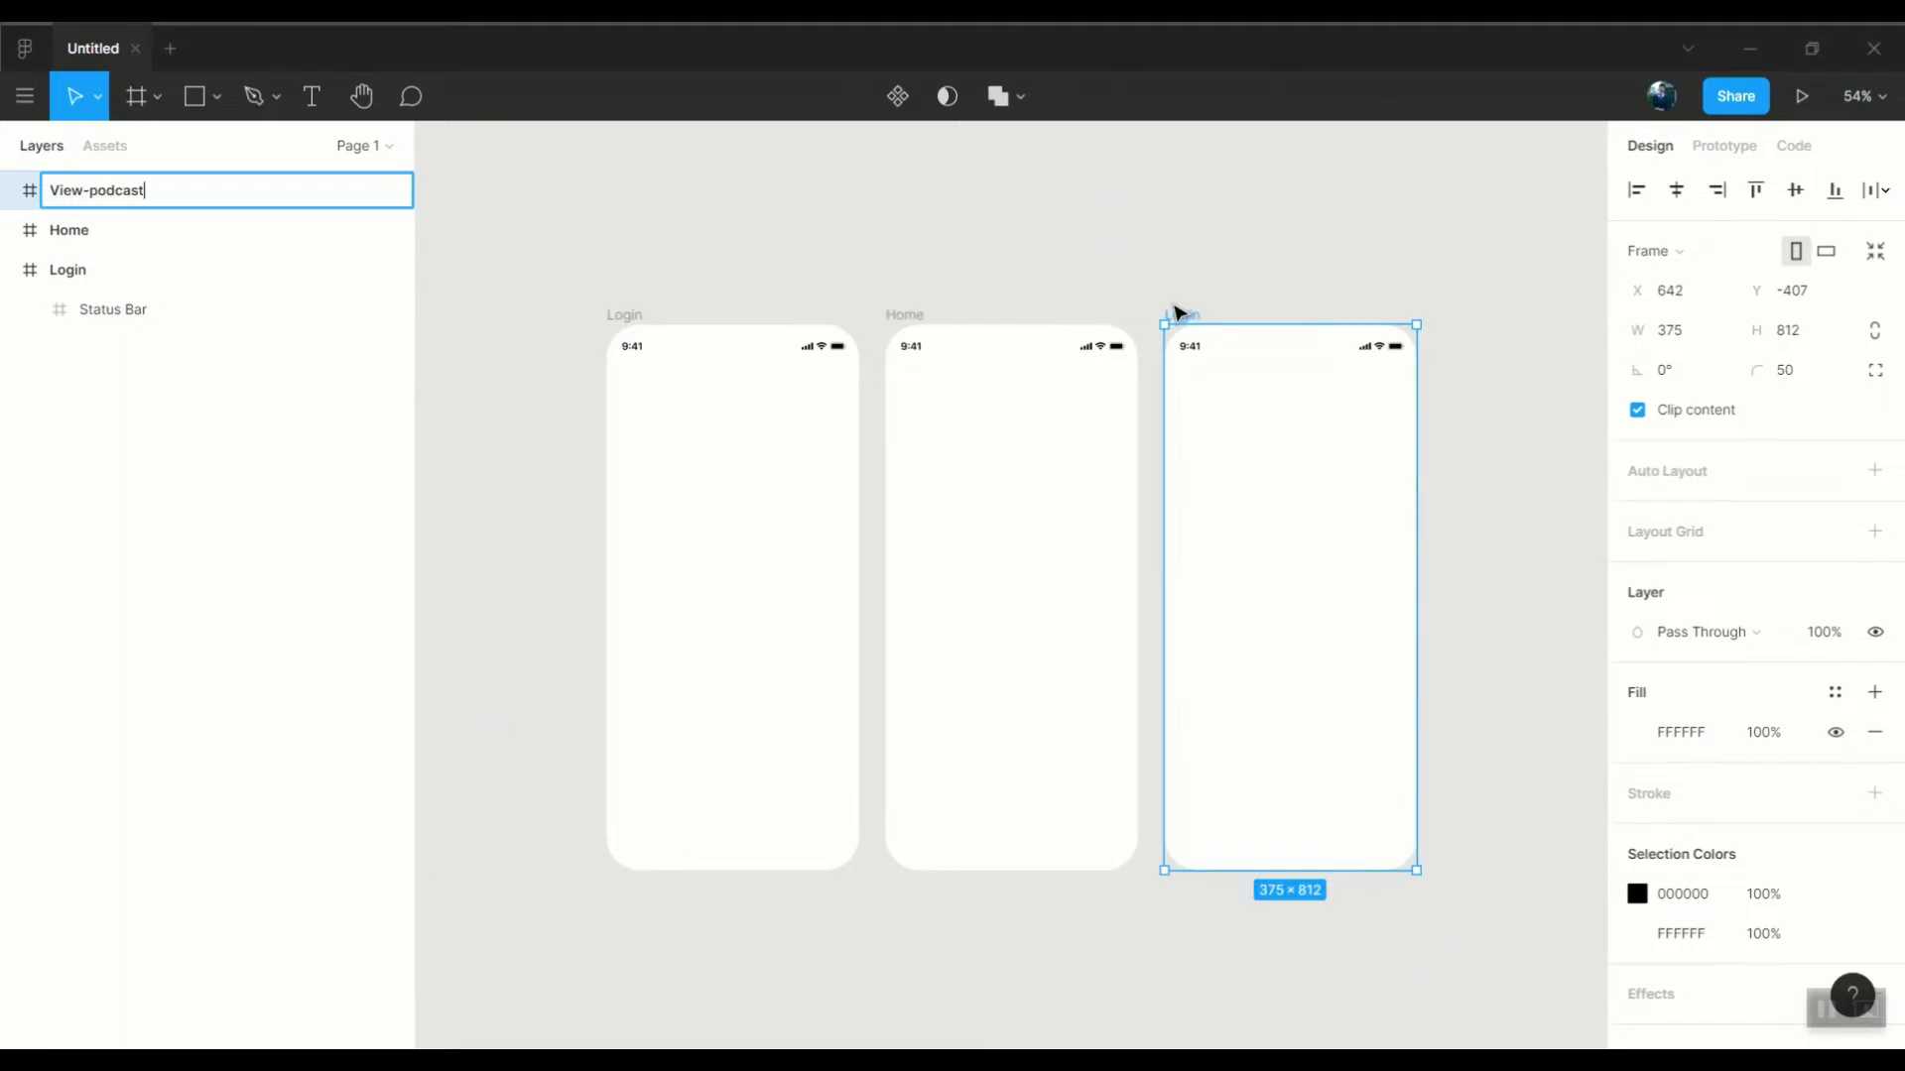
click(744, 204)
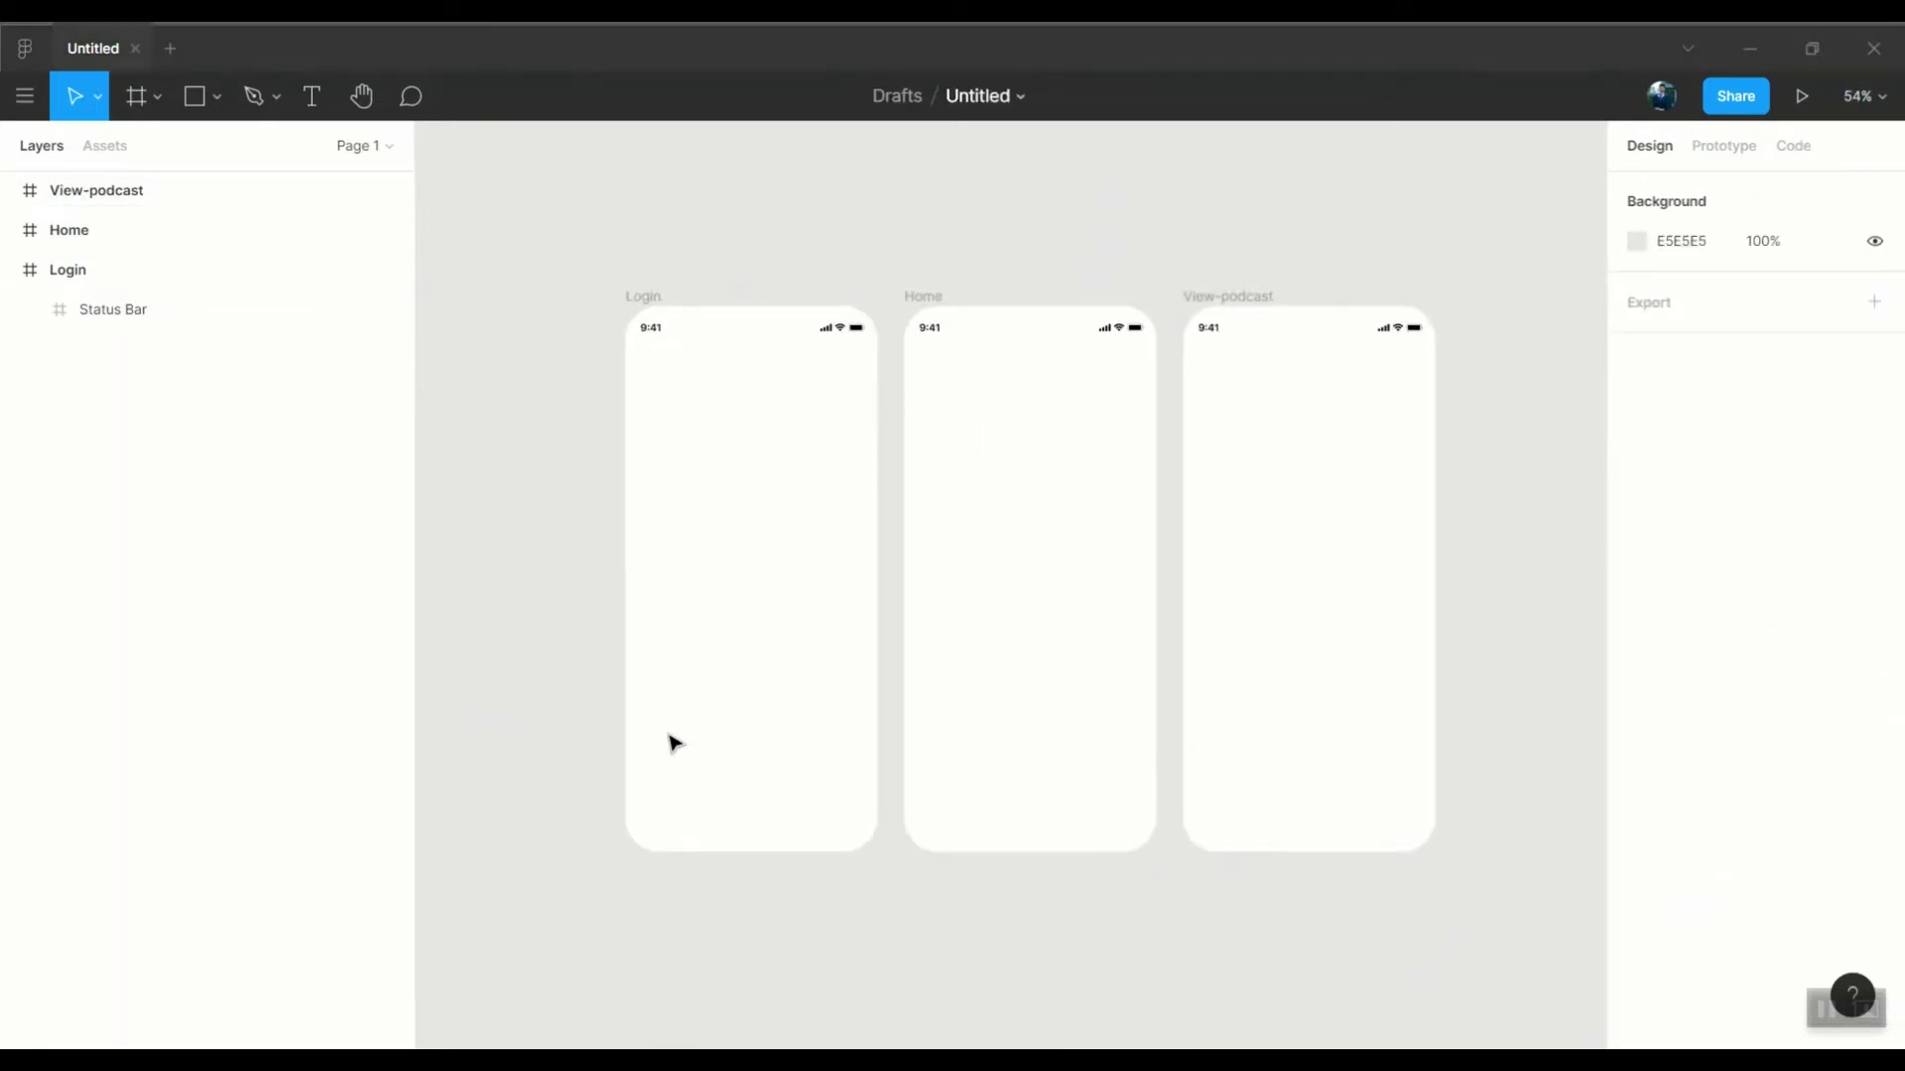
Paste the 3D character illustration into Login, scaled down and centred
key(ctrl+v)
drag(485, 852, 753, 539)
drag(882, 408, 808, 489)
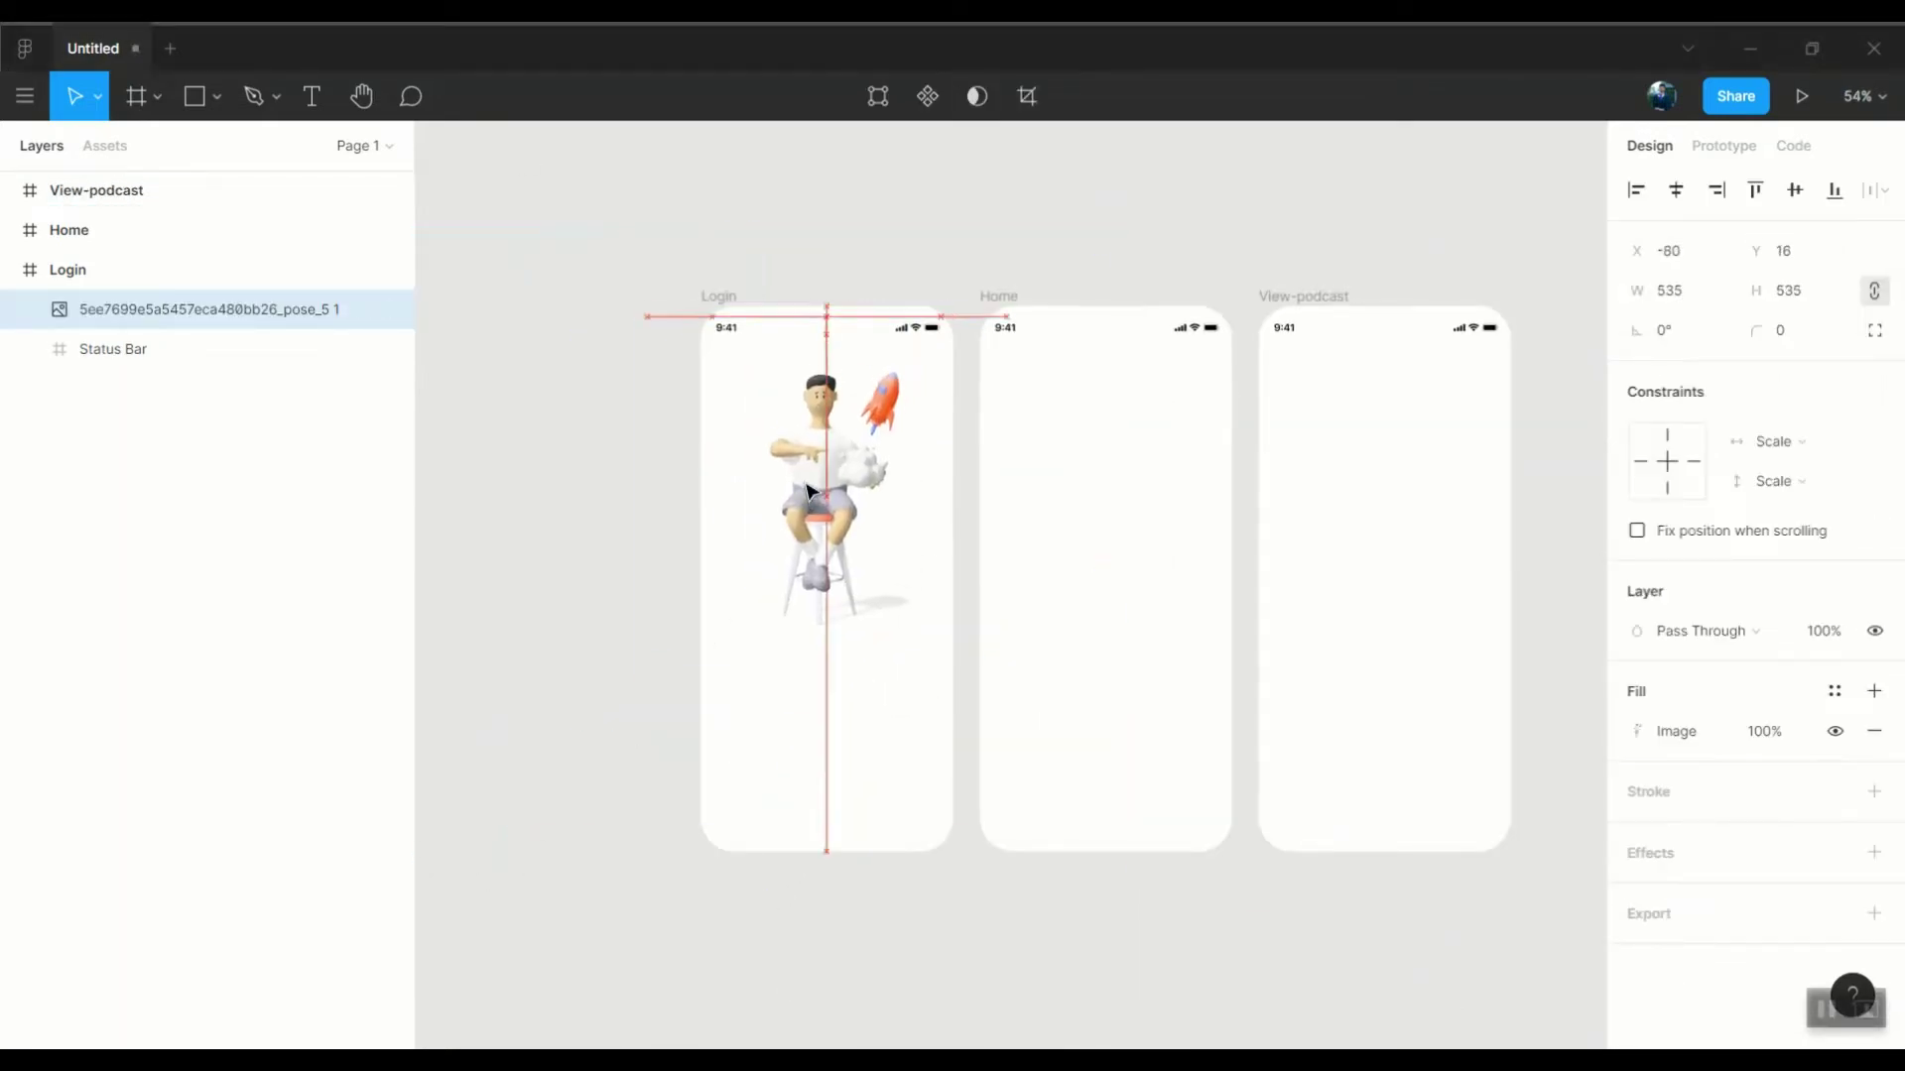
drag(1007, 677, 974, 651)
scroll(839, 541, up, 5)
scroll(838, 541, down, 3)
drag(548, 183, 549, 184)
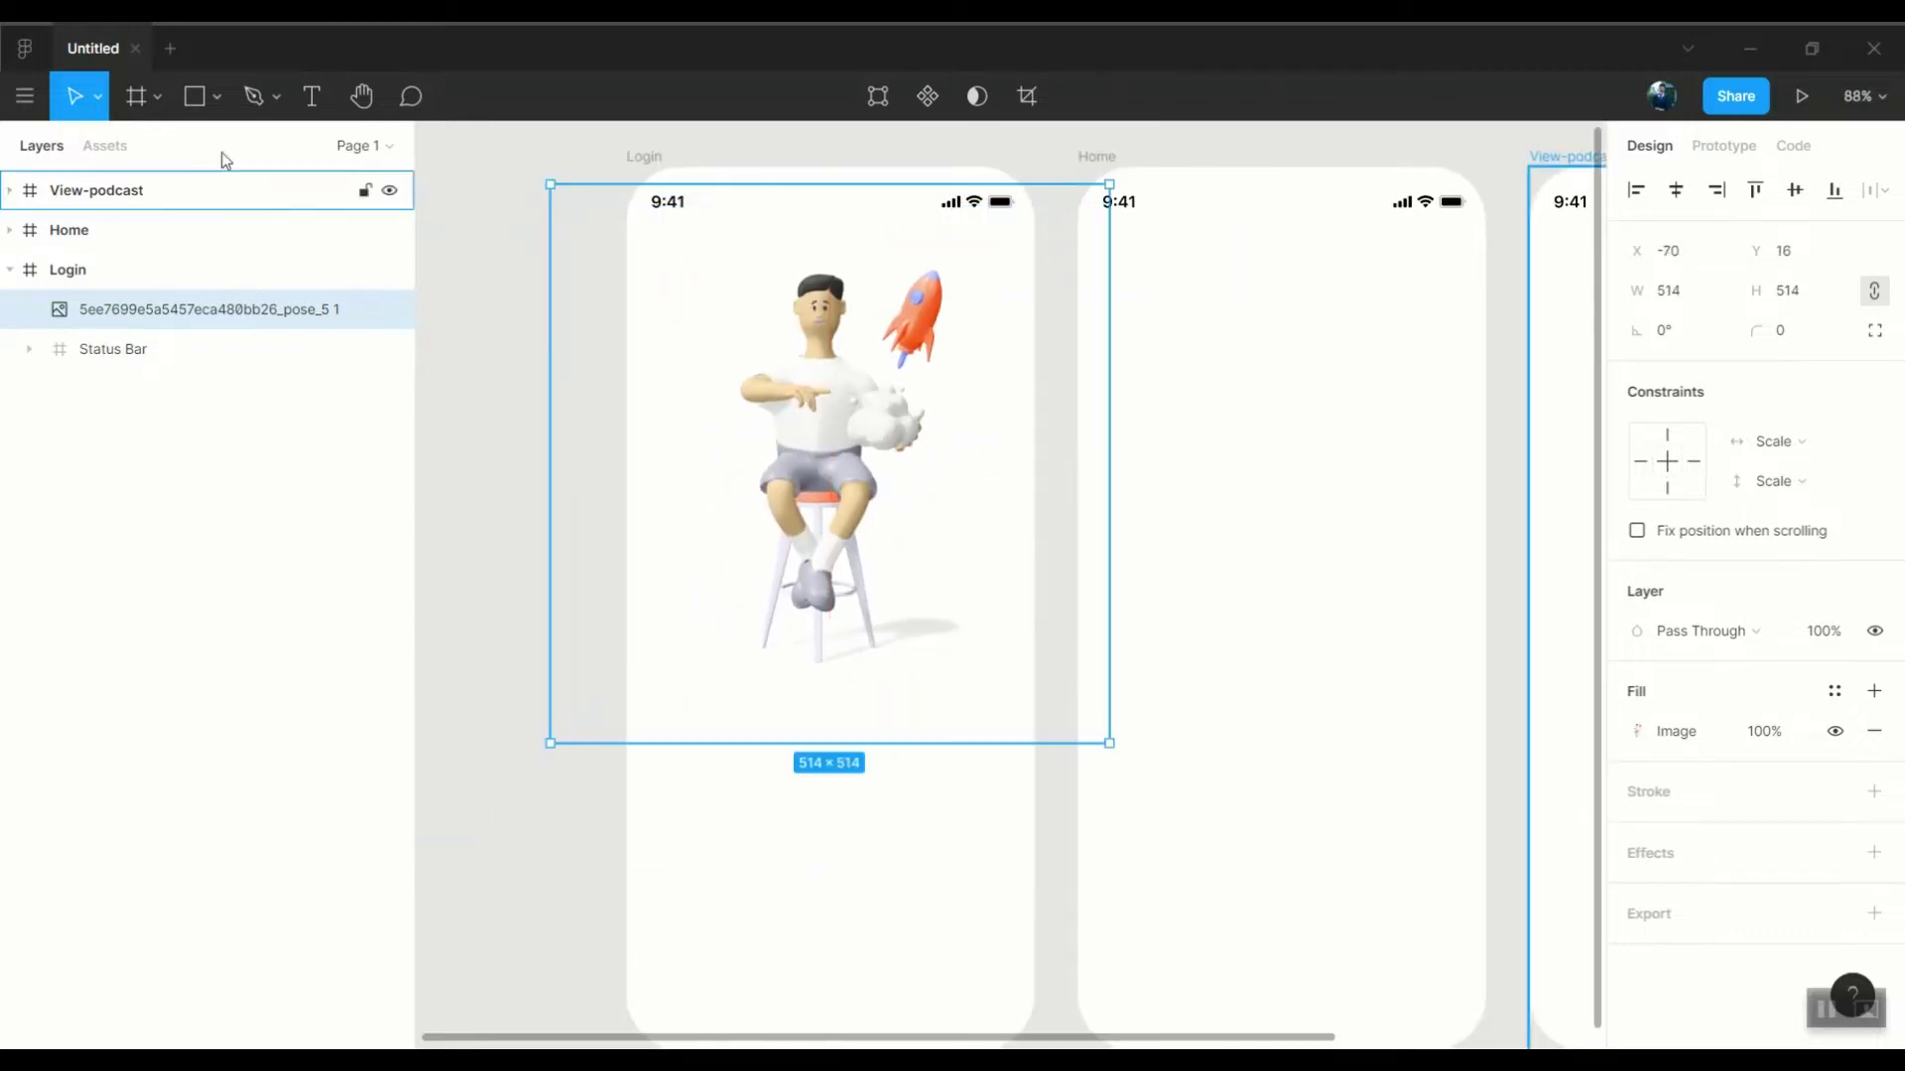
Draw a circle and send it behind the character illustration
click(216, 95)
click(170, 238)
drag(675, 268, 982, 570)
key(ctrl+bracketleft)
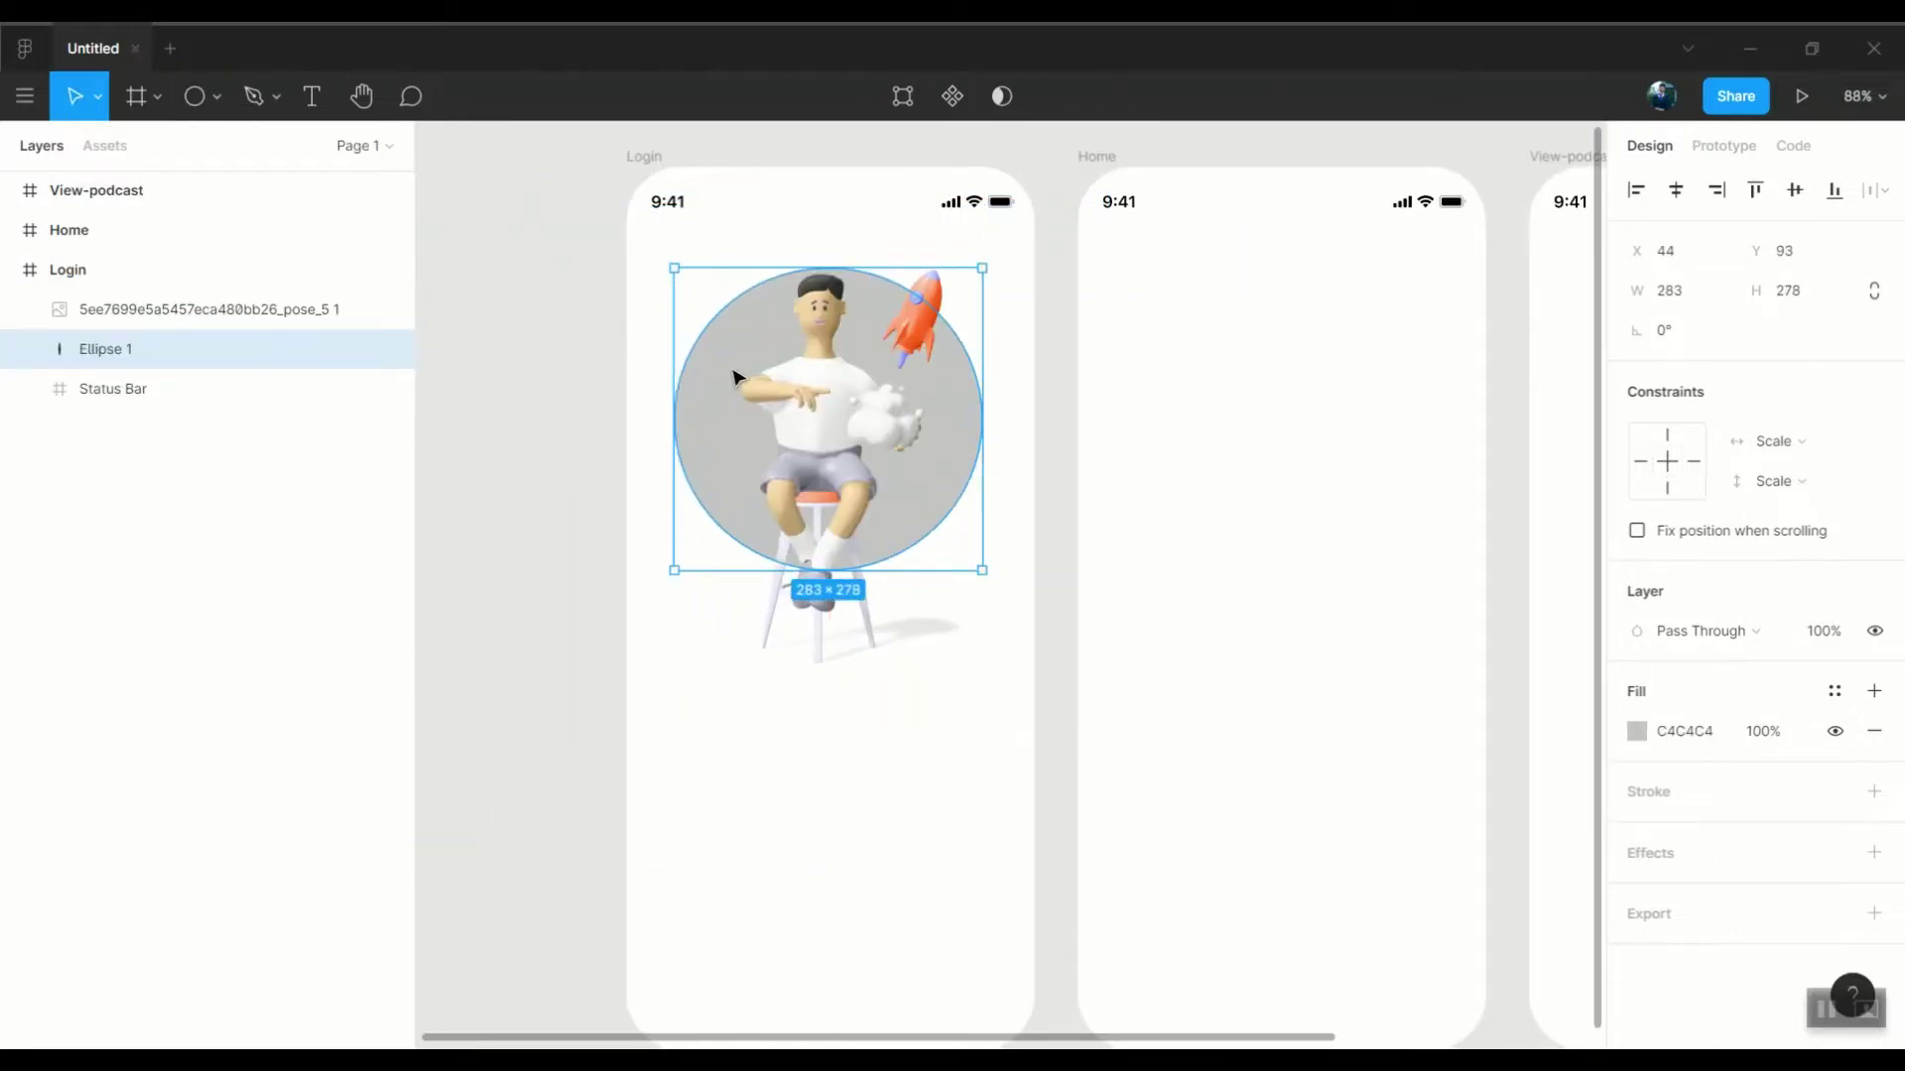
drag(736, 377, 737, 347)
Fill the circle behind the character with a yellow shade
click(1636, 731)
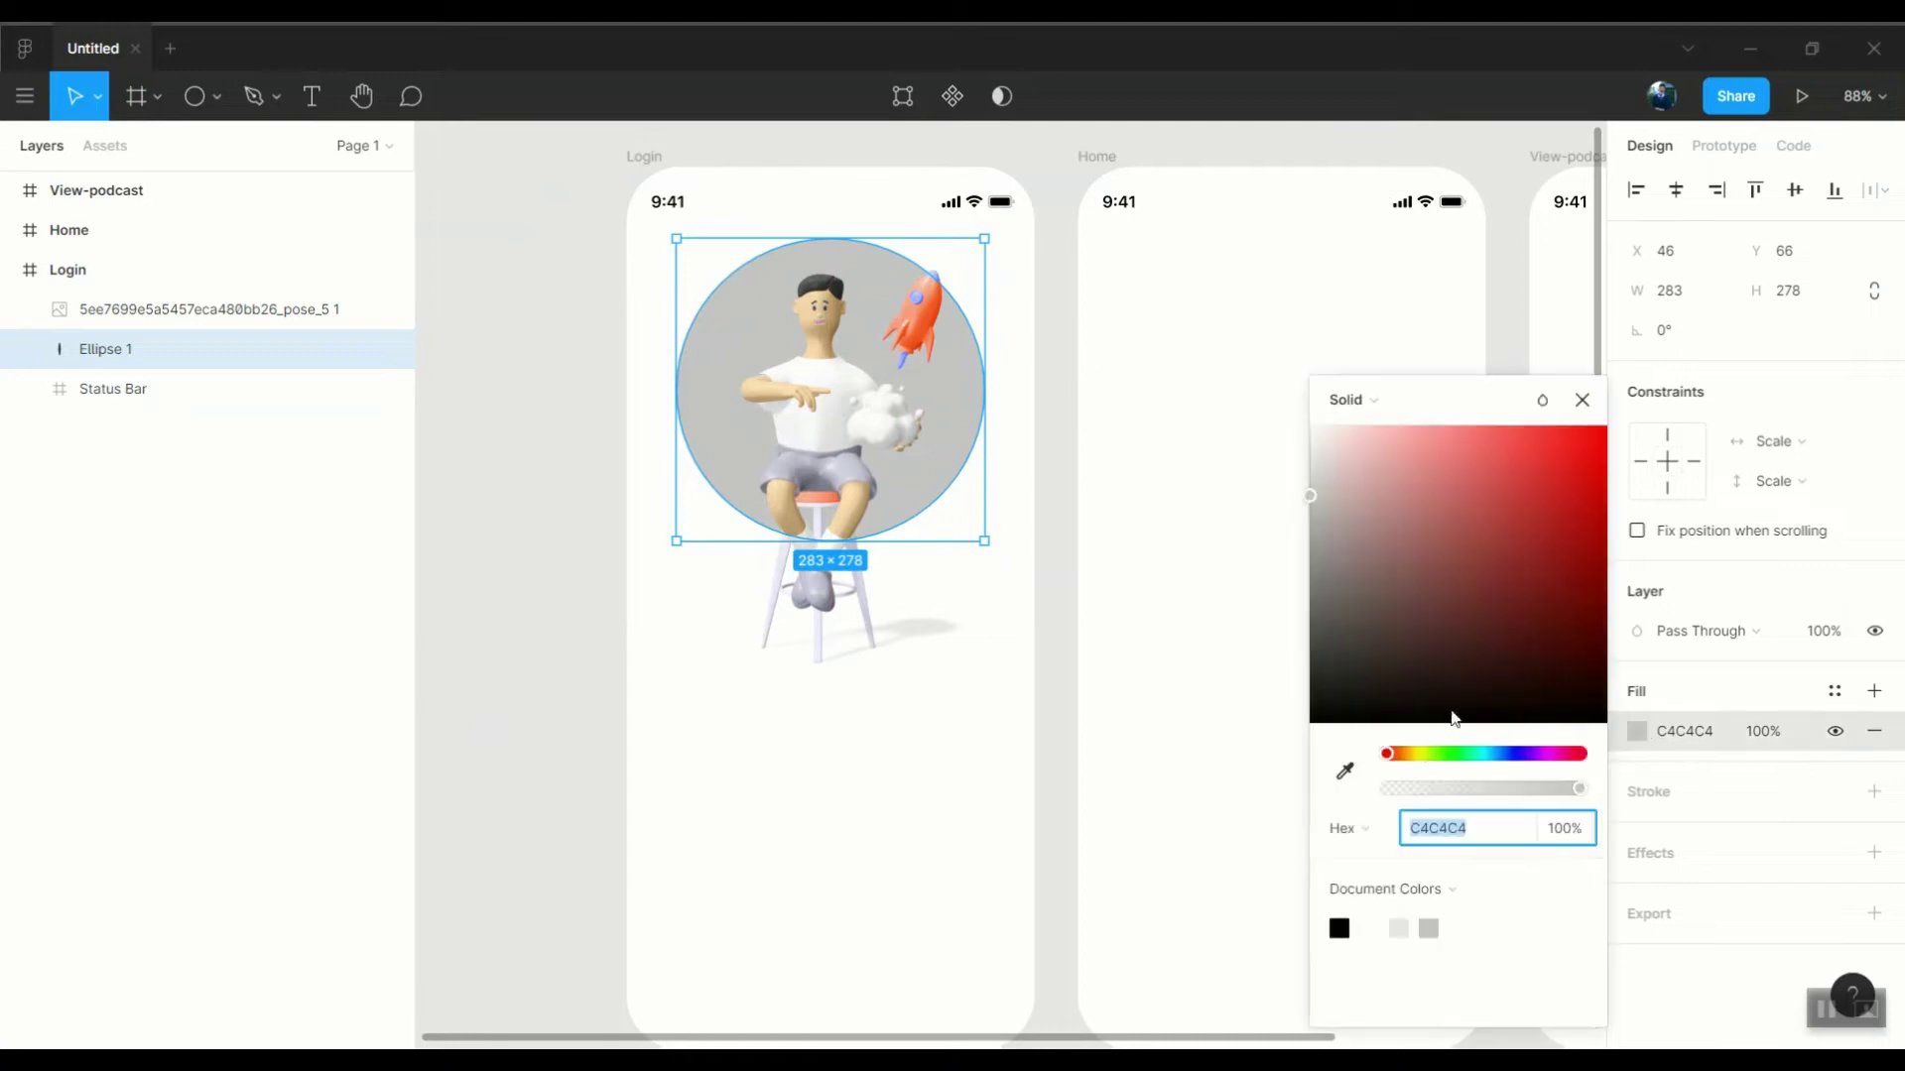
click(1405, 753)
click(1585, 436)
drag(1407, 756, 1410, 752)
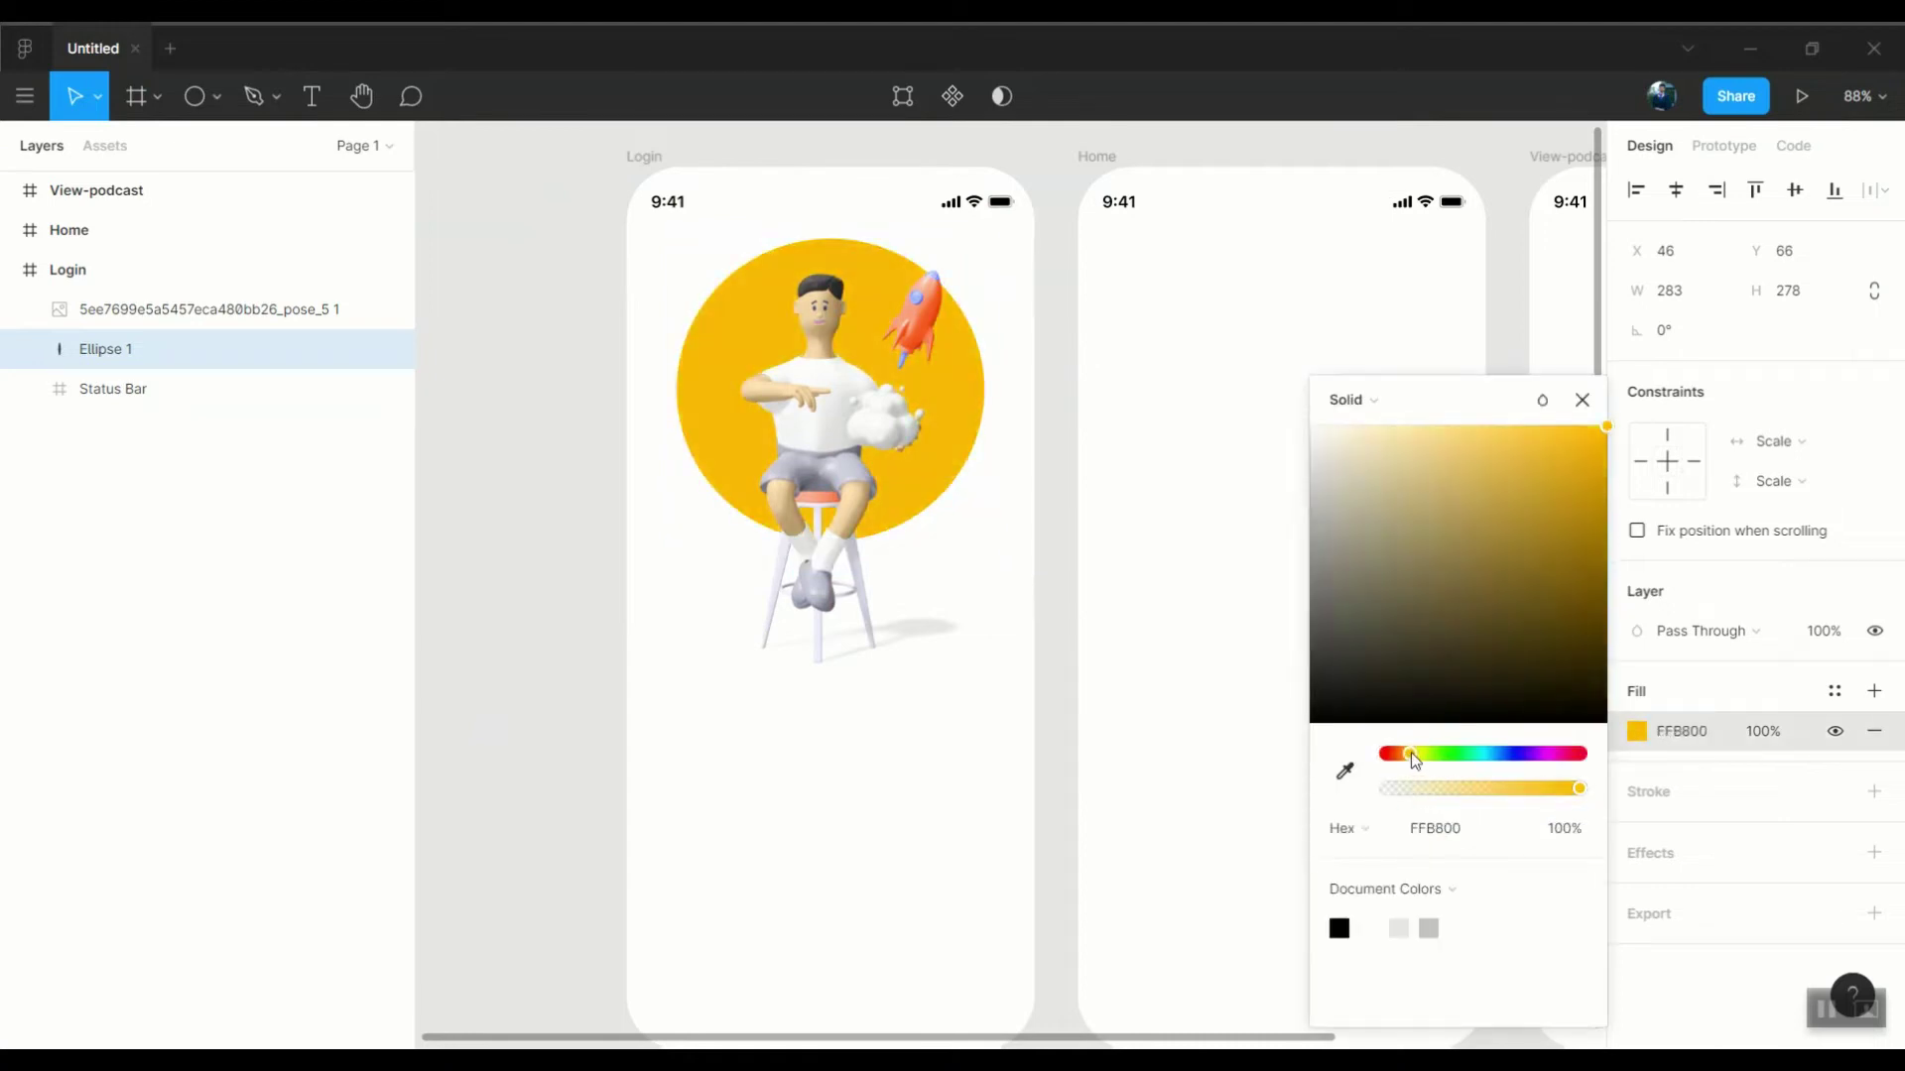
click(1588, 429)
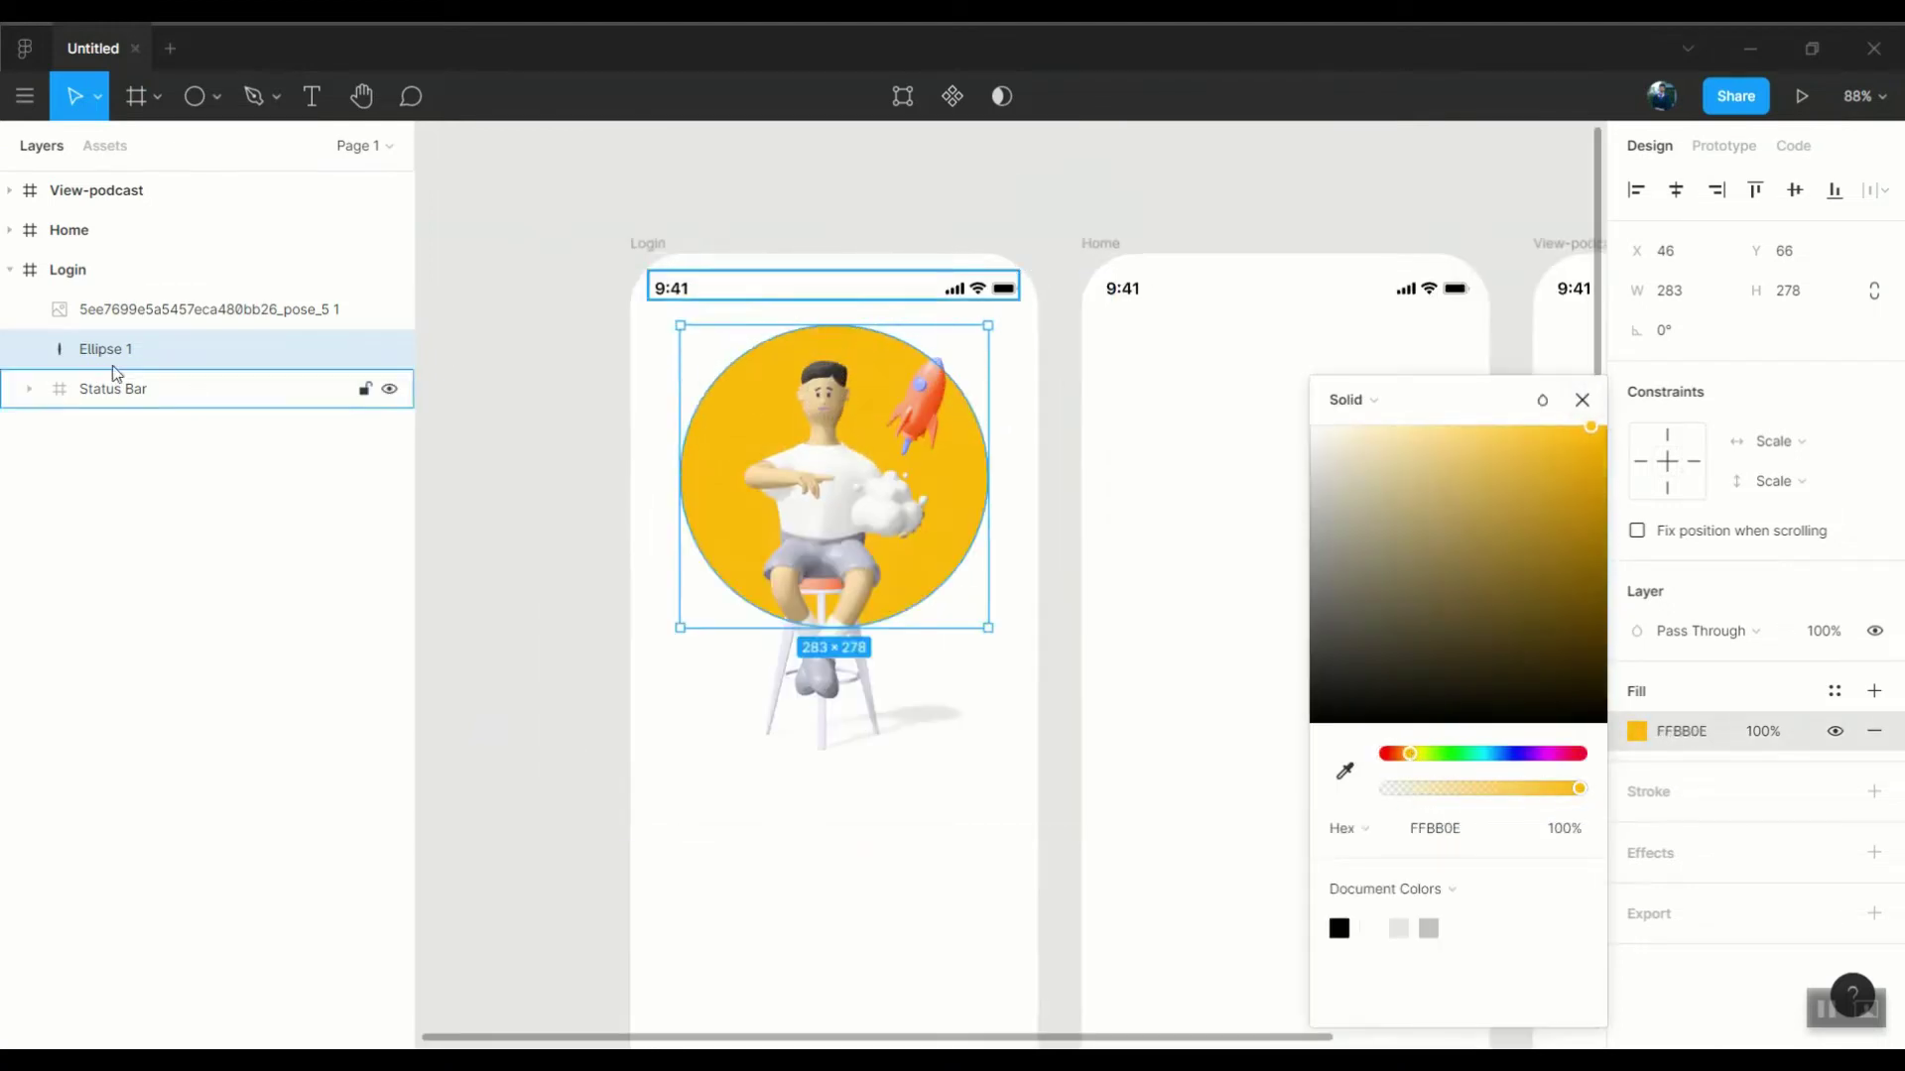
Zoom in and nudge the character illustration slightly into place
key(Escape)
scroll(751, 279, up, 5)
click(923, 506)
drag(923, 504, 934, 511)
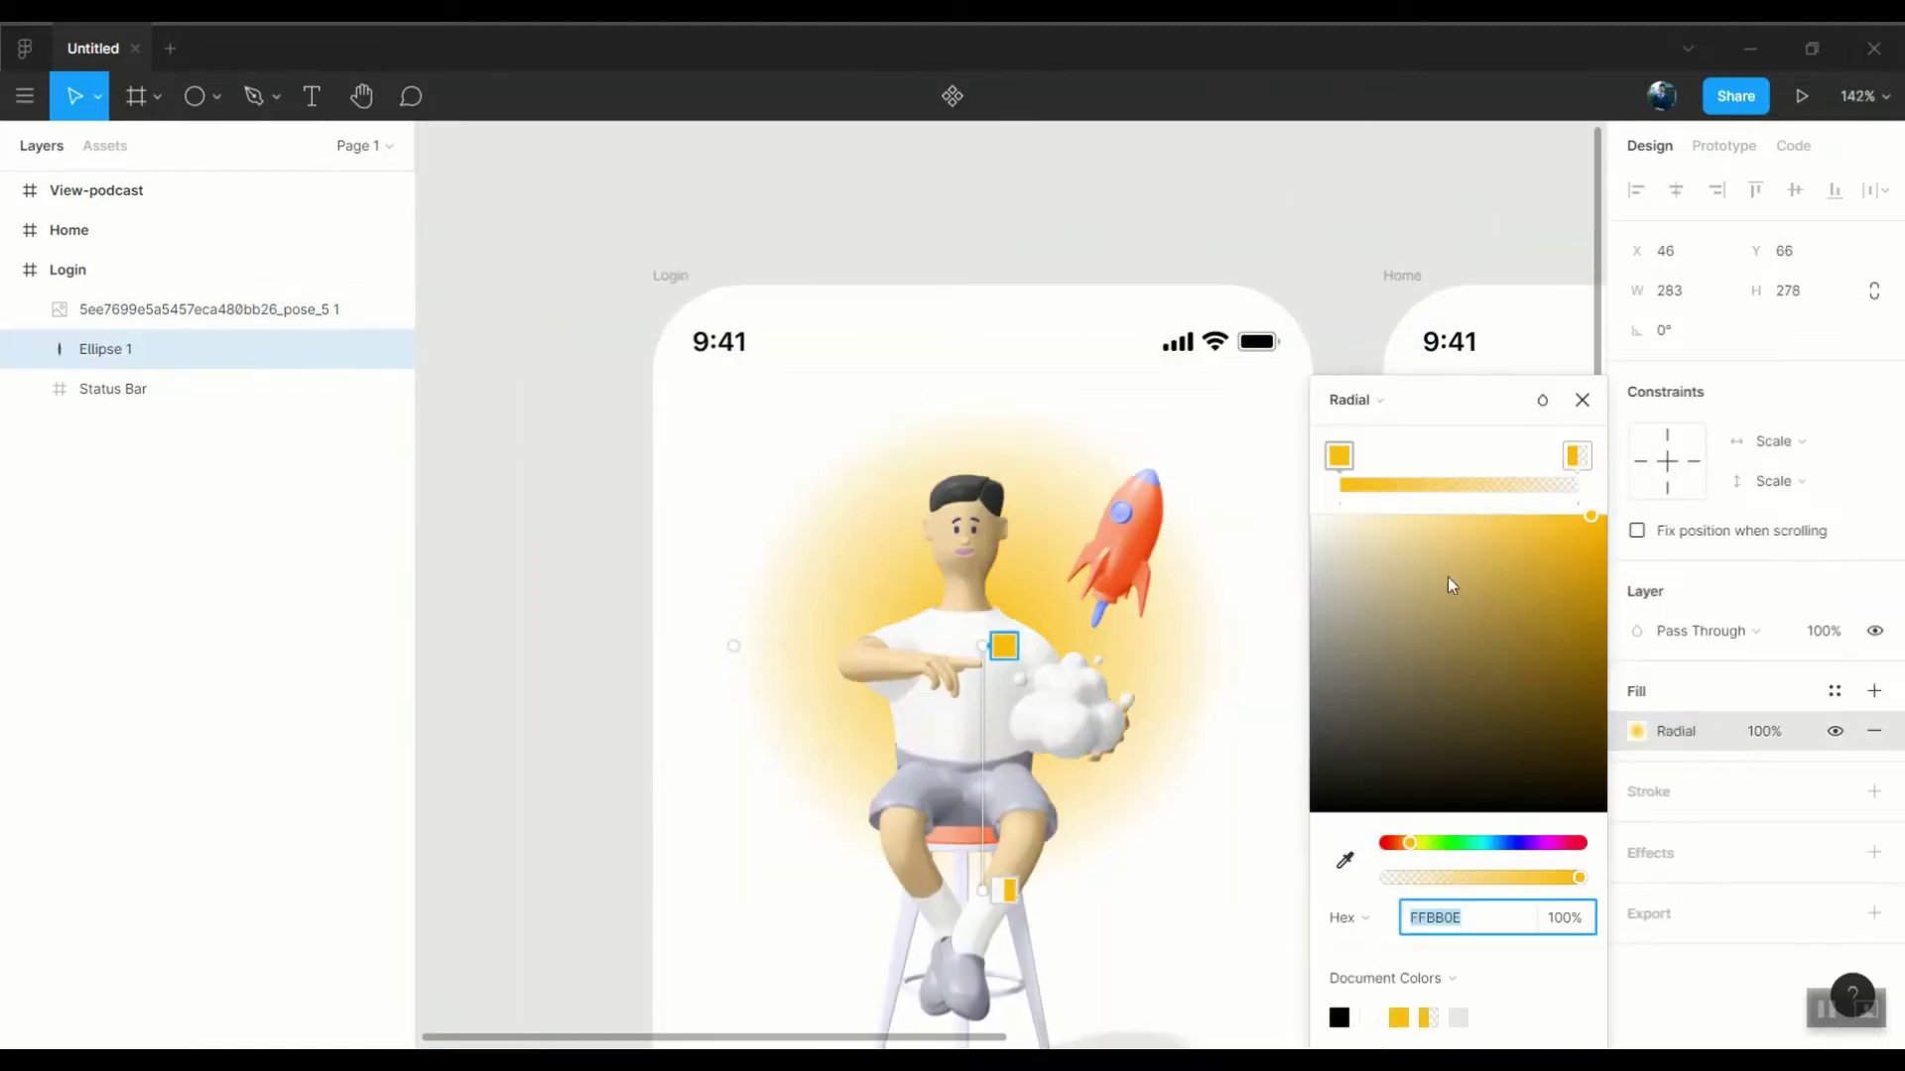
scroll(1077, 433, down, 2)
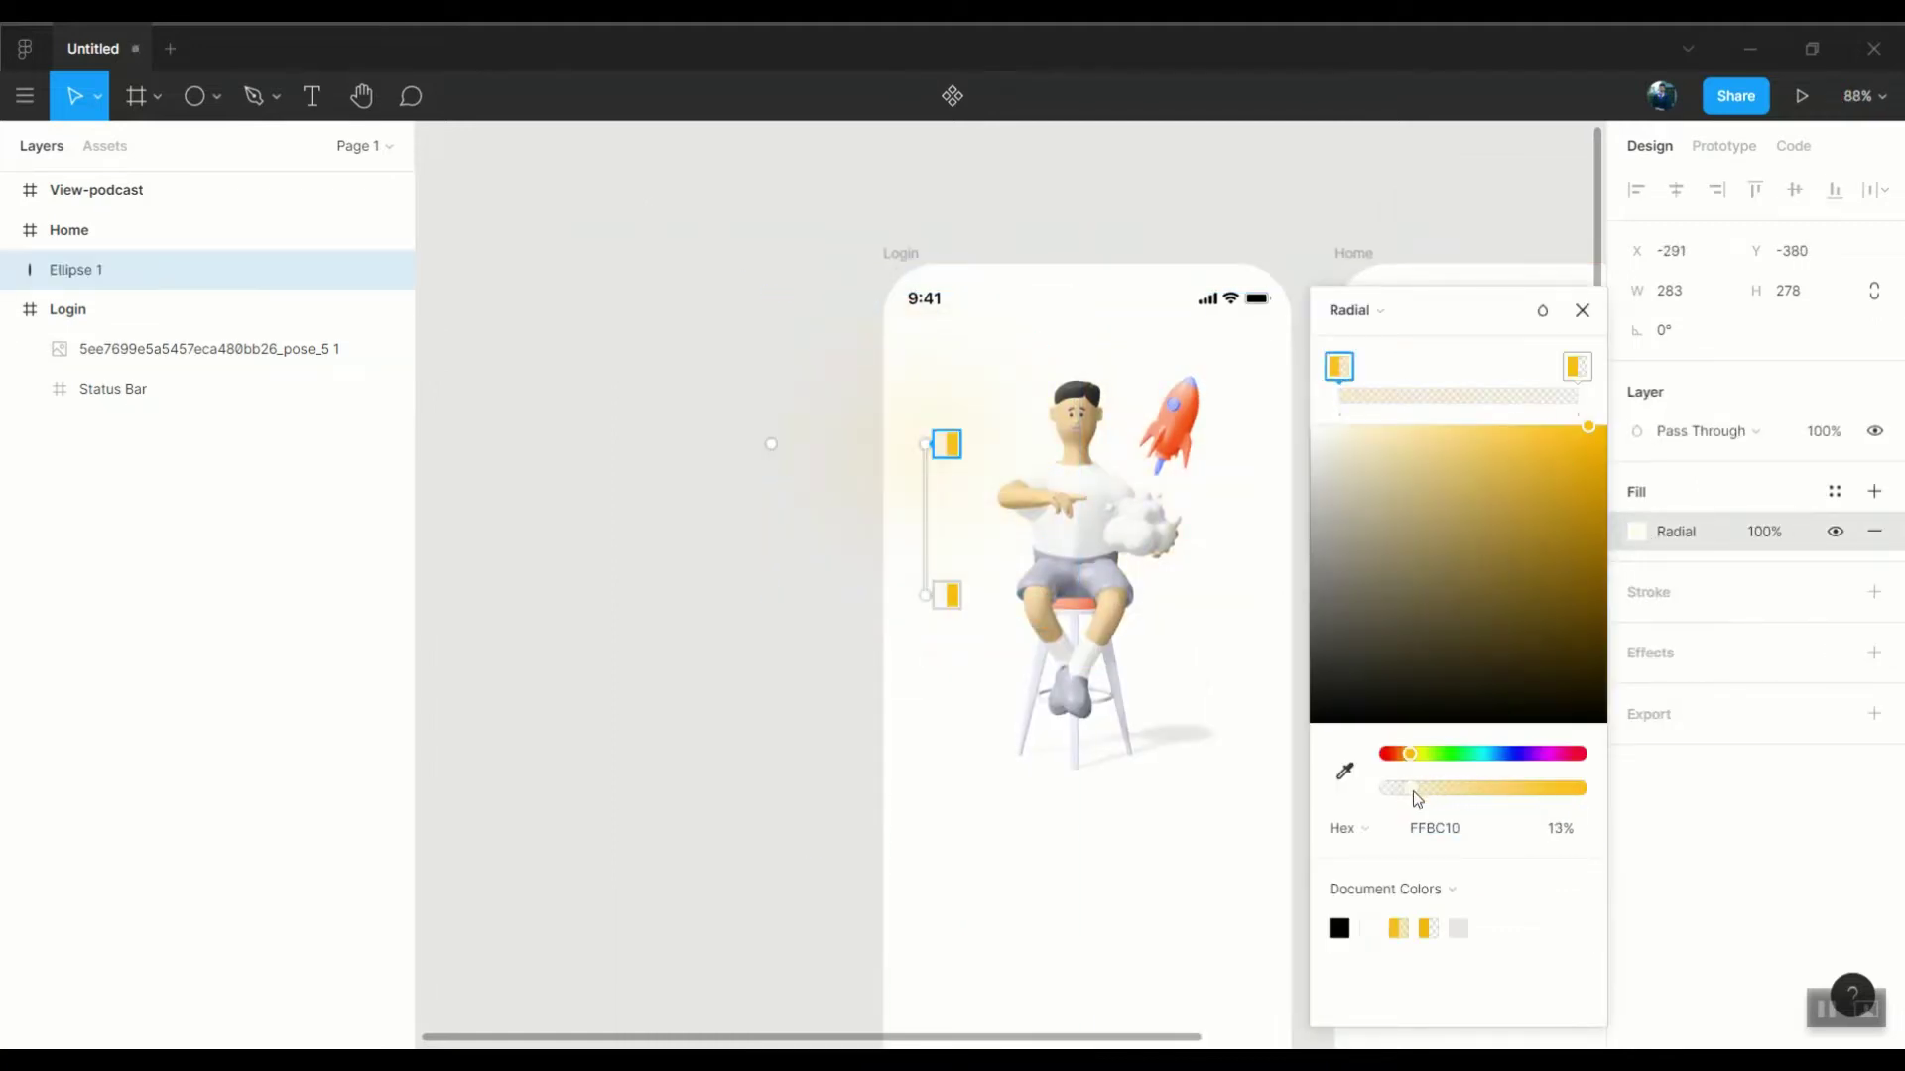
Duplicate the glow circle and make the copy's glow blue
click(1582, 310)
key(ctrl+d)
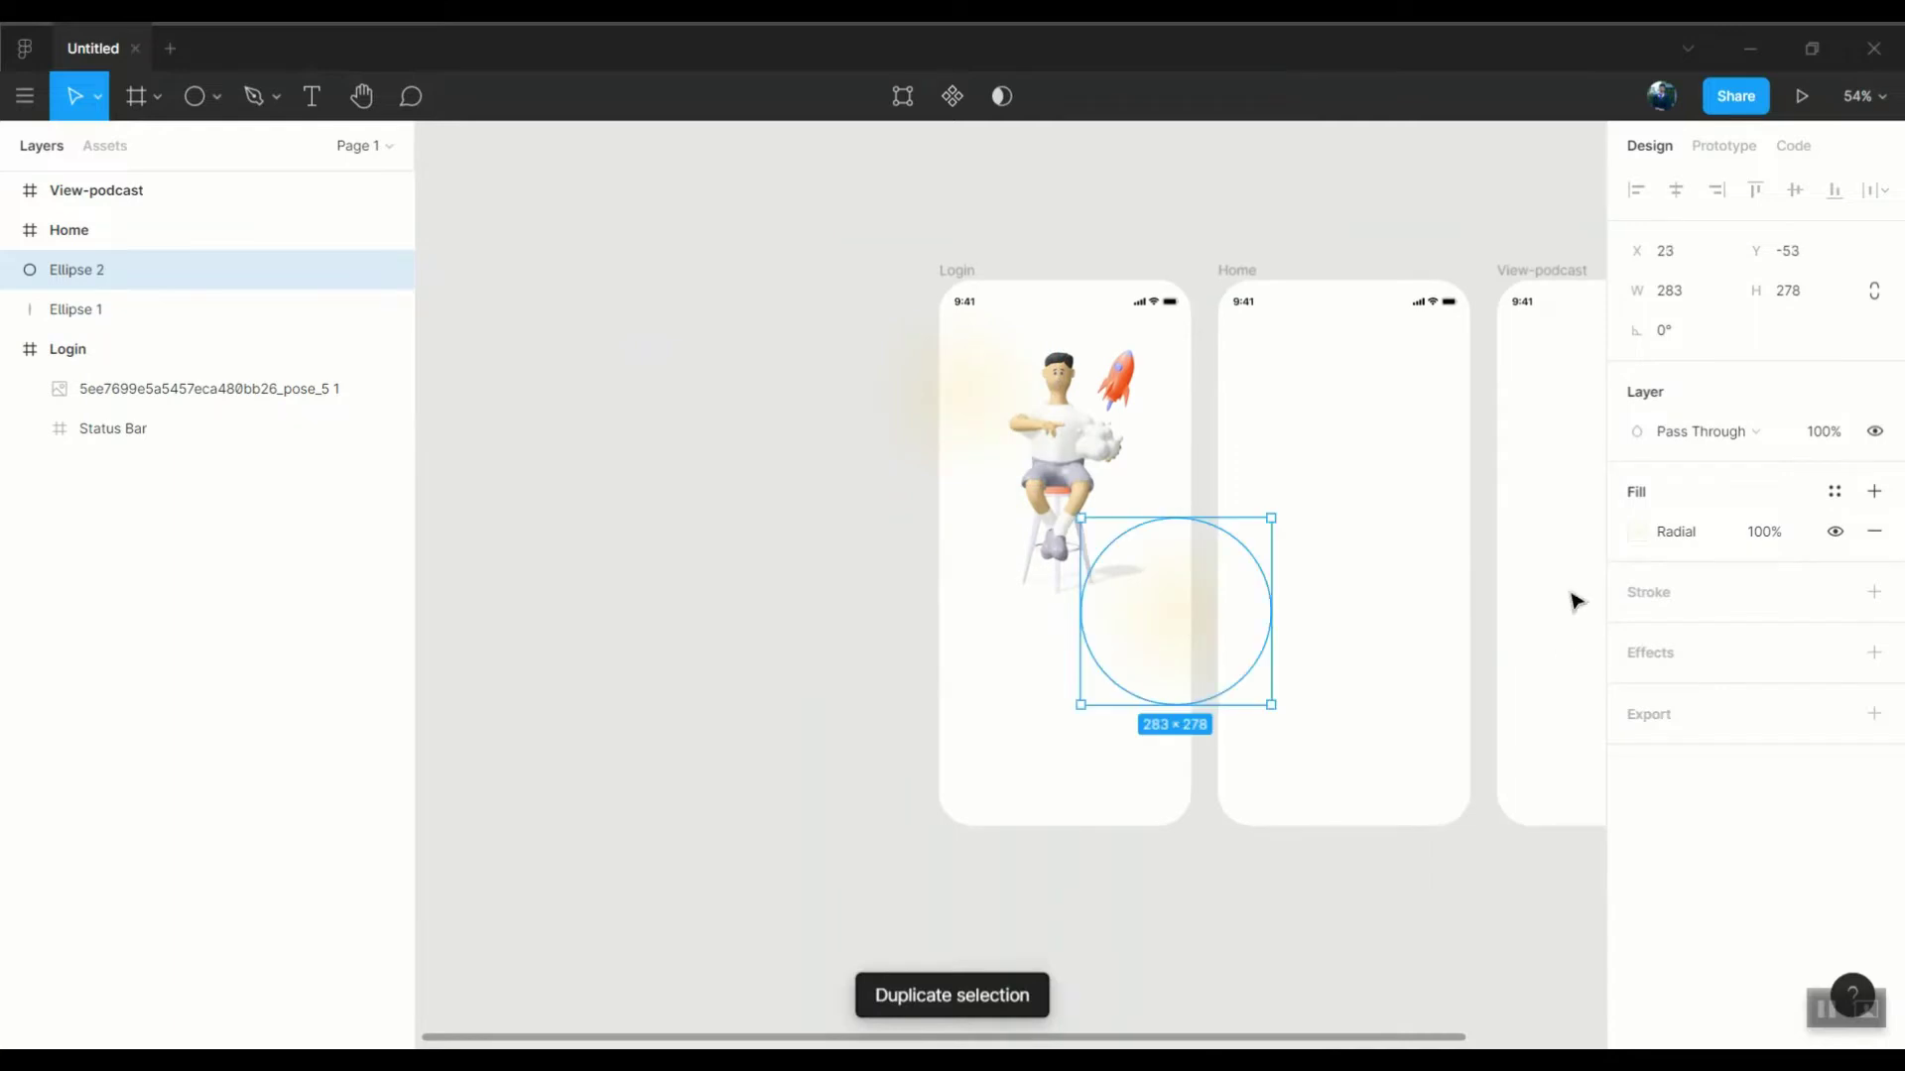
click(1637, 532)
mouse_move(1415, 752)
mouse_down()
mouse_move(1390, 752)
mouse_move(1505, 752)
mouse_up()
click(1257, 511)
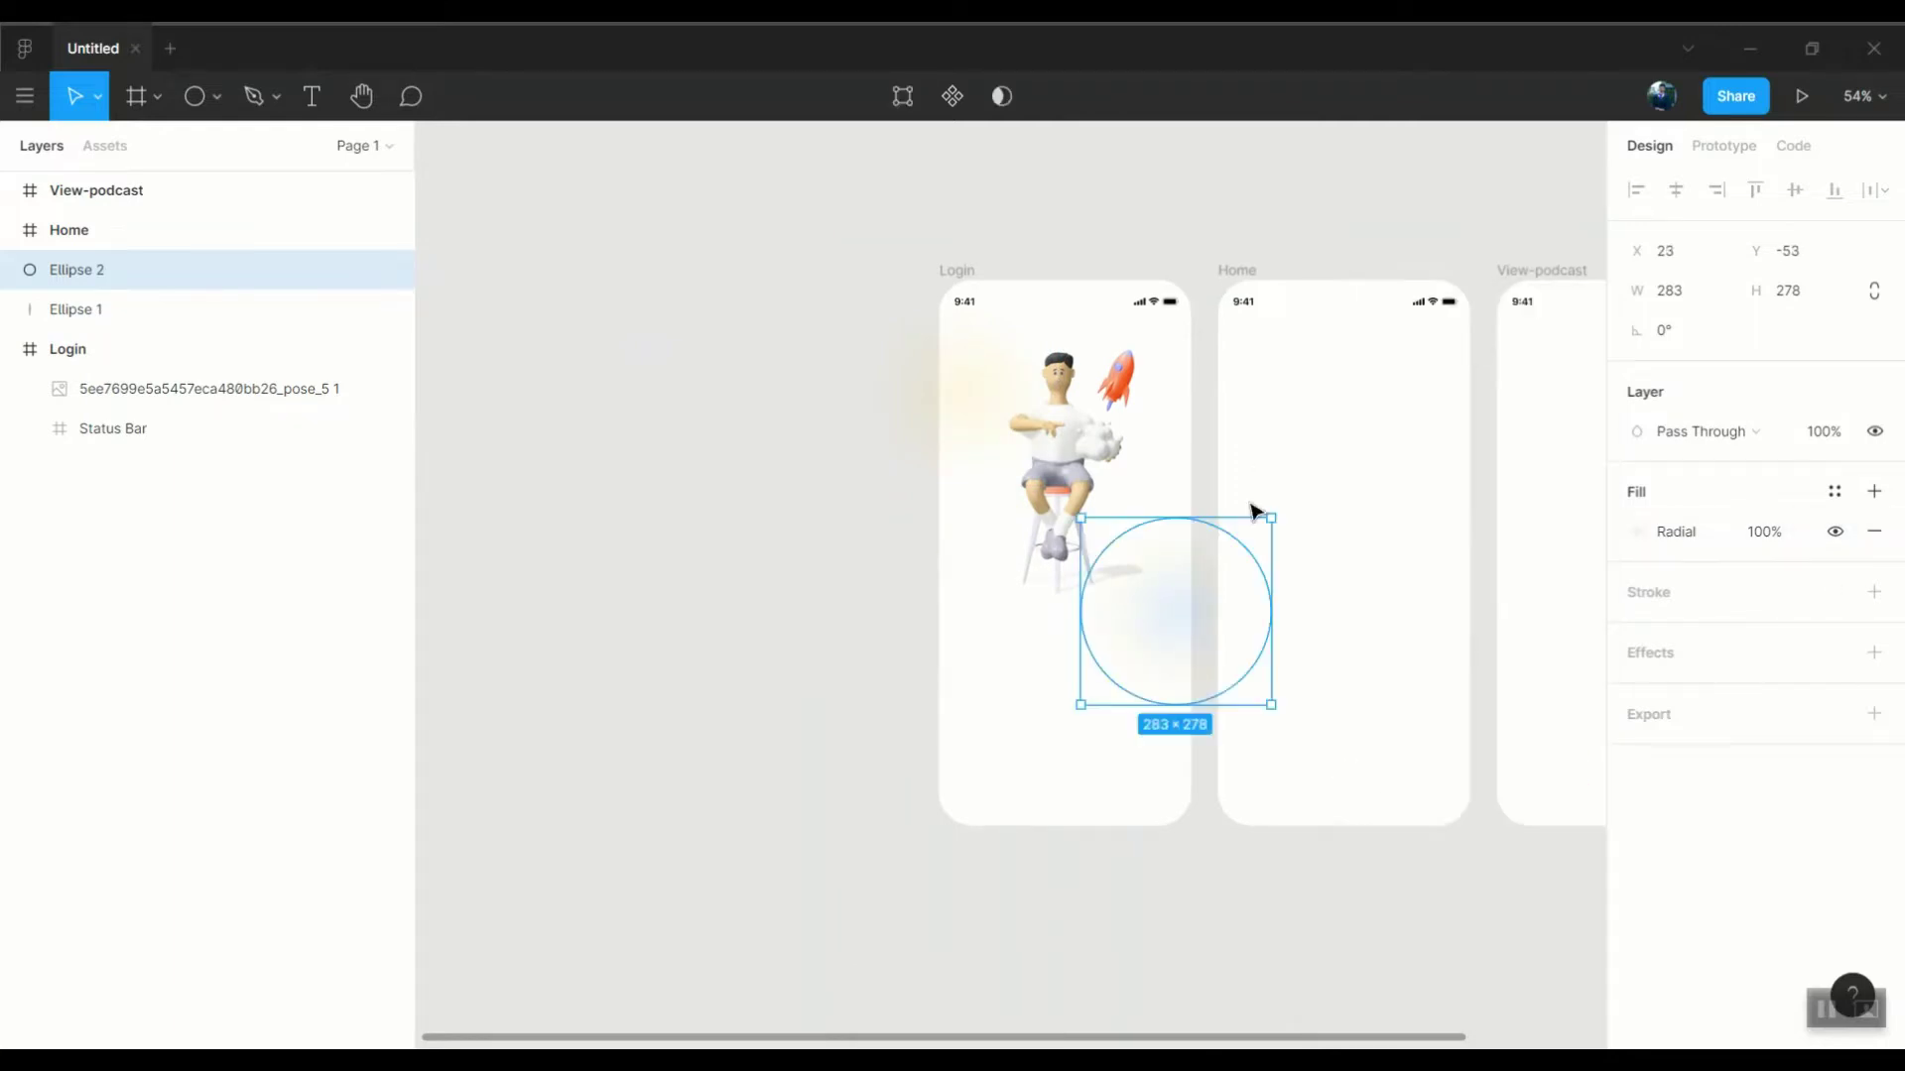
key(Return)
key(Tab)
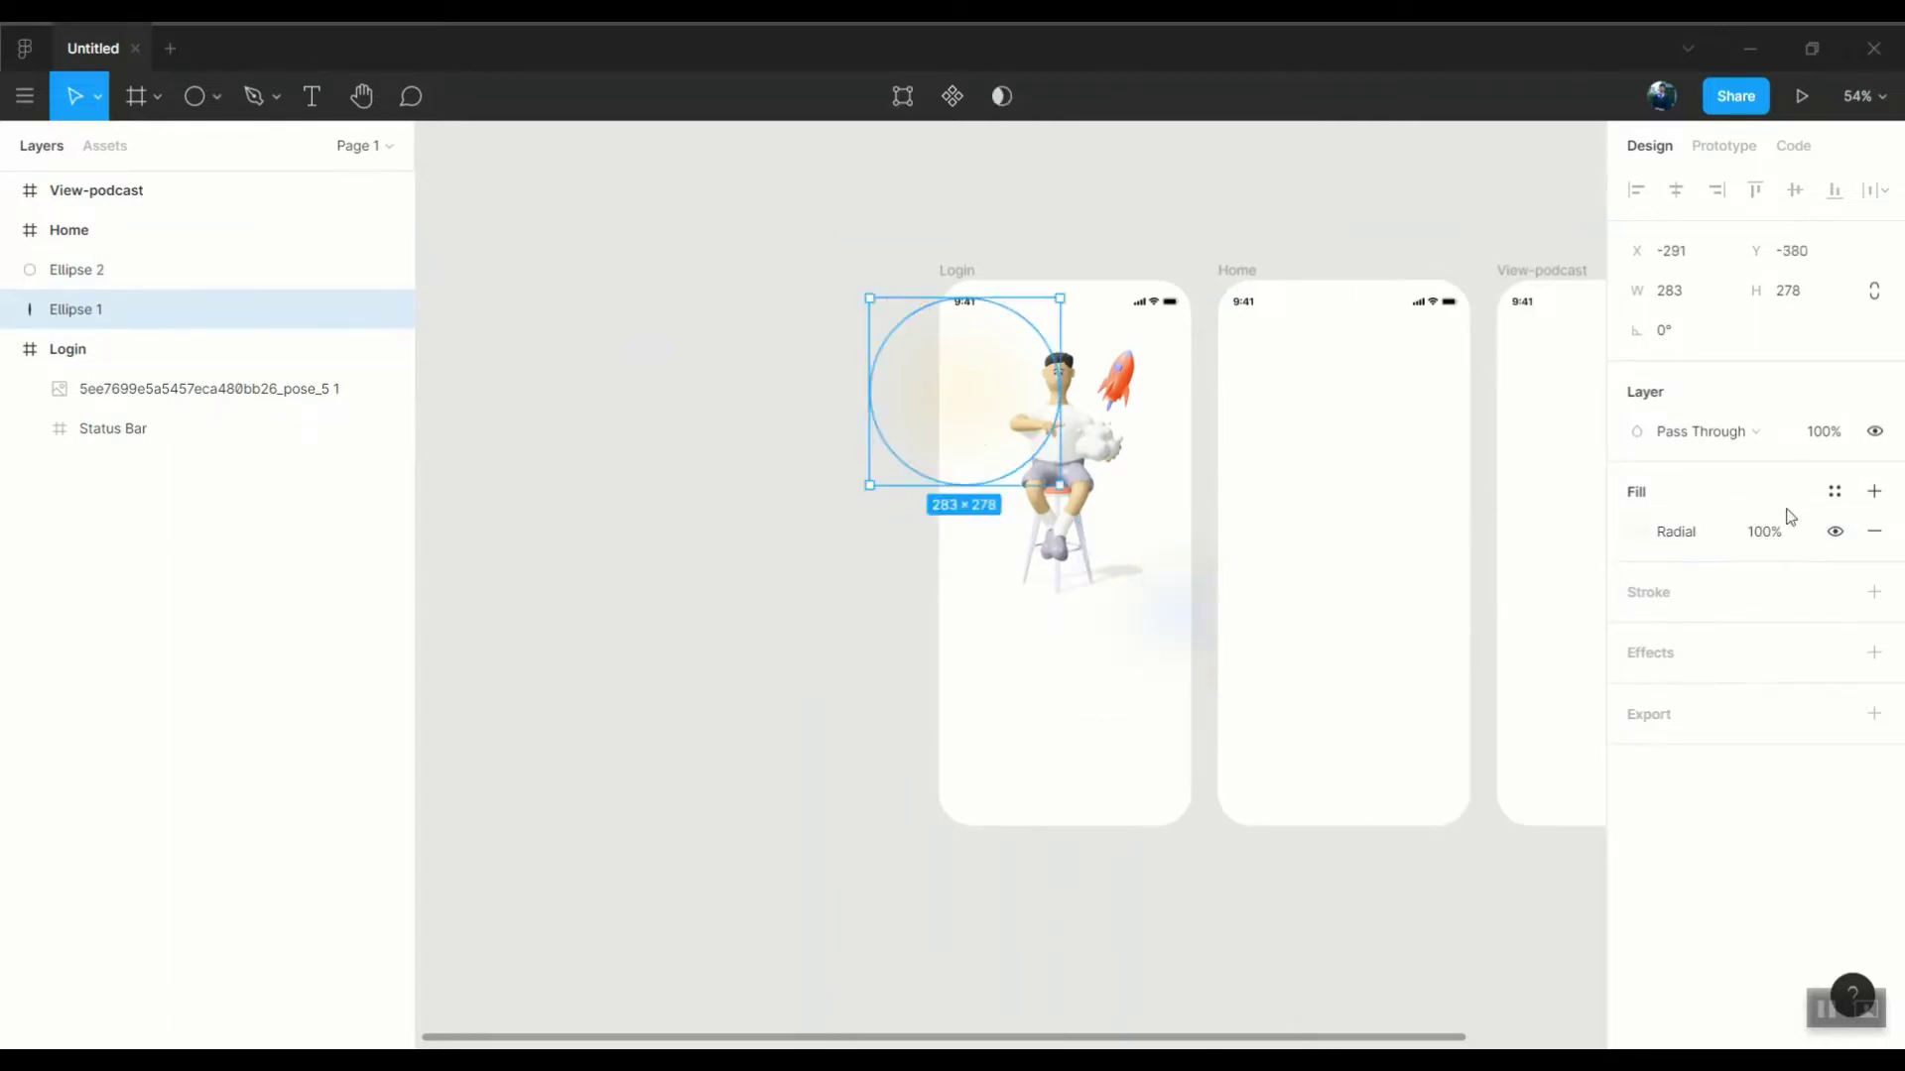
Add a red glow copy at the lower left of Login
click(1191, 595)
key(ctrl+d)
mouse_move(1191, 595)
mouse_down()
mouse_move(982, 689)
mouse_move(1086, 532)
mouse_up()
click(1636, 532)
click(1574, 754)
click(1012, 684)
Duplicate the red glow circle and turn the copy green
key(ctrl+d)
click(1637, 532)
click(1412, 754)
drag(1413, 754, 1457, 754)
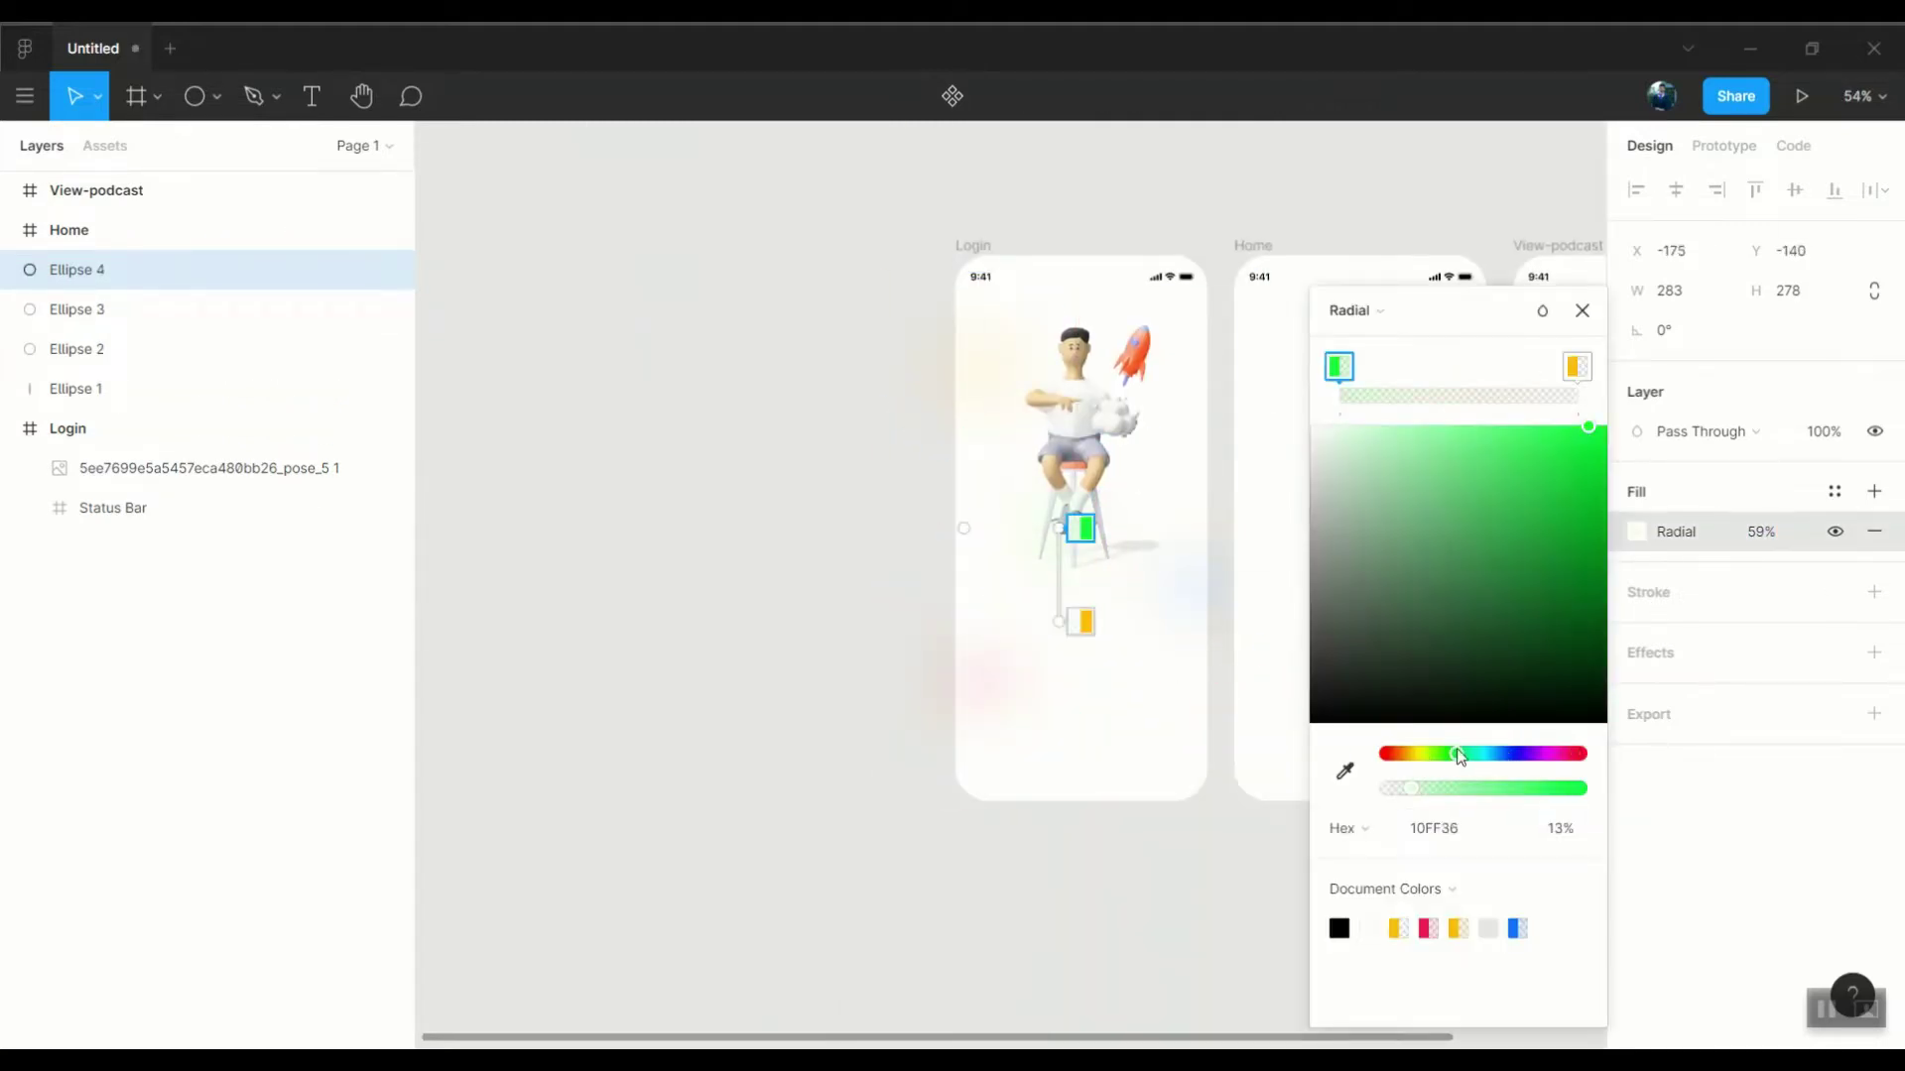
click(975, 412)
Add a yellow glow copy lower in Login and enlarge the red glow circle
click(1032, 592)
key(ctrl+d)
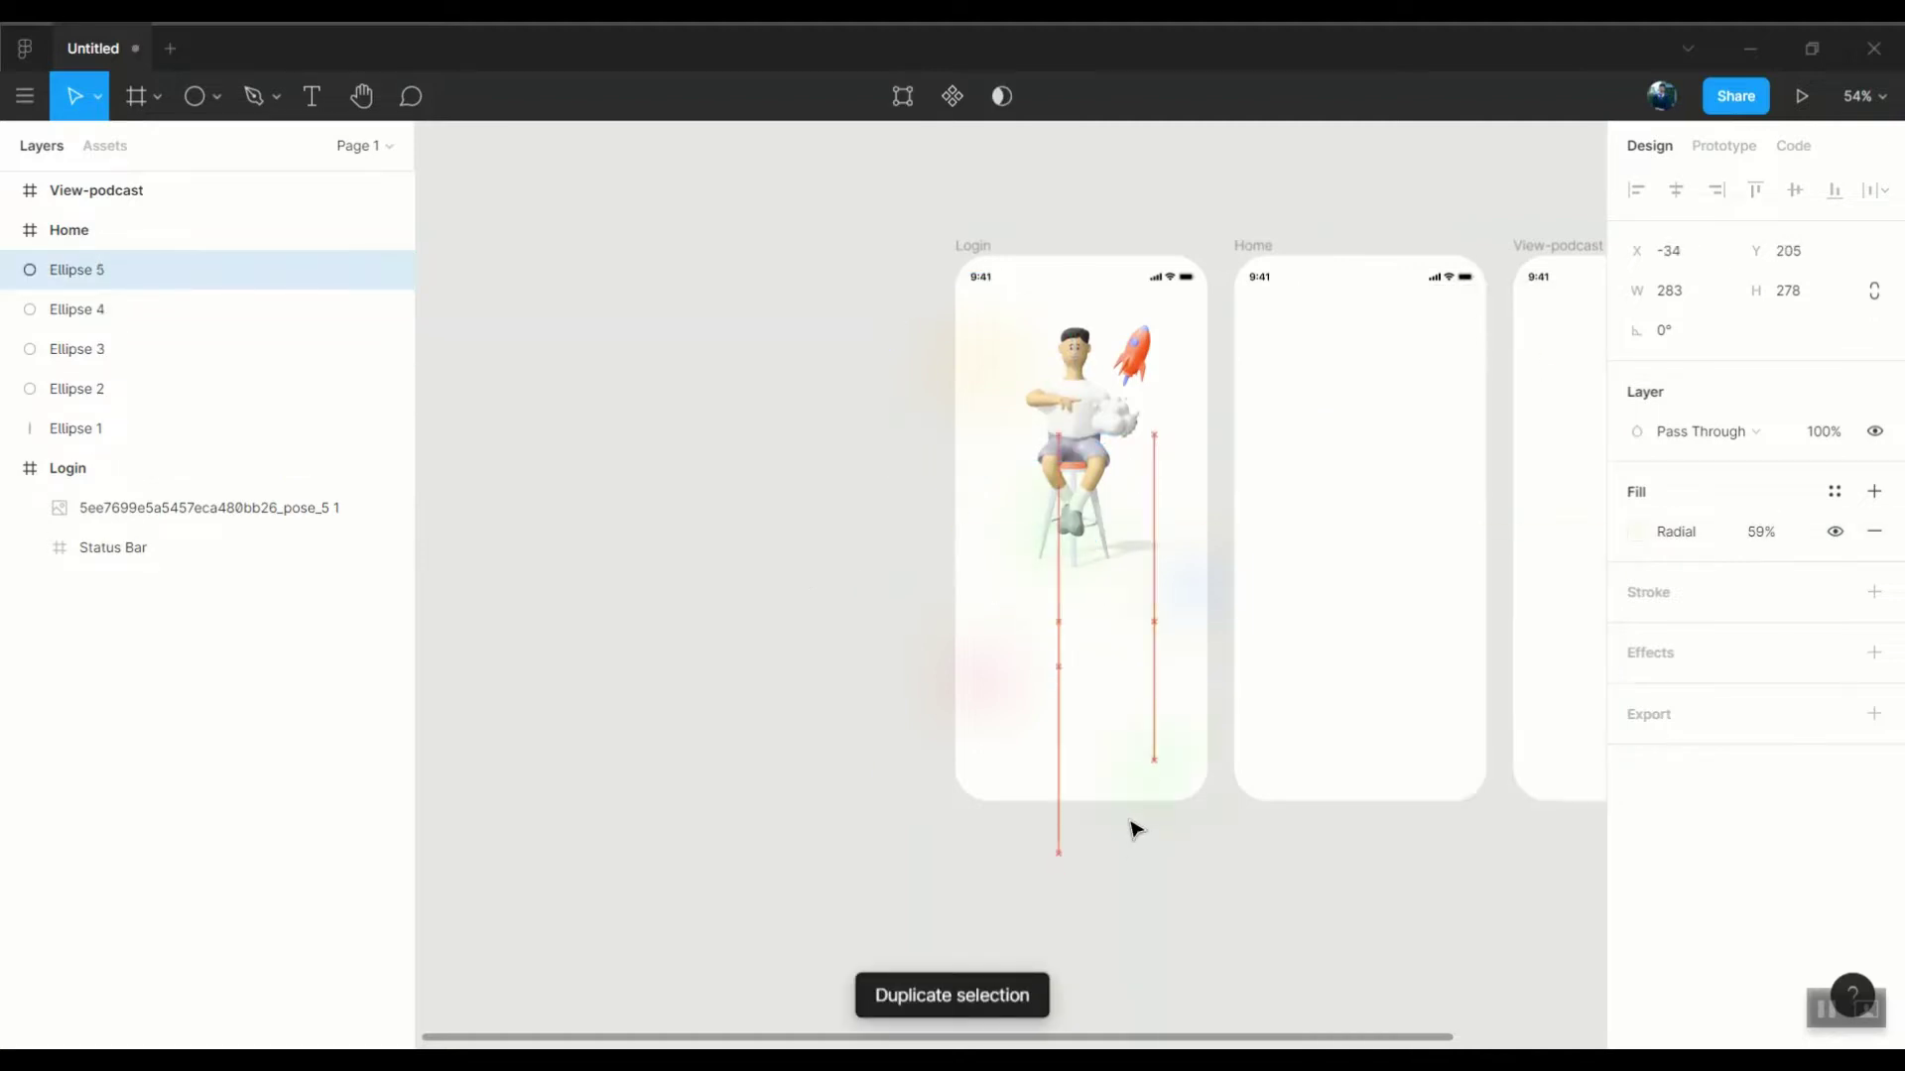
drag(1086, 533, 1095, 554)
click(1637, 532)
drag(1381, 753, 1456, 754)
key(Escape)
key(Escape)
click(978, 651)
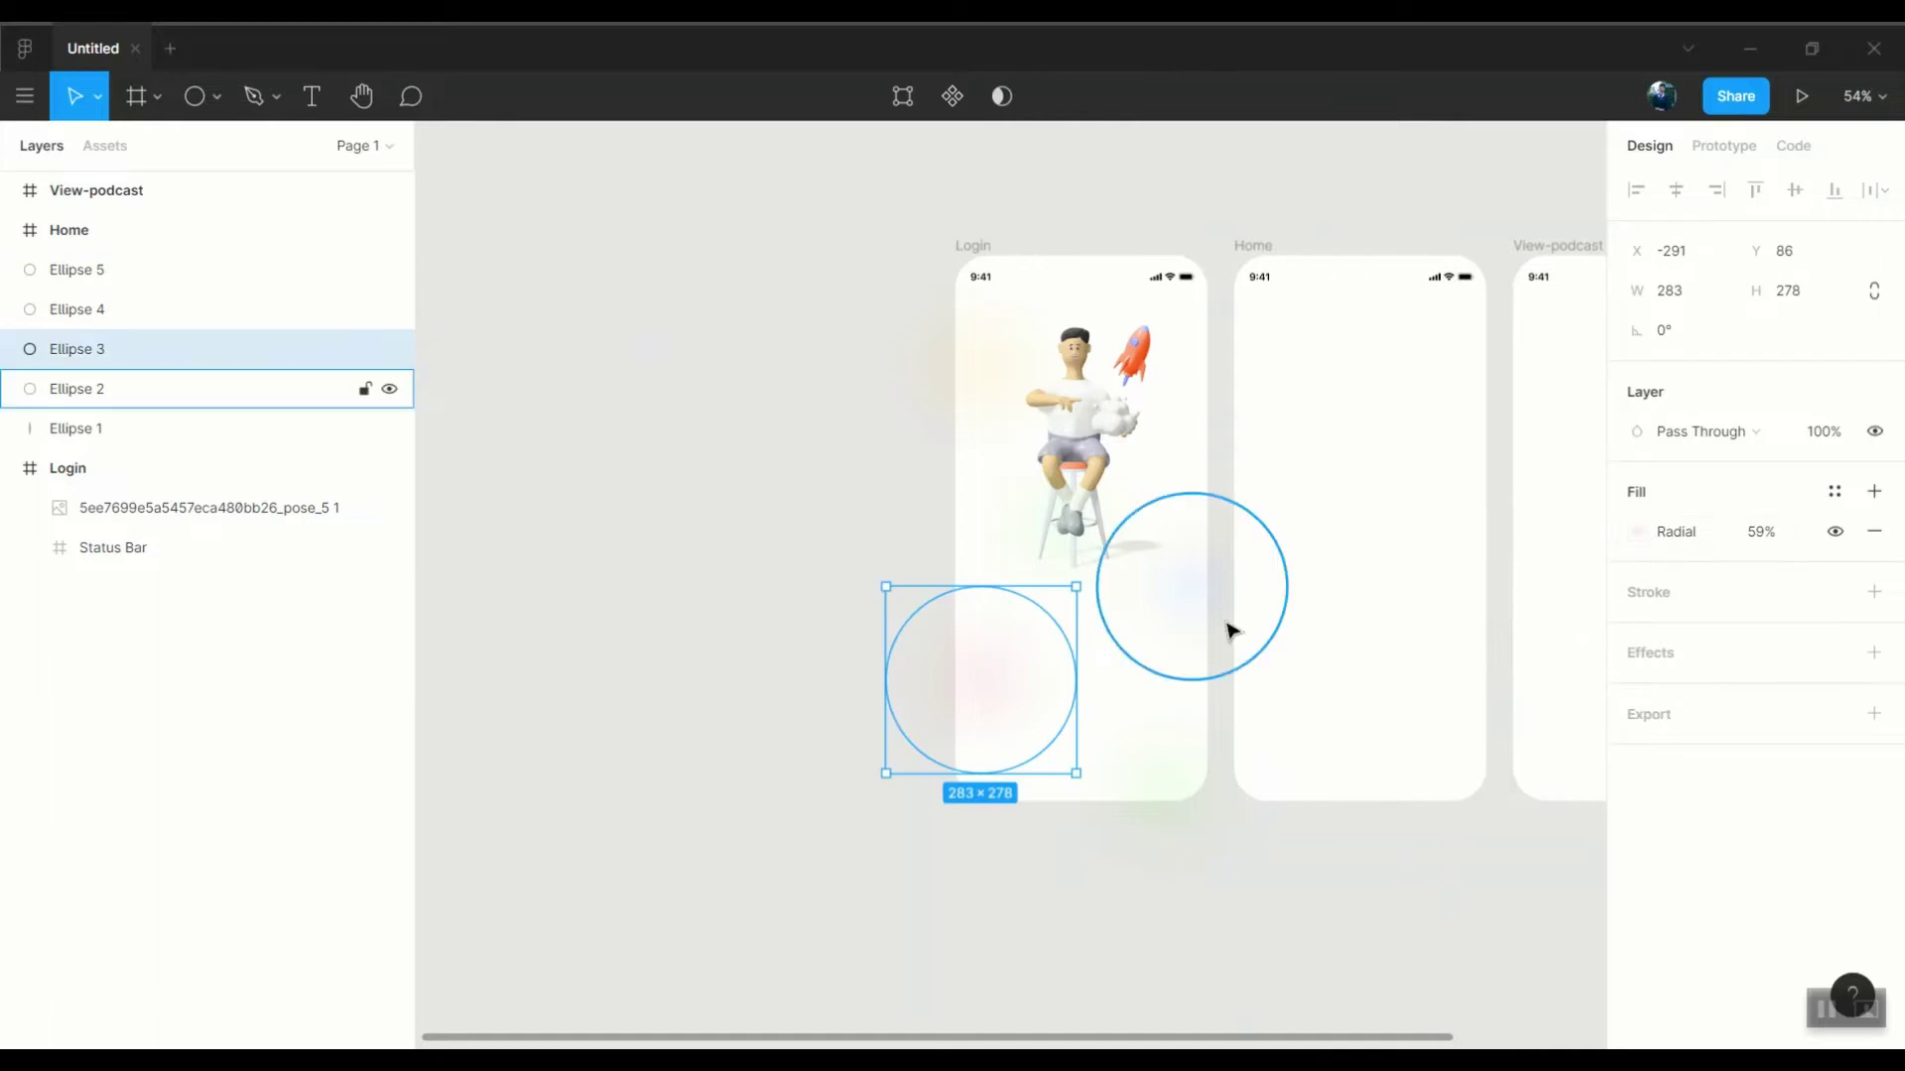
drag(1076, 586, 1153, 510)
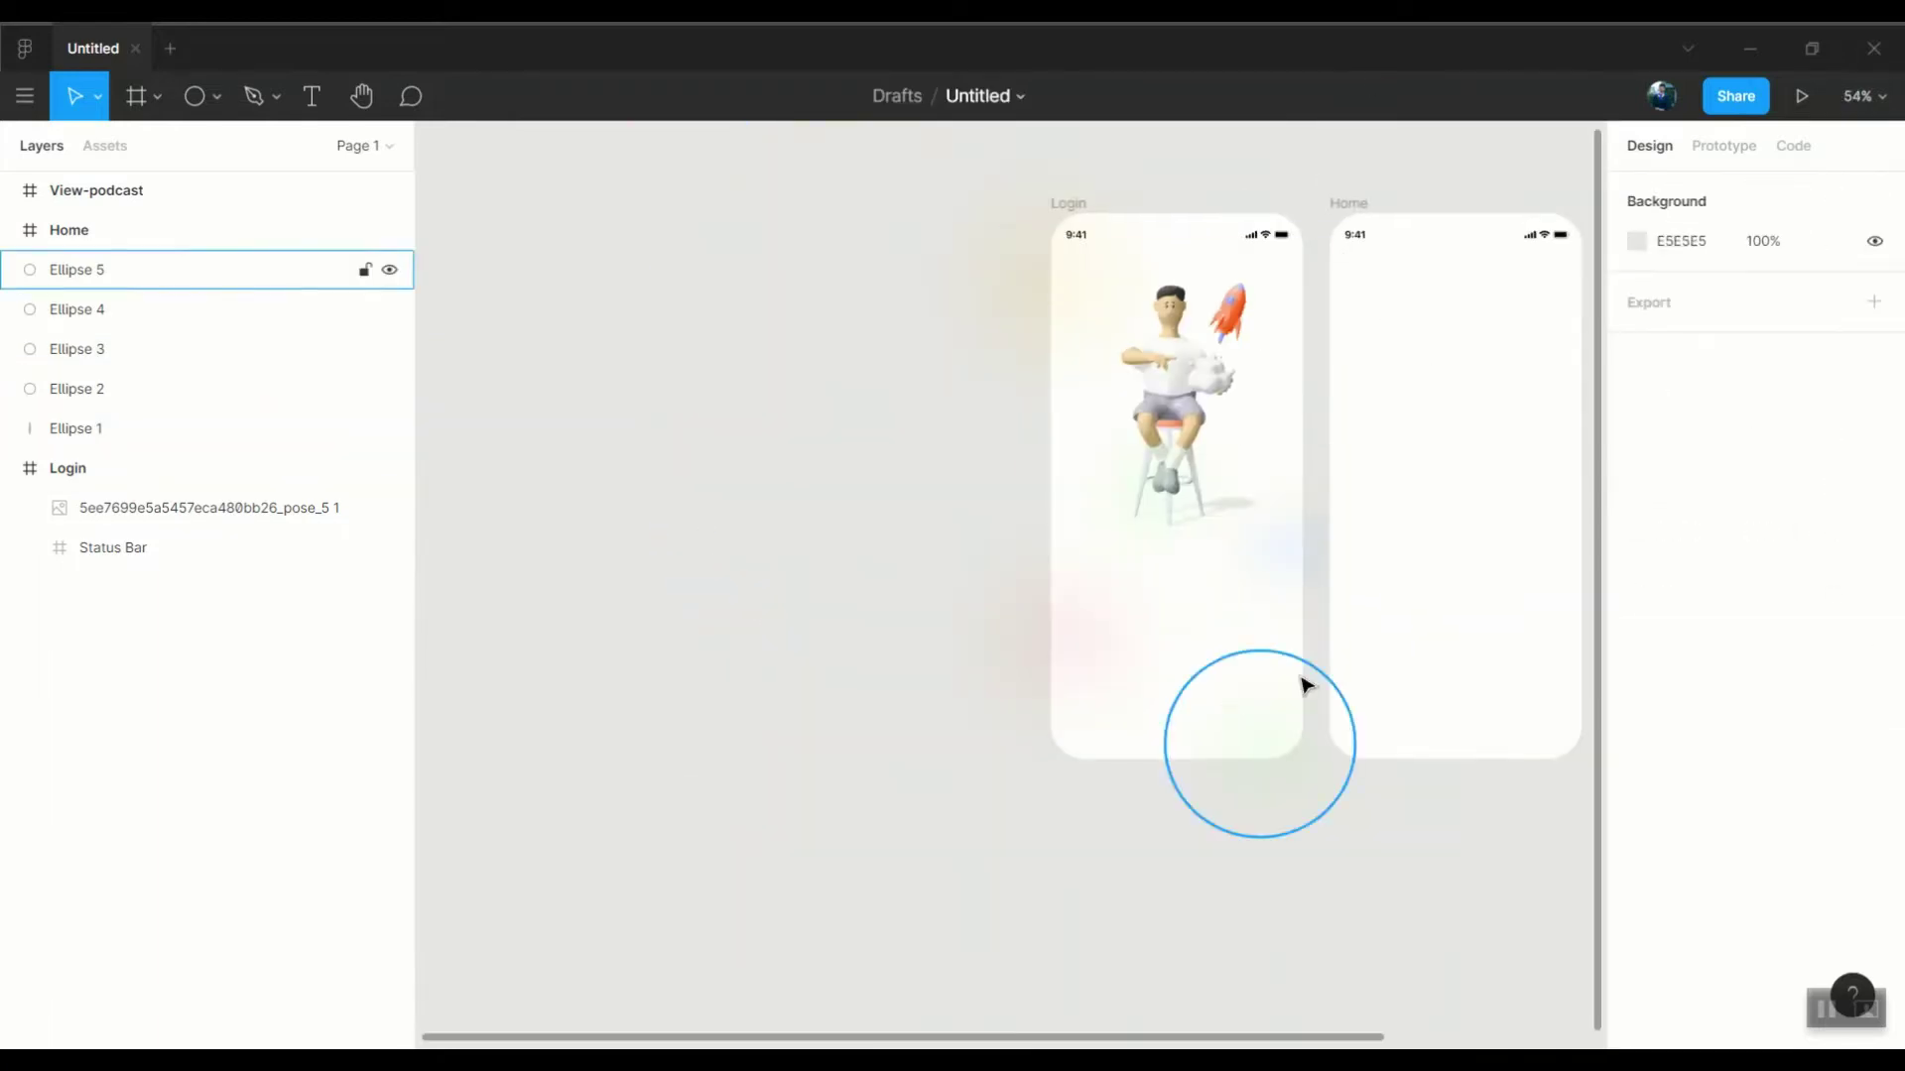
Lock all the glow circles and the character illustration in place
click(181, 417)
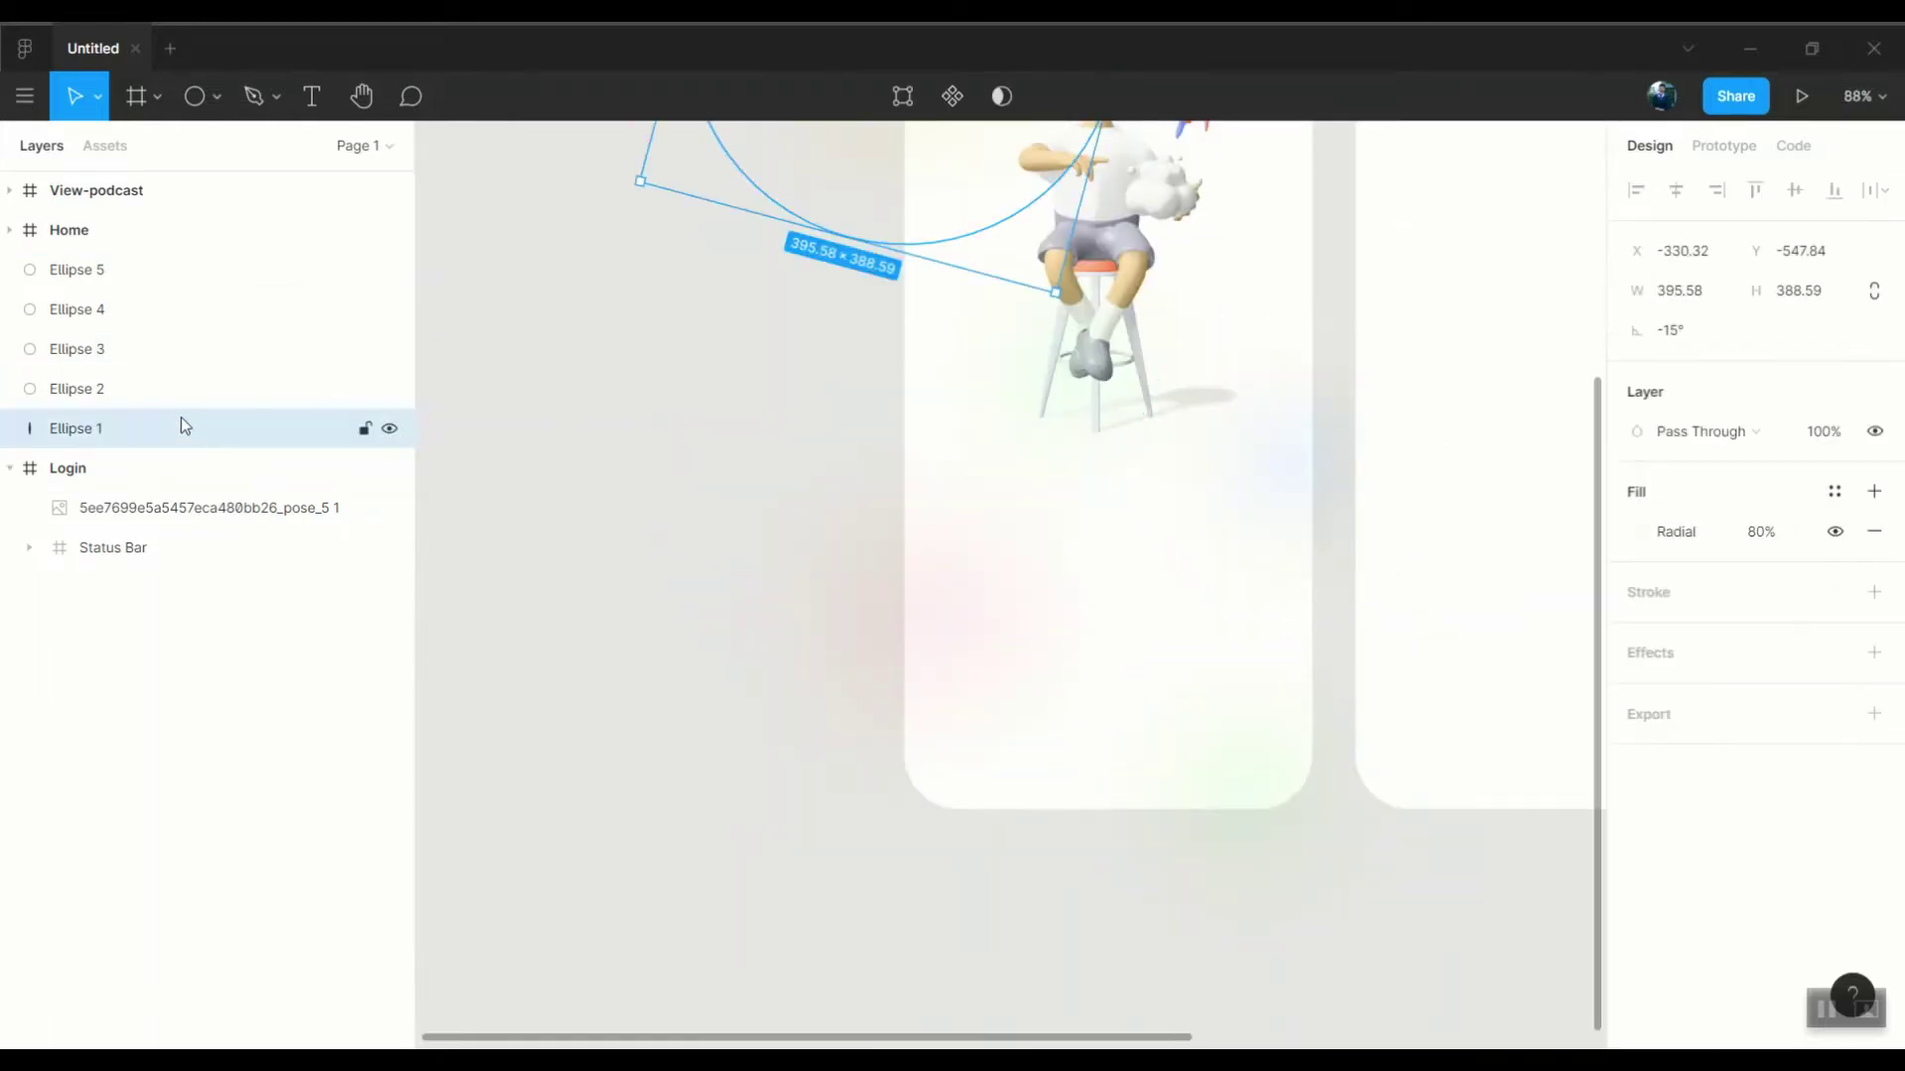
shift+click(122, 378)
shift+click(122, 313)
shift+click(76, 270)
right_click(976, 359)
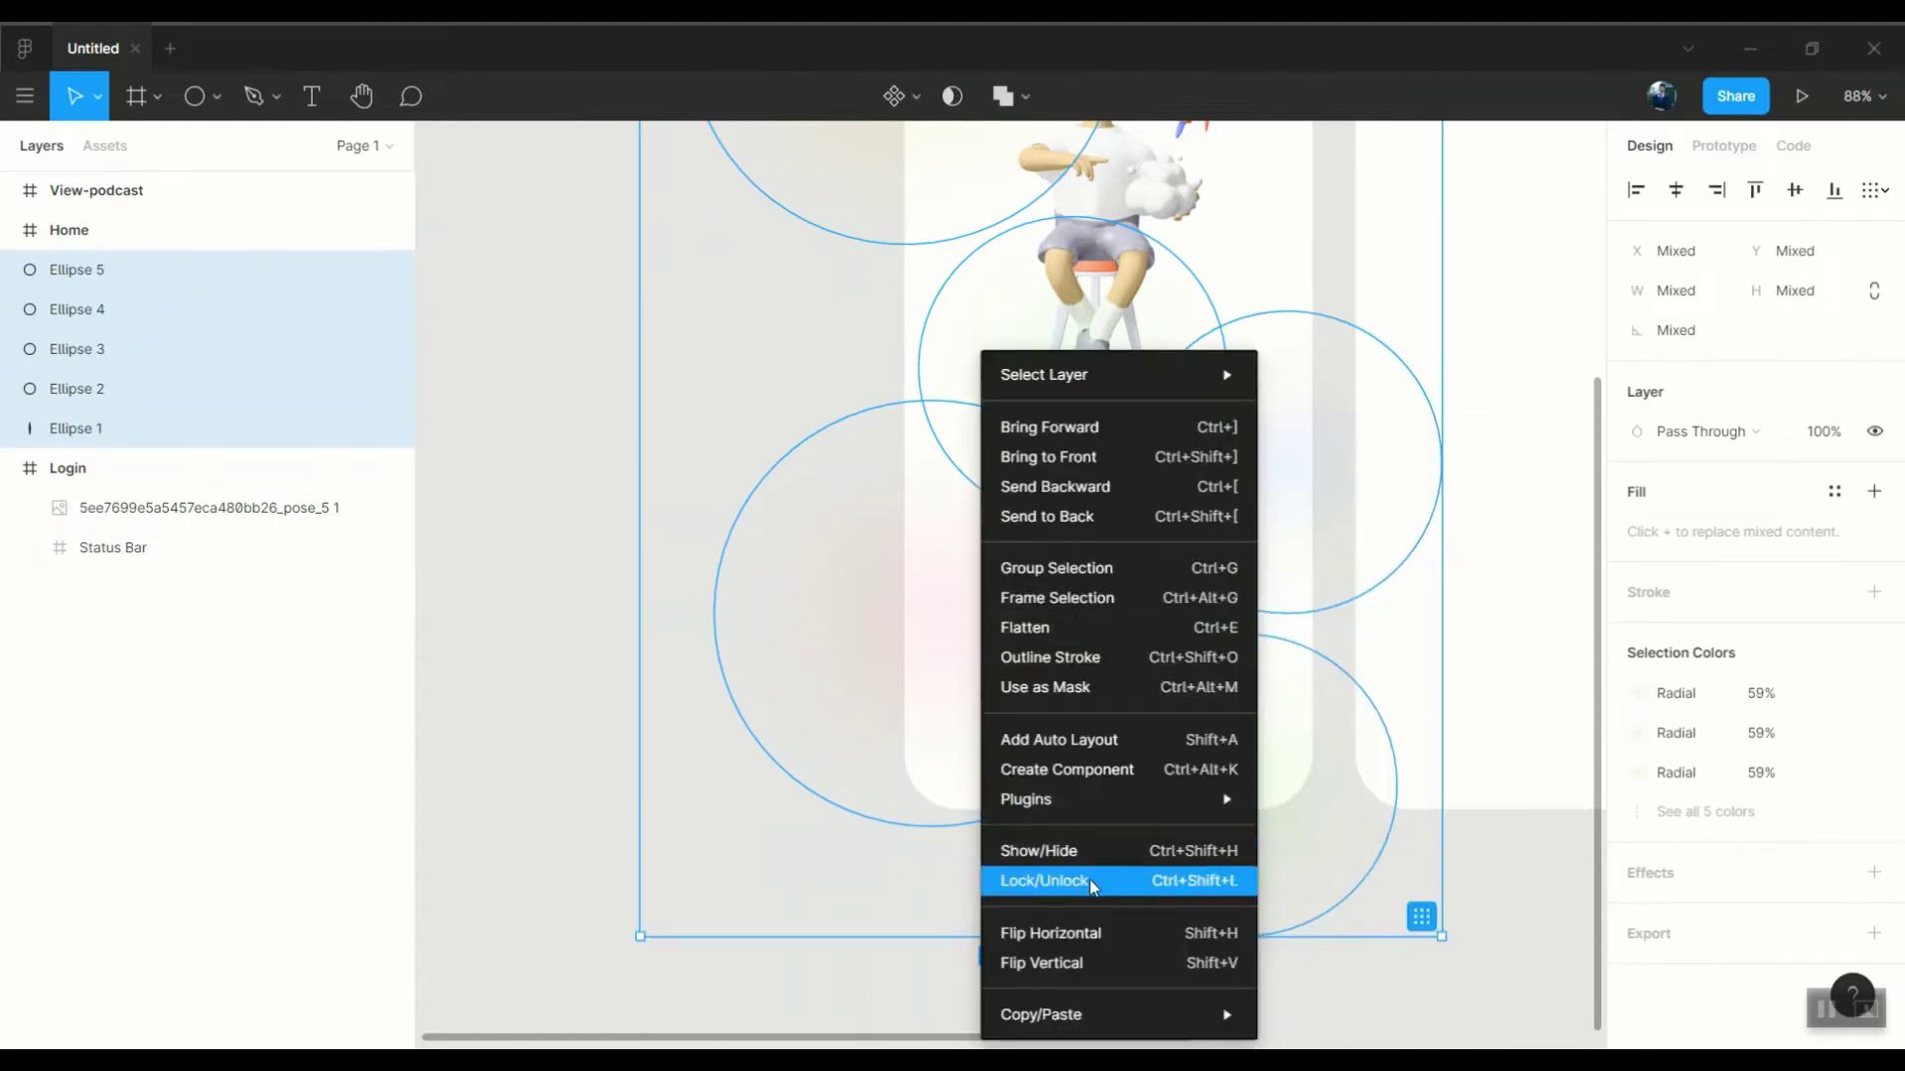
click(1042, 878)
click(1041, 591)
click(364, 508)
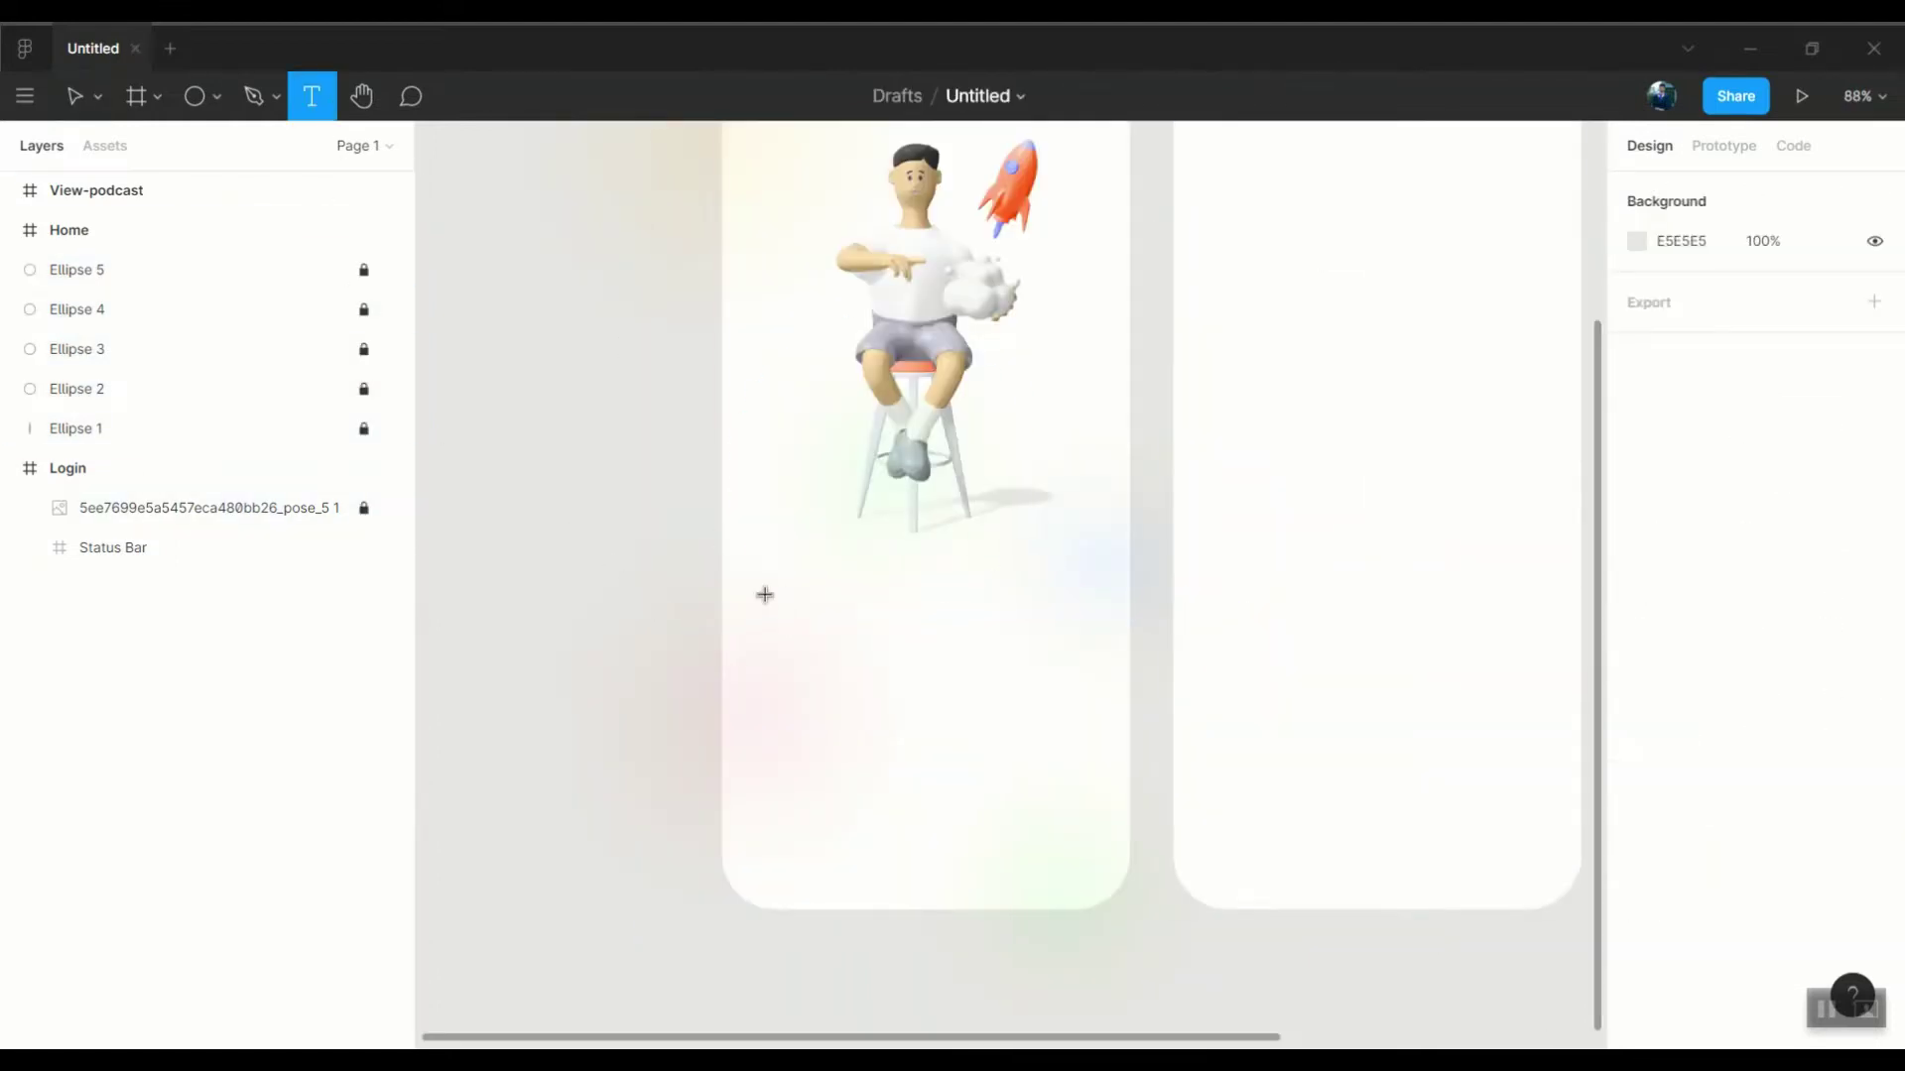
Add a heading text box under the illustration, trying ExtraBold then Bold weight
click(121, 395)
key(ctrl+a)
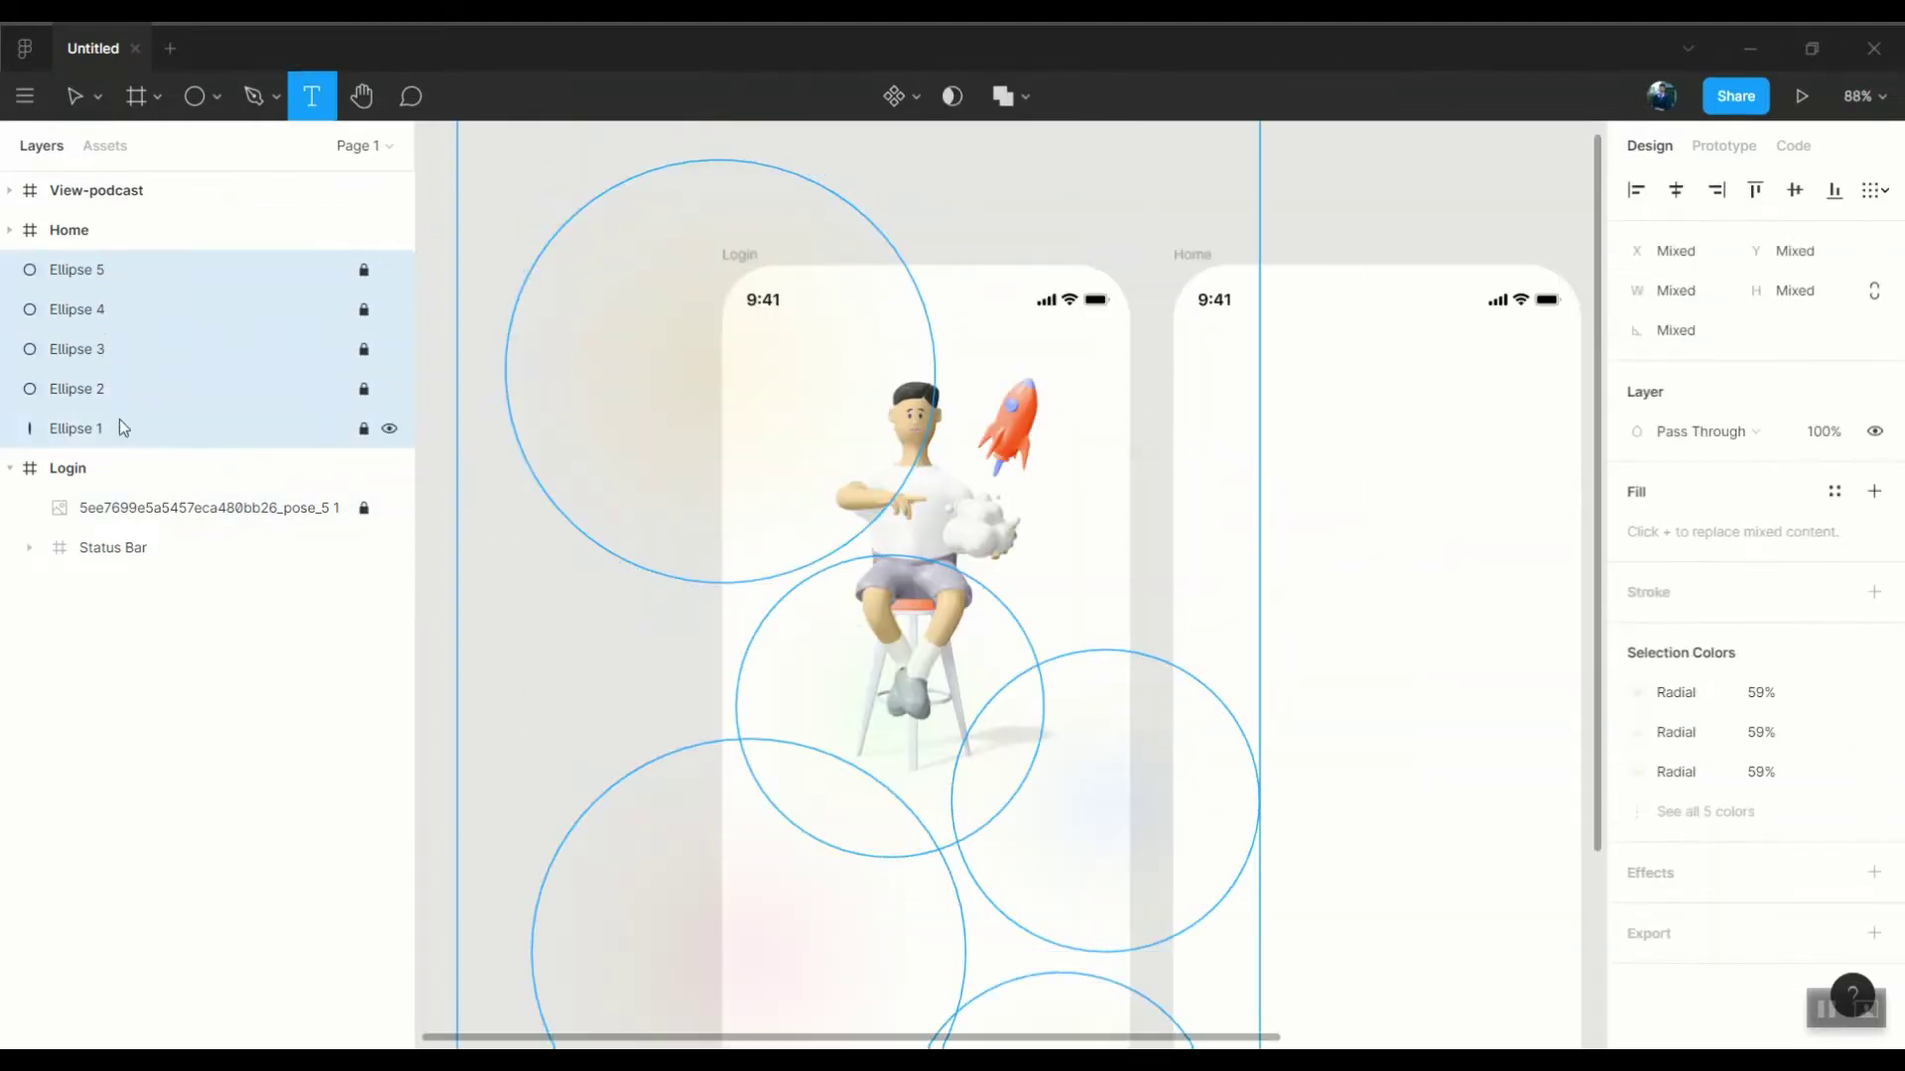
drag(119, 428, 152, 527)
scroll(785, 636, down, 2)
click(786, 699)
text(Montserrat)
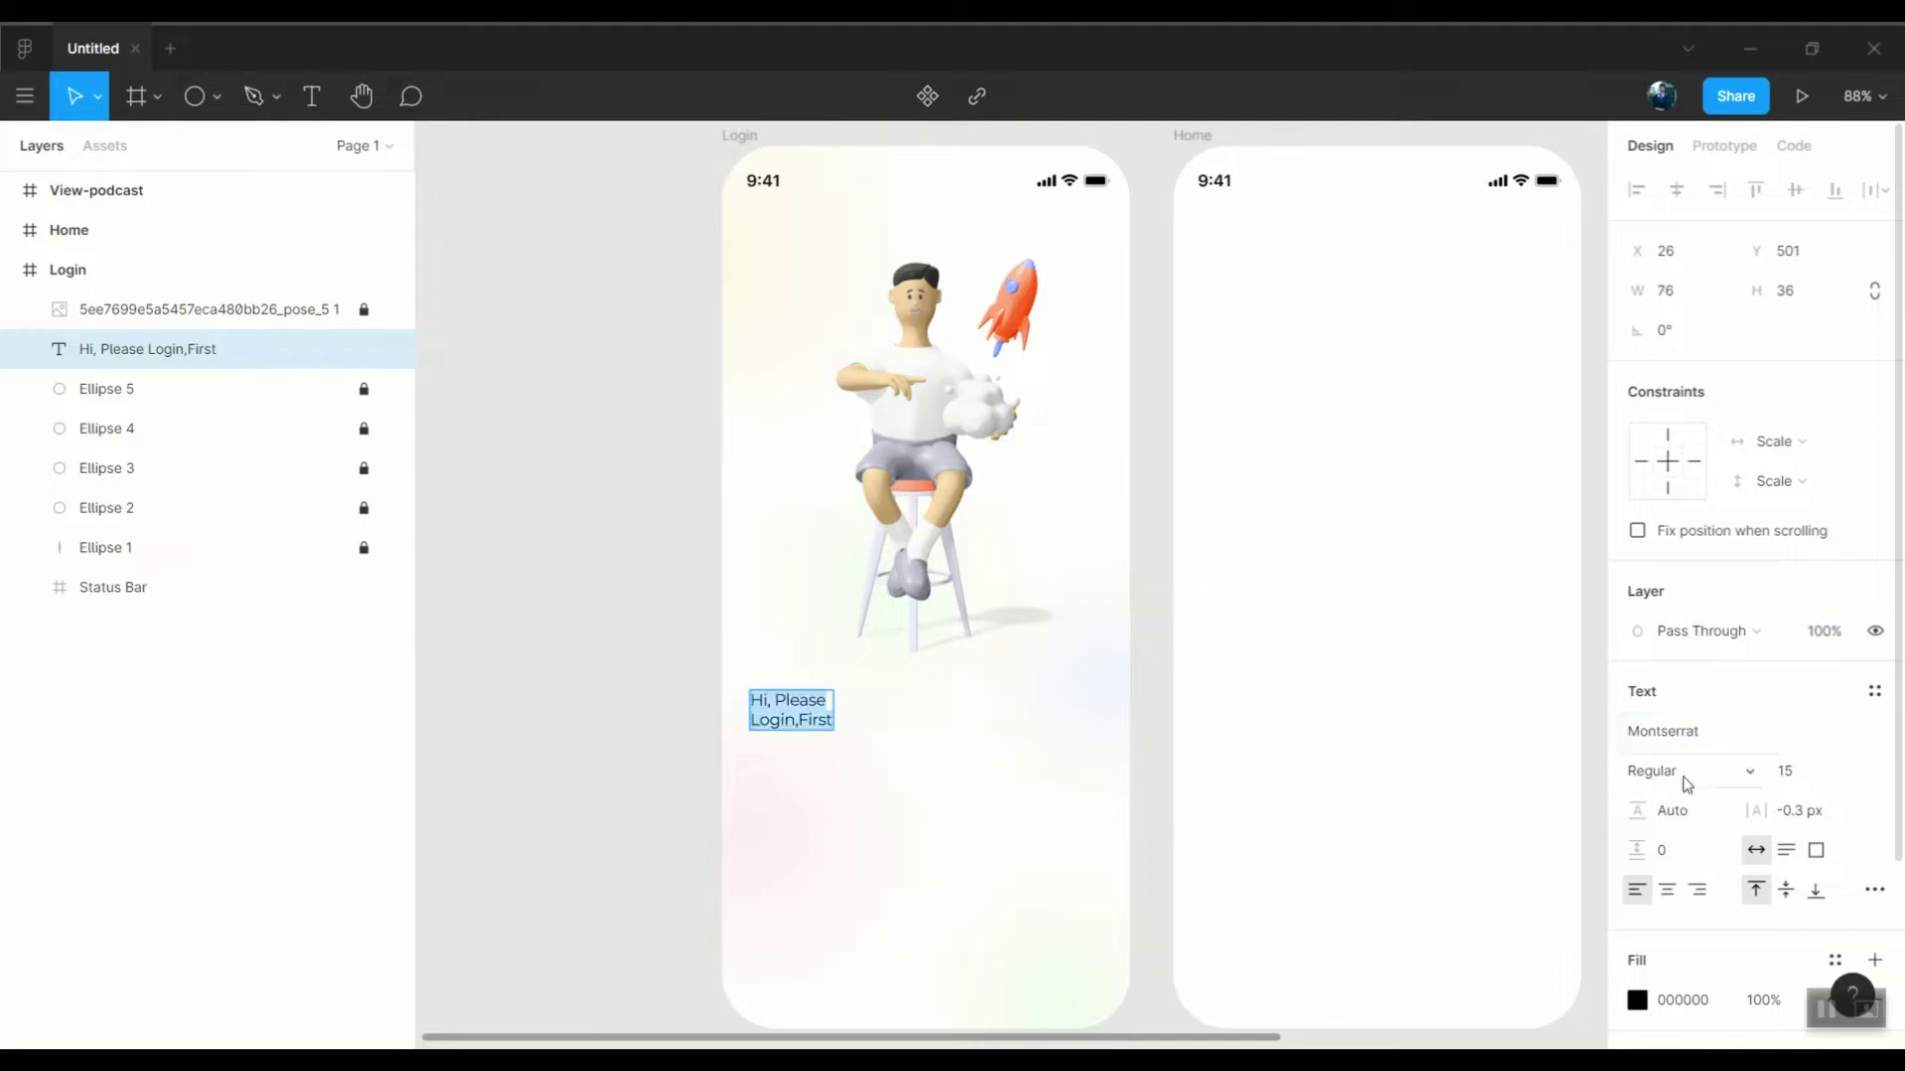
click(1686, 783)
click(1675, 714)
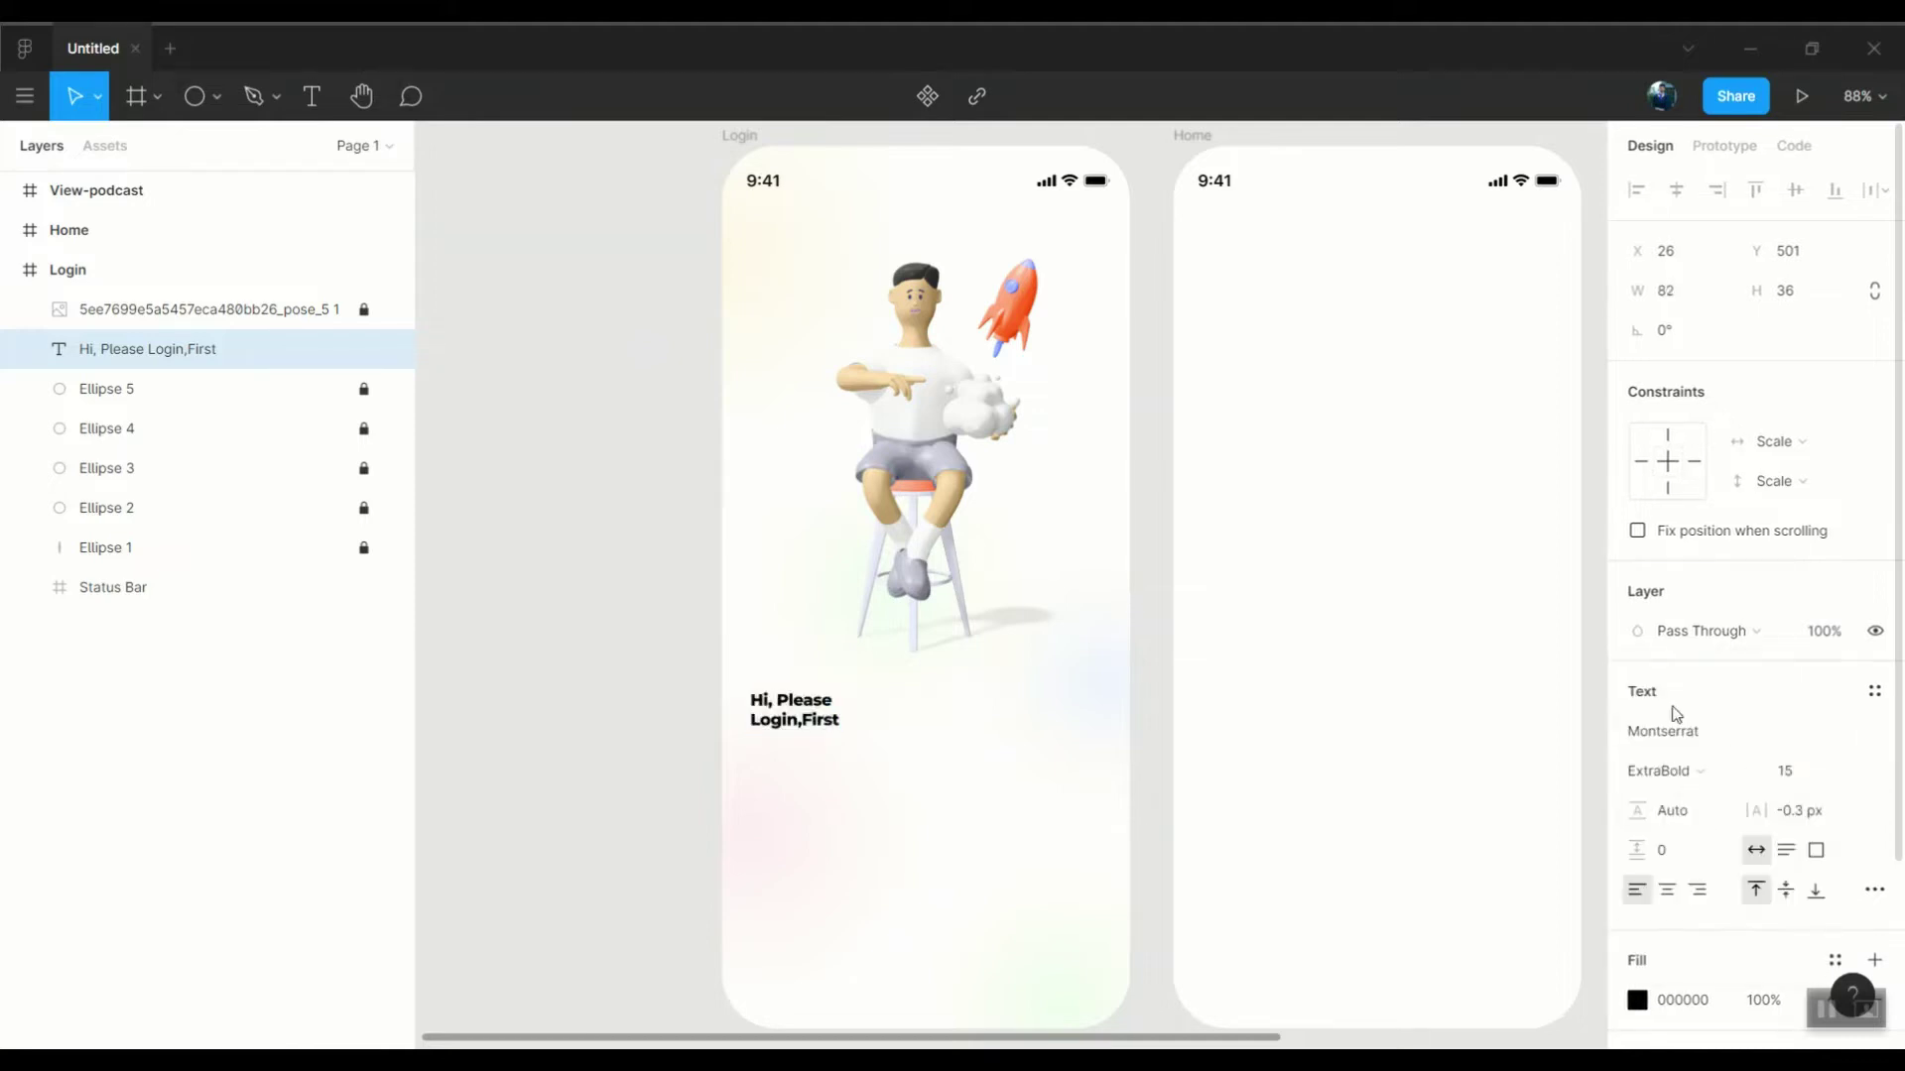
click(1801, 771)
text(35)
key(Up)
key(Up)
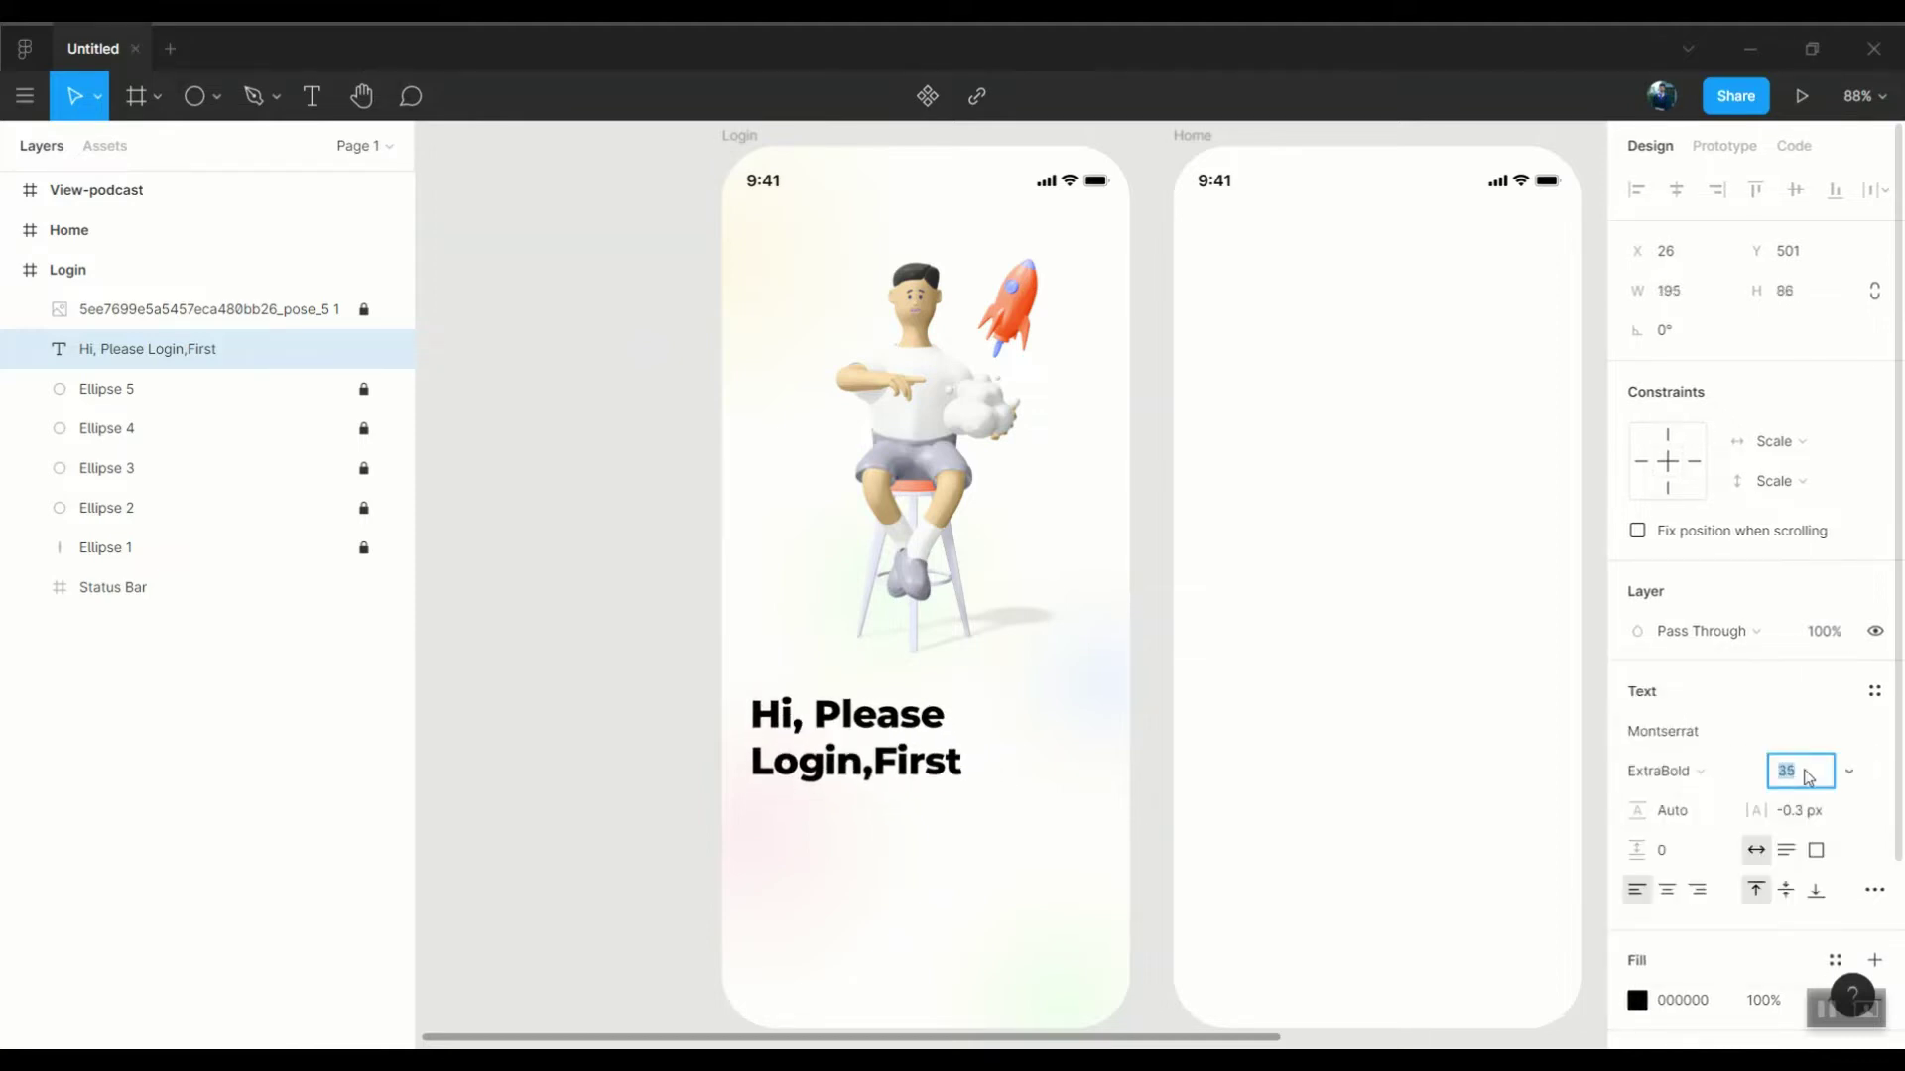
click(1662, 771)
Try Open Sans, Gloria Hallelujah and Helvetica Neue on the heading, then apply Montserrat Bold
click(1703, 736)
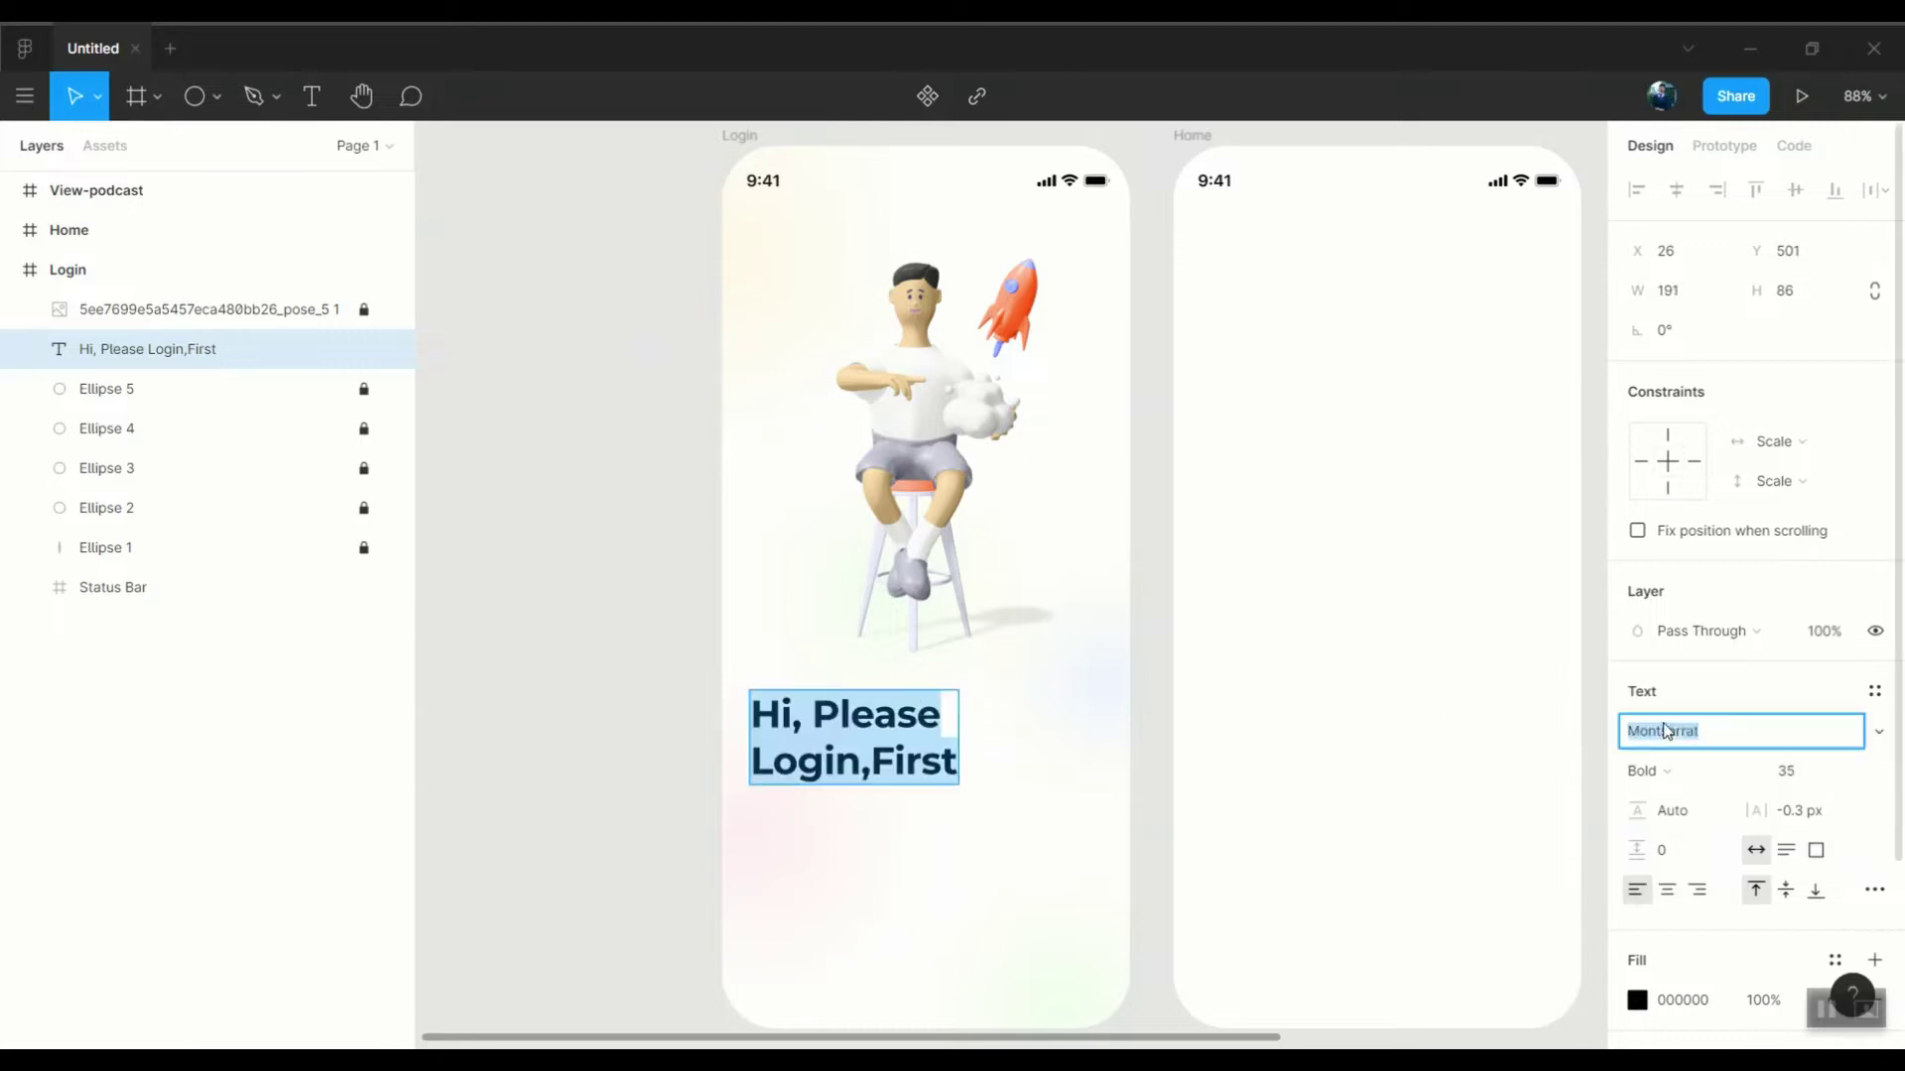
text(Open)
key(Return)
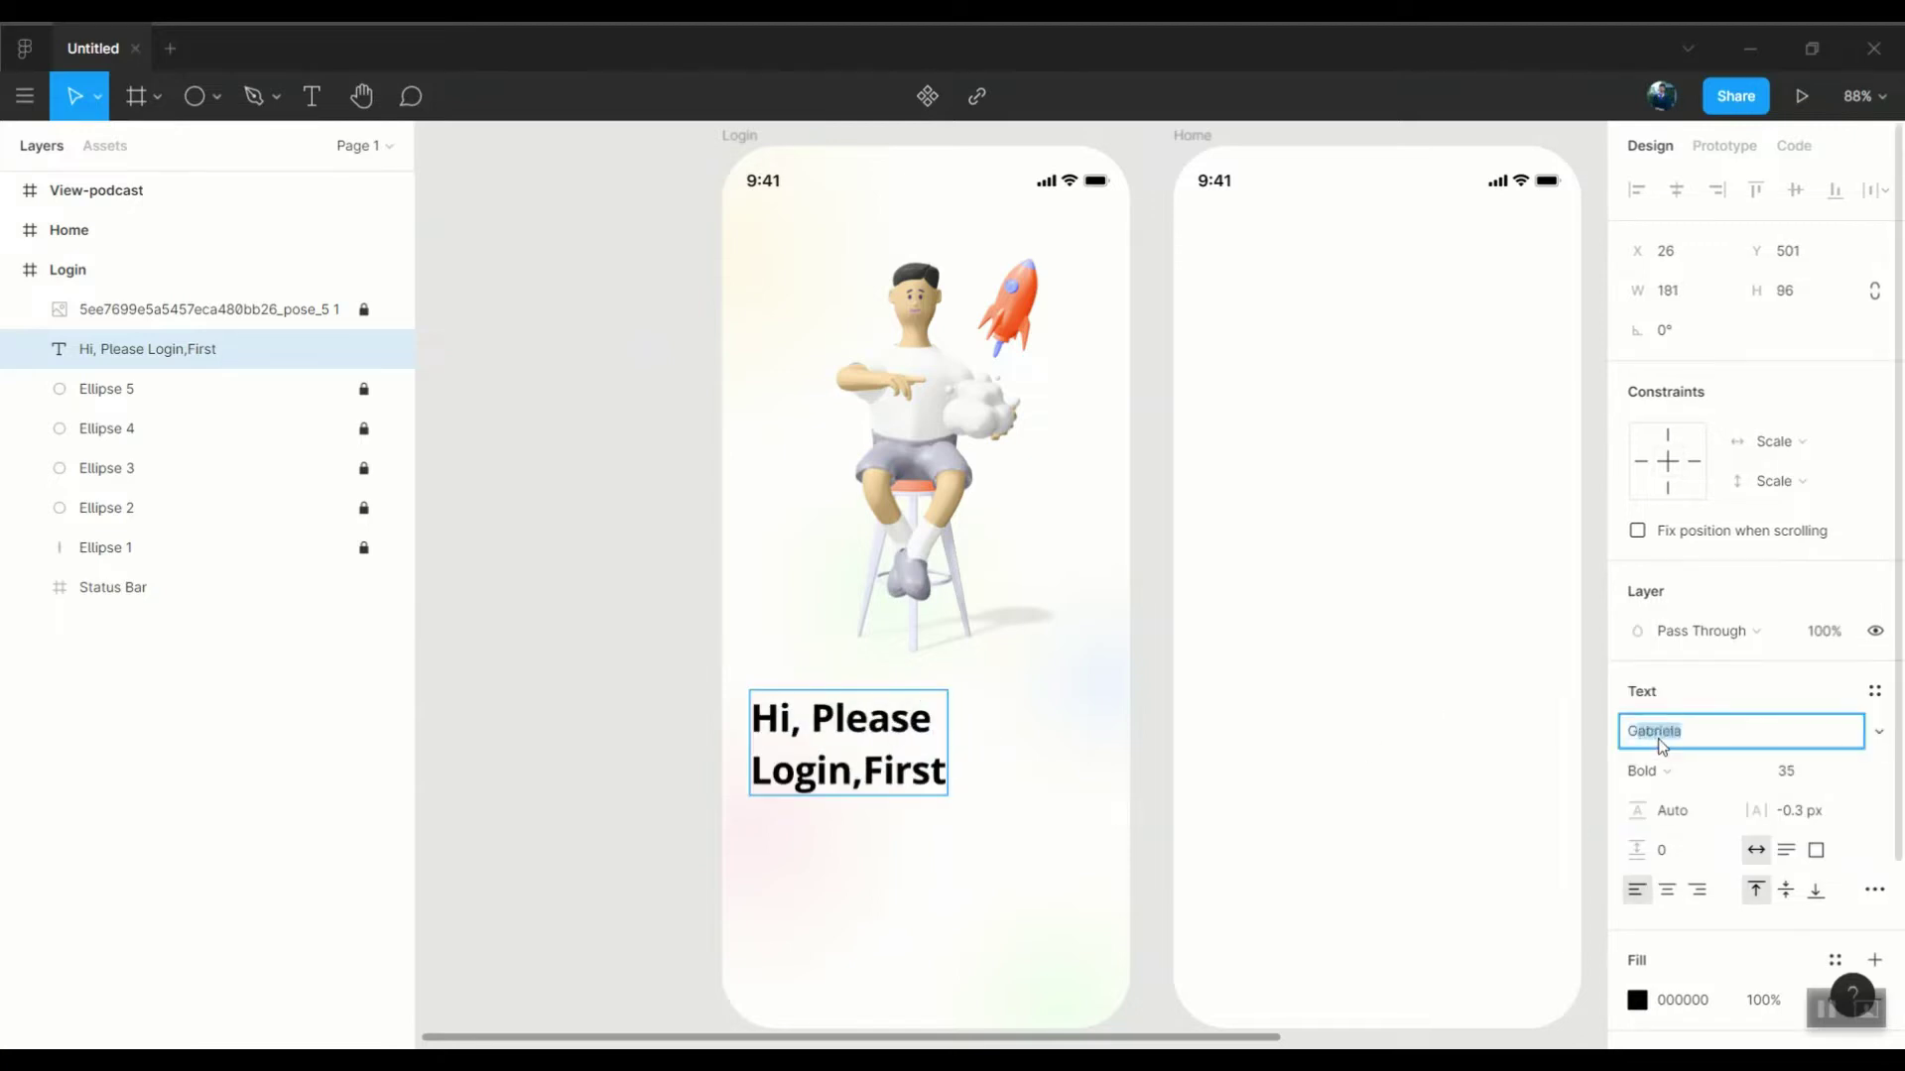
key(Return)
key(Return)
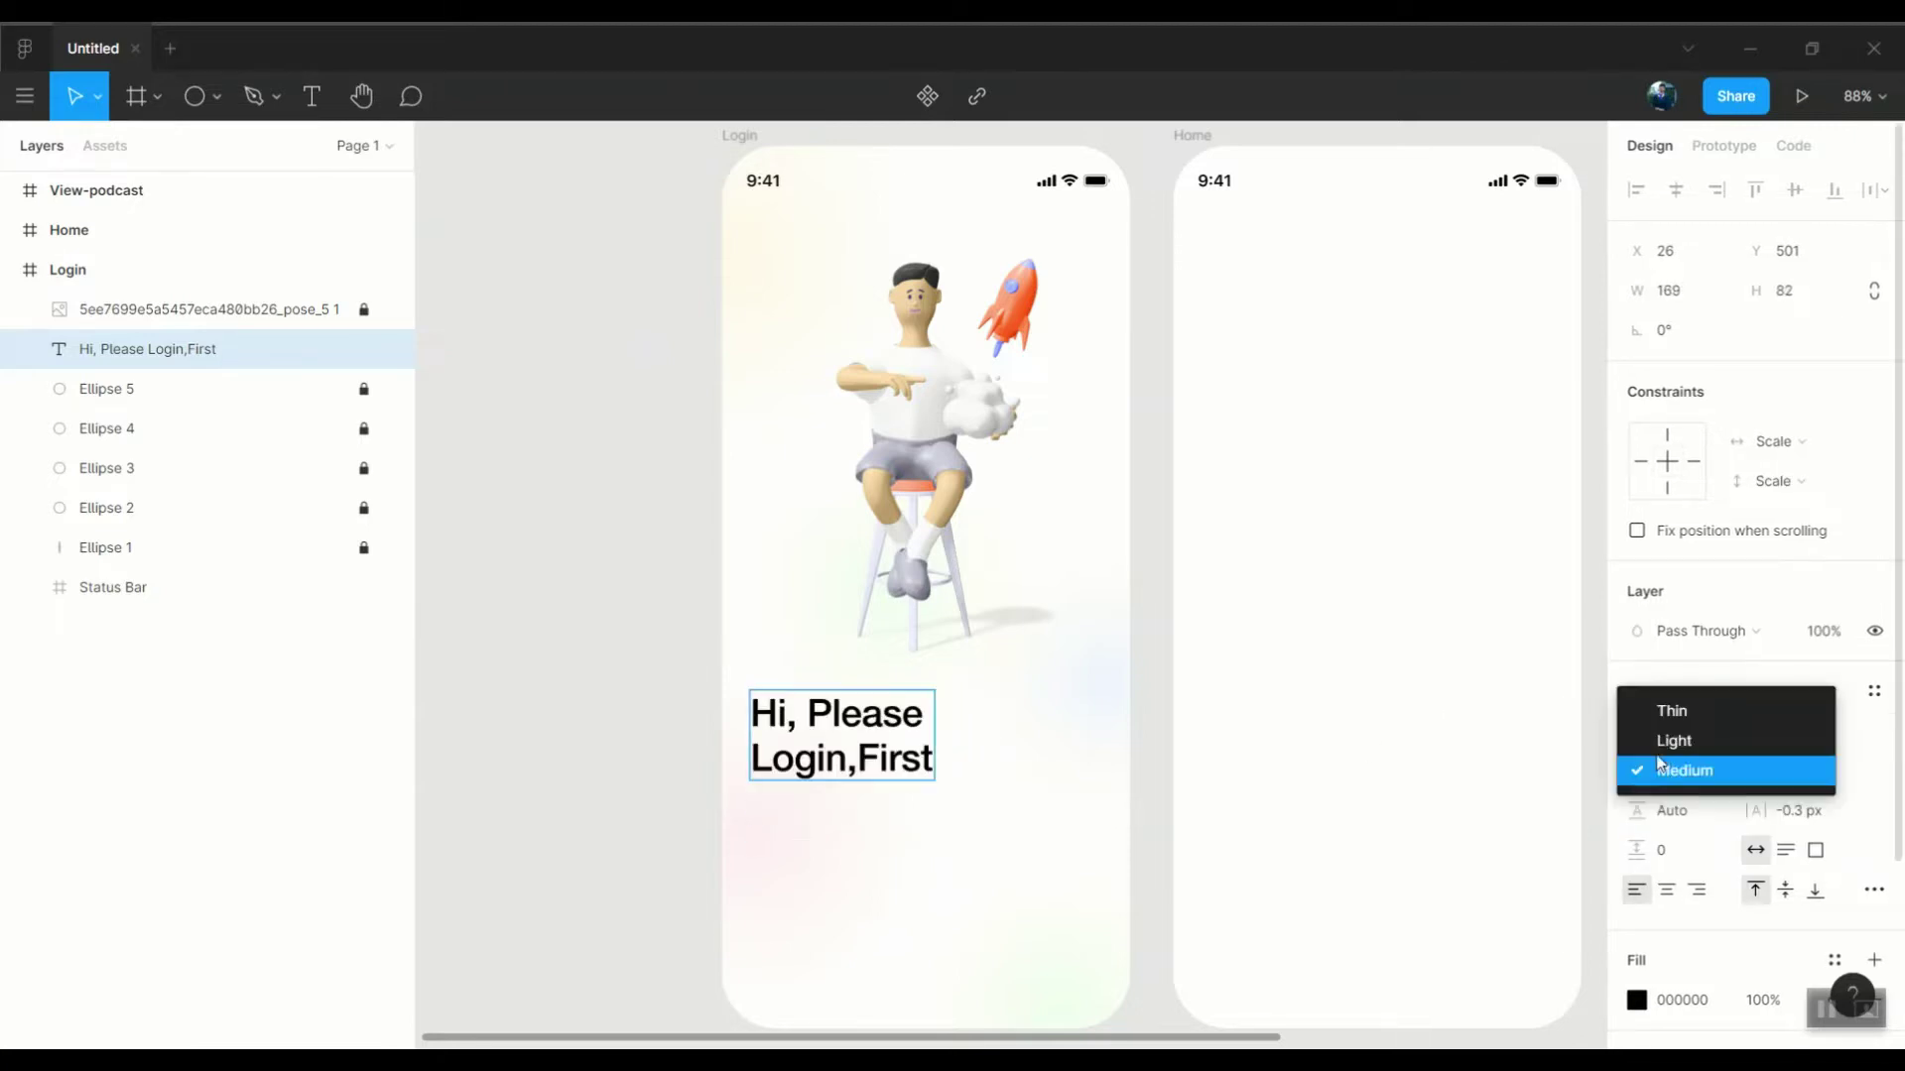
text(Ro)
click(1662, 771)
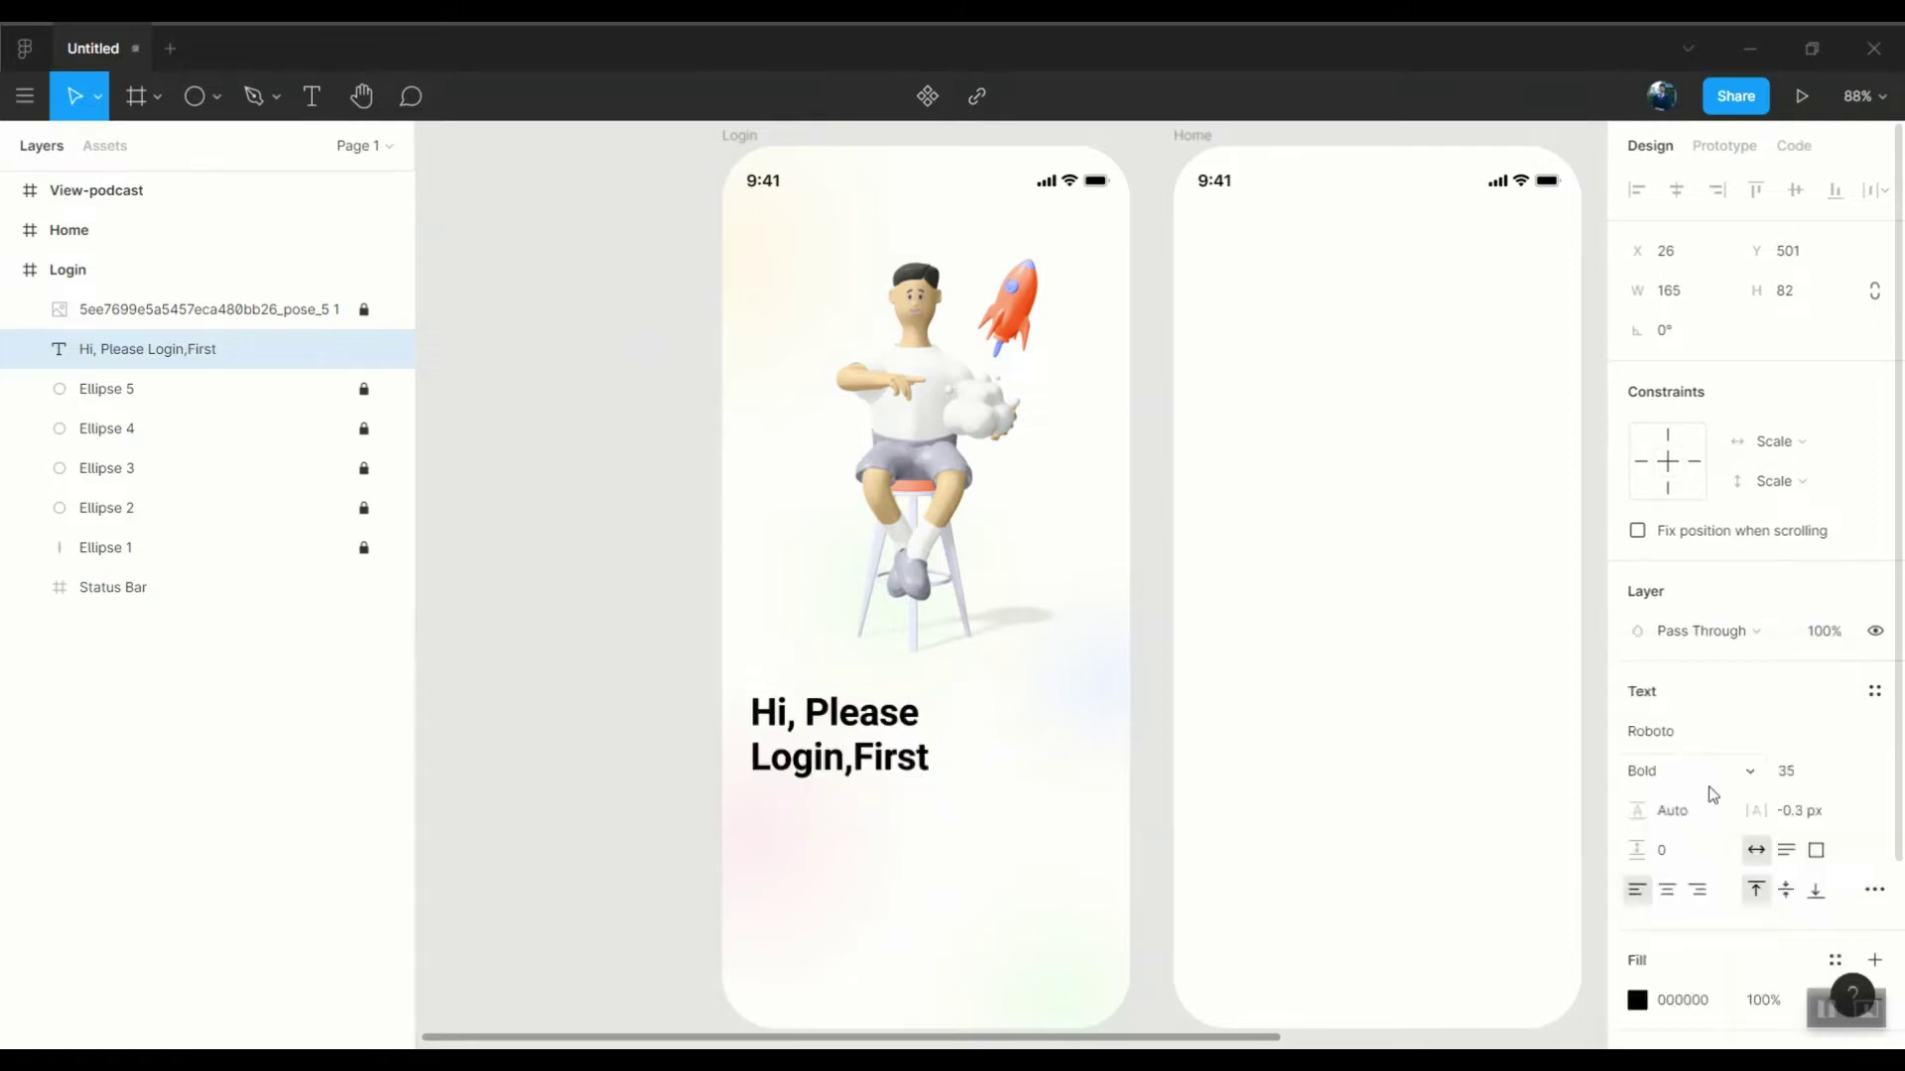
click(1662, 770)
click(1707, 770)
text(Open Sans)
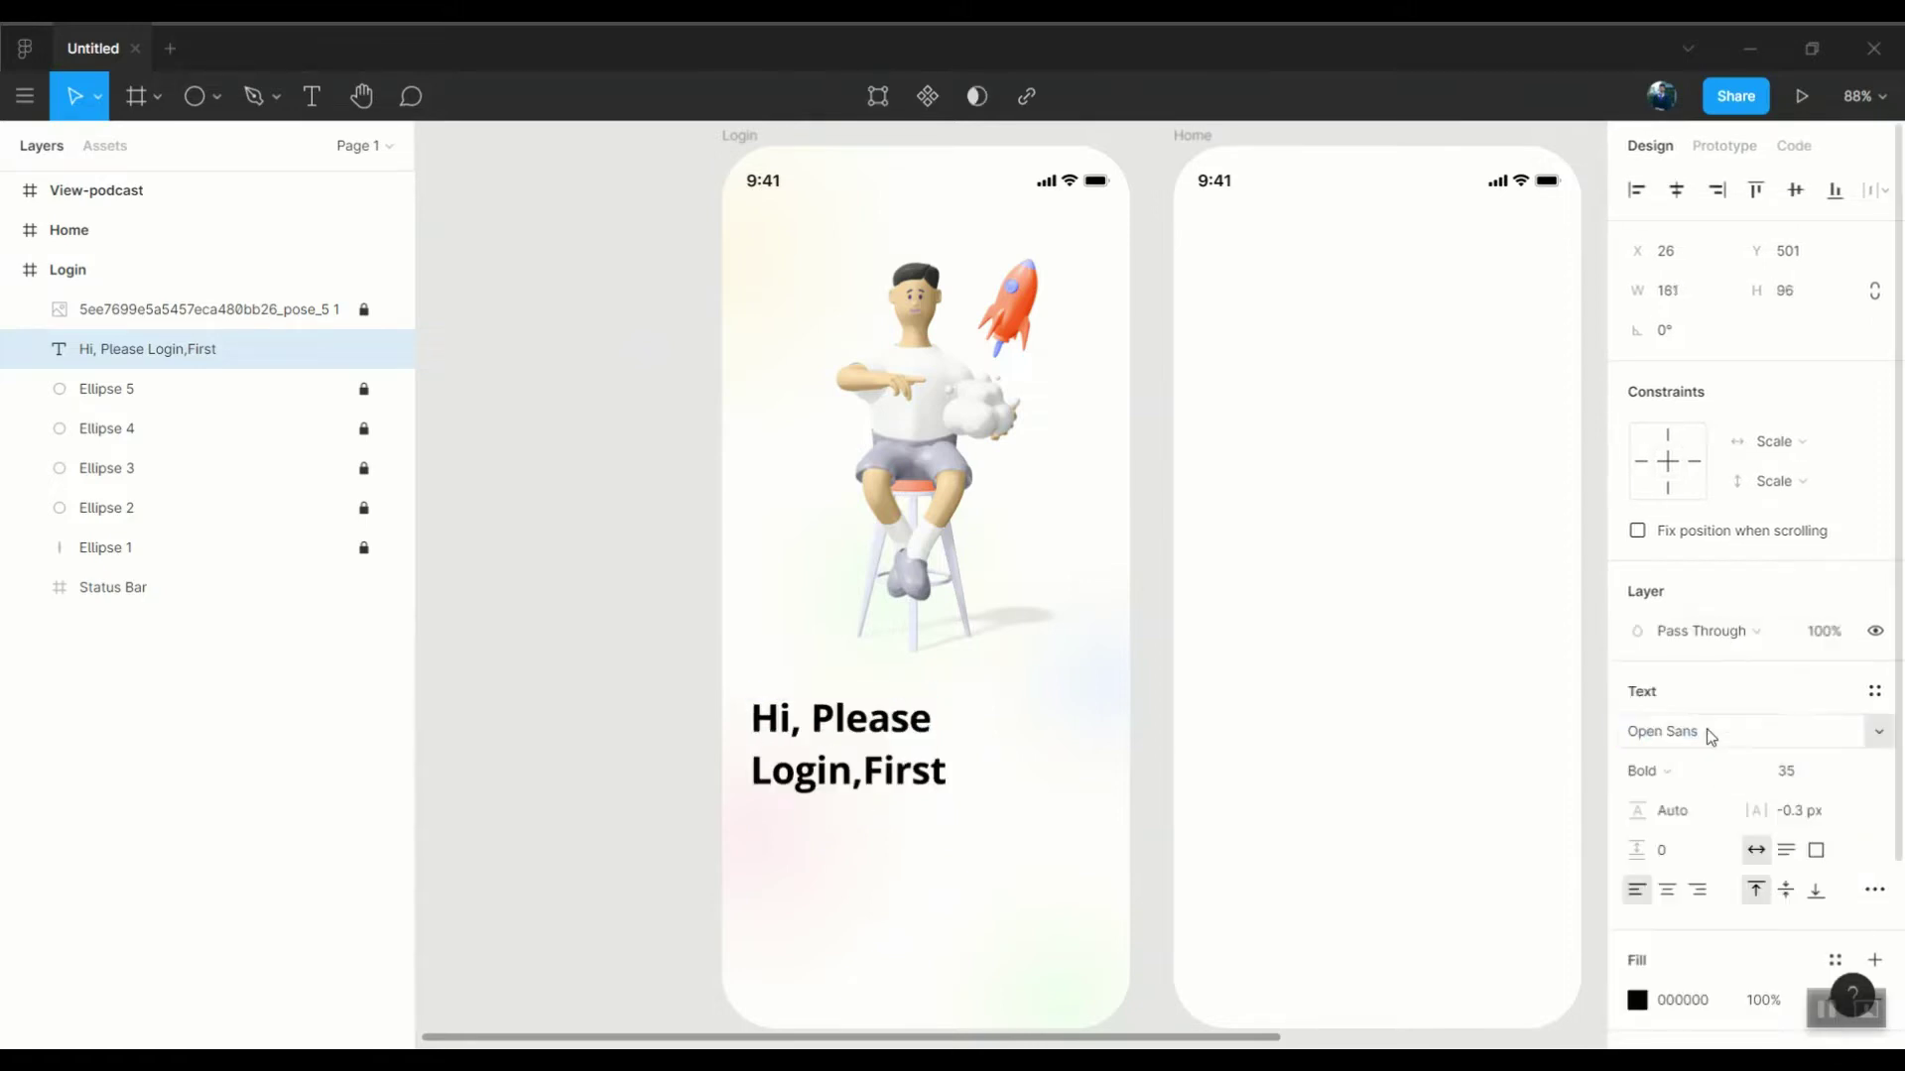
text(Monts)
key(Return)
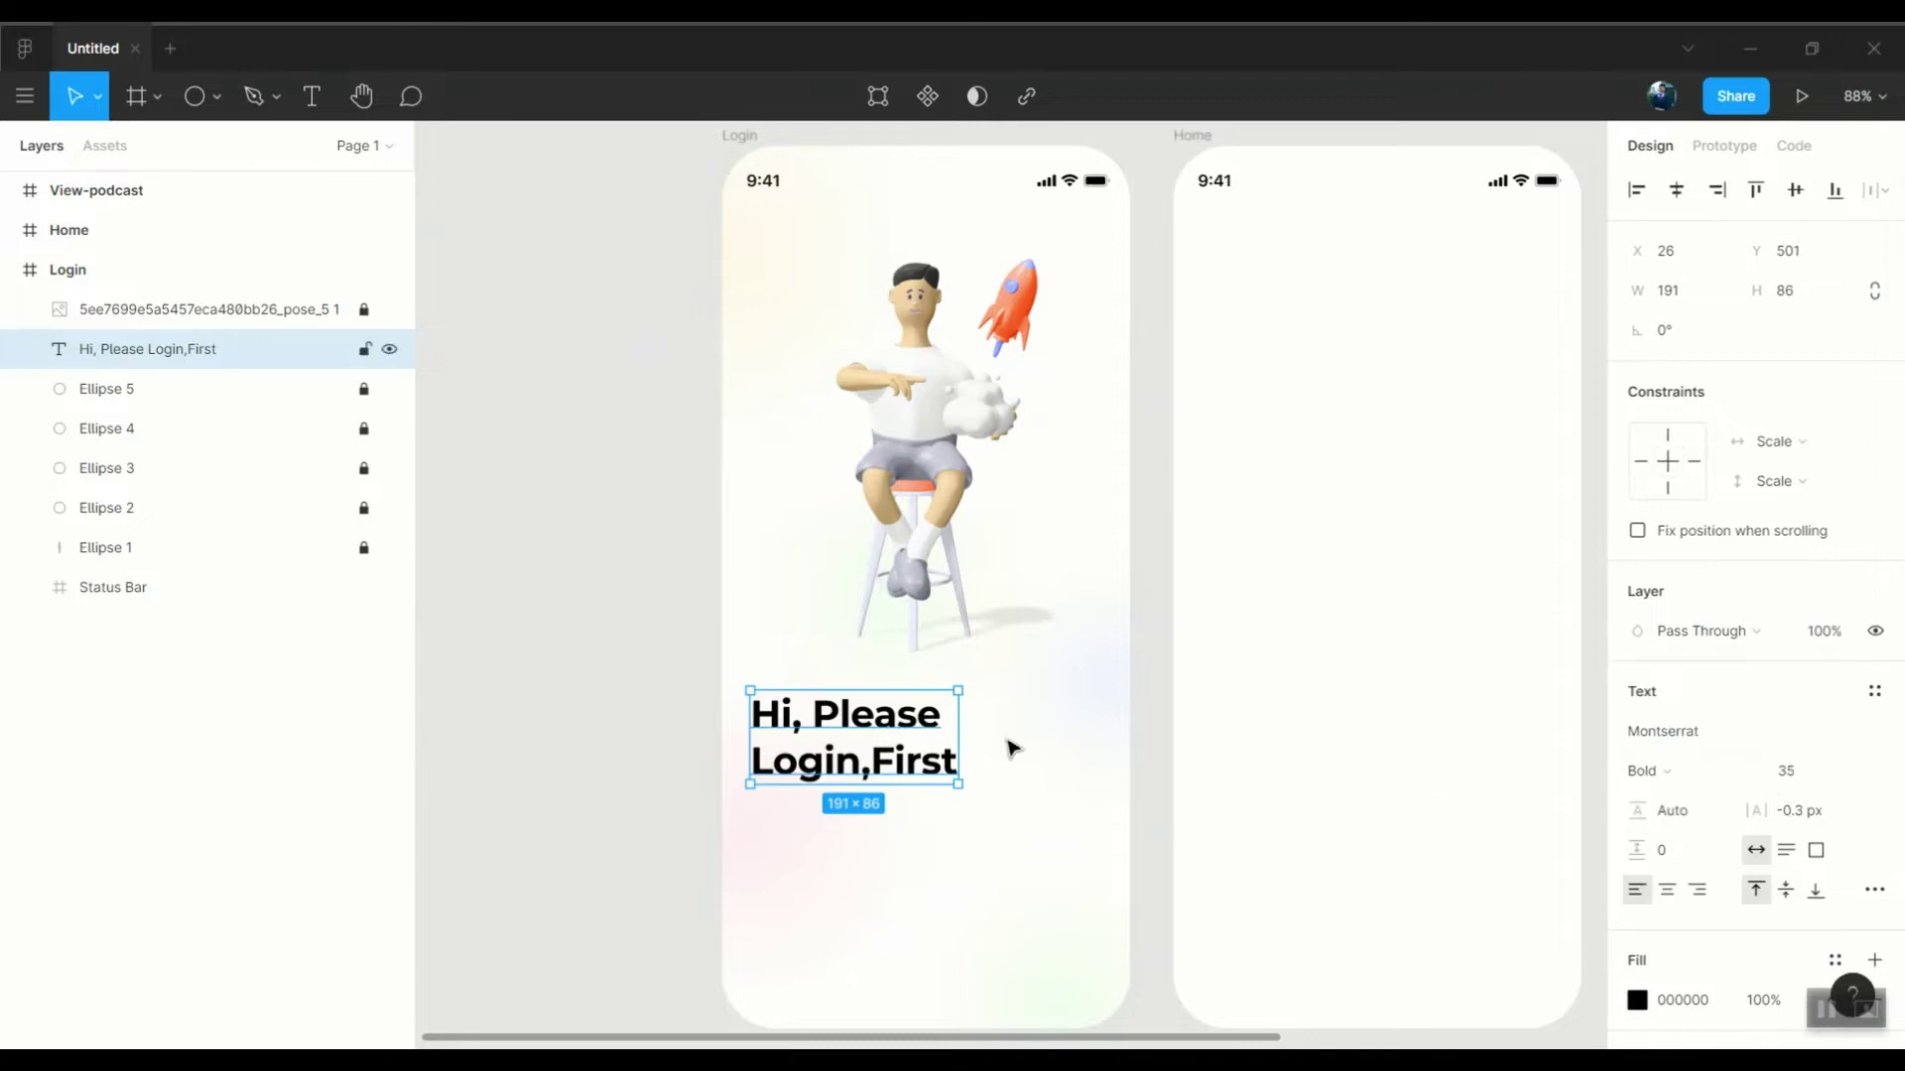
Set the heading font size to 40 and view all three screens
click(1785, 771)
text(40)
key(Return)
click(1641, 770)
key(Escape)
key(Escape)
key(shift+1)
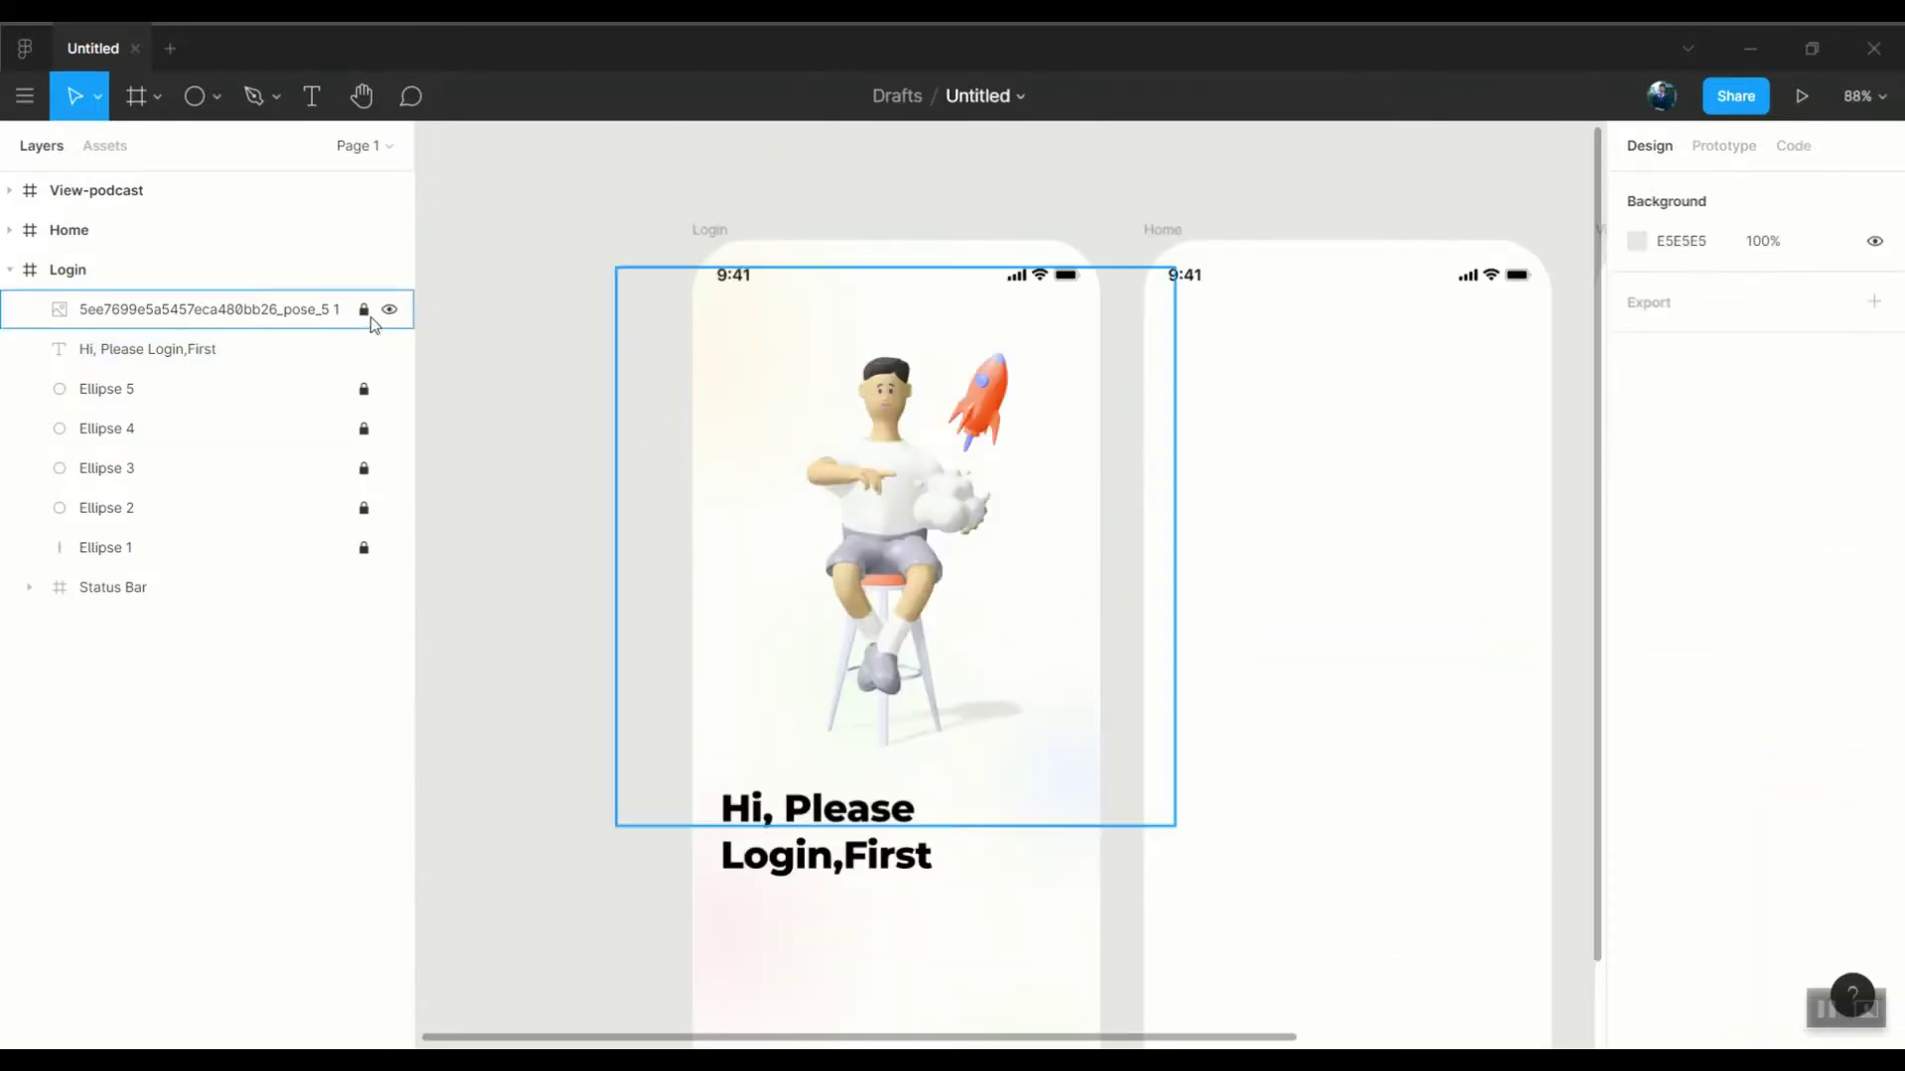
Unlock the illustration and move the heading to X 38, nudged down one pixel
click(364, 309)
drag(929, 501, 850, 482)
scroll(850, 500, down, 2)
drag(797, 712, 810, 687)
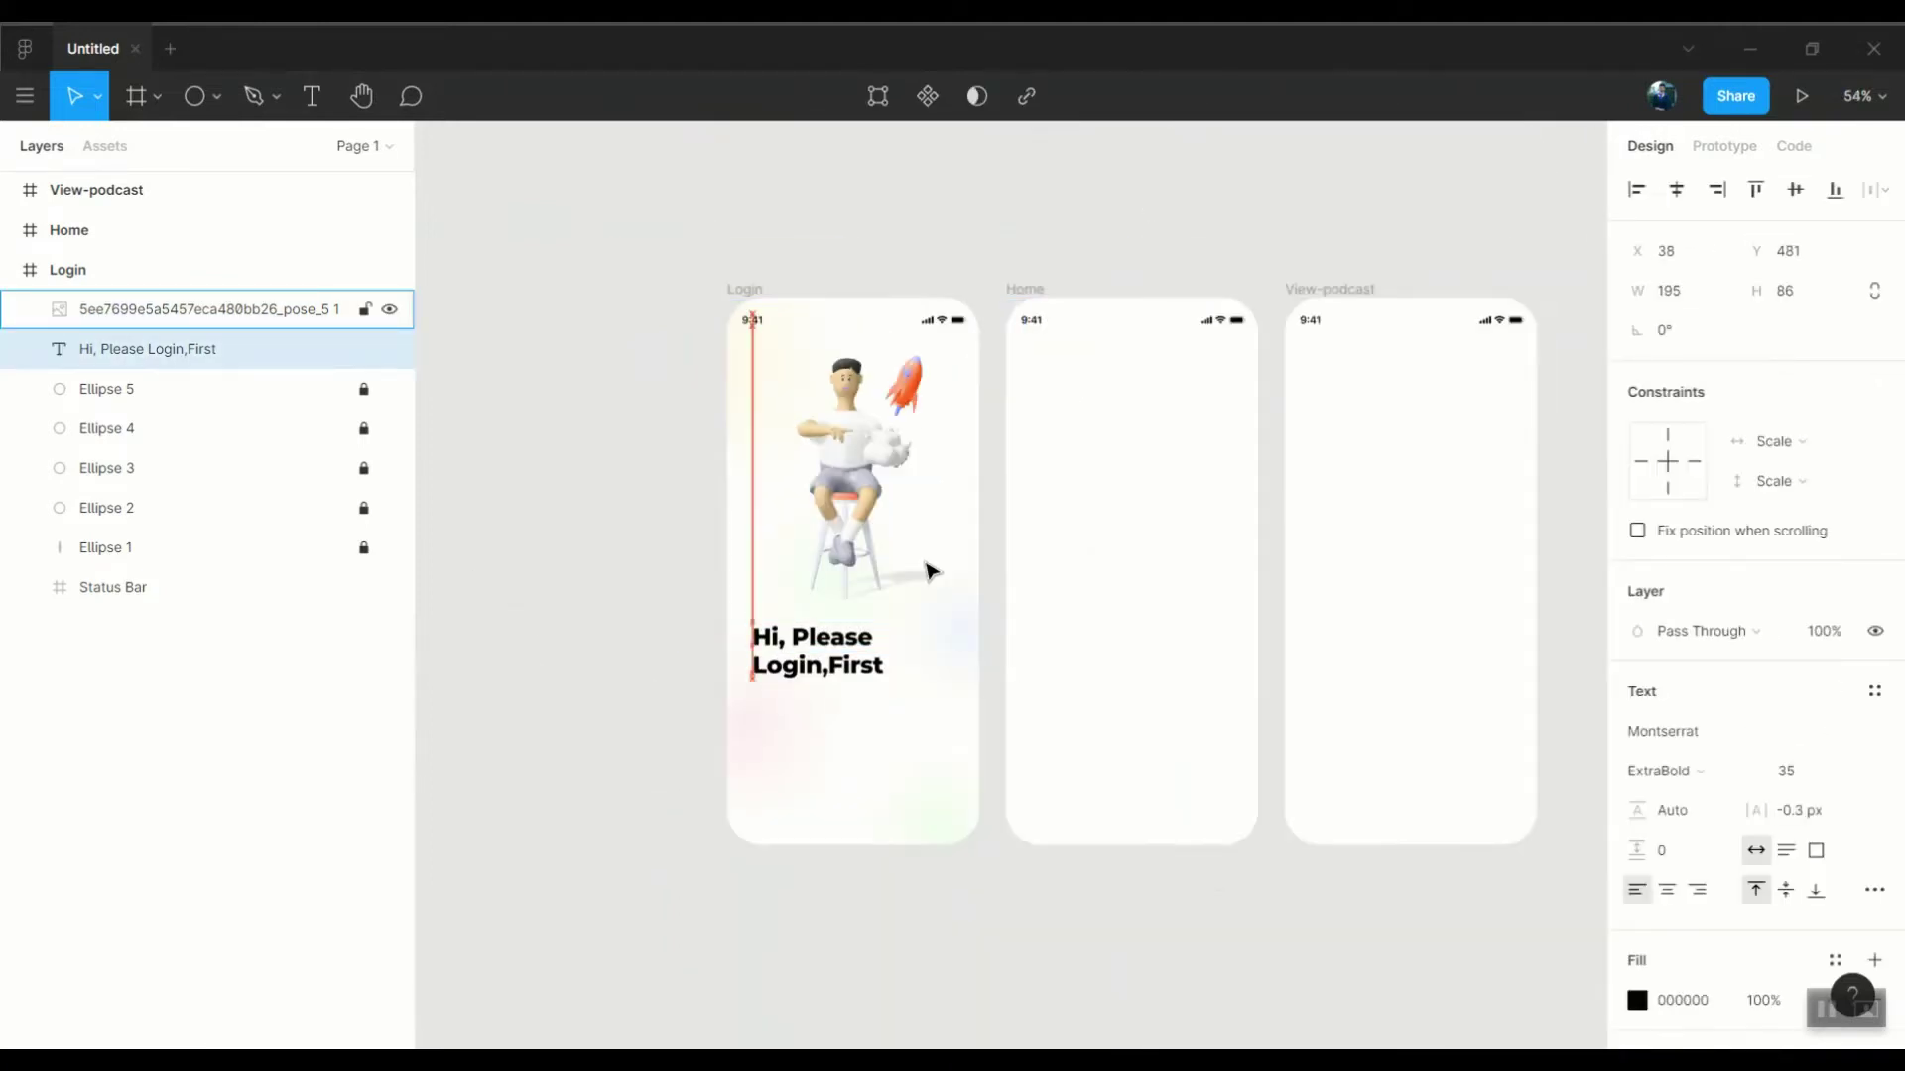
key(Down)
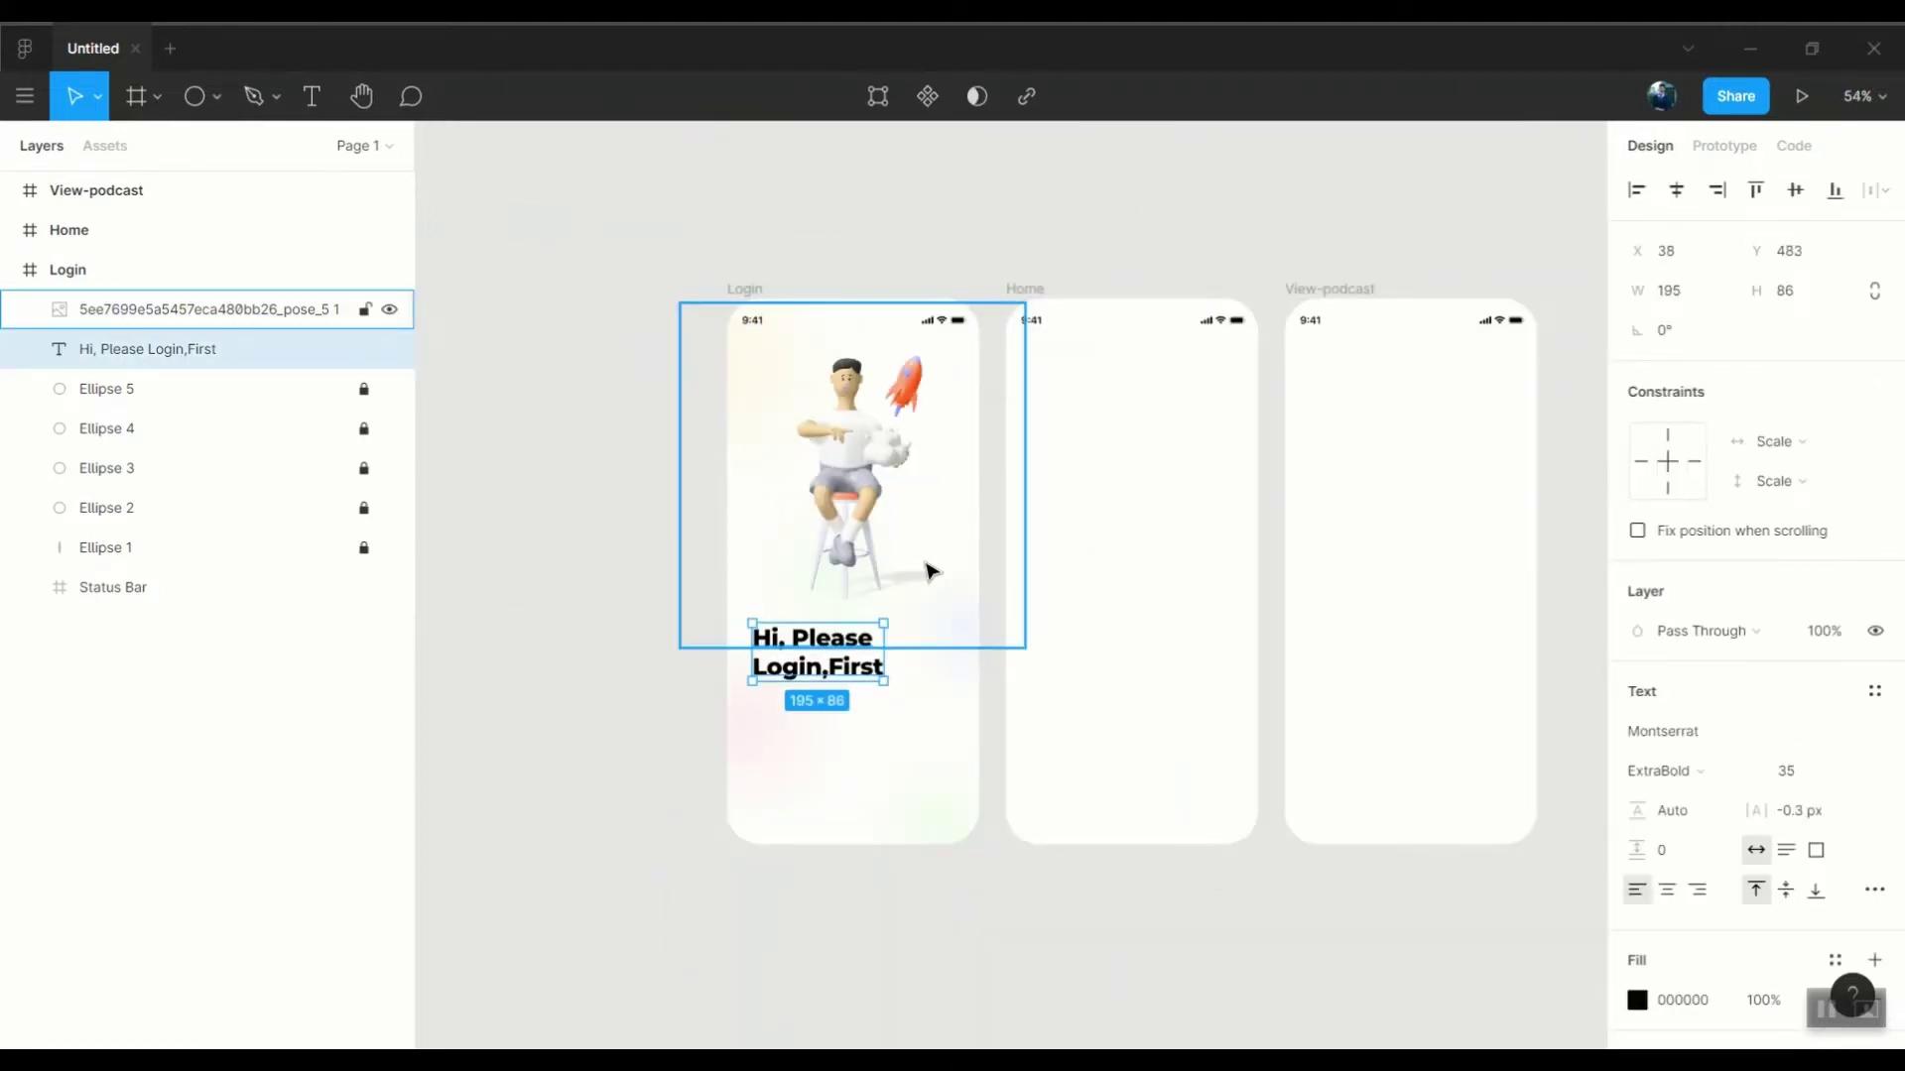
click(216, 95)
Draw a button rectangle below the heading, aligned with its left edge
click(179, 148)
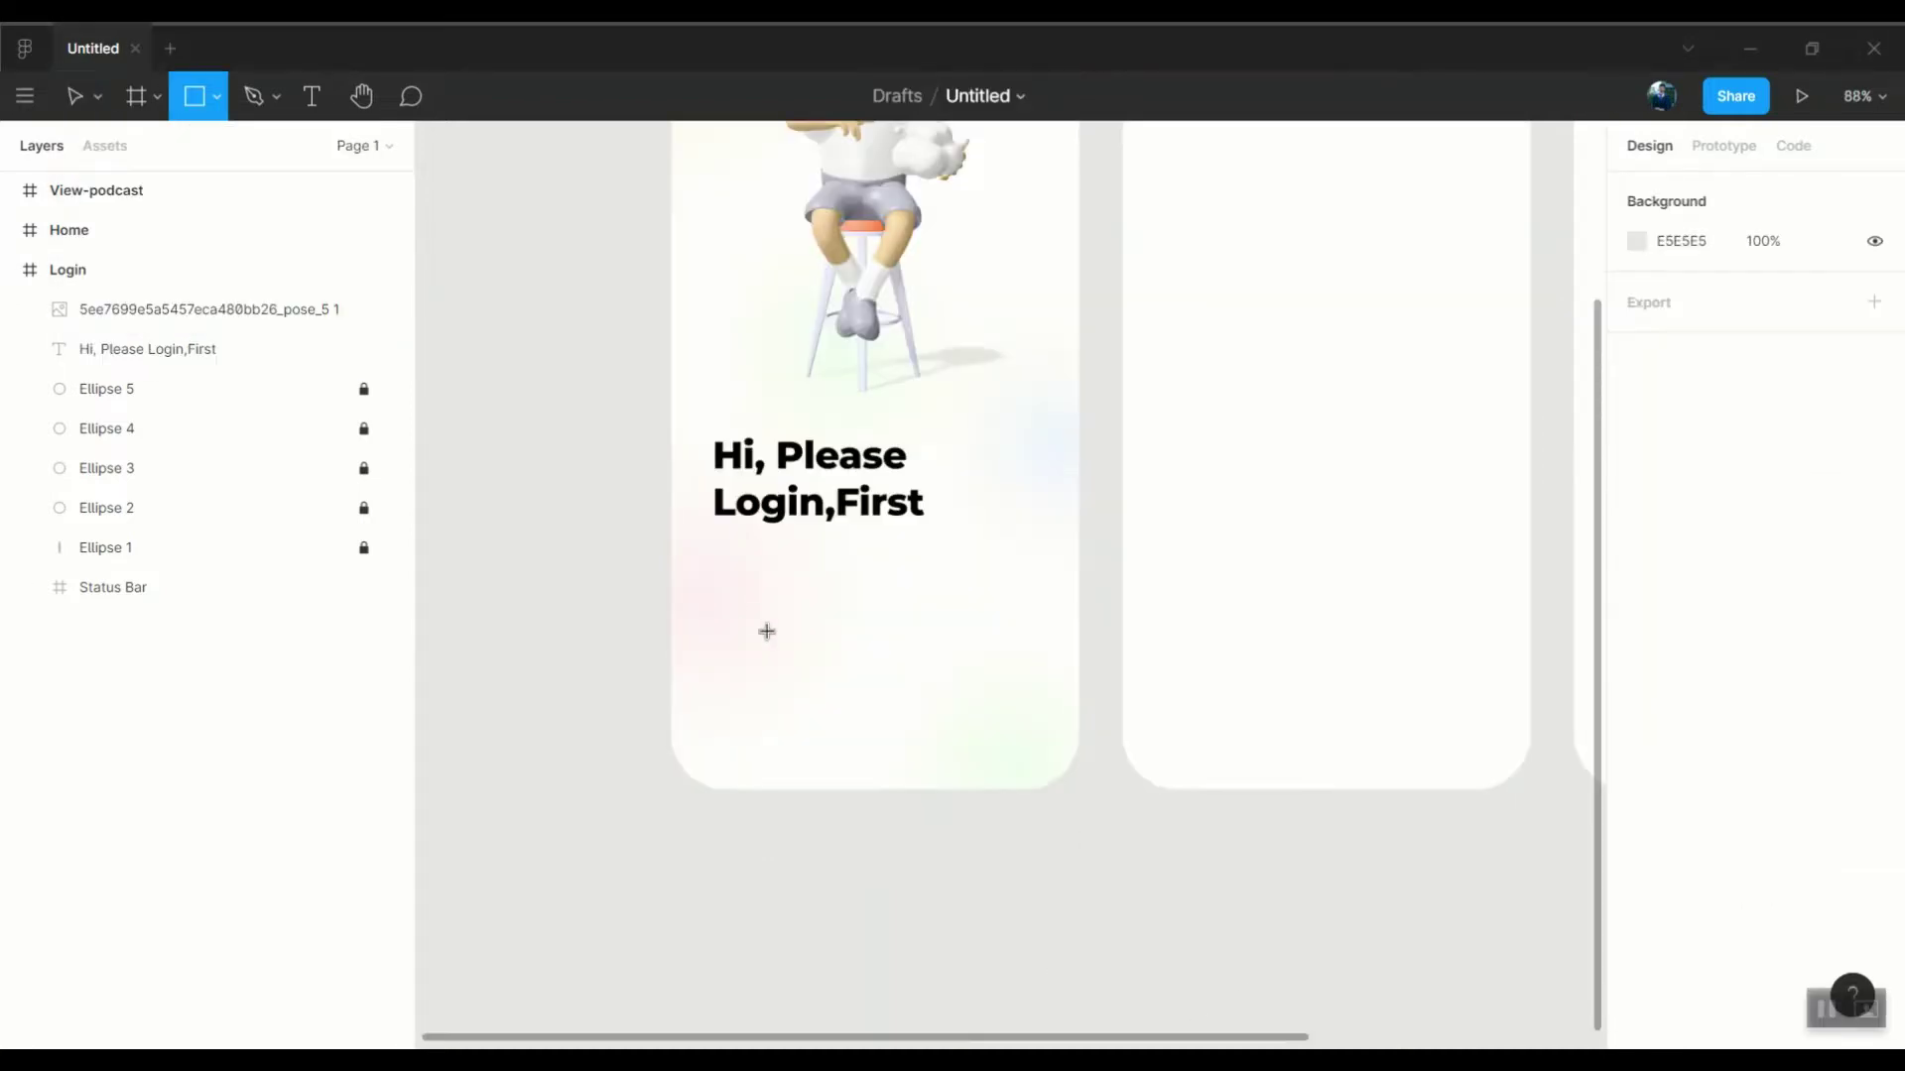
drag(726, 602, 1035, 664)
click(523, 615)
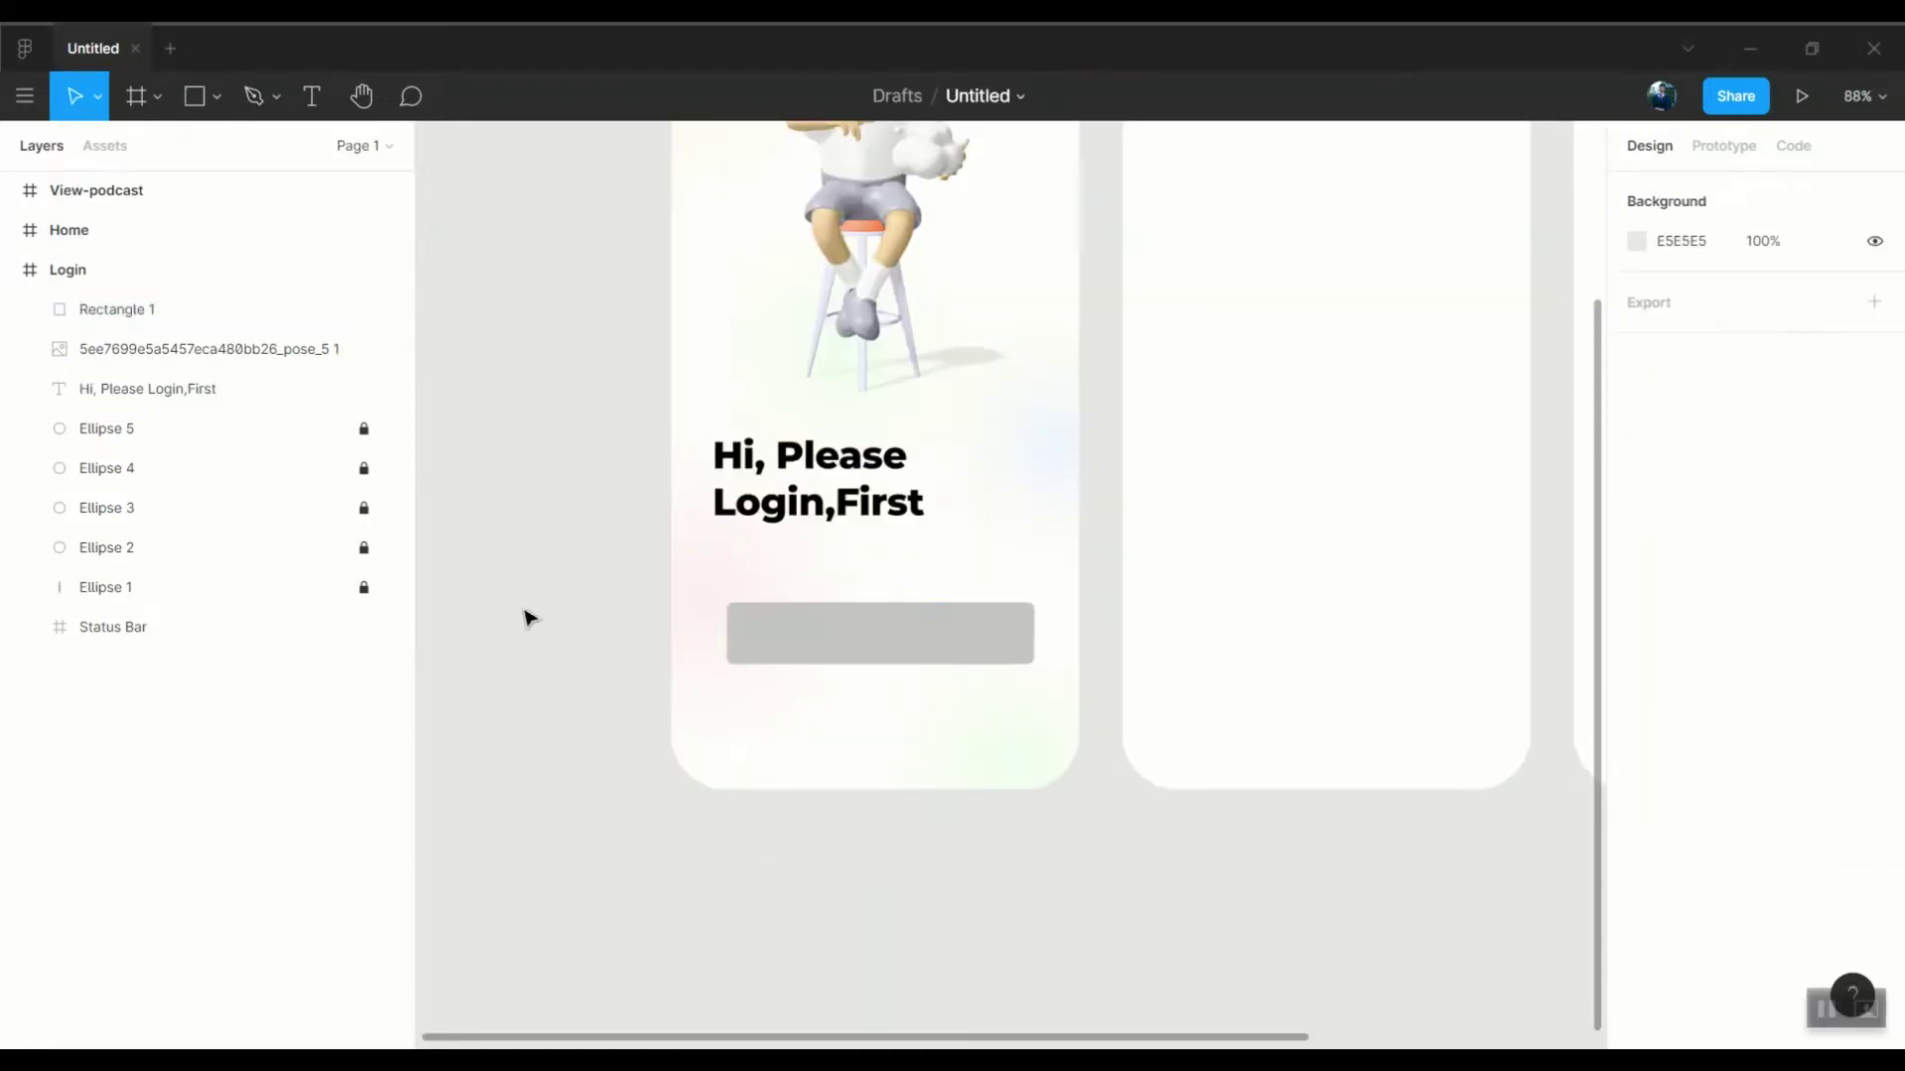
drag(962, 605, 956, 595)
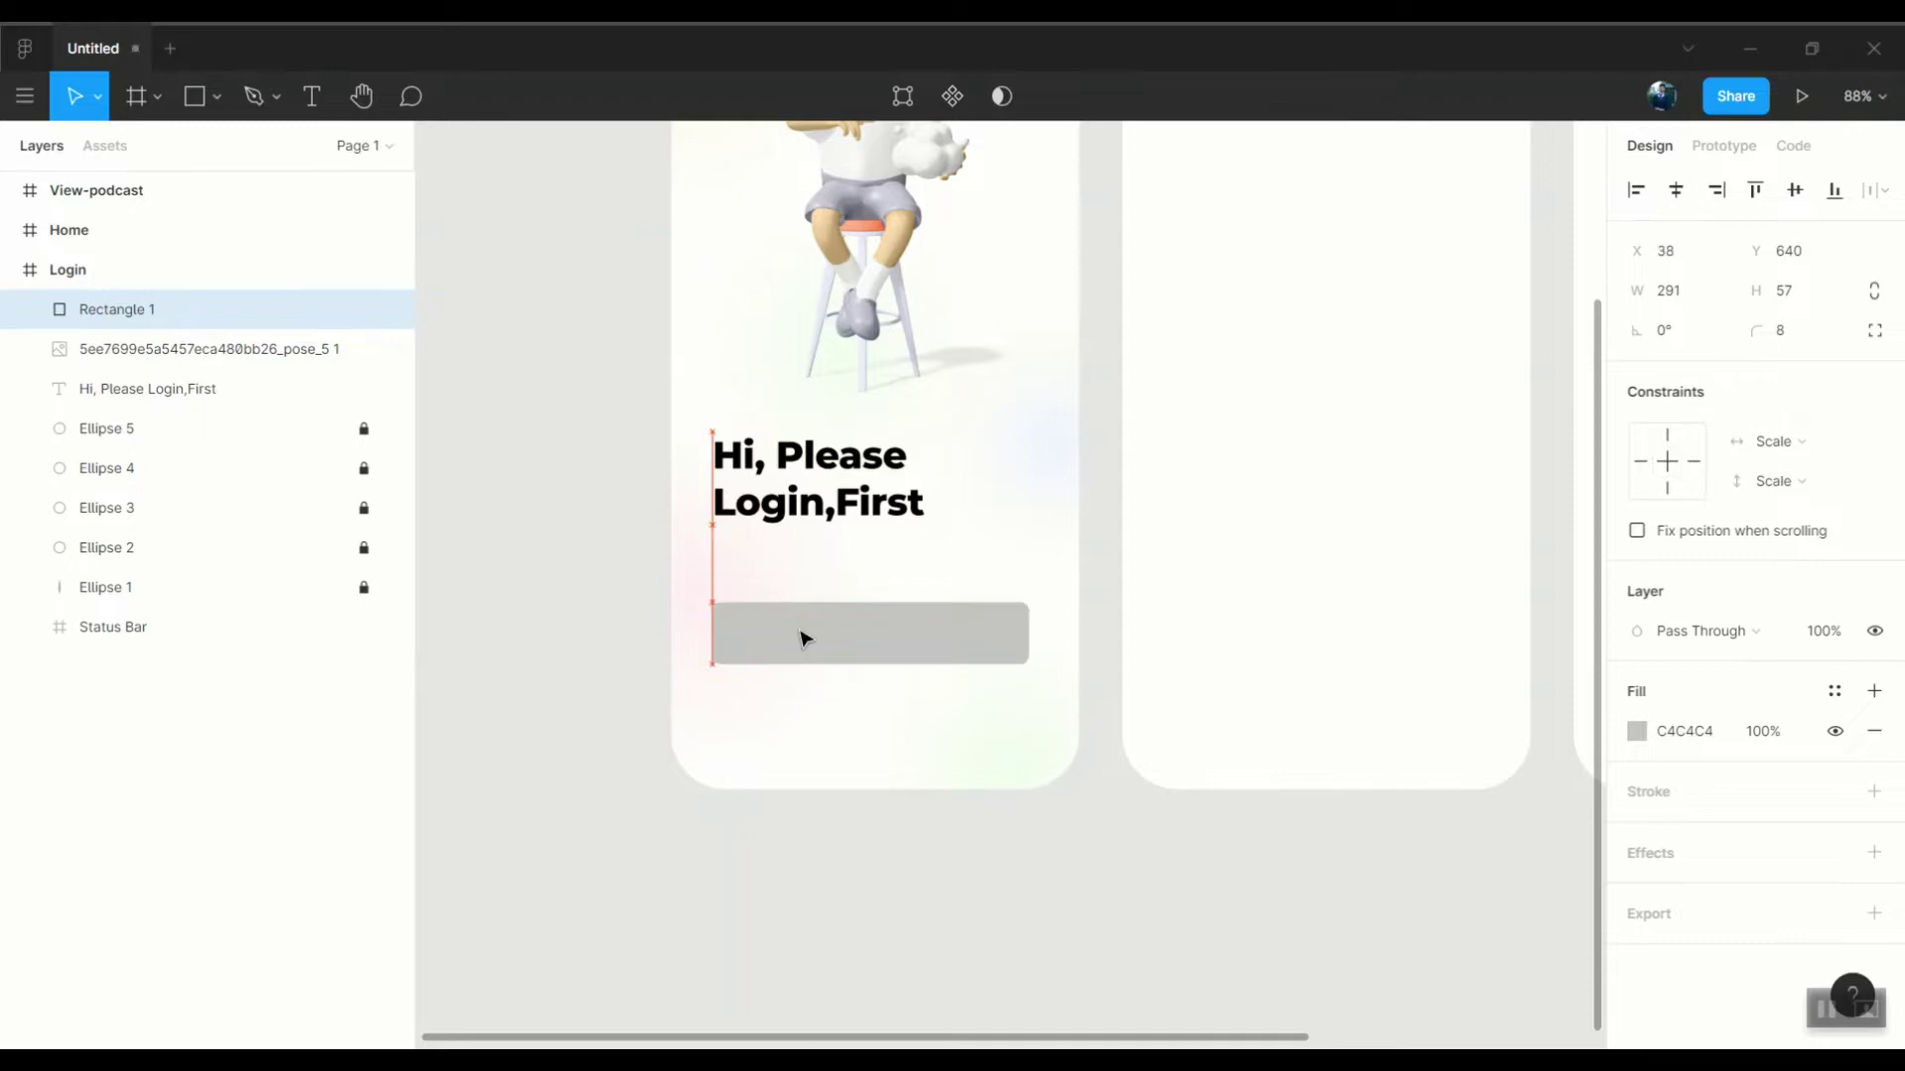
Add a SemiBold 'Login' label centred on the button
key(t)
scroll(794, 615, up, 3)
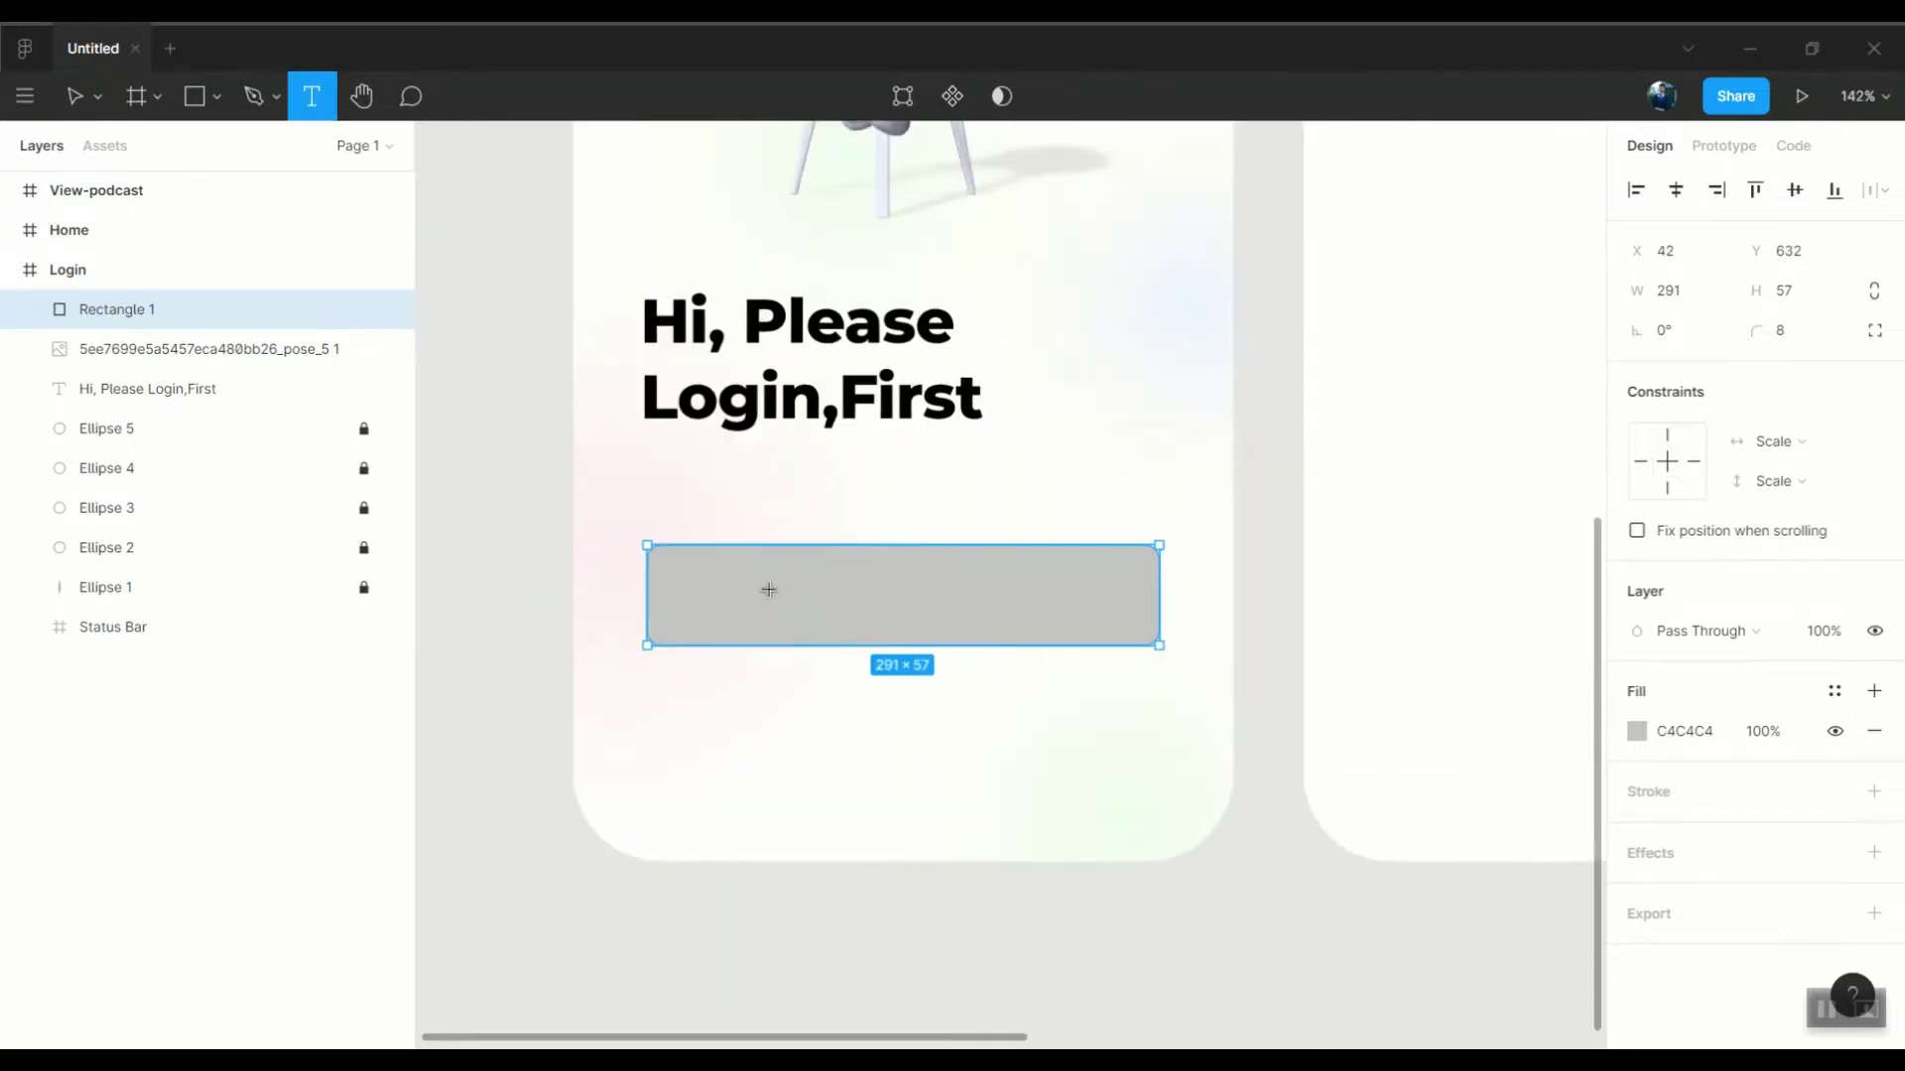
click(767, 591)
text(Login)
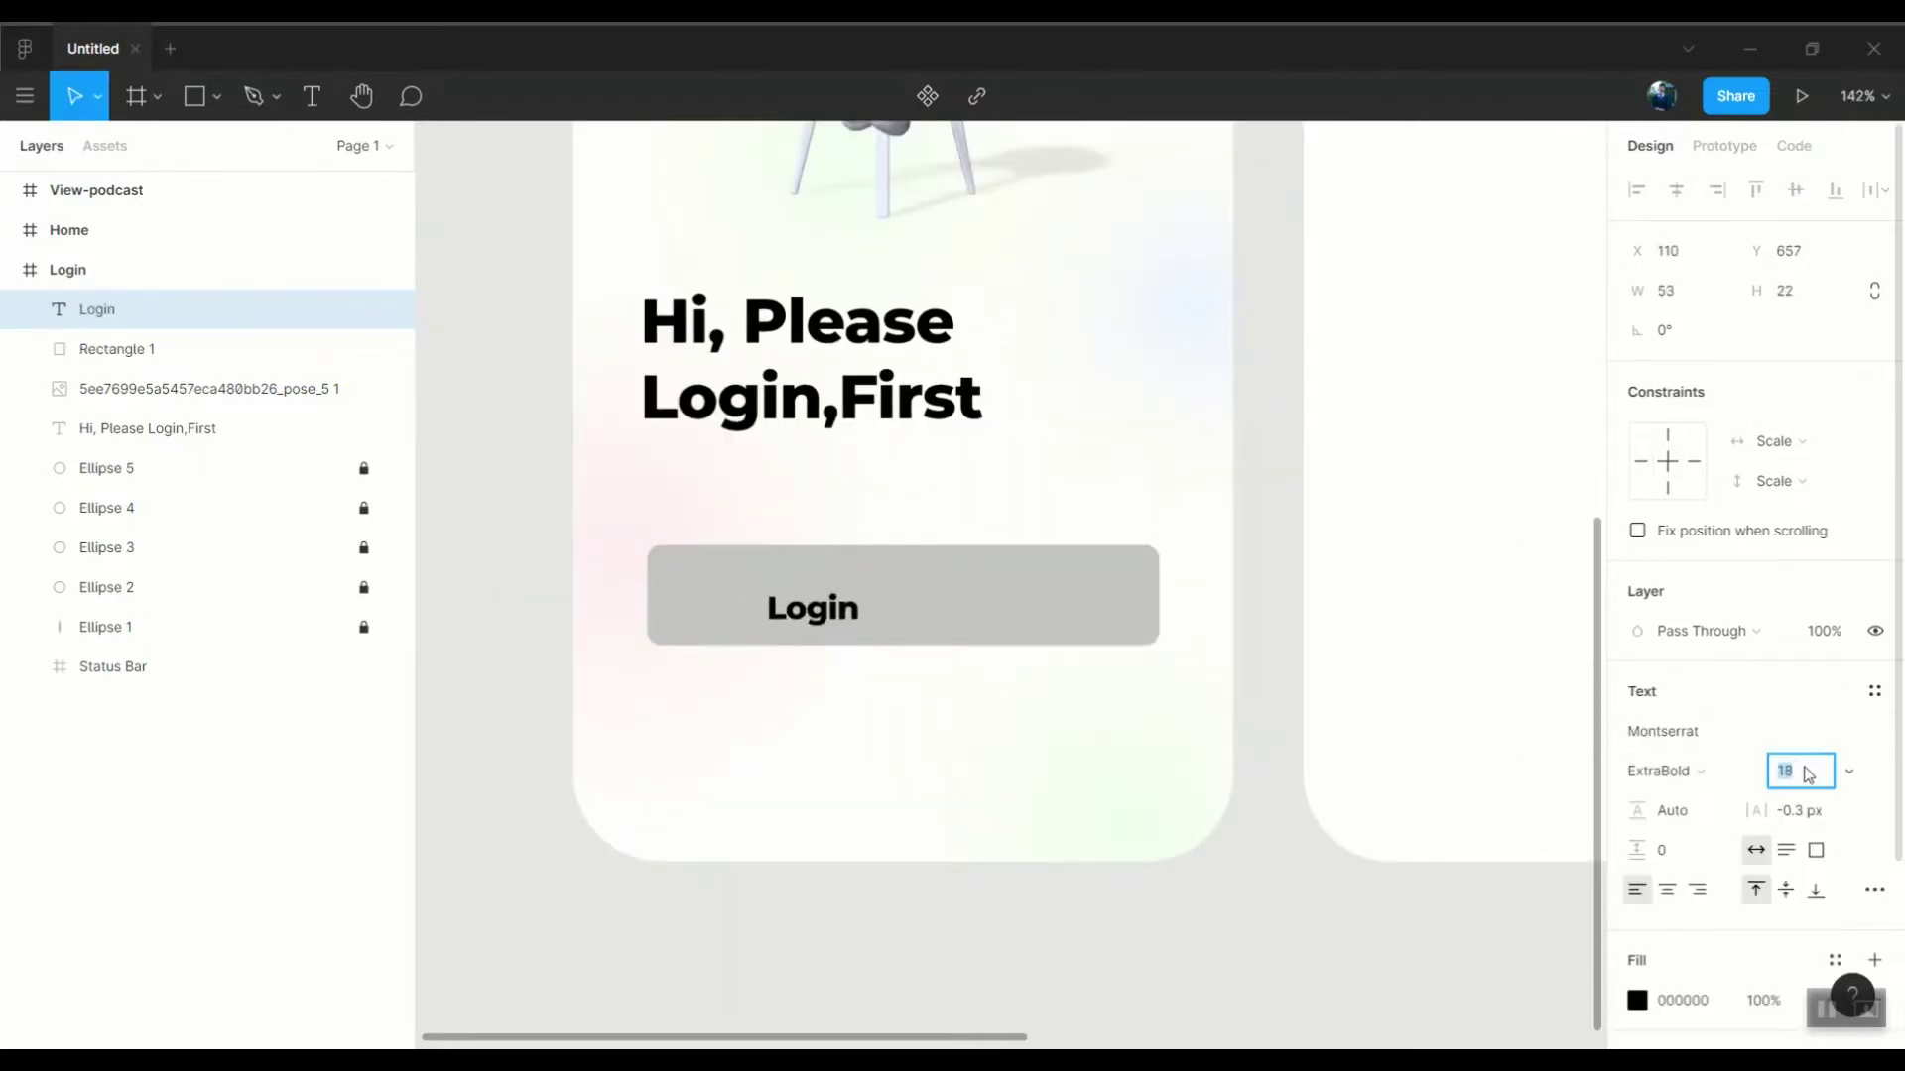
click(1662, 771)
click(1660, 771)
click(1659, 800)
drag(794, 607, 884, 596)
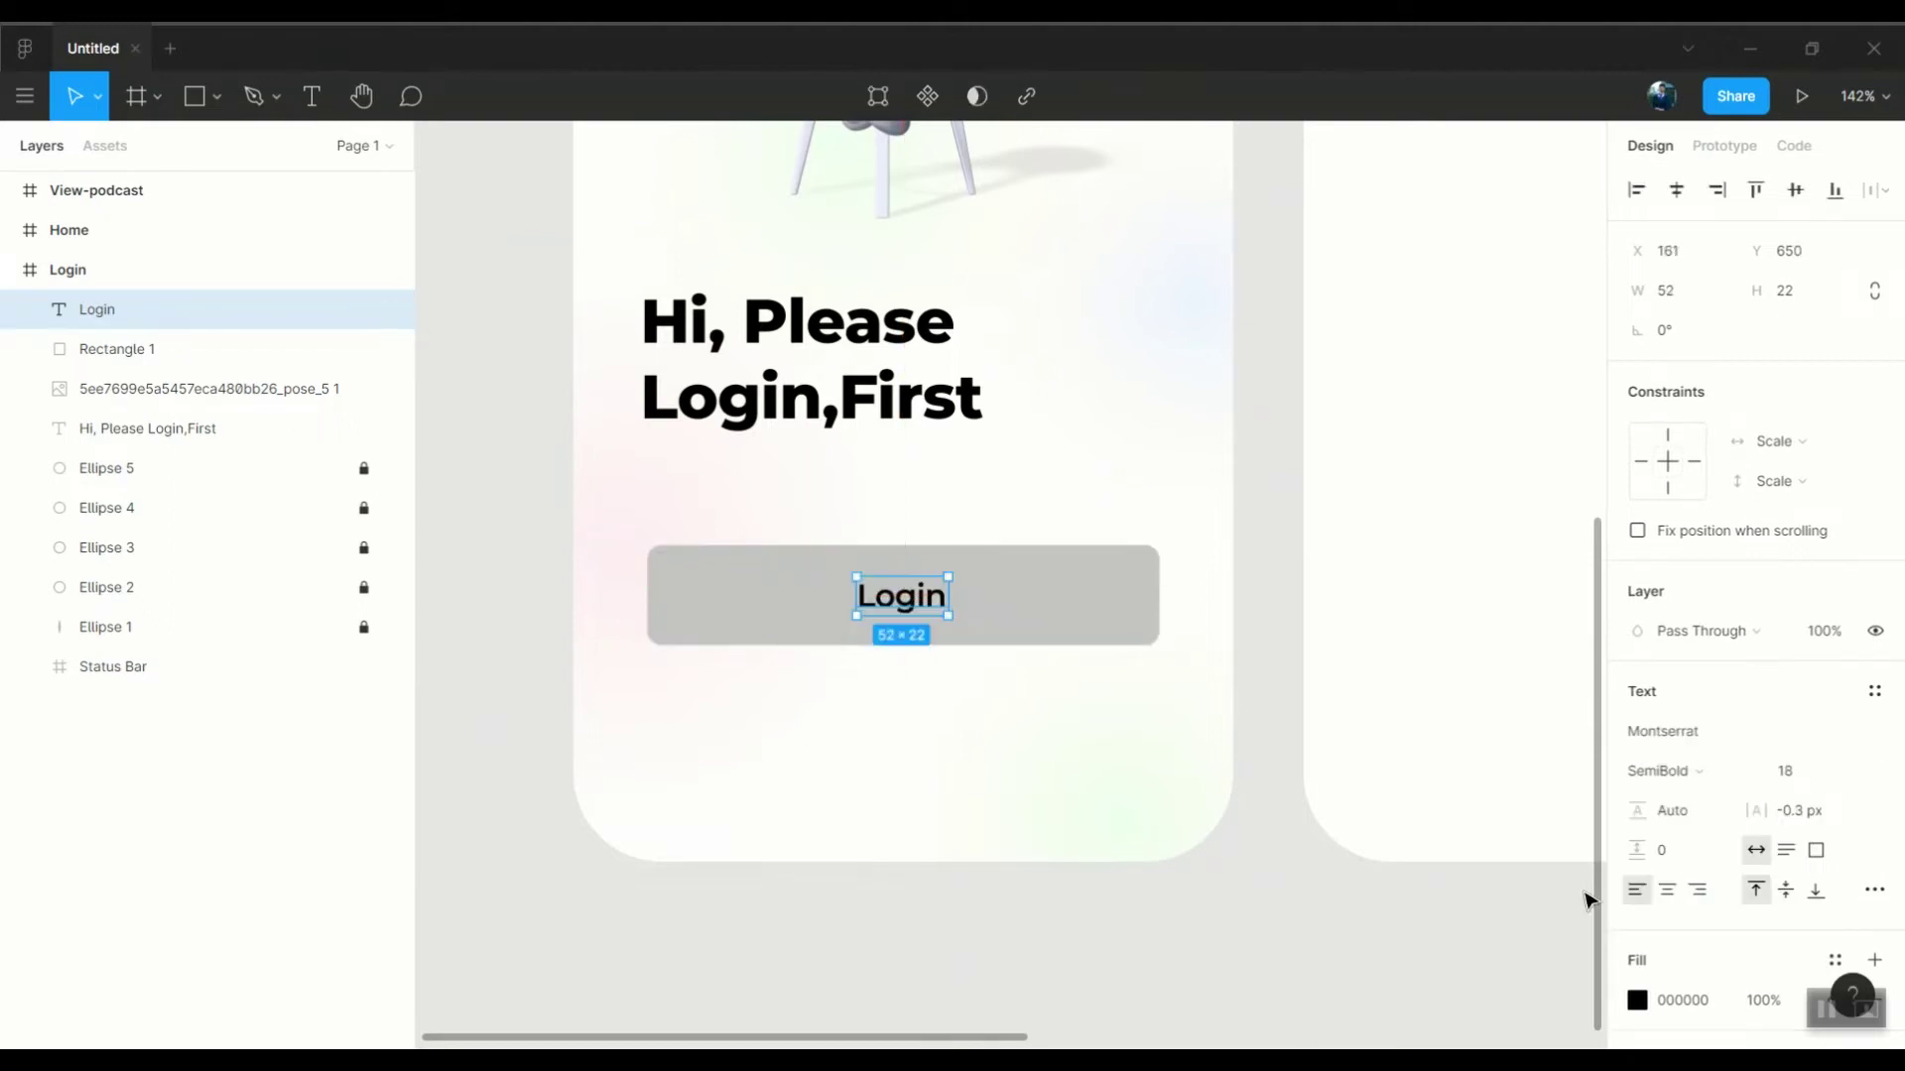
Fill the button orange, sampling the rocket's orange from the canvas
click(1637, 1000)
click(694, 595)
click(1637, 723)
click(1339, 927)
scroll(1114, 927, down, 2)
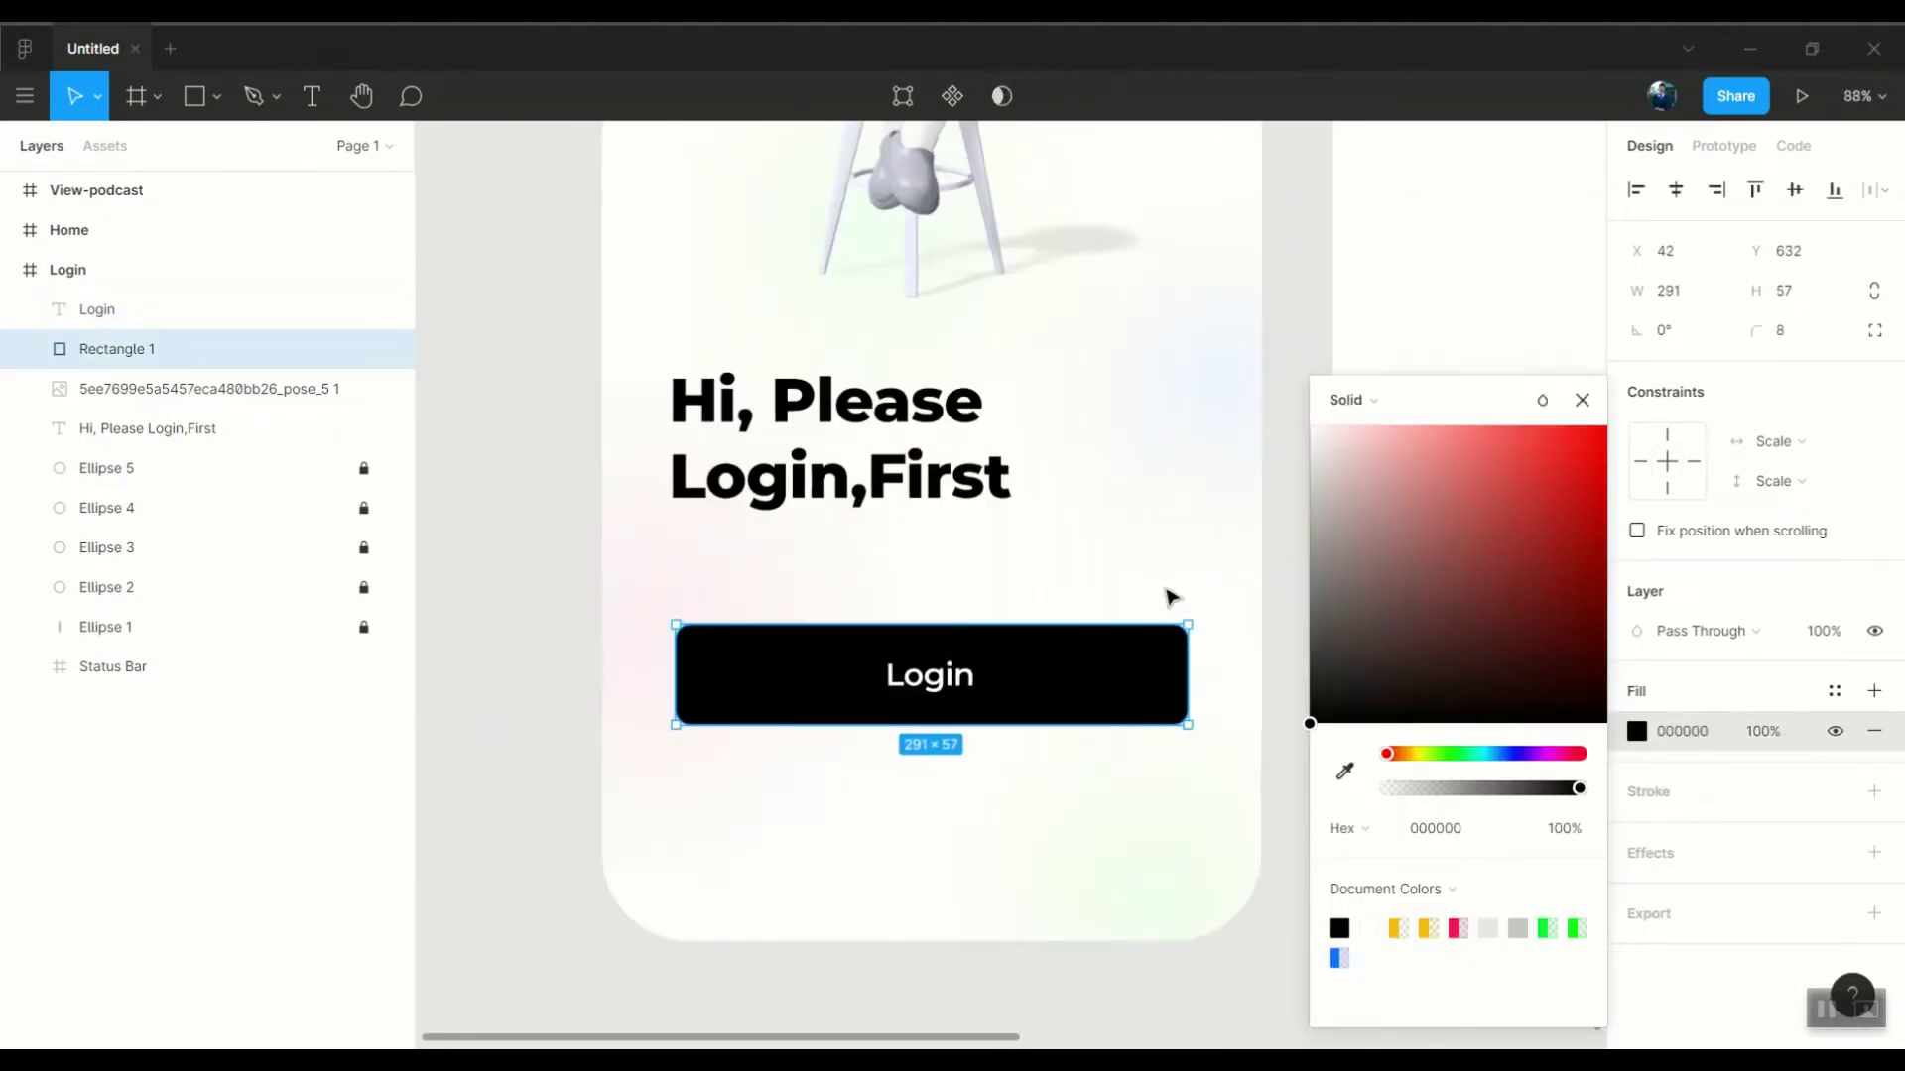
click(1406, 754)
click(1578, 443)
scroll(893, 446, down, 3)
scroll(892, 446, up, 2)
click(1344, 771)
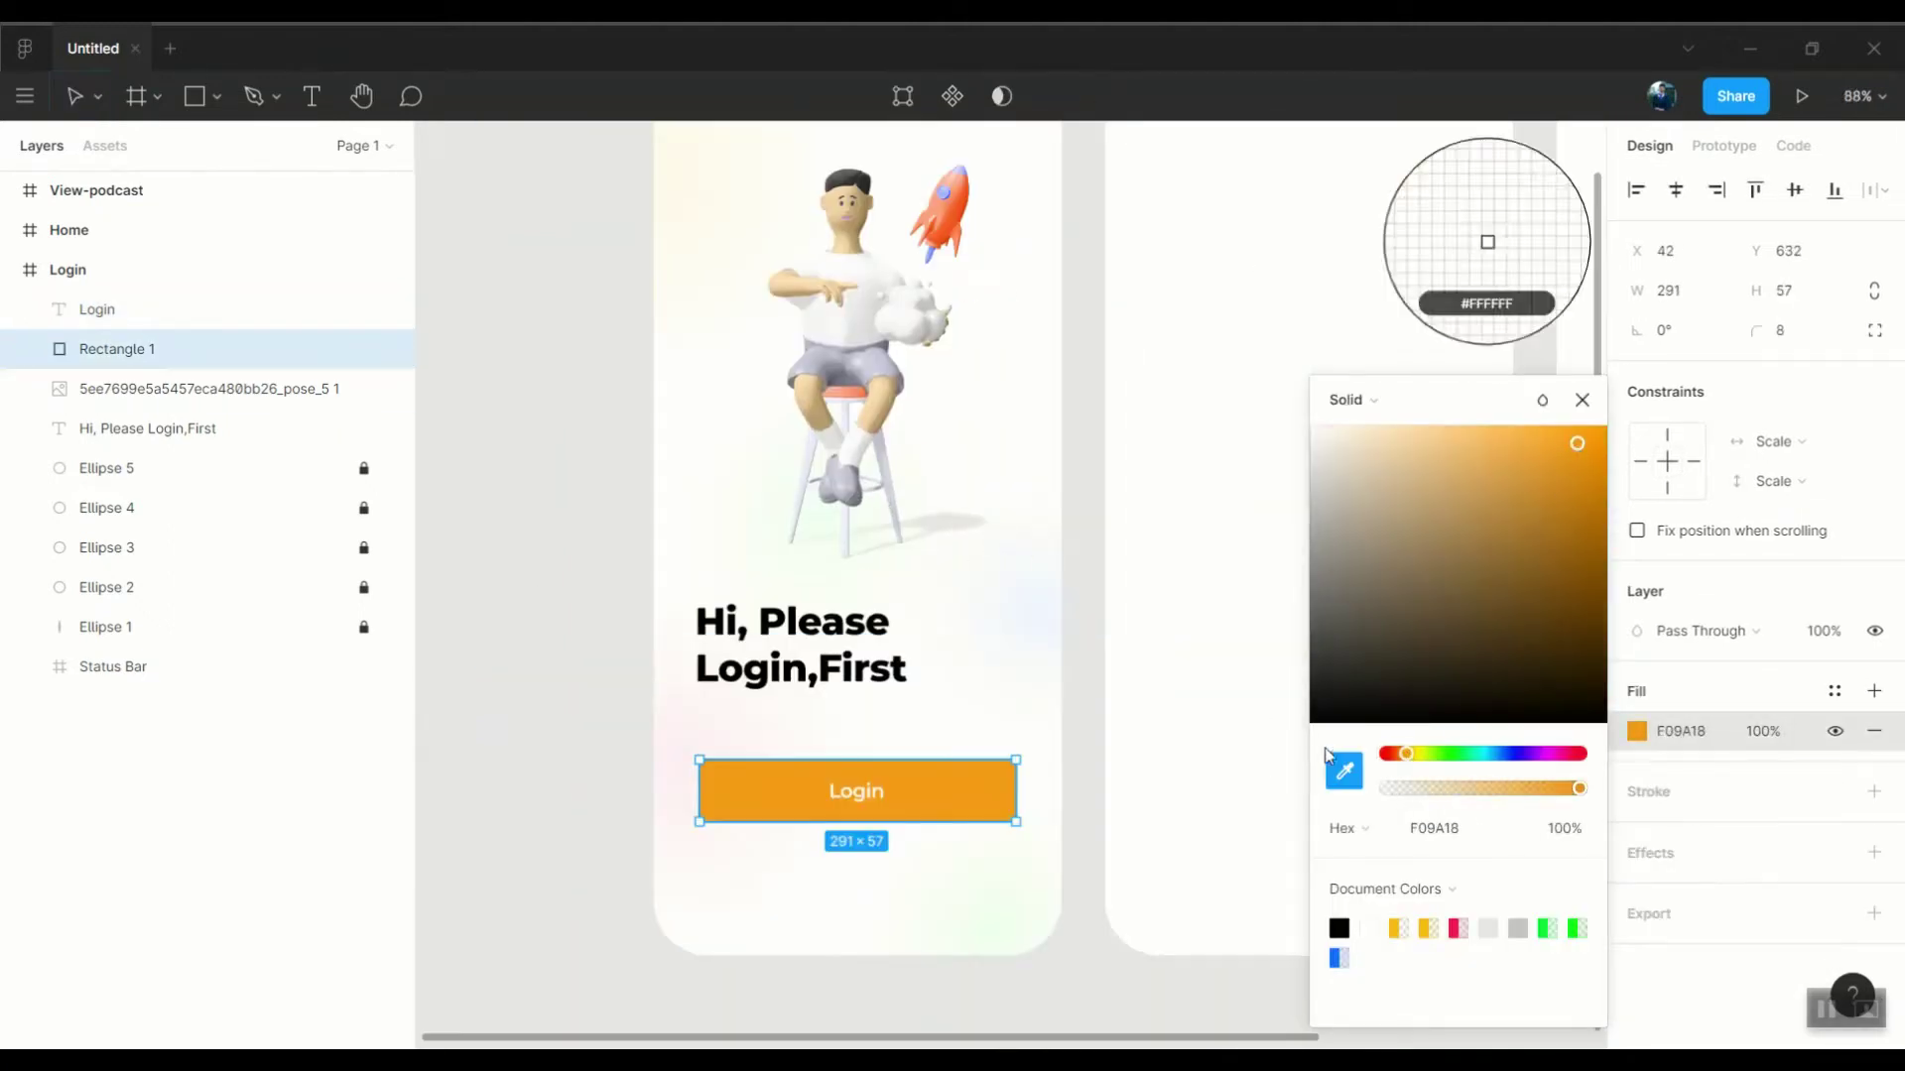
click(952, 196)
Shift the button to red-orange and group it with the Login label
key(i)
click(952, 195)
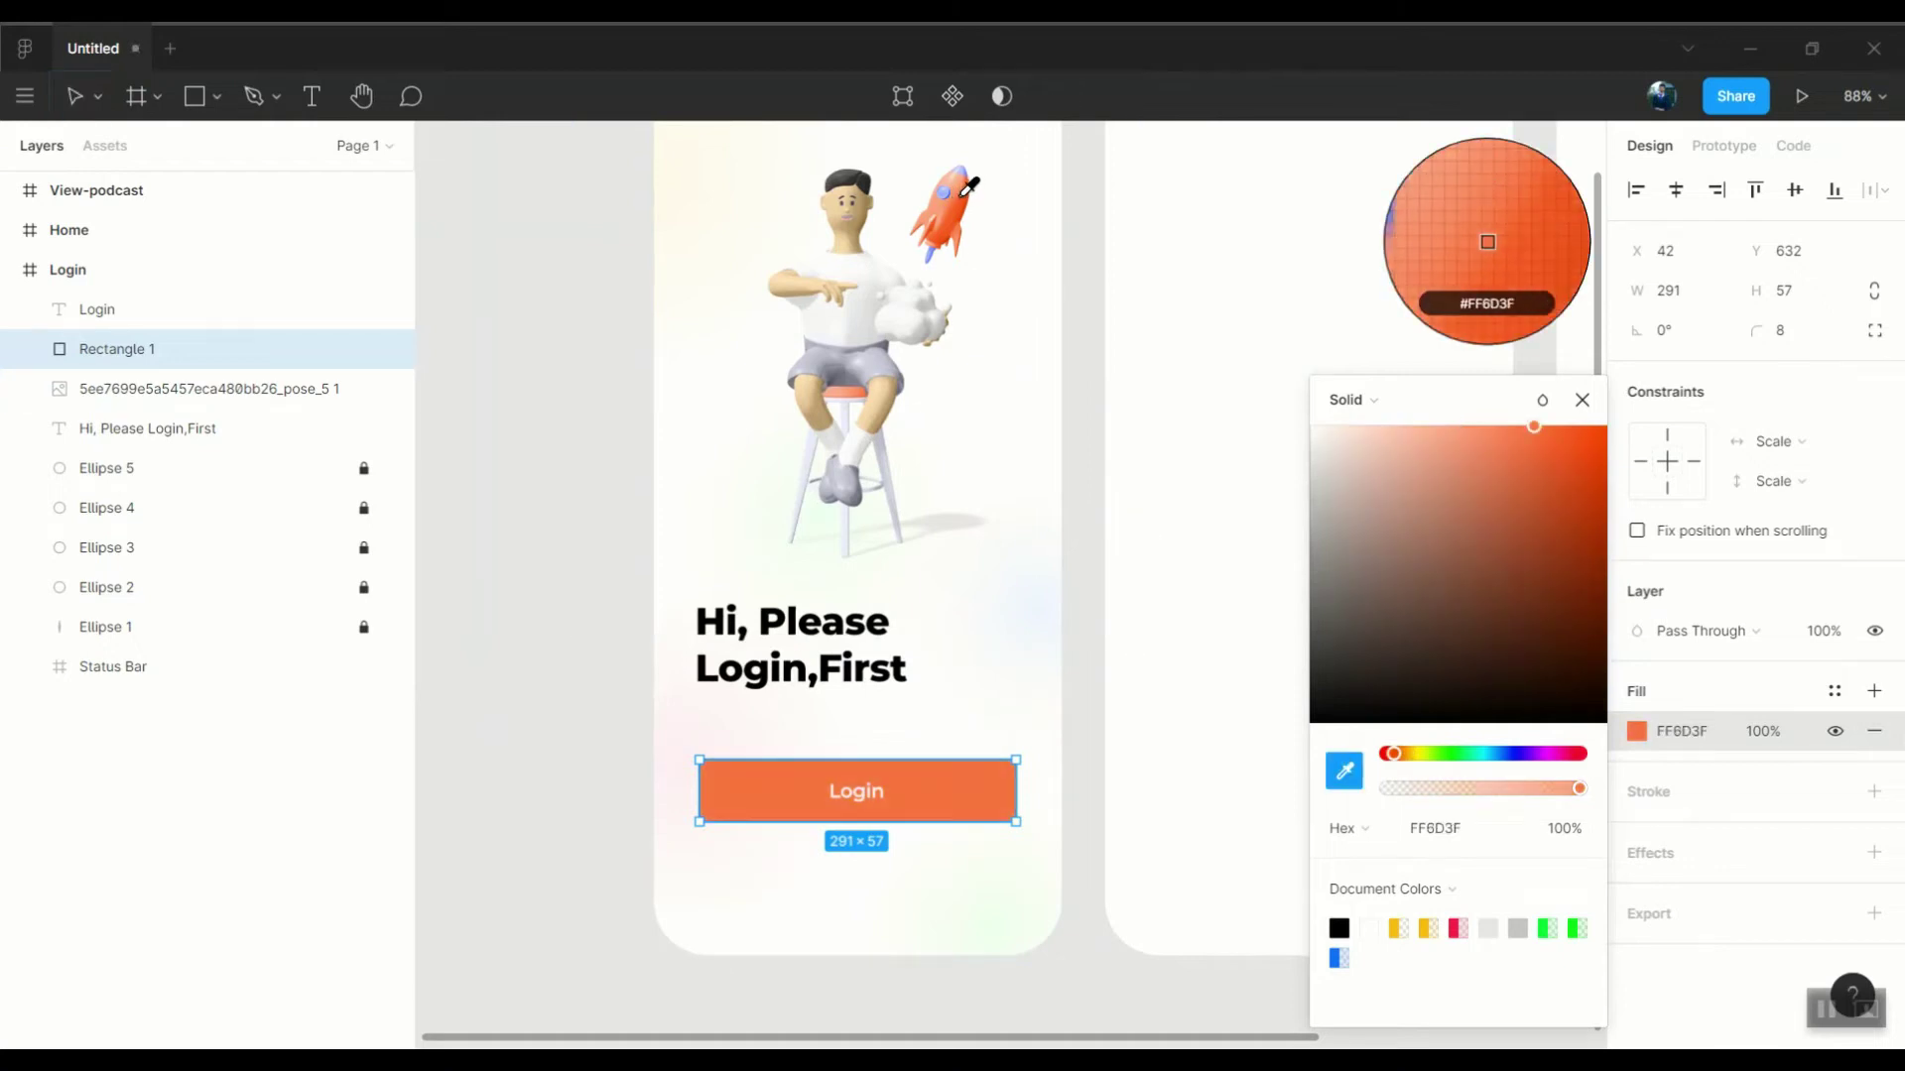
click(1345, 770)
click(943, 208)
scroll(893, 496, down, 3)
scroll(893, 496, up, 3)
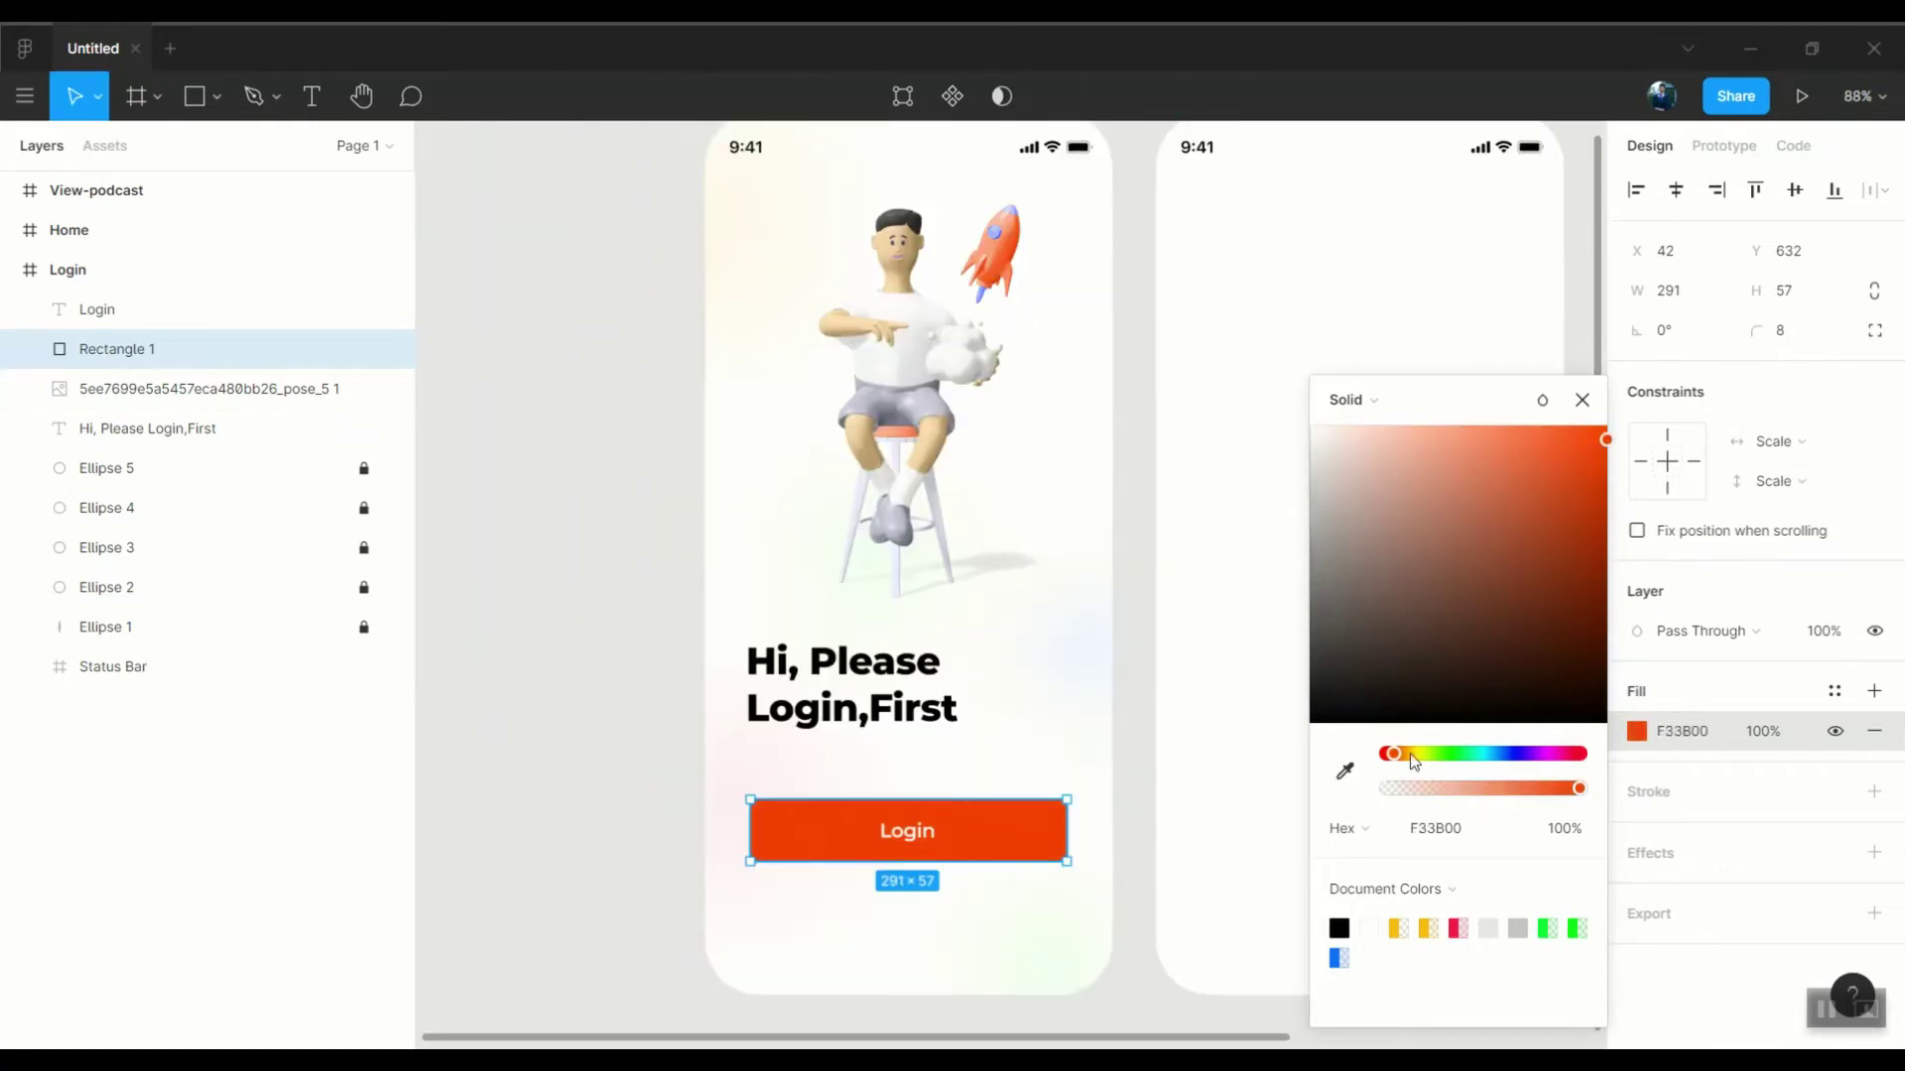
drag(1409, 754, 1382, 756)
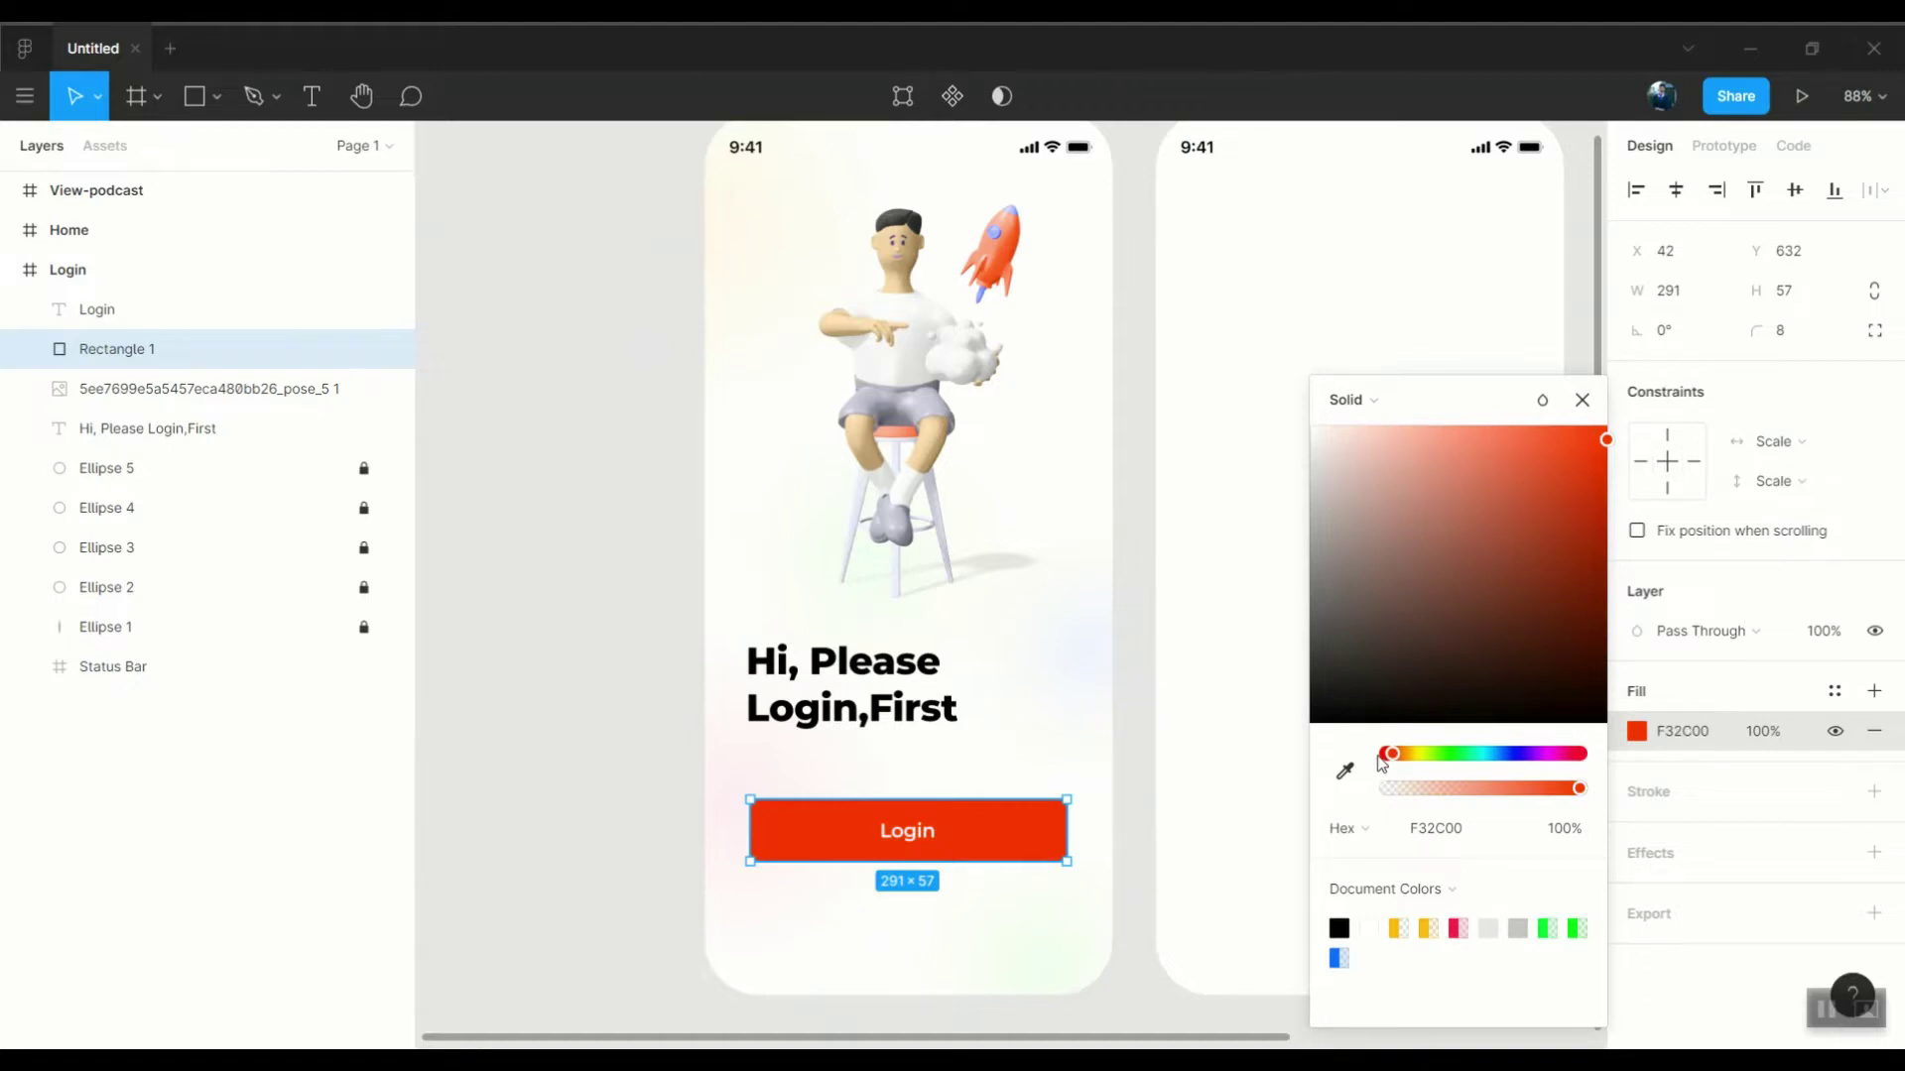
drag(1392, 754, 1388, 754)
click(1313, 714)
key(ctrl+z)
key(ctrl+g)
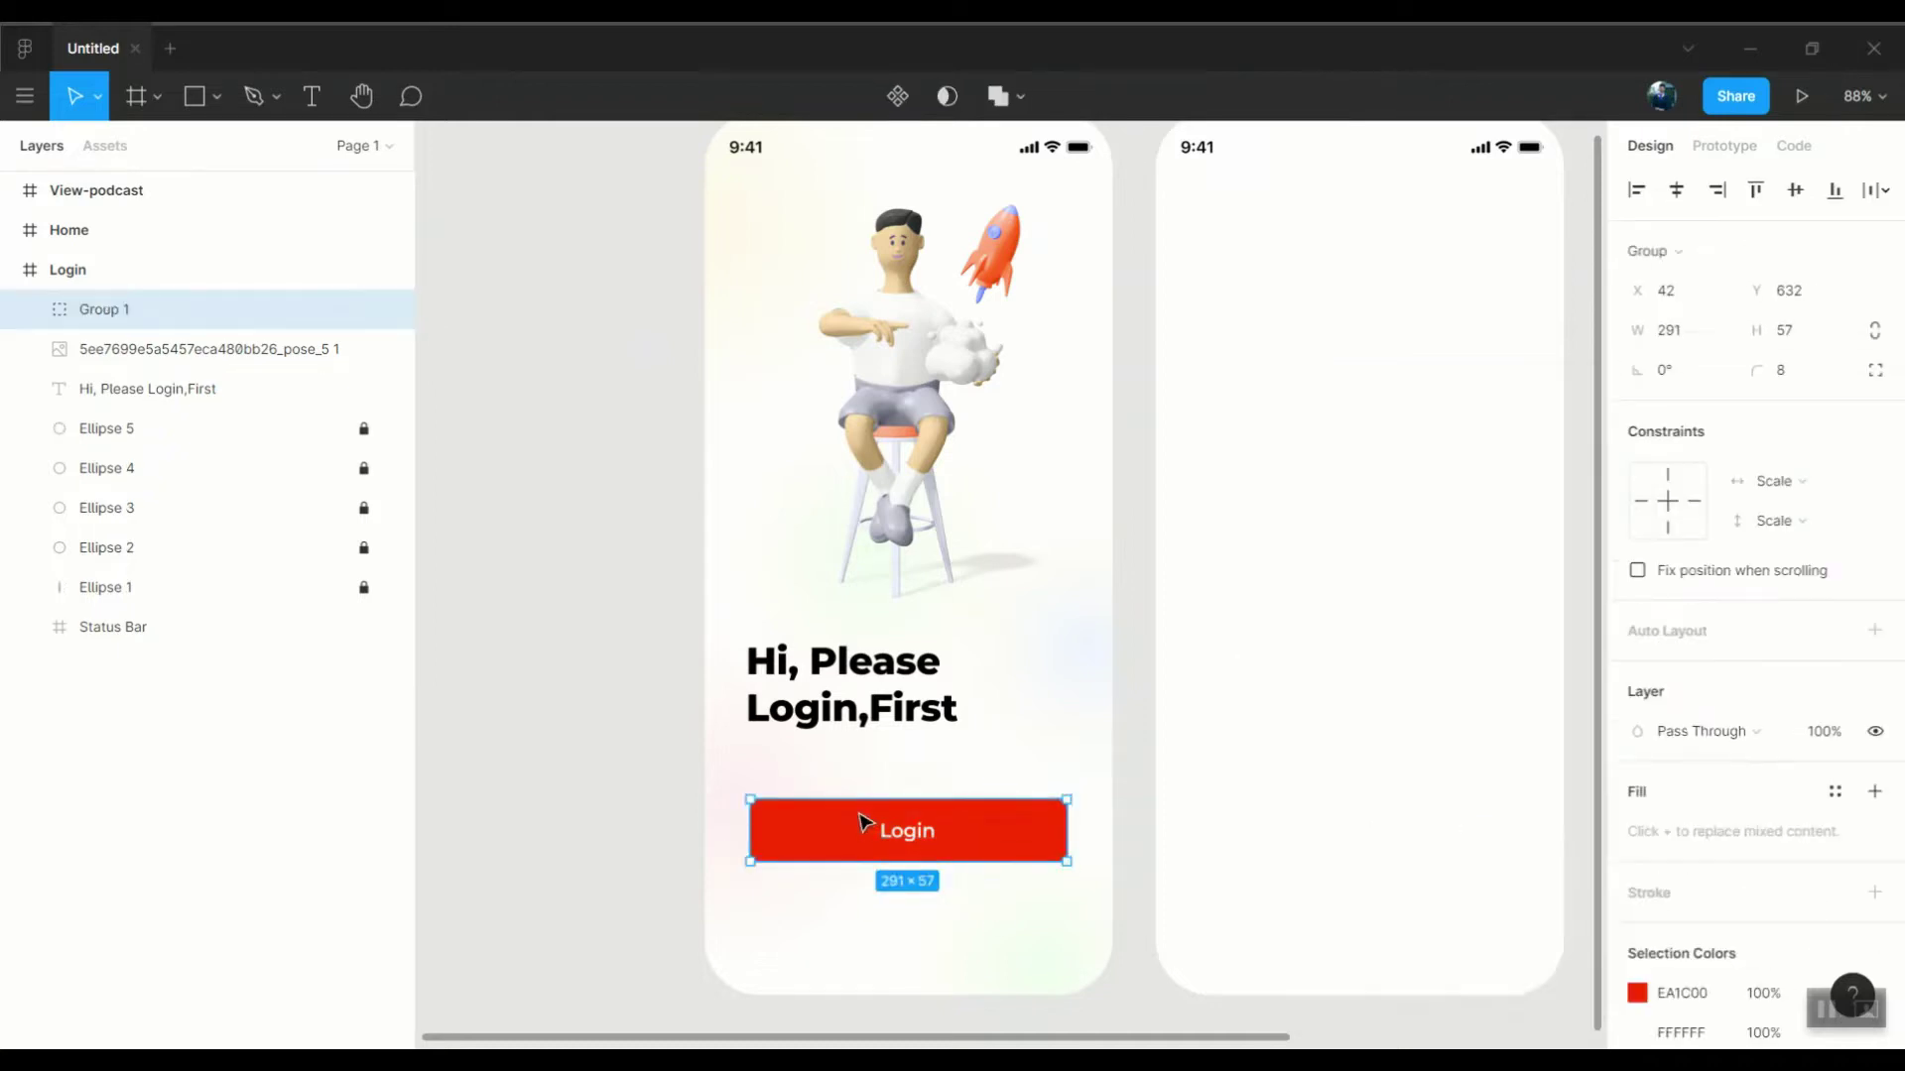
drag(865, 825, 973, 859)
Adjust the Login button's fill colour inside its button group
double_click(972, 851)
click(1636, 692)
drag(1389, 754, 1396, 758)
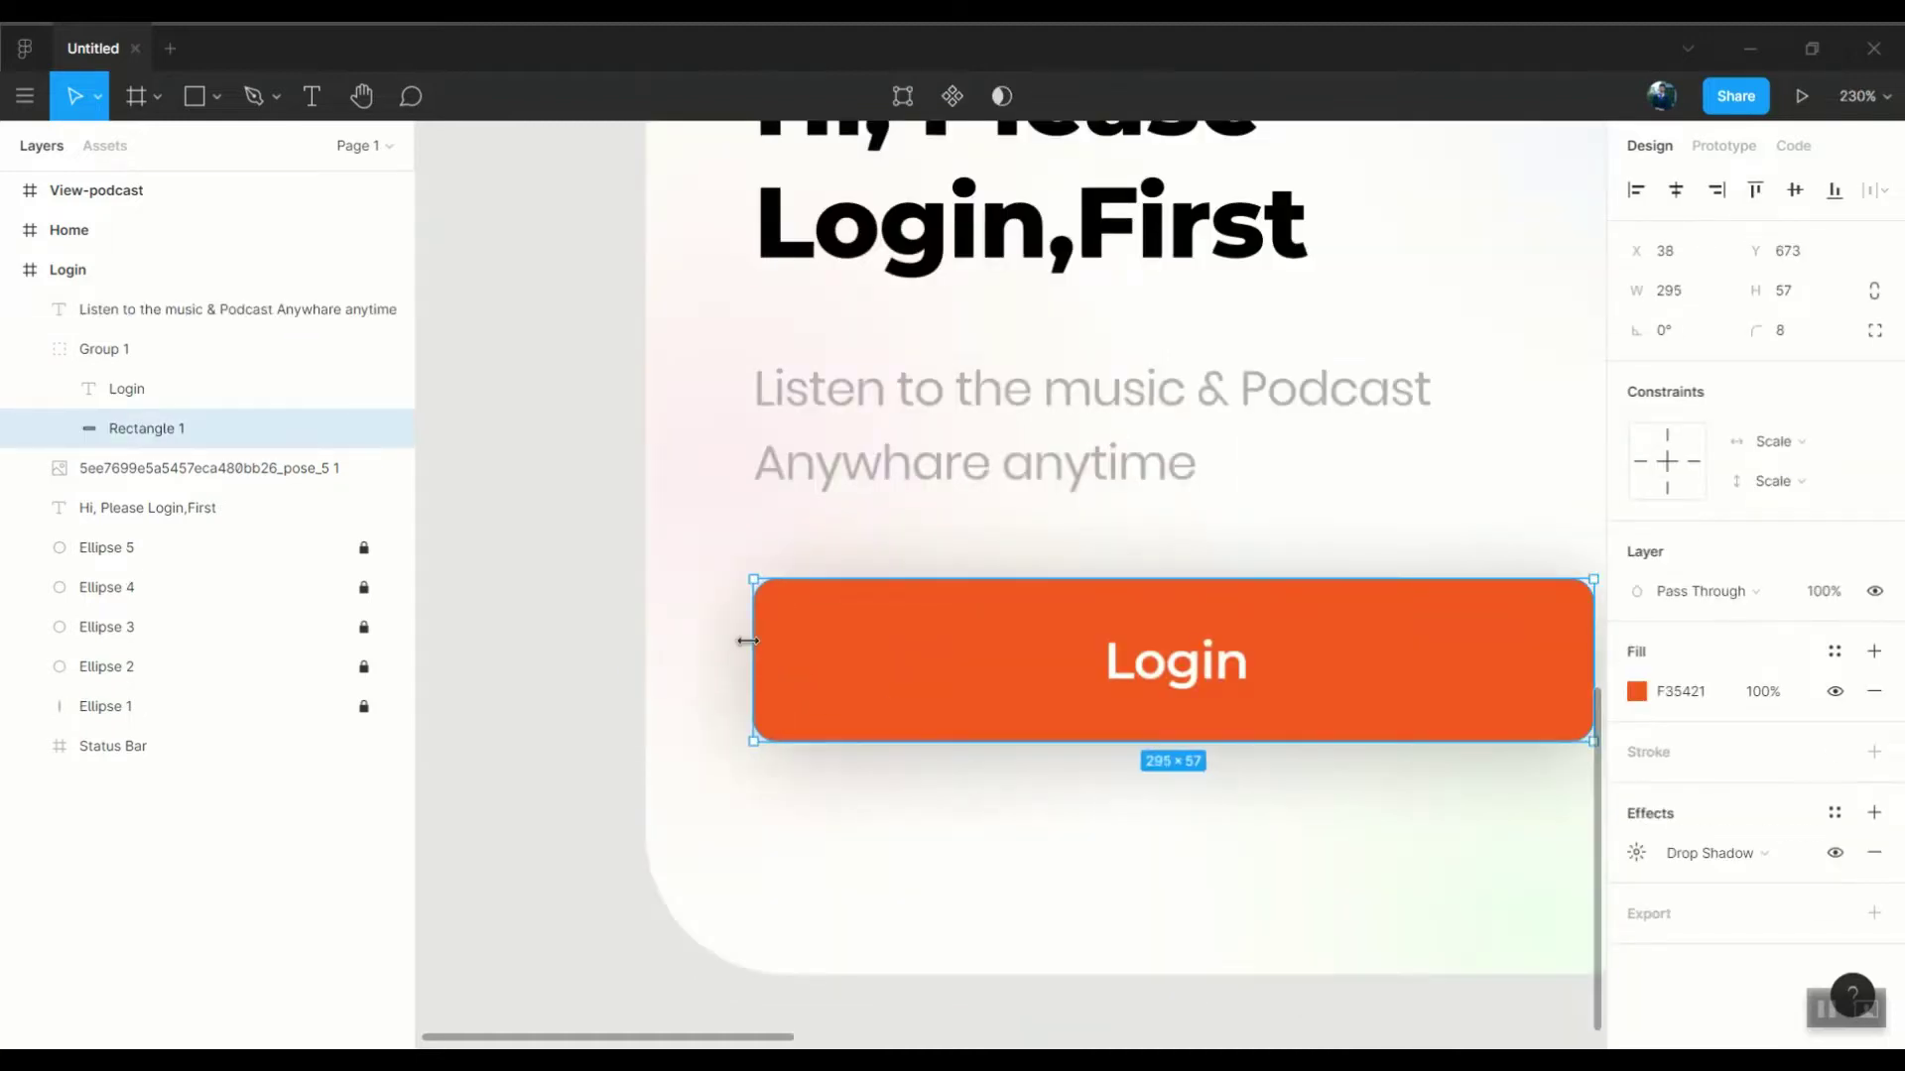
ctrl+scroll(747, 641, down, 5)
click(1046, 651)
double_click(1033, 658)
key(Escape)
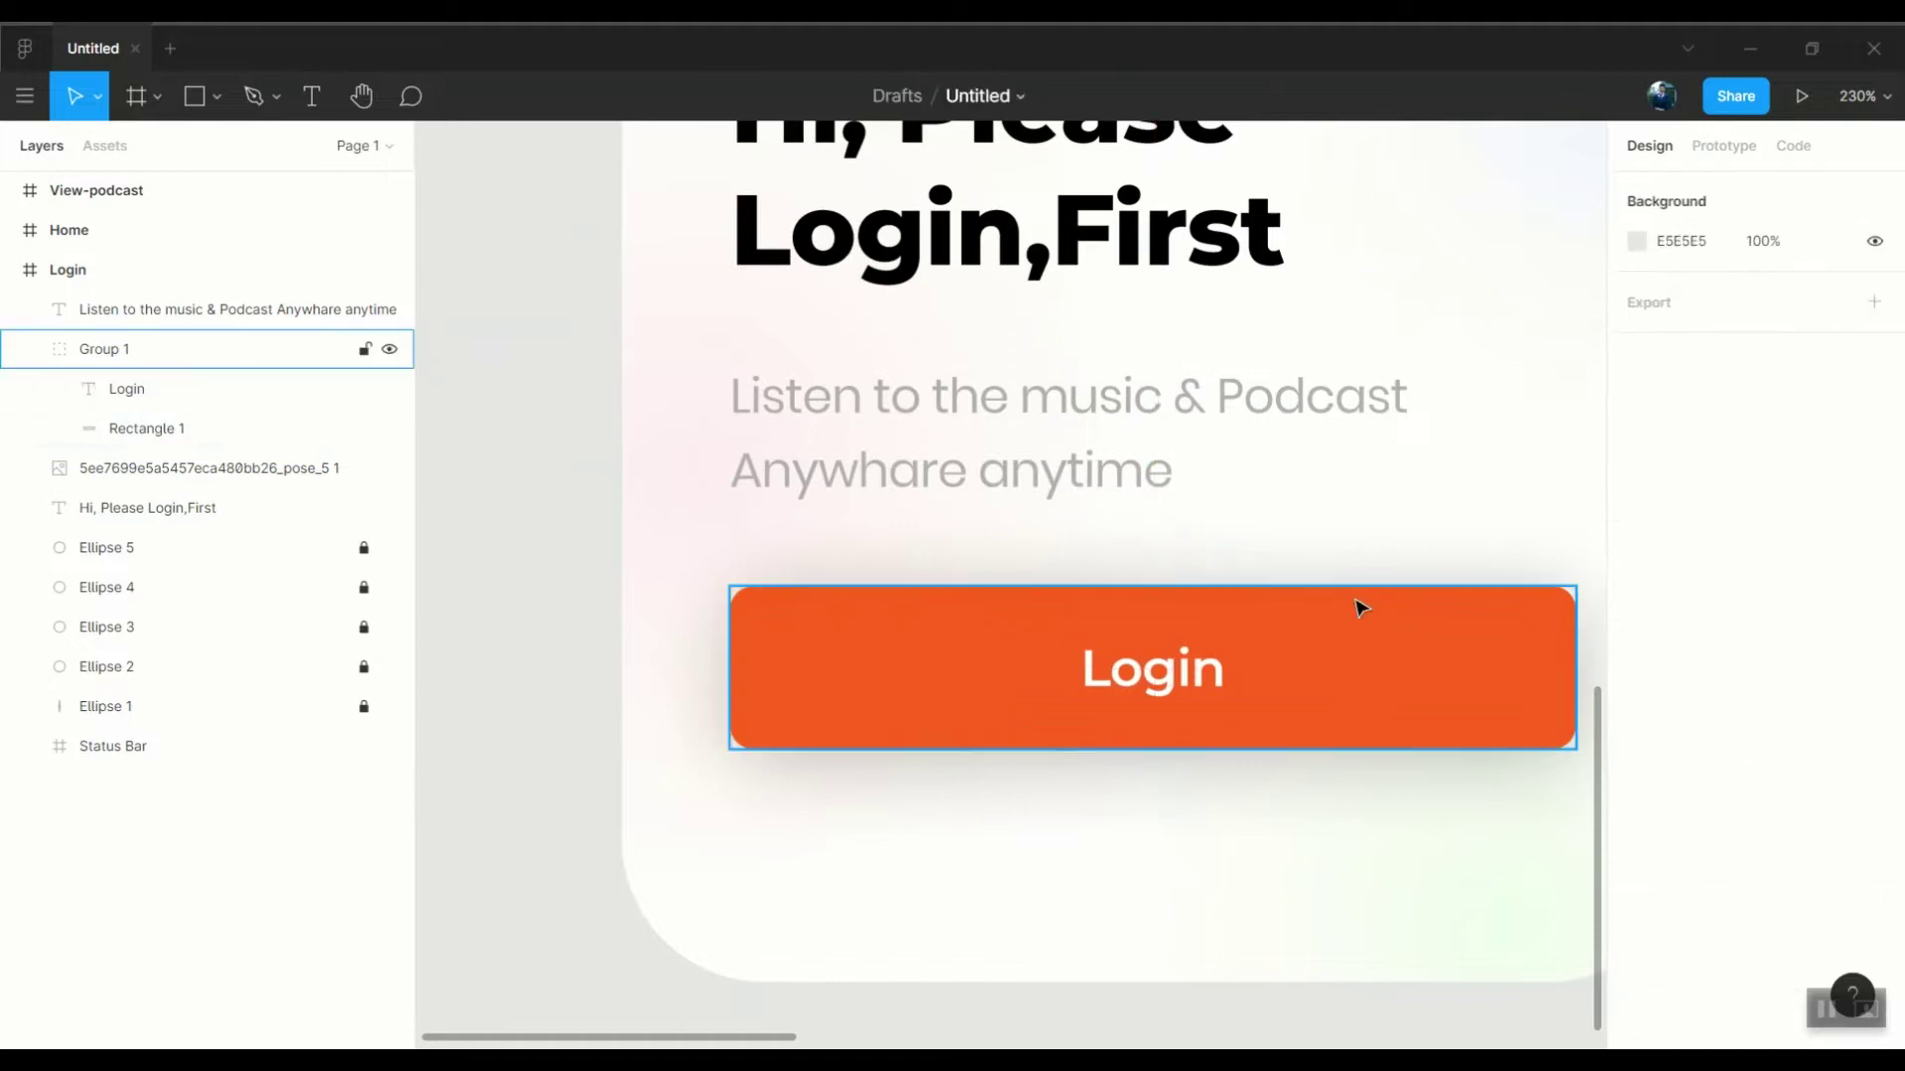
Make the tagline's grey fill slightly darker
click(1360, 607)
ctrl+scroll(1220, 493, down, 3)
ctrl+scroll(1131, 539, up, 2)
click(1130, 539)
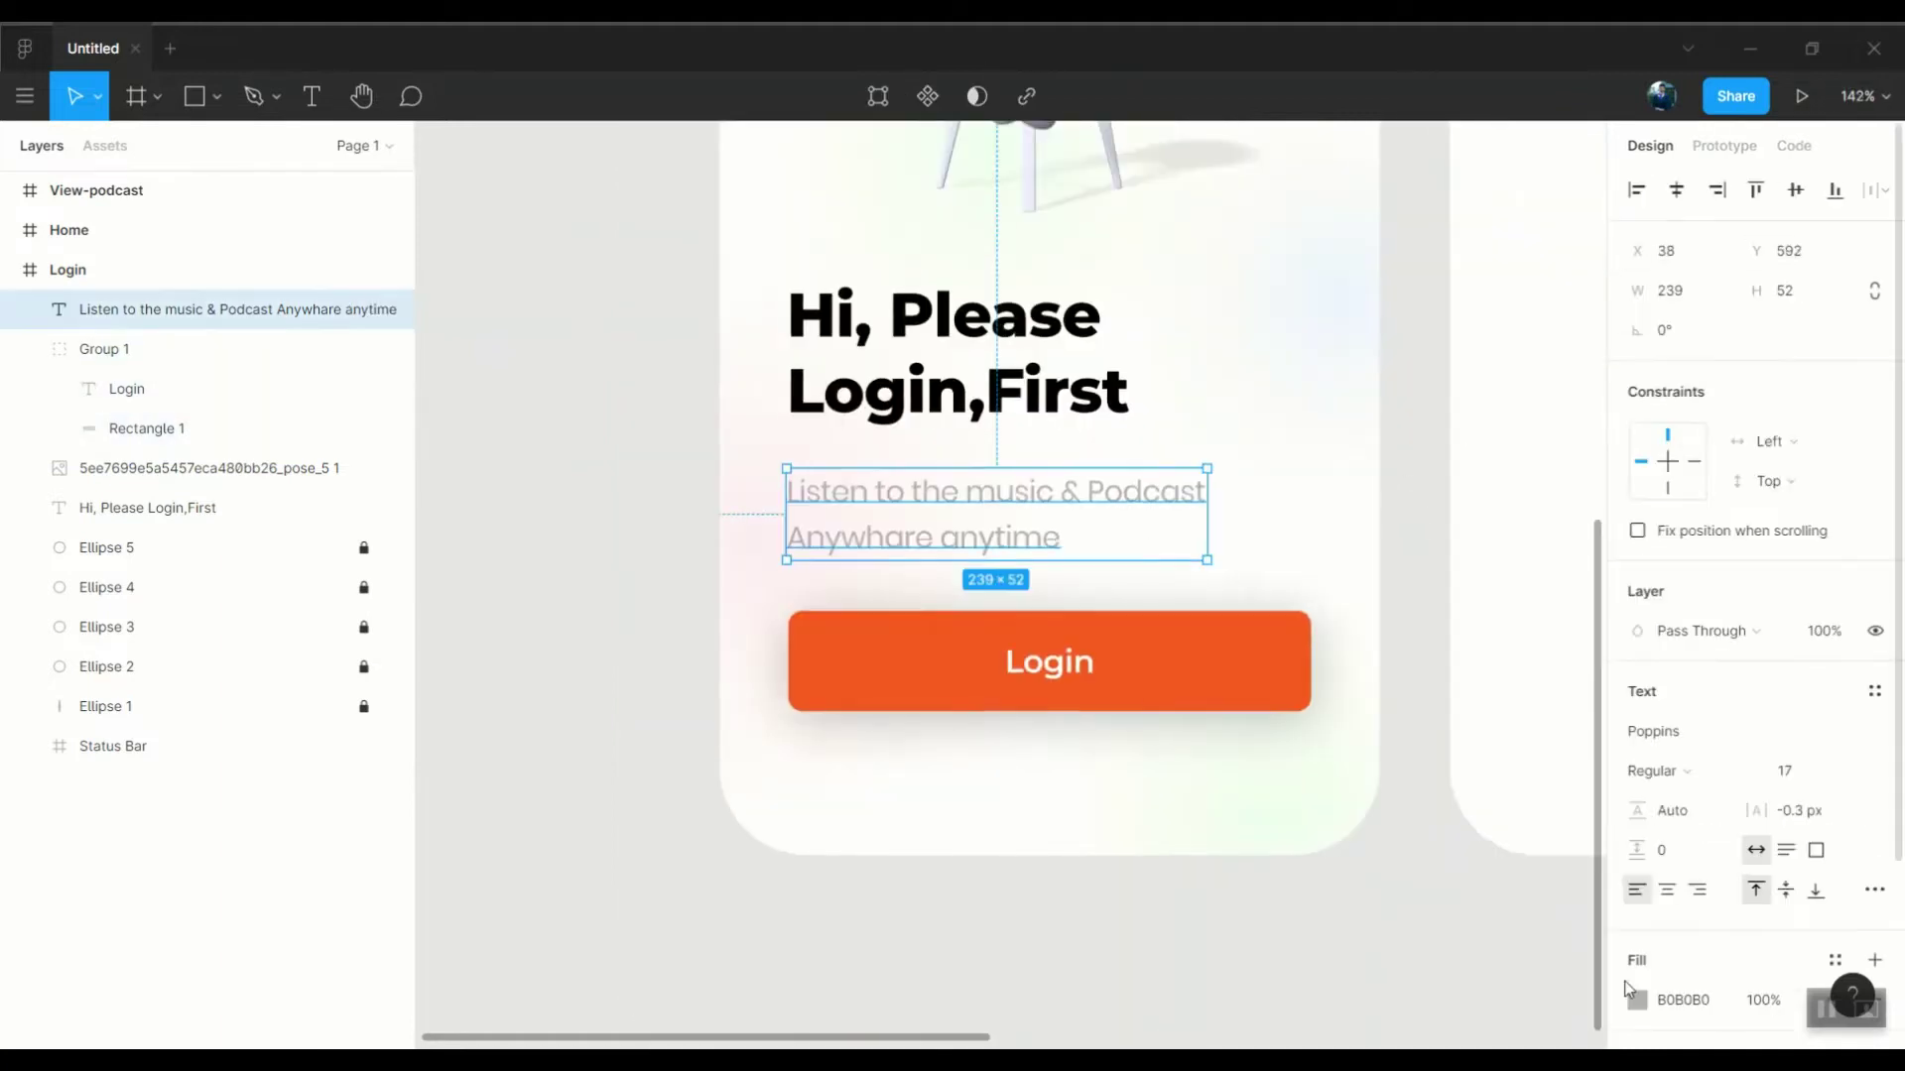
click(1637, 1000)
click(1312, 531)
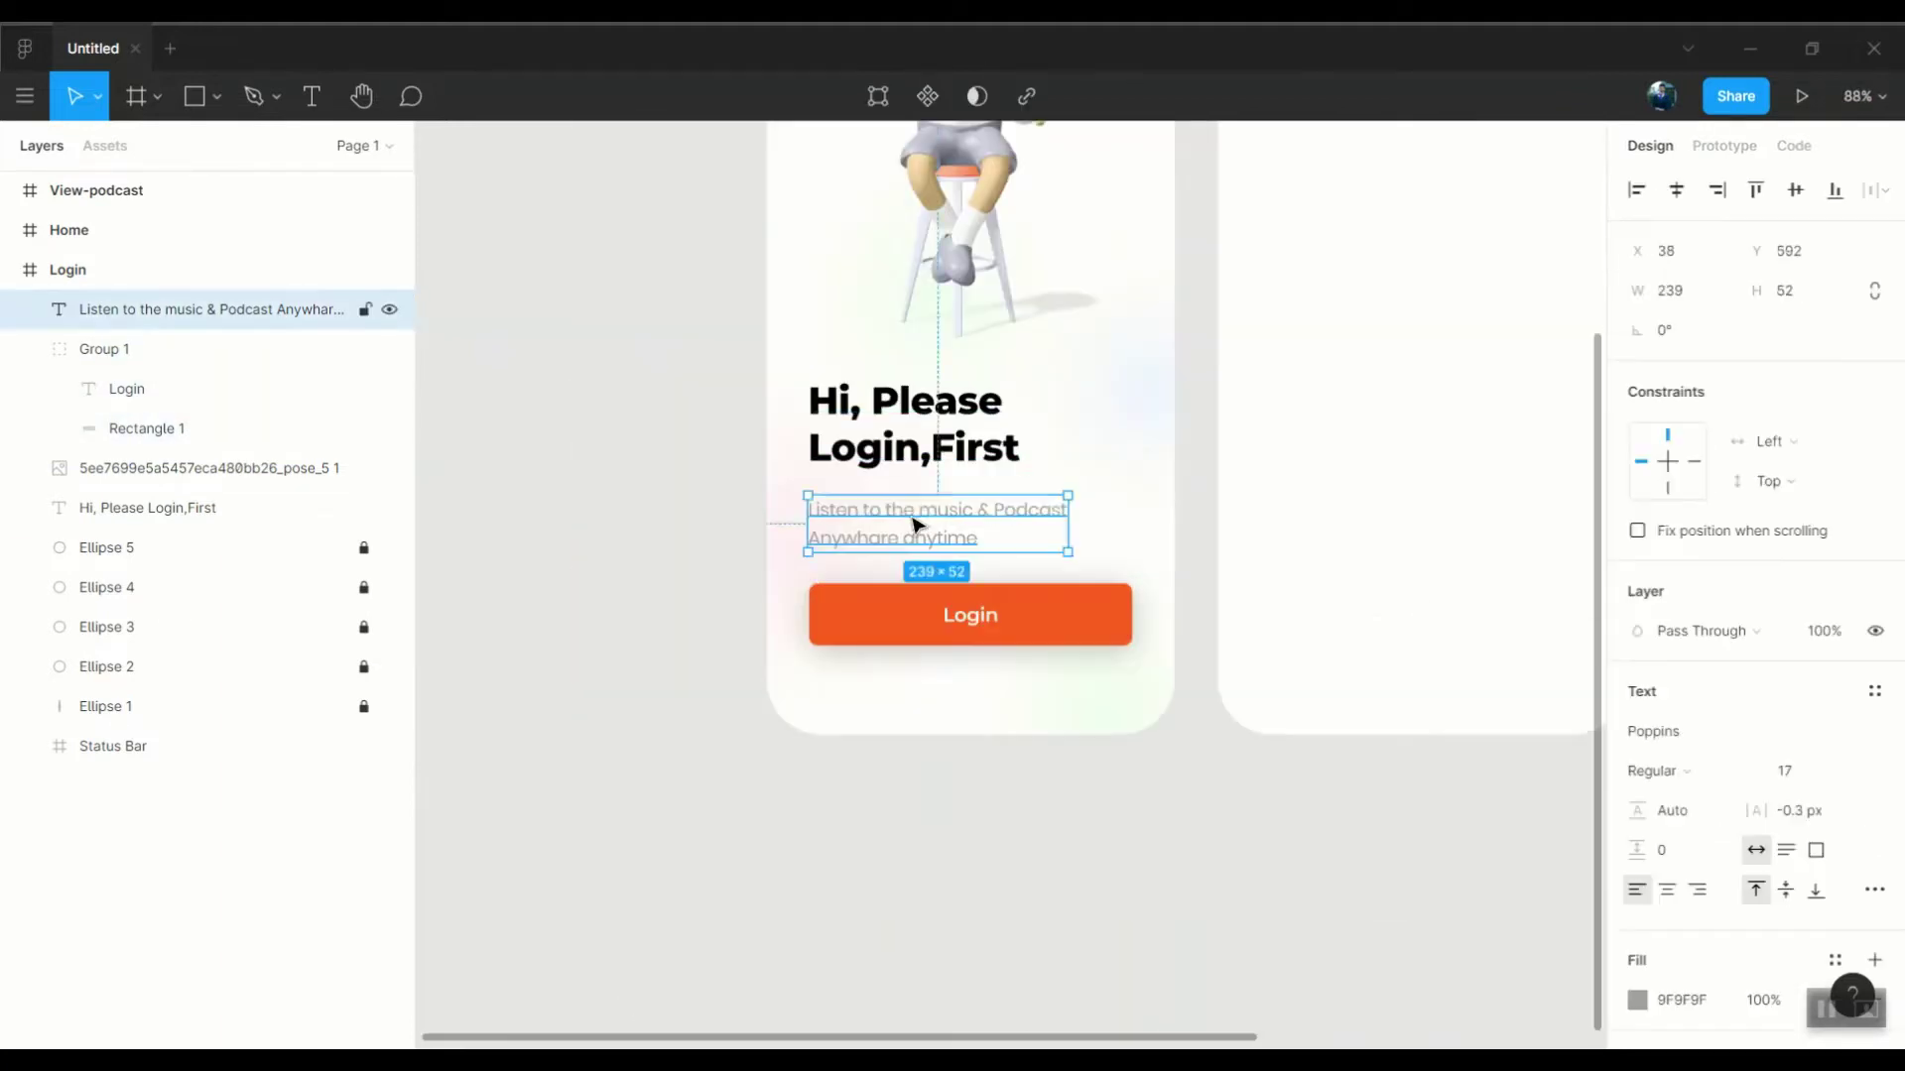
Check the button rectangle and Login label, then clear the selection
double_click(848, 615)
ctrl+scroll(848, 615, up, 5)
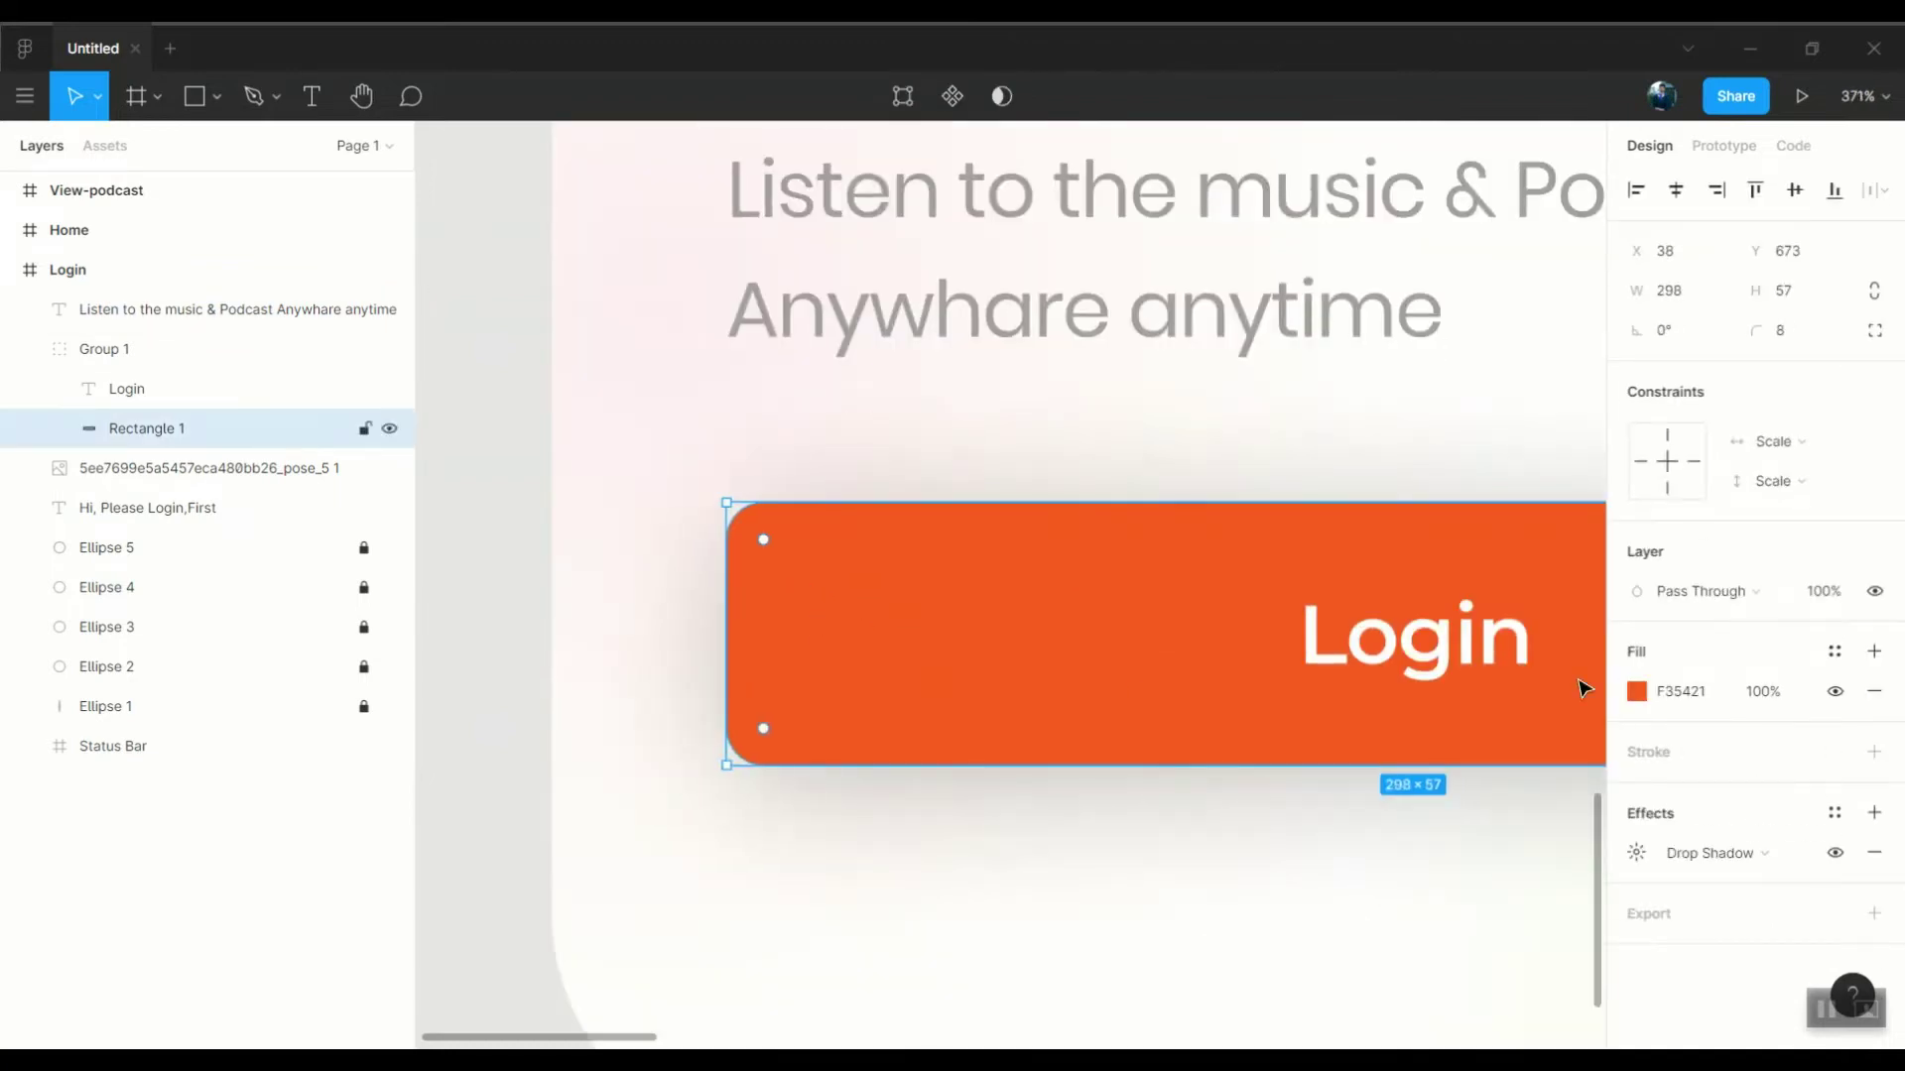
click(1450, 655)
key(Escape)
ctrl+scroll(1110, 328, down, 5)
ctrl+scroll(1416, 311, down, 2)
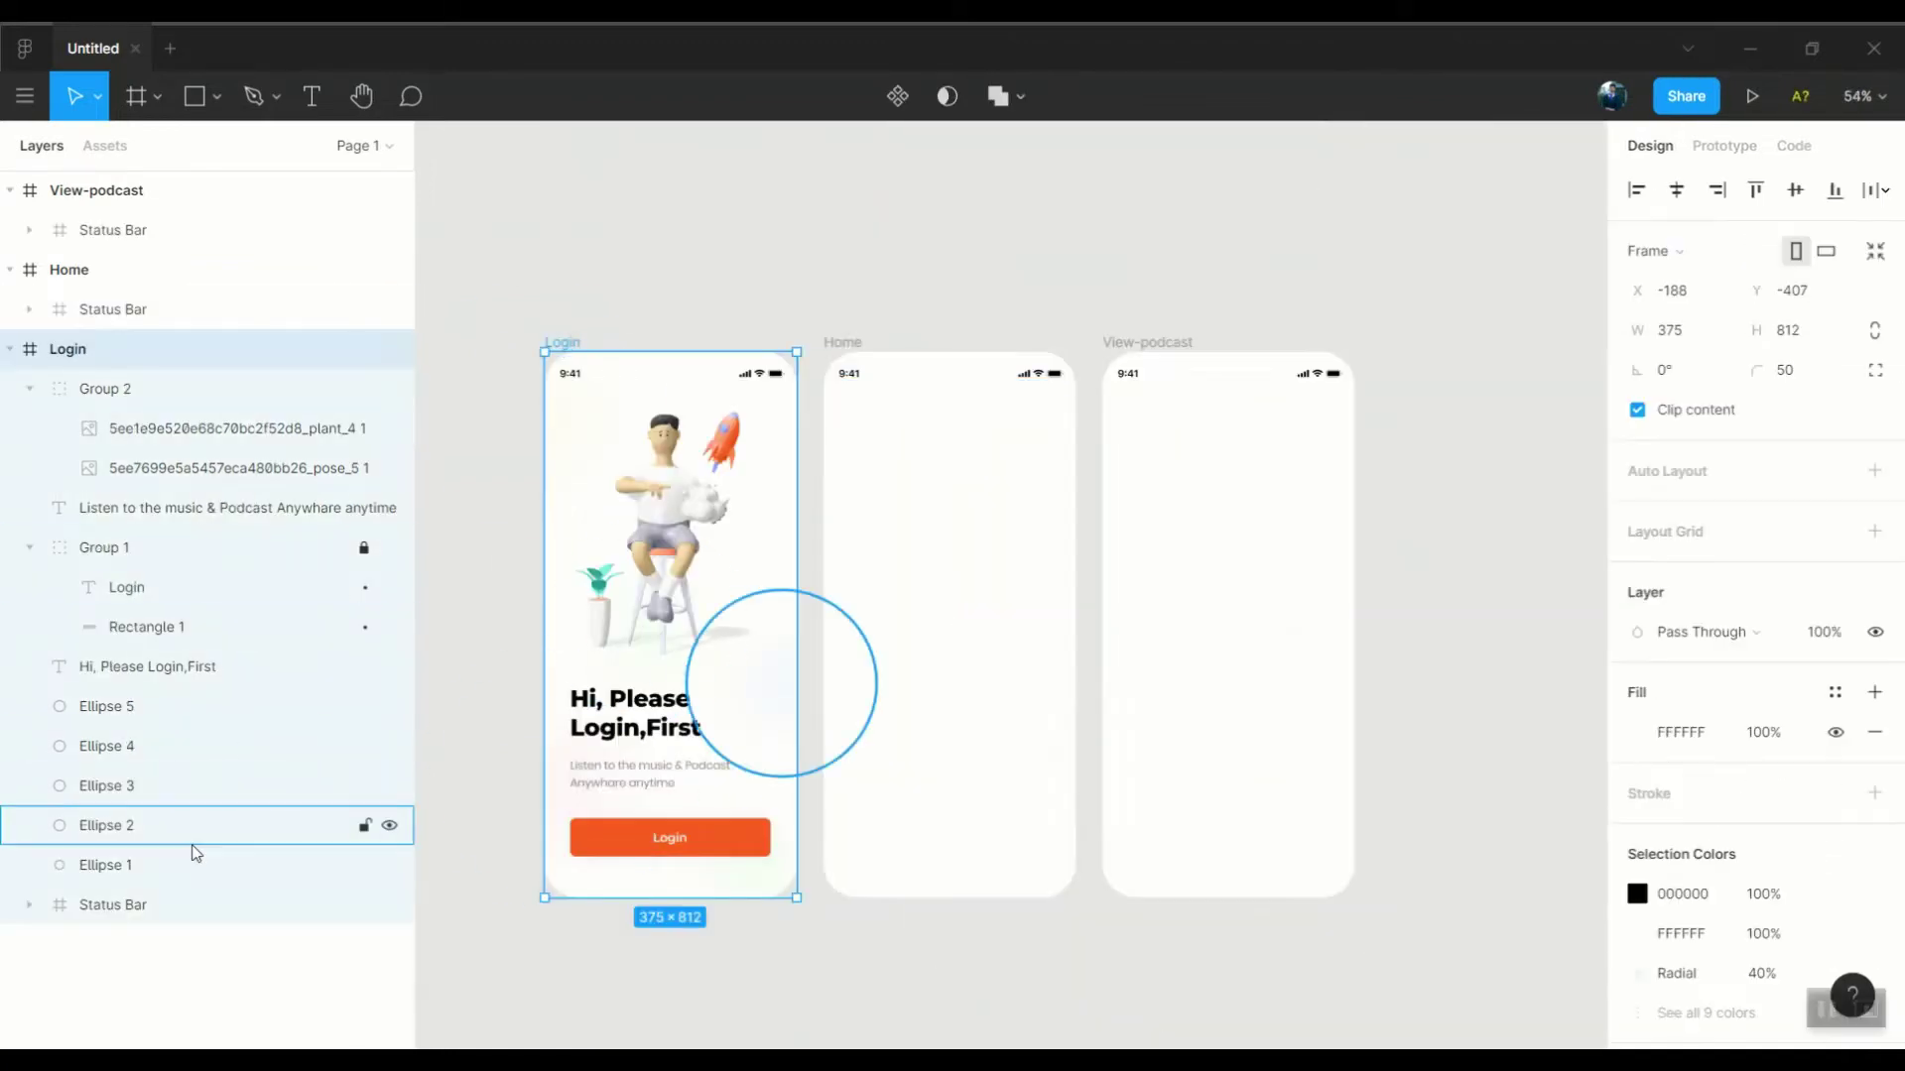
Copy the Login screen's background ellipses into the Home and View-podcast screens
click(193, 844)
shift+click(148, 706)
key(ctrl+c)
click(919, 341)
key(ctrl+v)
click(1140, 345)
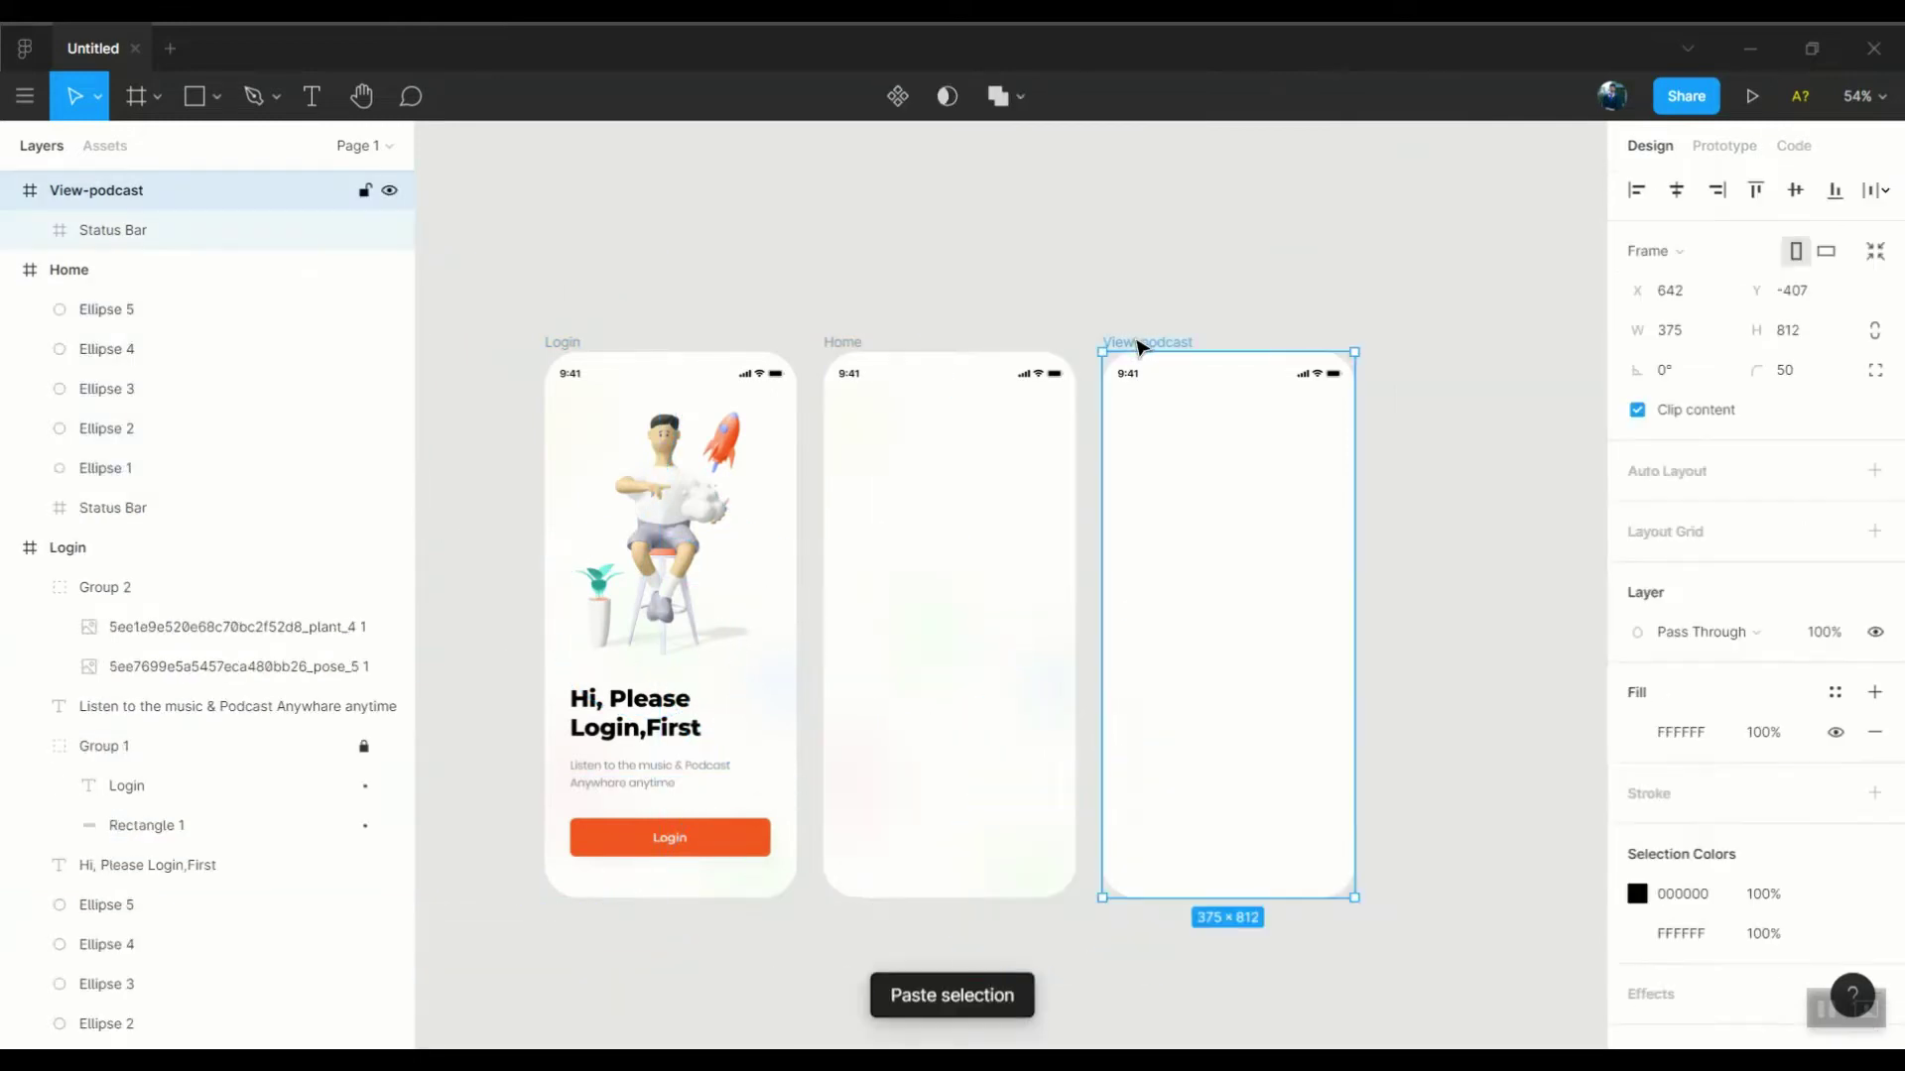
key(ctrl+v)
Lock the pasted background ellipses on both screens
right_click(192, 352)
click(260, 842)
click(106, 508)
shift+click(107, 667)
right_click(823, 361)
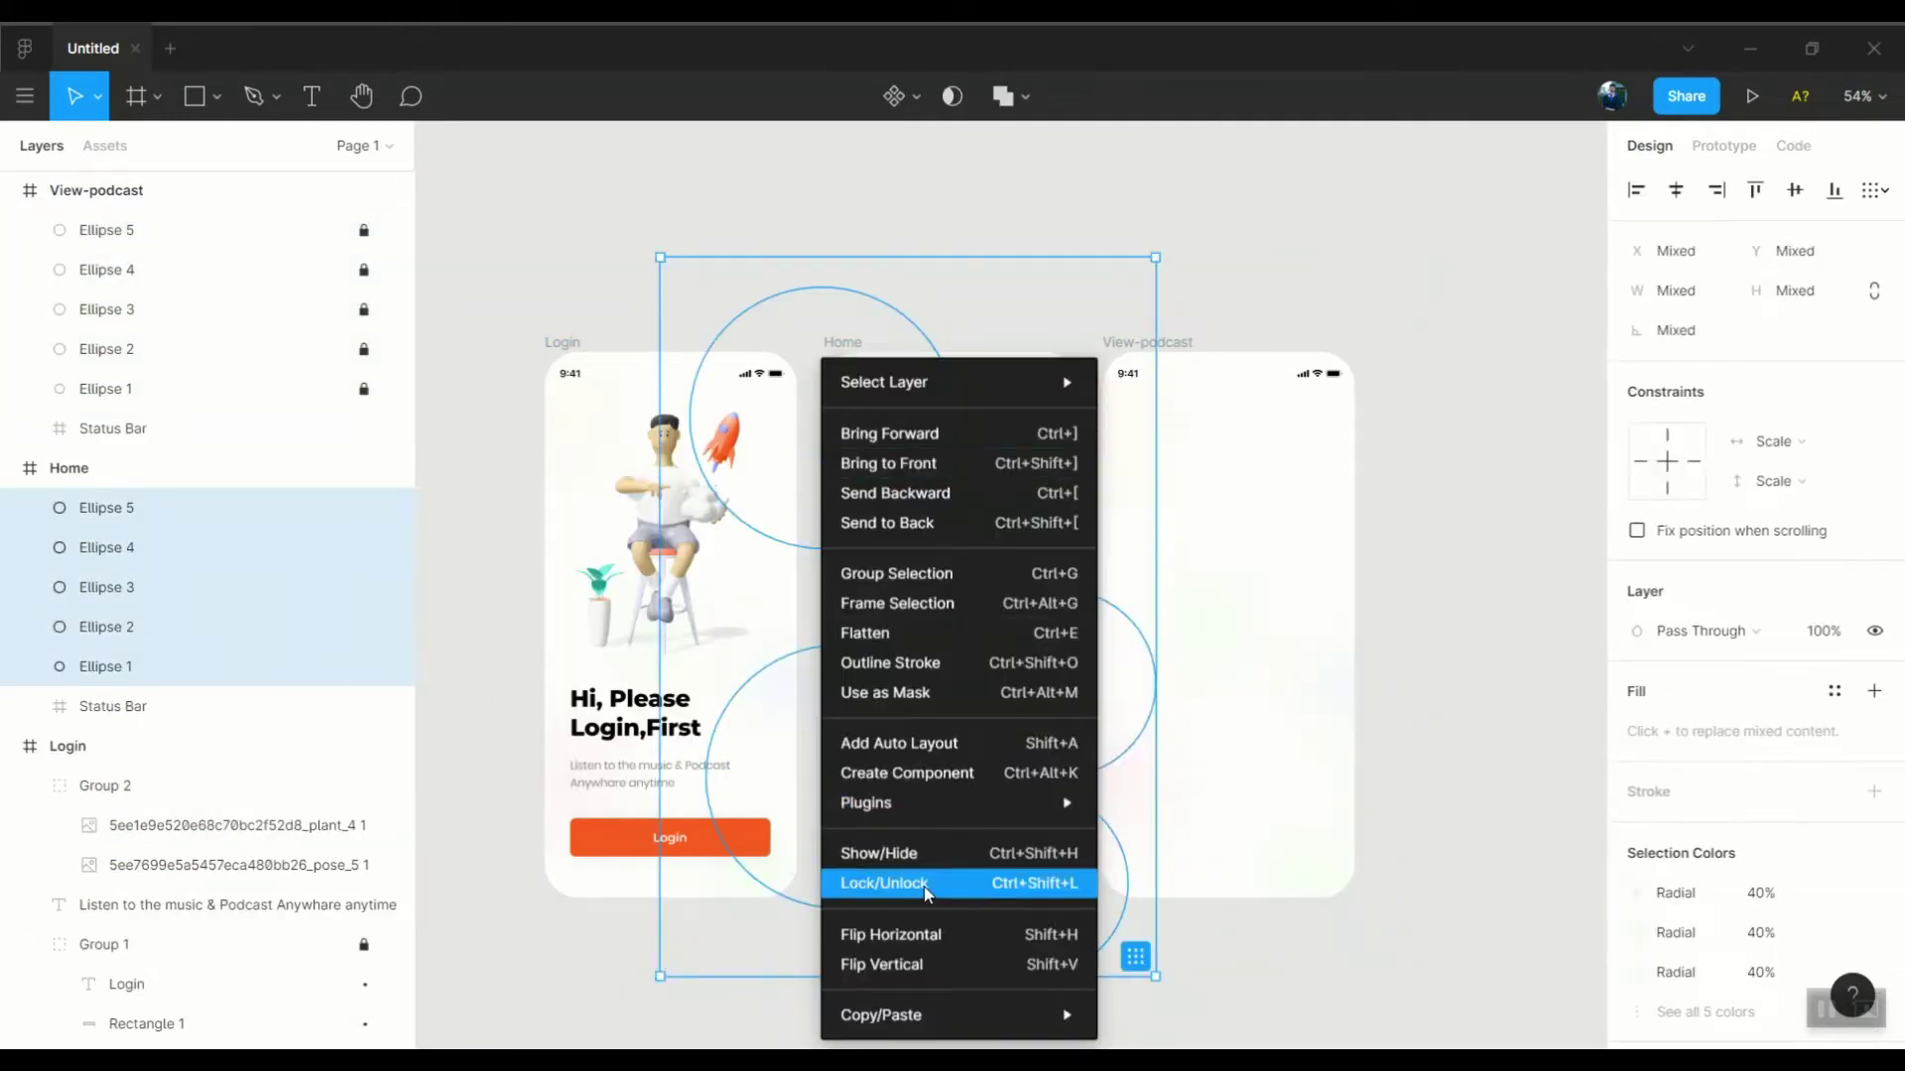
click(927, 883)
scroll(883, 327, up, 3)
Add the greeting text on the Home screen in Bold at size 25
key(t)
click(810, 475)
text(Montserrat)
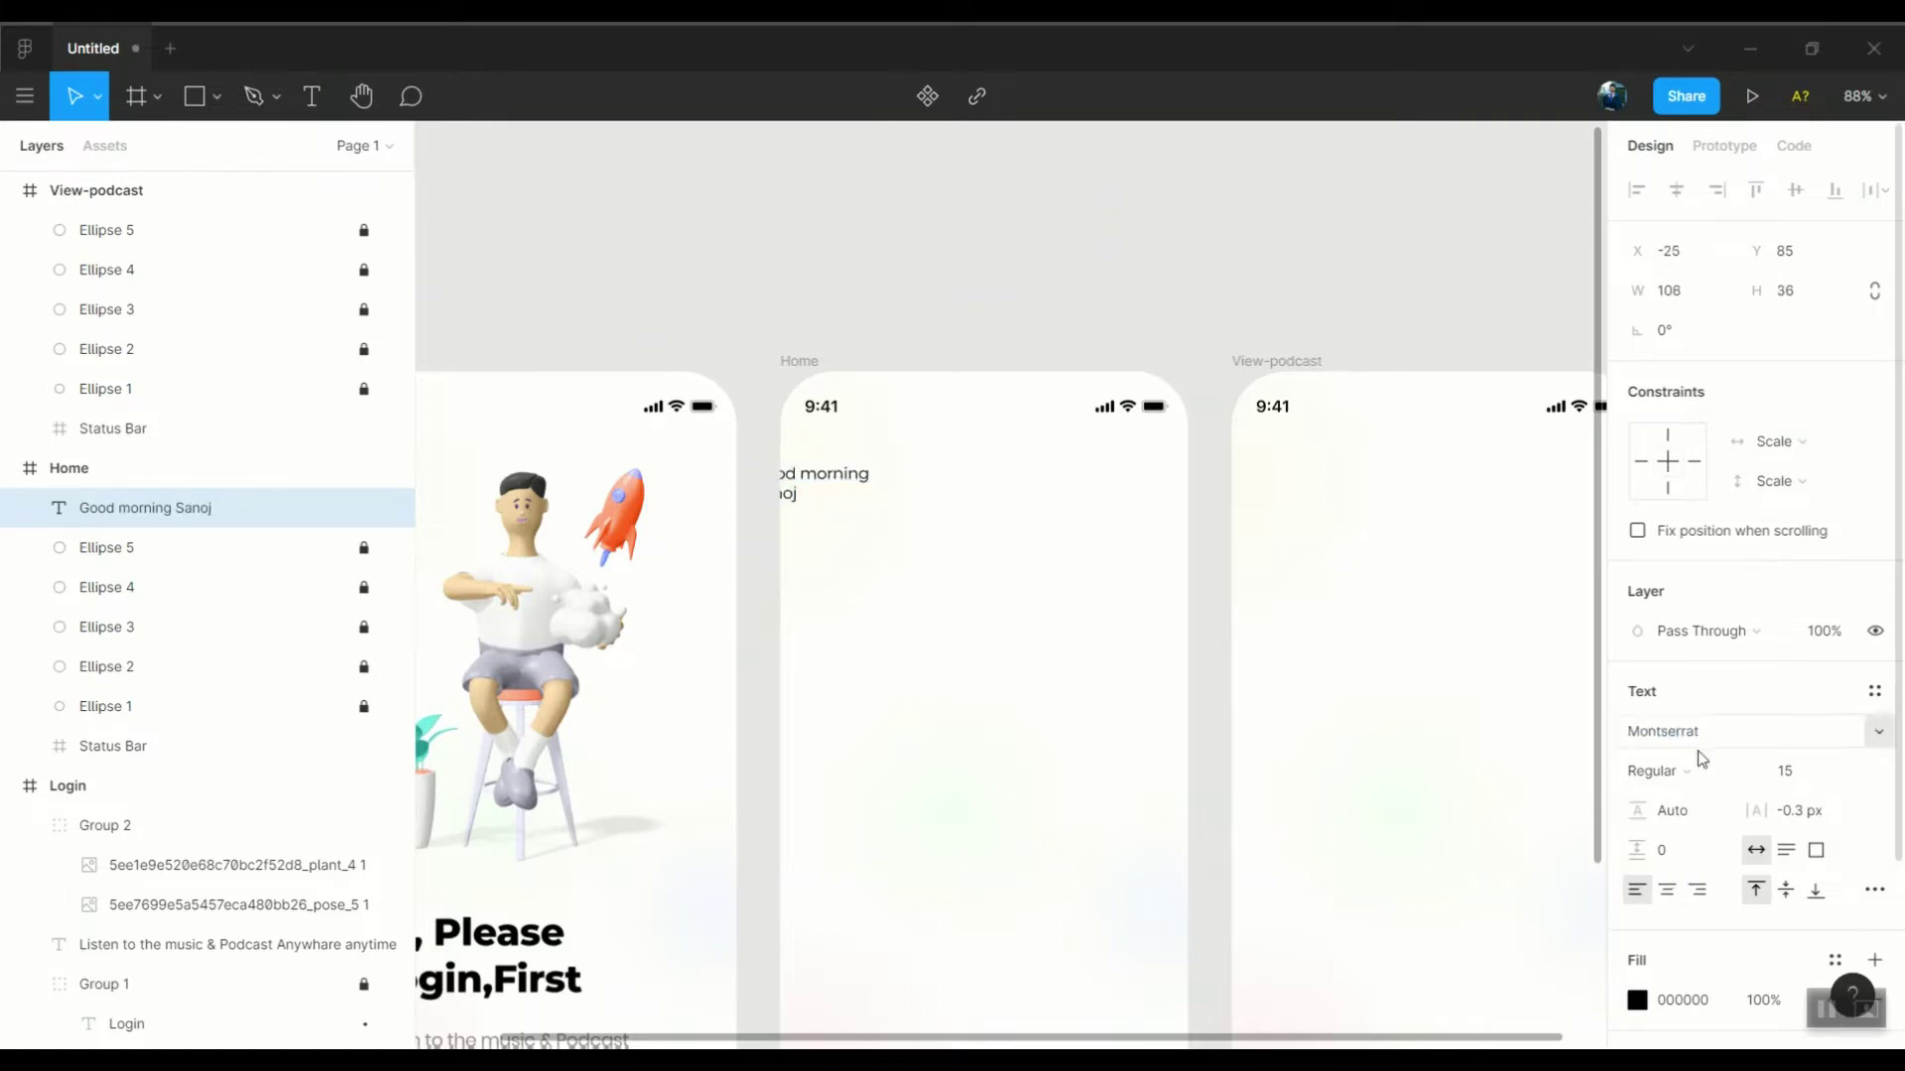
click(1655, 771)
click(1657, 844)
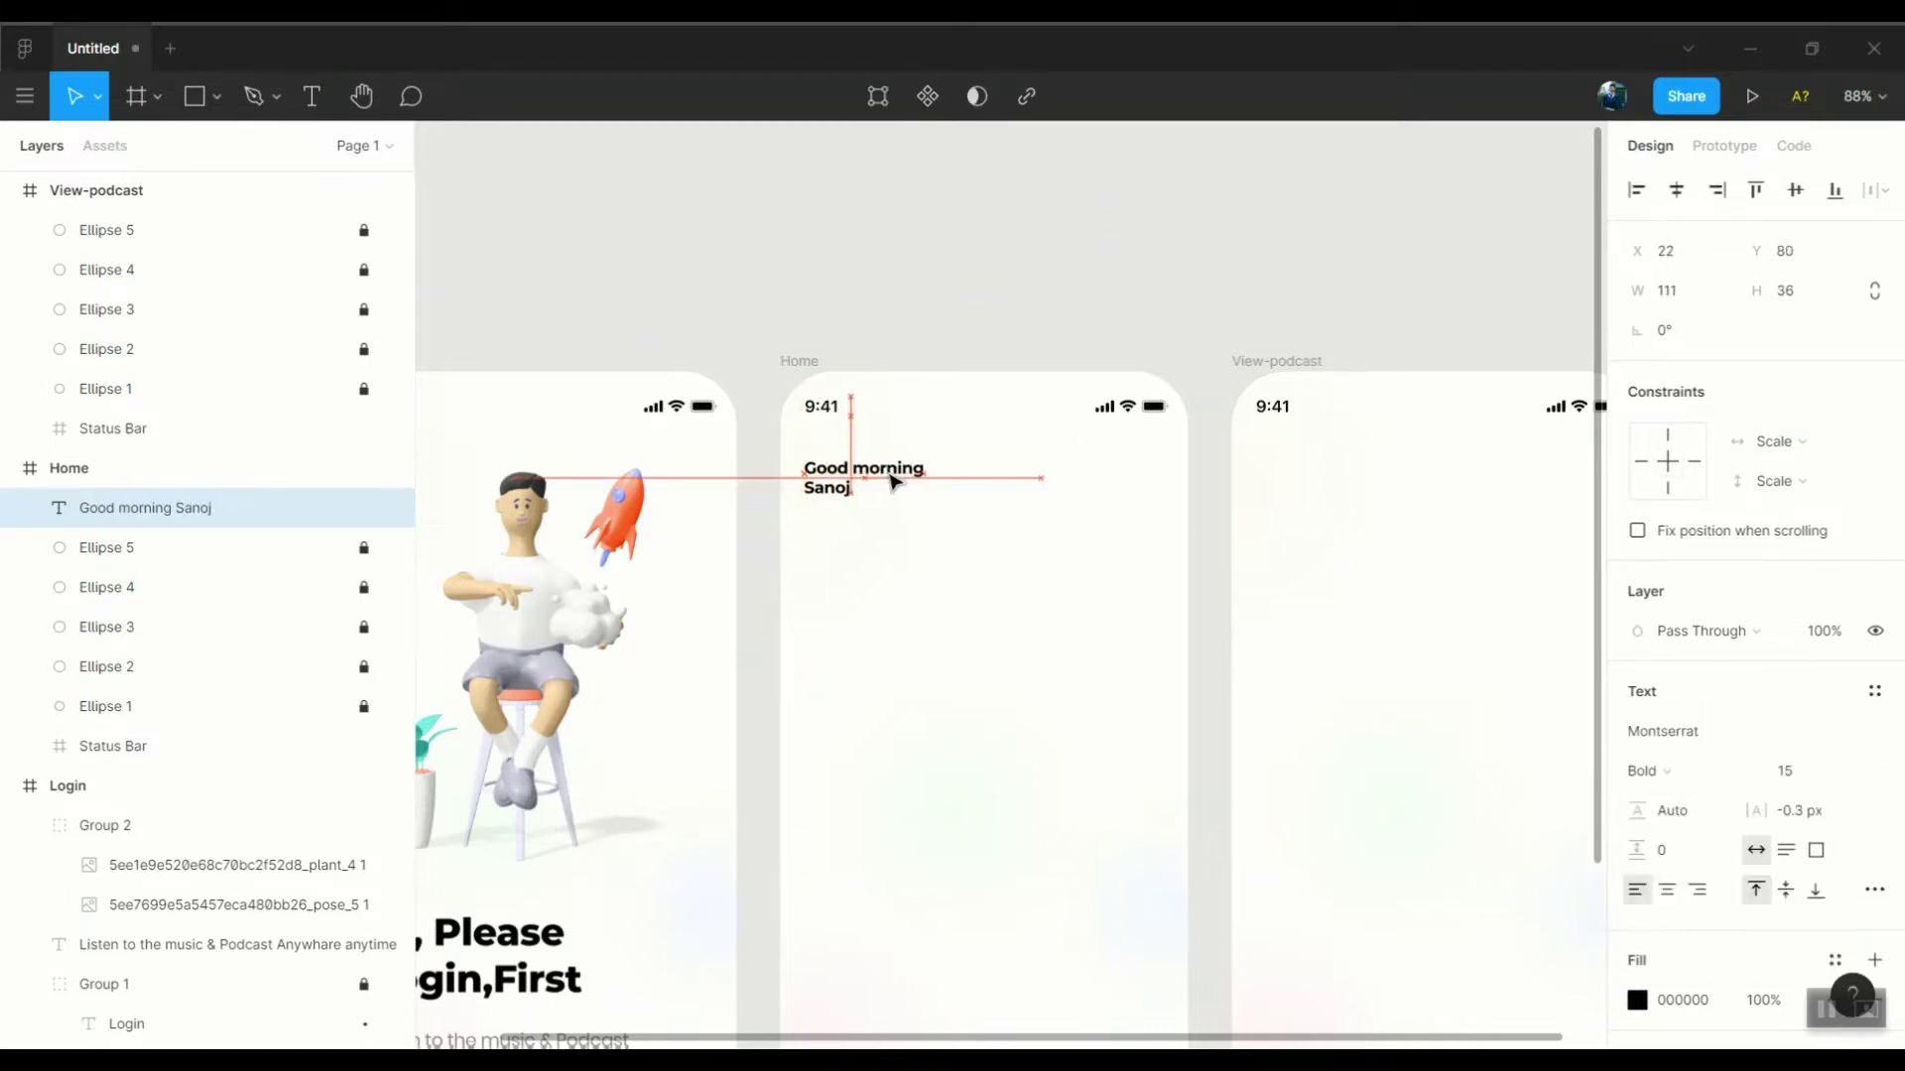
click(1795, 770)
text(25)
key(Return)
Add a layout grid to the Home frame
click(798, 360)
scroll(841, 348, up, 5)
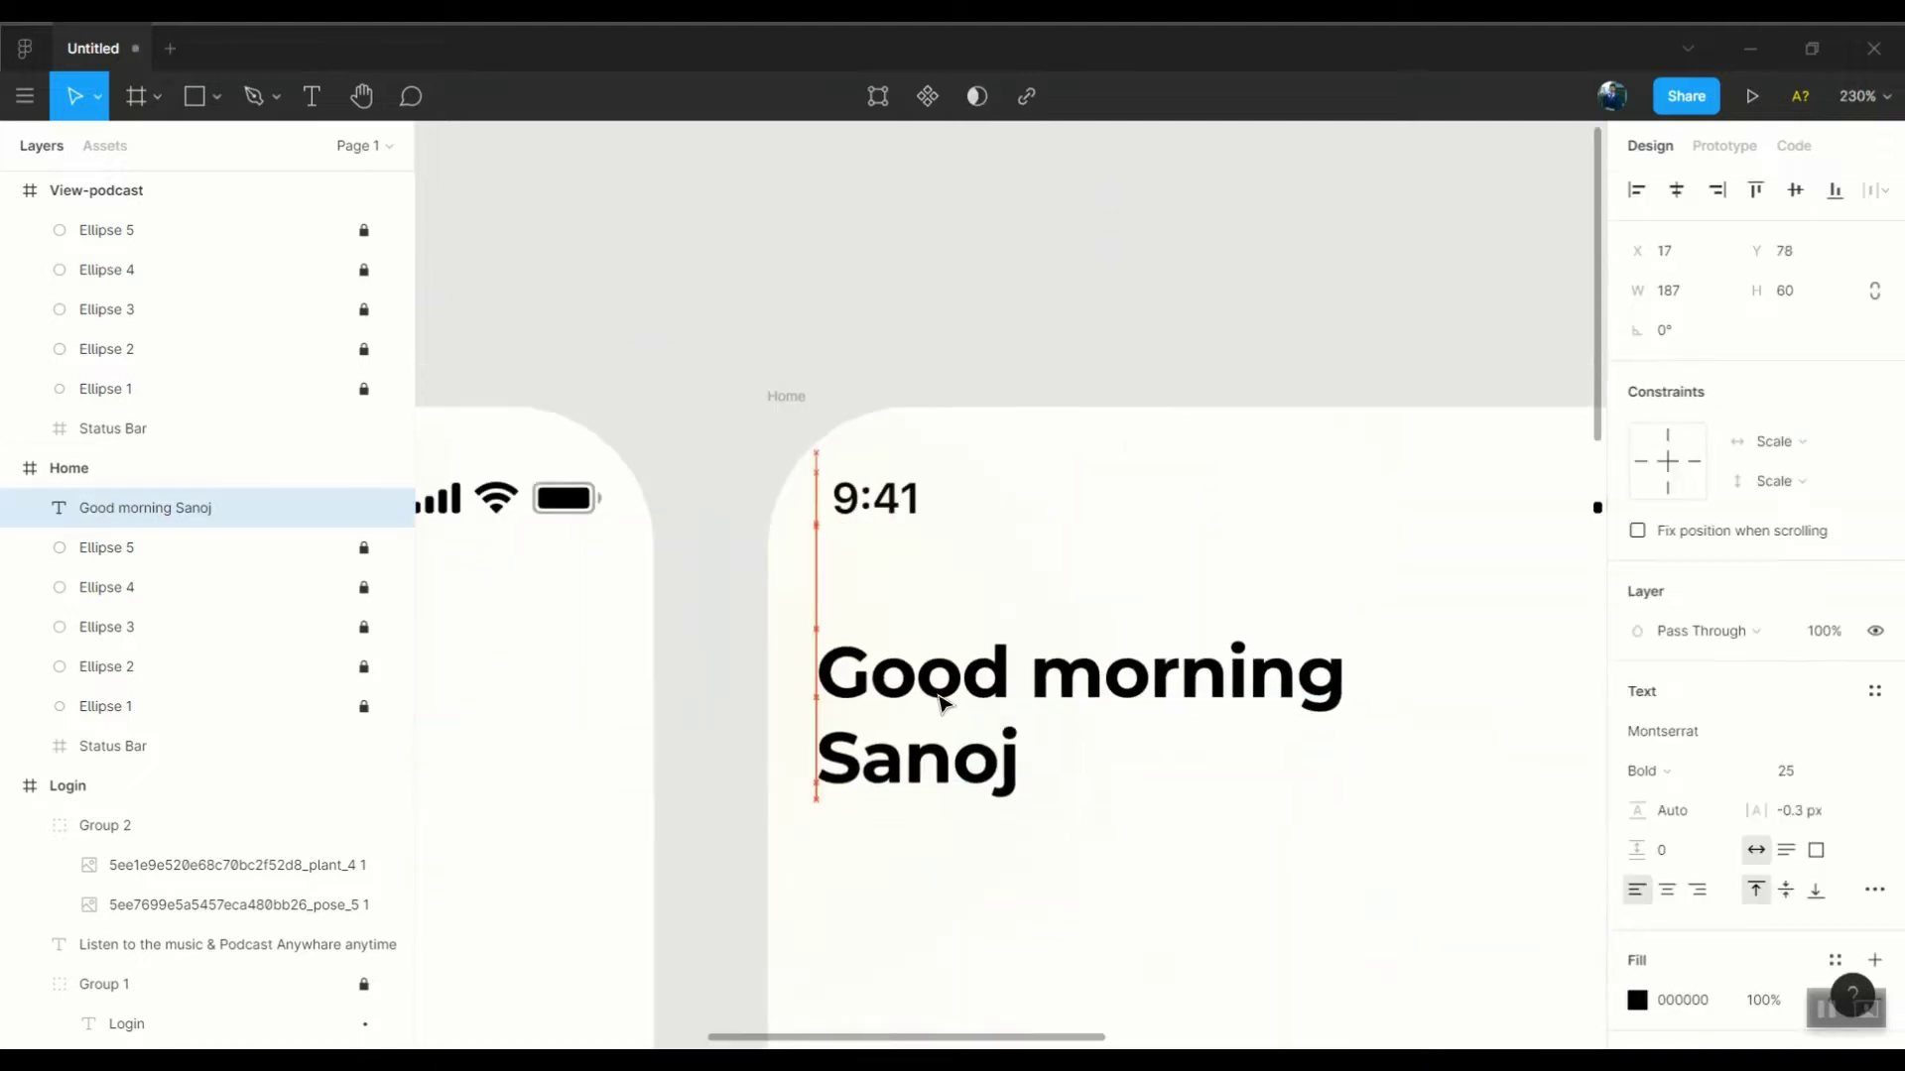
scroll(1850, 702, up, 3)
click(1874, 568)
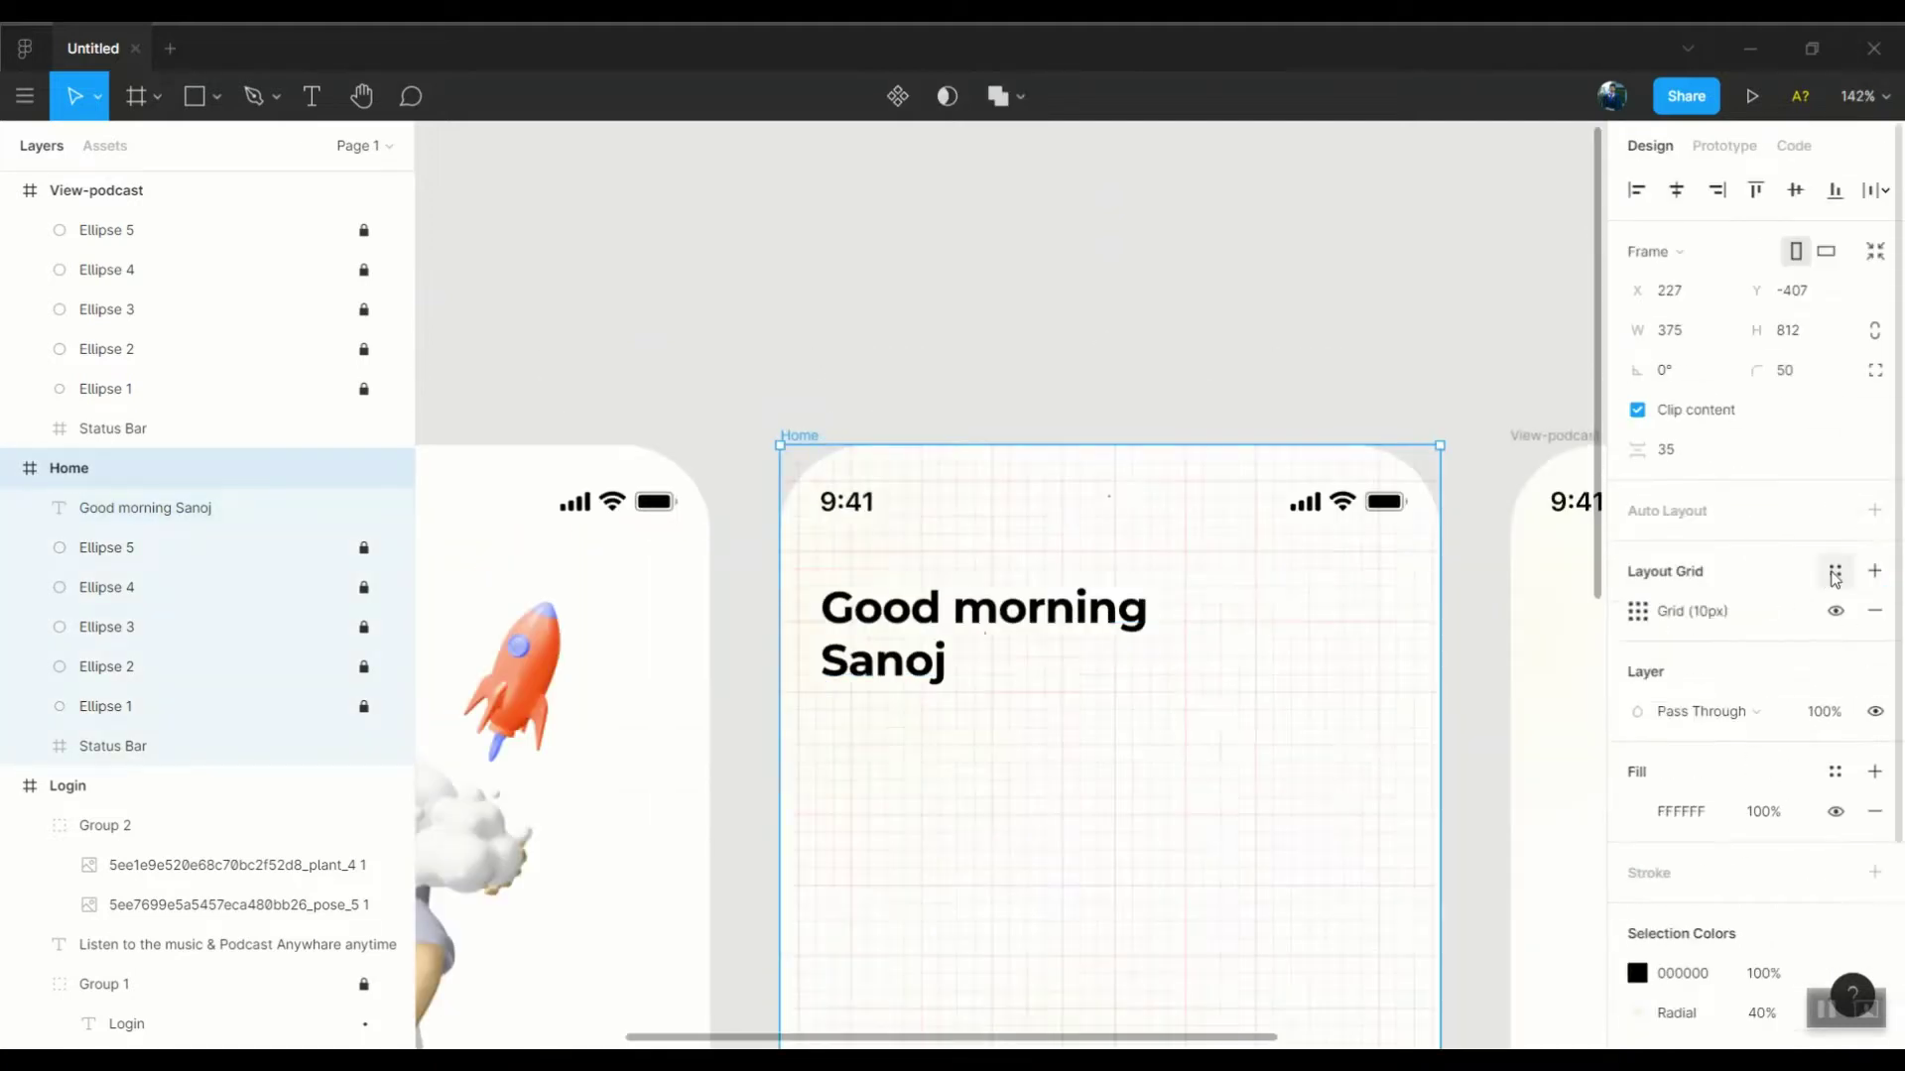
Colour the word Sanoj in the greeting orange
click(877, 657)
key(shift+2)
double_click(927, 769)
scroll(1208, 645, down, 5)
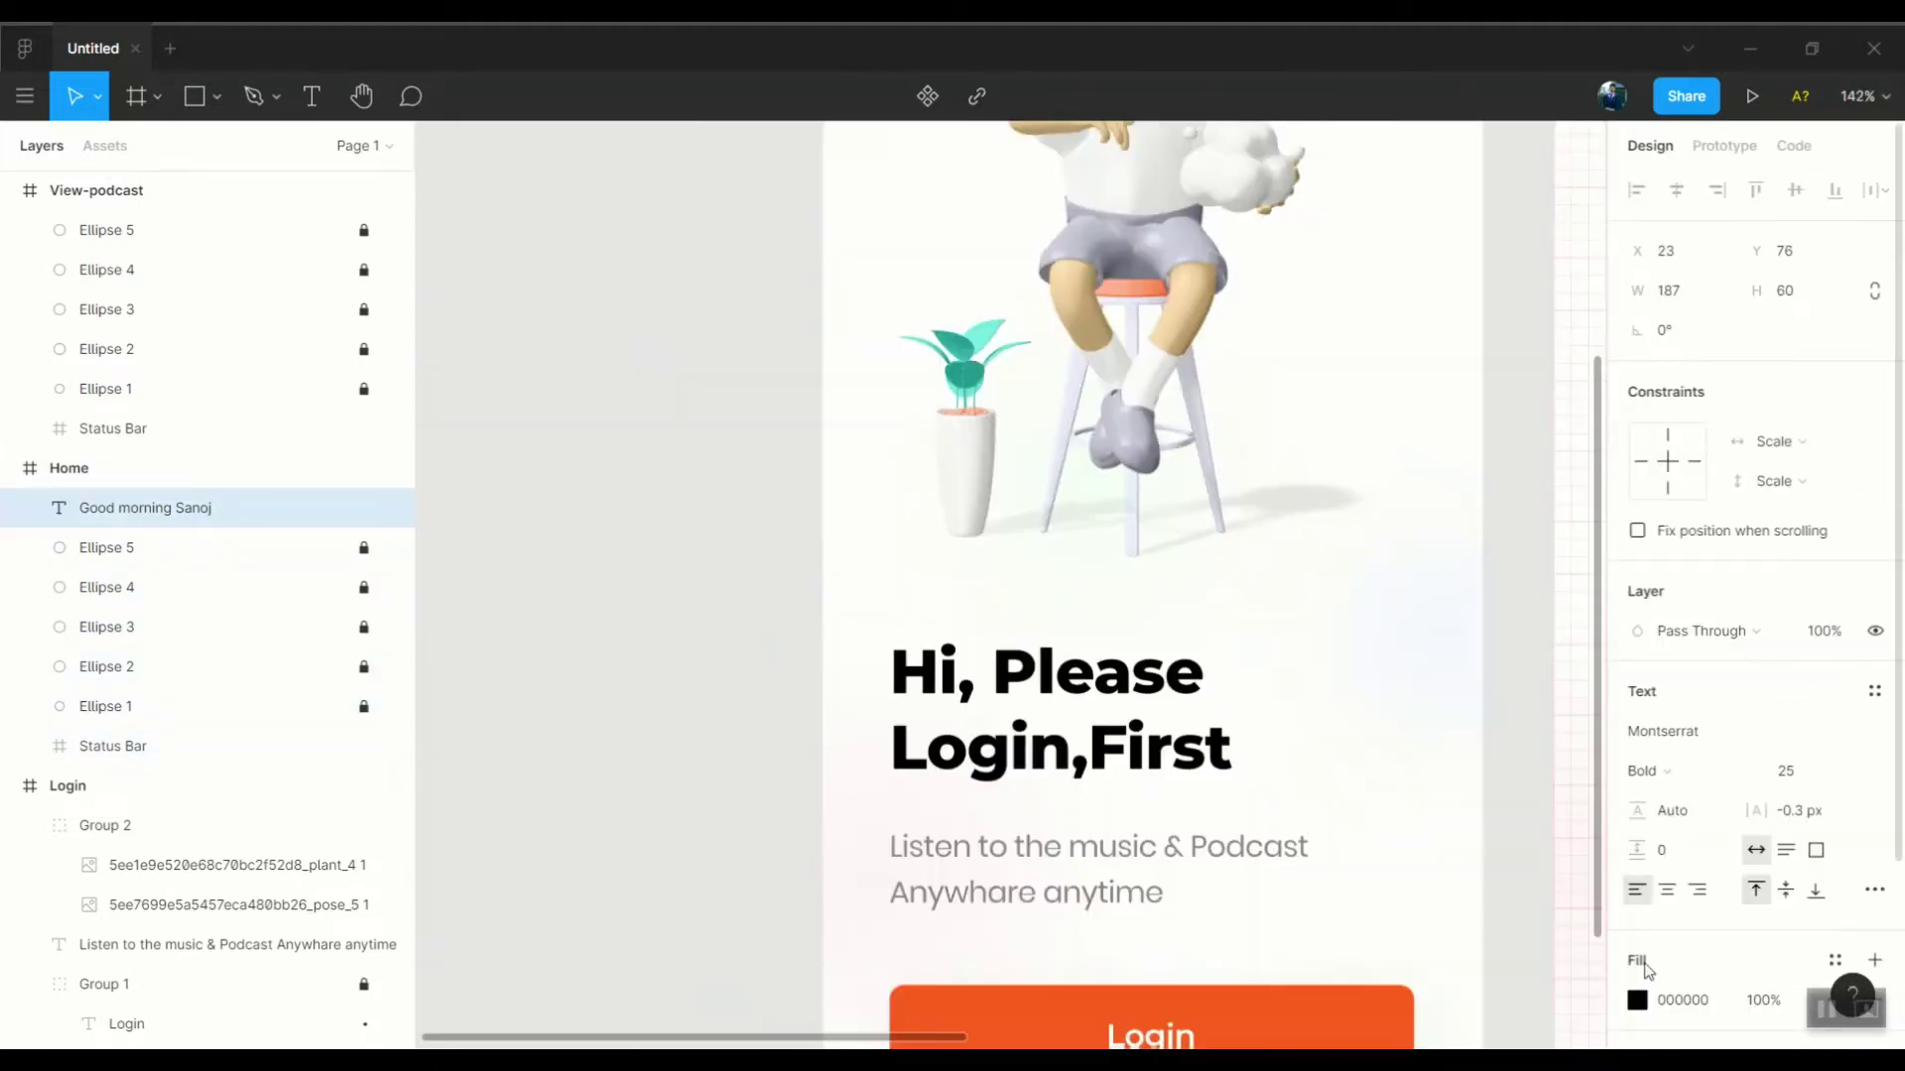
click(1637, 999)
click(1345, 771)
click(1076, 1012)
key(Escape)
Set the greeting's letter spacing to 0, adjust line height, and font size 26
scroll(1042, 669, down, 3)
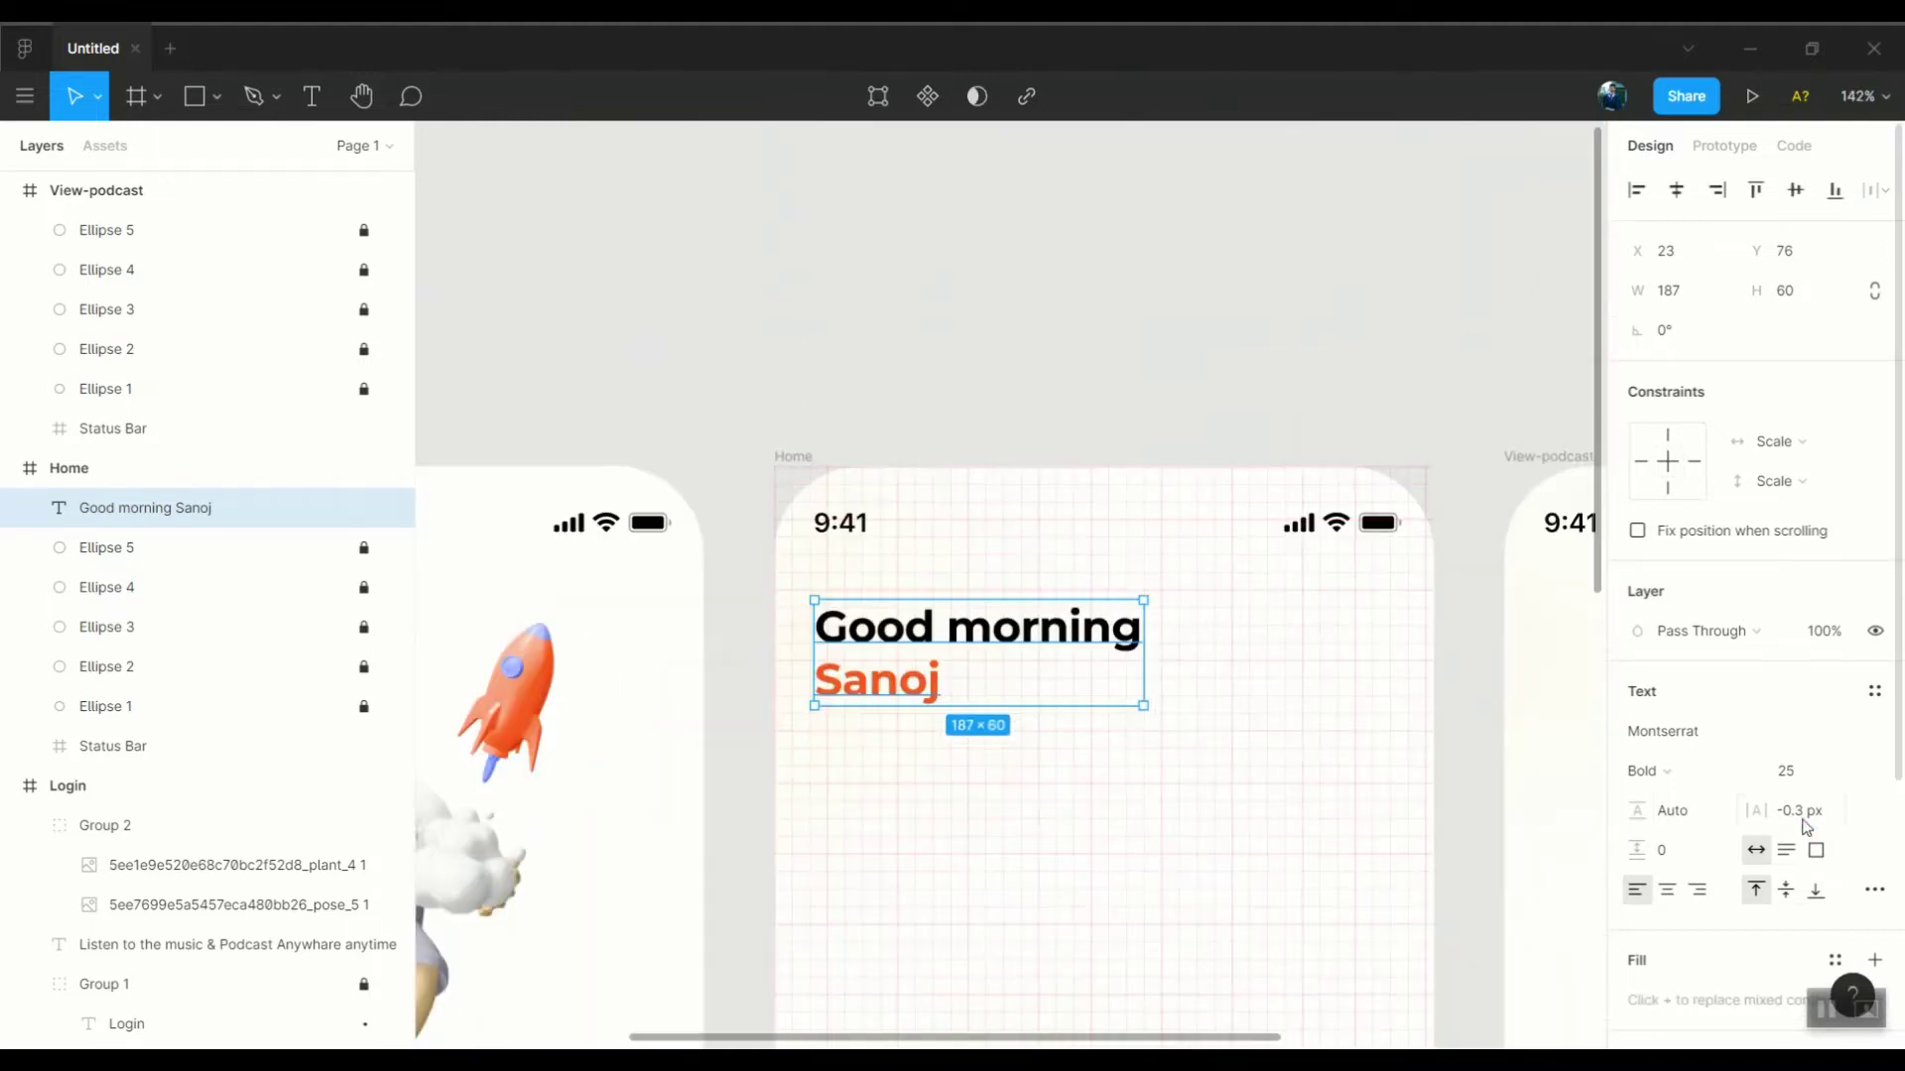
click(1801, 810)
key(Up)
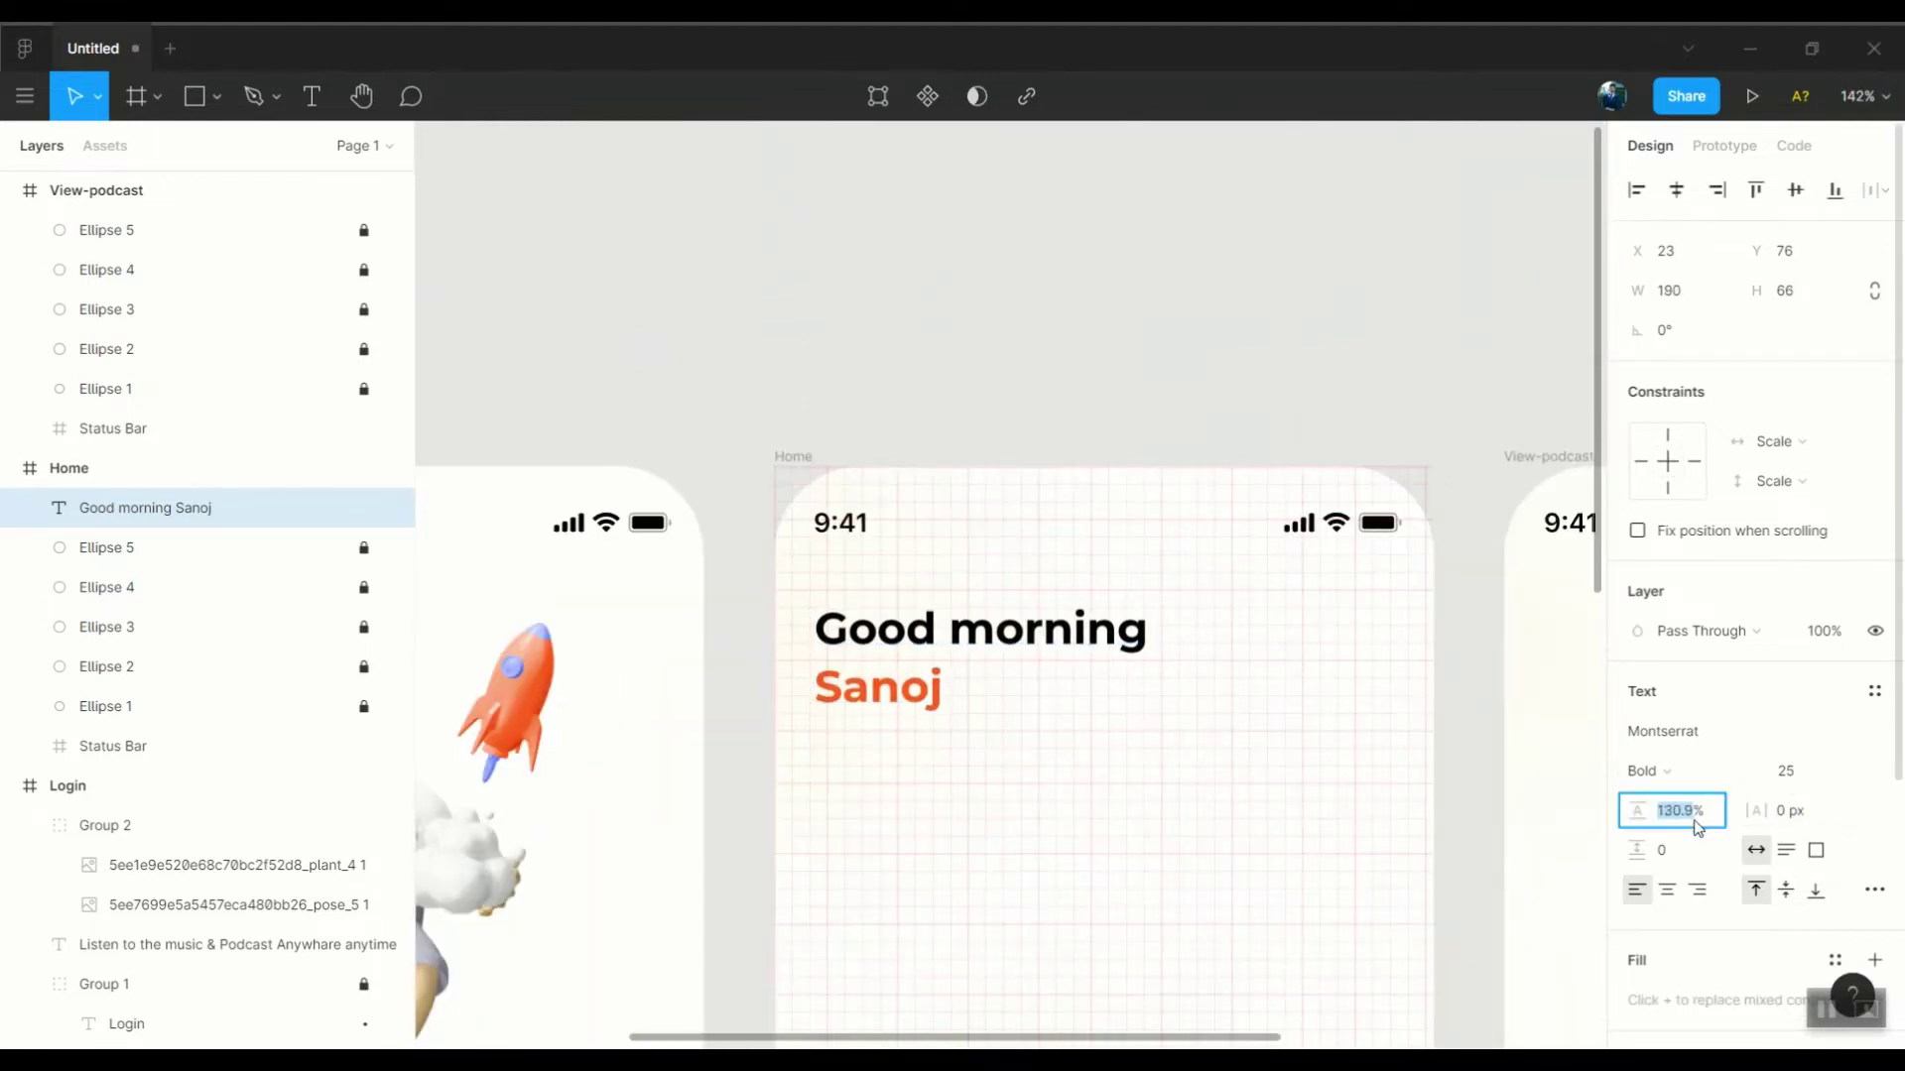
key(Up)
key(Up)
key(Up)
key(shift+Tab)
key(Up)
scroll(812, 660, up, 5)
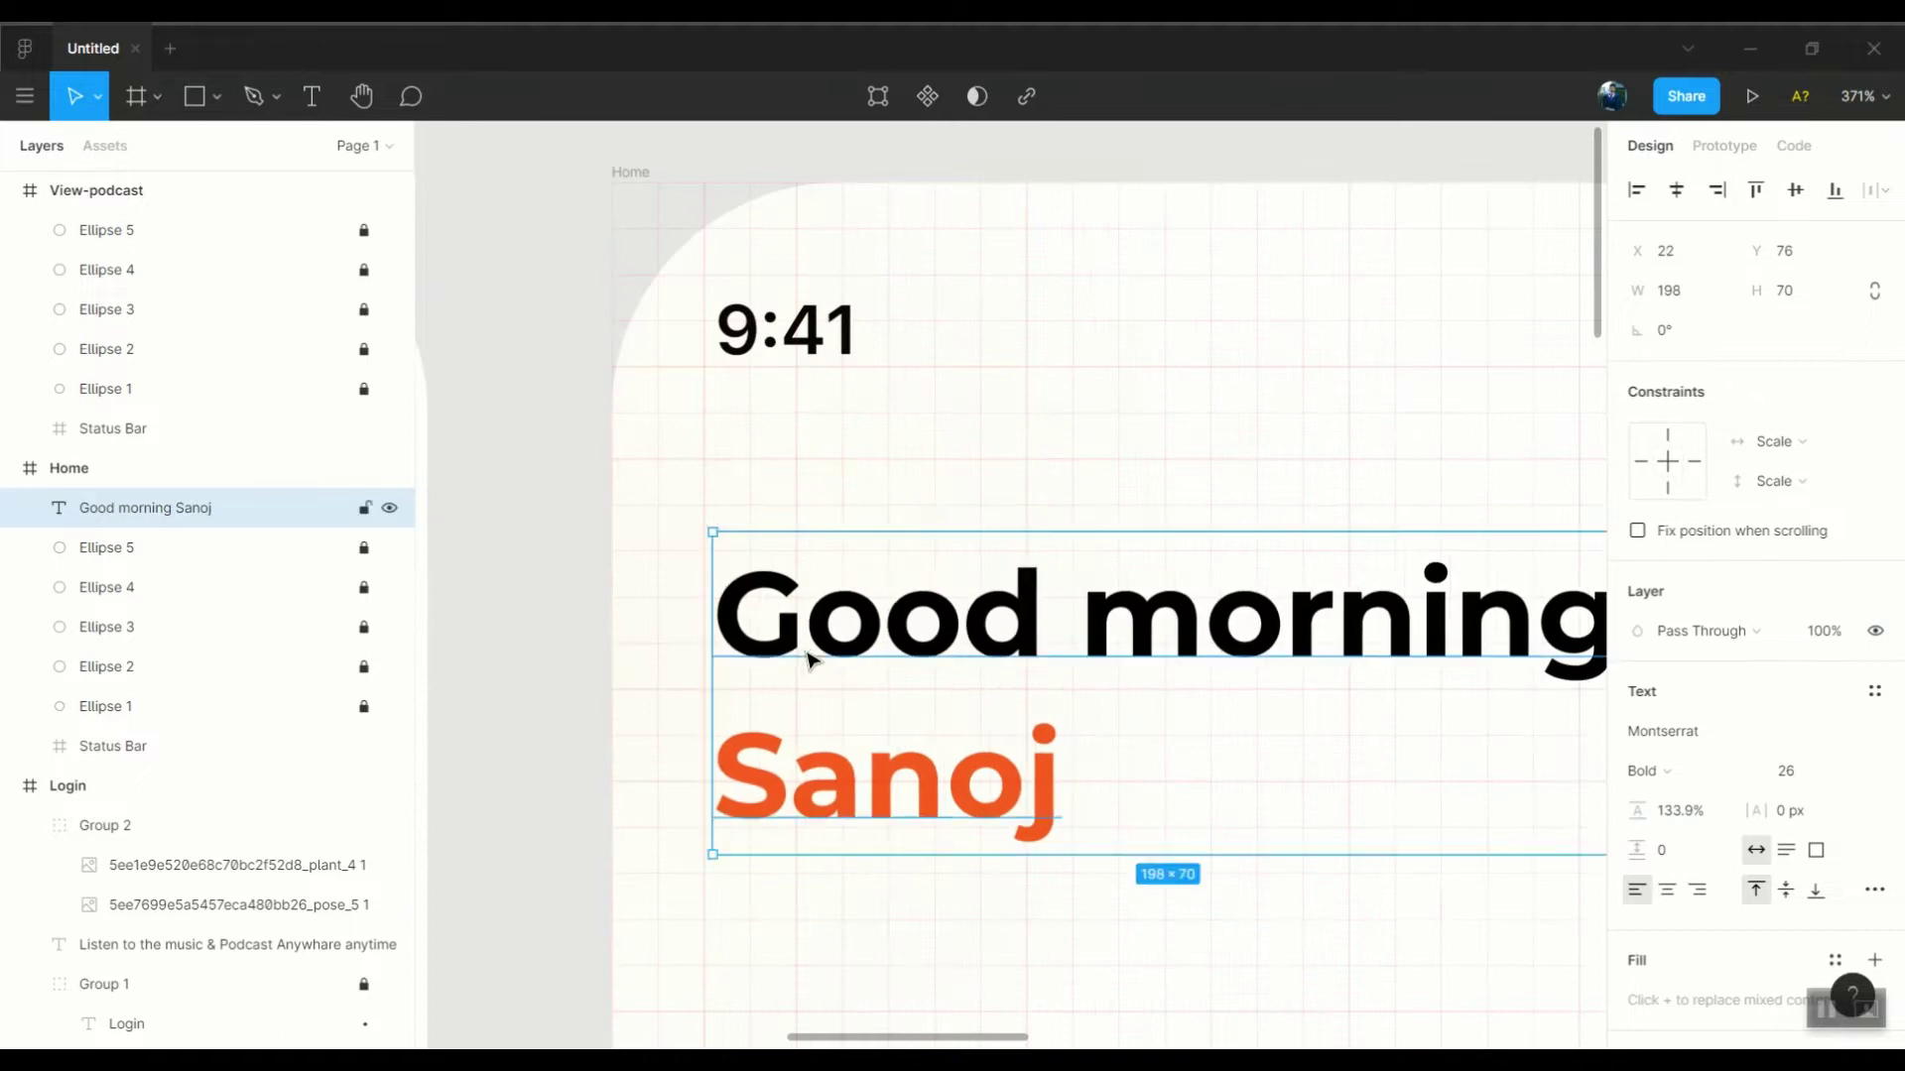
scroll(811, 660, down, 5)
Draw a small circle right of the greeting and fill it with a profile photo
key(o)
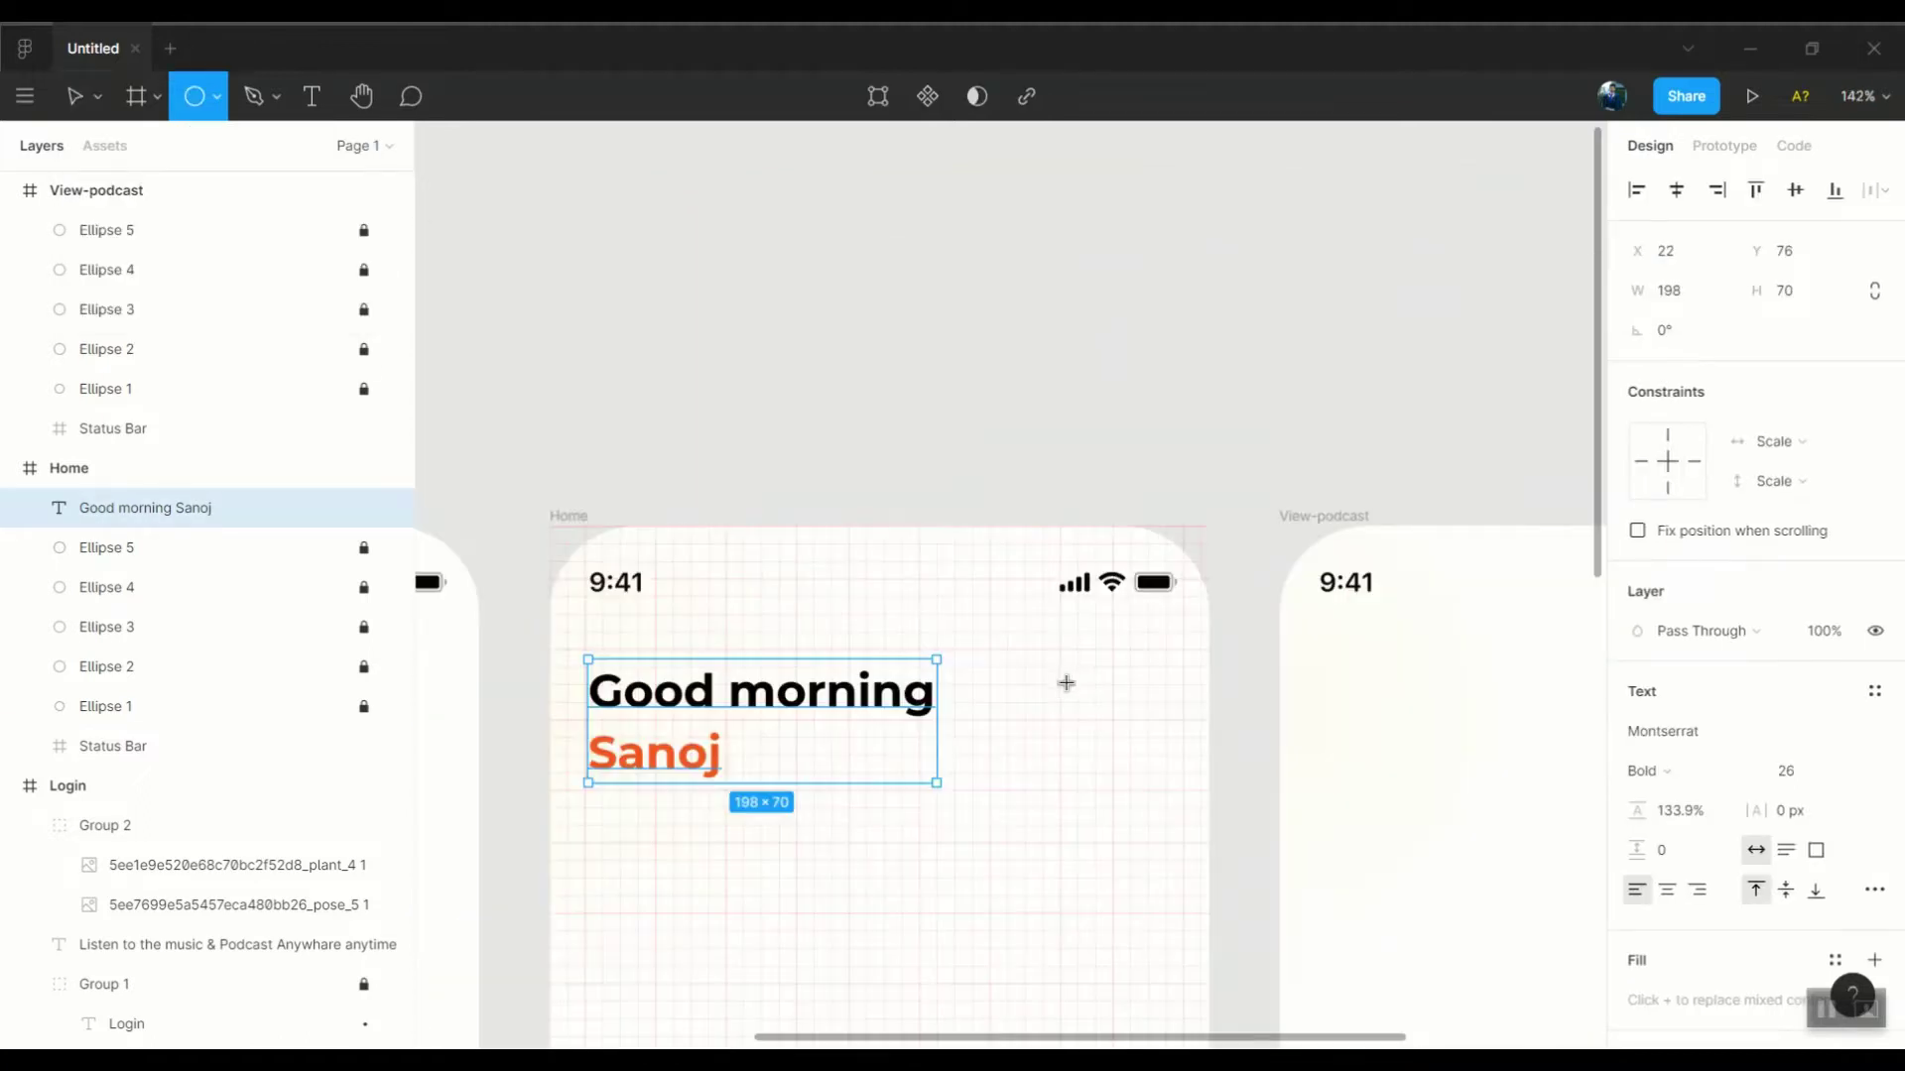
drag(1066, 682, 1149, 762)
right_click(1076, 719)
mouse_move(1212, 801)
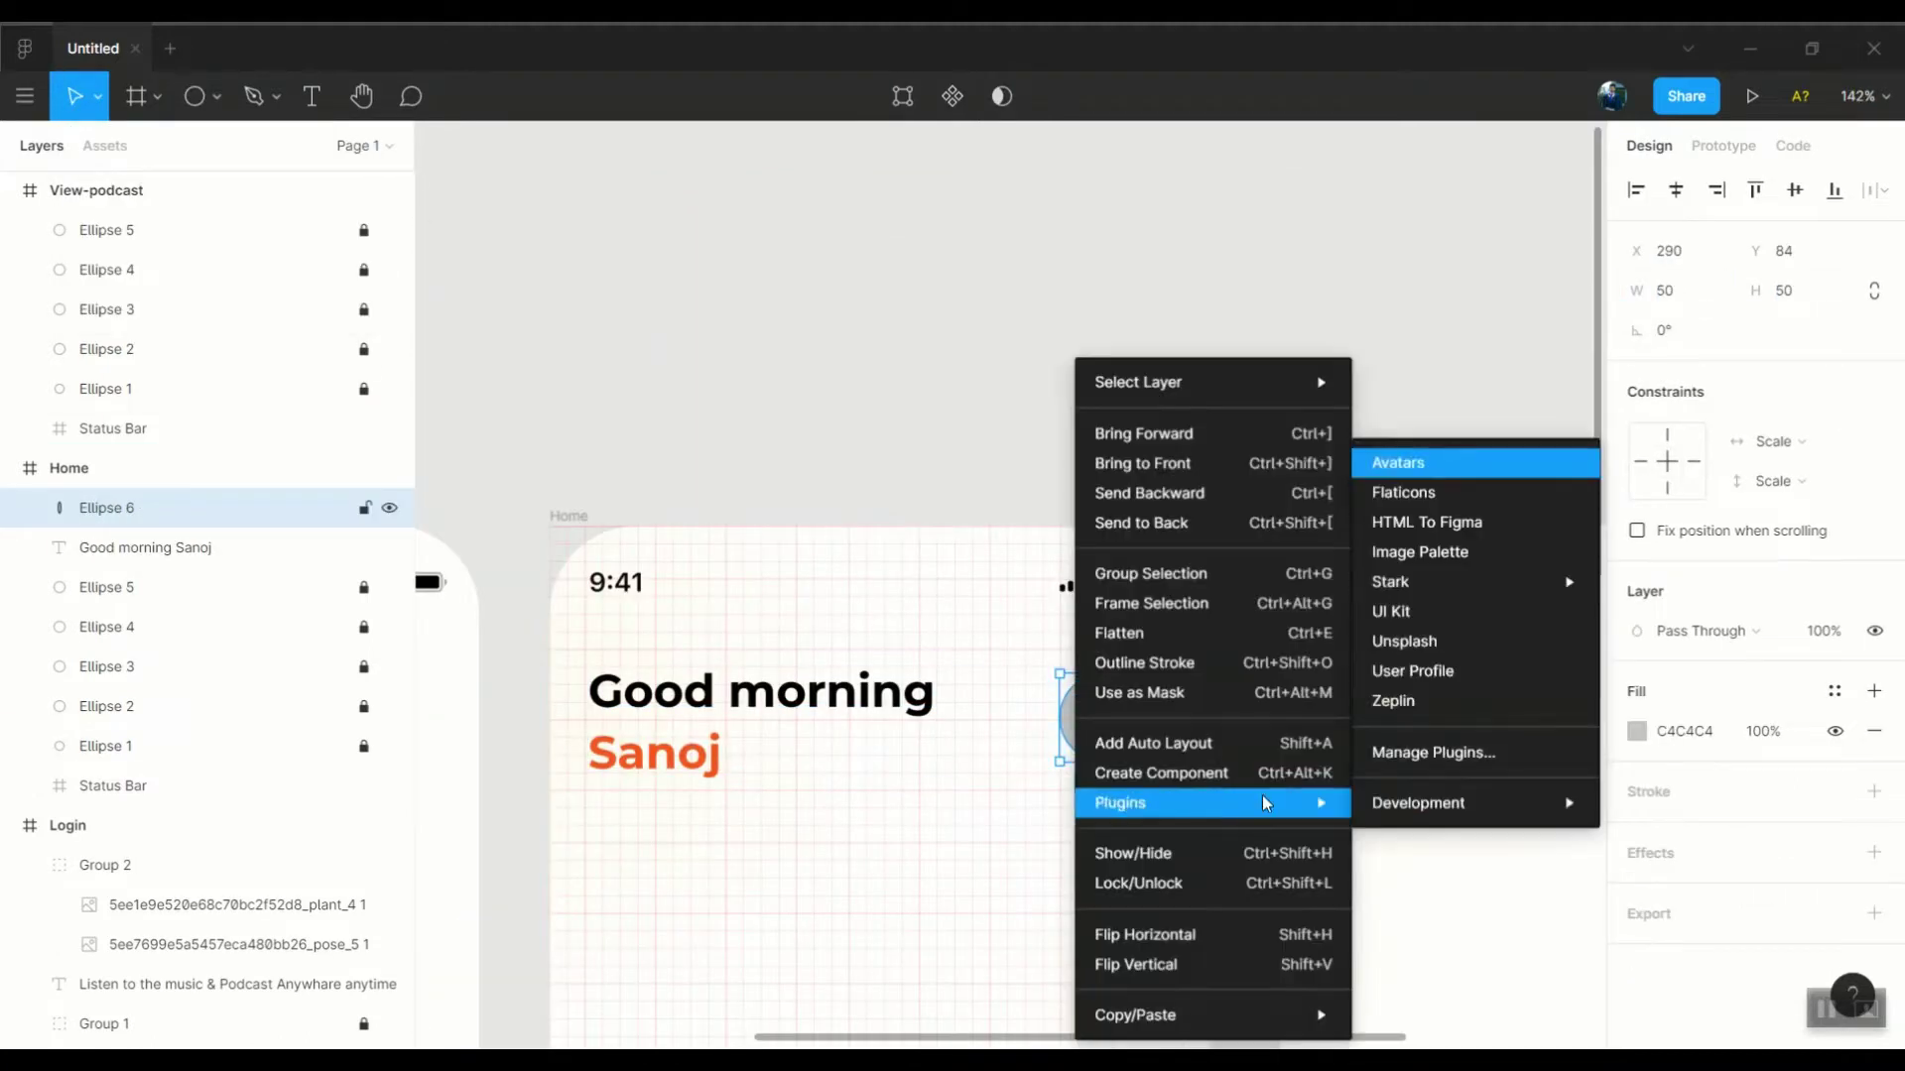
click(1386, 662)
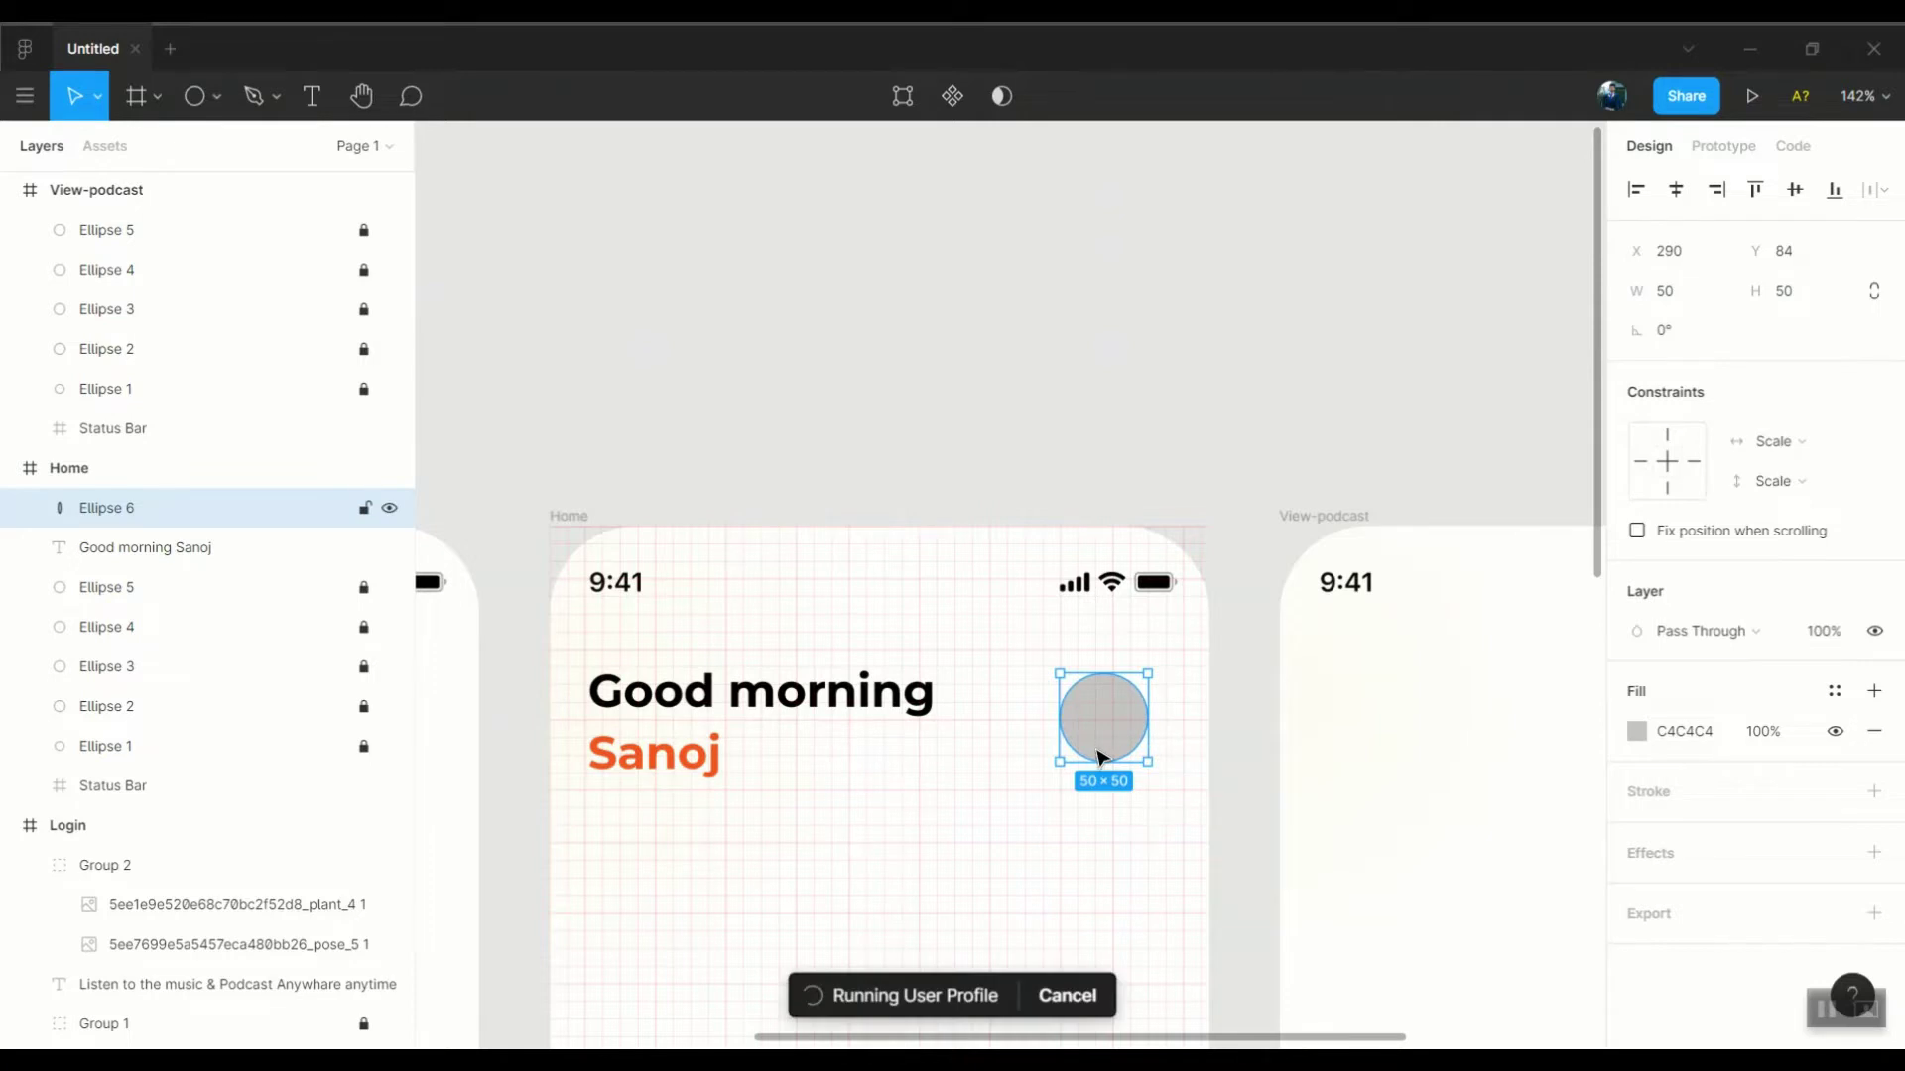
drag(1003, 787, 973, 816)
Align the photo circle with the greeting and group them together
ctrl+scroll(1240, 684, down, 3)
drag(1268, 667, 1273, 699)
ctrl+scroll(1276, 742, down, 3)
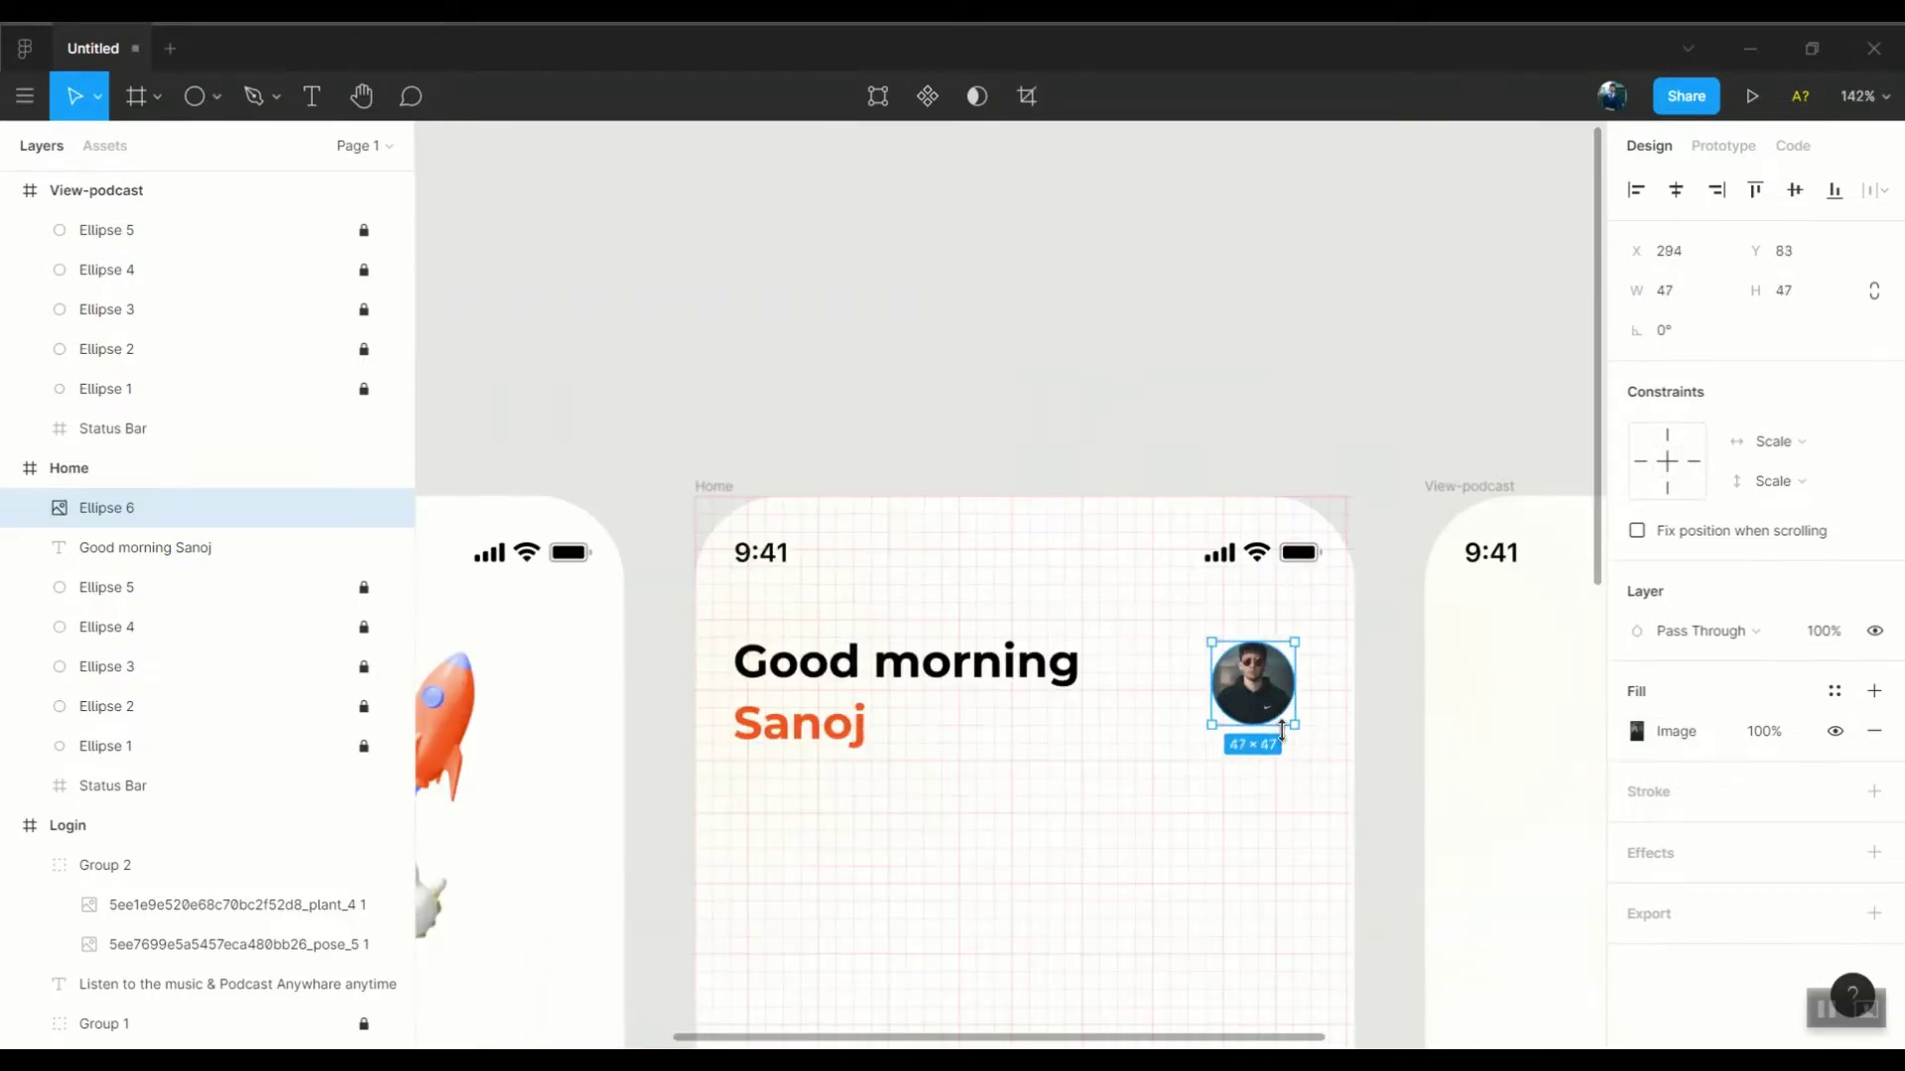
shift+click(987, 669)
key(ctrl+g)
click(1417, 525)
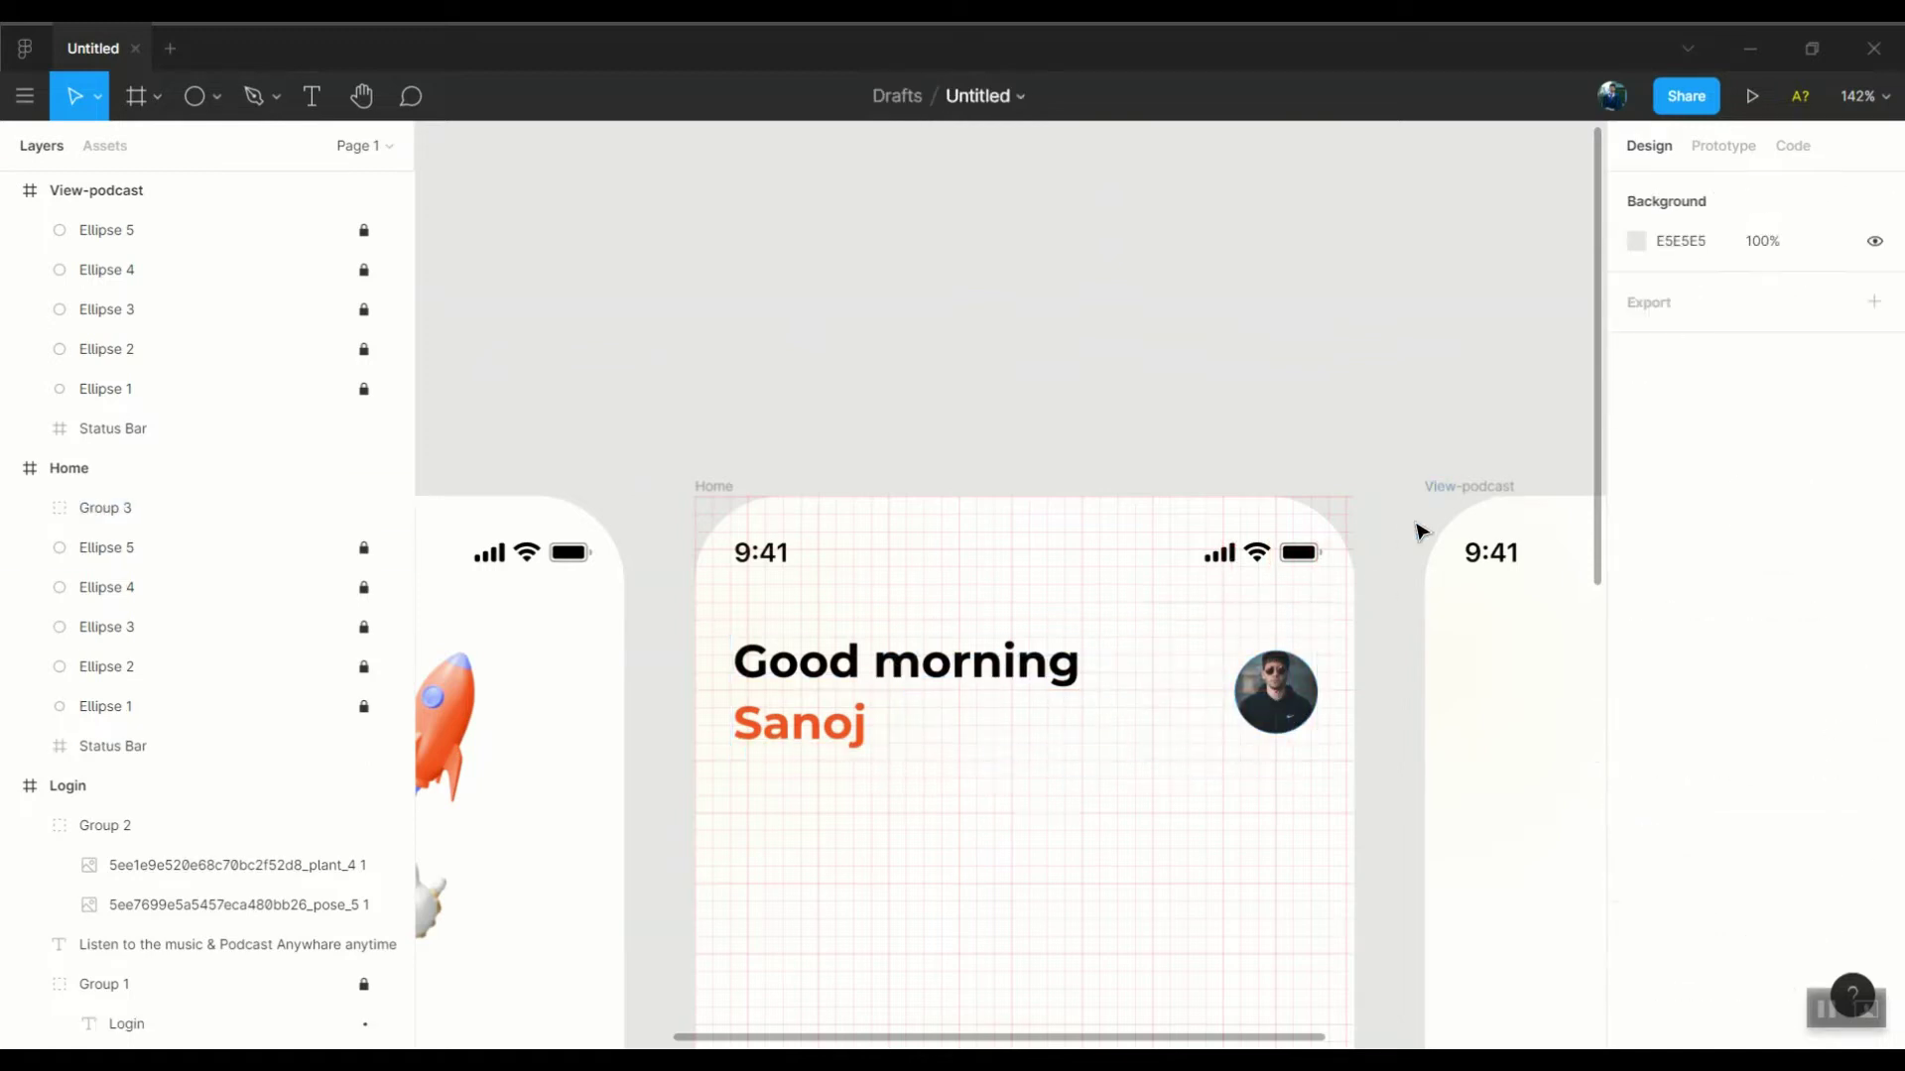
scroll(1361, 399, right, 1)
ctrl+scroll(808, 722, down, 3)
Add a subtitle text box below the greeting at font size 20
ctrl+scroll(808, 722, up, 5)
key(t)
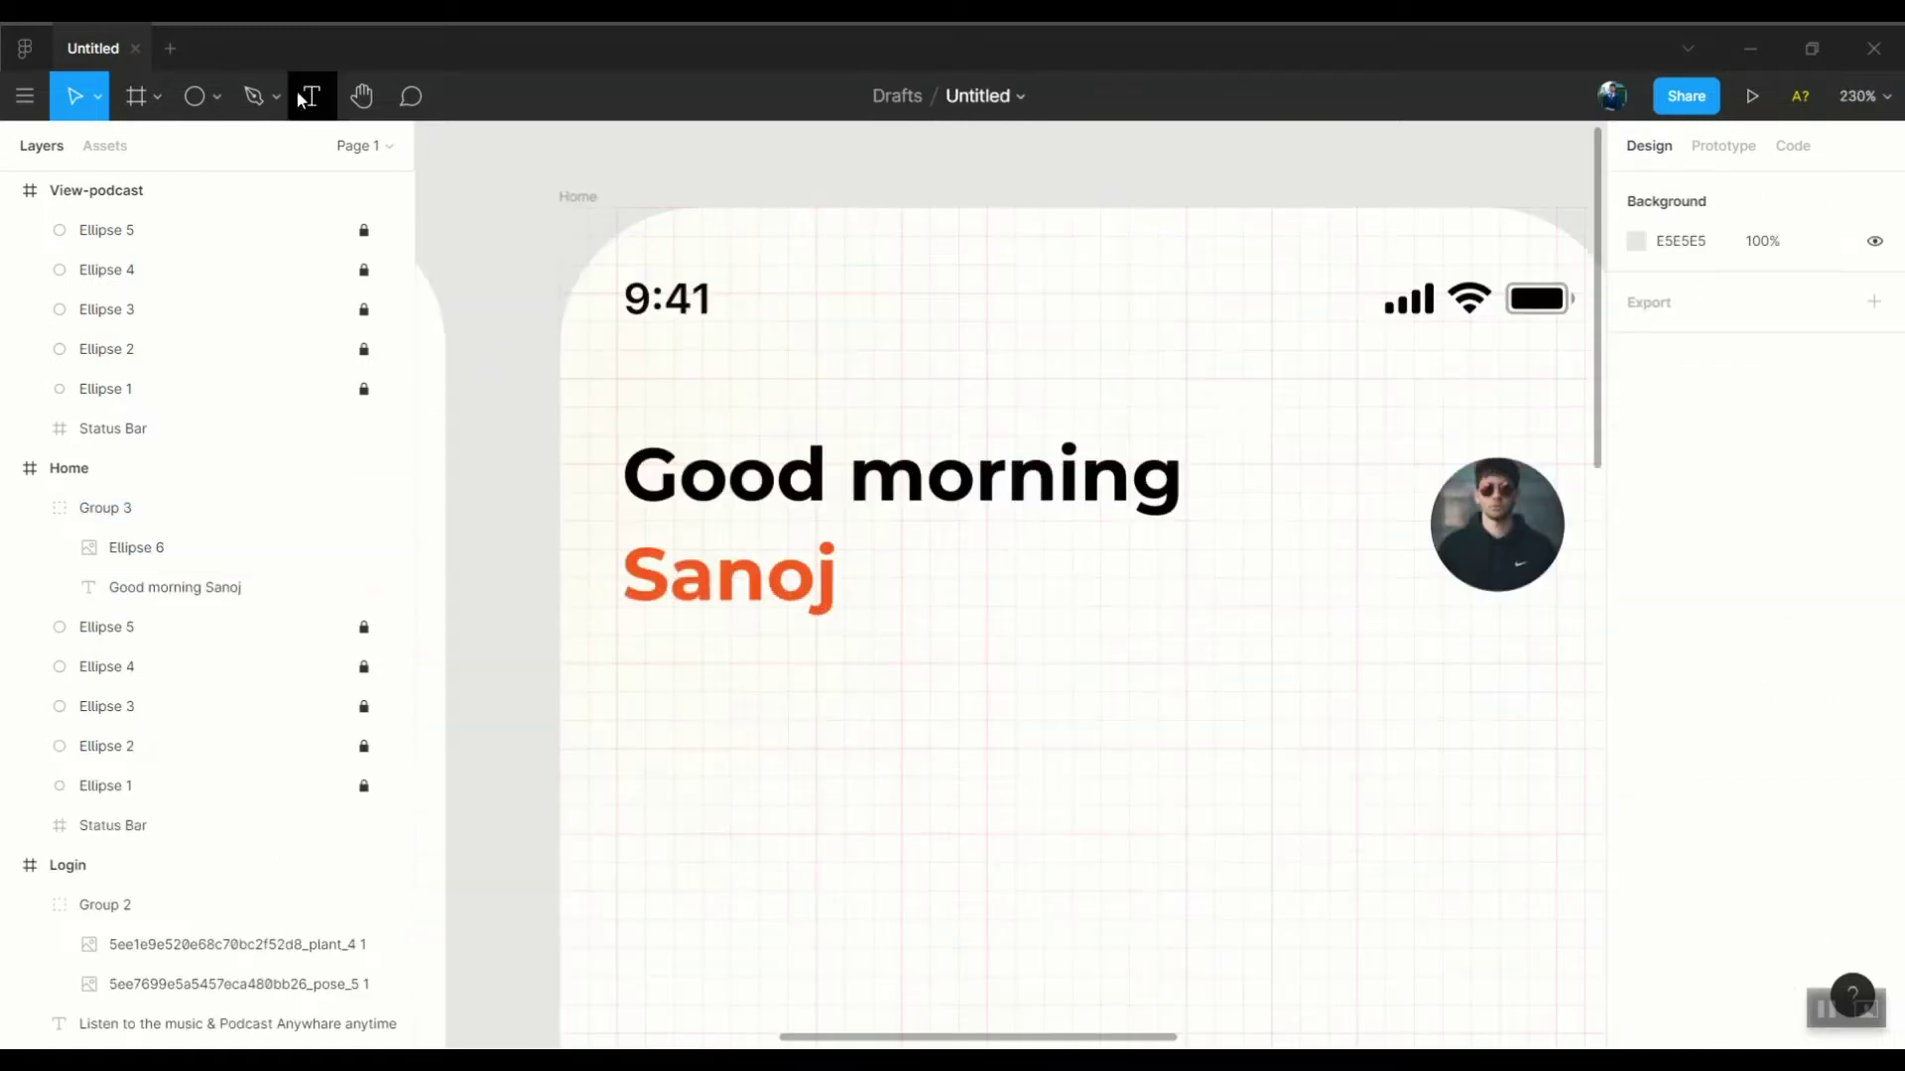
click(631, 515)
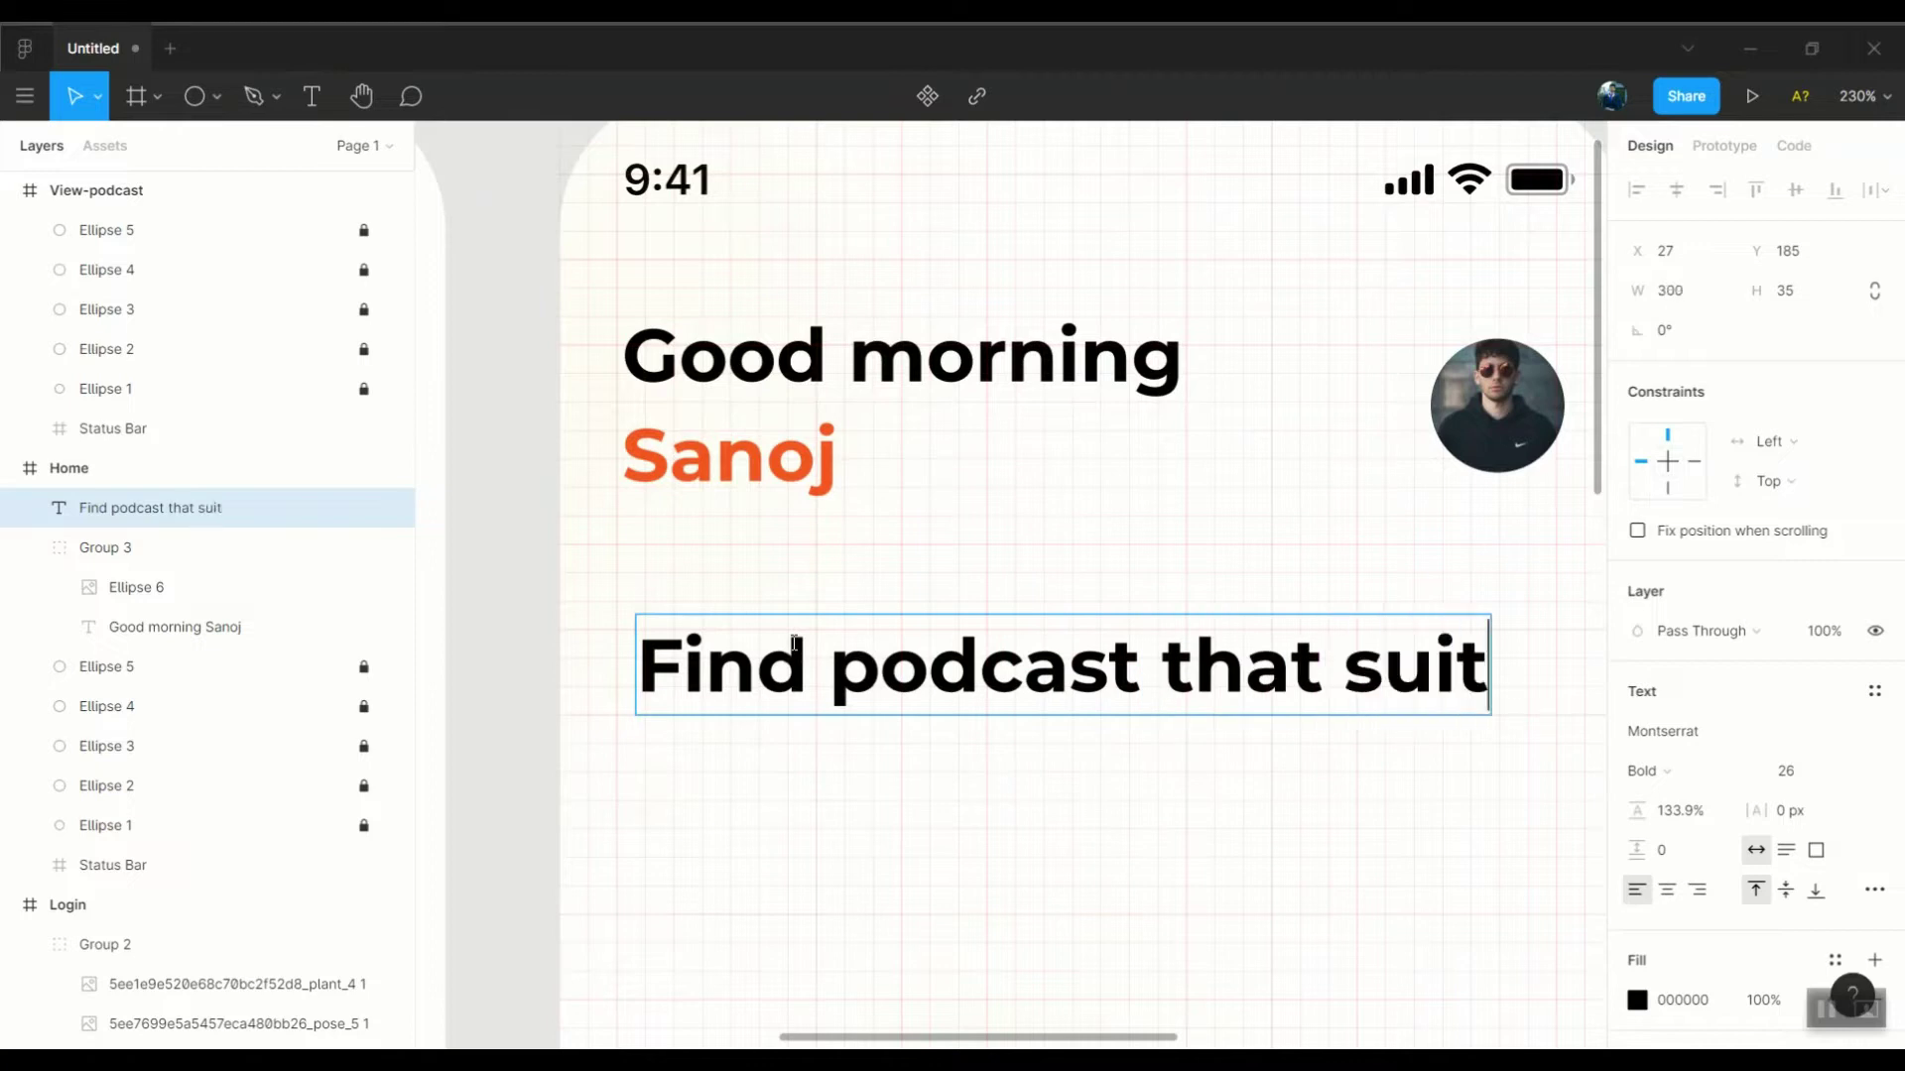
text(st)
key(ctrl+a)
click(1800, 771)
text(20)
key(Return)
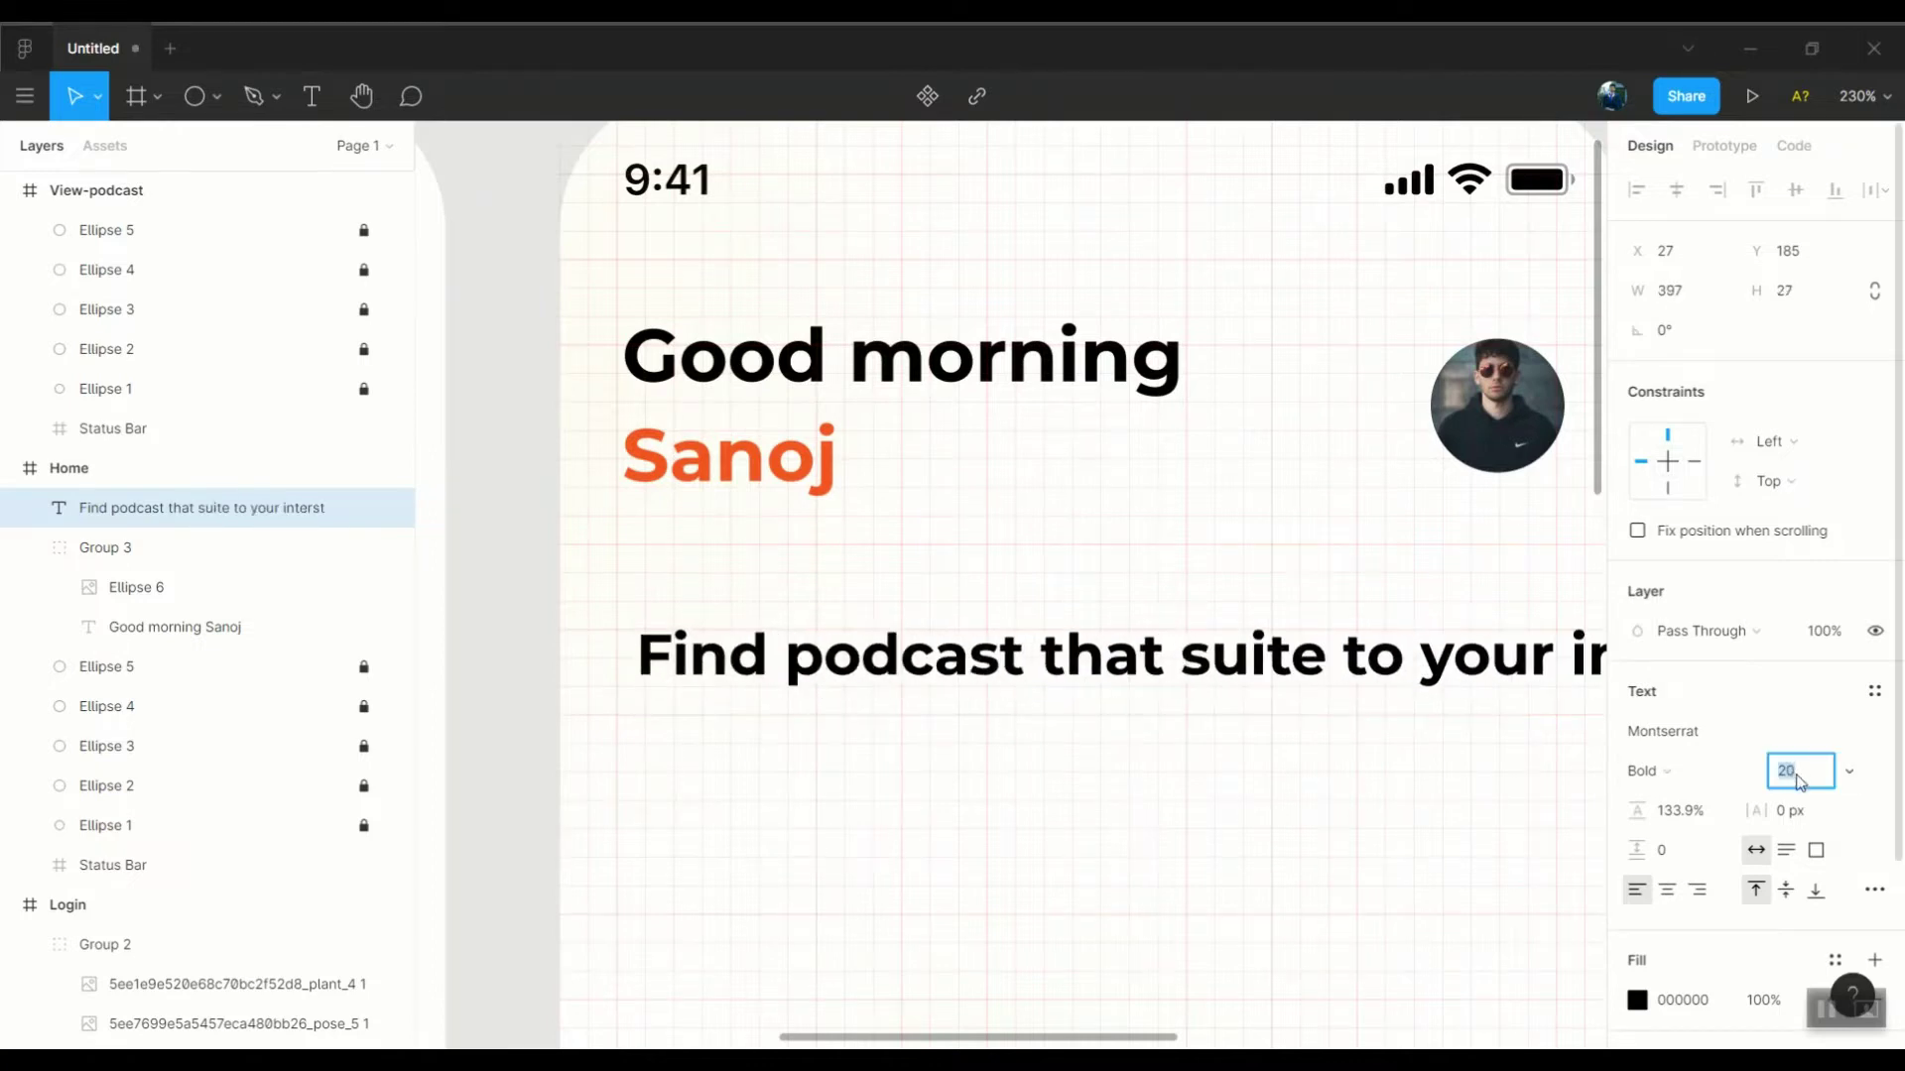
key(ctrl+b)
Set the subtitle font to Poppins Regular
ctrl+scroll(1178, 702, down, 2)
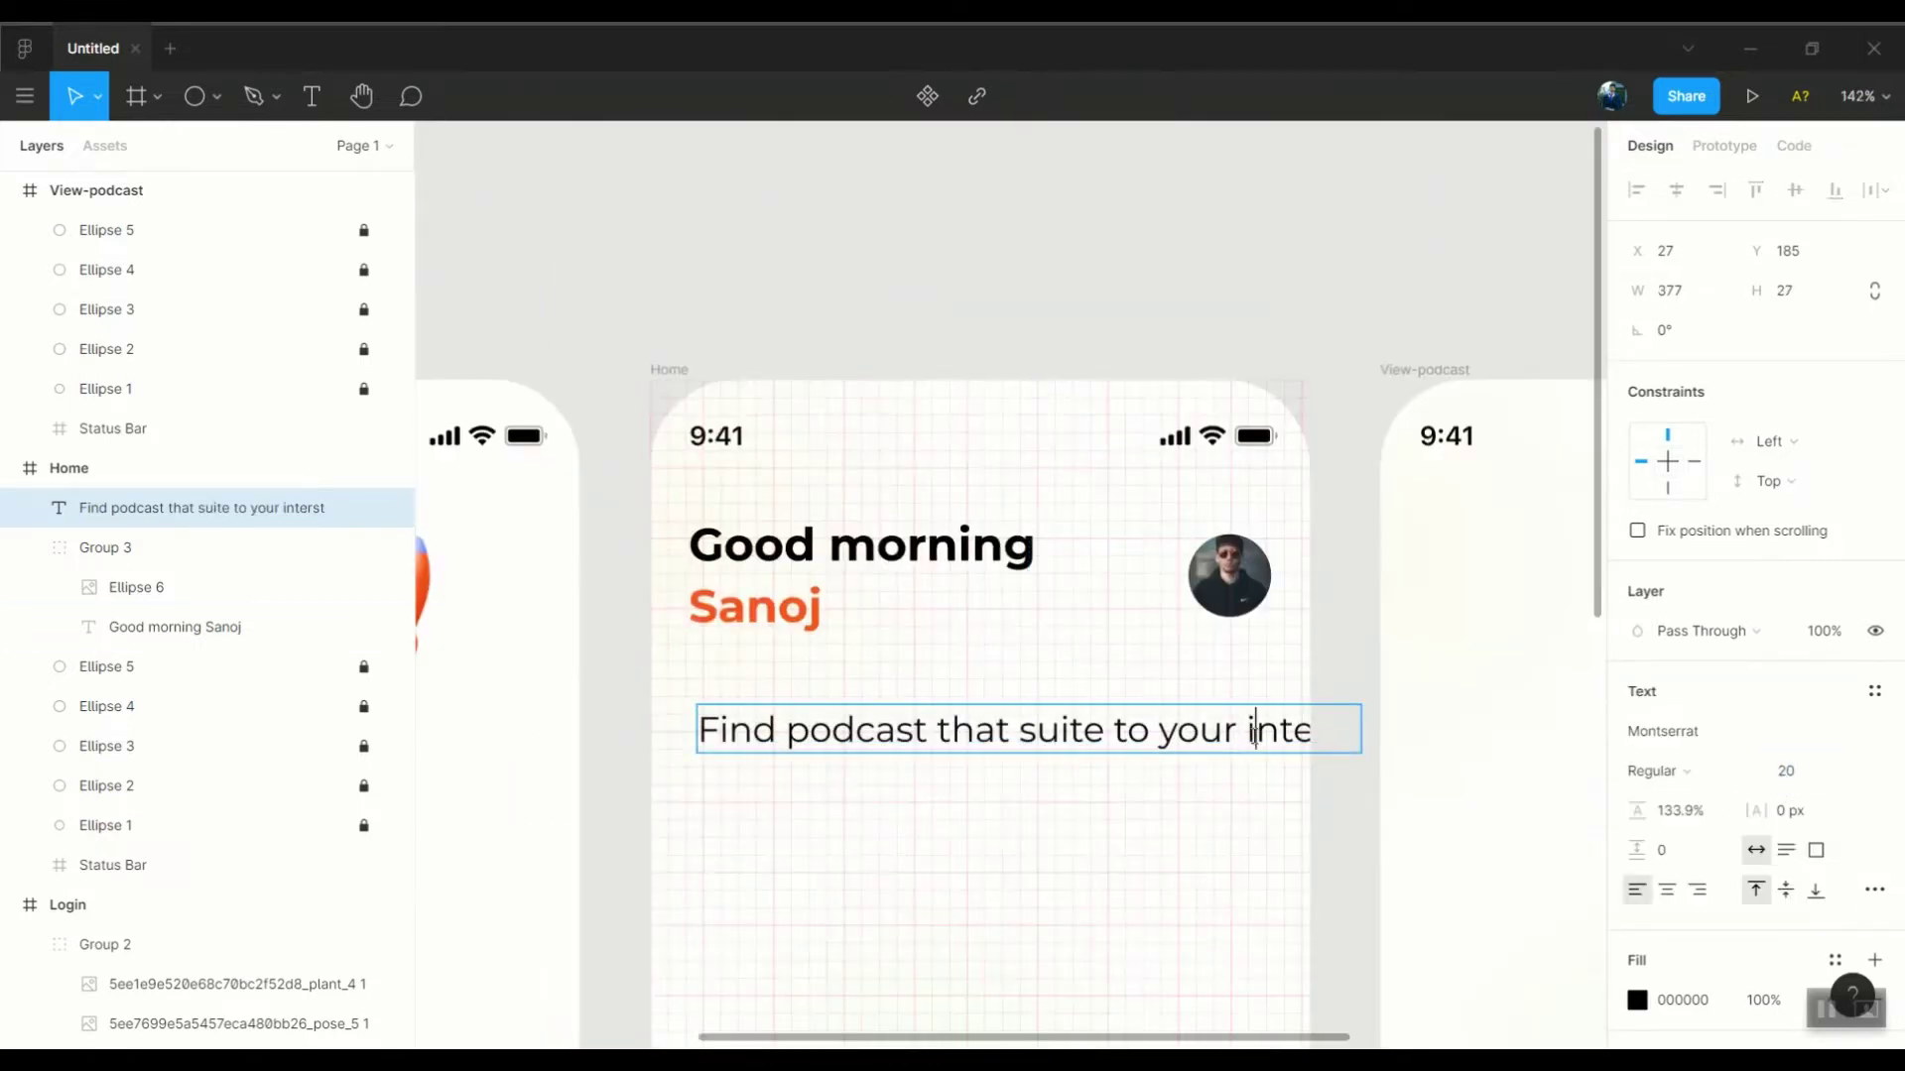
key(Return)
click(1663, 731)
text(Poppins)
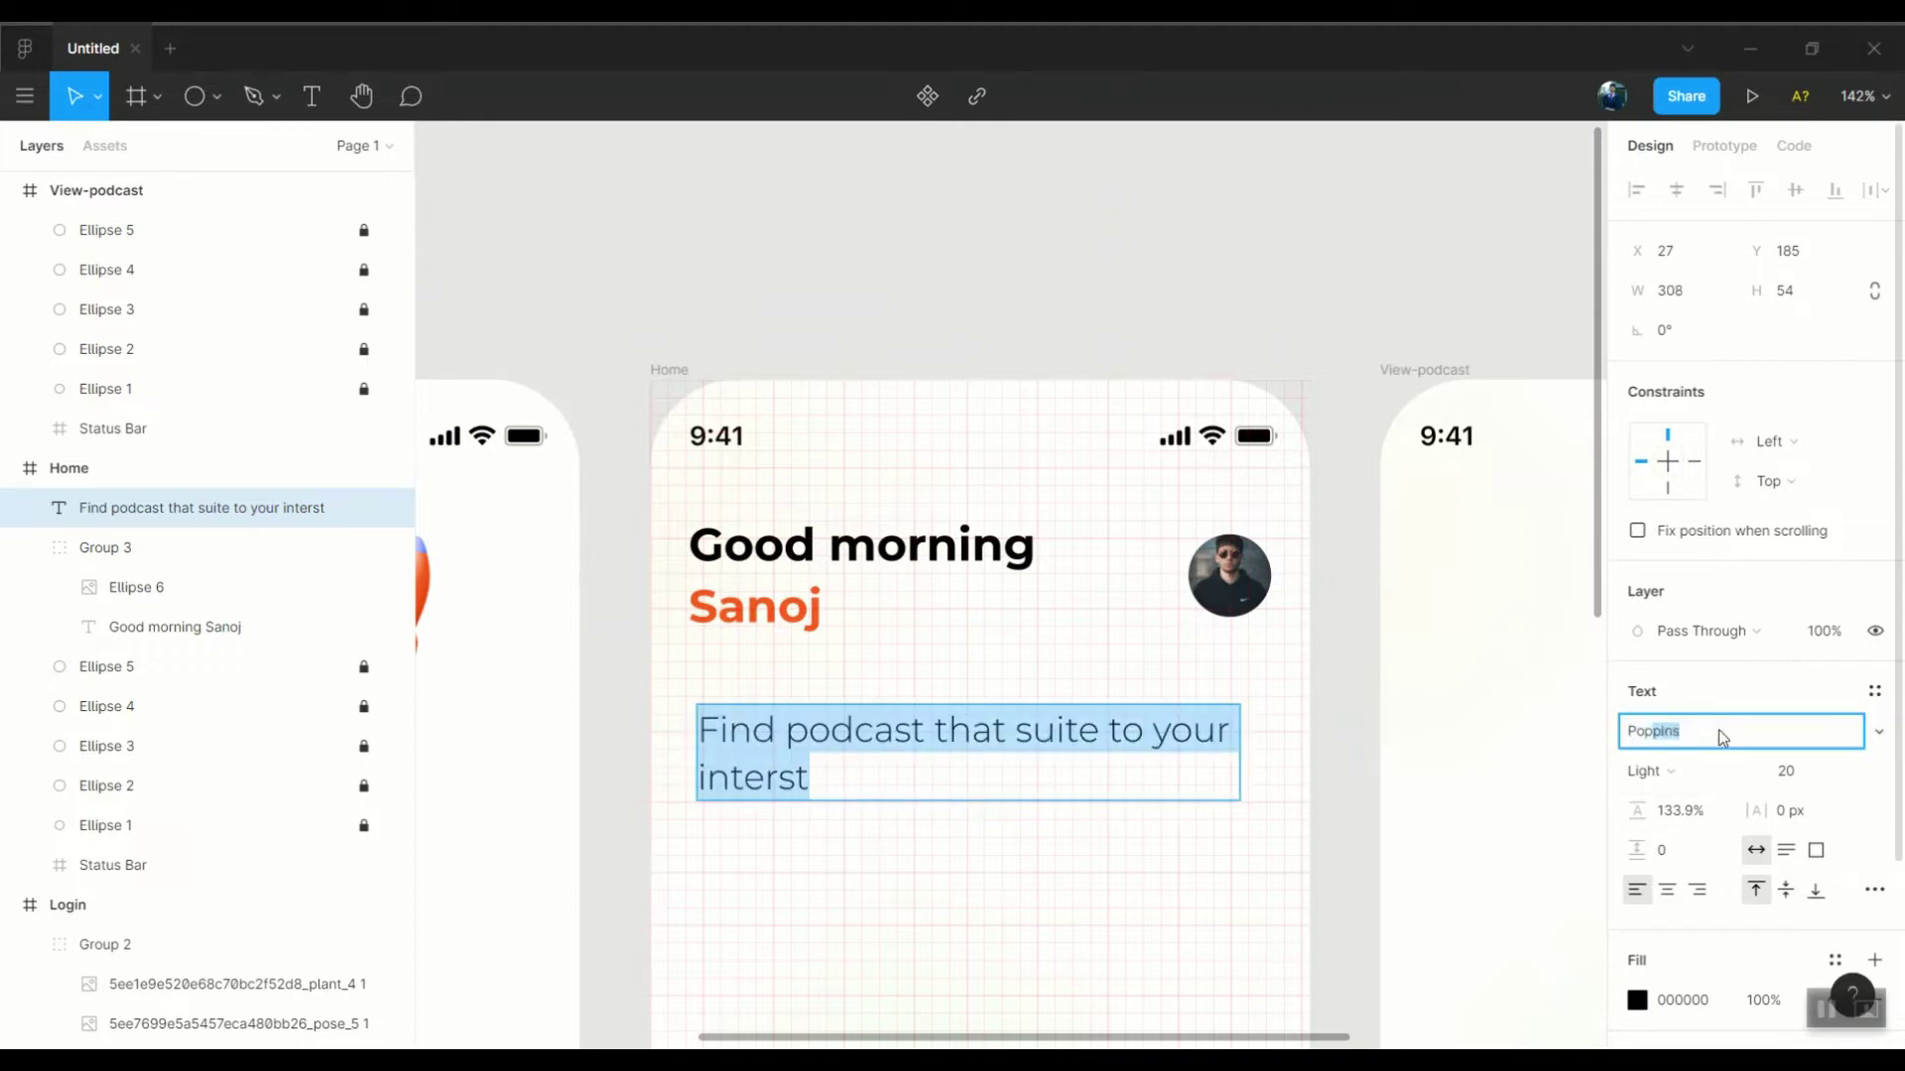
key(Return)
click(1651, 771)
click(1685, 604)
Reduce the subtitle font size to 16
click(1783, 772)
text(18)
key(Return)
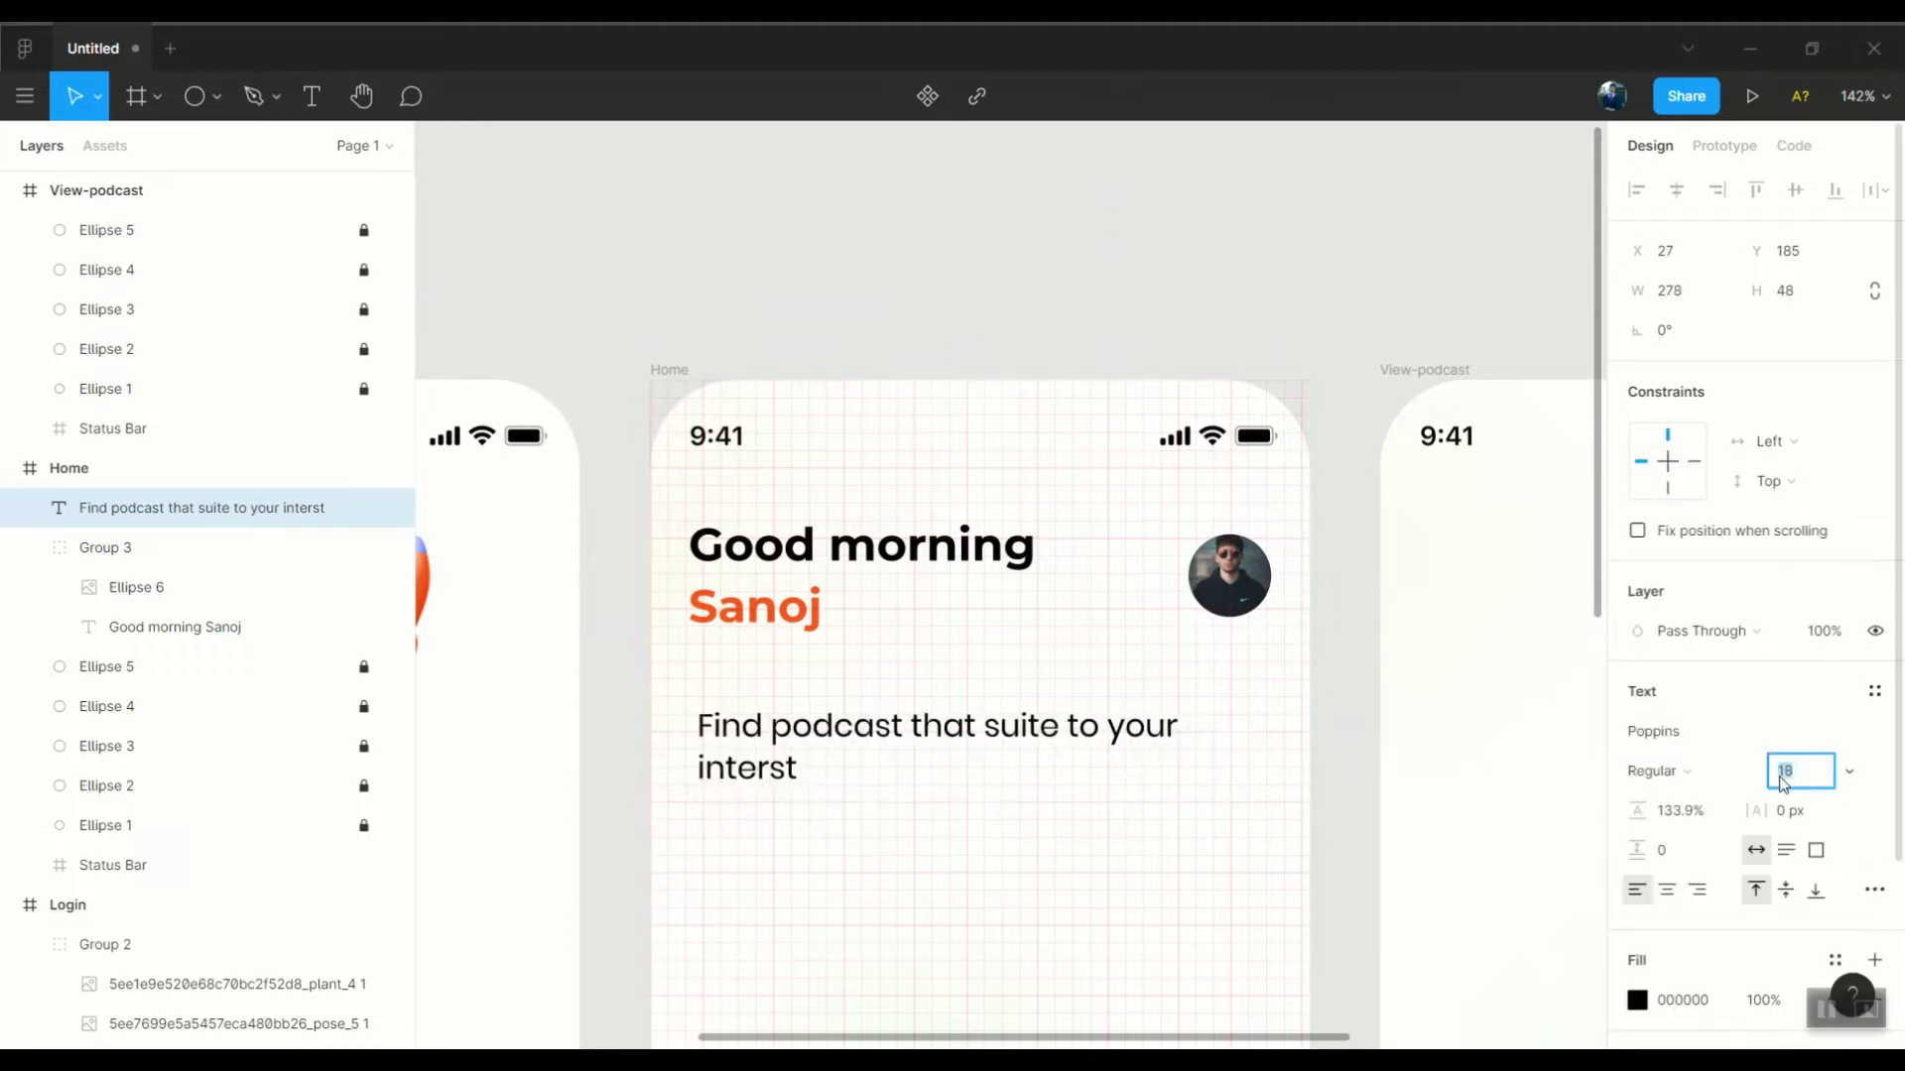
key(ctrl+a)
click(1783, 772)
text(16)
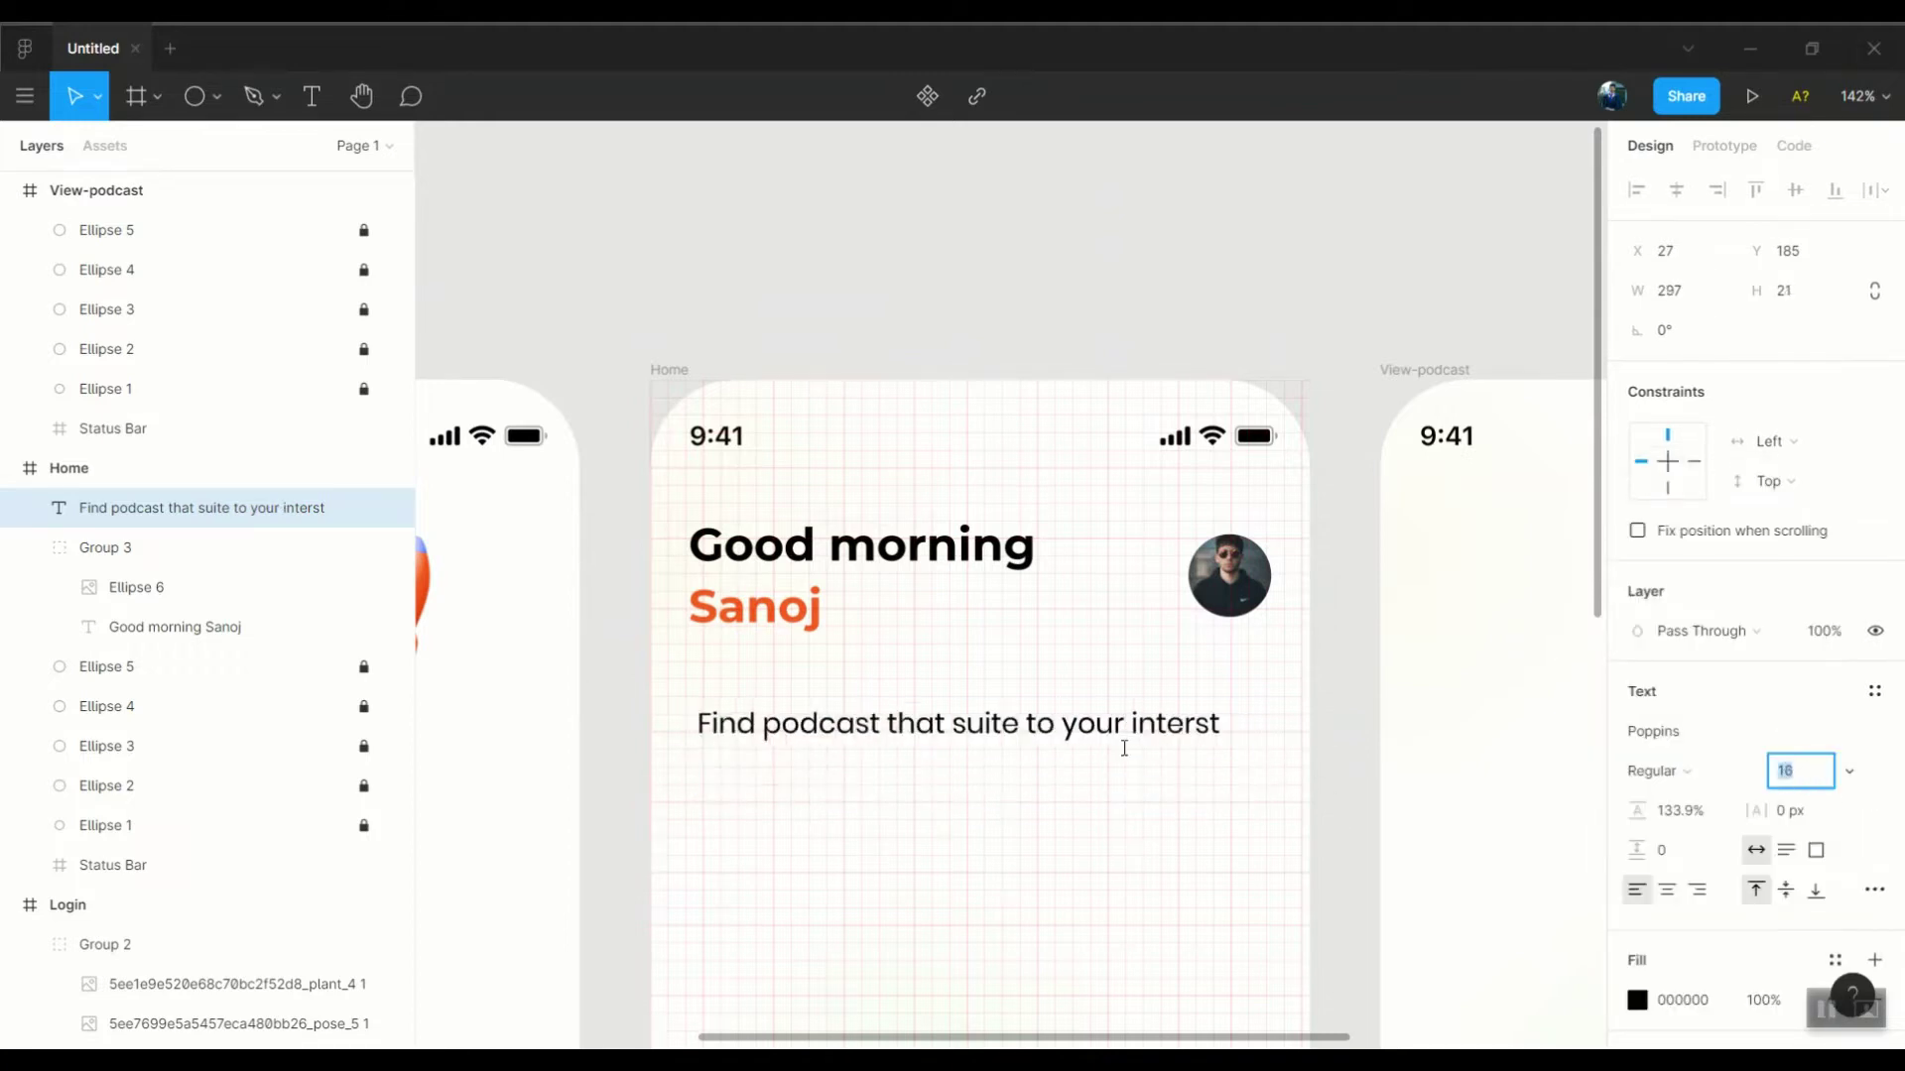
key(Return)
Fill the subtitle grey 737373 and align it with the greeting's left edge
click(1637, 1000)
text(737373)
key(Return)
scroll(872, 795, up, 3)
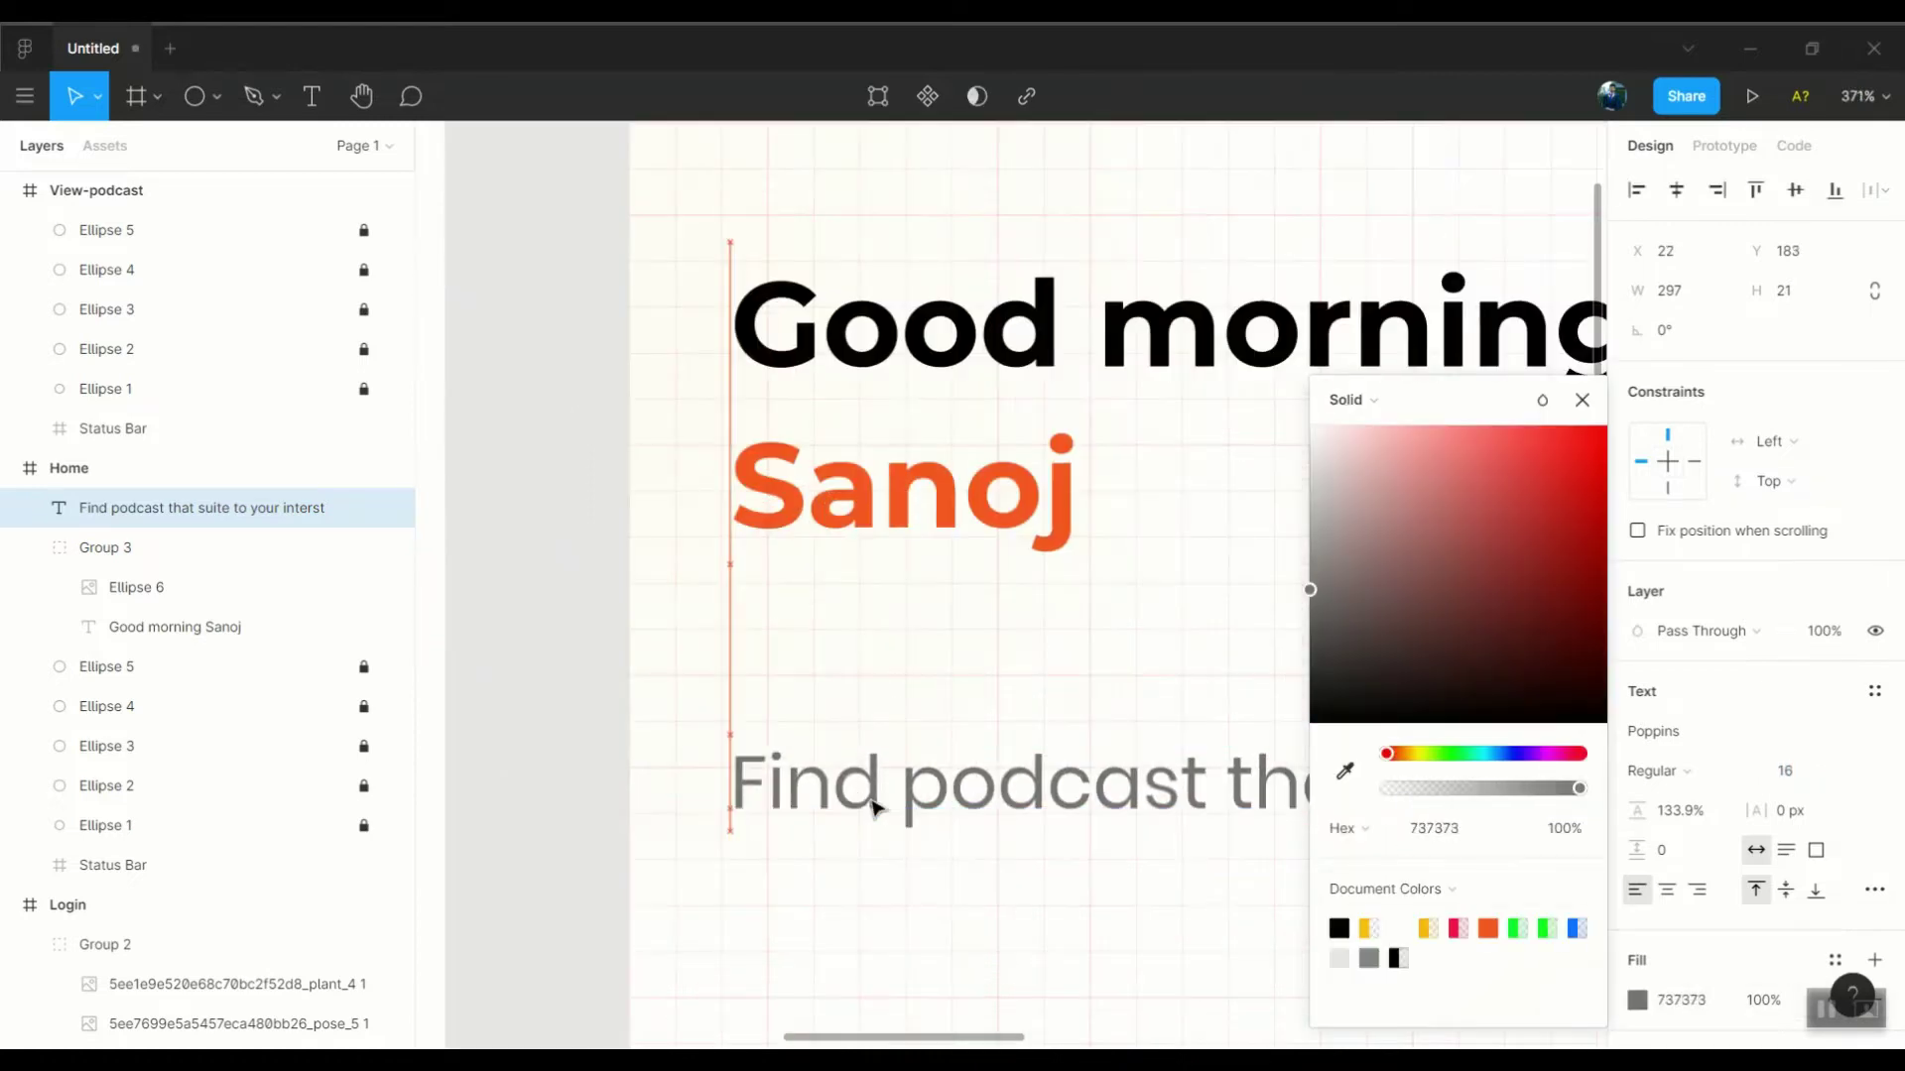
scroll(859, 787, down, 3)
drag(868, 794, 859, 789)
Change the subtitle fill to 5B5B5B and nudge it under the greeting
click(1637, 1000)
text(5B5B5B)
click(1067, 854)
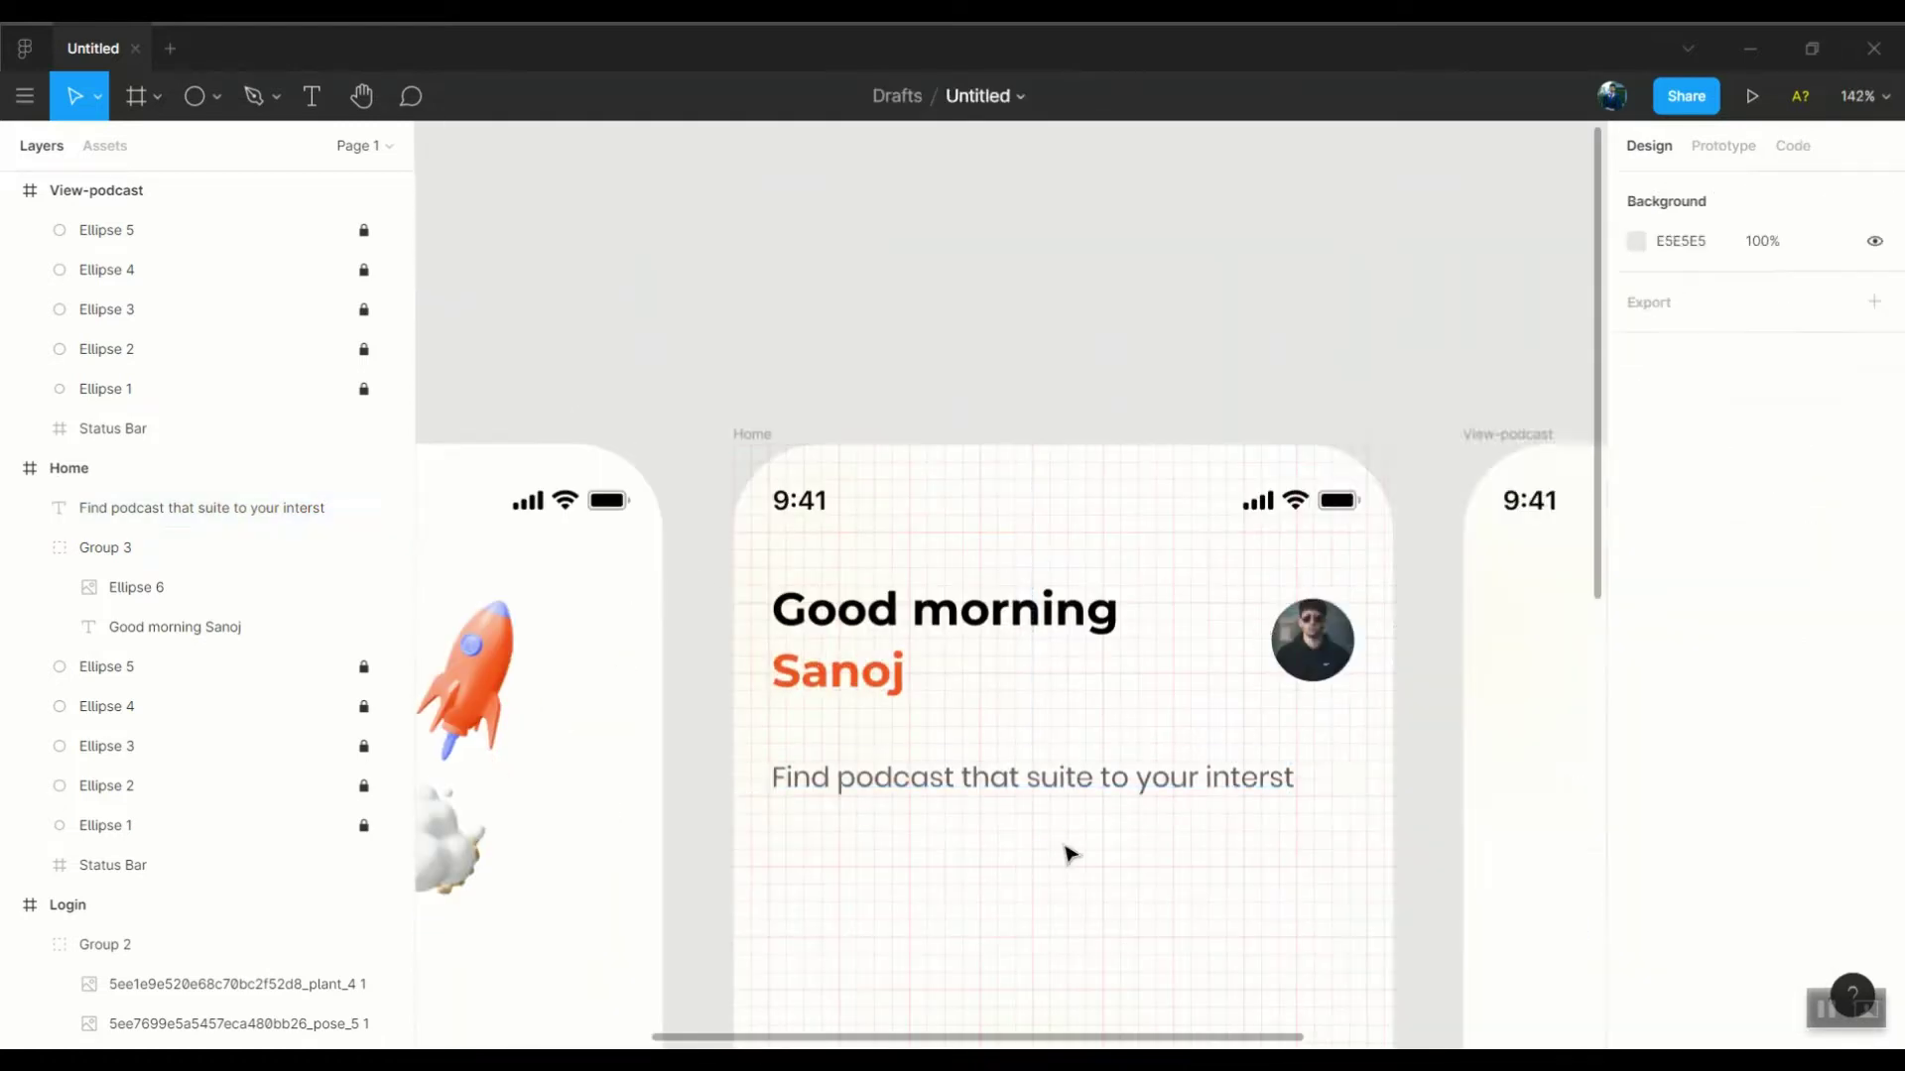
scroll(757, 671, up, 5)
drag(833, 878, 833, 868)
scroll(833, 868, down, 5)
key(Escape)
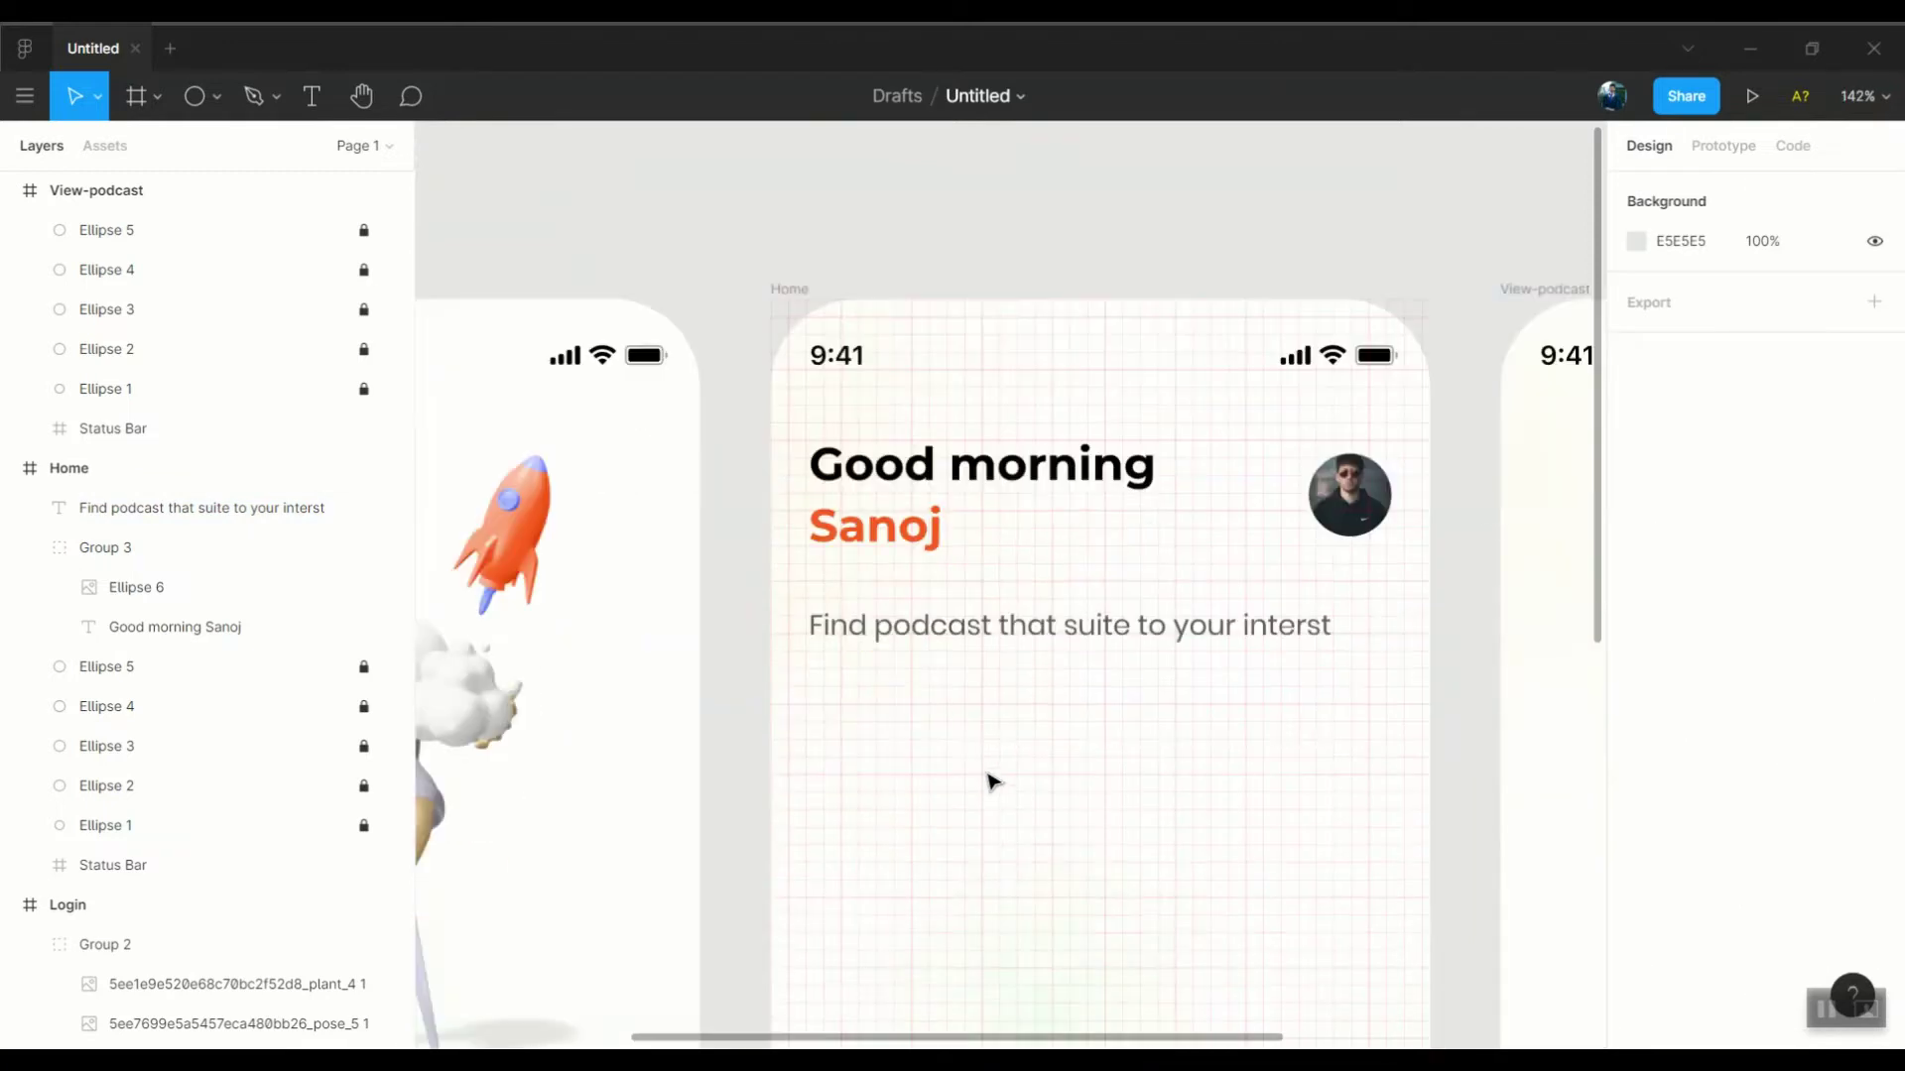
Draw a rectangular bar below the subtitle, stretched to the left margin
key(r)
drag(814, 668, 1393, 744)
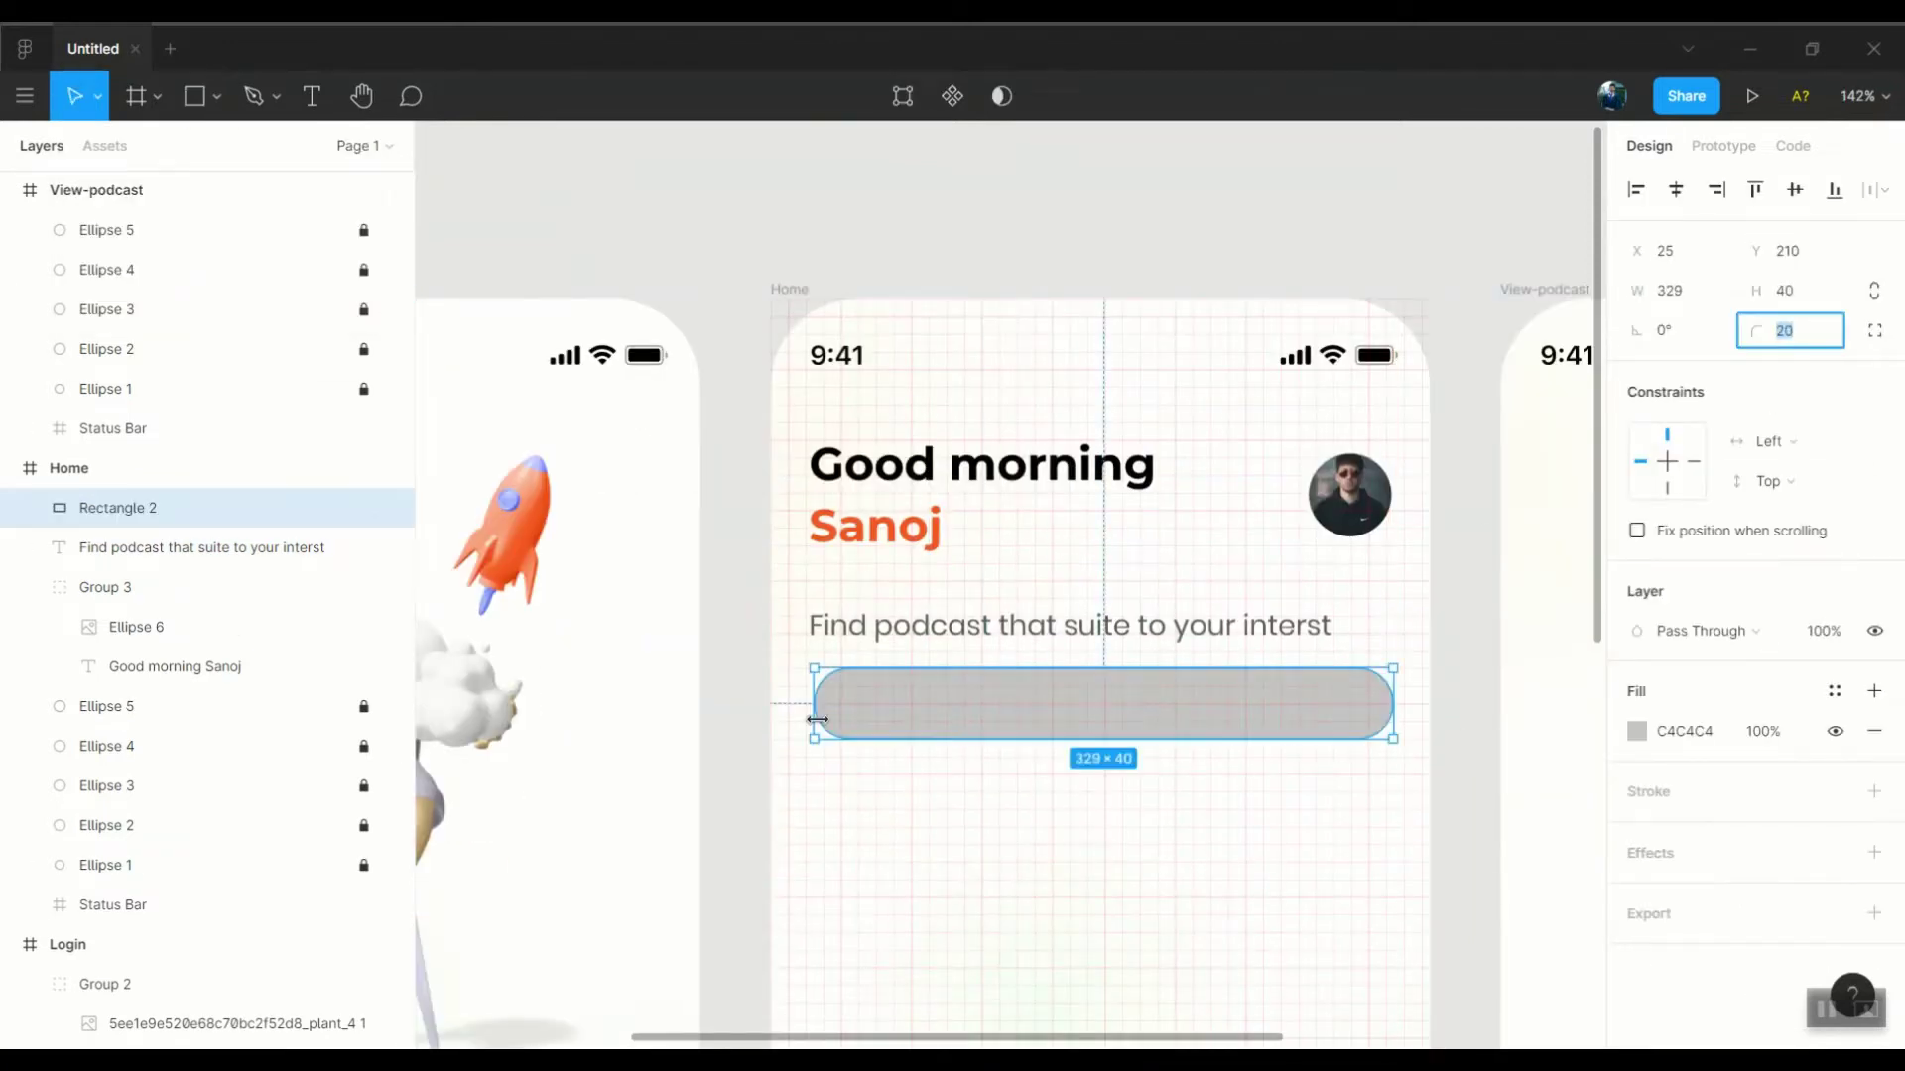
scroll(818, 720, up, 5)
mouse_move(817, 719)
mouse_down()
mouse_move(800, 678)
mouse_move(780, 878)
mouse_up()
scroll(800, 684, down, 5)
scroll(808, 672, up, 5)
scroll(789, 876, up, 3)
scroll(781, 878, down, 5)
scroll(1359, 843, up, 4)
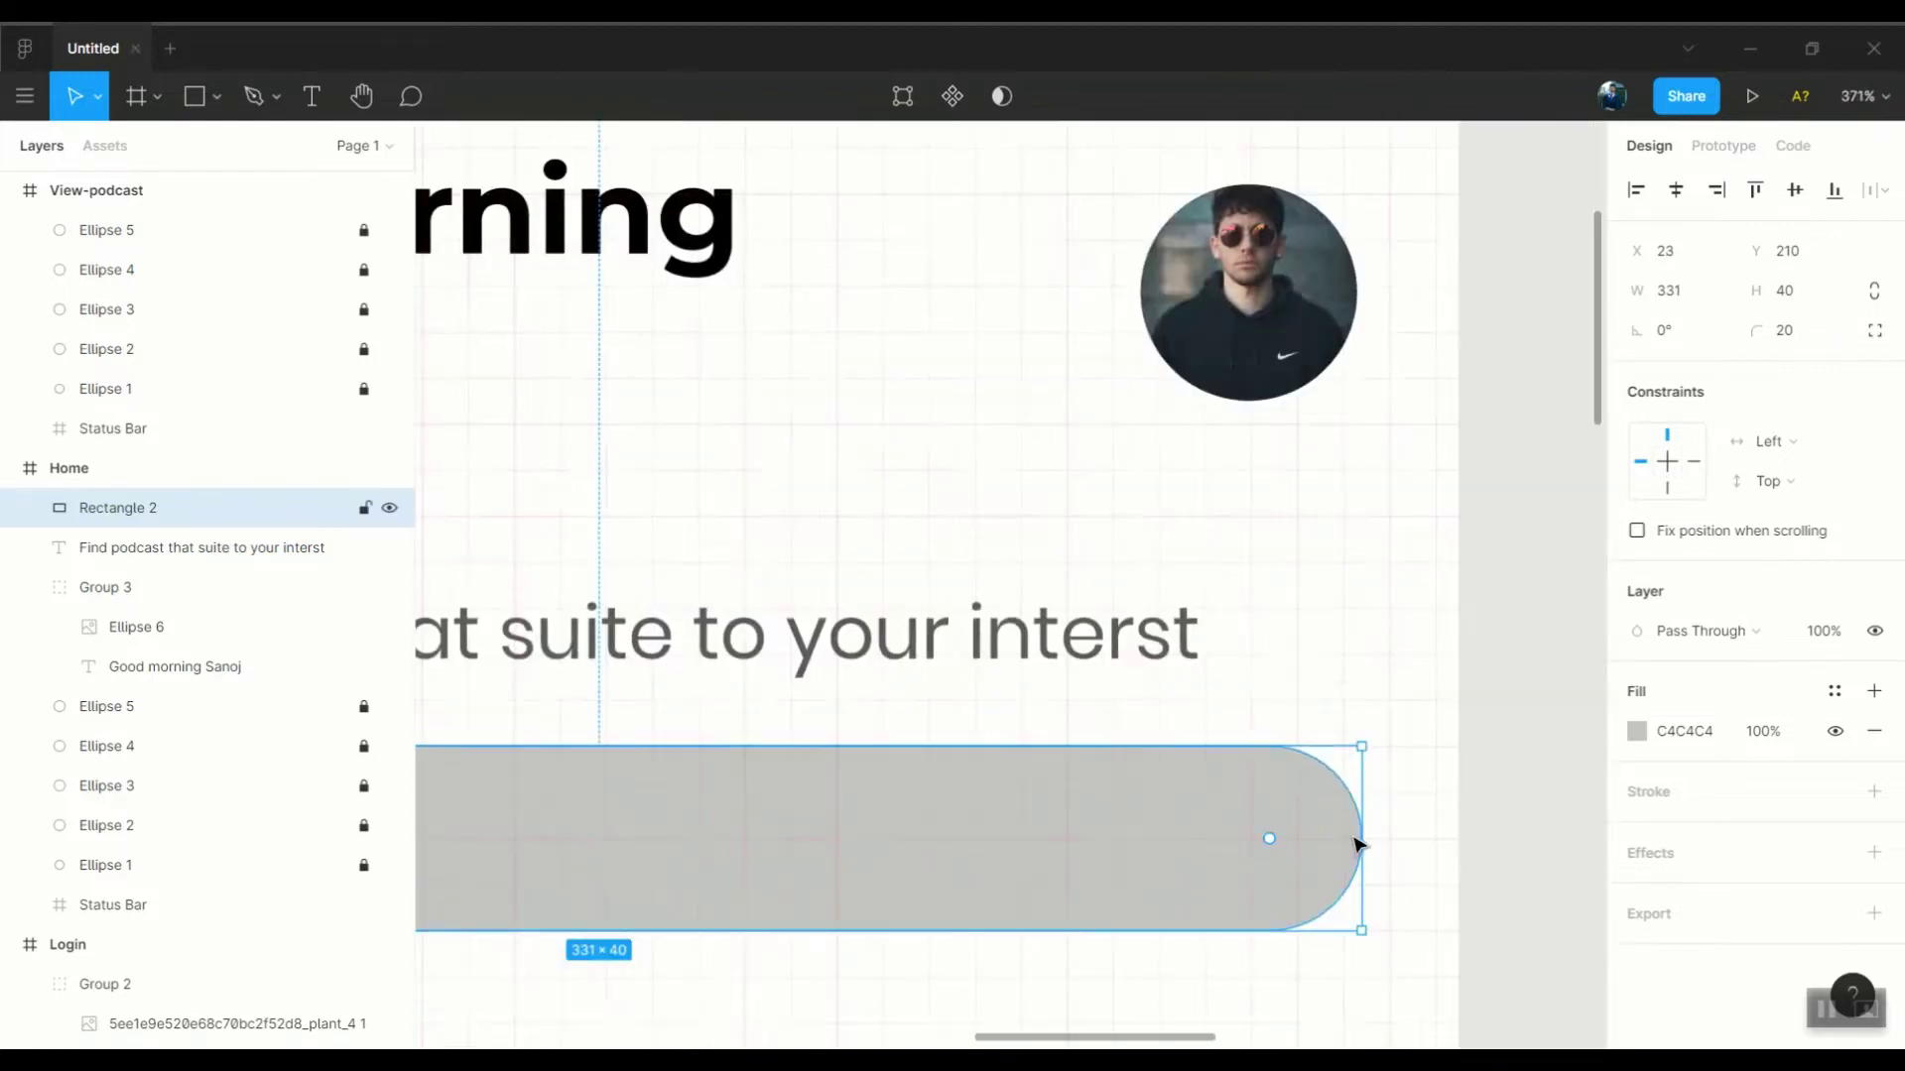
scroll(1345, 807, down, 3)
Fill the bar with light grey F1F1F1
click(1637, 731)
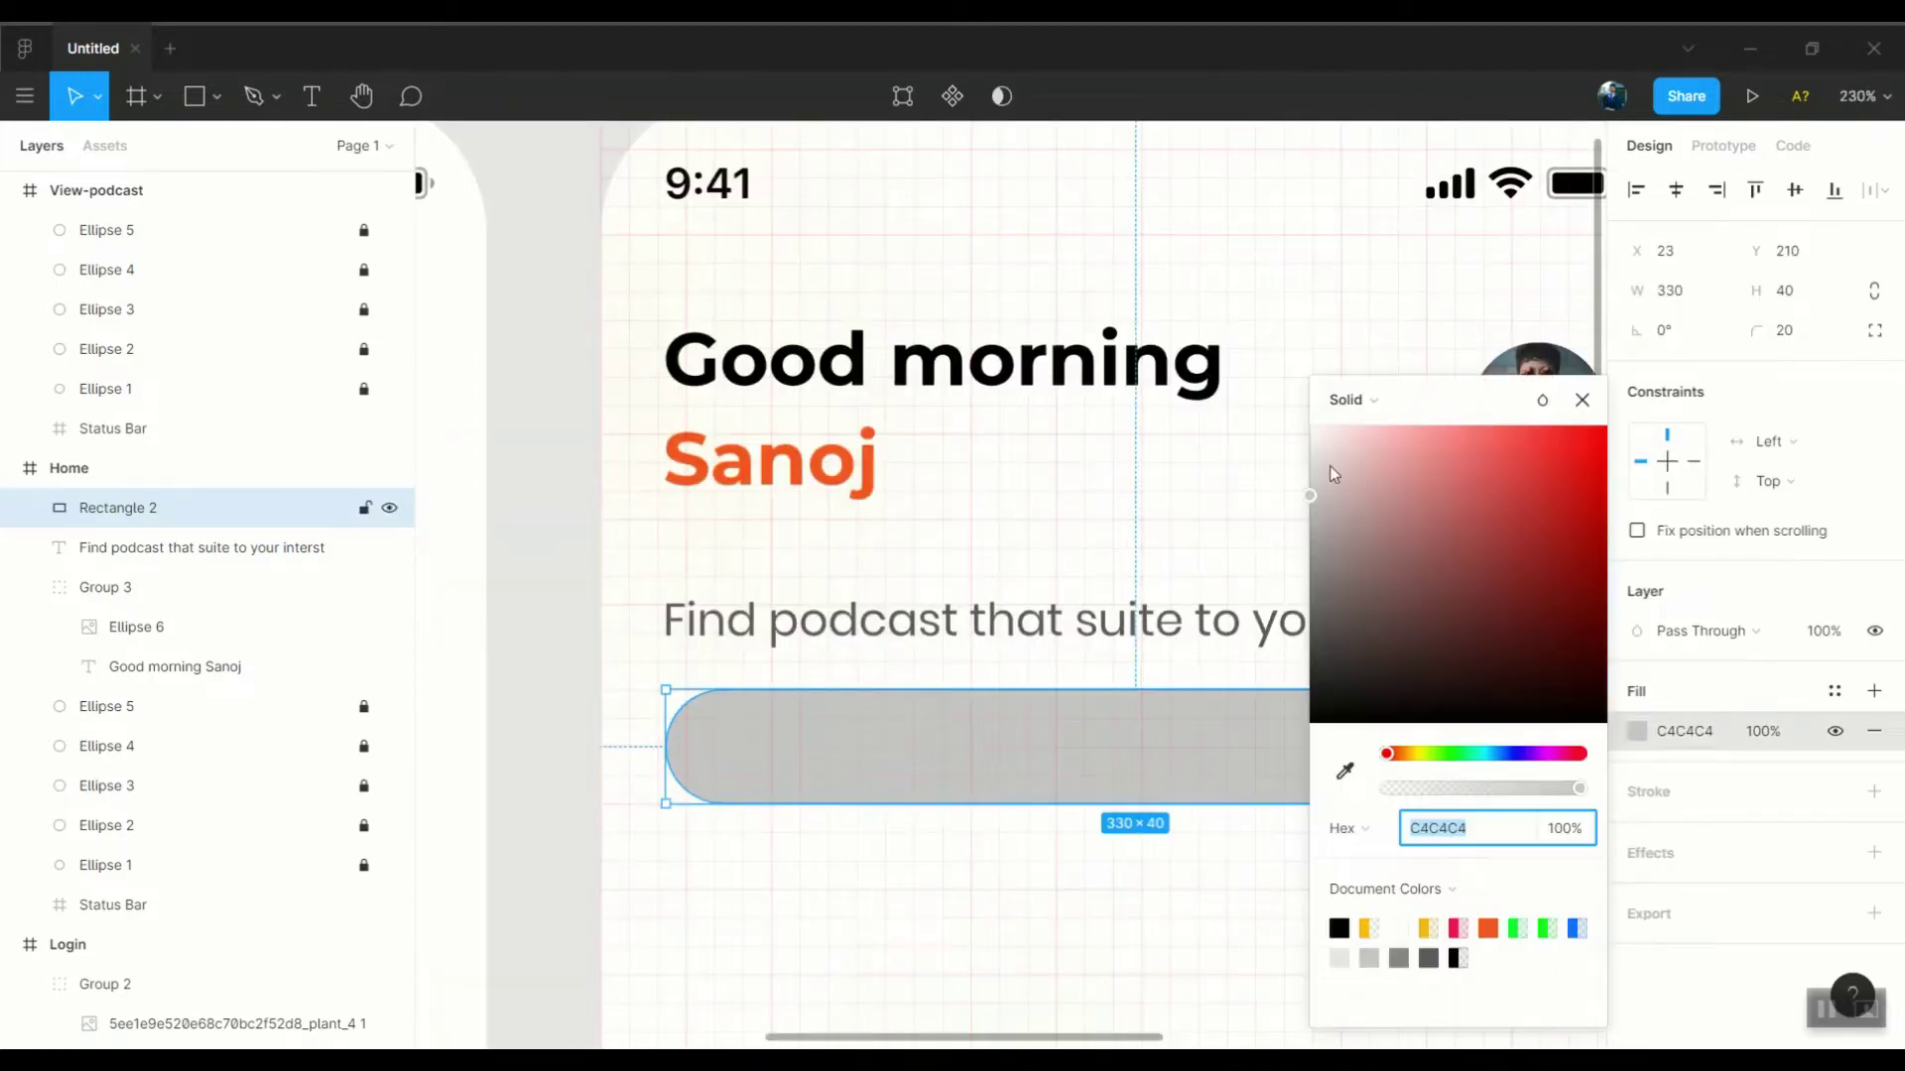
text(F1F1F1)
key(Return)
key(Escape)
key(Escape)
scroll(1275, 455, up, 3)
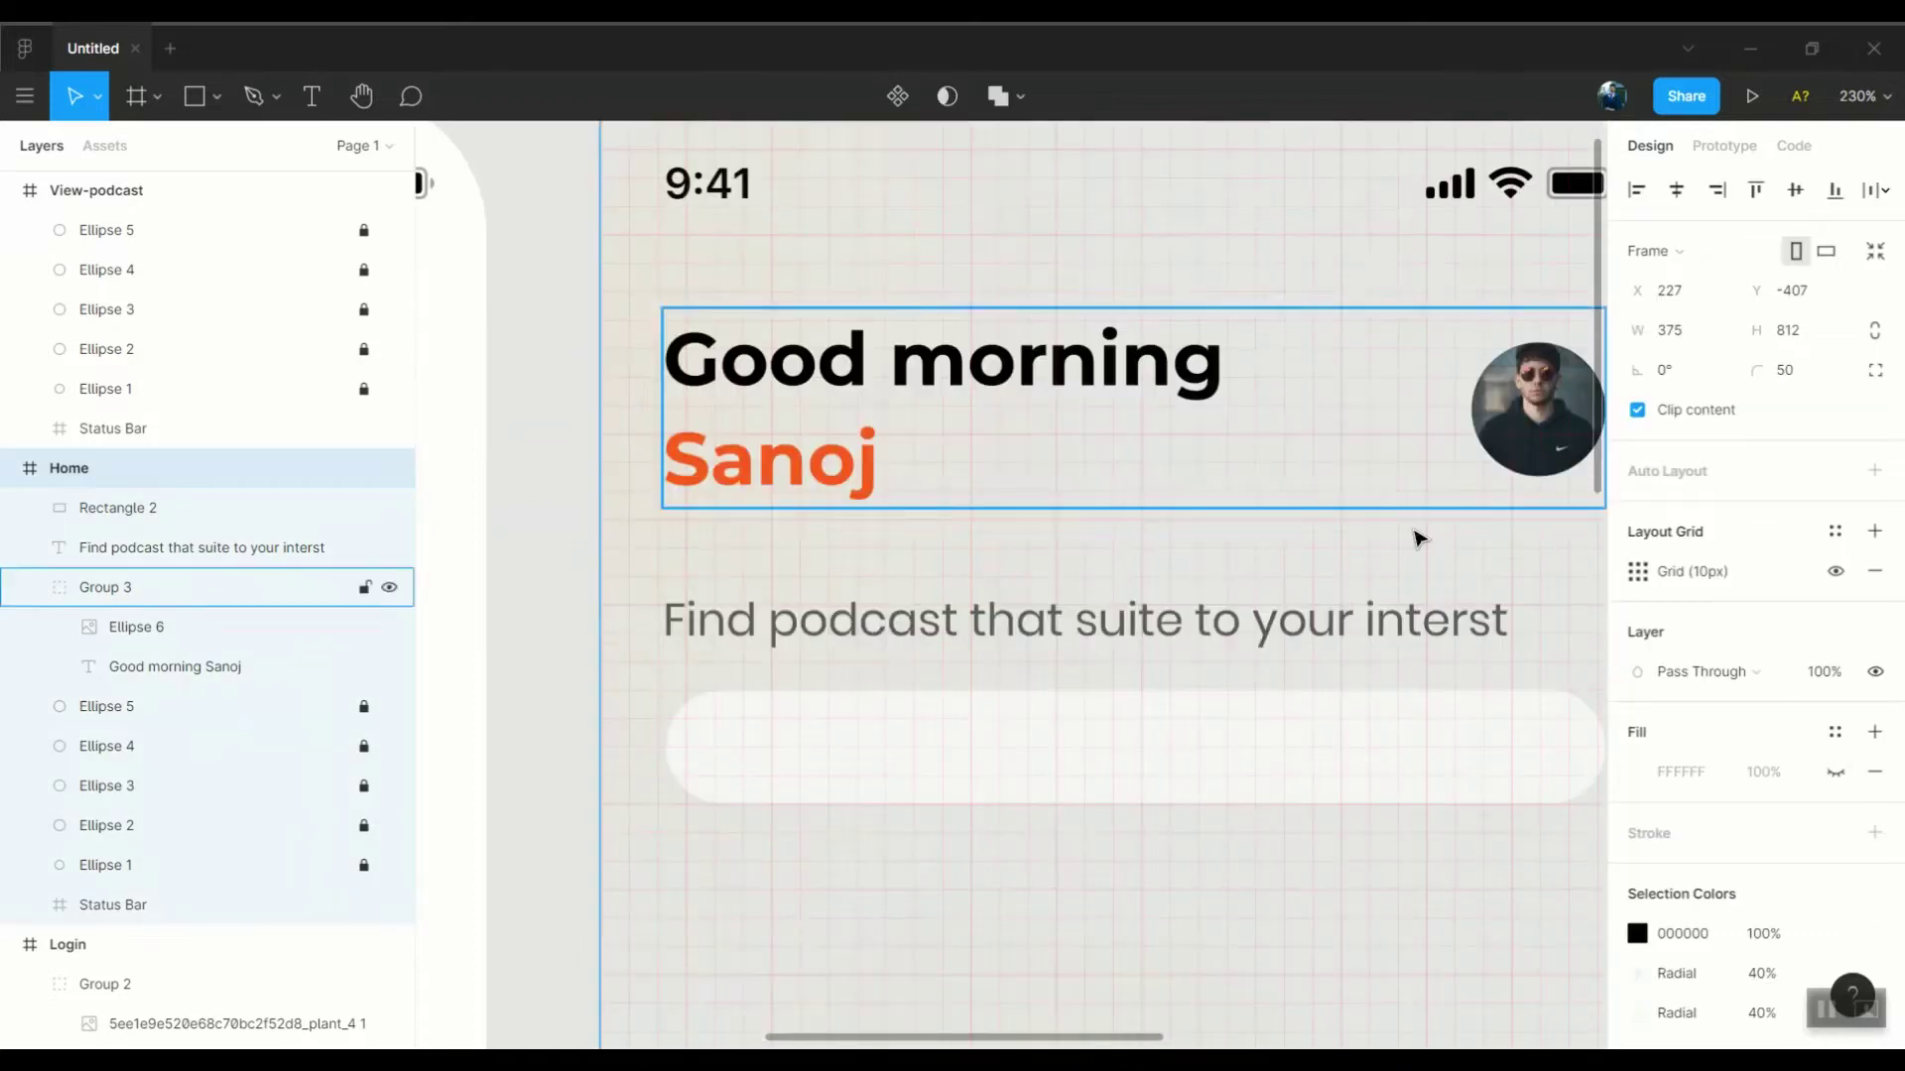
scroll(1027, 552, down, 5)
Hide the Home frame's layout grid and widen the bar slightly right
click(913, 436)
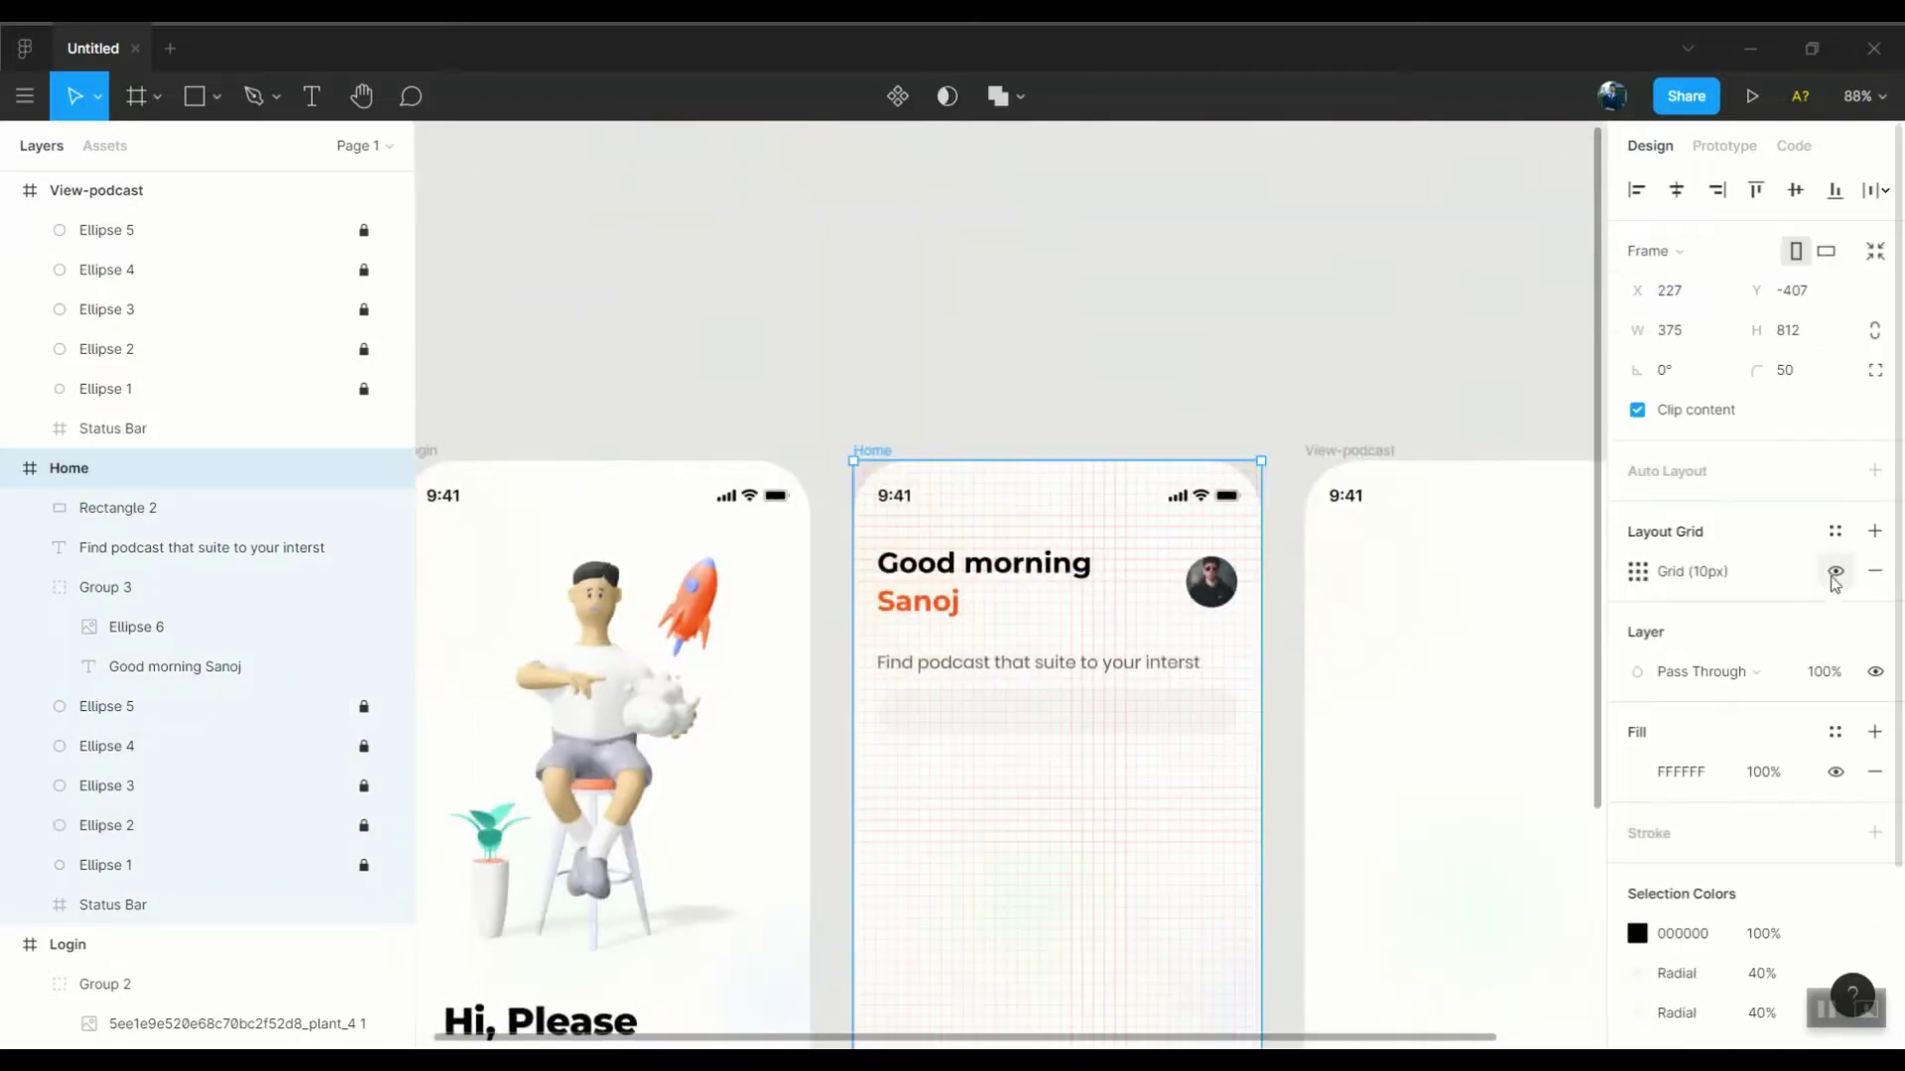
scroll(1084, 731, up, 3)
click(1084, 732)
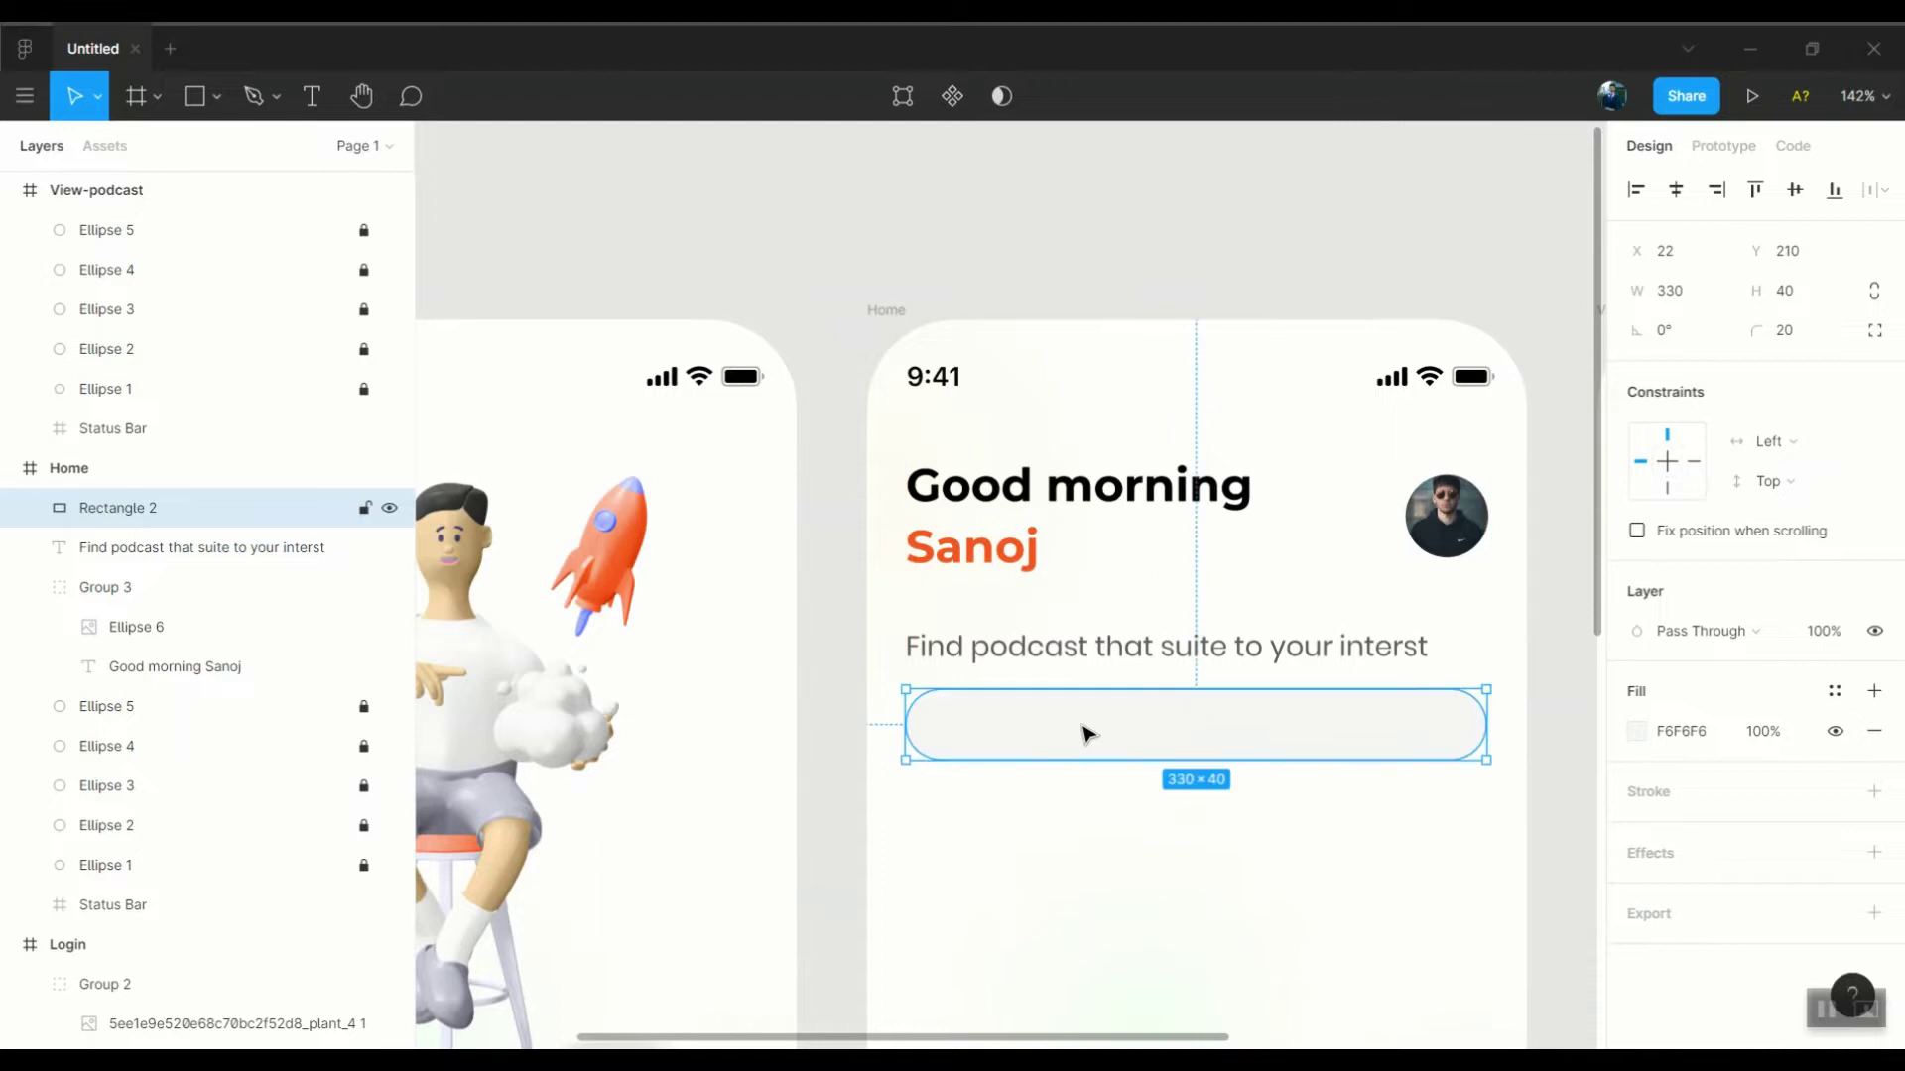
scroll(1088, 734, up, 3)
drag(1415, 757, 1430, 757)
Lighten the bar fill to F9F9F9 and place a text label inside it
click(1630, 734)
text(F9F9F9)
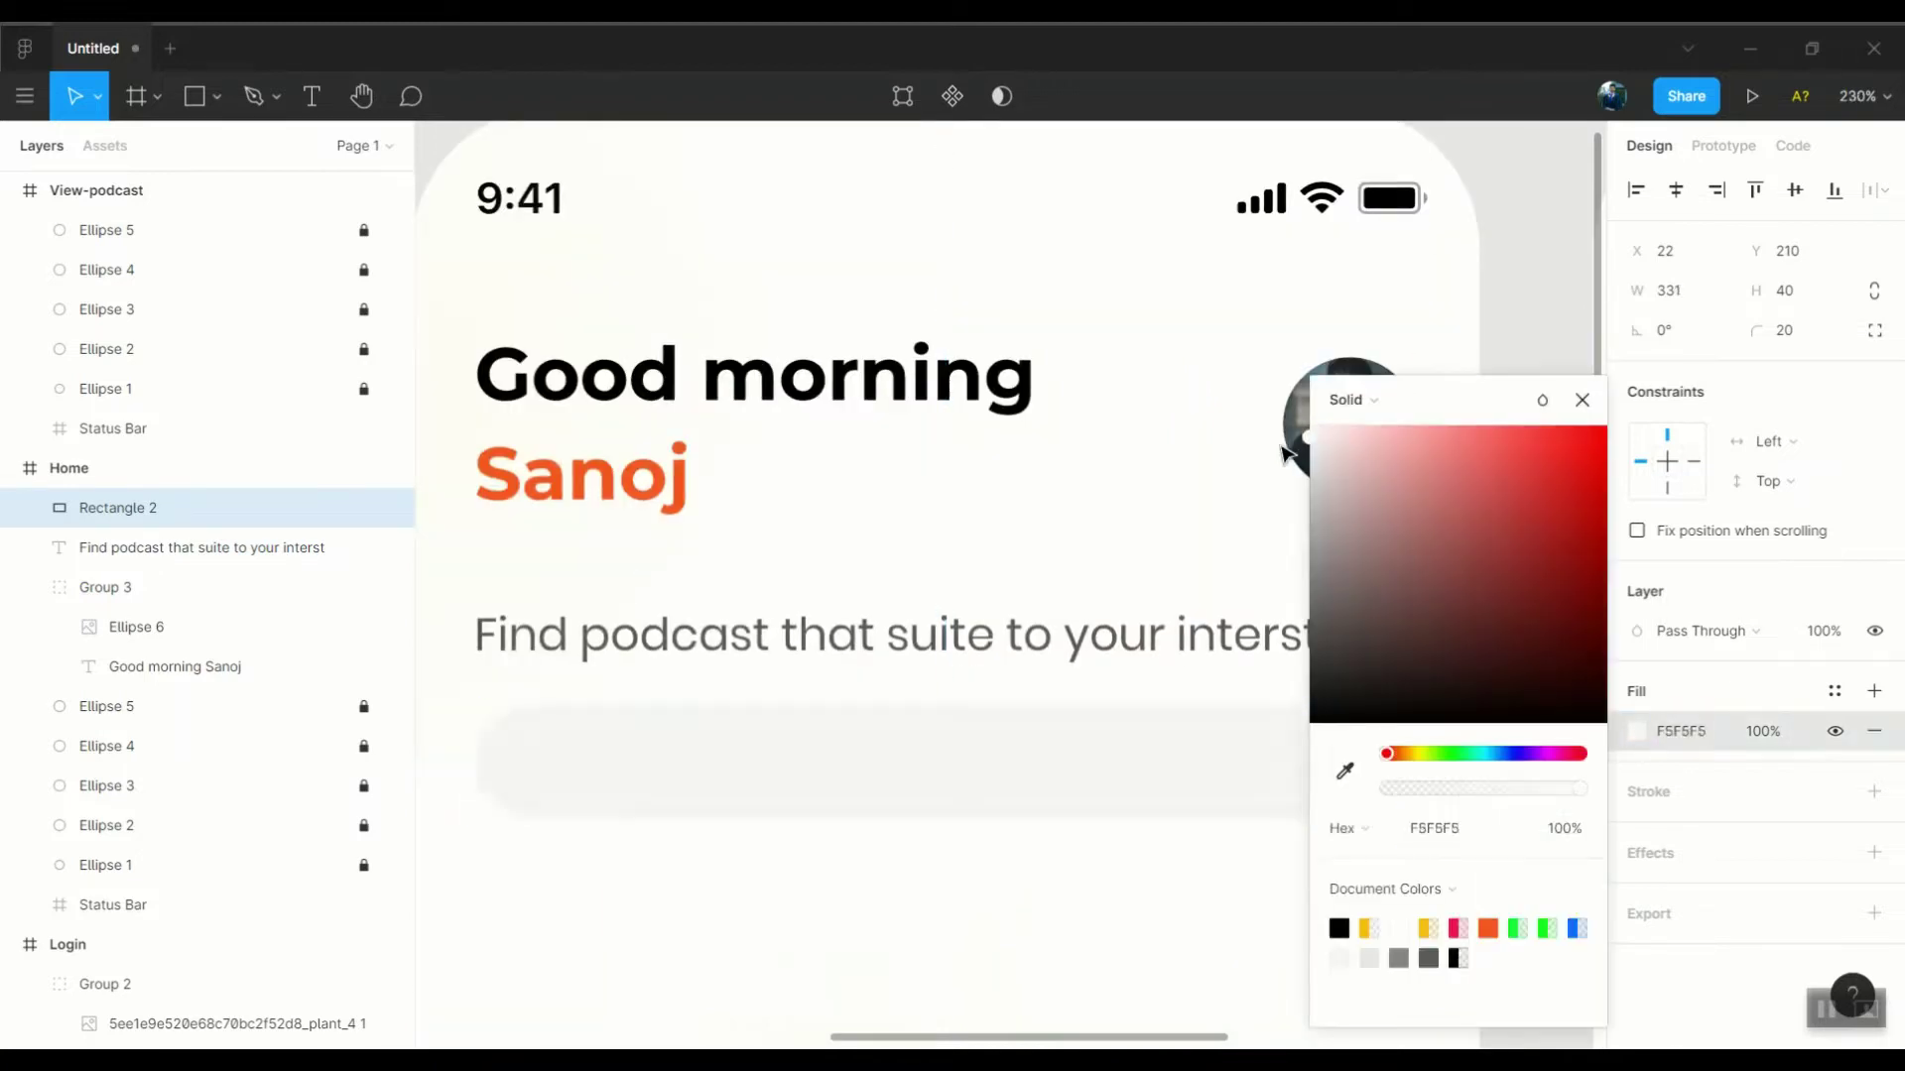
key(Escape)
scroll(1033, 548, down, 5)
scroll(1033, 549, up, 5)
click(323, 105)
click(697, 623)
Style the Type keywords placeholder as size 12, Light weight, fill D4D4D4
text(Type keywords)
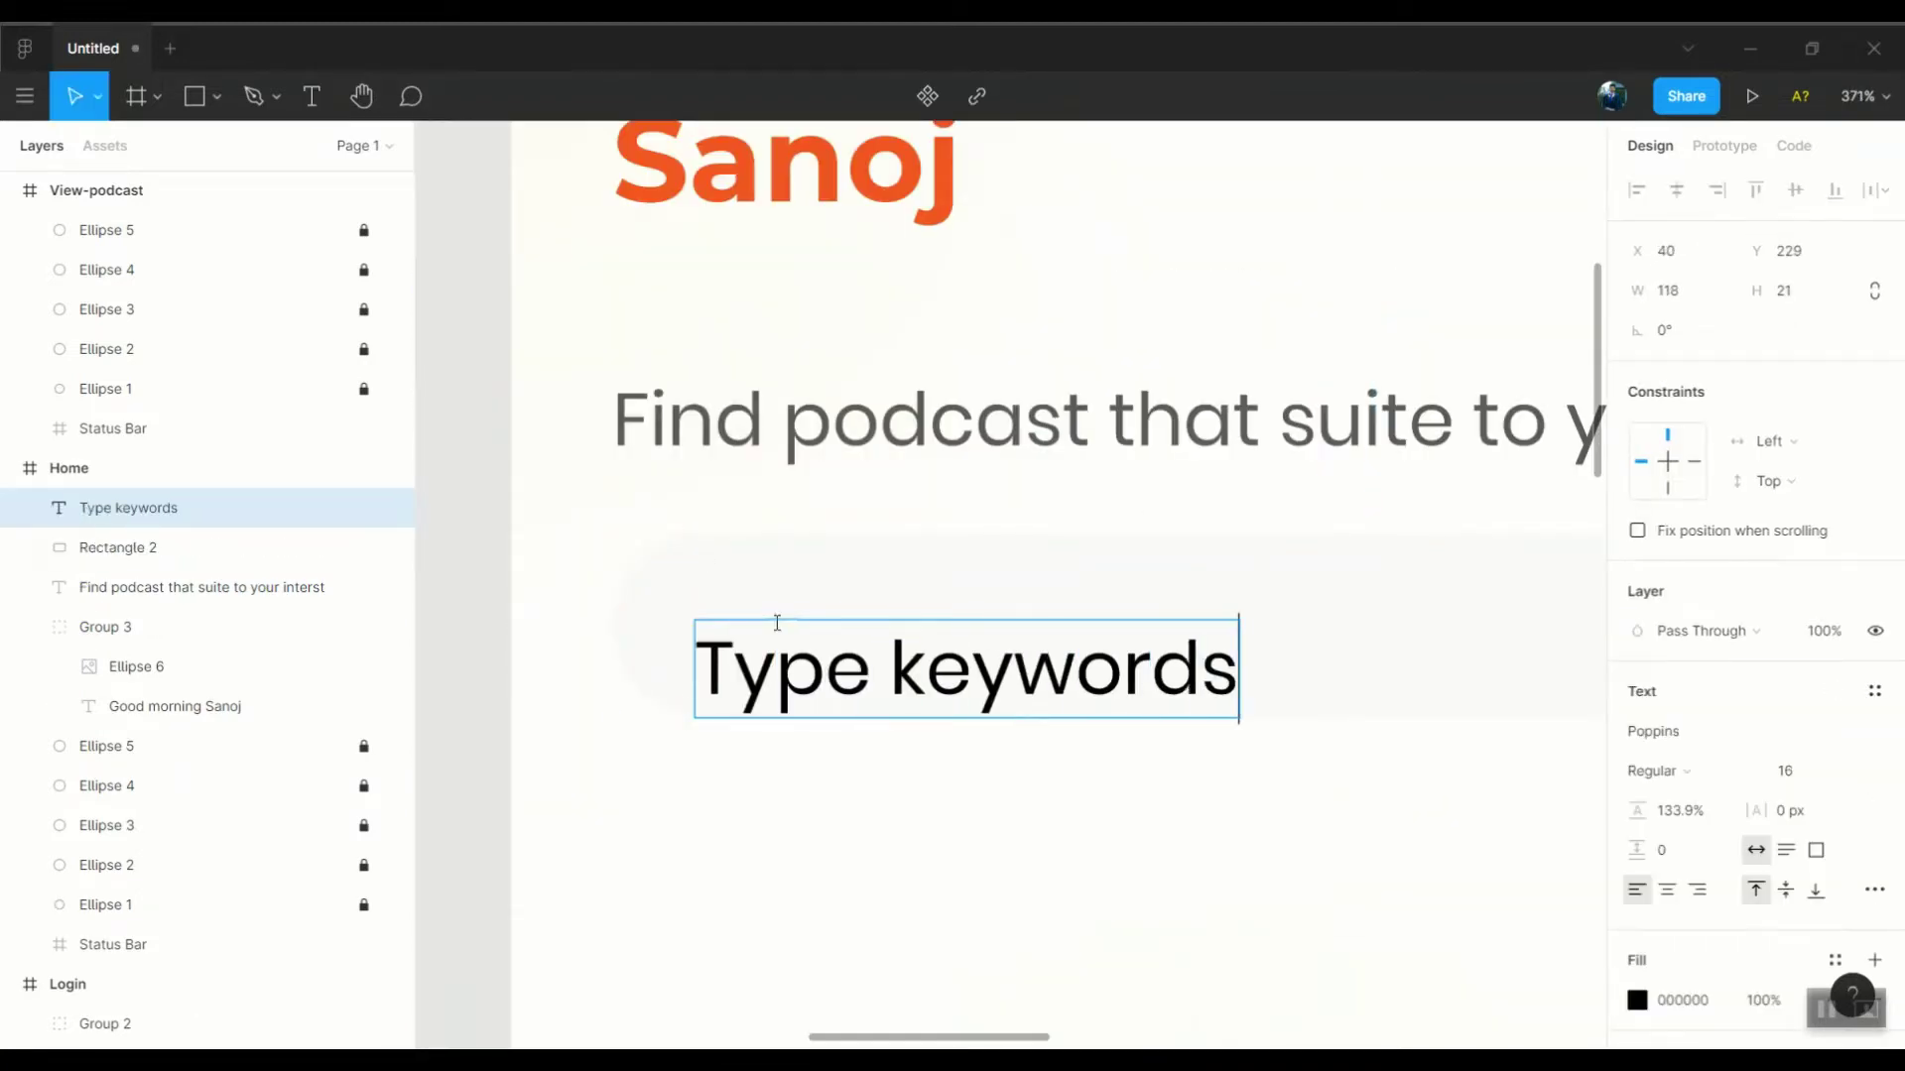
key(ctrl+a)
double_click(1785, 771)
text(12)
click(1636, 1000)
text(D4D4D4)
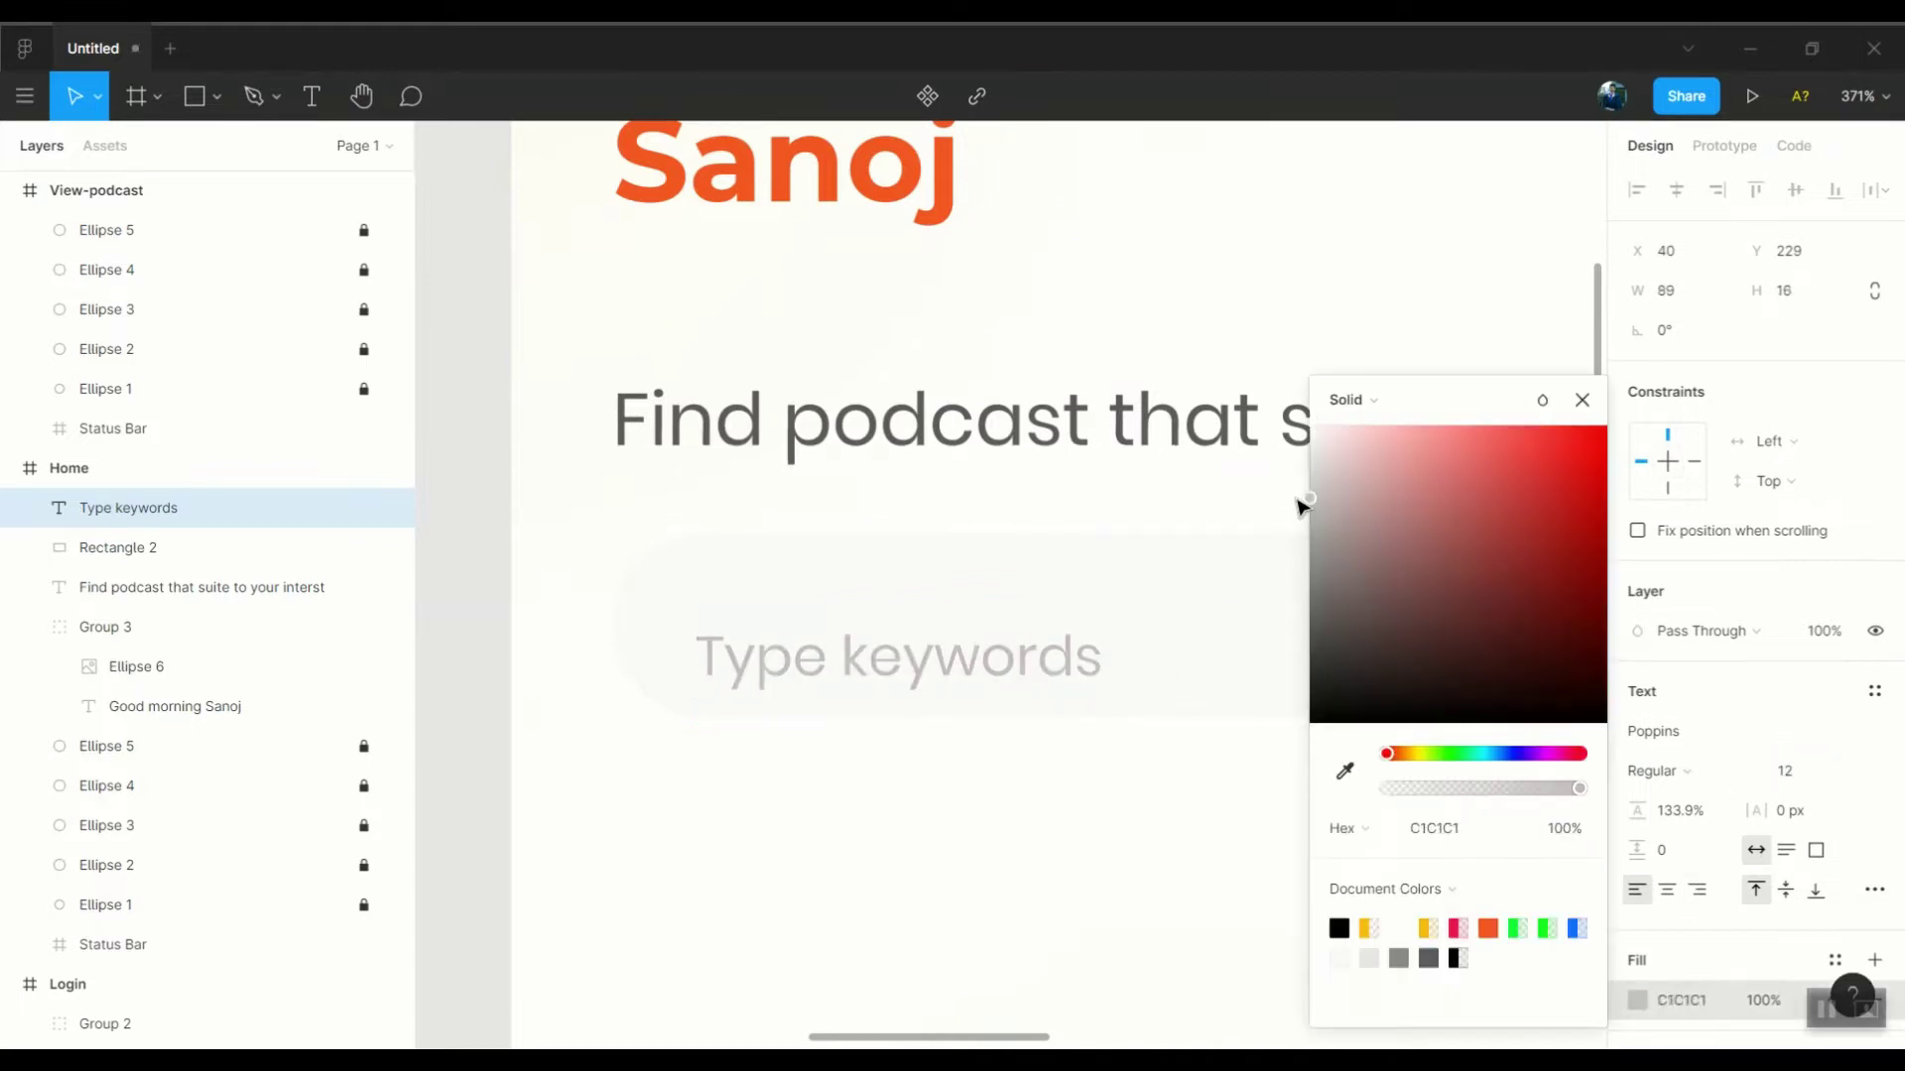
click(1655, 771)
click(1679, 545)
key(Escape)
scroll(928, 782, down, 5)
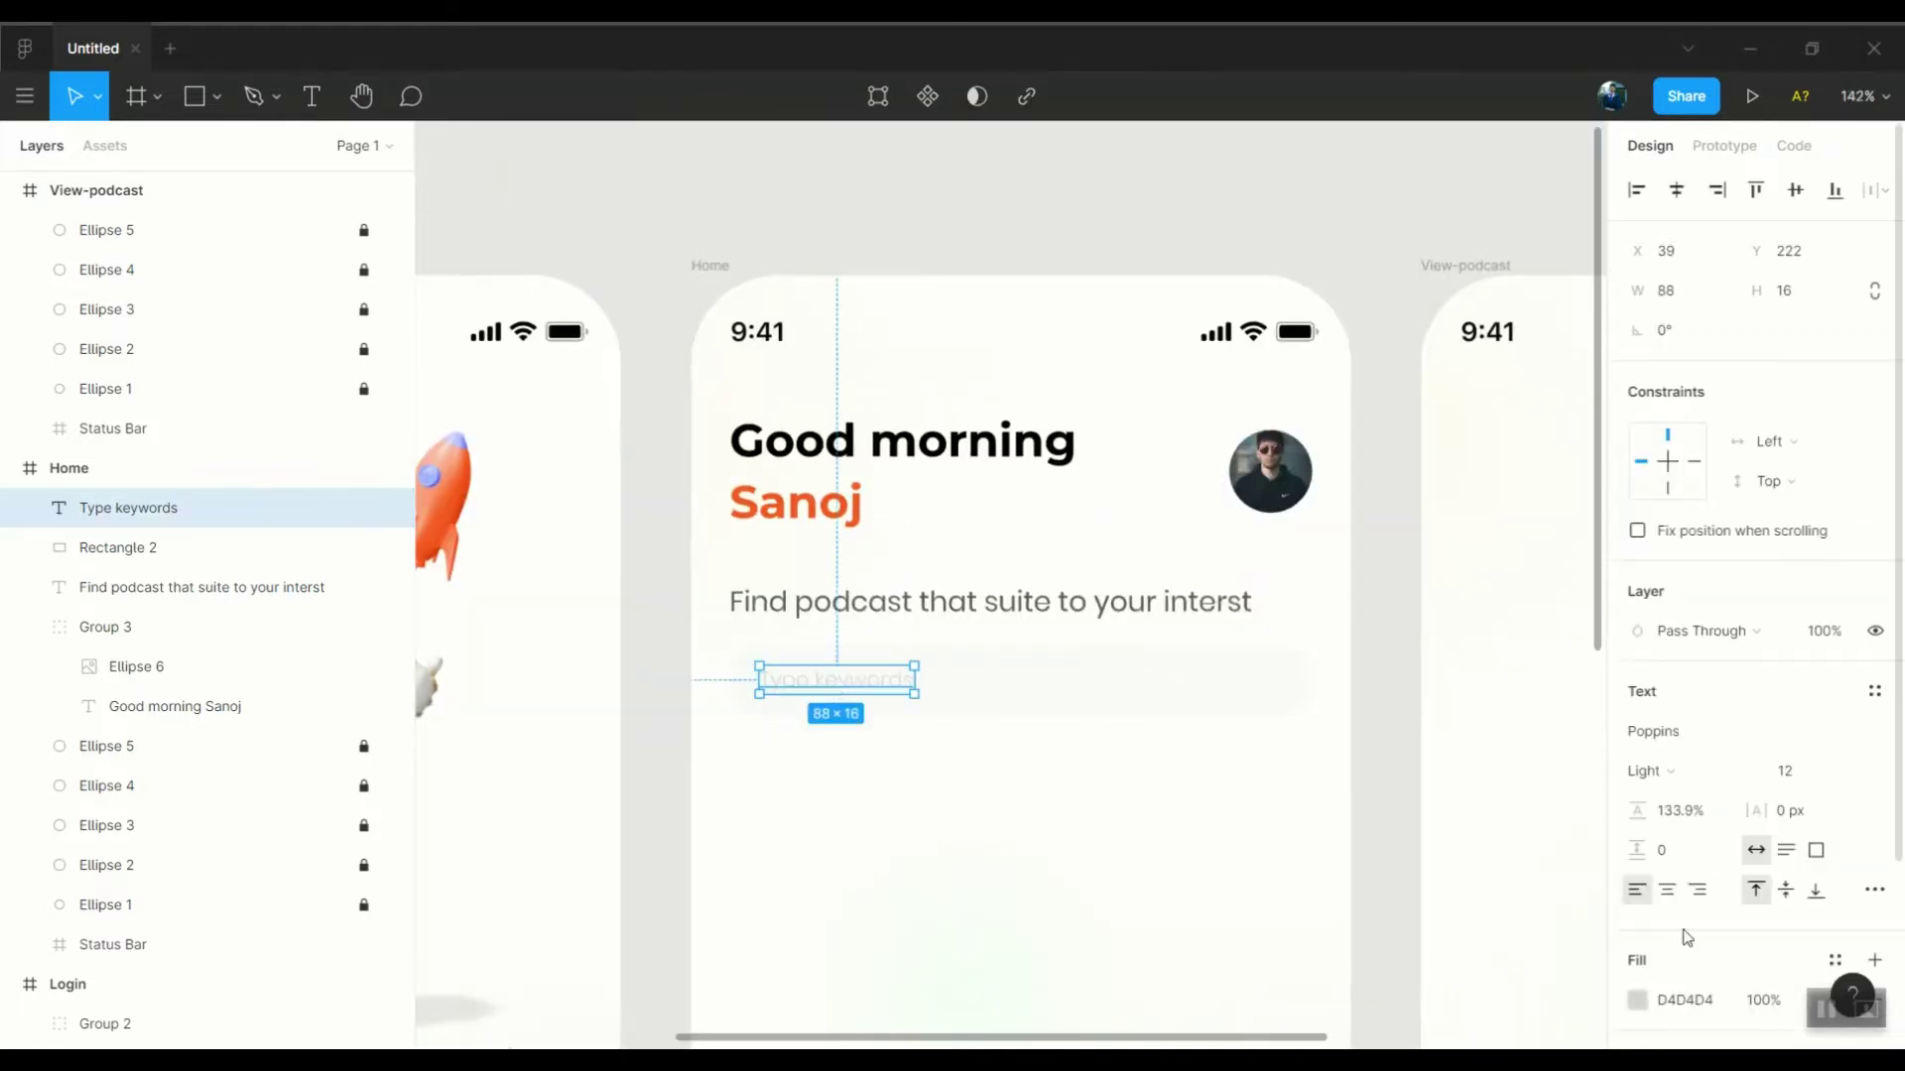
click(1637, 1000)
click(952, 893)
Group the search box layers, then paste a search icon and shrink it to 17×17 in grey
key(ctrl+g)
key(ctrl+v)
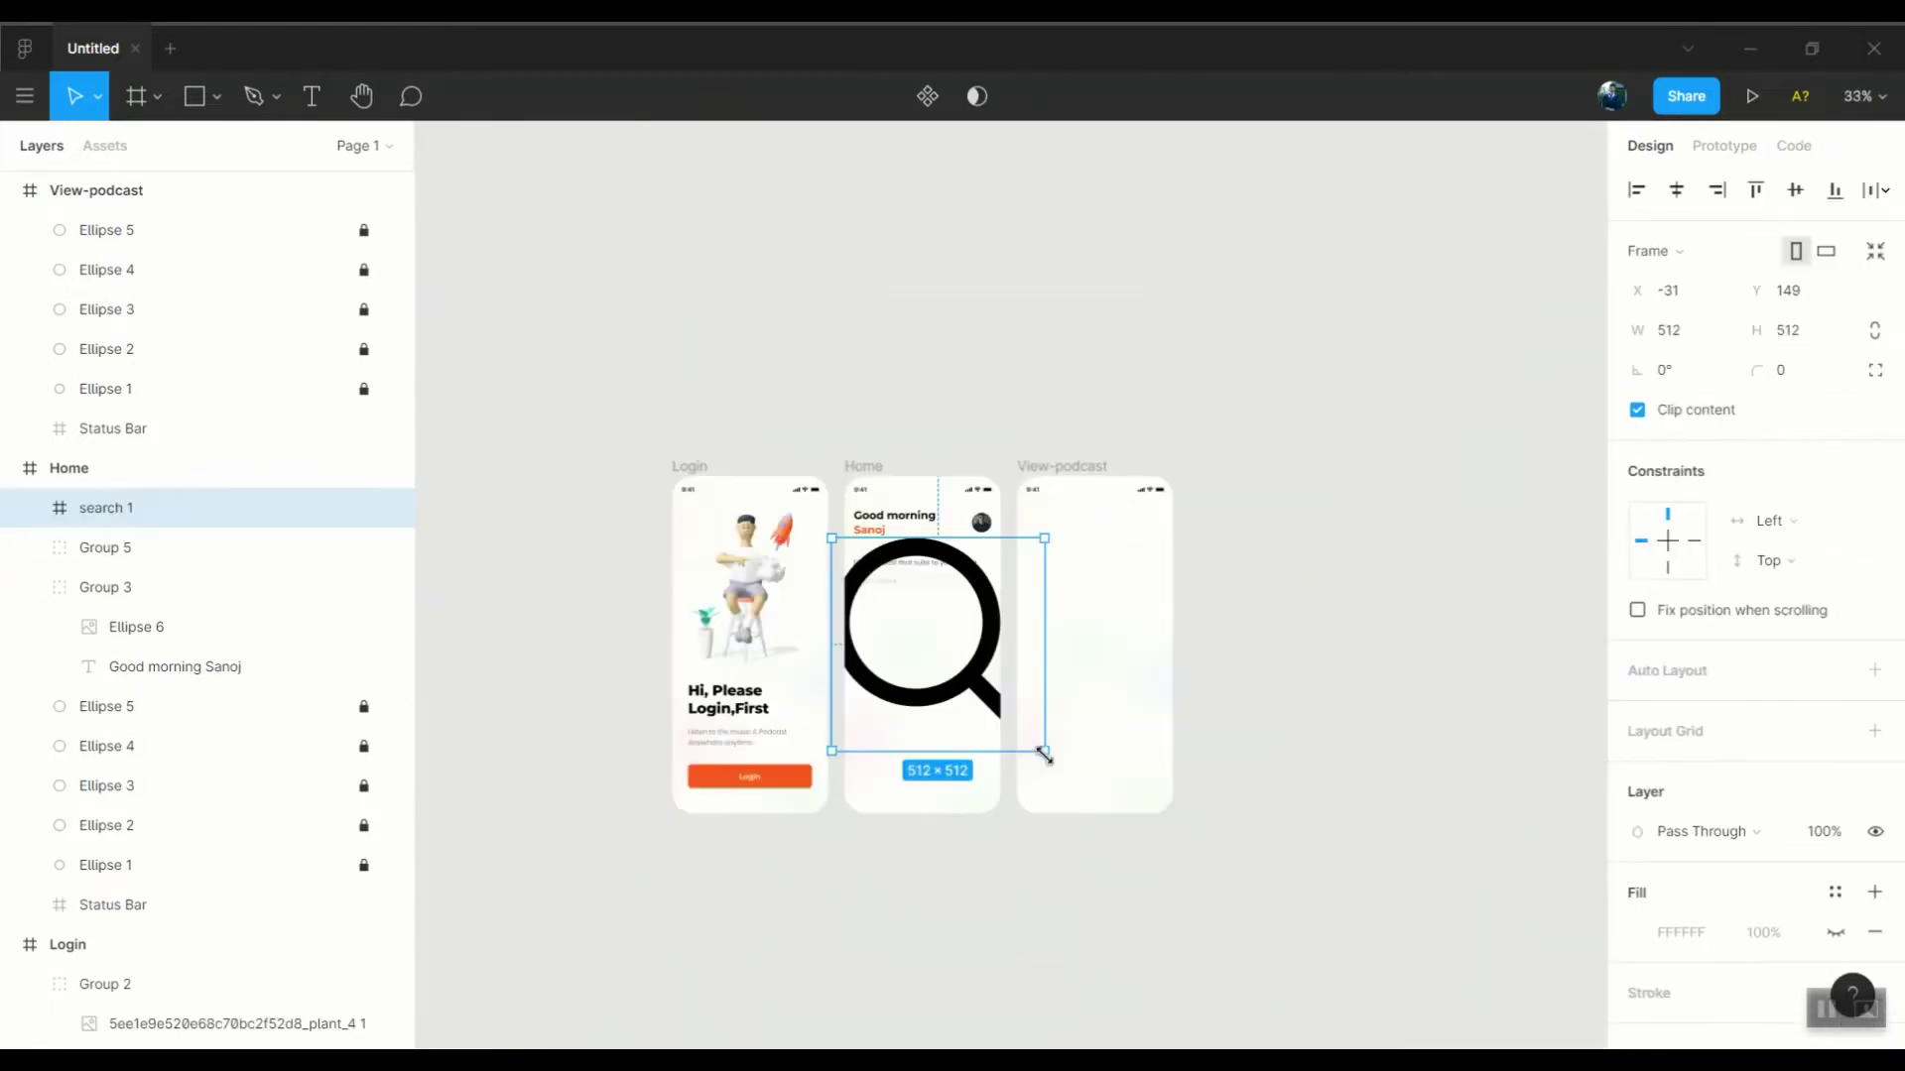
mouse_move(1042, 757)
mouse_down()
mouse_move(921, 598)
mouse_move(824, 625)
mouse_move(1331, 480)
mouse_up()
scroll(906, 616, up, 2)
scroll(1339, 474, up, 5)
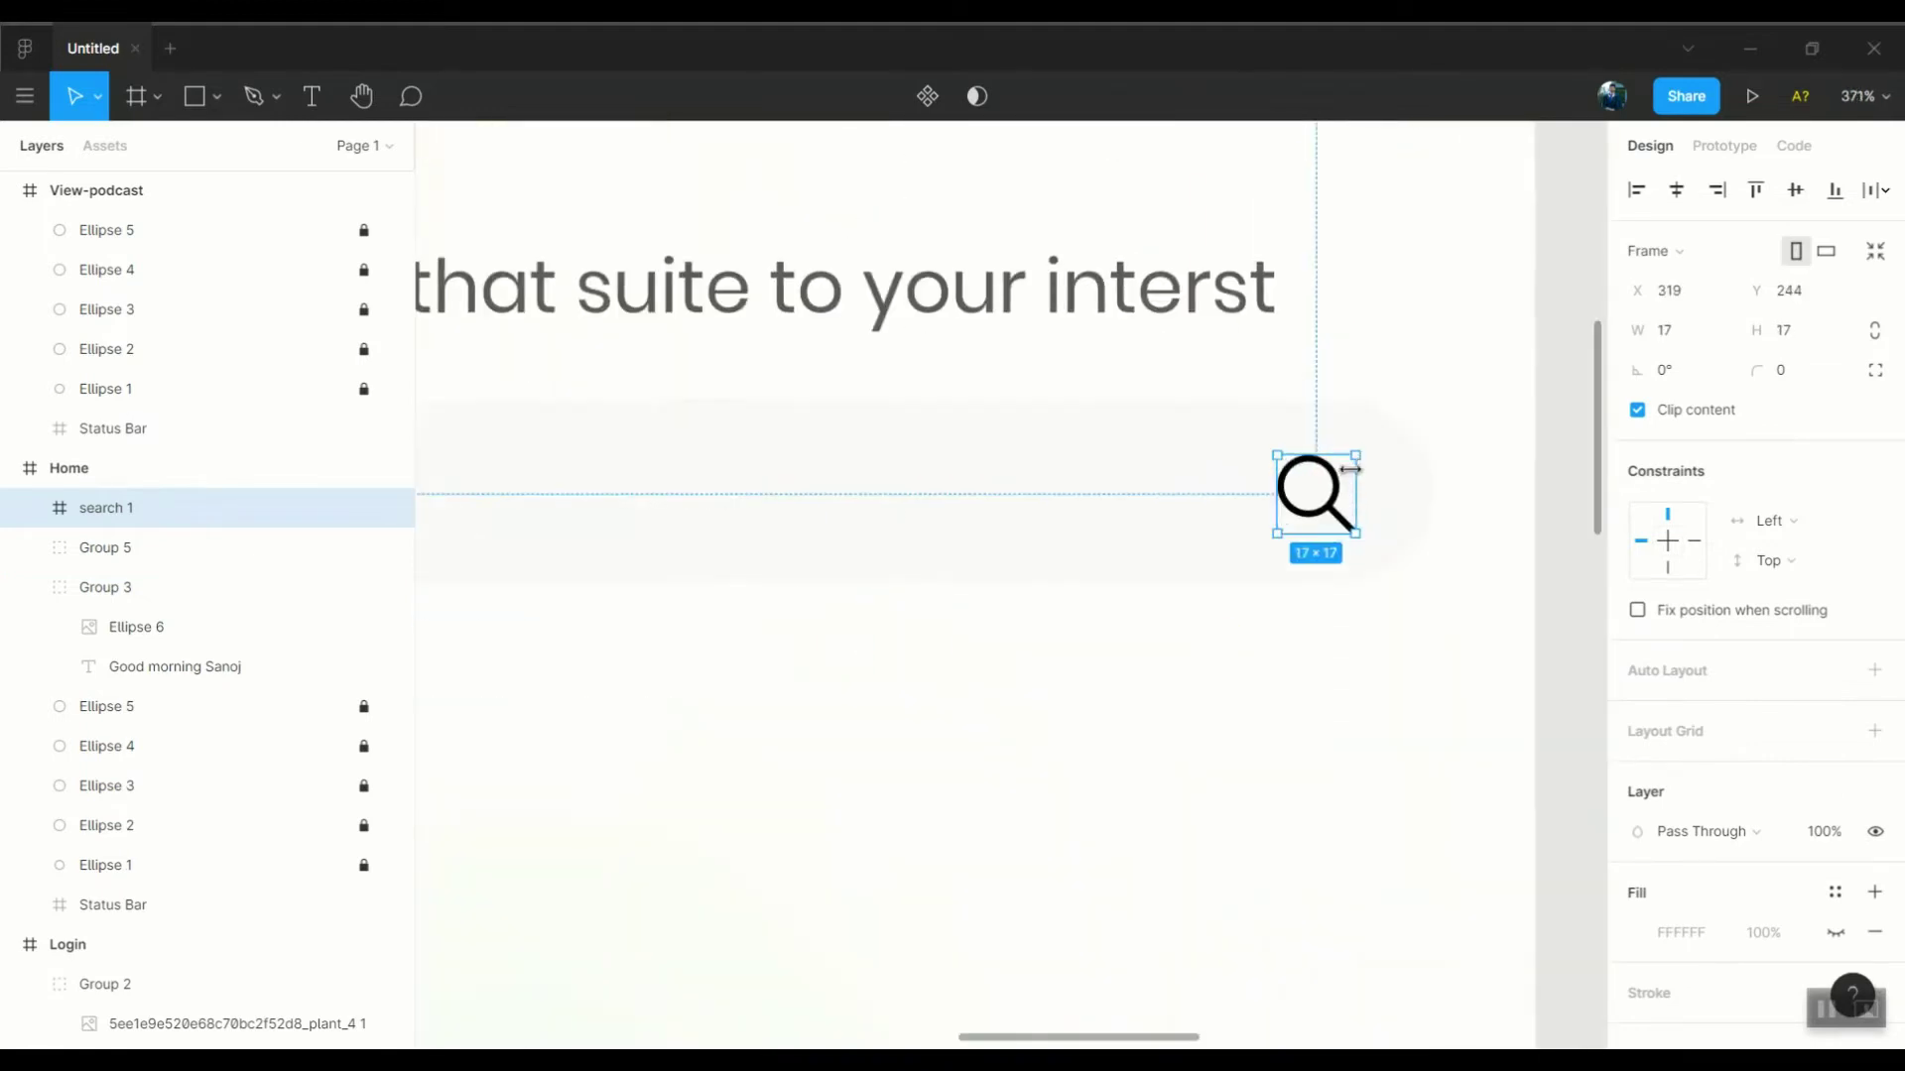
scroll(1309, 506, down, 5)
click(1633, 829)
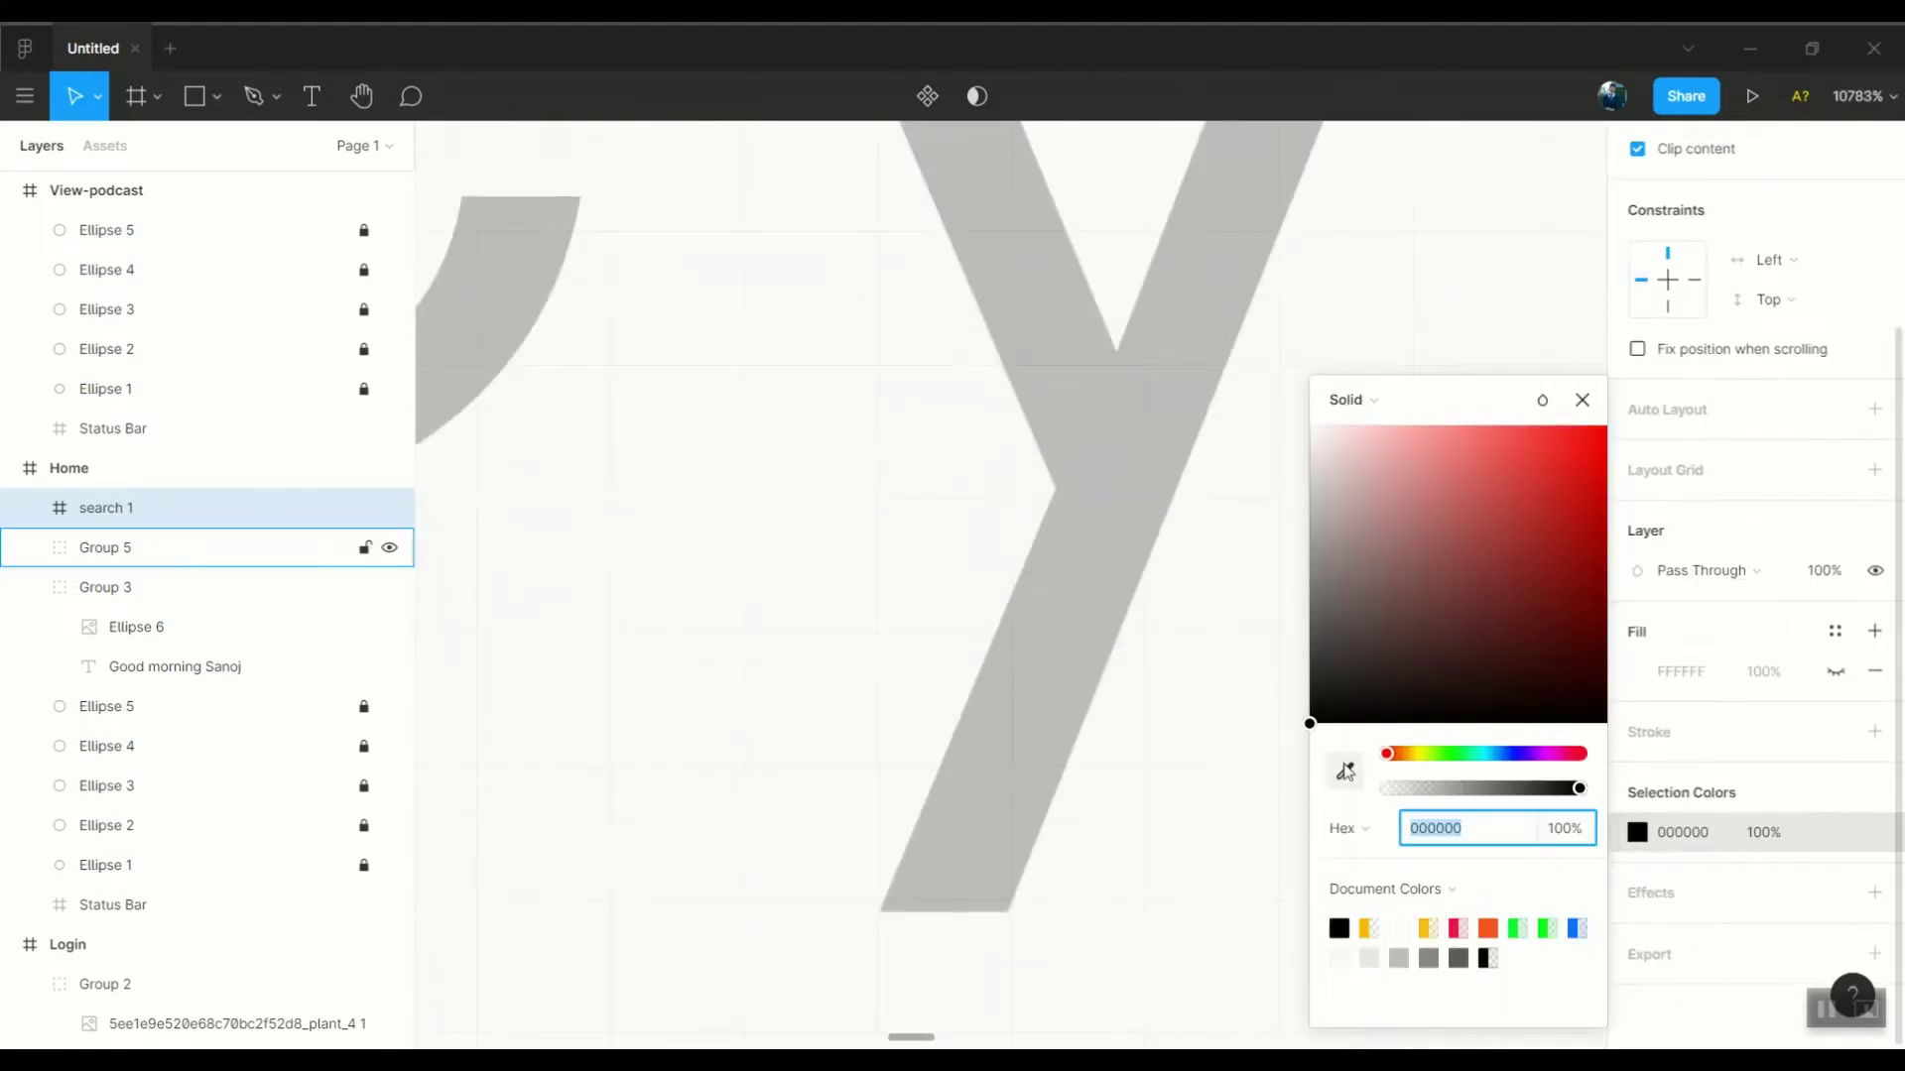
key(Escape)
scroll(1084, 677, down, 5)
scroll(1084, 678, up, 3)
Group the search icon together with the search box
drag(1309, 715, 808, 591)
key(ctrl+g)
key(Escape)
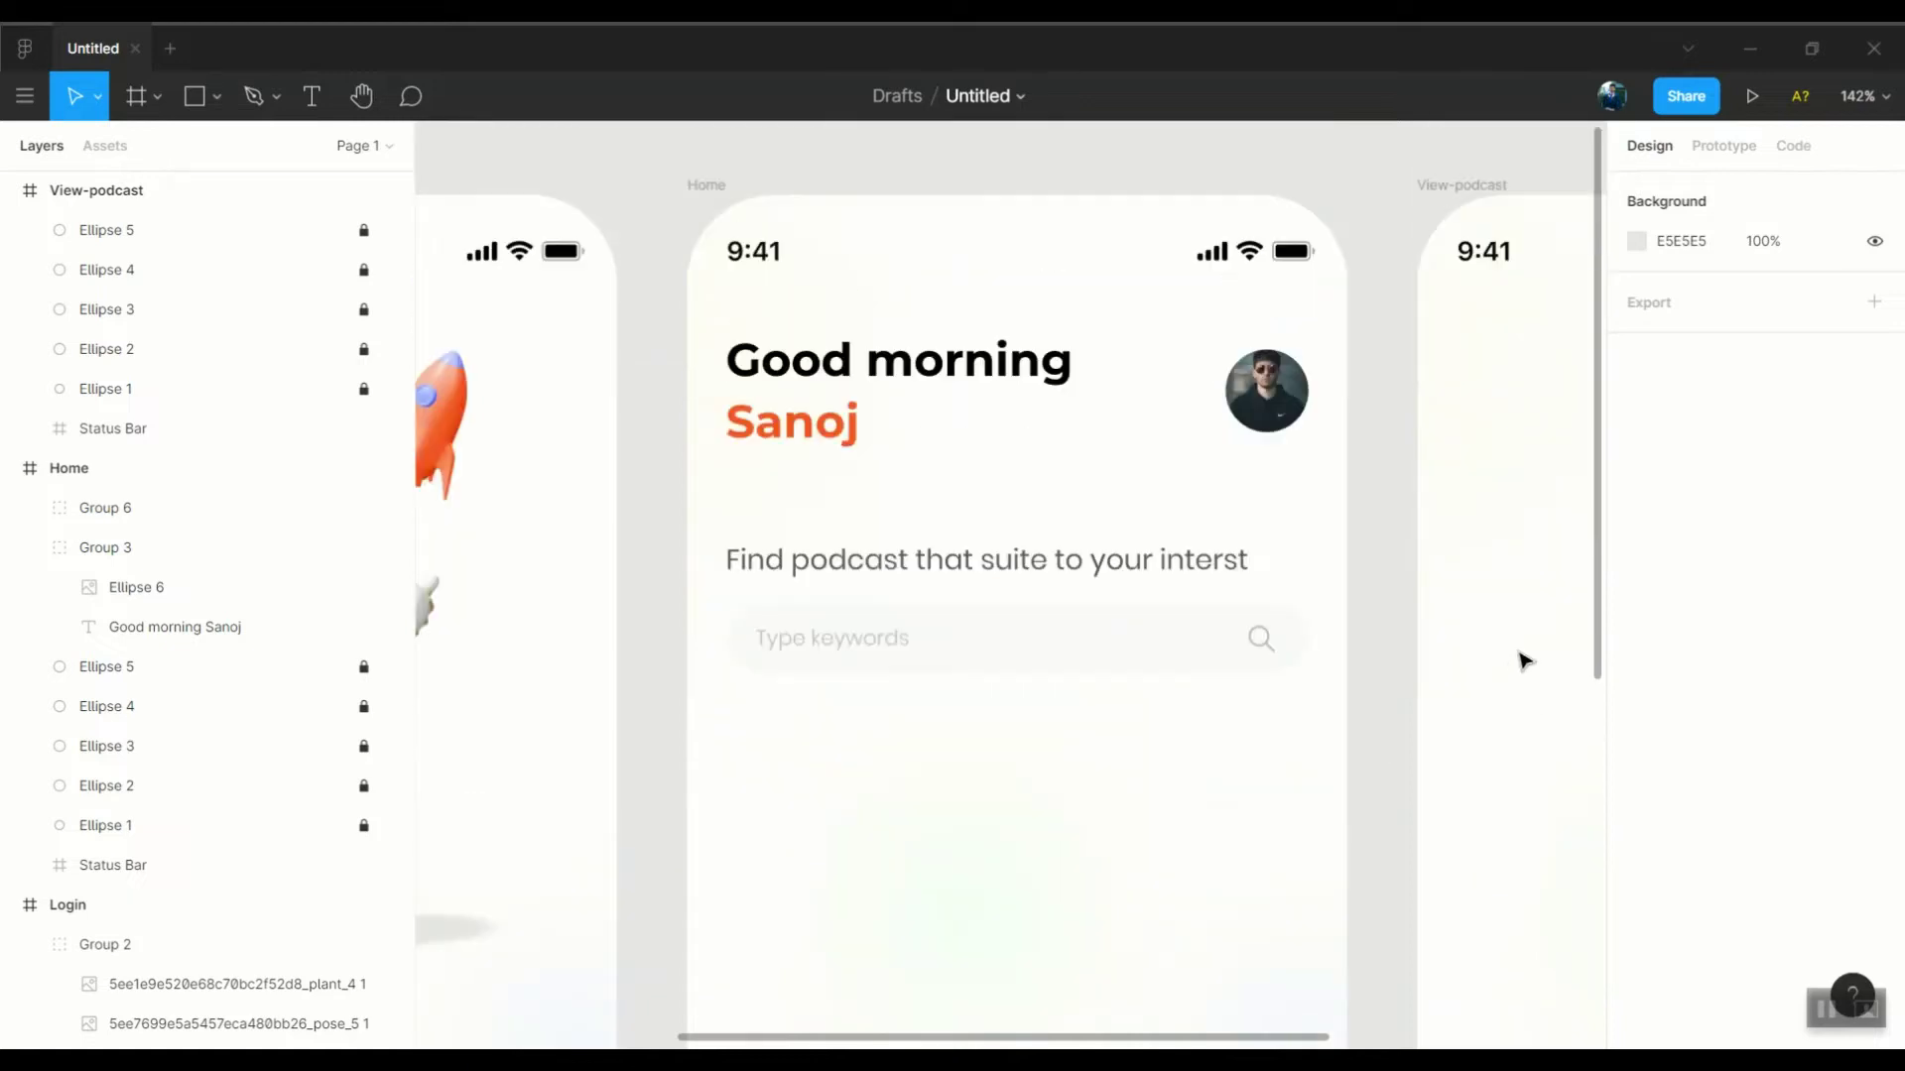
scroll(1472, 423, down, 3)
click(1148, 583)
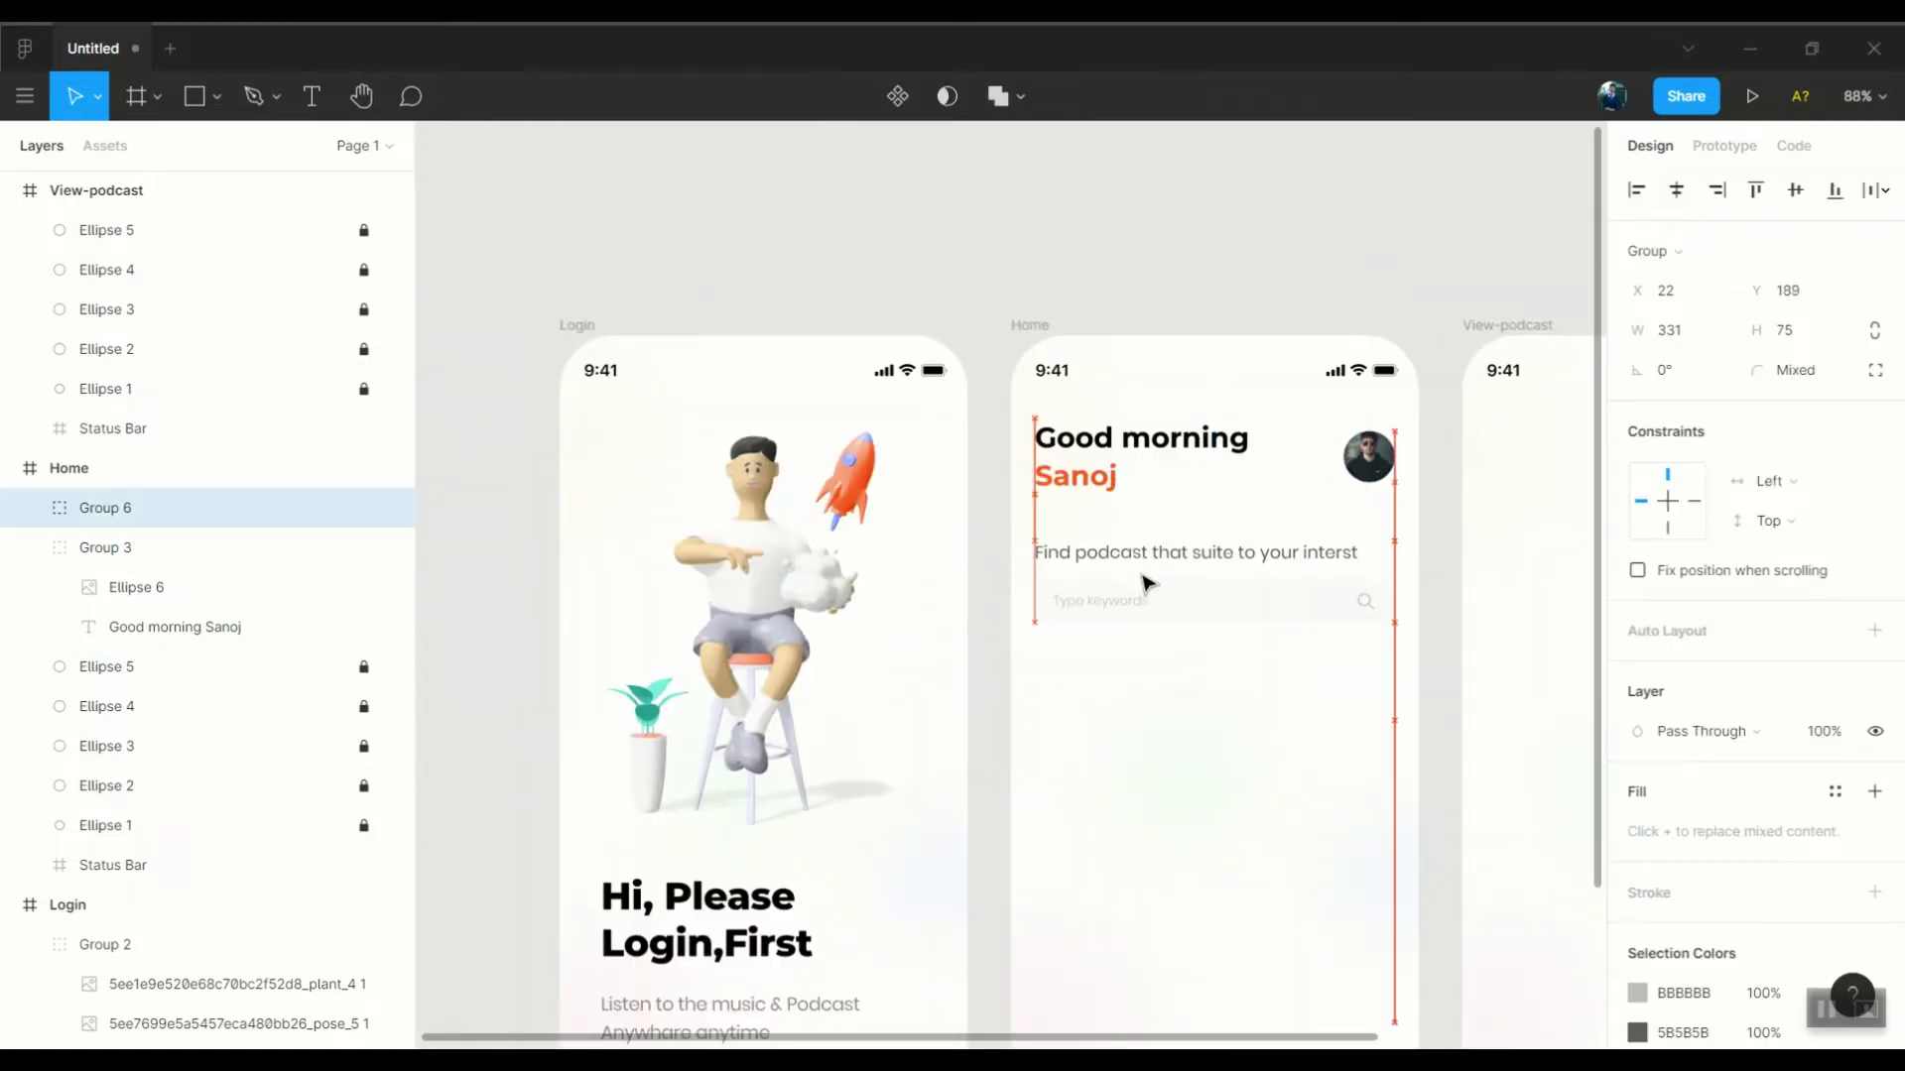
Draw a 50×50 circle below the search box, left-aligned with the heading
scroll(1148, 583, down, 3)
click(1200, 288)
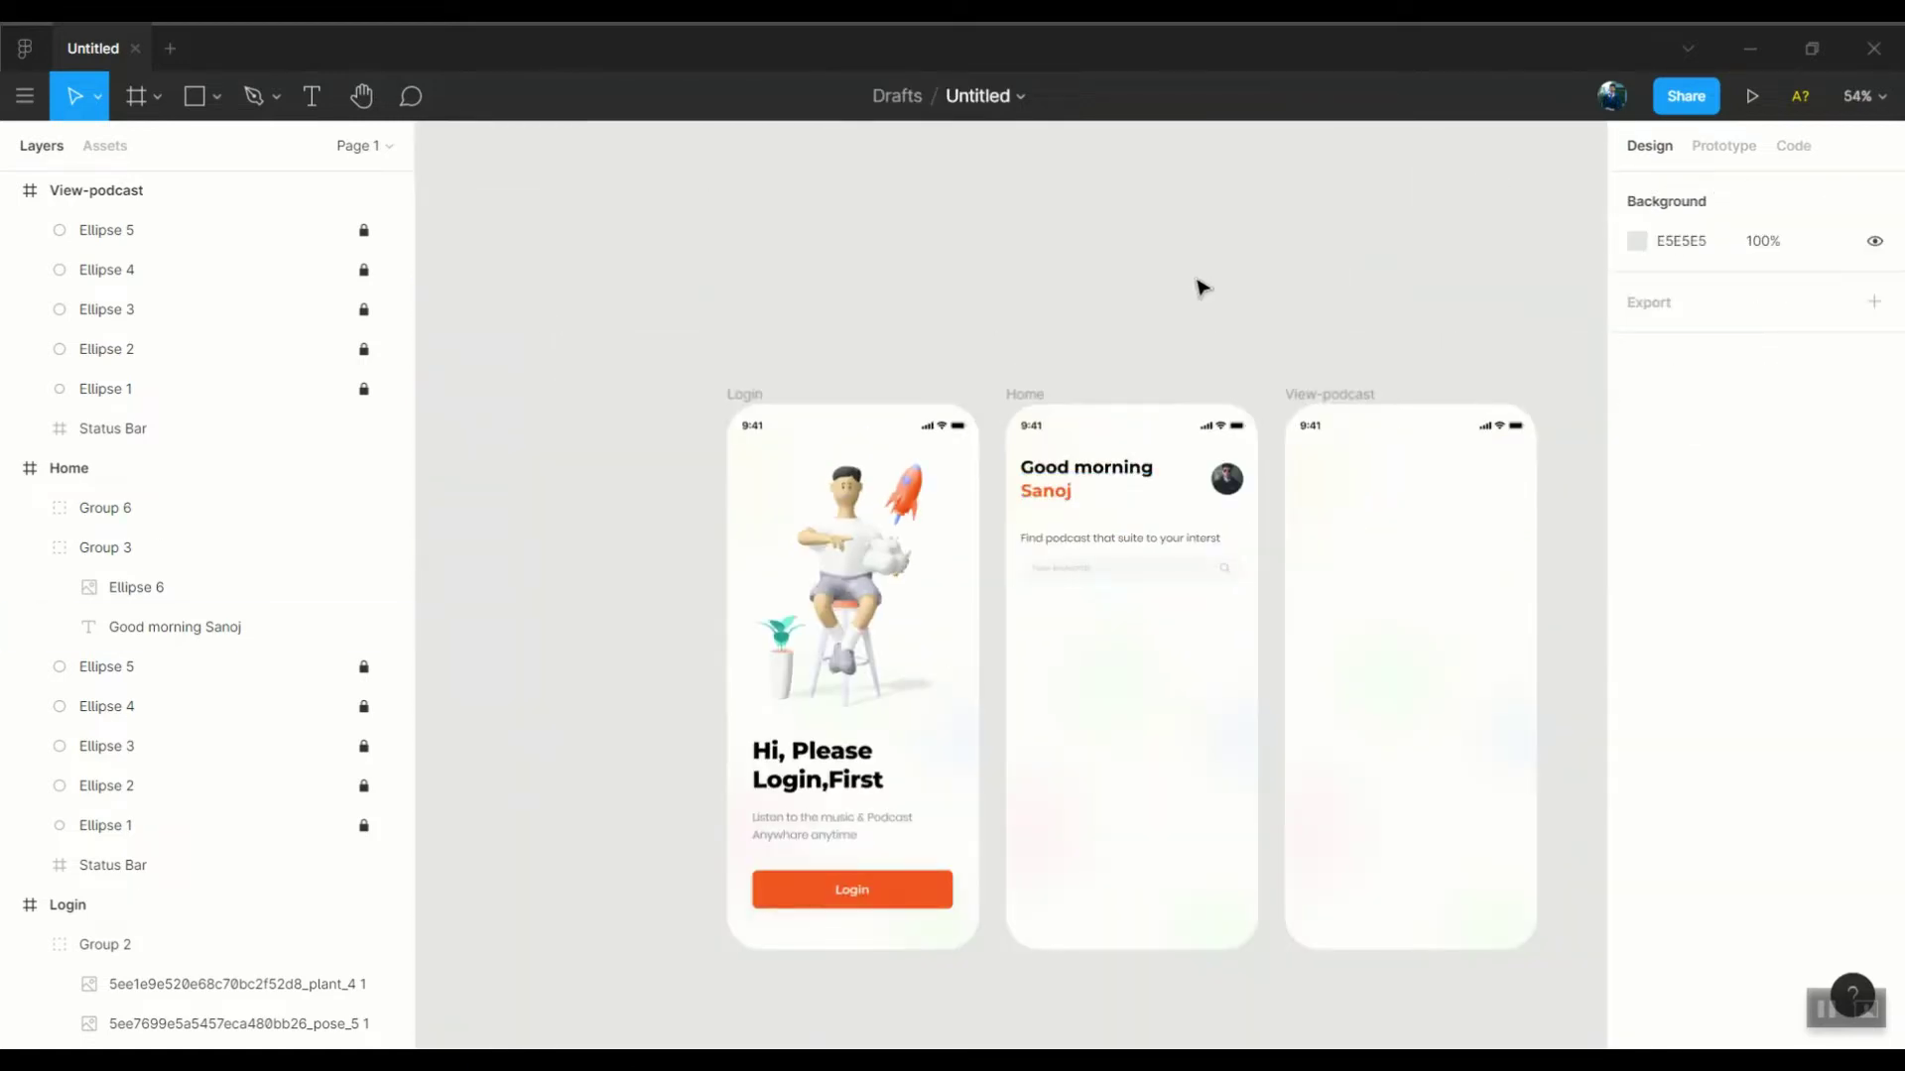
scroll(905, 646, up, 5)
scroll(906, 645, down, 3)
key(o)
scroll(737, 490, up, 3)
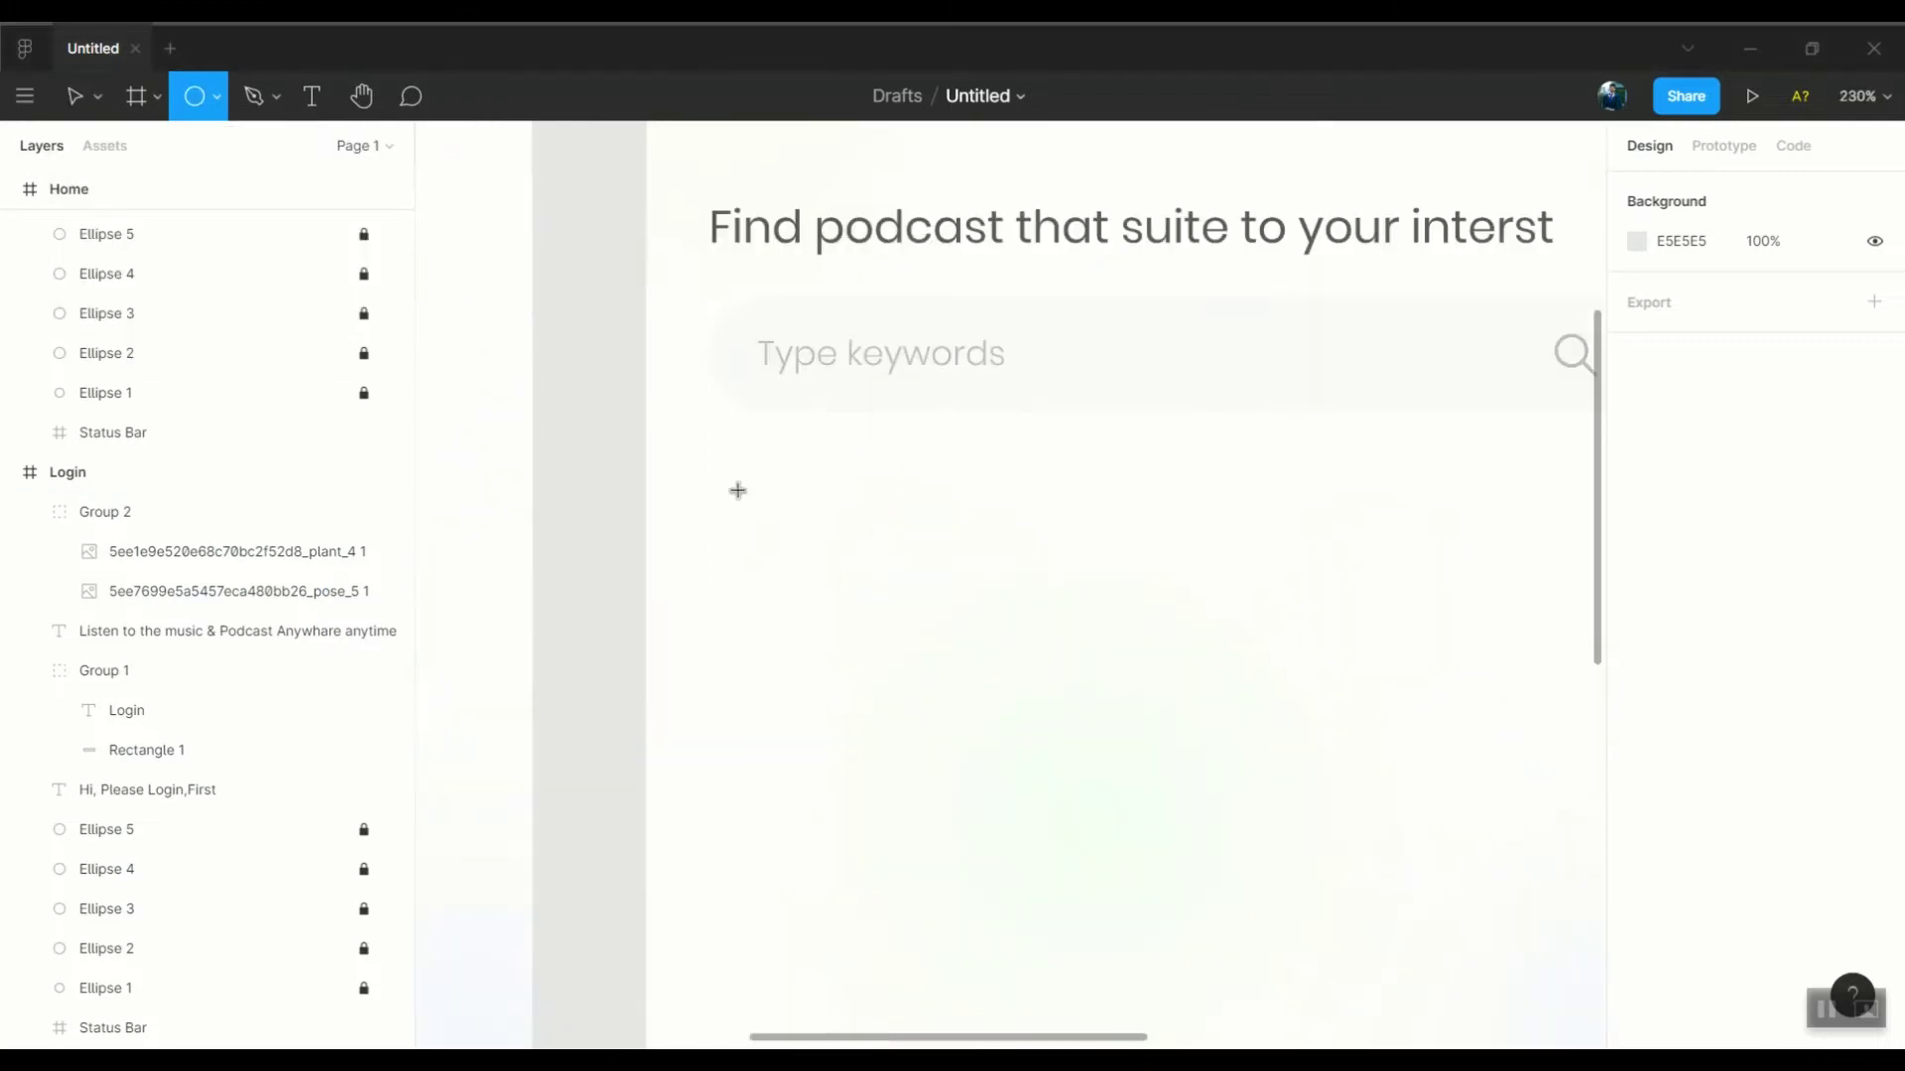
drag(737, 490, 889, 638)
click(1670, 289)
text(50)
drag(825, 568, 798, 563)
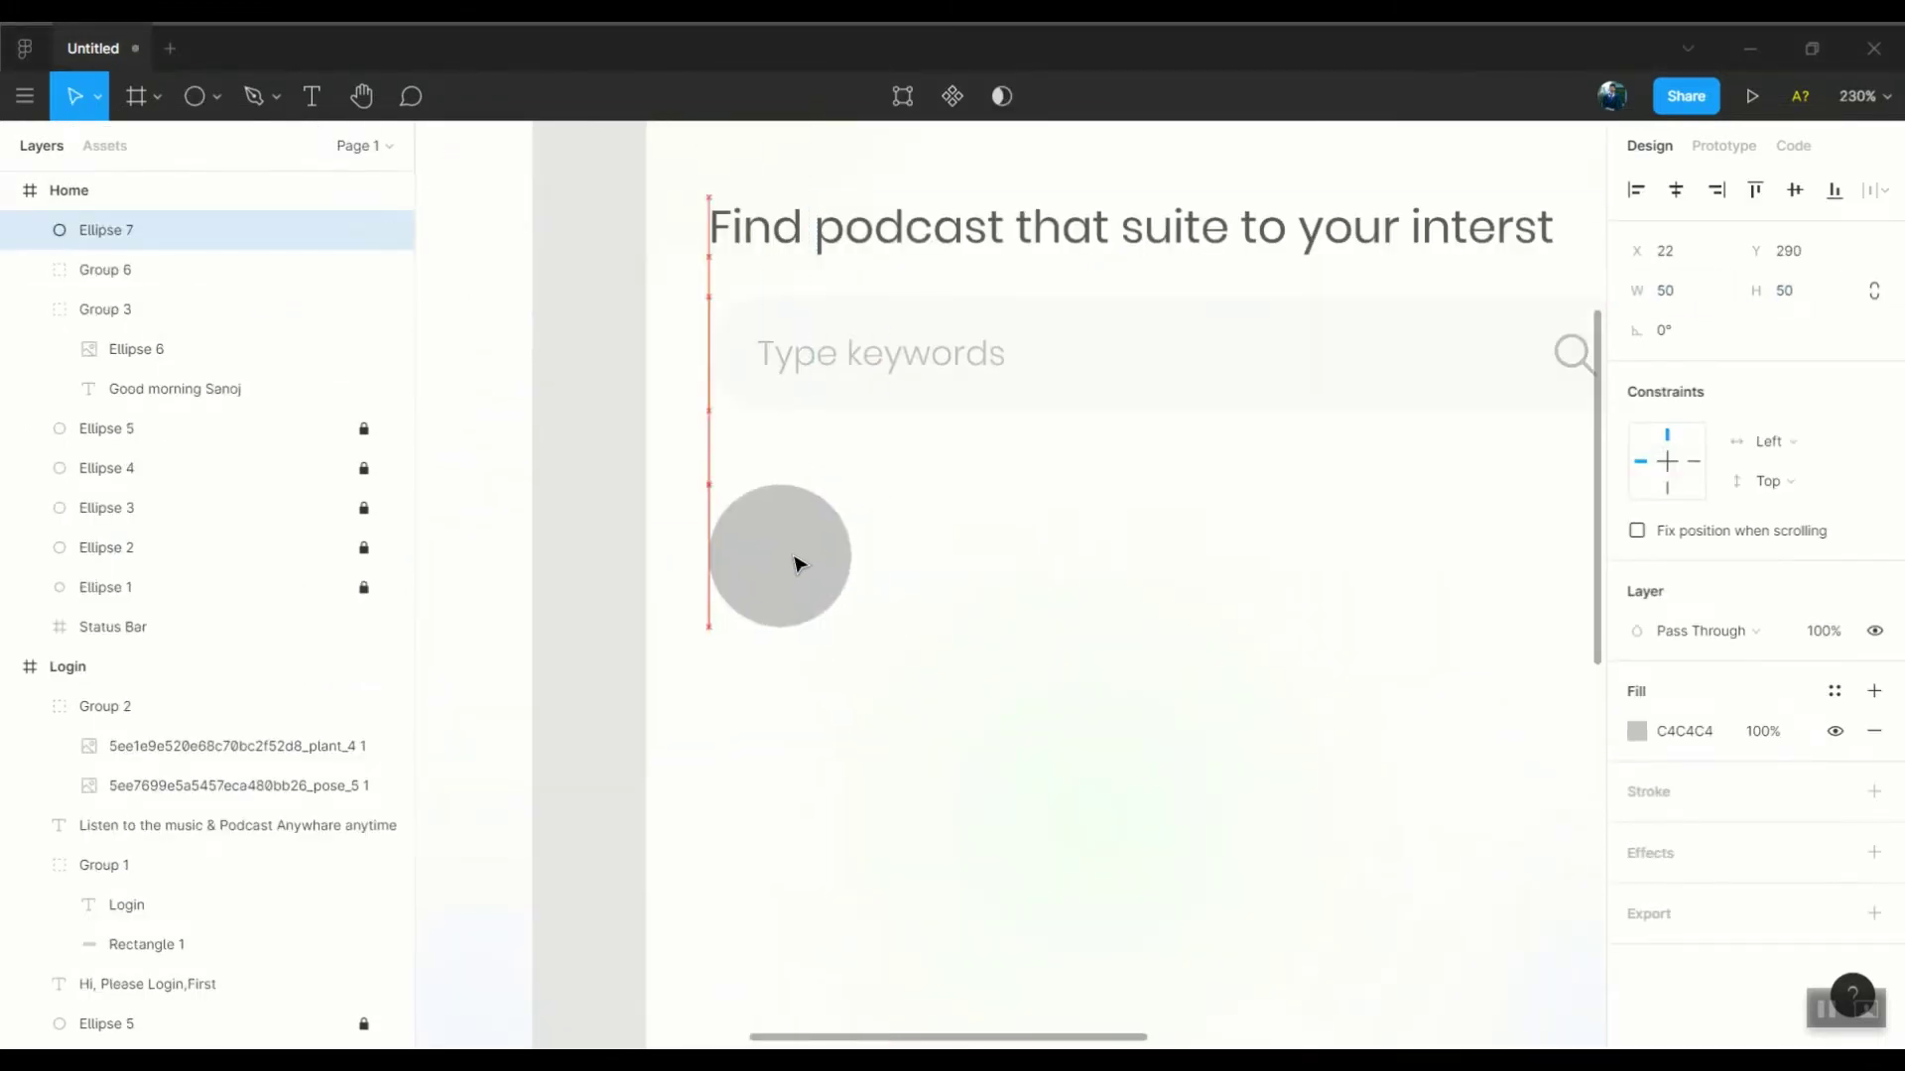
scroll(863, 636, down, 2)
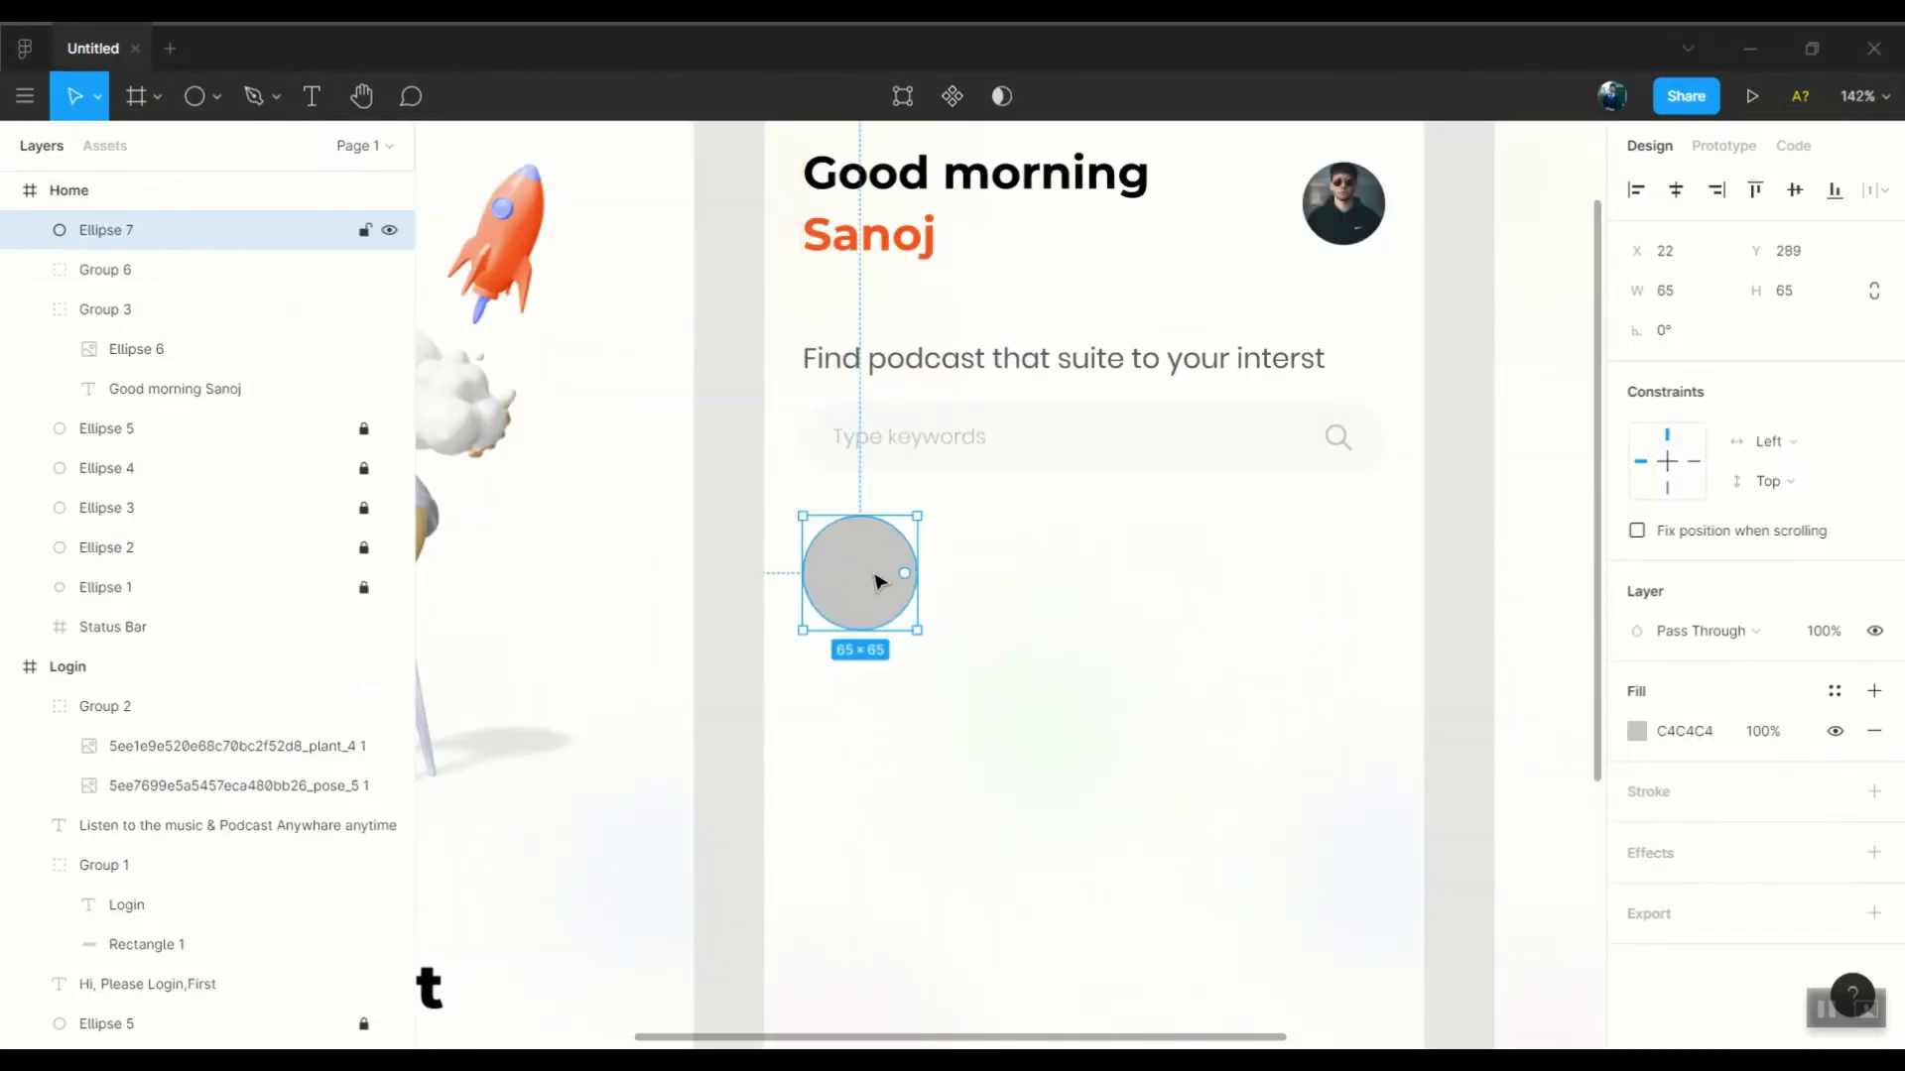
scroll(876, 582, up, 5)
Add a 'Popular' text label below the circle in Poppins Regular
key(t)
click(754, 754)
text(Popular)
key(ctrl+a)
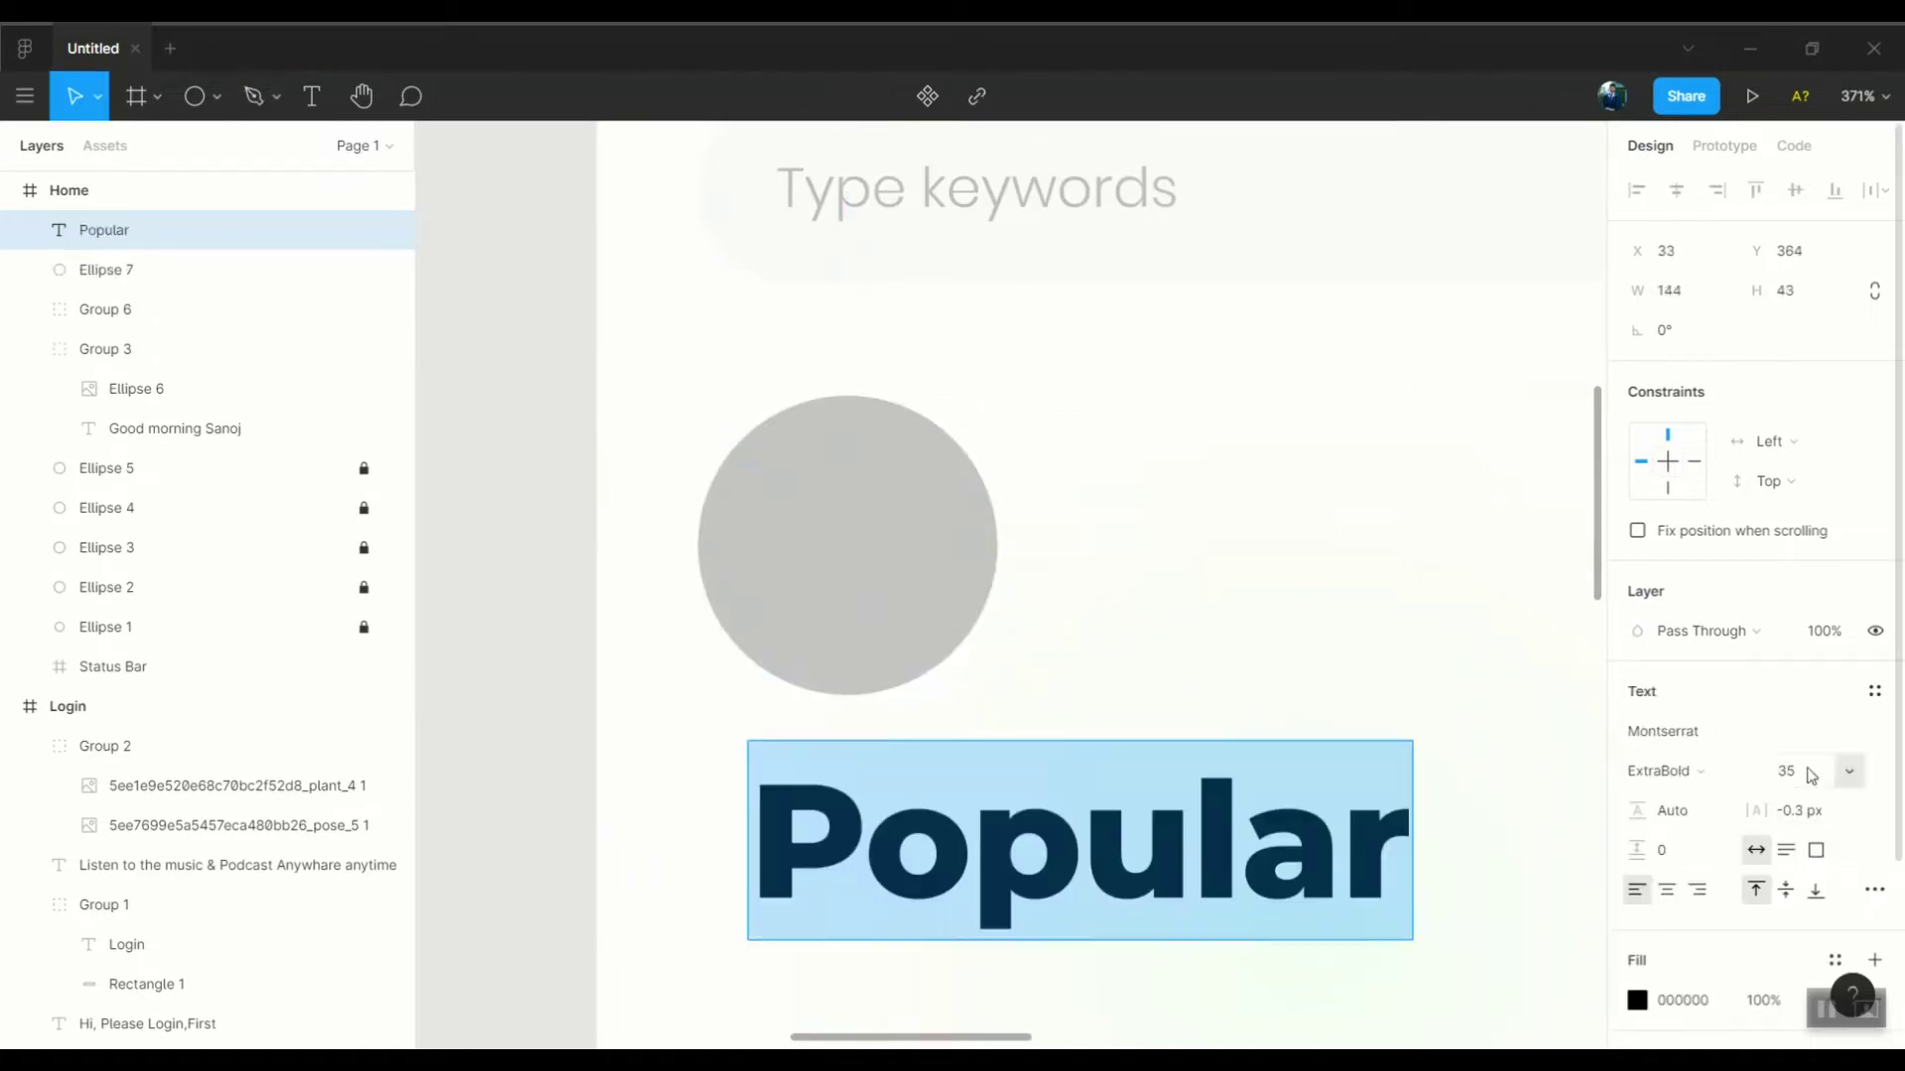
key(Return)
click(1786, 771)
text(16)
key(Return)
click(1658, 771)
click(1667, 675)
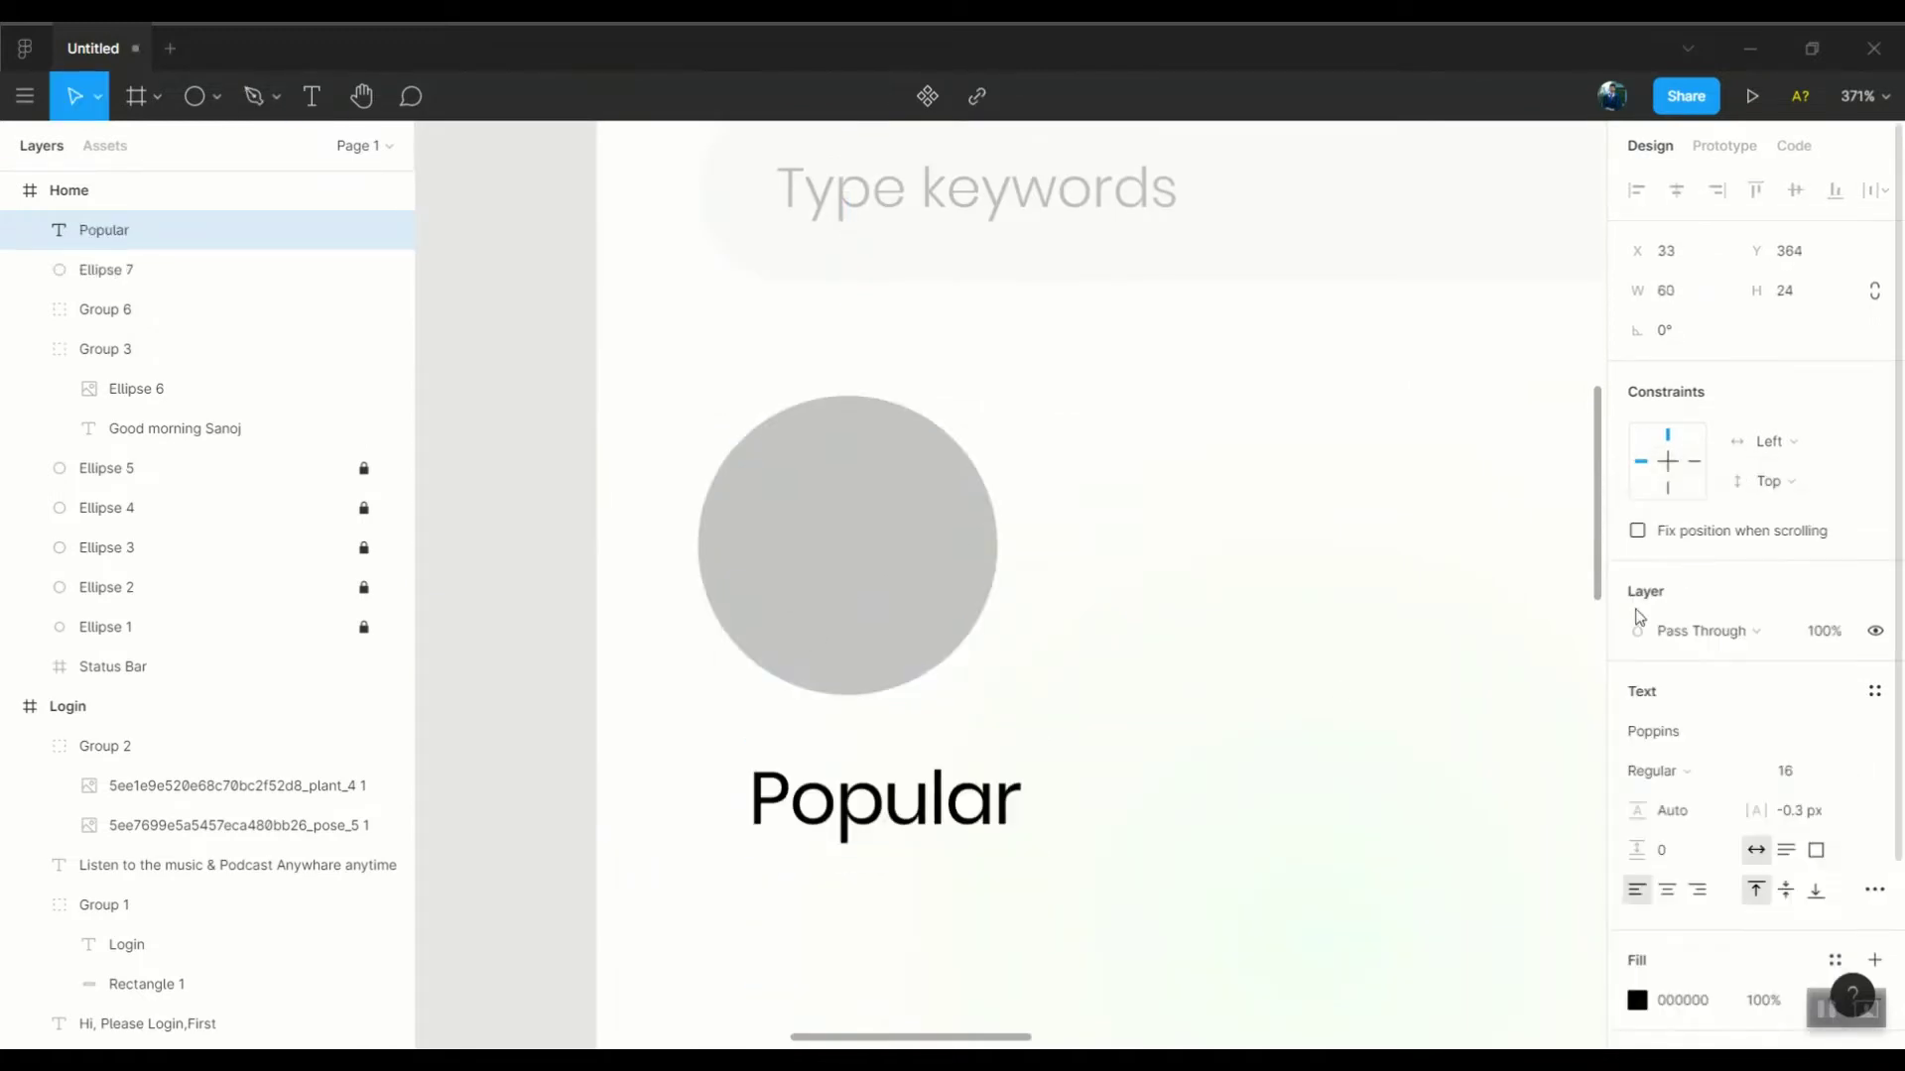
Set the Popular label to size 14, centre it under the circle, and colour it grey
click(1786, 771)
text(14)
key(Return)
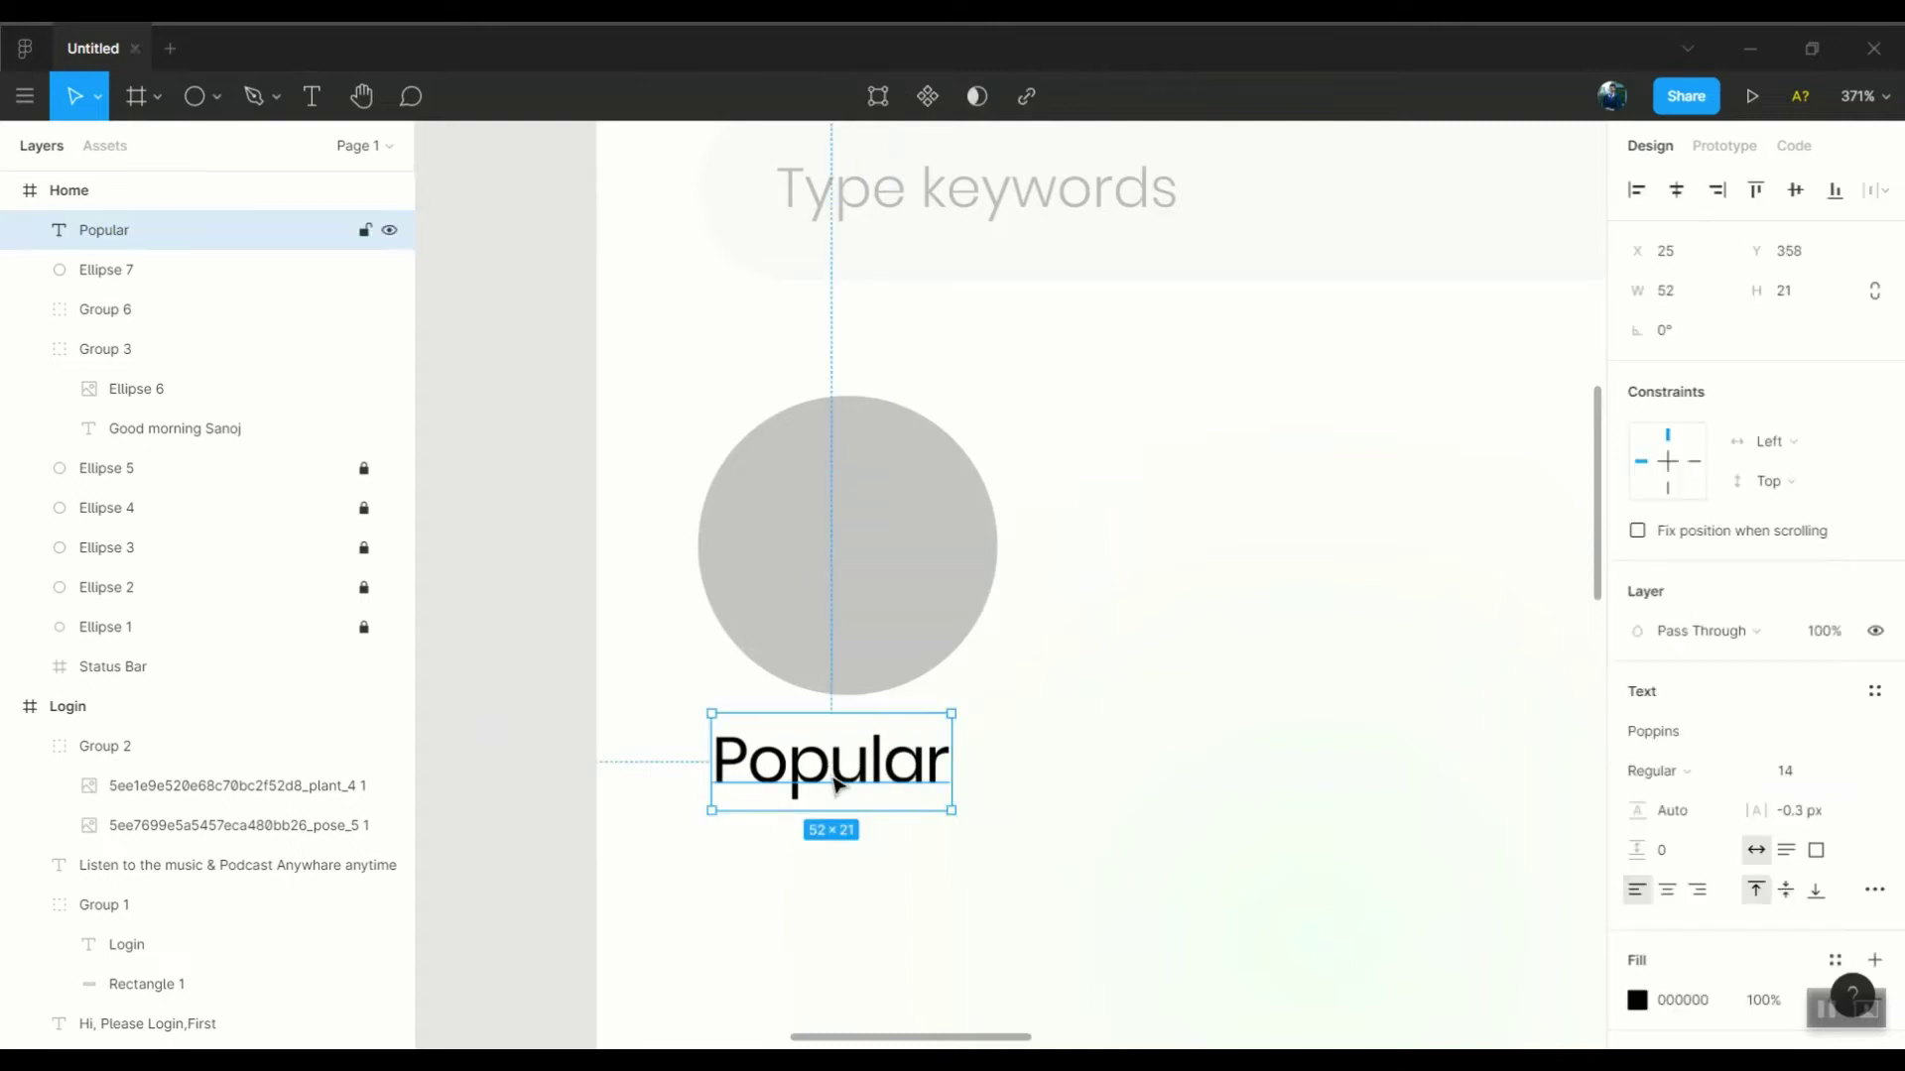
drag(831, 784, 853, 779)
click(1637, 1000)
click(1326, 586)
scroll(1061, 595, down, 5)
scroll(1061, 595, up, 4)
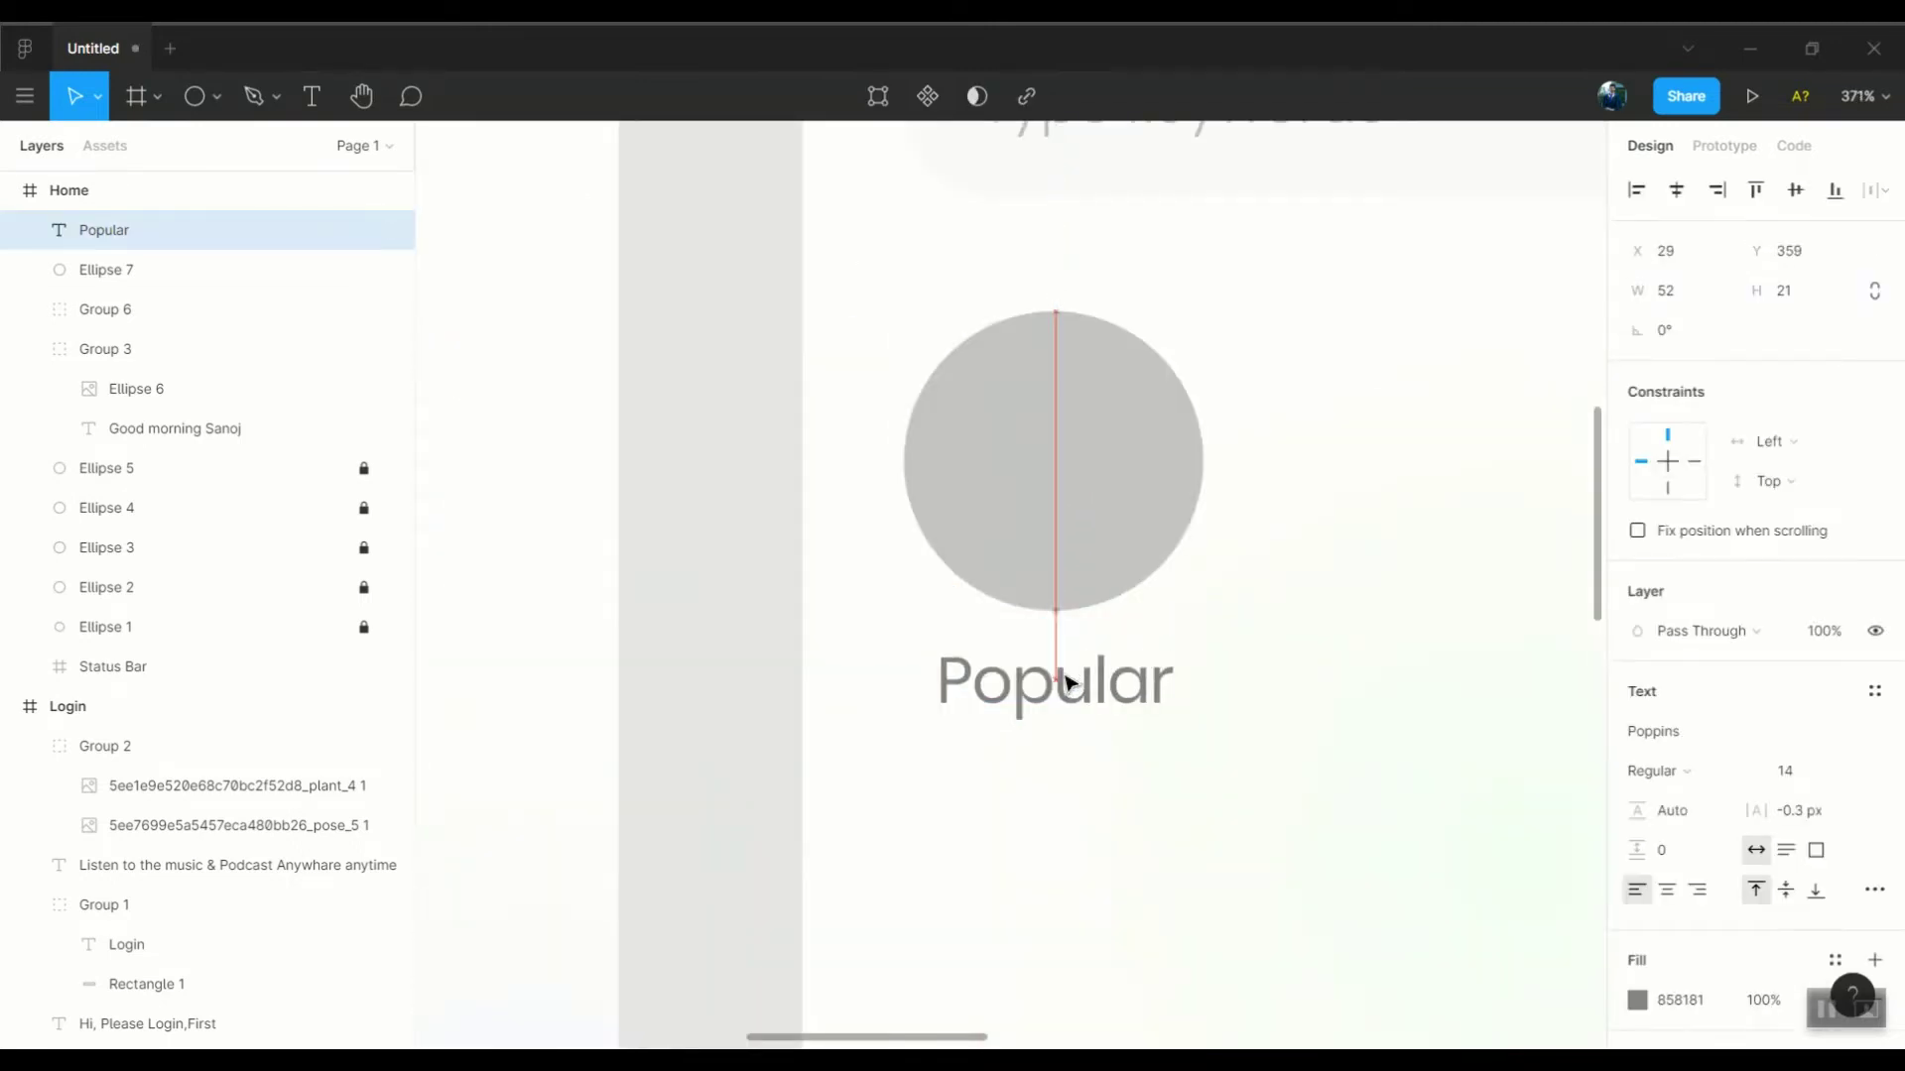
scroll(1126, 643, down, 2)
key(Escape)
Group the circle with its Popular label and duplicate the group into four copies
click(1126, 643)
shift+click(991, 480)
key(ctrl+g)
key(ctrl+d)
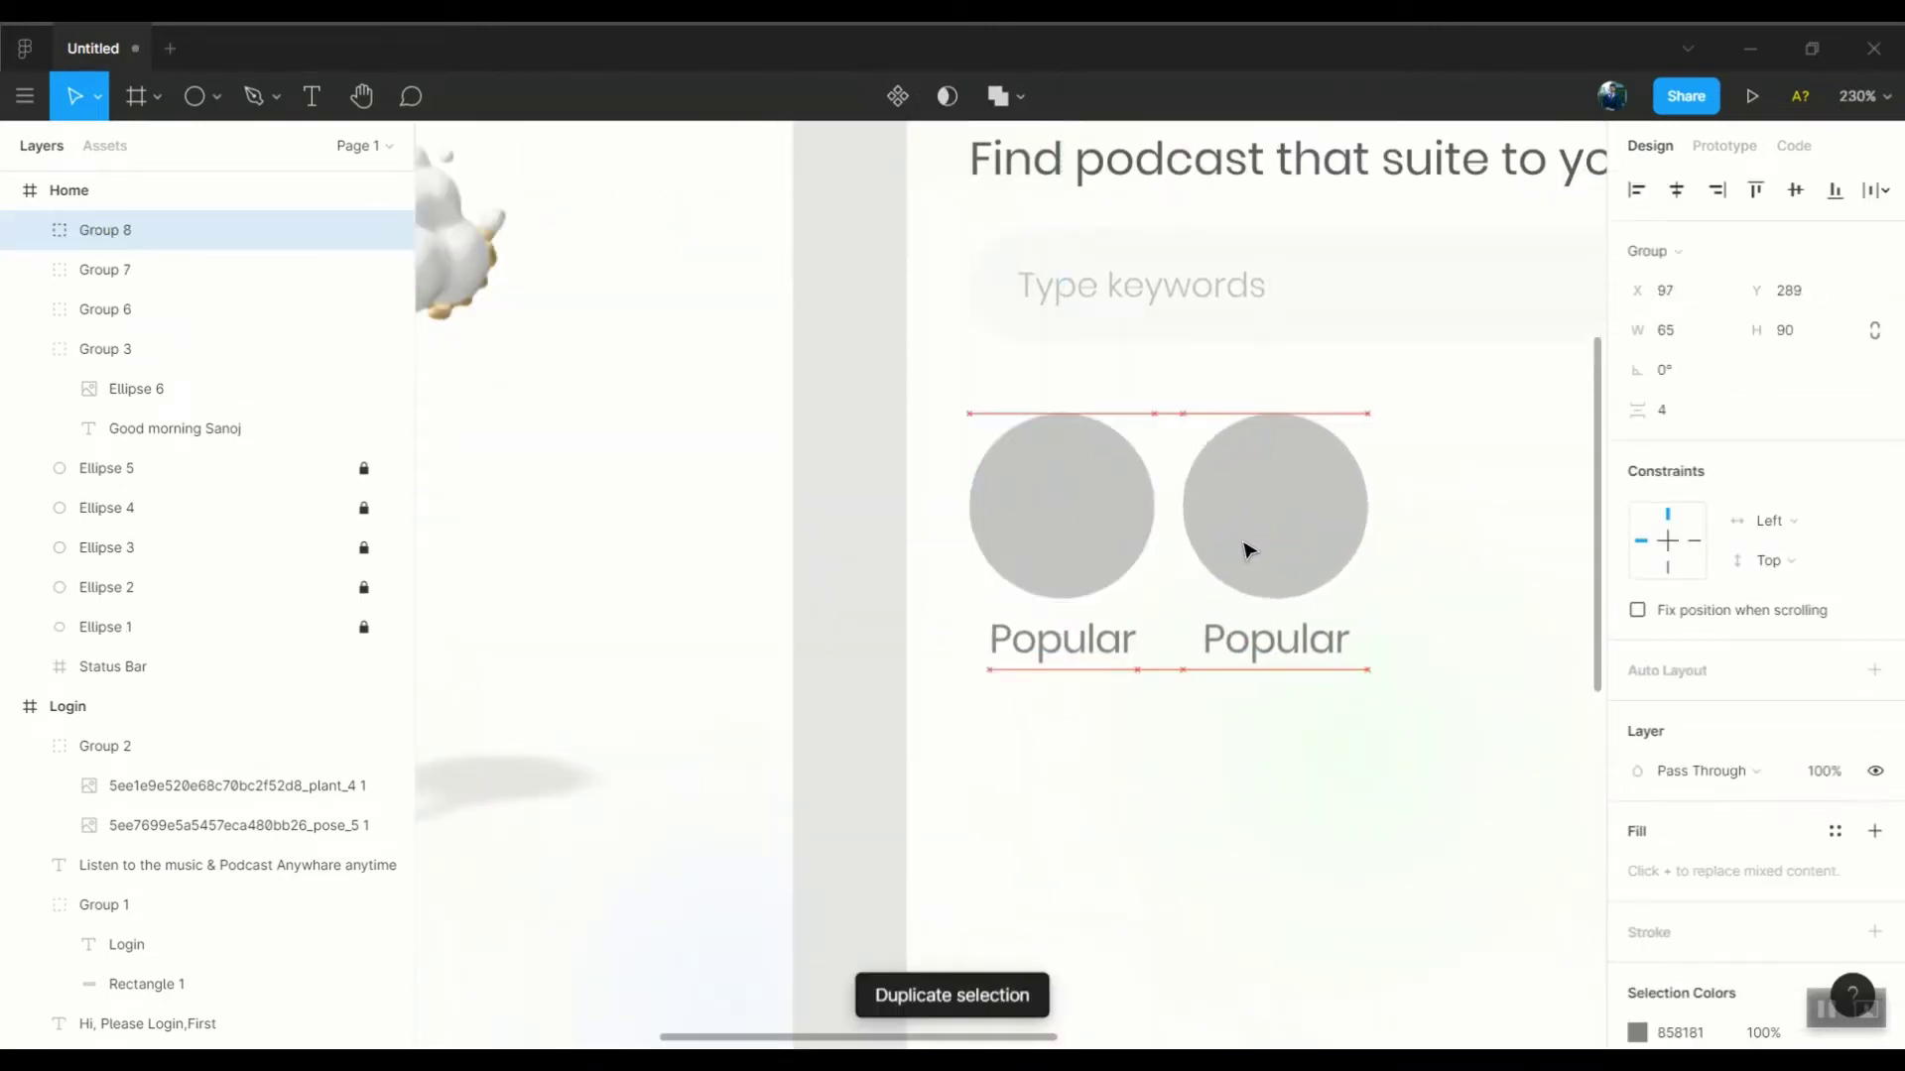
scroll(1258, 553, down, 5)
scroll(1160, 502, up, 4)
key(ctrl+d)
key(ctrl+d)
scroll(1140, 557, down, 5)
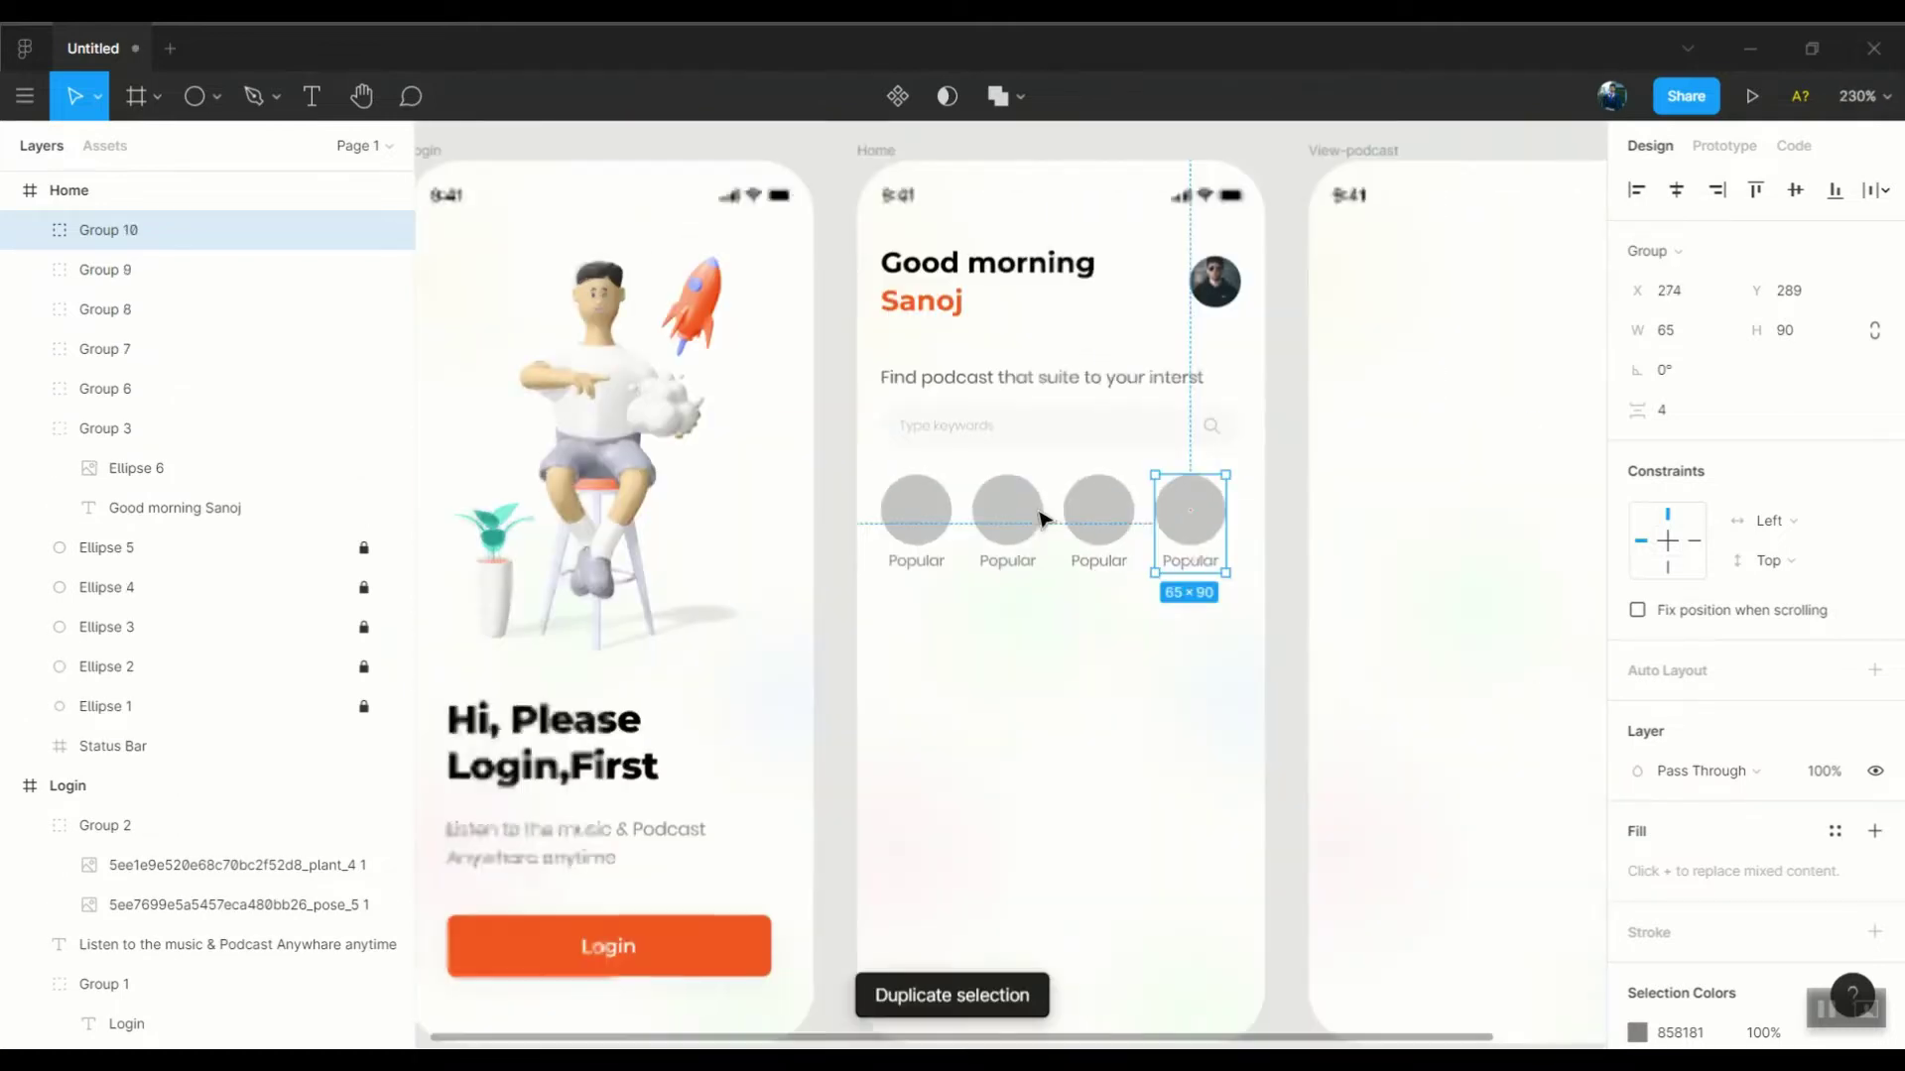
scroll(1303, 524, up, 2)
scroll(1302, 523, up, 2)
scroll(1091, 645, up, 4)
Rename the copied labels to Premium, Recent and Trending
double_click(951, 704)
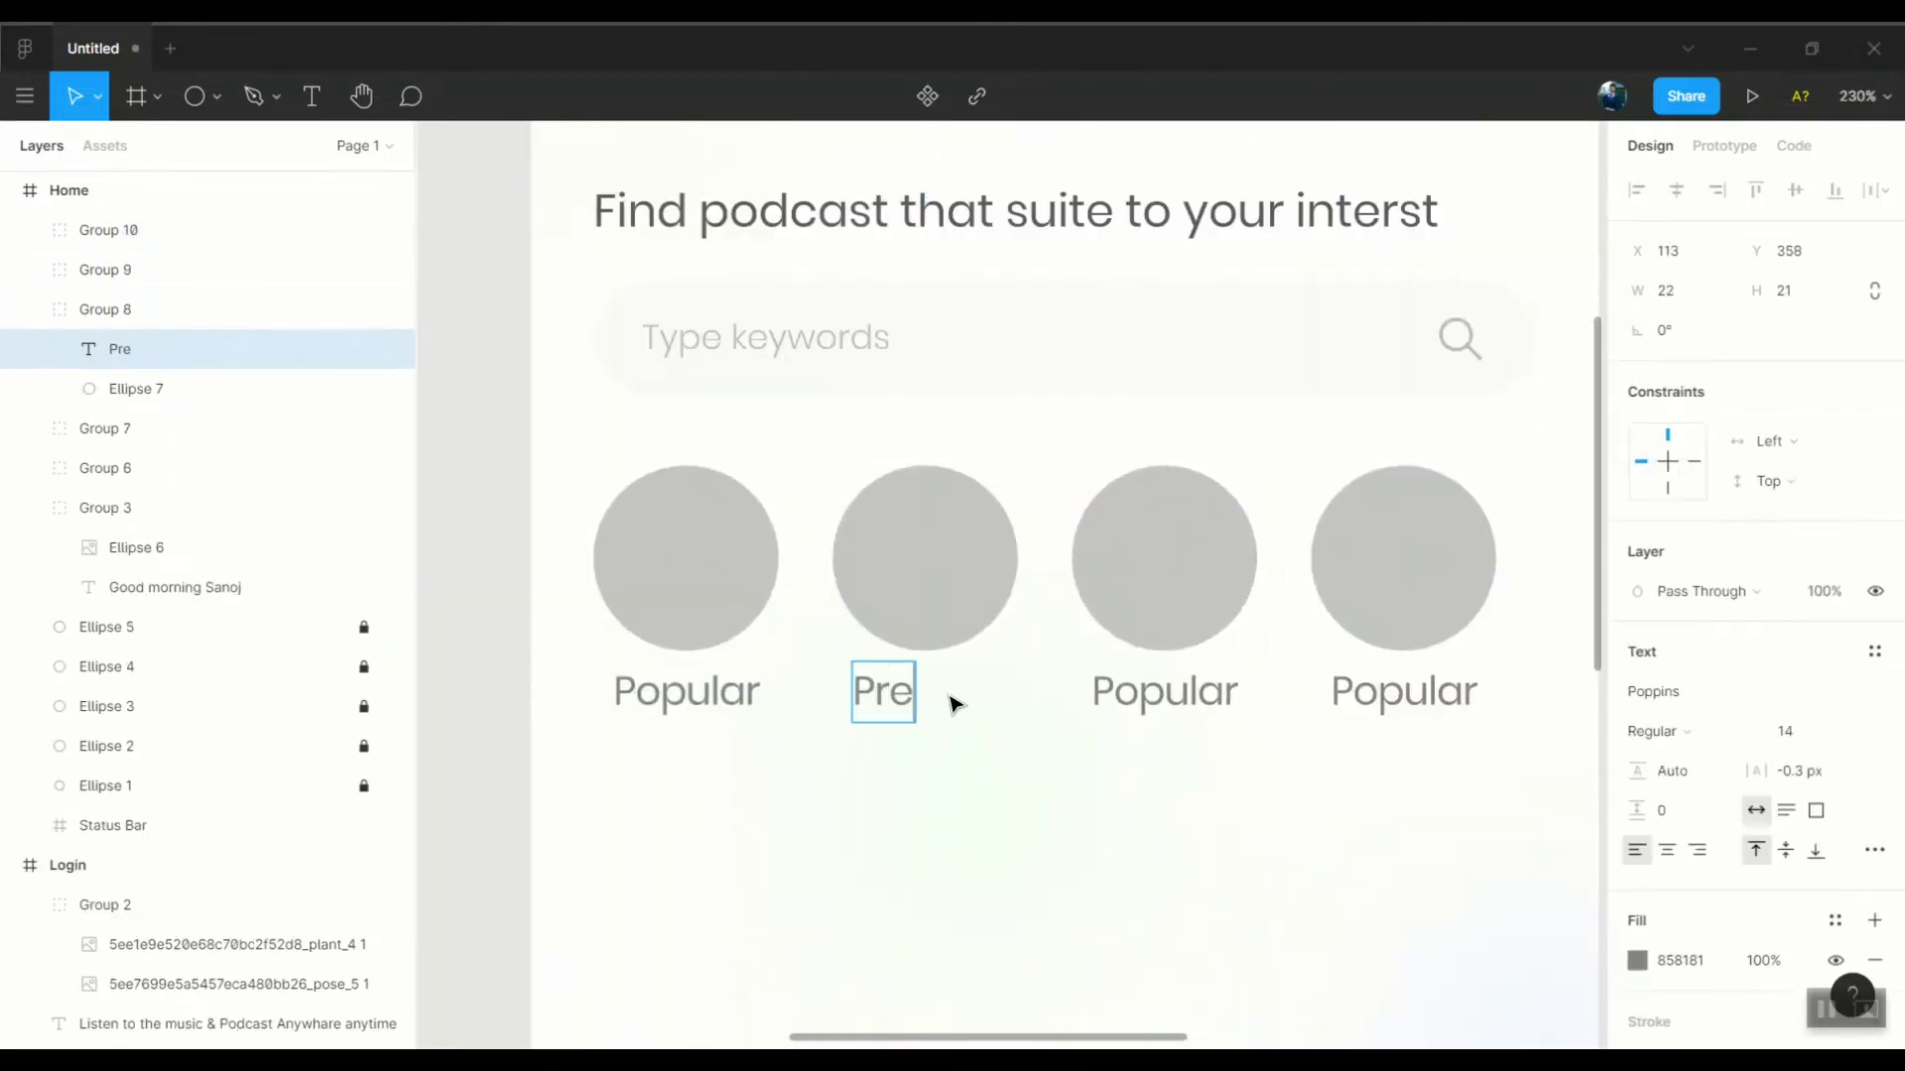
double_click(1213, 701)
text(Recent)
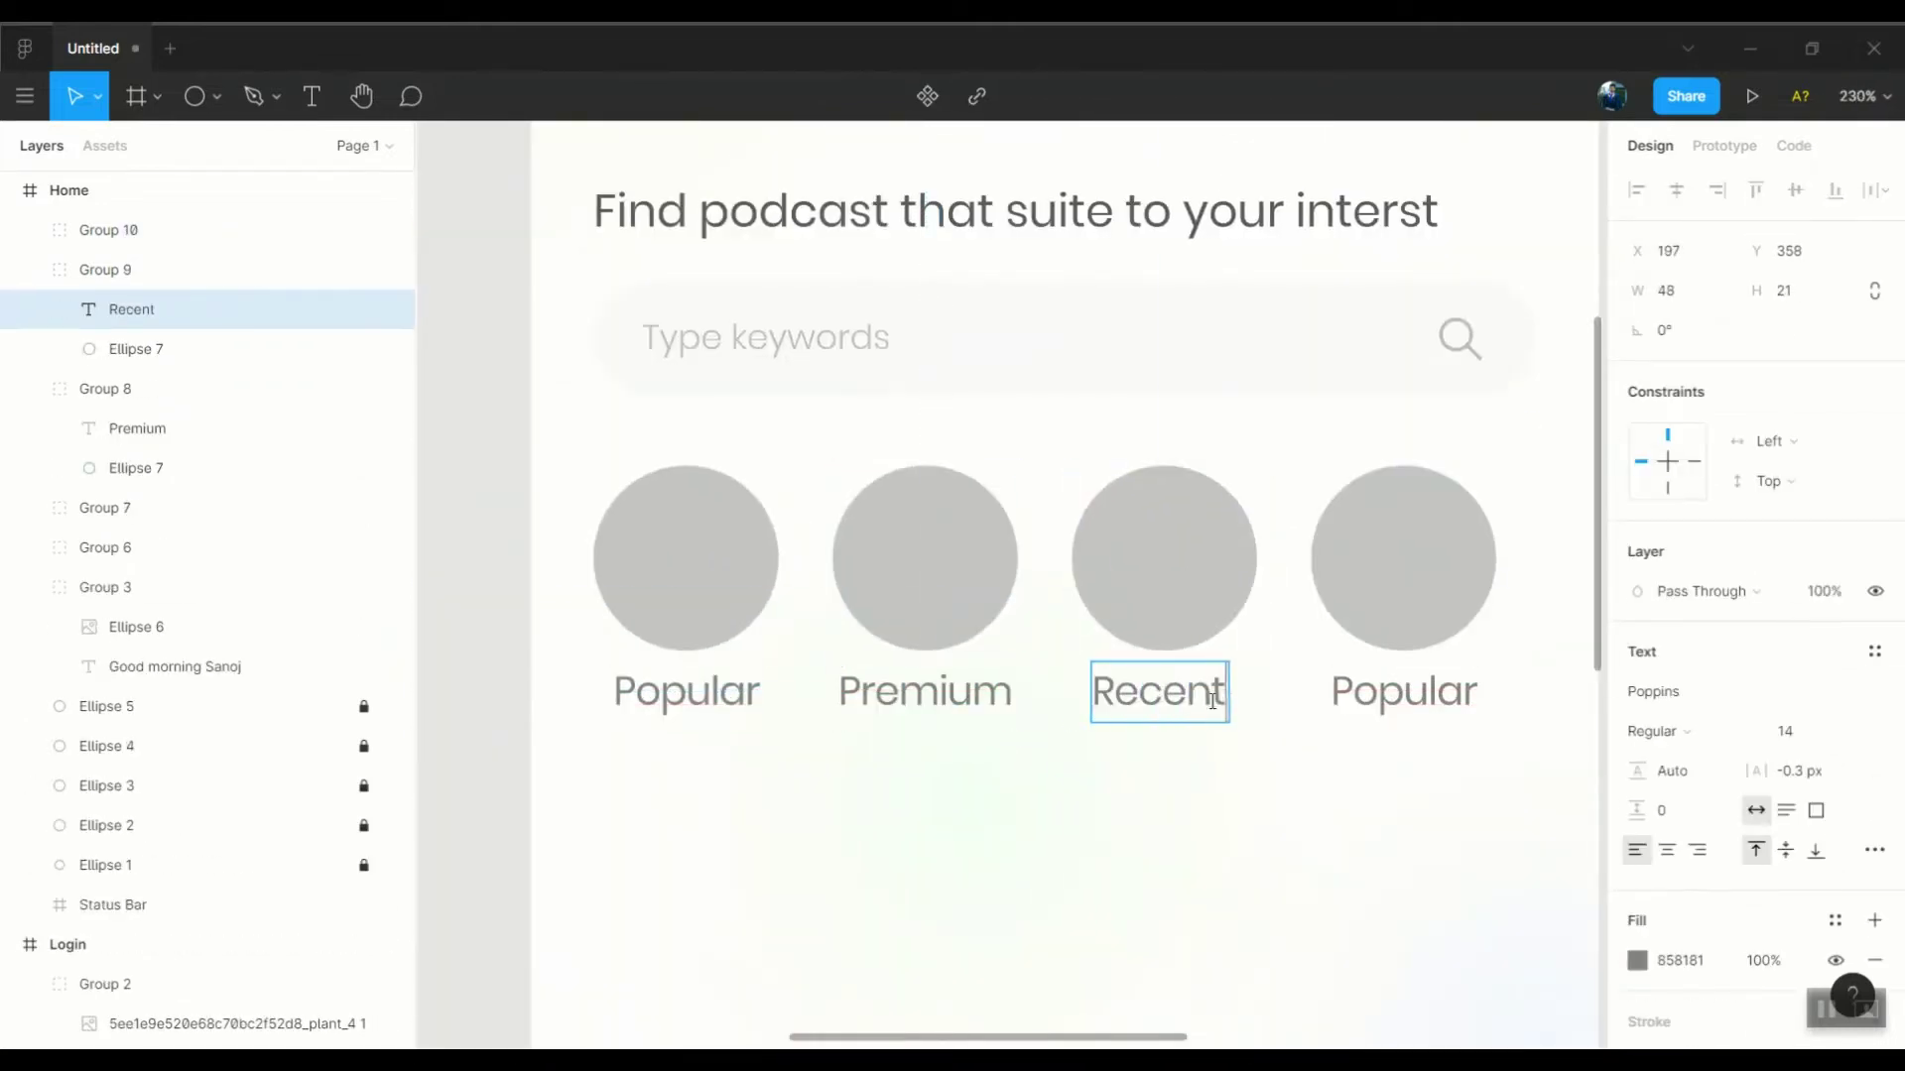
double_click(1443, 710)
text(Trending)
key(Escape)
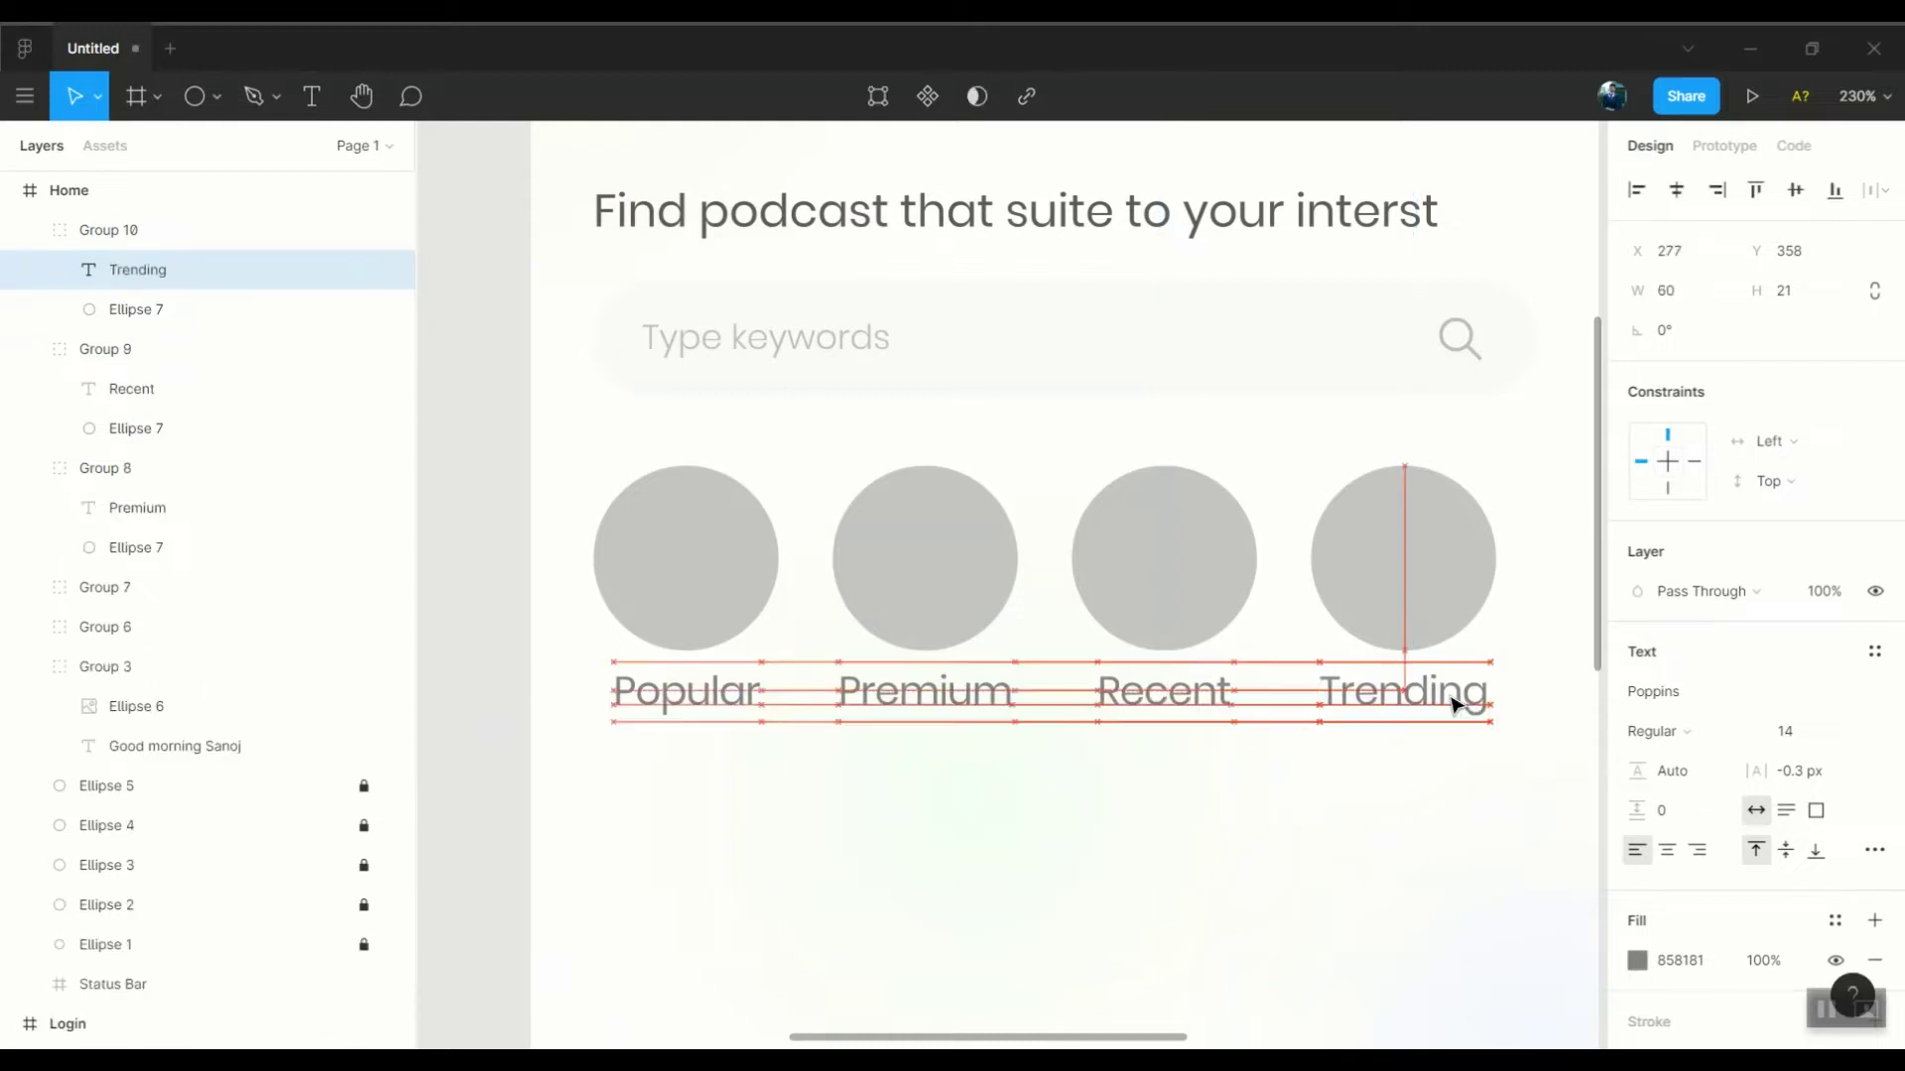
scroll(1458, 694, down, 3)
Space the four circle groups evenly, with Trending at the right edge
click(1367, 631)
drag(1416, 663, 1422, 668)
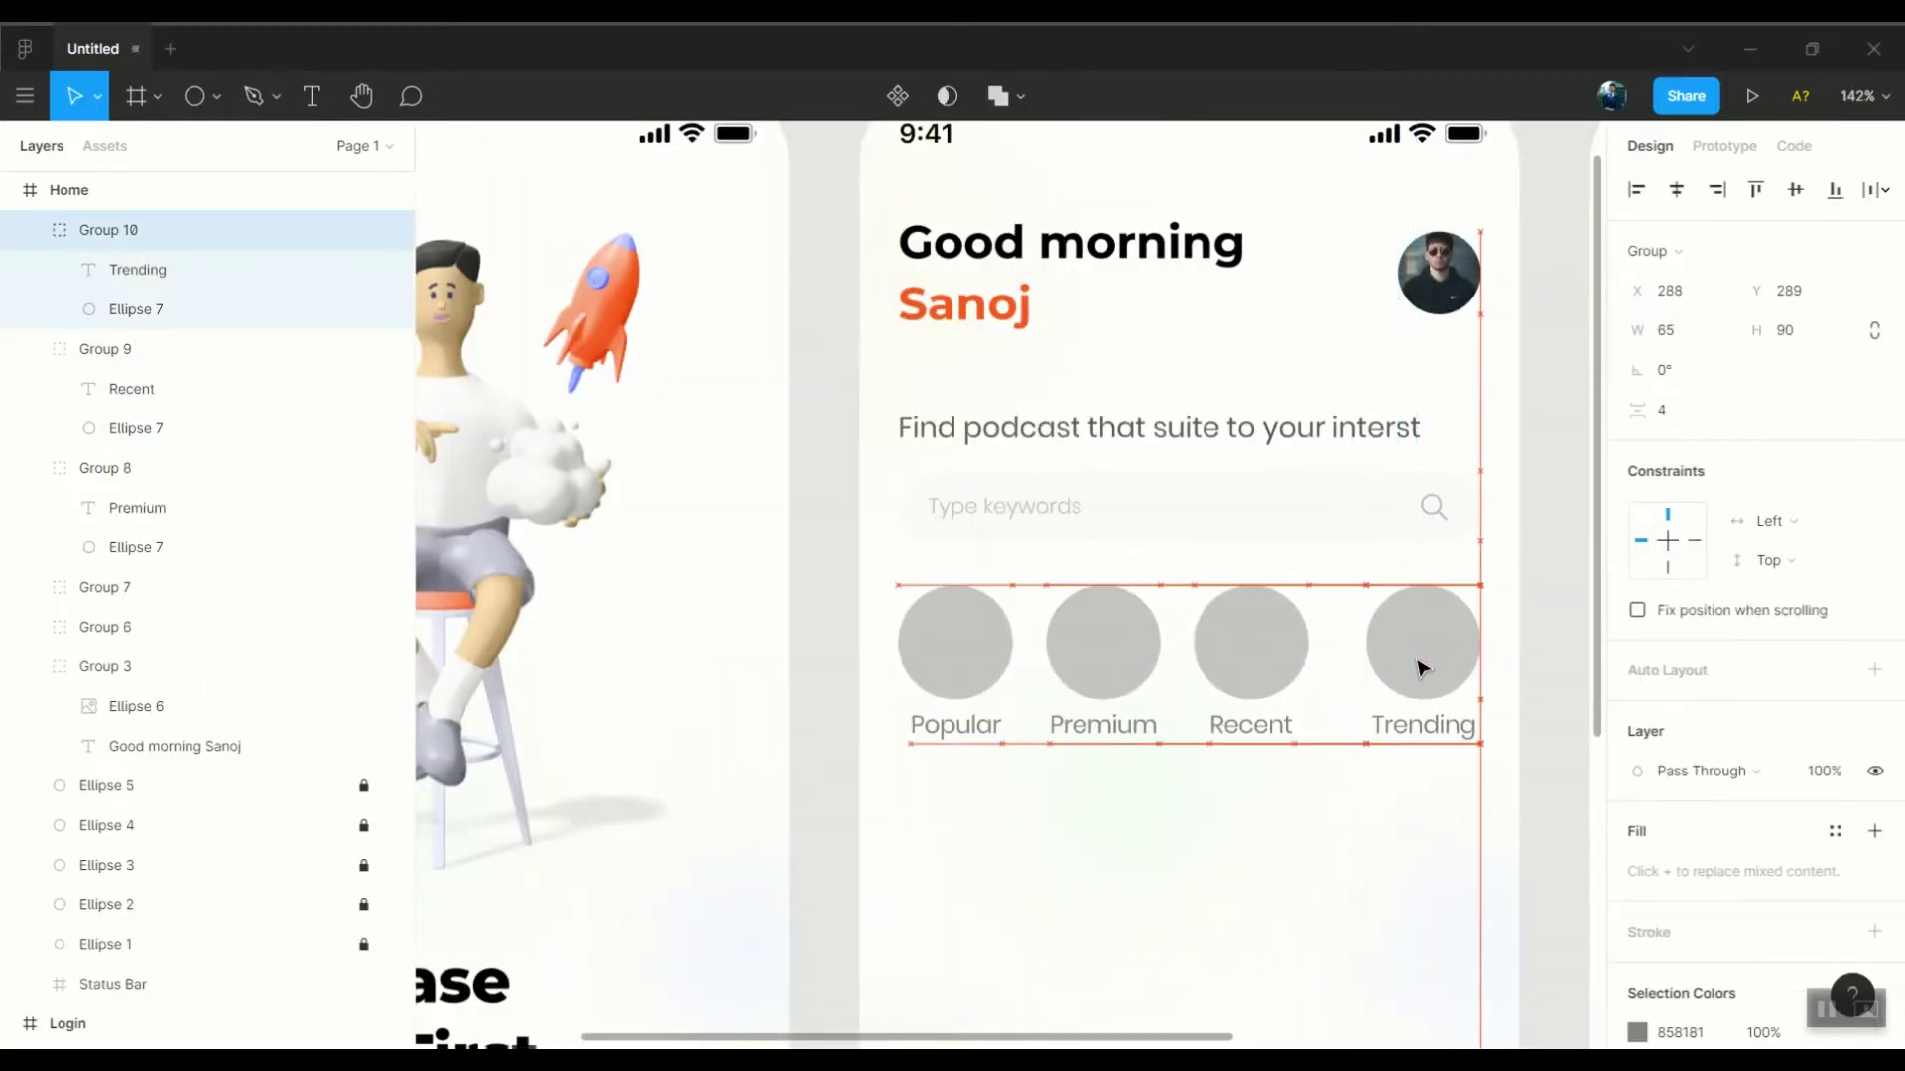
drag(1250, 681, 1271, 680)
drag(1141, 680, 1151, 681)
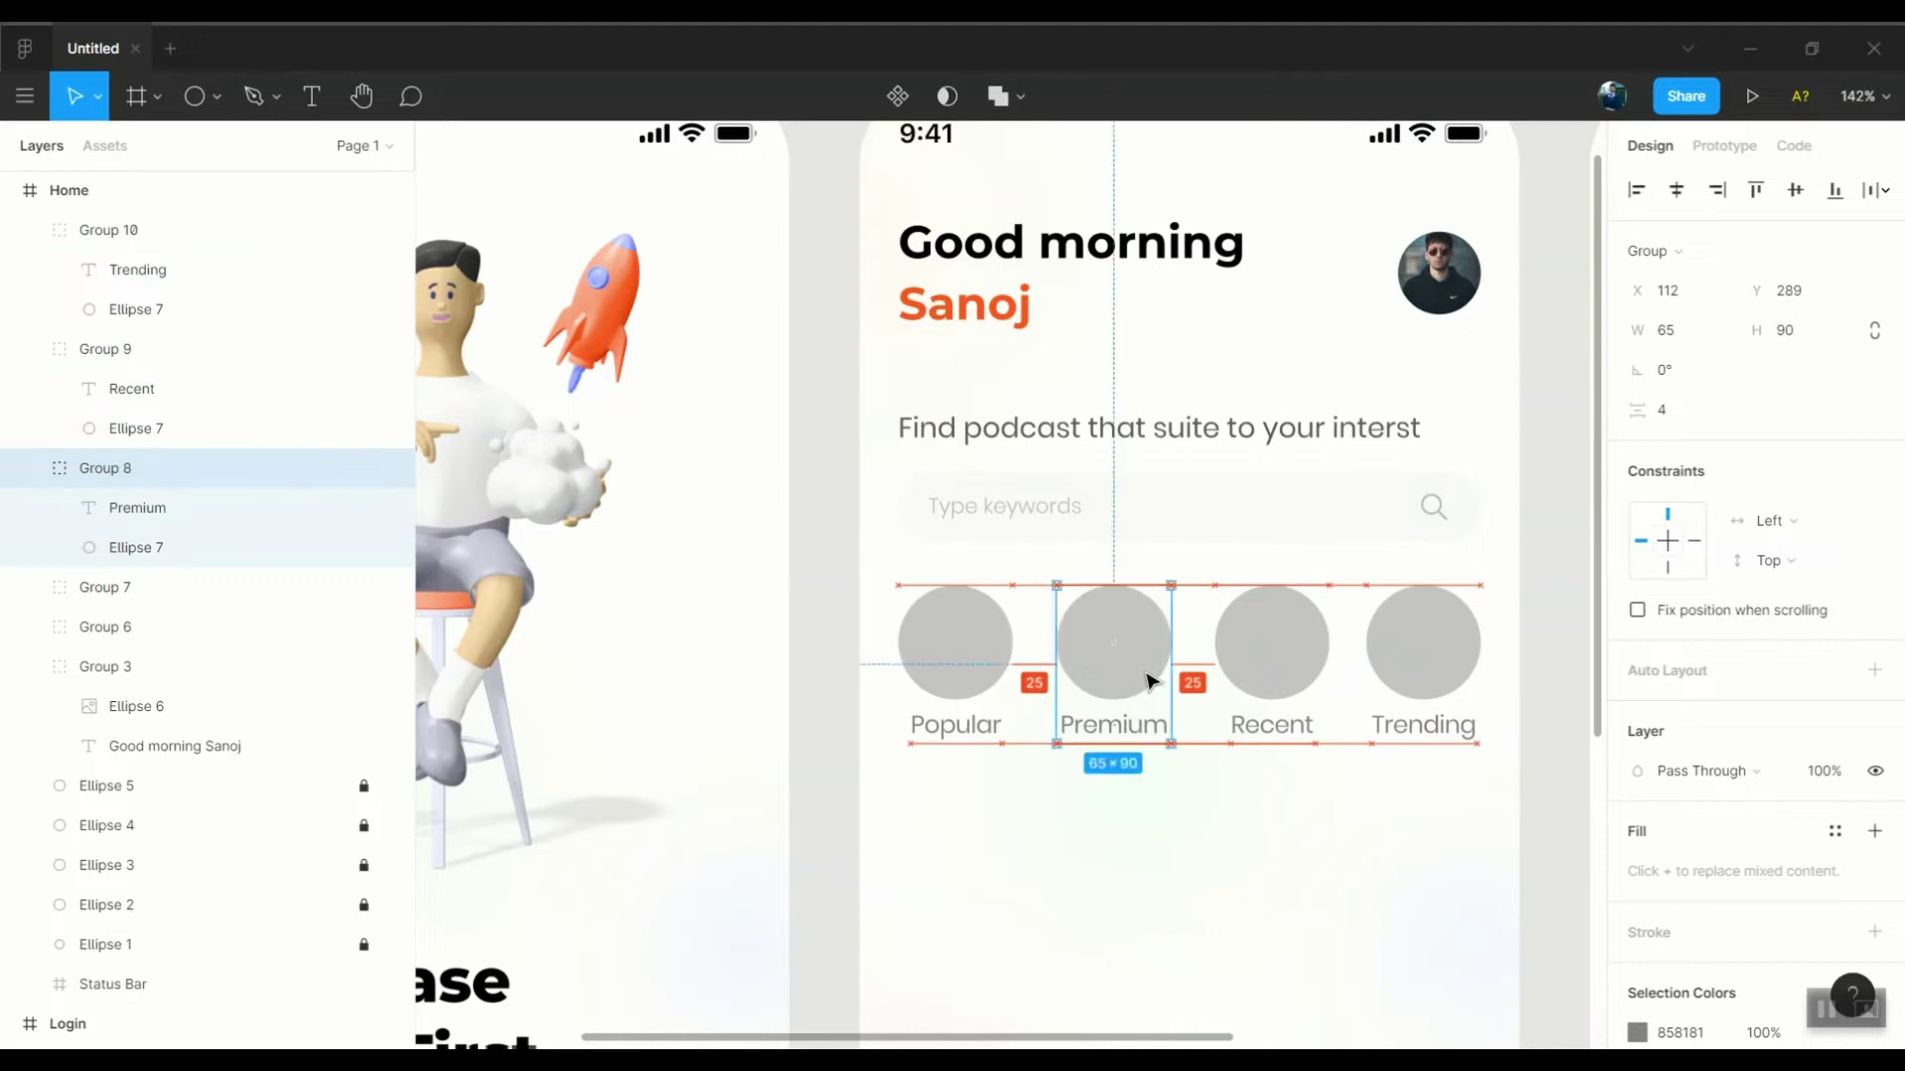
click(1263, 681)
click(1148, 680)
key(Escape)
Ungroup the four circle groups and select their four text labels
scroll(1344, 729, down, 3)
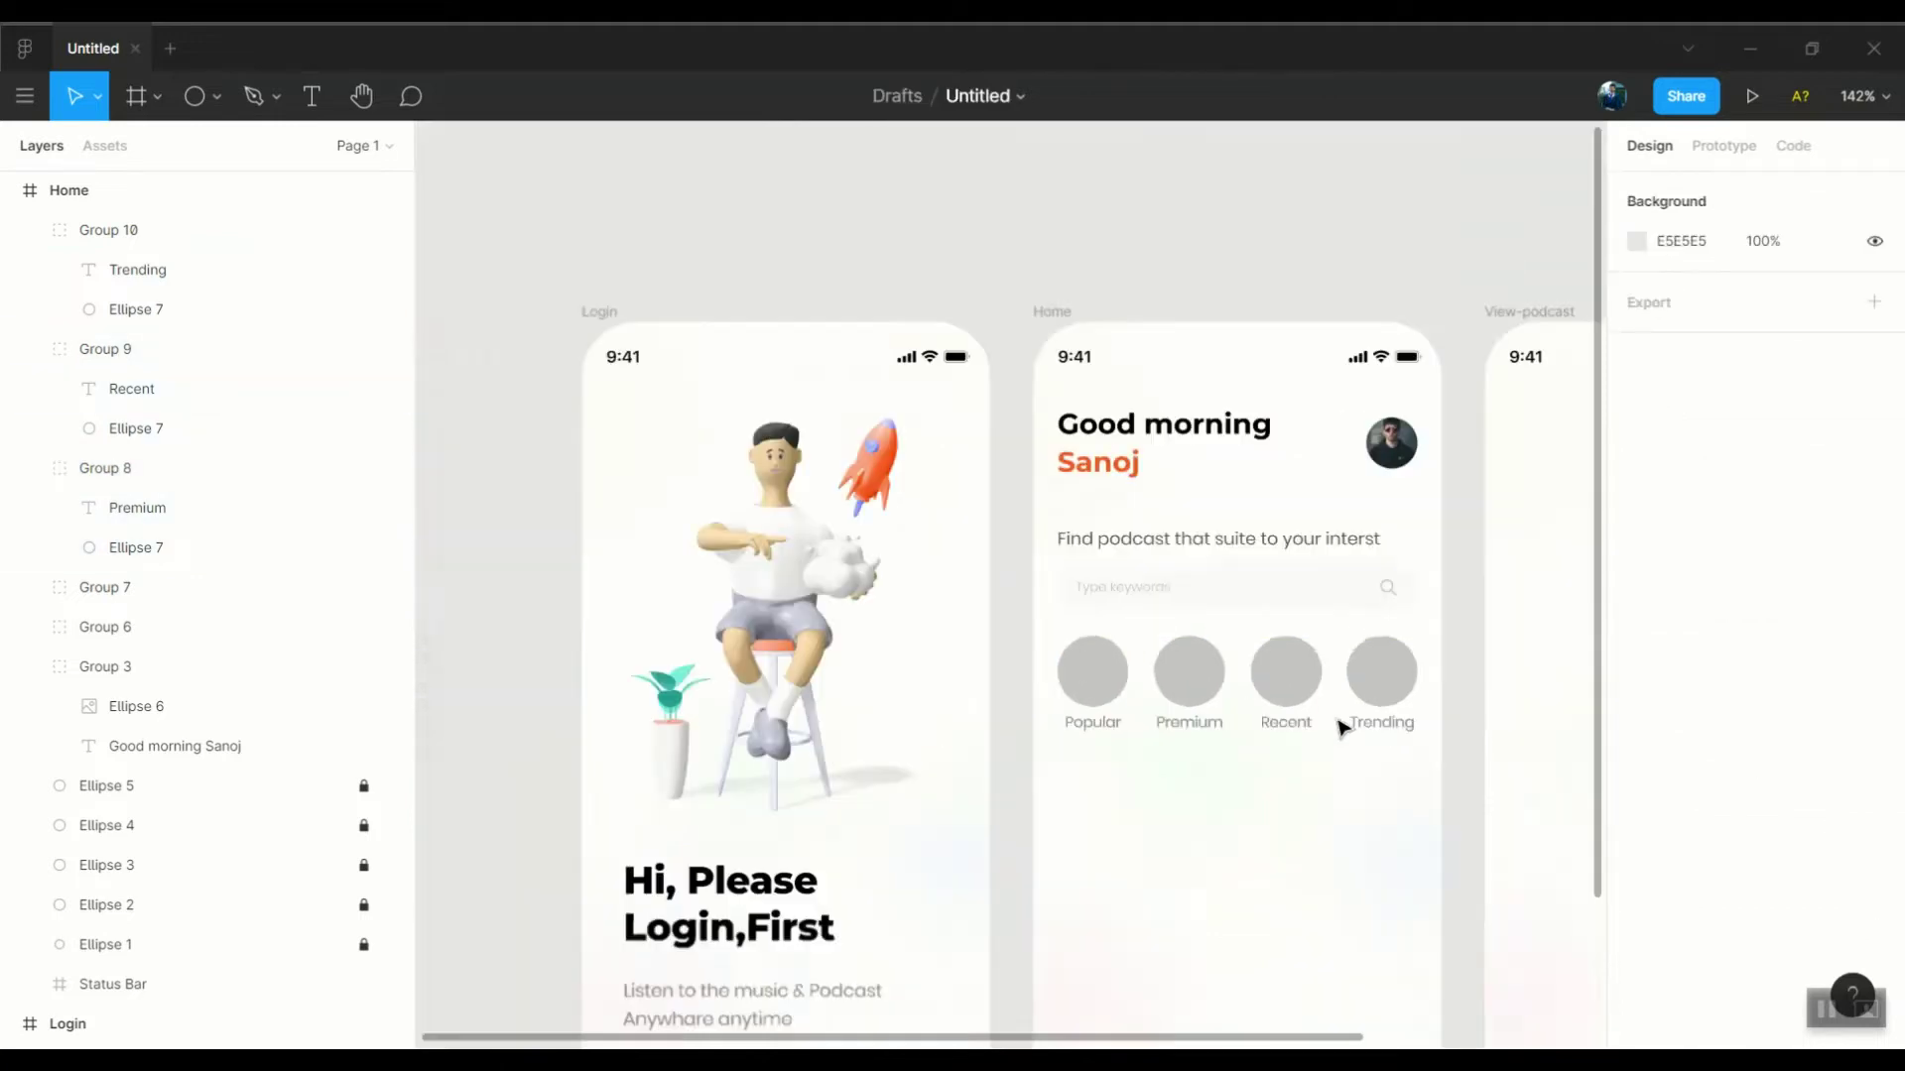
drag(1443, 818, 1091, 666)
key(ctrl+shift+g)
drag(1360, 770, 1111, 727)
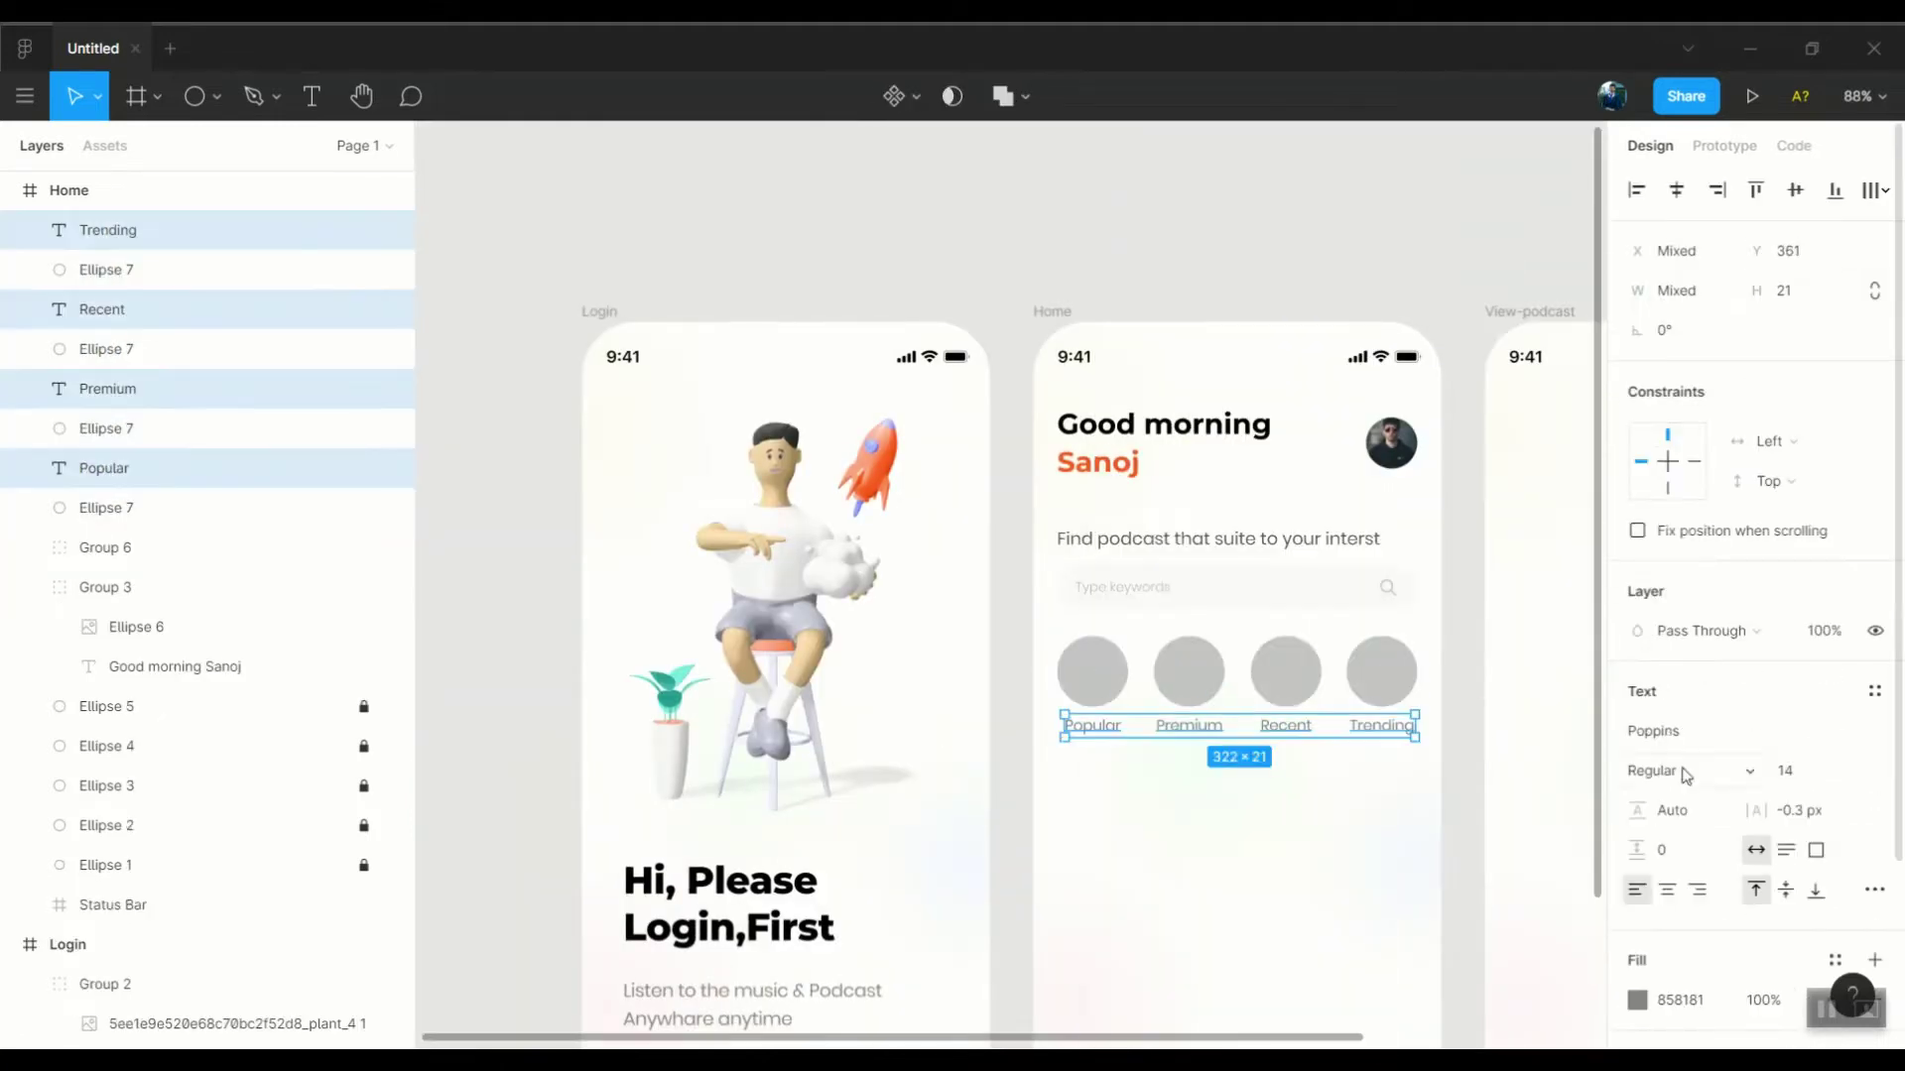
Make the four category labels Light weight and adjust their text colour
click(1685, 775)
click(1652, 739)
scroll(1273, 746, up, 3)
click(1637, 1000)
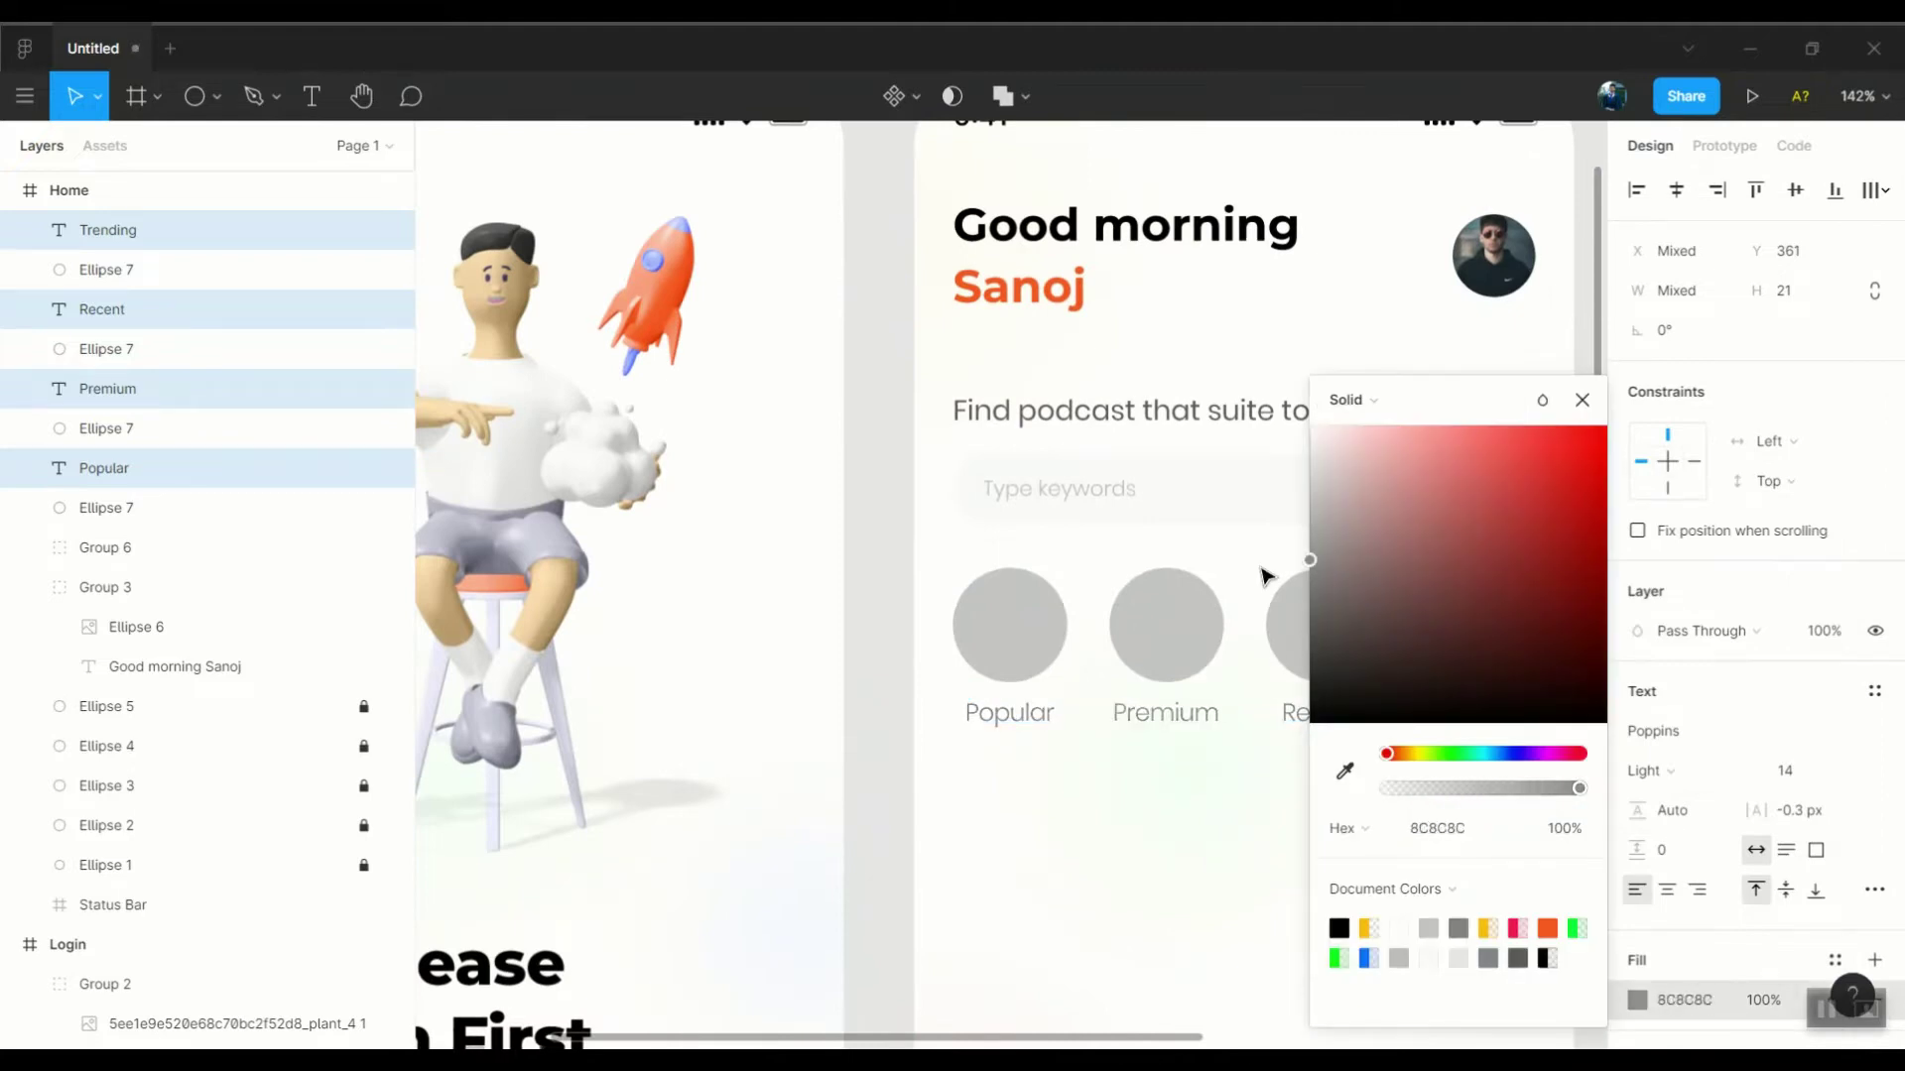
click(929, 575)
scroll(929, 575, down, 3)
drag(932, 571, 1581, 808)
click(1207, 681)
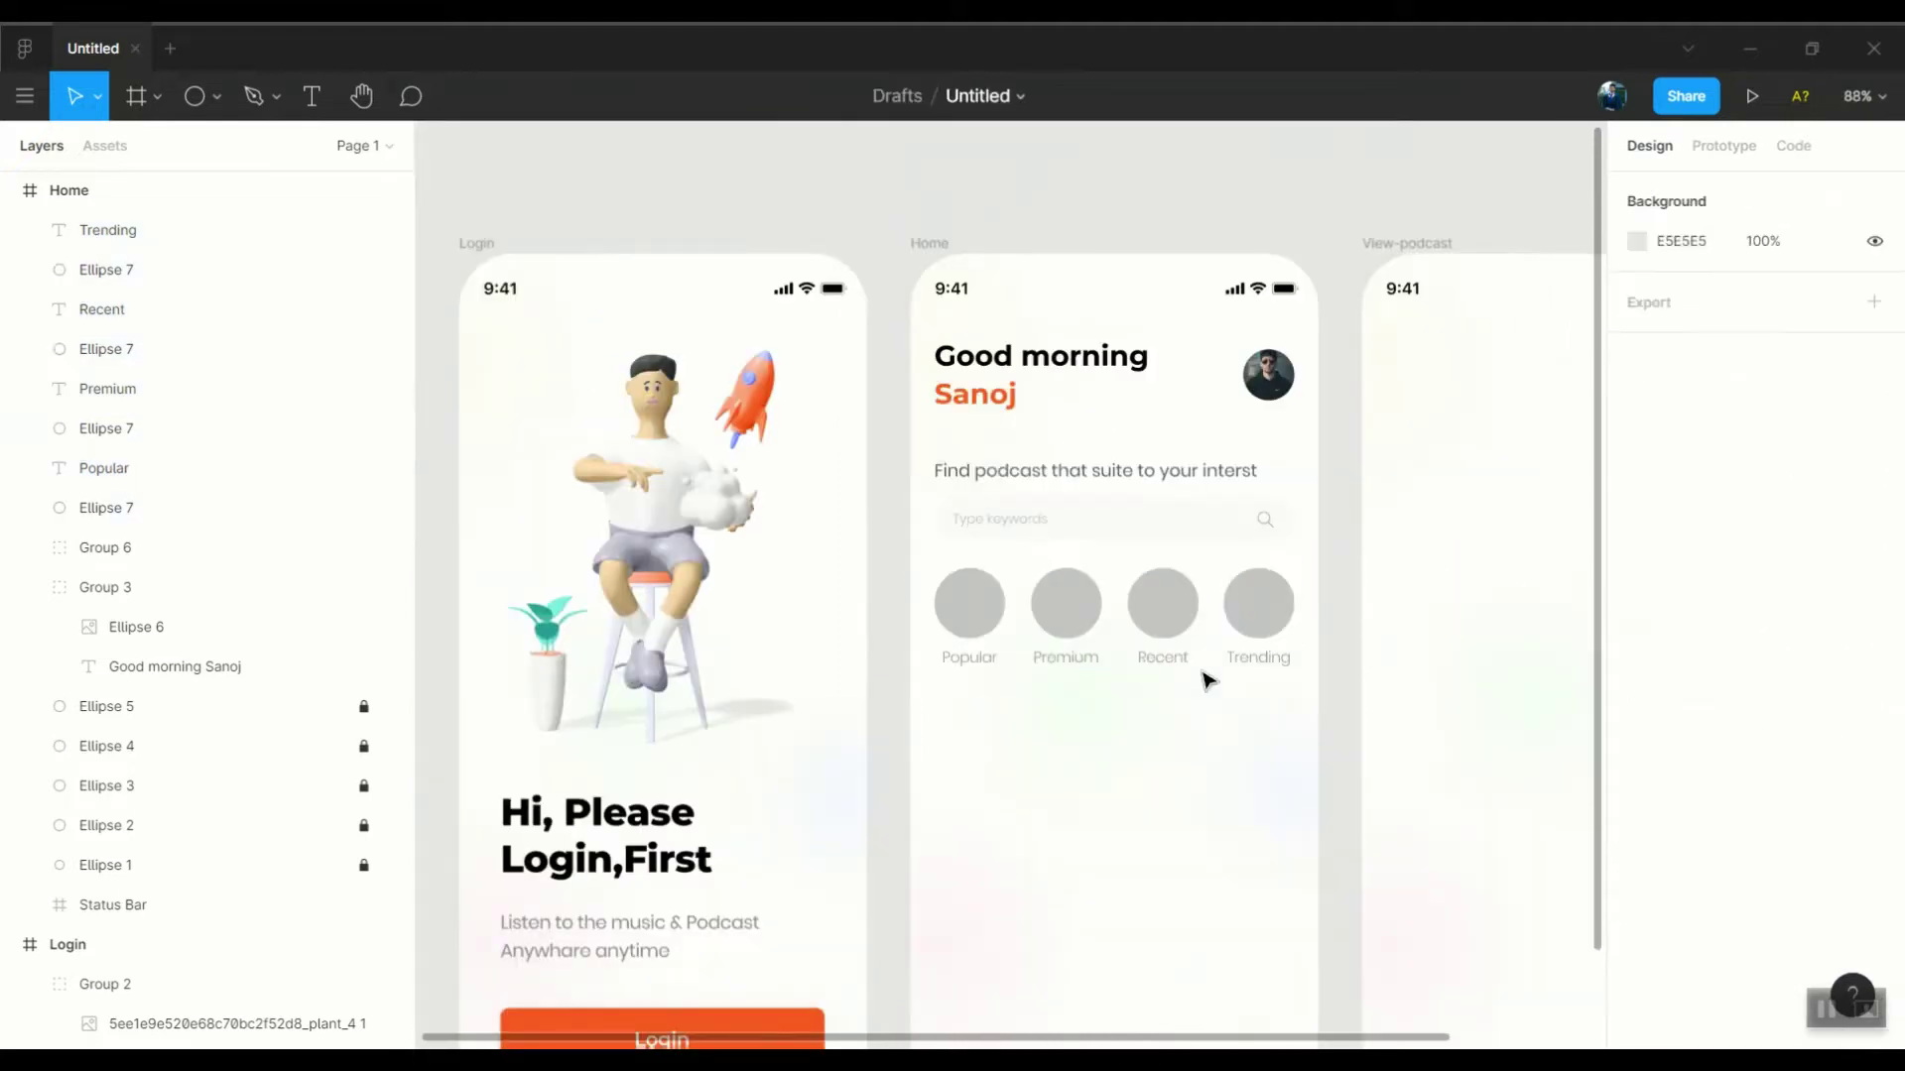
Fill the Popular circle with the greeting's orange and add an orange drop shadow at about 24% opacity
click(969, 603)
click(1637, 731)
click(1343, 769)
click(982, 684)
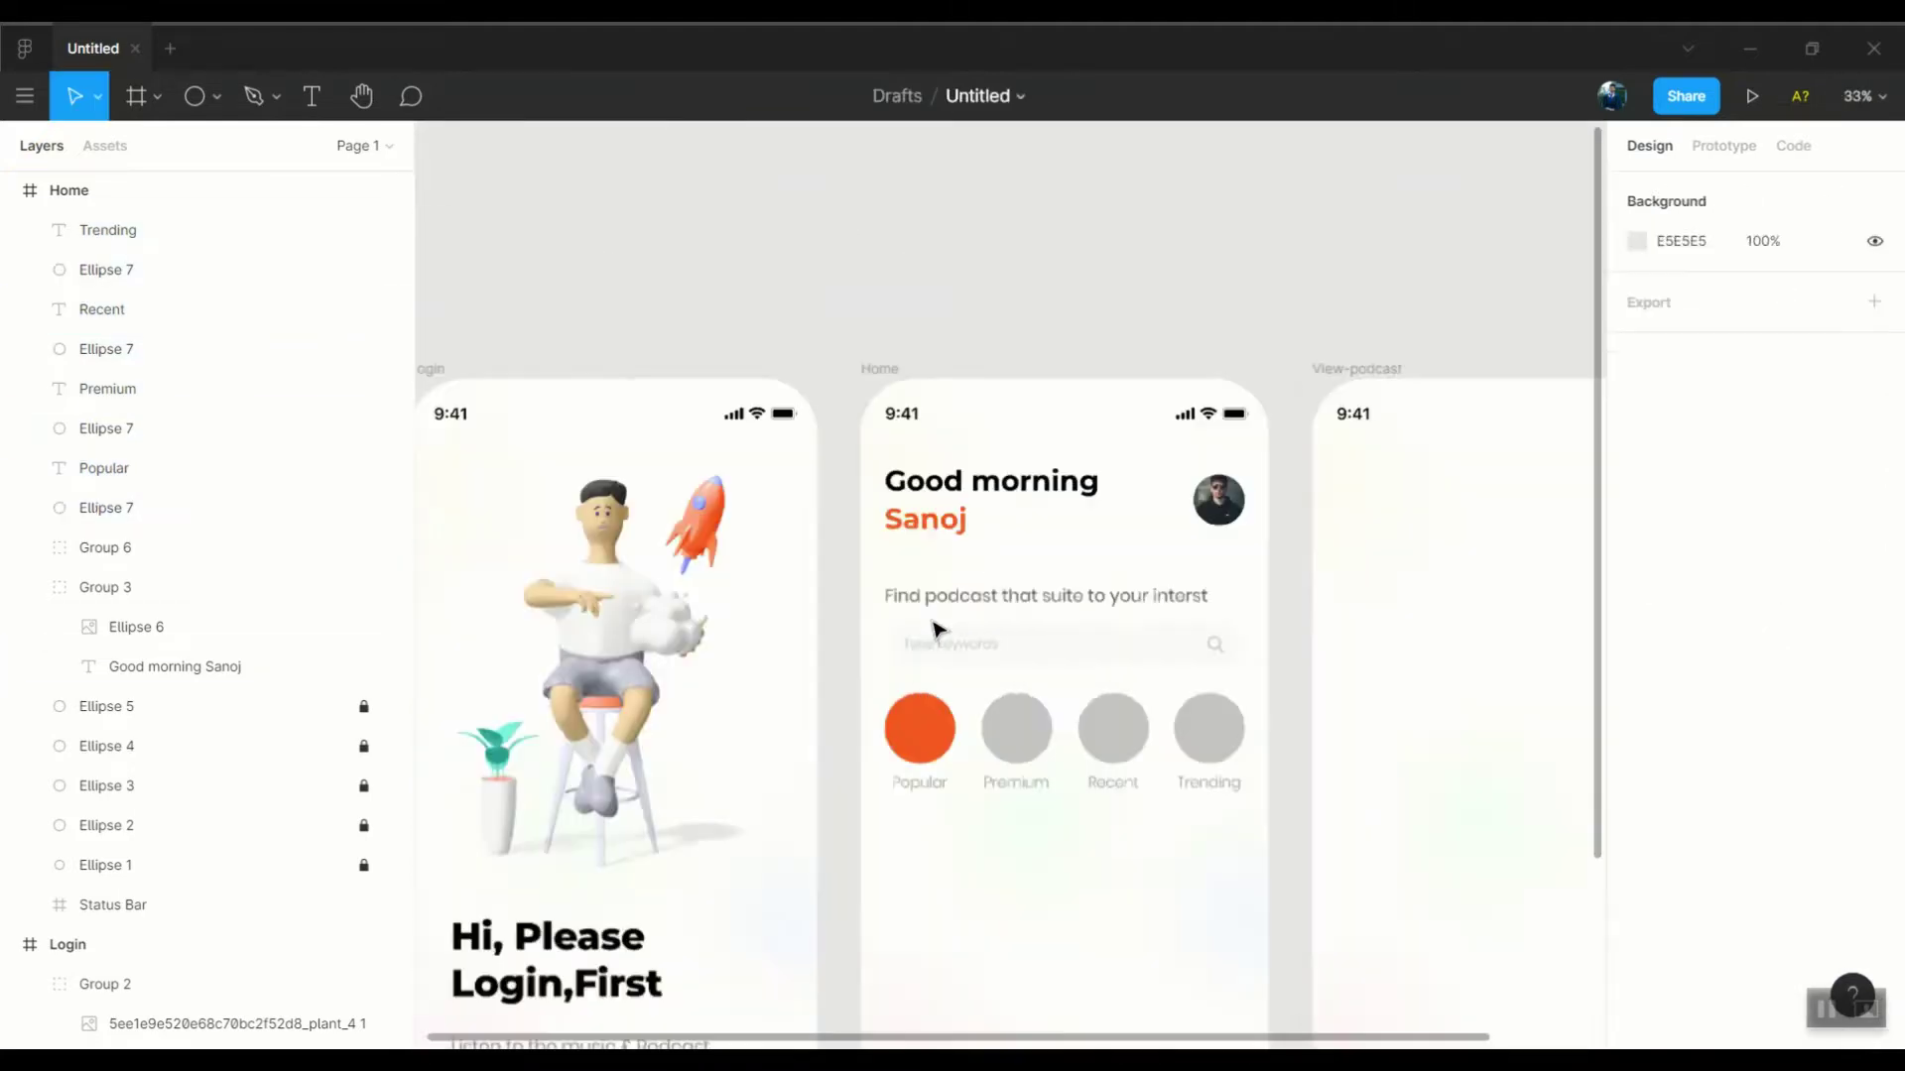
click(1872, 854)
click(1636, 893)
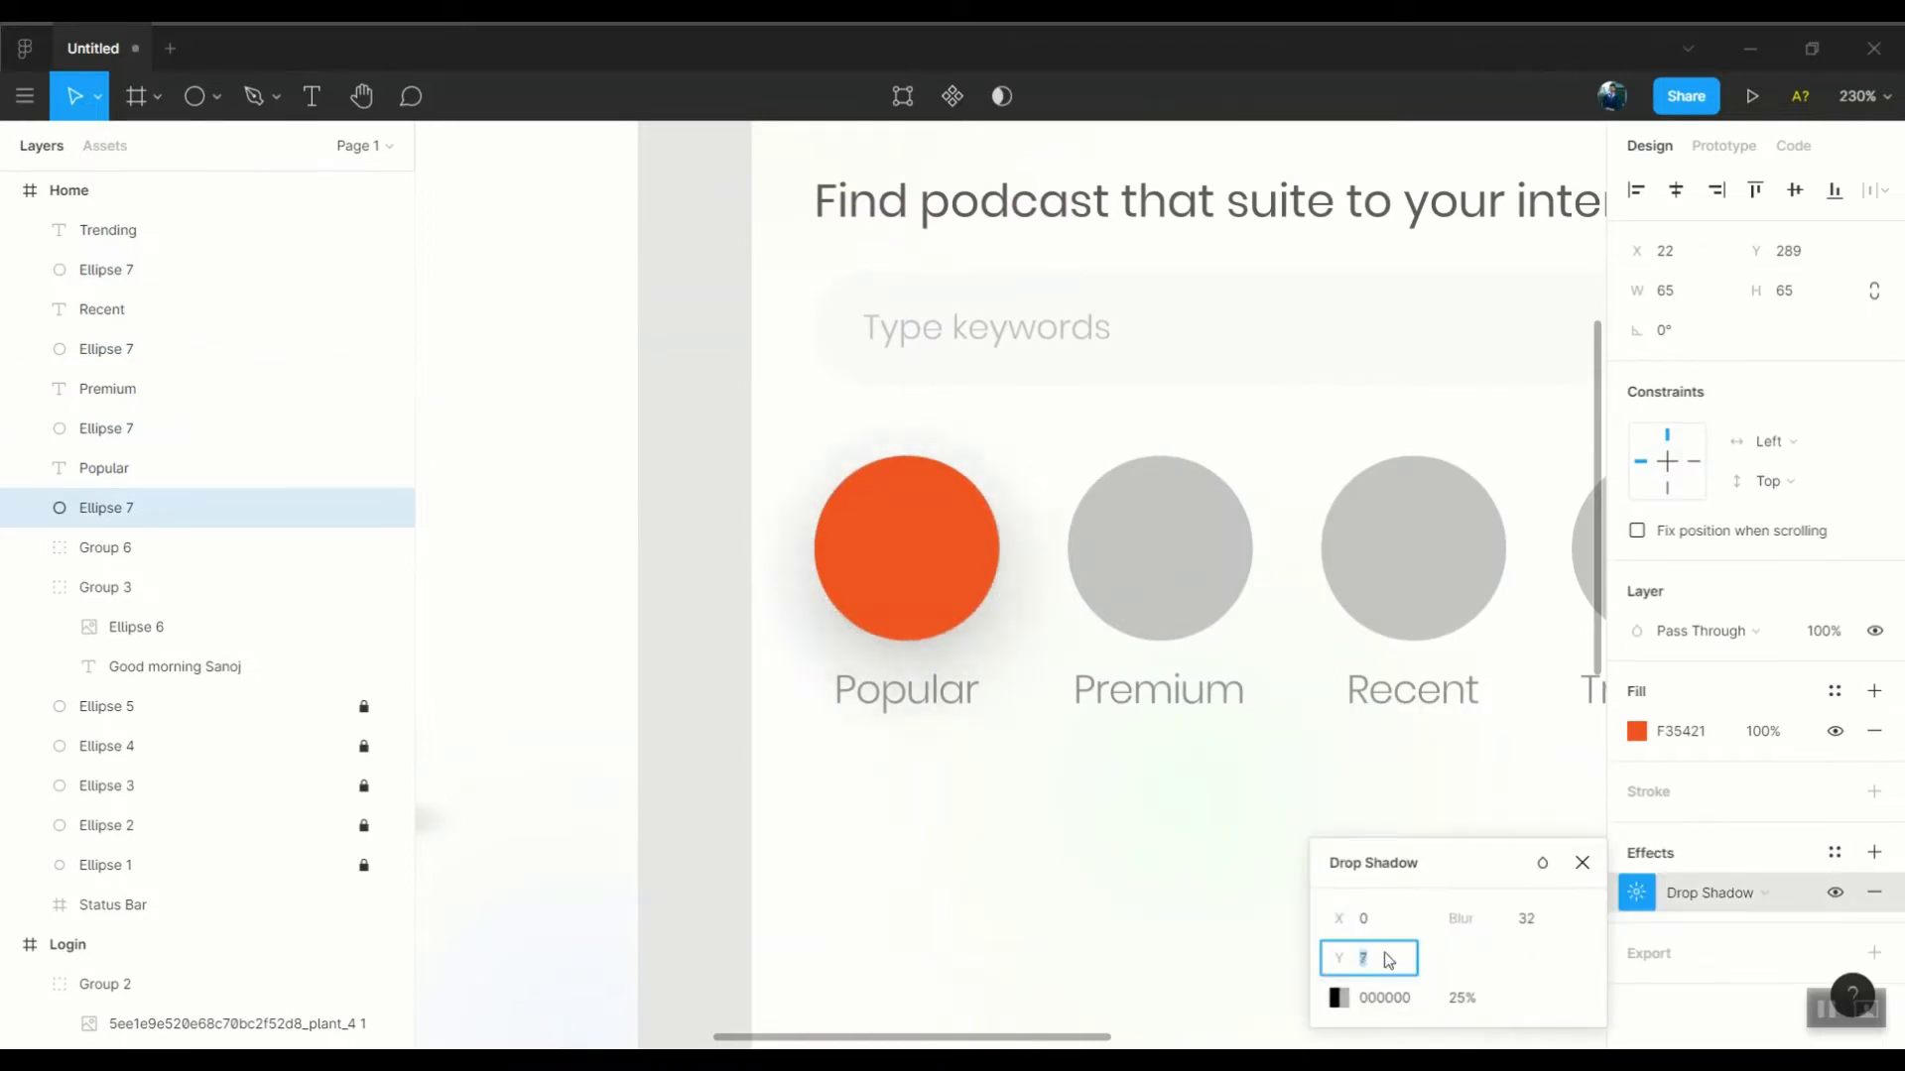
click(1338, 997)
click(1130, 927)
drag(1125, 784, 1139, 789)
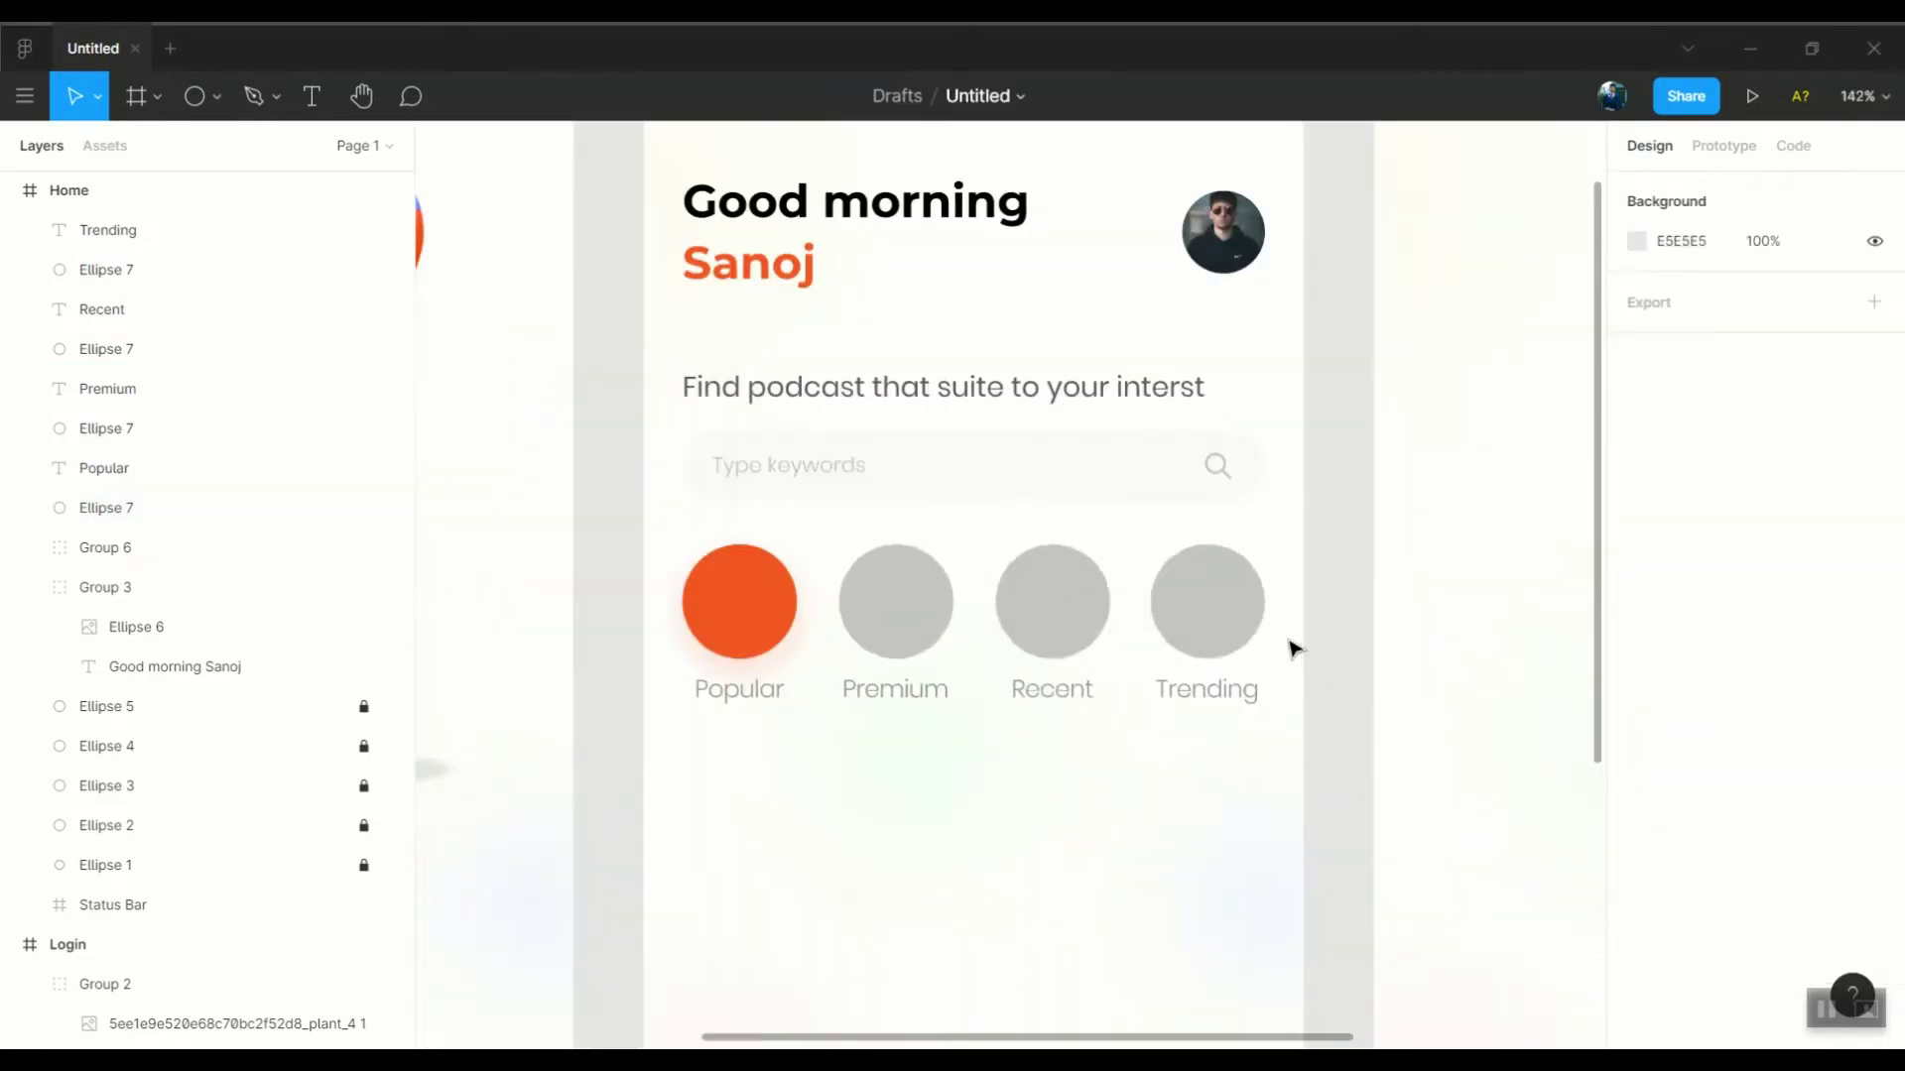
Lighten the three grey circles and shift the category row slightly down
click(1313, 458)
drag(1313, 459, 1289, 449)
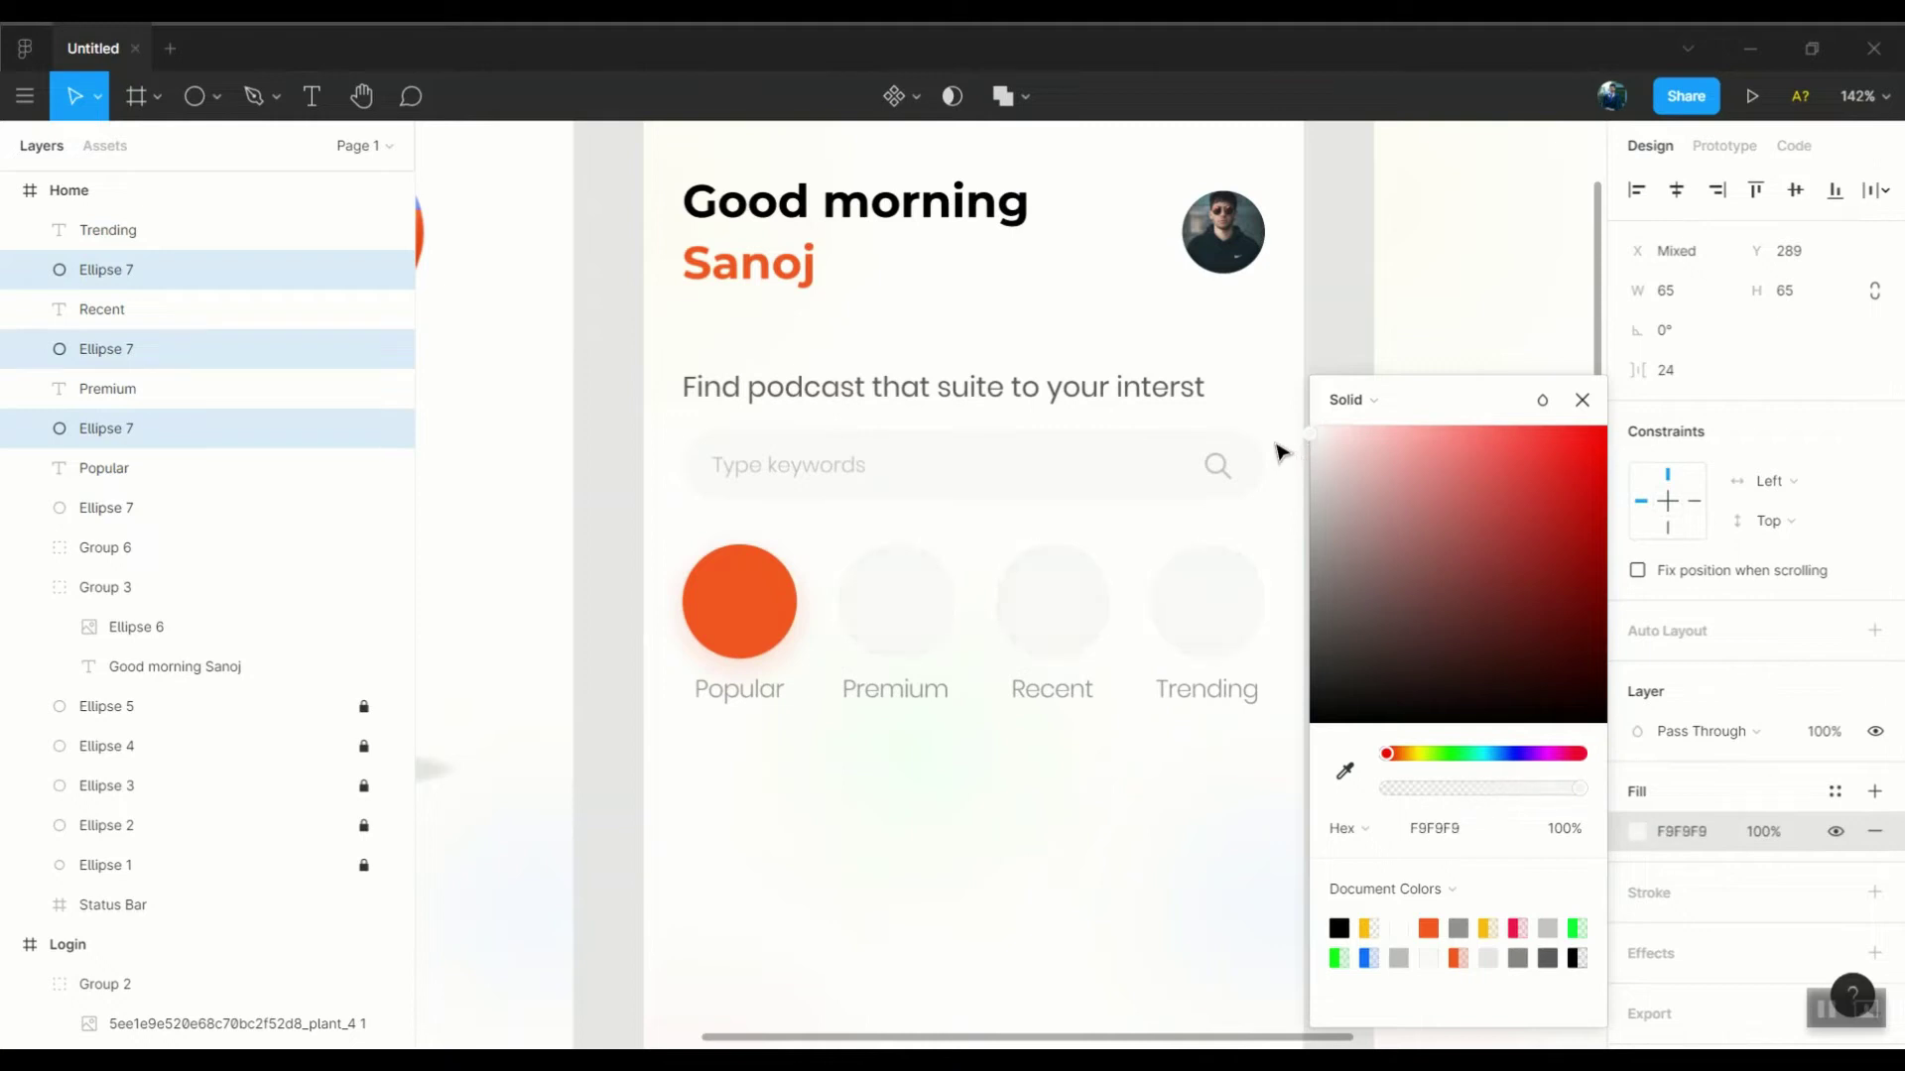
mouse_move(1279, 724)
mouse_down()
mouse_move(680, 541)
mouse_move(770, 591)
mouse_up()
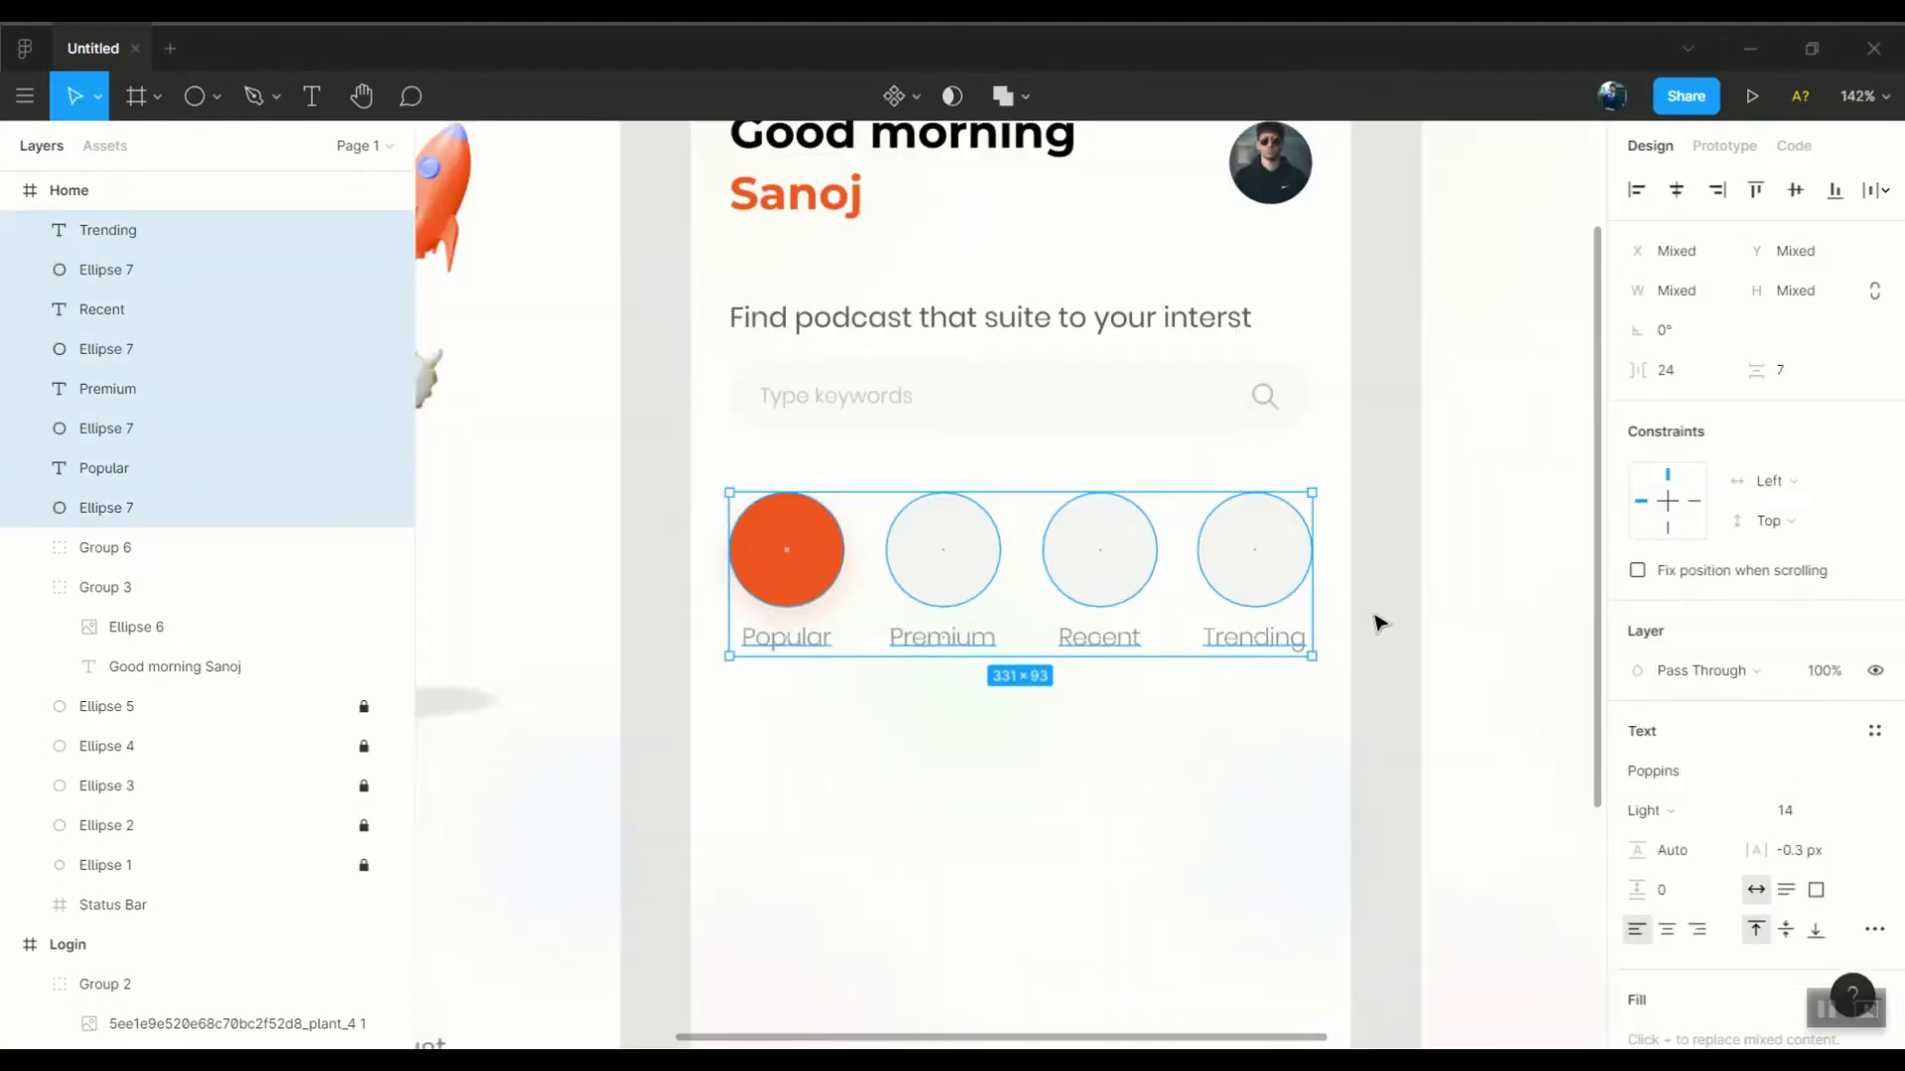
click(1372, 621)
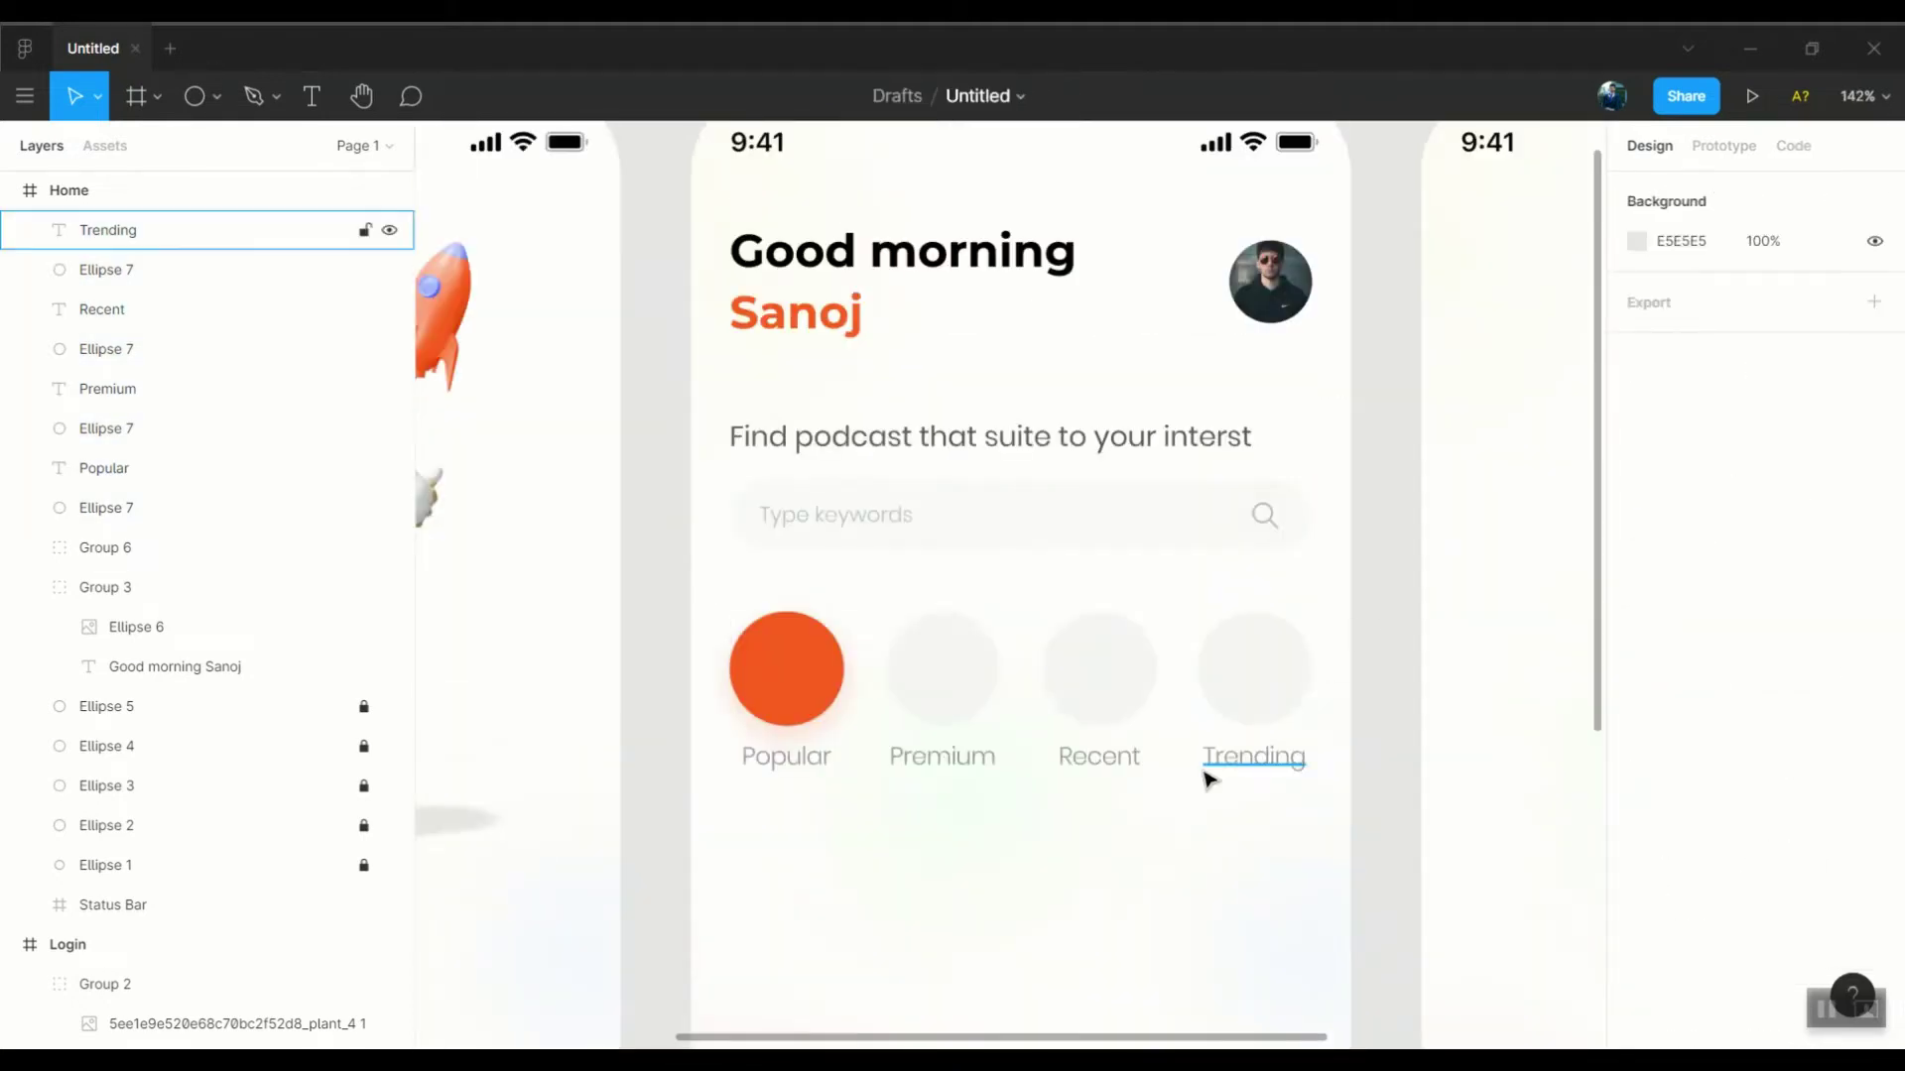
Place the timer image, shrunk and centred, inside the Recent circle
drag(1072, 675, 1071, 655)
drag(807, 489, 1037, 629)
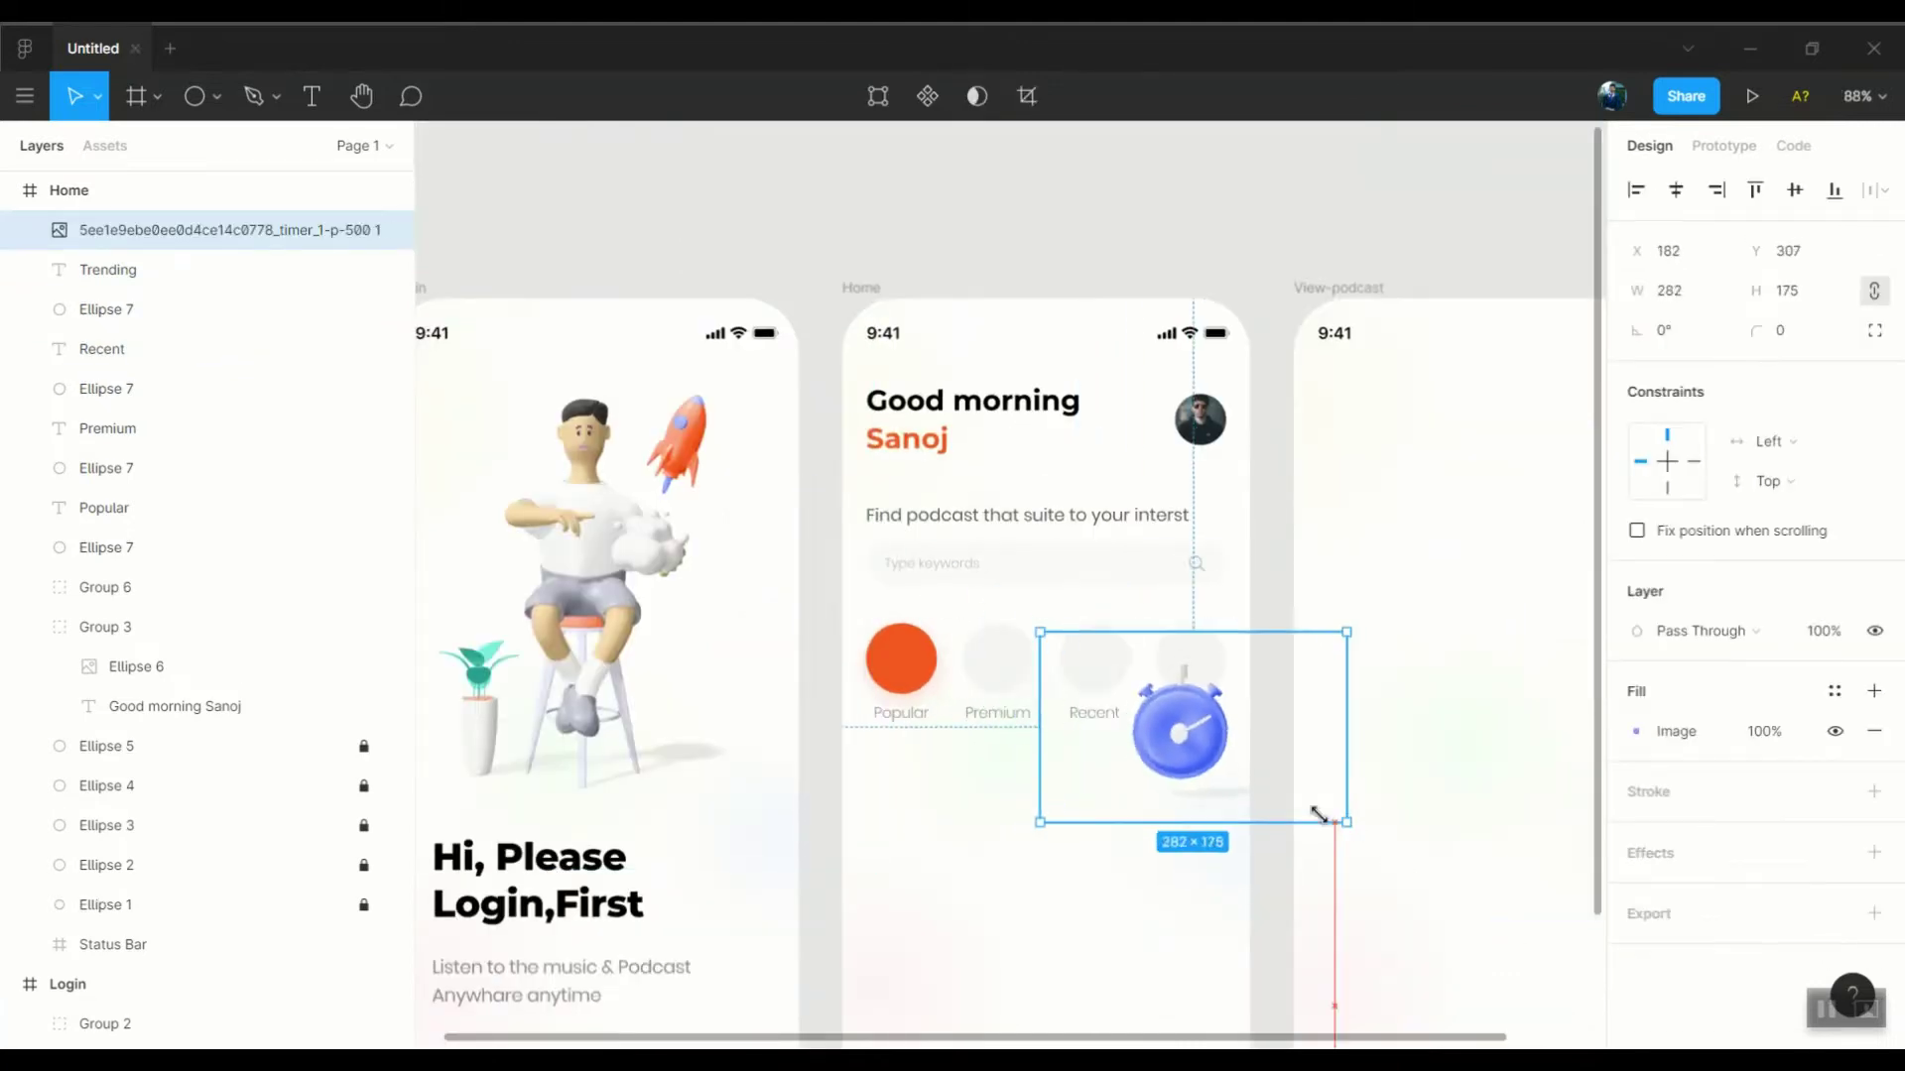
key(shift+2)
drag(897, 630, 898, 611)
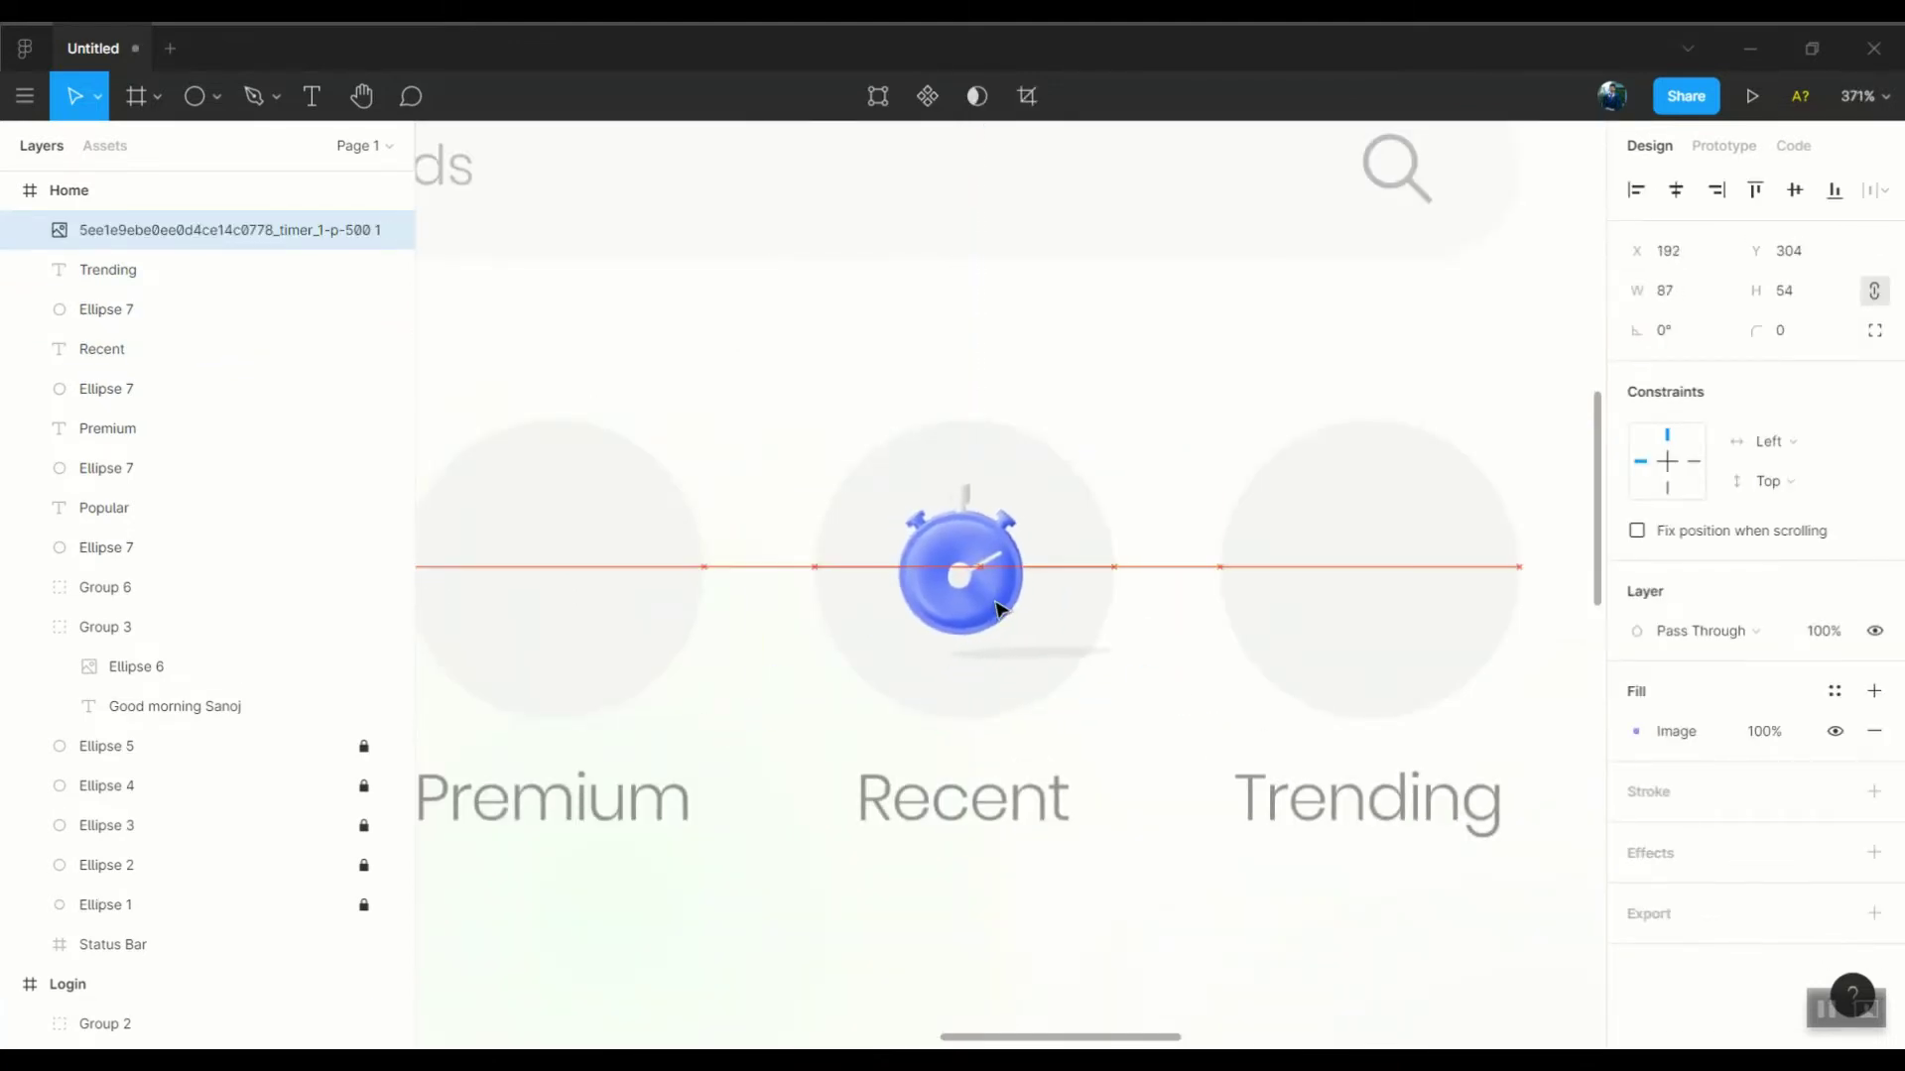
scroll(898, 611, down, 5)
scroll(872, 883, down, 5)
Shrink and tilt the rocket image and centre it in the Trending circle
drag(873, 883, 1104, 736)
scroll(1103, 736, up, 5)
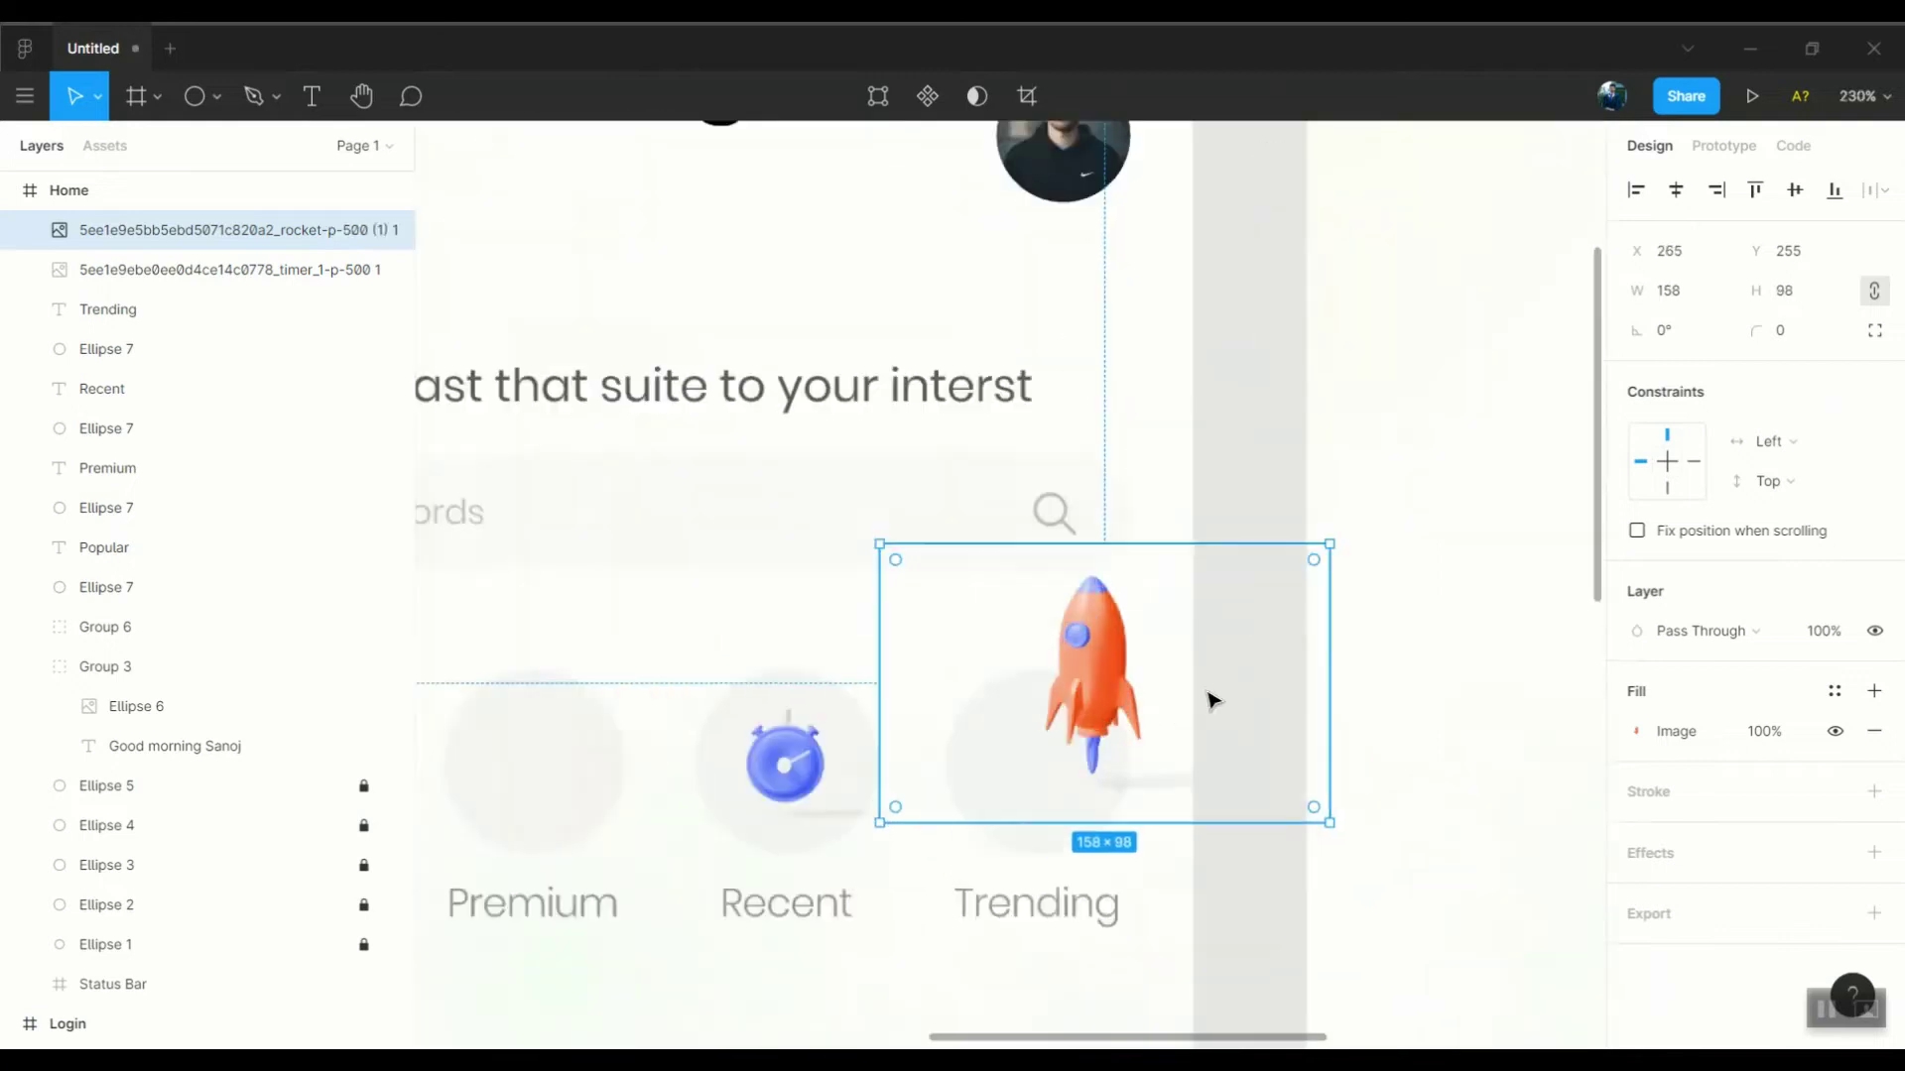
mouse_move(1326, 683)
mouse_down()
mouse_move(1186, 680)
mouse_move(967, 575)
mouse_move(992, 659)
mouse_up()
key(shift+2)
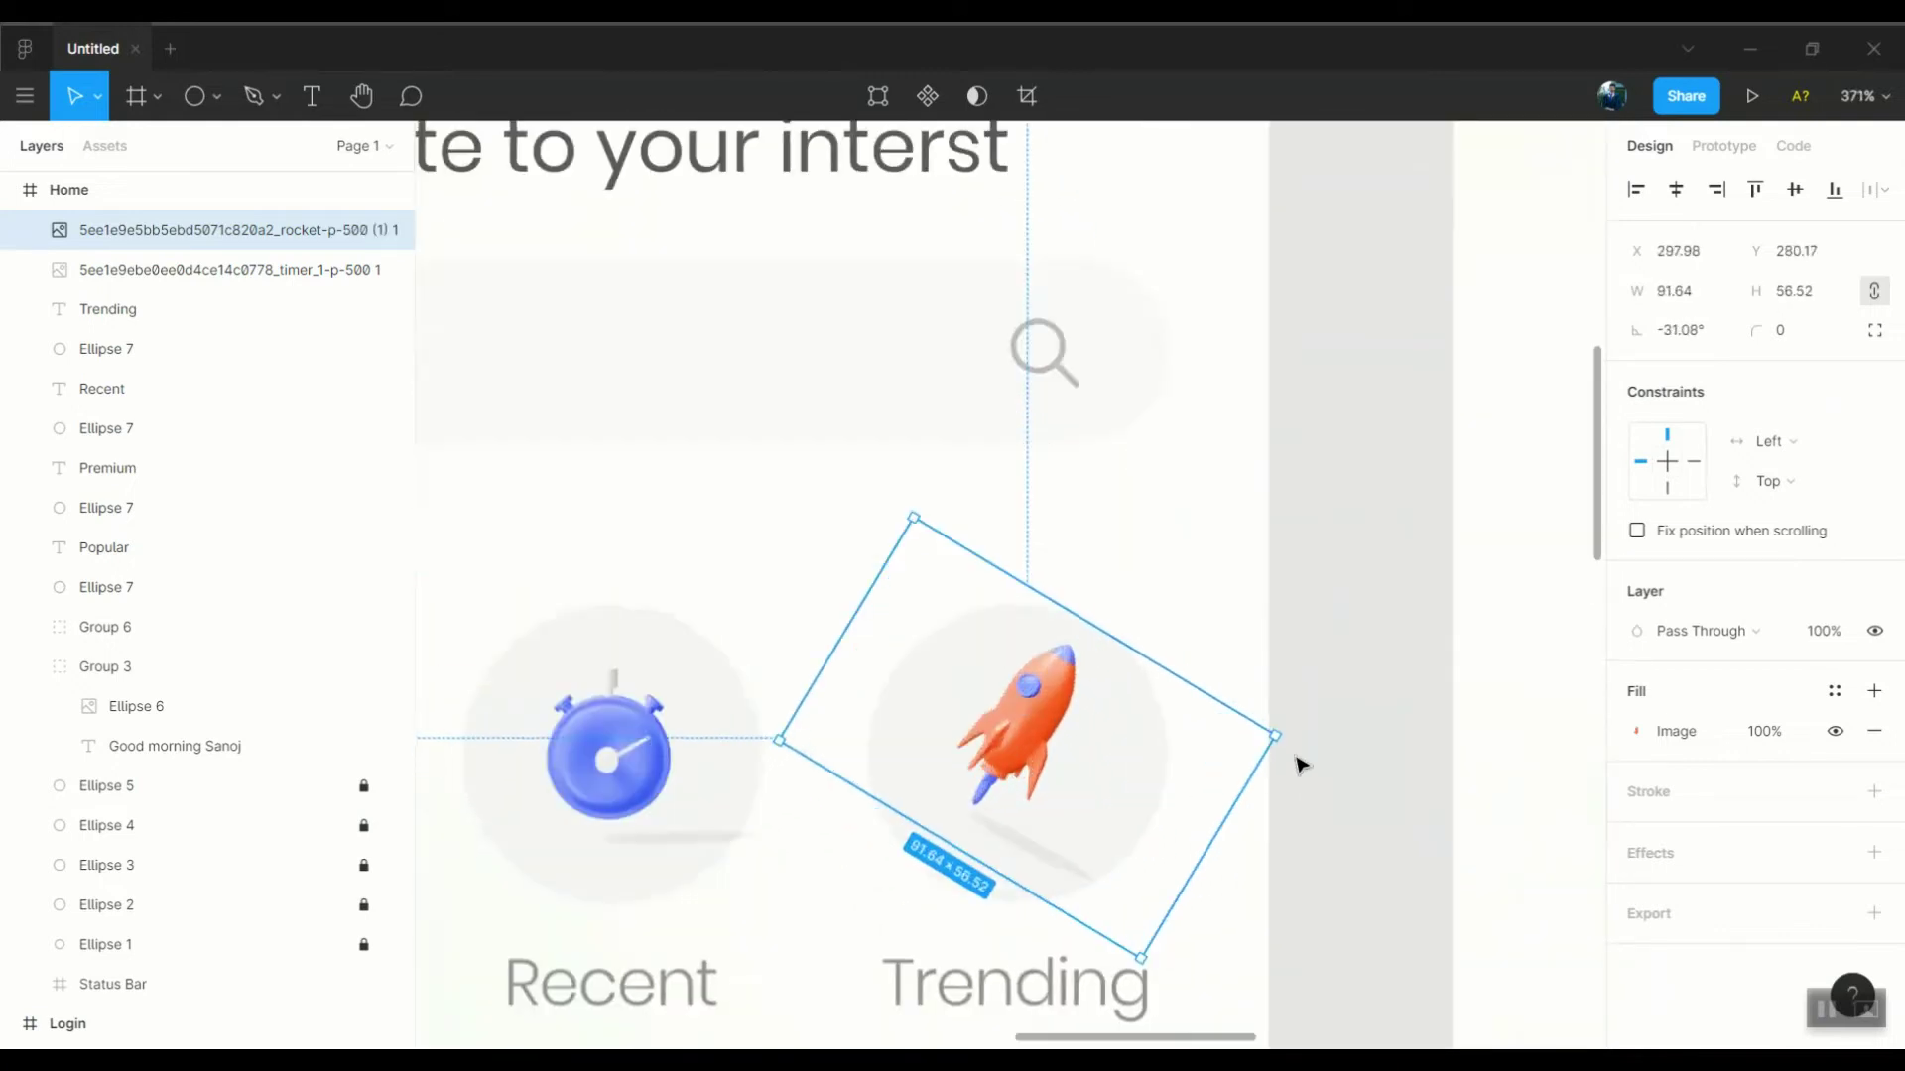
drag(1301, 765, 1037, 757)
drag(1158, 970, 1148, 942)
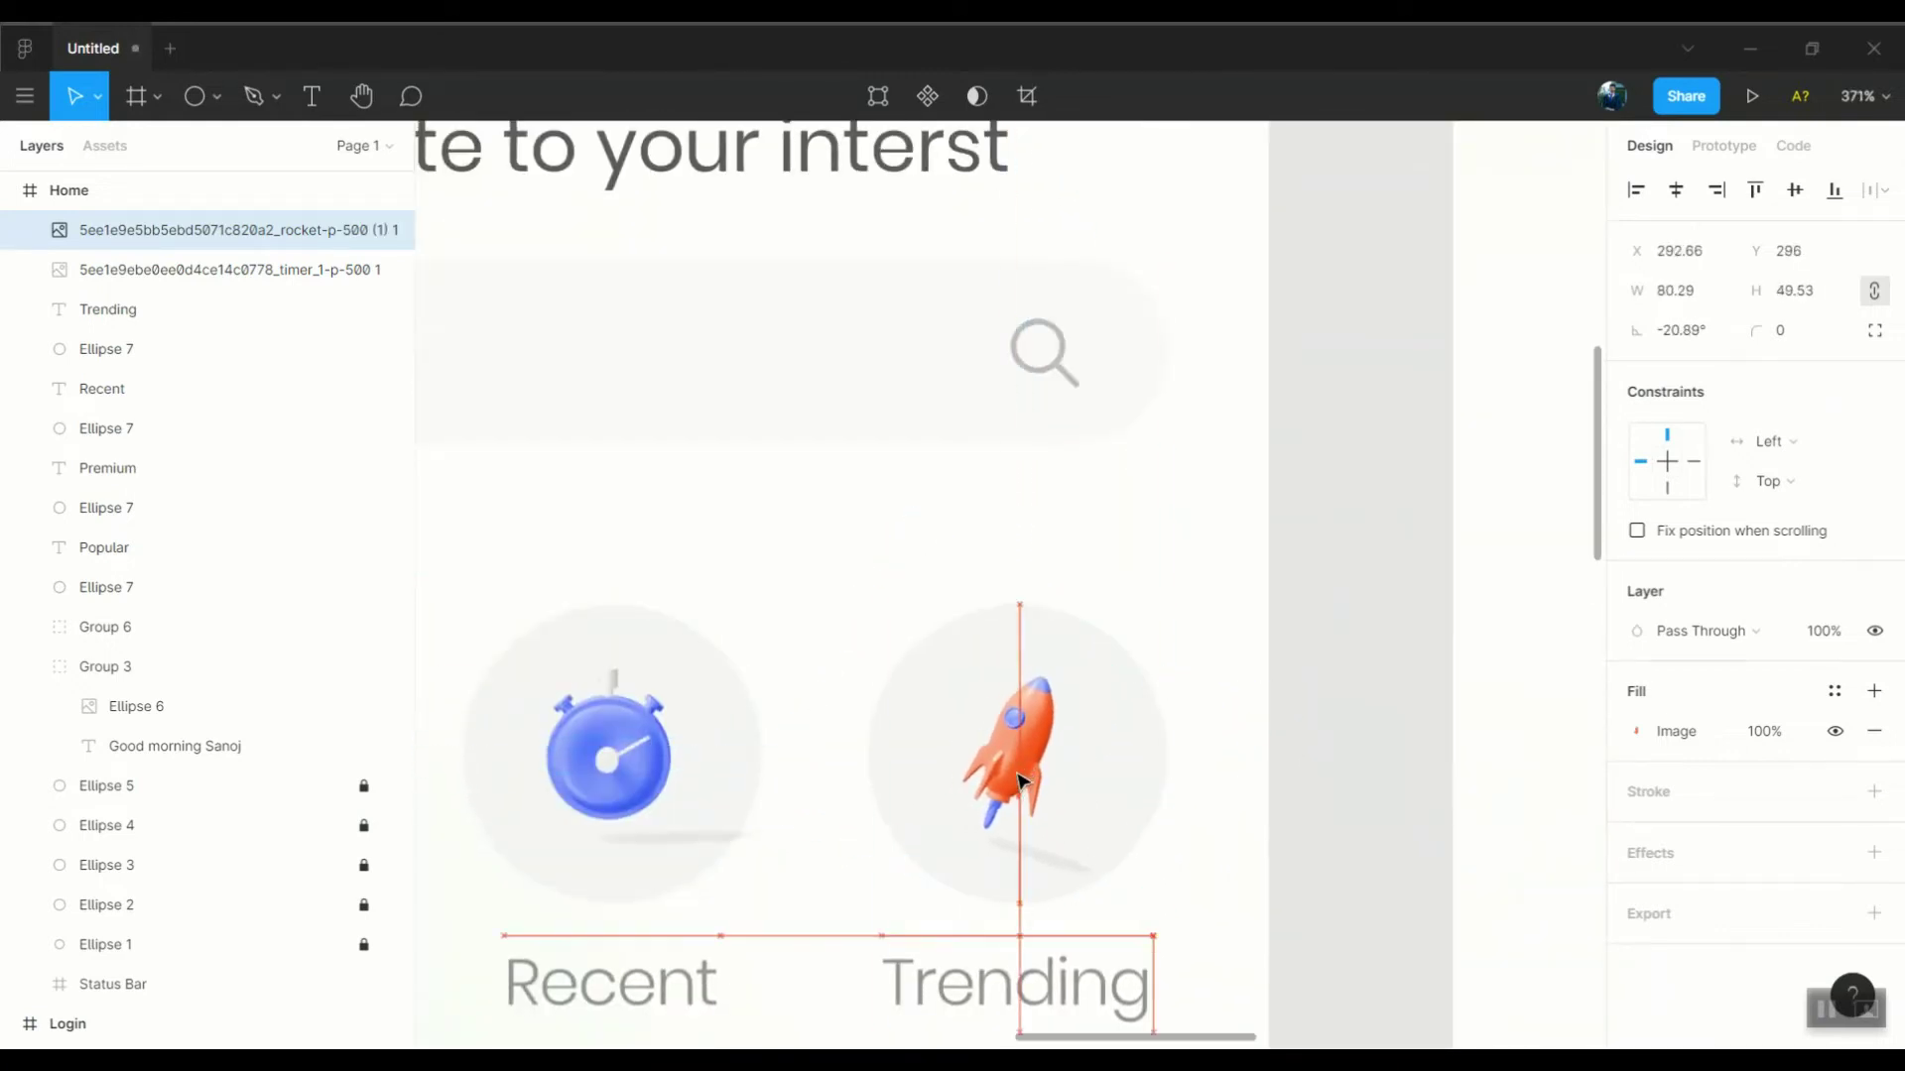
mouse_move(1071, 777)
mouse_down()
mouse_move(1017, 769)
mouse_move(1025, 742)
mouse_up()
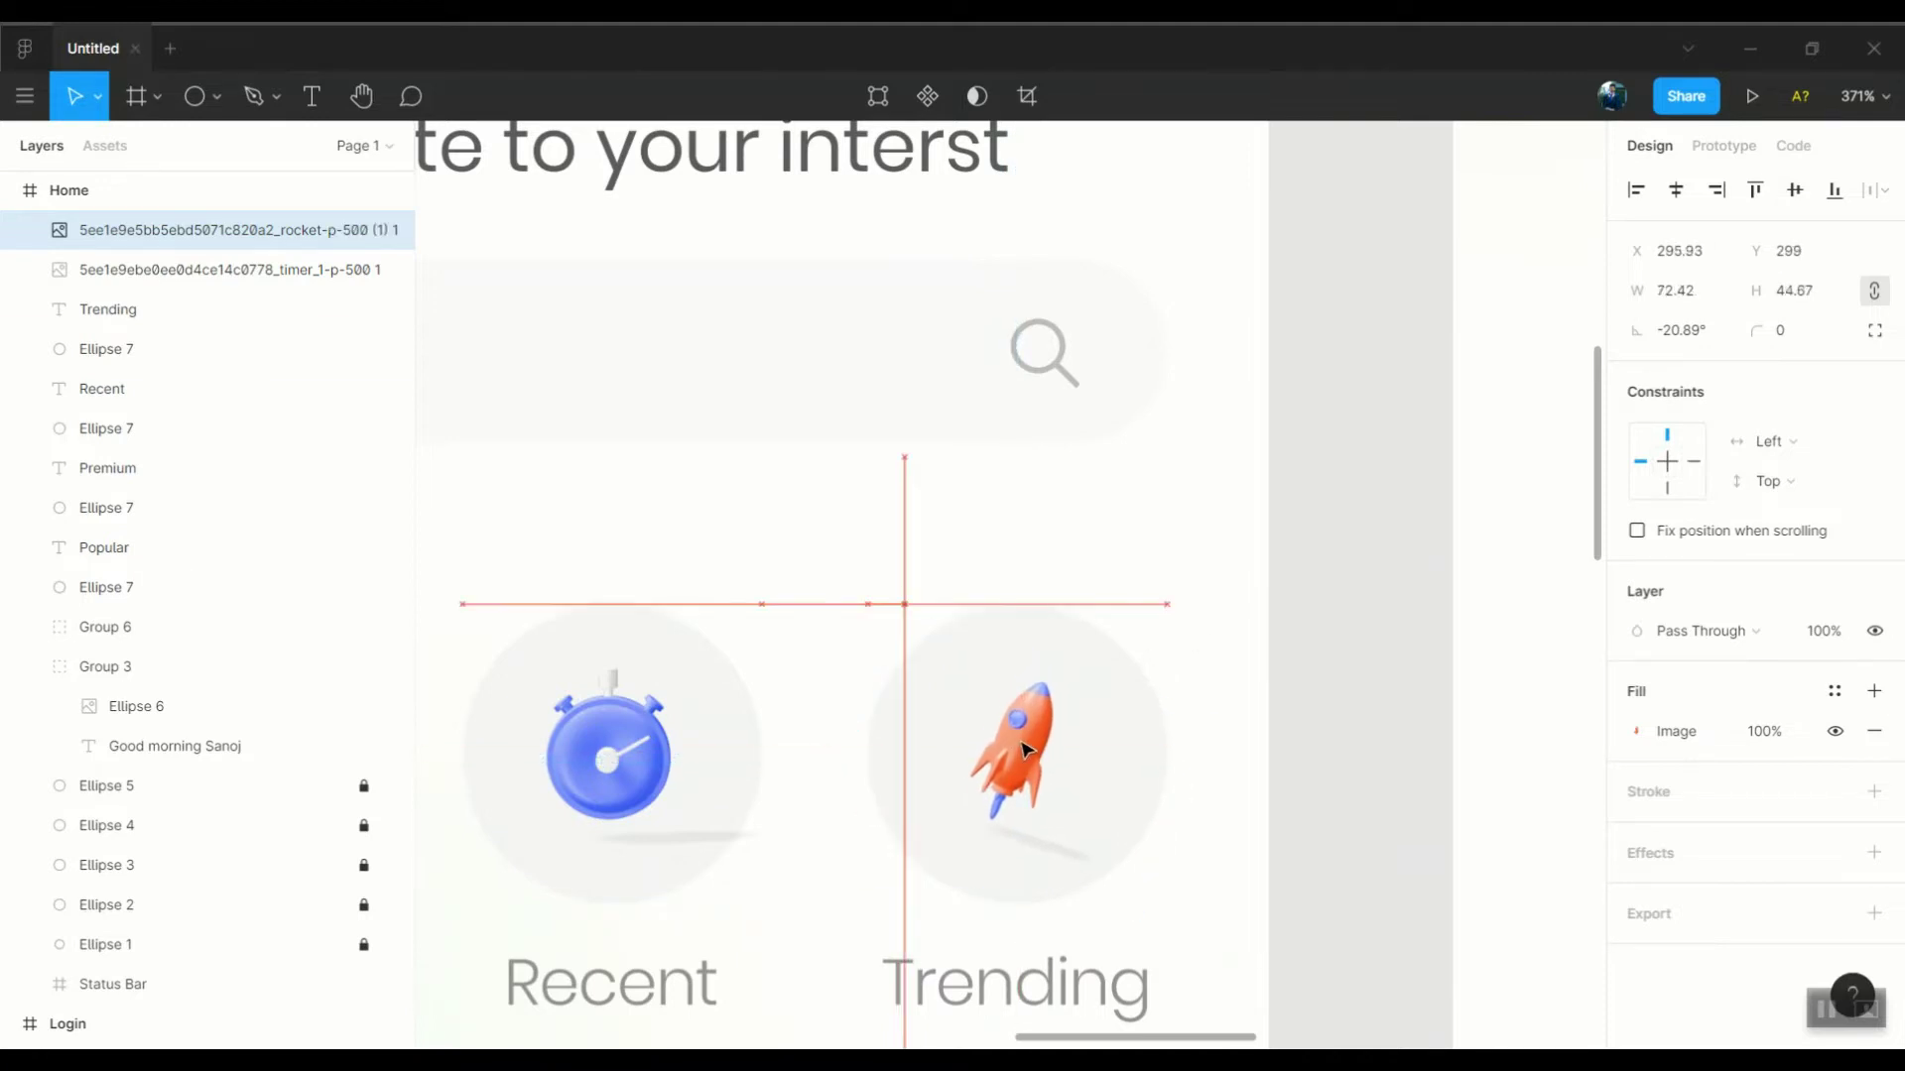
scroll(1022, 749, down, 5)
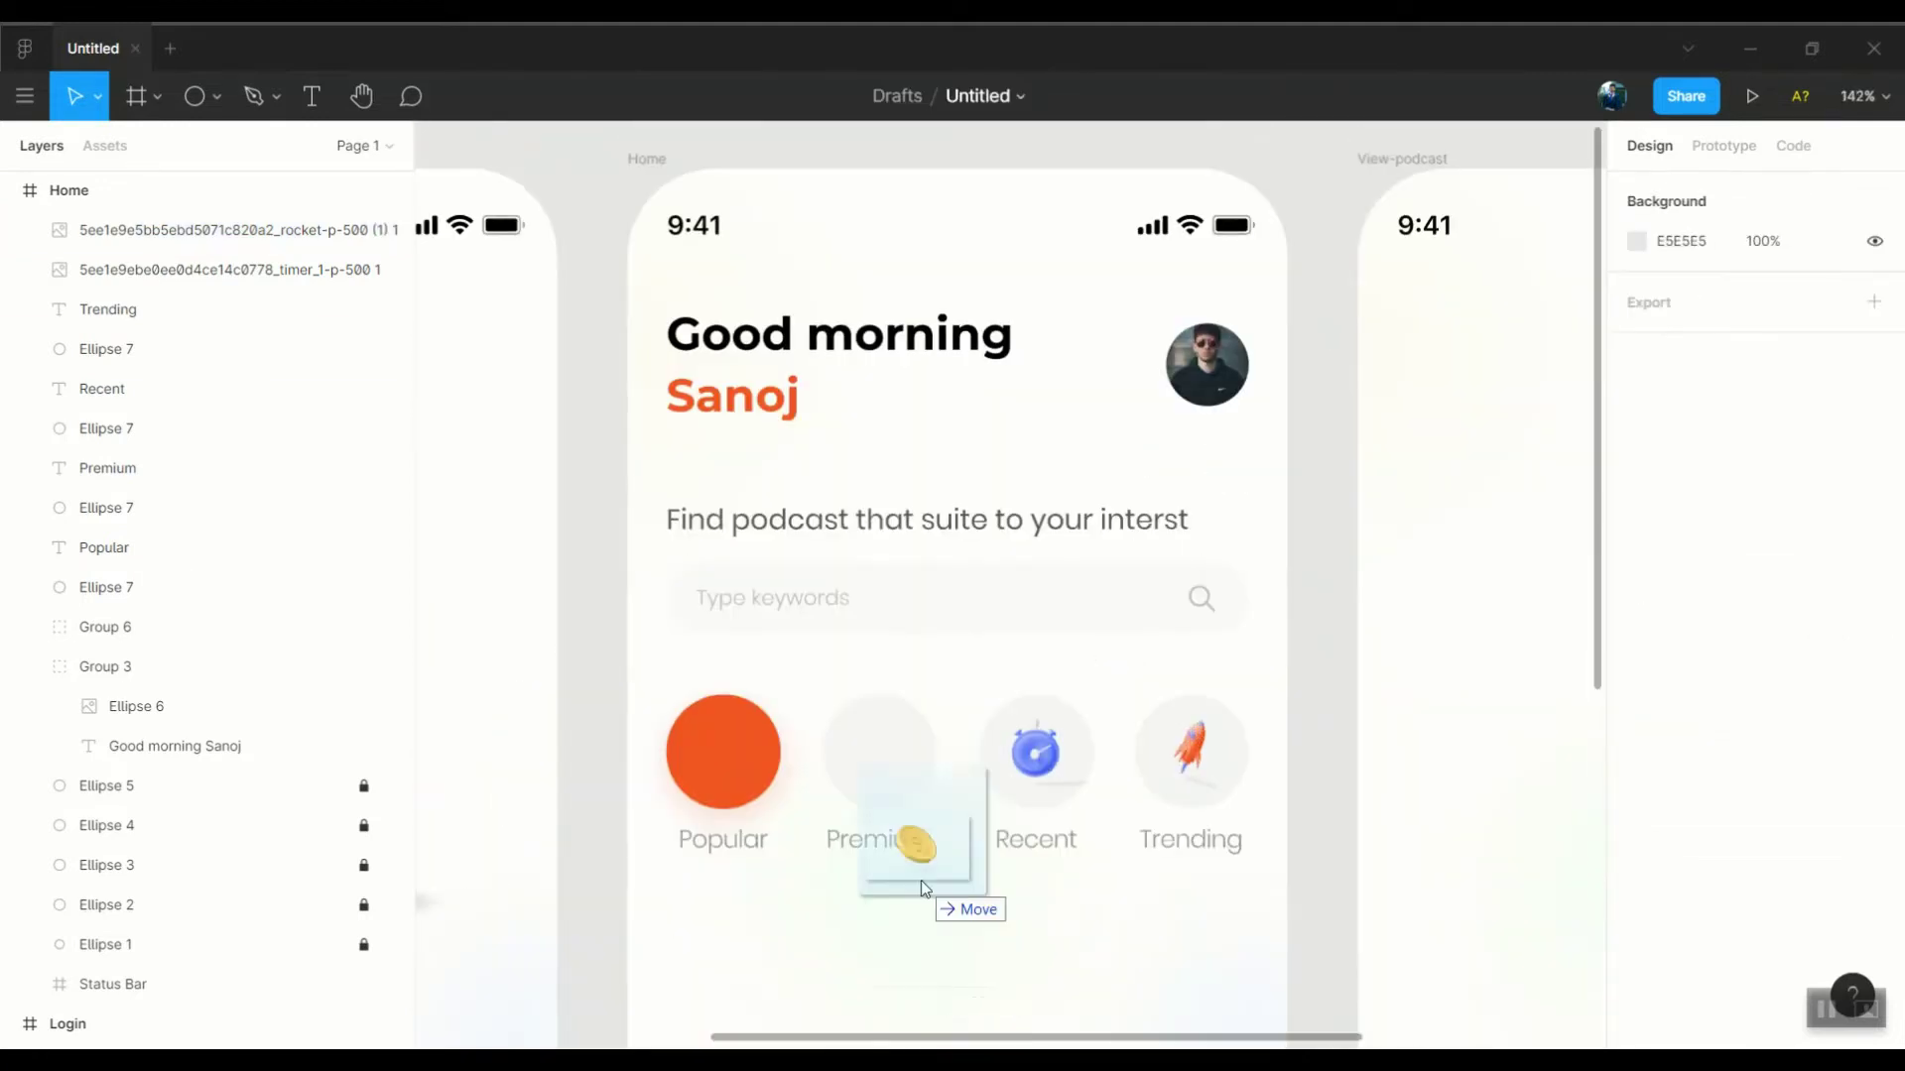
Add the coin image, scaled down to fit, inside the Premium circle
drag(921, 879, 990, 734)
scroll(833, 652, down, 3)
drag(1199, 818, 928, 650)
scroll(928, 650, up, 5)
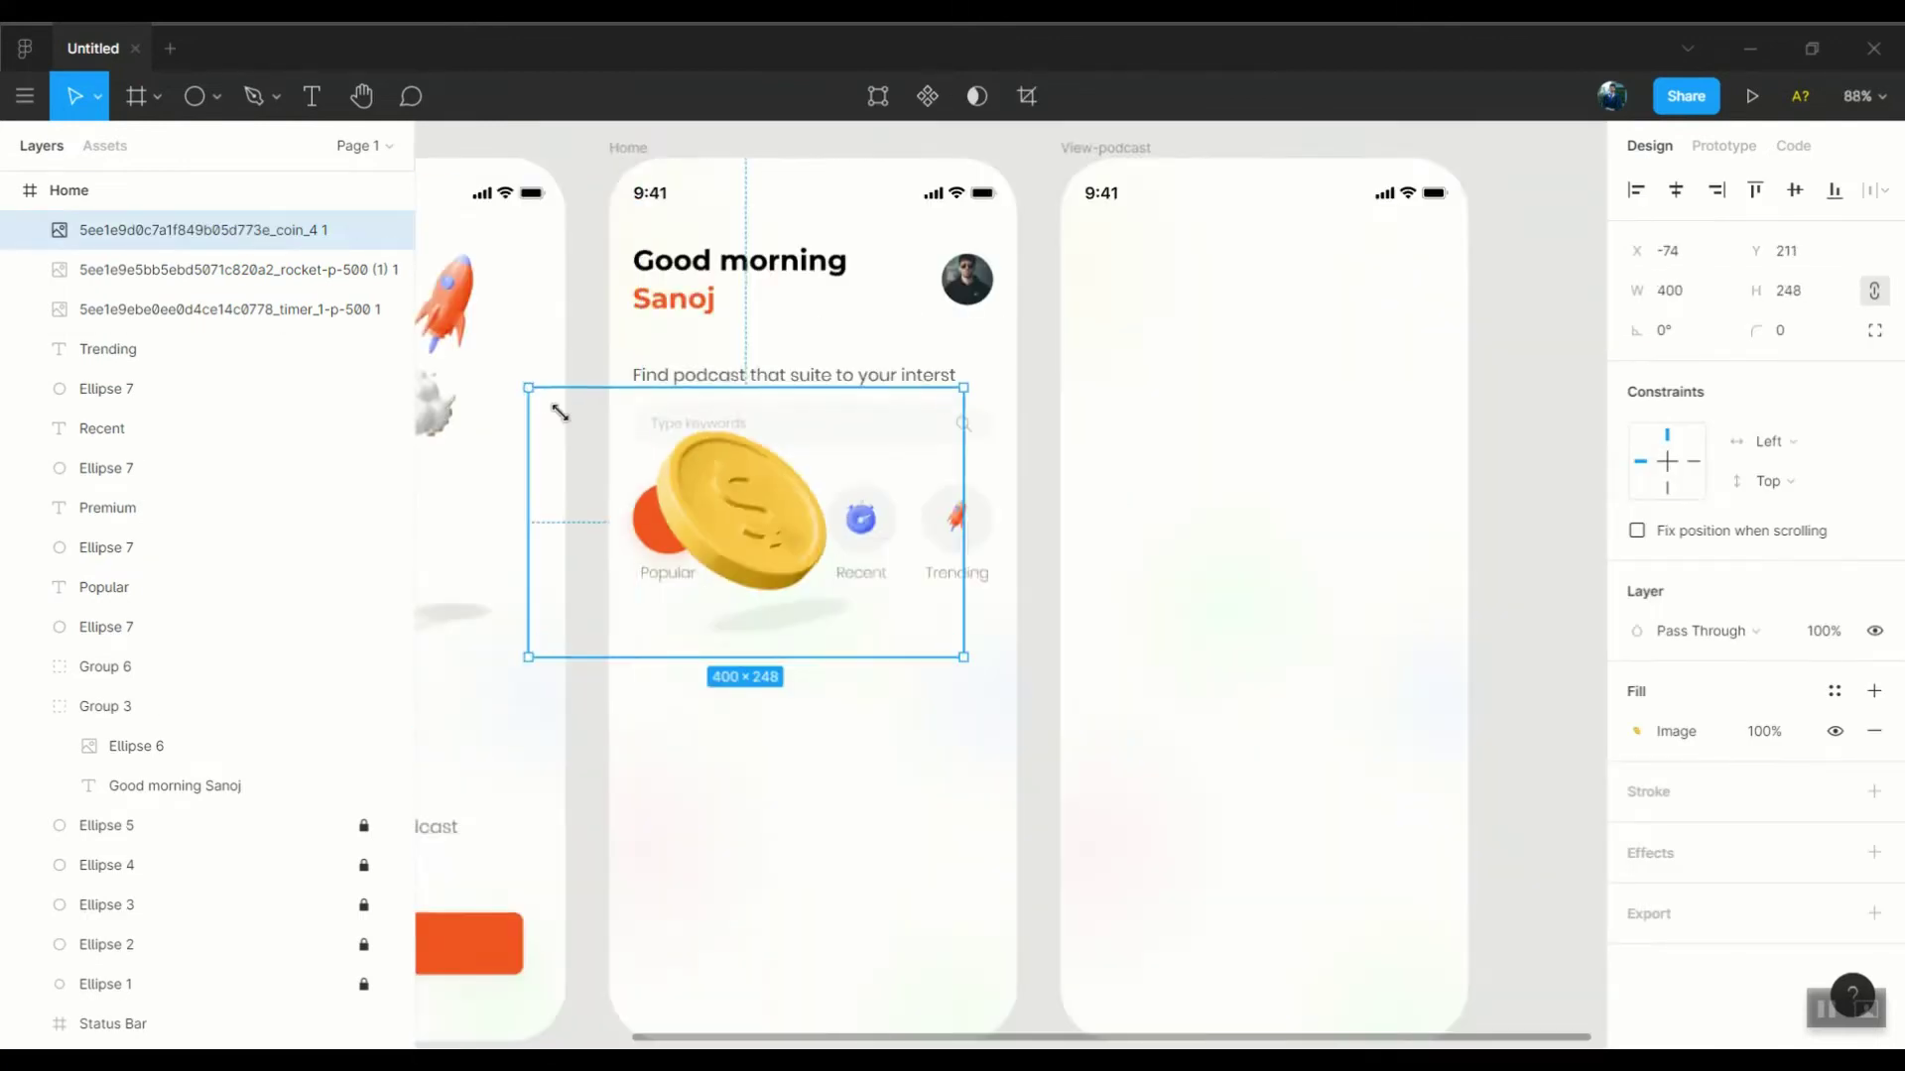
drag(558, 412, 907, 617)
scroll(906, 617, up, 4)
drag(1047, 687, 1030, 677)
drag(959, 647, 734, 465)
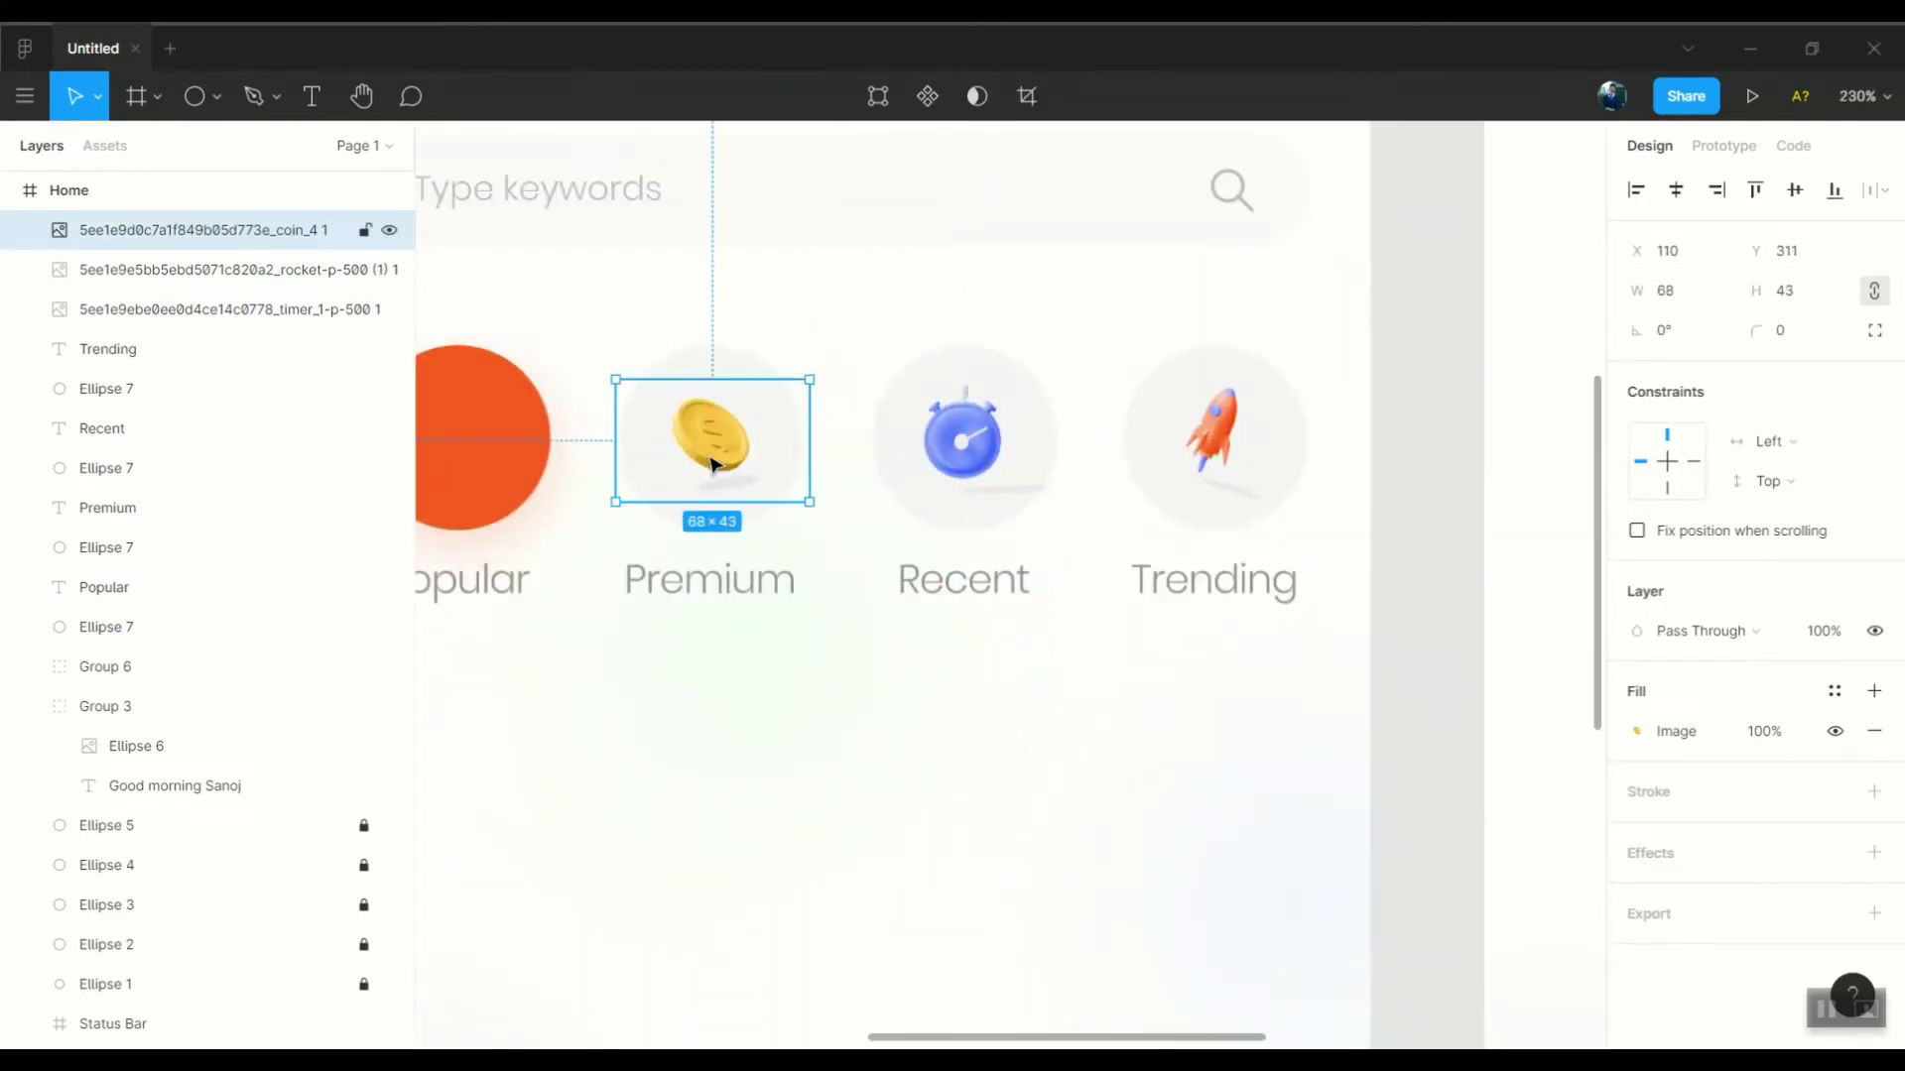
click(962, 437)
scroll(1336, 556, down, 5)
scroll(1267, 612, up, 3)
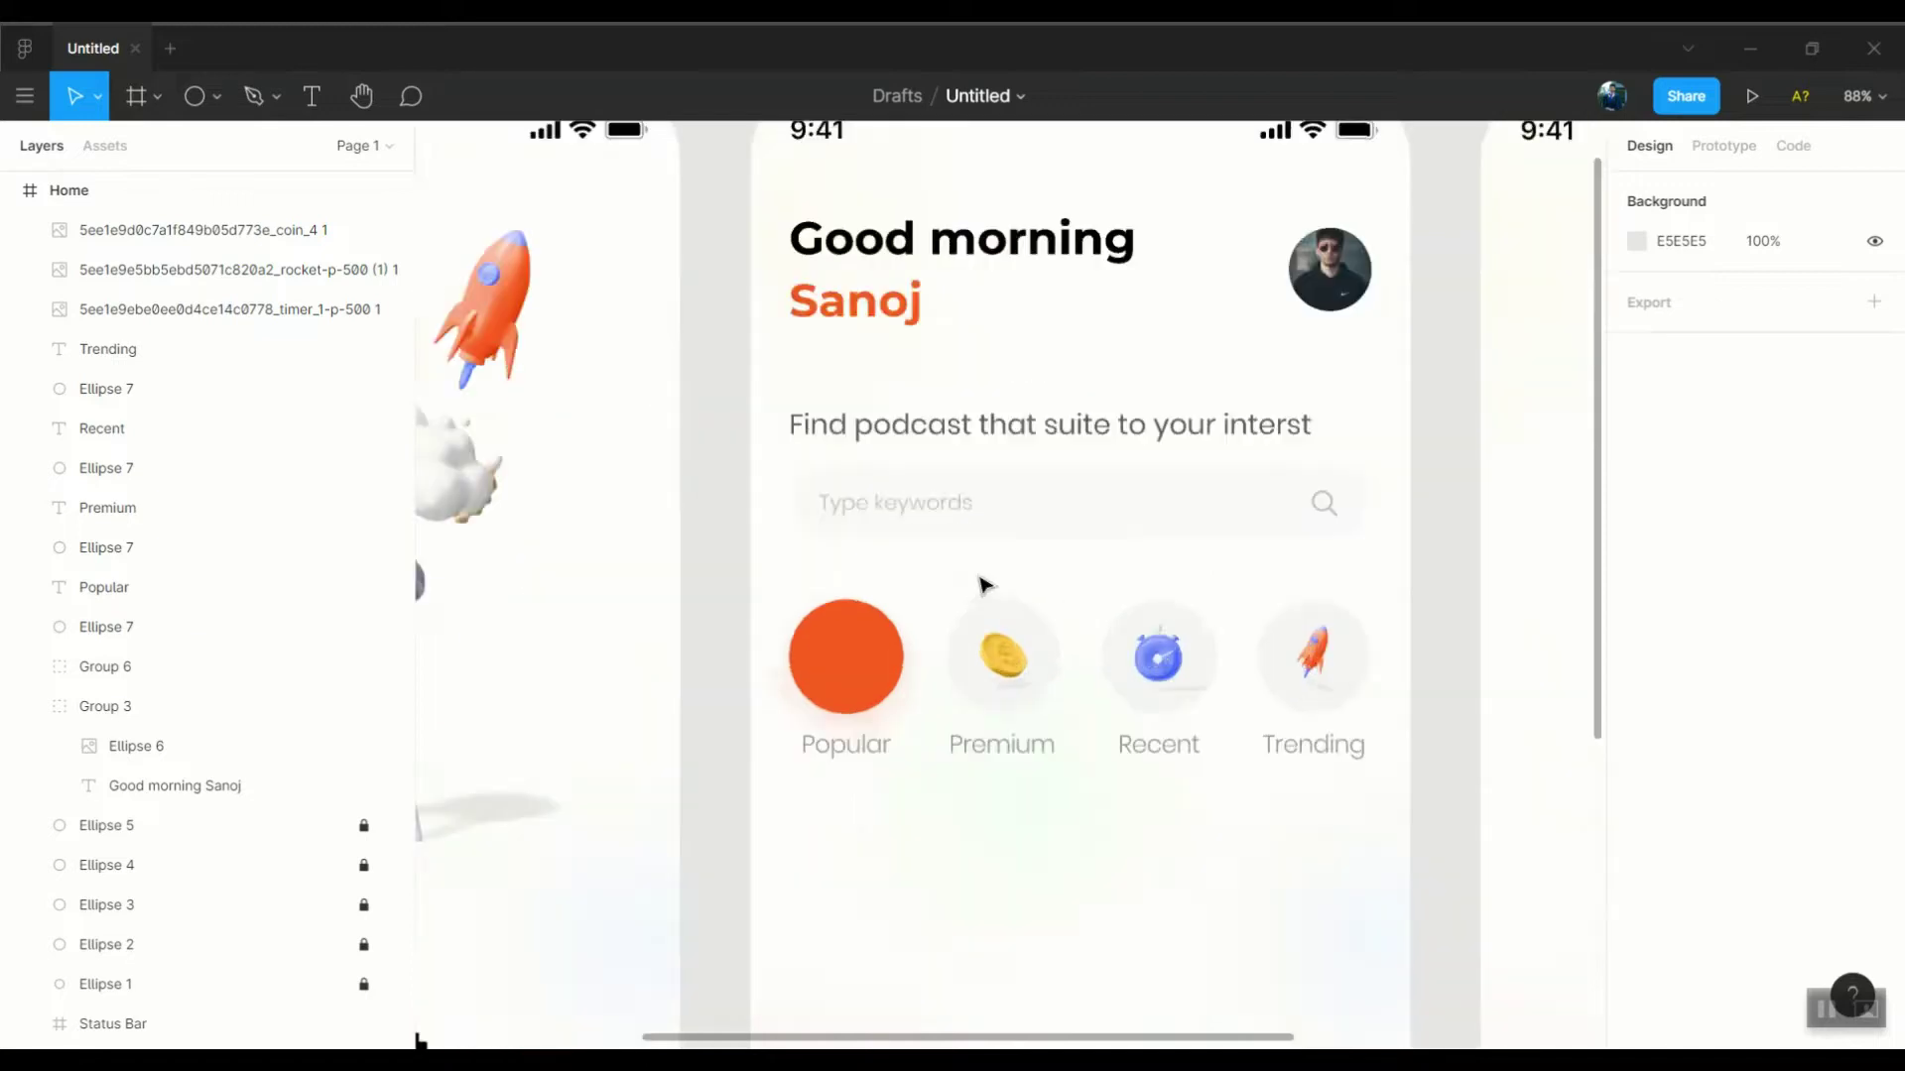
scroll(982, 582, down, 3)
key(ctrl+v)
Place the pie-chart image in the Popular circle and delete the extra chart copy
drag(775, 657, 776, 580)
scroll(819, 561, up, 5)
click(723, 469)
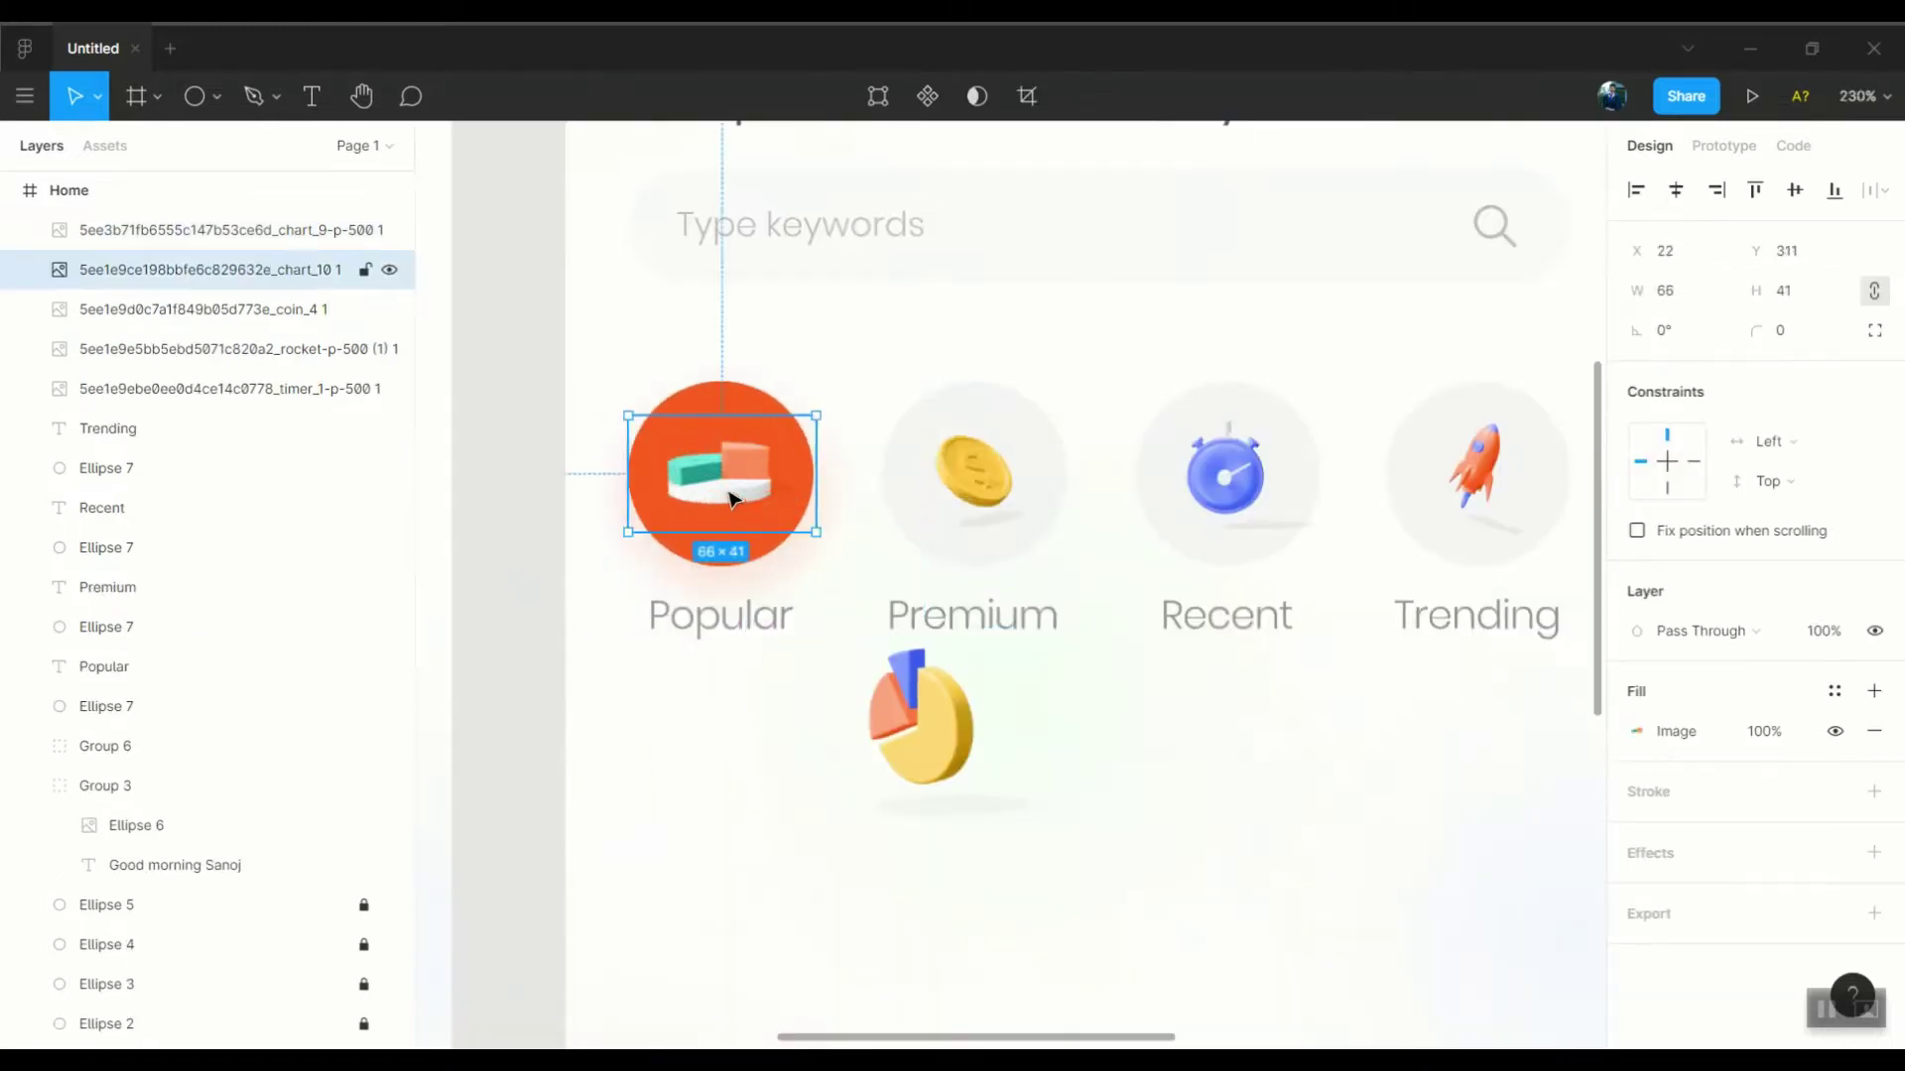
key(Delete)
mouse_move(915, 723)
mouse_down()
mouse_move(723, 468)
mouse_move(735, 482)
mouse_up()
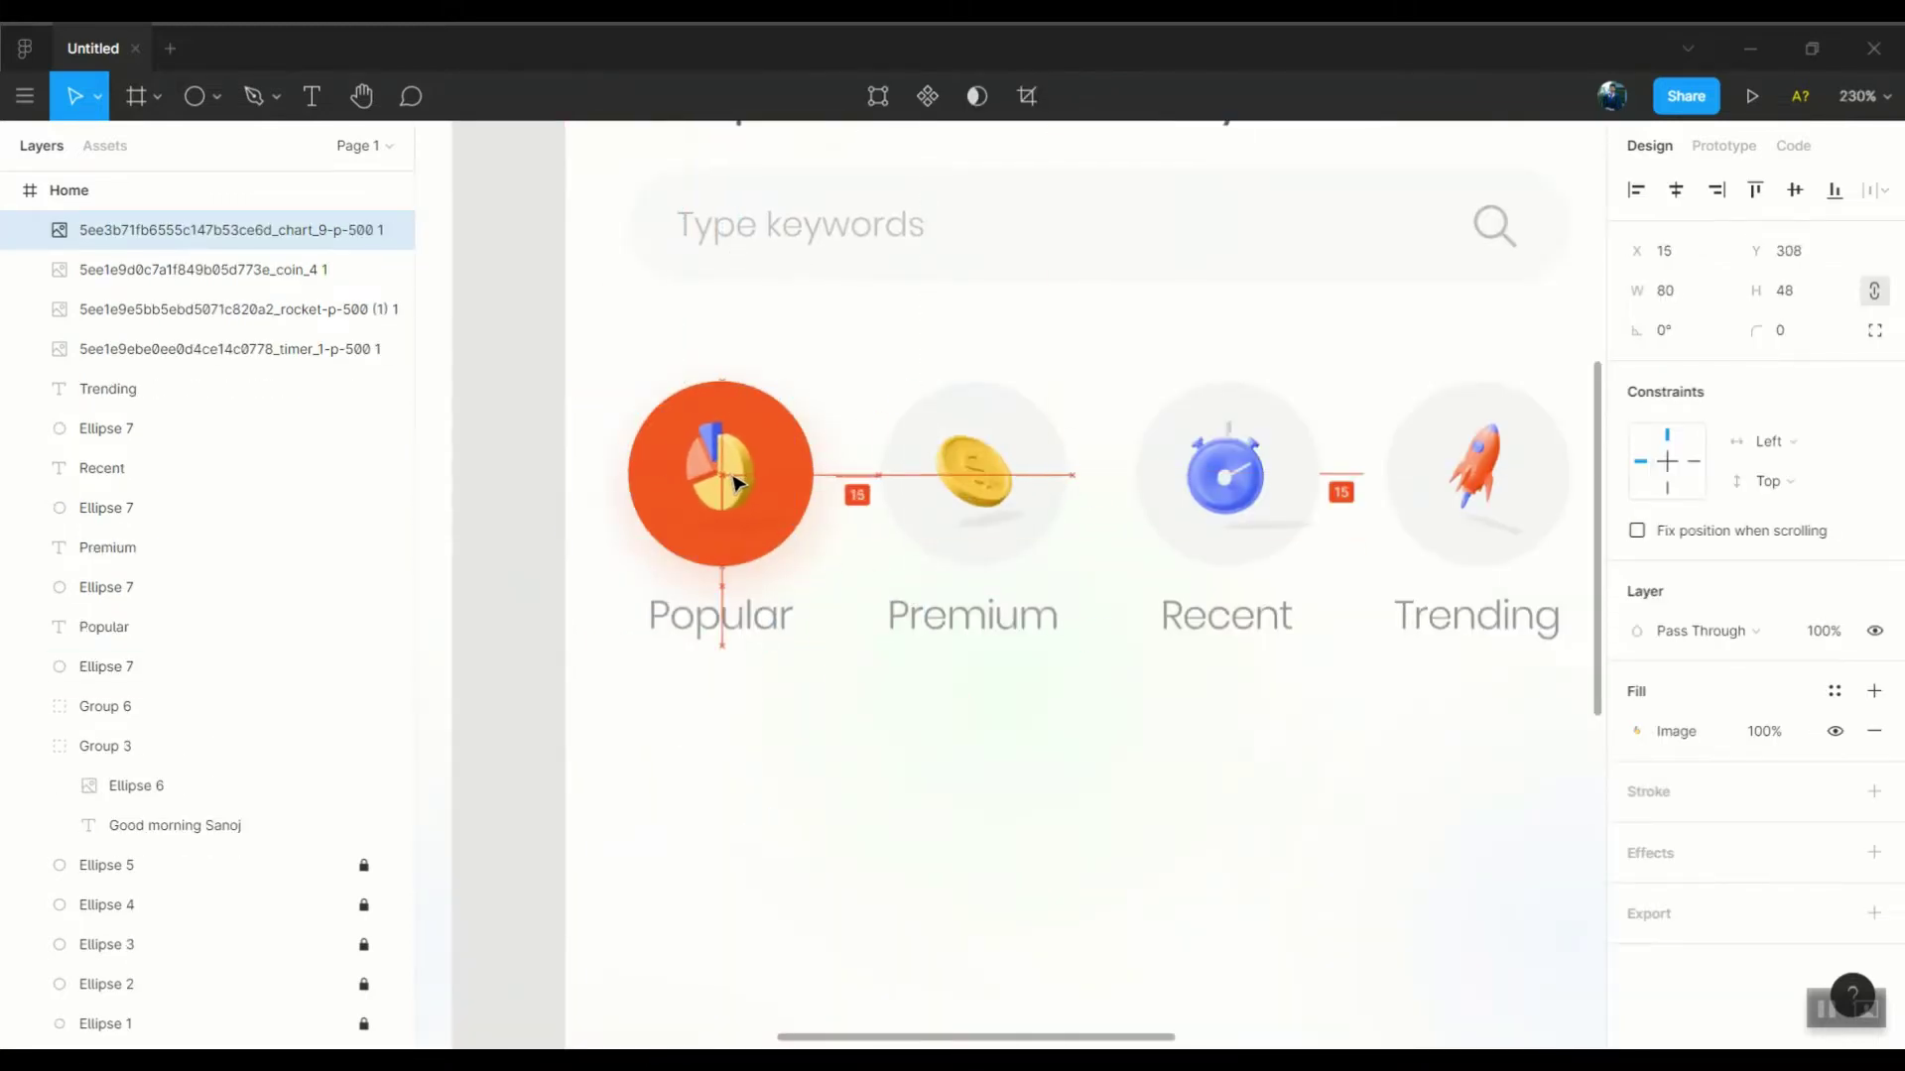
Try a light grey fill on the Popular circle, then undo it
click(774, 397)
click(1636, 731)
click(1314, 429)
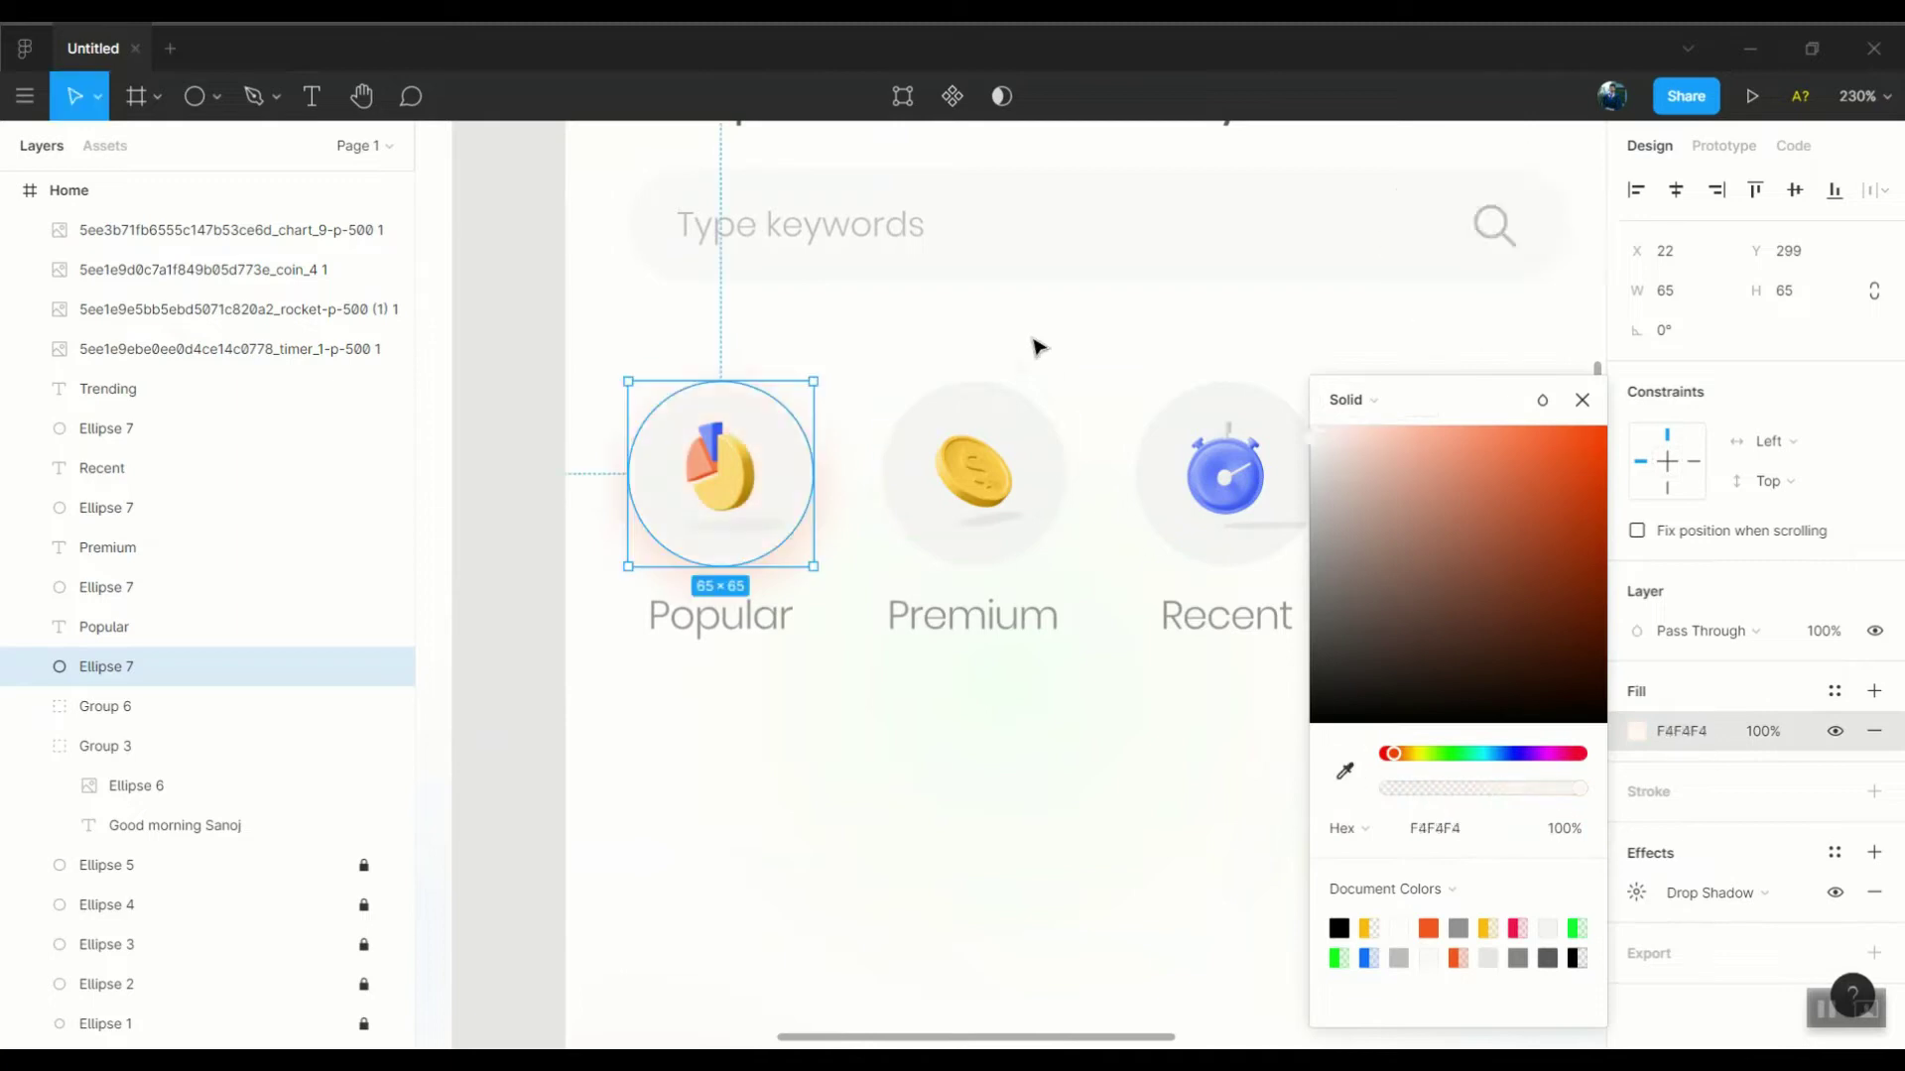
key(Escape)
scroll(1039, 348, up, 2)
key(ctrl+z)
key(ctrl+z)
scroll(1037, 327, down, 5)
scroll(883, 704, up, 6)
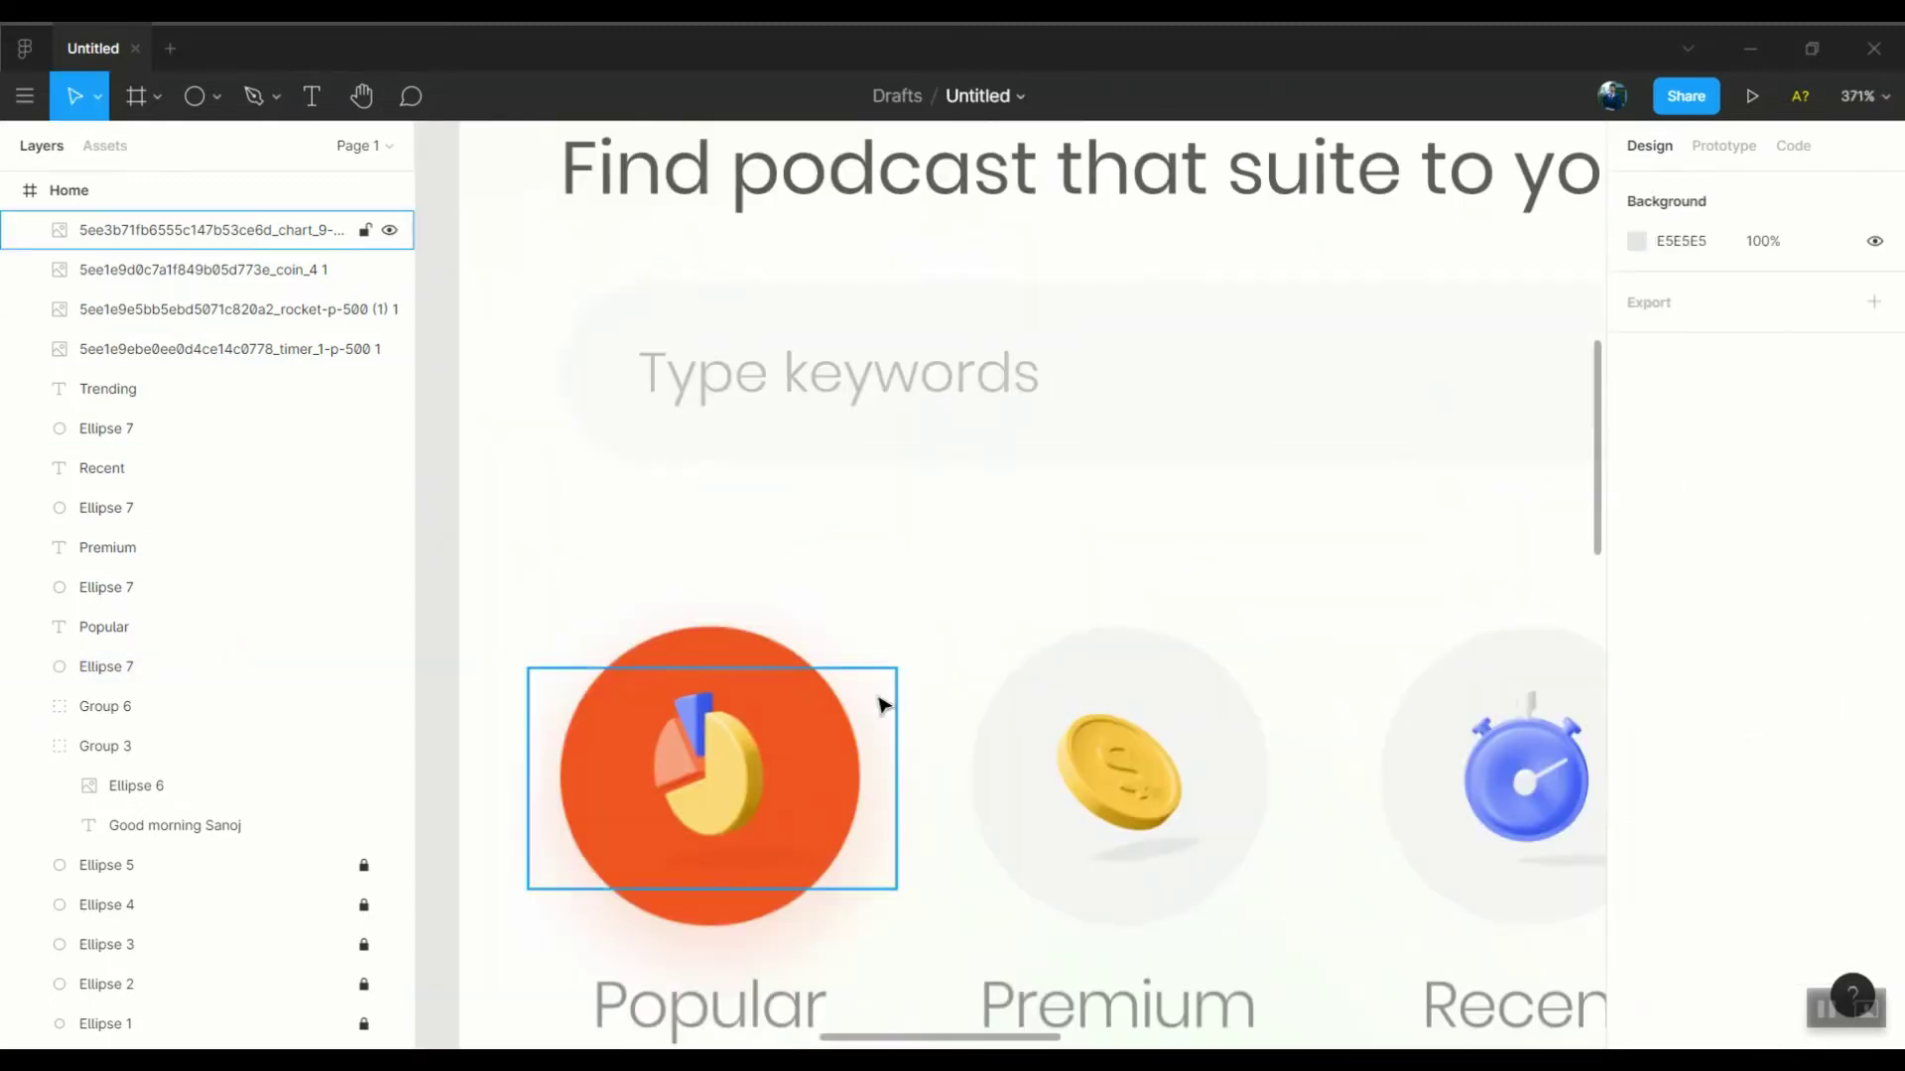
Give the Popular circle a white fill with an F35421 orange outline
click(794, 663)
click(1686, 734)
key(Return)
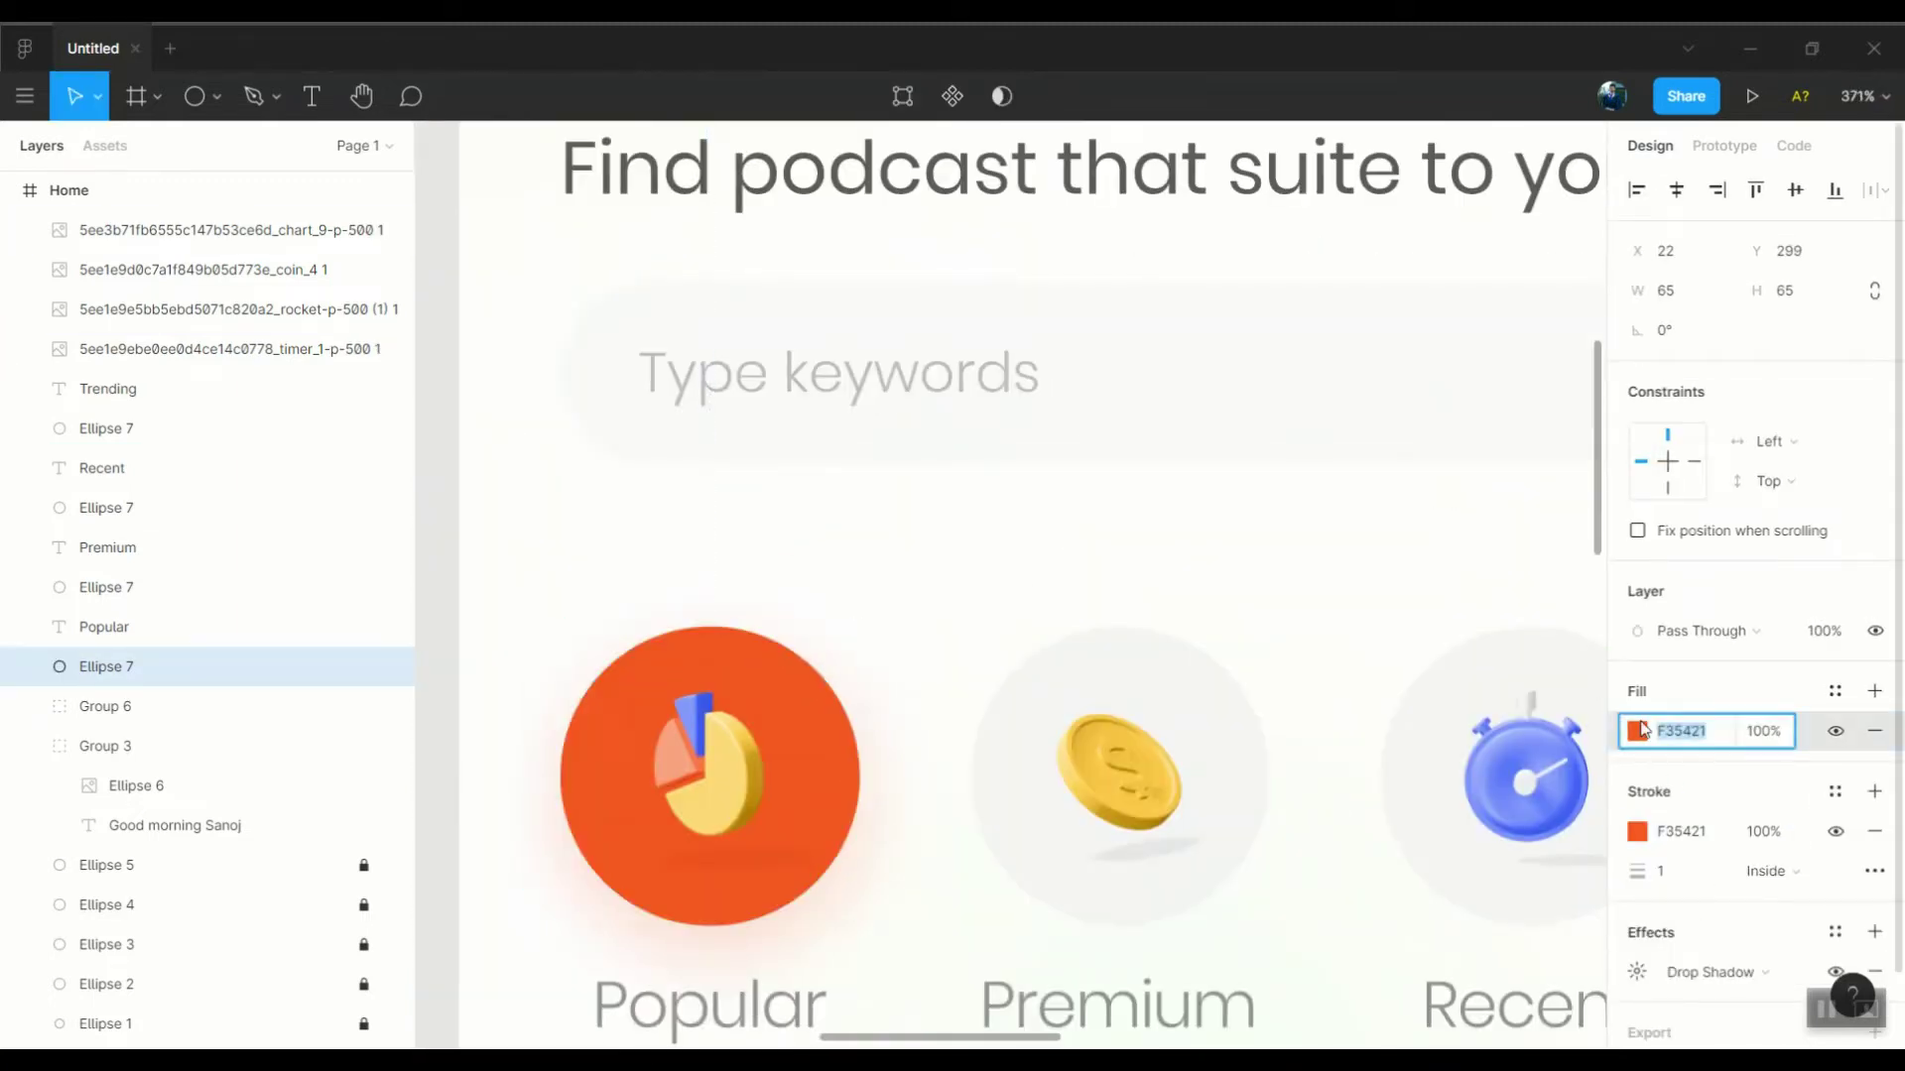
click(1637, 732)
click(1314, 428)
key(Escape)
scroll(1079, 565, down, 5)
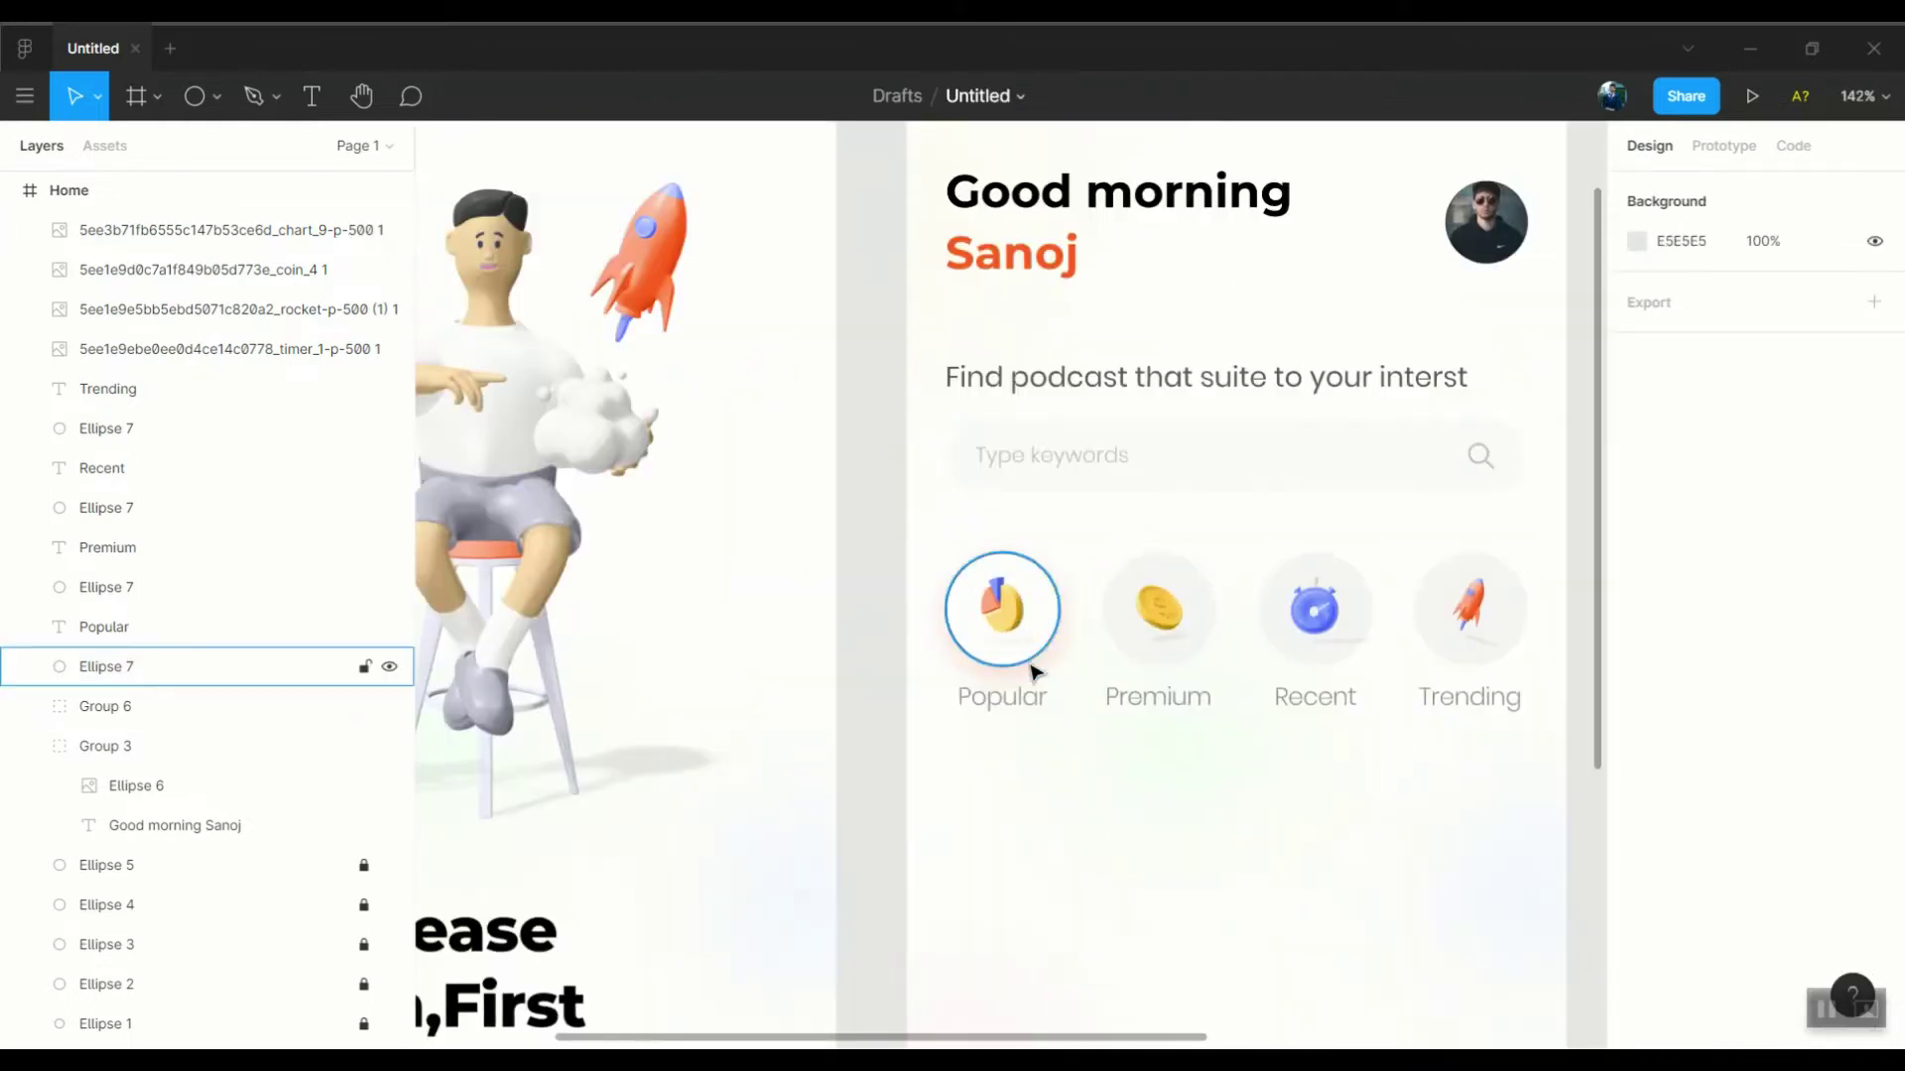
Set the circle's orange drop shadow vertical offset to 6
click(1032, 672)
click(1637, 894)
click(1543, 932)
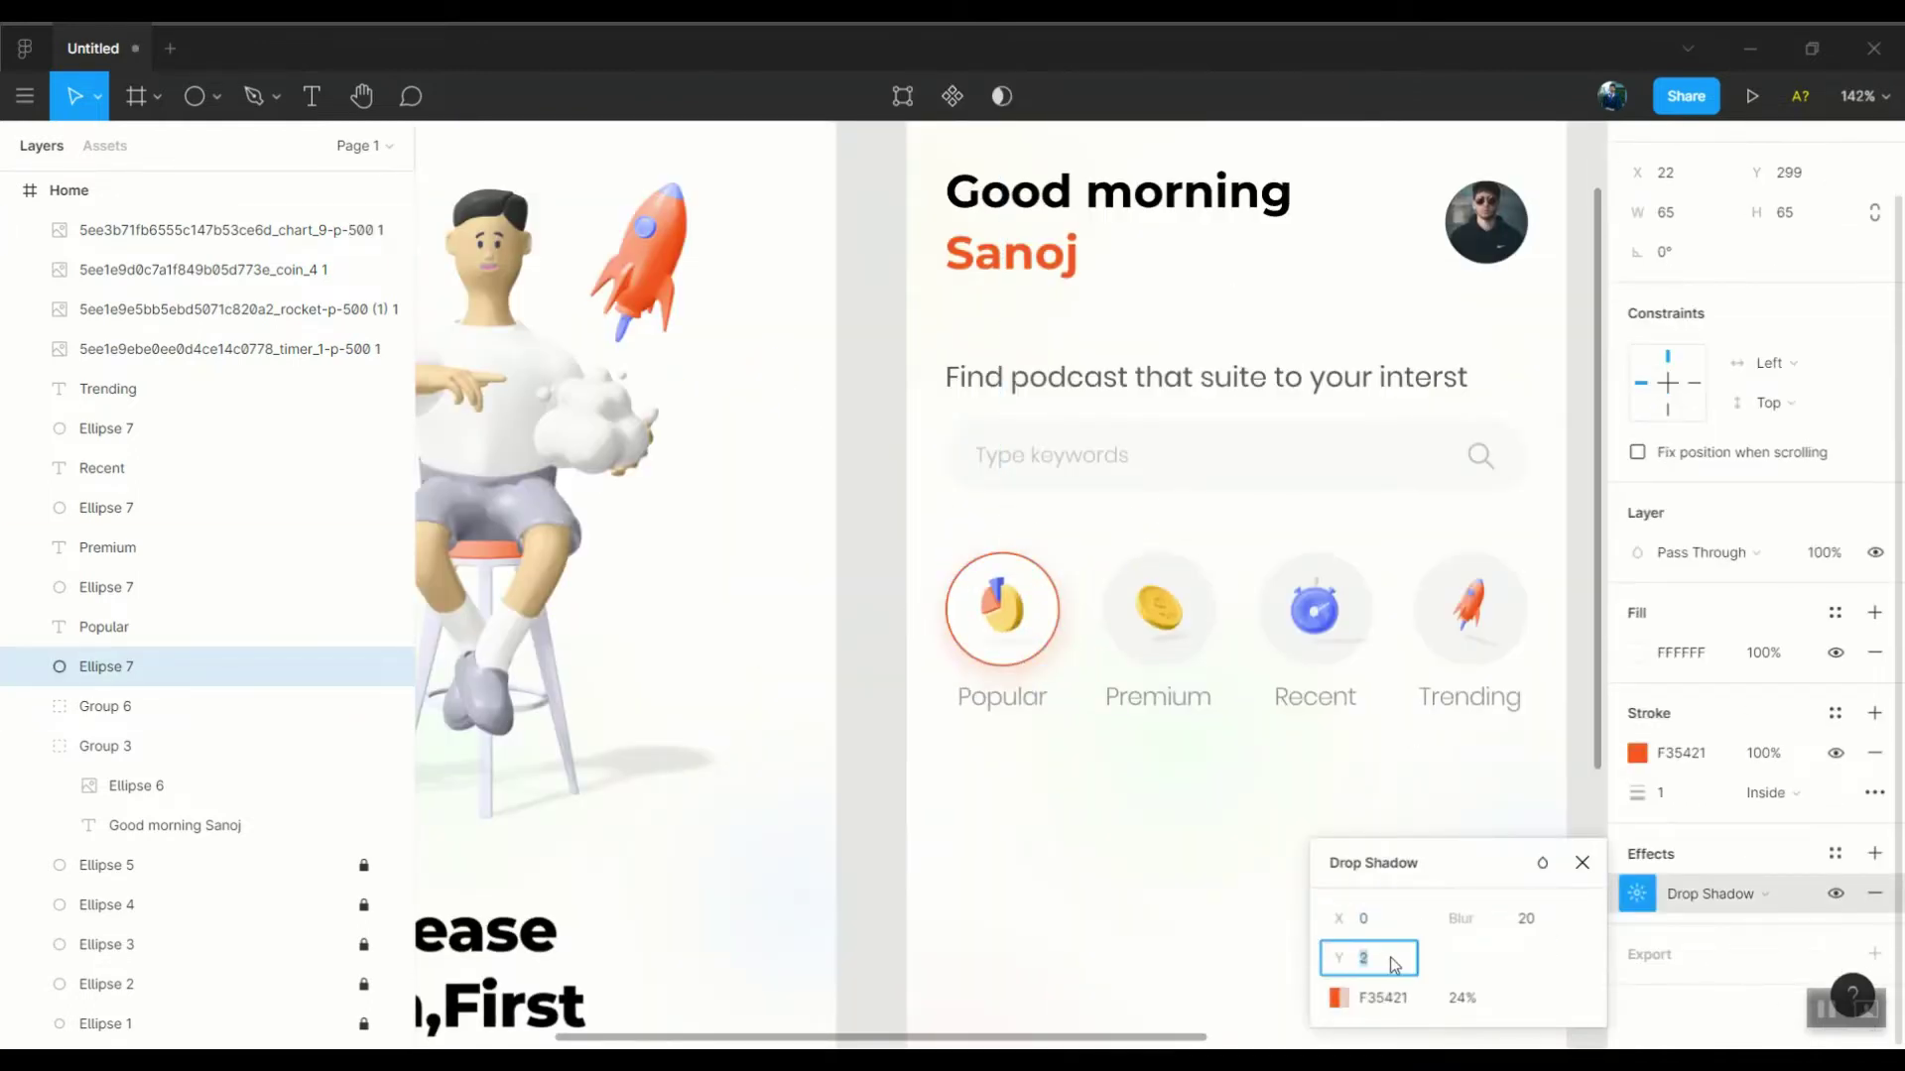
text(6)
click(1179, 812)
scroll(1210, 556, down, 3)
scroll(1379, 565, down, 1)
Group the four category labels, then group them with the circles and icons
drag(1290, 660, 985, 643)
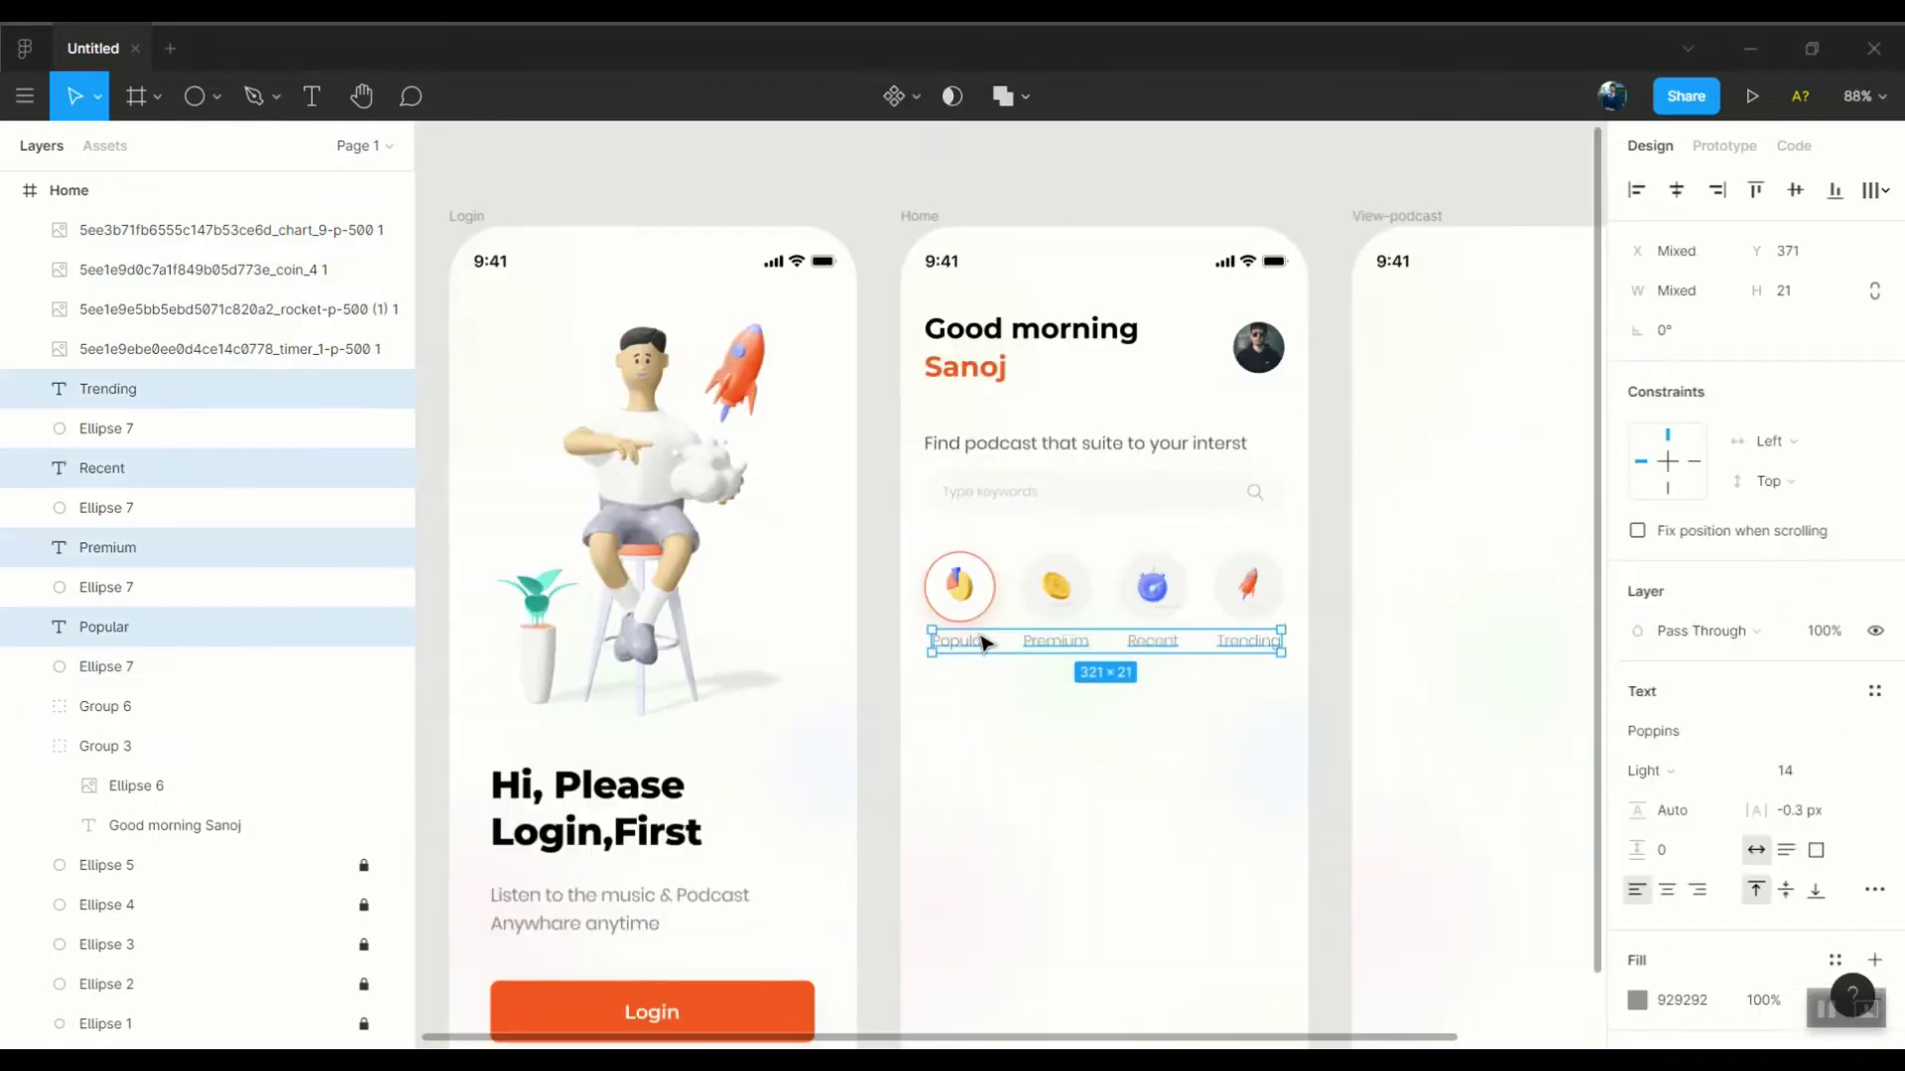
key(ctrl+g)
drag(1216, 728, 918, 556)
key(ctrl+g)
click(1142, 693)
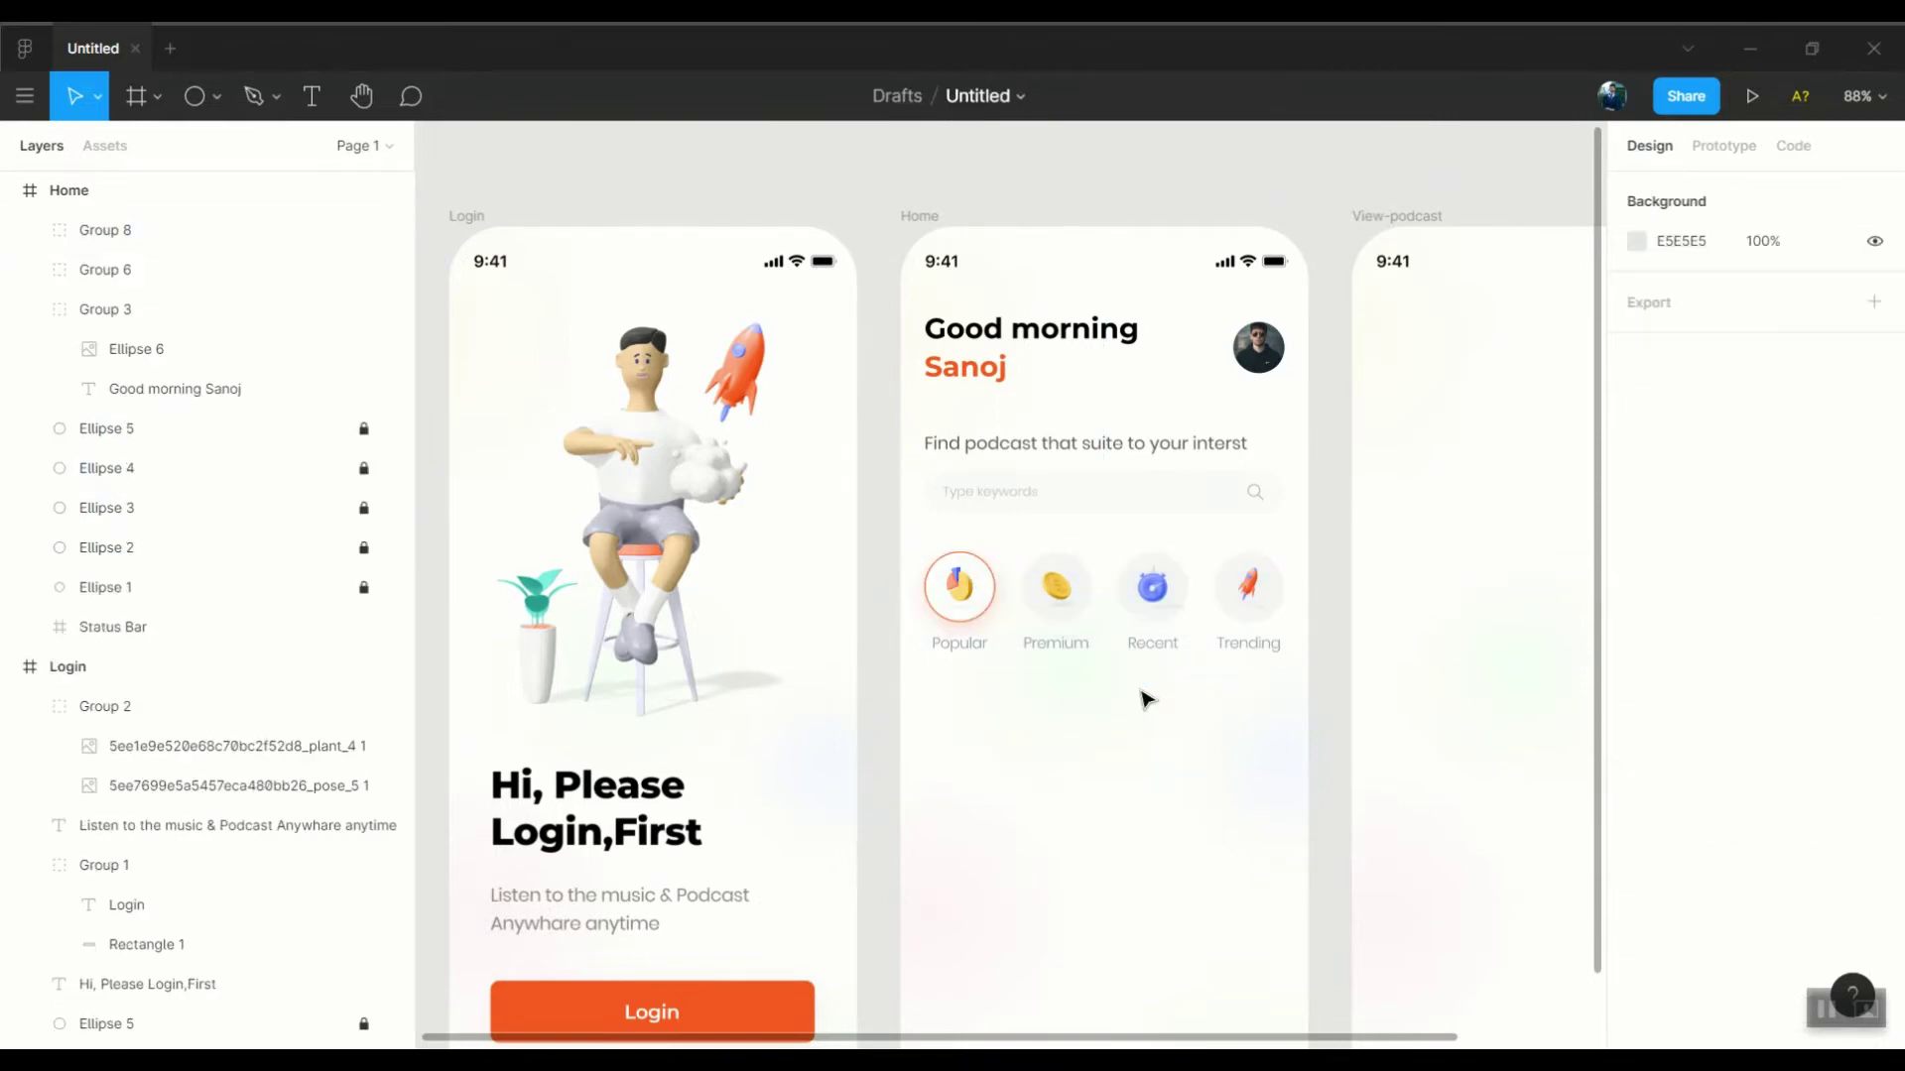
Make the Popular label orange, then select the search bar's 'Type keywords' placeholder
double_click(1003, 657)
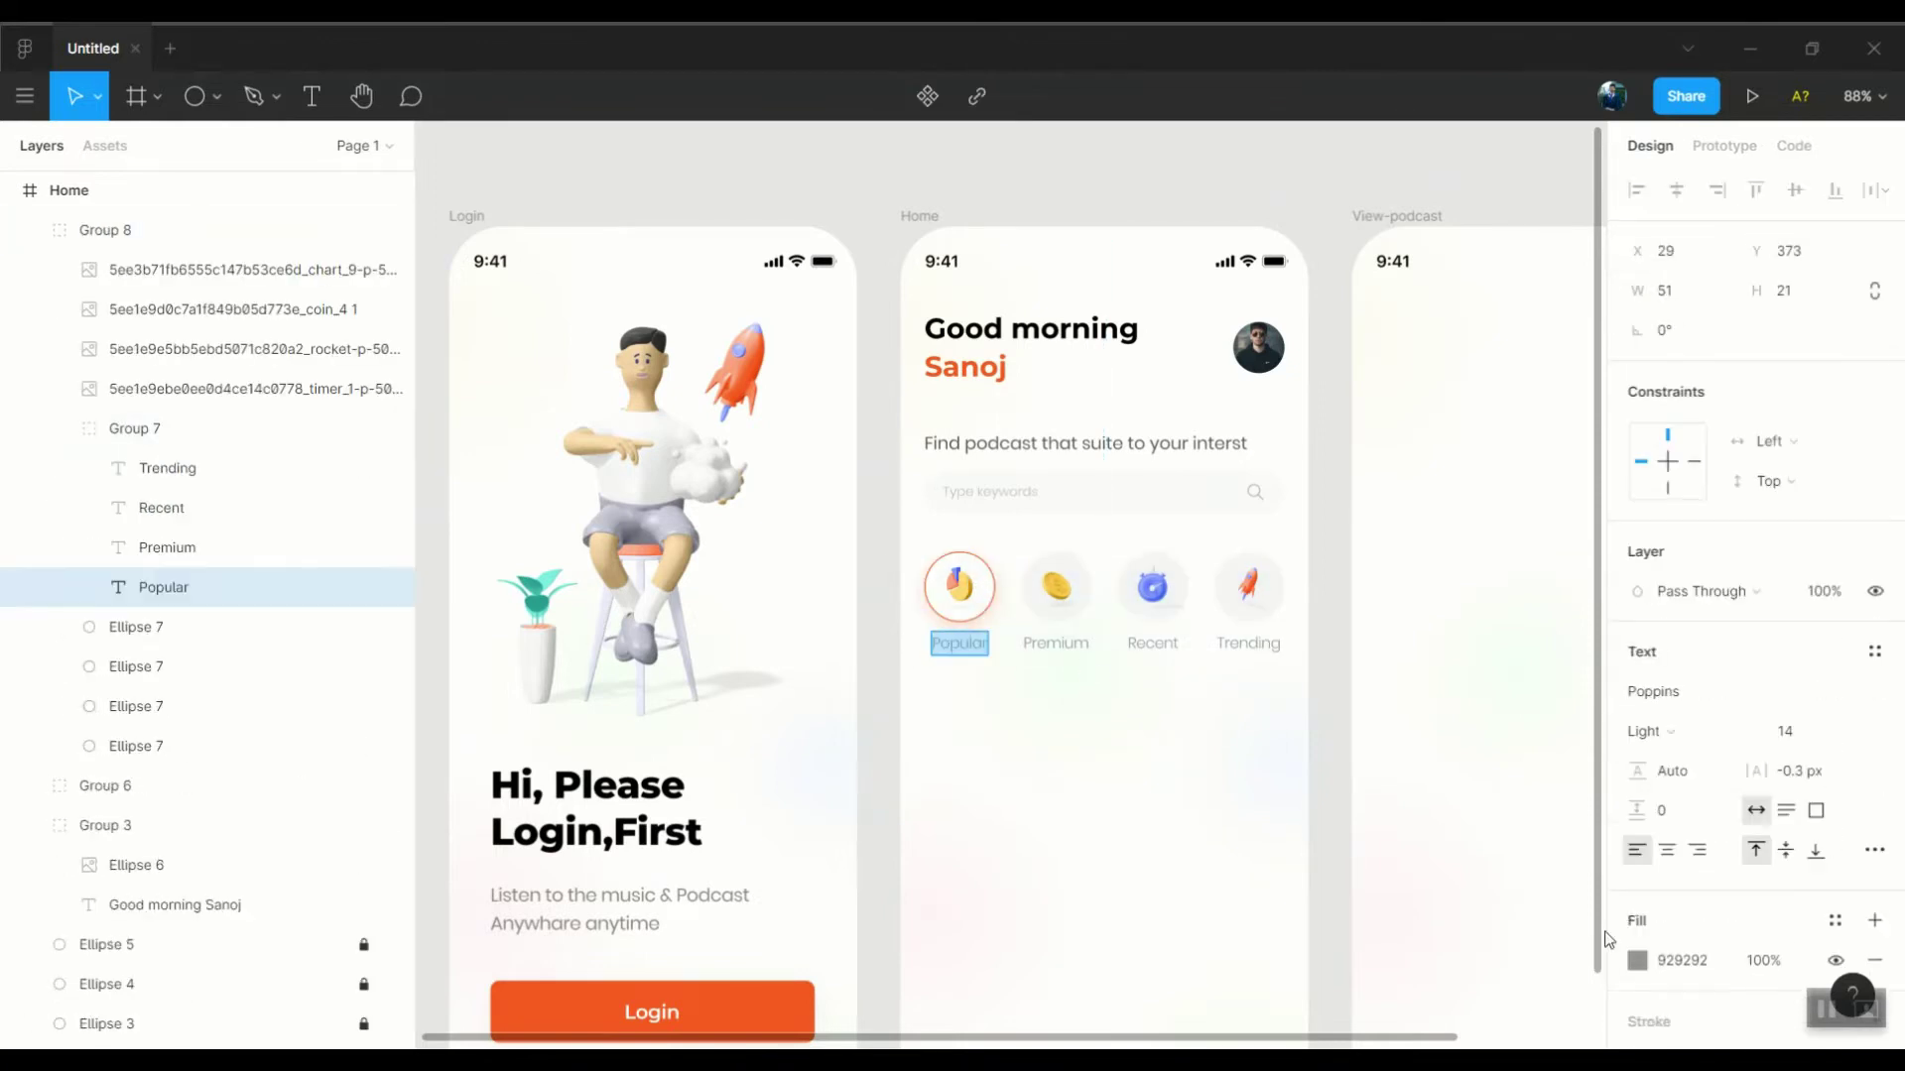
click(1640, 961)
click(1296, 744)
scroll(1303, 751, down, 3)
scroll(1370, 702, right, 2)
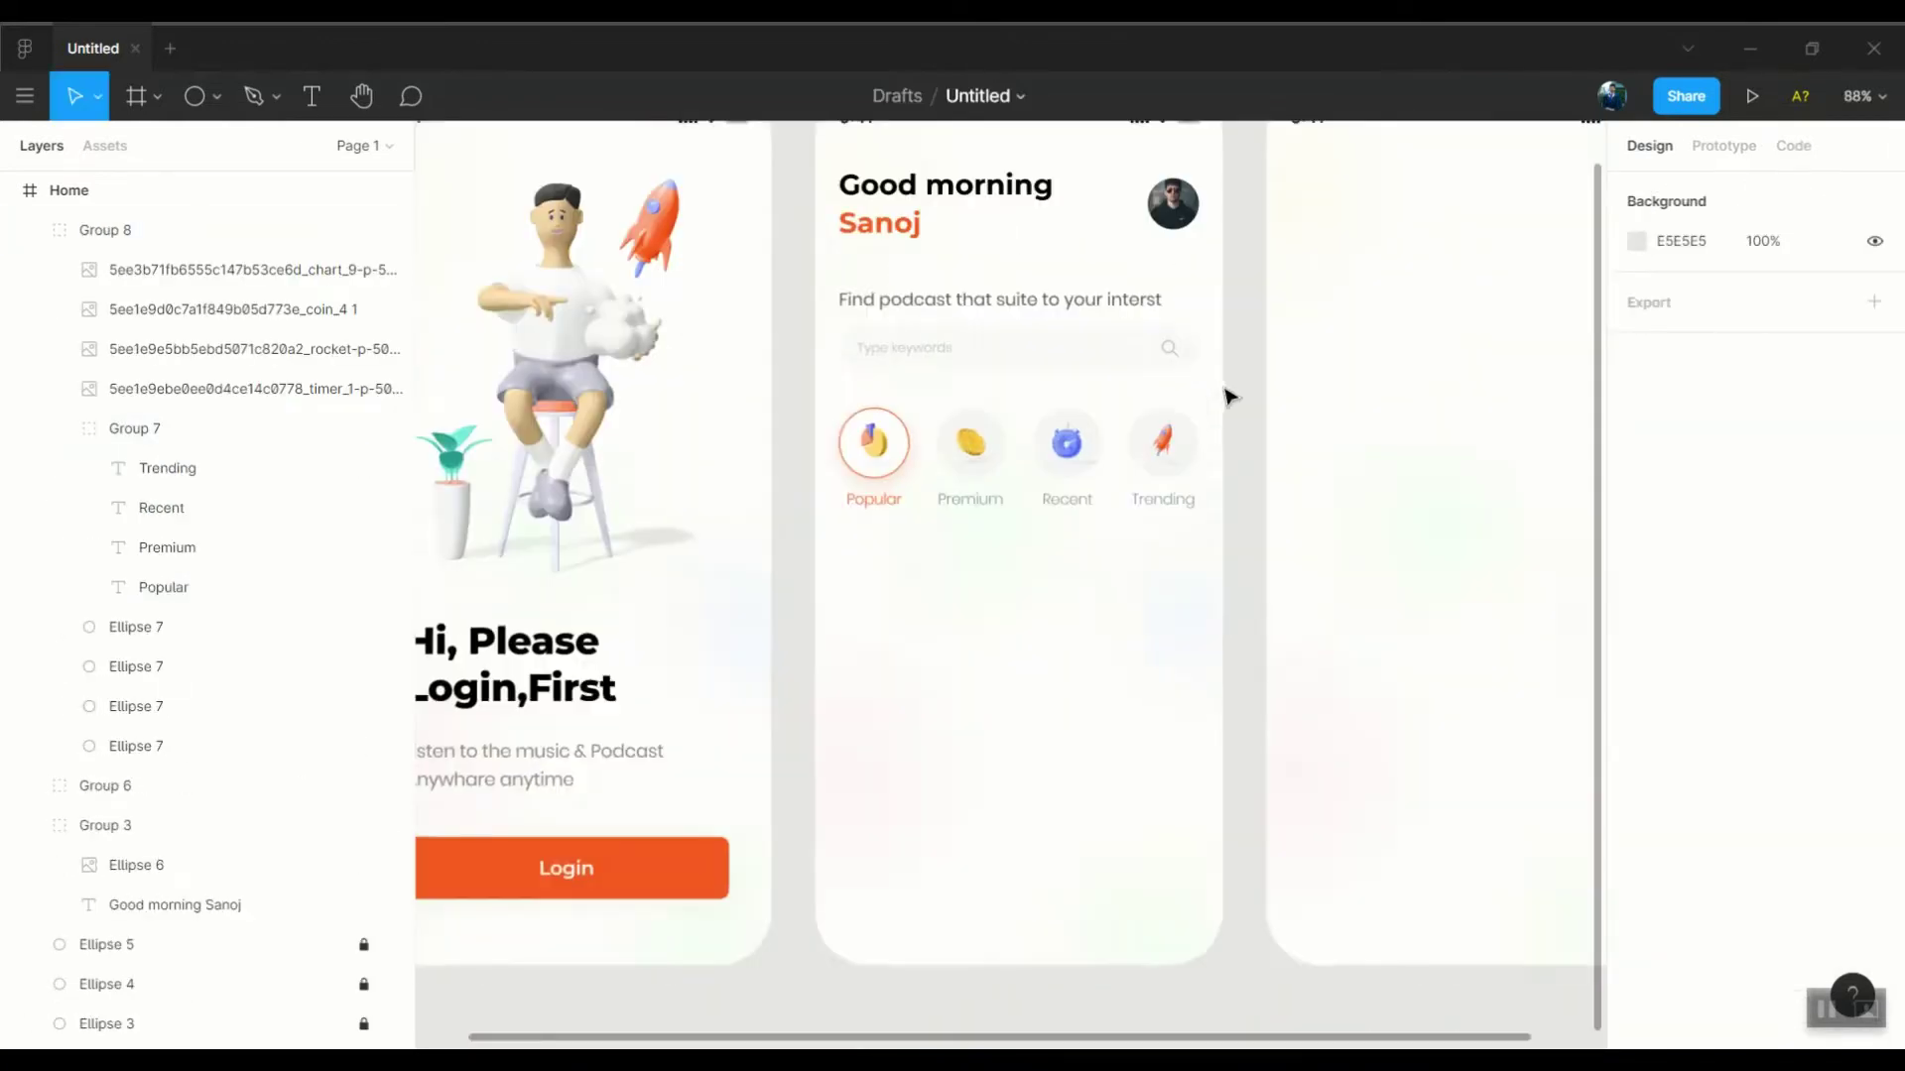
scroll(1230, 396, up, 3)
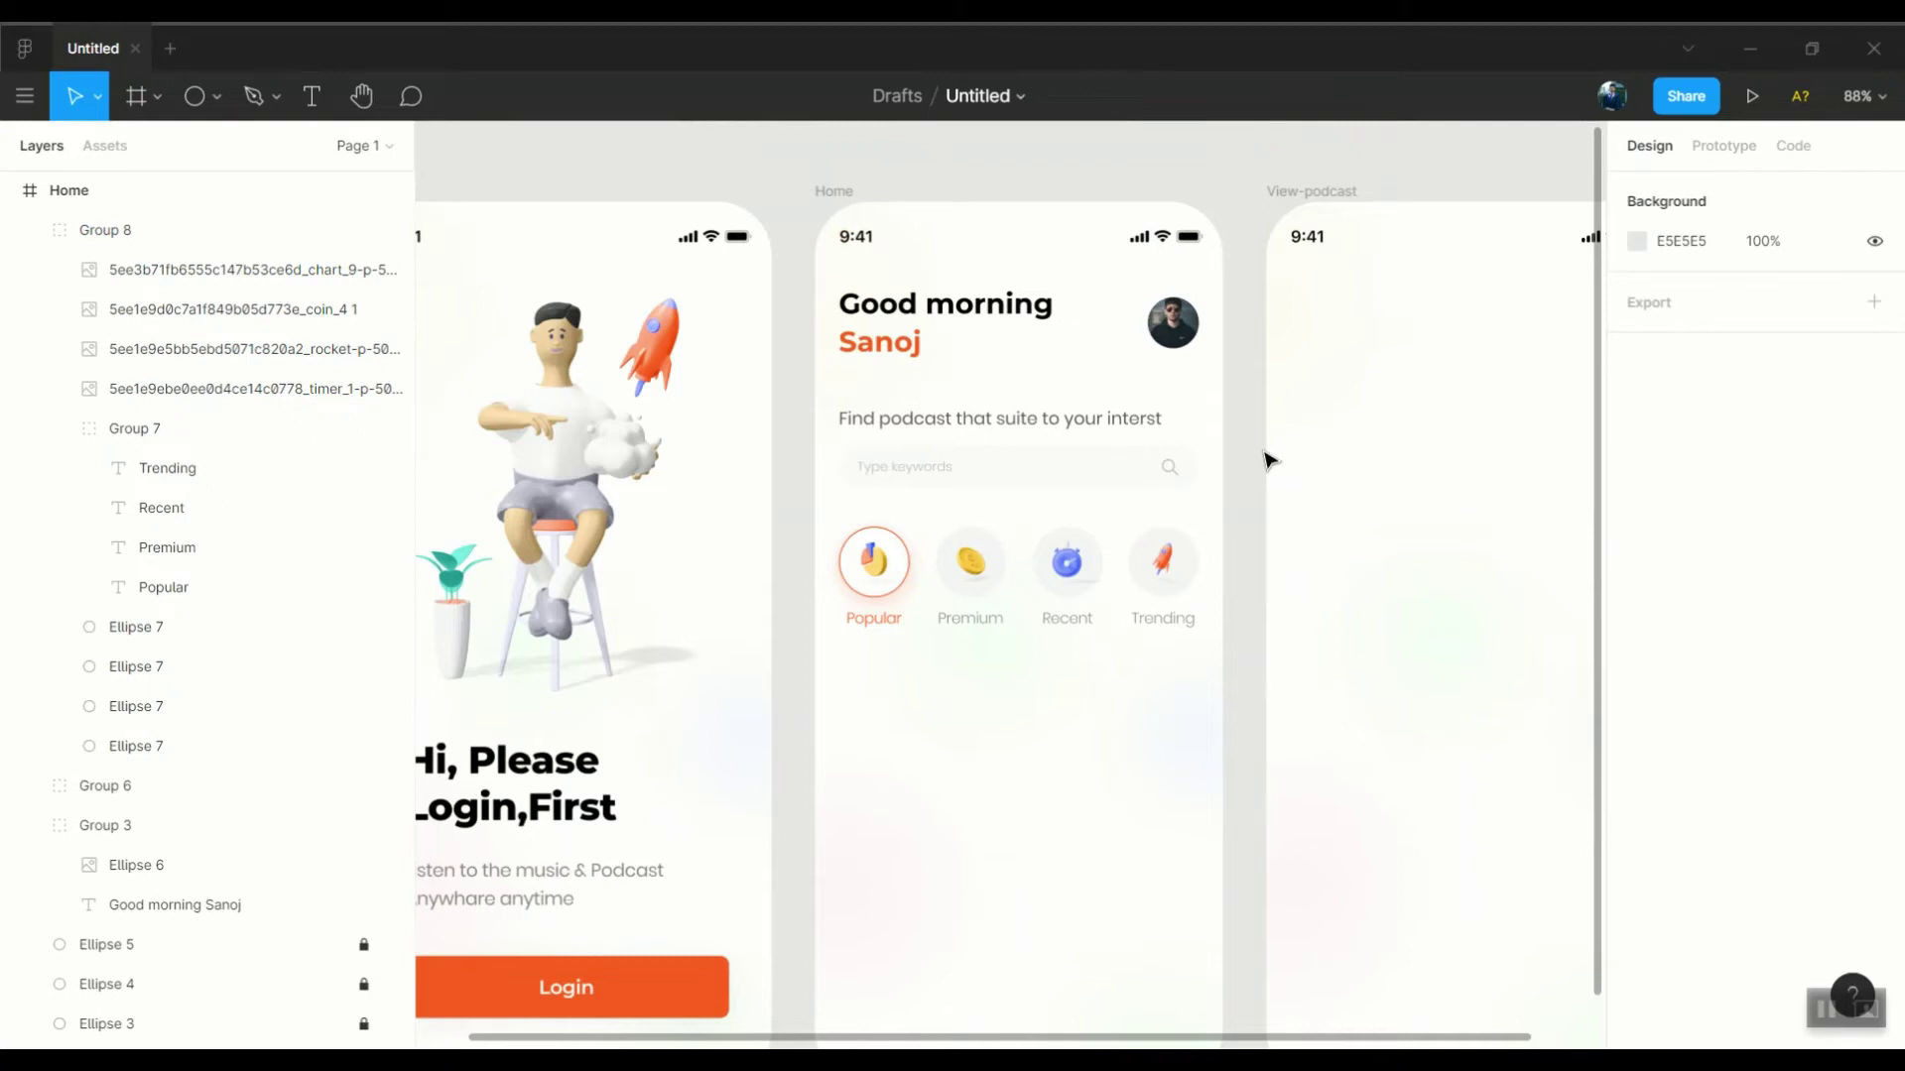
scroll(893, 456, up, 5)
click(960, 540)
double_click(960, 540)
Check the placeholder's text colour and select the search and category row groups
click(1637, 960)
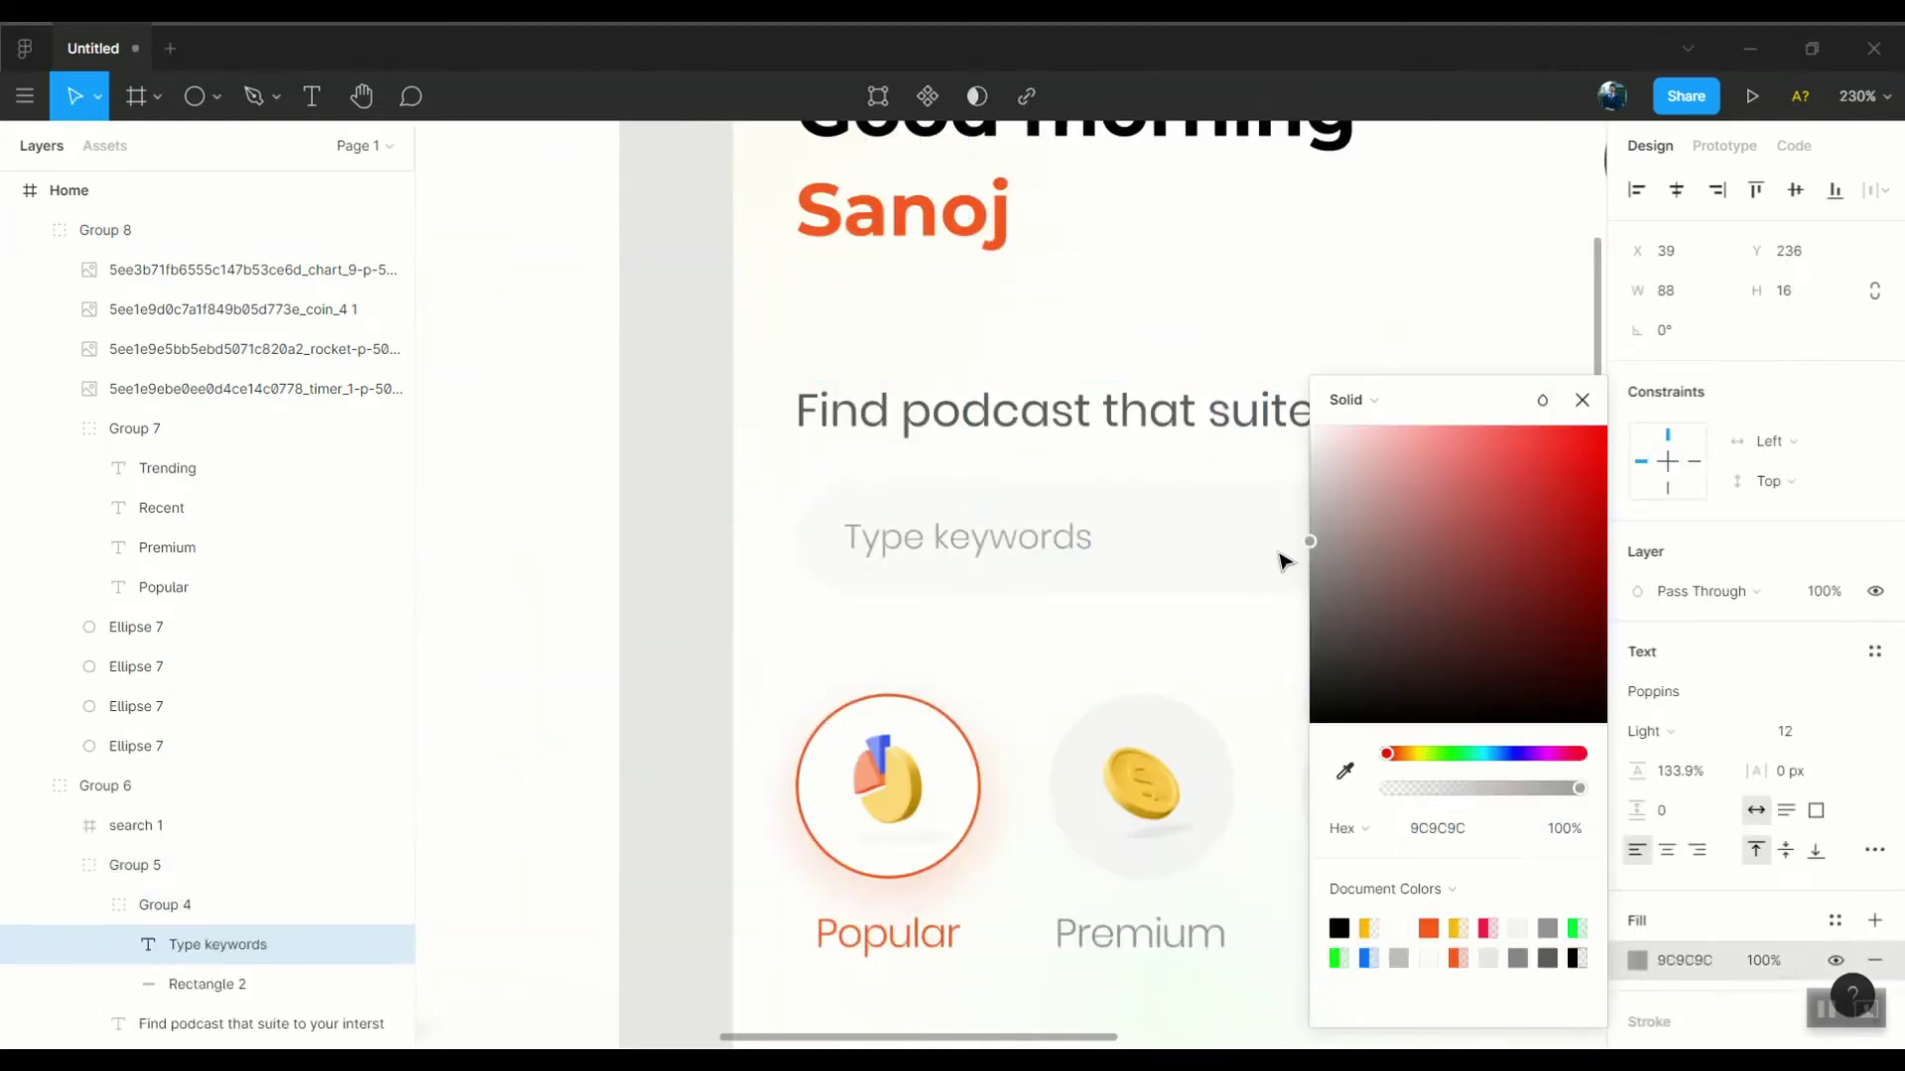
click(1463, 828)
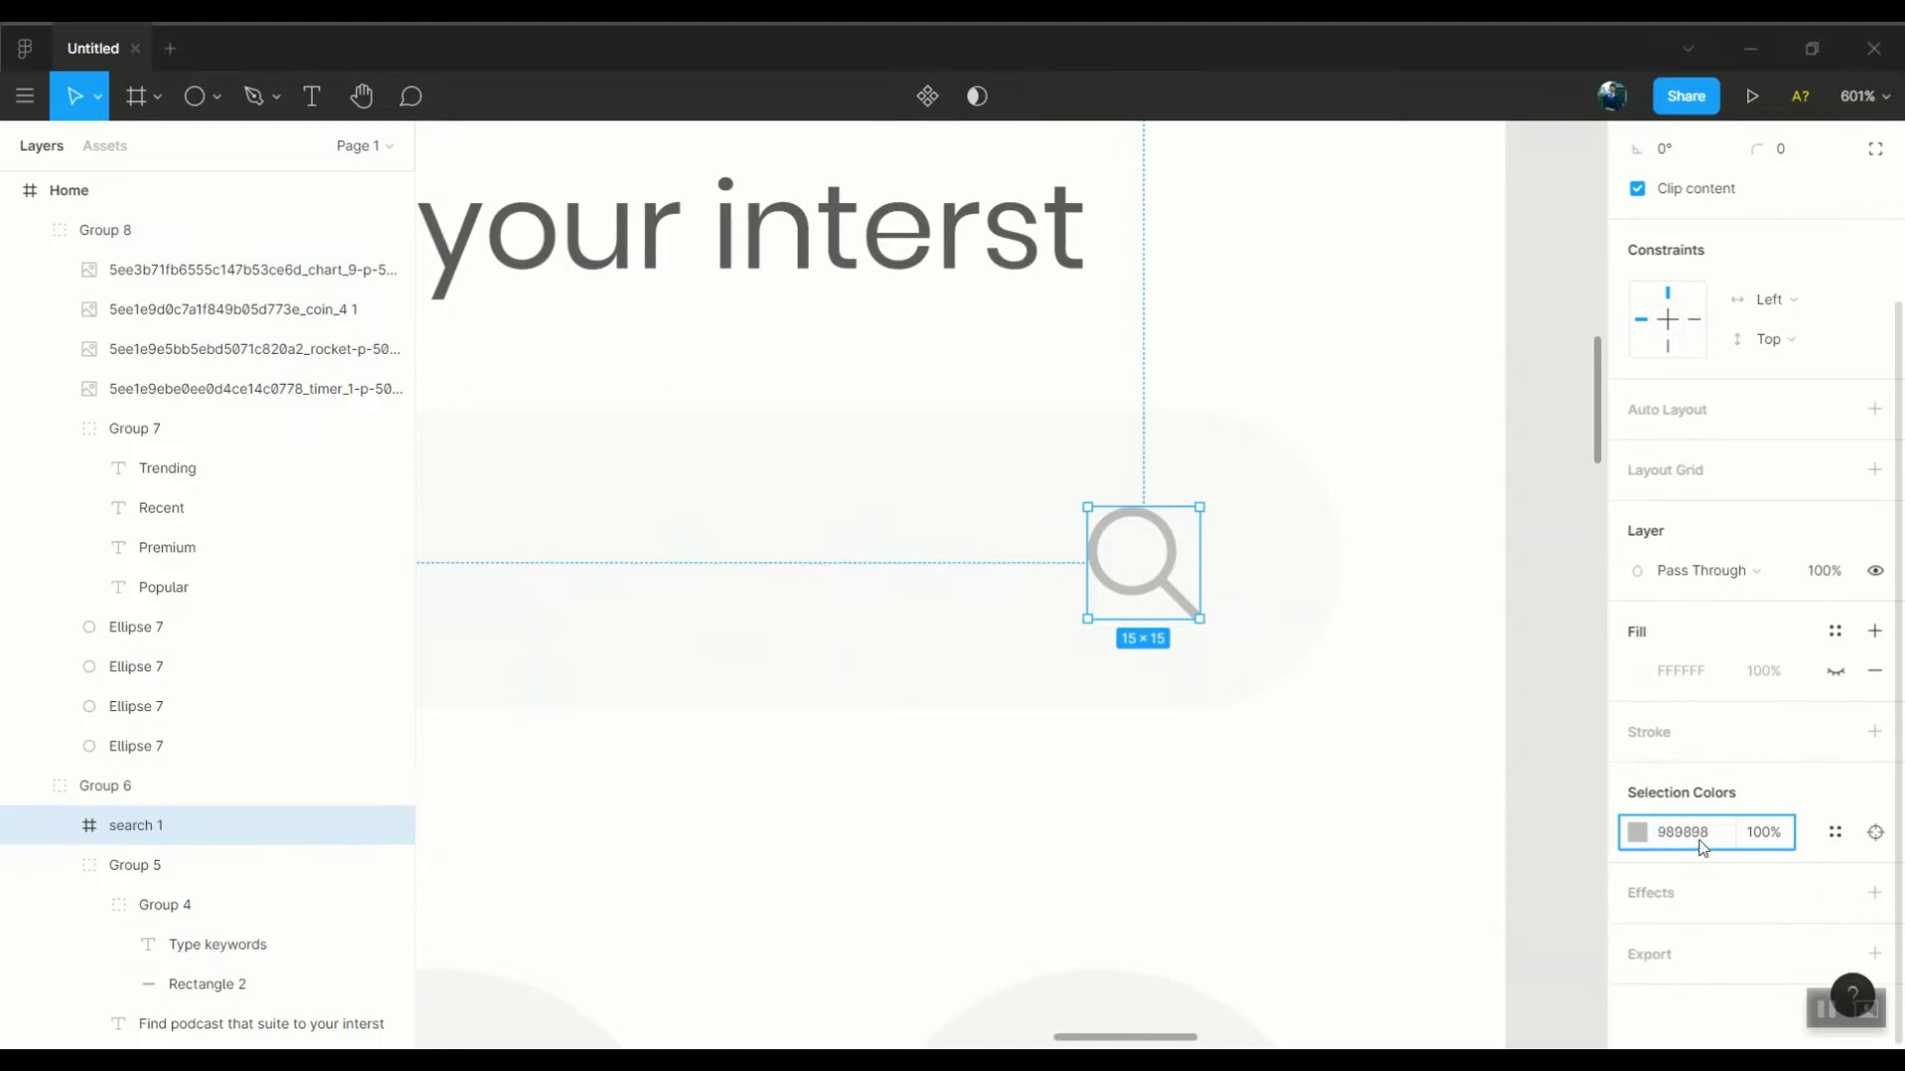
scroll(1408, 638, up, 3)
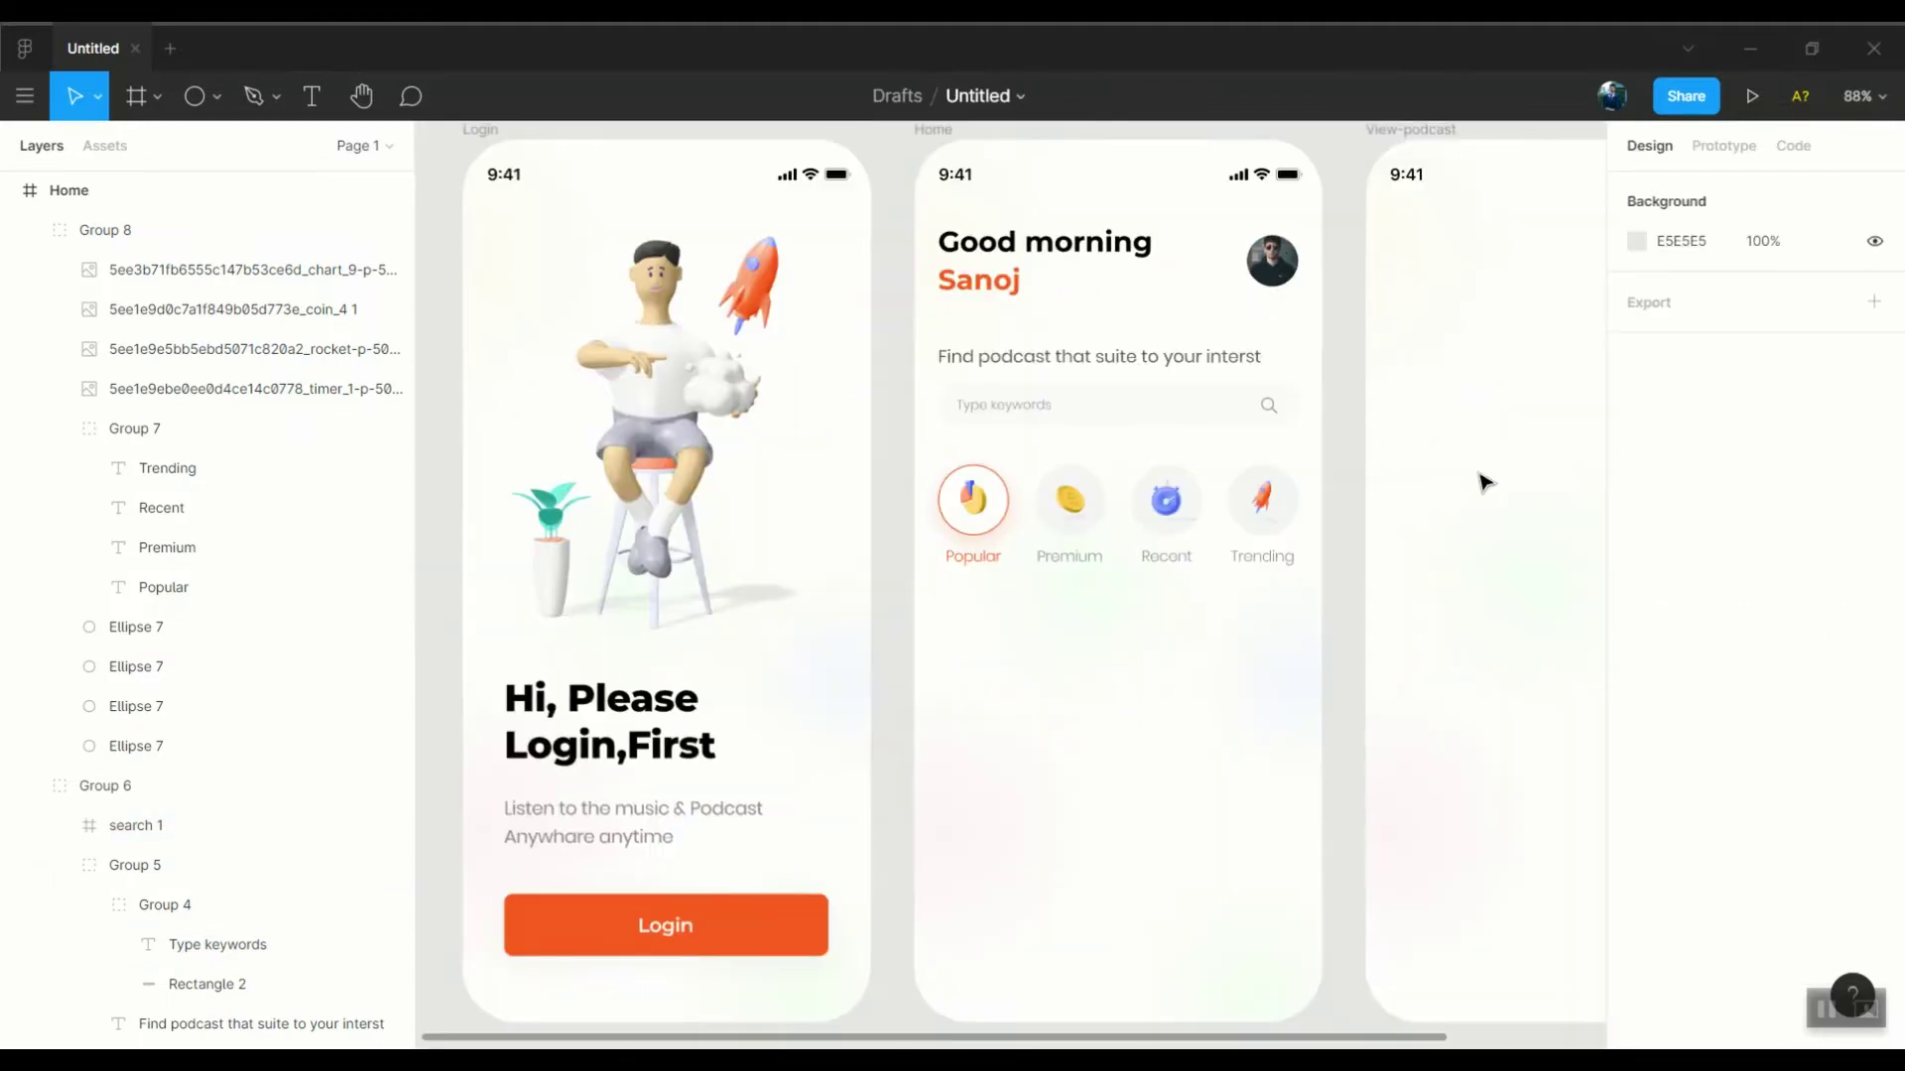
click(1037, 504)
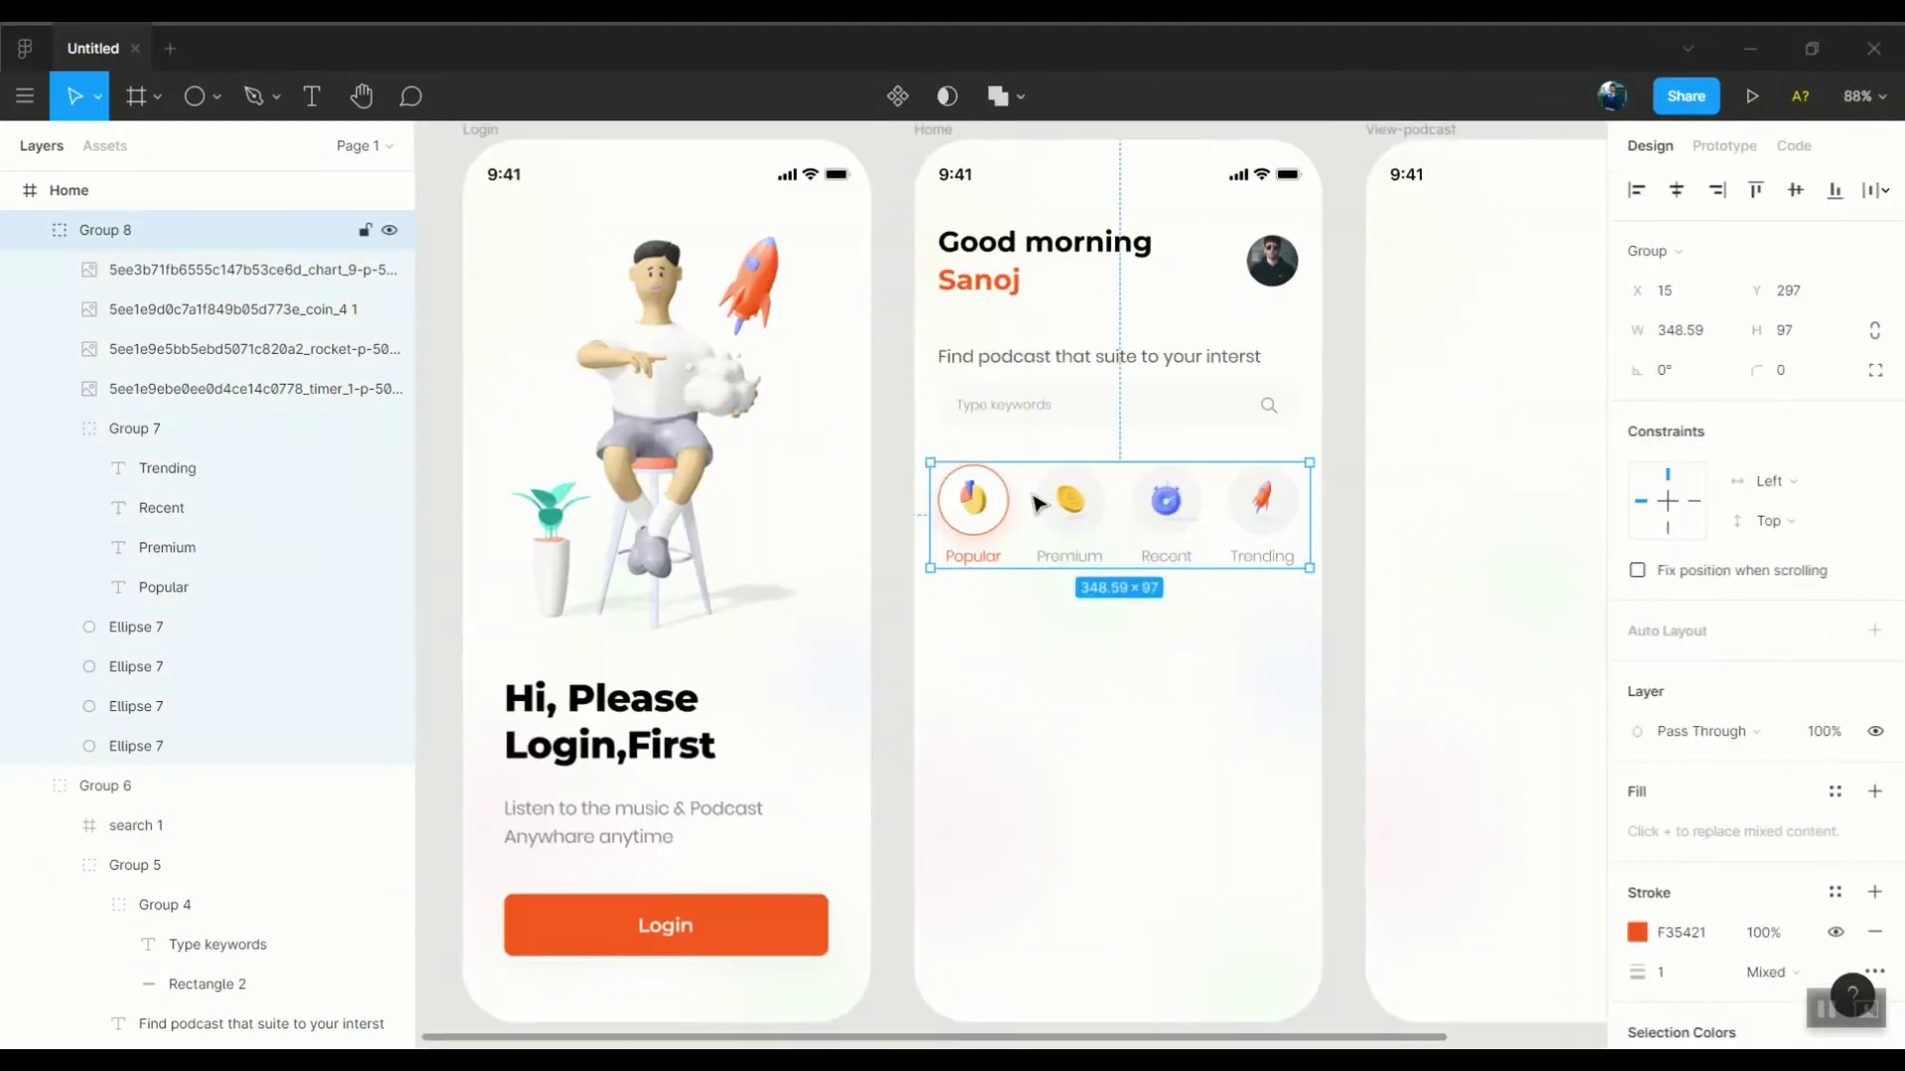
click(1045, 365)
double_click(1046, 365)
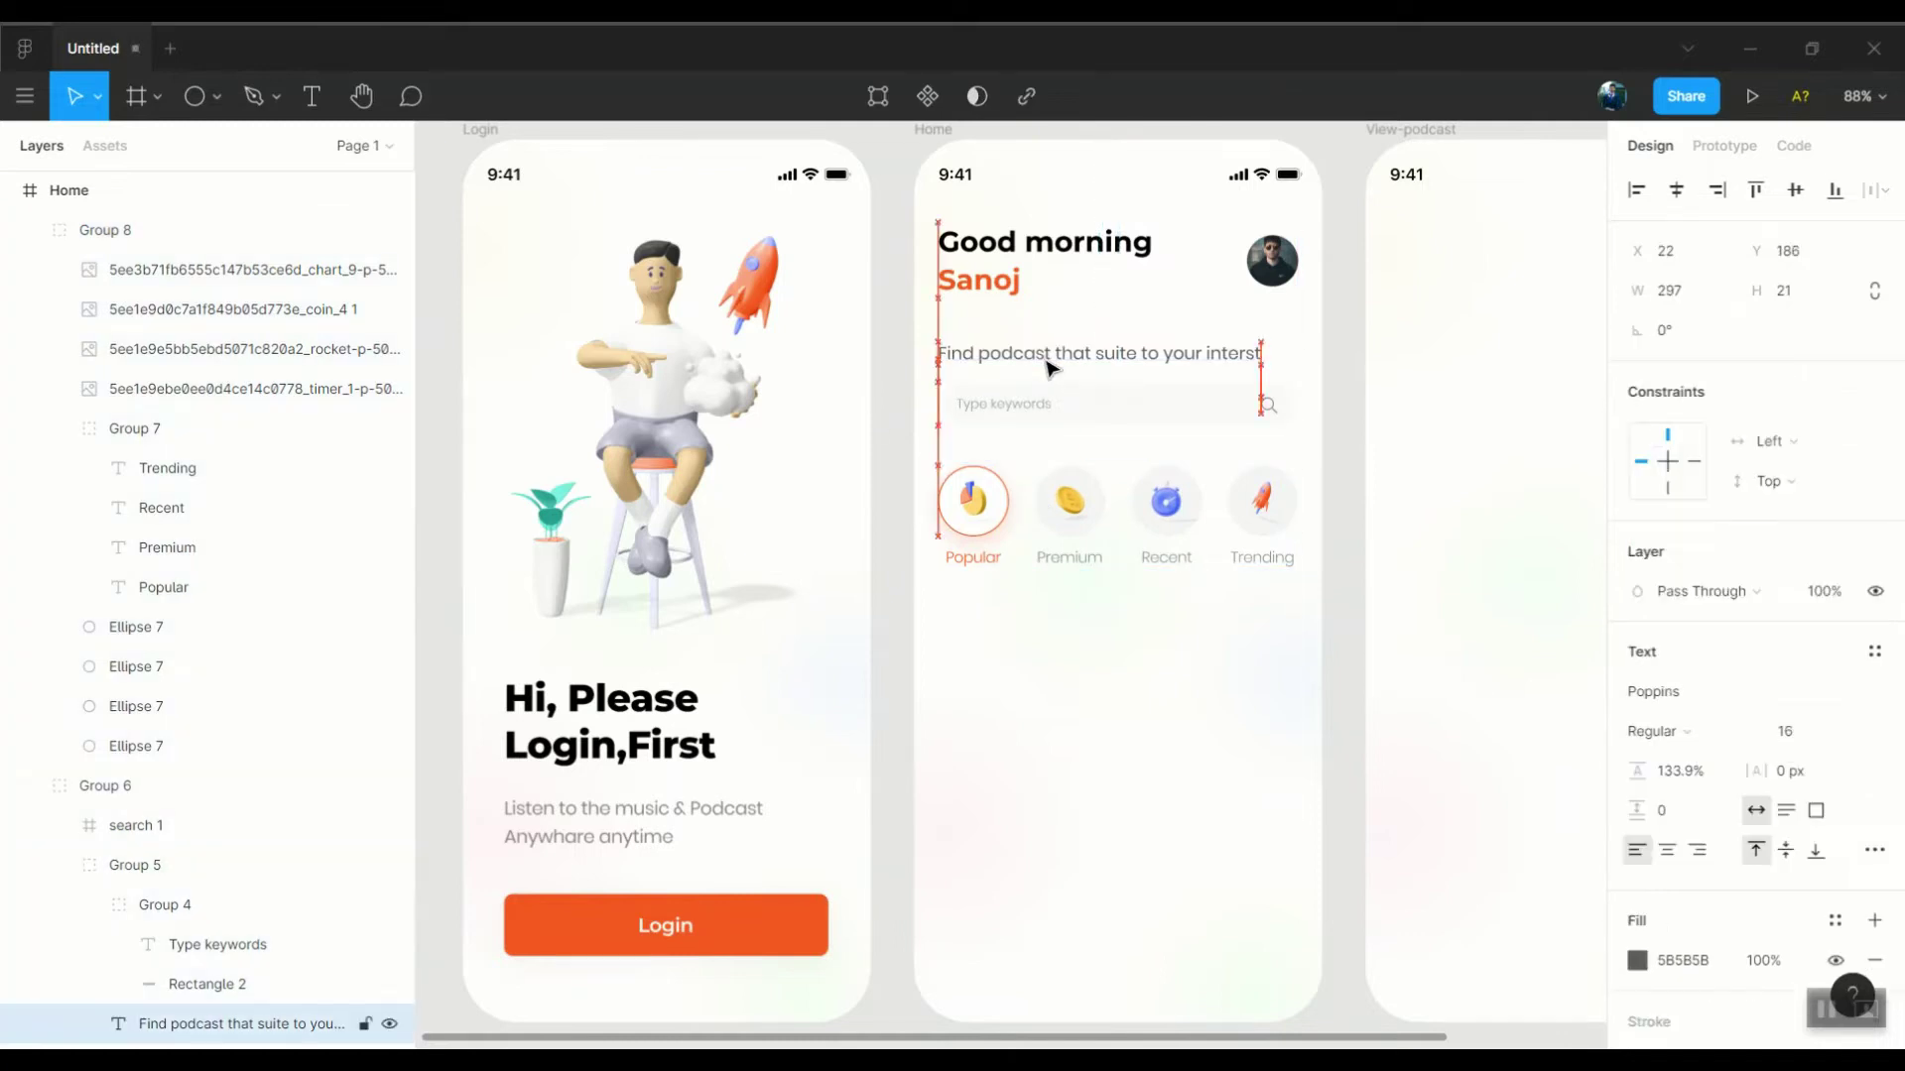
key(Escape)
key(Escape)
click(1271, 532)
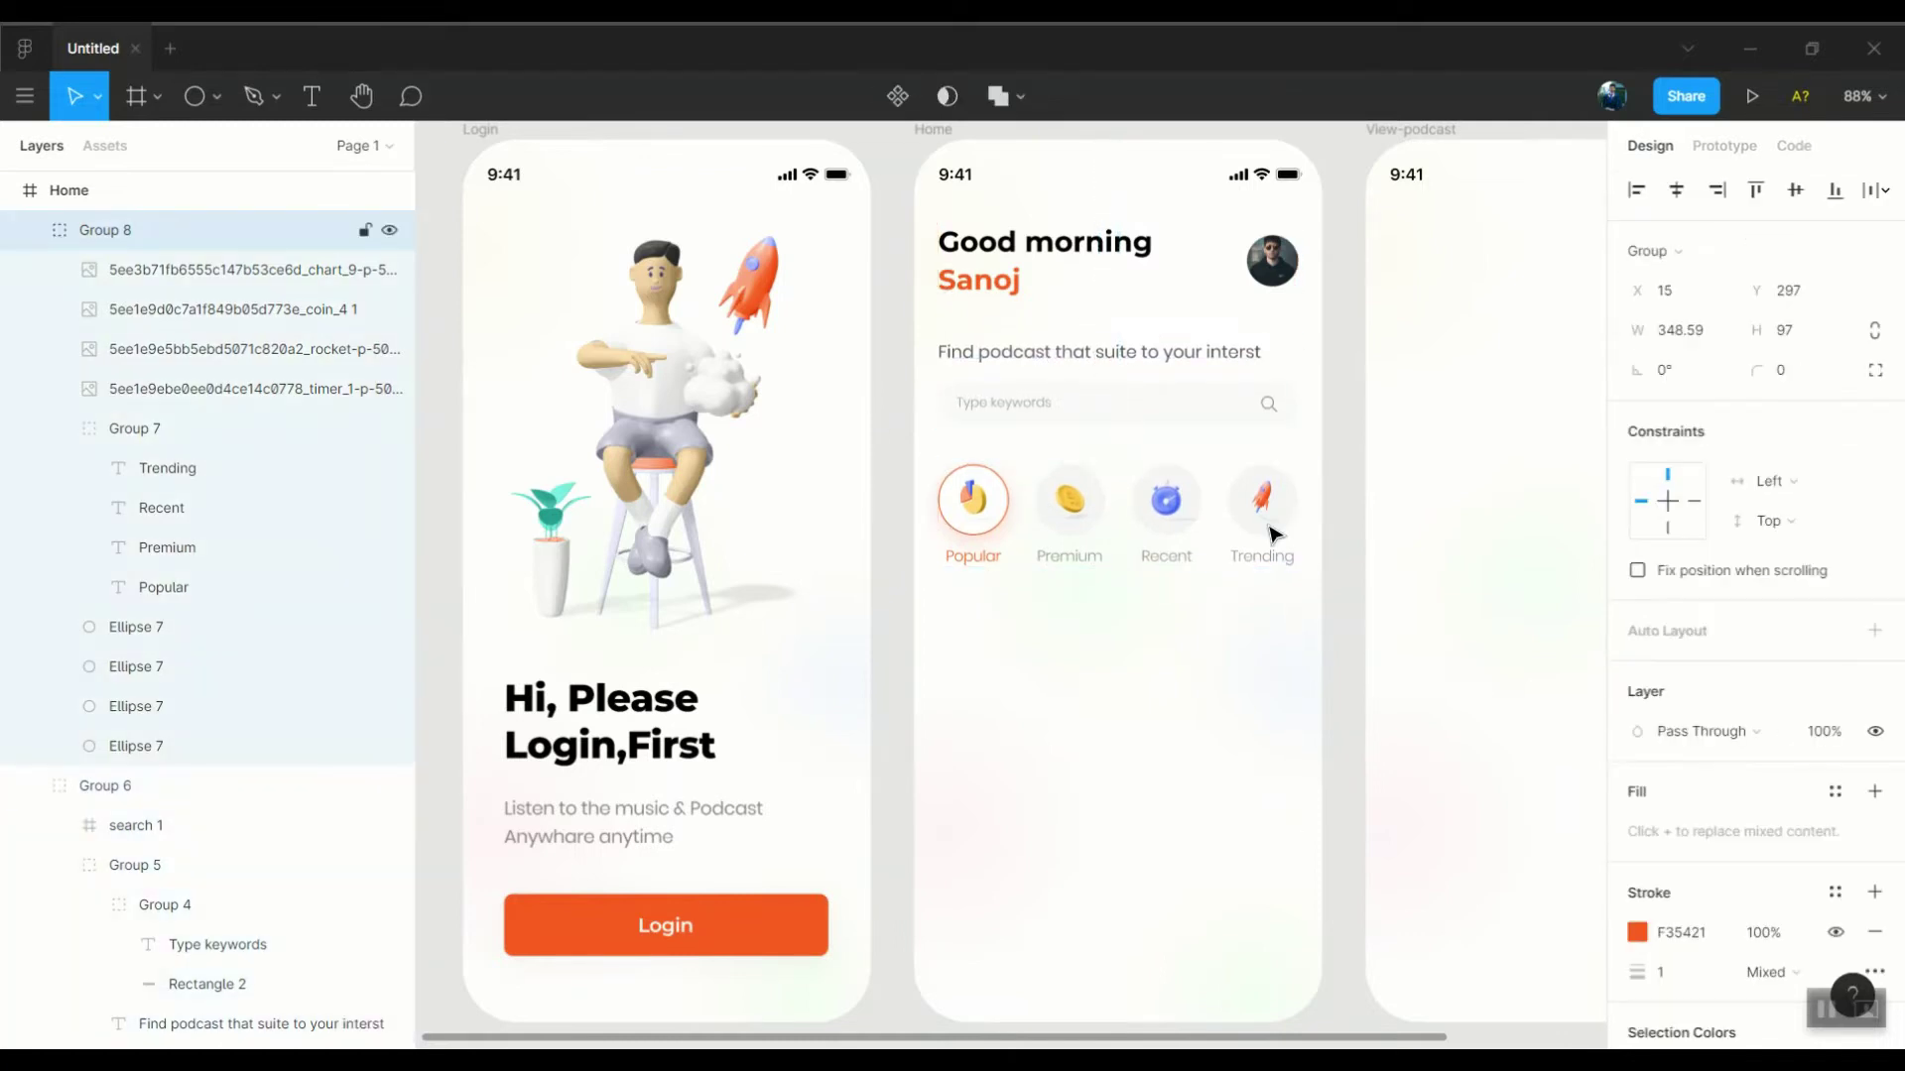
click(1318, 667)
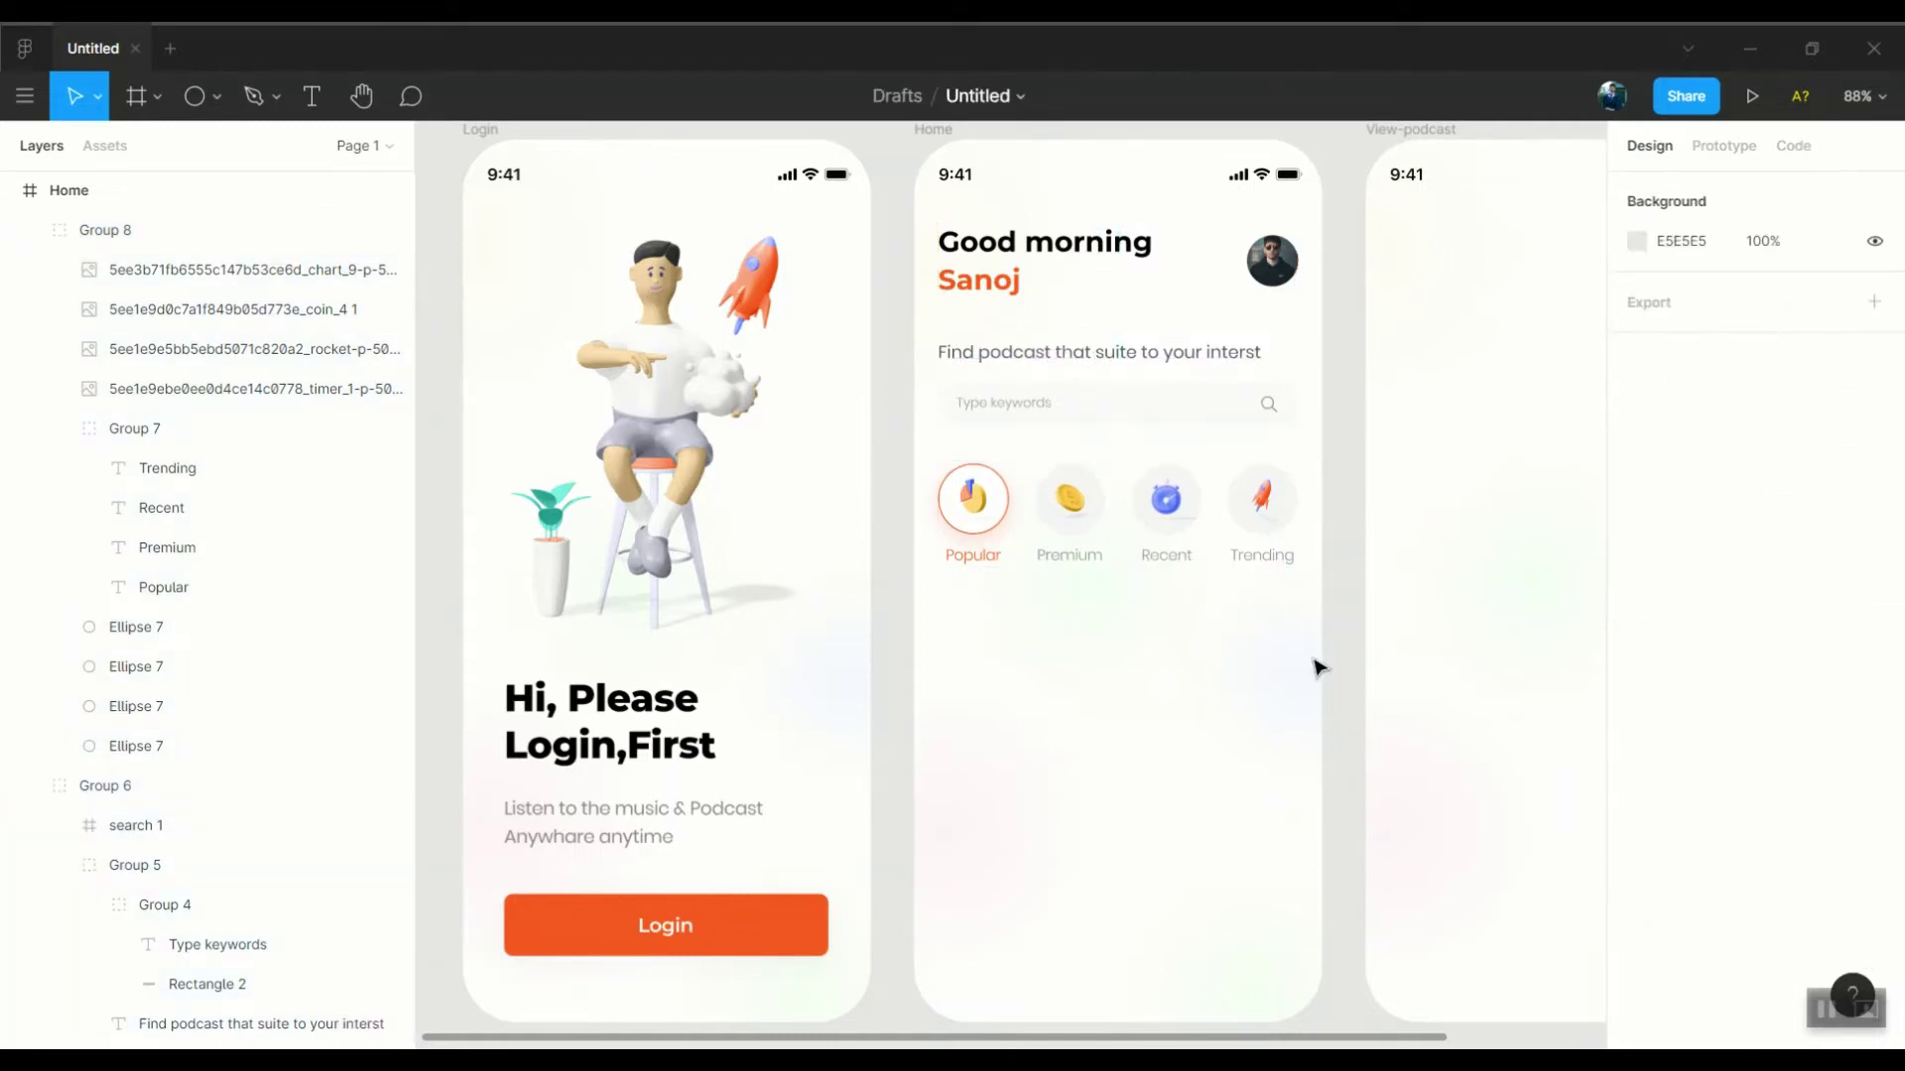
Add a new text box on the Home screen just below the category icons
click(982, 131)
key(shift+2)
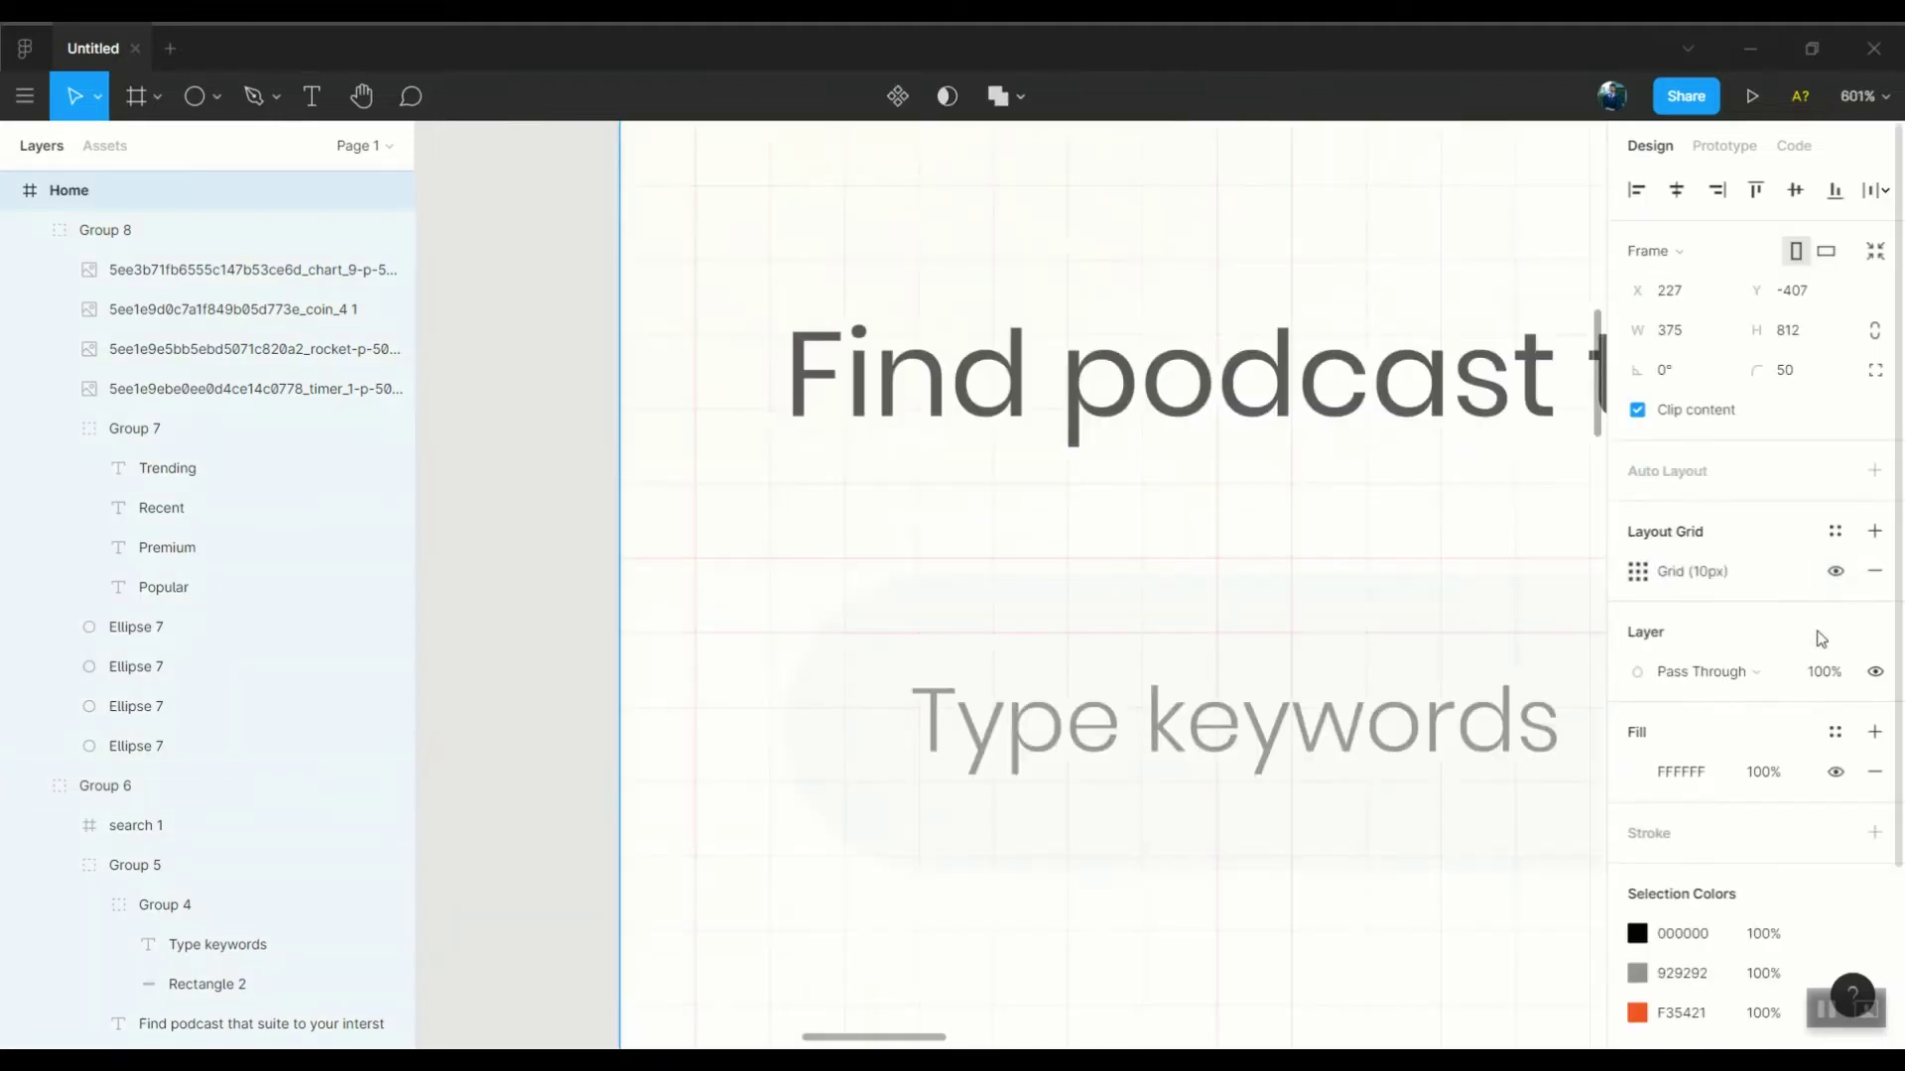
key(shift+1)
scroll(1331, 731, up, 2)
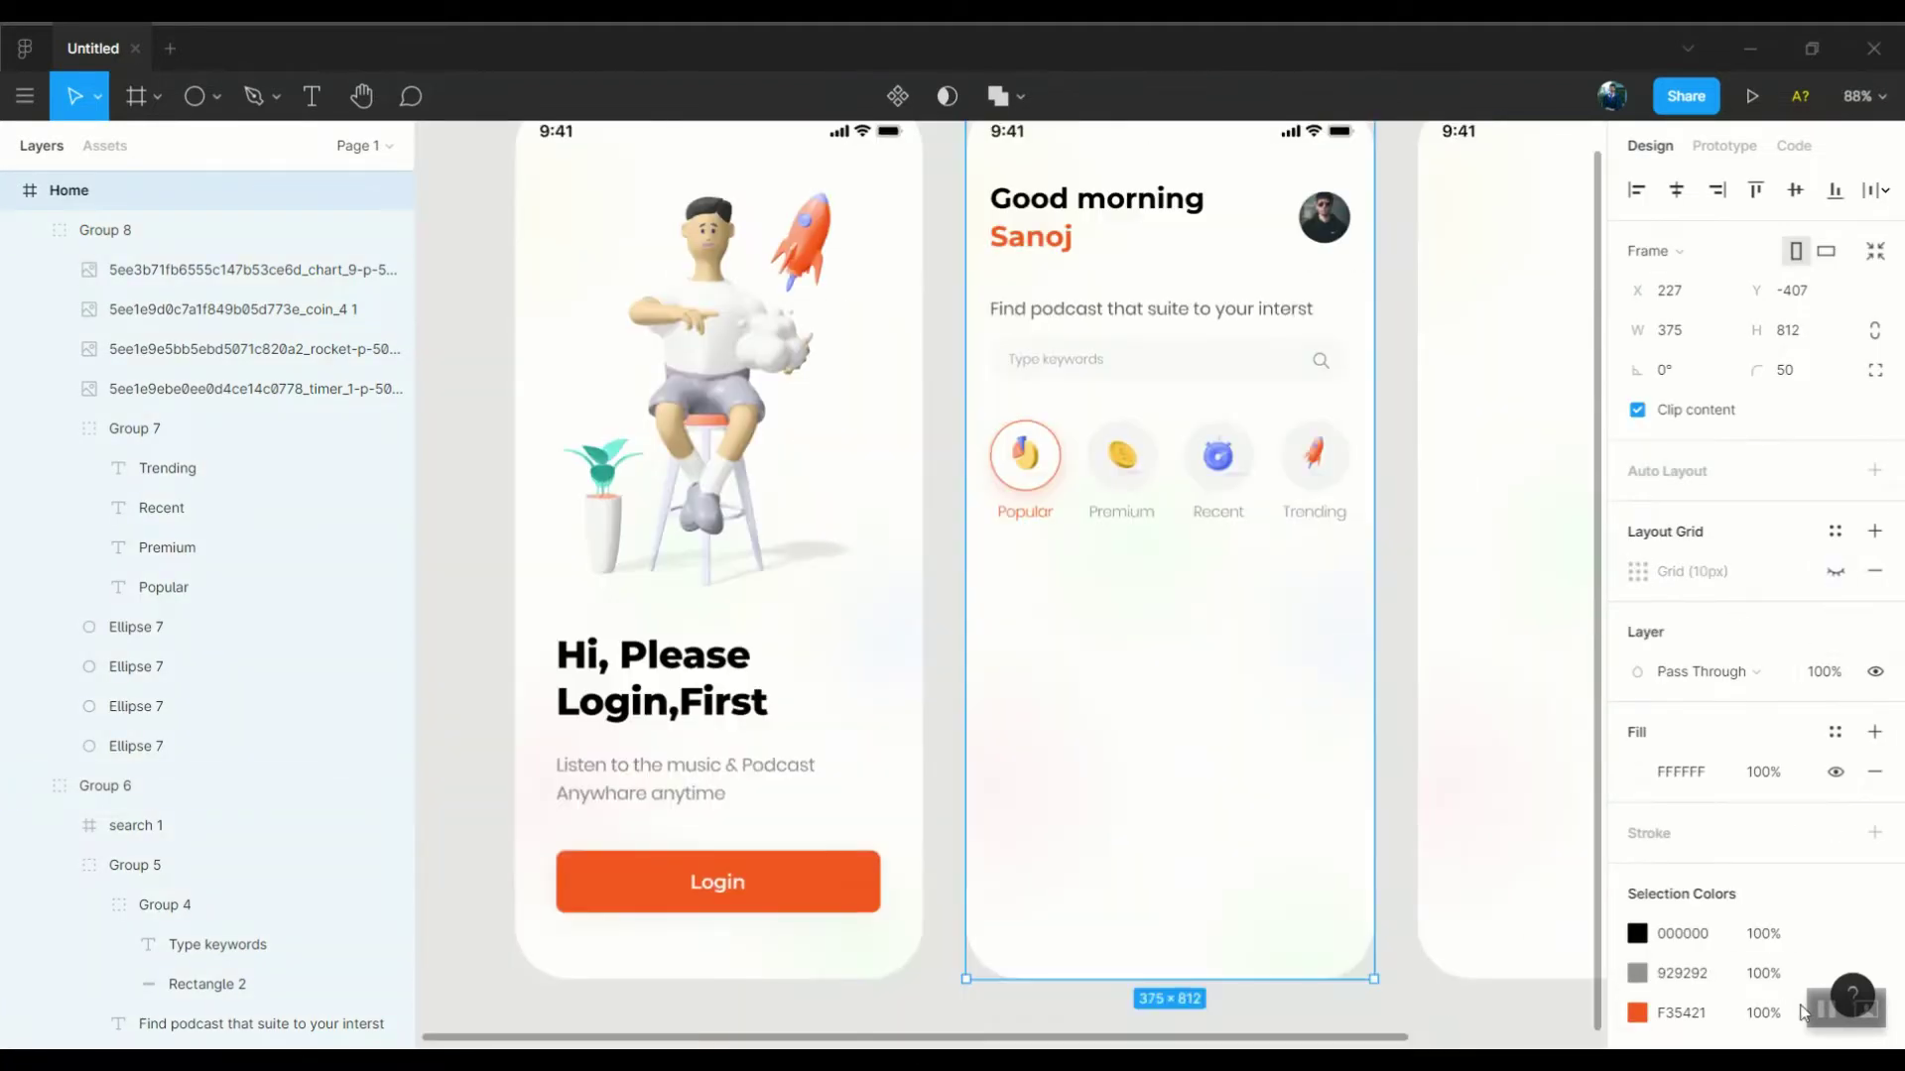
scroll(1071, 501, up, 3)
key(Escape)
key(t)
scroll(843, 437, up, 5)
click(829, 531)
text(Popular Podcas)
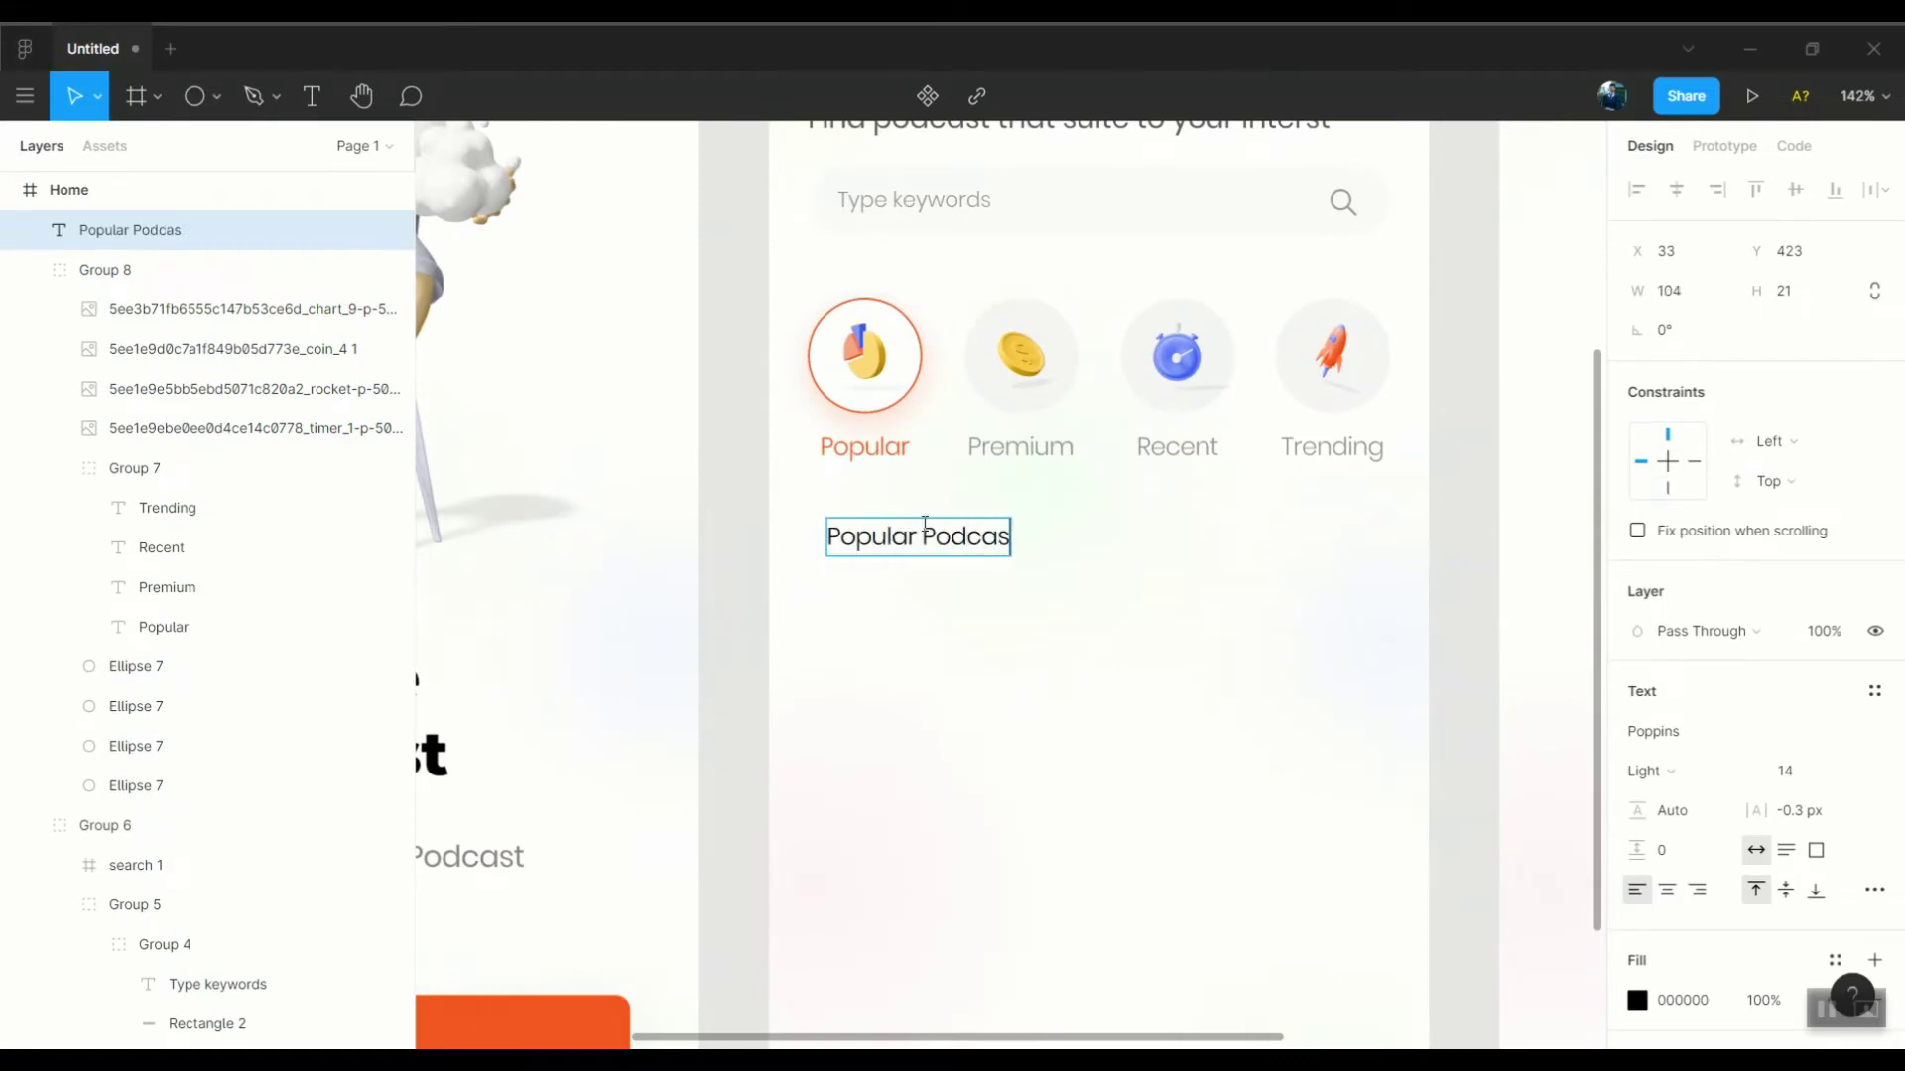
Finish 'Popular Podcasts', style it Montserrat SemiBold 16, and align it under the categories
text(ts)
scroll(1178, 561, up, 3)
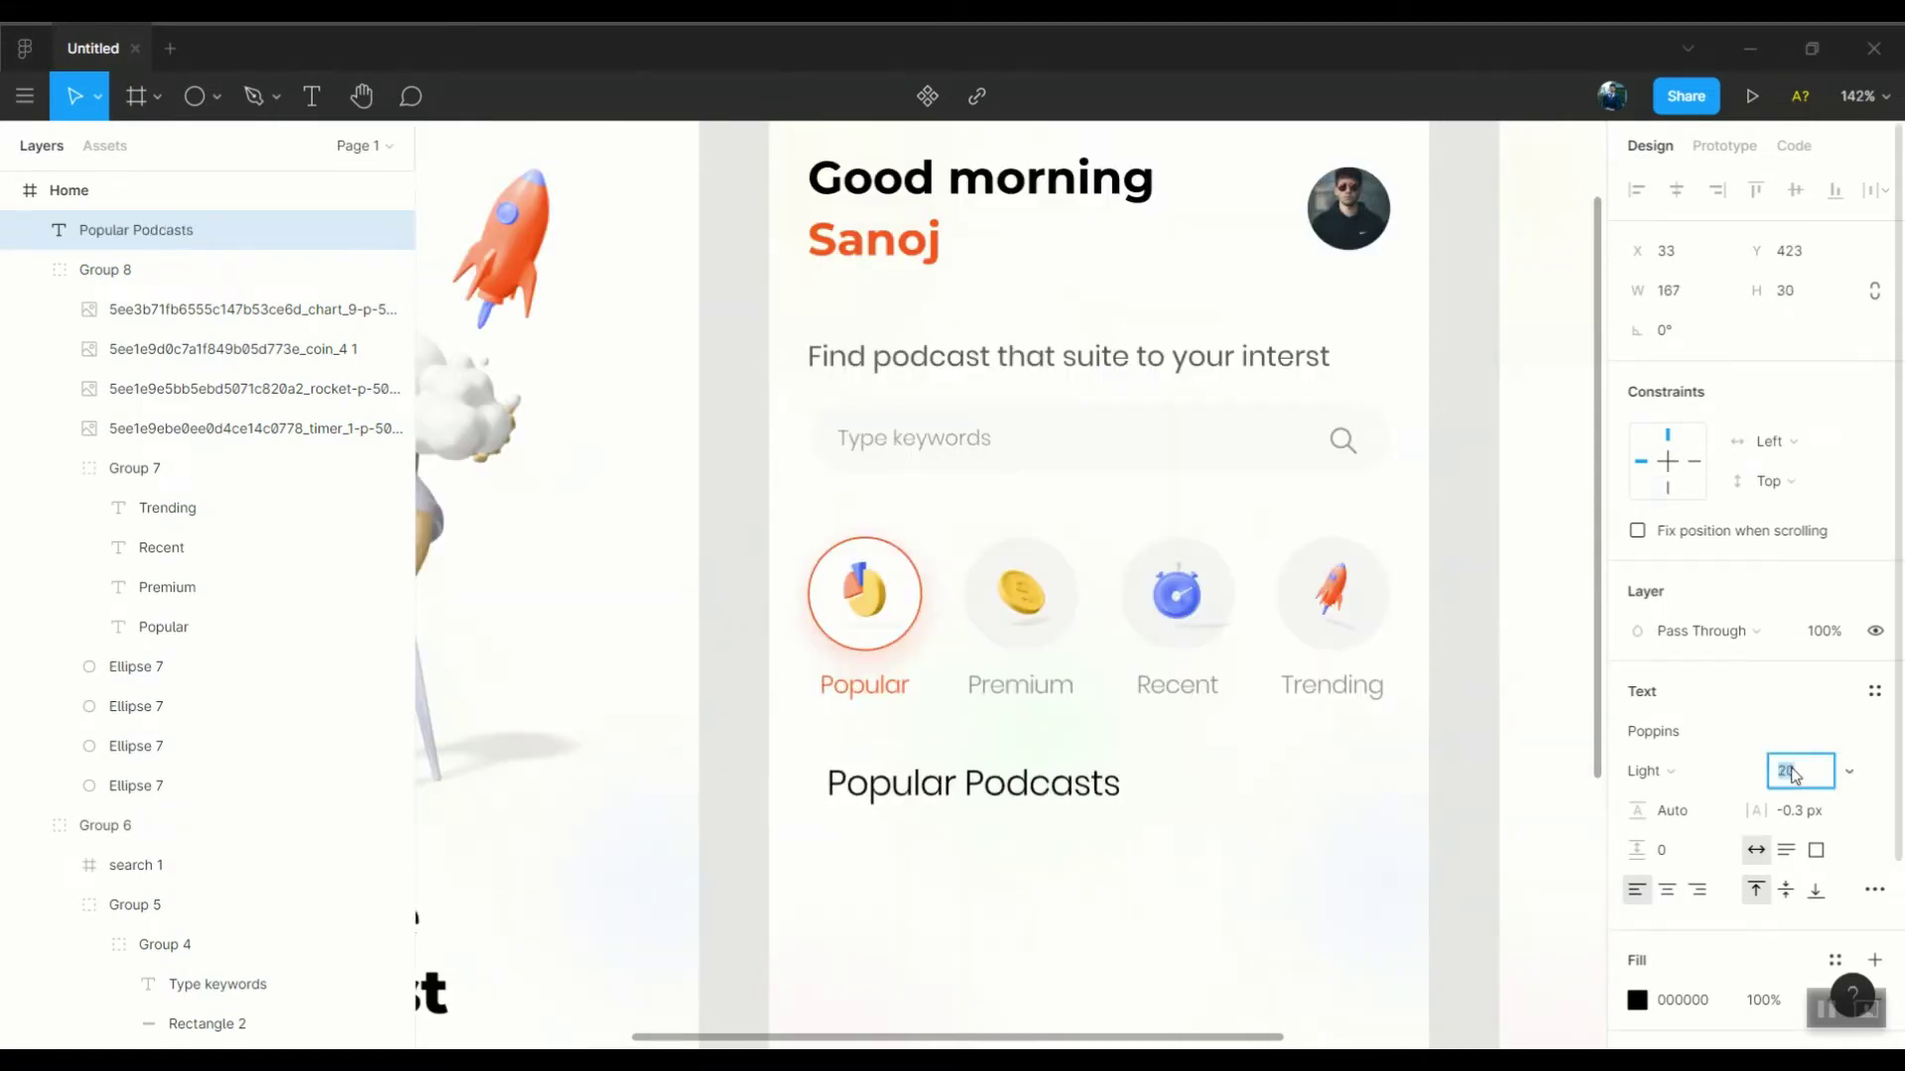
click(1649, 771)
click(1657, 833)
click(1689, 746)
text(Mont)
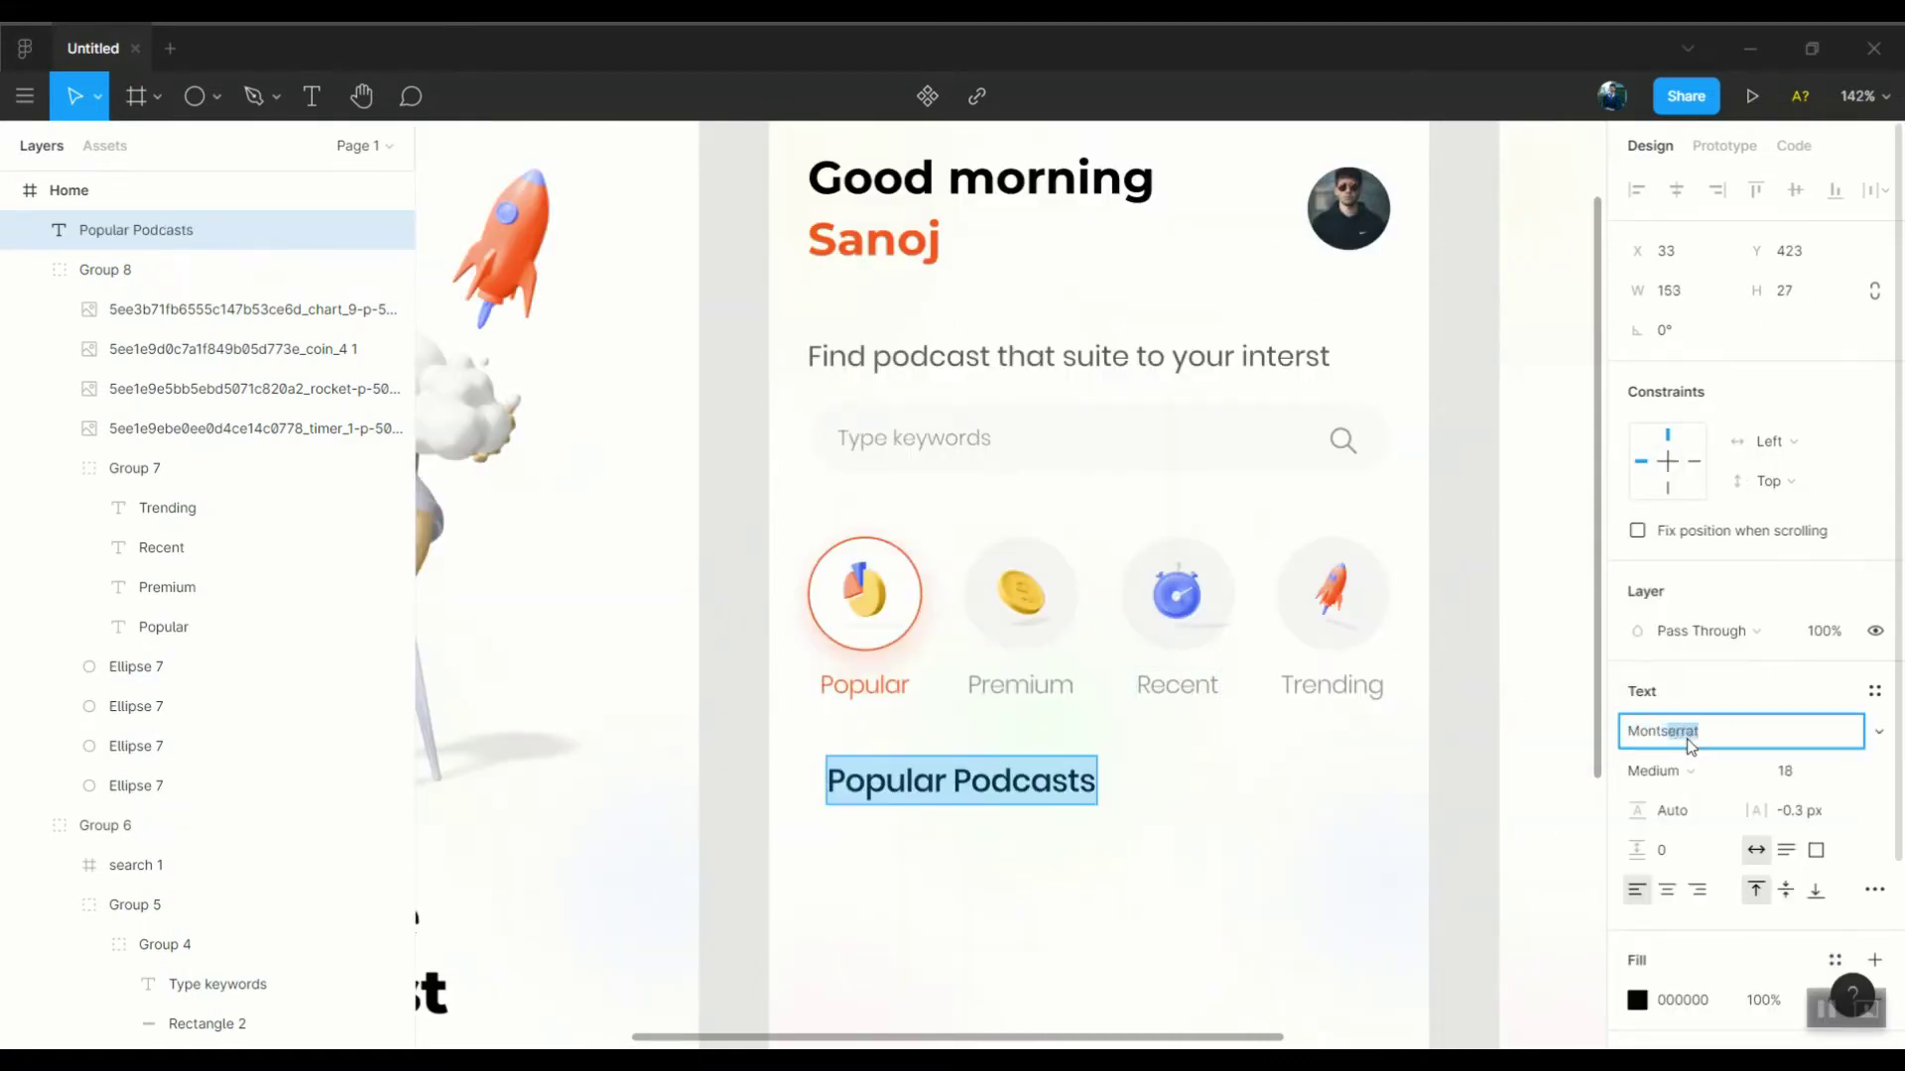
key(Return)
click(1676, 771)
click(1686, 857)
drag(904, 792, 893, 798)
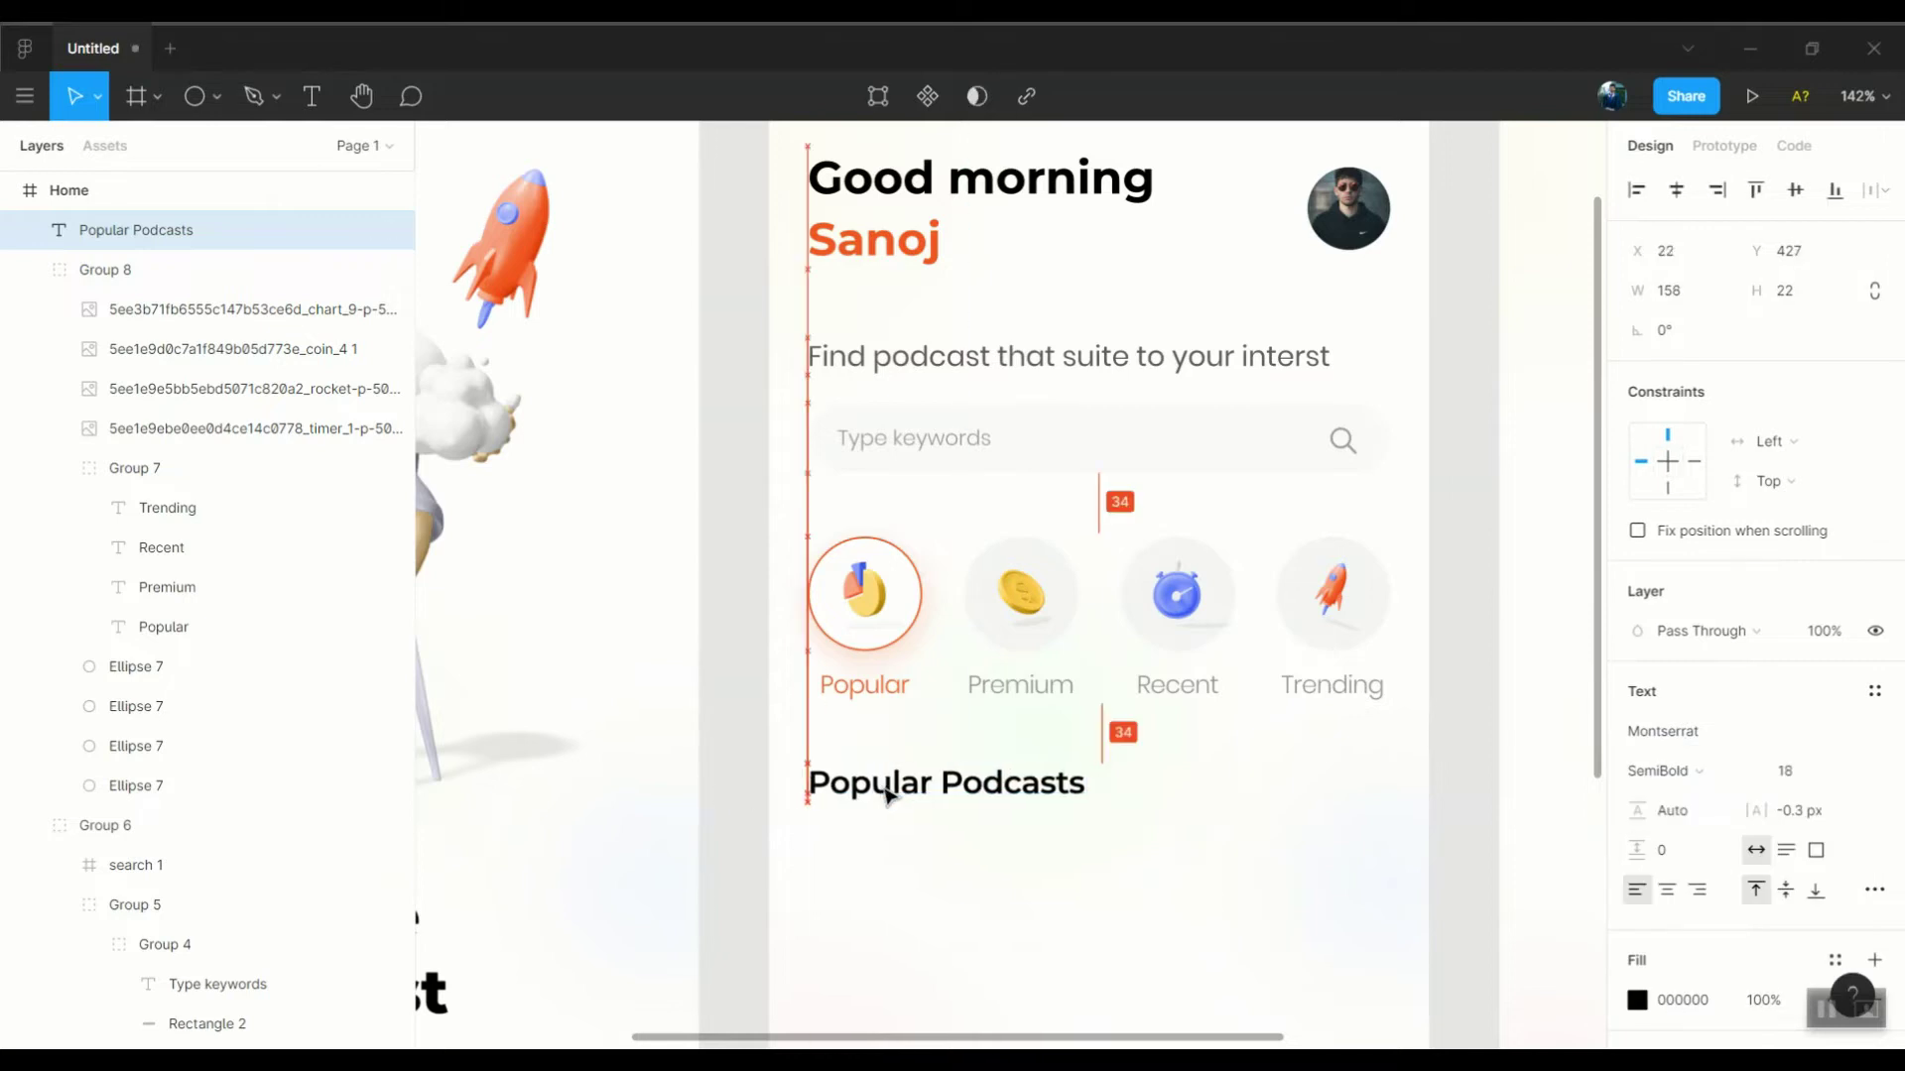
Make the heading grey 9E9E9E and draw a placeholder rectangle beneath it
scroll(883, 754, down, 3)
scroll(863, 645, down, 3)
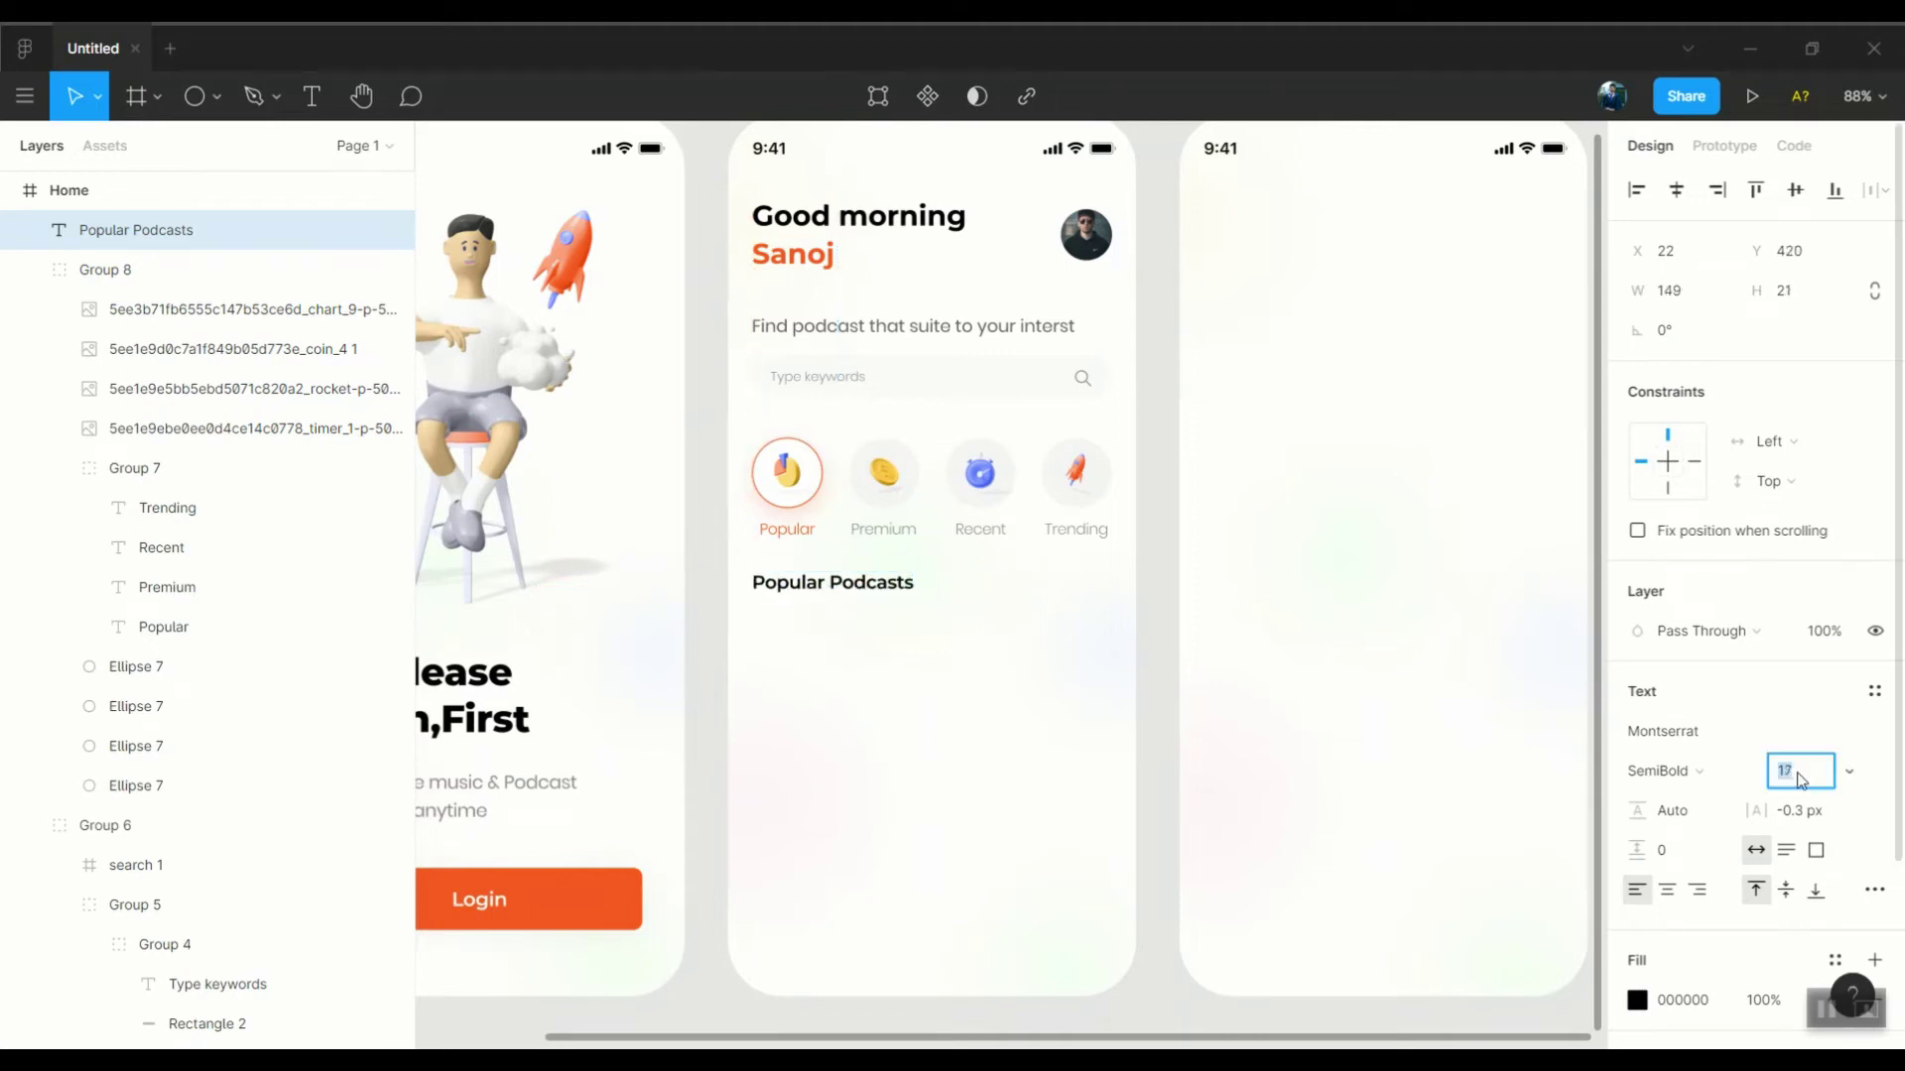
scroll(761, 569, up, 3)
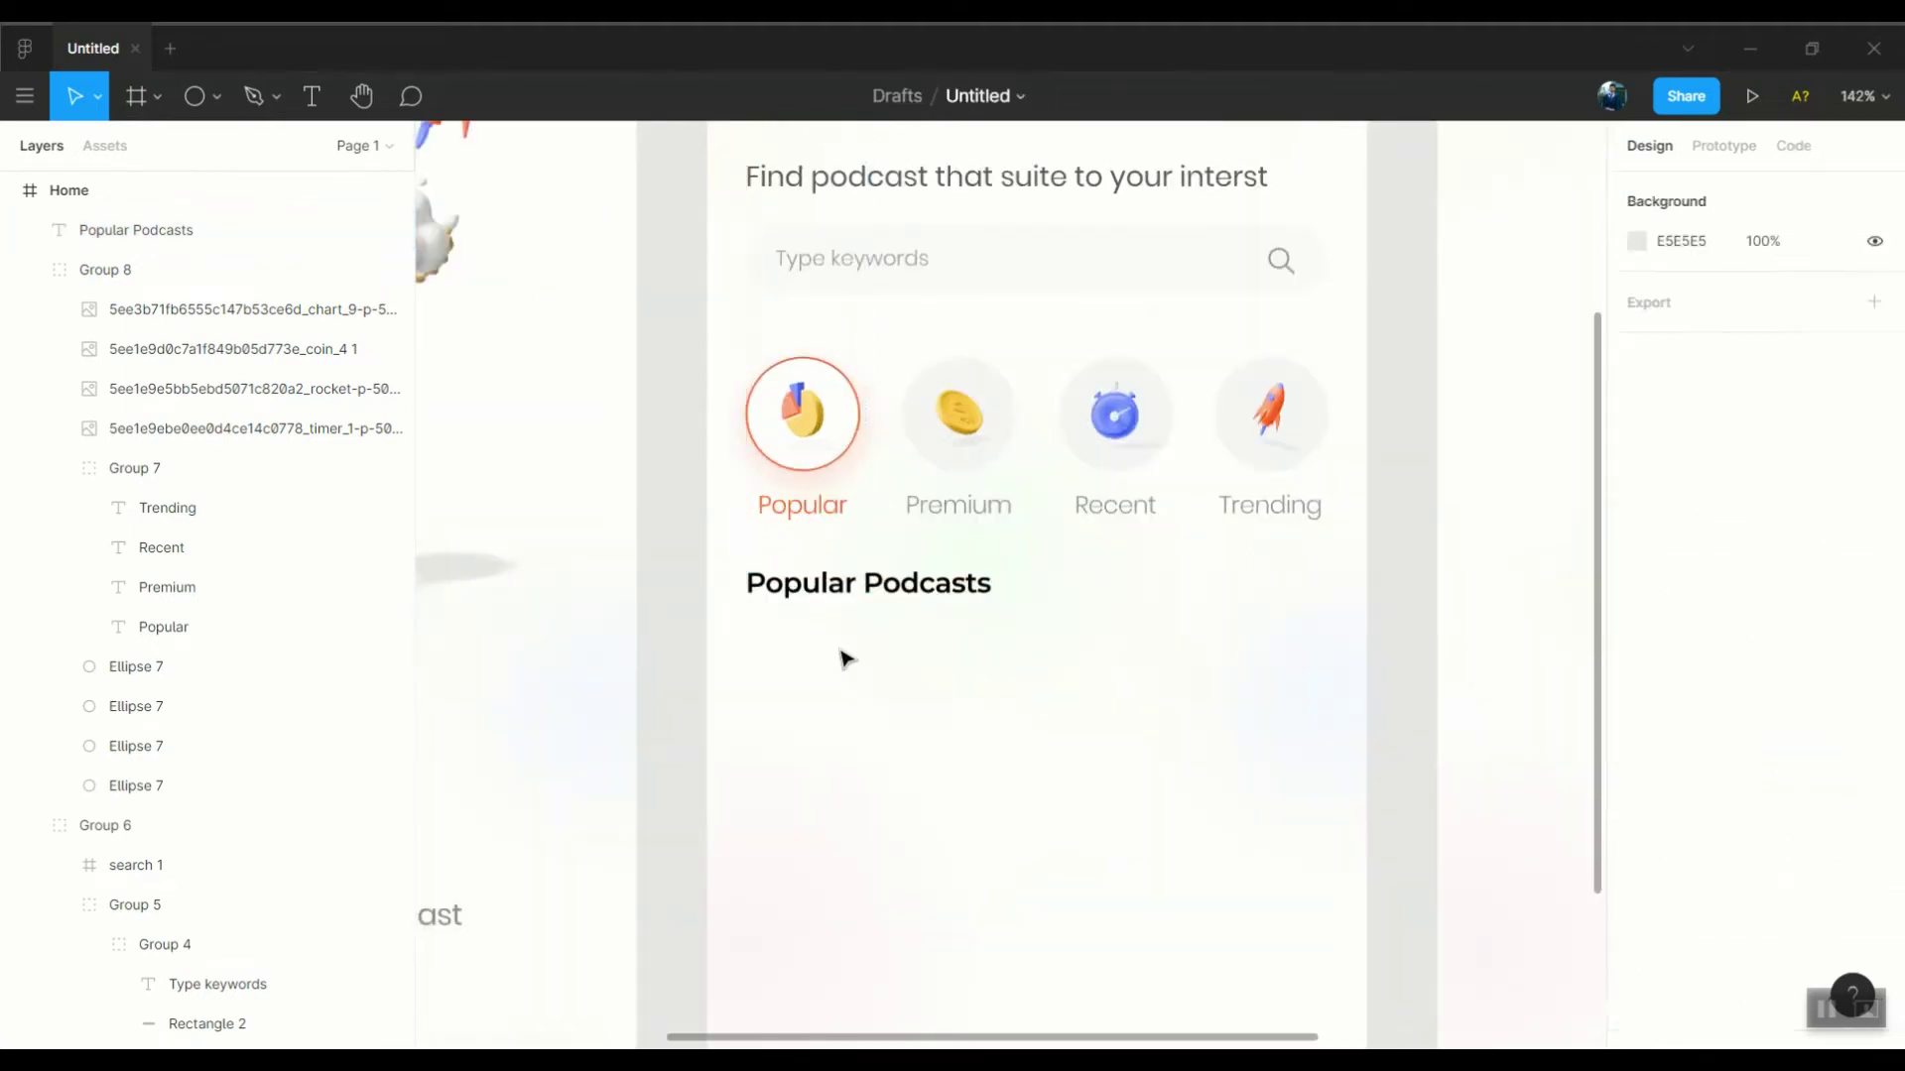
scroll(822, 586, right, 3)
click(1637, 1000)
click(1309, 561)
scroll(1078, 579, down, 3)
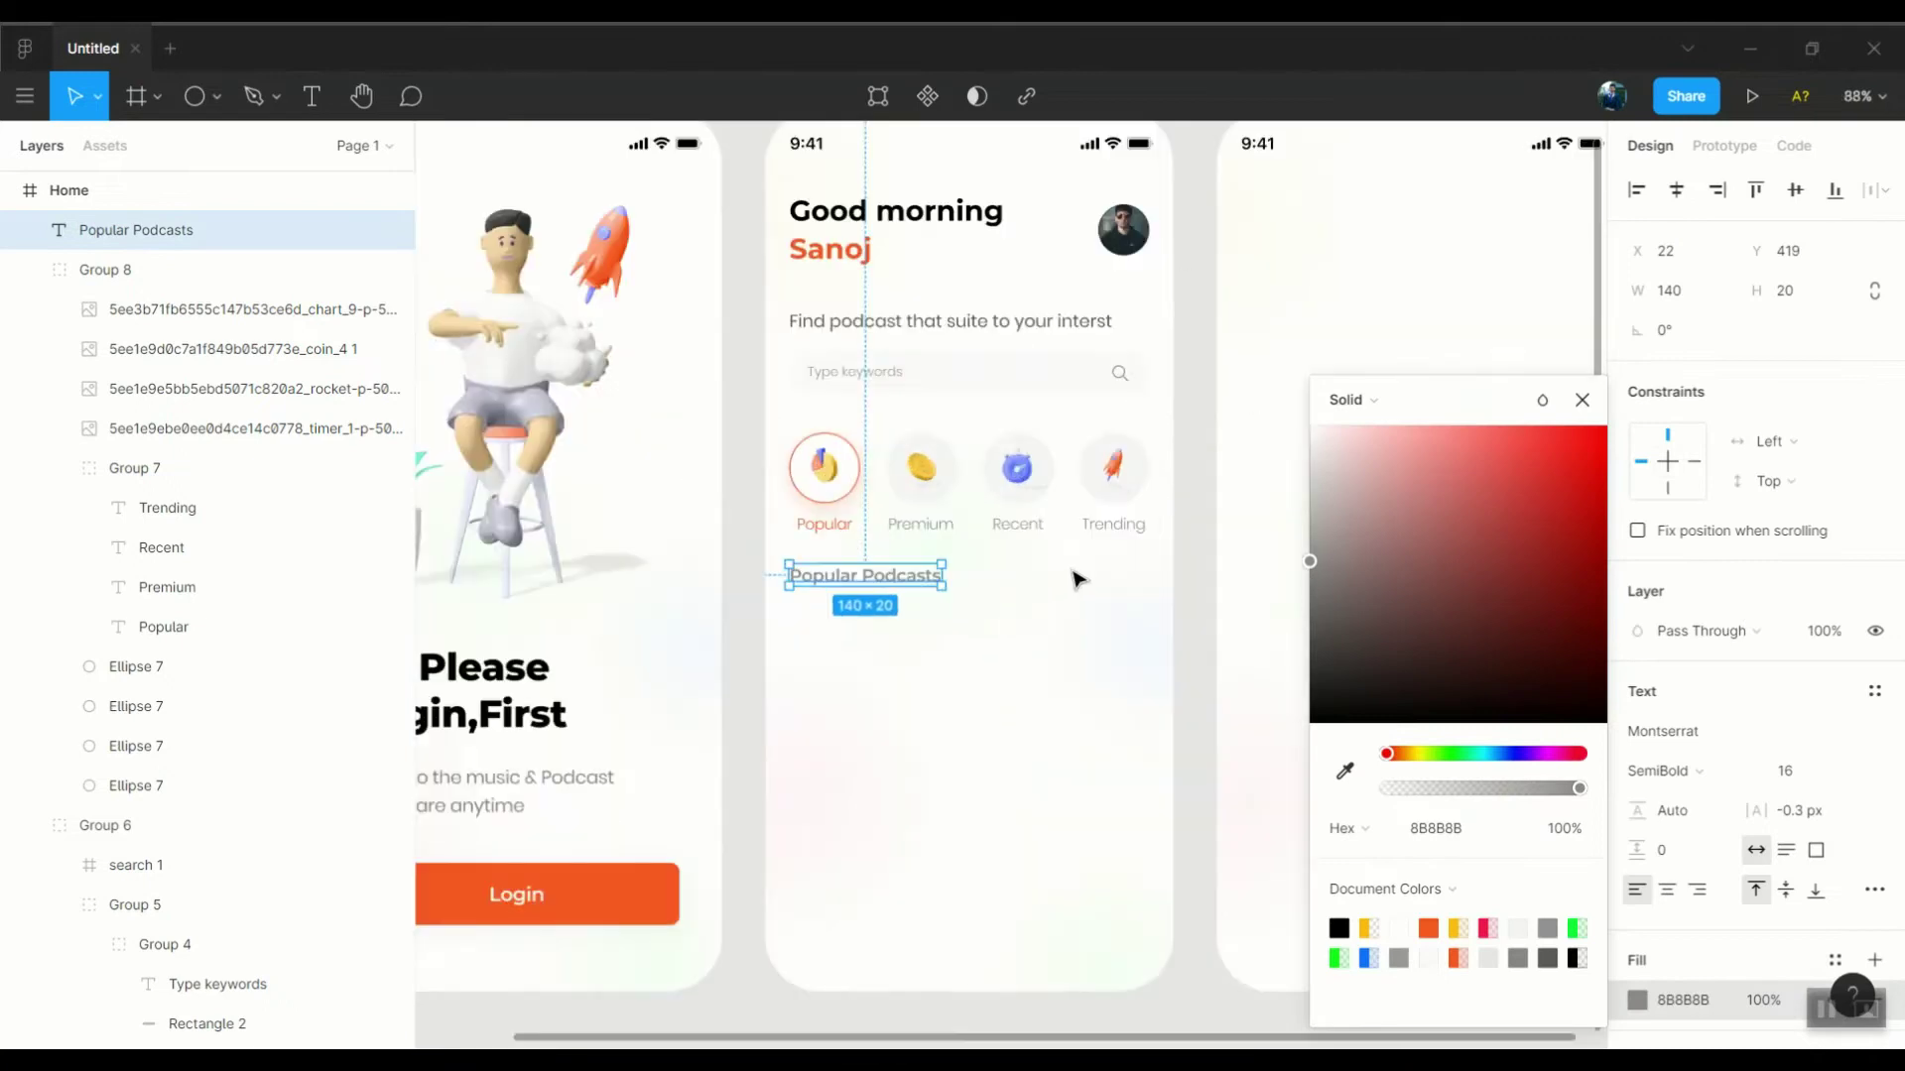
click(838, 590)
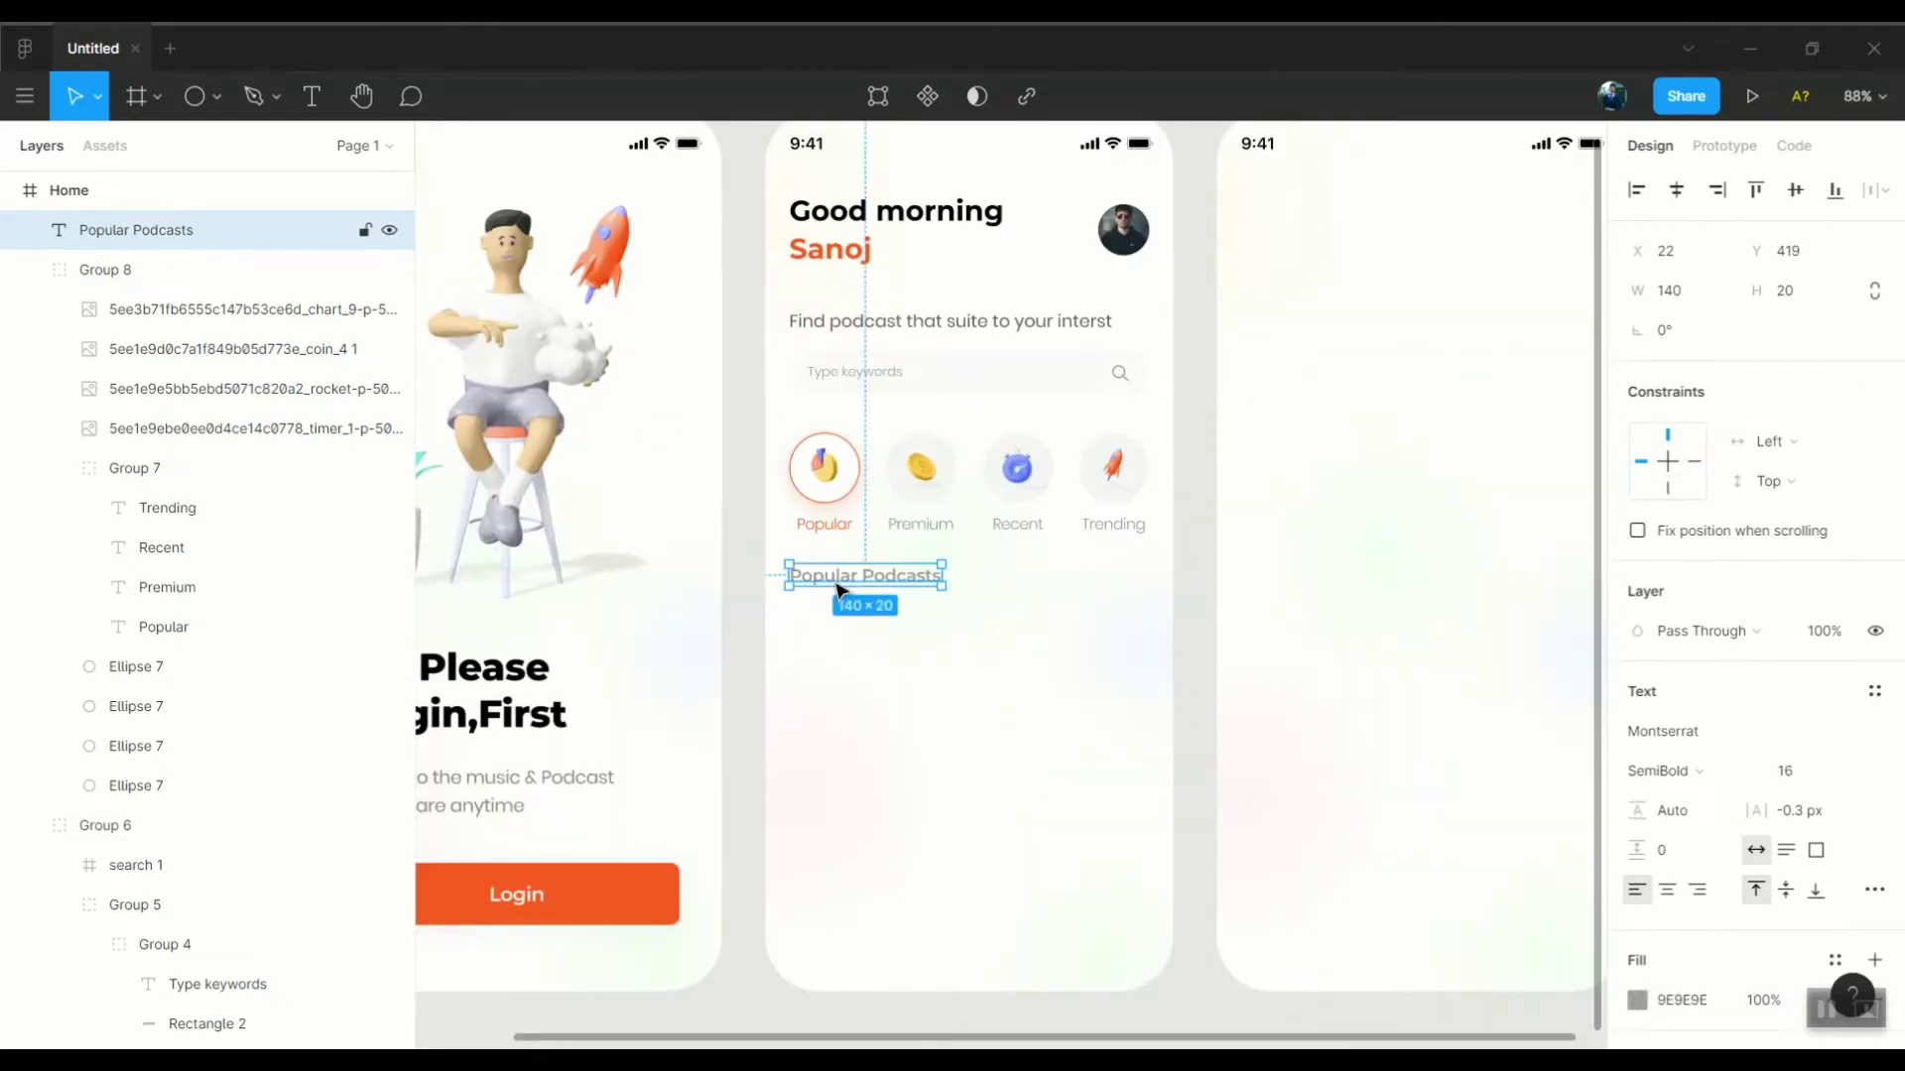
key(Escape)
mouse_move(798, 615)
mouse_down()
mouse_move(922, 715)
mouse_move(869, 684)
mouse_up()
Inspect the Popular Podcasts heading and select the placeholder thumbnail rectangle
scroll(832, 670, up, 5)
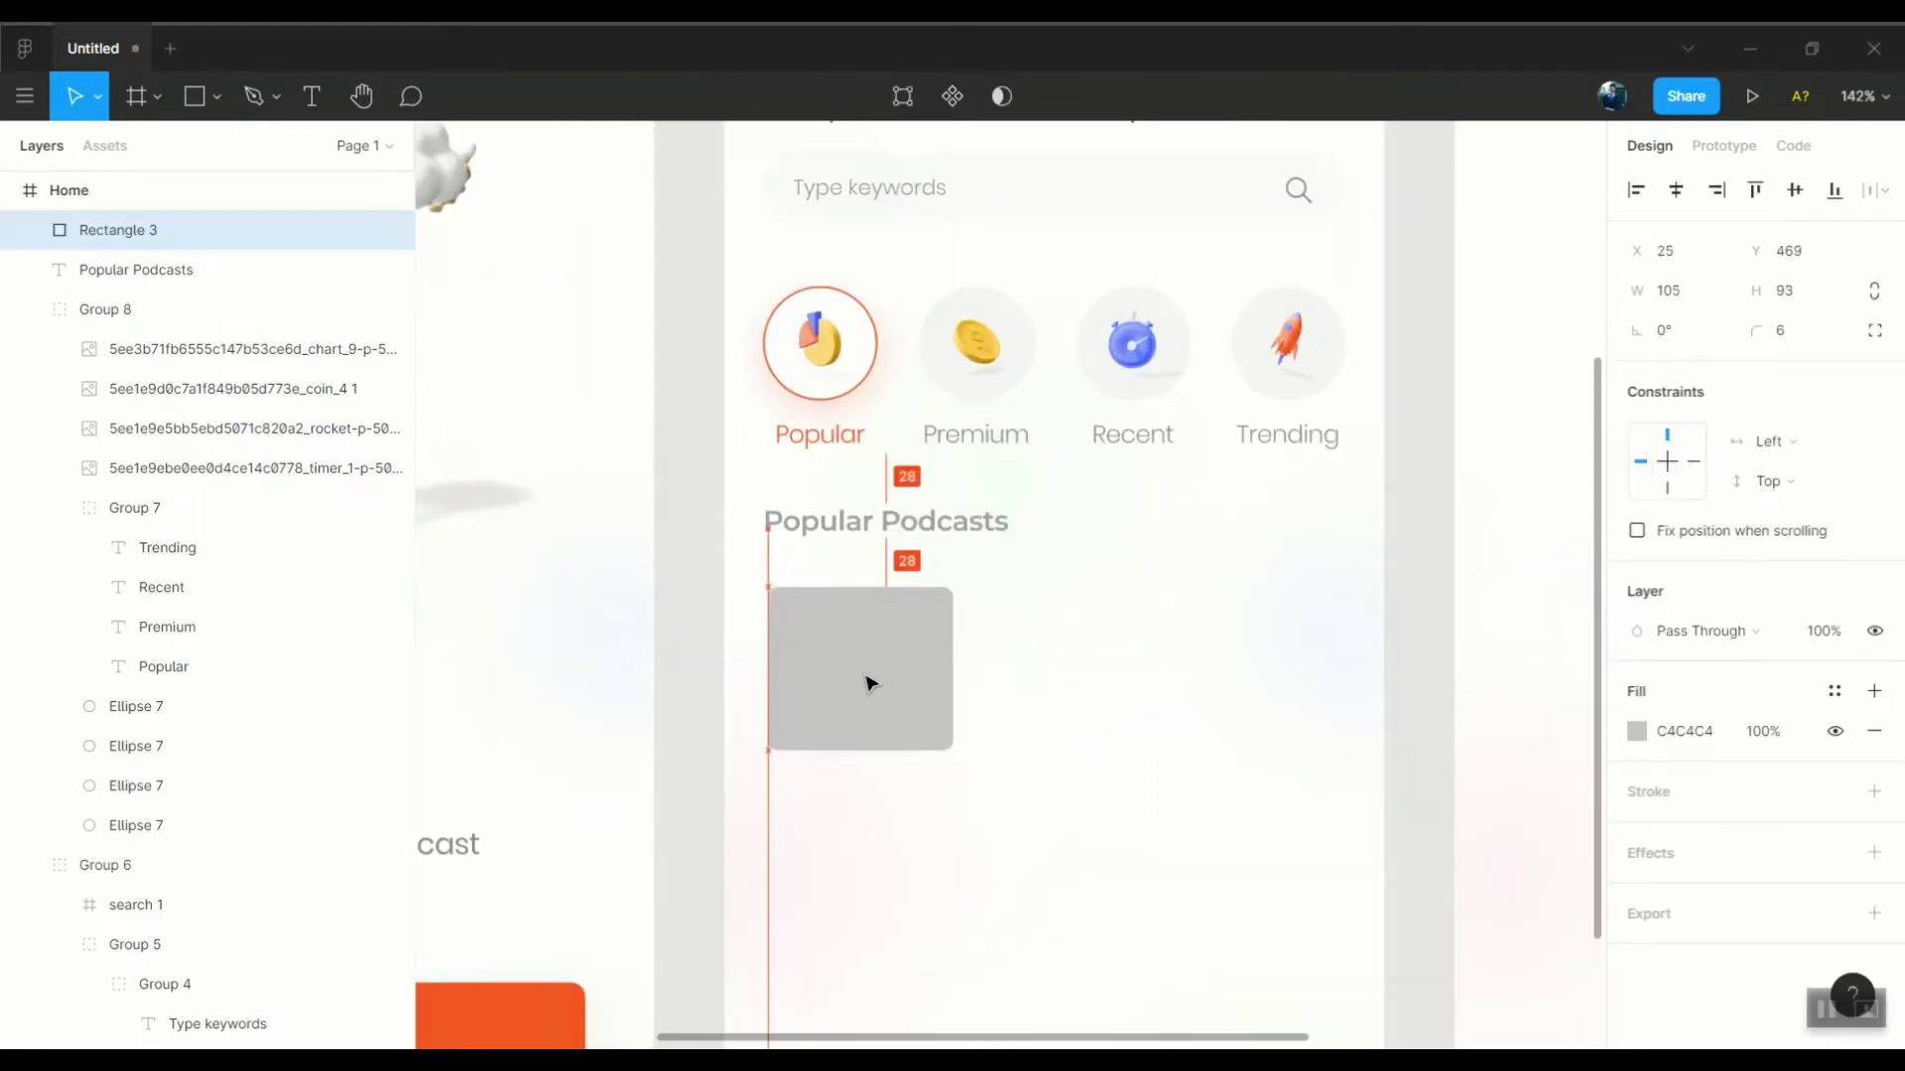
click(873, 521)
scroll(873, 521, up, 3)
key(Escape)
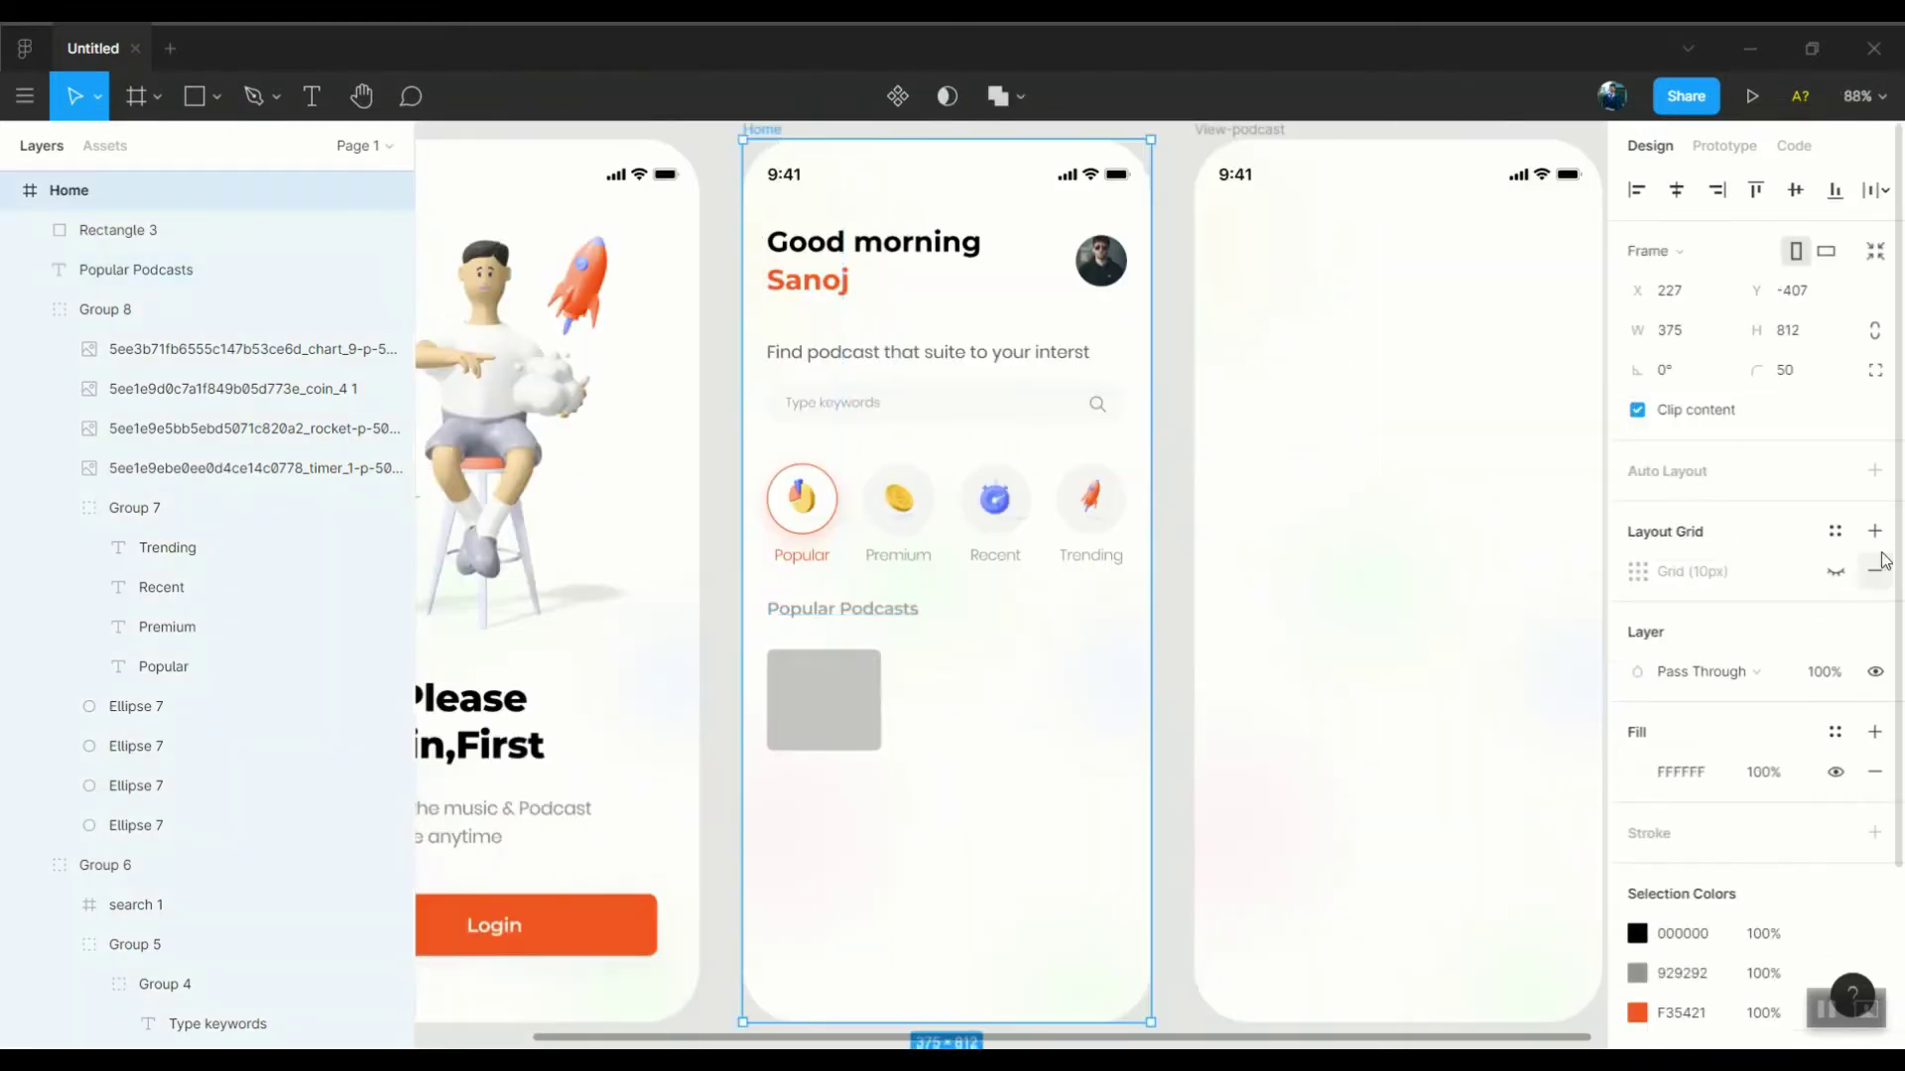
scroll(735, 585, up, 5)
click(737, 587)
scroll(706, 581, up, 5)
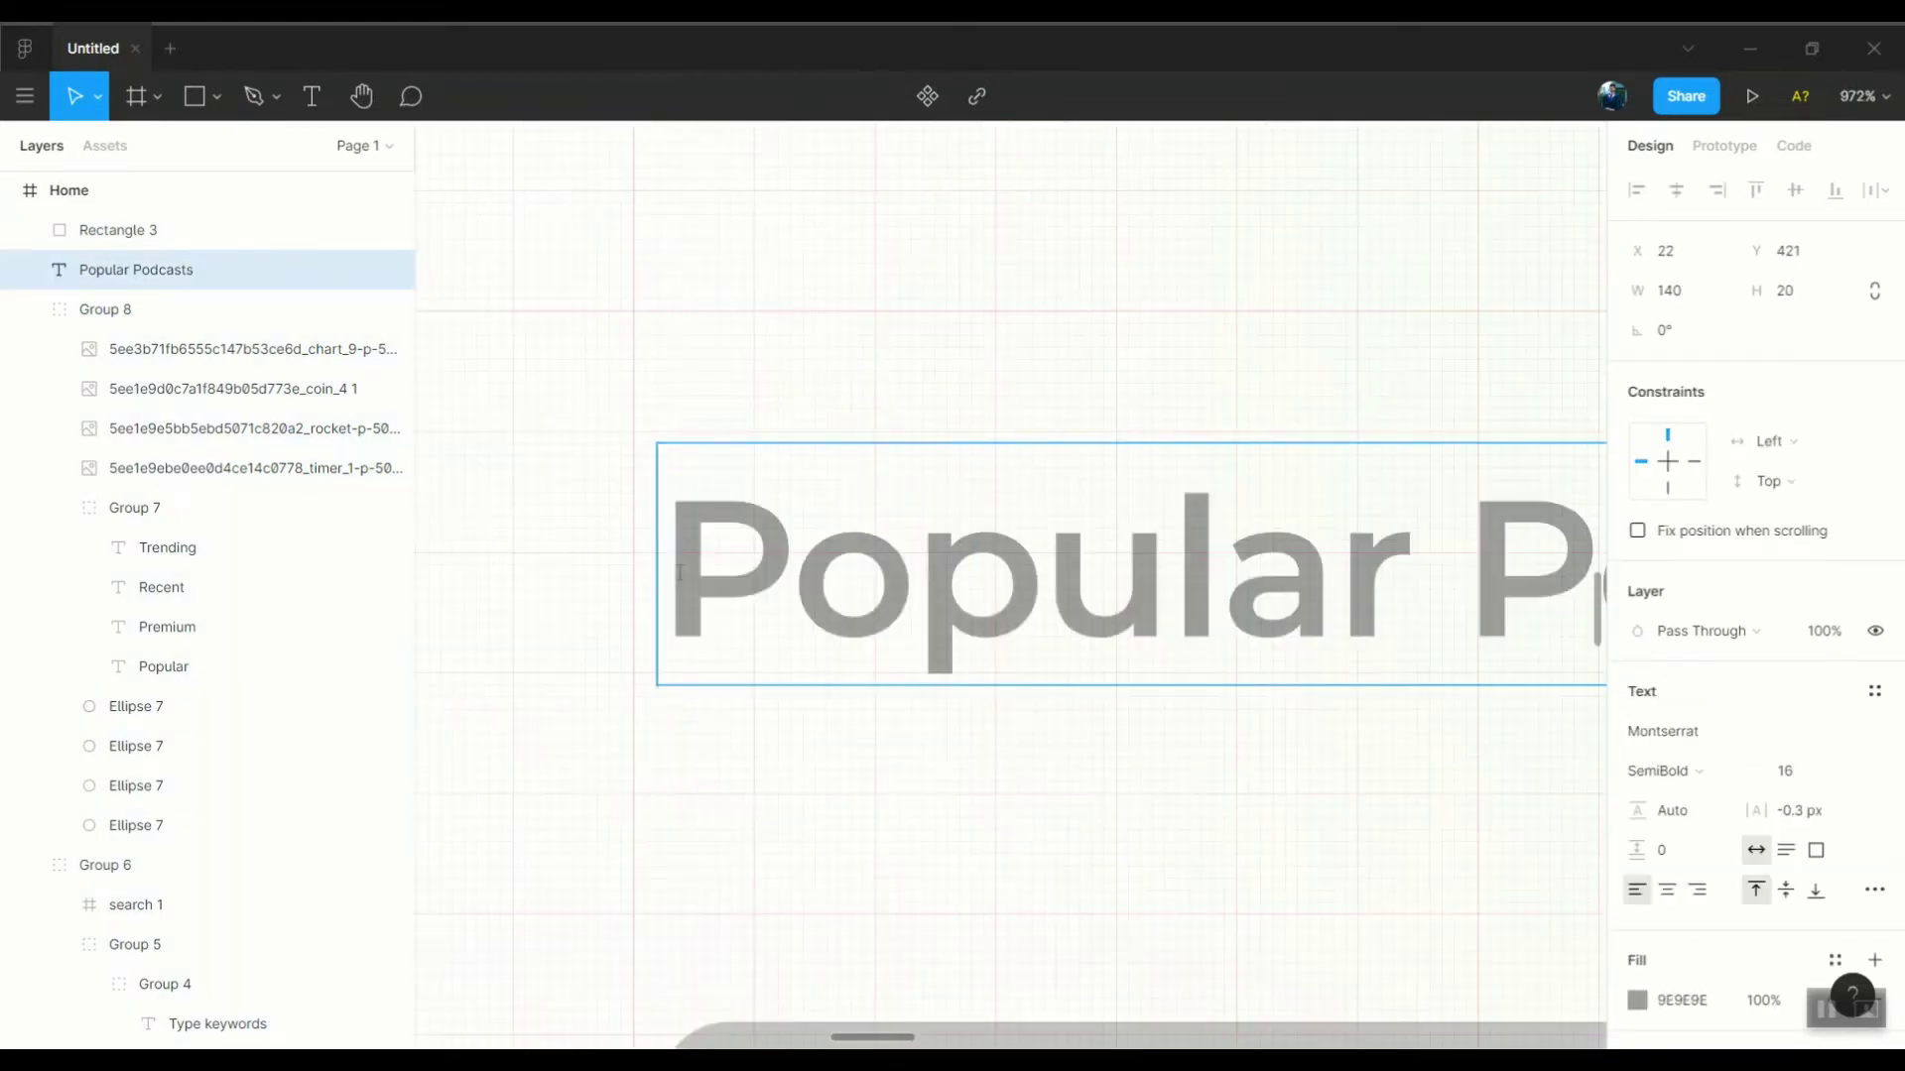
scroll(705, 581, down, 5)
click(690, 674)
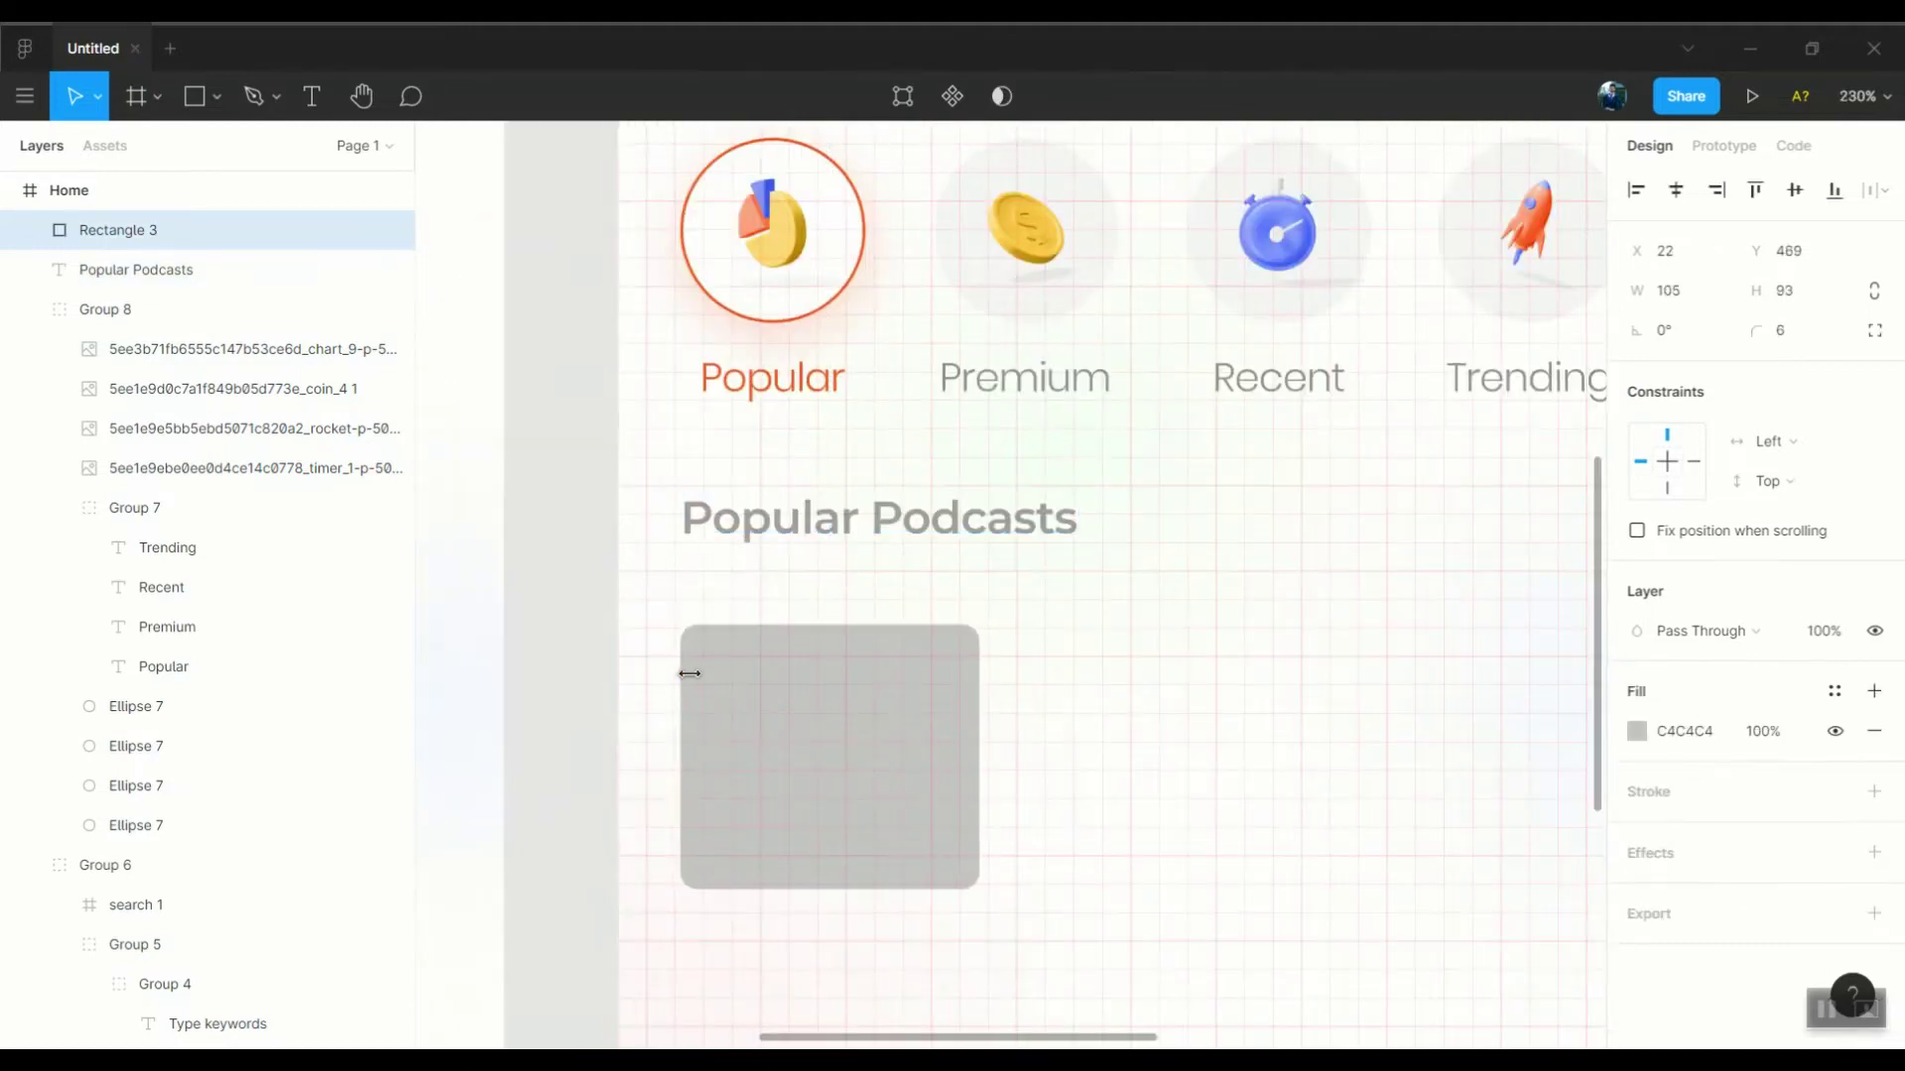
scroll(1029, 306, down, 5)
key(Escape)
key(Escape)
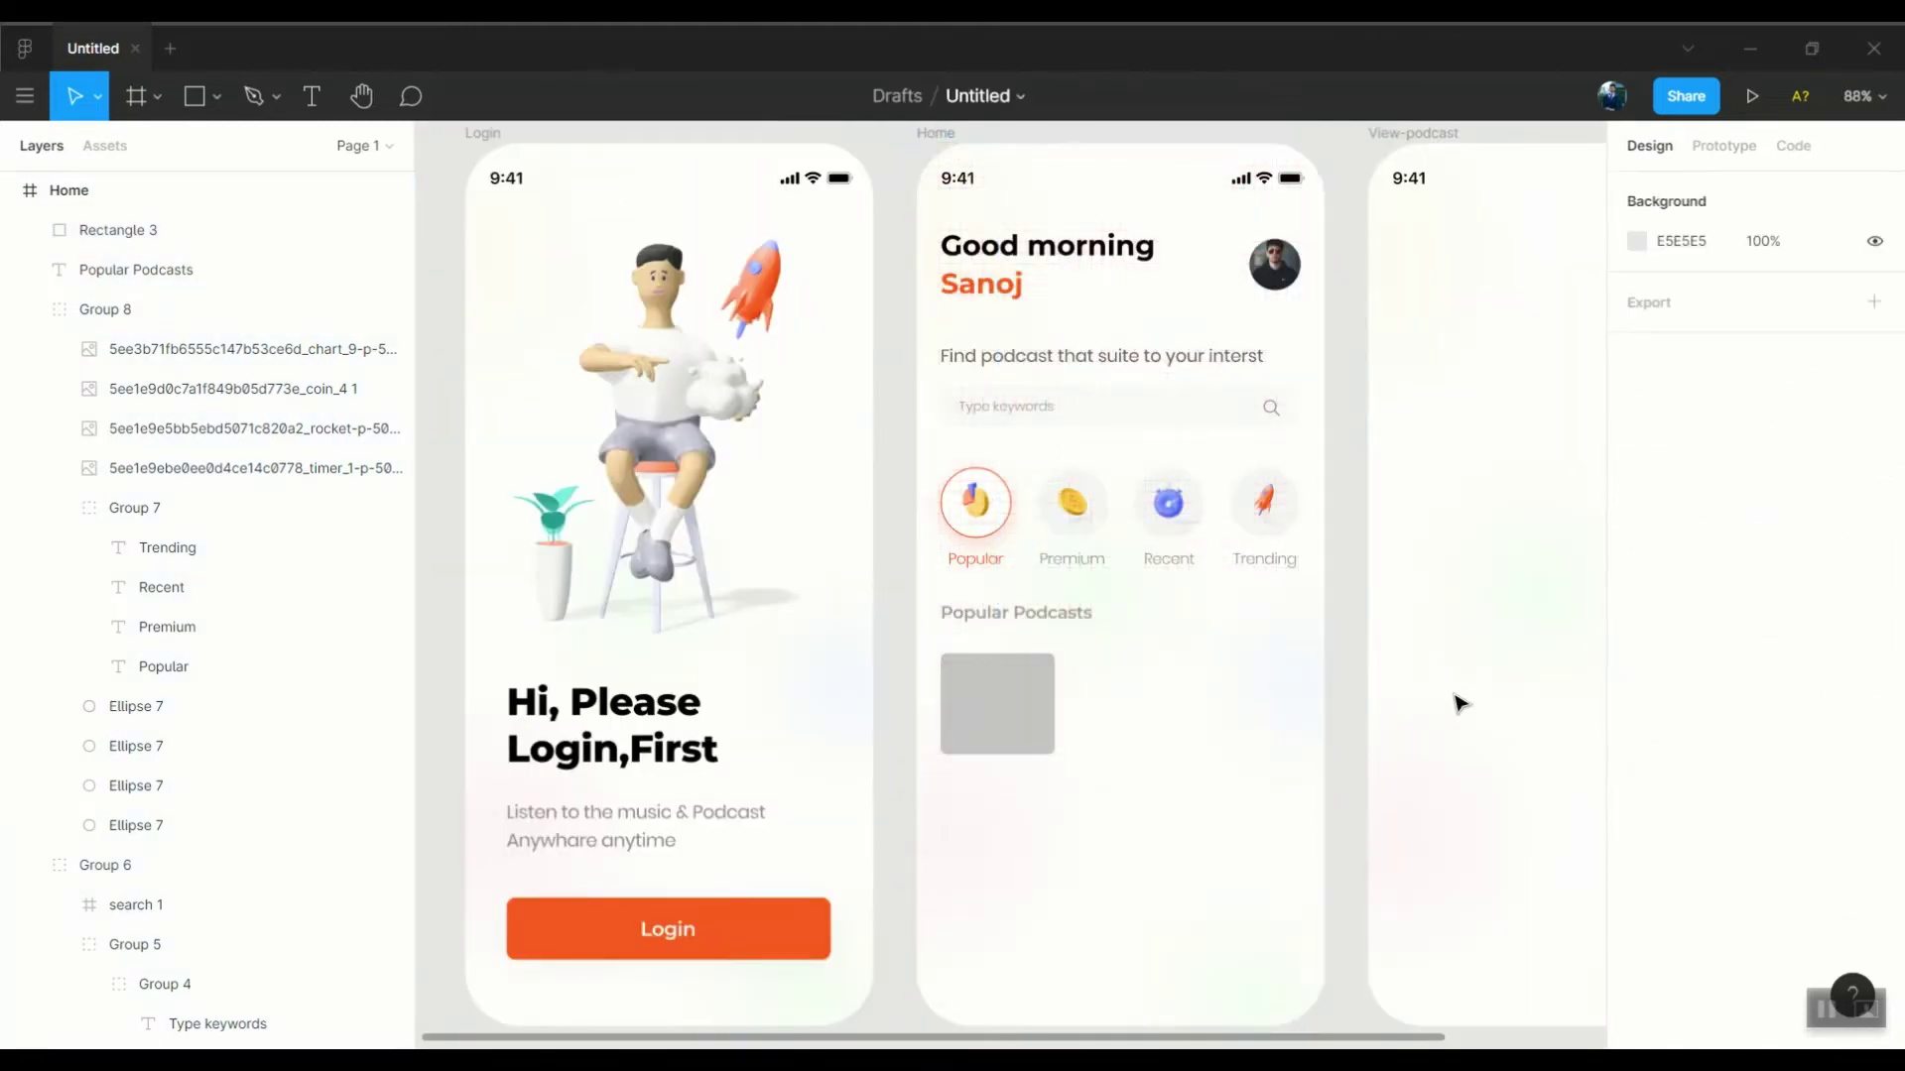
scroll(1215, 639, up, 3)
click(906, 748)
Add the 'Design Thinking Beginners guide' title beside the thumbnail, narrowed to 90×85
click(992, 729)
text(Design Thinking Beginners guide)
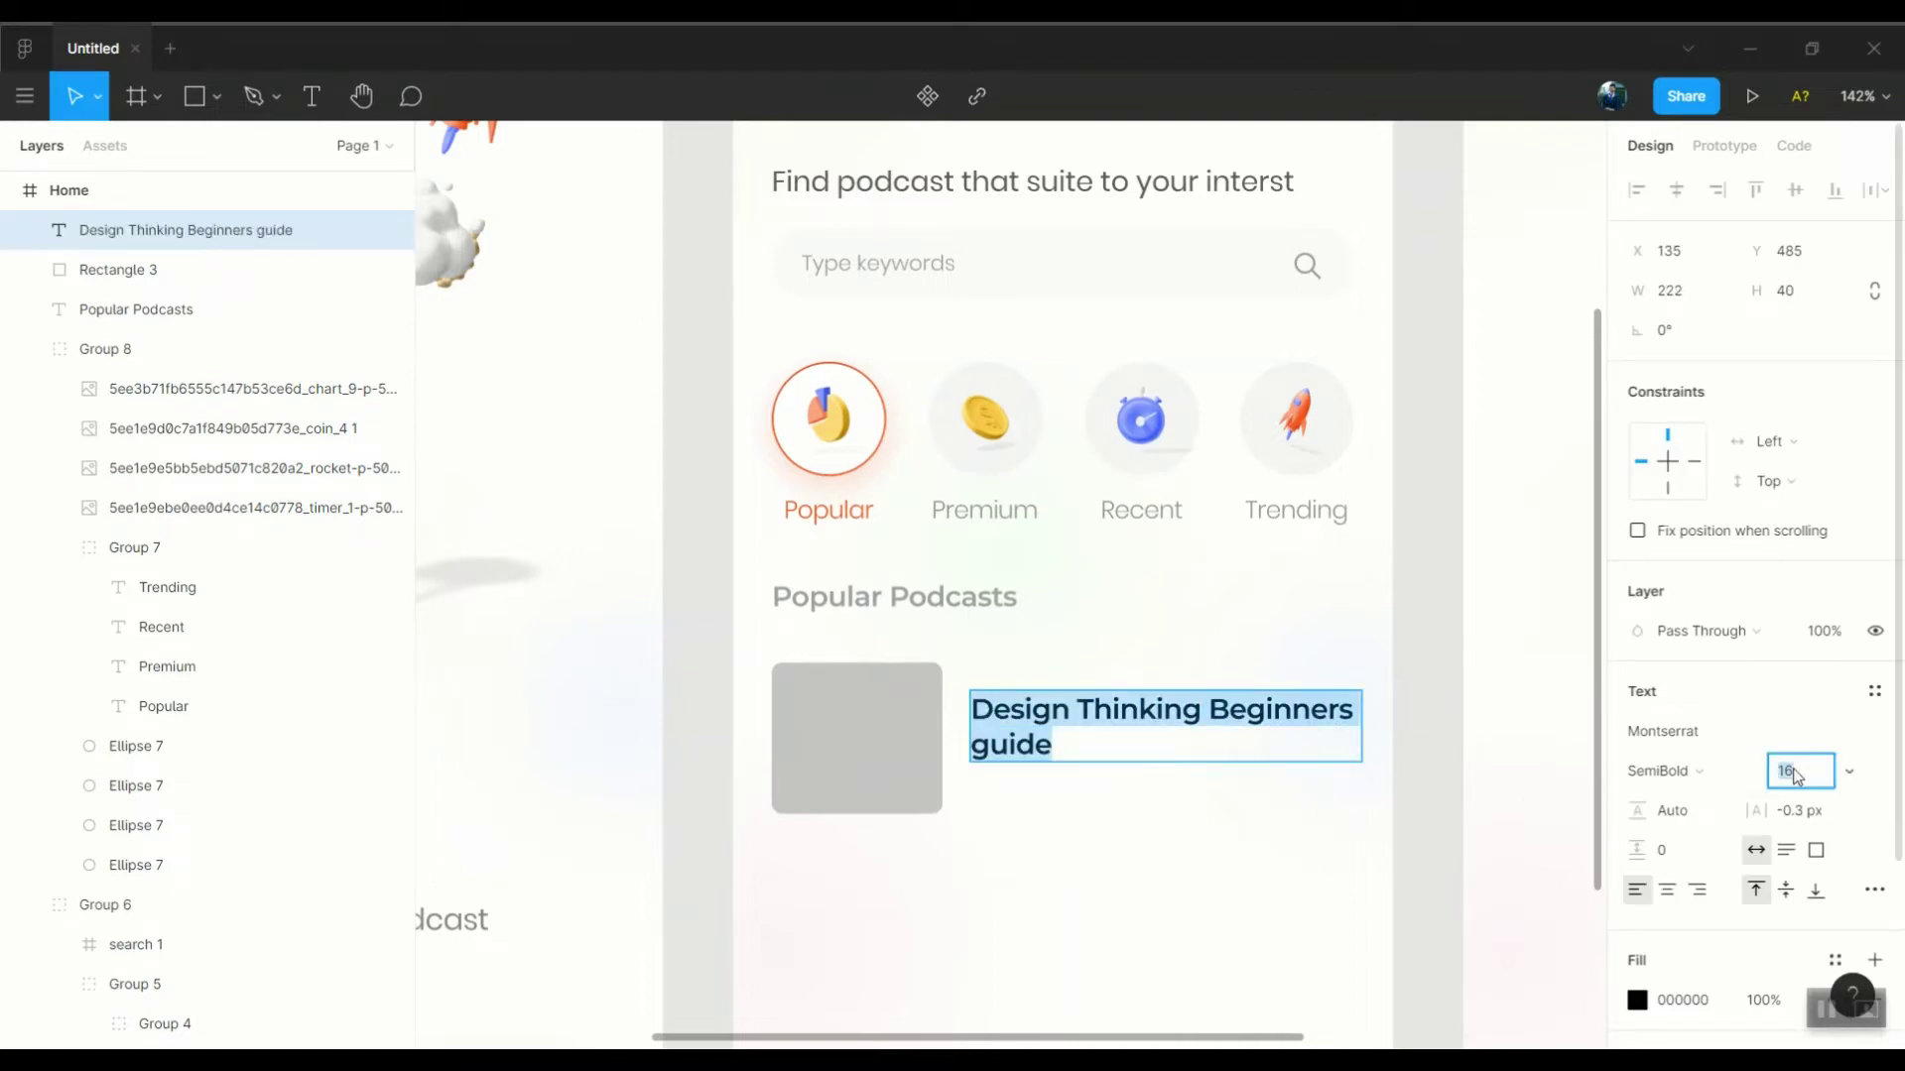
key(Down)
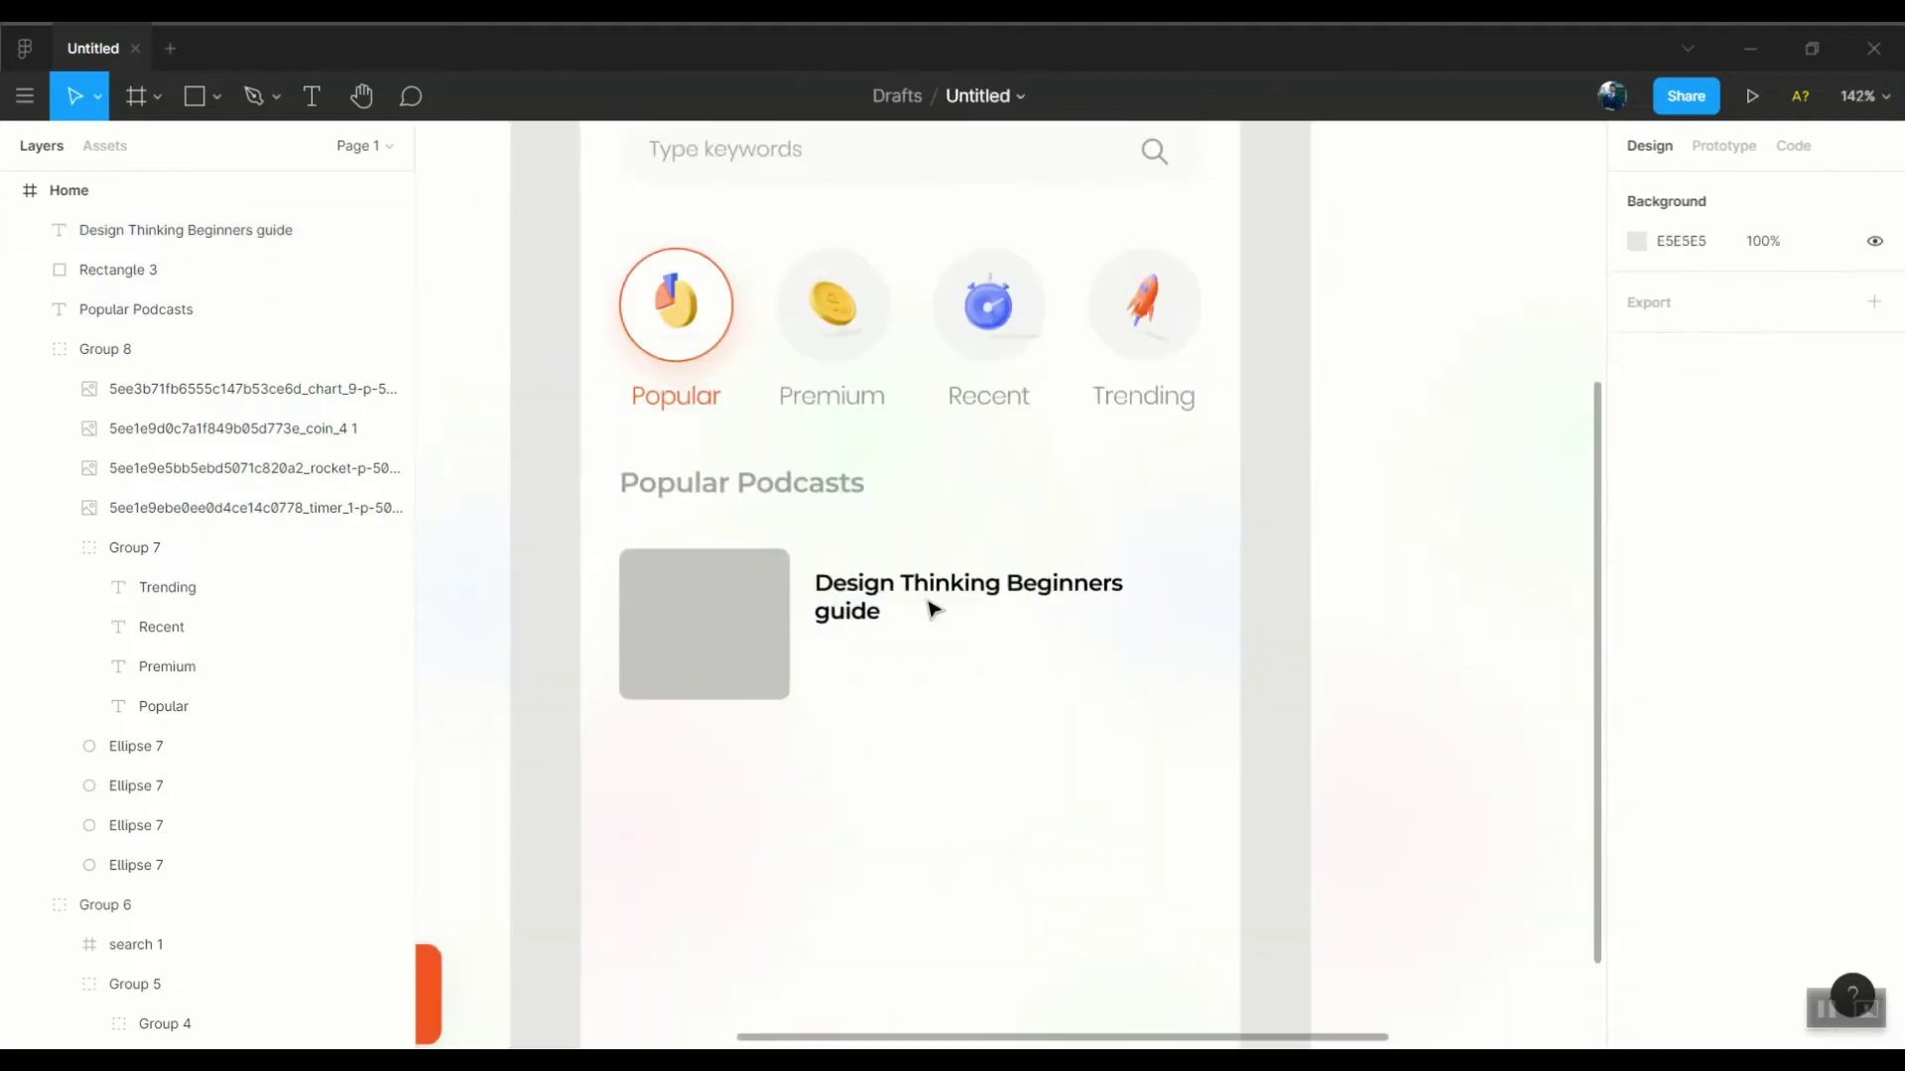
click(704, 623)
drag(790, 623, 783, 623)
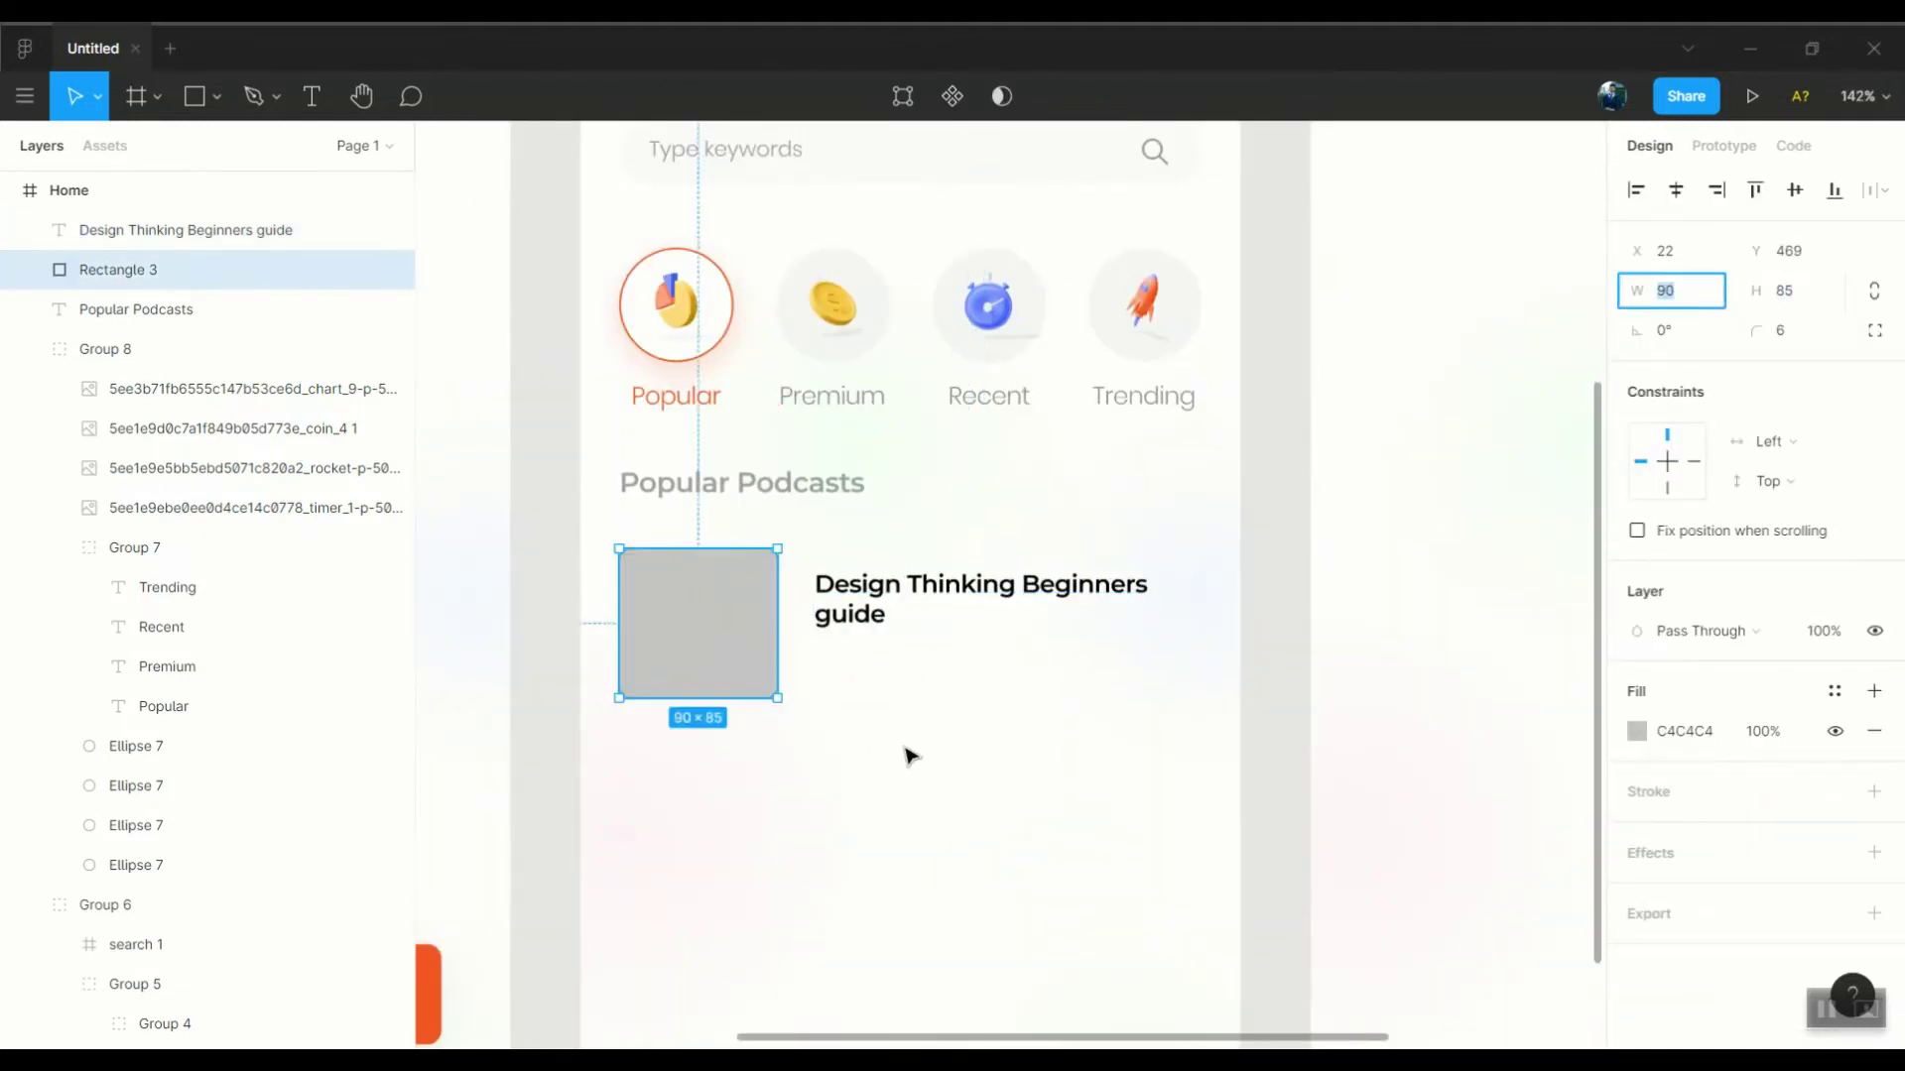
click(893, 620)
click(956, 731)
click(858, 585)
scroll(858, 585, up, 5)
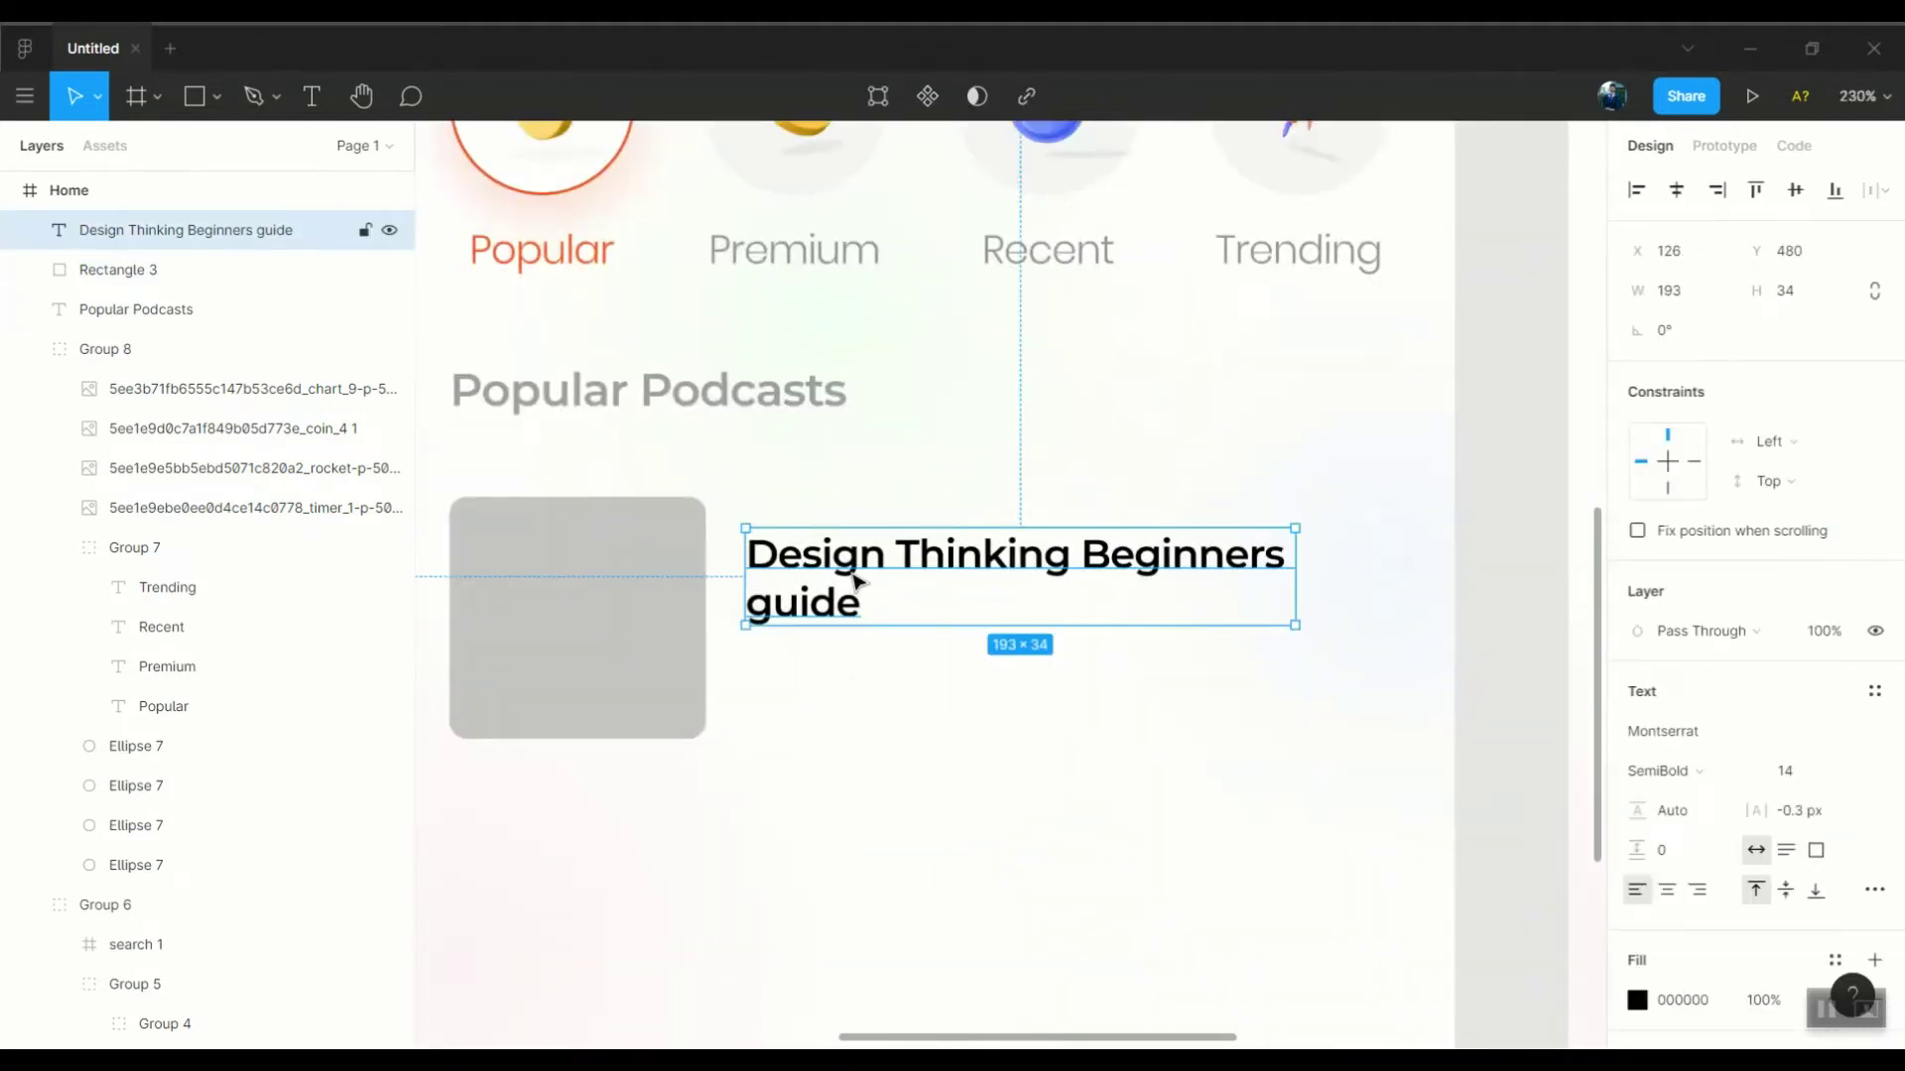
drag(854, 578, 856, 579)
Duplicate the title into an author-name line in grey 979797, regular, size 10
key(ctrl+d)
key(Return)
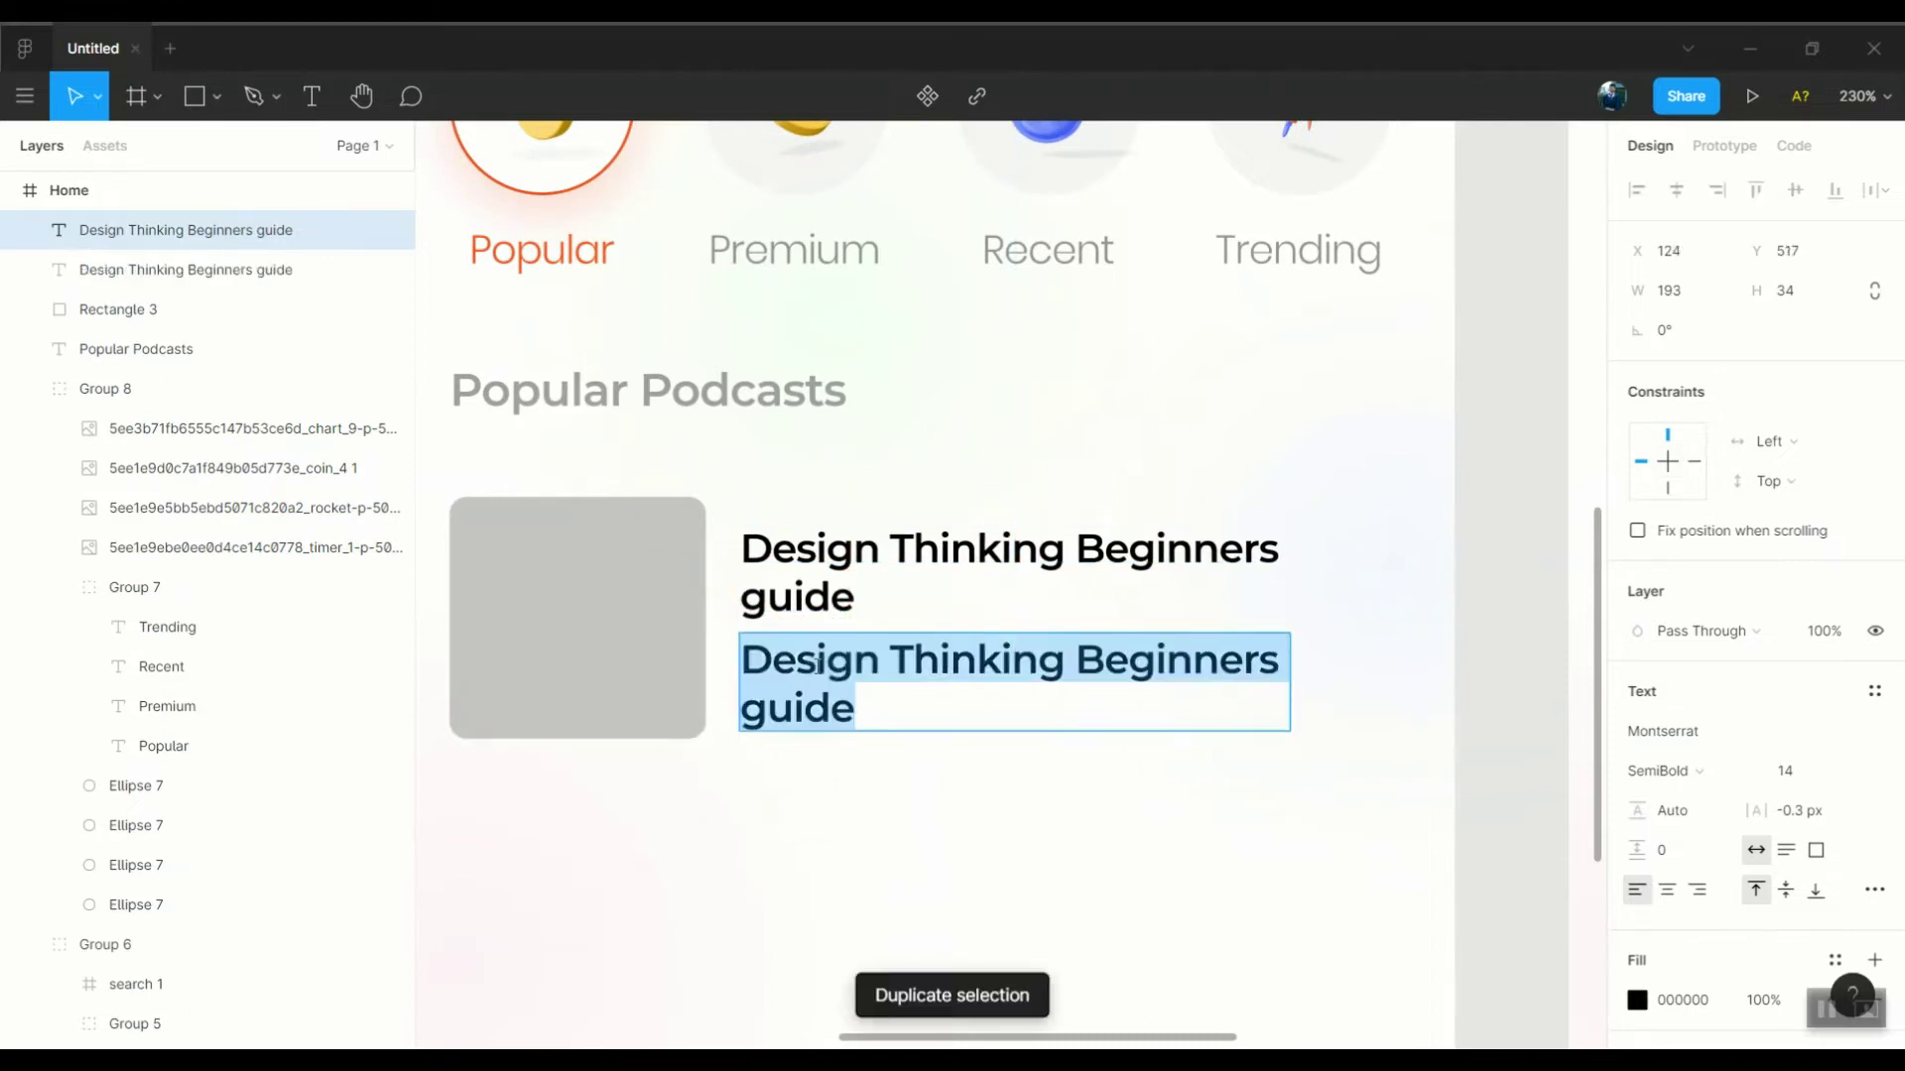
text(Sanoj dilshan)
click(1637, 1000)
text(979797)
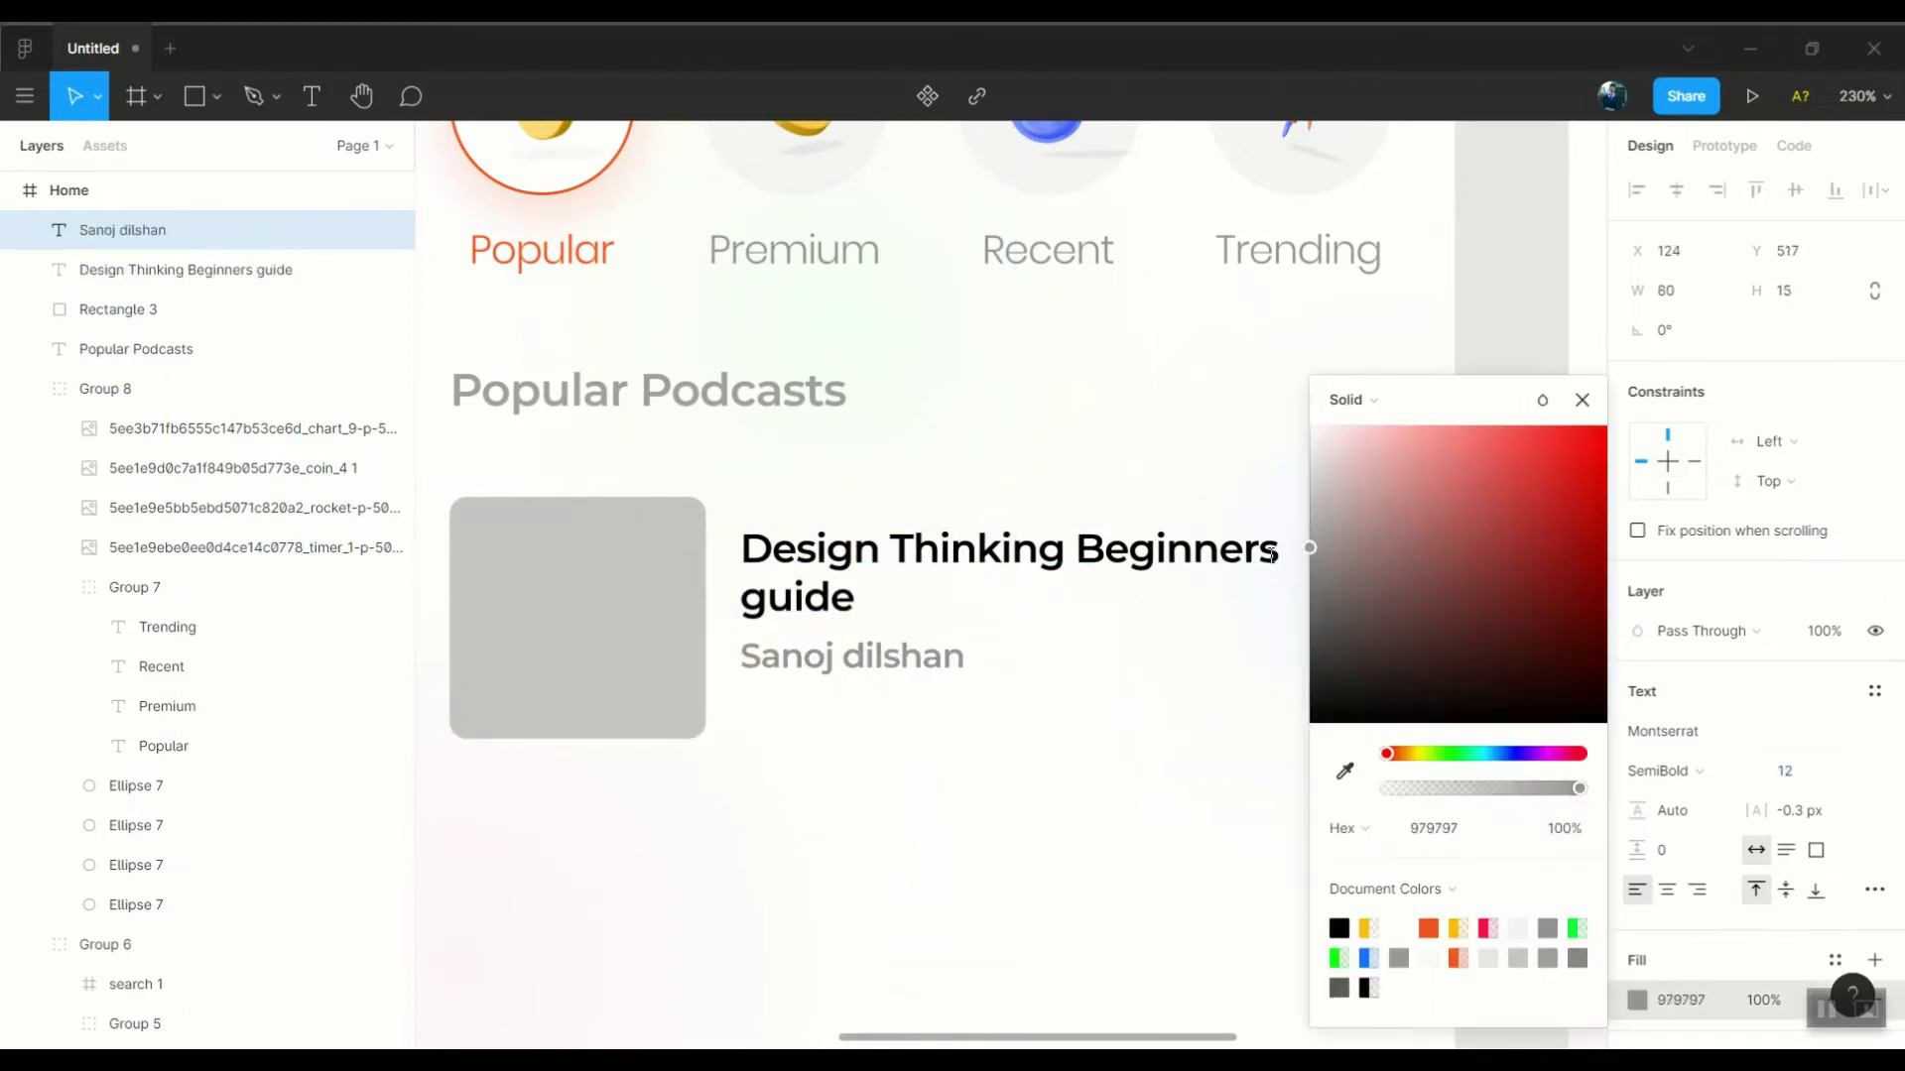
click(1656, 771)
text(9)
key(Return)
key(BackSpace)
text(10)
key(Return)
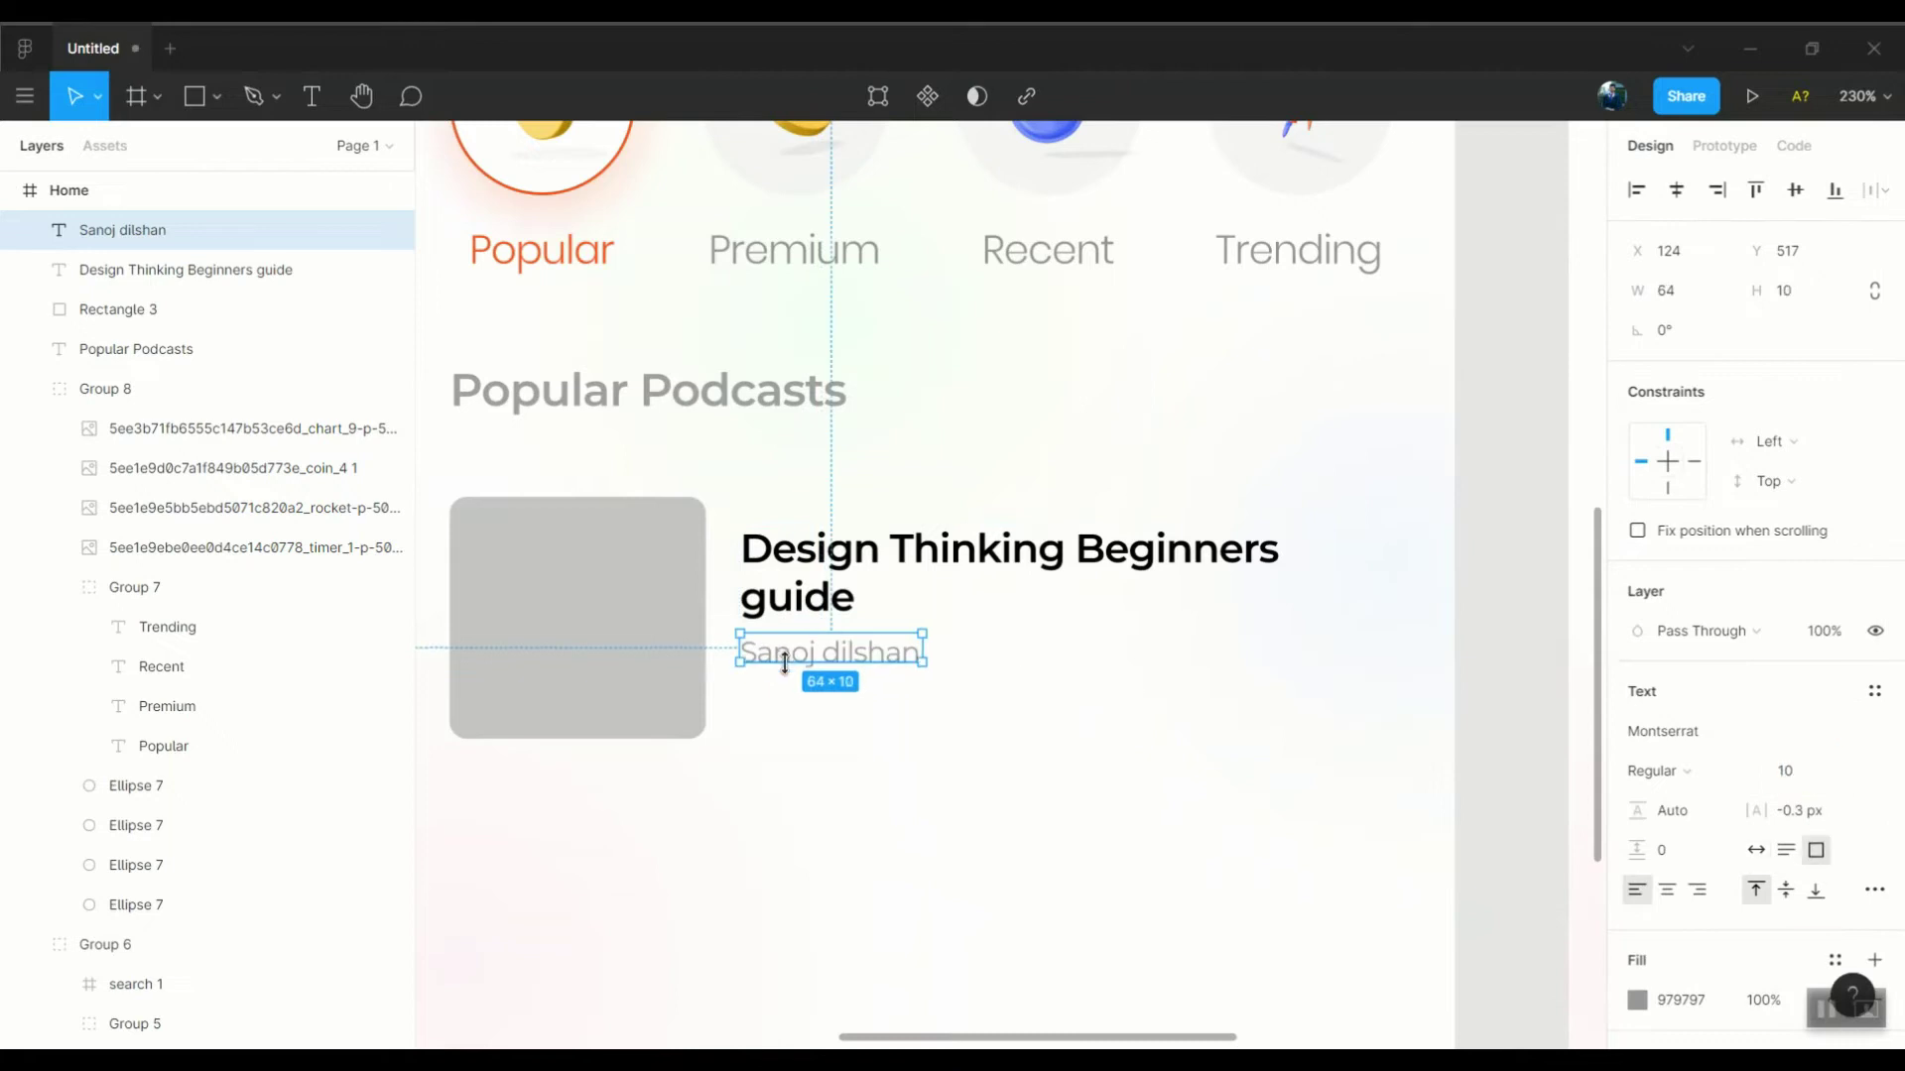
Set both title and author texts to Poppins and adjust the title's line height
shift+click(992, 552)
click(1686, 839)
text(Poppins)
key(Return)
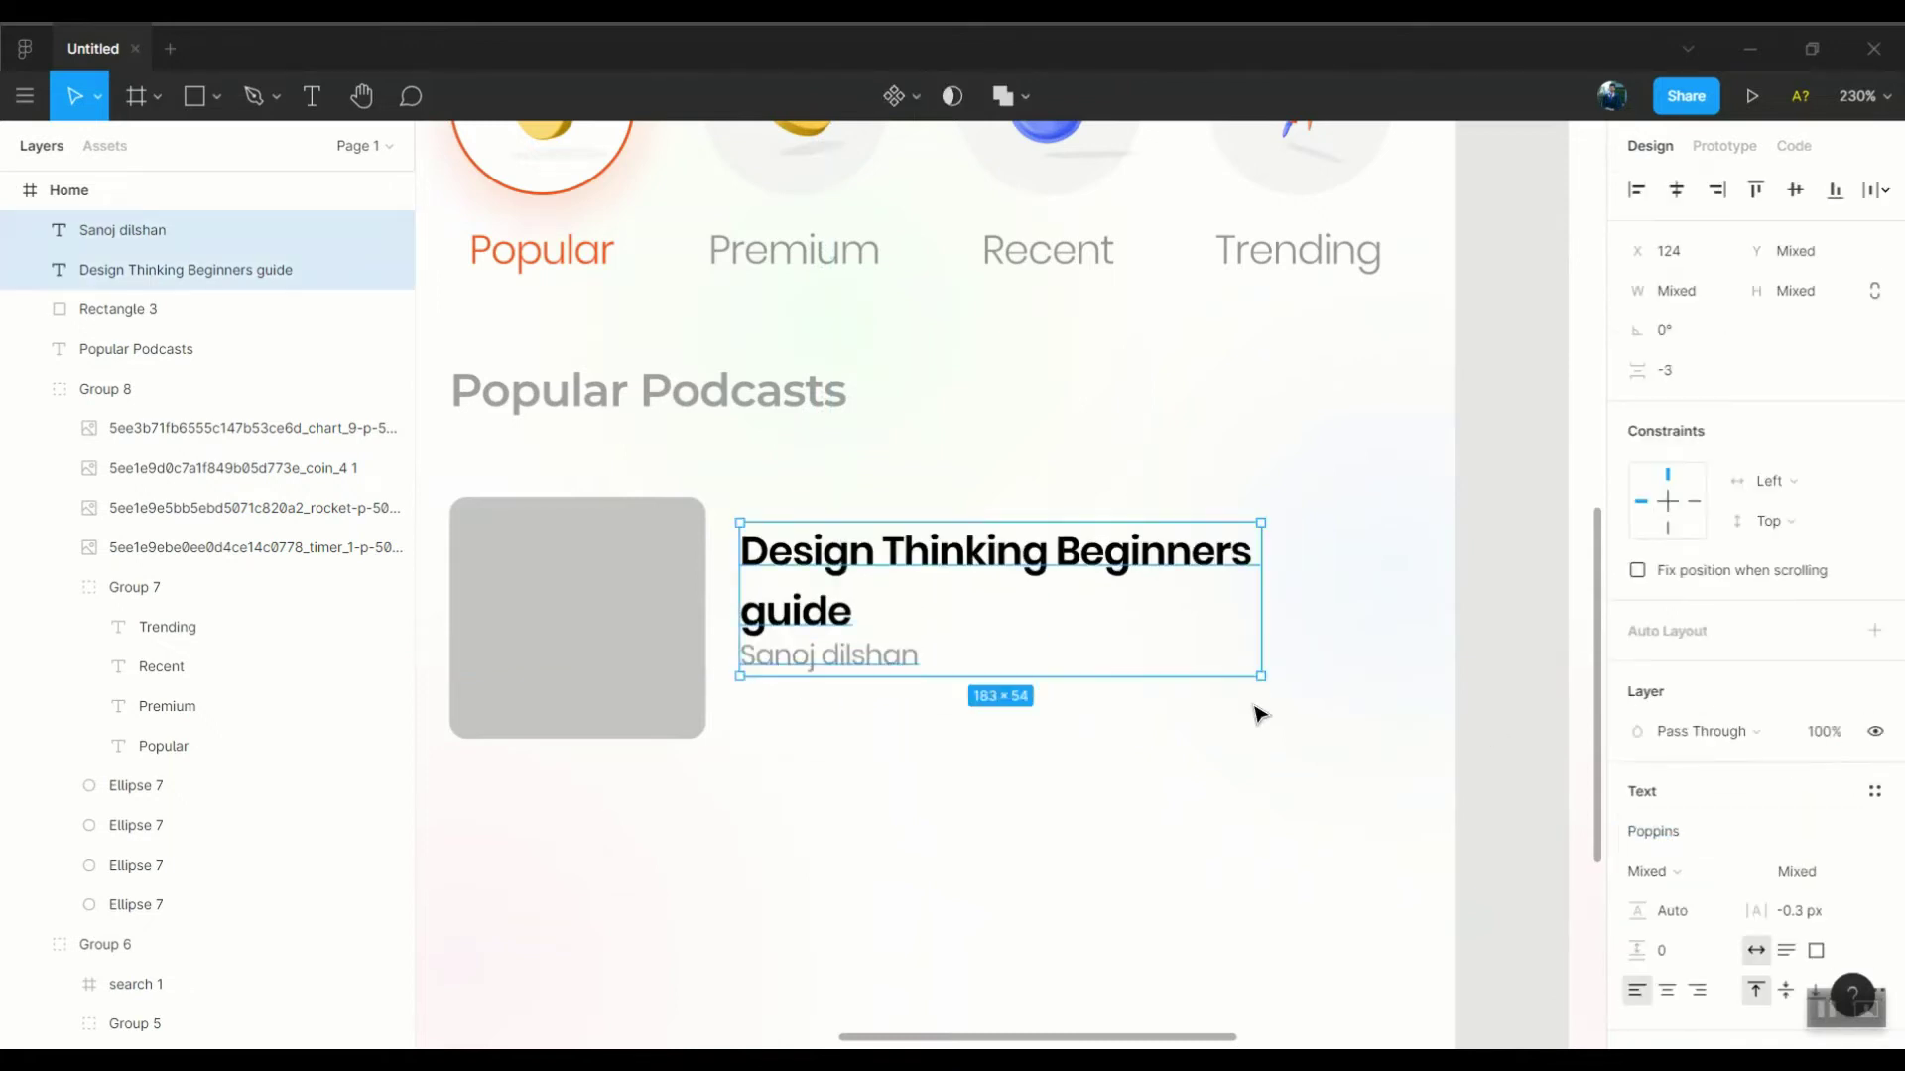
double_click(992, 555)
click(1687, 811)
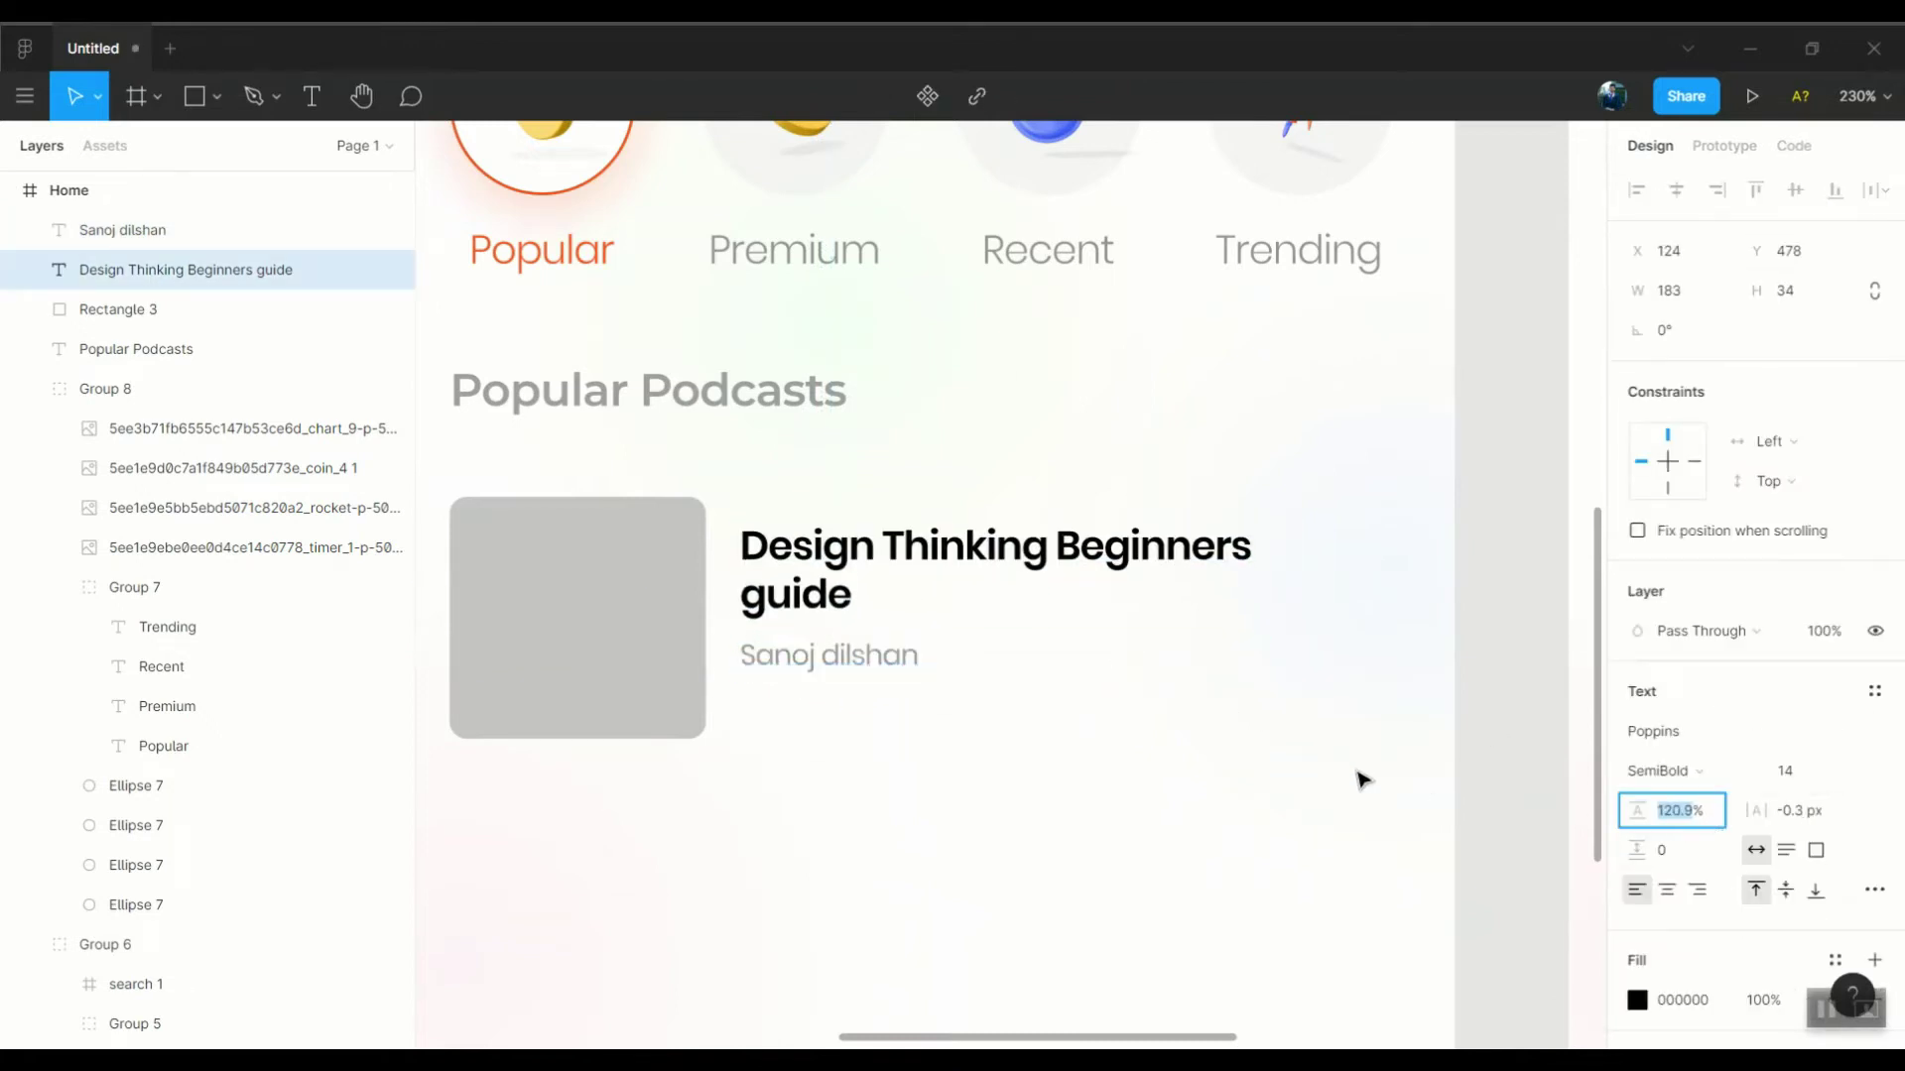
Move the author line up closer beneath the title
click(828, 654)
click(1038, 664)
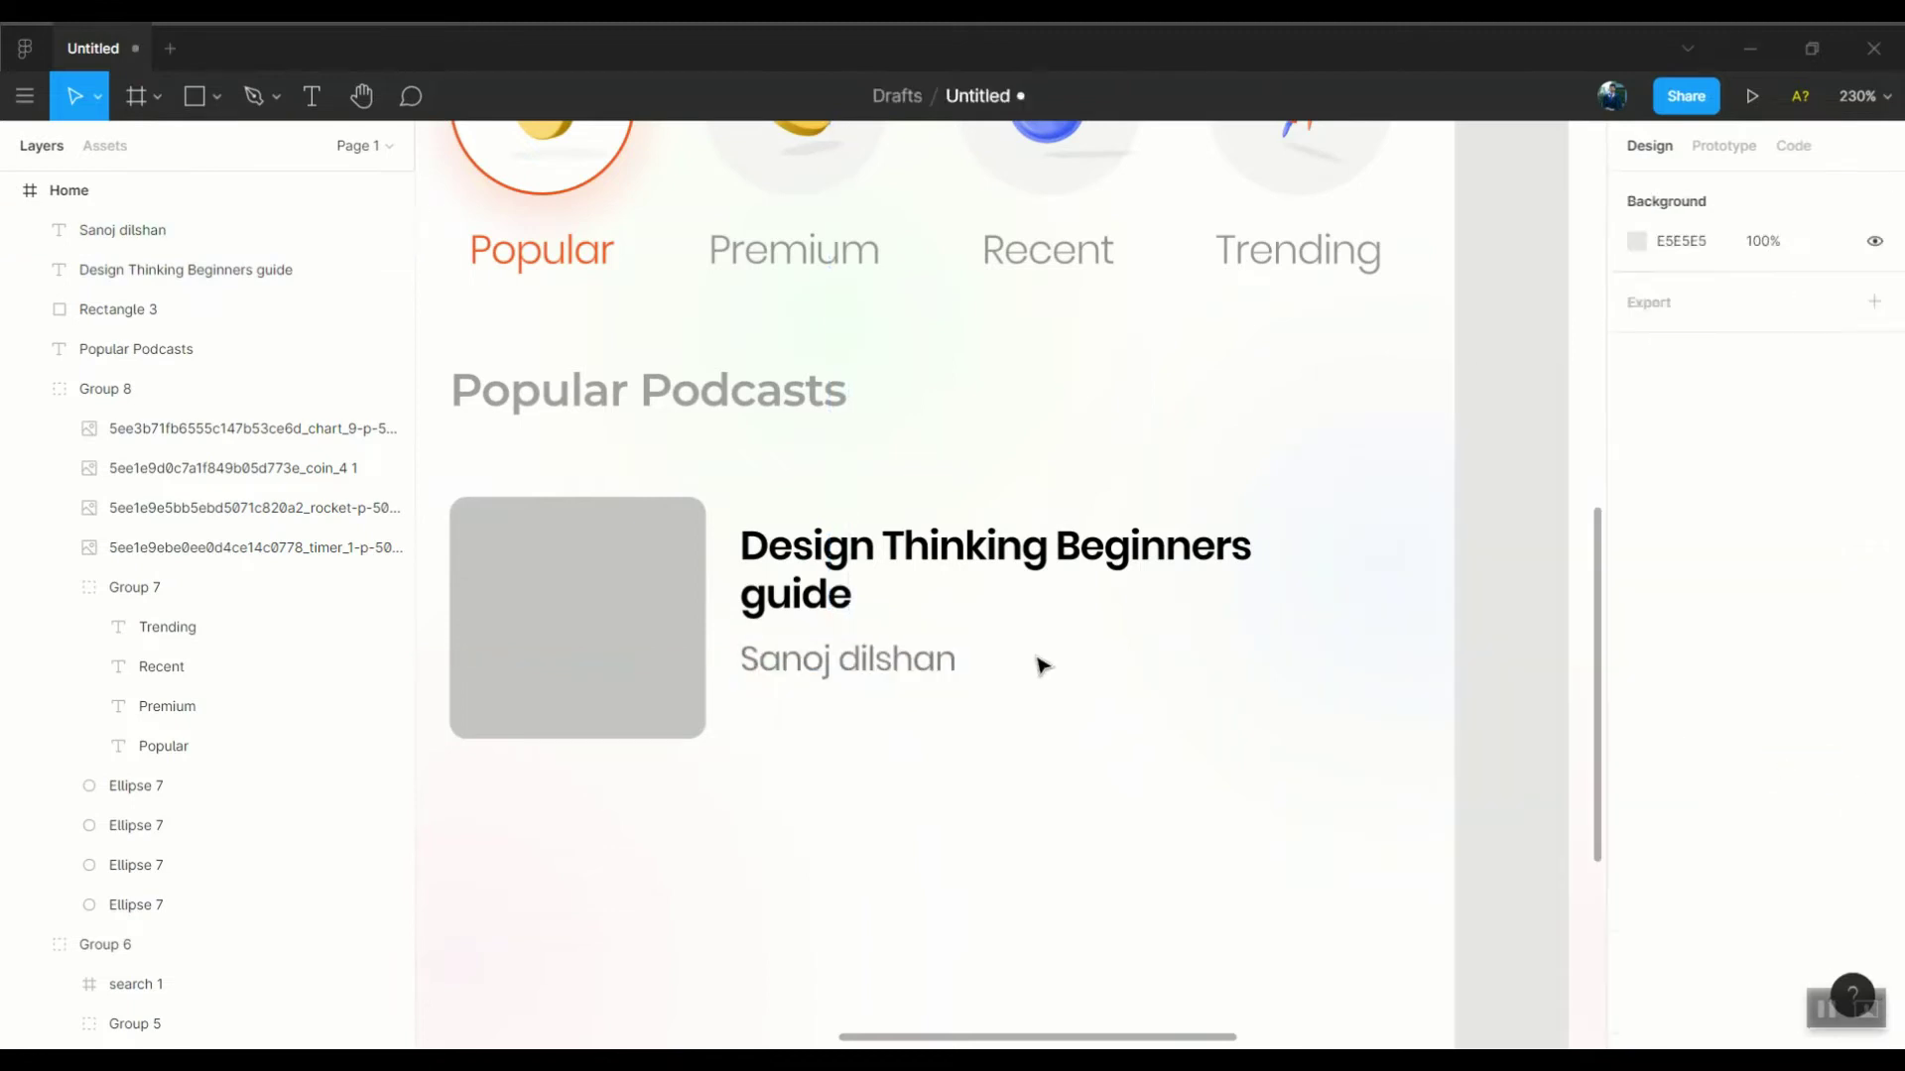
drag(772, 672, 771, 659)
shift+click(1002, 570)
click(965, 510)
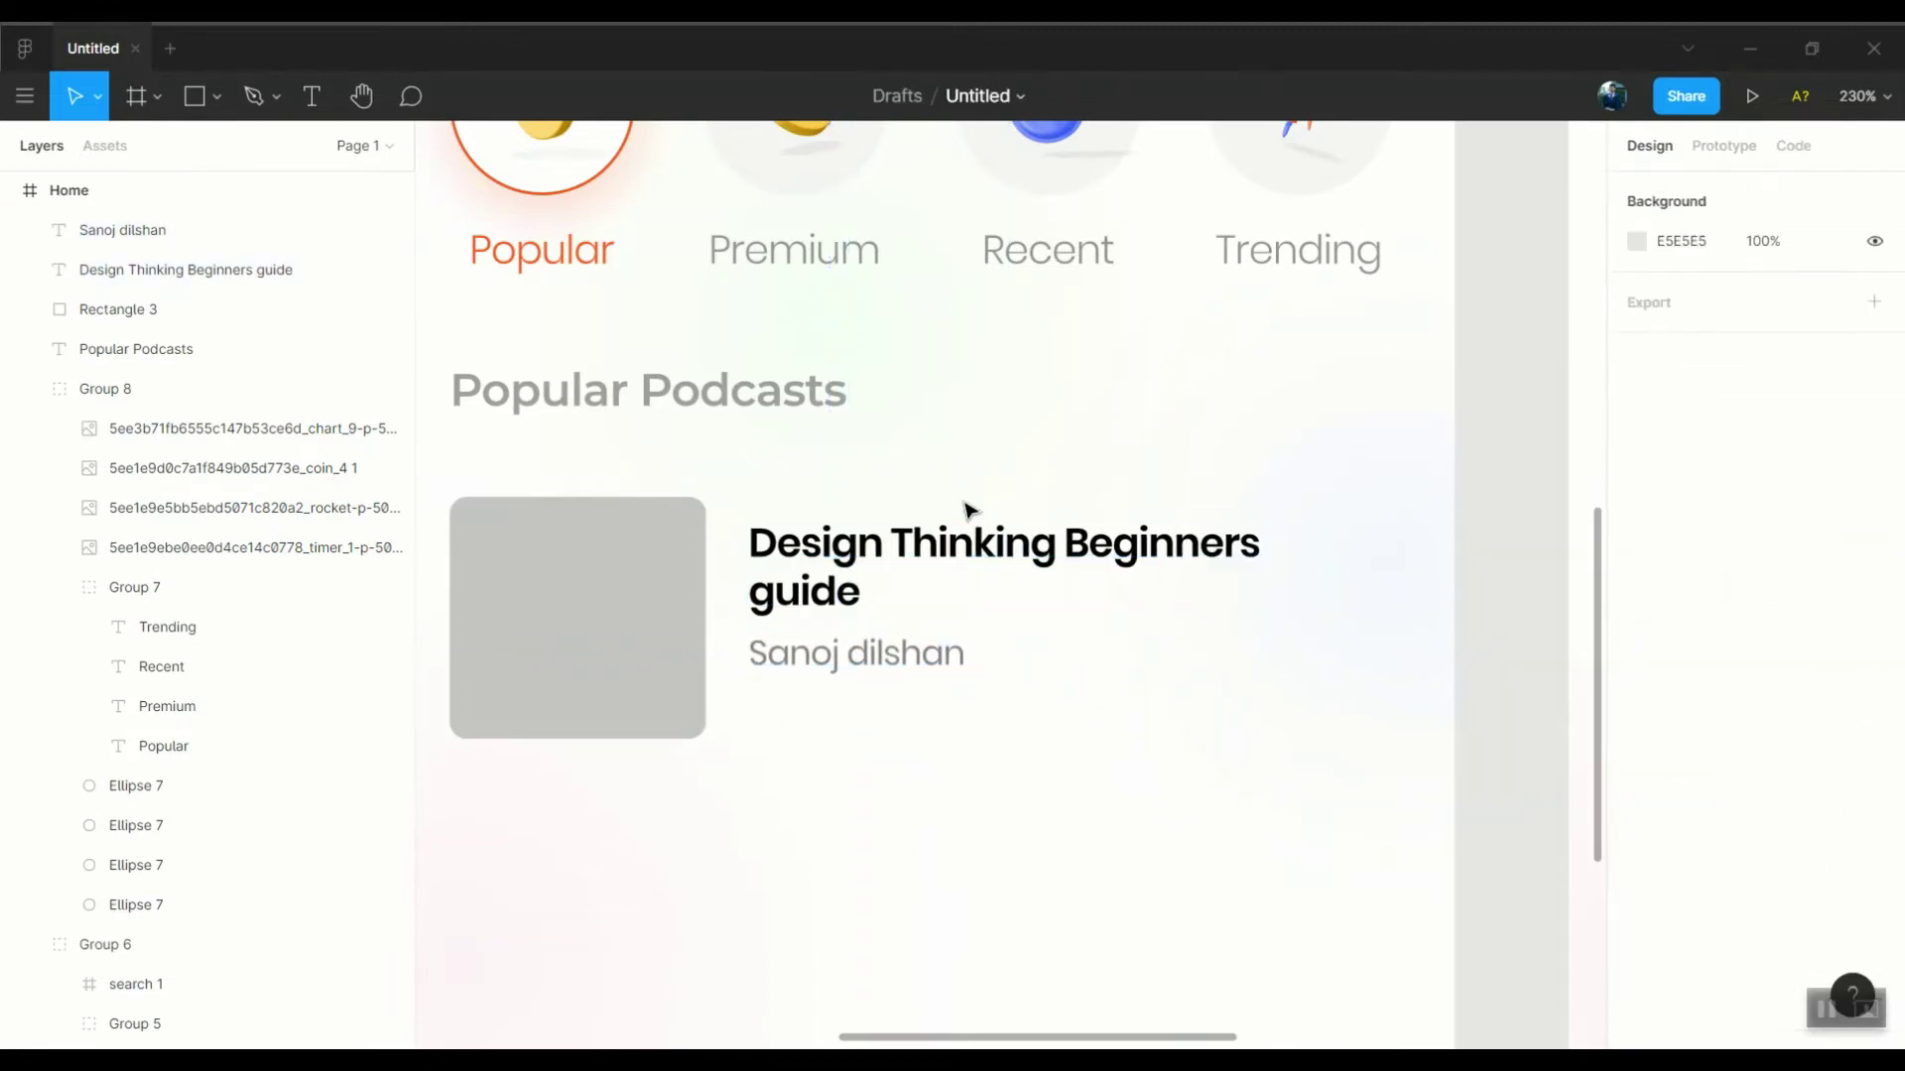
ctrl+scroll(905, 531, down, 5)
click(876, 584)
Add a grey clock icon under the author, with a duration line copied from the author text
drag(845, 744, 871, 733)
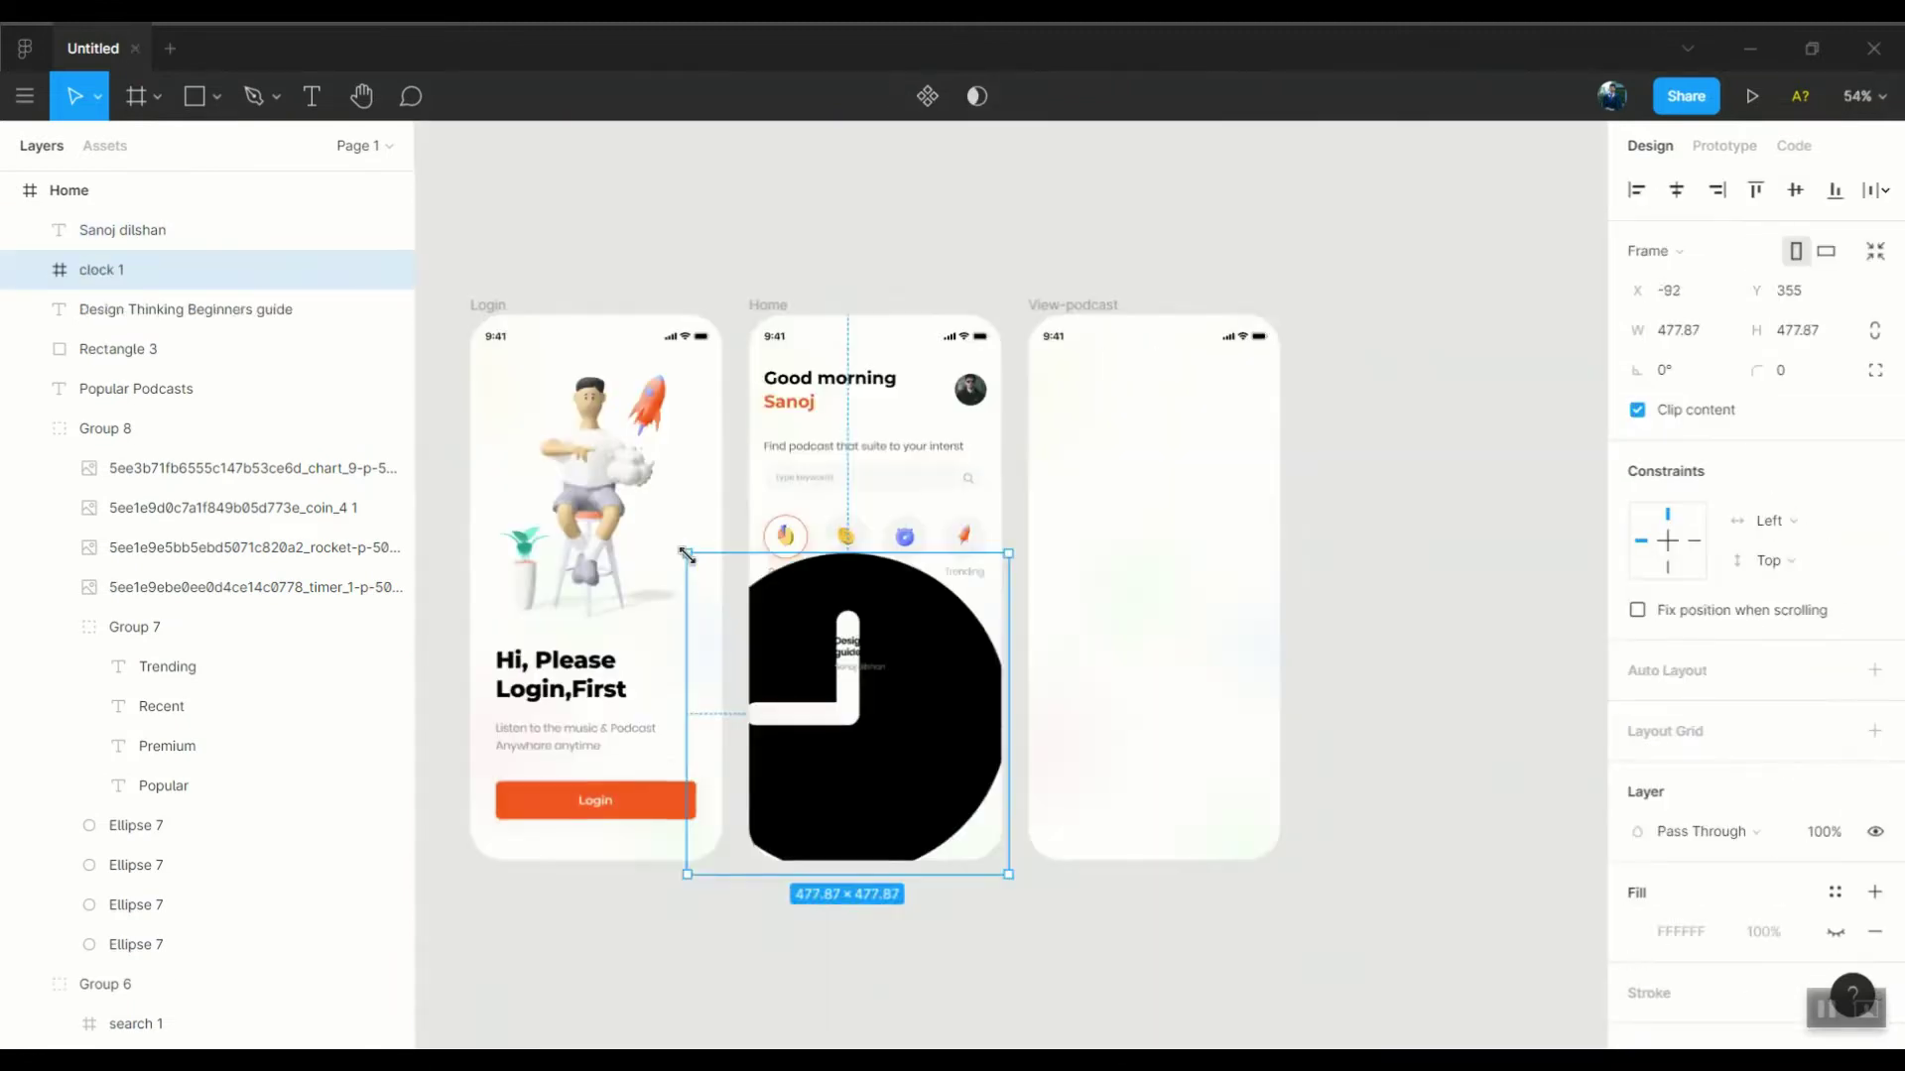
scroll(841, 705, up, 10)
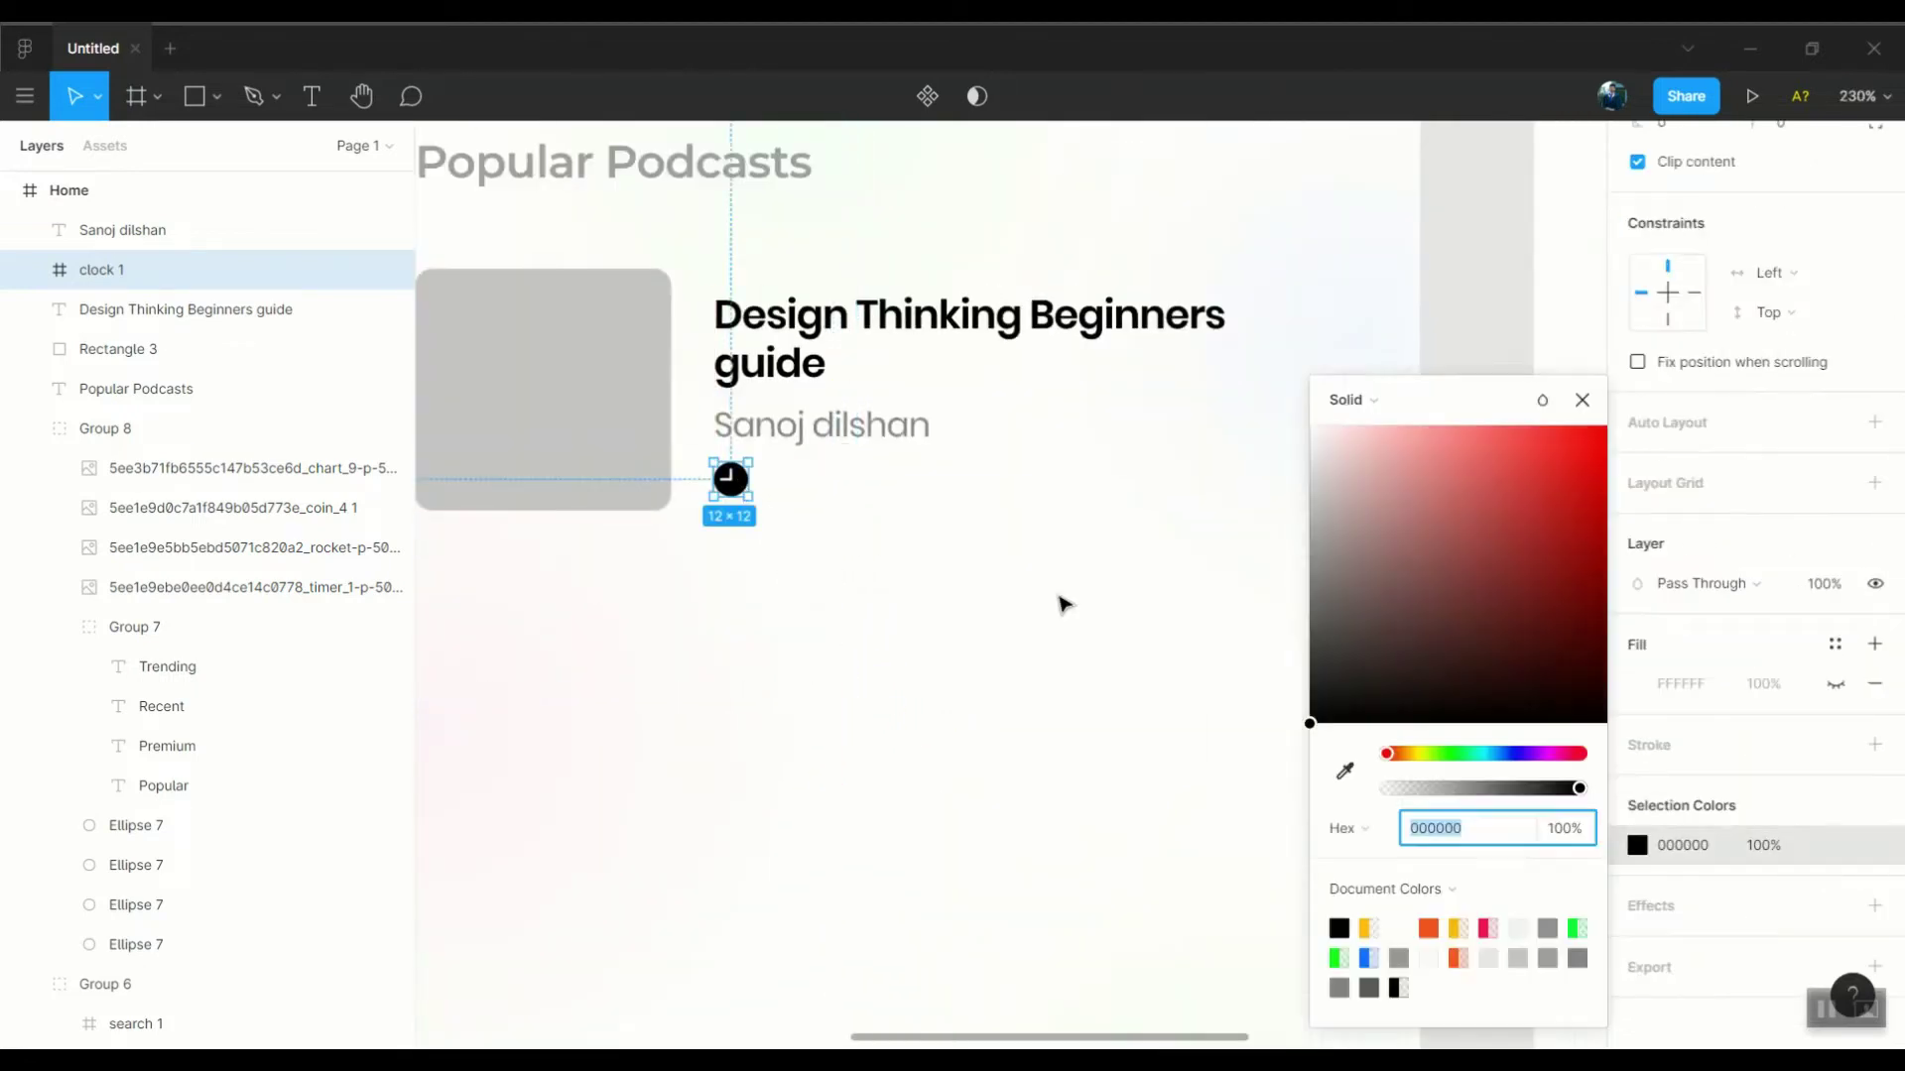
scroll(1041, 526, up, 5)
key(i)
click(1025, 459)
click(982, 598)
alt+drag(982, 598, 1073, 715)
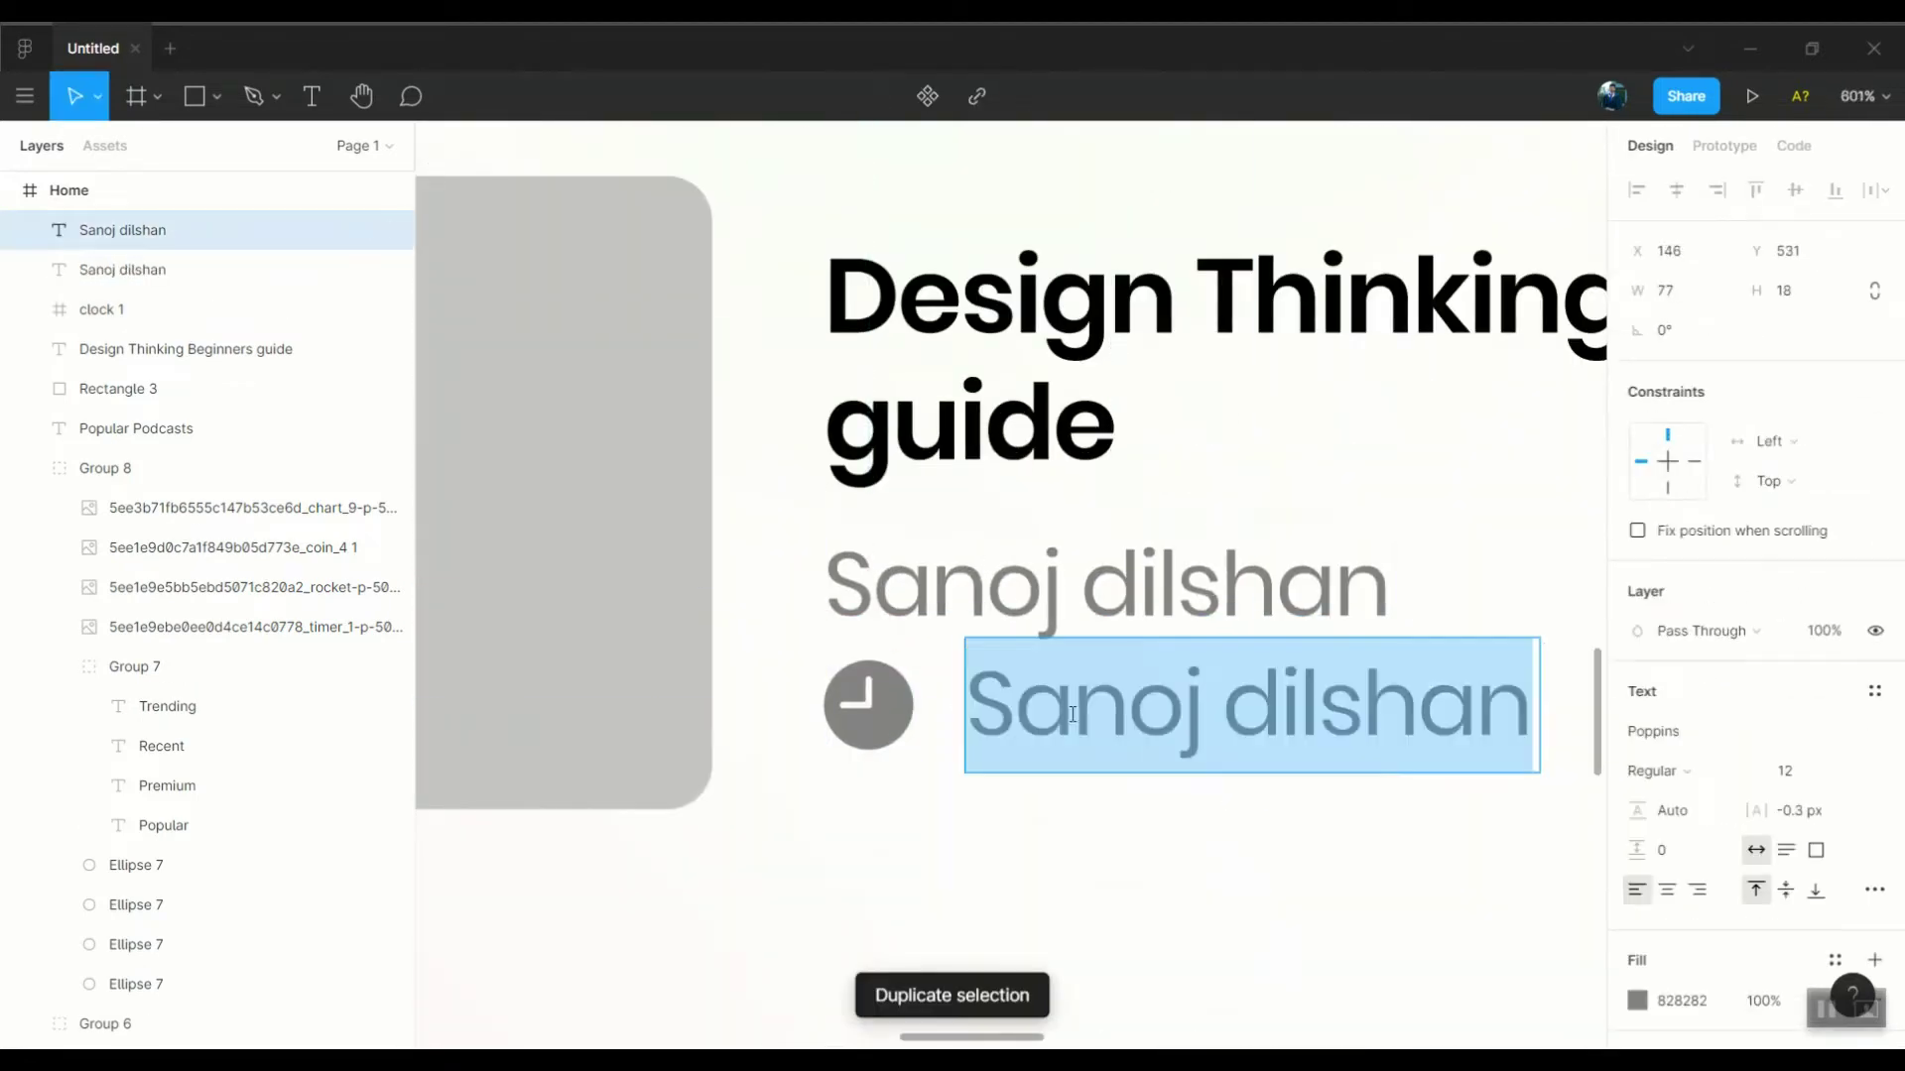
text(60)
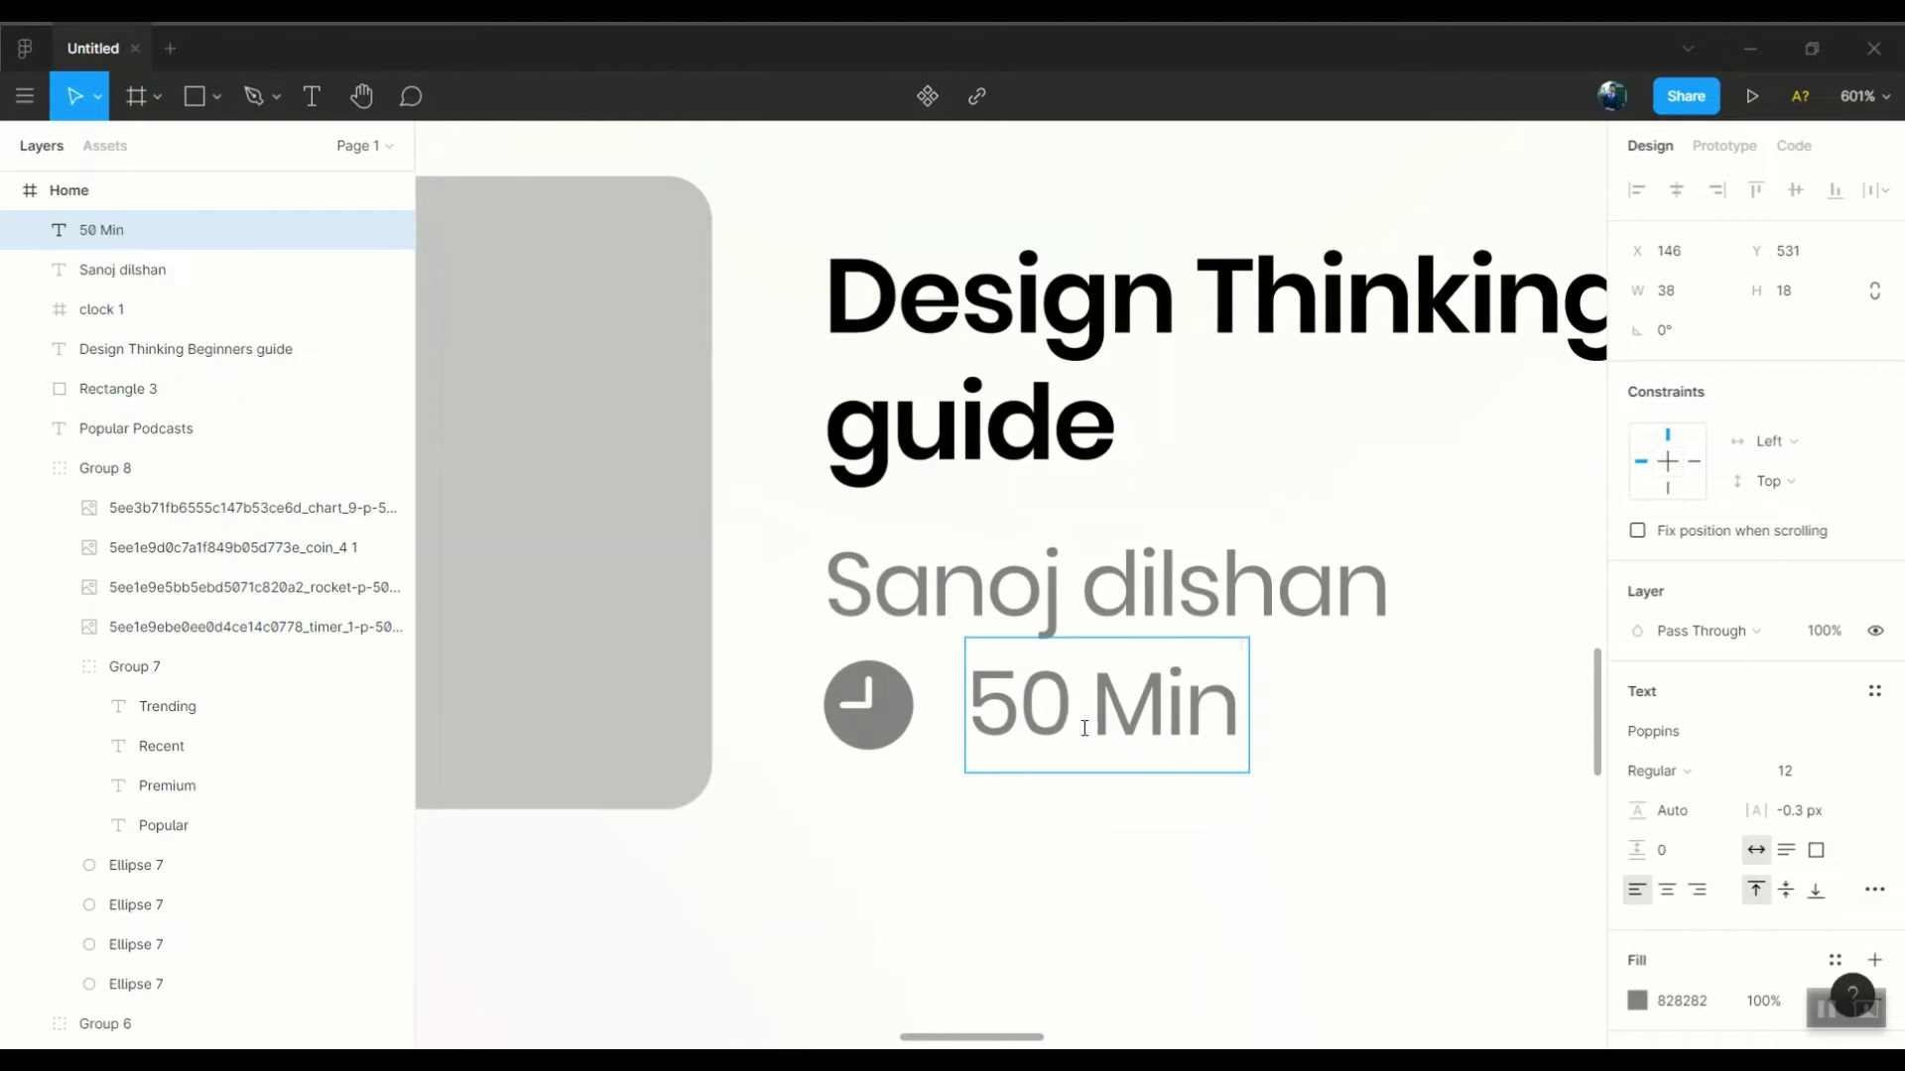
scroll(1052, 712, down, 3)
scroll(784, 684, up, 5)
Group the clock with the duration text, then group that with the title and author
shift+click(779, 681)
key(ctrl+g)
click(791, 533)
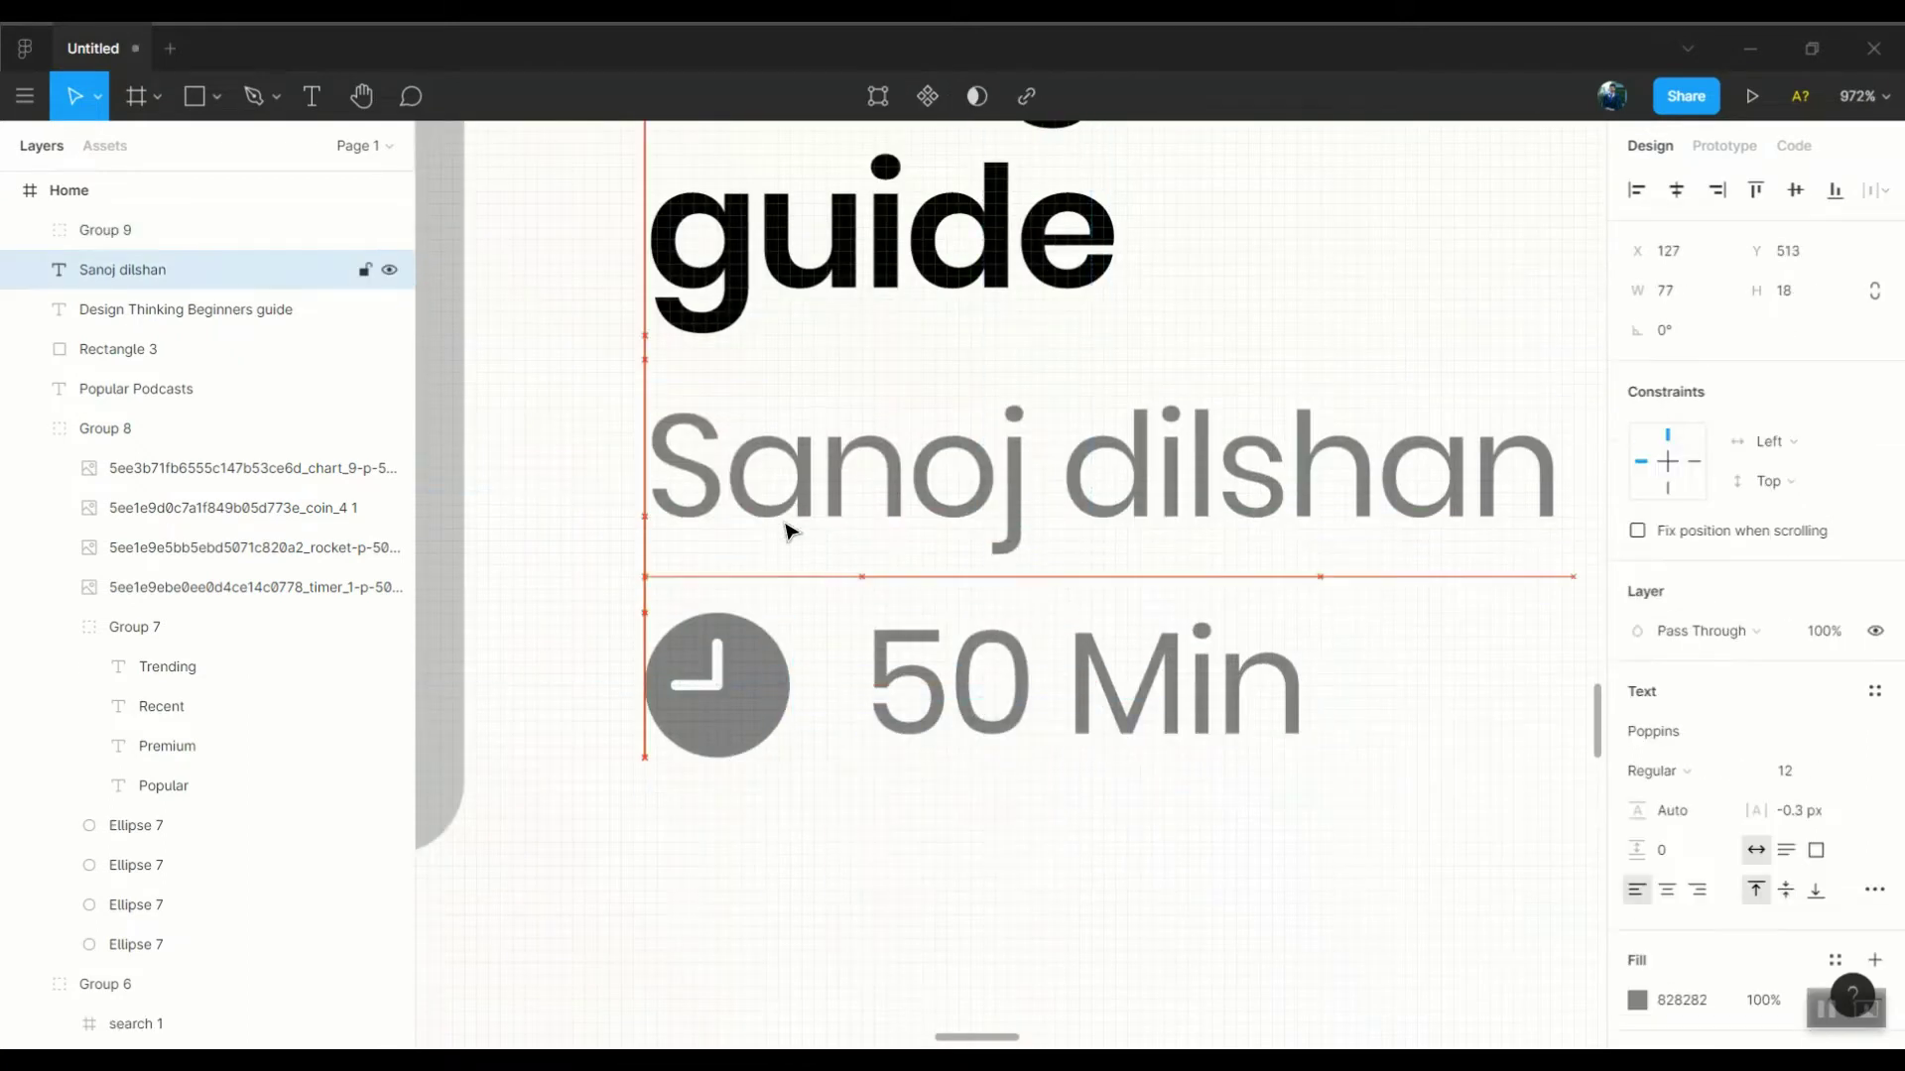
scroll(786, 531, down, 5)
scroll(1178, 468, down, 2)
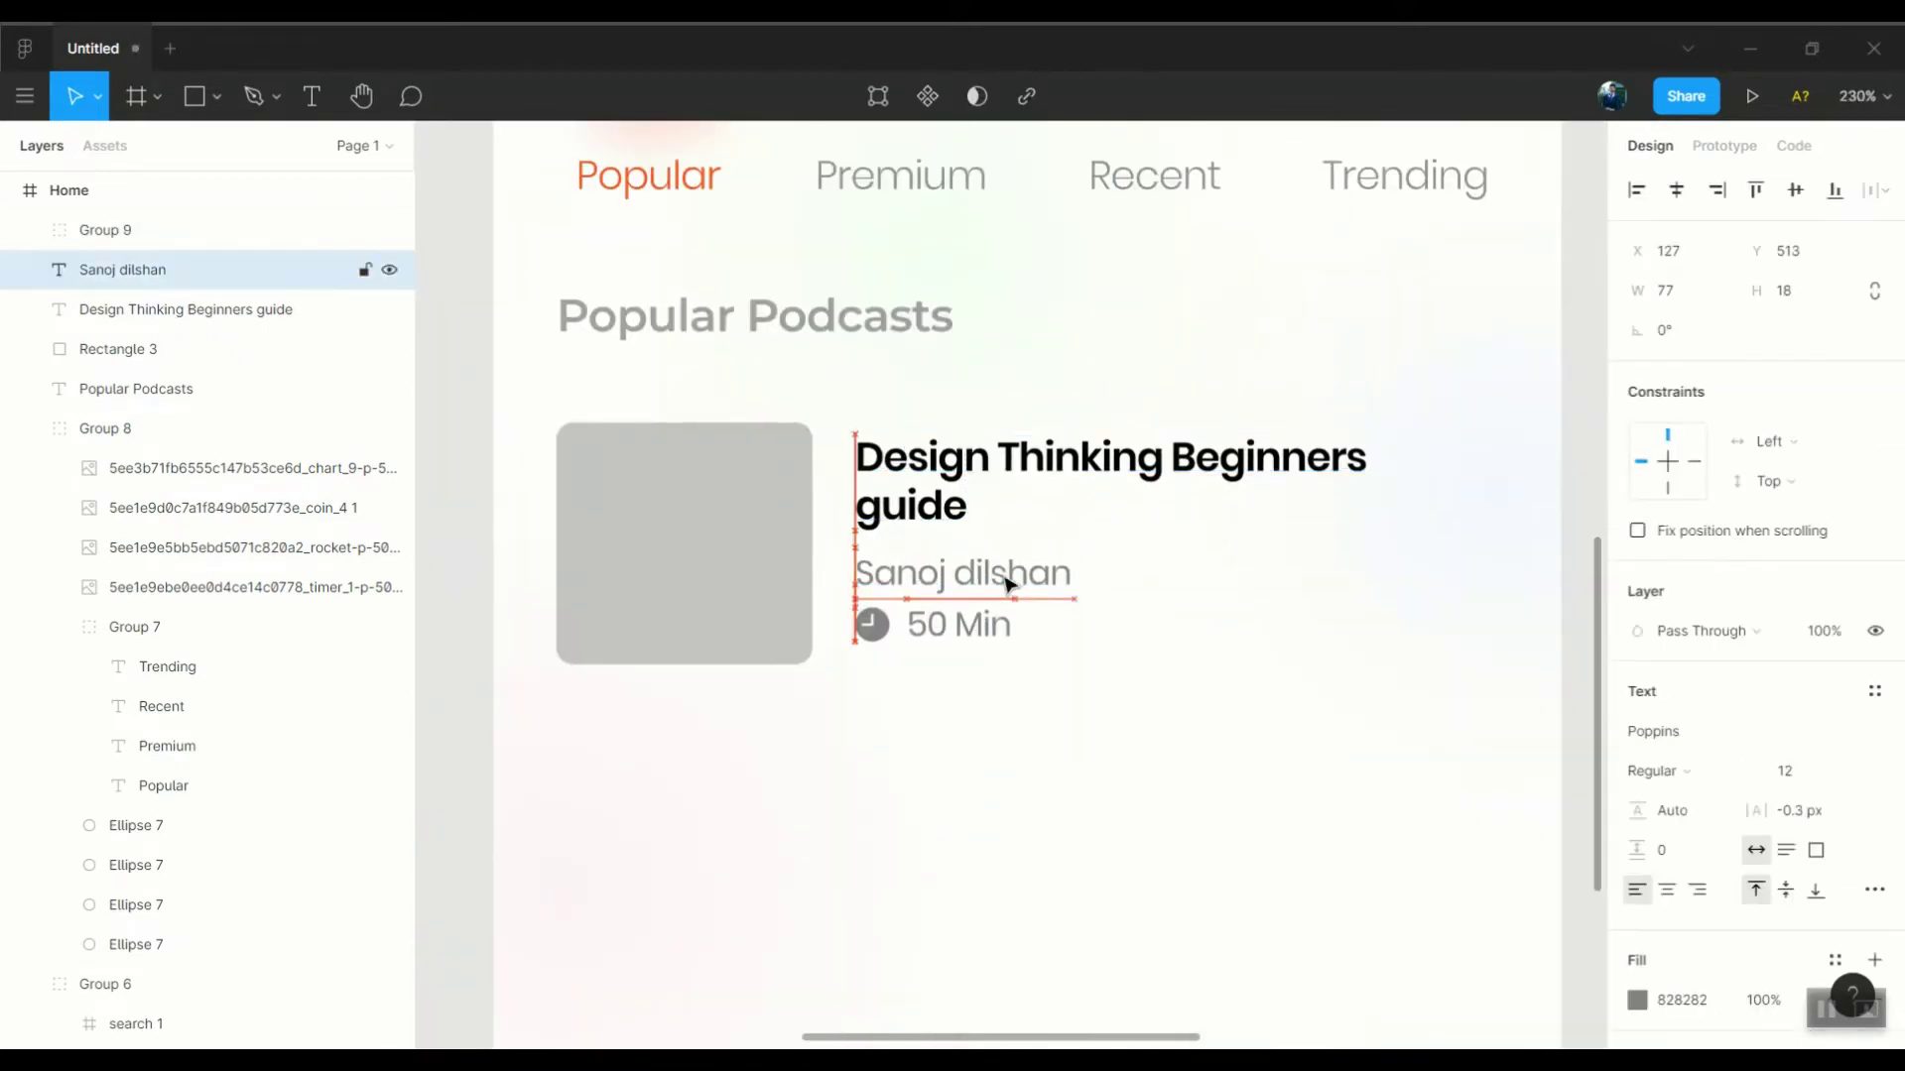
shift+click(958, 623)
shift+click(952, 501)
key(ctrl+g)
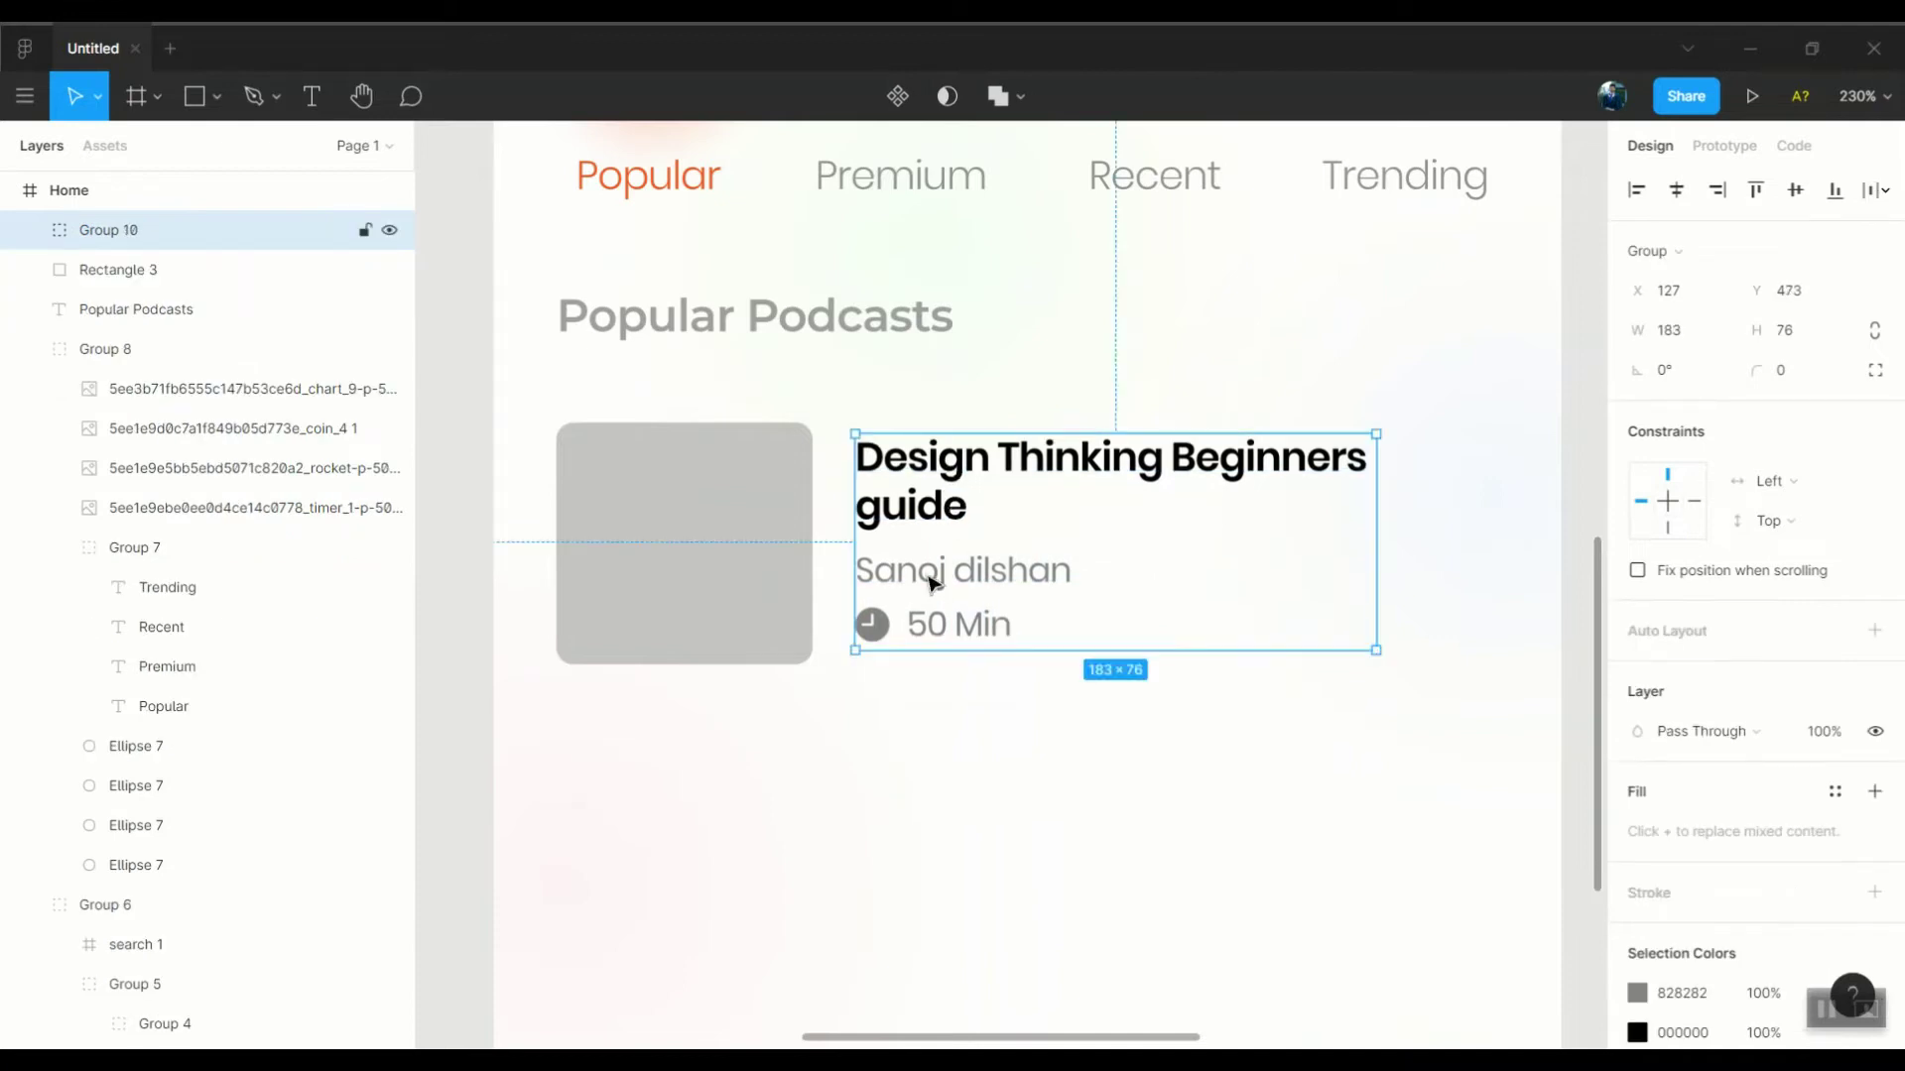
drag(1053, 599, 1135, 667)
scroll(1290, 476, down, 2)
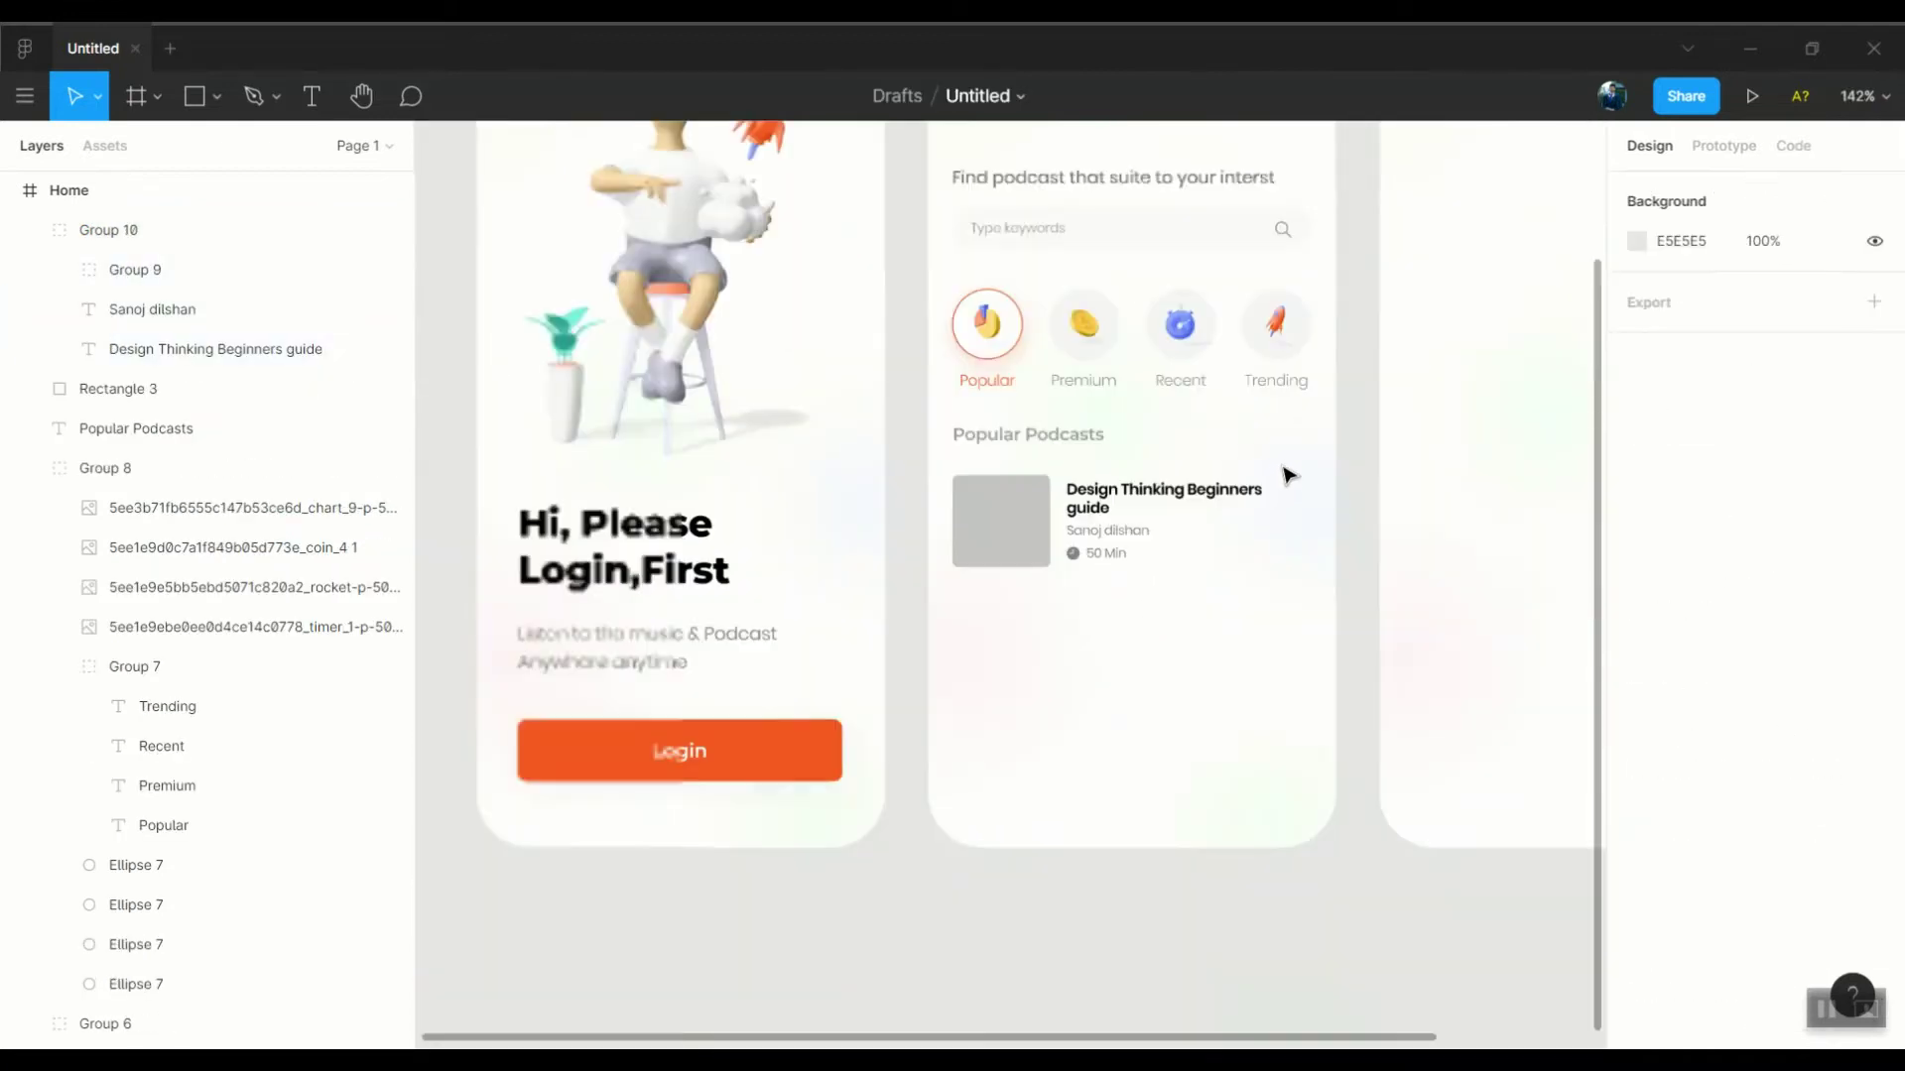
Add a (13) count beside the Popular Podcasts heading and group the two
click(1045, 621)
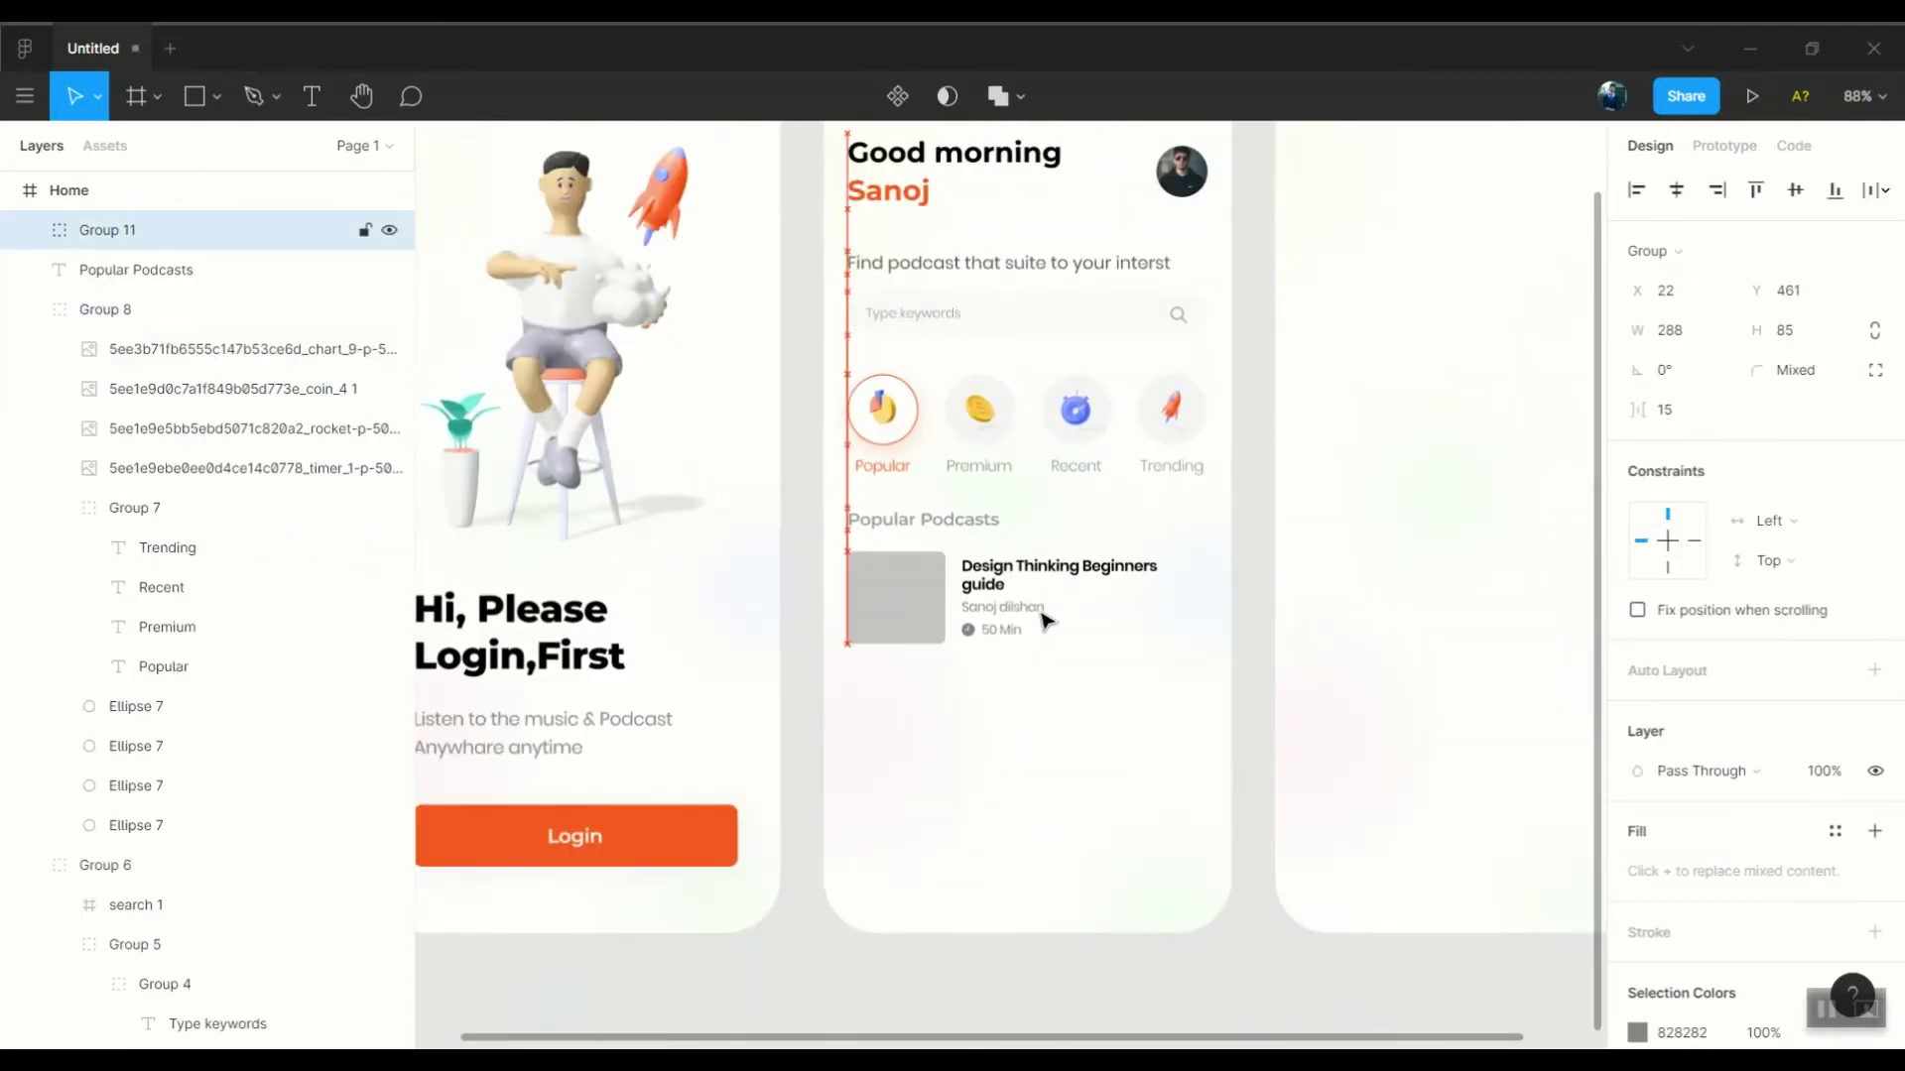
scroll(1045, 621, up, 3)
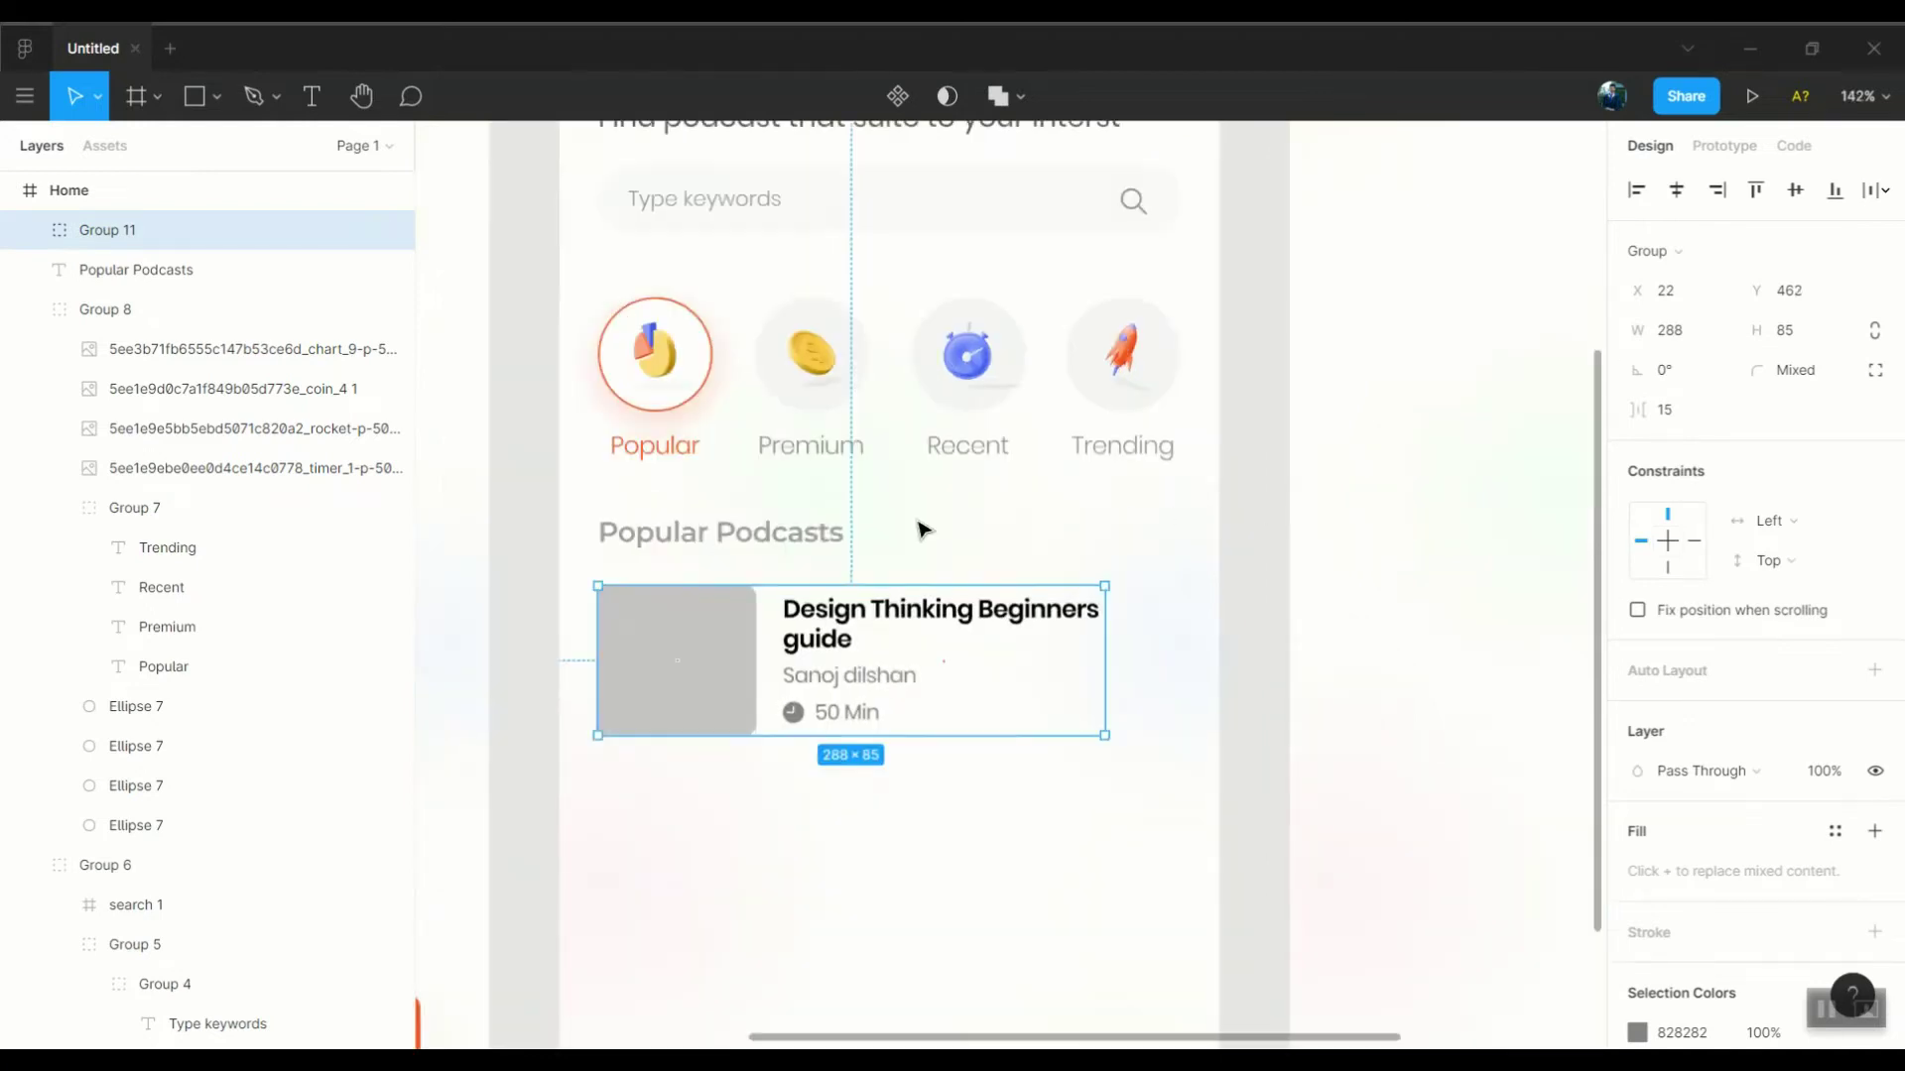
drag(923, 532, 836, 543)
double_click(1065, 539)
text((13))
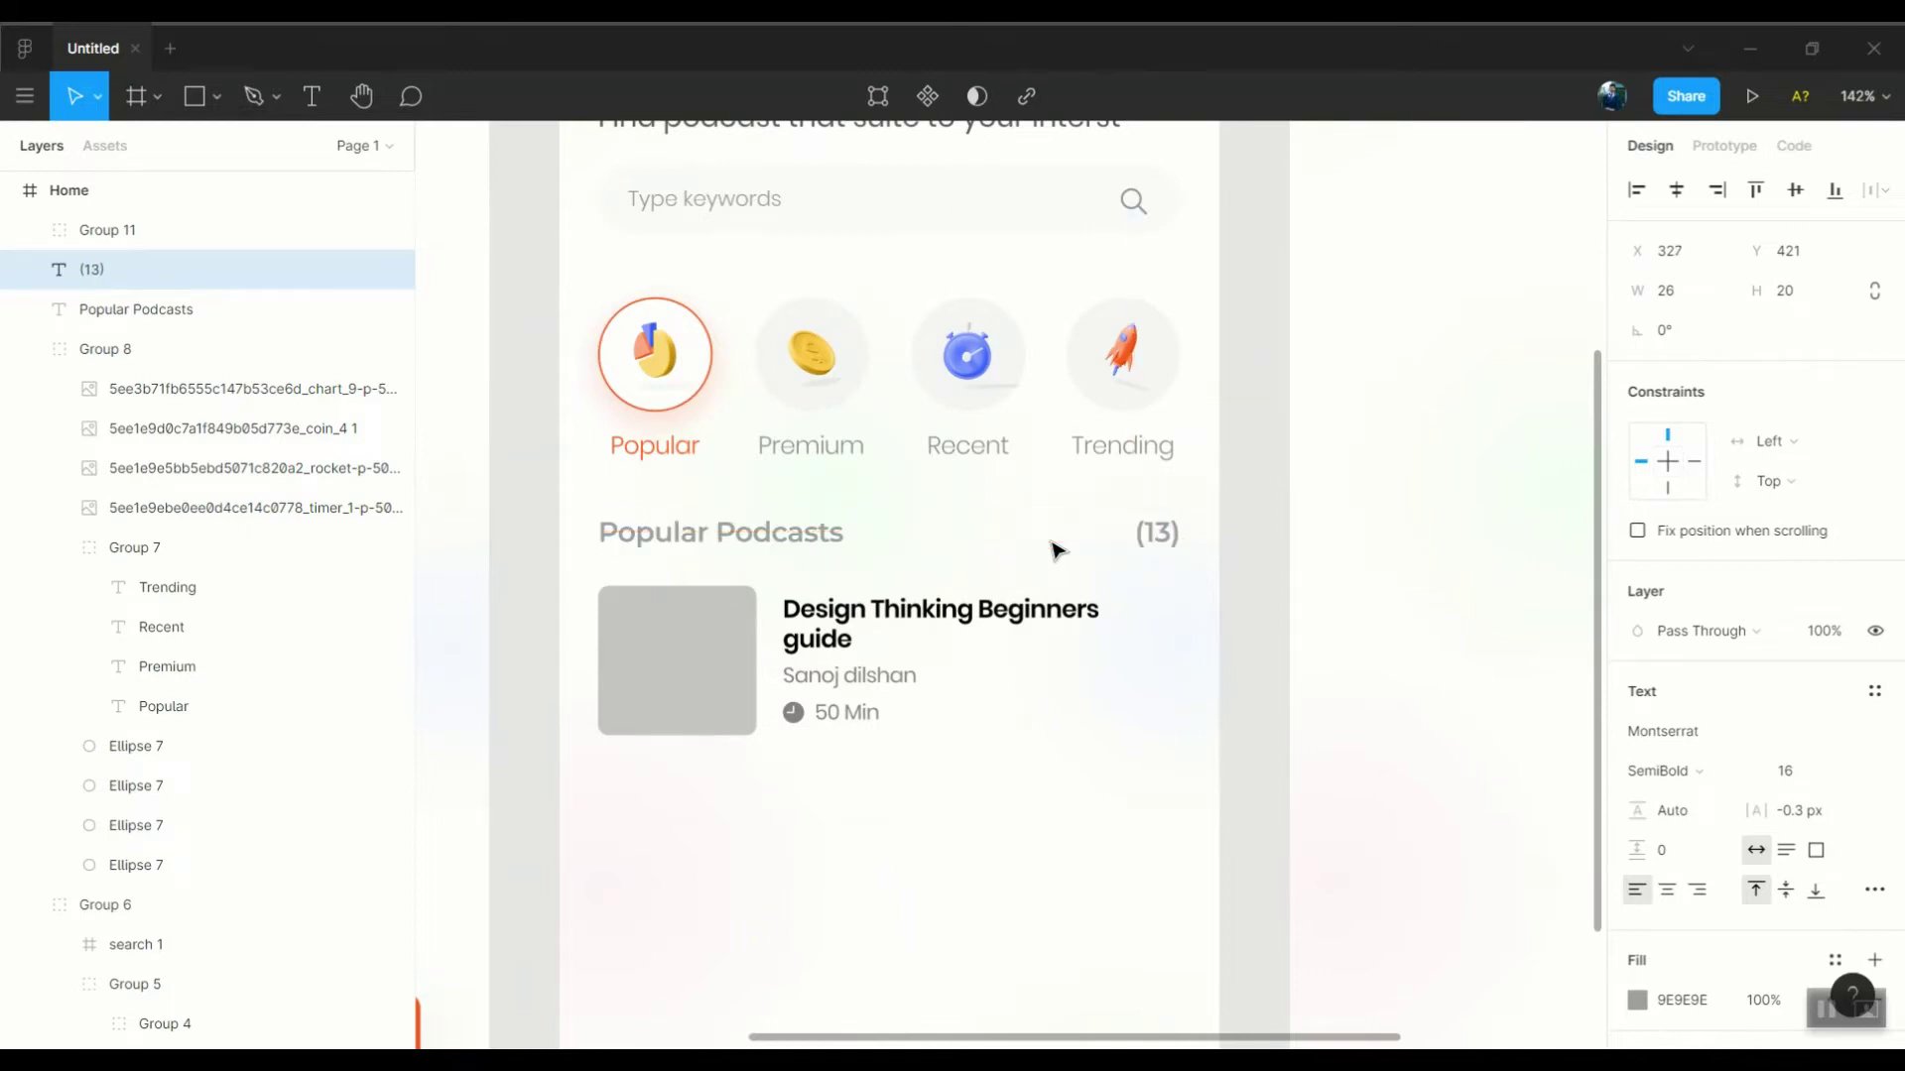
scroll(1104, 541, down, 3)
shift+click(846, 655)
key(ctrl+g)
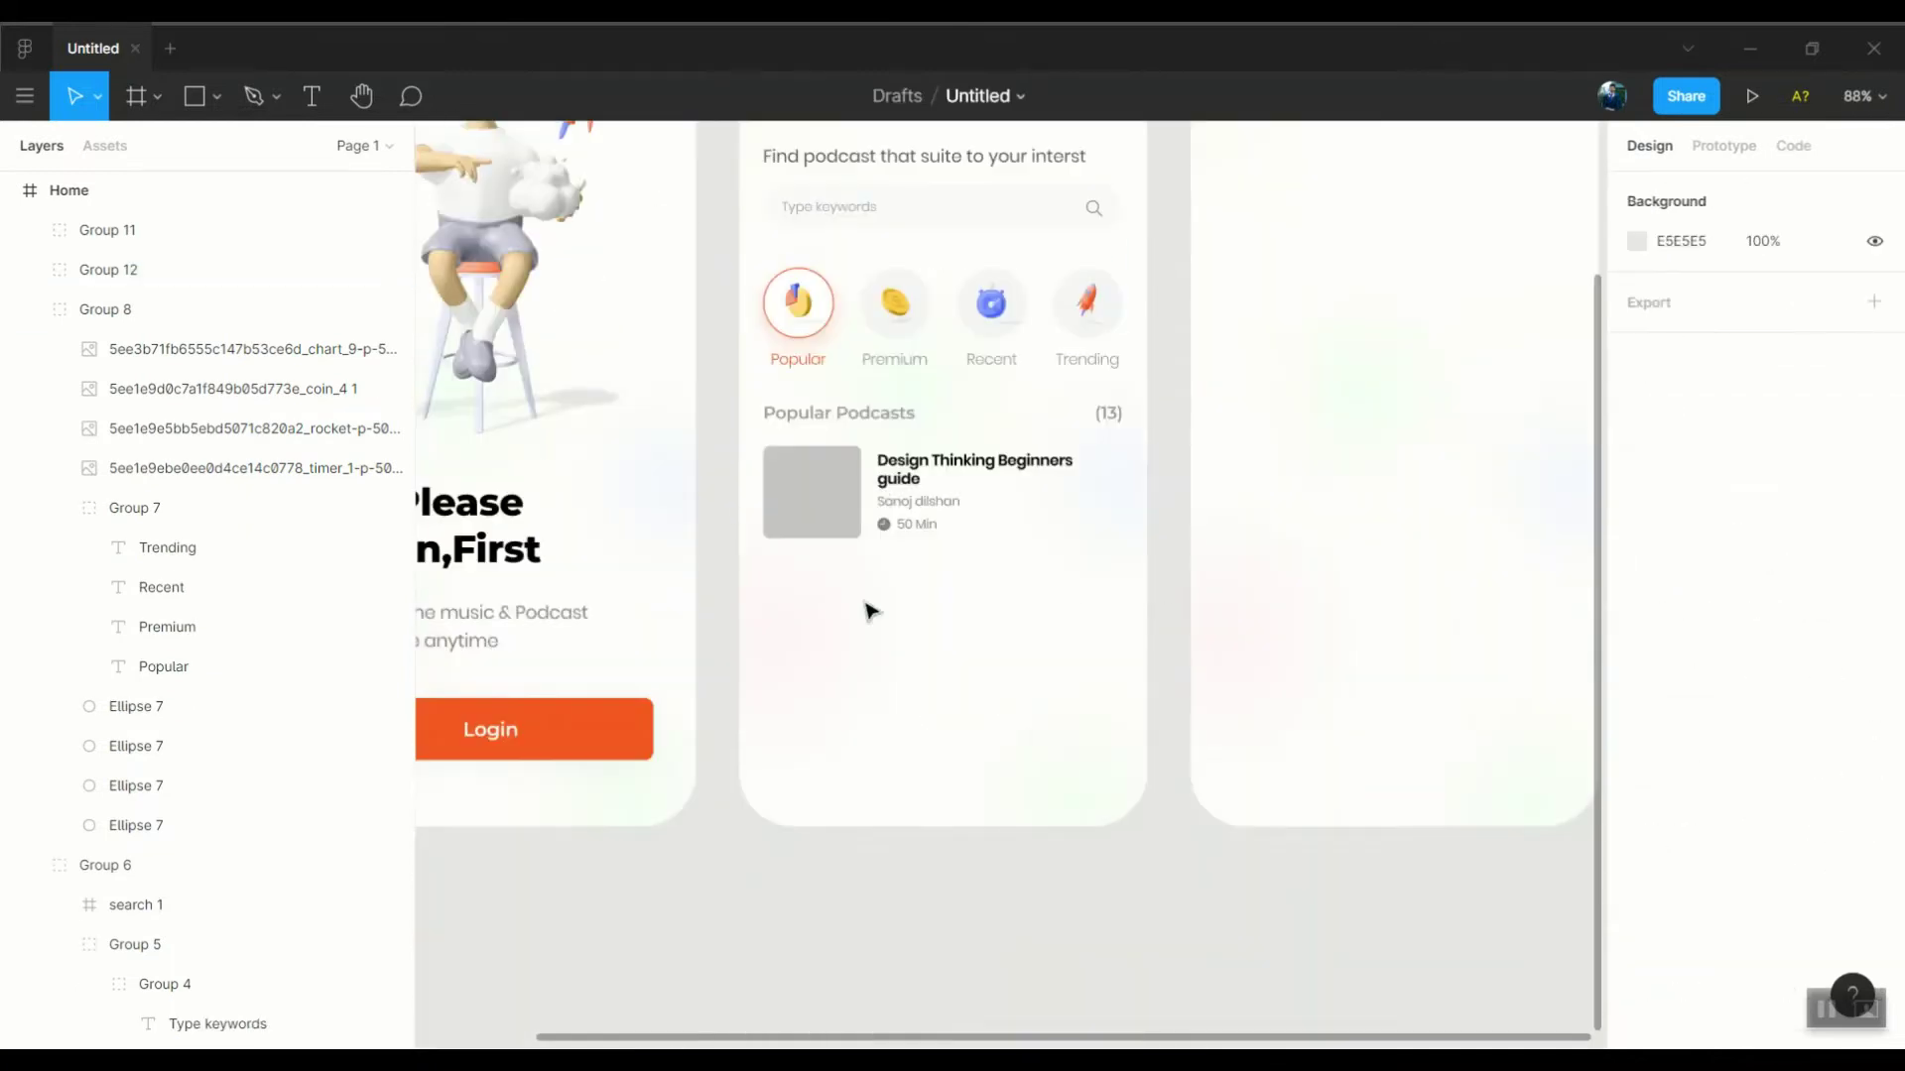
Duplicate the card as 'User interface design Tips 2020' by UIUX Ceylon, 30 Min
click(902, 496)
key(ctrl+d)
scroll(903, 496, up, 3)
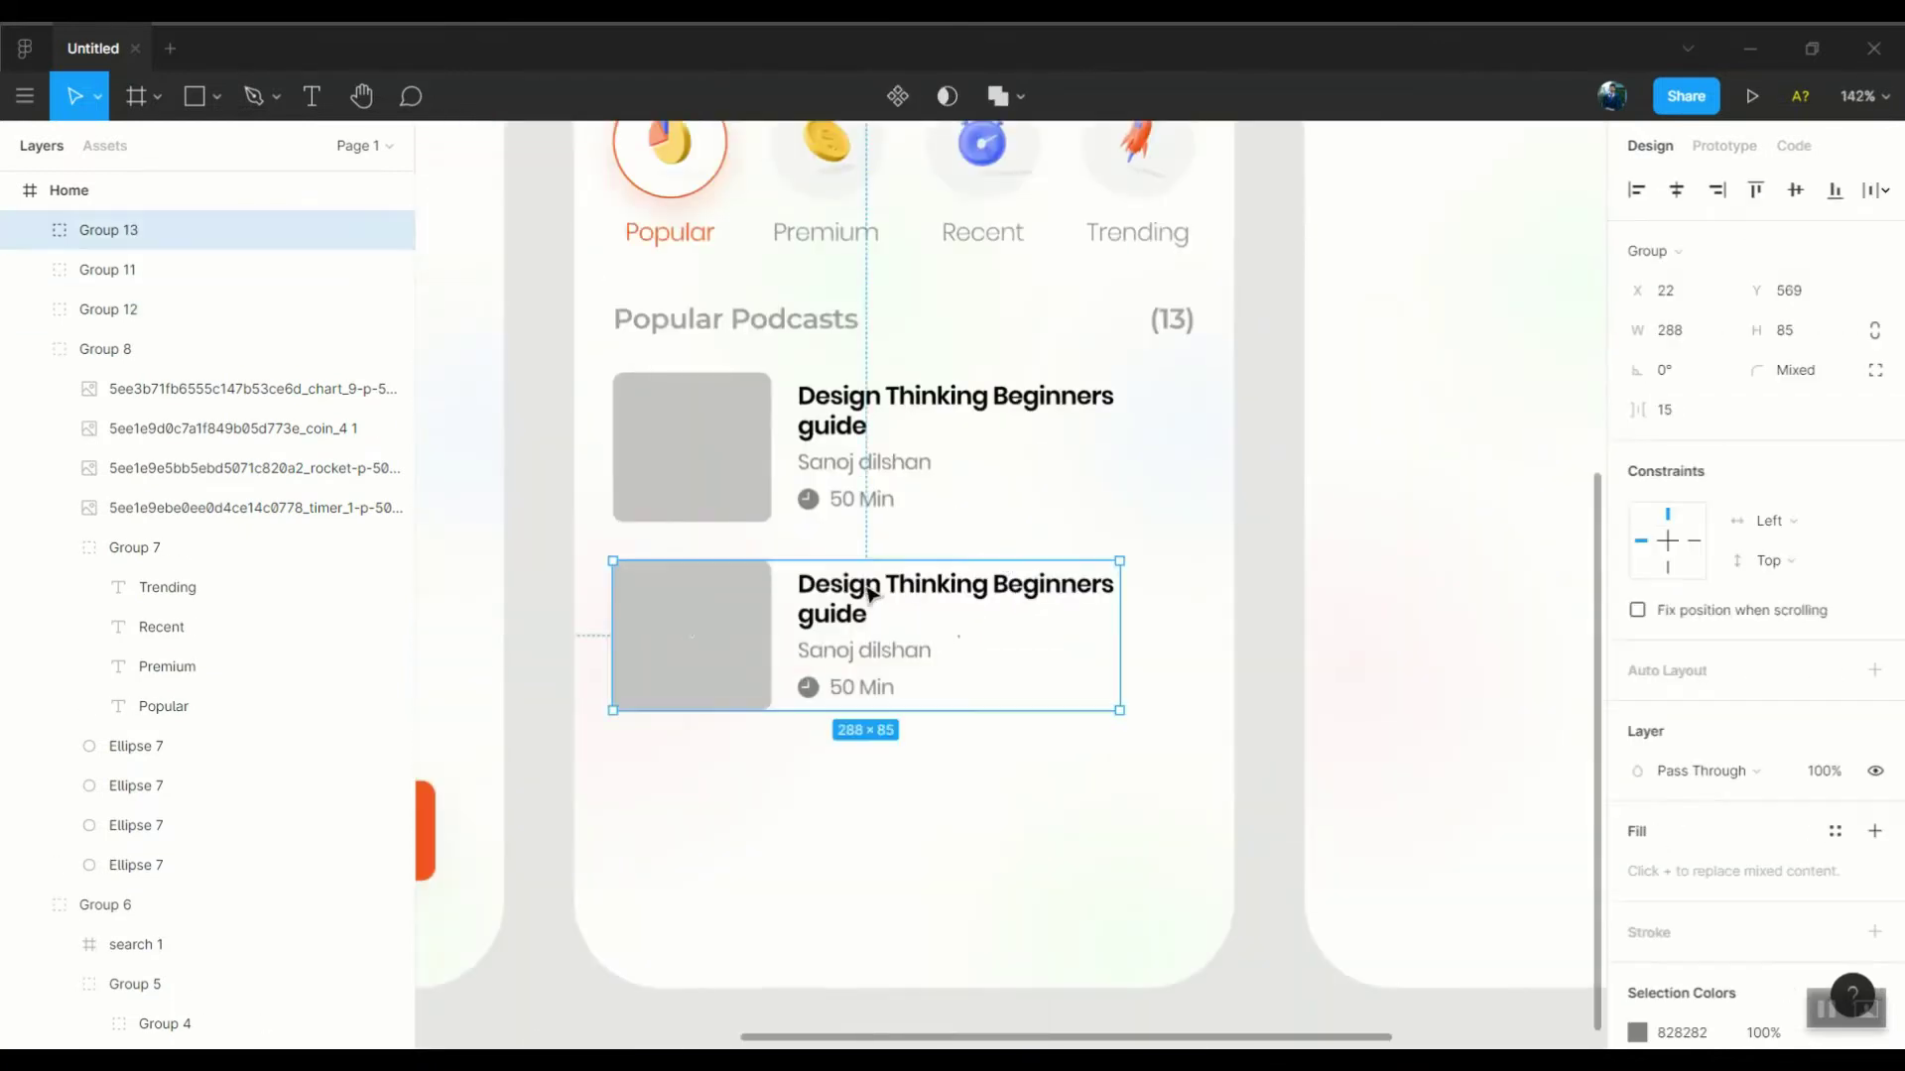
double_click(892, 586)
text(User interface design Tips 2020)
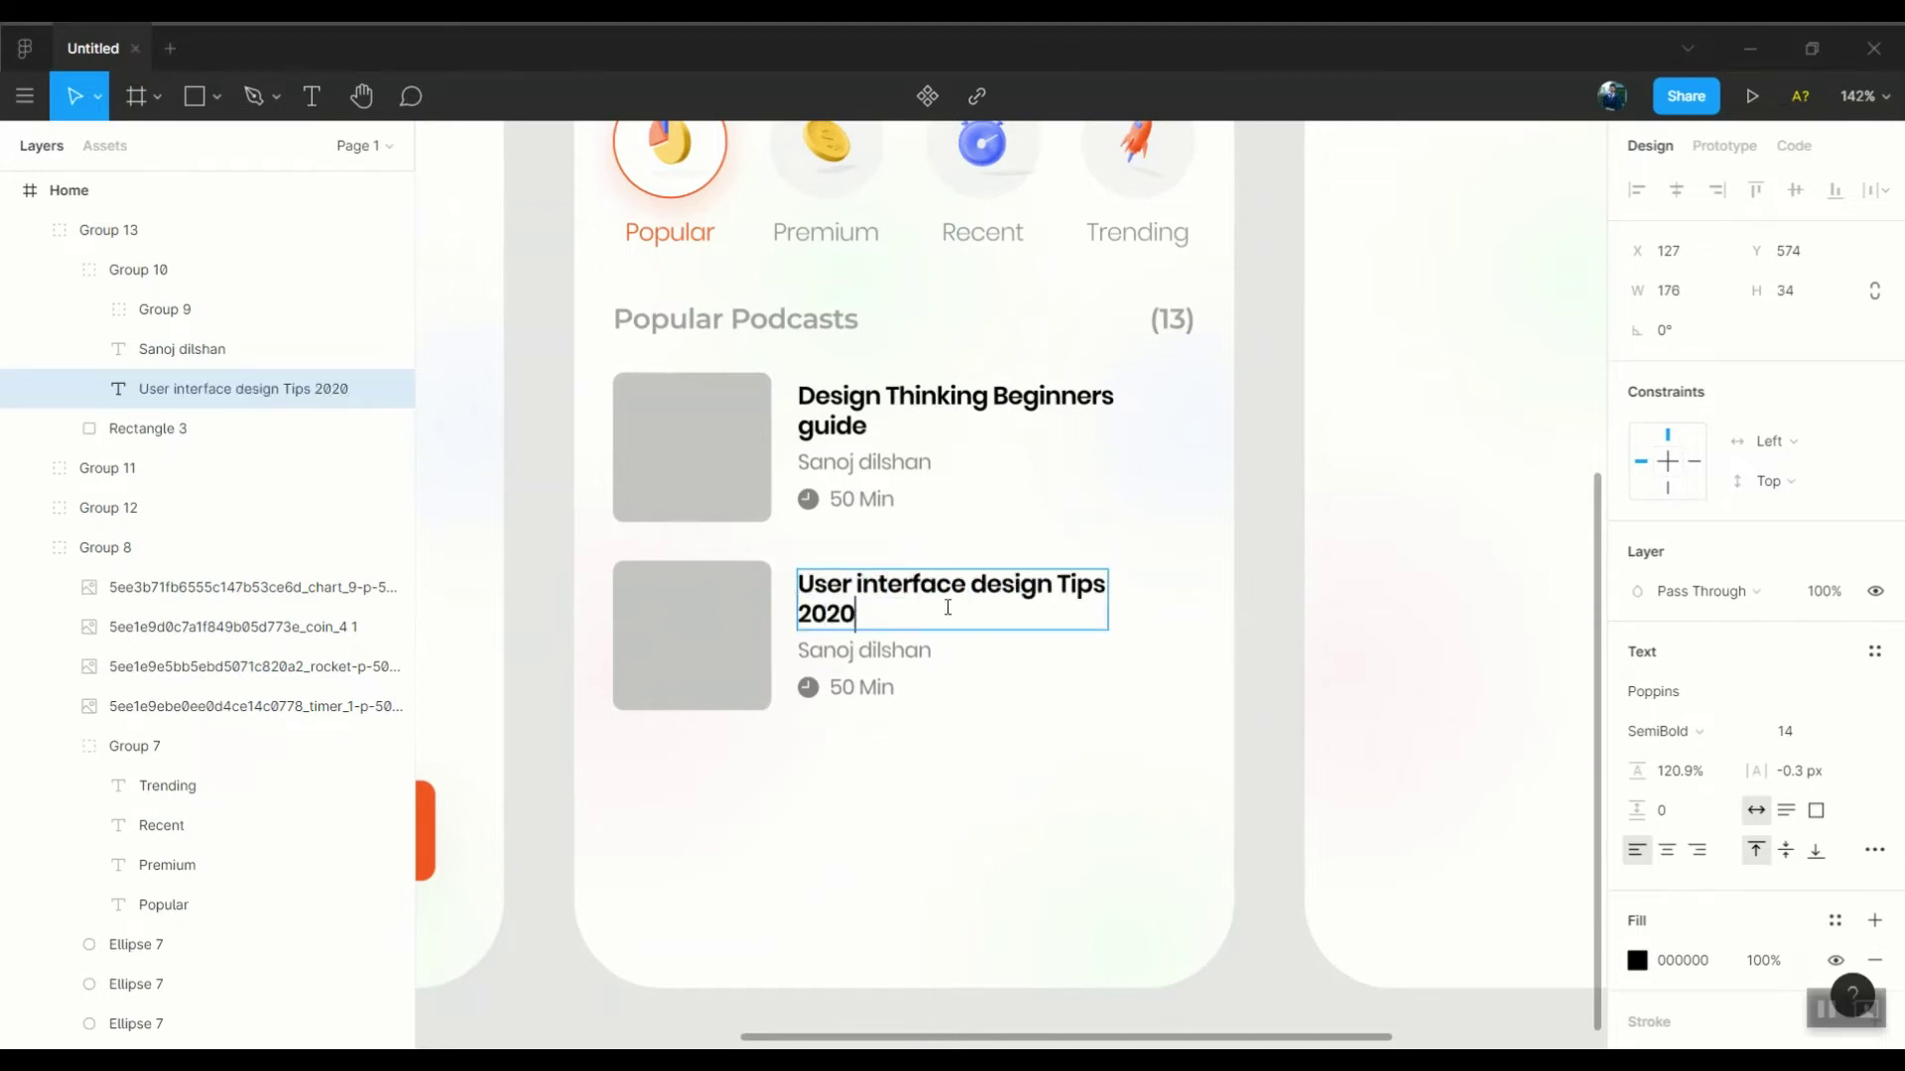
text(Tips 2020)
click(841, 687)
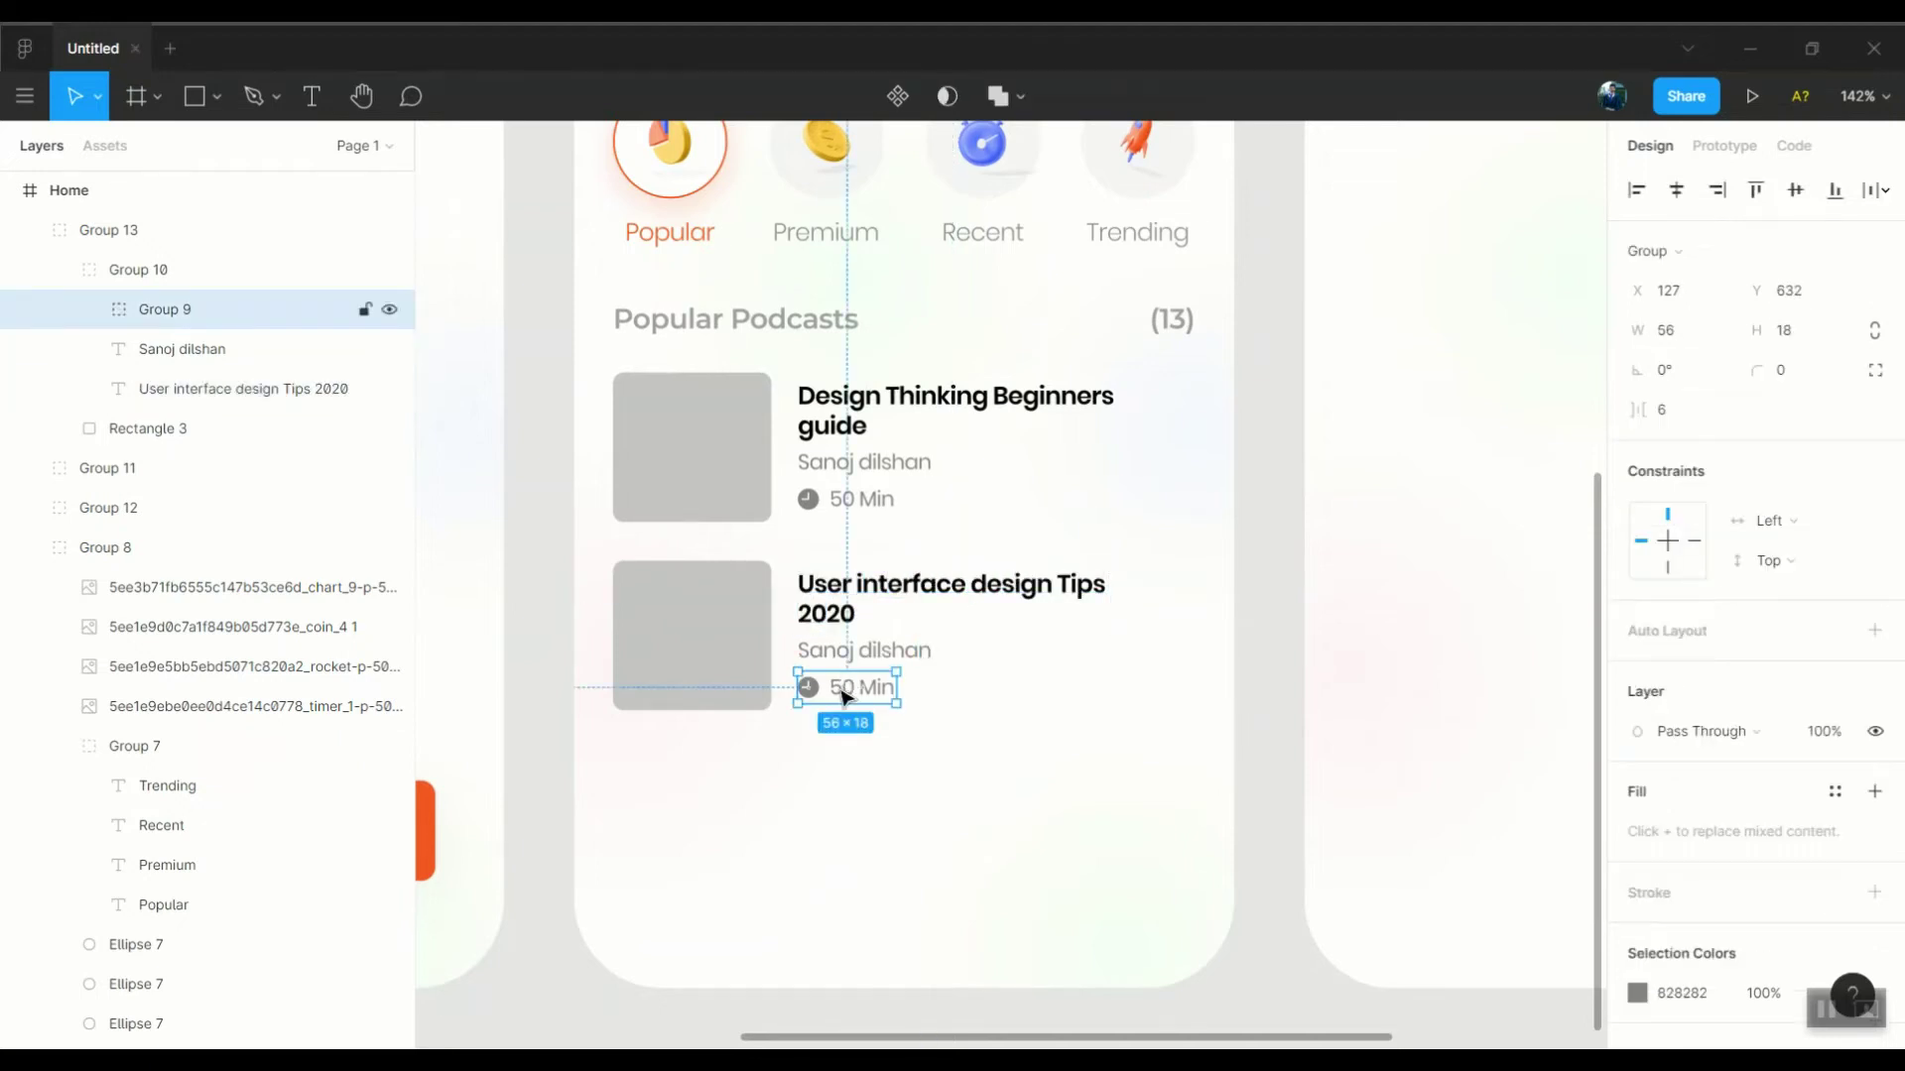
double_click(841, 687)
click(877, 654)
text(UIUX Ceylon)
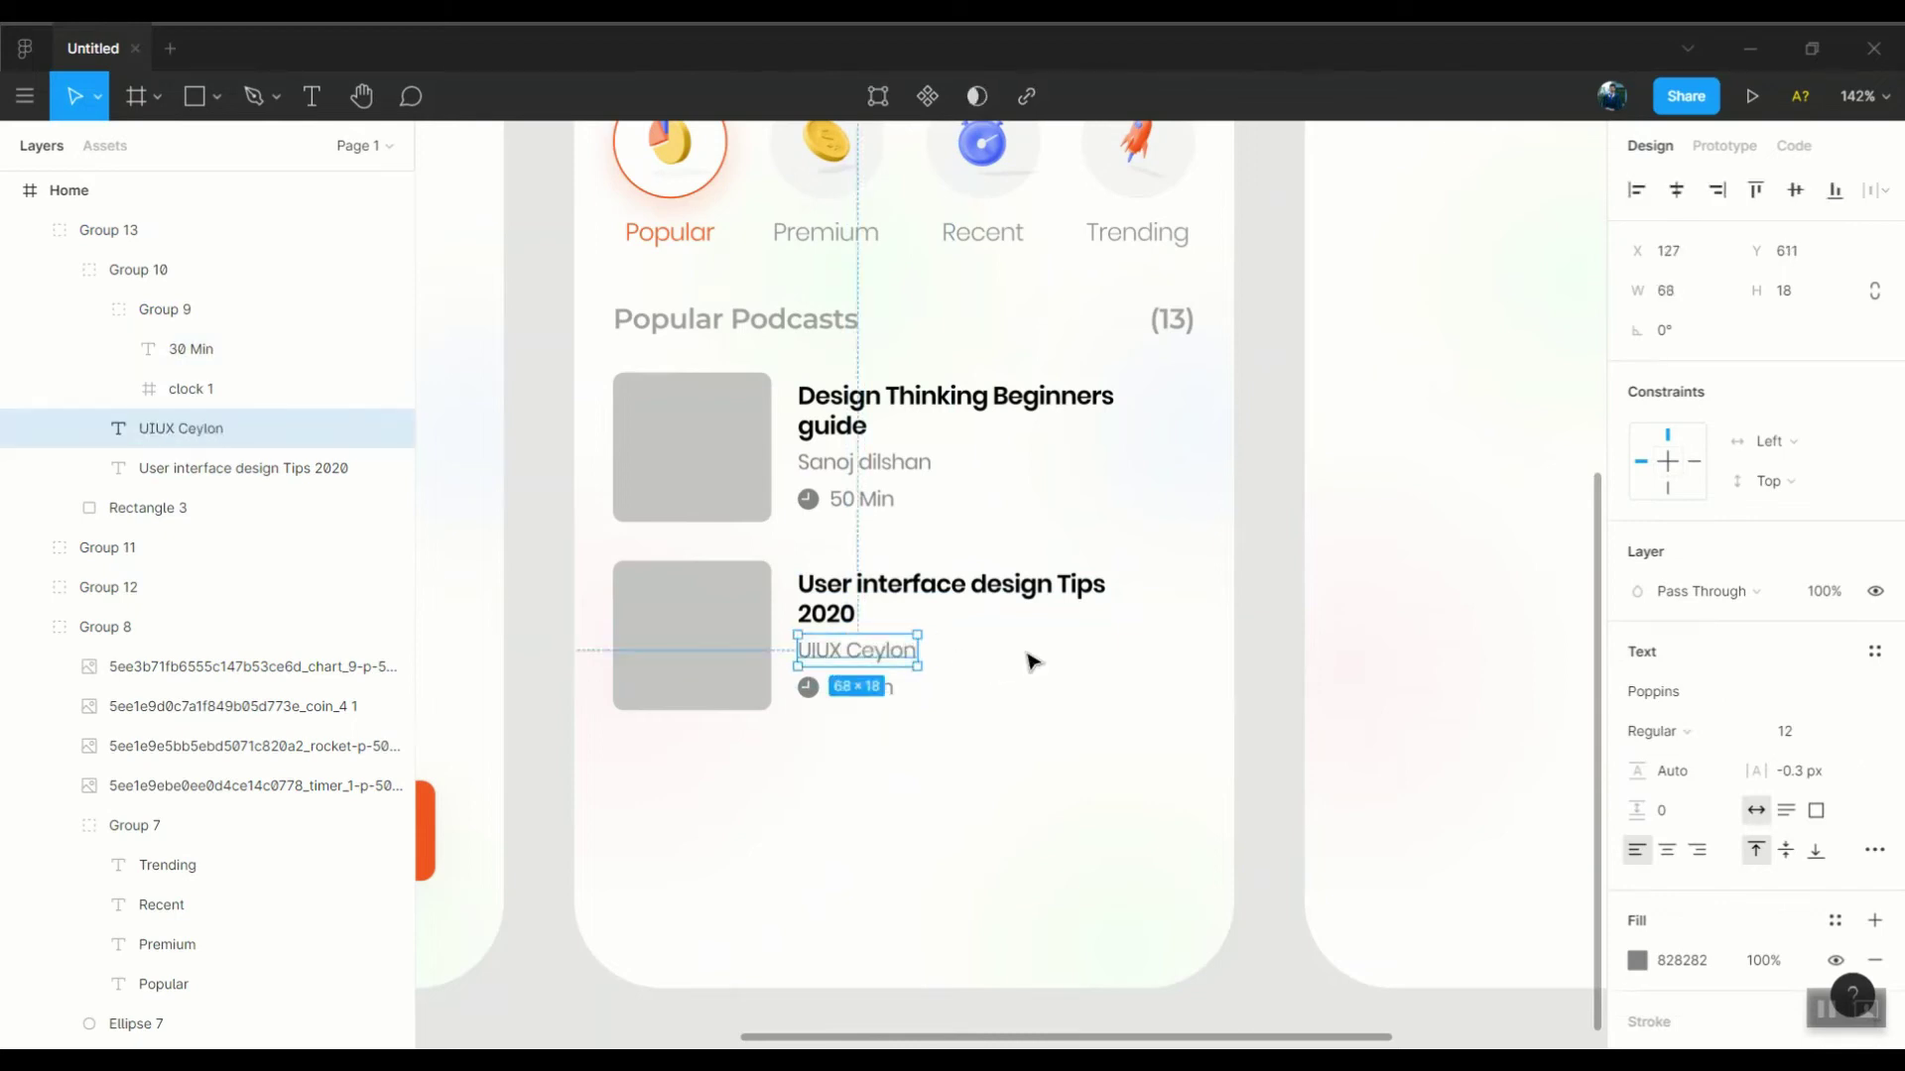
scroll(1032, 662, down, 3)
Select both podcast cards with the heading, then reselect only the second card
click(1025, 694)
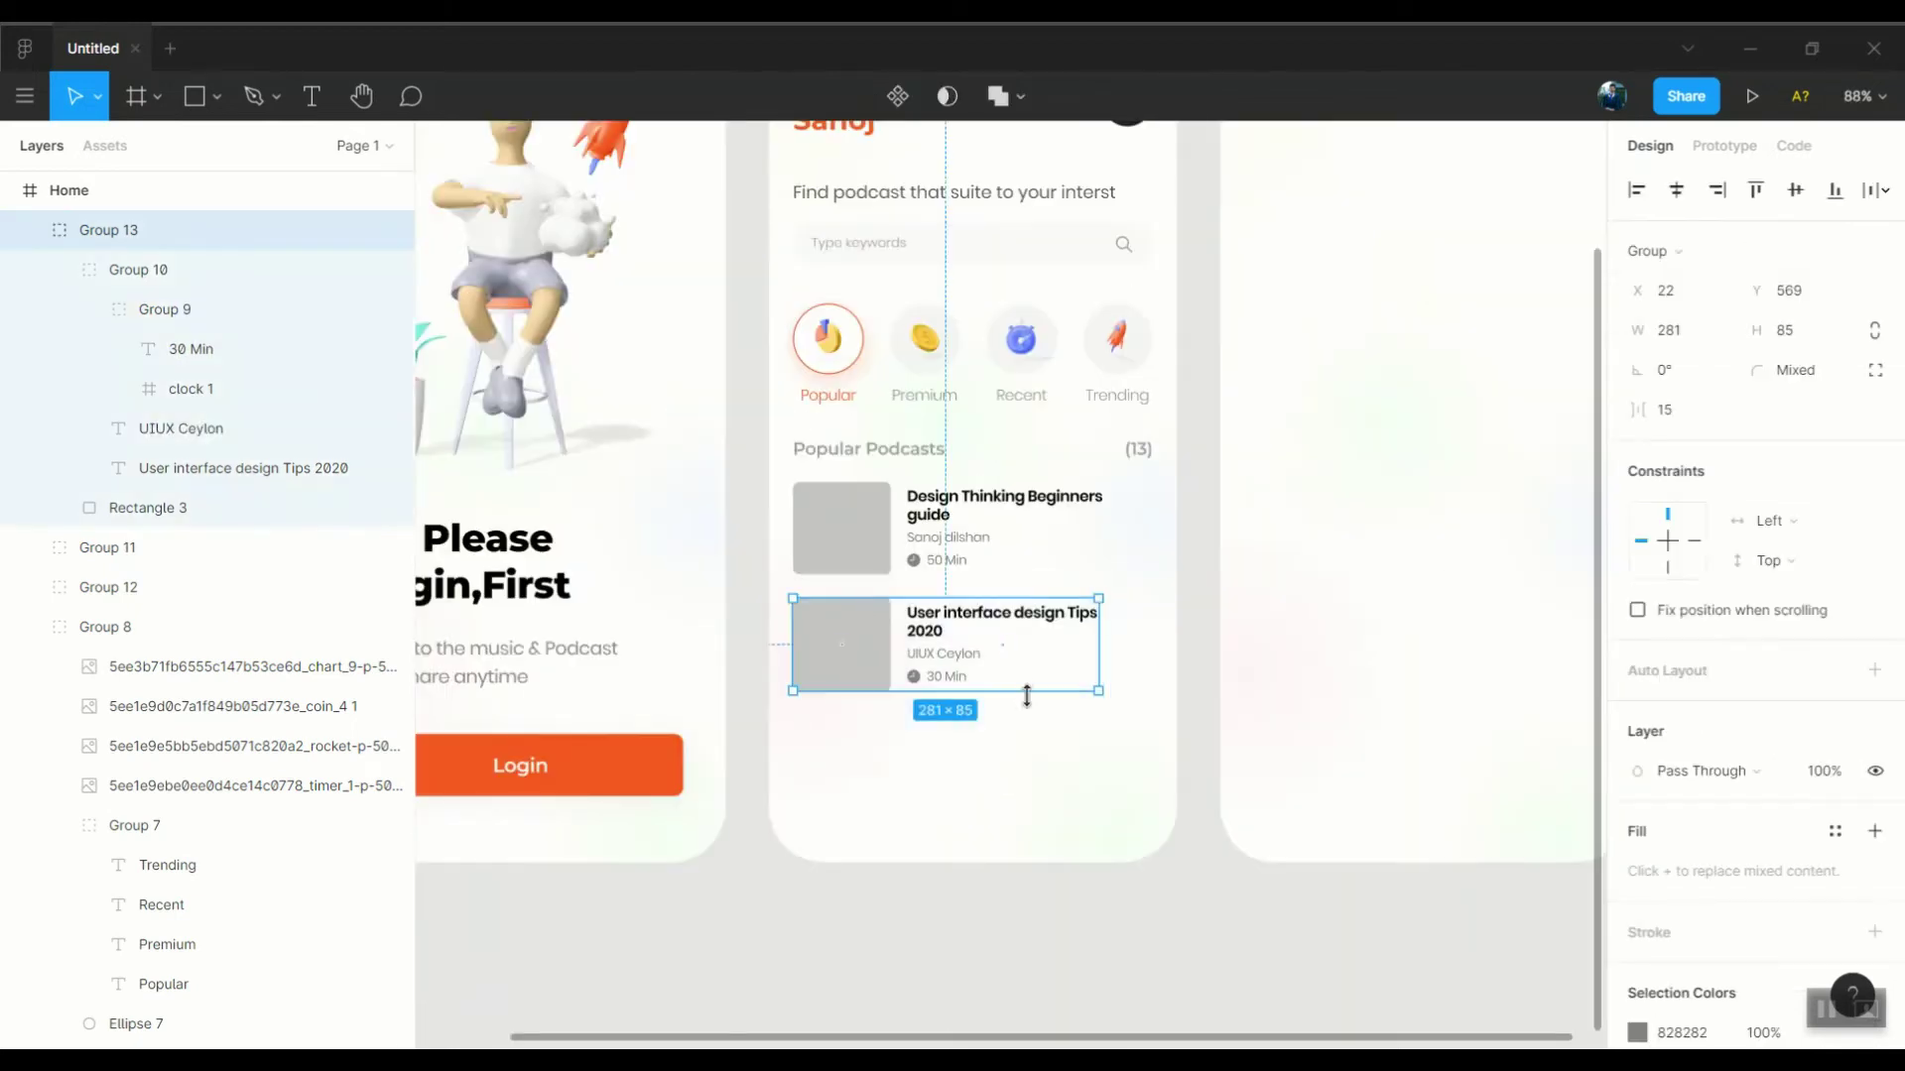
shift+click(863, 526)
scroll(1190, 740, down, 3)
scroll(1373, 391, up, 3)
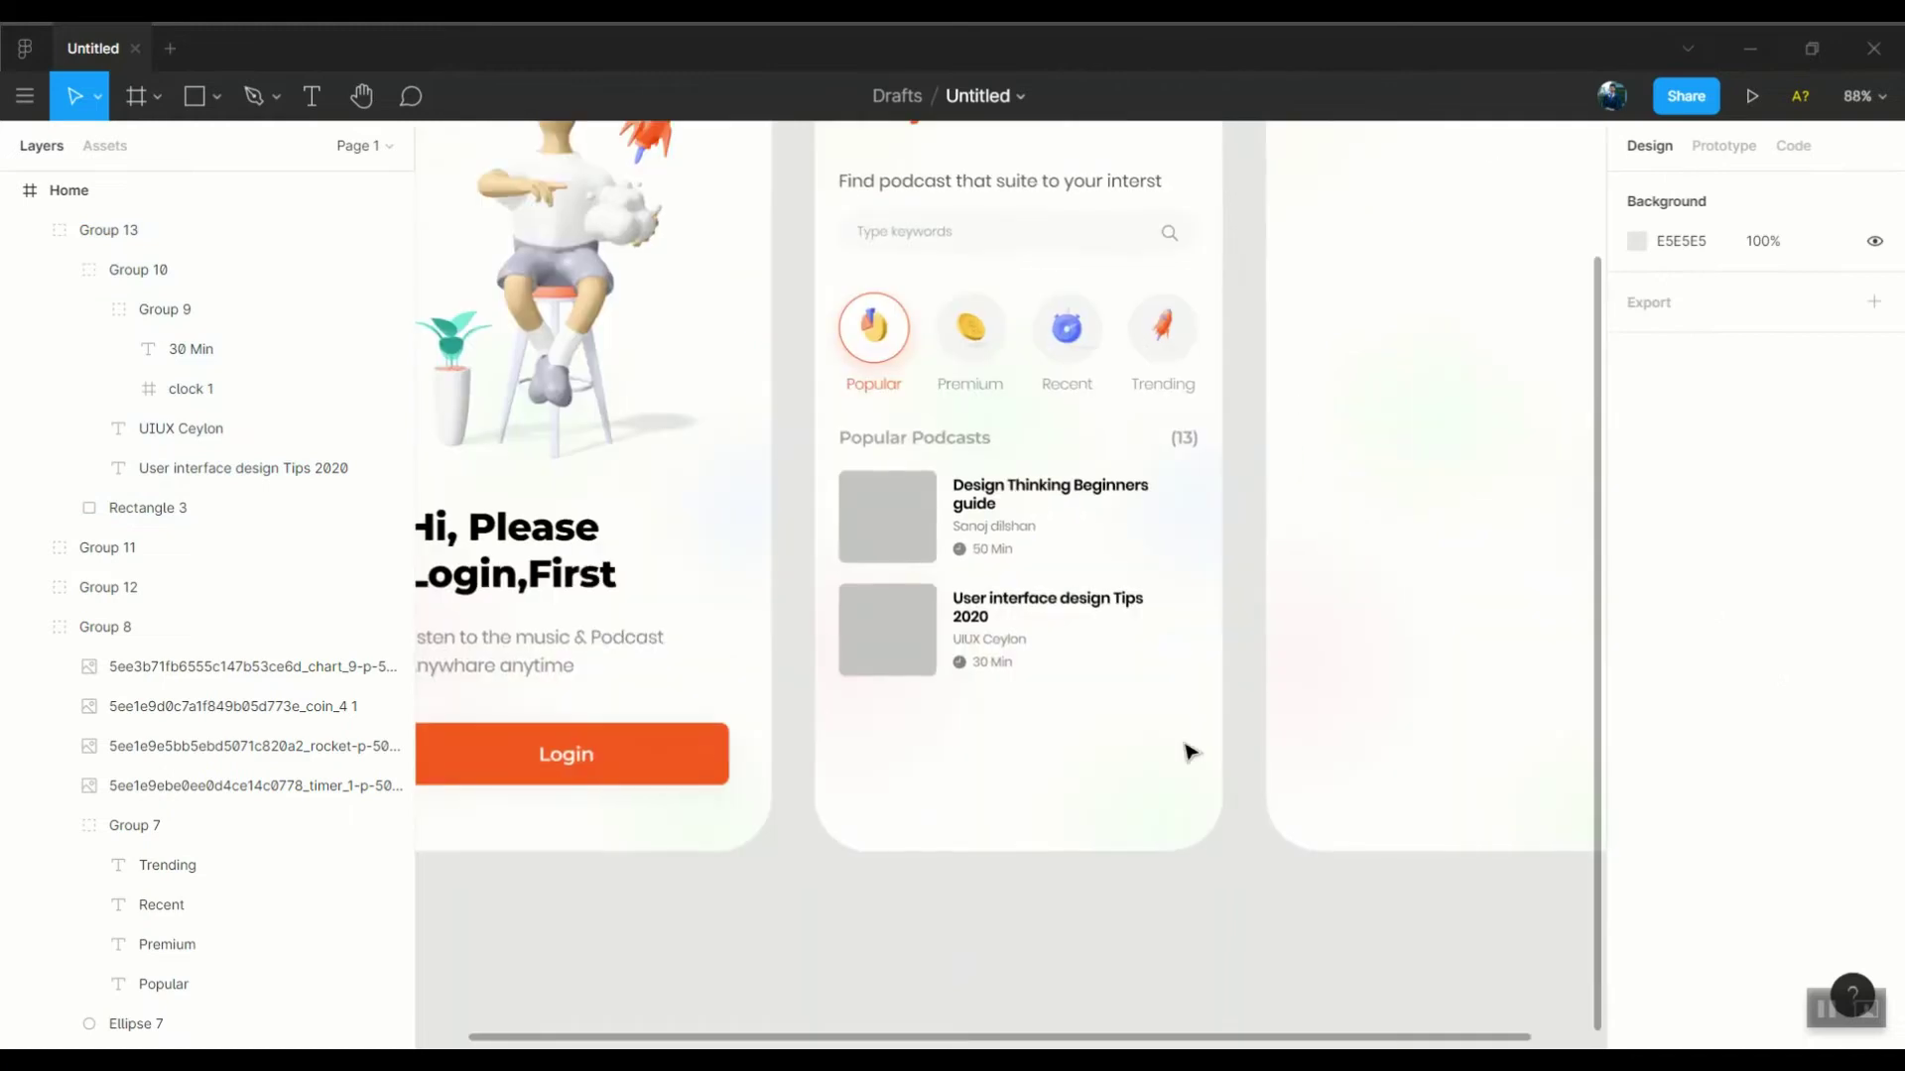
drag(1186, 753, 863, 454)
scroll(1246, 391, down, 3)
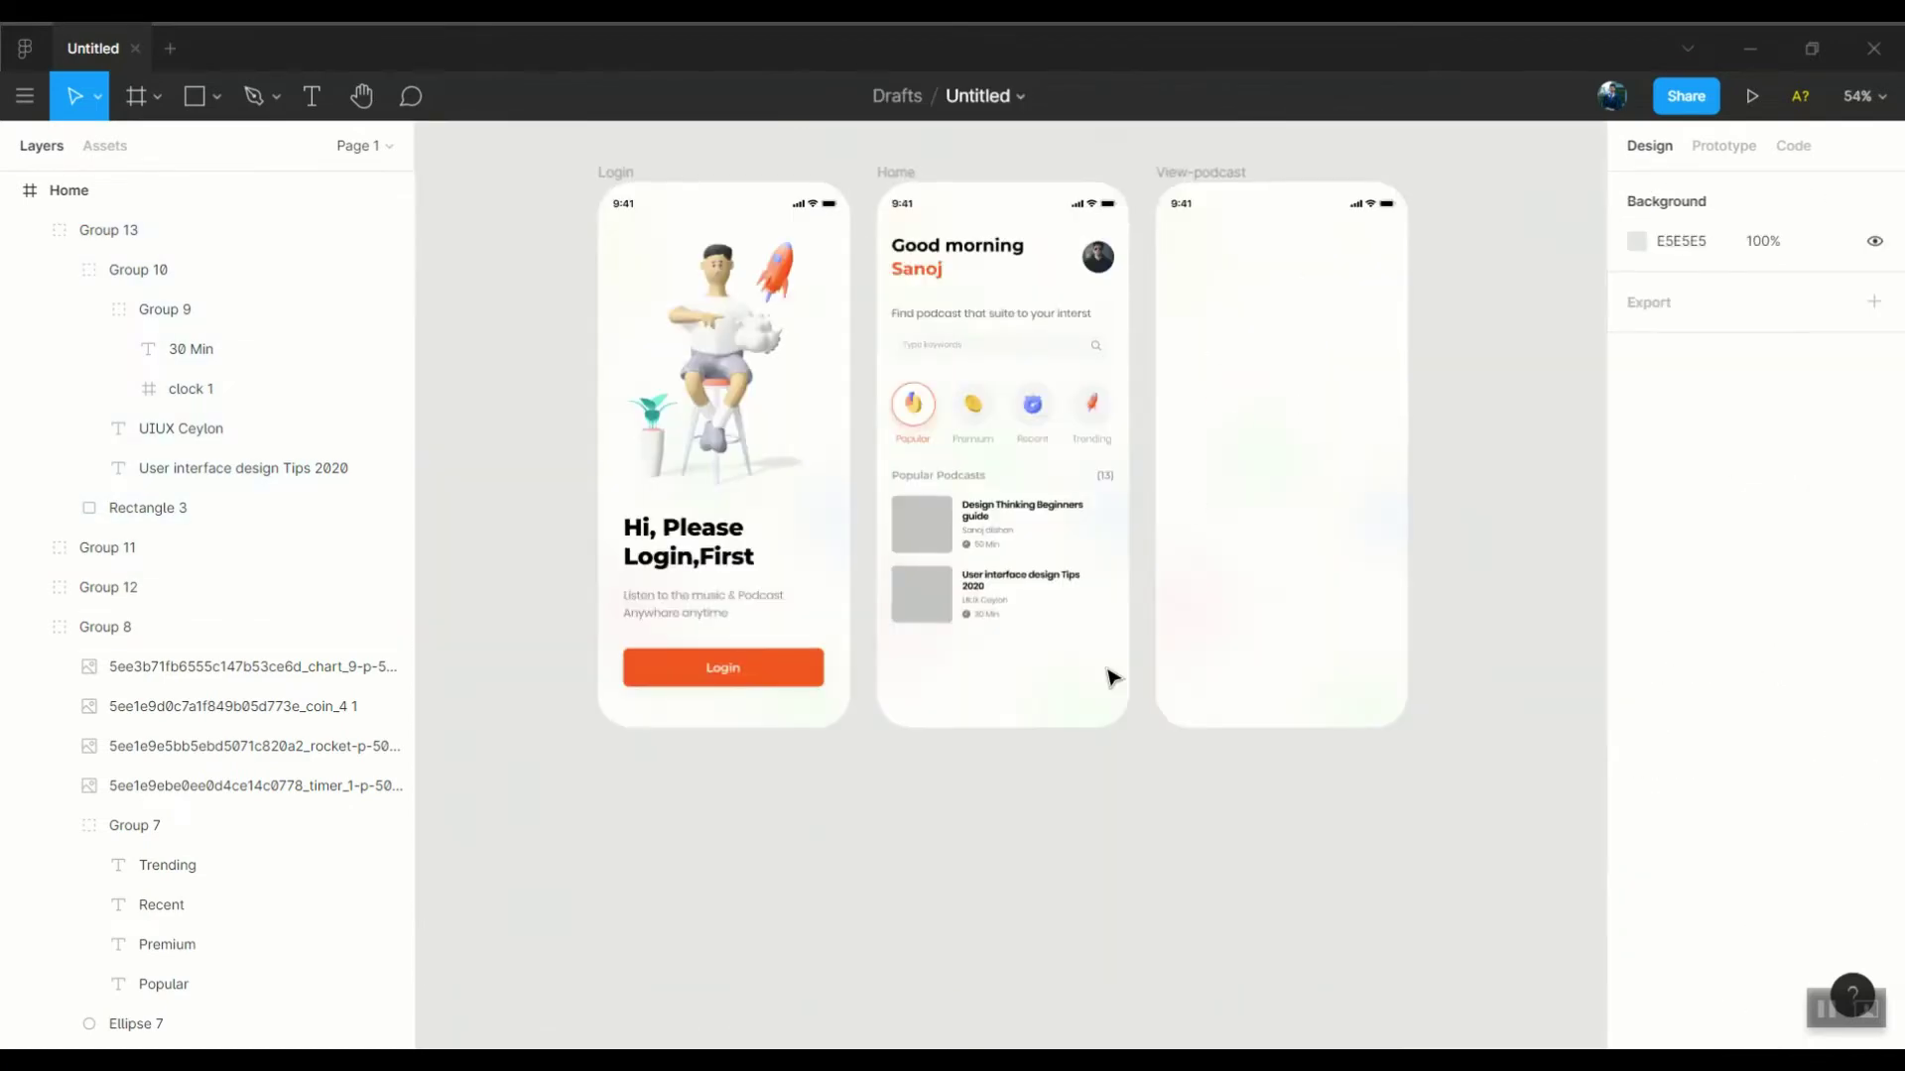
scroll(1110, 672, up, 3)
click(908, 567)
Duplicate the second card and place the copy below it as a third card
key(ctrl+d)
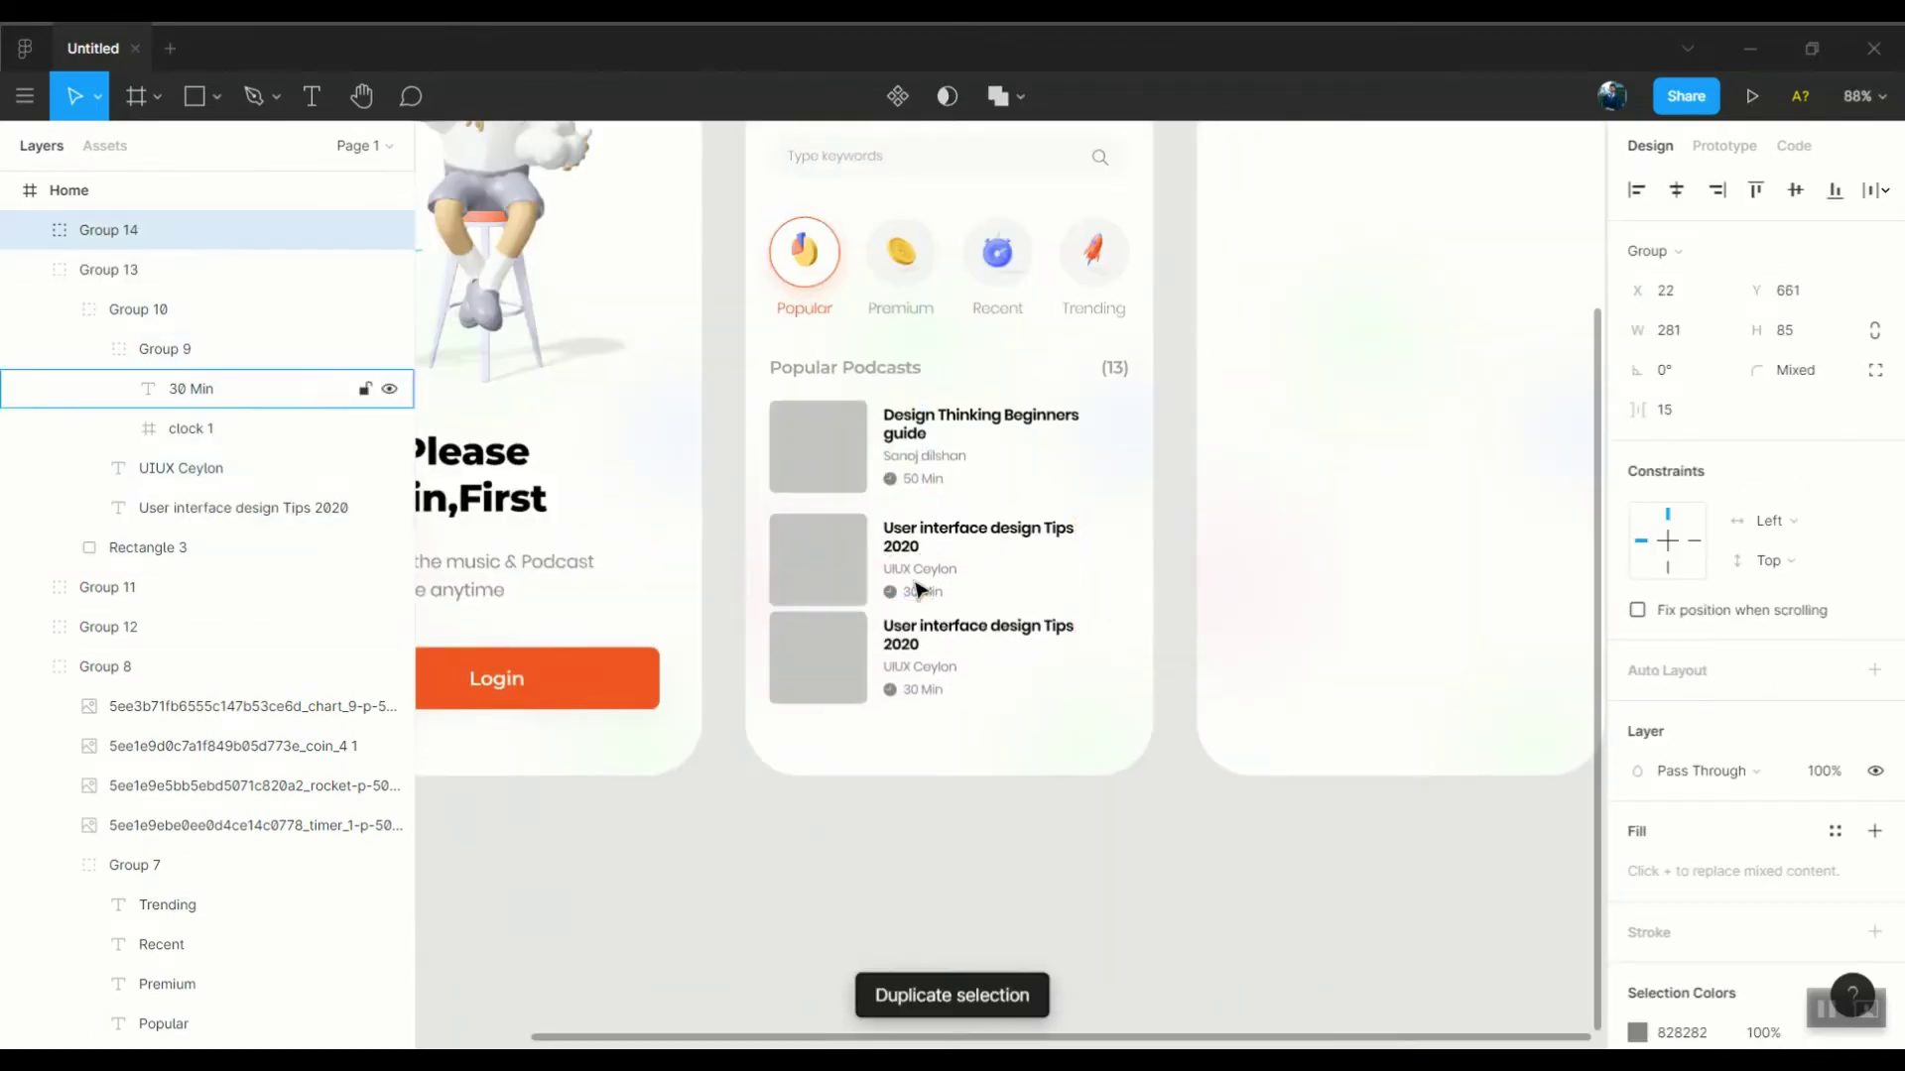
key(ctrl+d)
drag(862, 709, 850, 696)
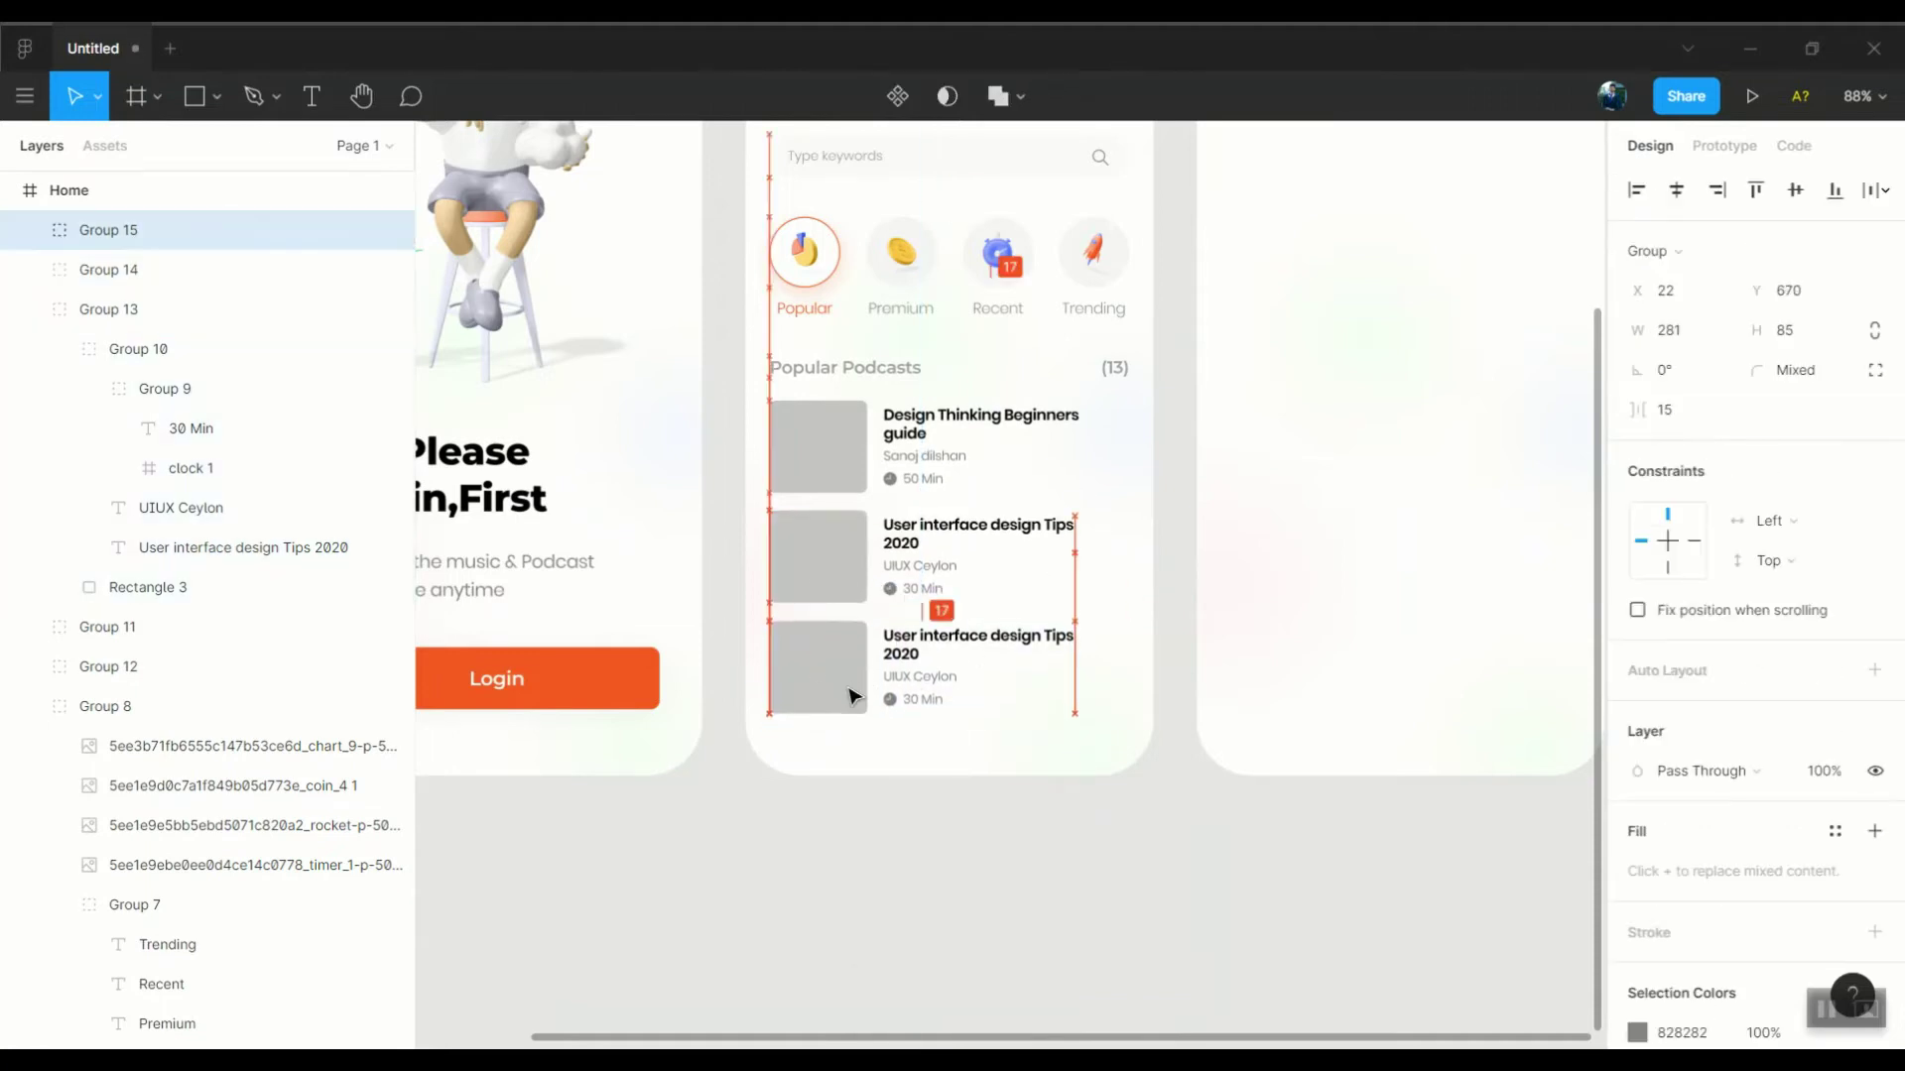
key(Delete)
click(887, 591)
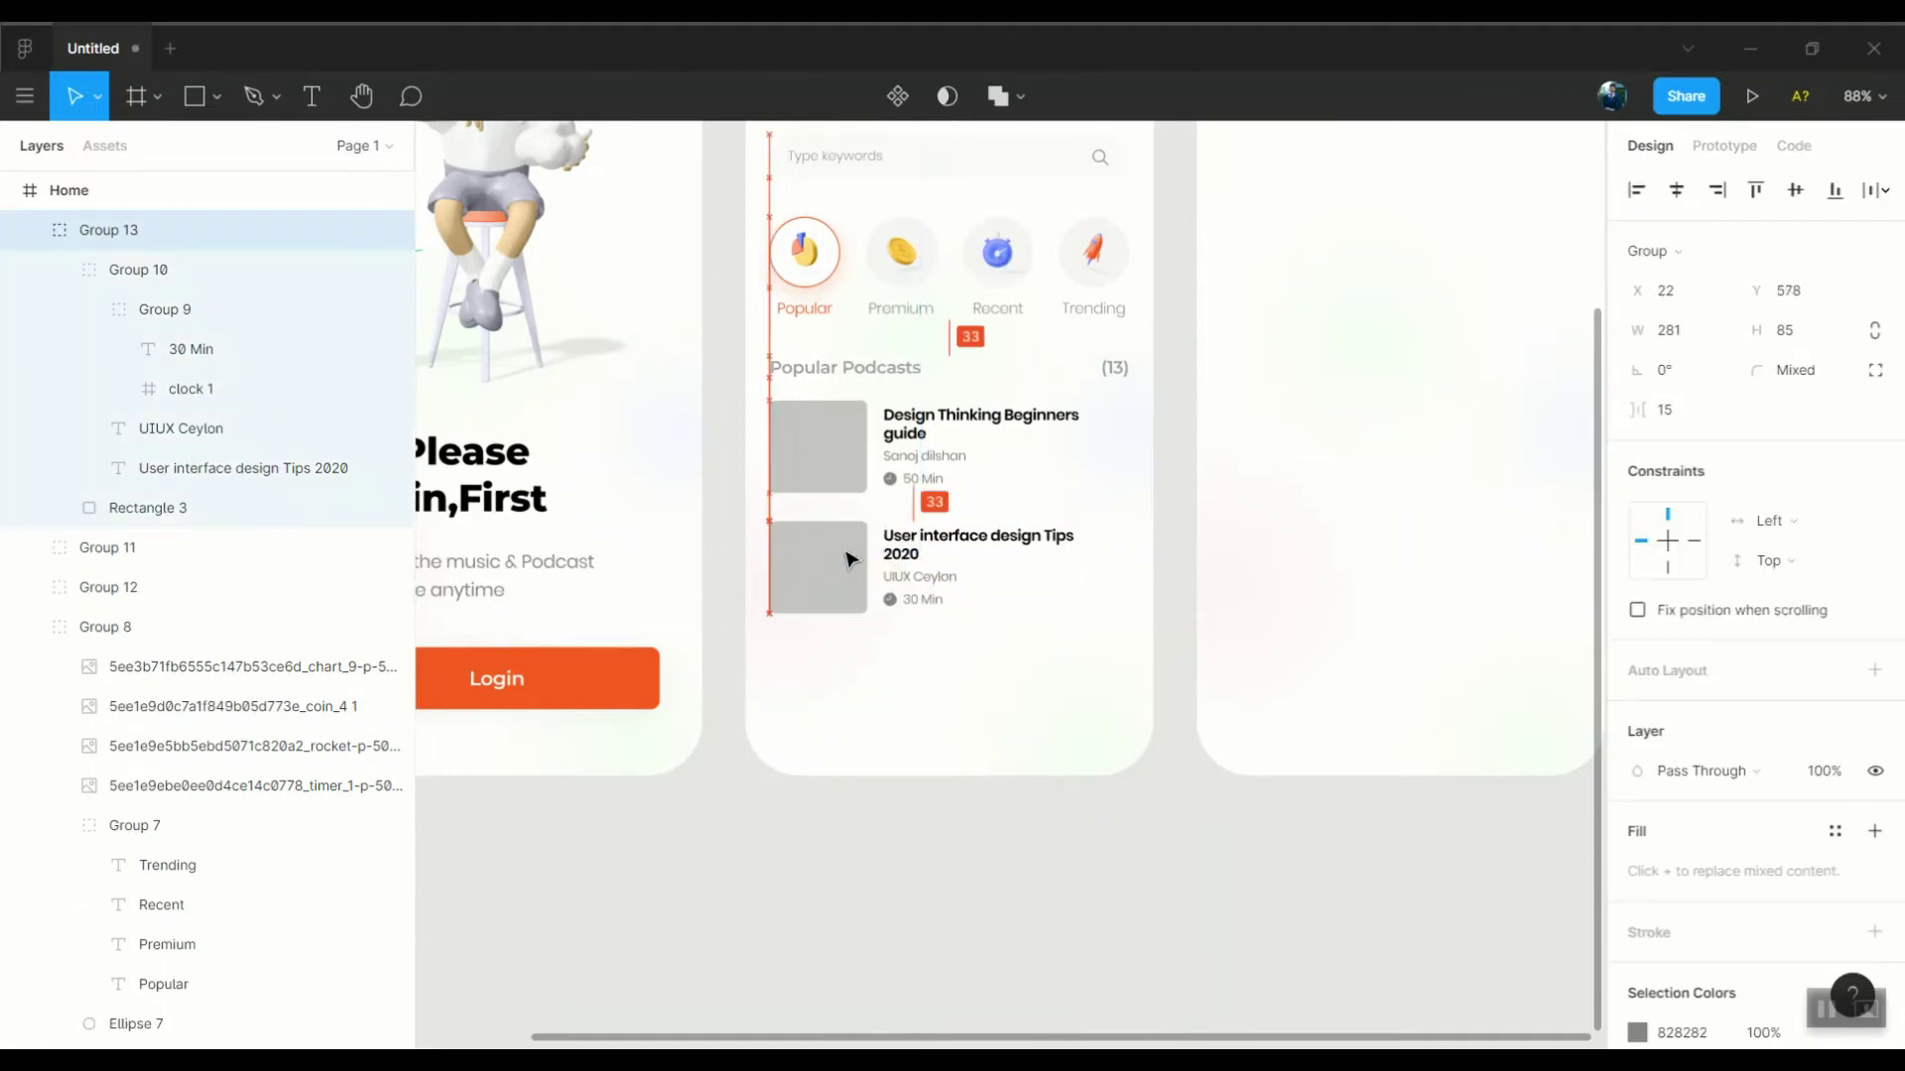
key(ctrl+d)
drag(848, 585, 850, 667)
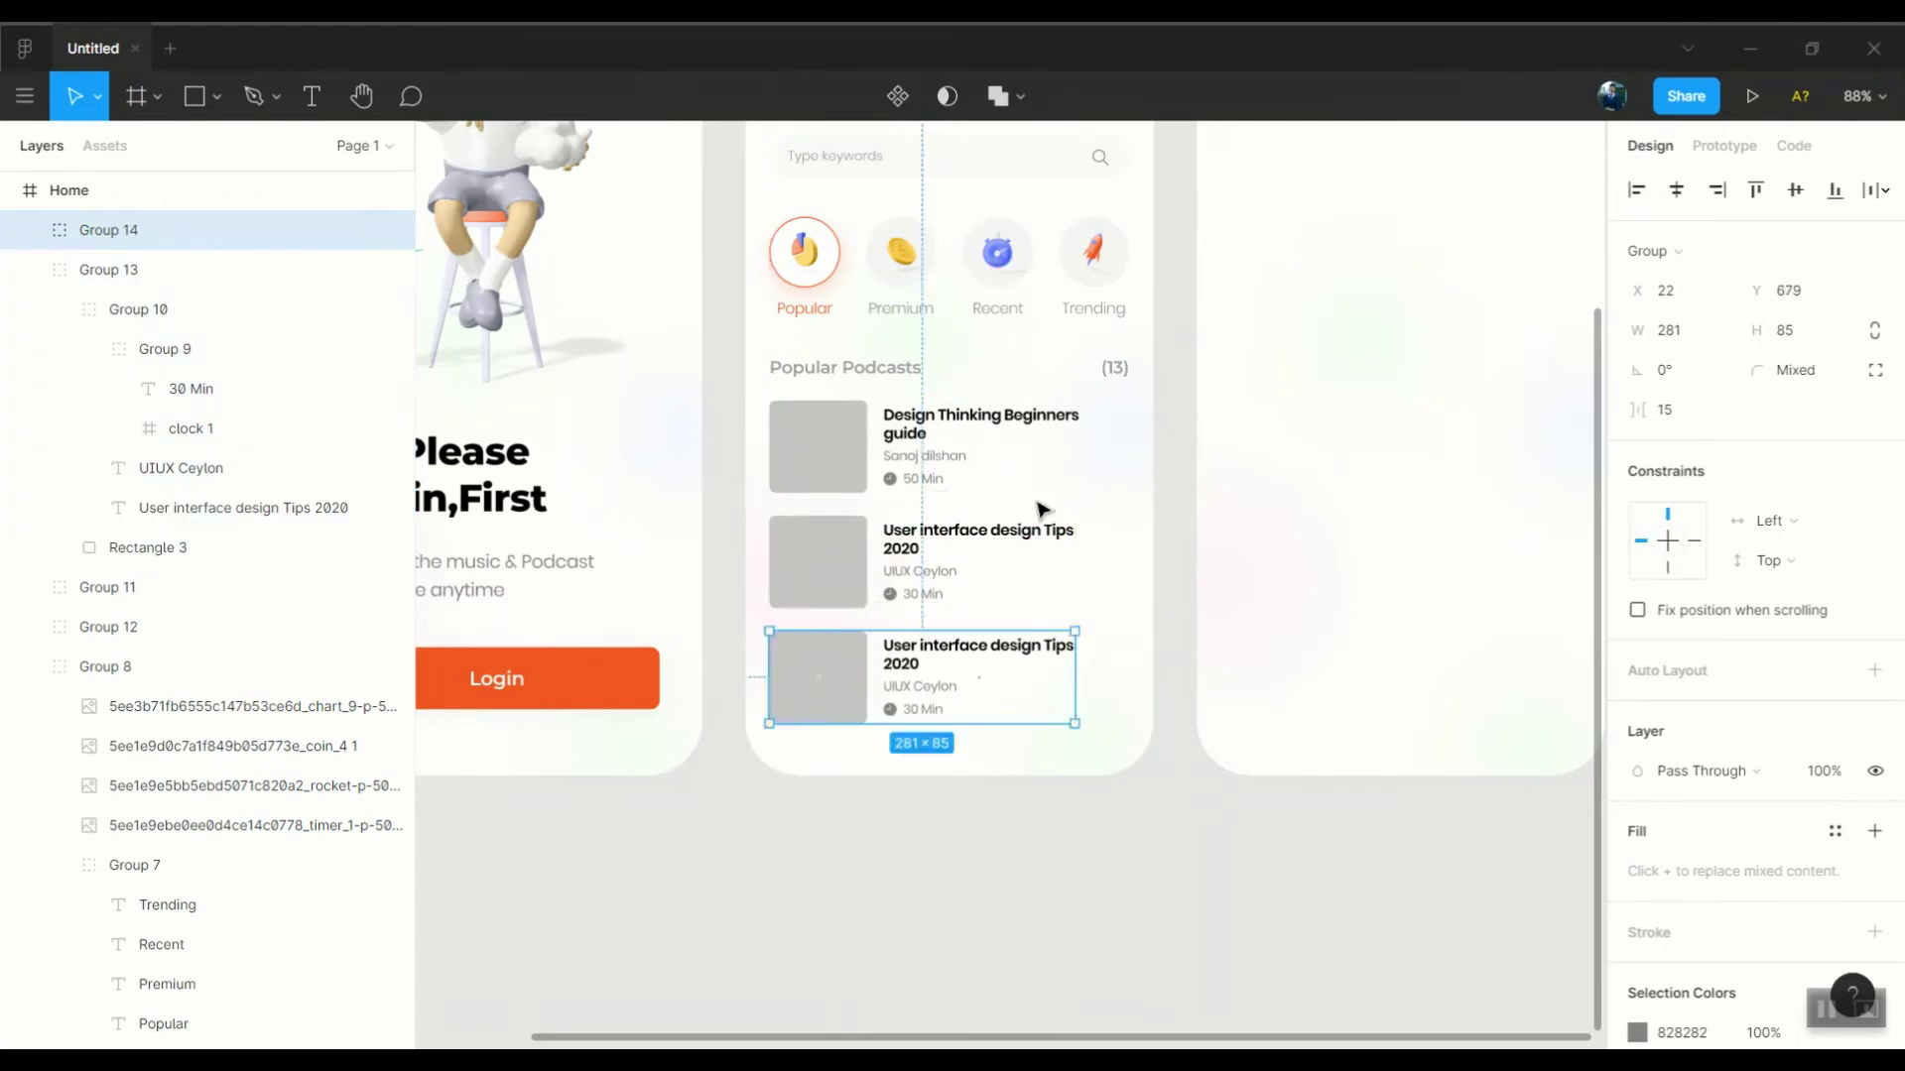
shift+click(913, 543)
click(1097, 680)
scroll(1097, 680, up, 2)
drag(1102, 843, 846, 563)
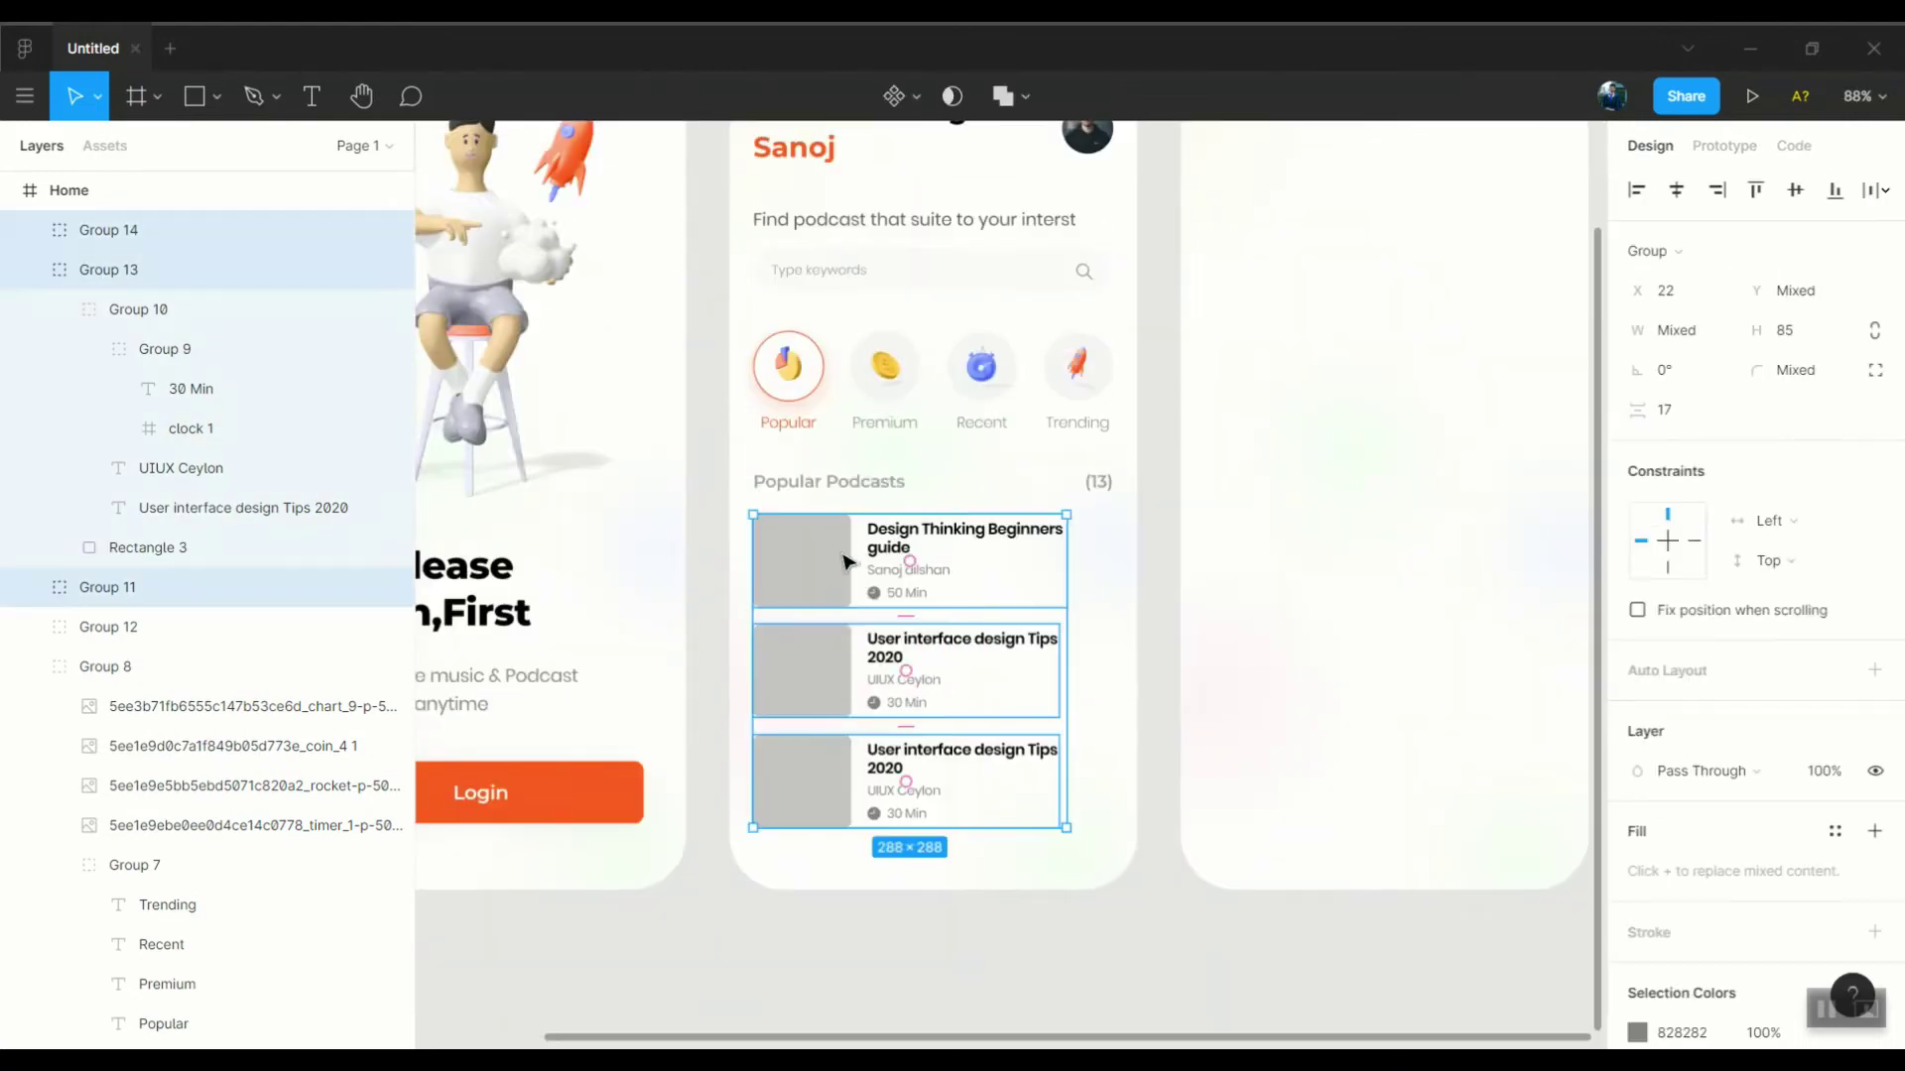
Retitle the third card 'What is product design trends' and position its text group
click(1024, 723)
text(What is product design trends)
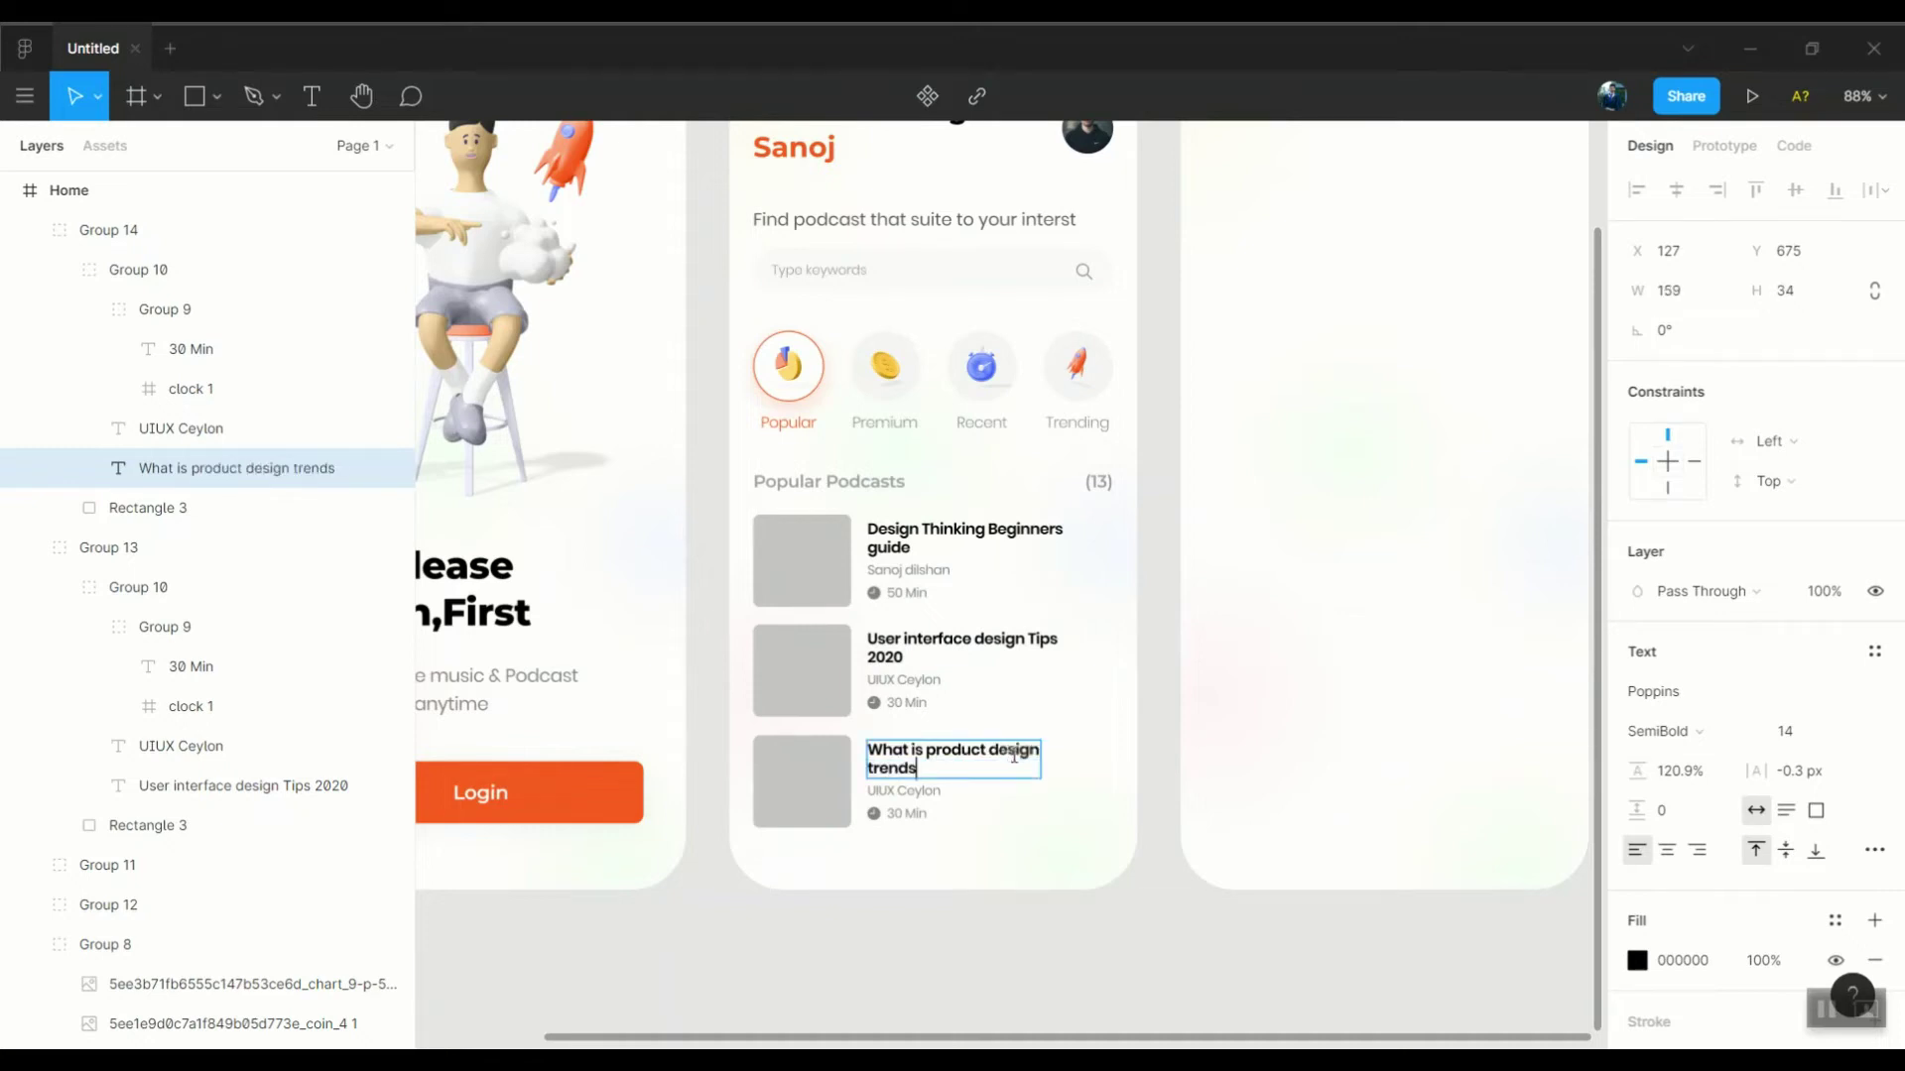
key(Escape)
key(Escape)
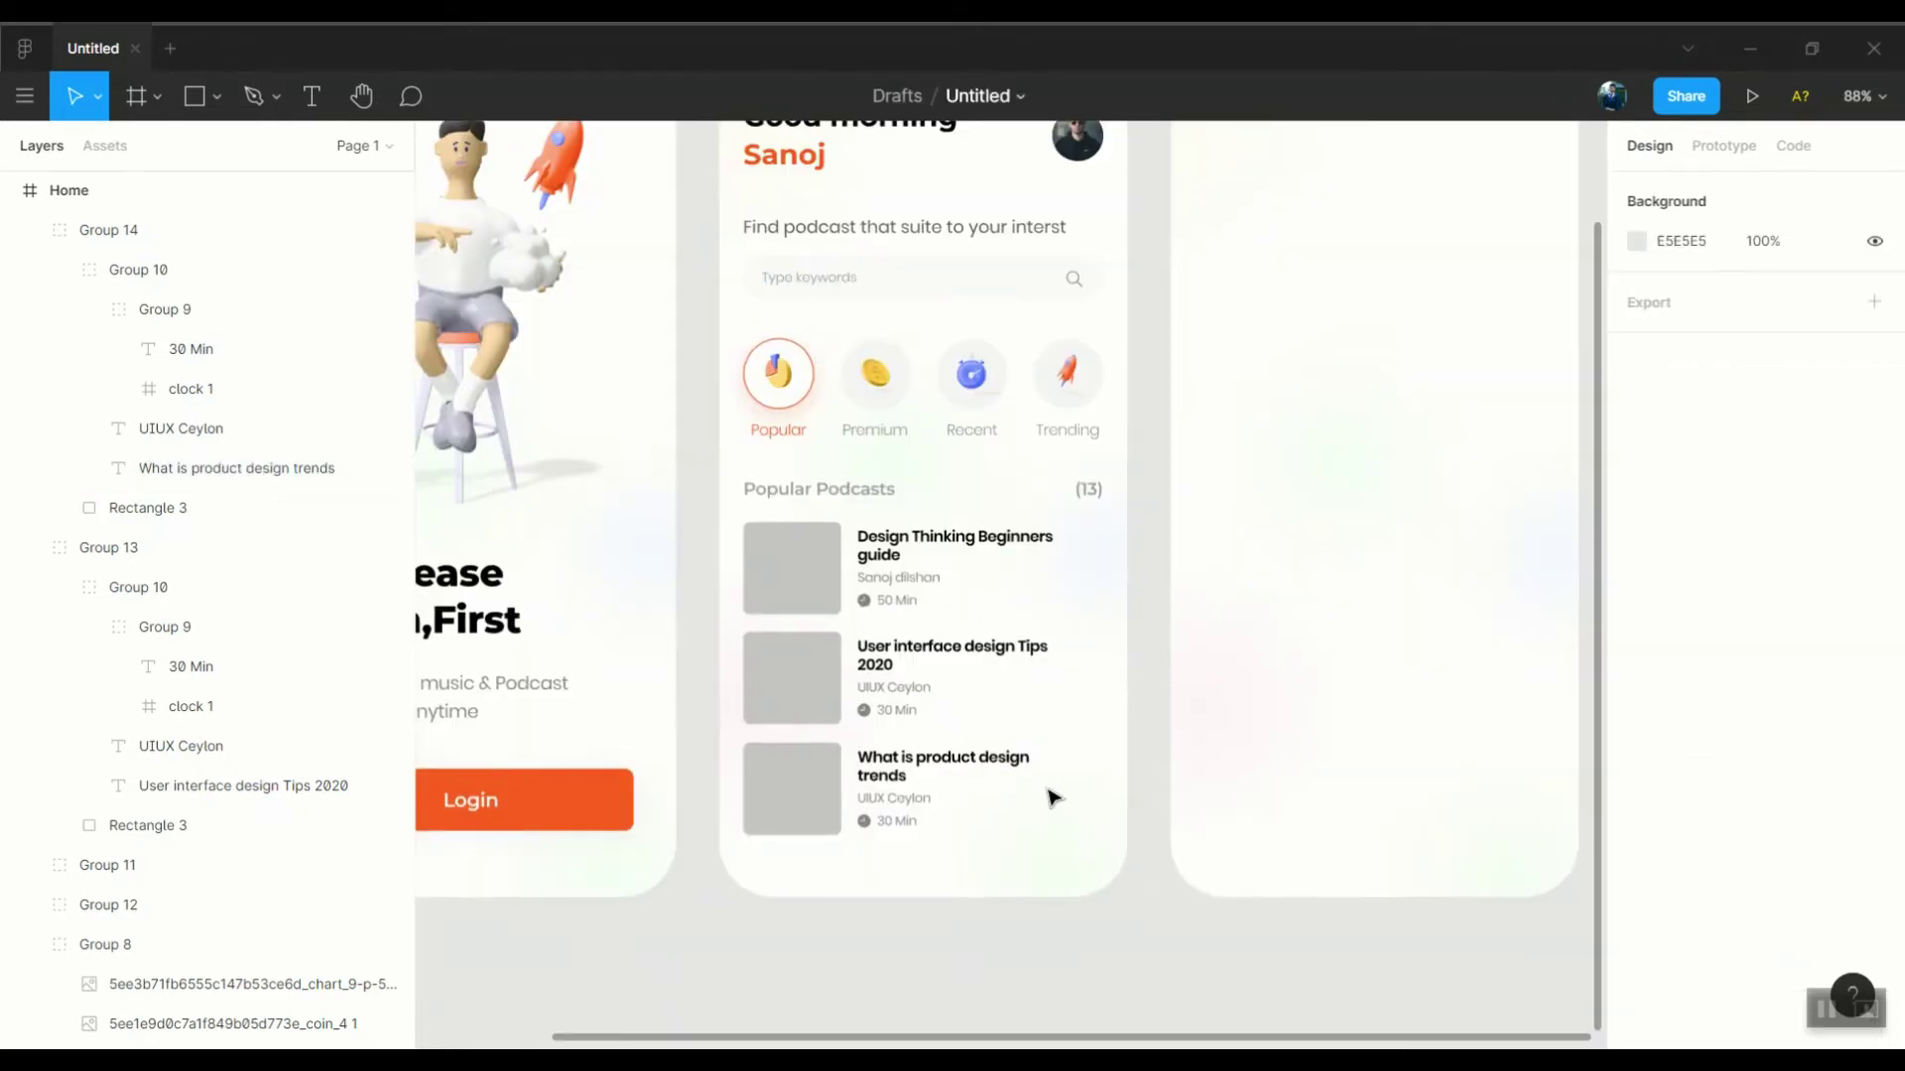
ctrl+click(947, 540)
ctrl+click(1011, 660)
ctrl+click(964, 783)
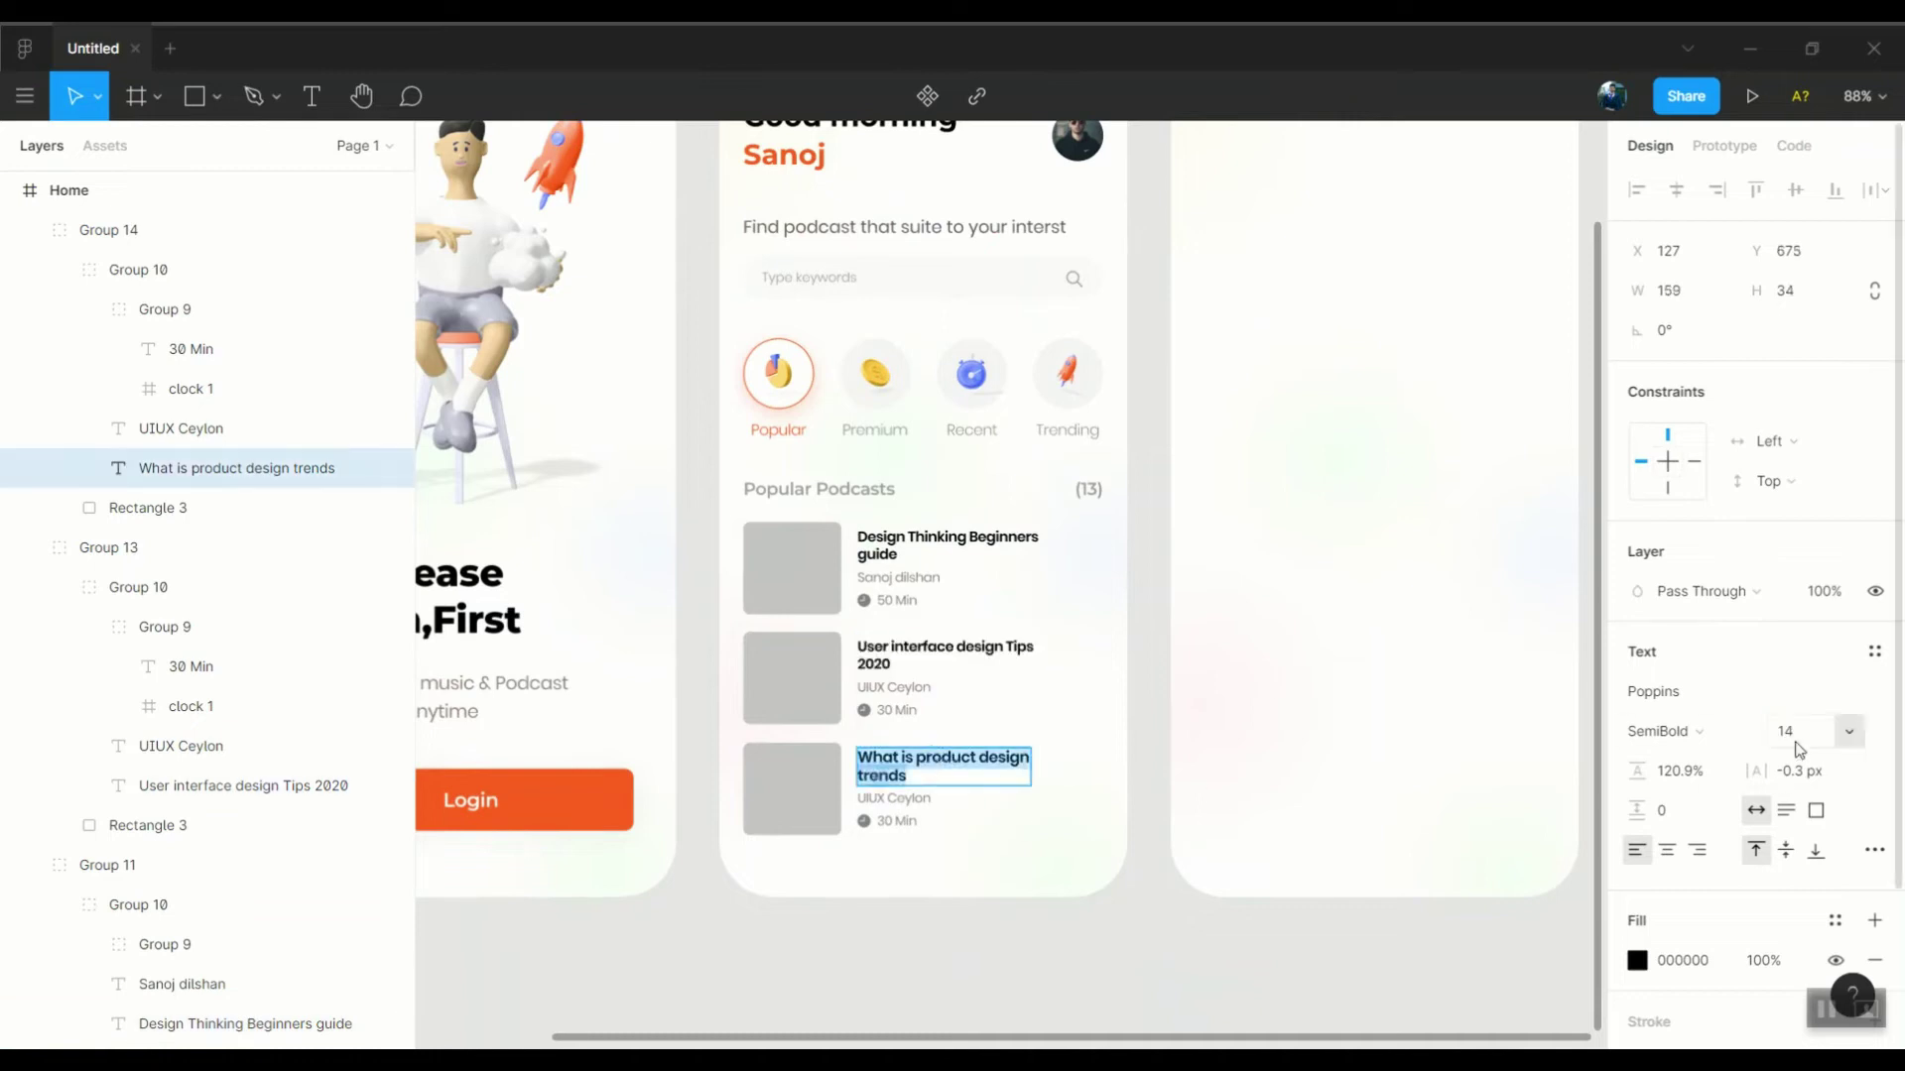
ctrl+scroll(854, 774, up, 3)
ctrl+click(838, 809)
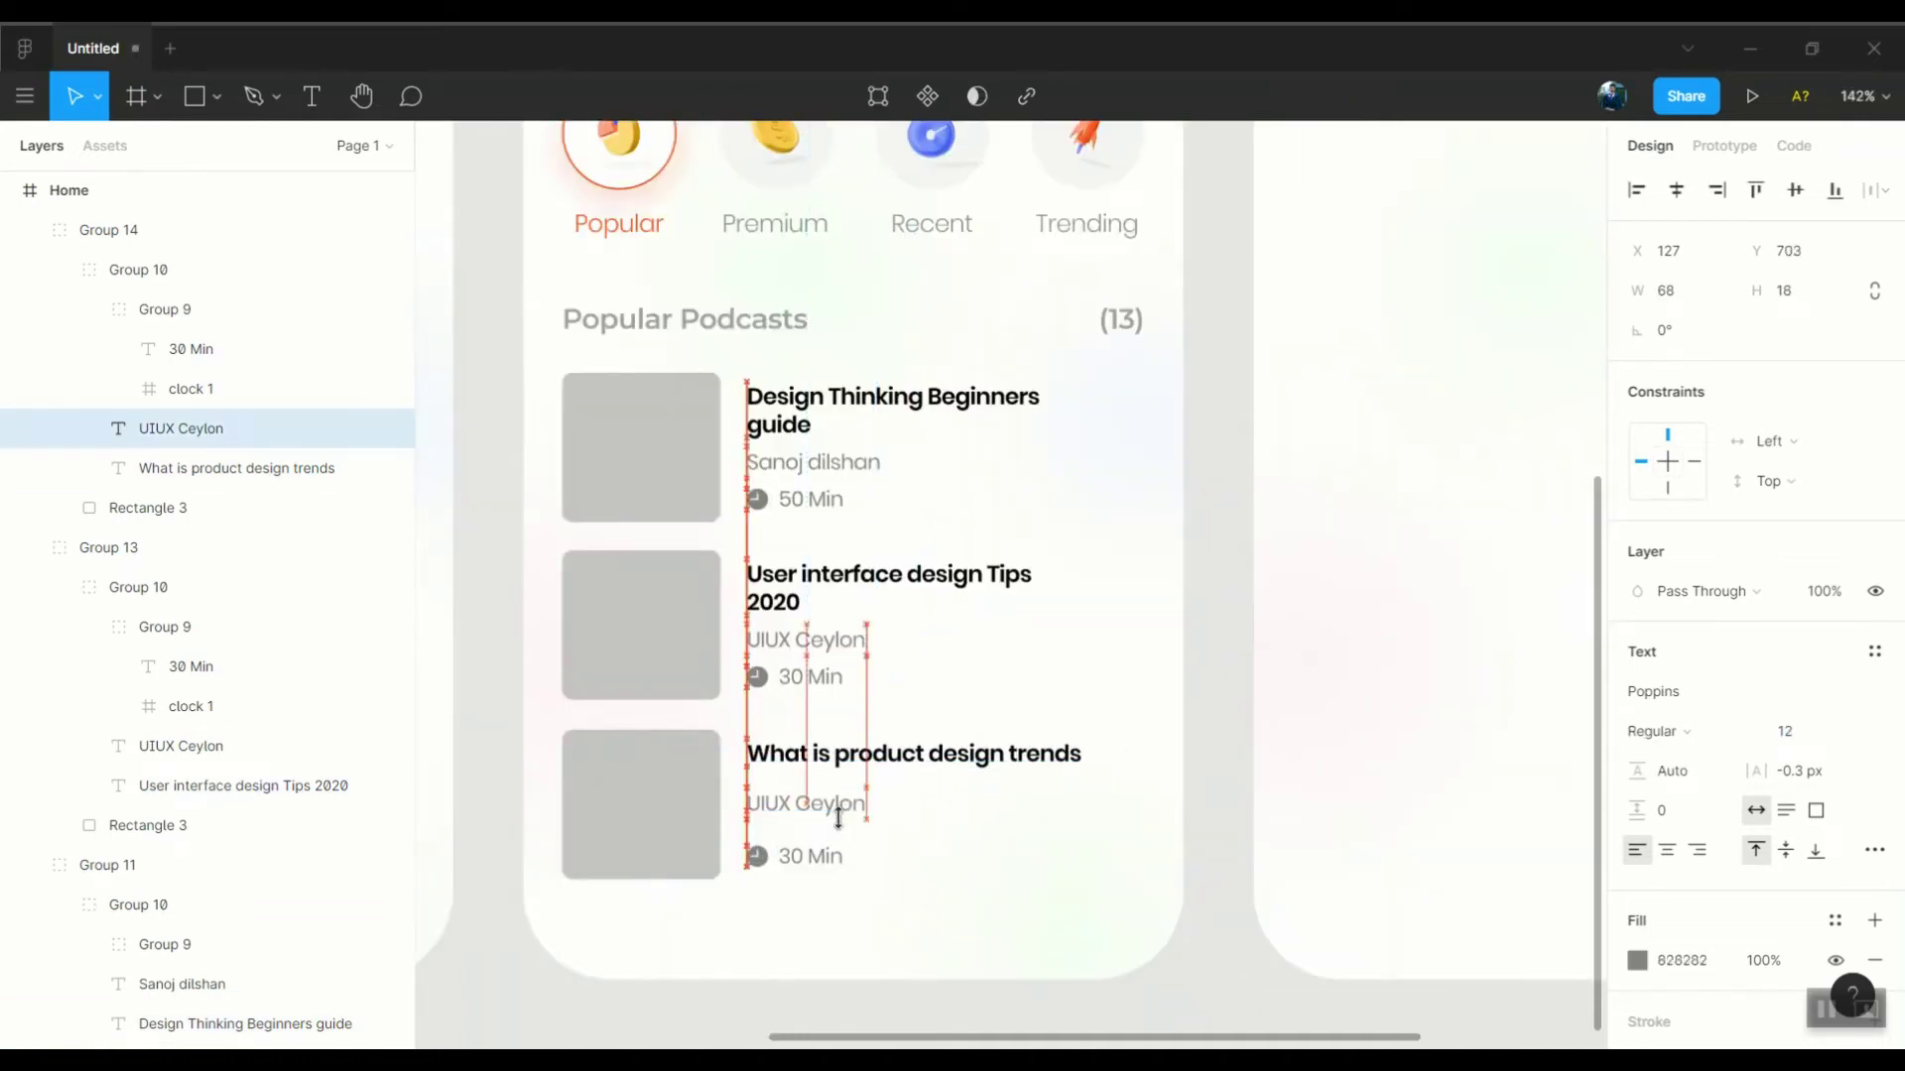
ctrl+click(850, 754)
click(816, 791)
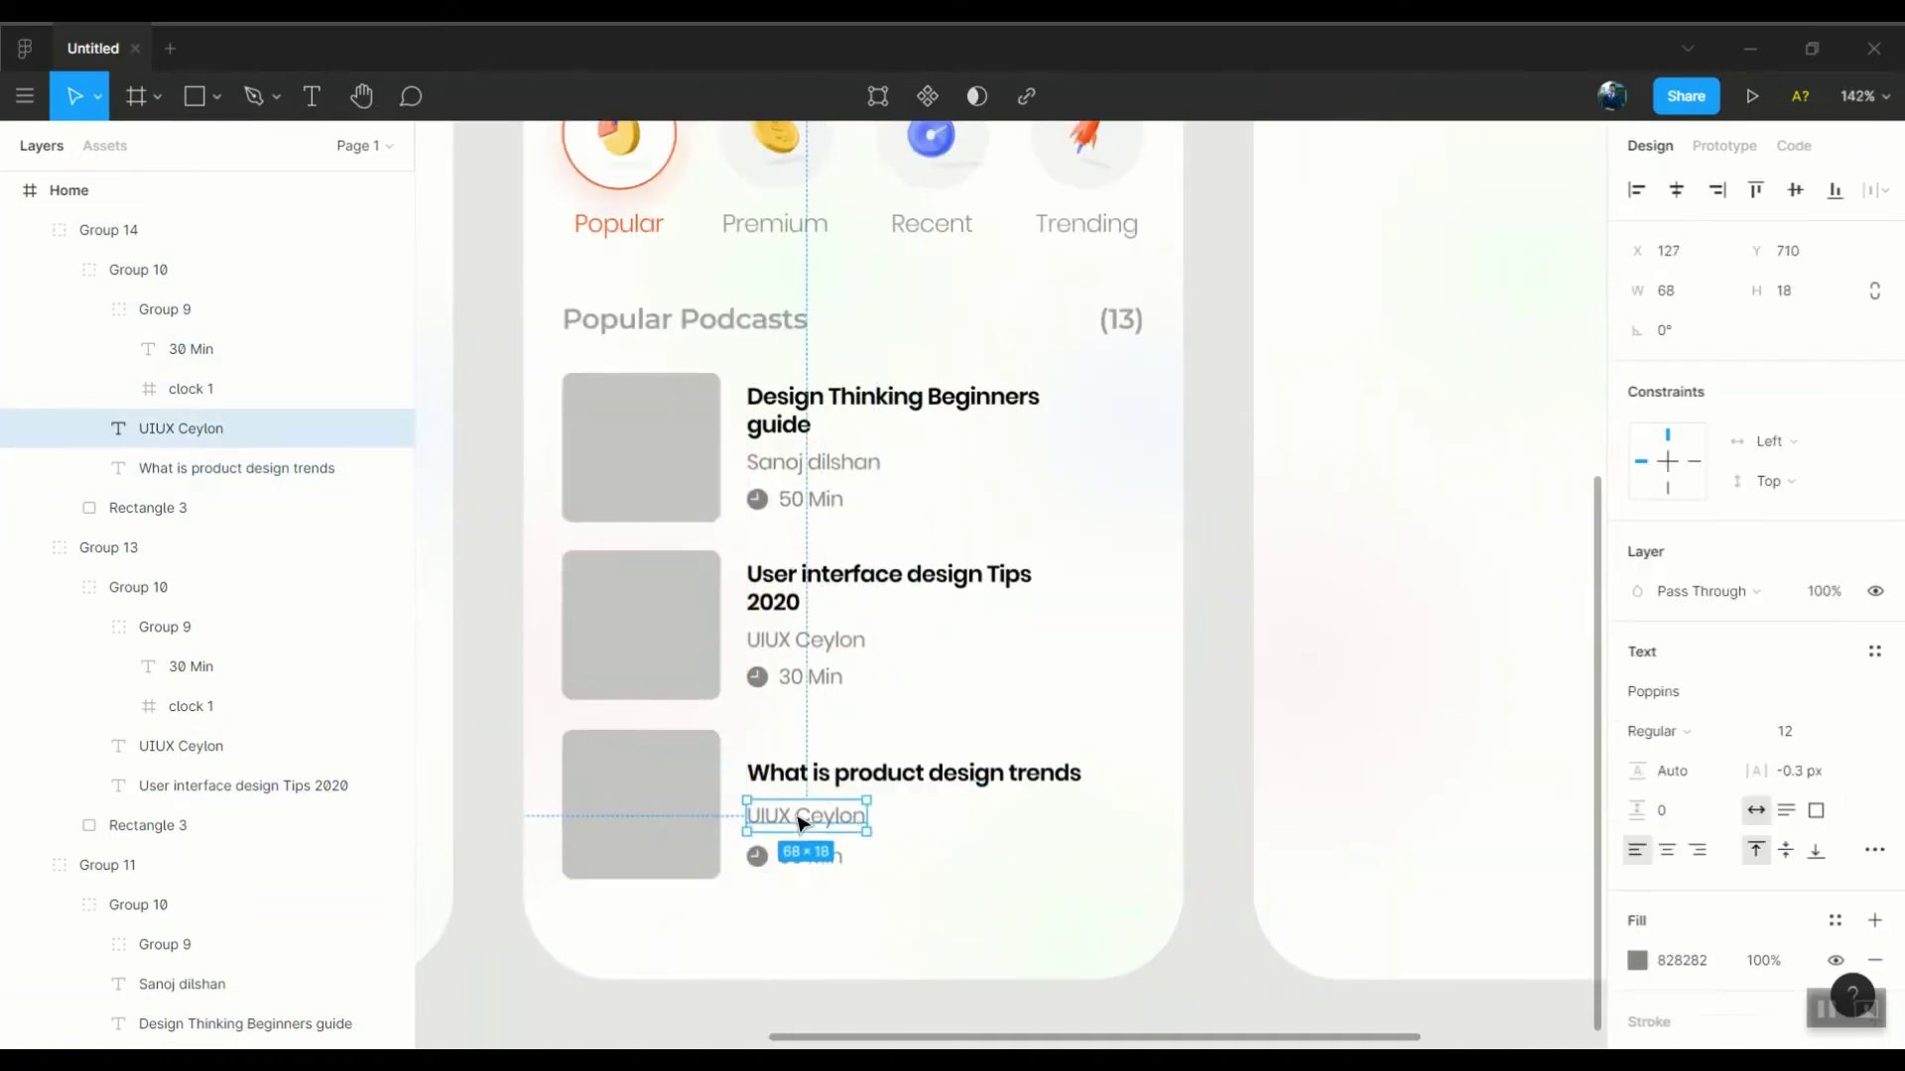
click(855, 823)
double_click(898, 774)
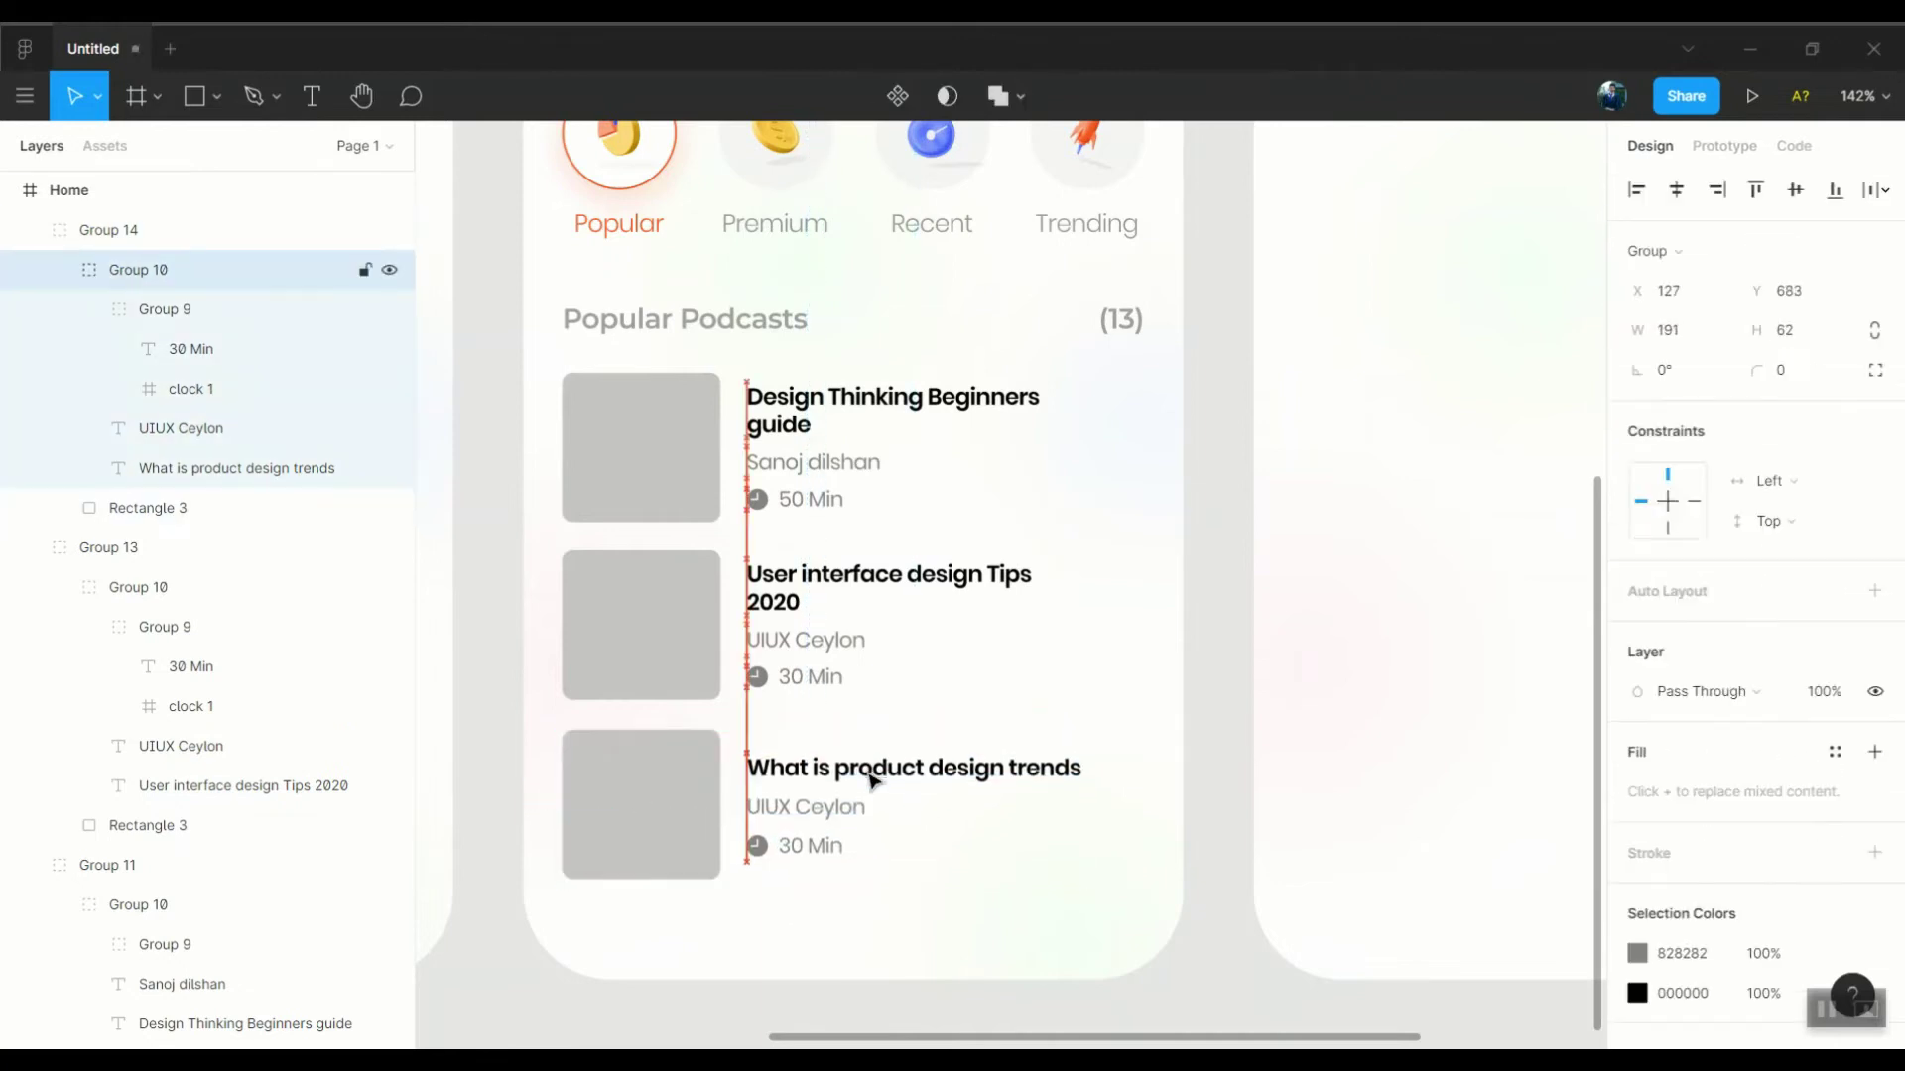
Adjust the second card's title text so it sits on one line
click(903, 735)
scroll(986, 724, up, 2)
scroll(1060, 749, down, 3)
scroll(788, 656, up, 3)
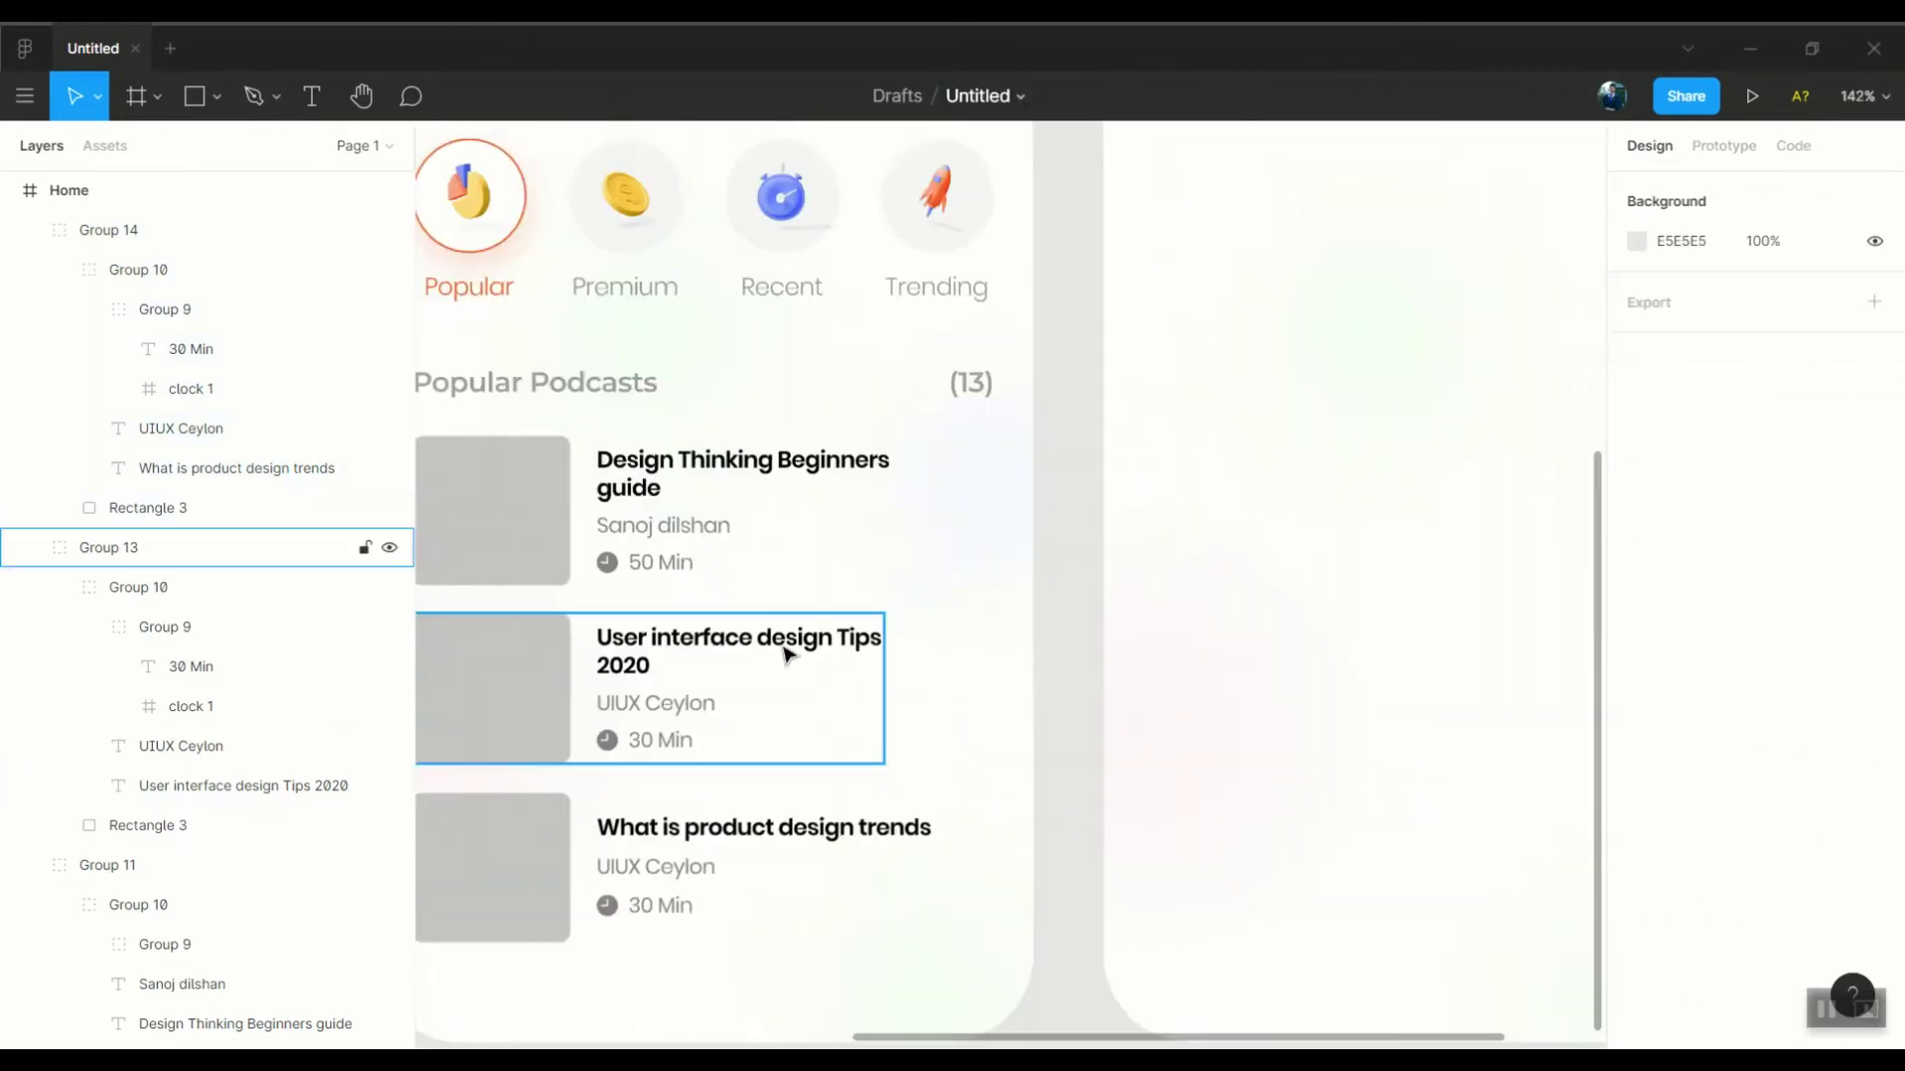
double_click(602, 666)
key(shift+Down)
key(shift+Down)
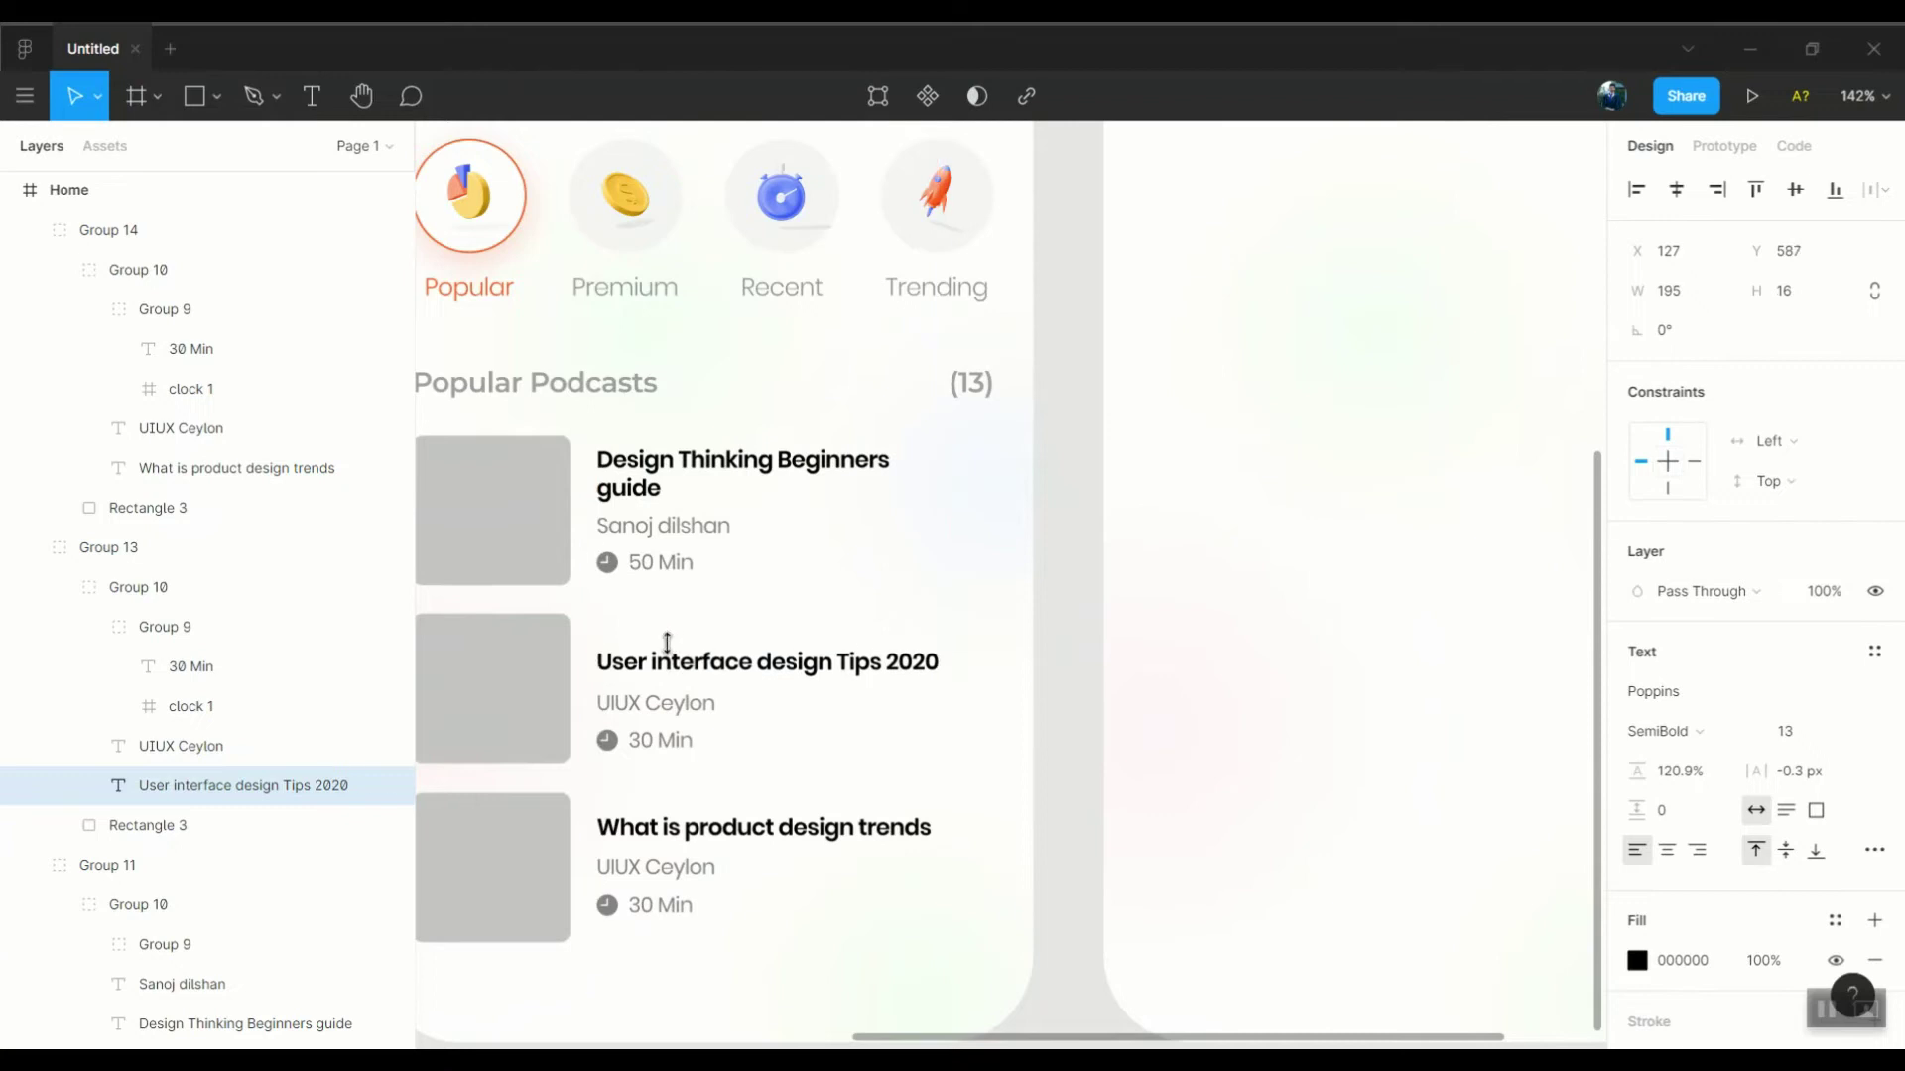
key(ctrl+z)
key(Escape)
scroll(973, 539, down, 5)
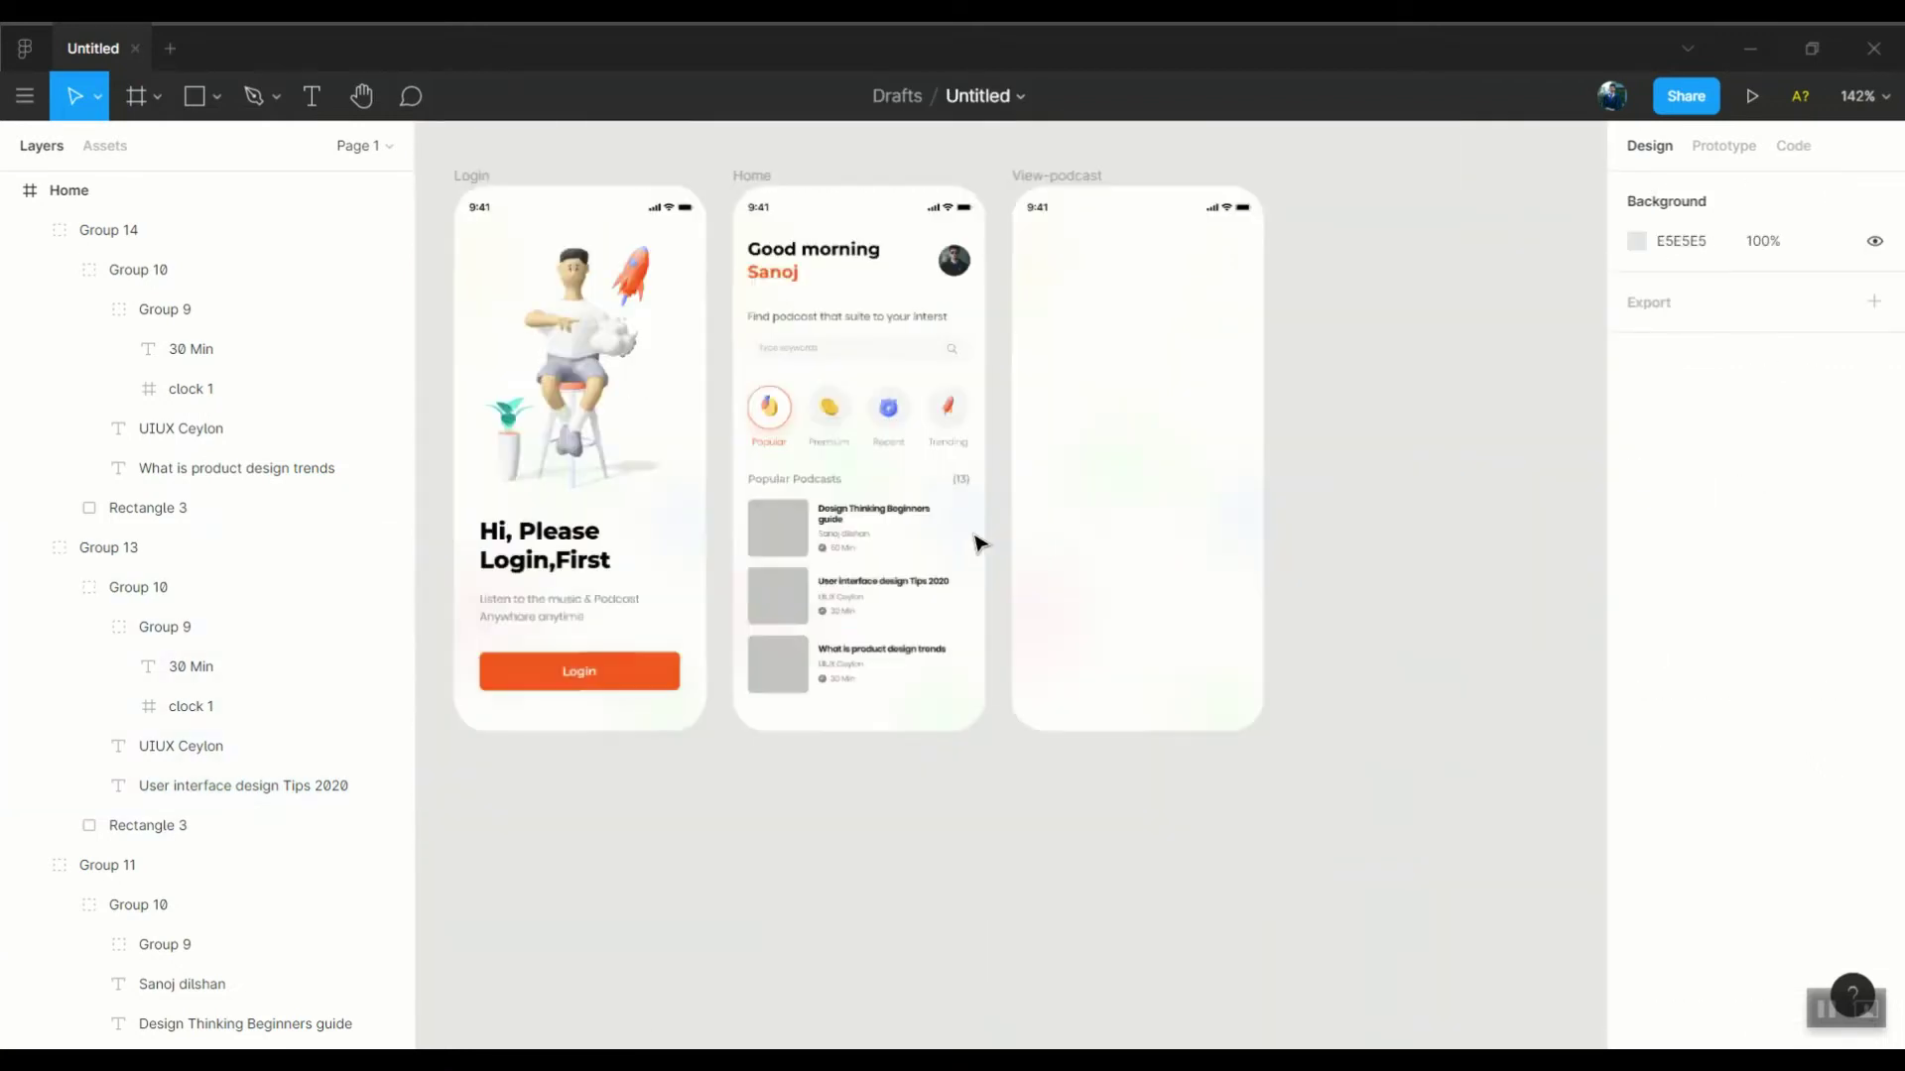
scroll(1398, 628, up, 3)
scroll(1180, 486, down, 3)
Fill the three grey thumbnail rectangles with colorful Unsplash photos
scroll(1181, 486, up, 3)
click(794, 575)
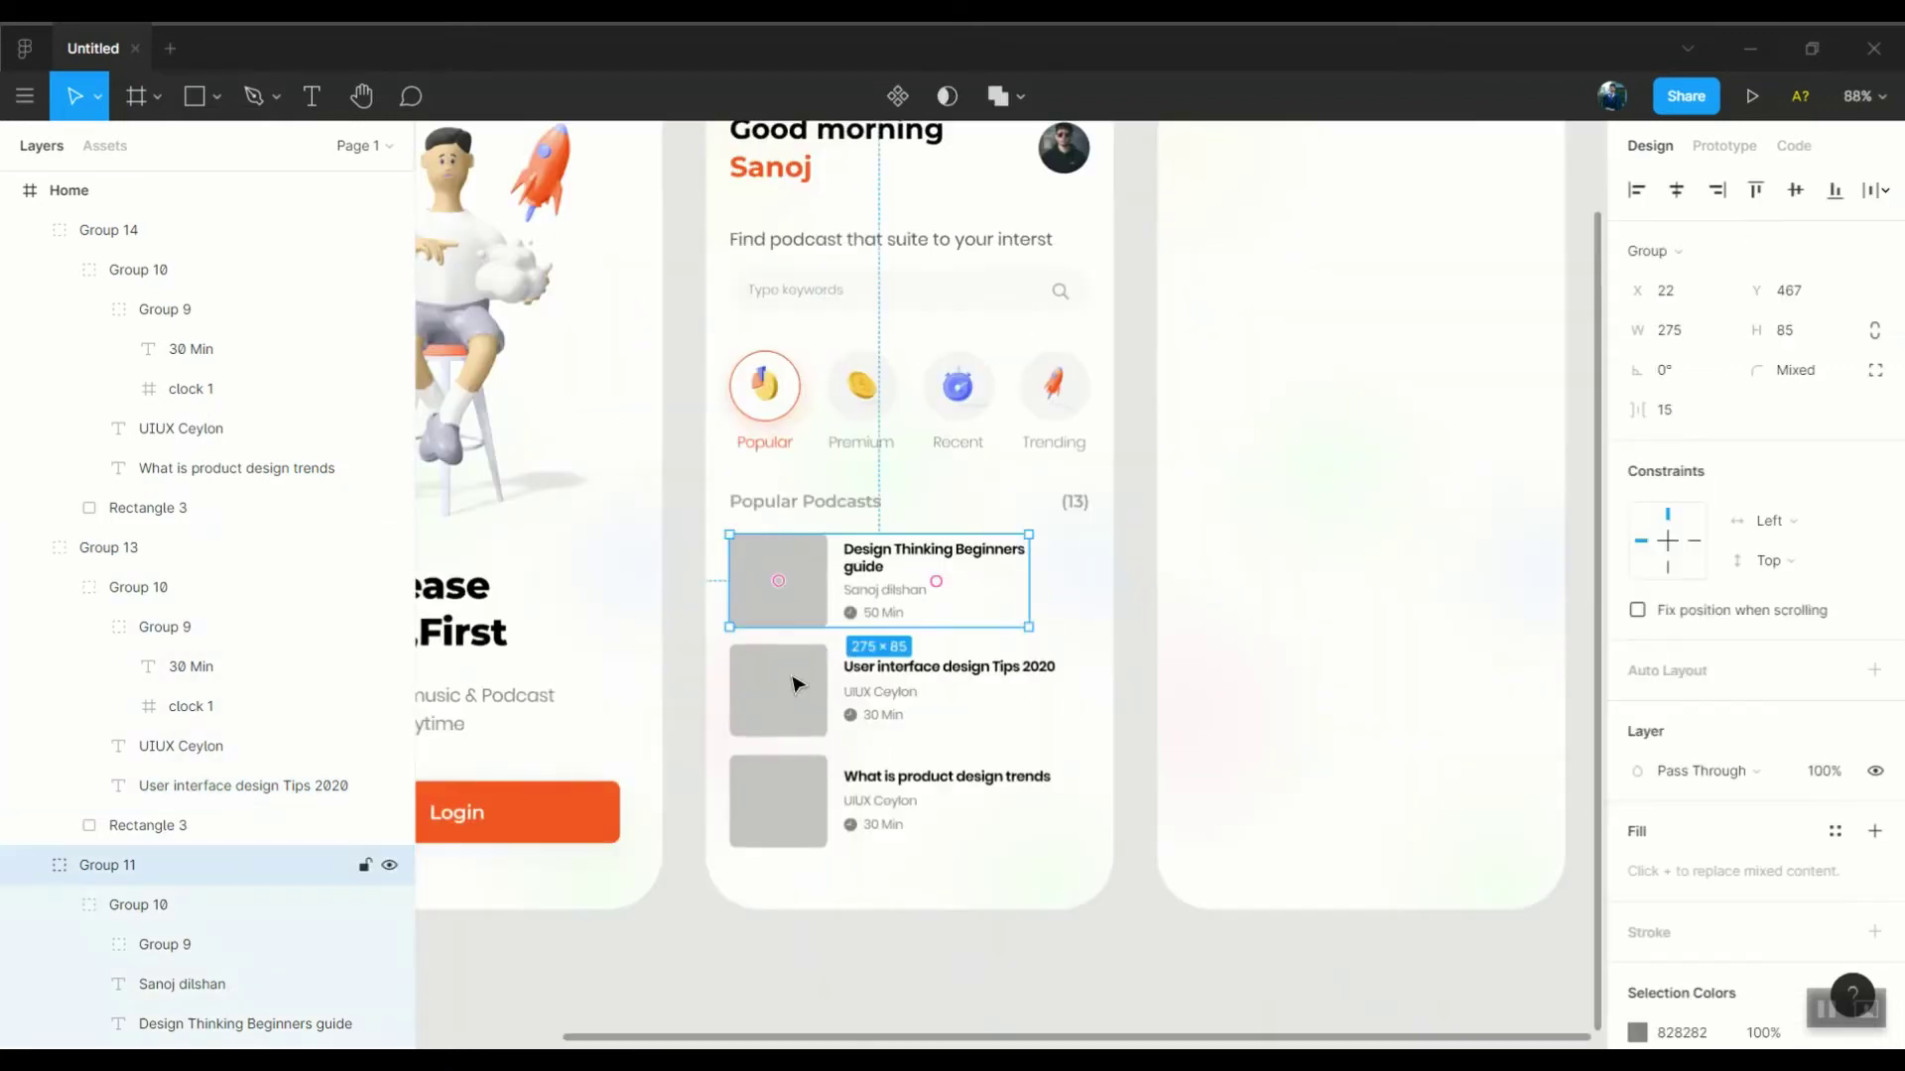
right_click(778, 331)
click(821, 893)
drag(820, 893, 734, 536)
right_click(734, 535)
key(Escape)
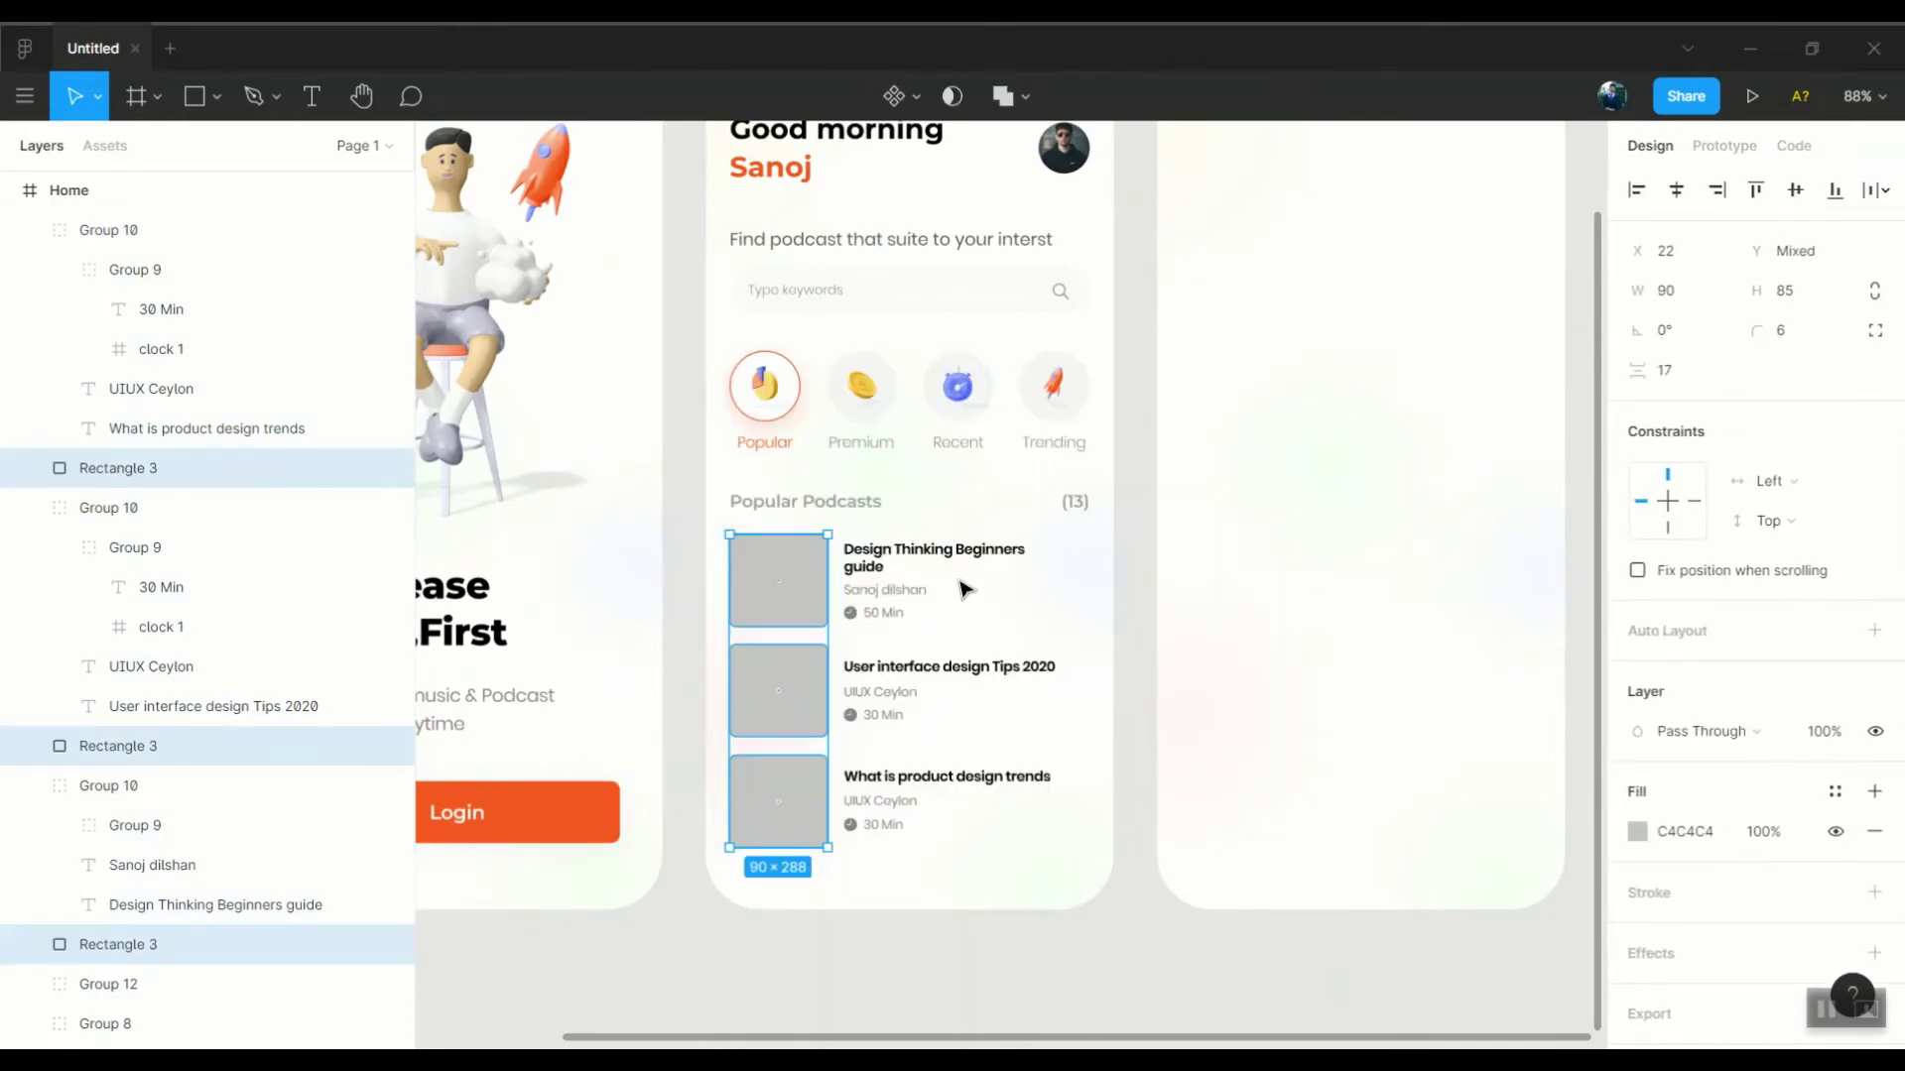
click(514, 582)
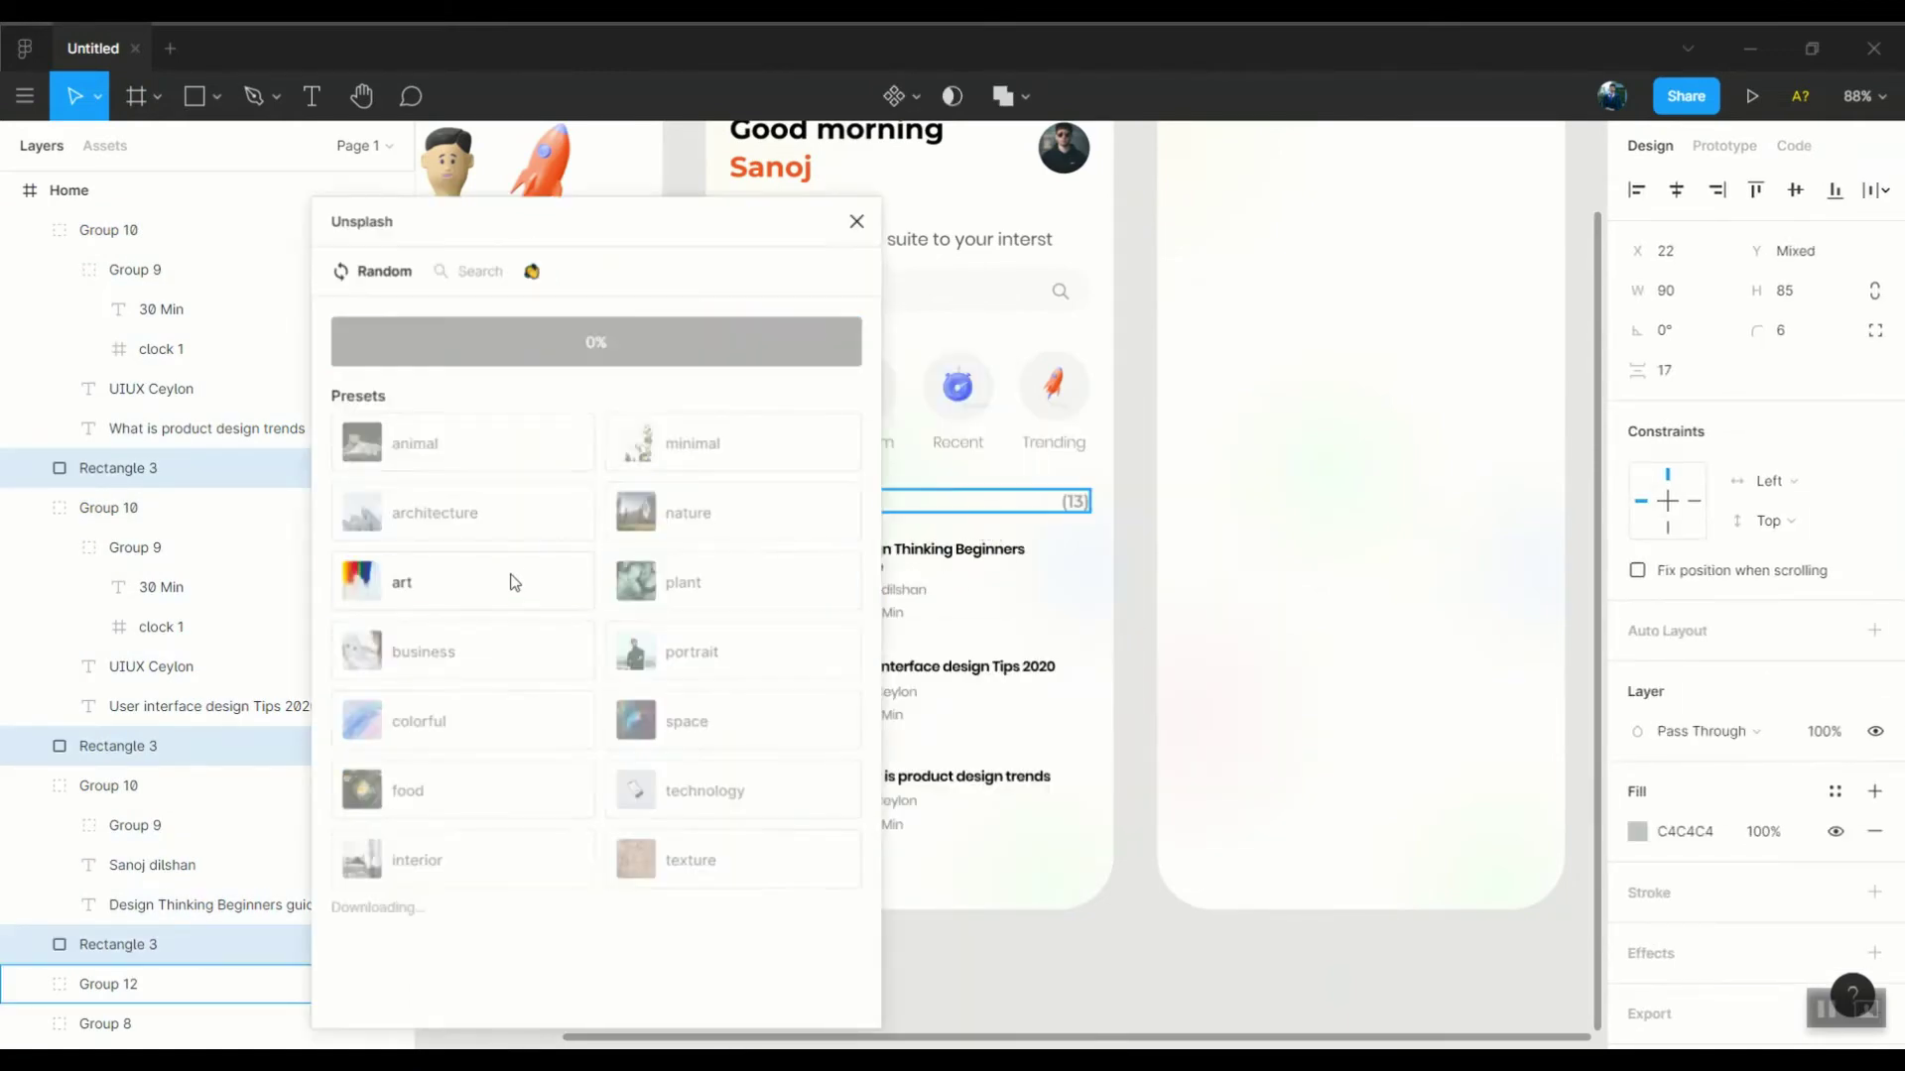
drag(745, 203, 500, 168)
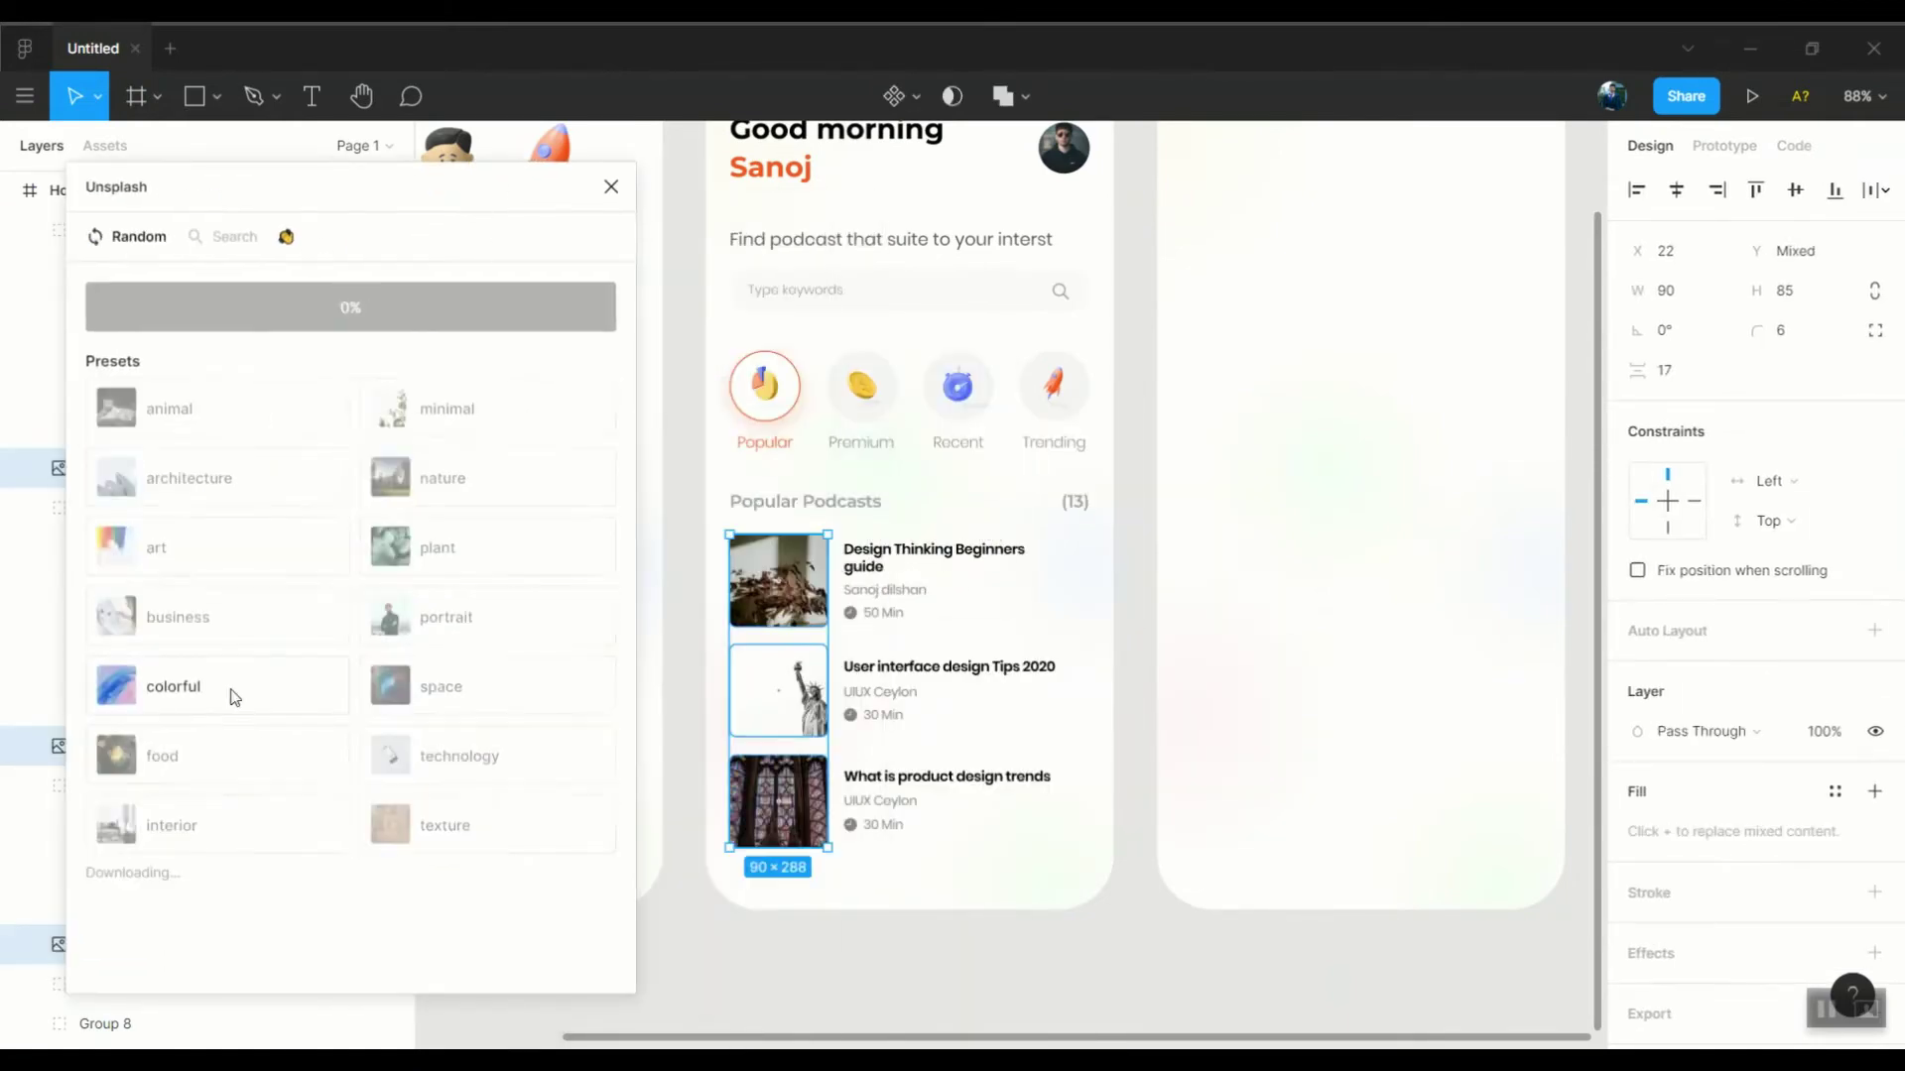
click(611, 187)
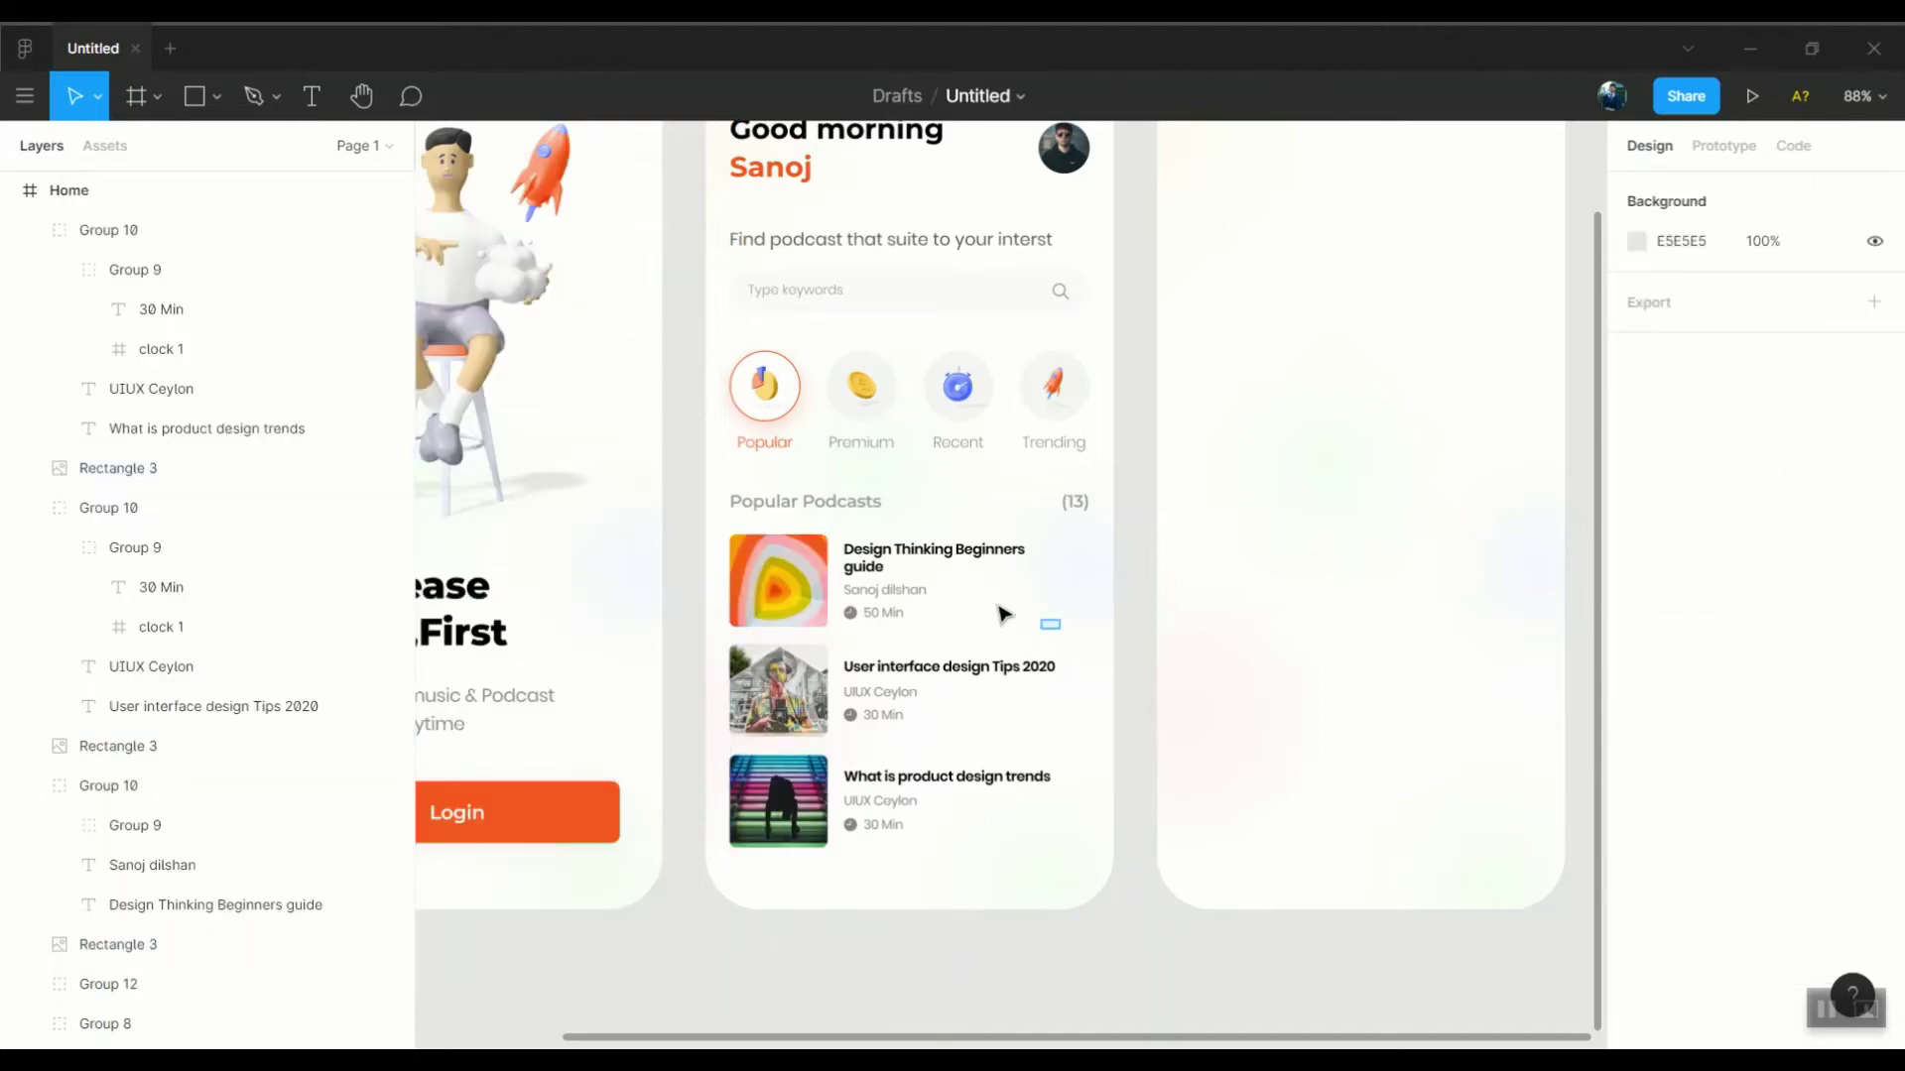
drag(1058, 853, 791, 802)
click(1228, 799)
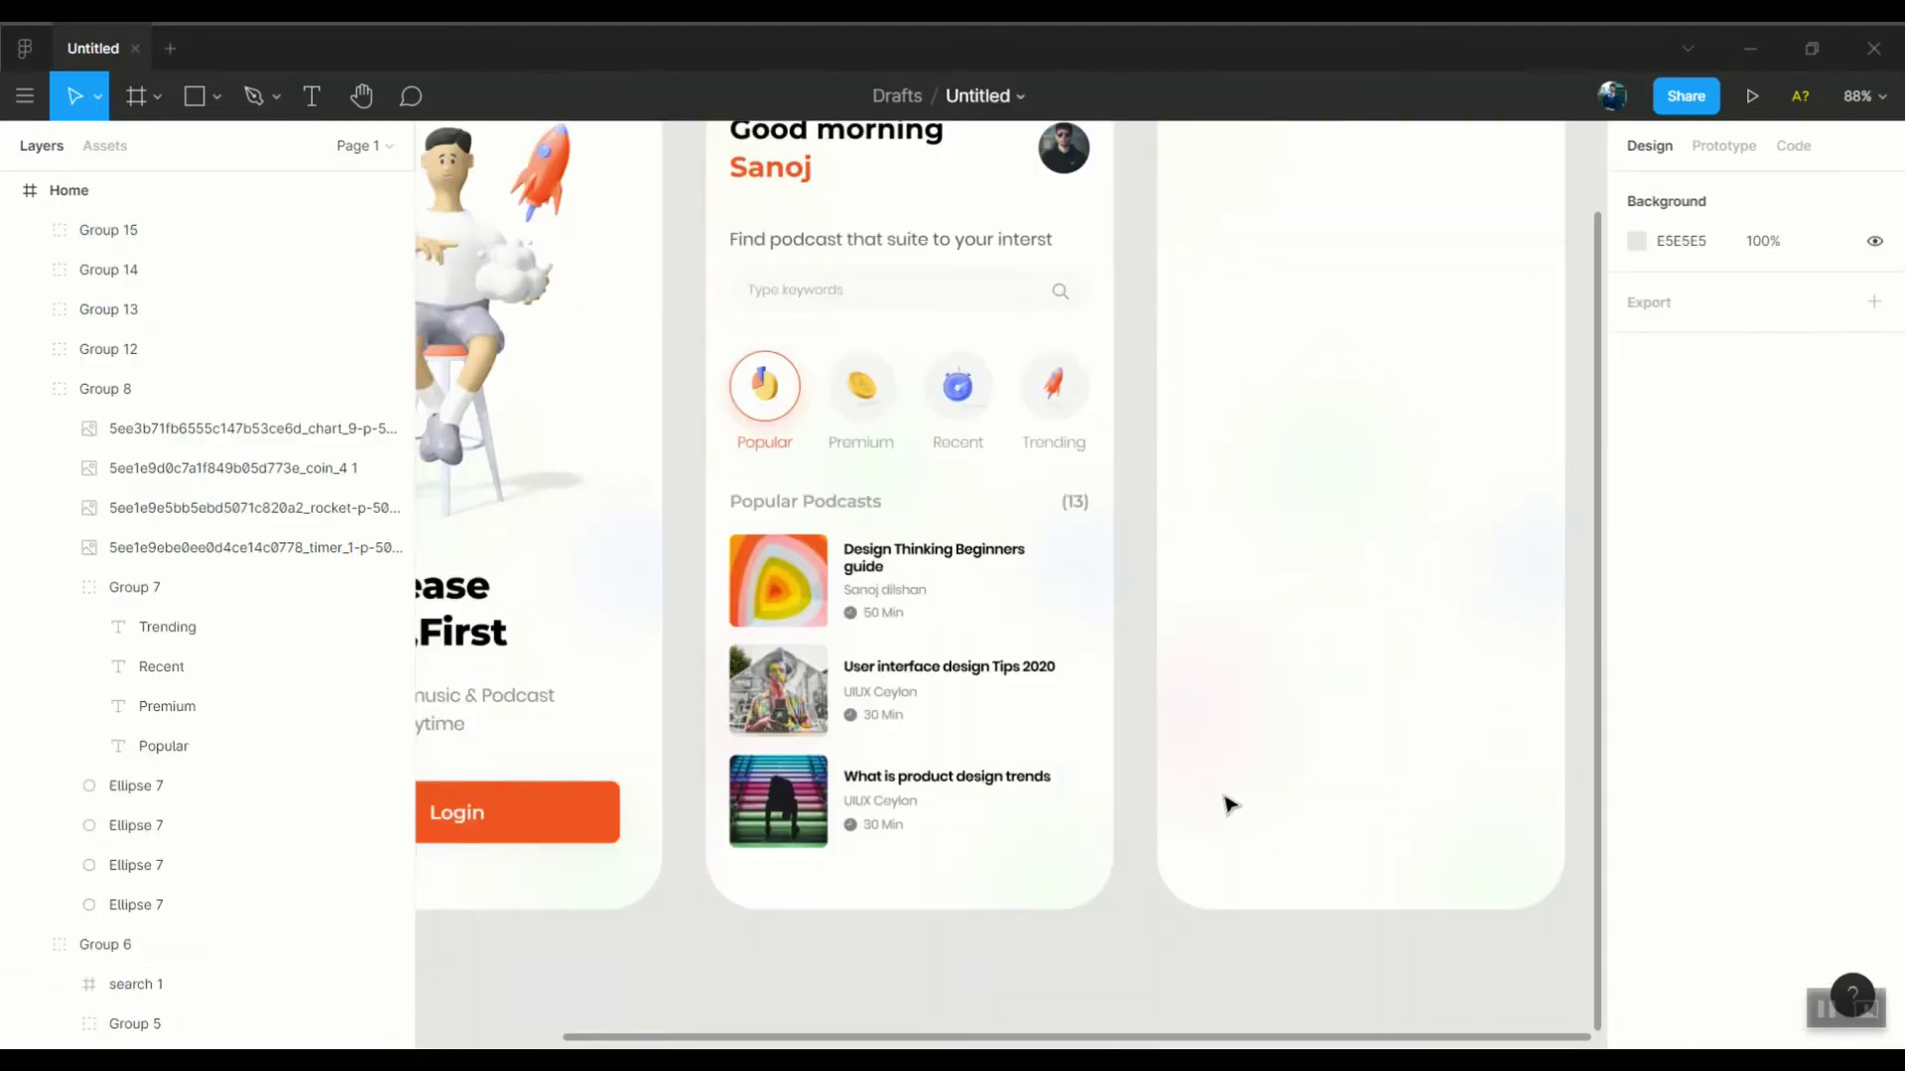
Marquee-select the podcast card groups and combine them into one group
scroll(1228, 800, up, 4)
click(1081, 757)
key(Escape)
key(shift+1)
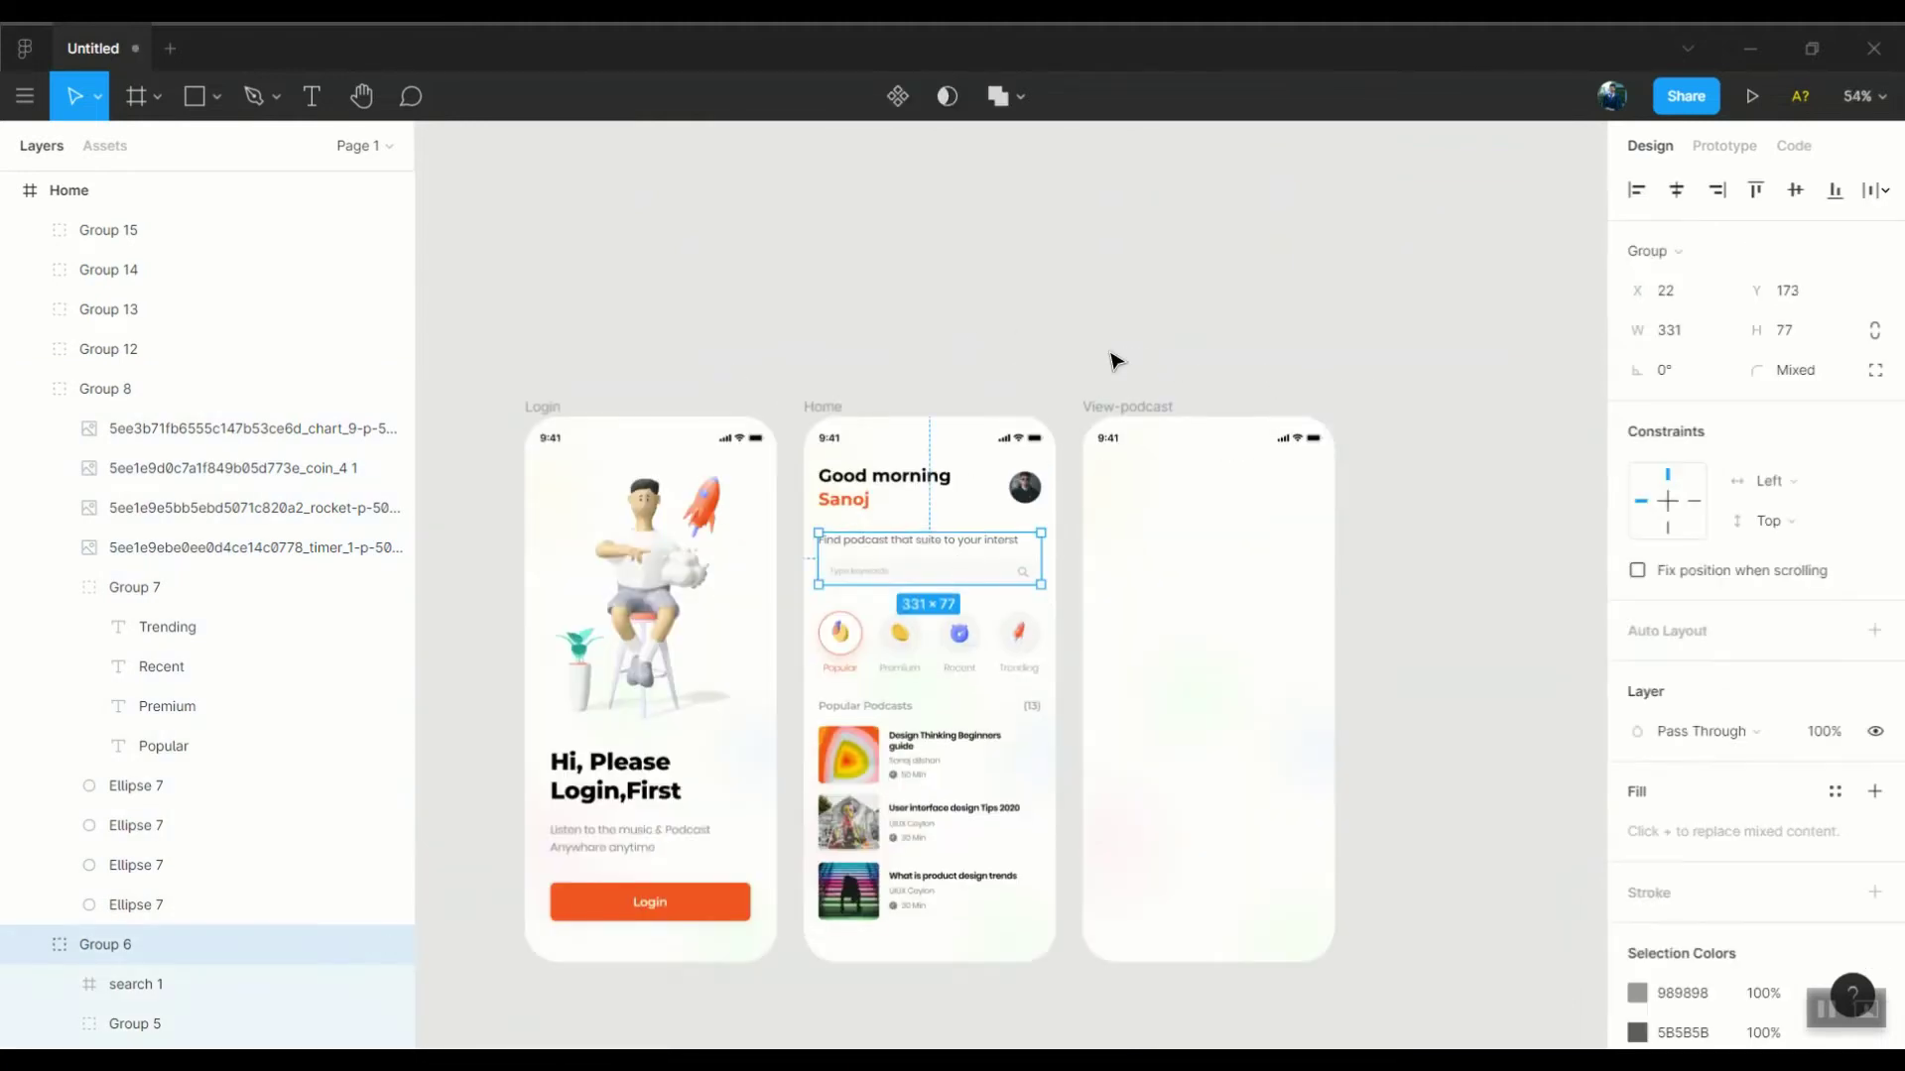
drag(1032, 970, 851, 721)
click(1040, 342)
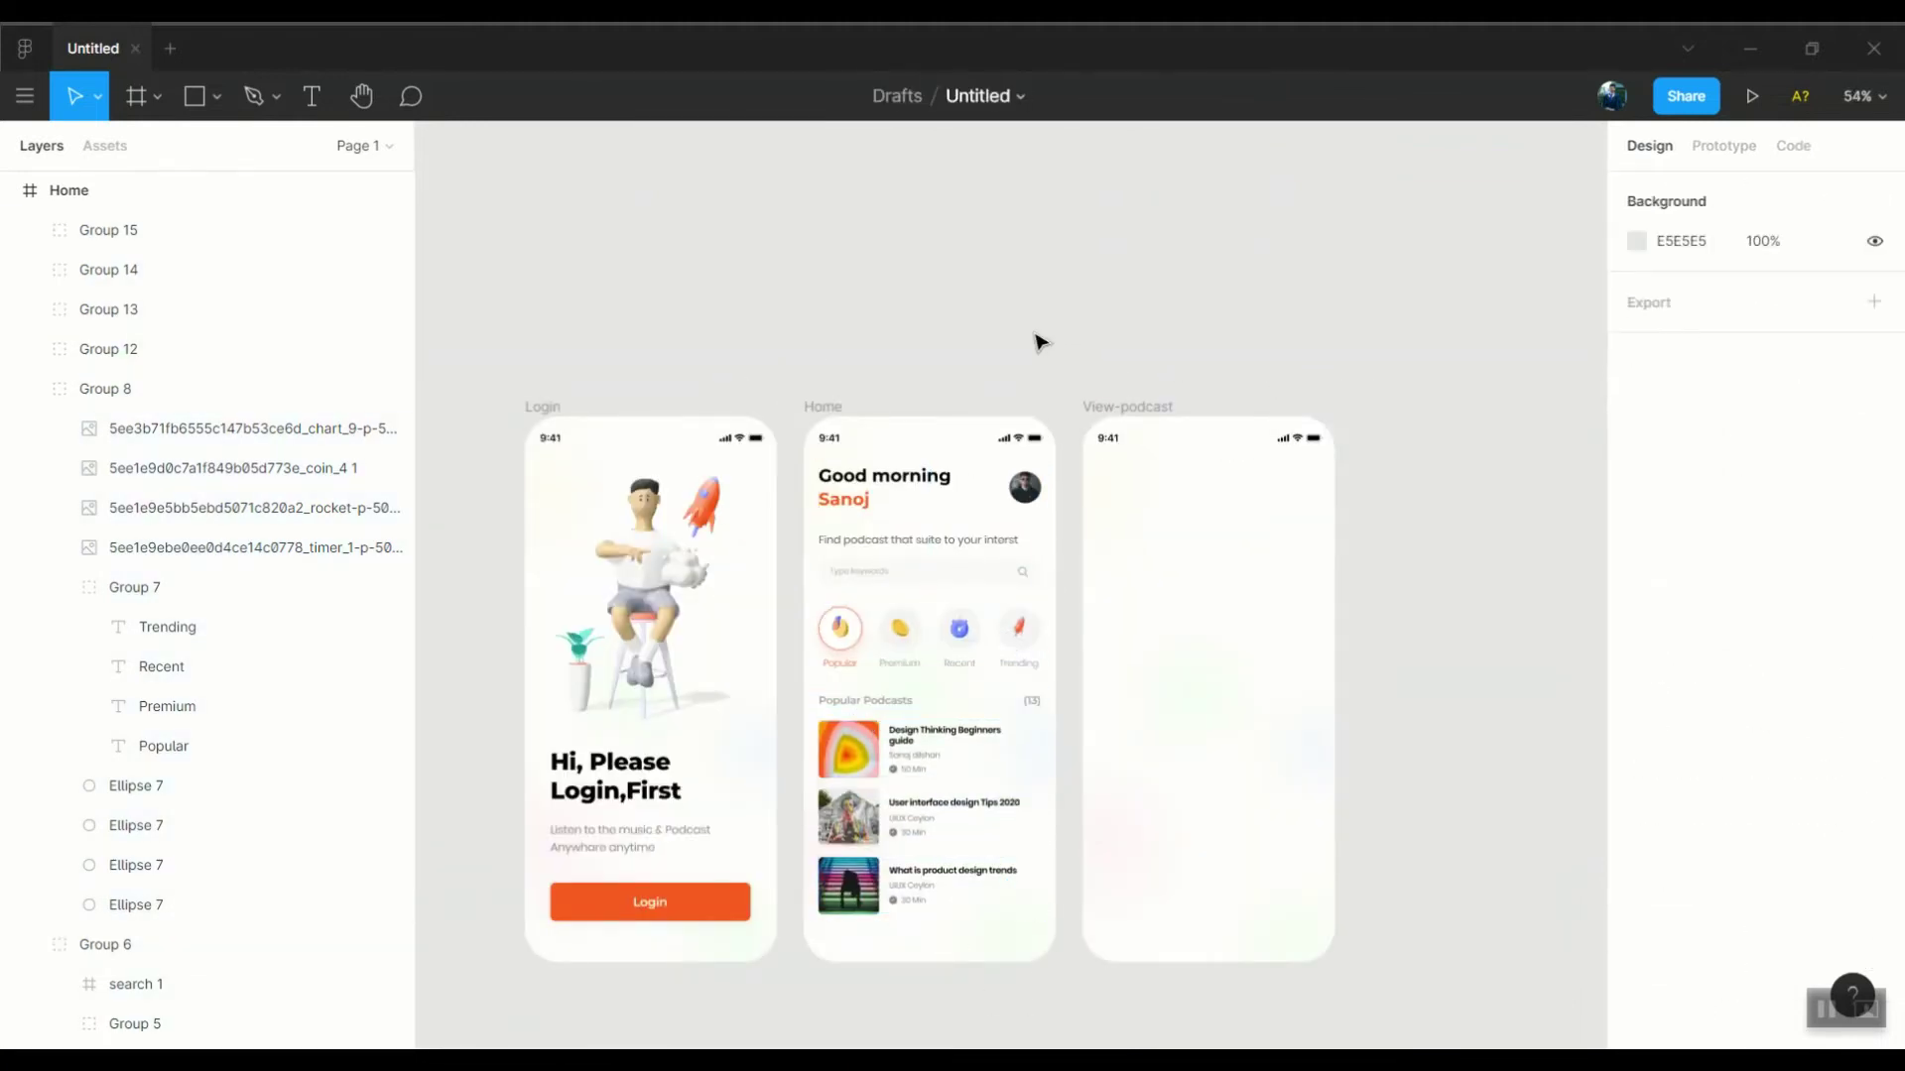
drag(913, 777, 843, 697)
key(ctrl+g)
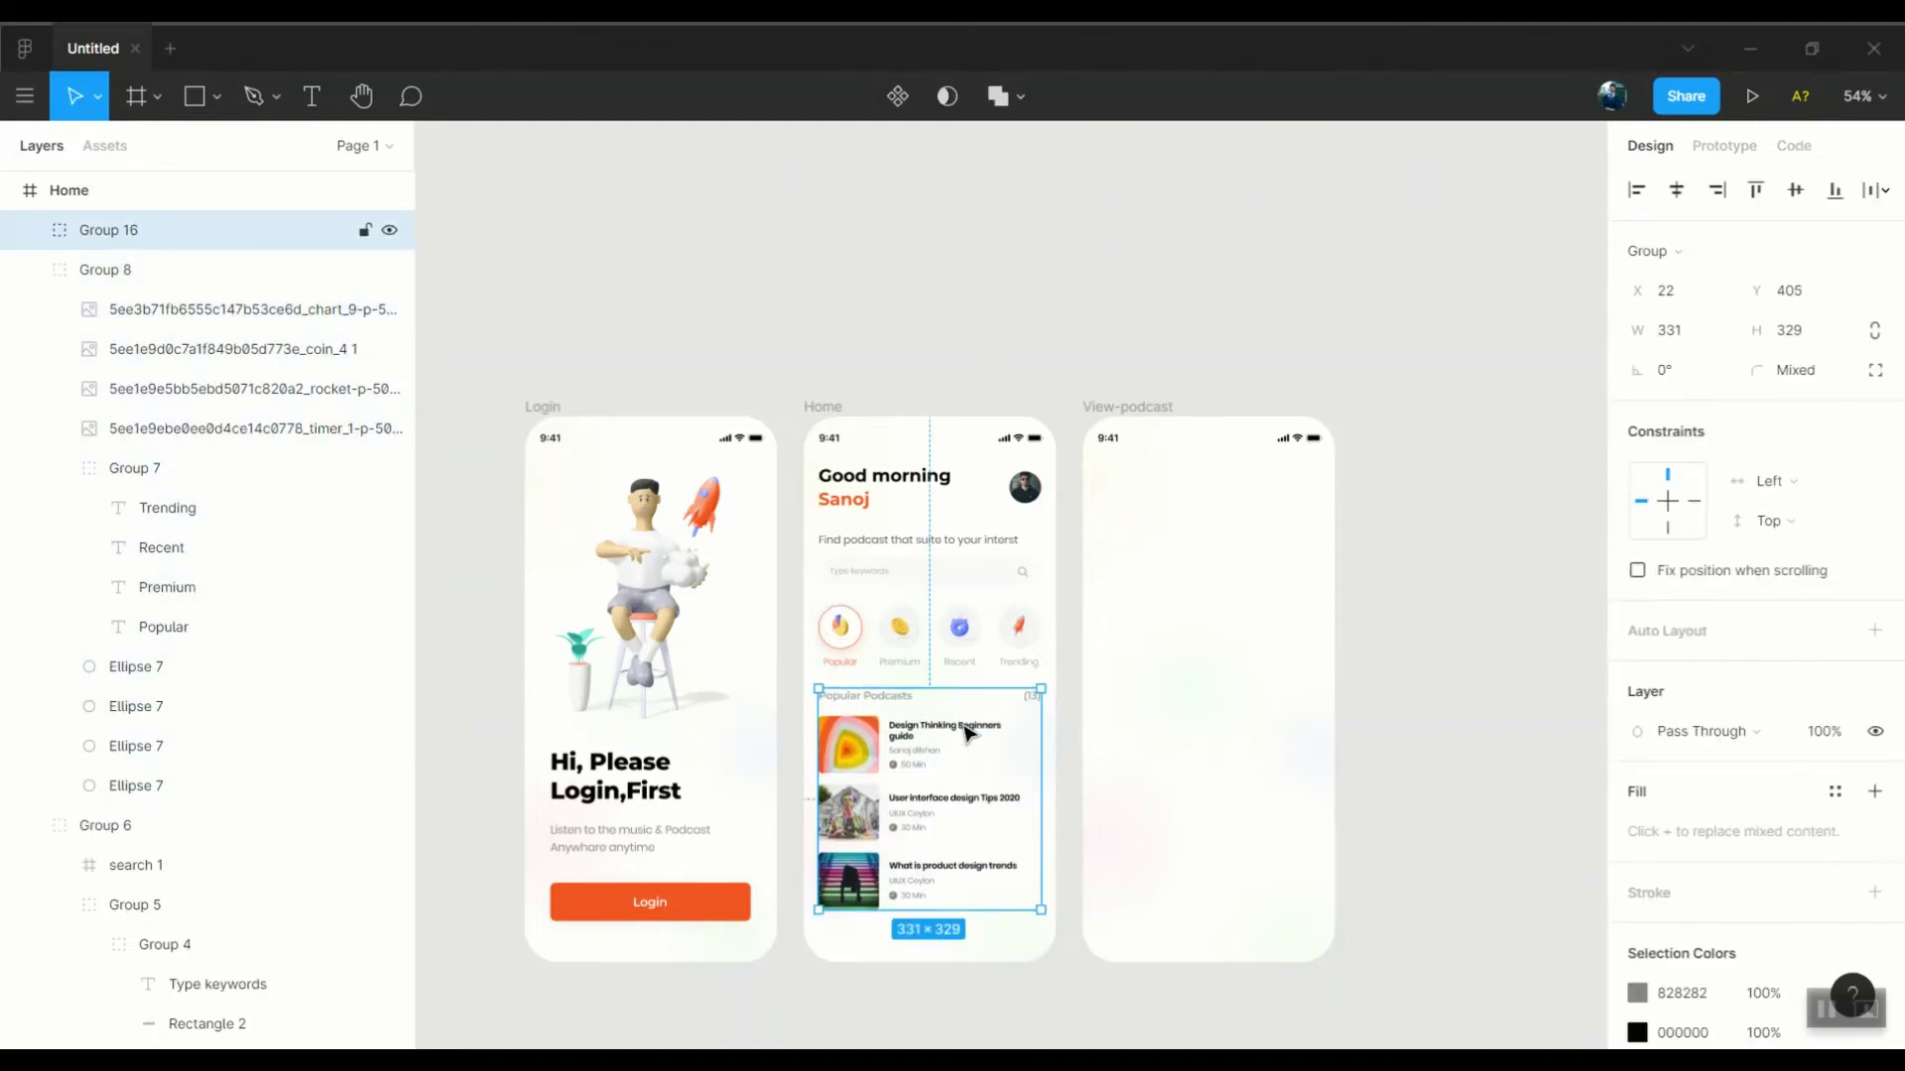
click(1097, 270)
click(1032, 640)
click(1097, 374)
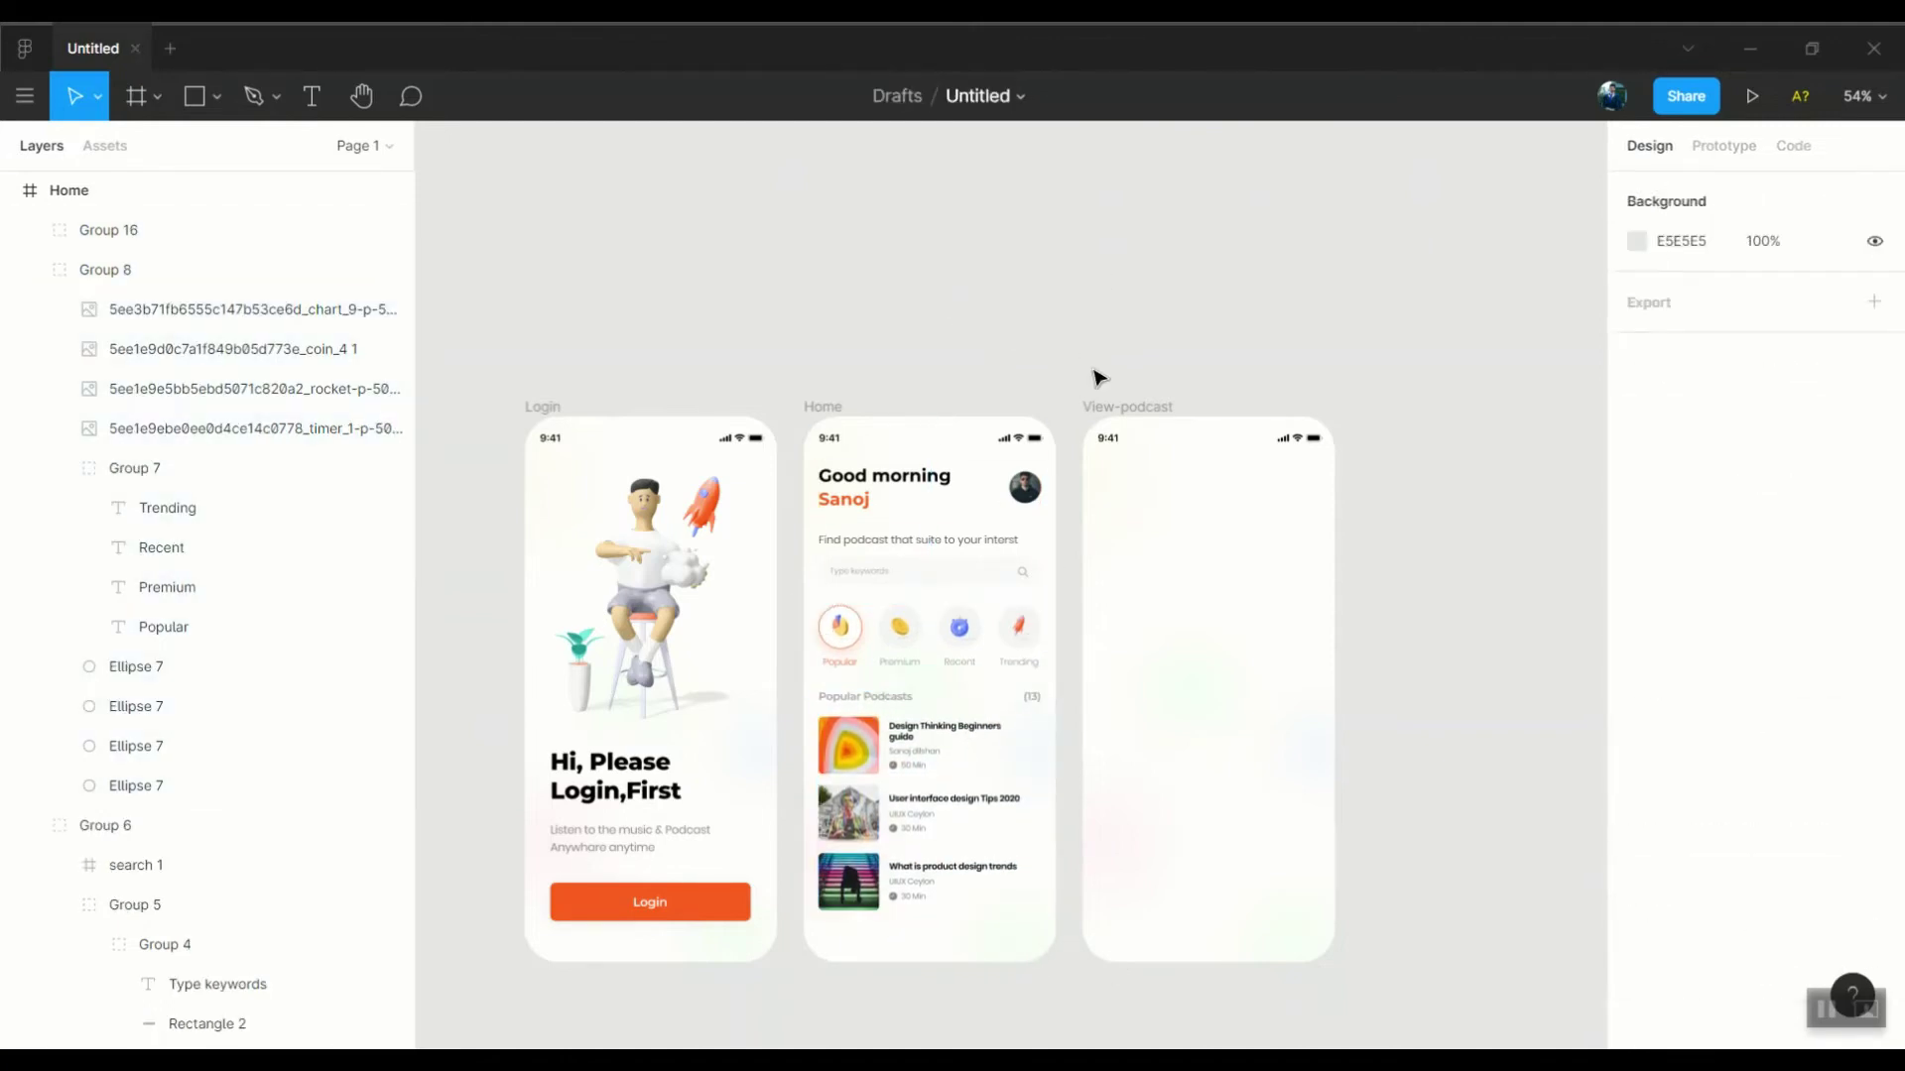
scroll(1098, 820, down, 3)
Draw an F6F6F6 rectangle across the Home screen's bottom as the navigation bar
scroll(1097, 821, up, 8)
key(r)
drag(645, 633, 1304, 734)
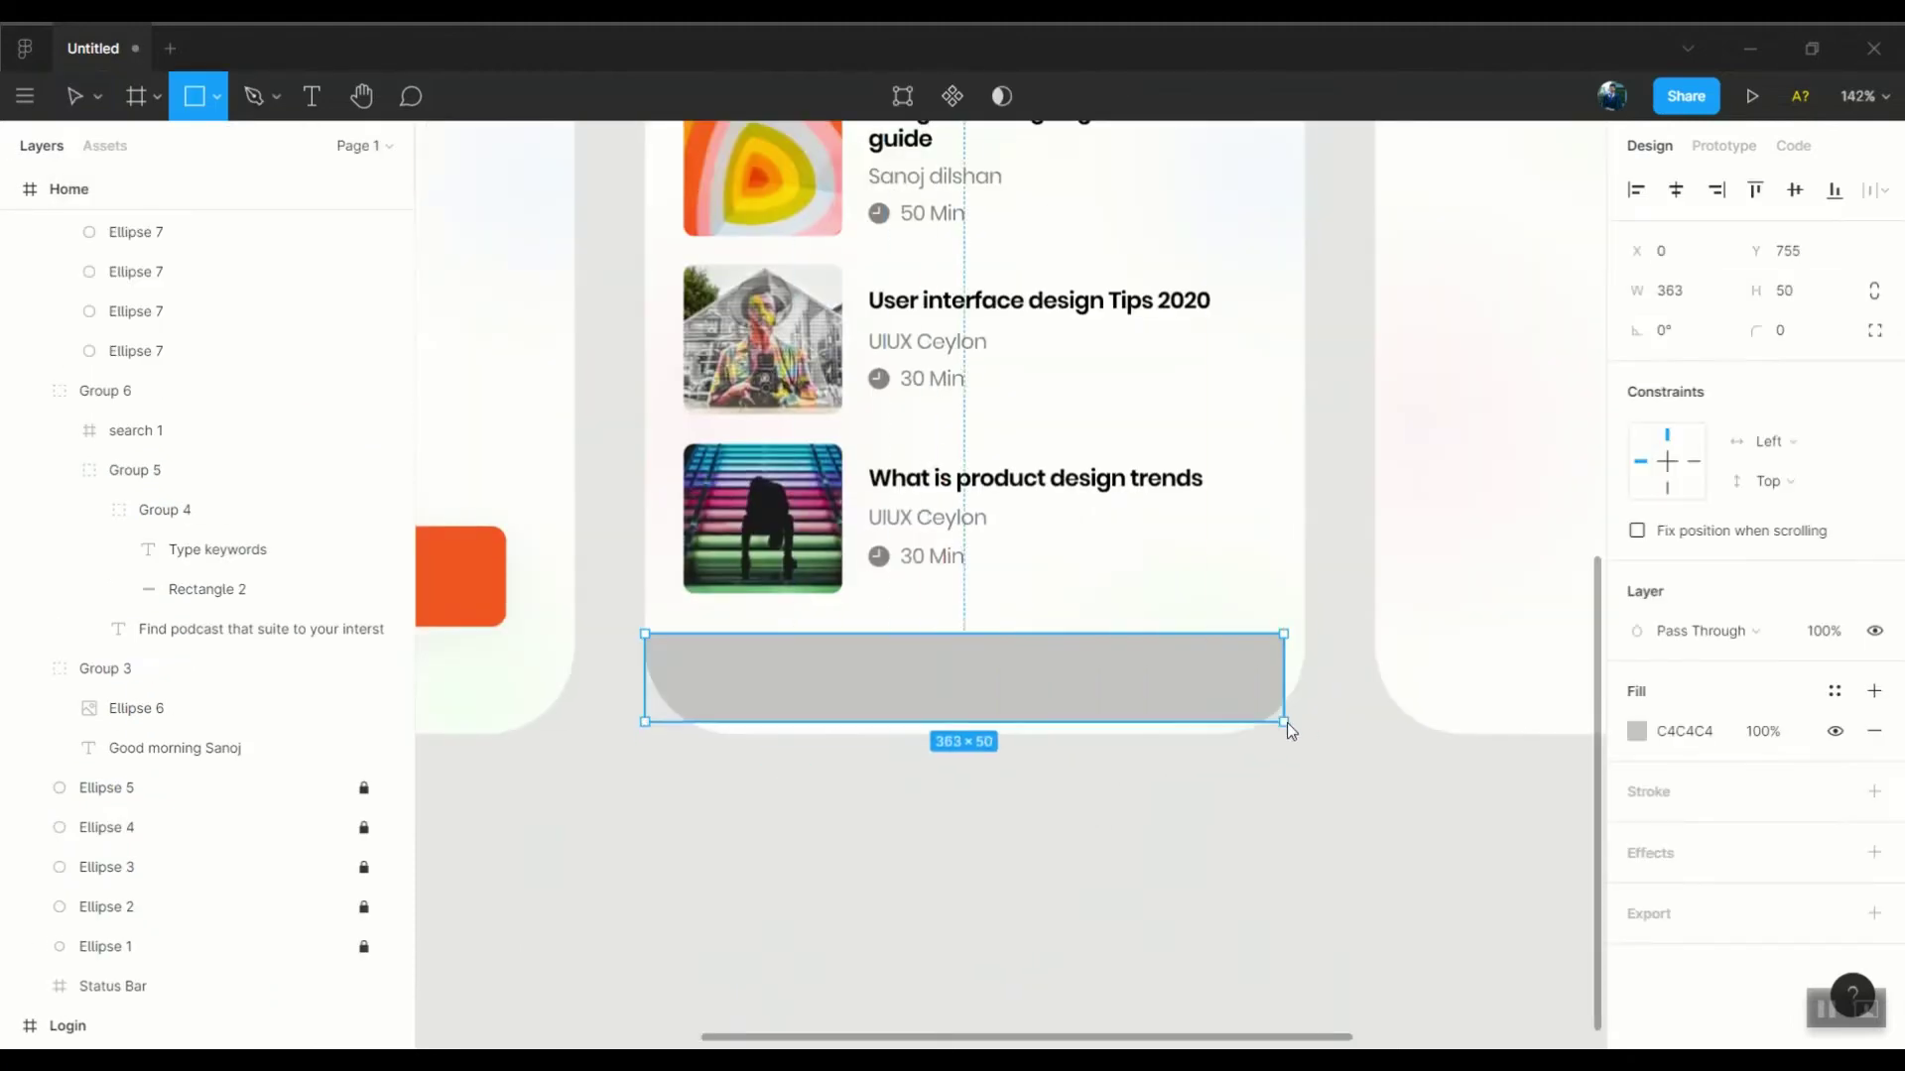
click(1637, 731)
drag(967, 633, 967, 615)
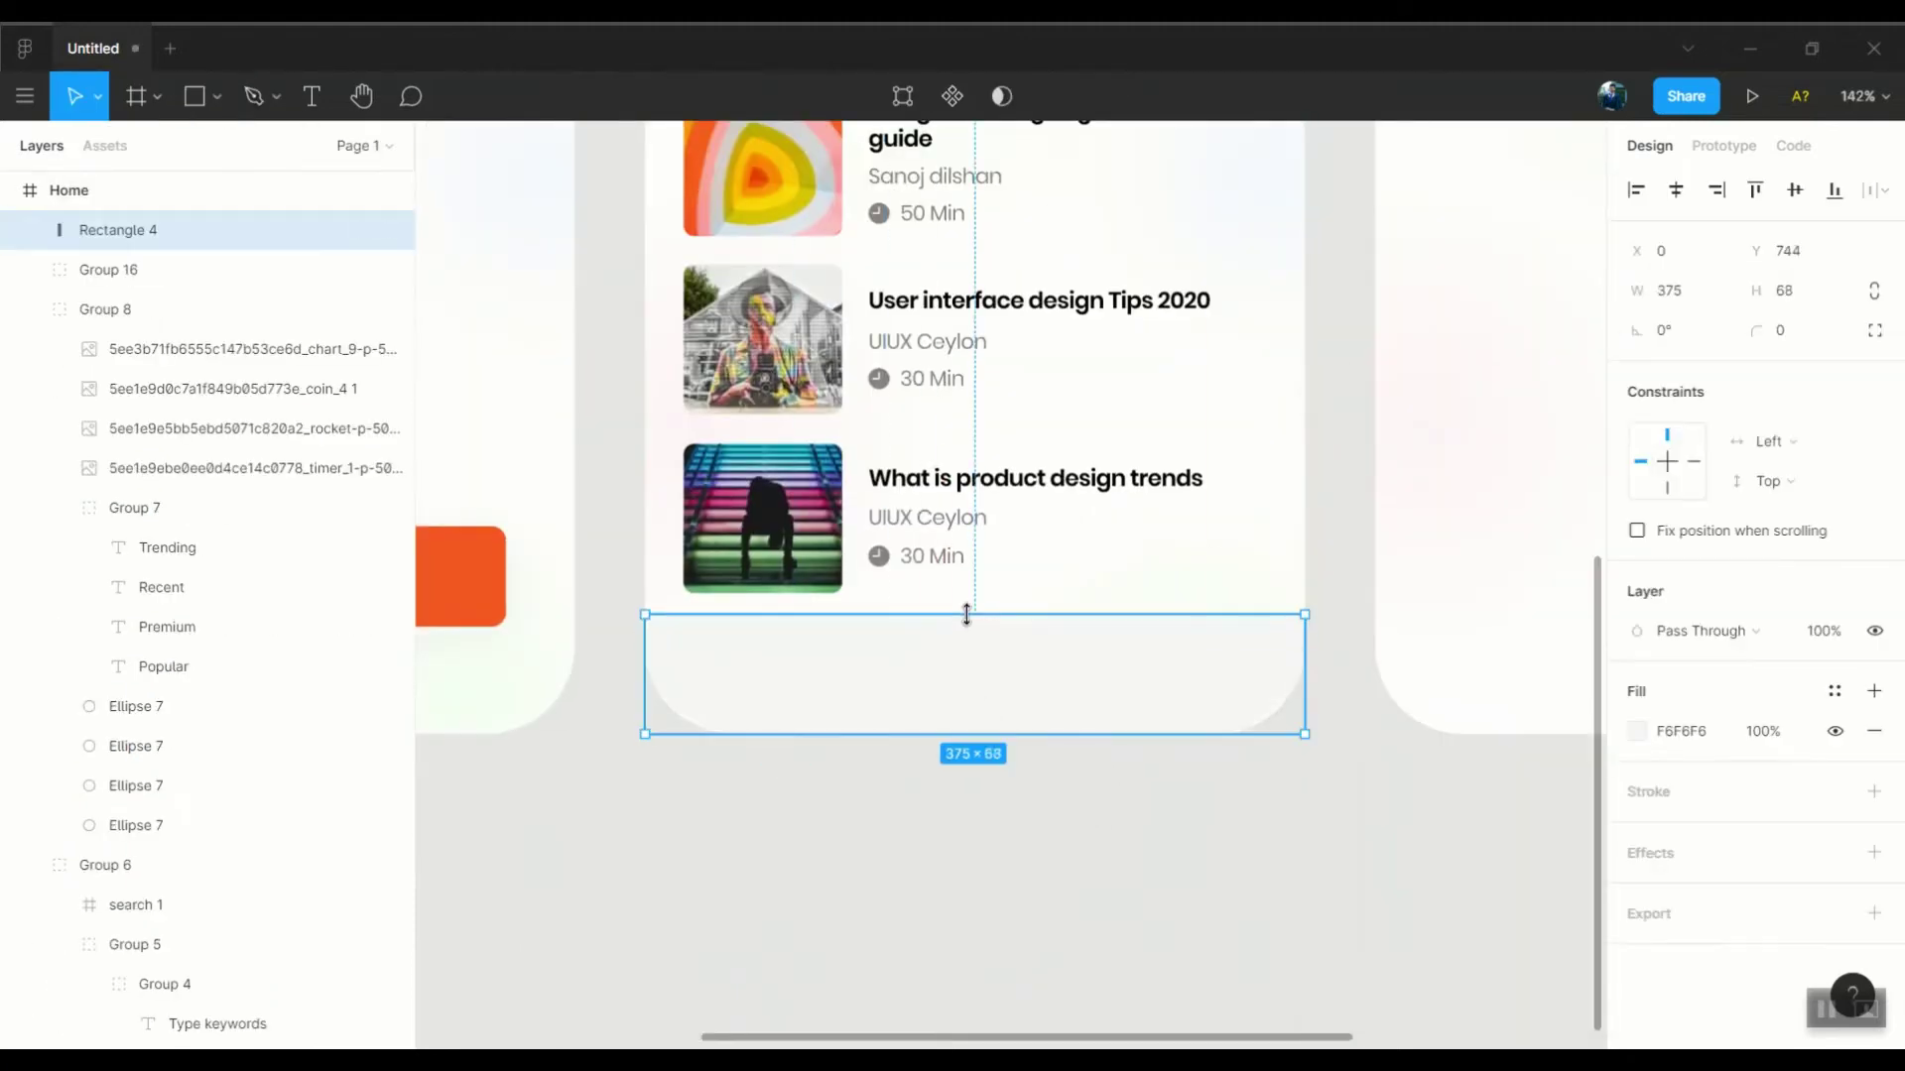
scroll(1122, 778, down, 3)
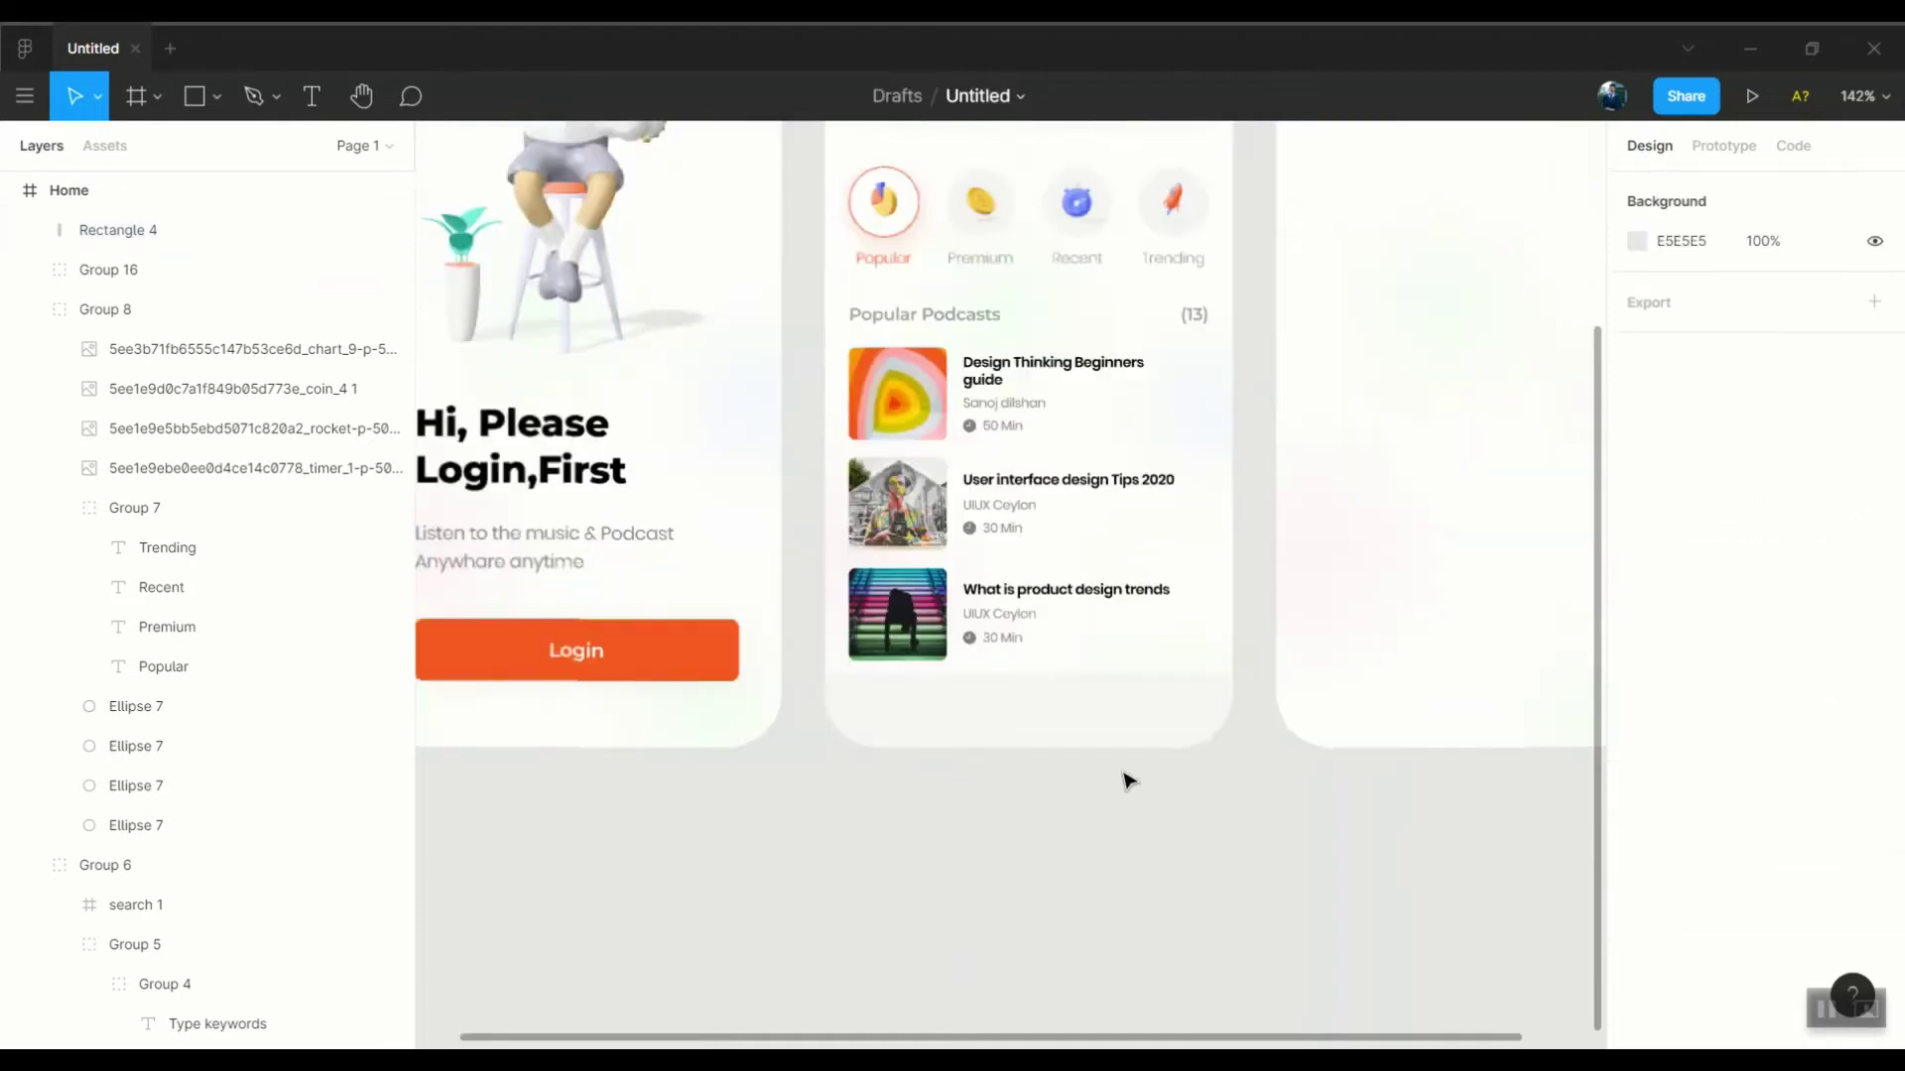
scroll(1122, 778, up, 3)
Select and check the new bottom bar on the Home screen
click(1129, 803)
click(999, 906)
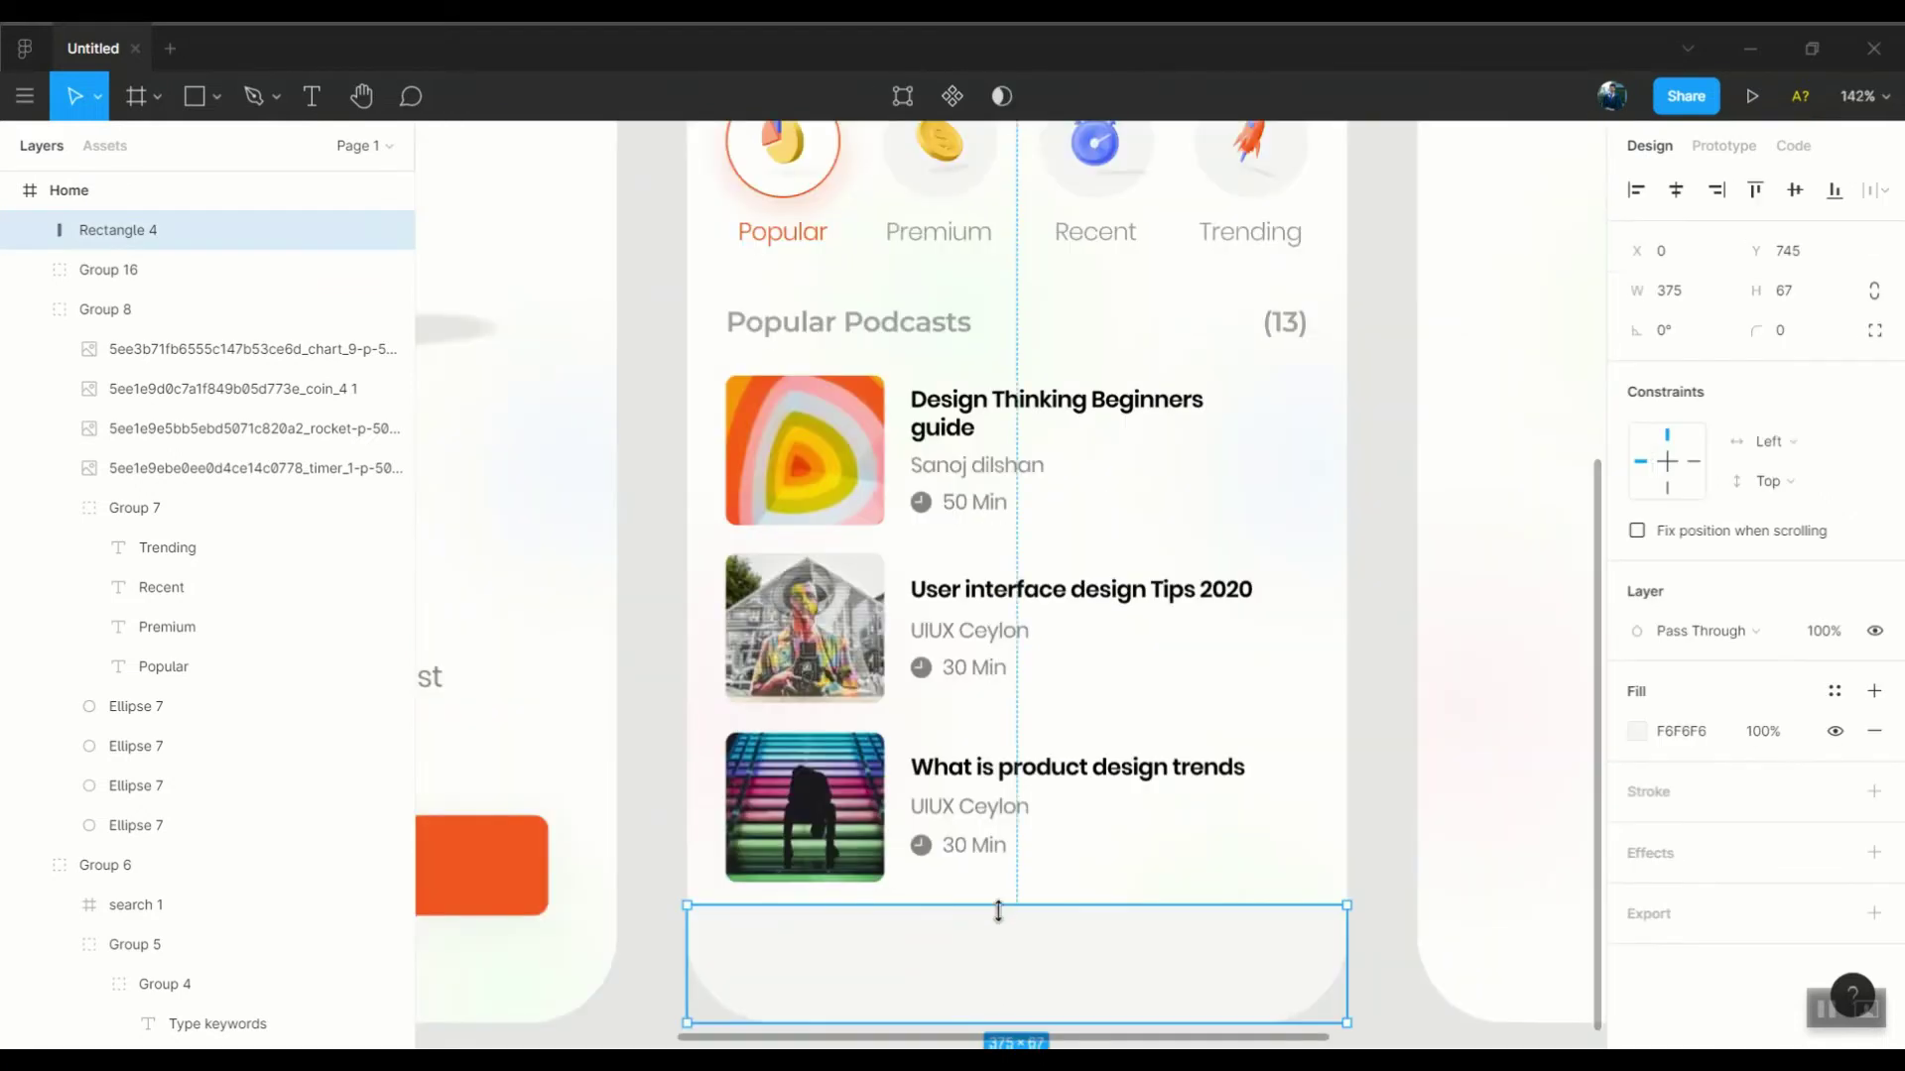
scroll(1220, 952, down, 3)
scroll(1105, 906, up, 3)
click(1105, 906)
scroll(1109, 861, down, 5)
click(1323, 906)
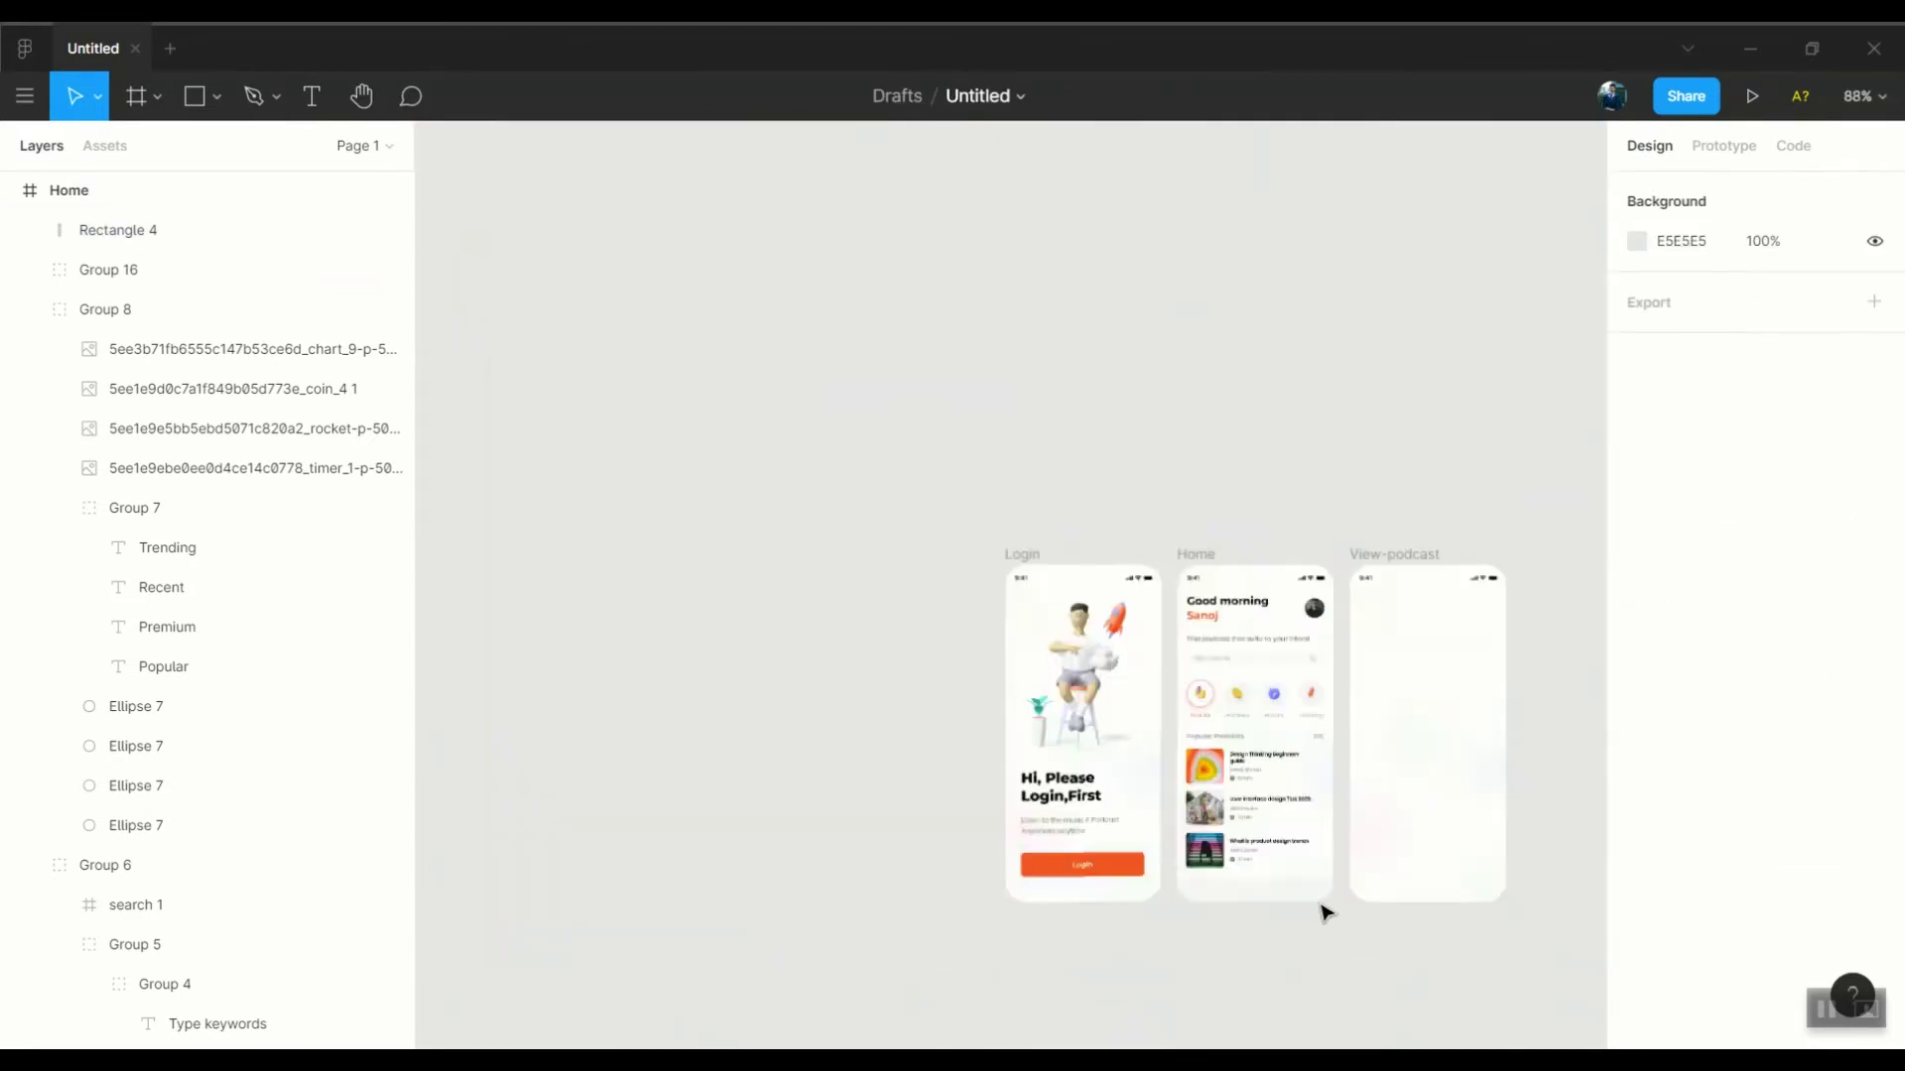
scroll(1235, 392, up, 2)
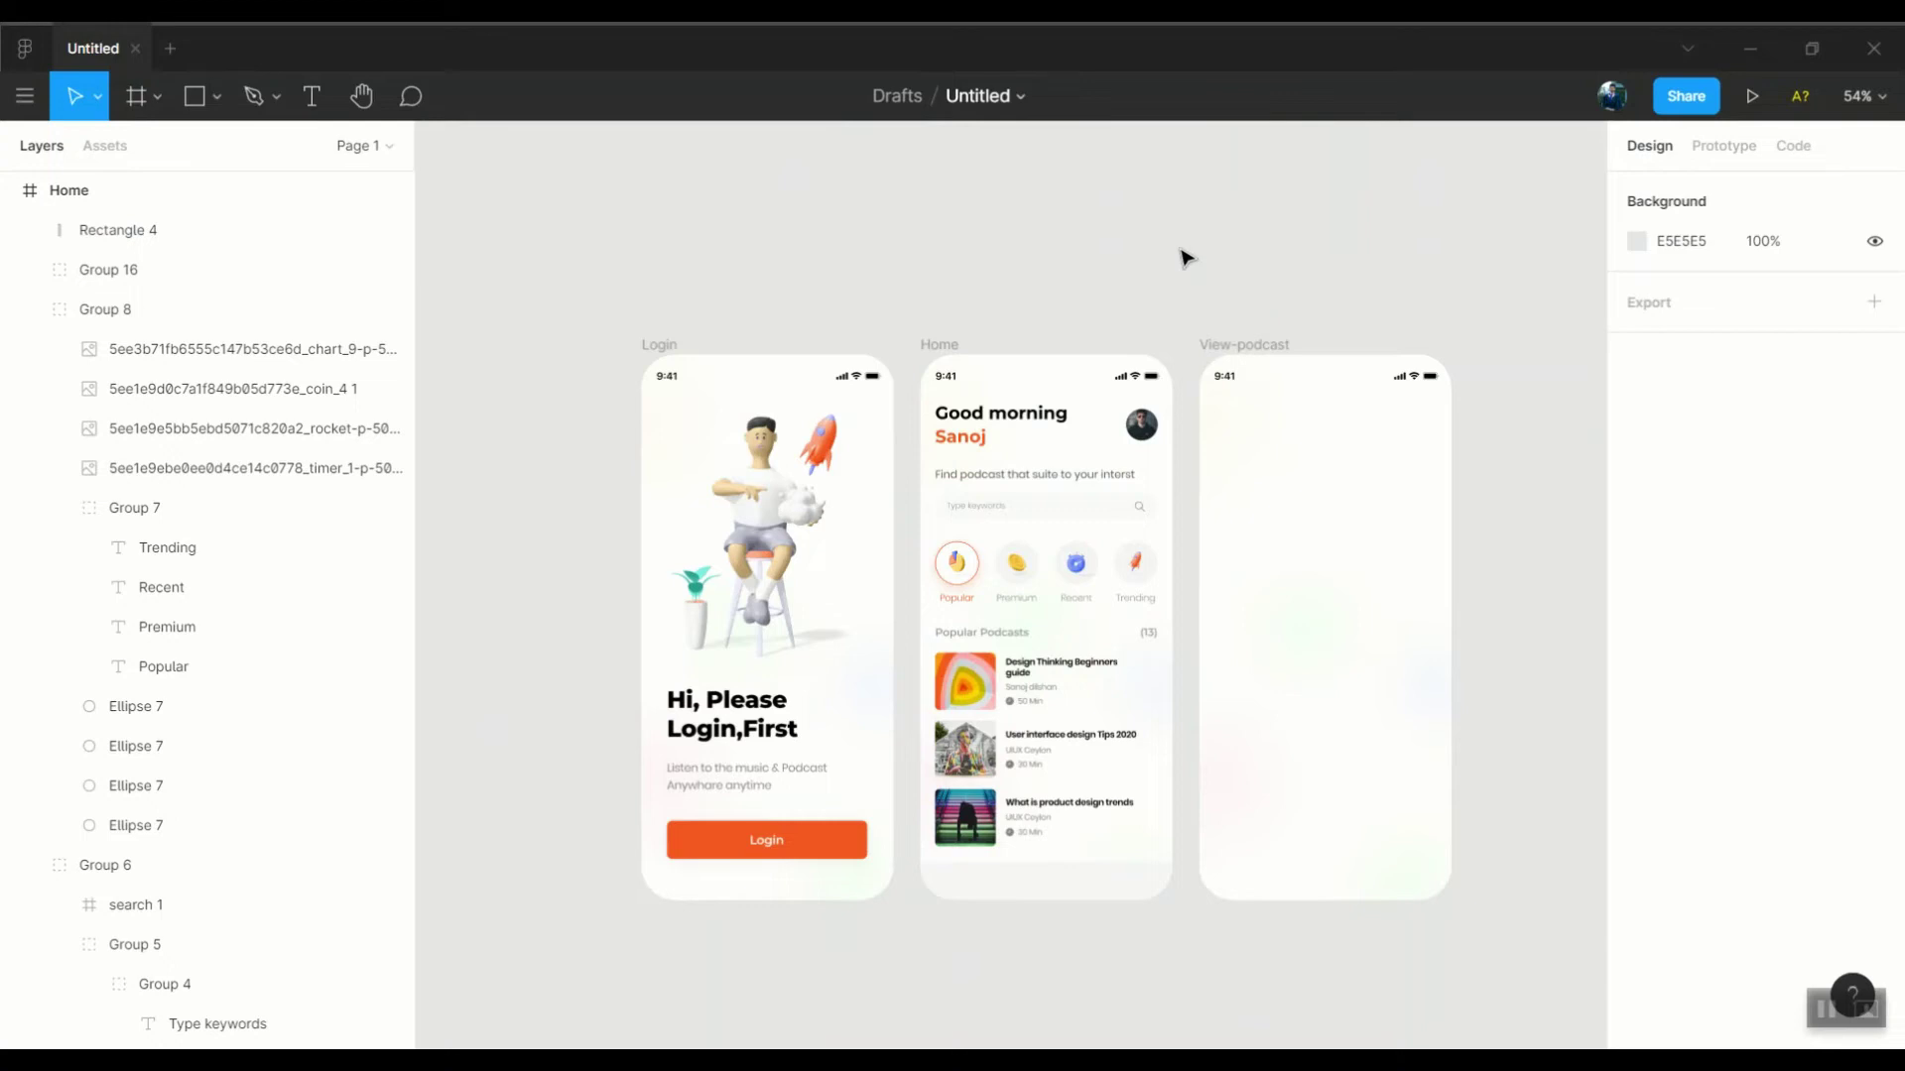
scroll(1021, 599, up, 3)
scroll(1021, 600, up, 2)
Review the font weight of the podcast card titles
click(982, 685)
double_click(982, 684)
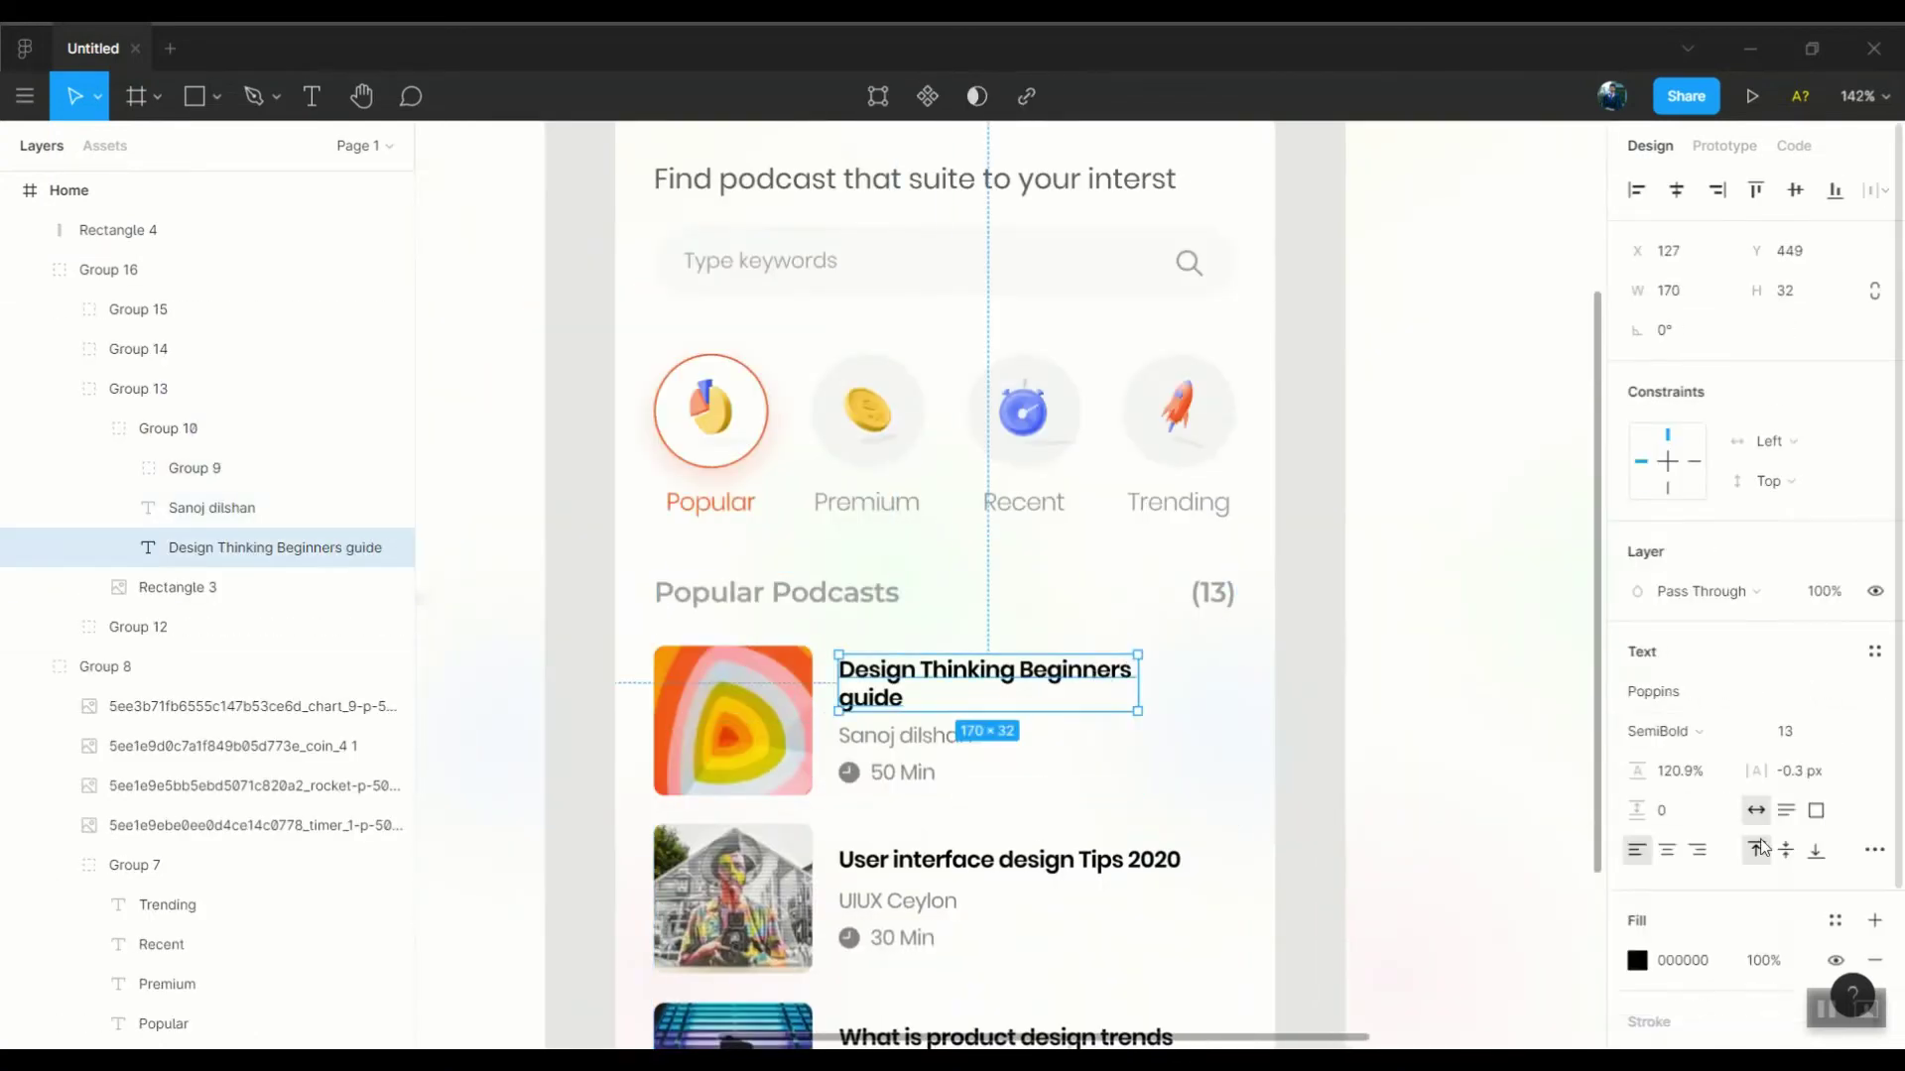
key(Tab)
click(1653, 731)
key(Escape)
key(Tab)
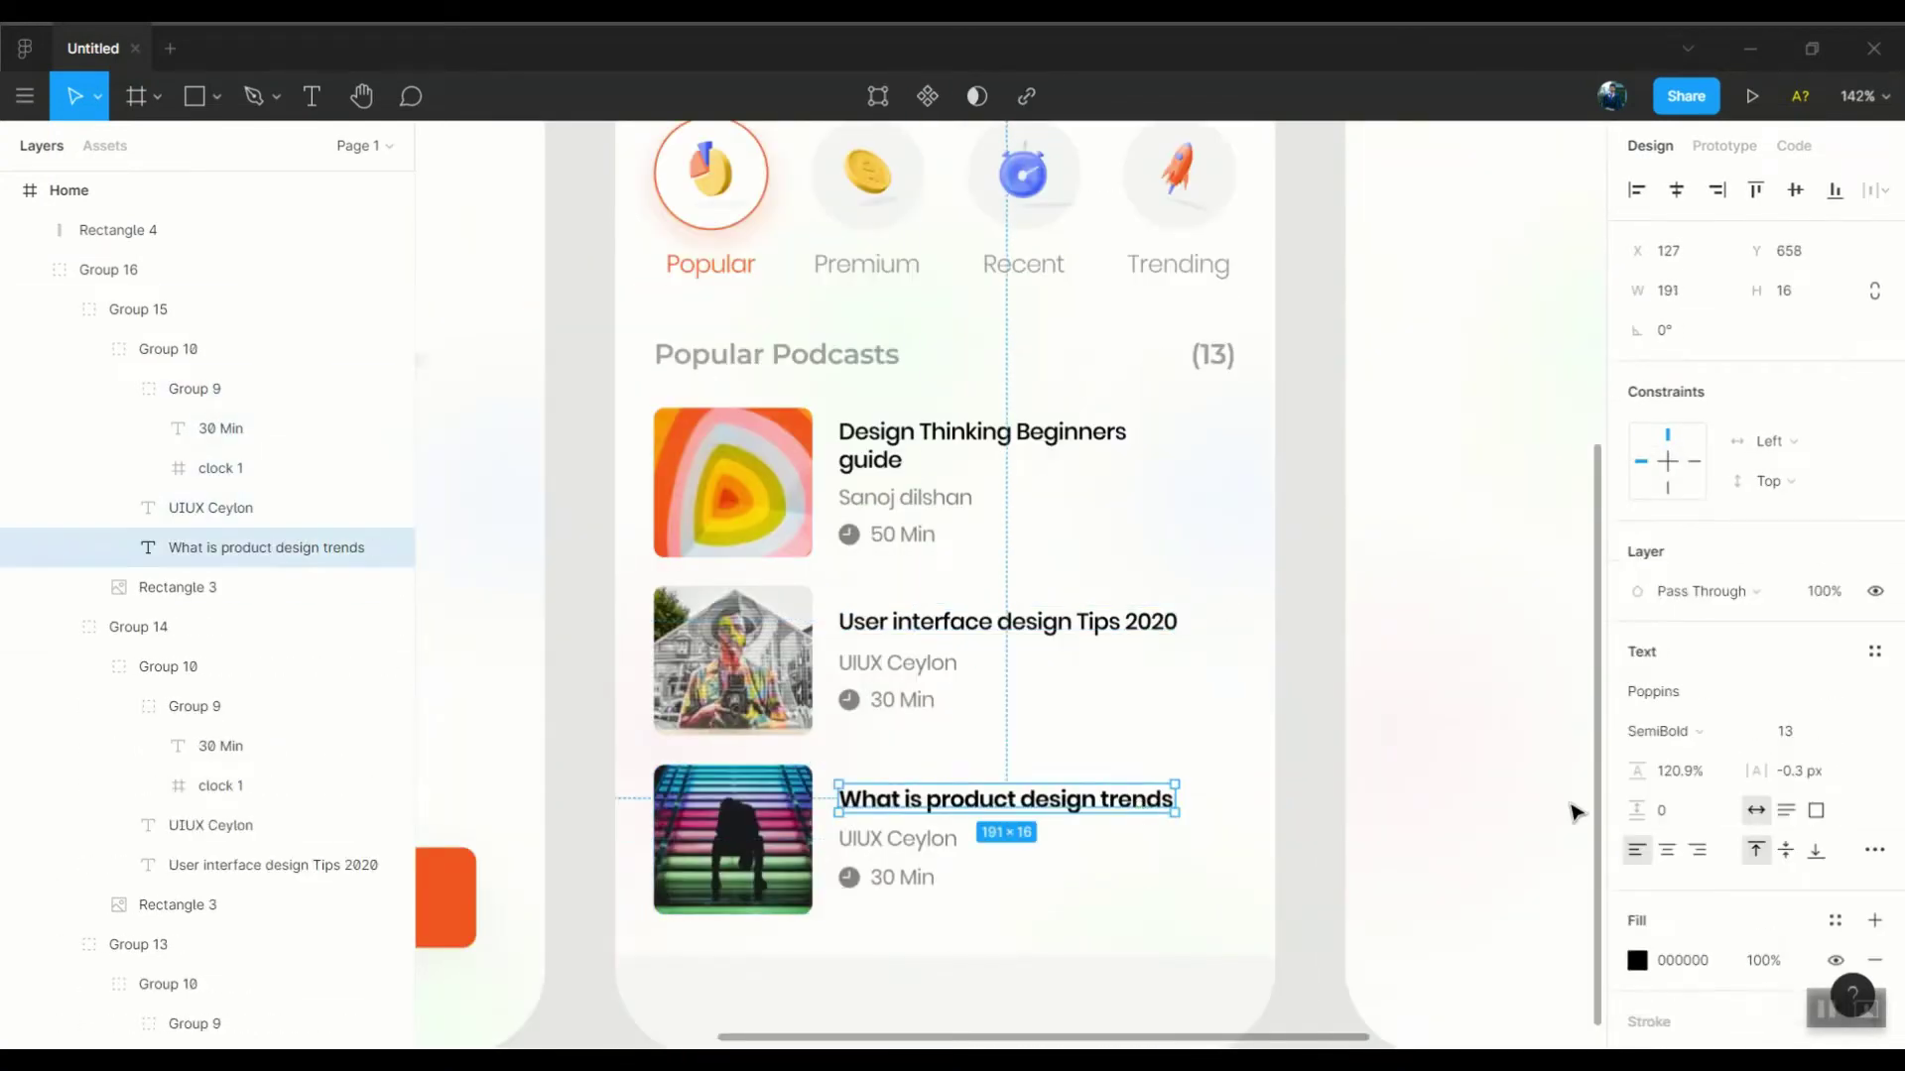
click(1385, 657)
Trim the bottom bar's height slightly and zoom in on it
scroll(1385, 657, down, 3)
click(1118, 893)
scroll(1083, 858, up, 3)
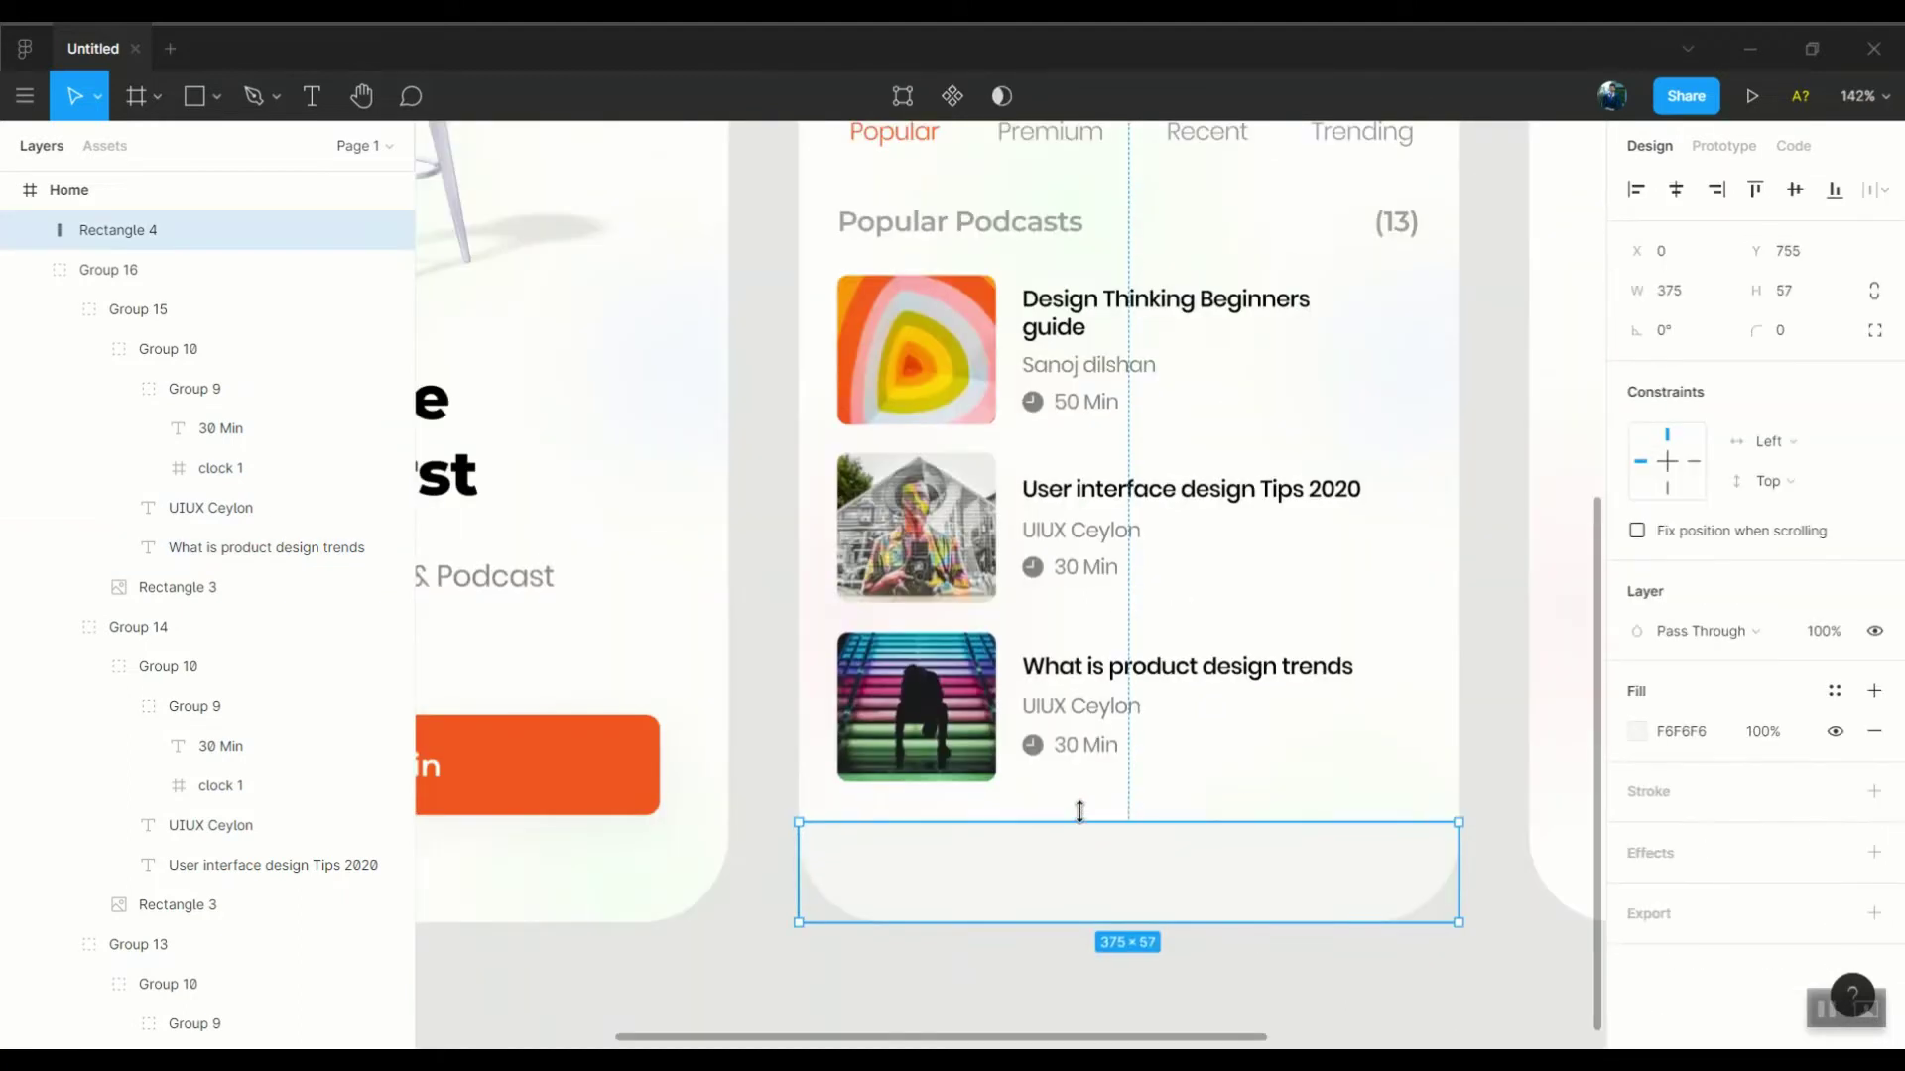
drag(1079, 816, 1078, 817)
scroll(1079, 818, up, 3)
key(Escape)
key(shift+1)
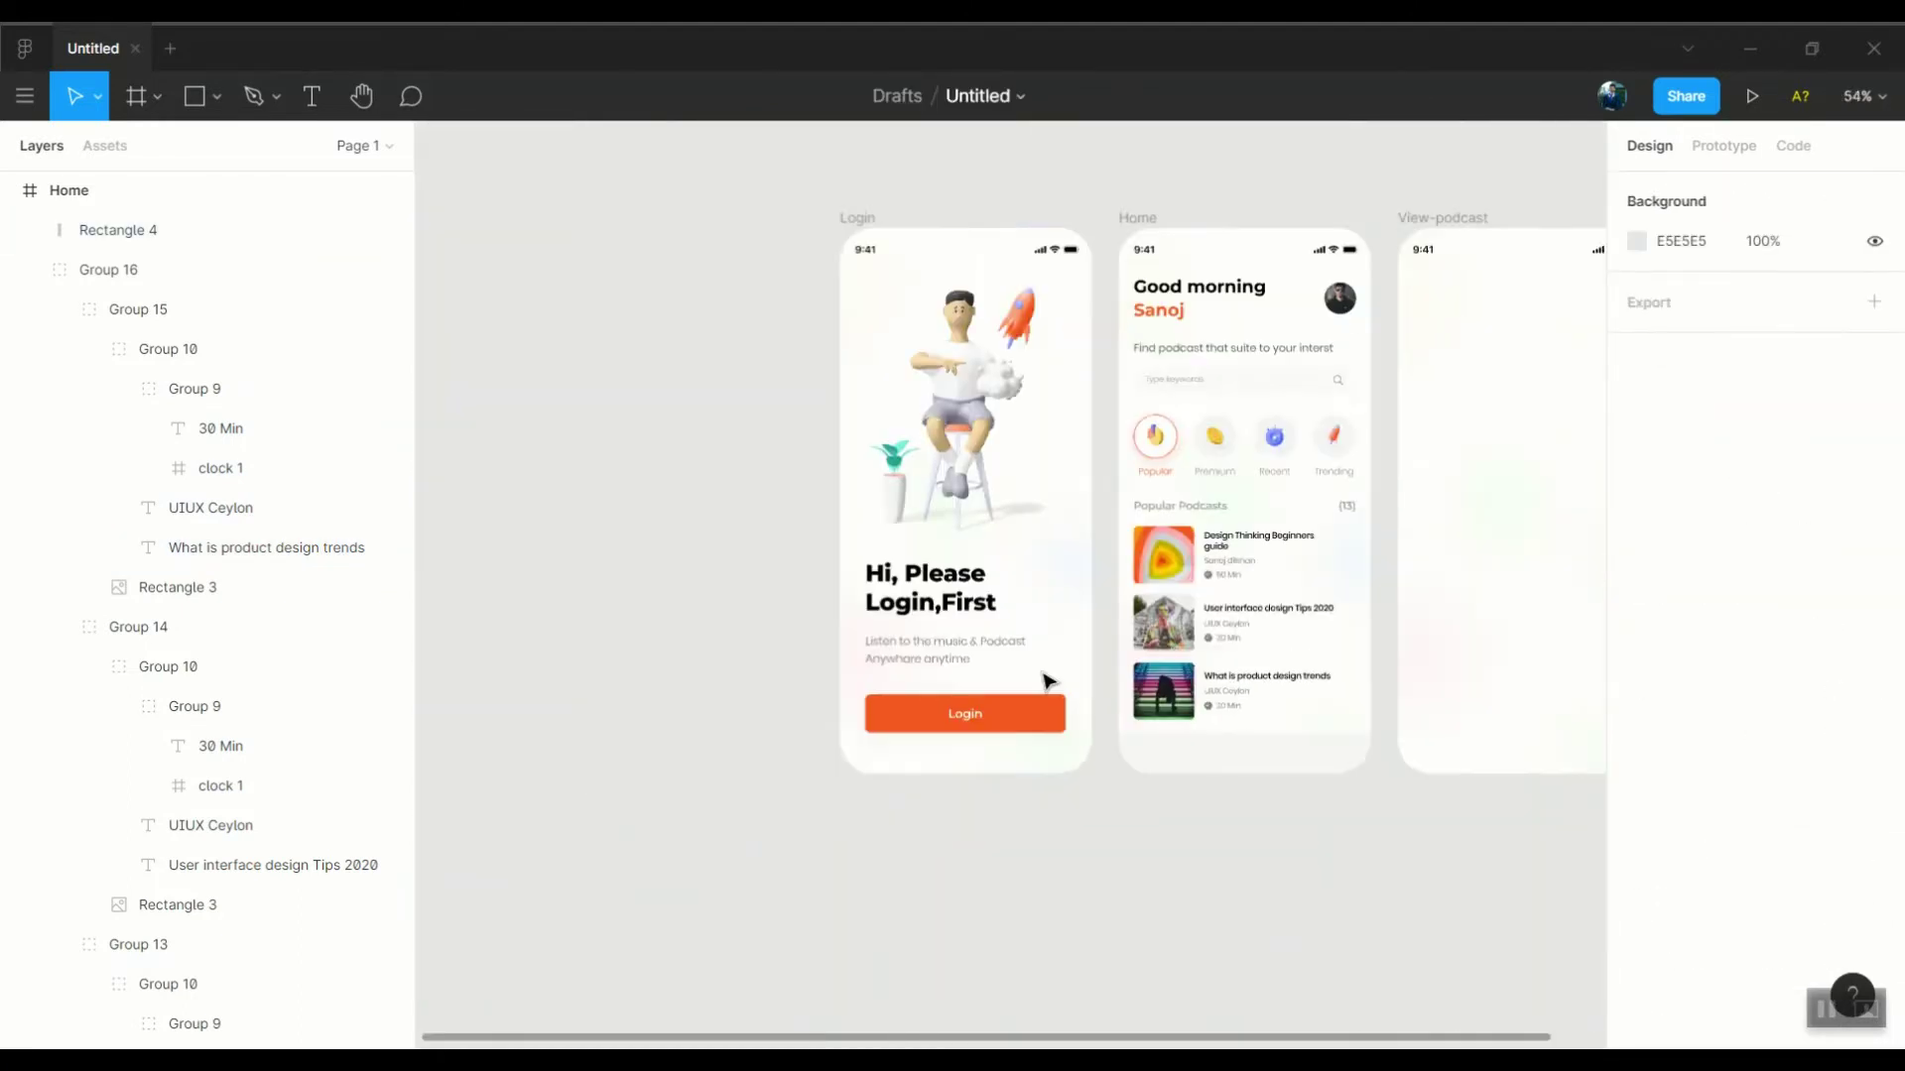
scroll(943, 837, up, 5)
click(944, 837)
key(Escape)
key(shift+1)
Paste the house SVG and shrink it to 18×18 at the bar's left end
key(ctrl+v)
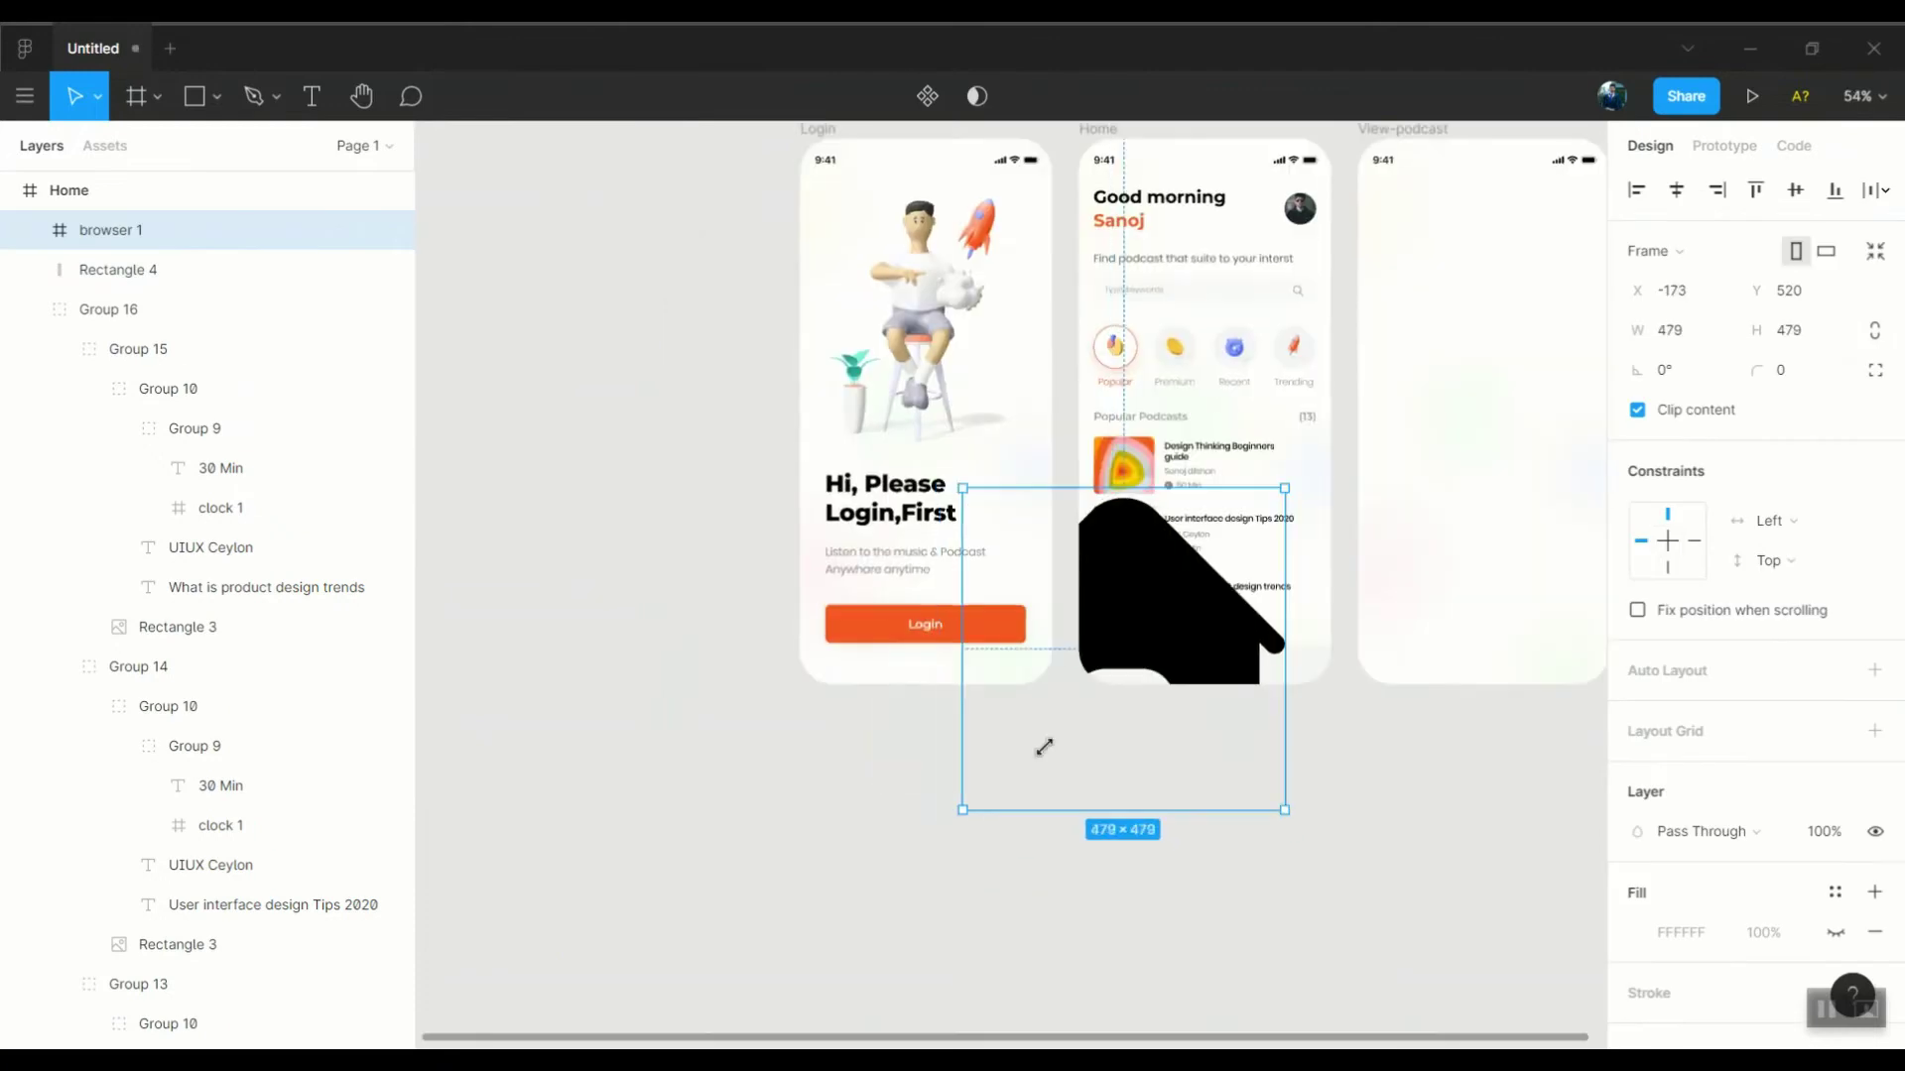
scroll(1041, 774, up, 3)
drag(1288, 412, 982, 714)
scroll(831, 877, up, 3)
scroll(831, 877, down, 3)
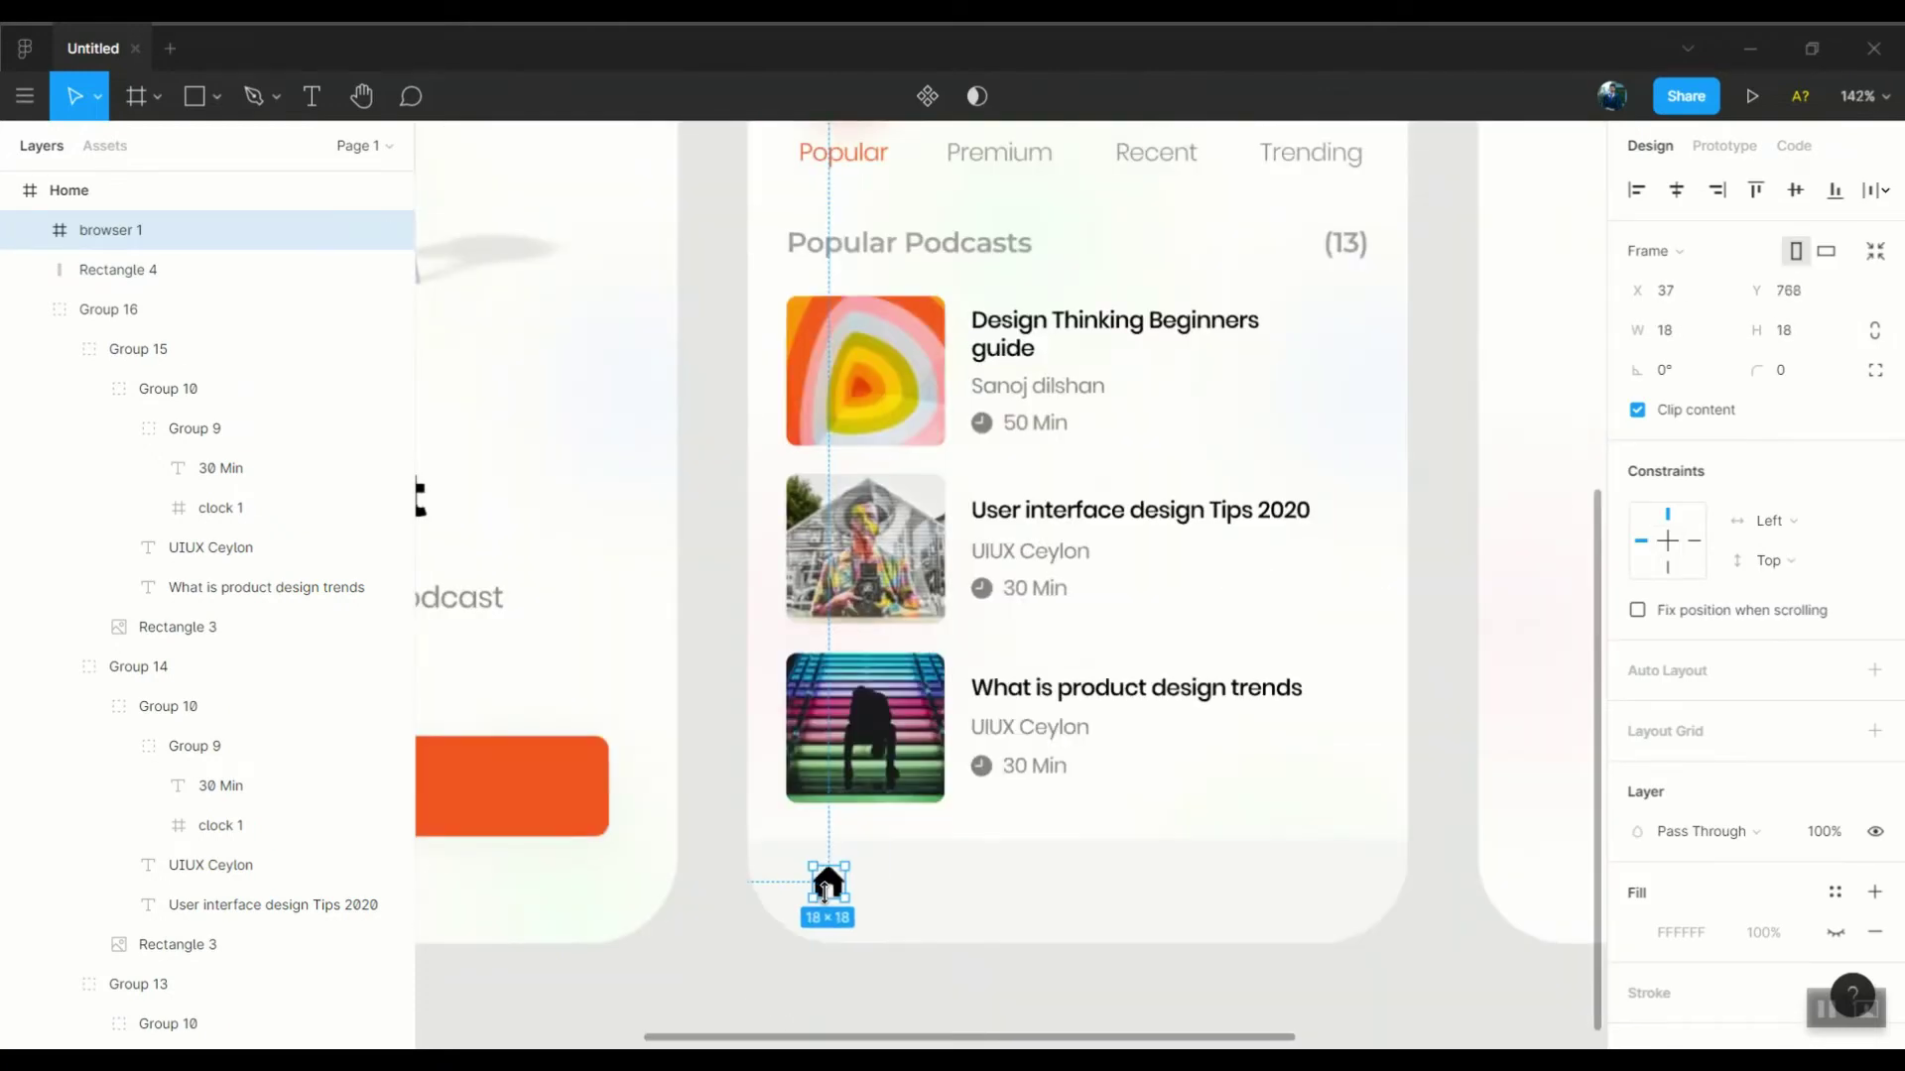
scroll(831, 883, up, 5)
mouse_move(831, 883)
mouse_down()
mouse_move(832, 900)
mouse_move(749, 808)
mouse_up()
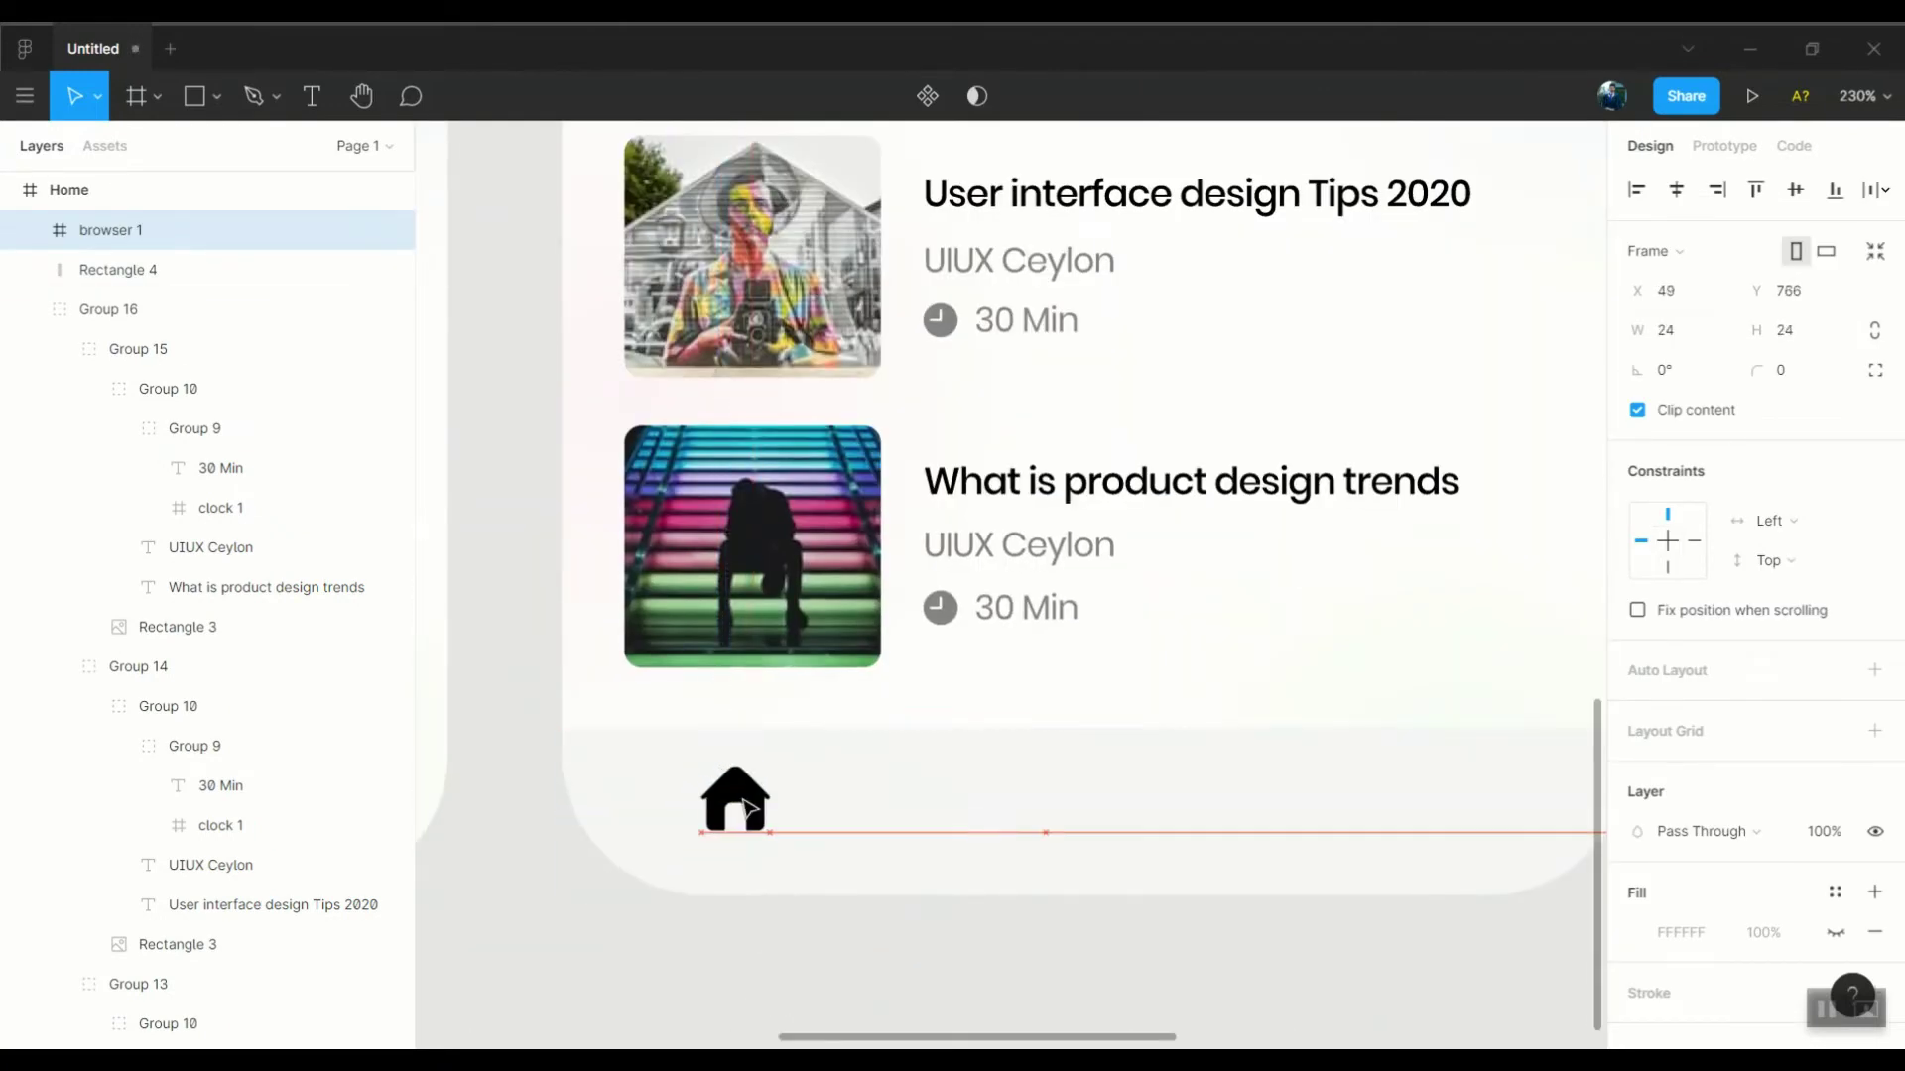
click(794, 883)
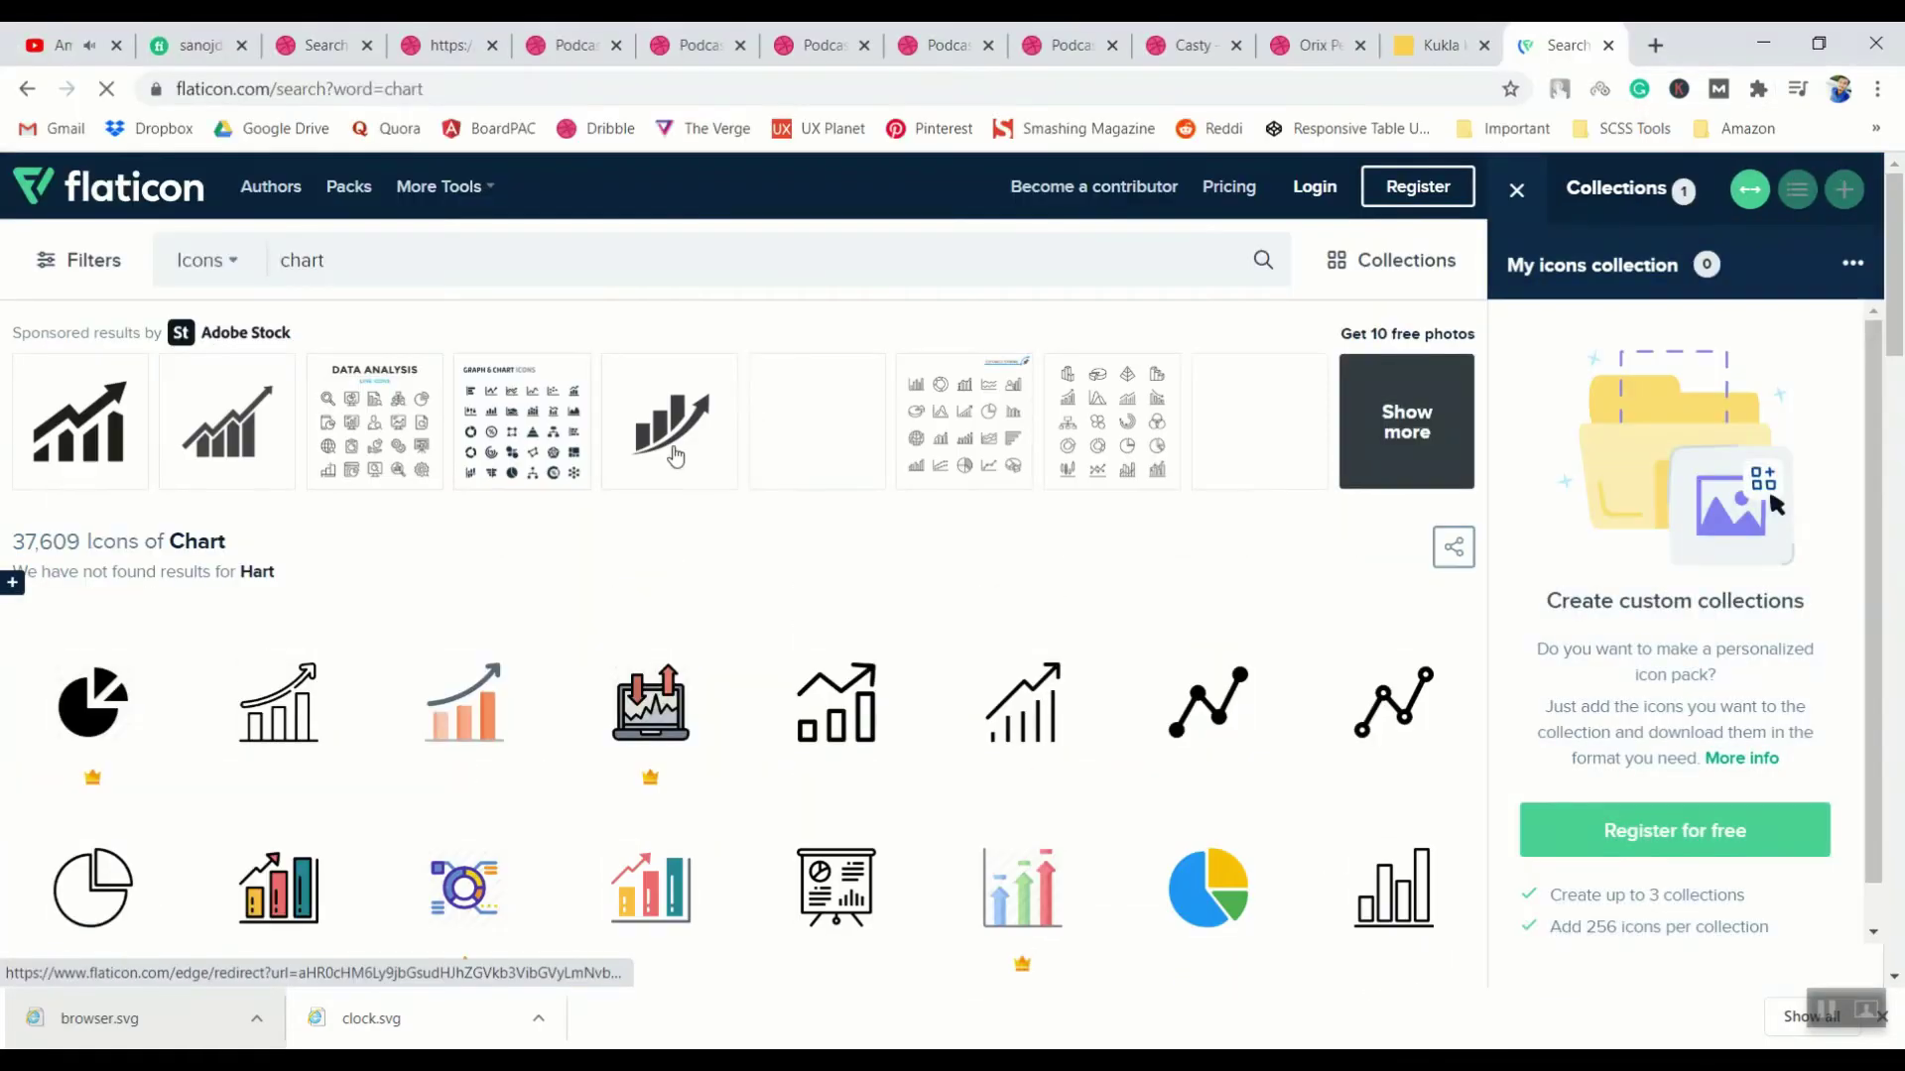
text(chart)
Search Flaticon for 'hartlove' and download the outlined heart icon as SVG
double_click(353, 259)
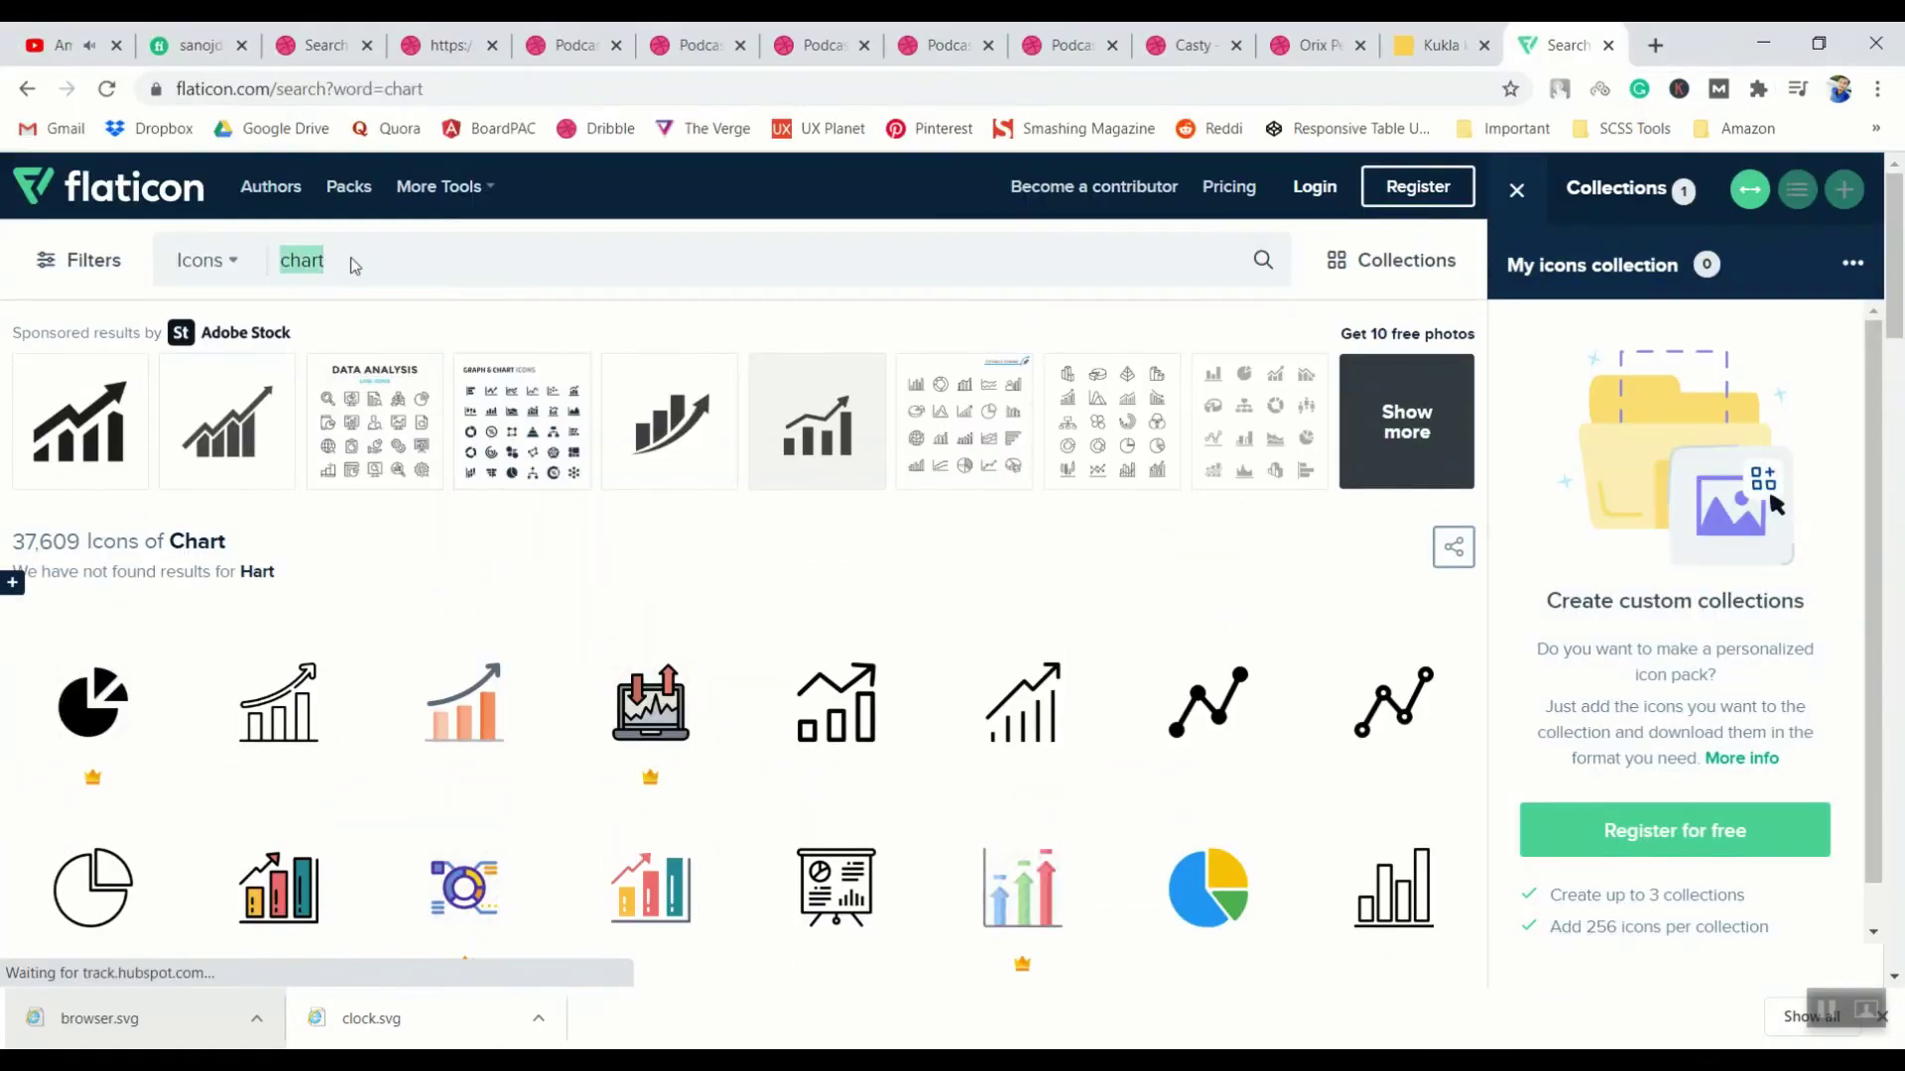
text(hartlove)
key(Return)
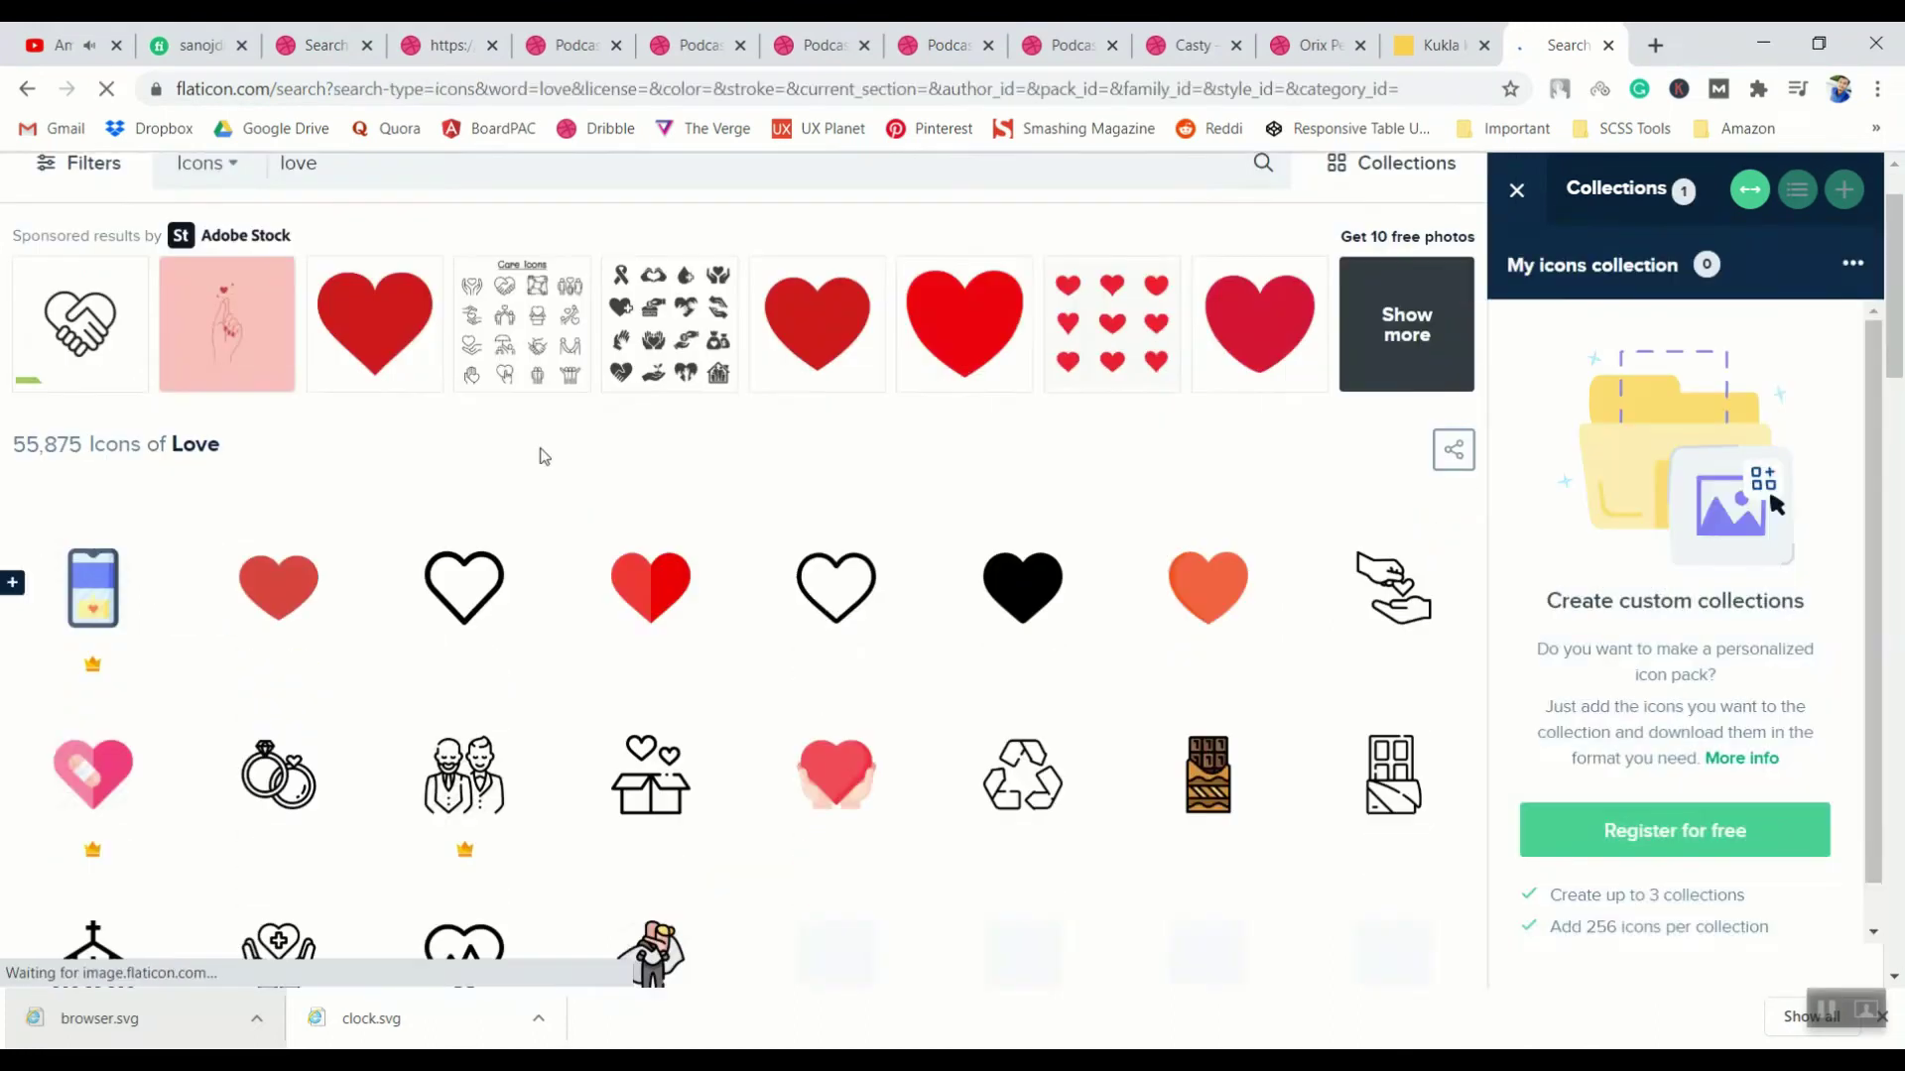
click(836, 585)
click(1335, 436)
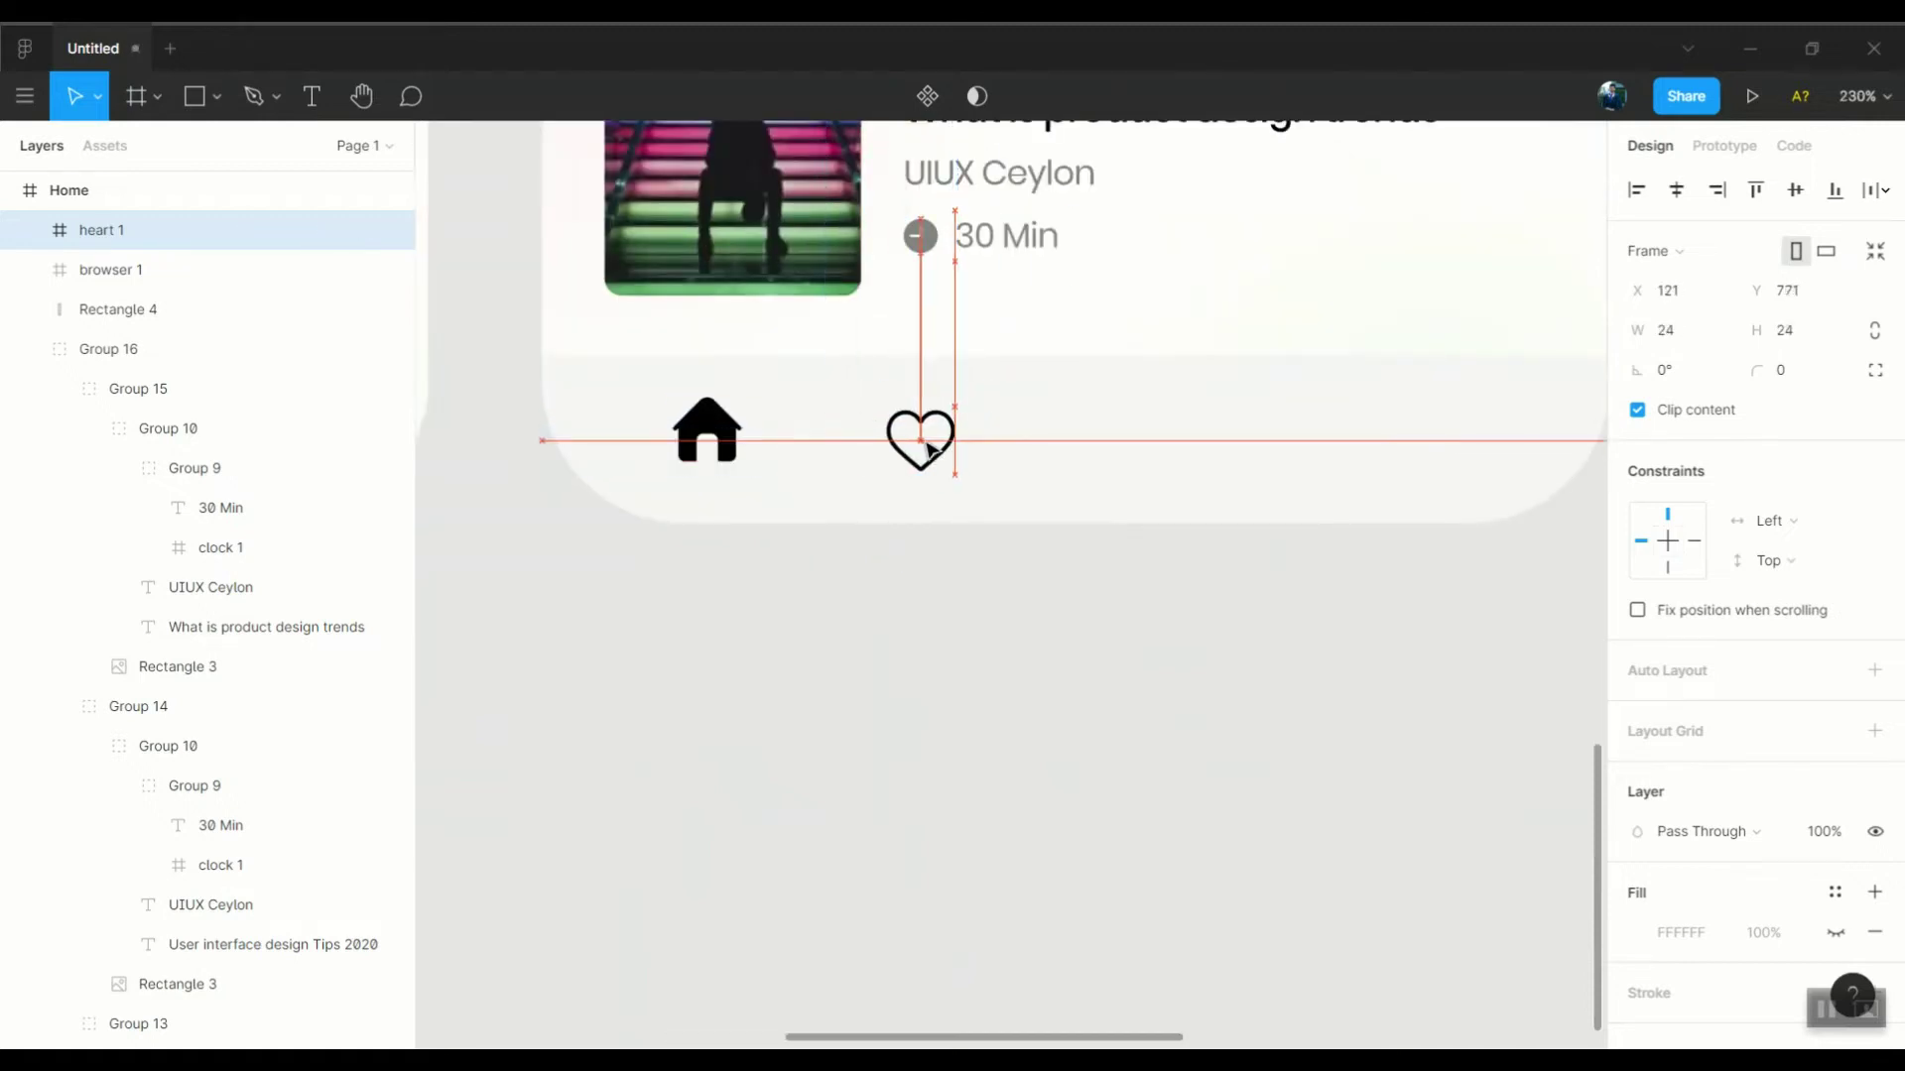
Place the heart icon beside the house, colour it FFFFFF, and search Flaticon for 'profile'
drag(928, 449, 815, 447)
scroll(684, 441, up, 5)
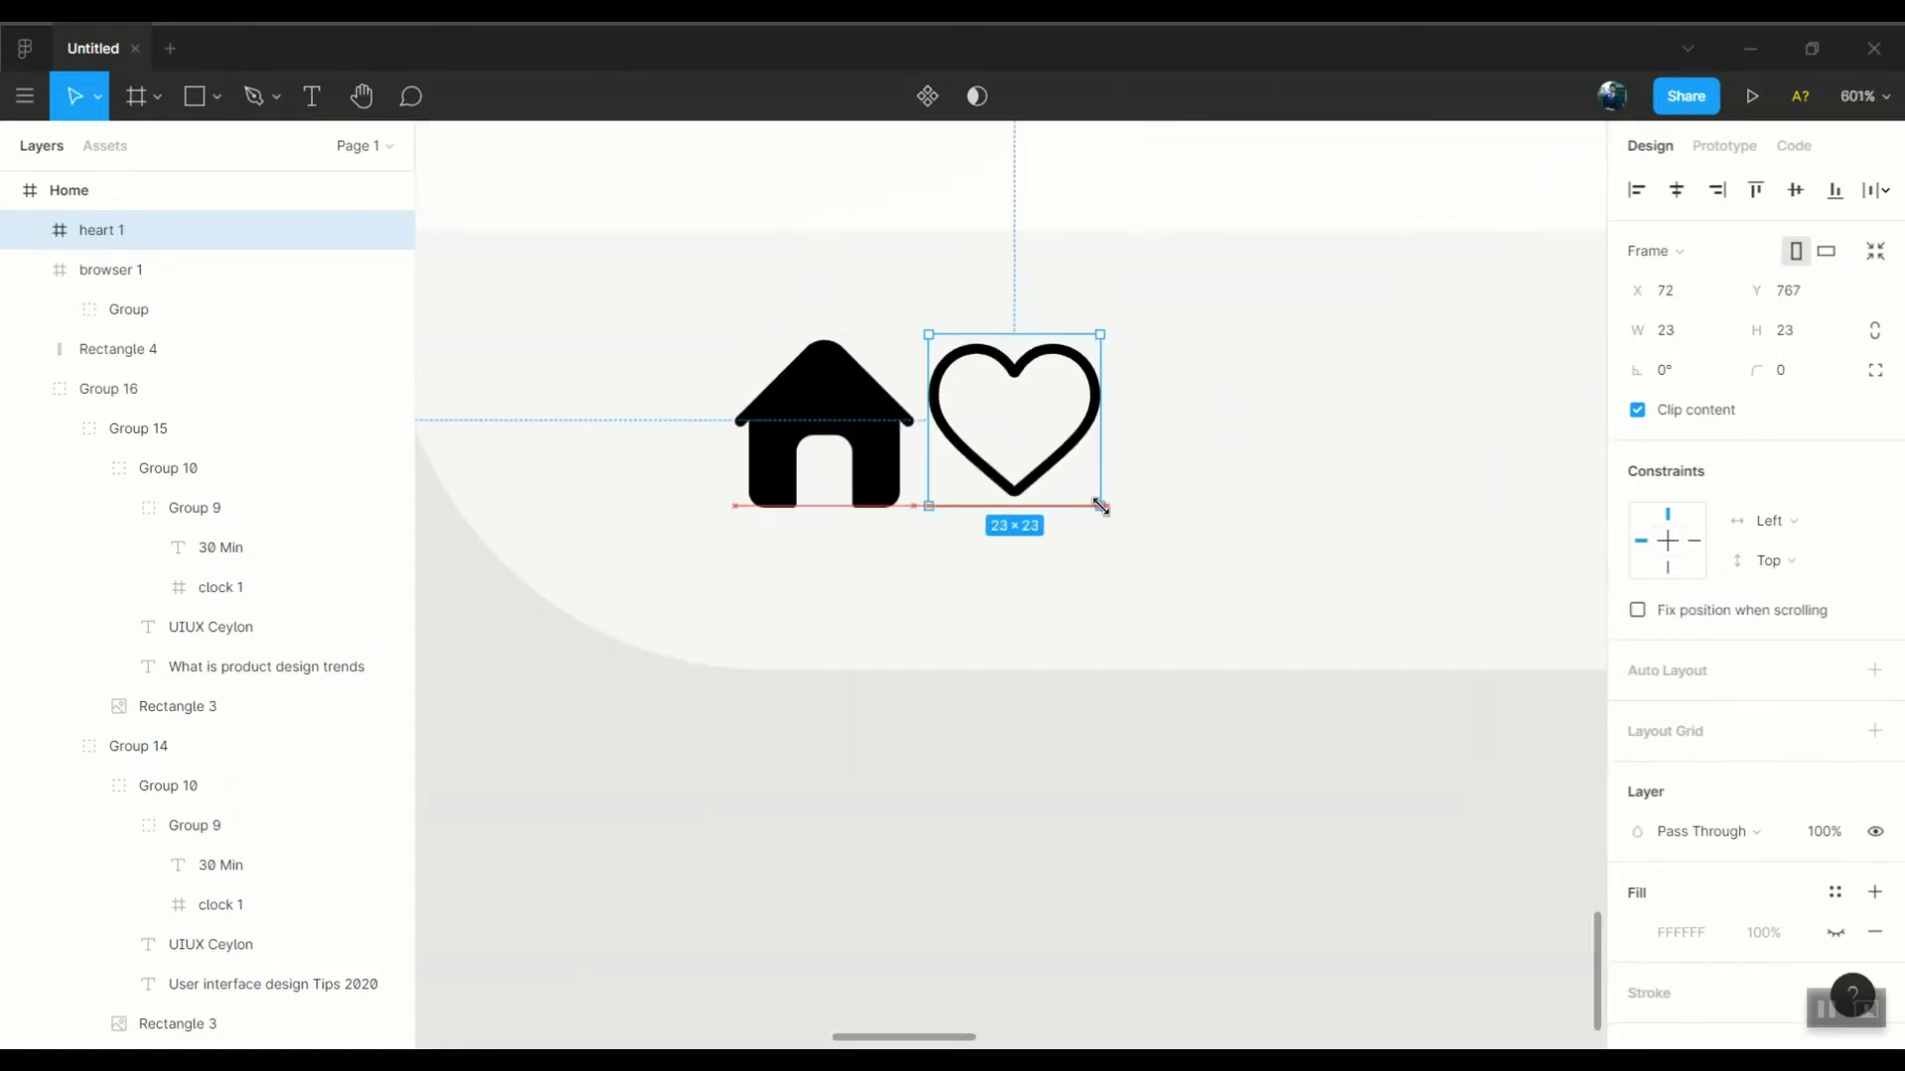
click(1639, 969)
text(FFFFFF)
scroll(1096, 526, down, 10)
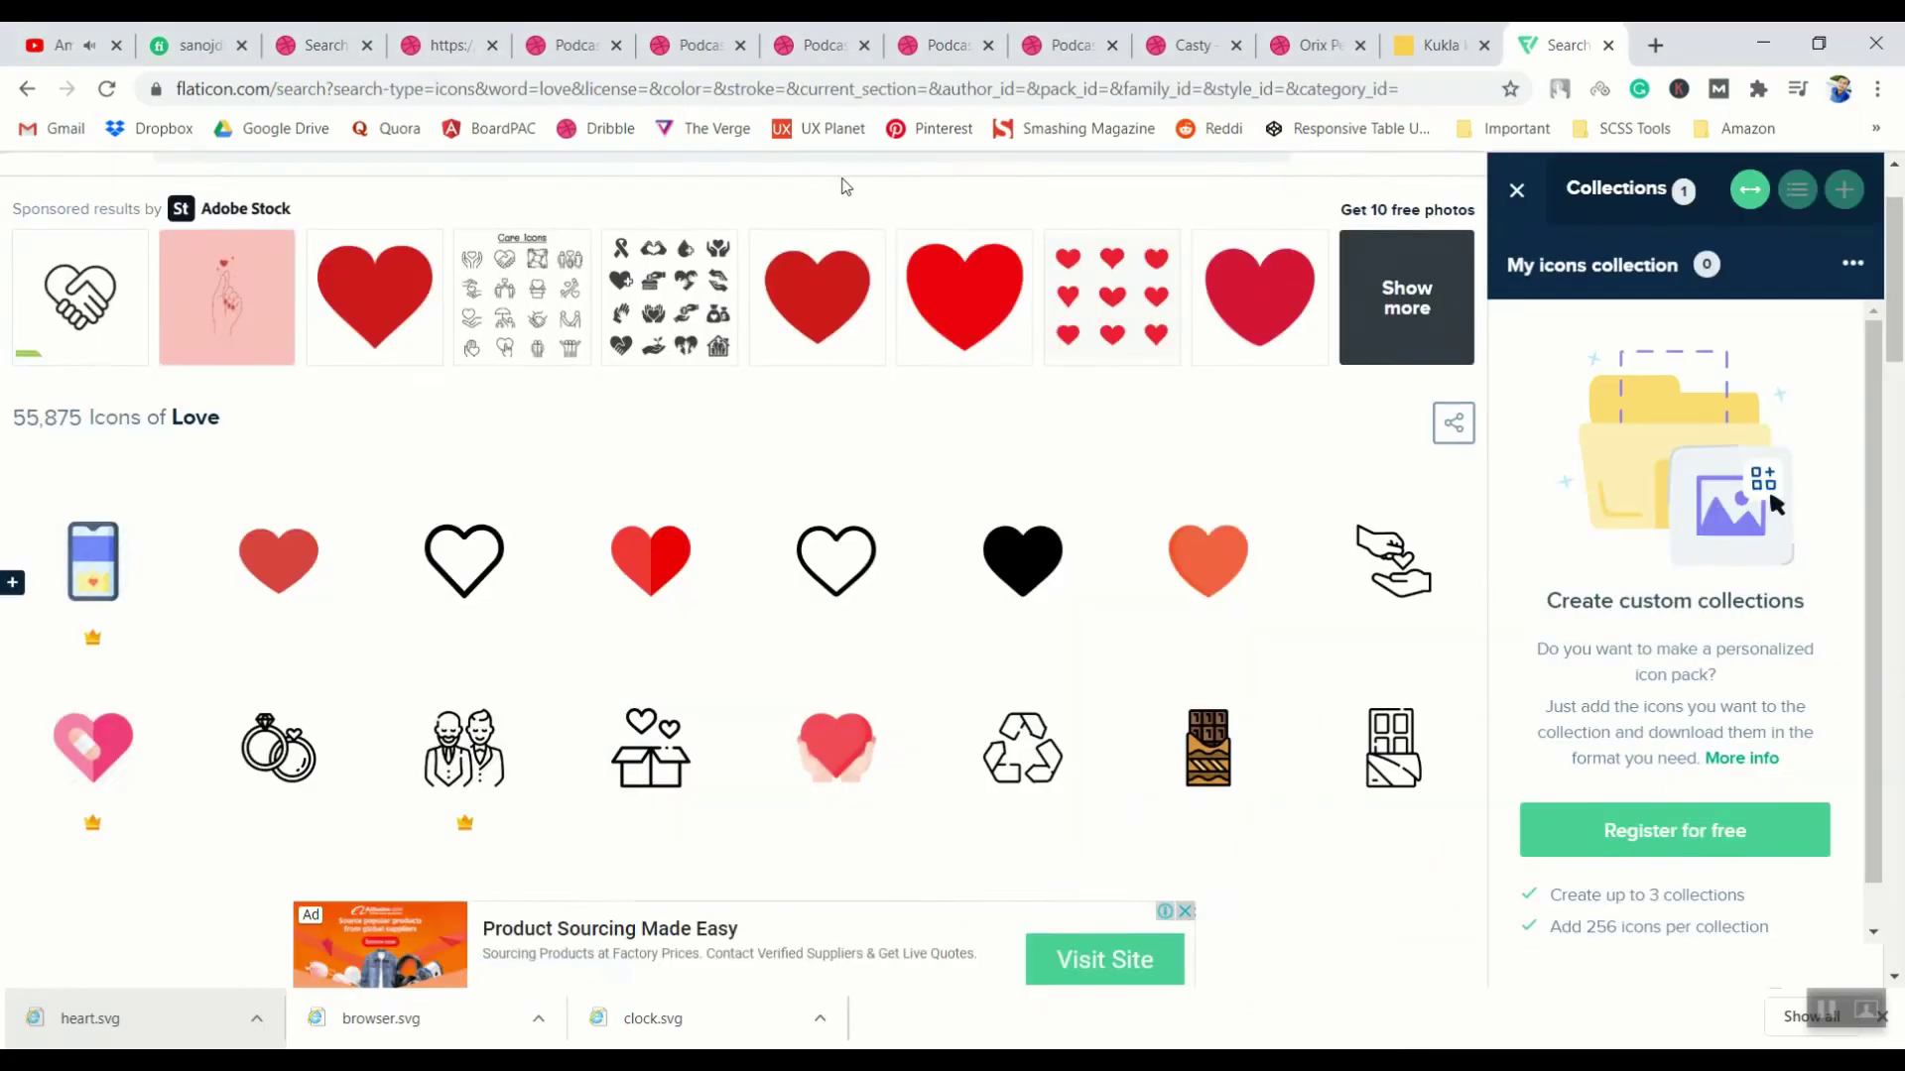
text(profile)
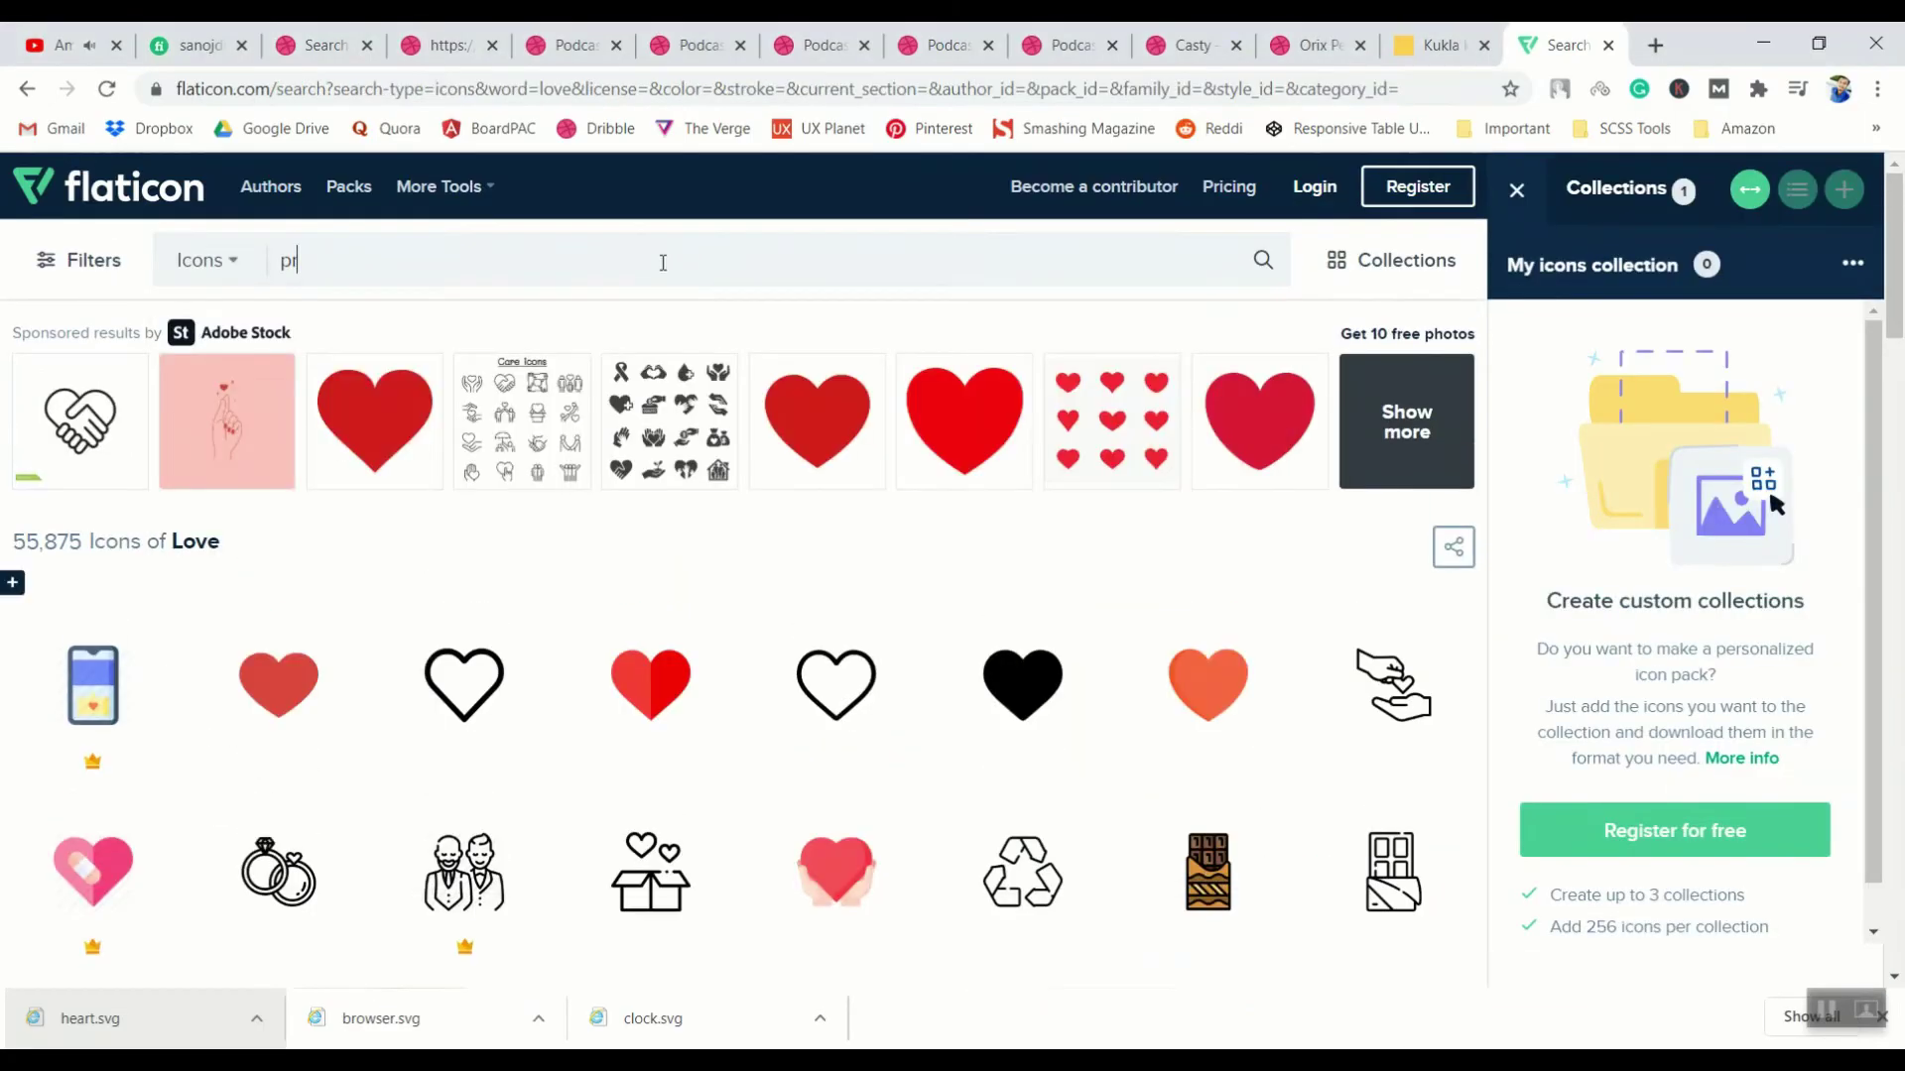
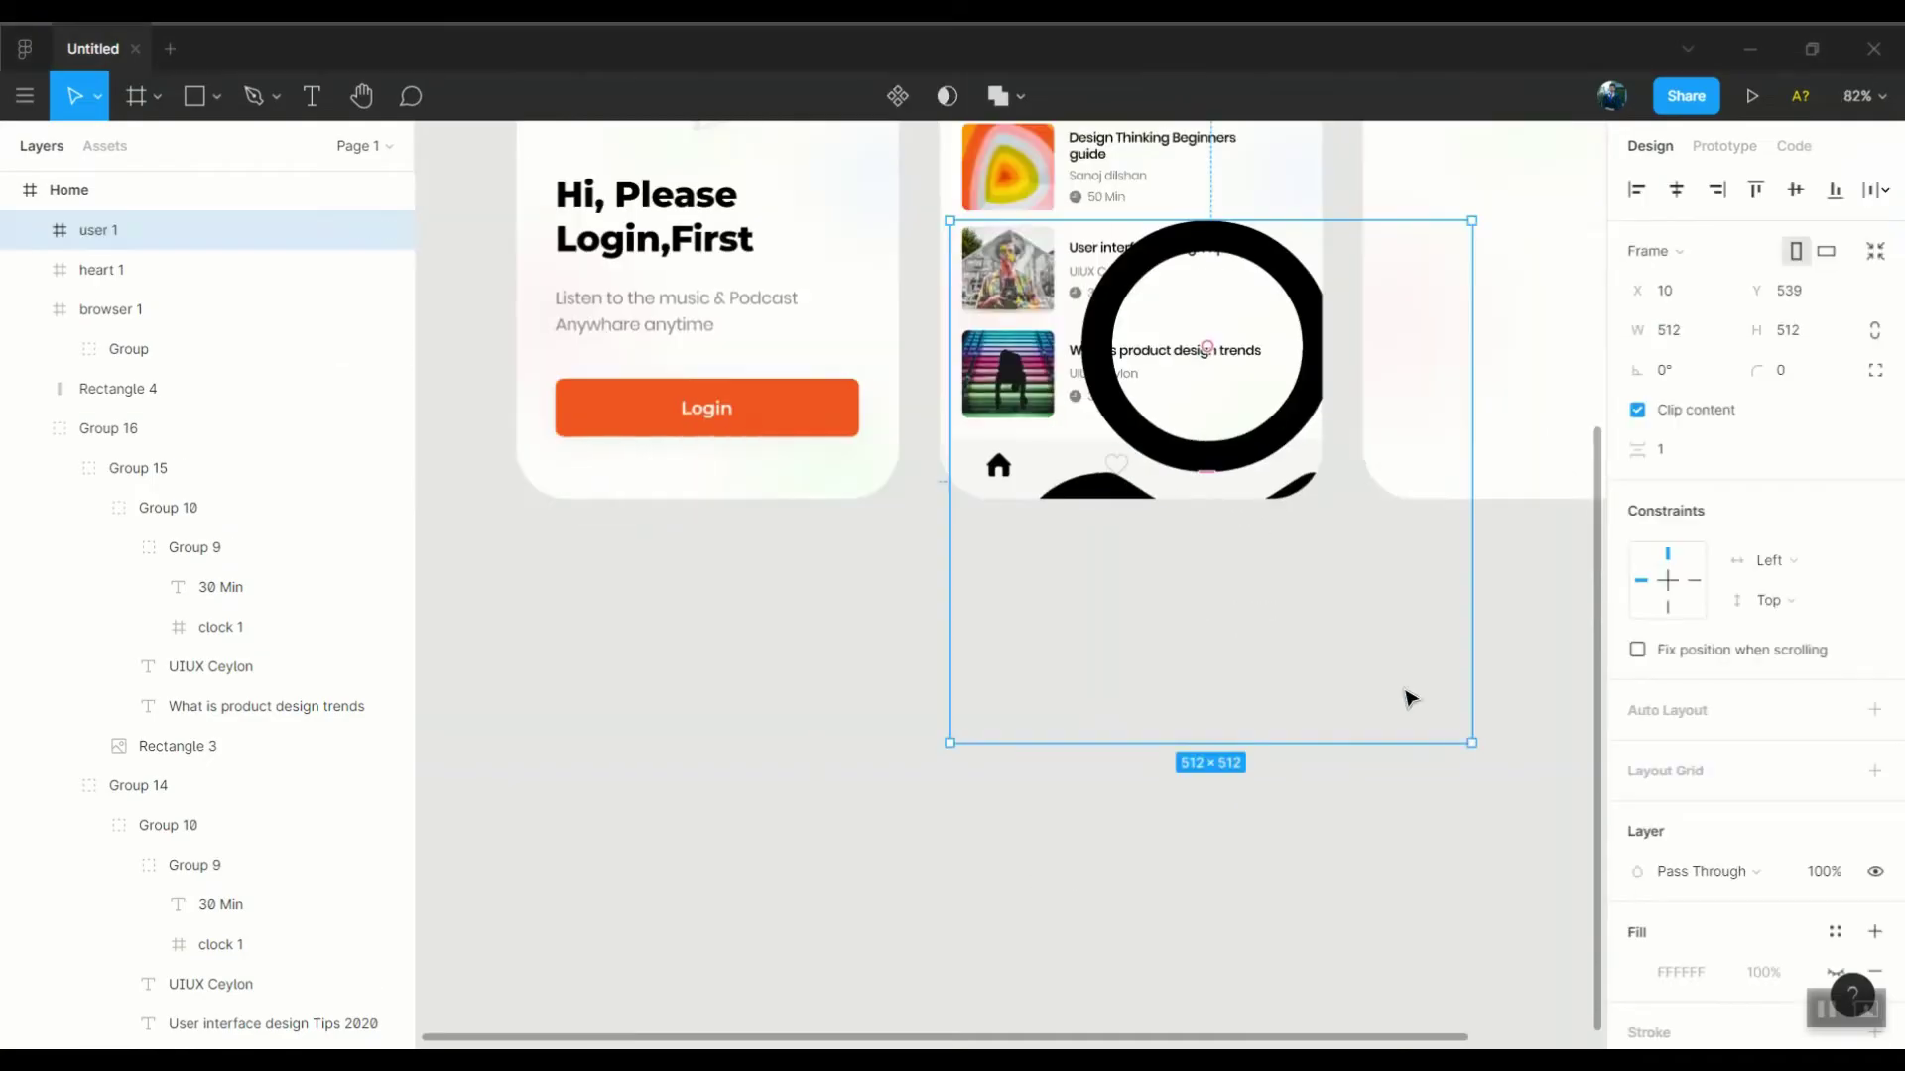
Shrink the user icon into the tab bar, lock Rectangle 4, and move the icon to the bar's right end
drag(950, 222, 1216, 480)
scroll(1171, 481, up, 5)
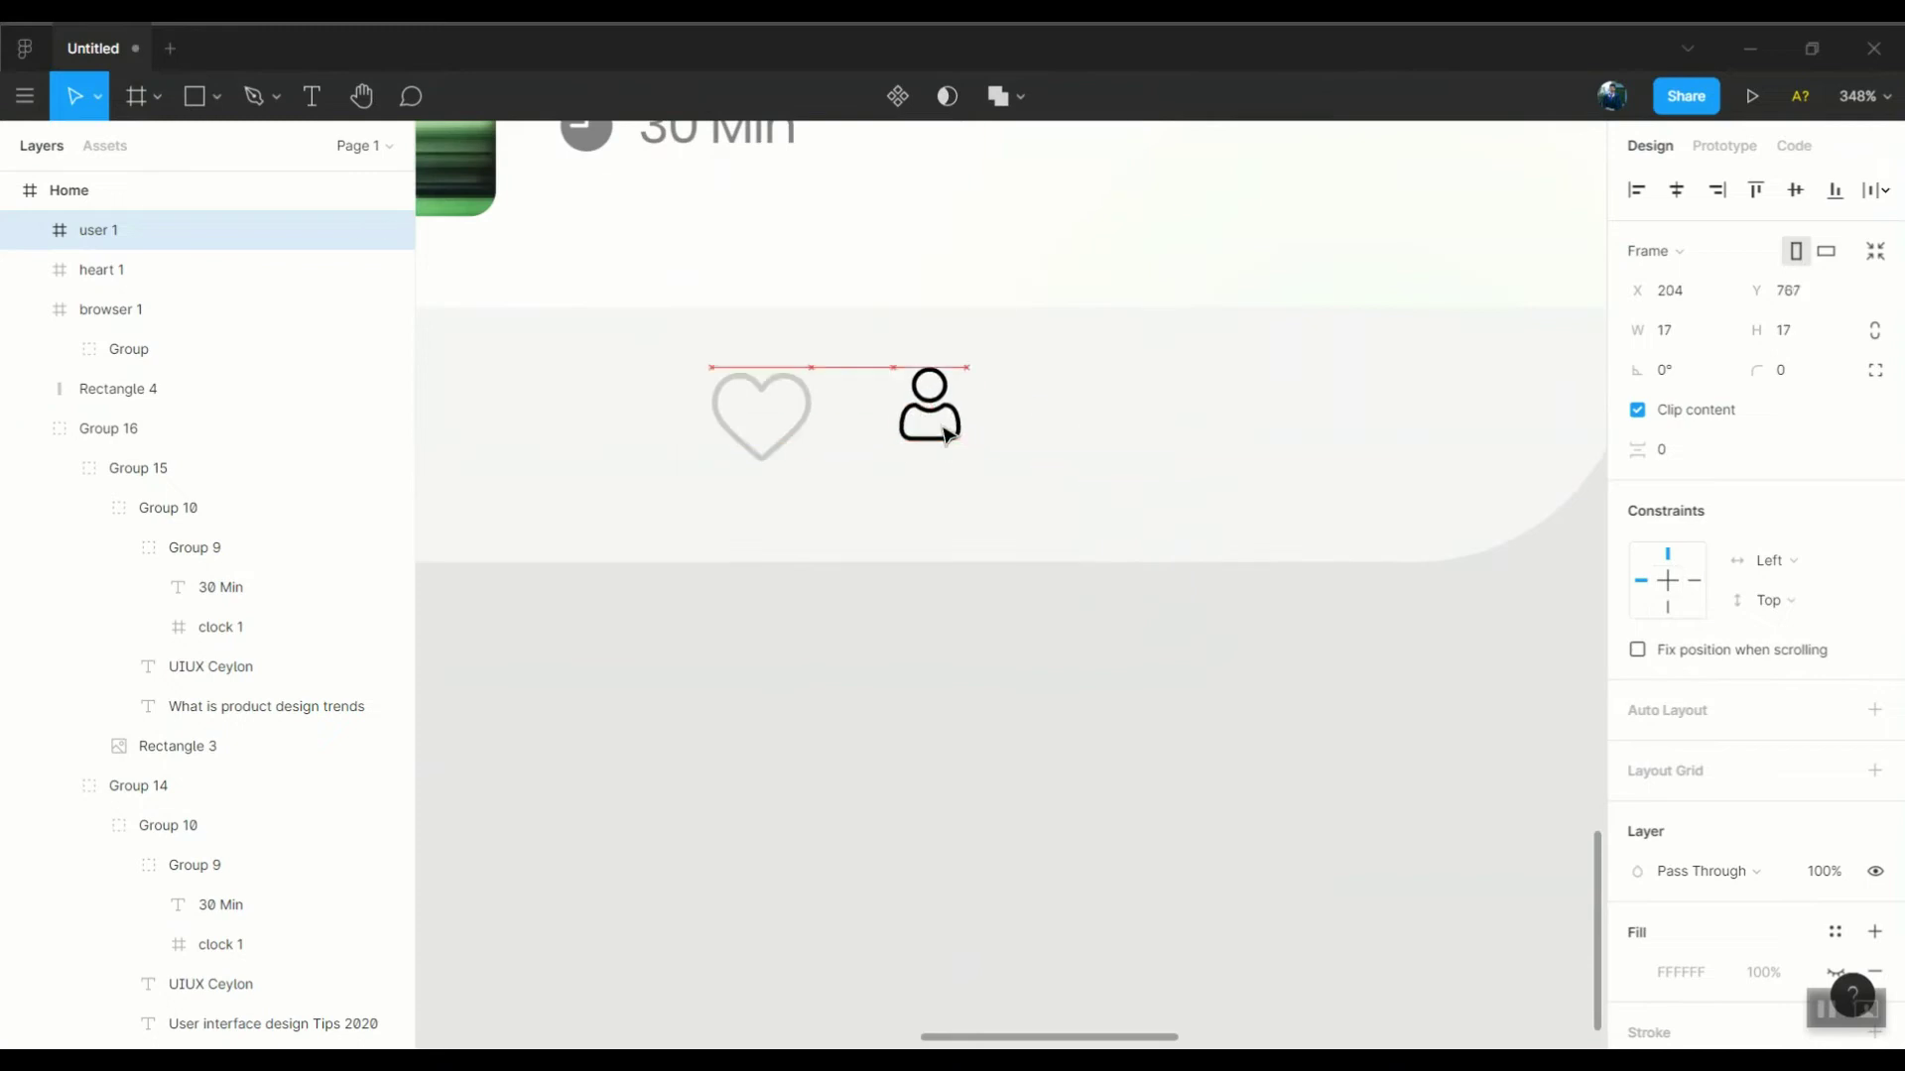
scroll(792, 413, up, 5)
scroll(792, 413, up, 10)
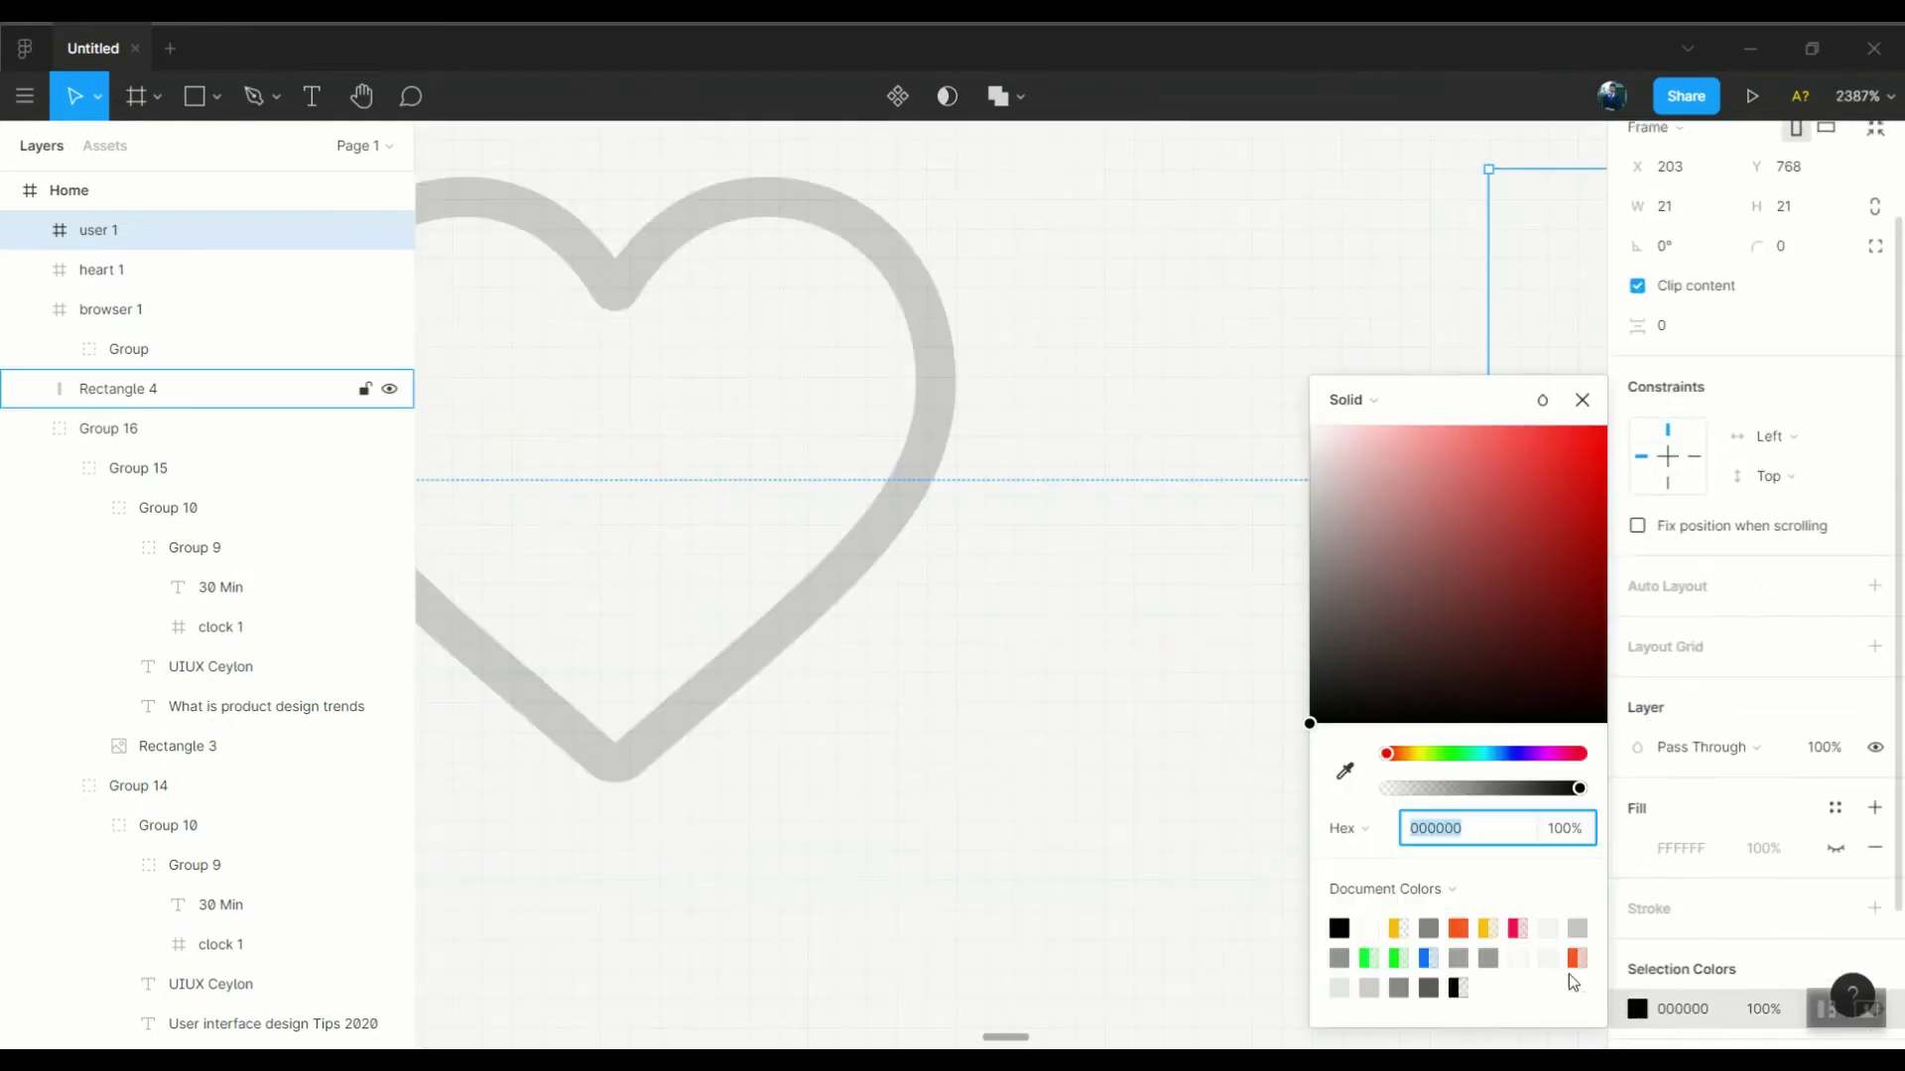
click(1024, 631)
scroll(1025, 631, down, 10)
scroll(1250, 633, down, 5)
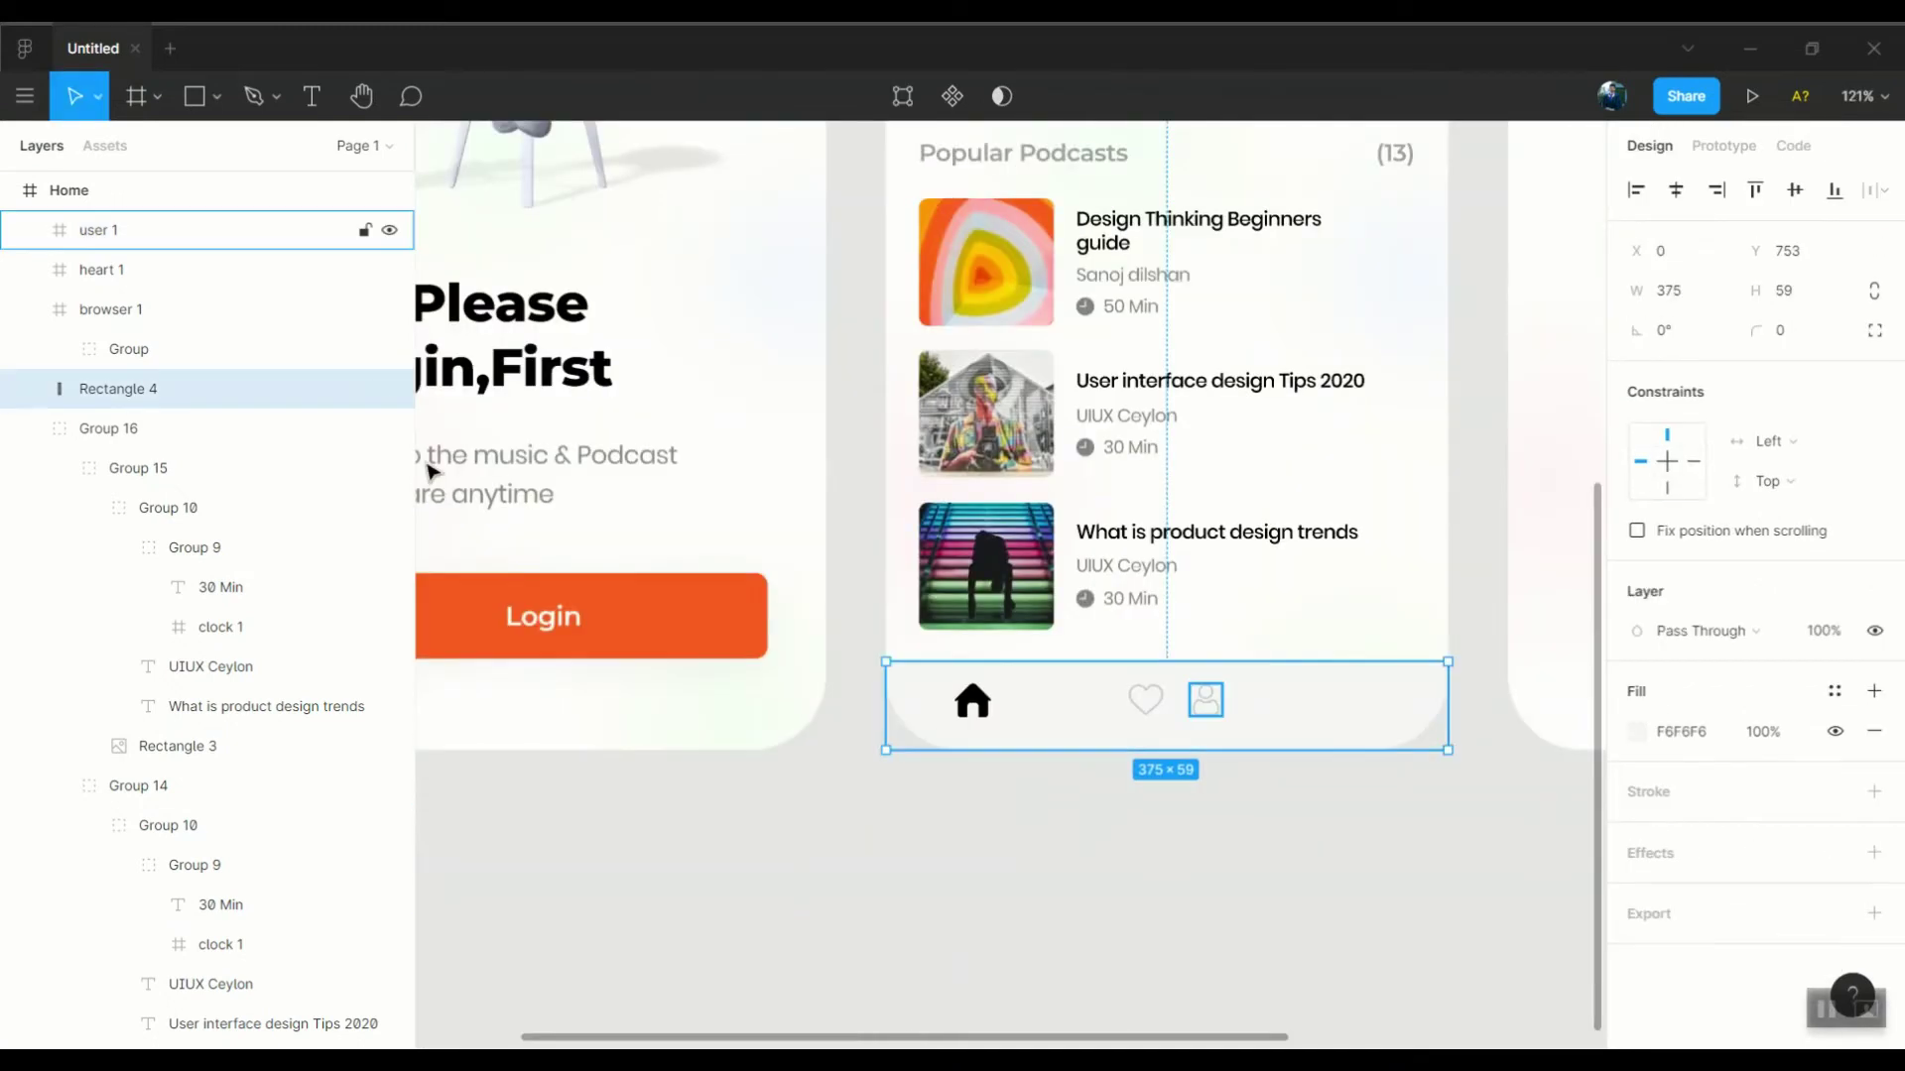
click(366, 390)
drag(1206, 702, 1314, 712)
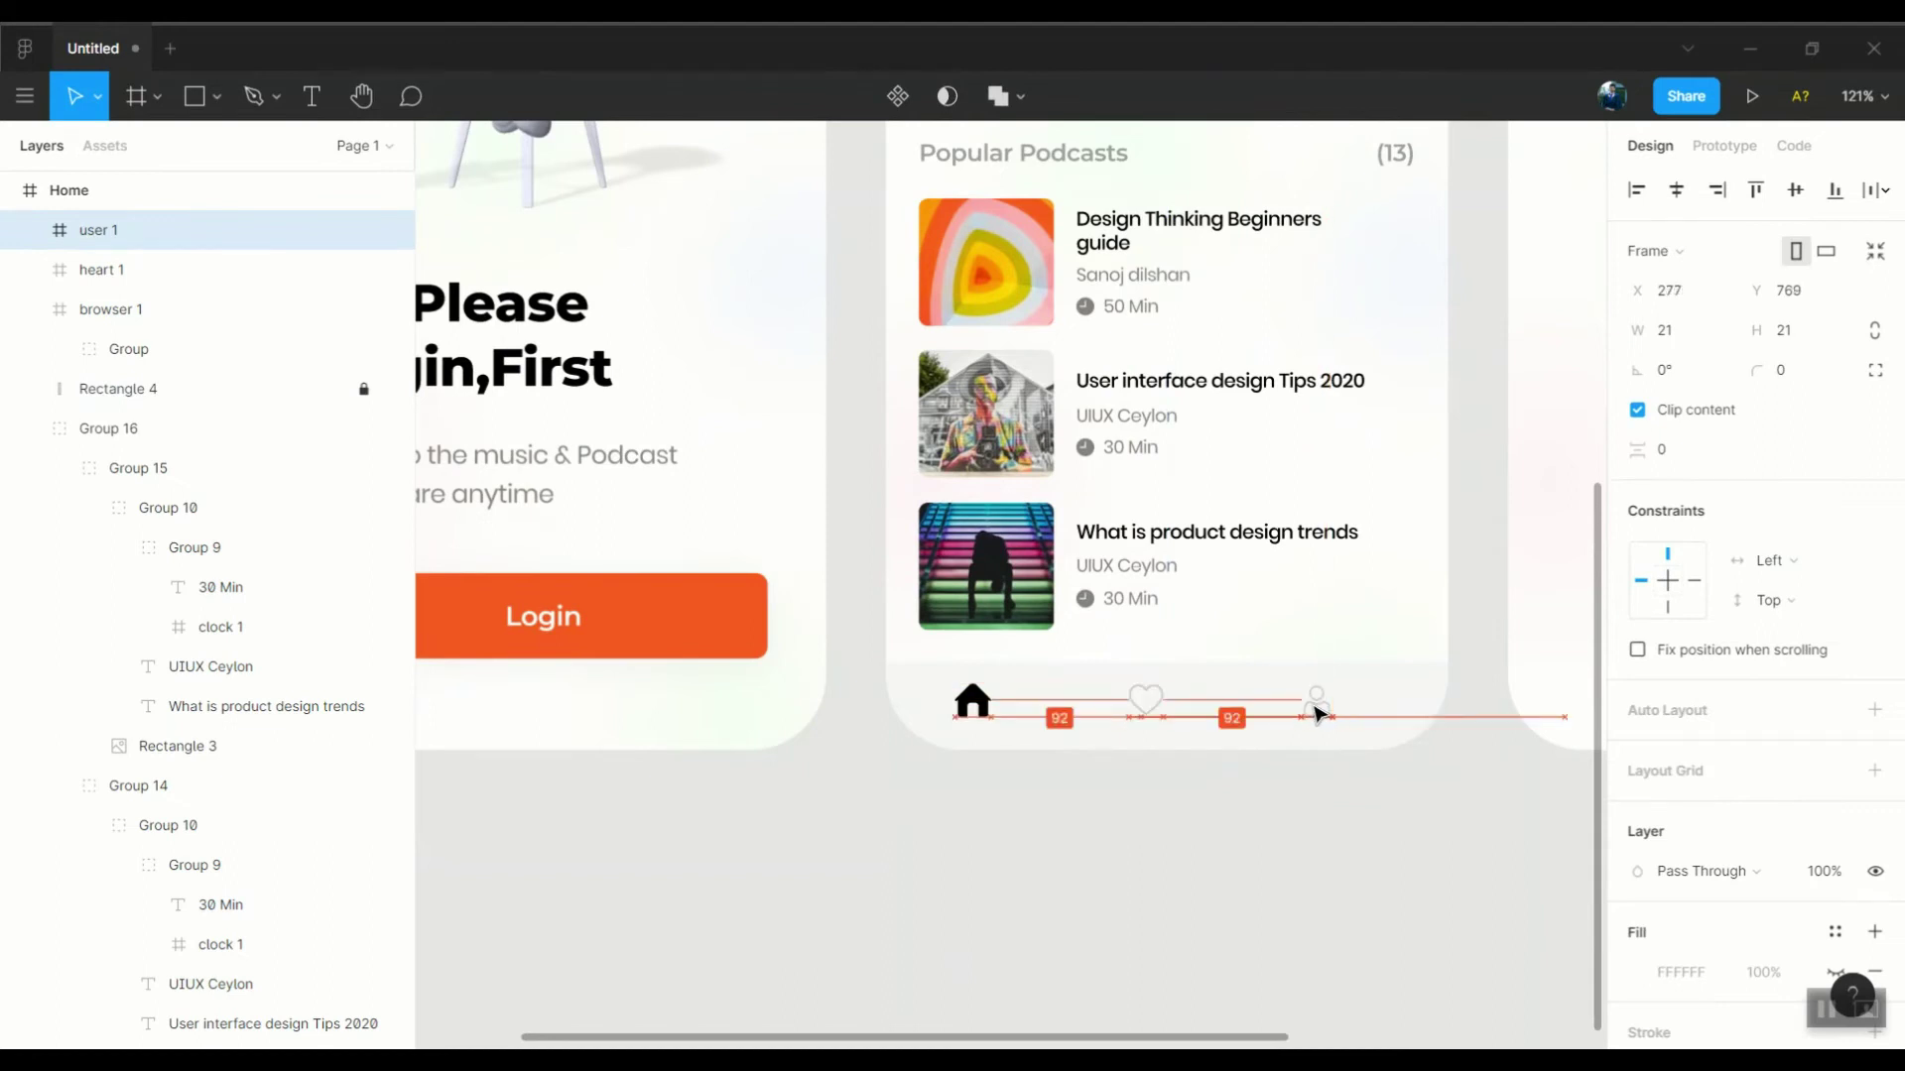
shift+click(1153, 706)
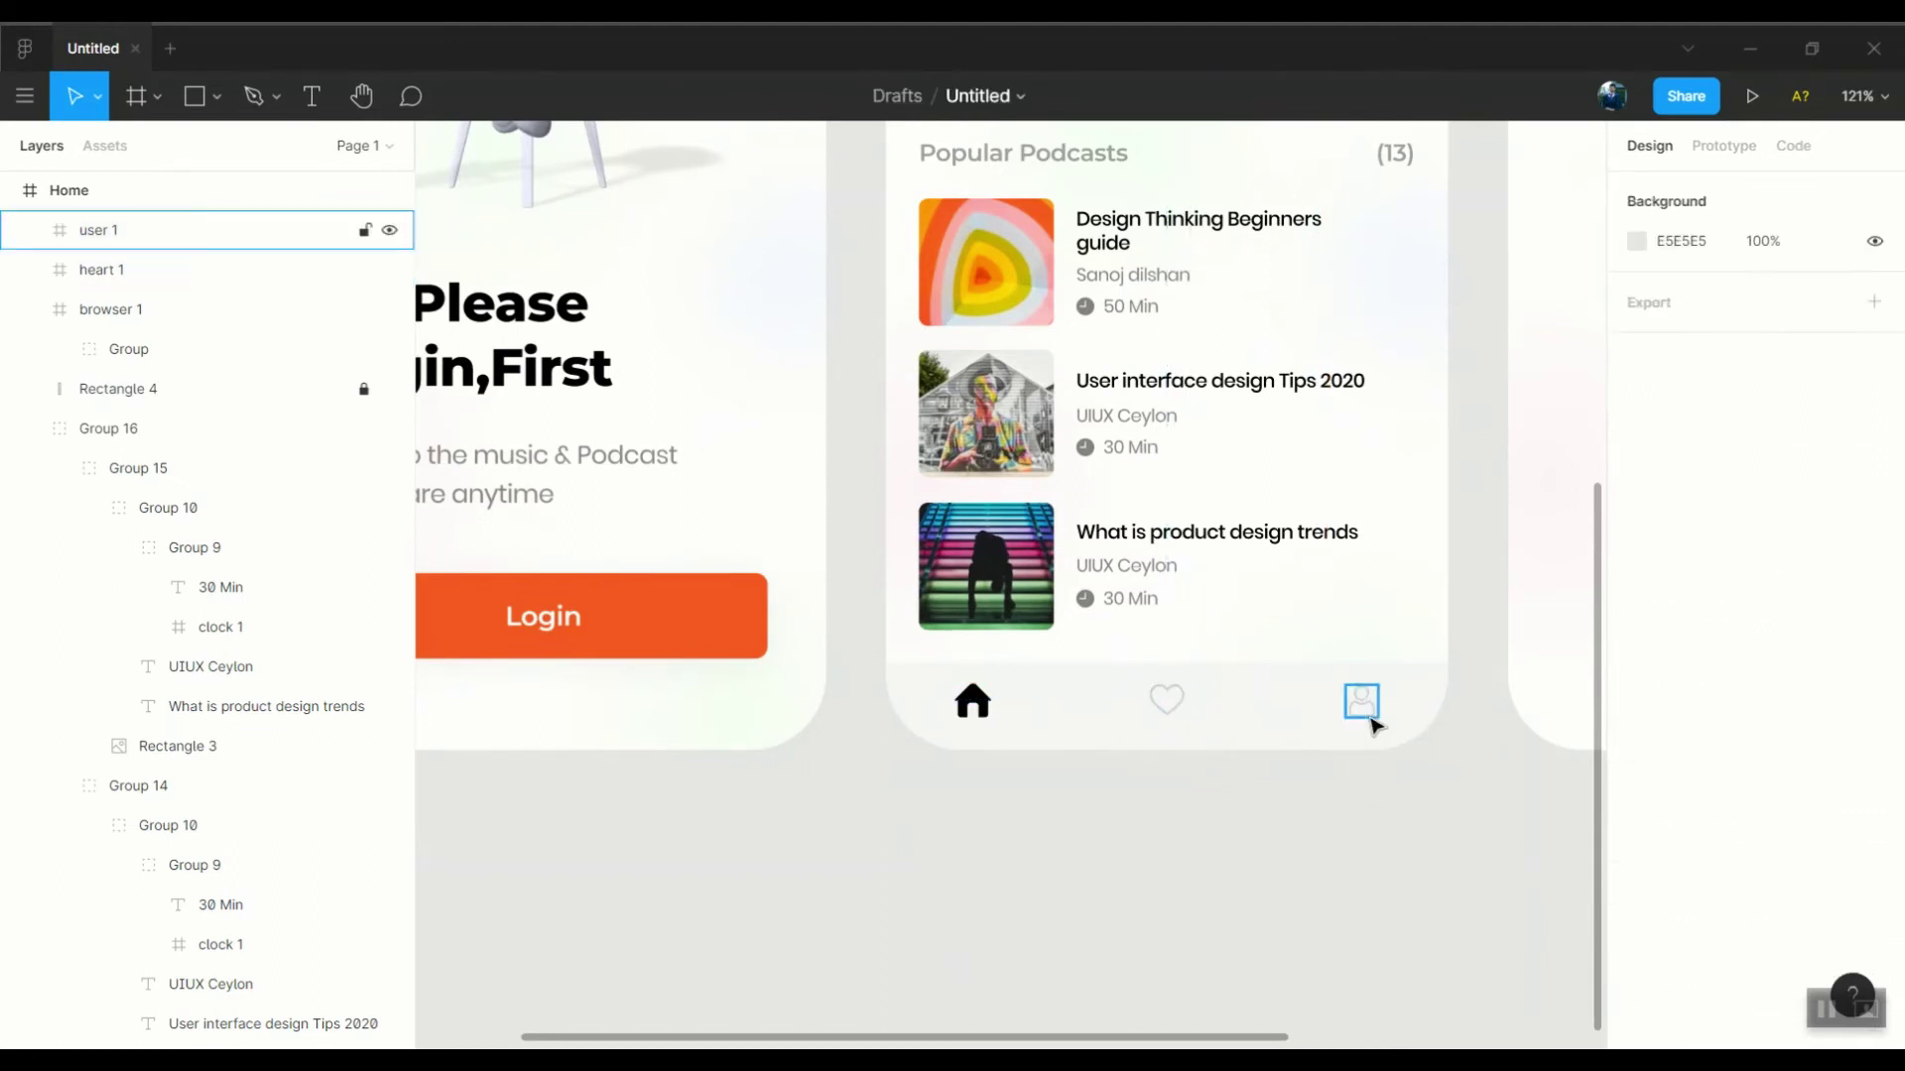
drag(1372, 723, 1367, 716)
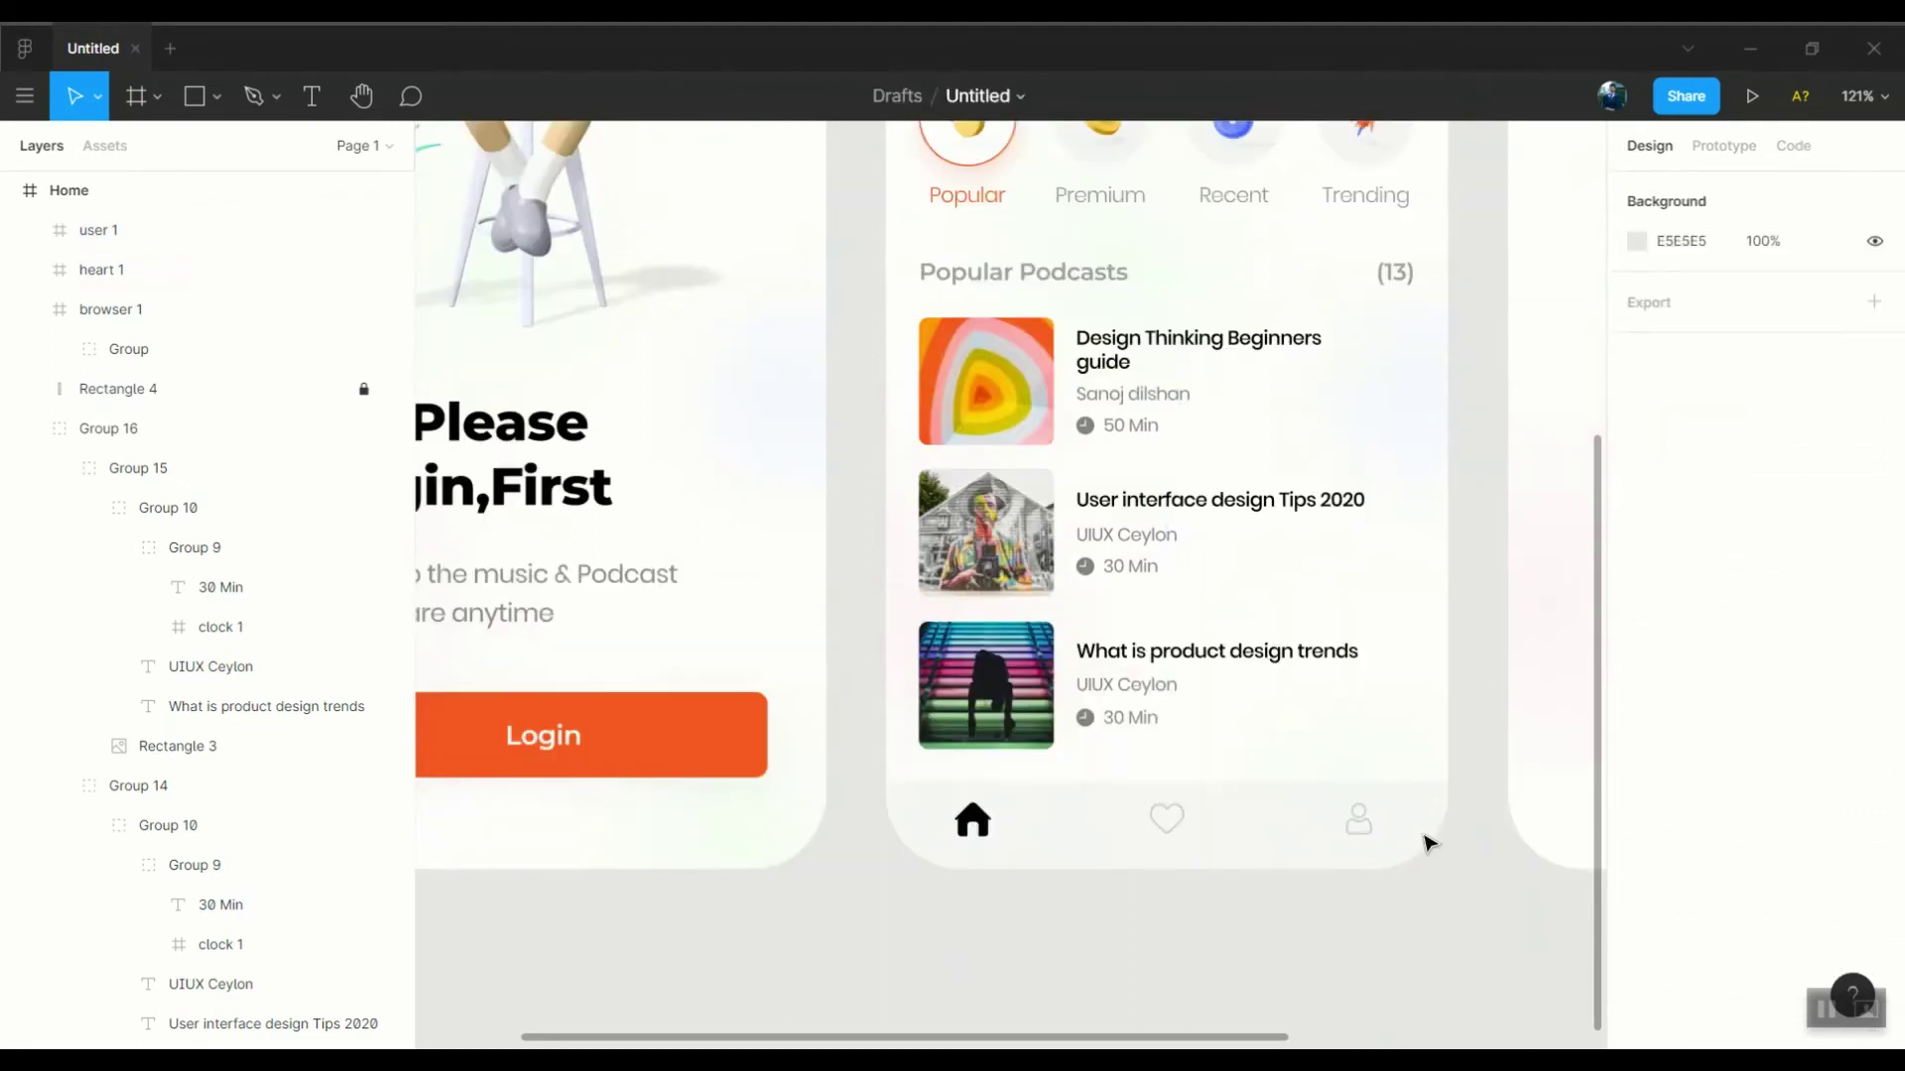
Paste a microphone icon, scale it to 20×20, and space it evenly between the heart and user icons
key(ctrl+v)
scroll(1387, 721, down, 5)
scroll(1387, 721, up, 5)
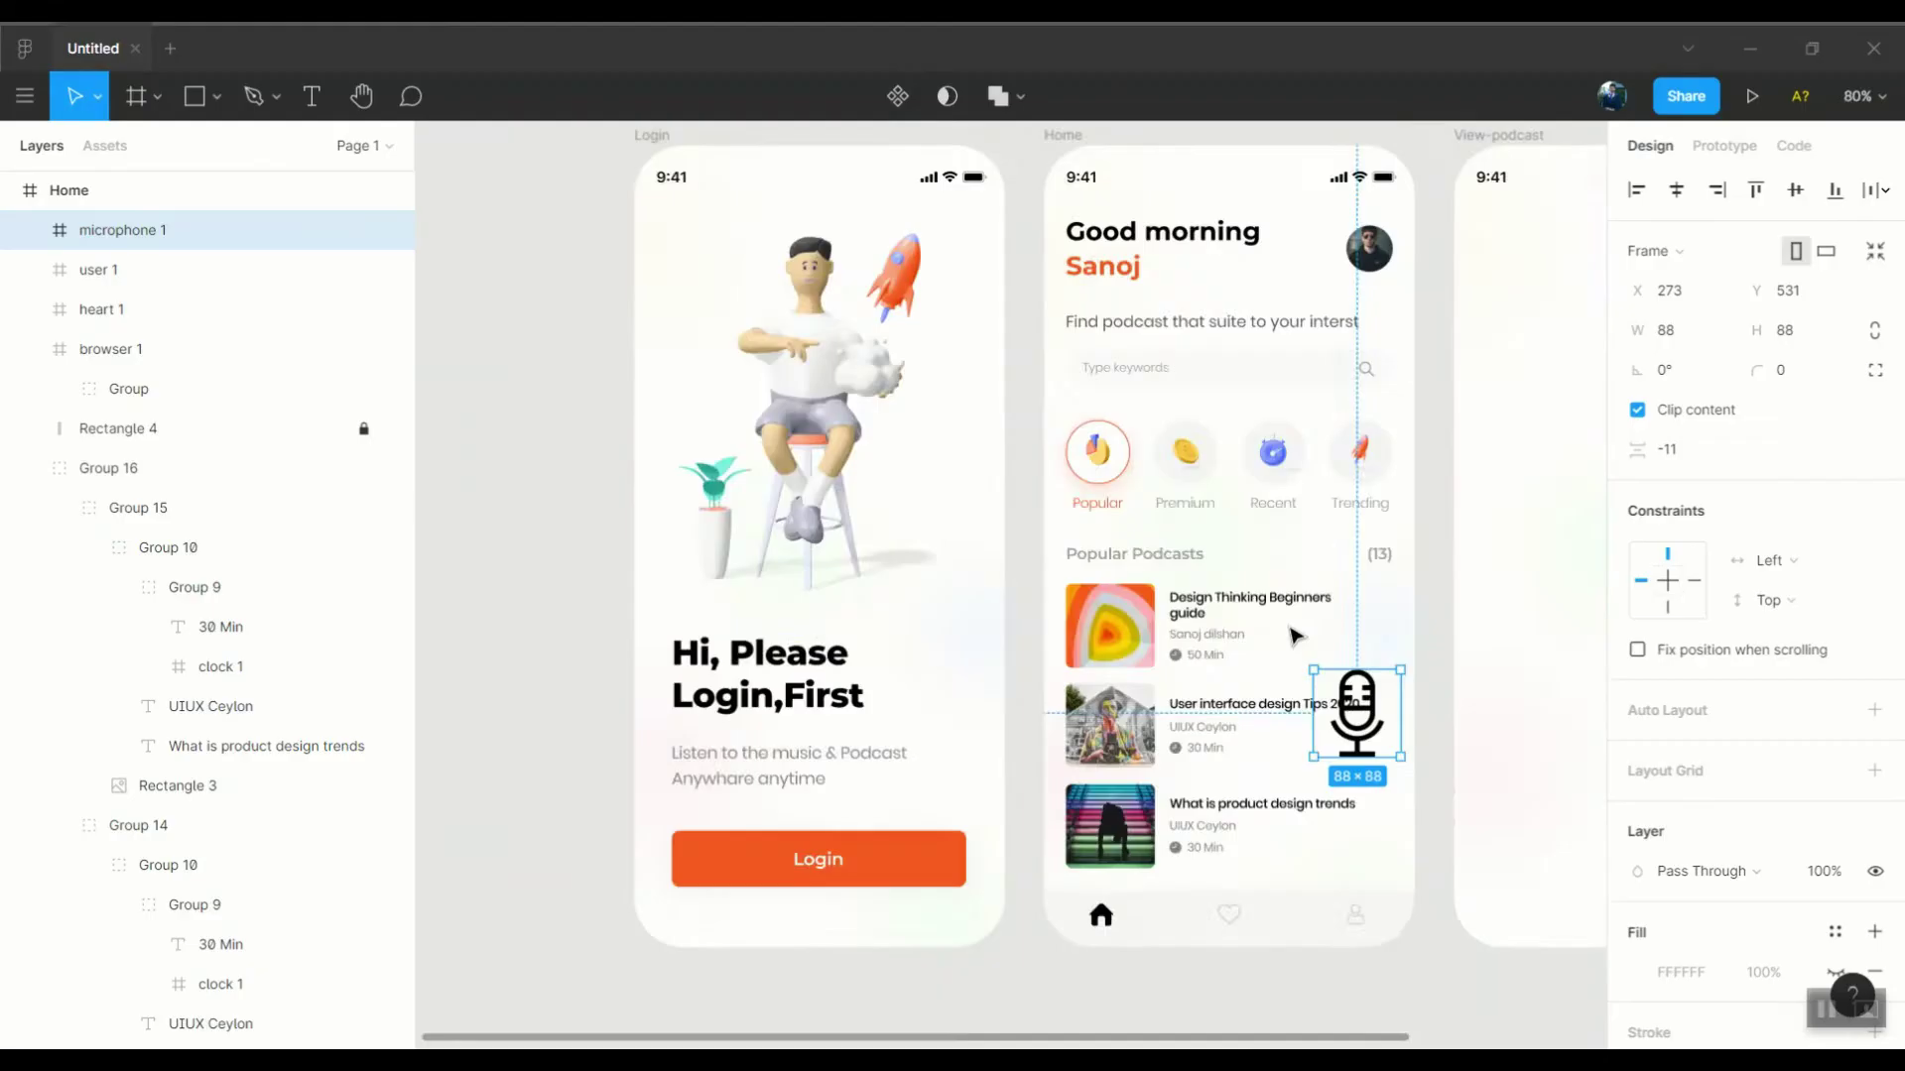
drag(1233, 361, 1033, 830)
scroll(1123, 874, up, 3)
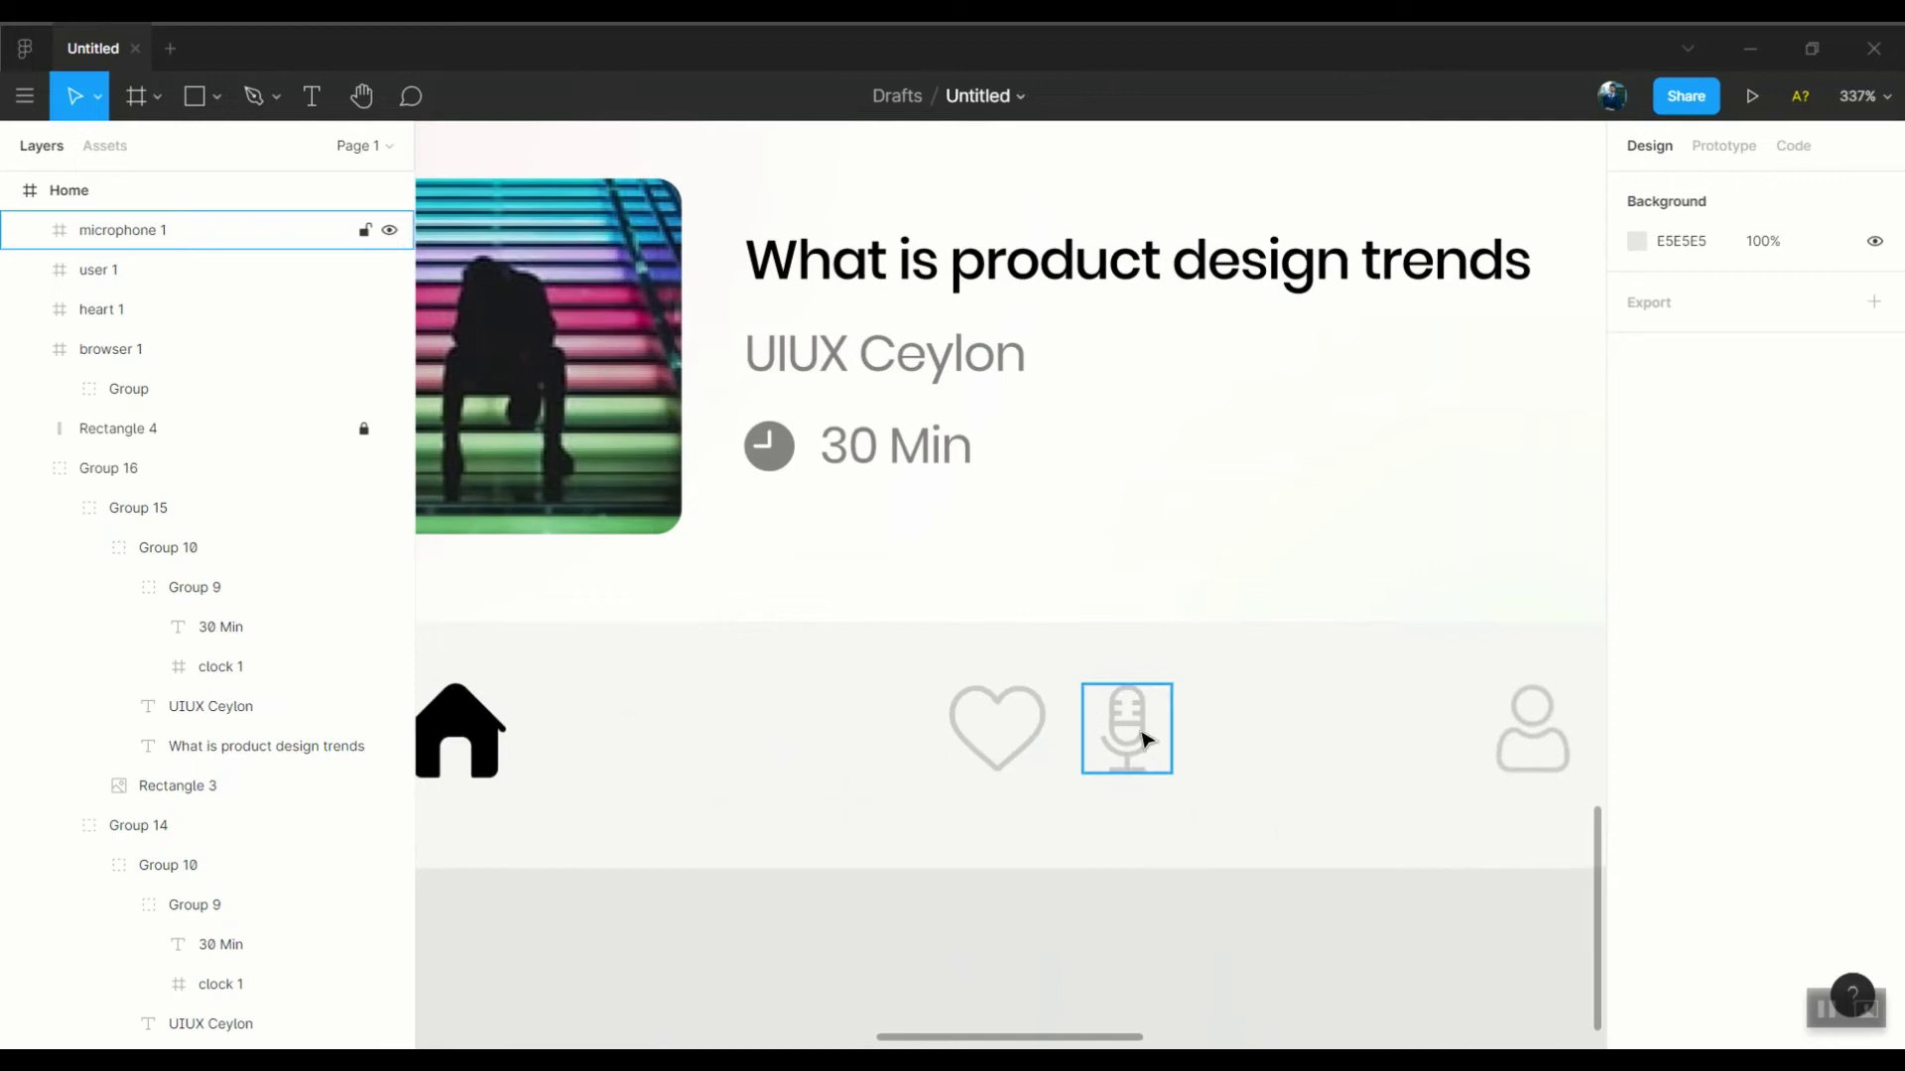
click(1000, 739)
mouse_move(1145, 739)
mouse_down()
mouse_move(1285, 739)
mouse_move(1202, 753)
mouse_up()
mouse_move(872, 744)
mouse_down()
mouse_move(834, 751)
mouse_move(865, 739)
mouse_up()
click(1157, 647)
scroll(999, 757, down, 3)
click(1084, 735)
Group the four icons with the bar background, then ungroup them to rework the spacing
drag(1350, 784, 596, 715)
key(ctrl+g)
click(947, 870)
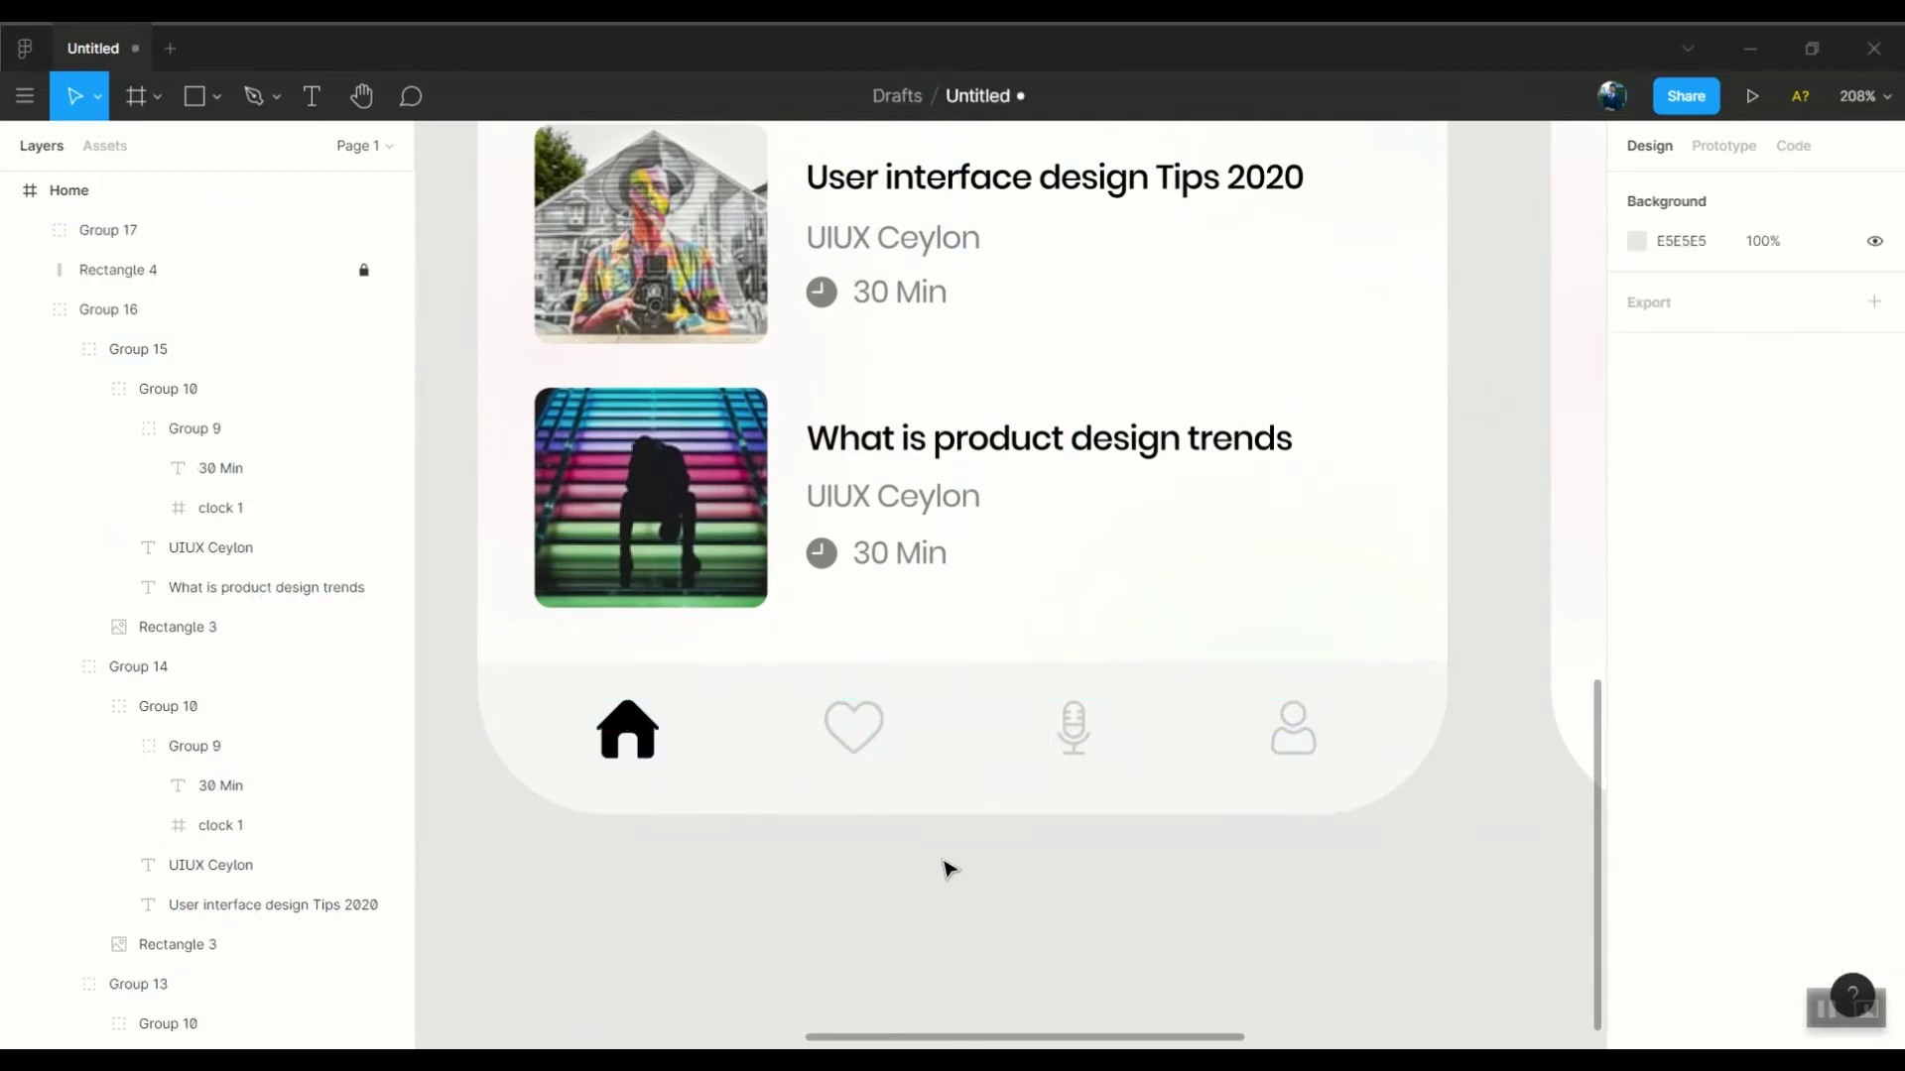
drag(666, 648, 1329, 855)
key(ctrl+g)
scroll(1314, 877, up, 5)
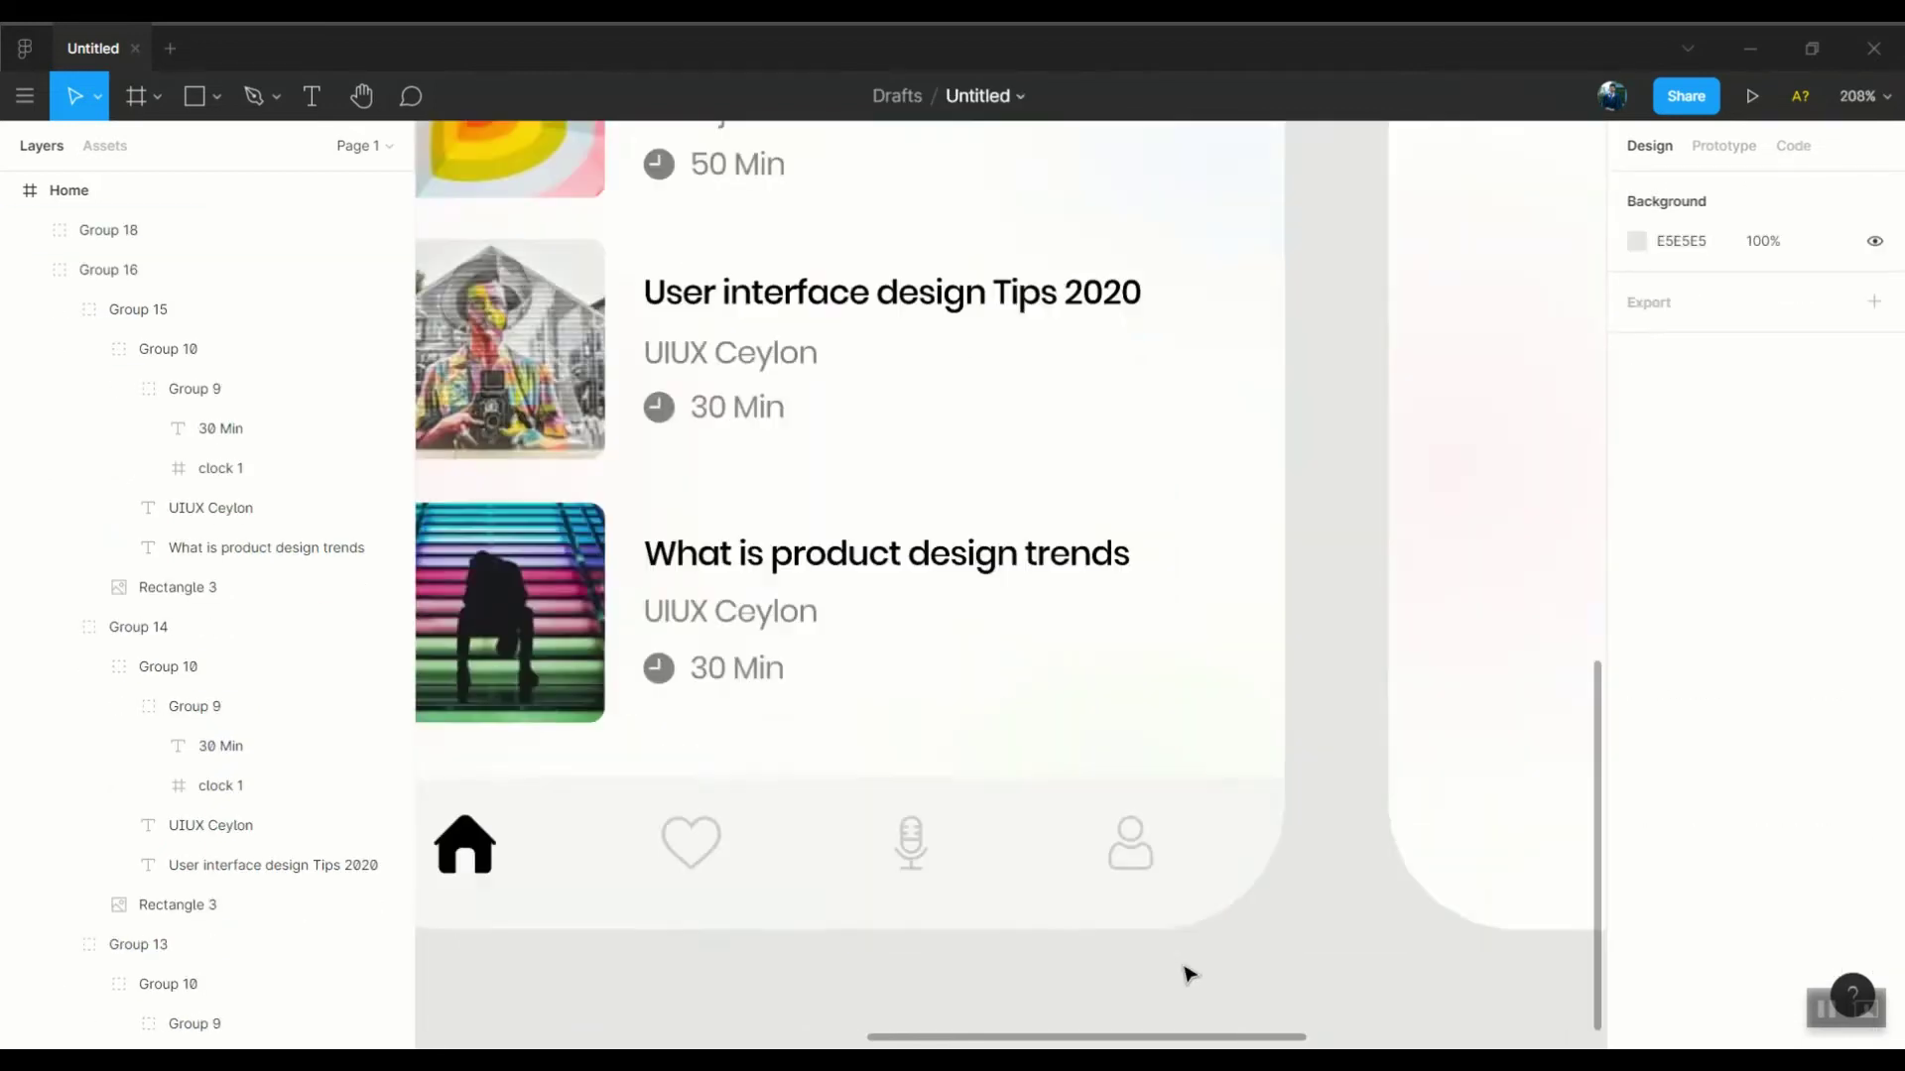
scroll(1186, 969, down, 3)
click(723, 795)
scroll(723, 795, up, 3)
right_click(1228, 793)
click(1280, 600)
drag(1229, 791, 1181, 782)
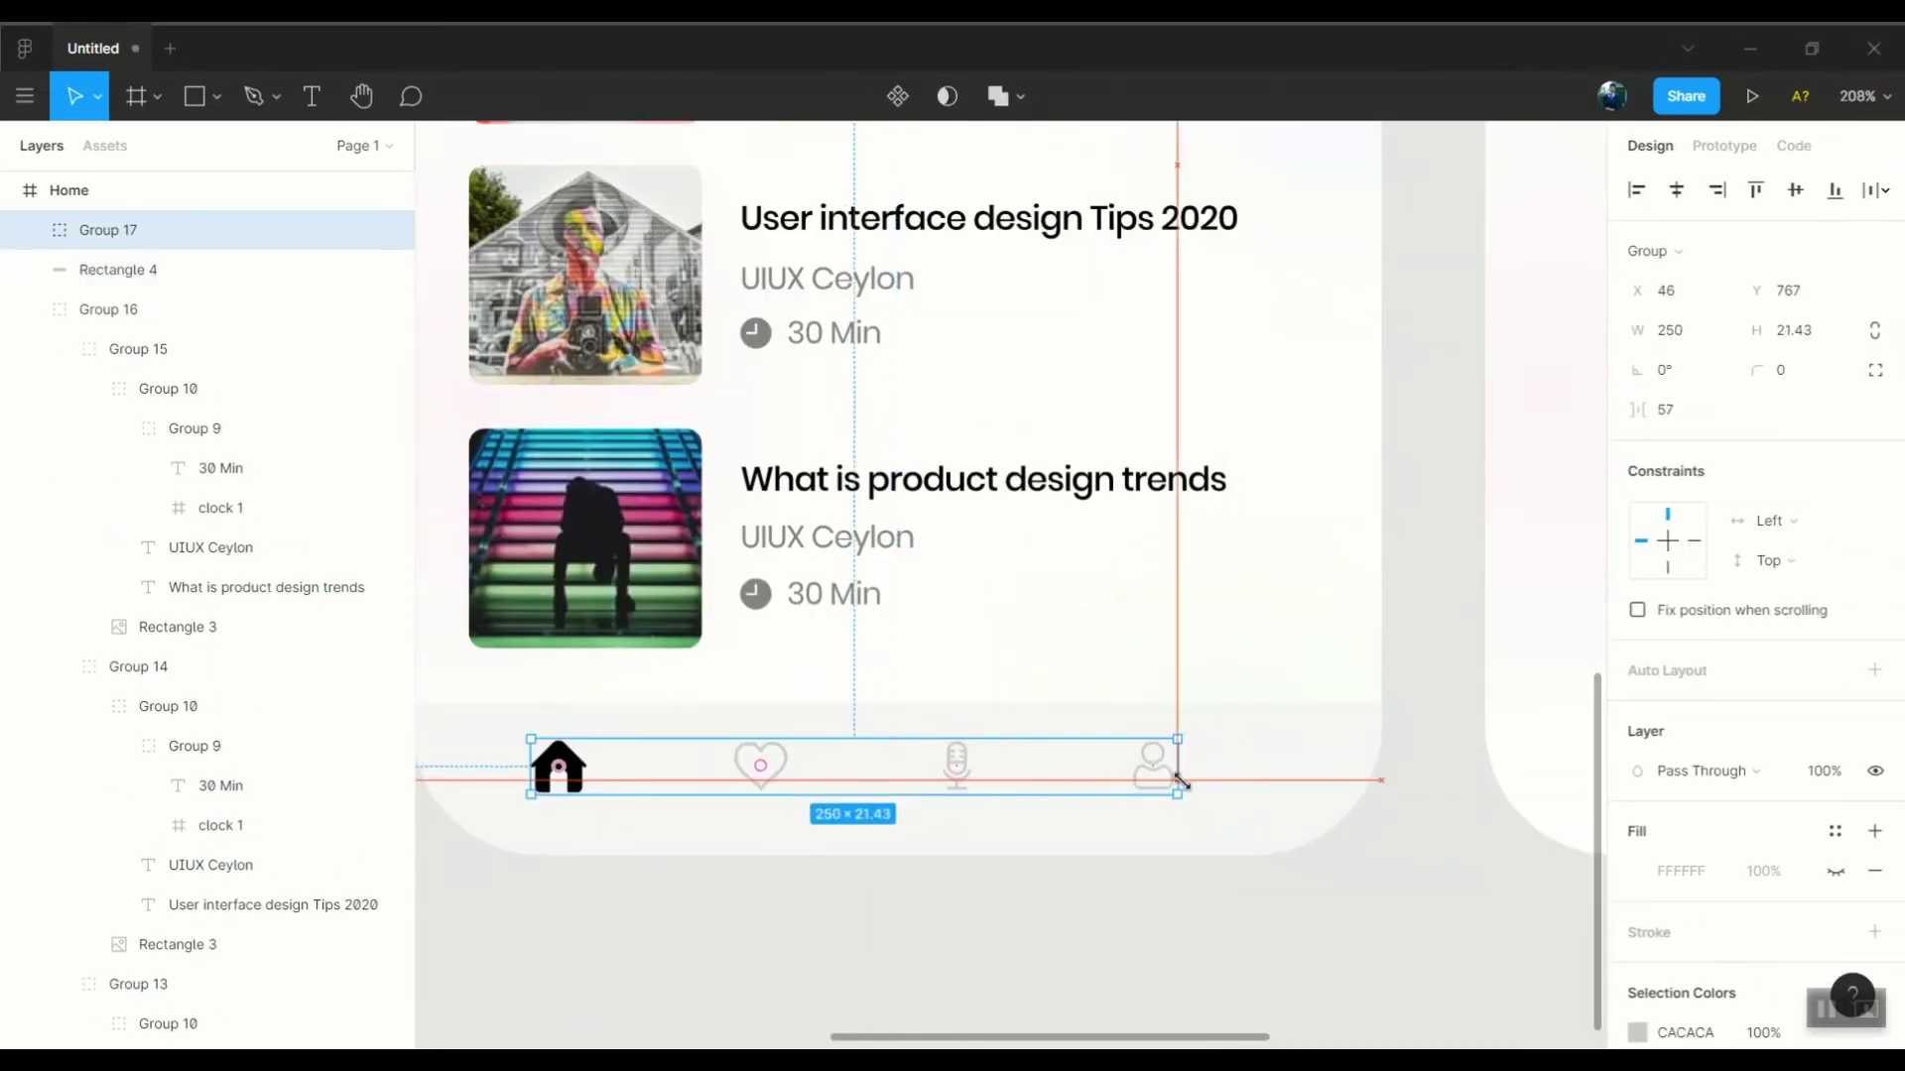
key(ctrl+z)
Reposition the heart, microphone and user icons for even spacing and relock the bar background
double_click(607, 773)
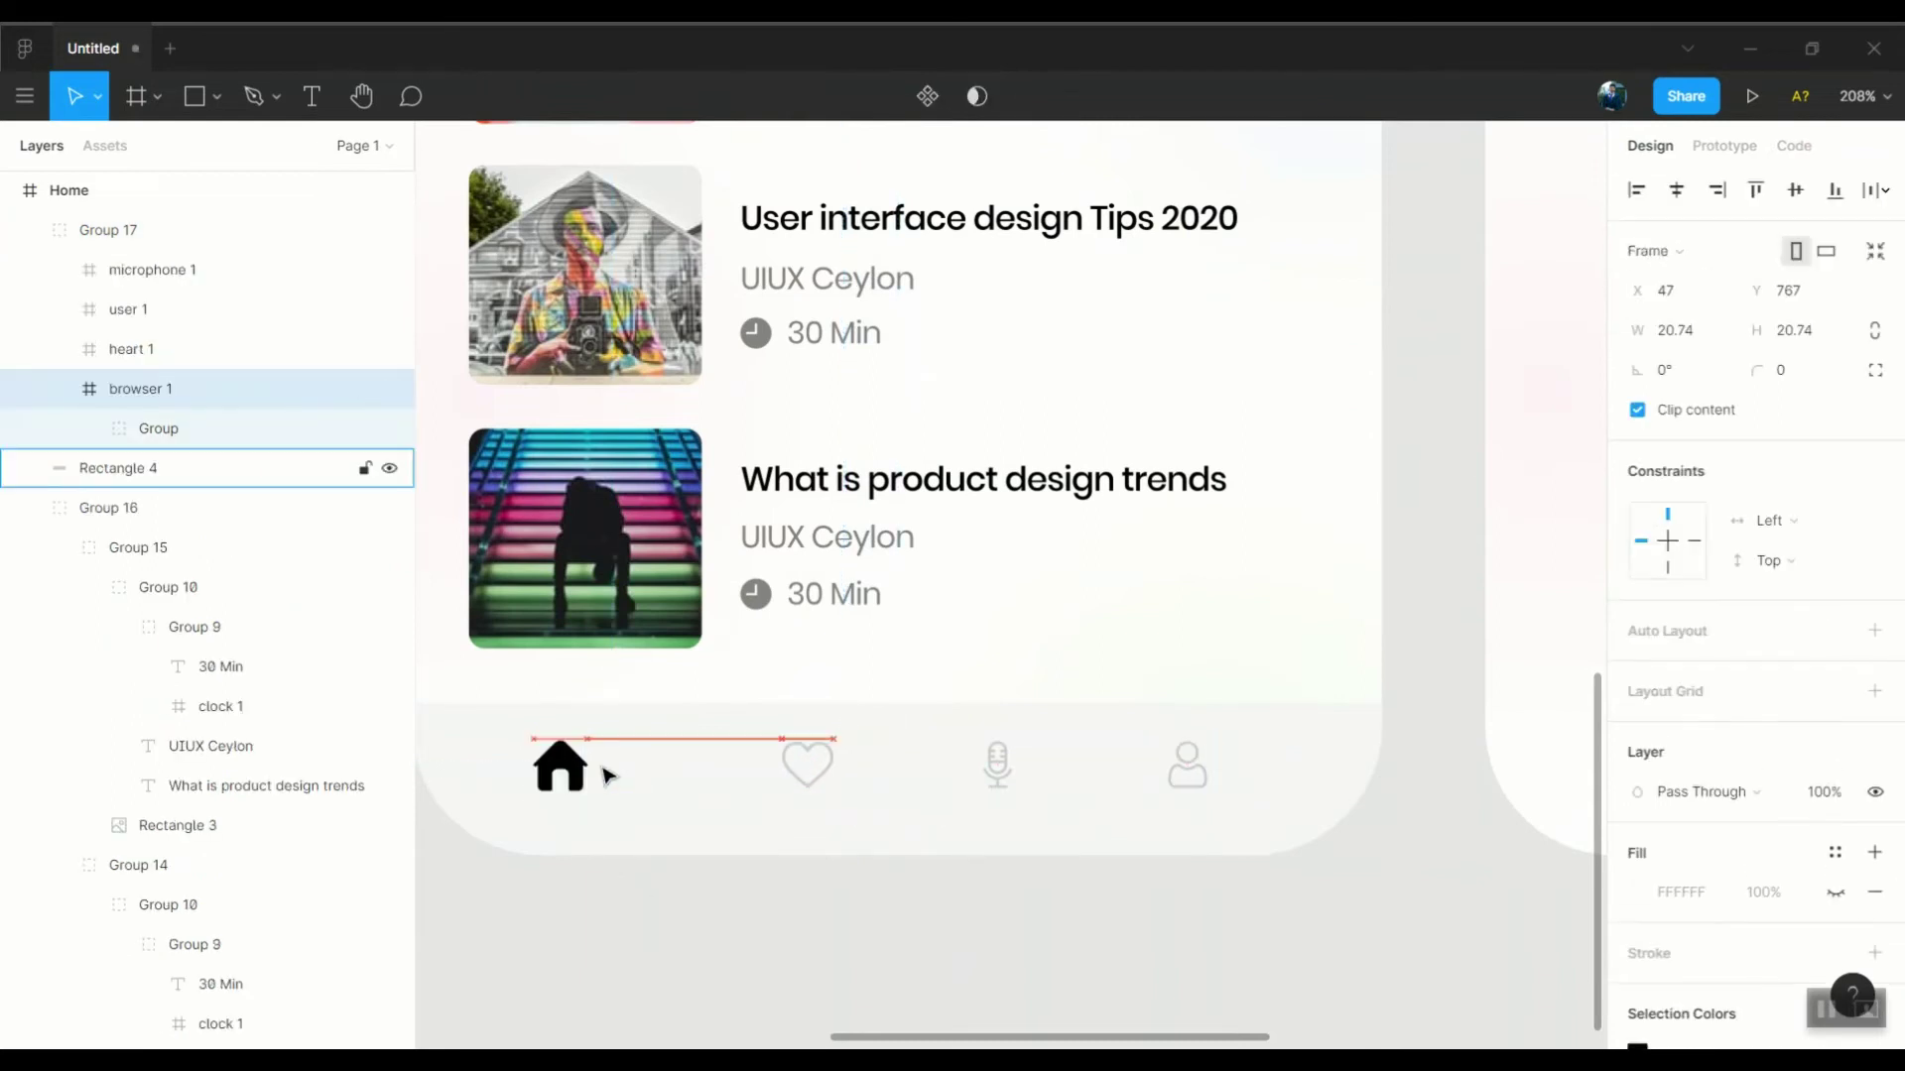
click(819, 766)
drag(982, 758, 995, 784)
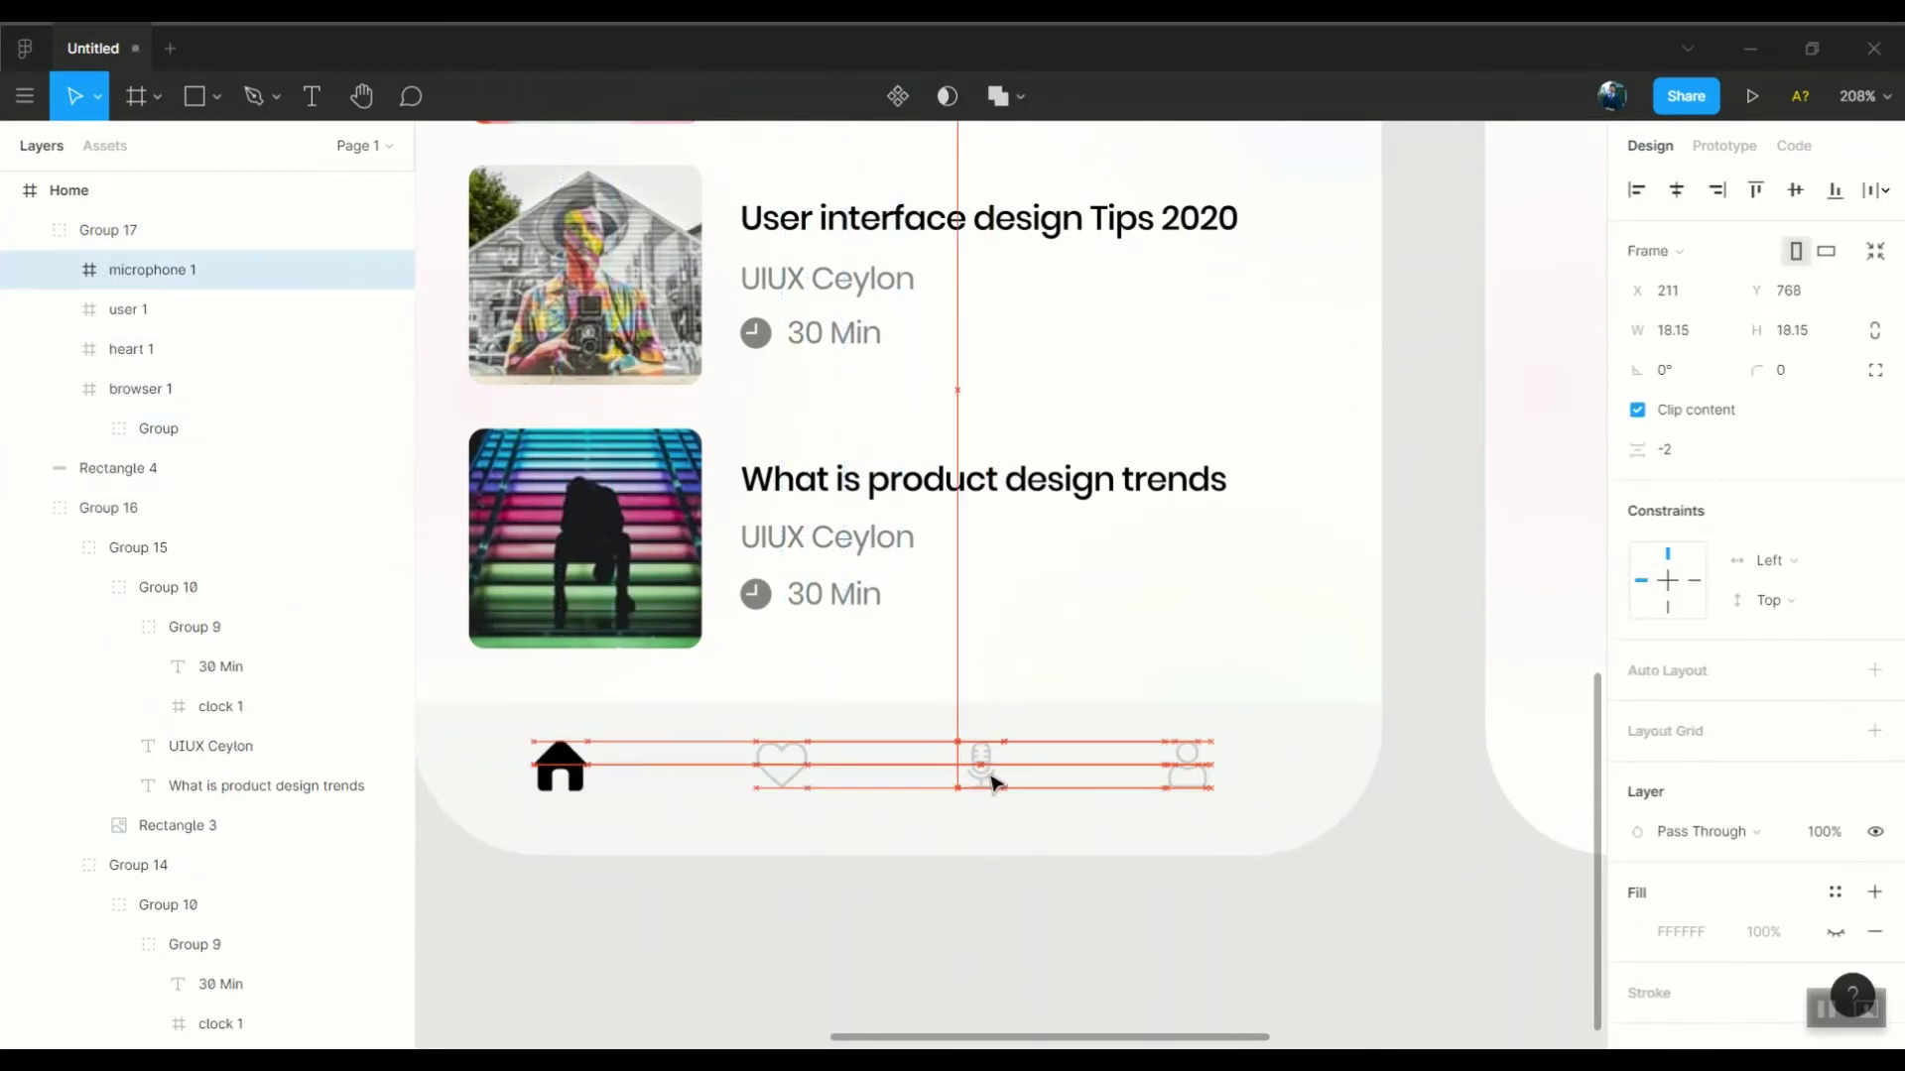
drag(1188, 764, 1241, 778)
drag(990, 790, 1020, 791)
drag(819, 782, 818, 773)
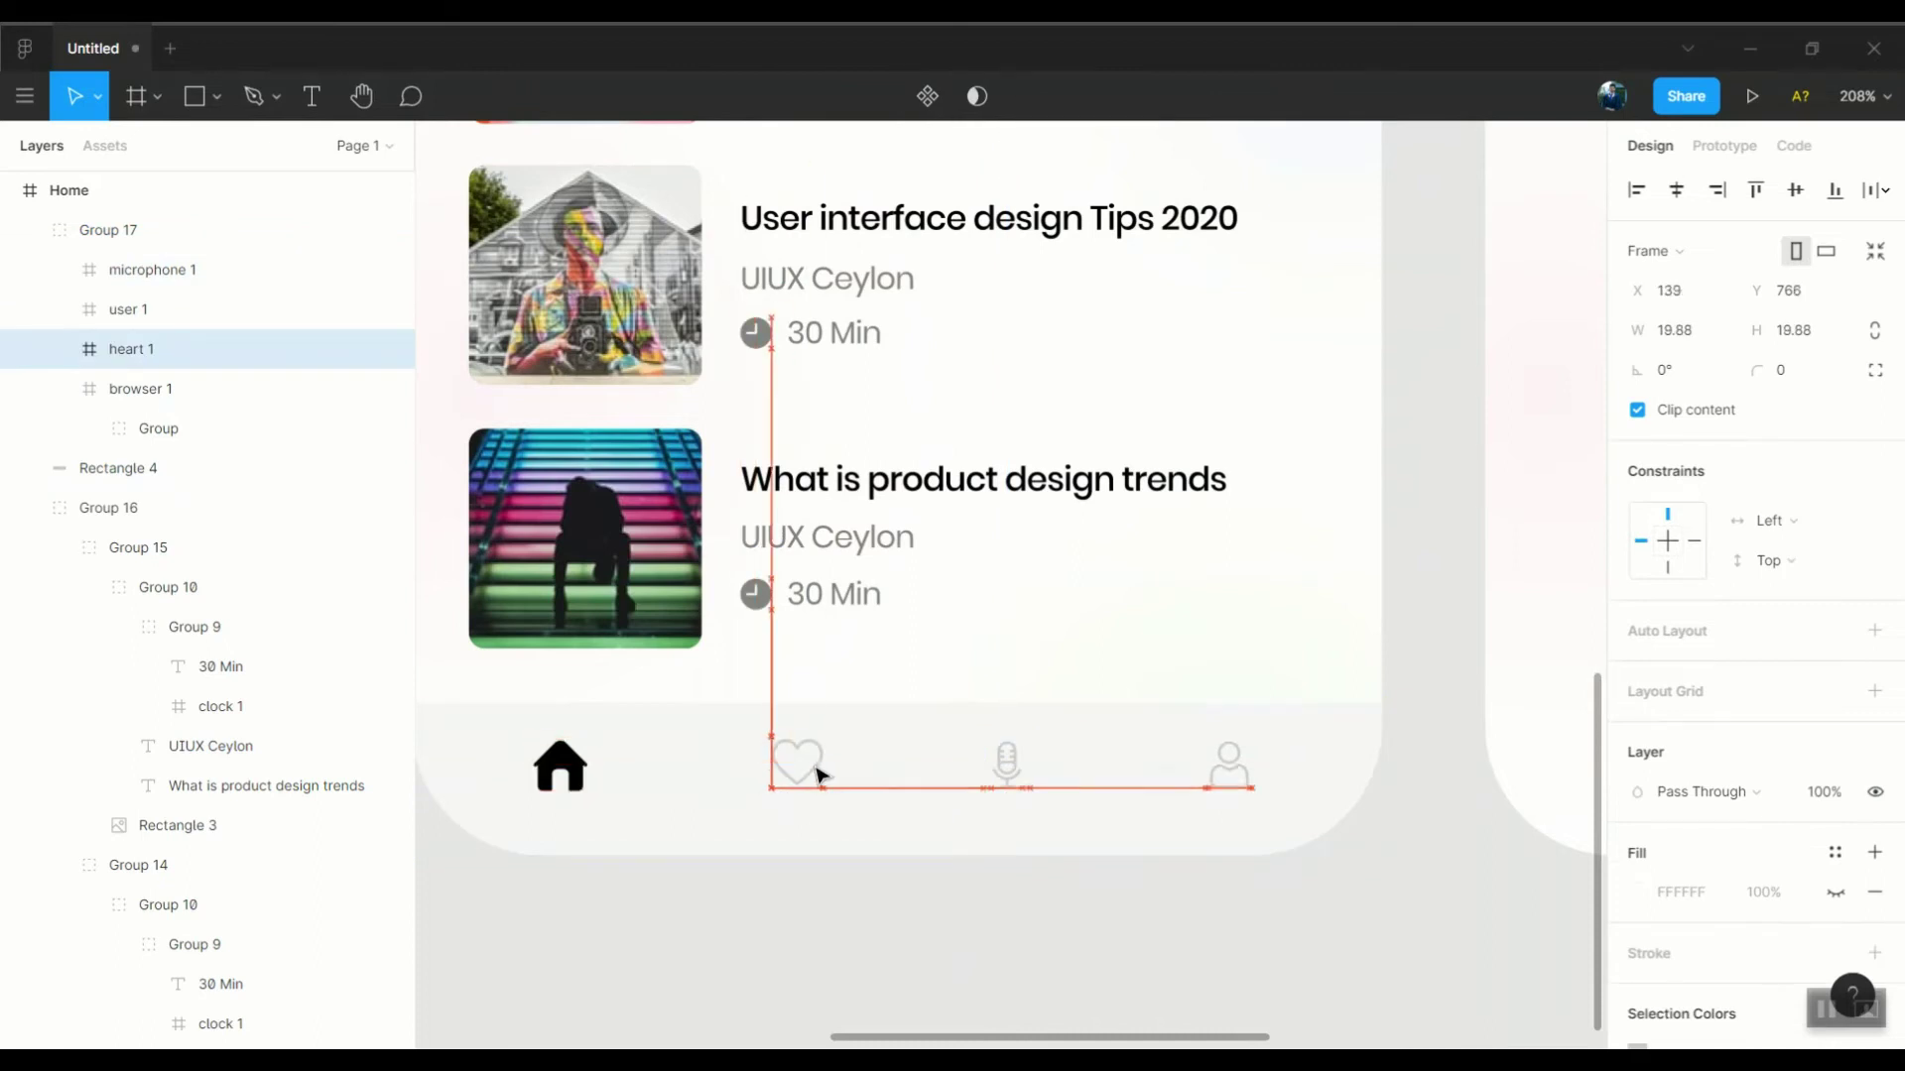
click(1020, 775)
scroll(1230, 842, down, 3)
click(1230, 842)
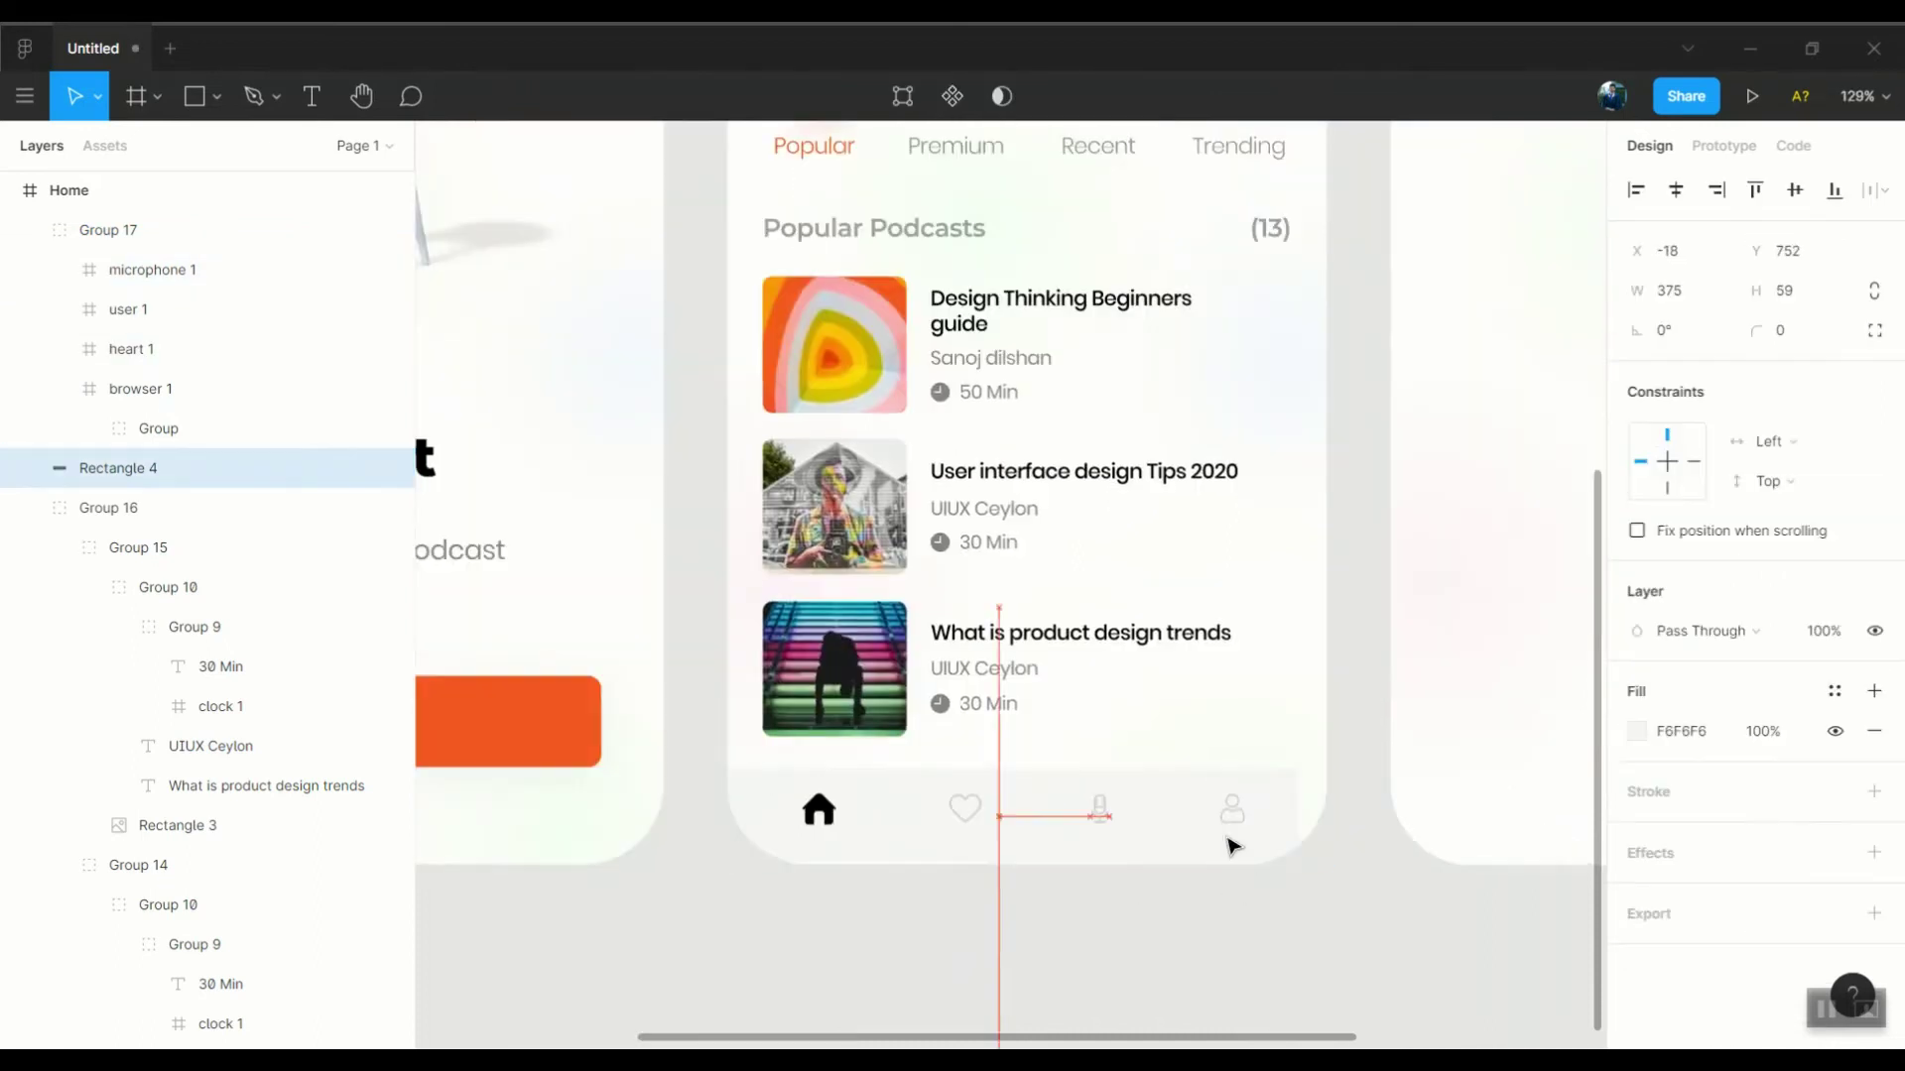
Regroup the four tab bar icons into a single group
click(364, 468)
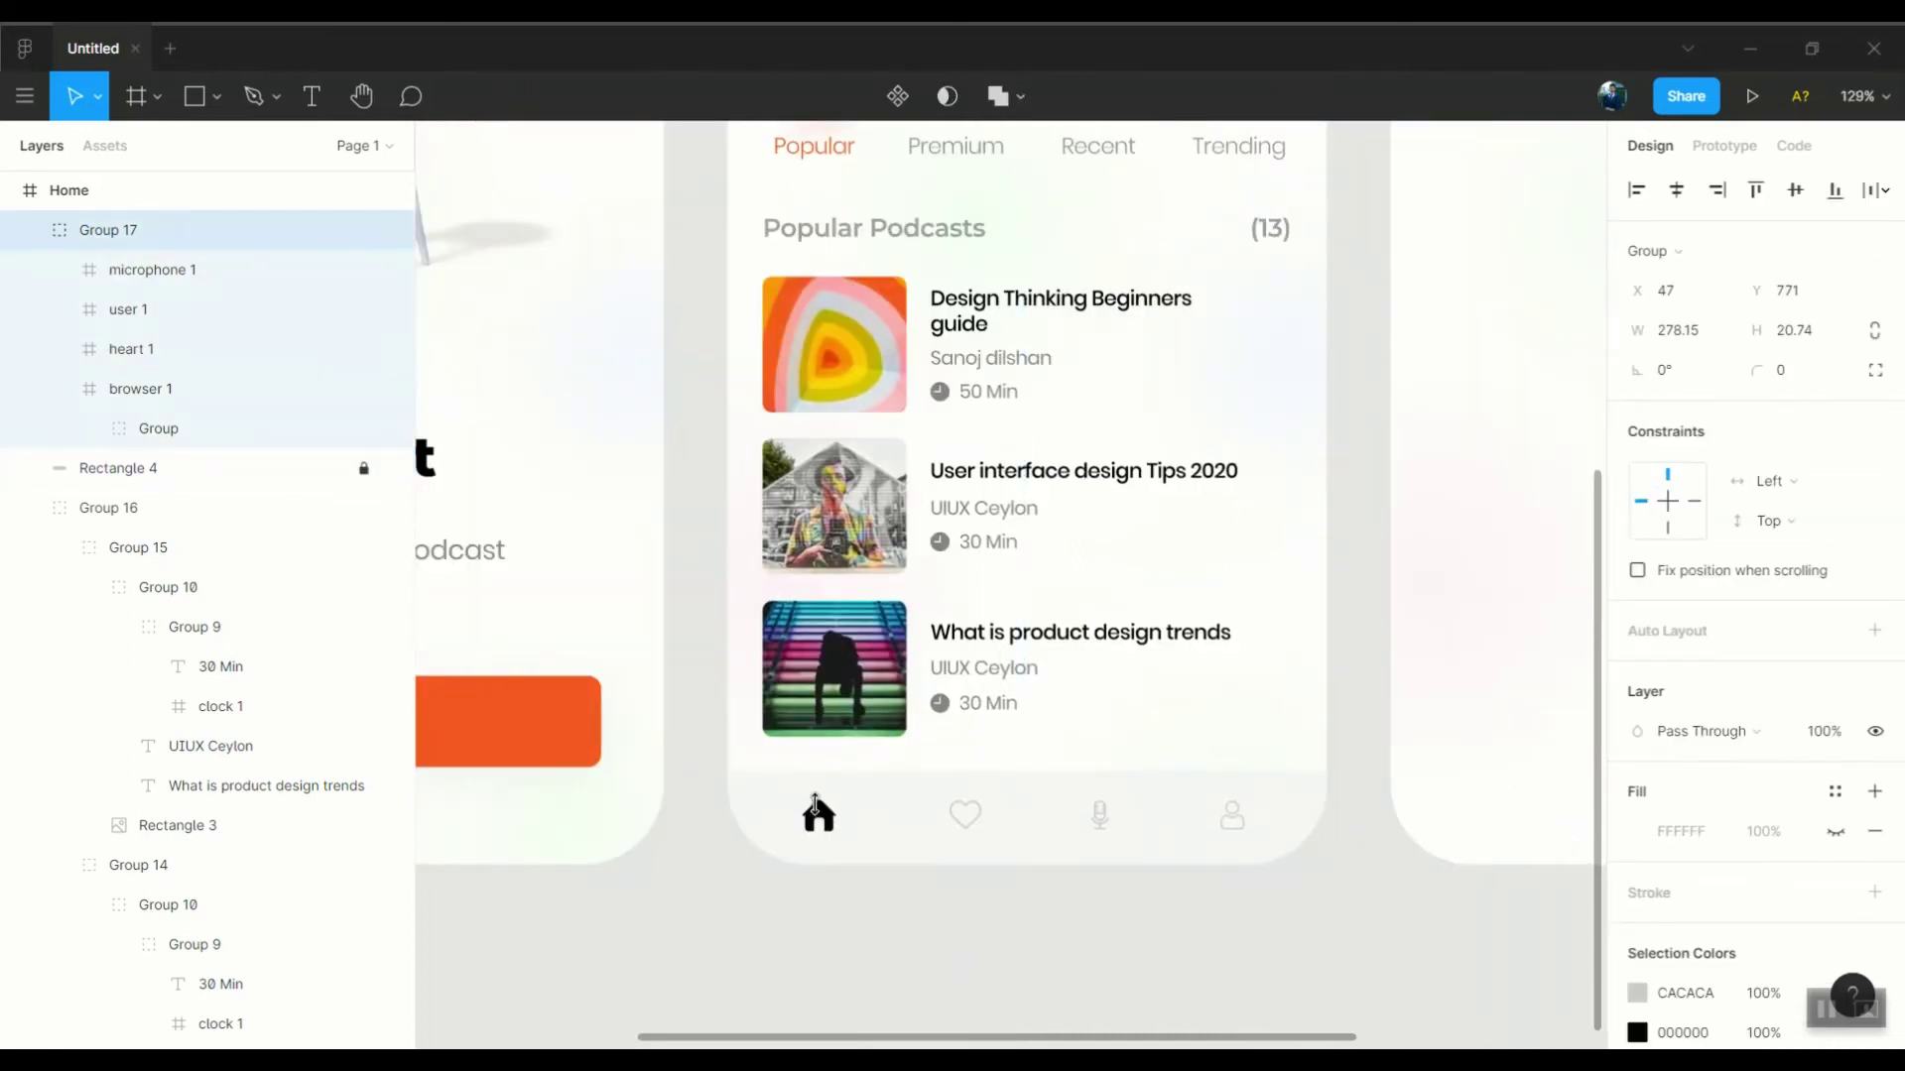
key(ctrl+g)
click(1255, 879)
click(765, 787)
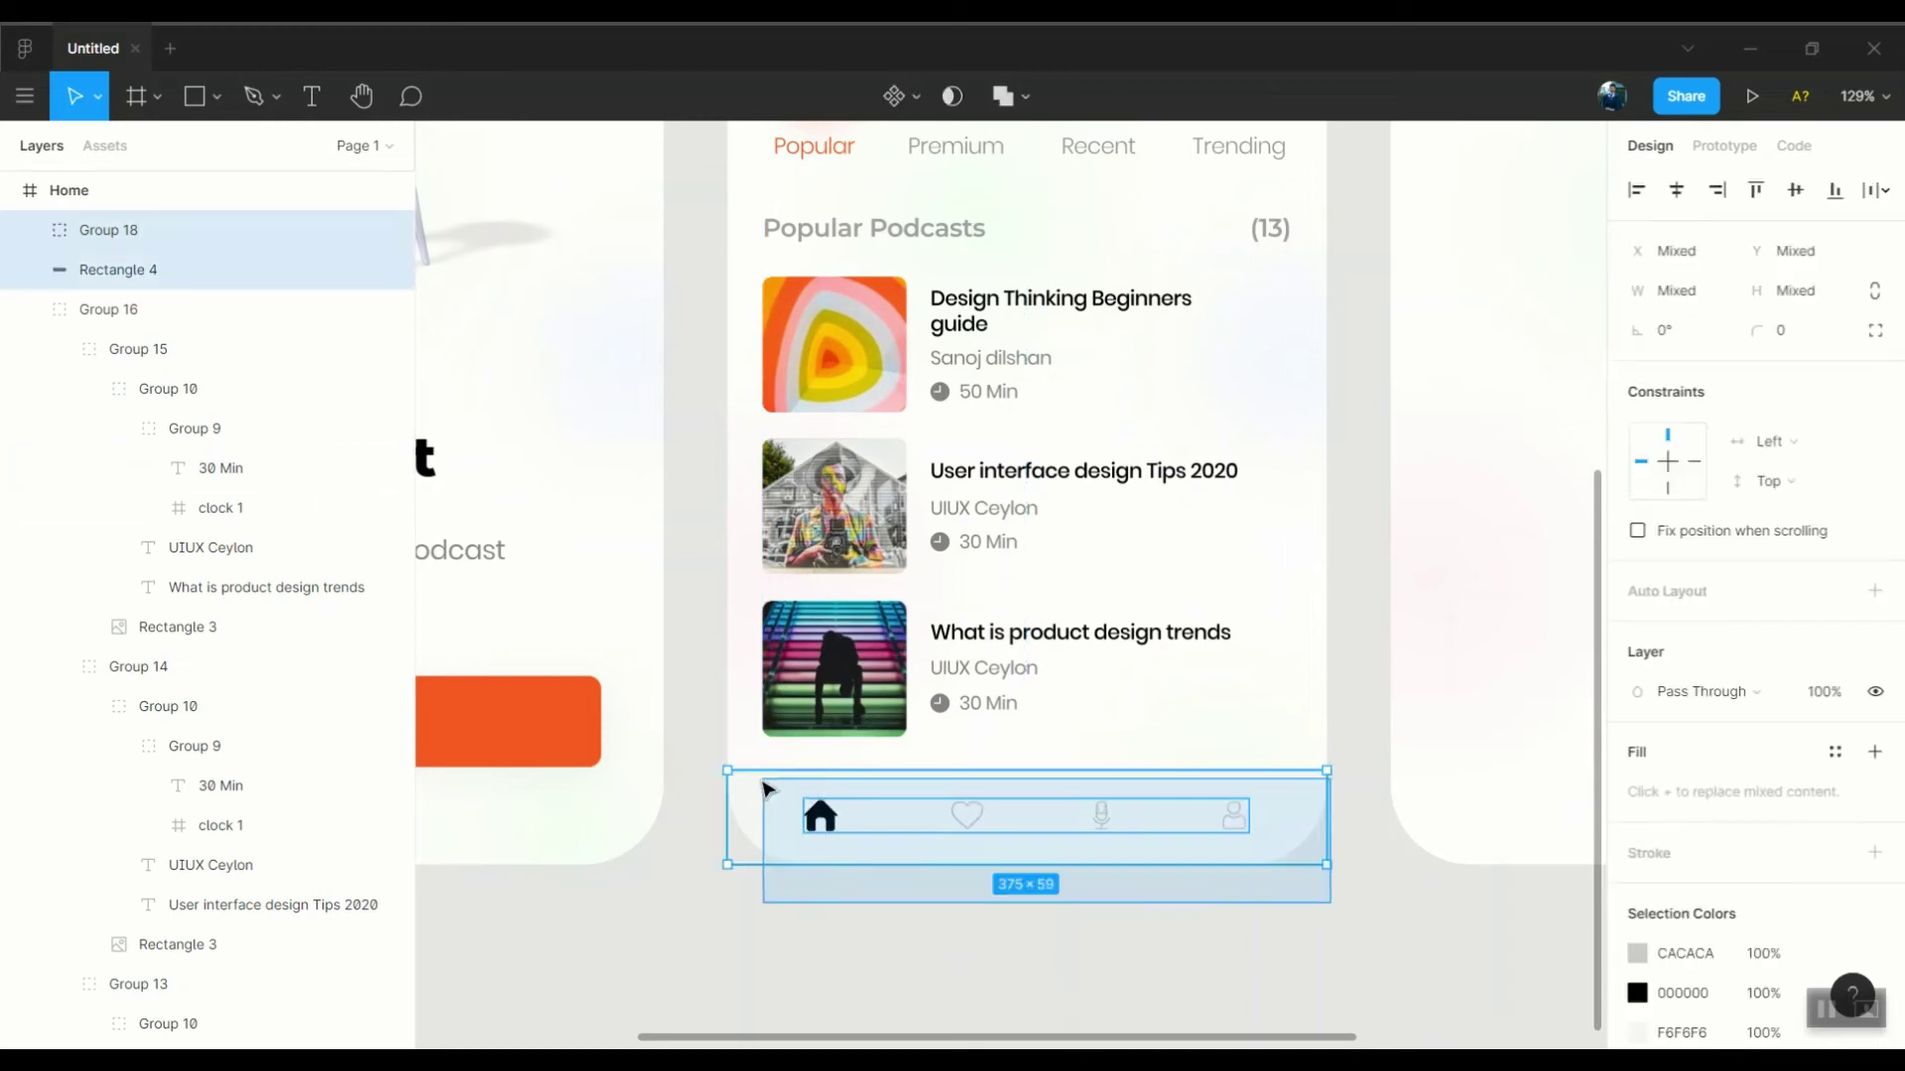
scroll(905, 859, up, 3)
scroll(905, 859, up, 3)
double_click(987, 802)
scroll(987, 802, up, 2)
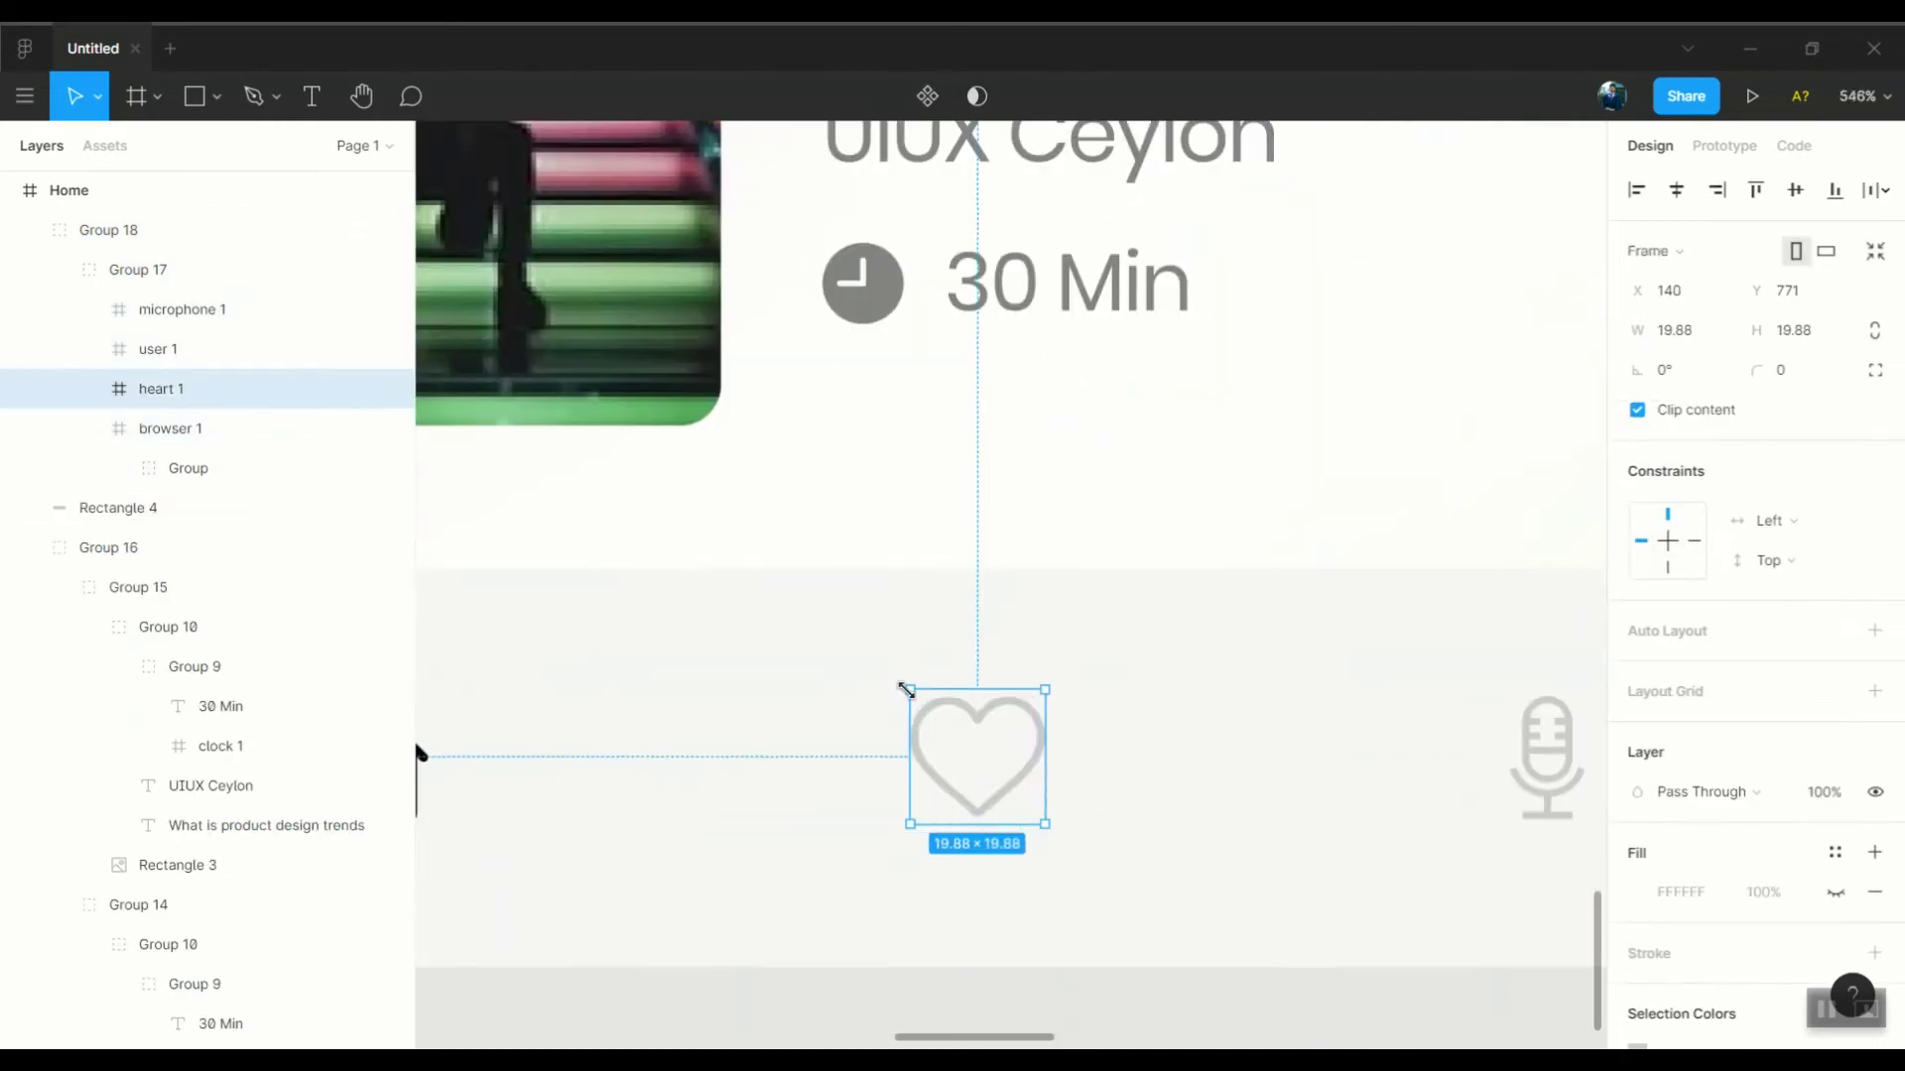
scroll(970, 759, down, 5)
scroll(1098, 783, up, 3)
Group the icon group with the Rectangle 4 background into one tab bar
click(1354, 826)
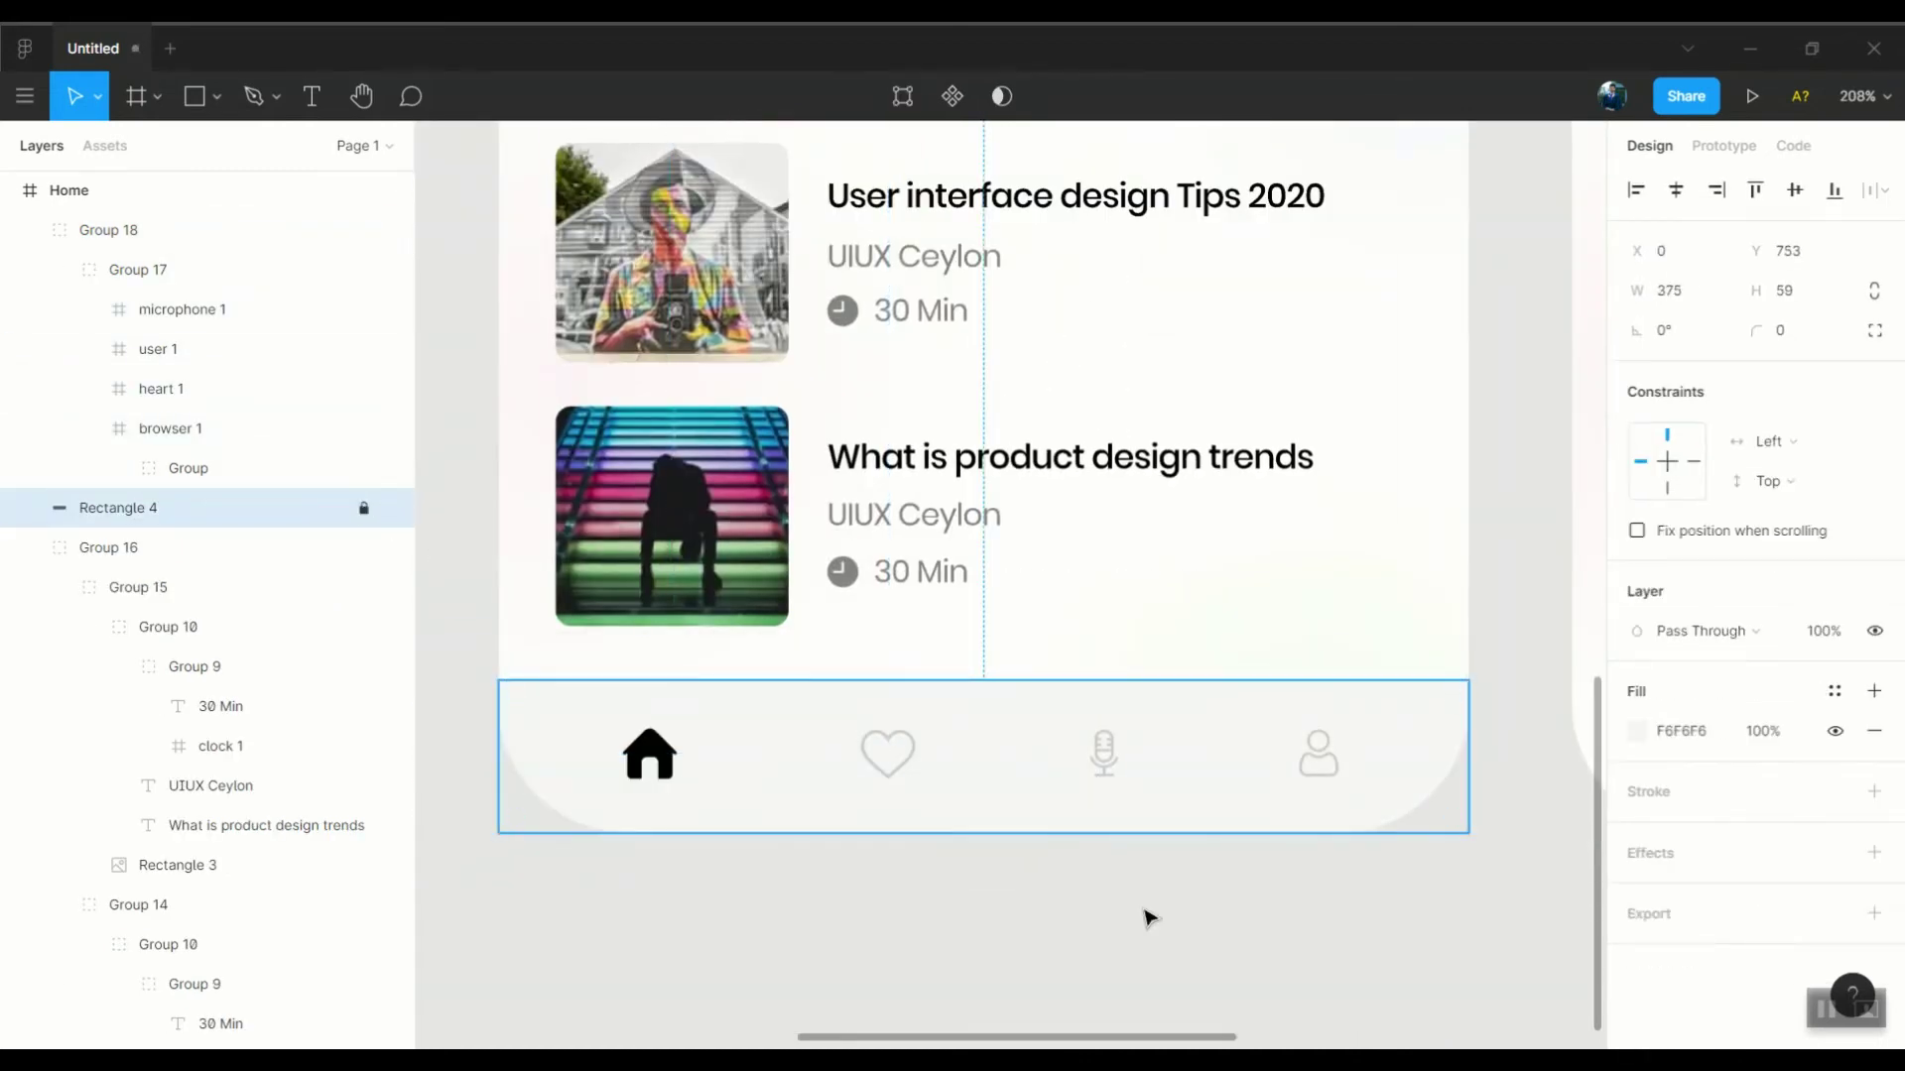
click(693, 727)
key(ctrl+g)
click(1384, 940)
drag(1384, 939, 1029, 793)
key(ctrl+g)
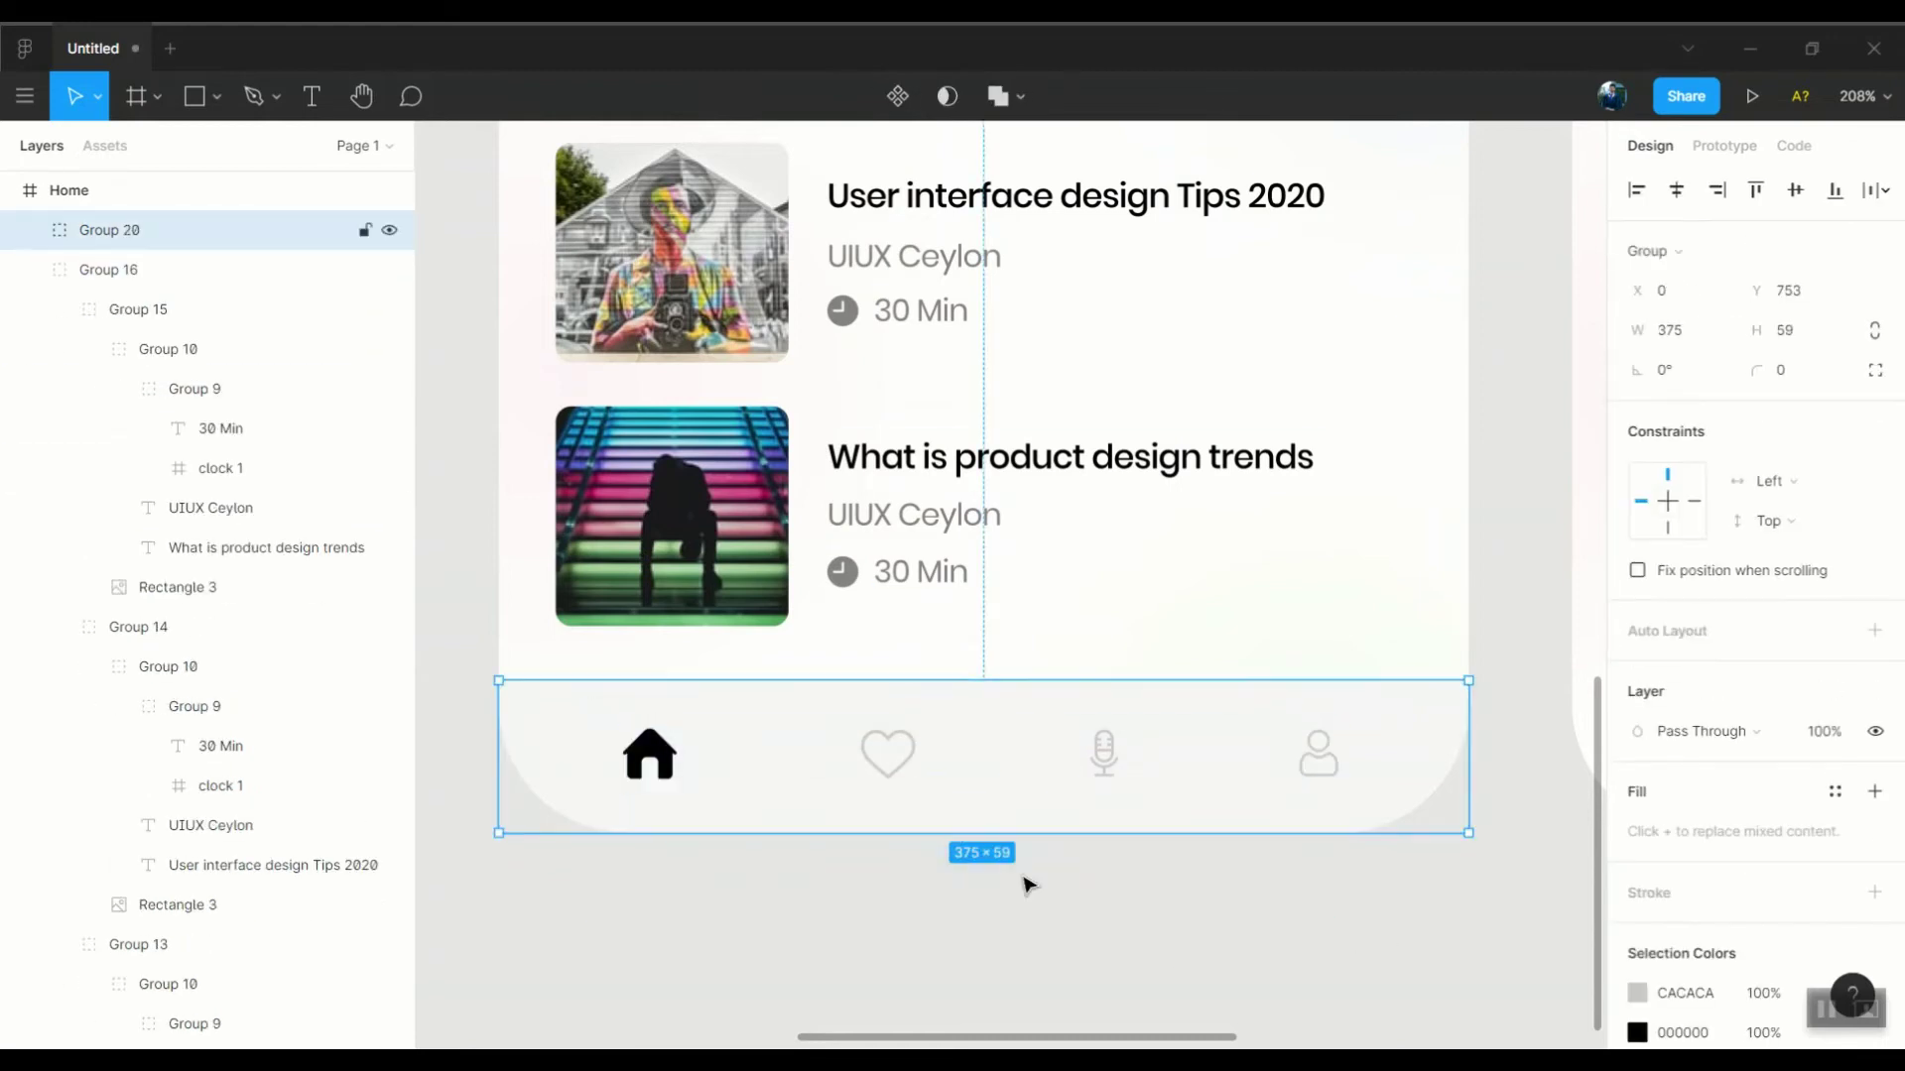
scroll(1028, 884, down, 3)
scroll(1055, 807, down, 5)
Copy the complete tab bar and paste it into the View-podcast screen
key(ctrl+c)
click(1111, 328)
key(ctrl+v)
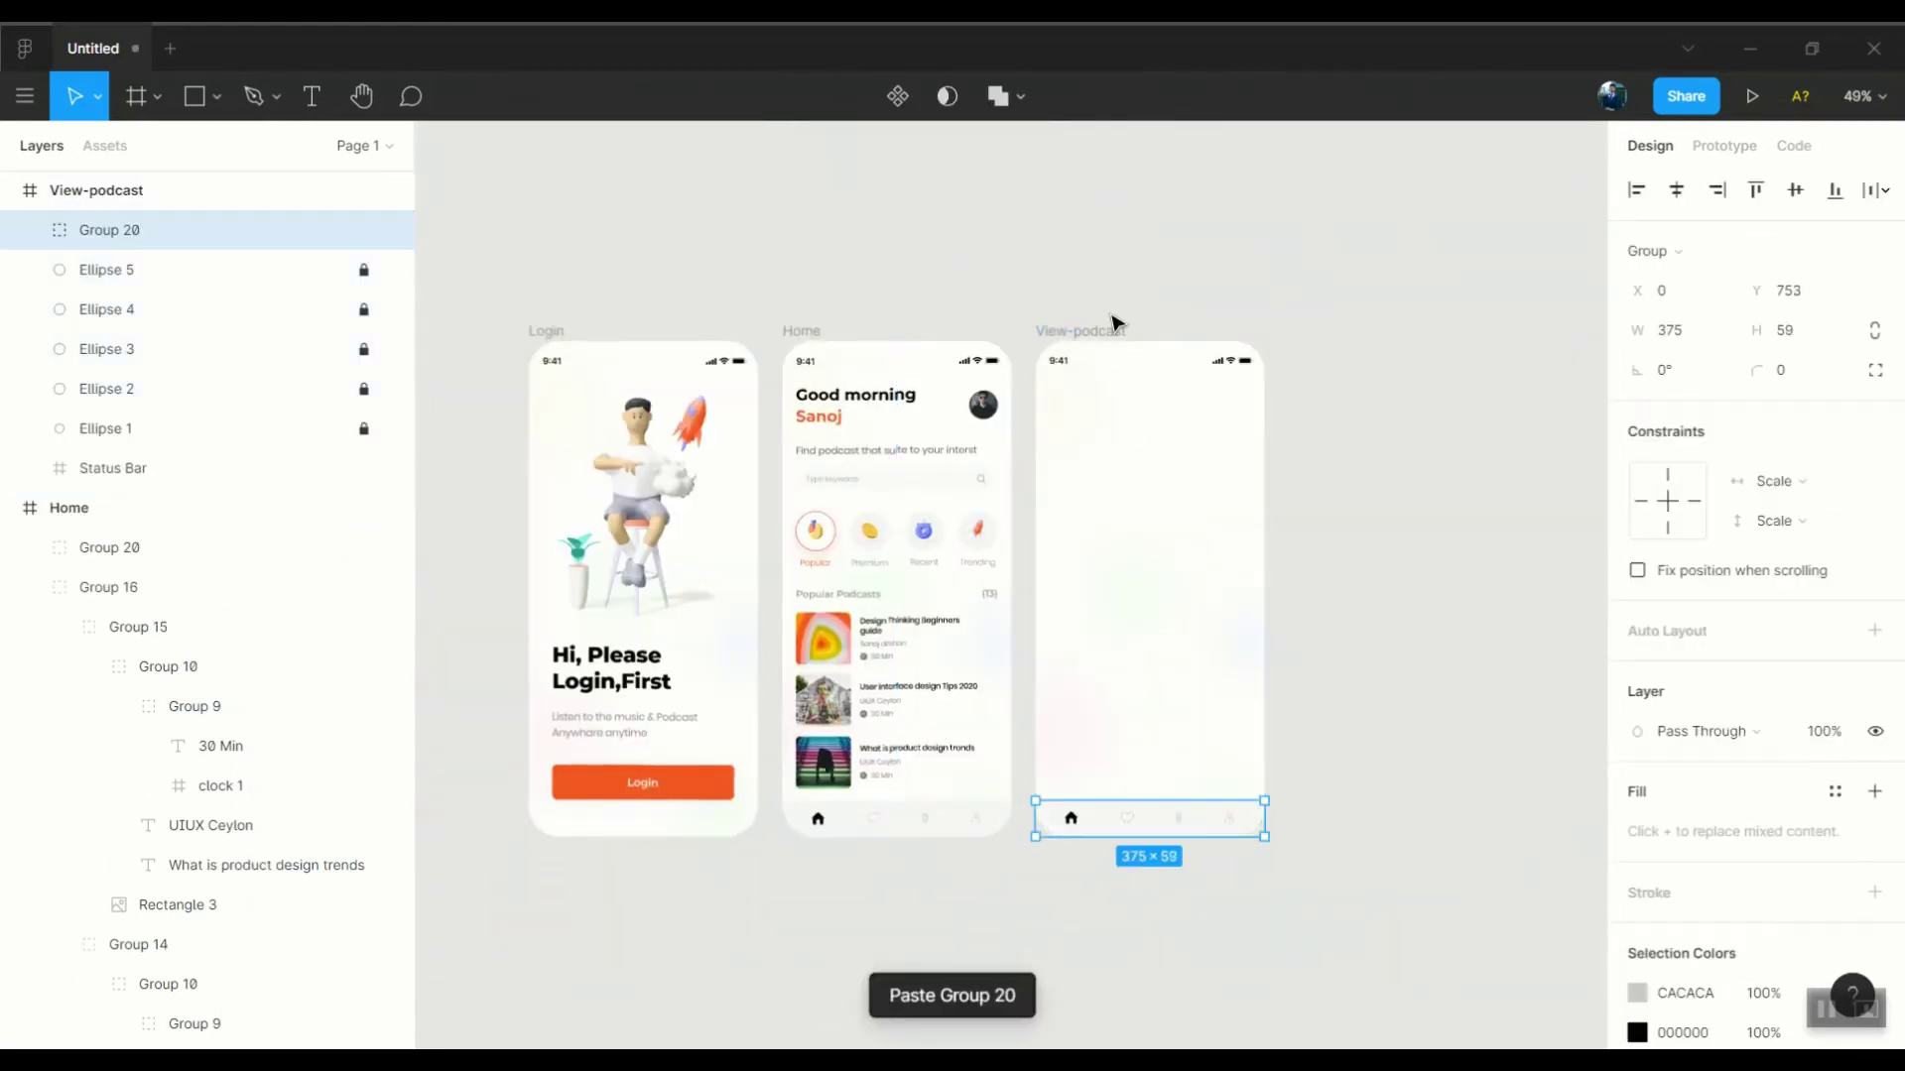
click(1337, 855)
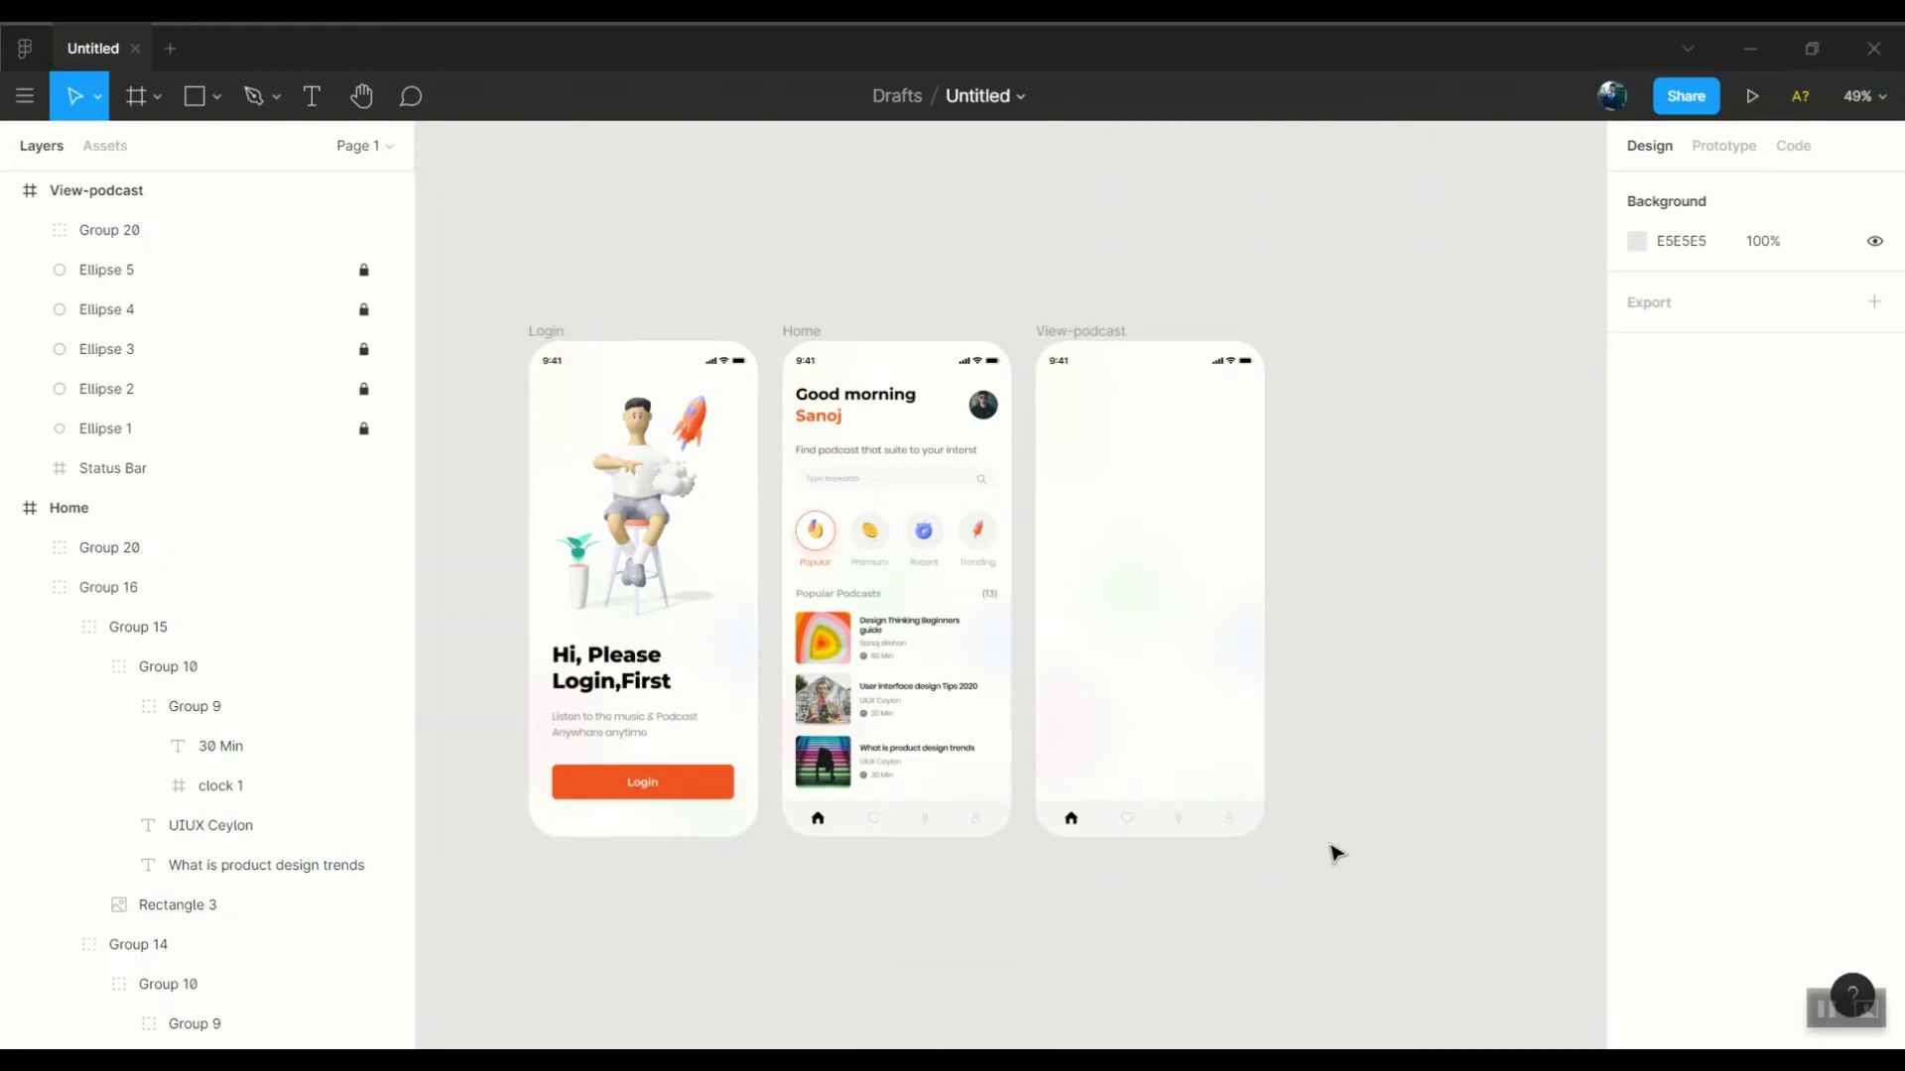
Draw an orange header rectangle across View-podcast's top, with the Status Bar layered above it
scroll(1161, 468, up, 5)
key(r)
drag(1328, 615, 957, 262)
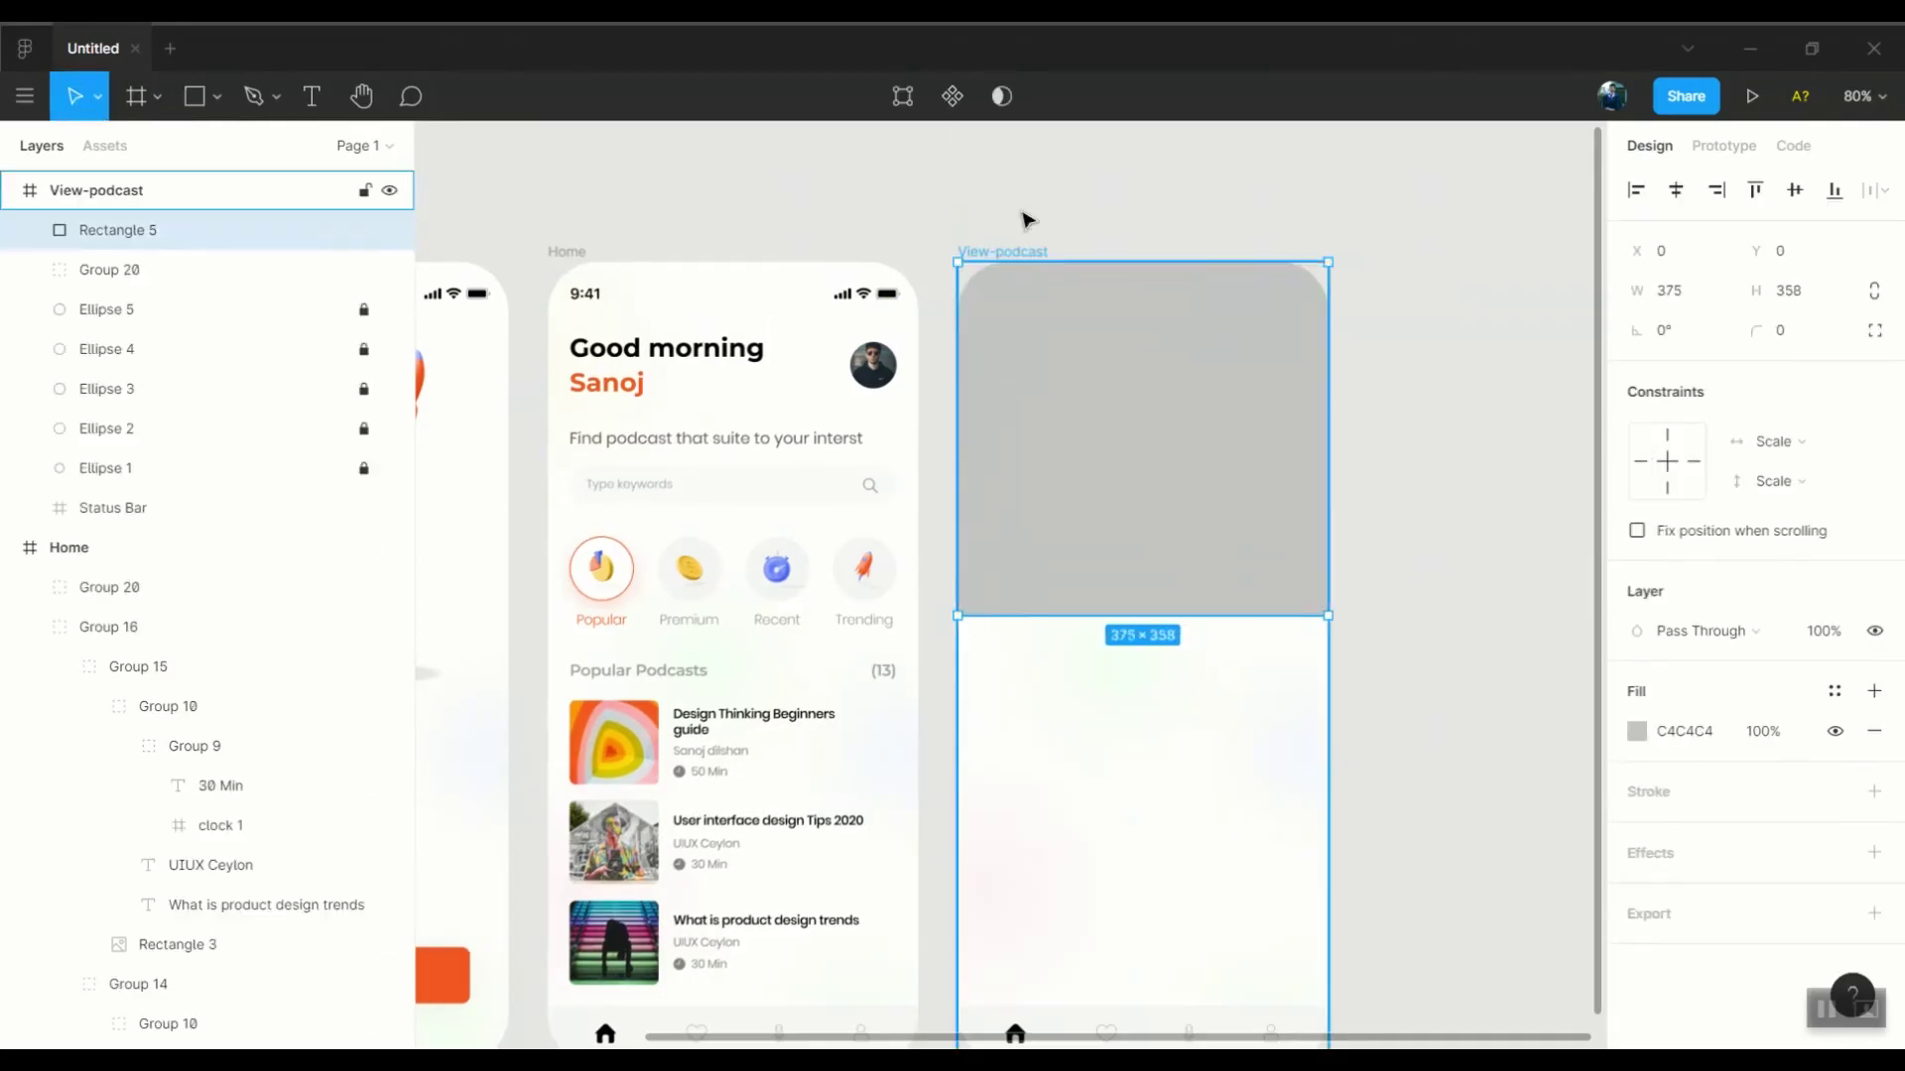
drag(106, 508, 109, 220)
click(1141, 446)
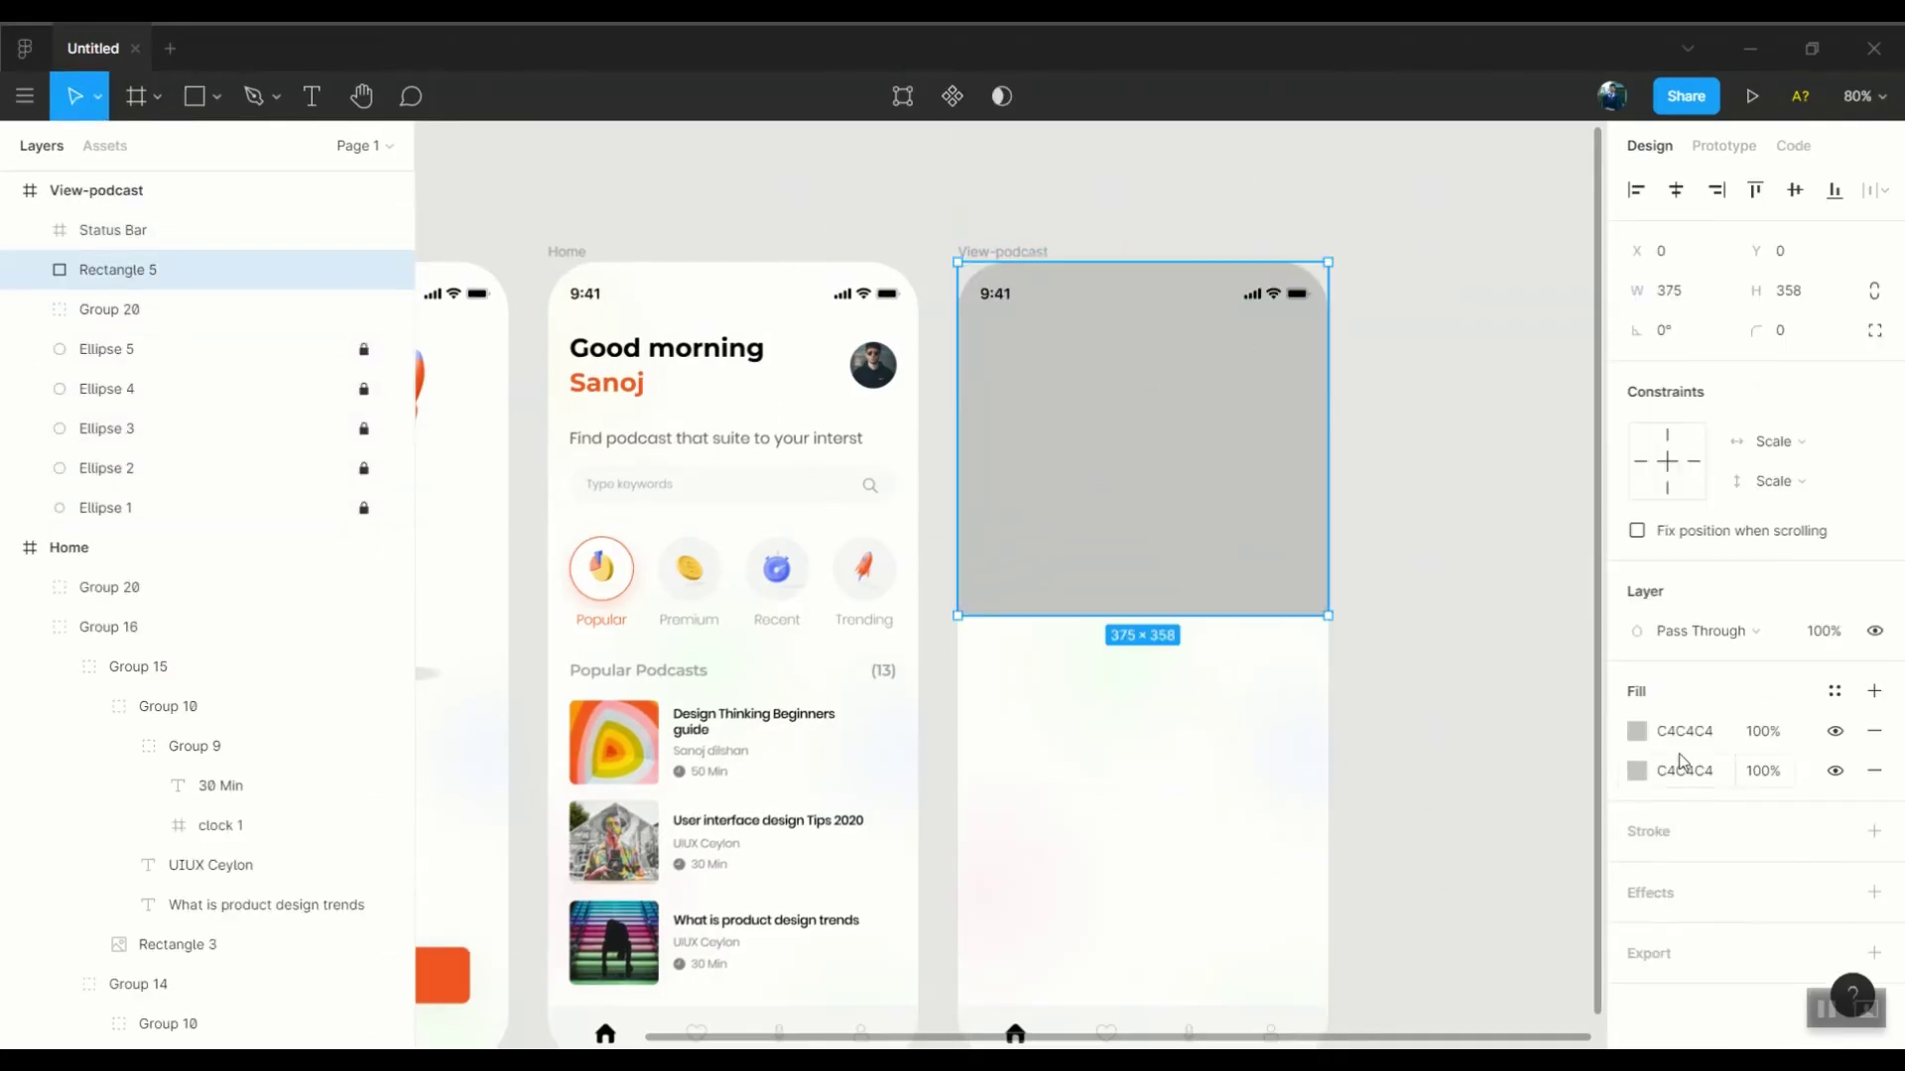
click(1637, 732)
click(1487, 928)
click(1168, 196)
click(1141, 294)
click(1640, 830)
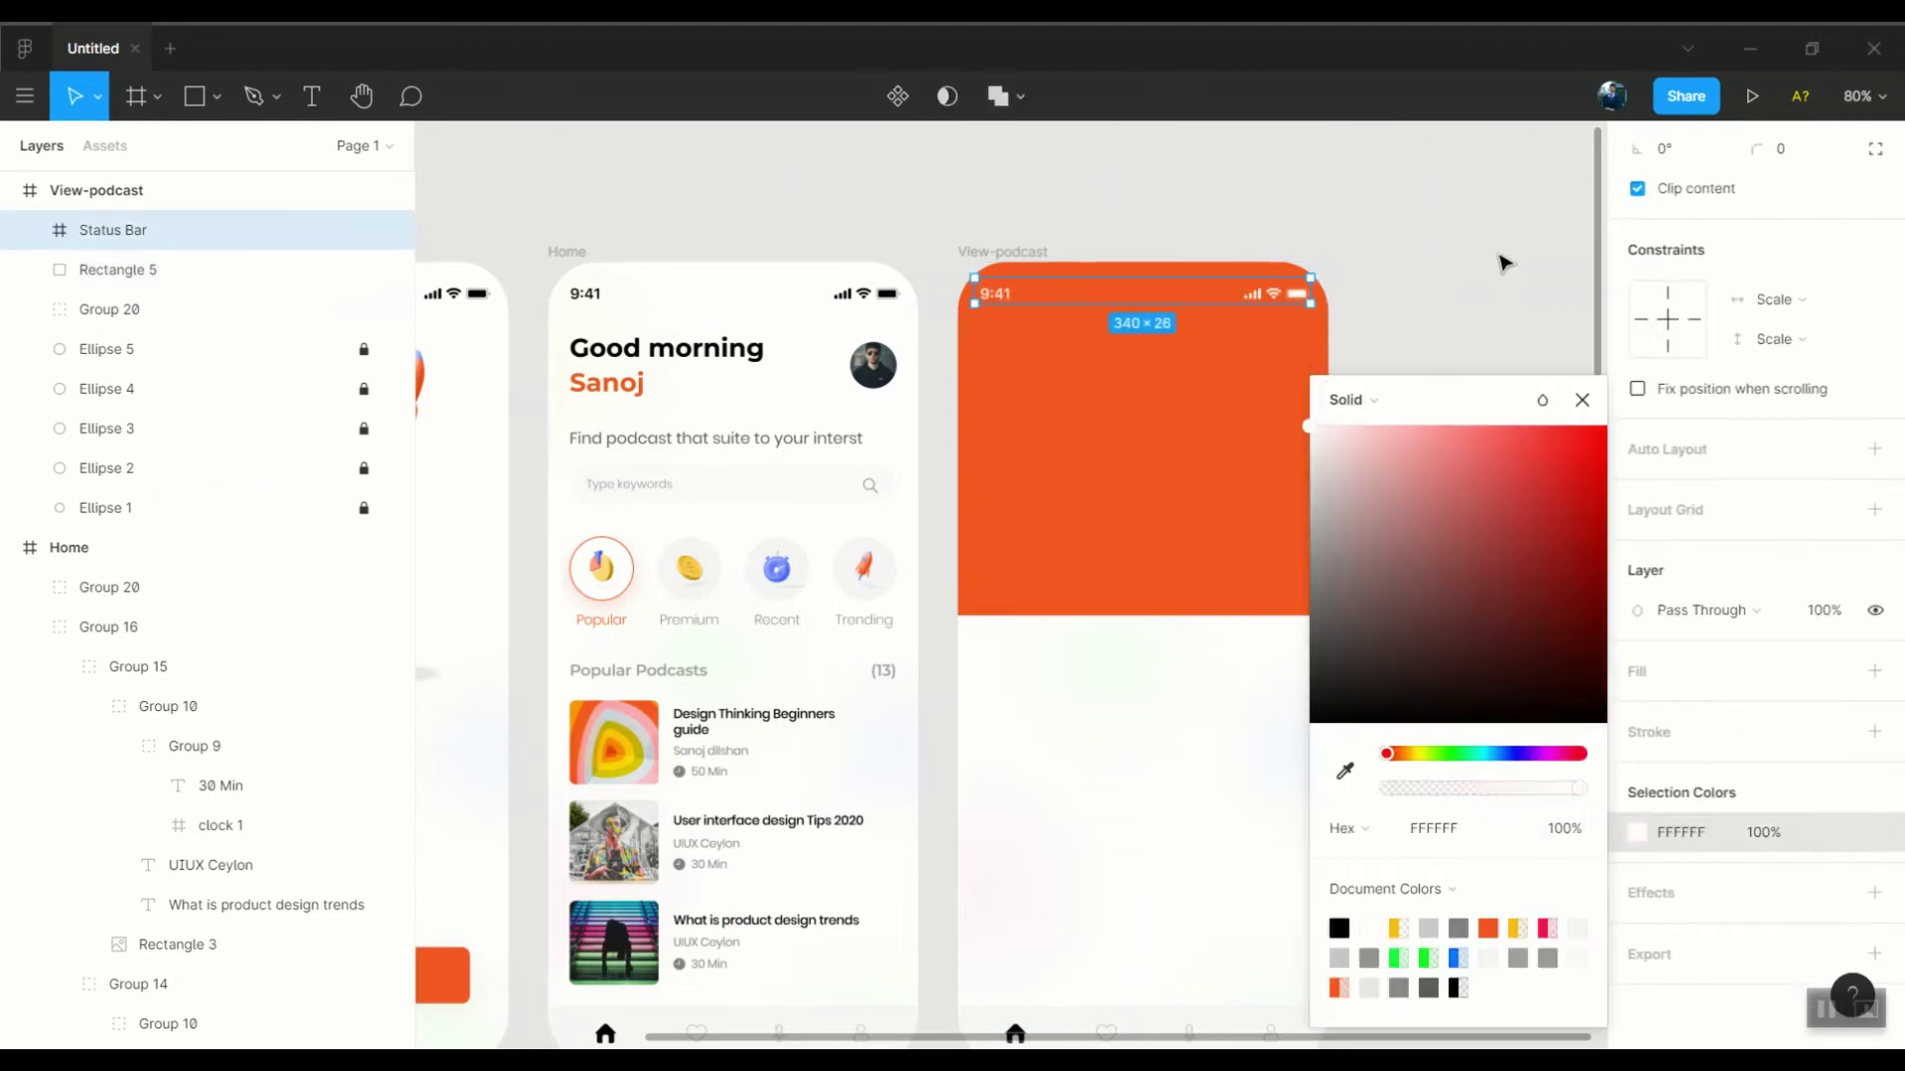
click(1067, 223)
key(shift+1)
Paste the 3D megaphone illustration and size and position it on the orange header
key(ctrl+v)
drag(1424, 400, 1282, 635)
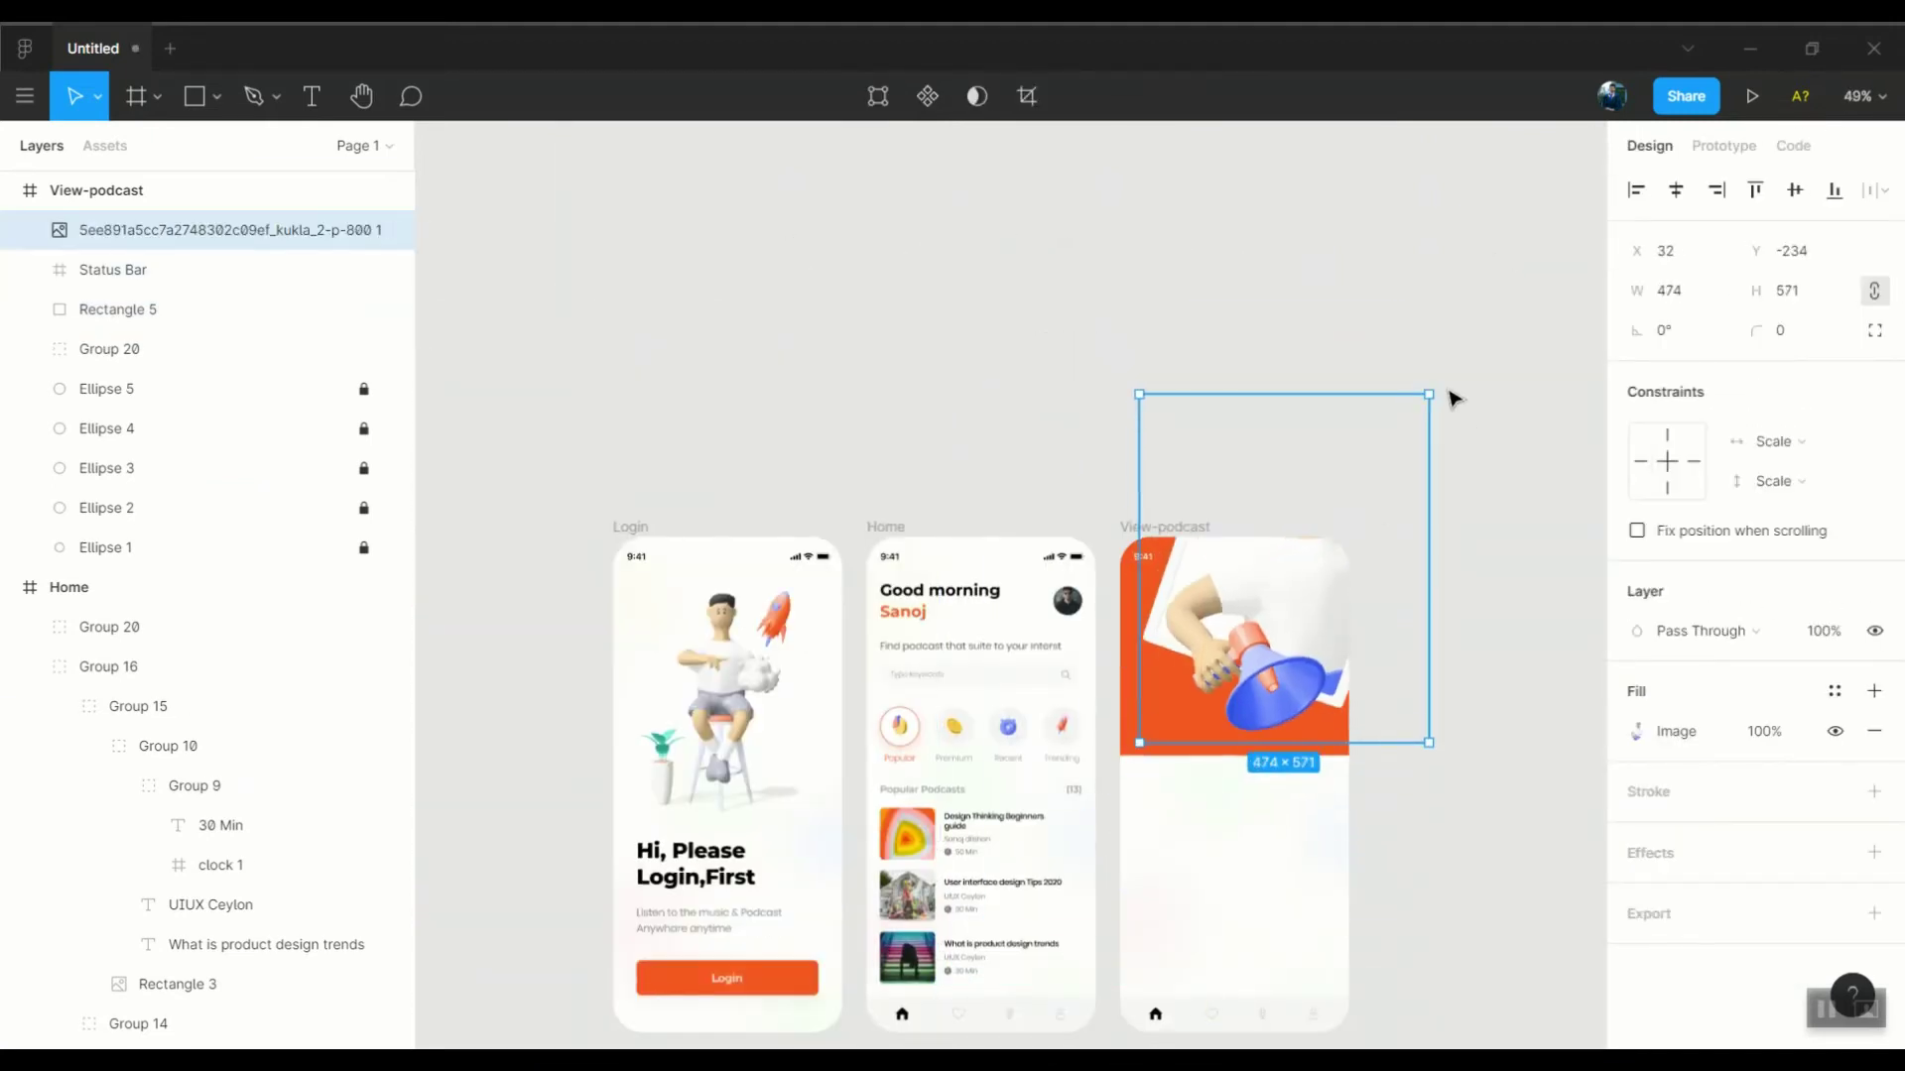
scroll(1294, 689, up, 5)
drag(1060, 847, 990, 927)
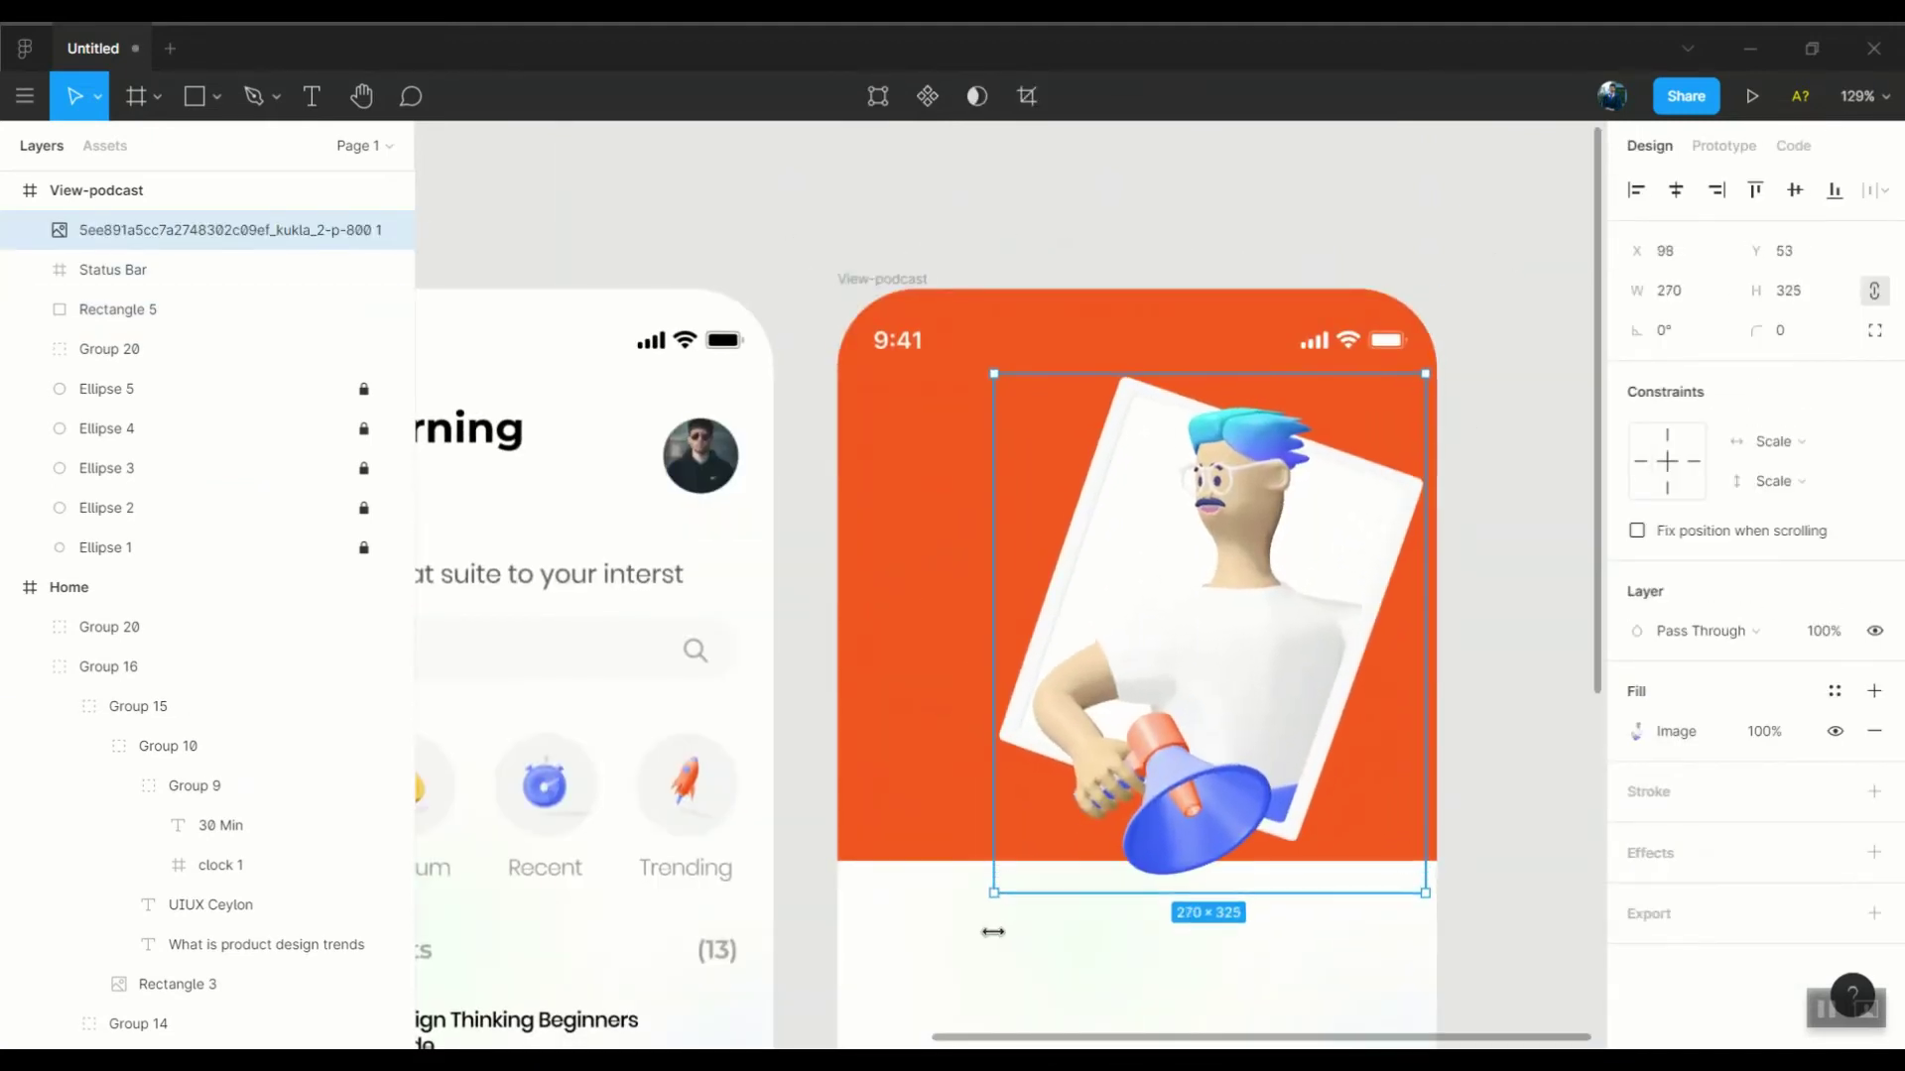
drag(1287, 662, 1297, 711)
key(shift+1)
scroll(1432, 437, up, 3)
drag(1373, 467, 1365, 486)
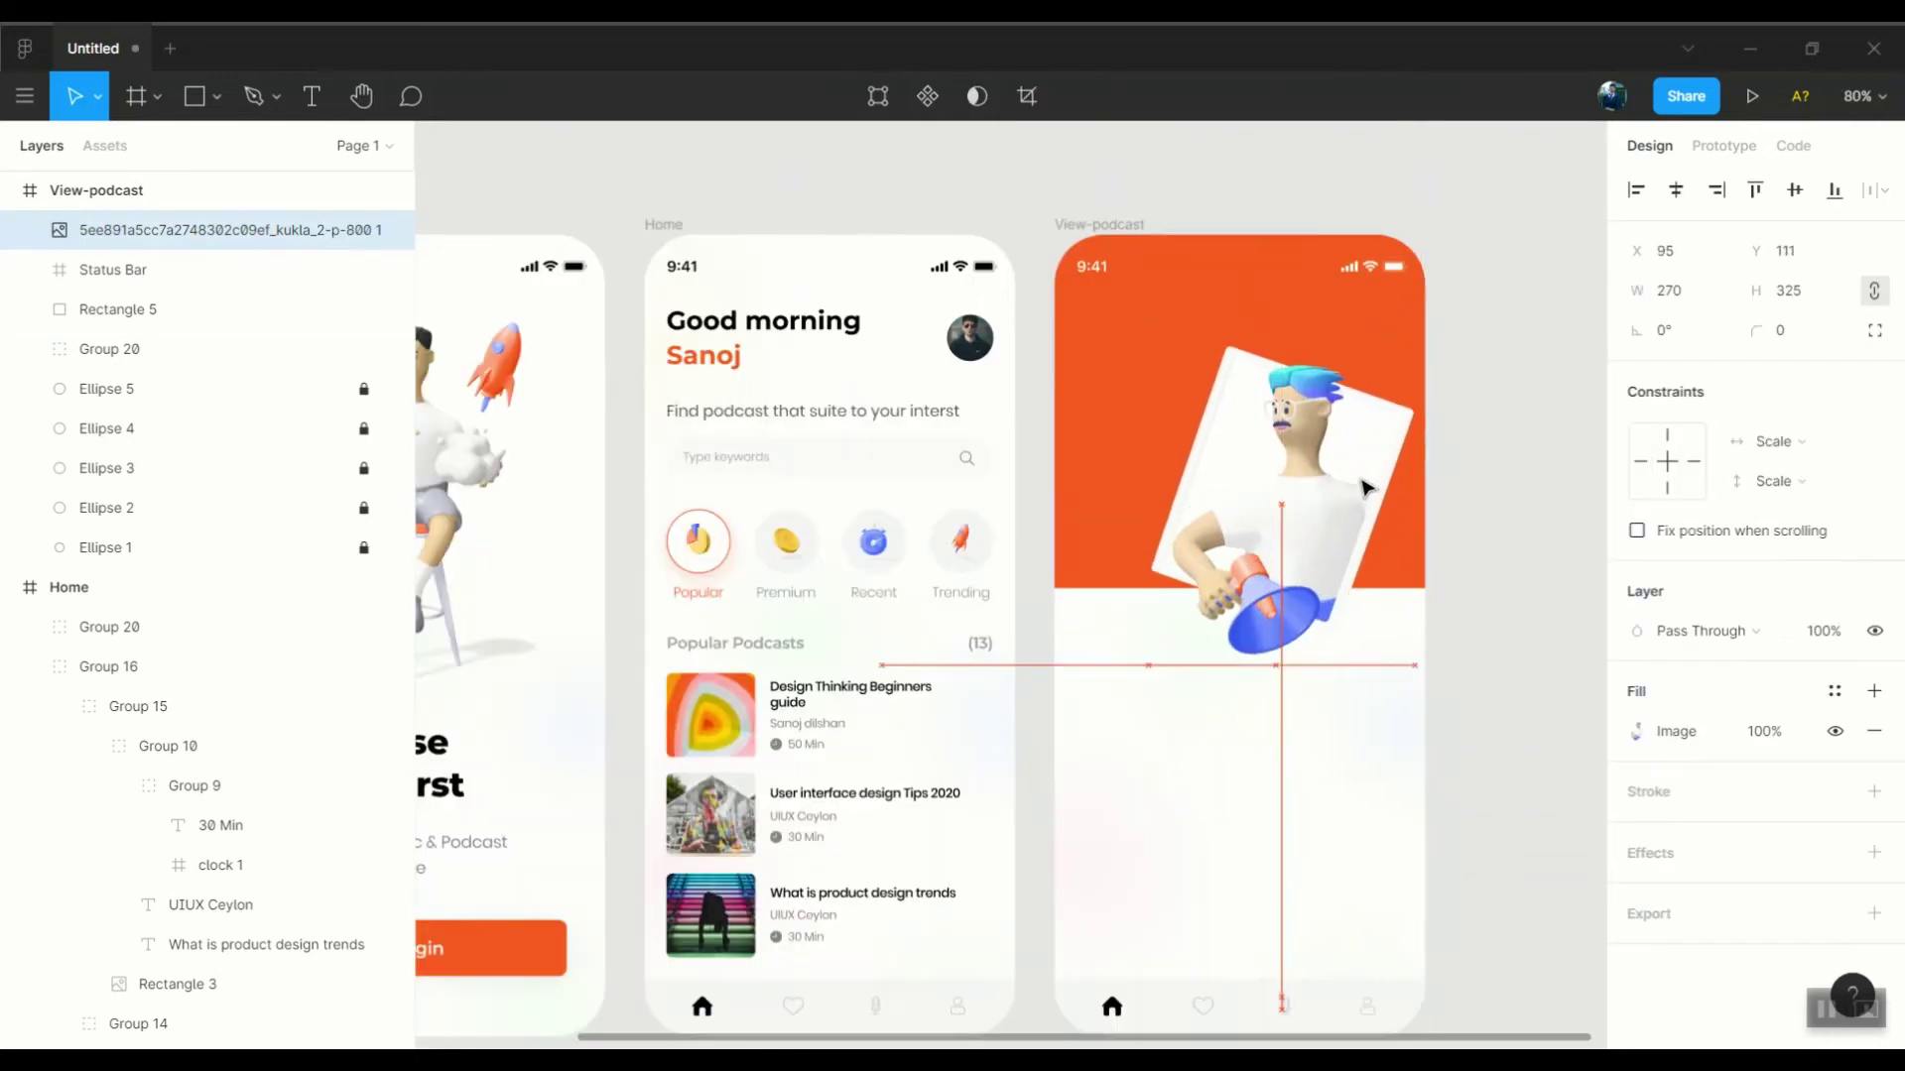
key(shift+1)
scroll(1530, 489, up, 3)
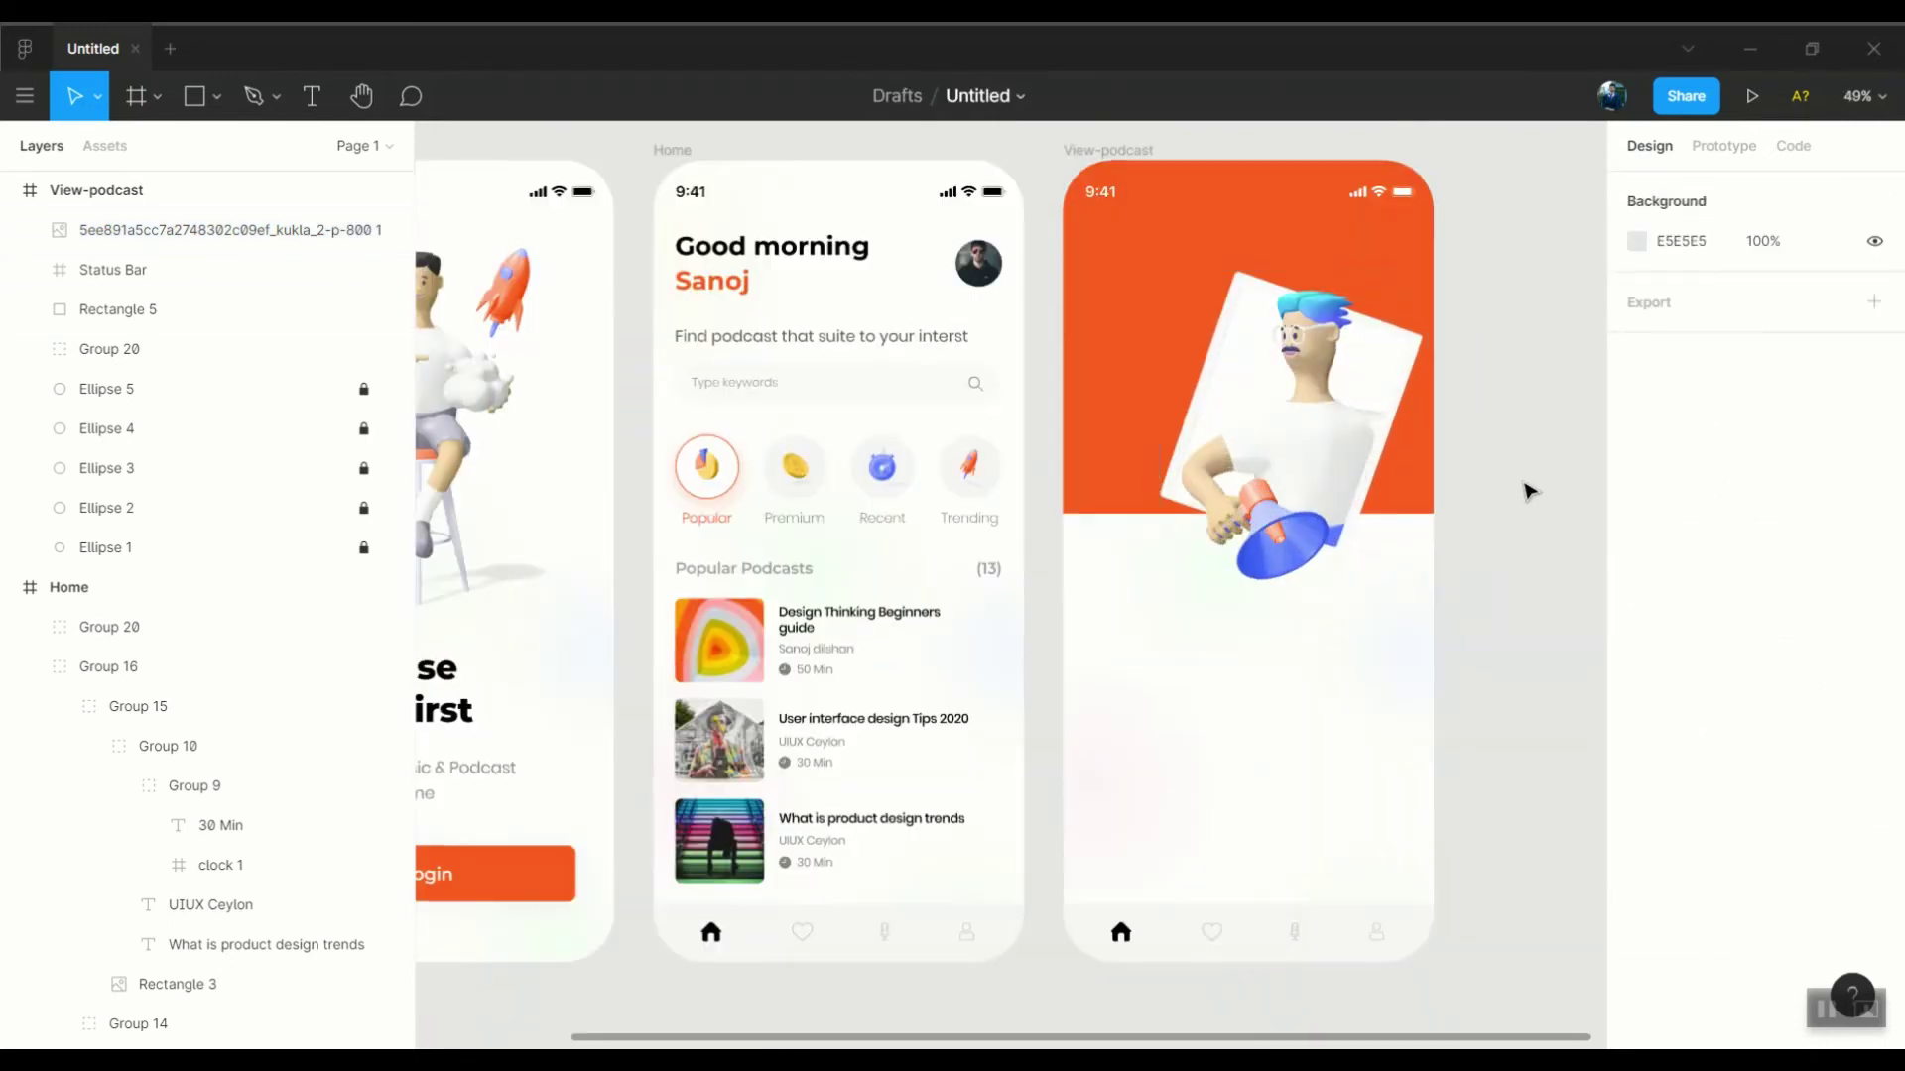
Try a linear gradient and taller header, then revert to the flat orange block
click(1409, 228)
click(1637, 731)
click(1374, 398)
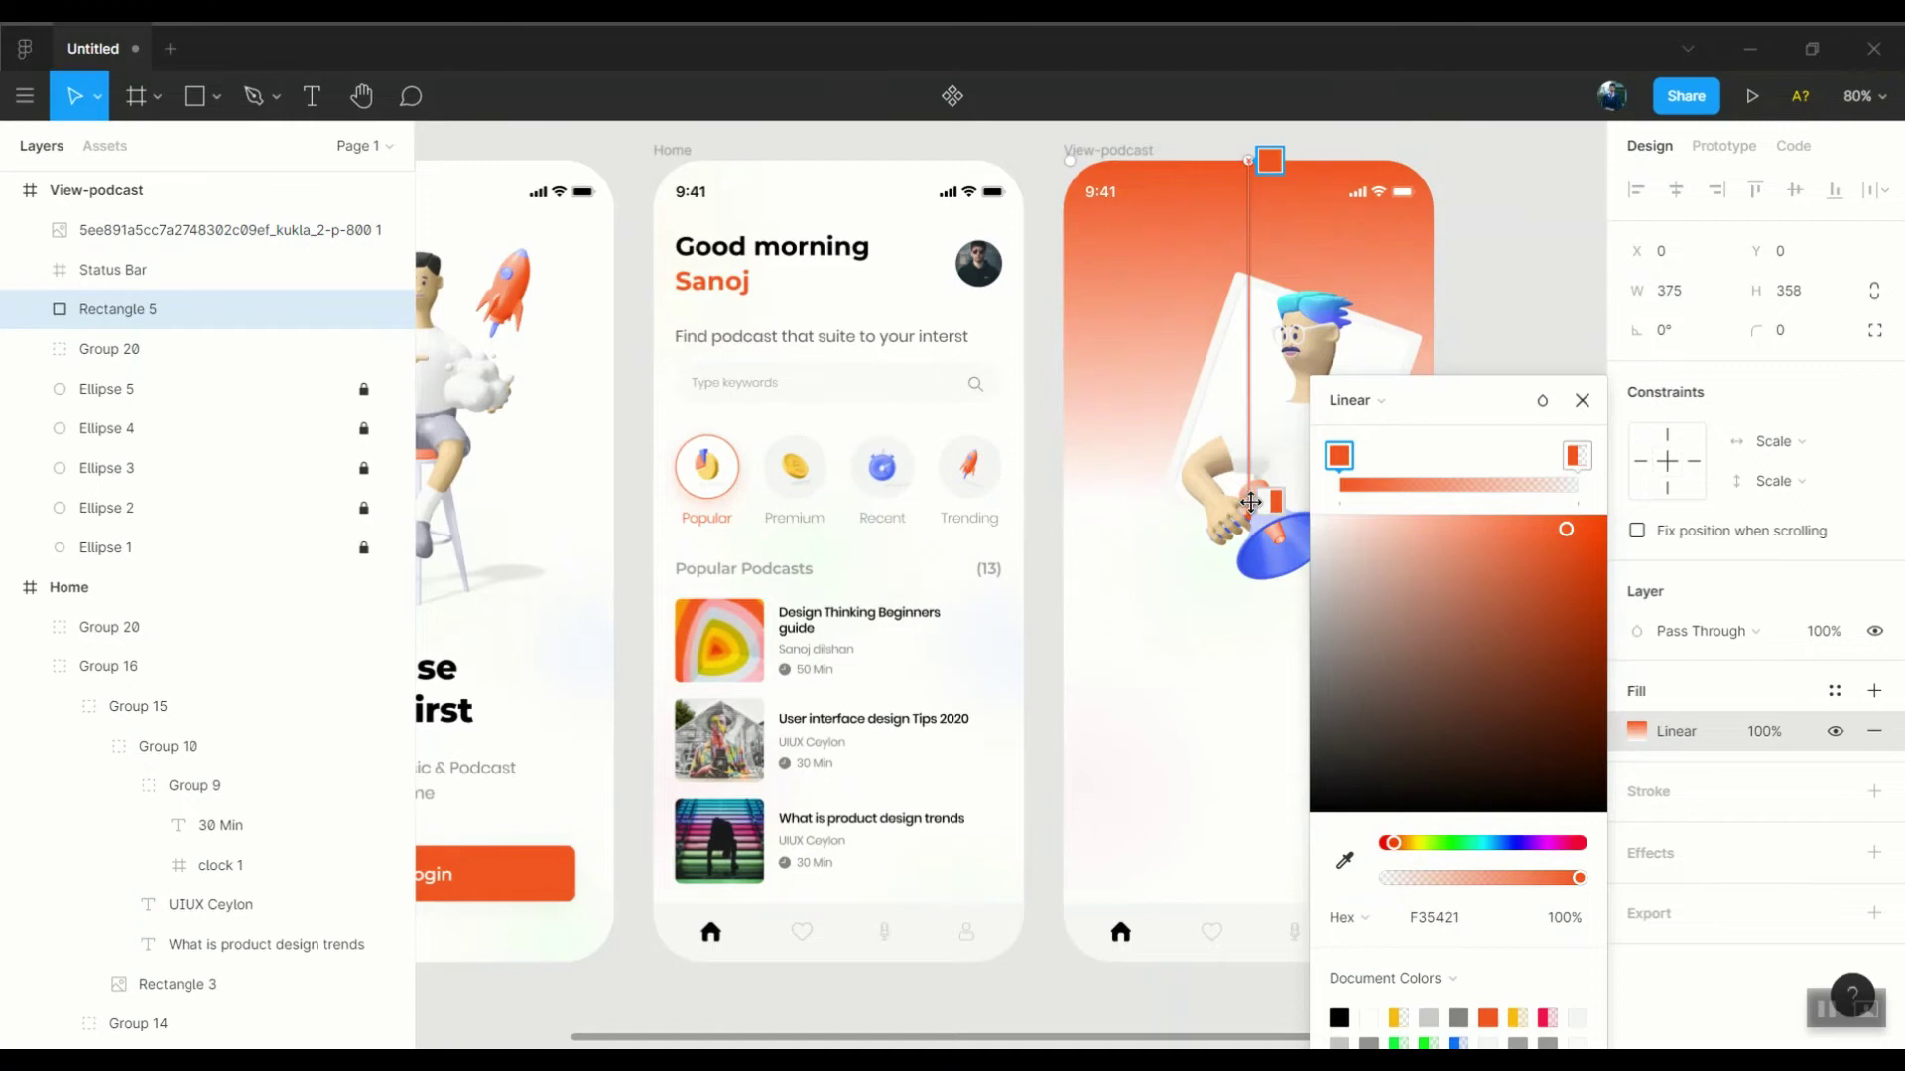
key(Escape)
drag(1209, 515, 1208, 541)
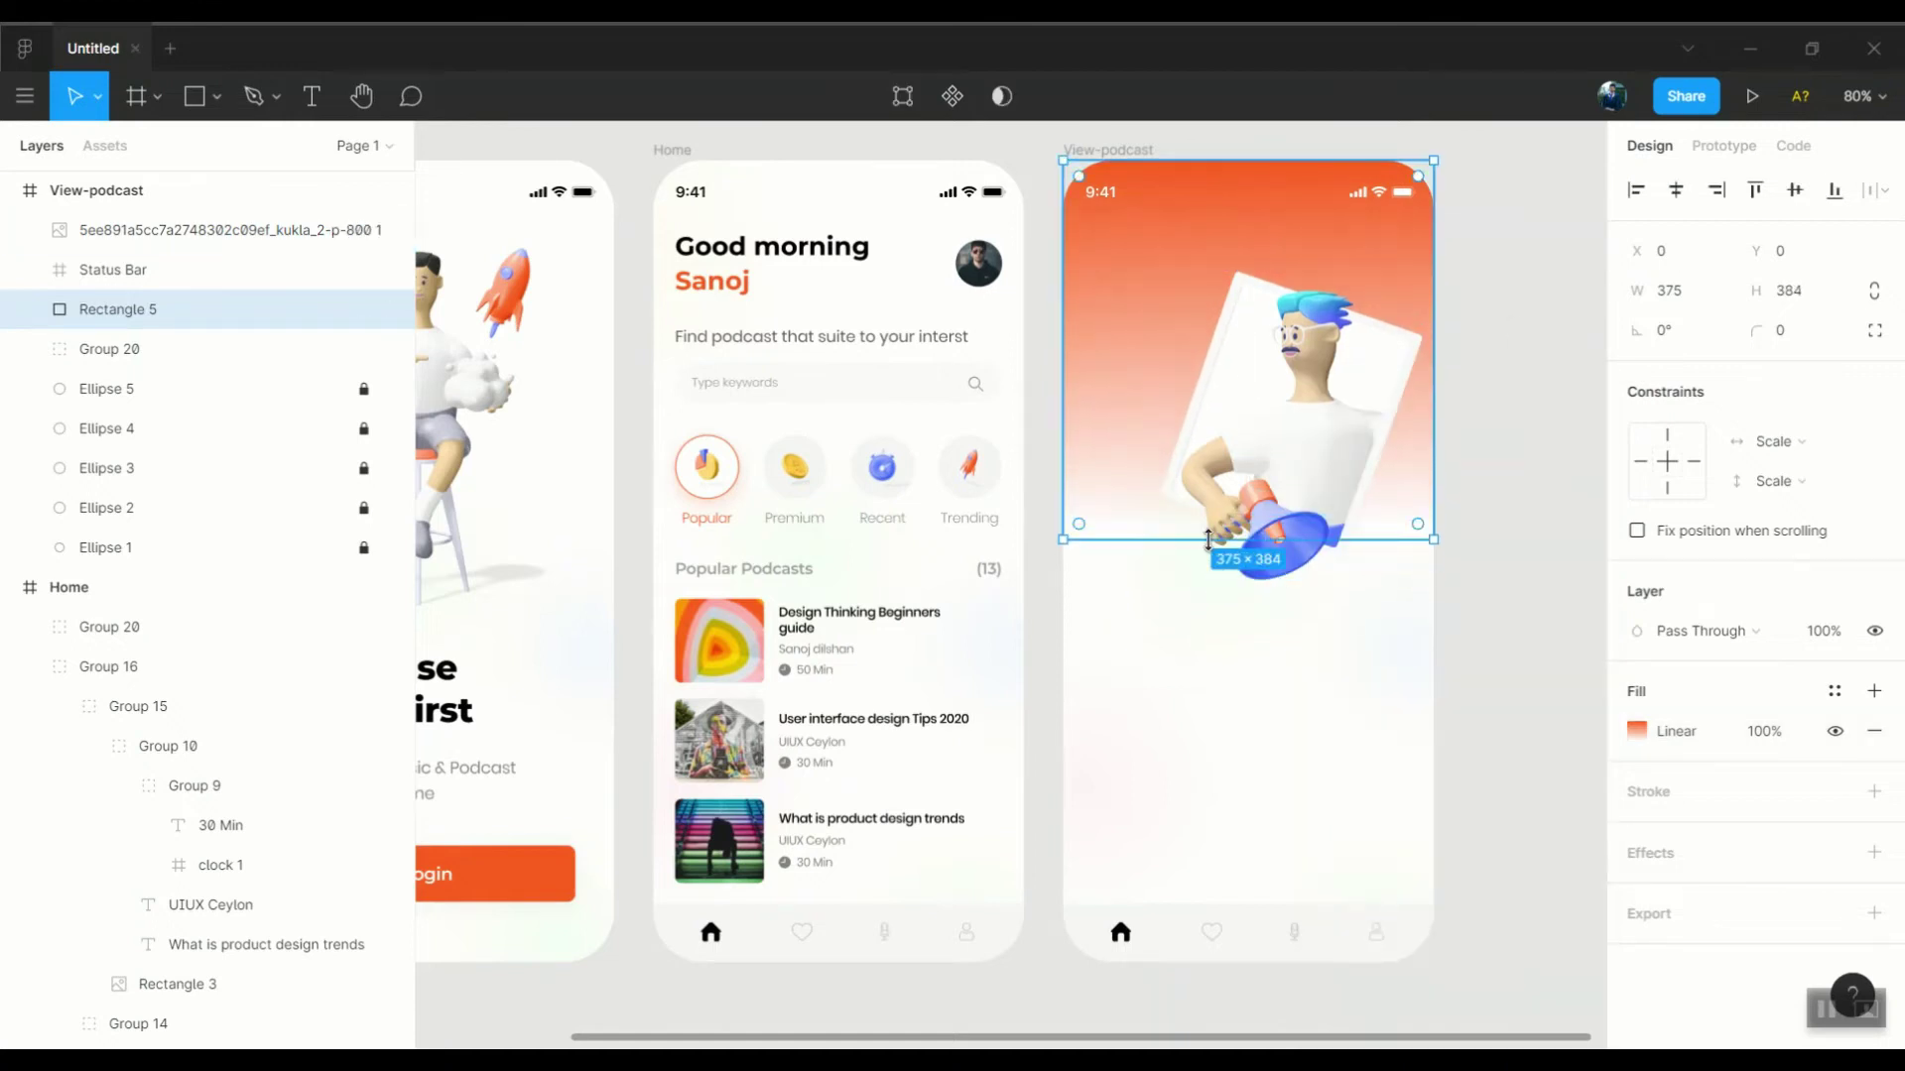
key(ctrl+z)
key(ctrl+z)
click(1504, 396)
scroll(1488, 456, up, 3)
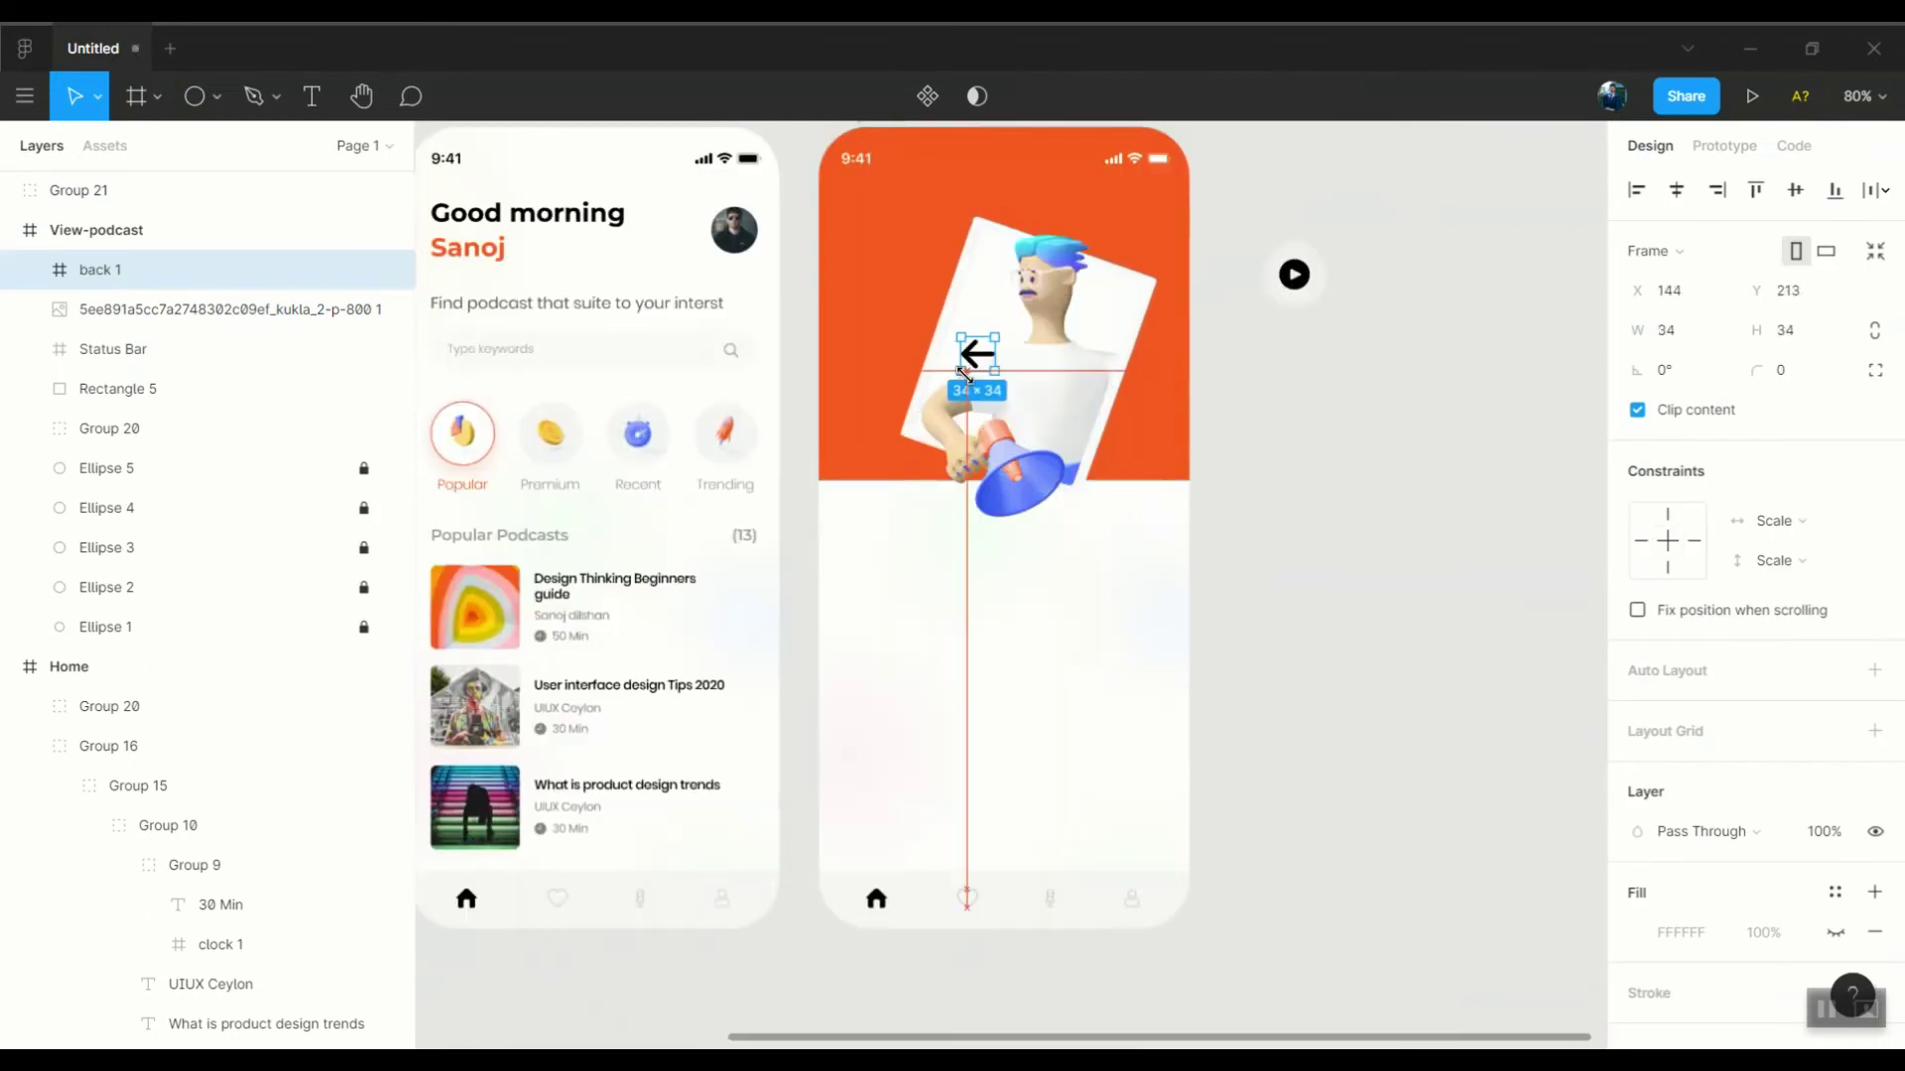
Move the back arrow up near the status bar and directly inside View-podcast
scroll(877, 574, up, 5)
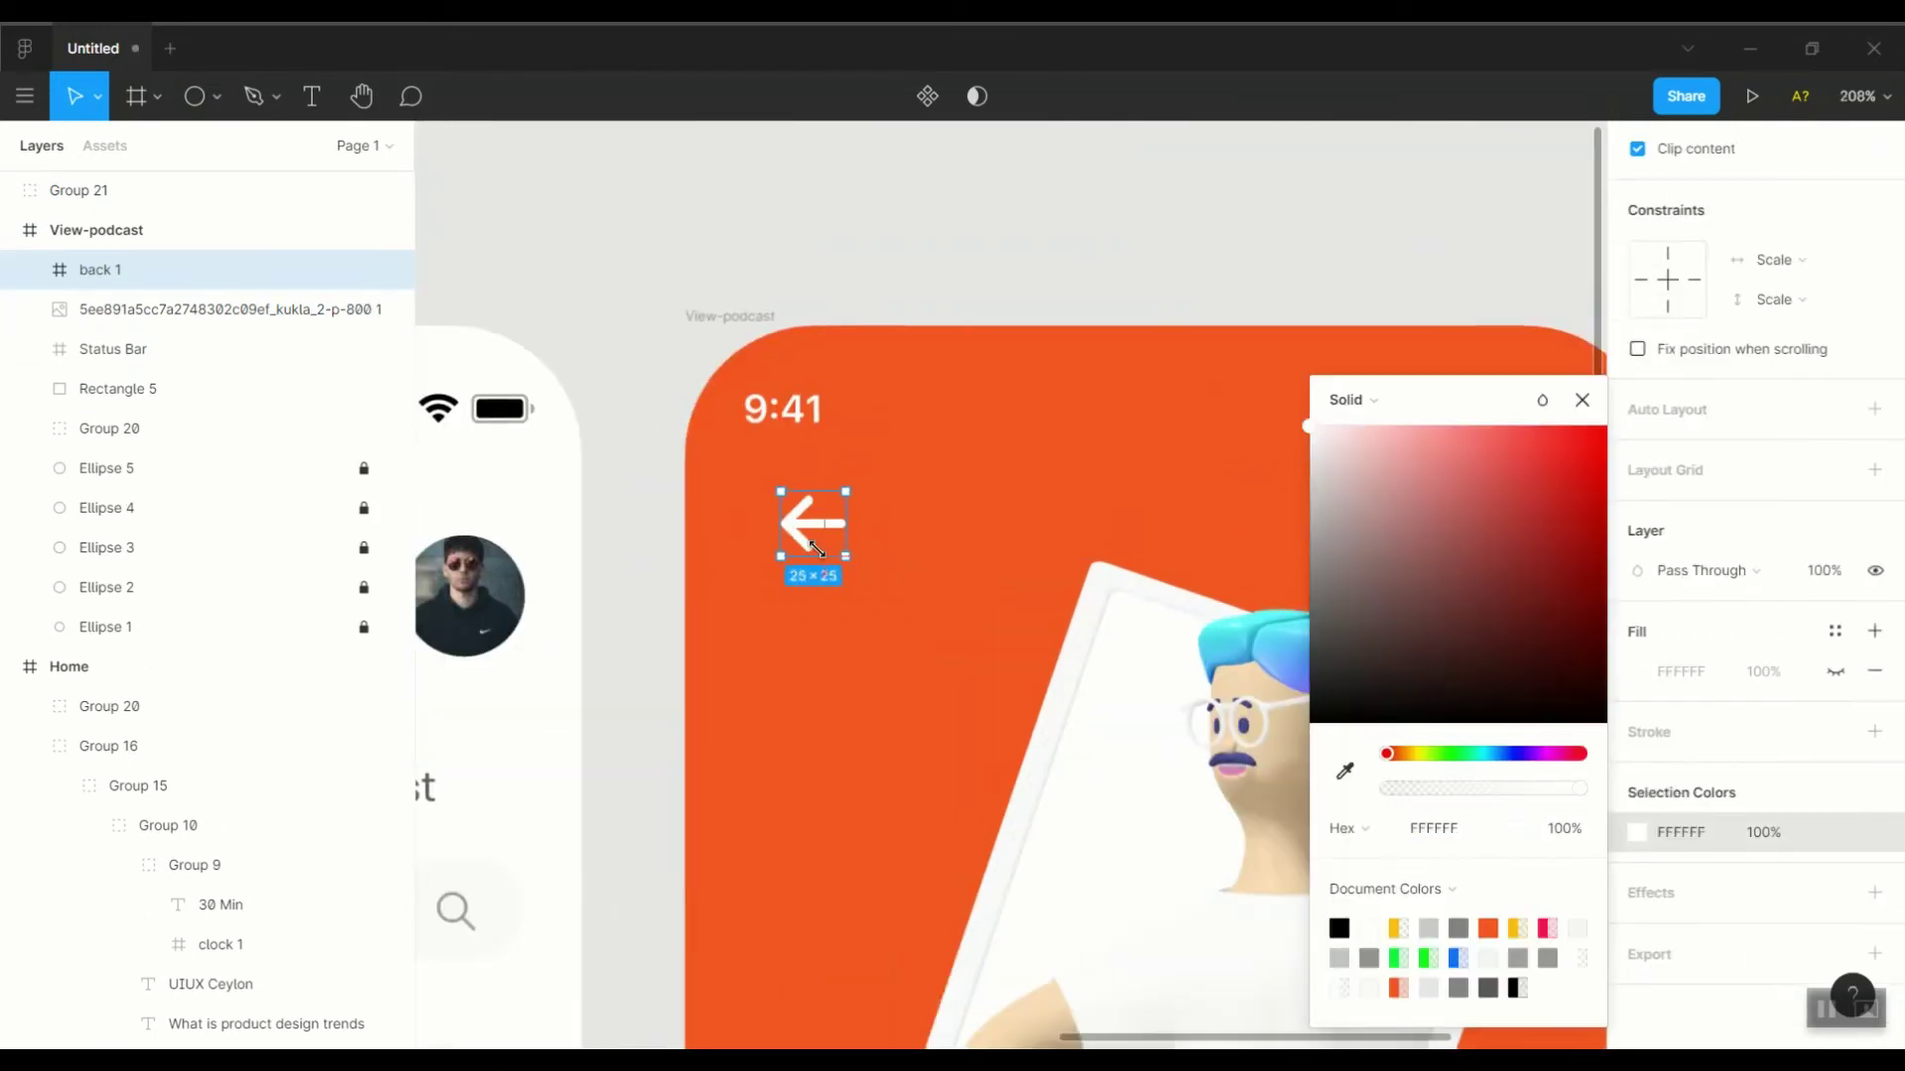
click(809, 533)
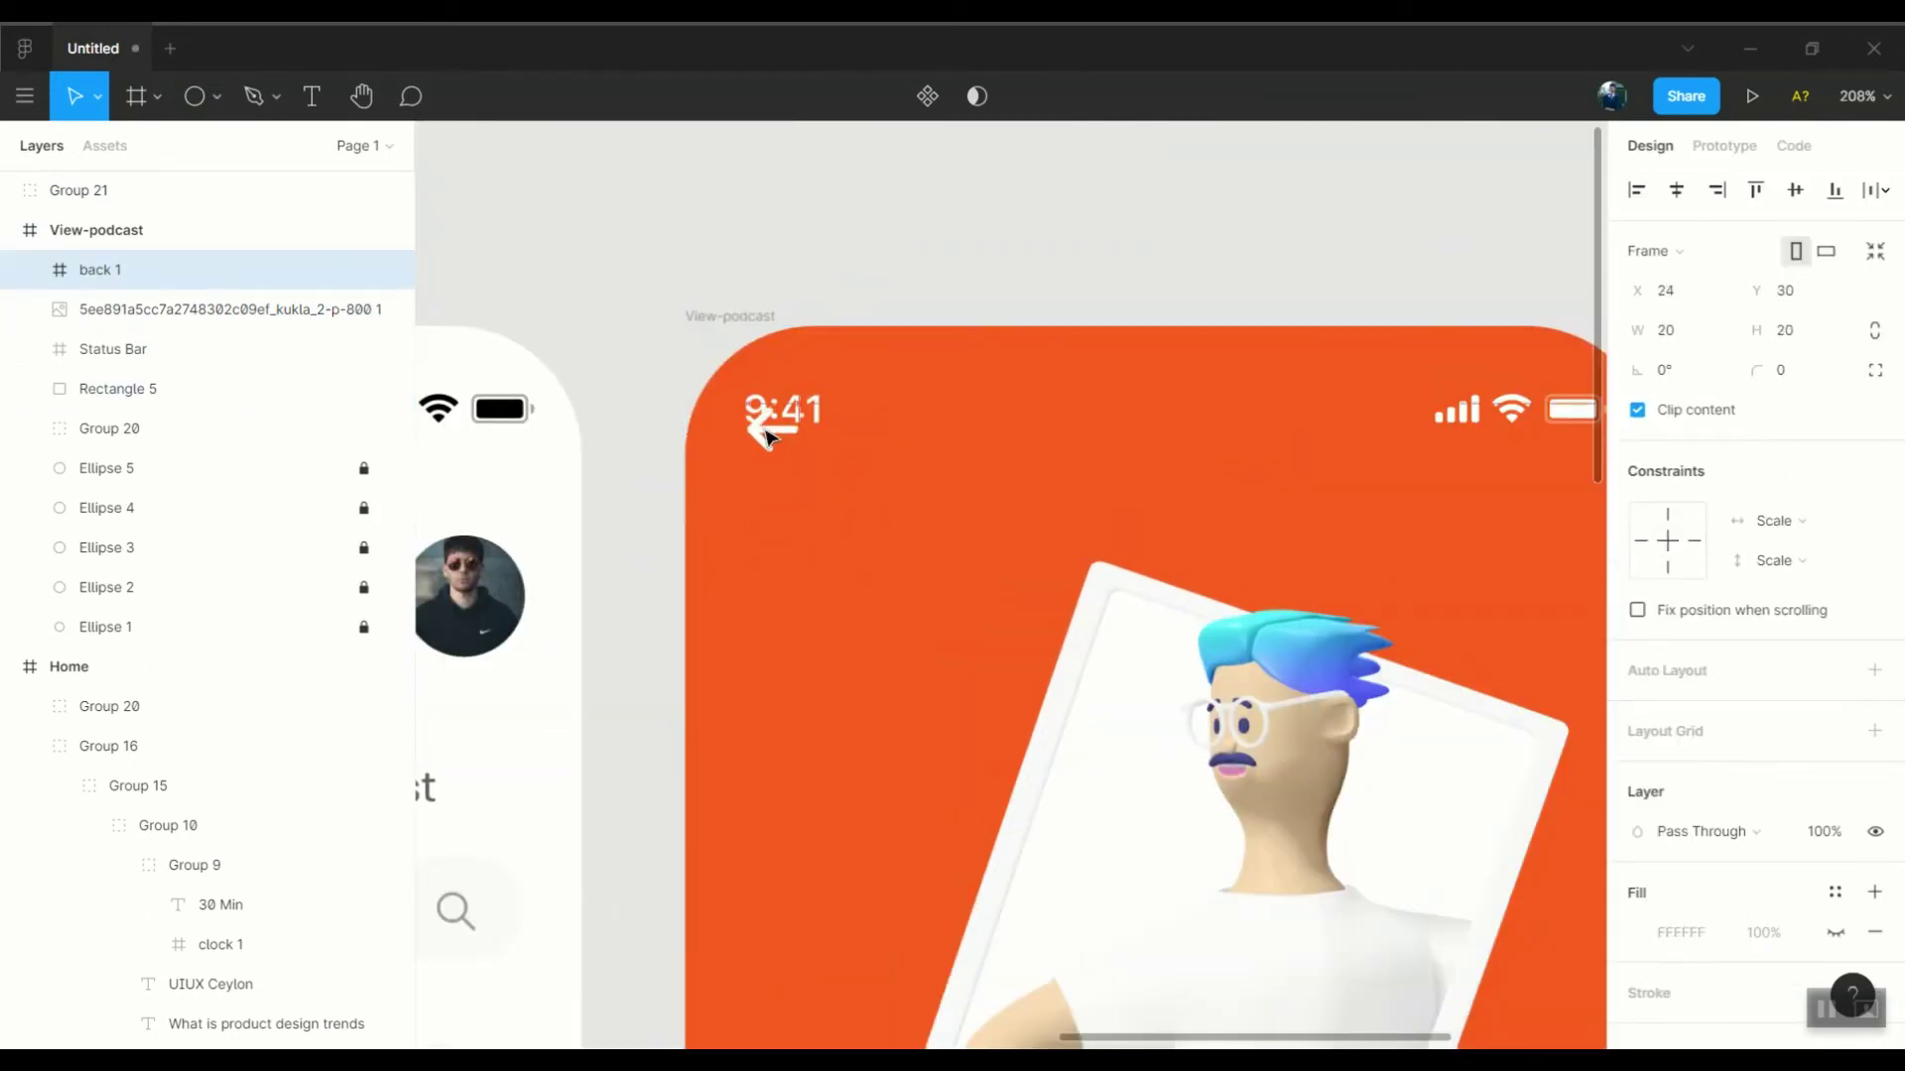
drag(767, 434, 767, 408)
drag(129, 349, 132, 299)
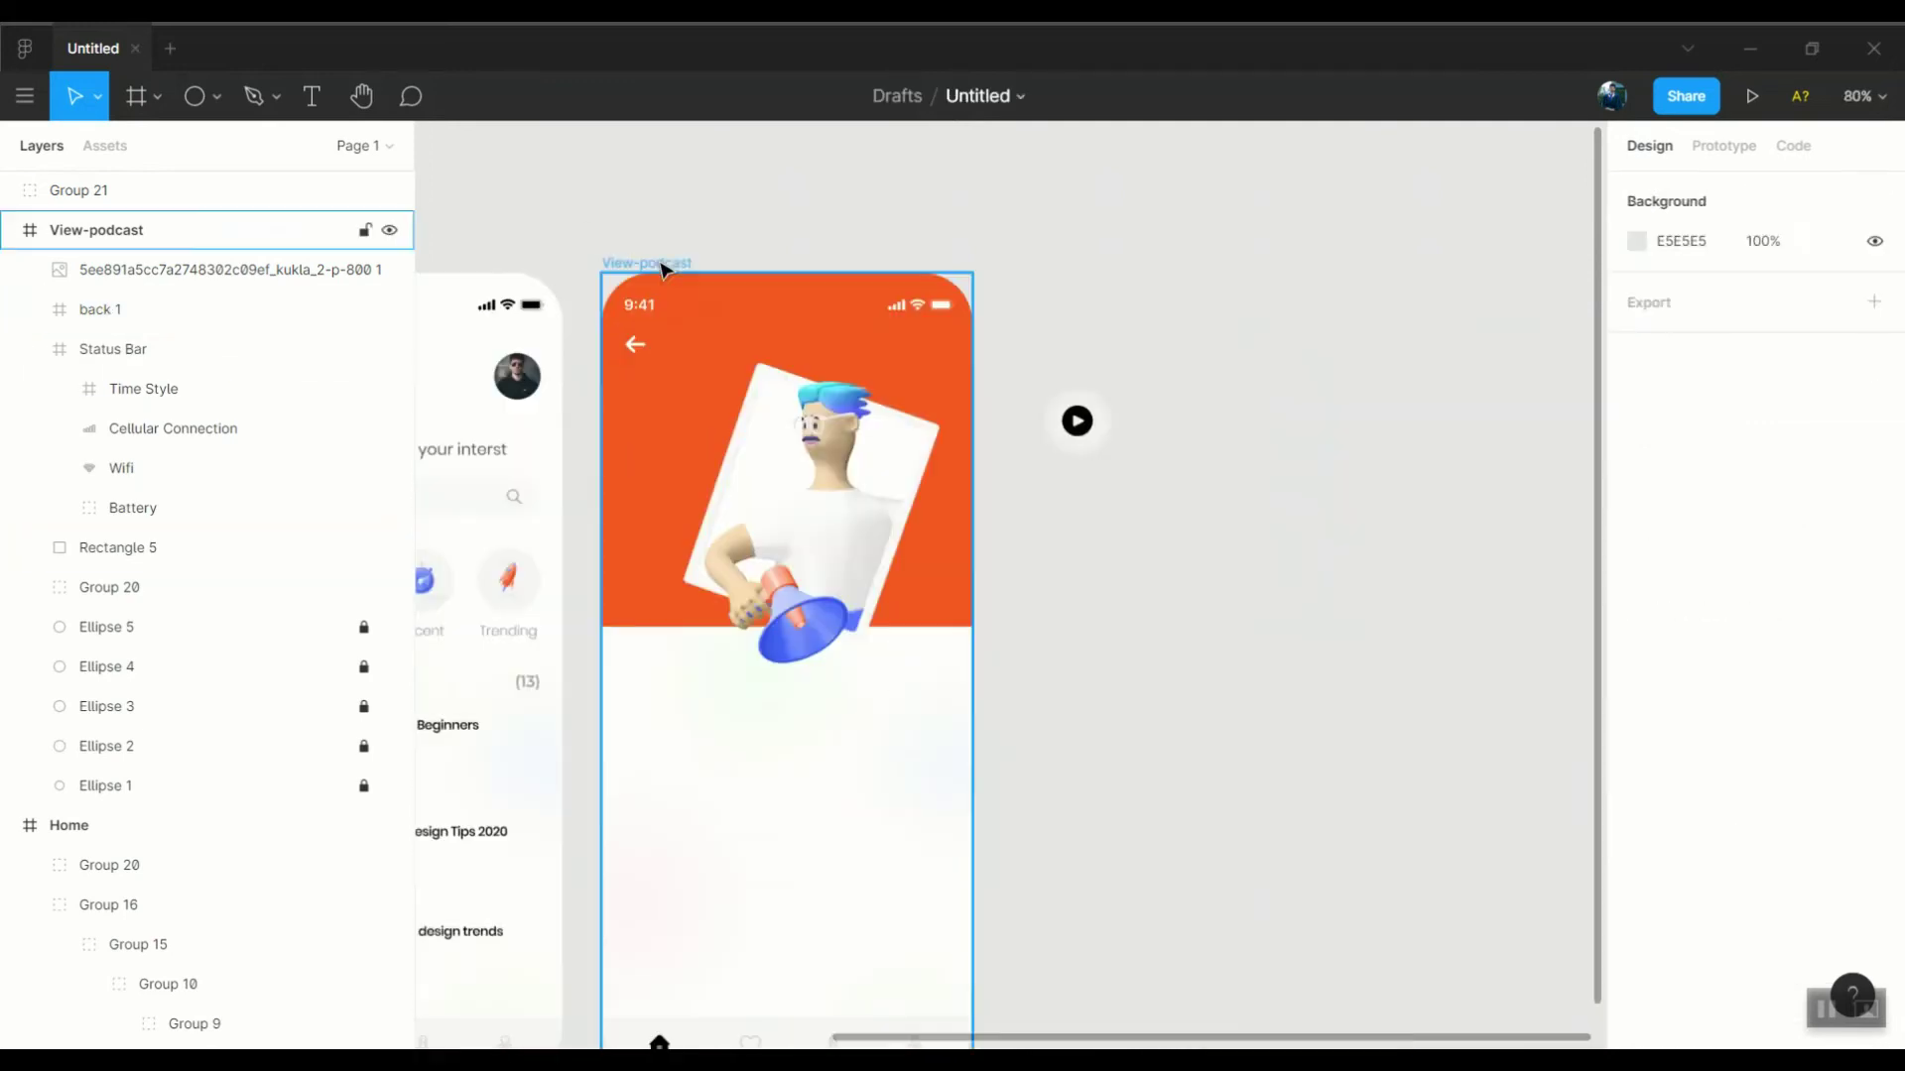
click(816, 211)
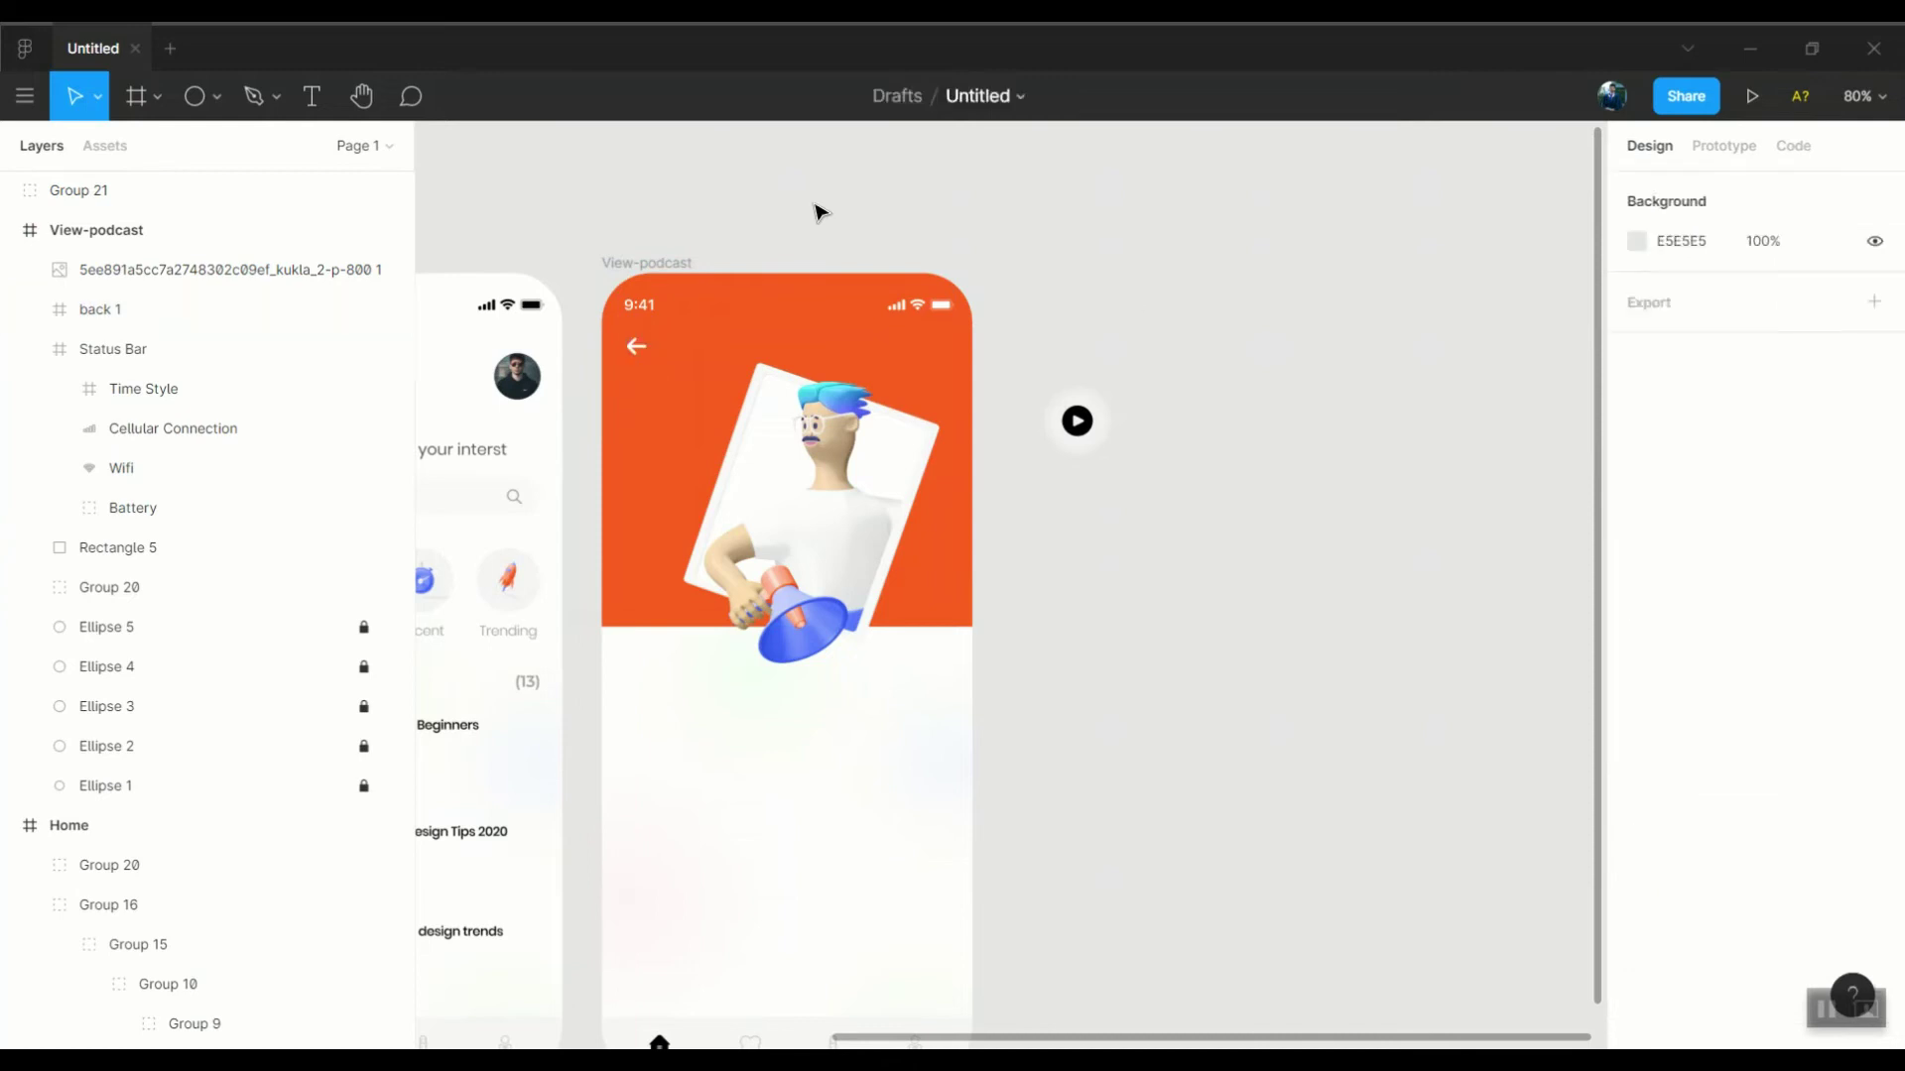
drag(905, 387, 900, 444)
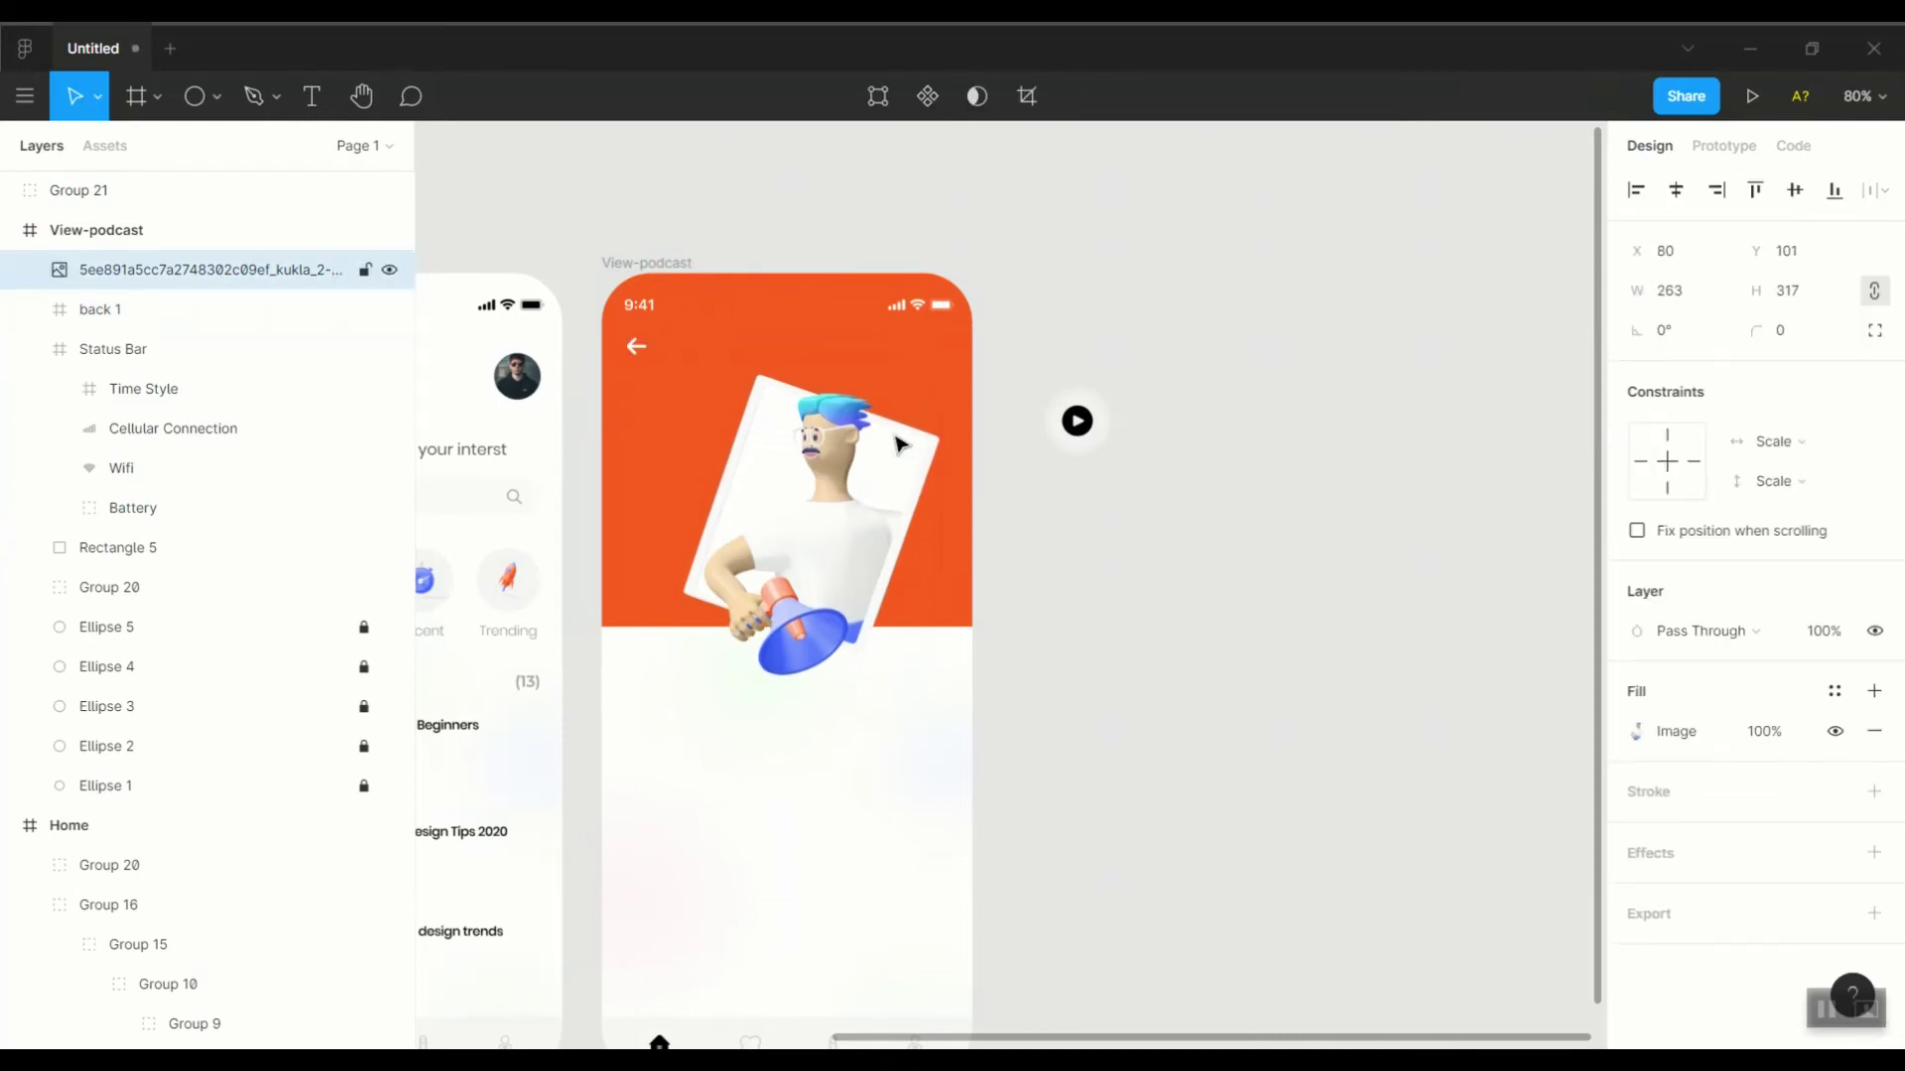
click(809, 254)
scroll(816, 244, down, 5)
Copy the Popular Podcasts heading from Home into View-podcast, coloured white at size 14
click(492, 507)
double_click(492, 507)
key(ctrl+c)
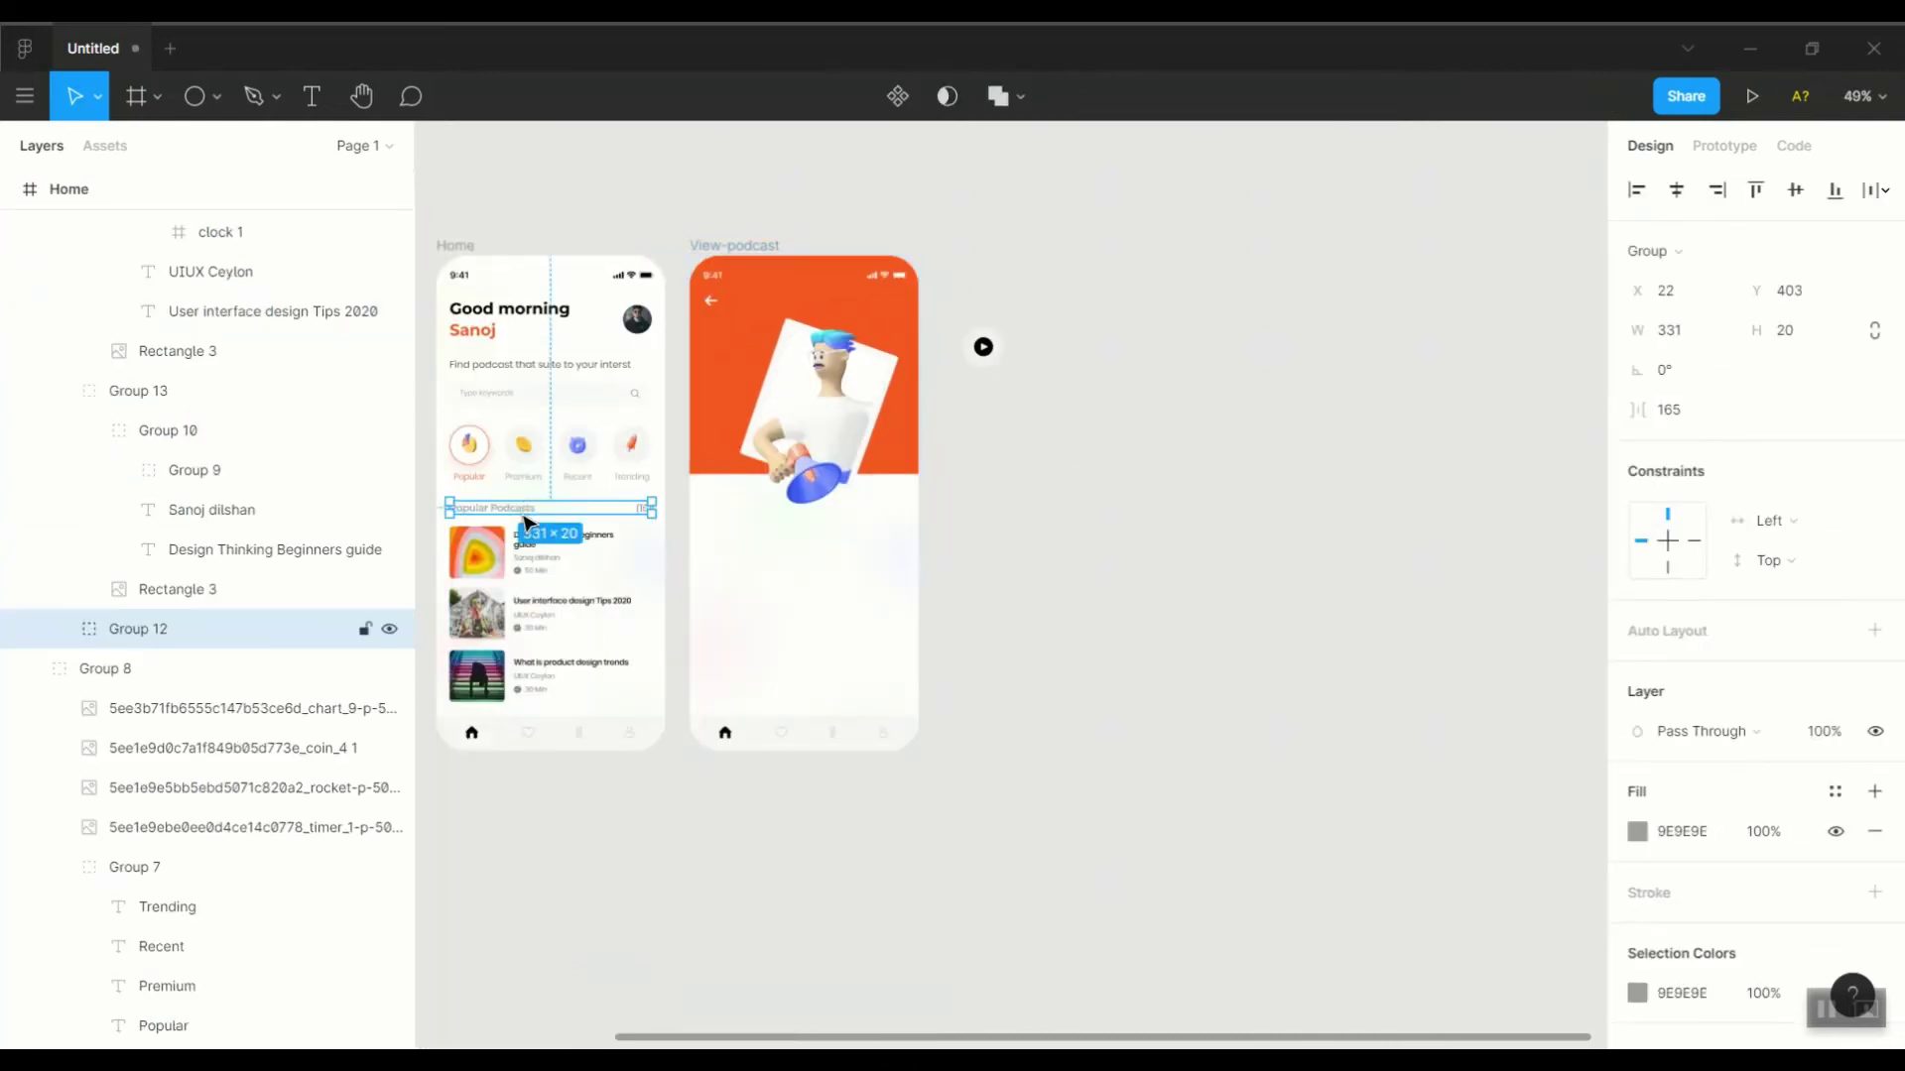
click(793, 295)
scroll(794, 294, up, 5)
key(ctrl+v)
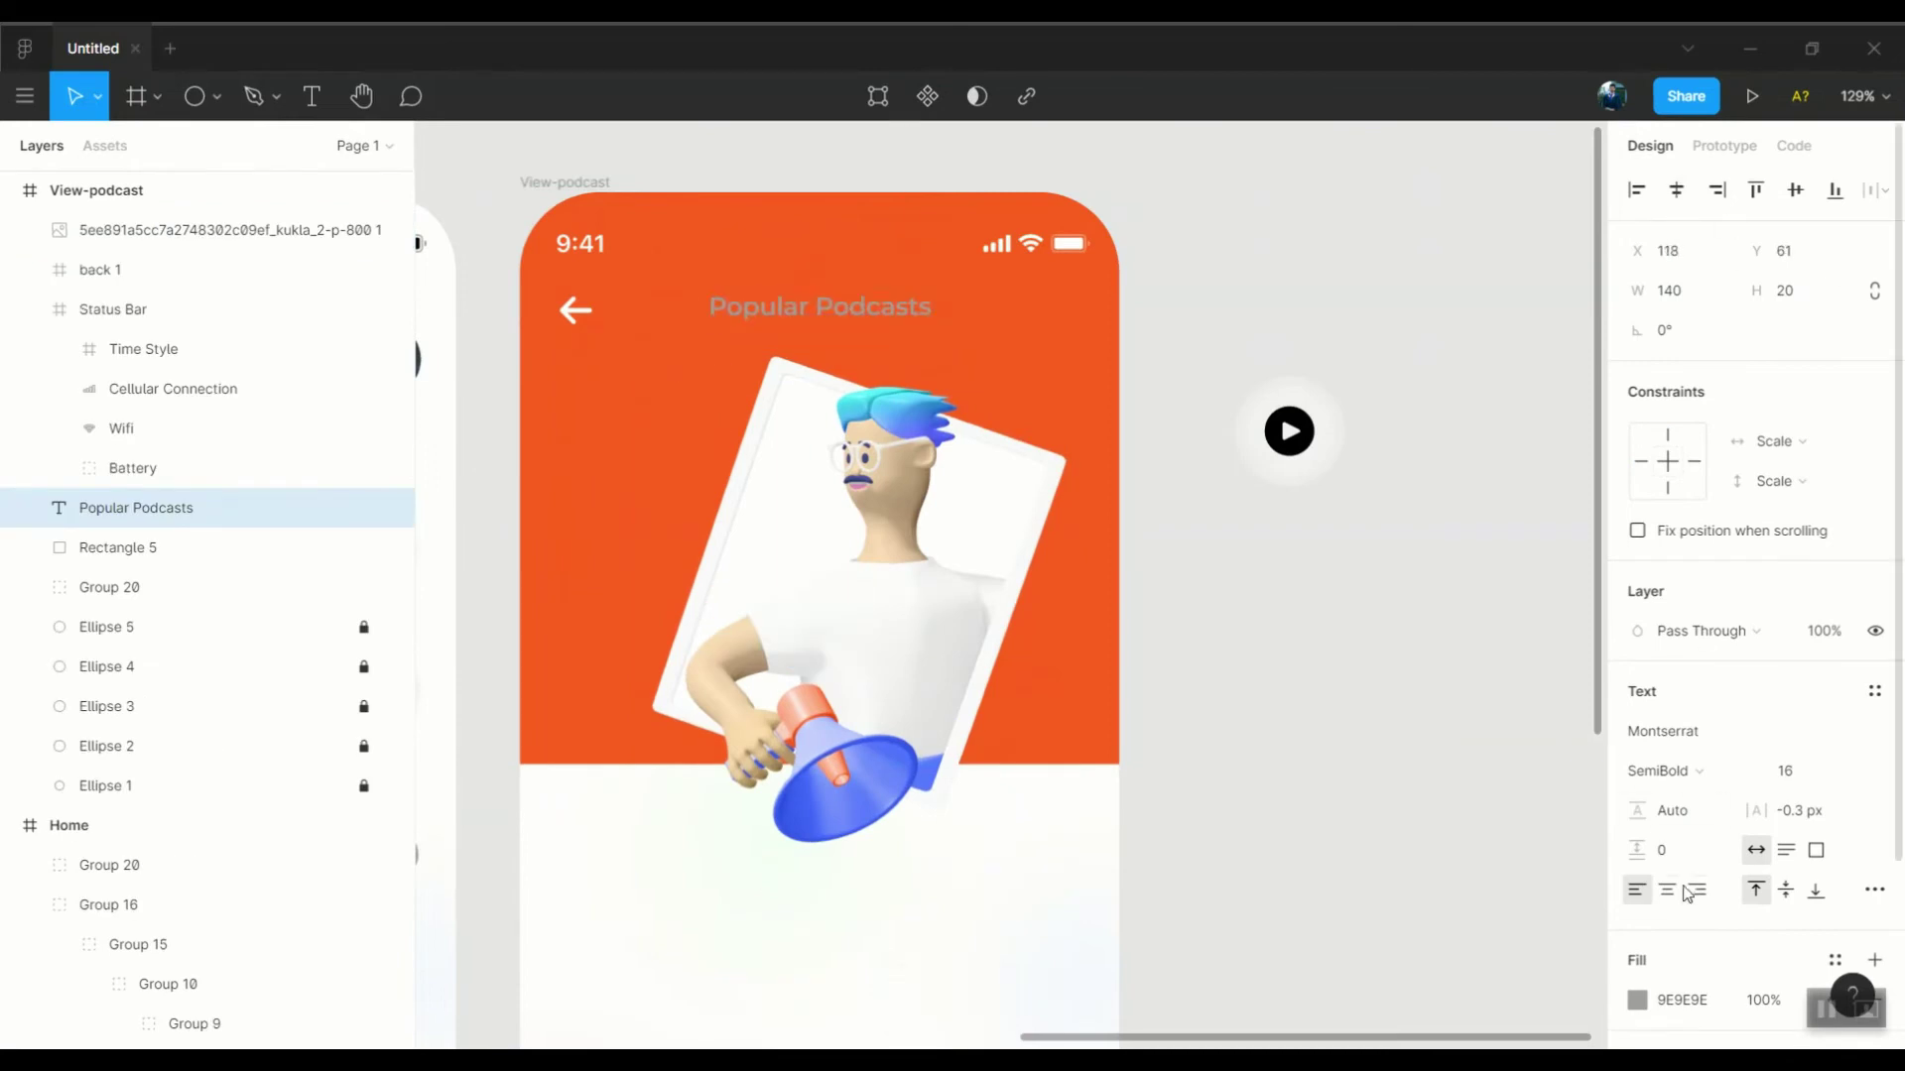
click(1637, 1000)
click(1785, 771)
text(14)
key(Escape)
click(921, 375)
scroll(920, 375, up, 3)
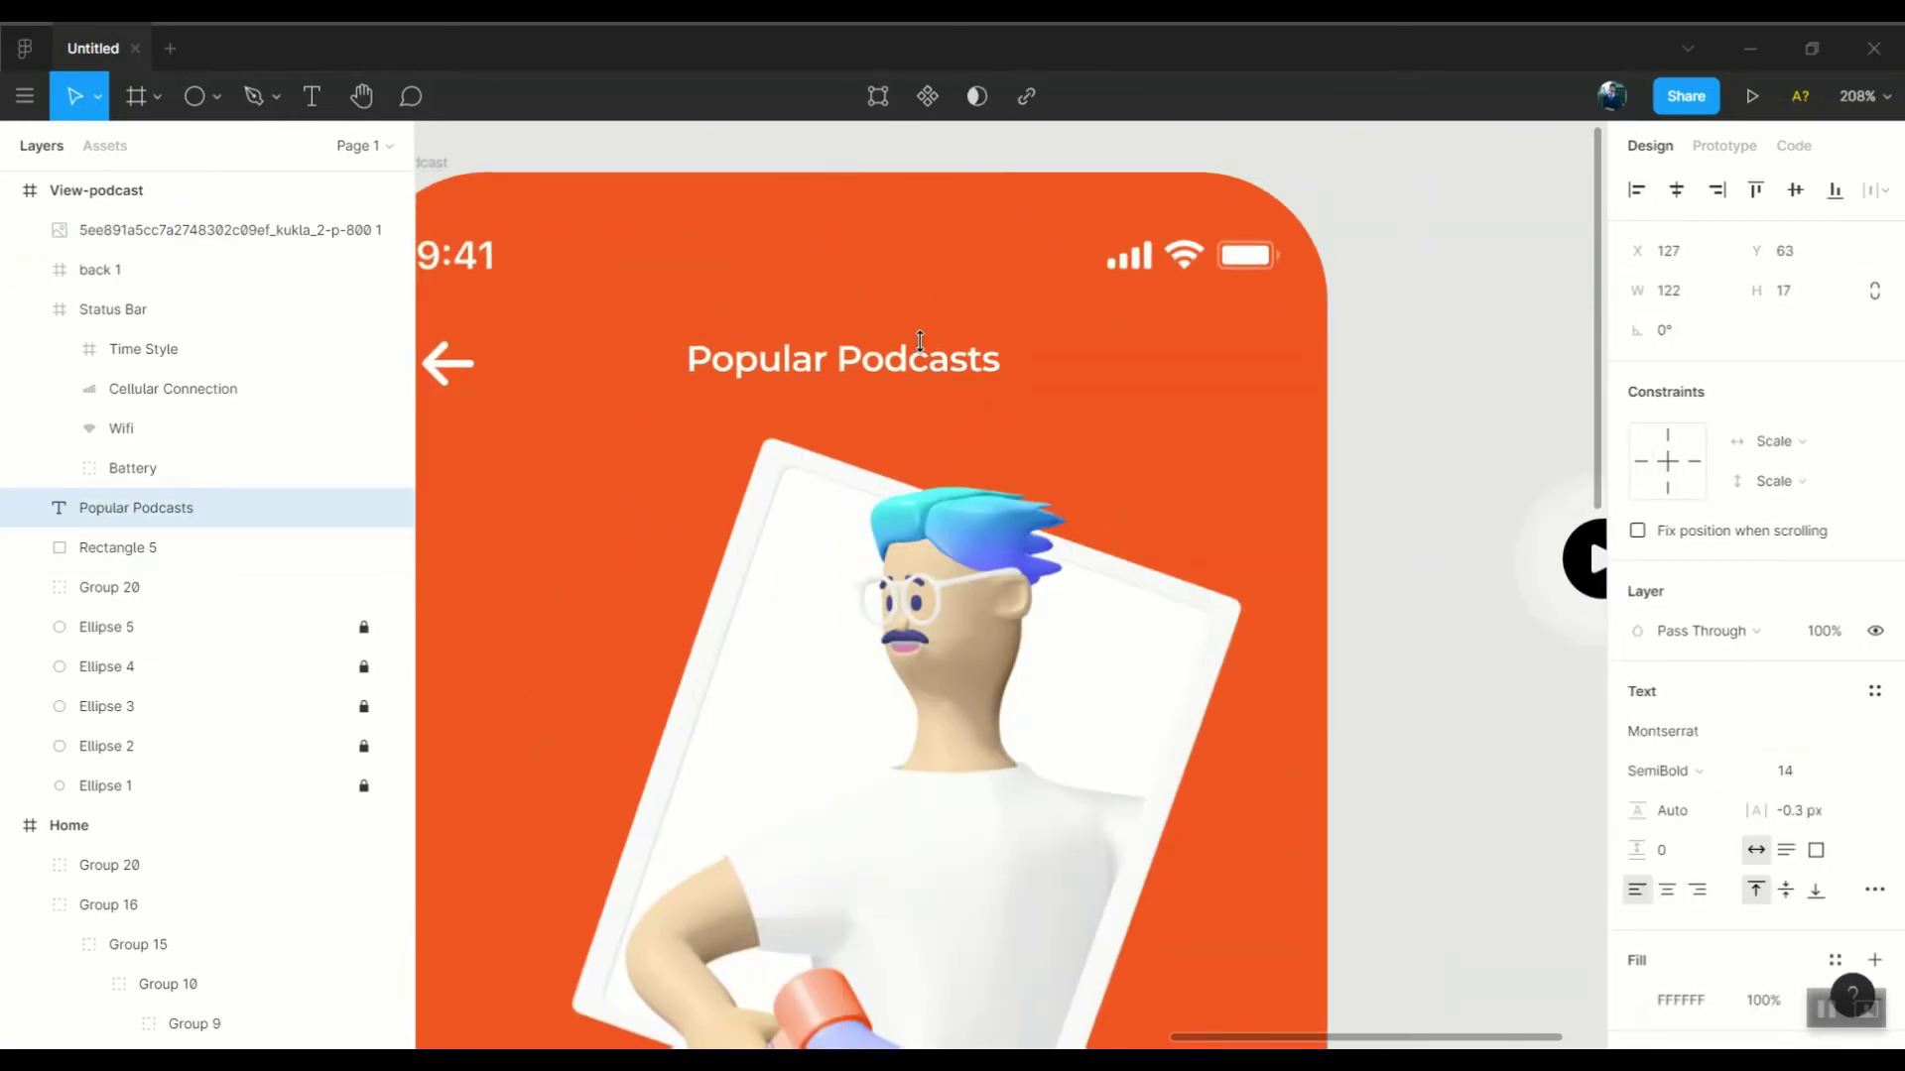
Zoom out to view Home and View-podcast together, selecting Home's first podcast entry
key(Escape)
scroll(1258, 264, down, 5)
scroll(986, 306, up, 4)
click(986, 306)
key(Escape)
Copy the Design Thinking Beginners guide title below the illustration, set in Montserrat Bold 23
click(655, 694)
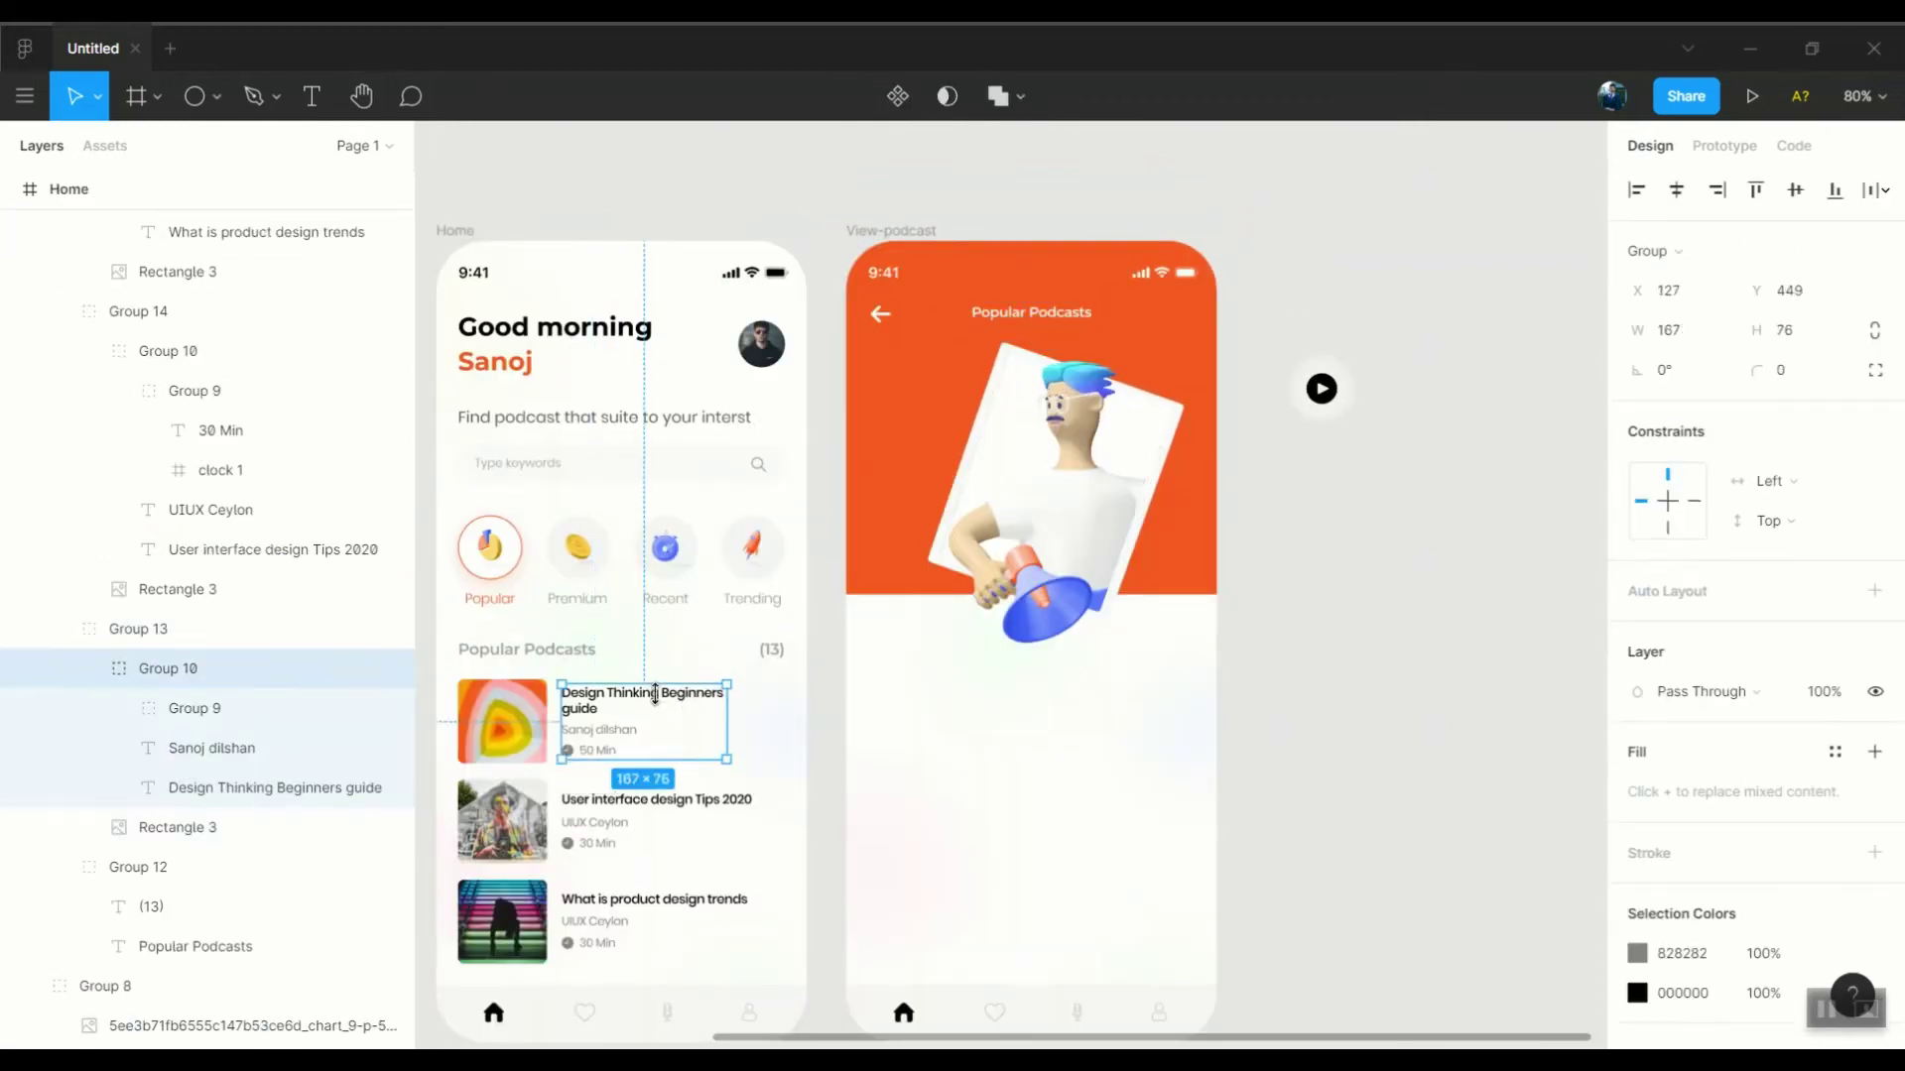
double_click(654, 695)
key(ctrl+c)
key(ctrl+v)
drag(635, 696, 980, 667)
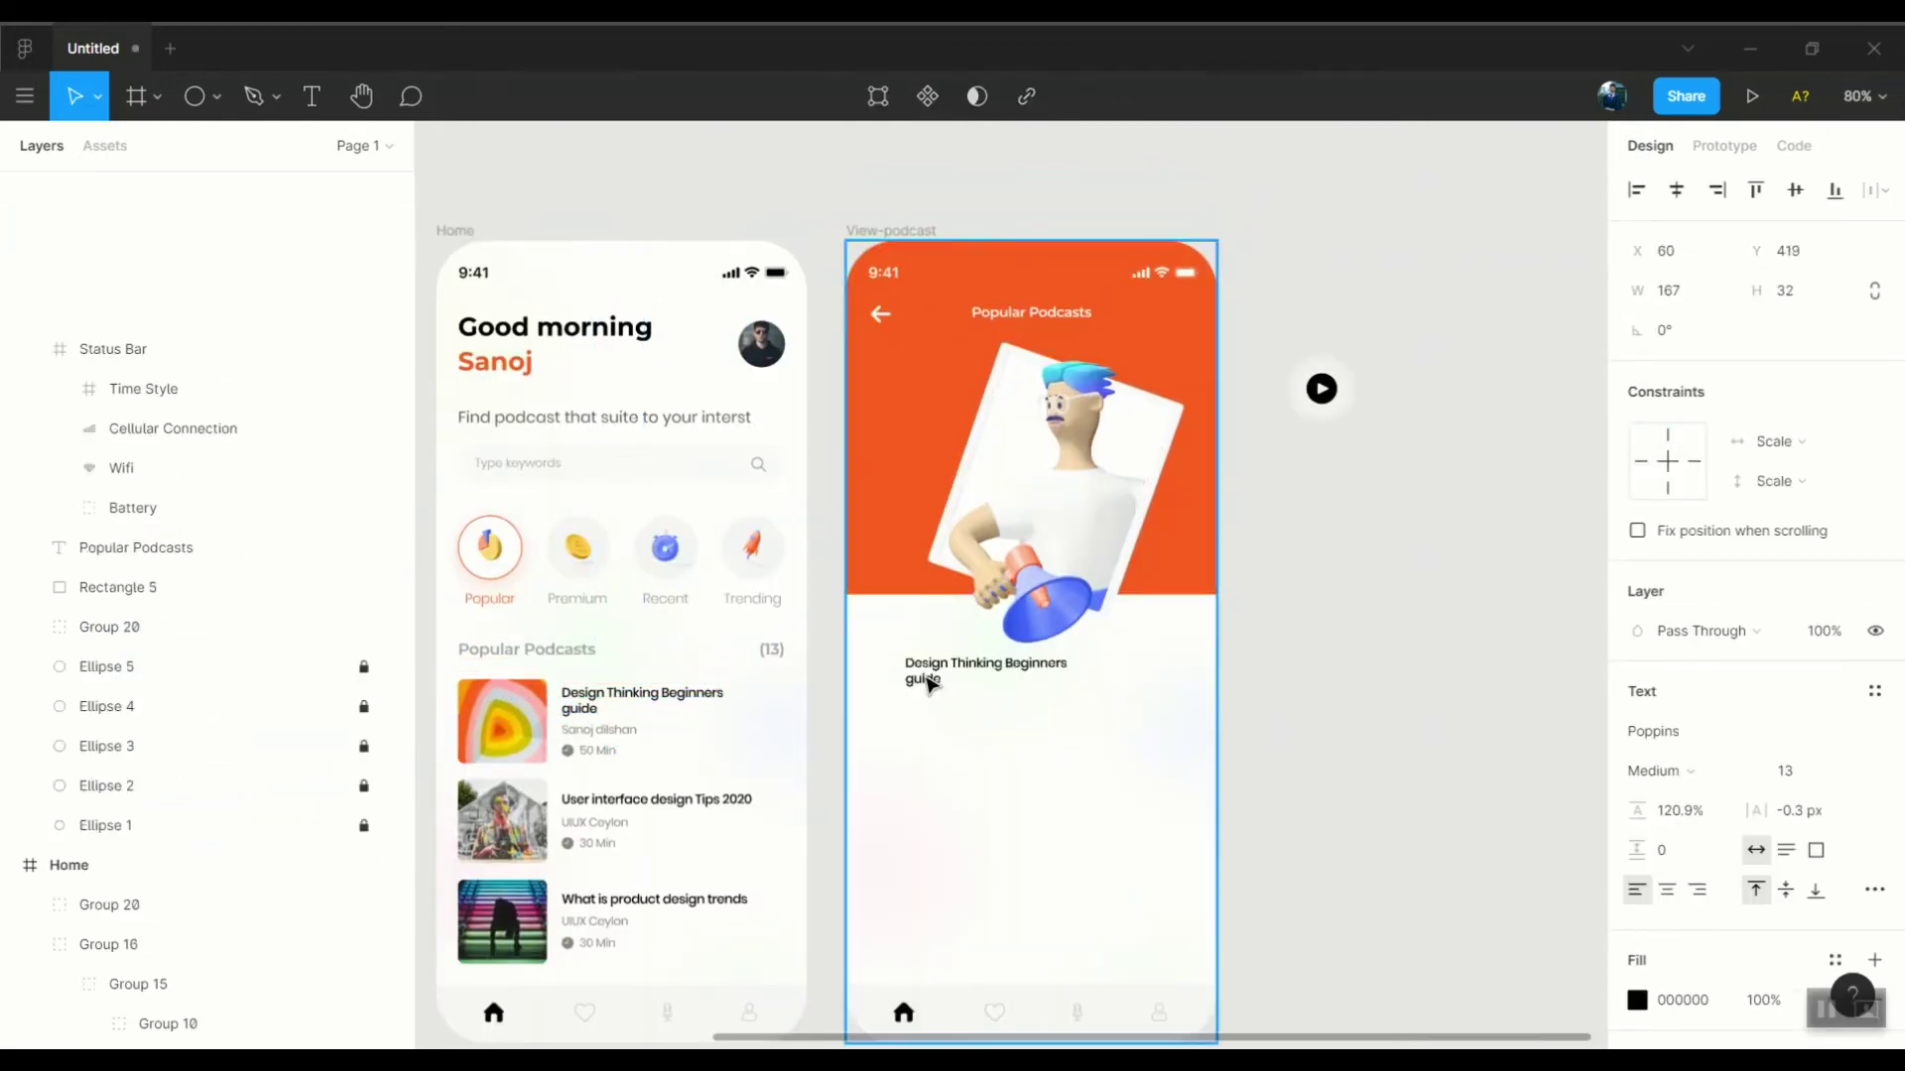
text(Mon)
key(Return)
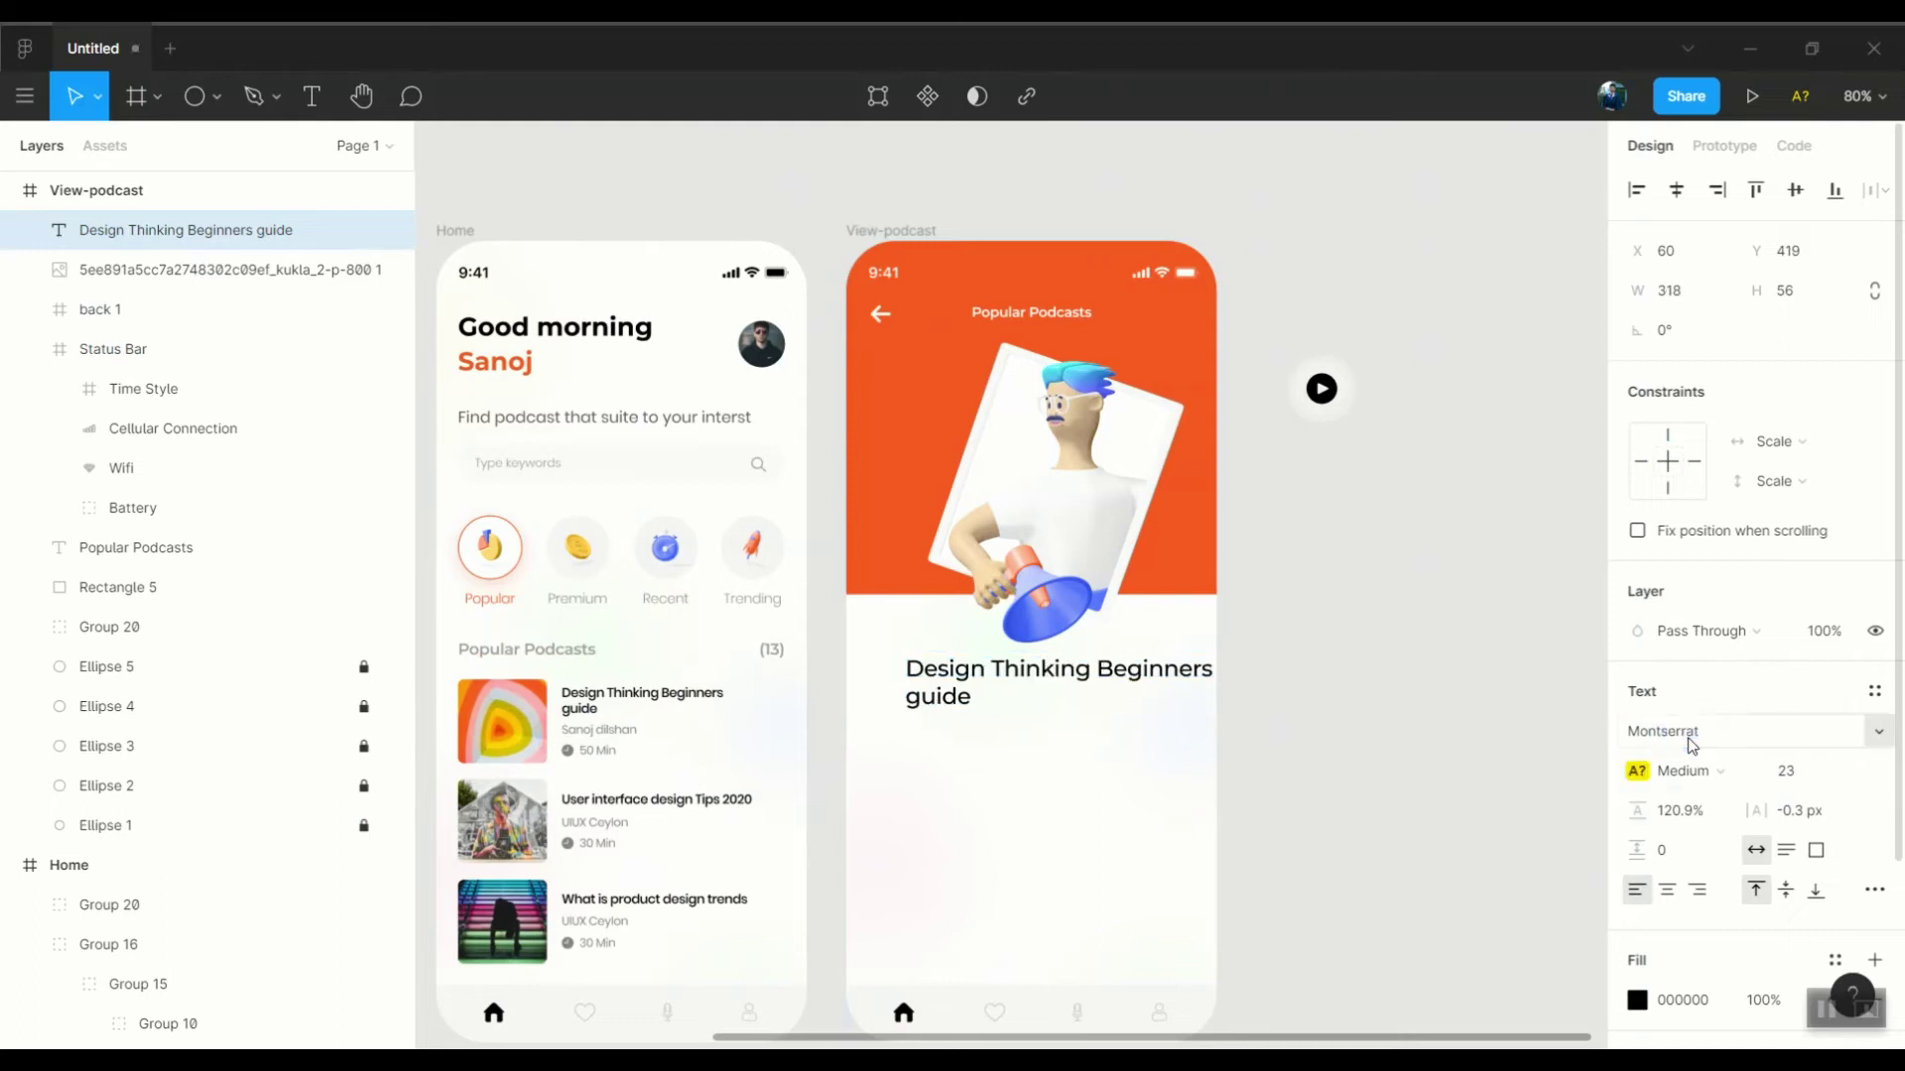
click(1653, 771)
click(1726, 799)
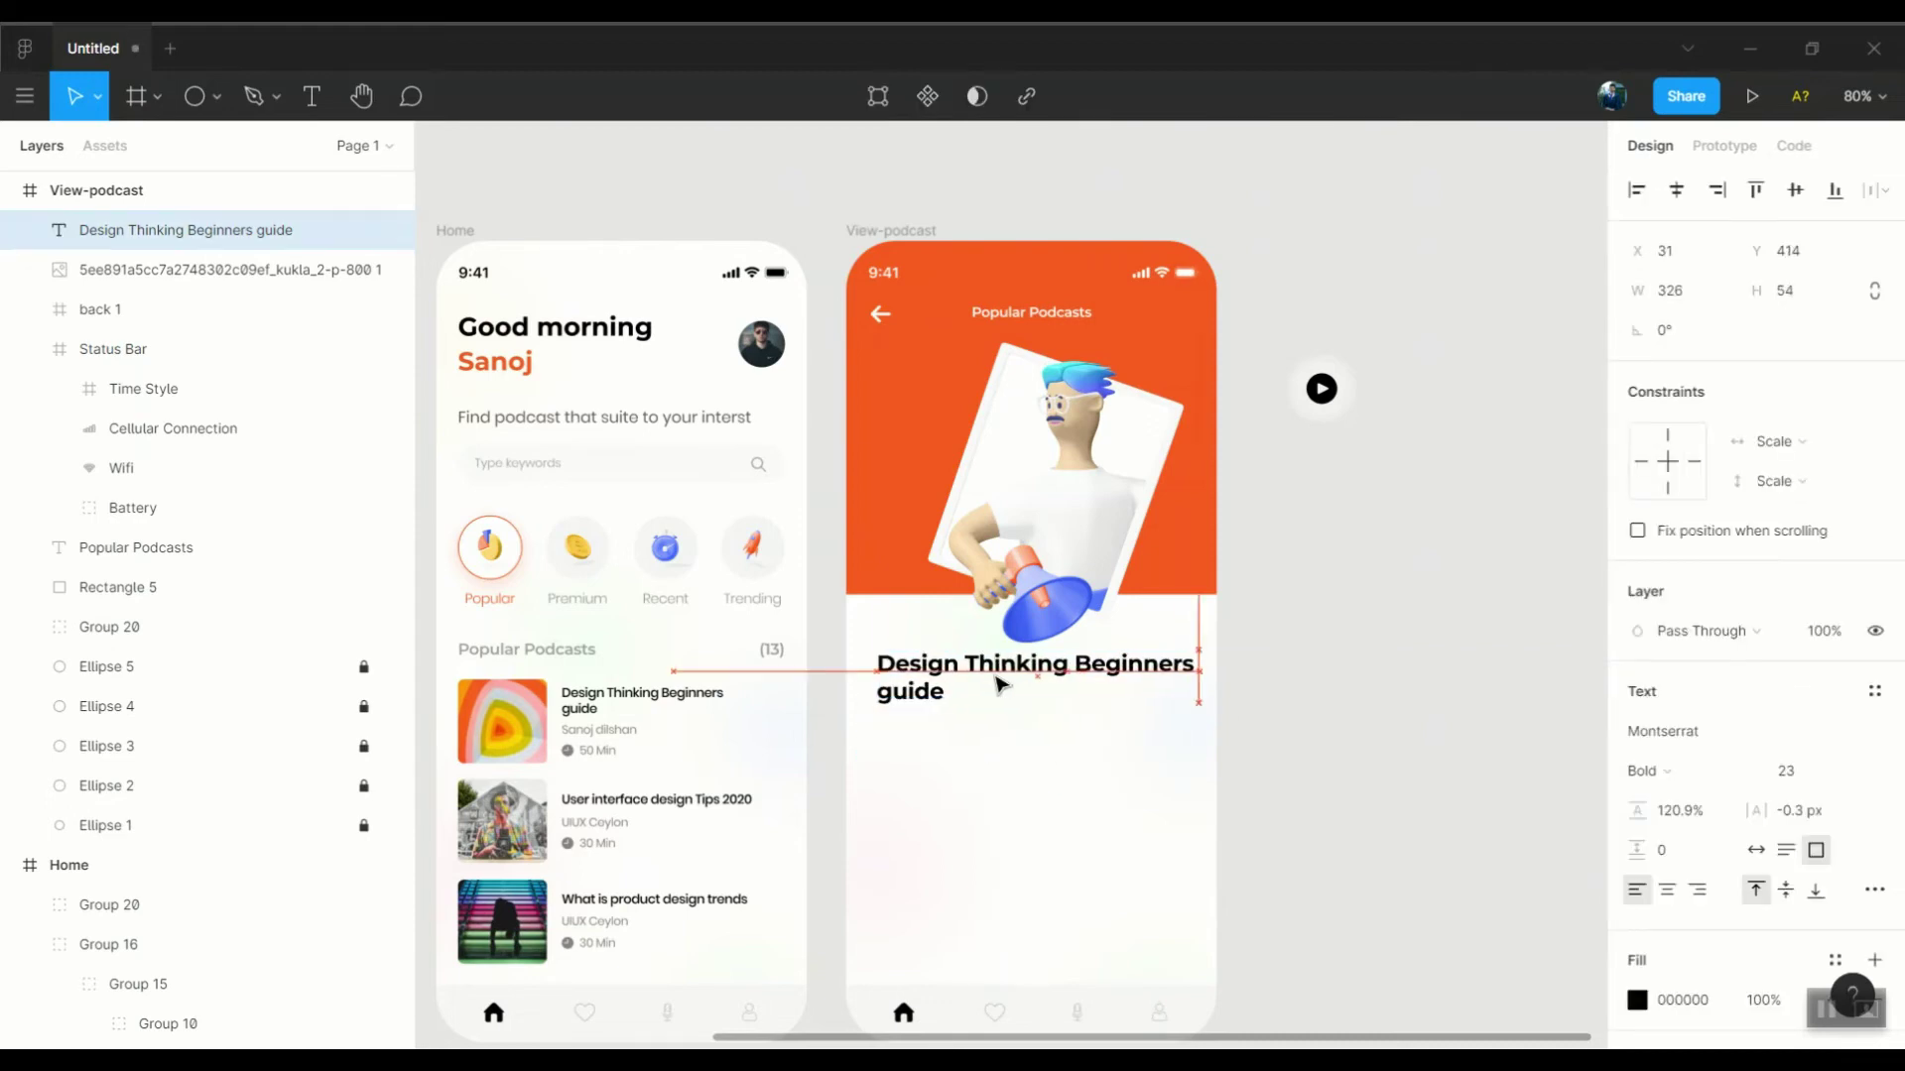
Align the Design Thinking title to the left margin guide
drag(992, 685, 995, 685)
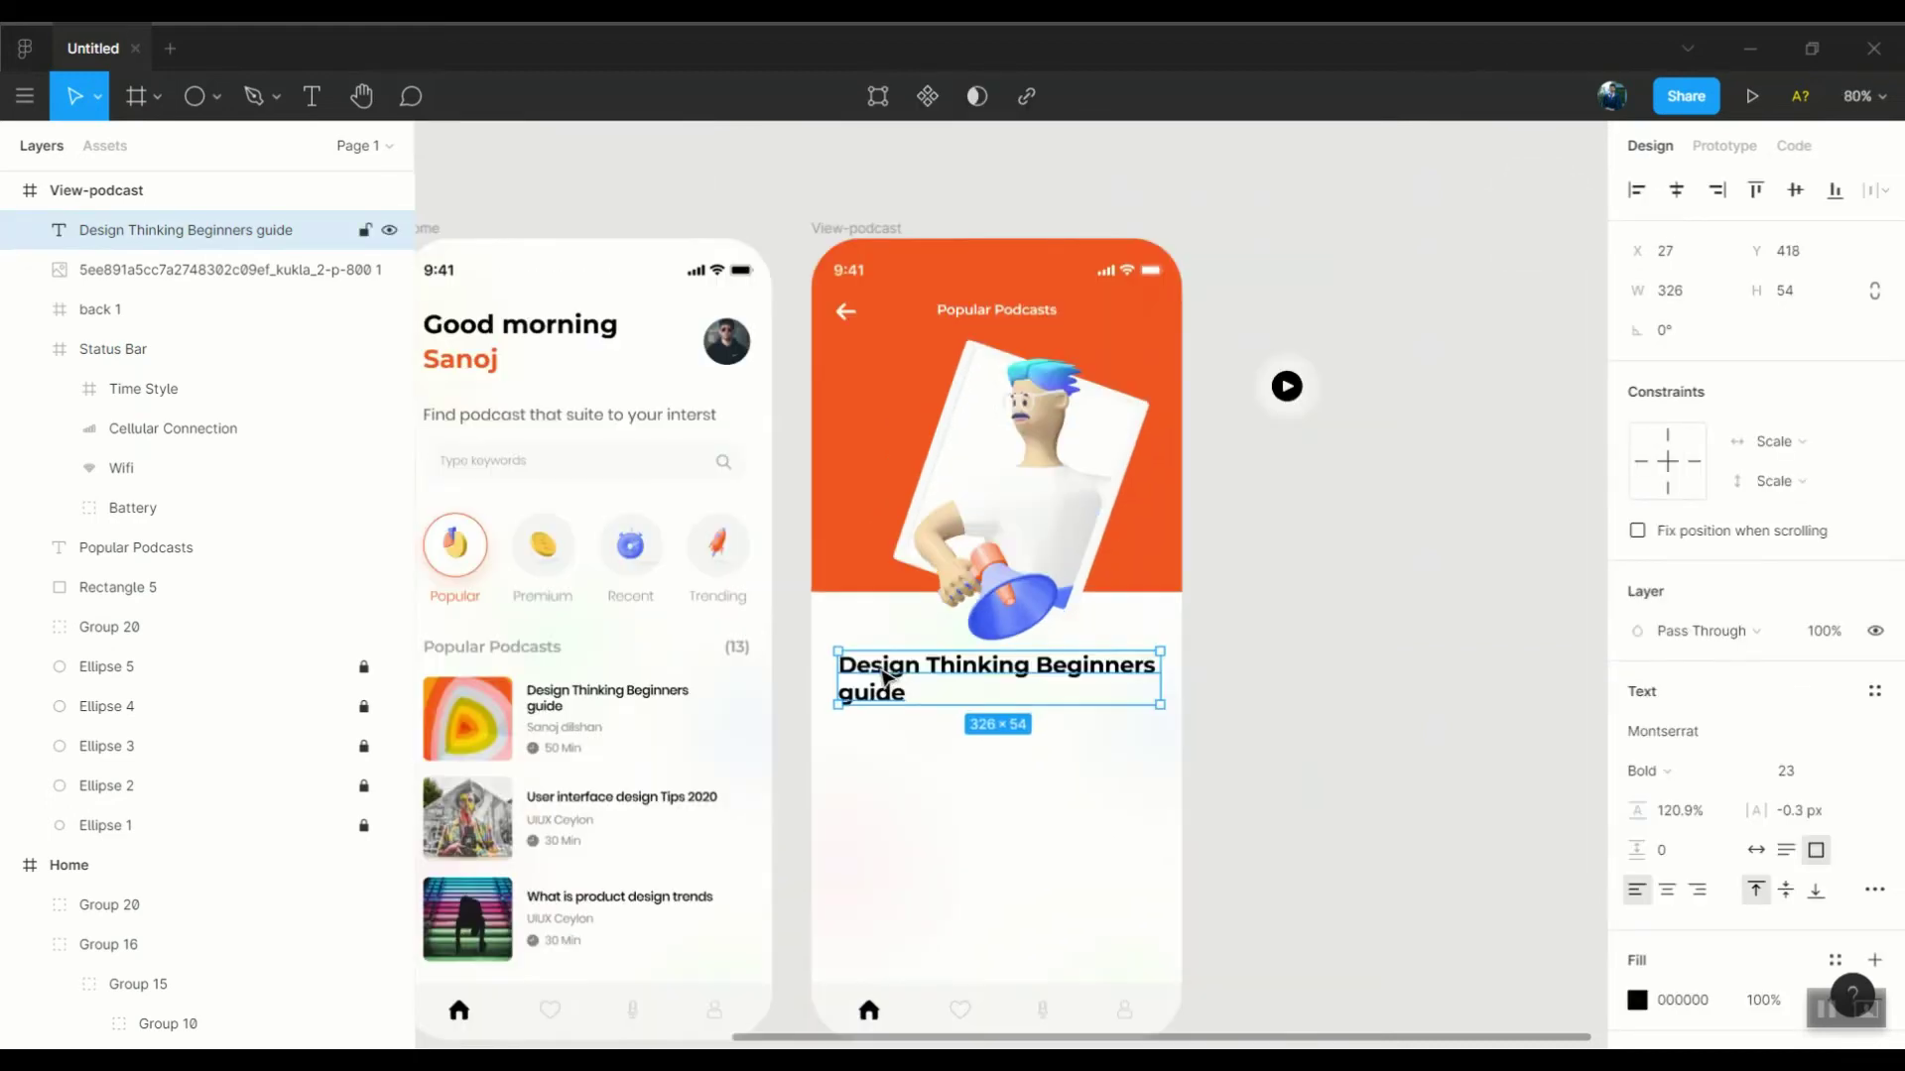
key(Escape)
ctrl+scroll(878, 672, up, 5)
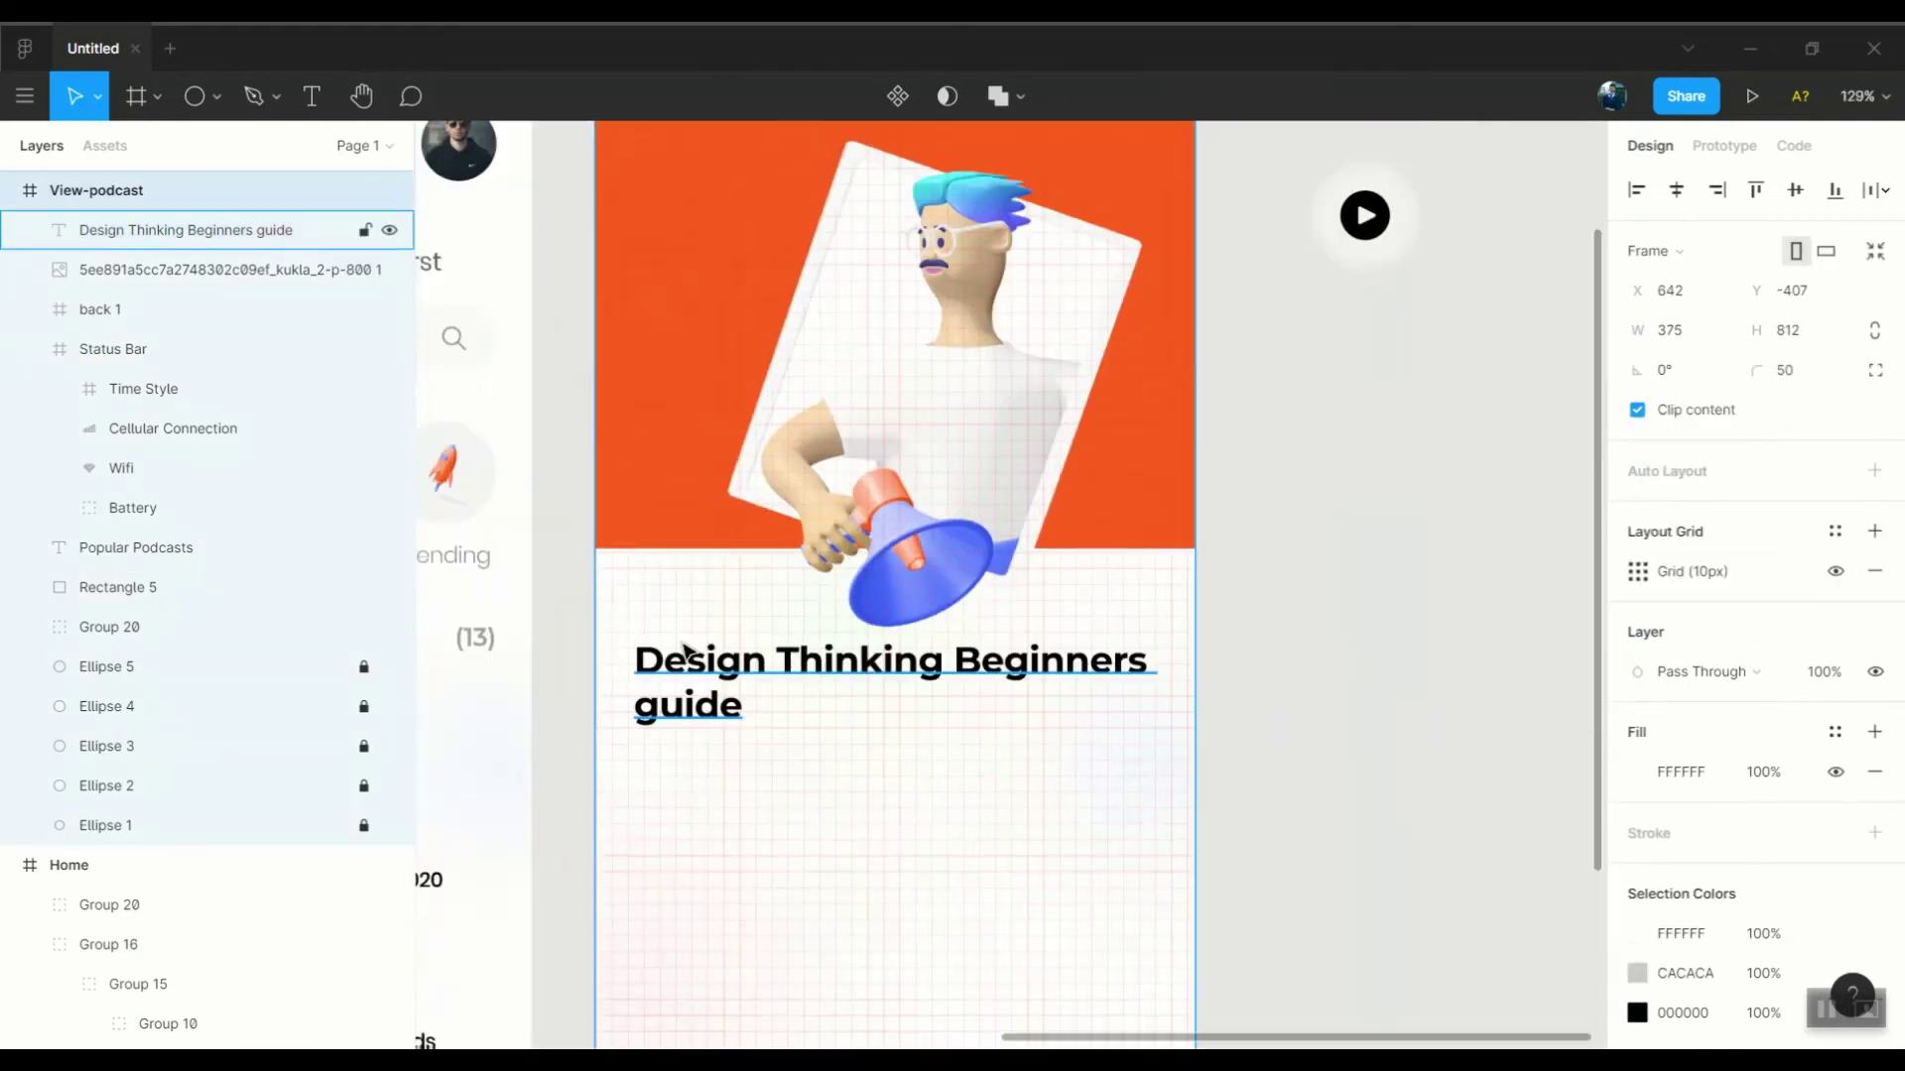
click(650, 911)
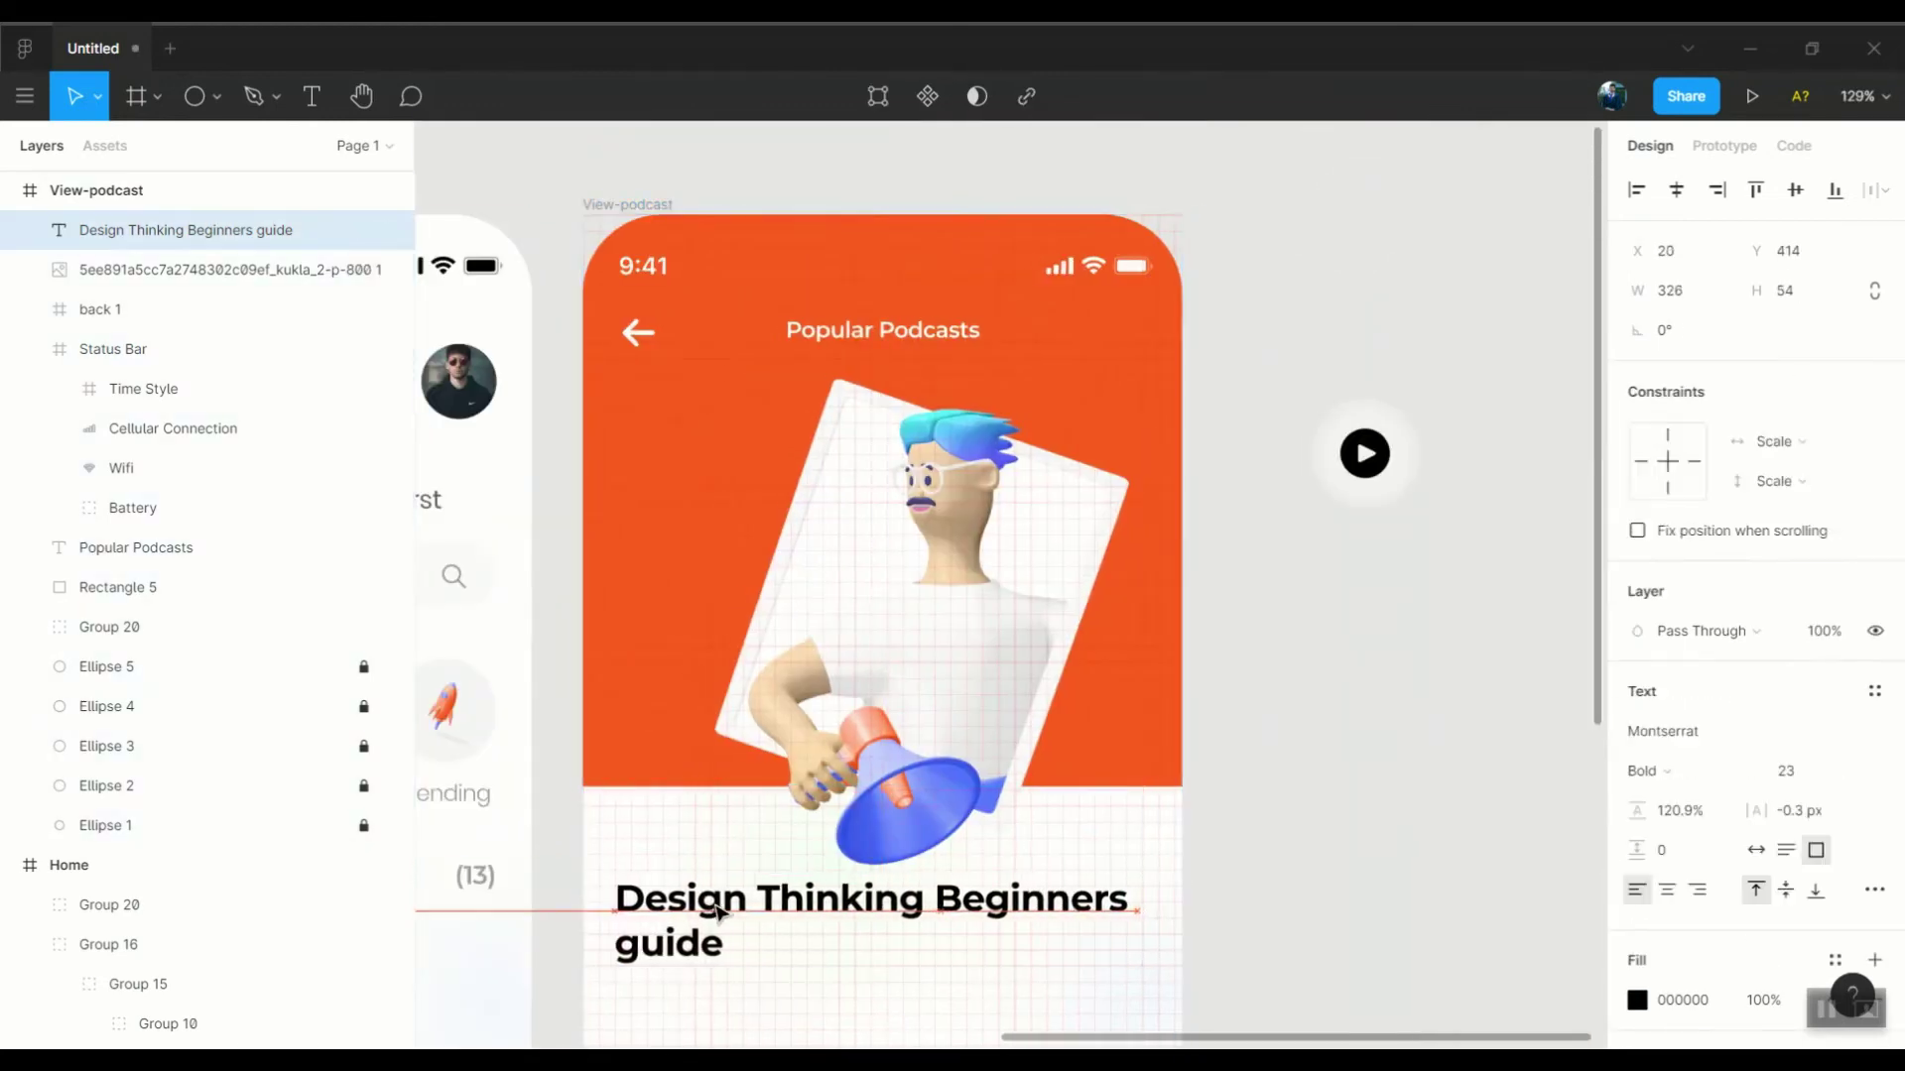
drag(723, 914, 725, 914)
ctrl+scroll(778, 880, down, 5)
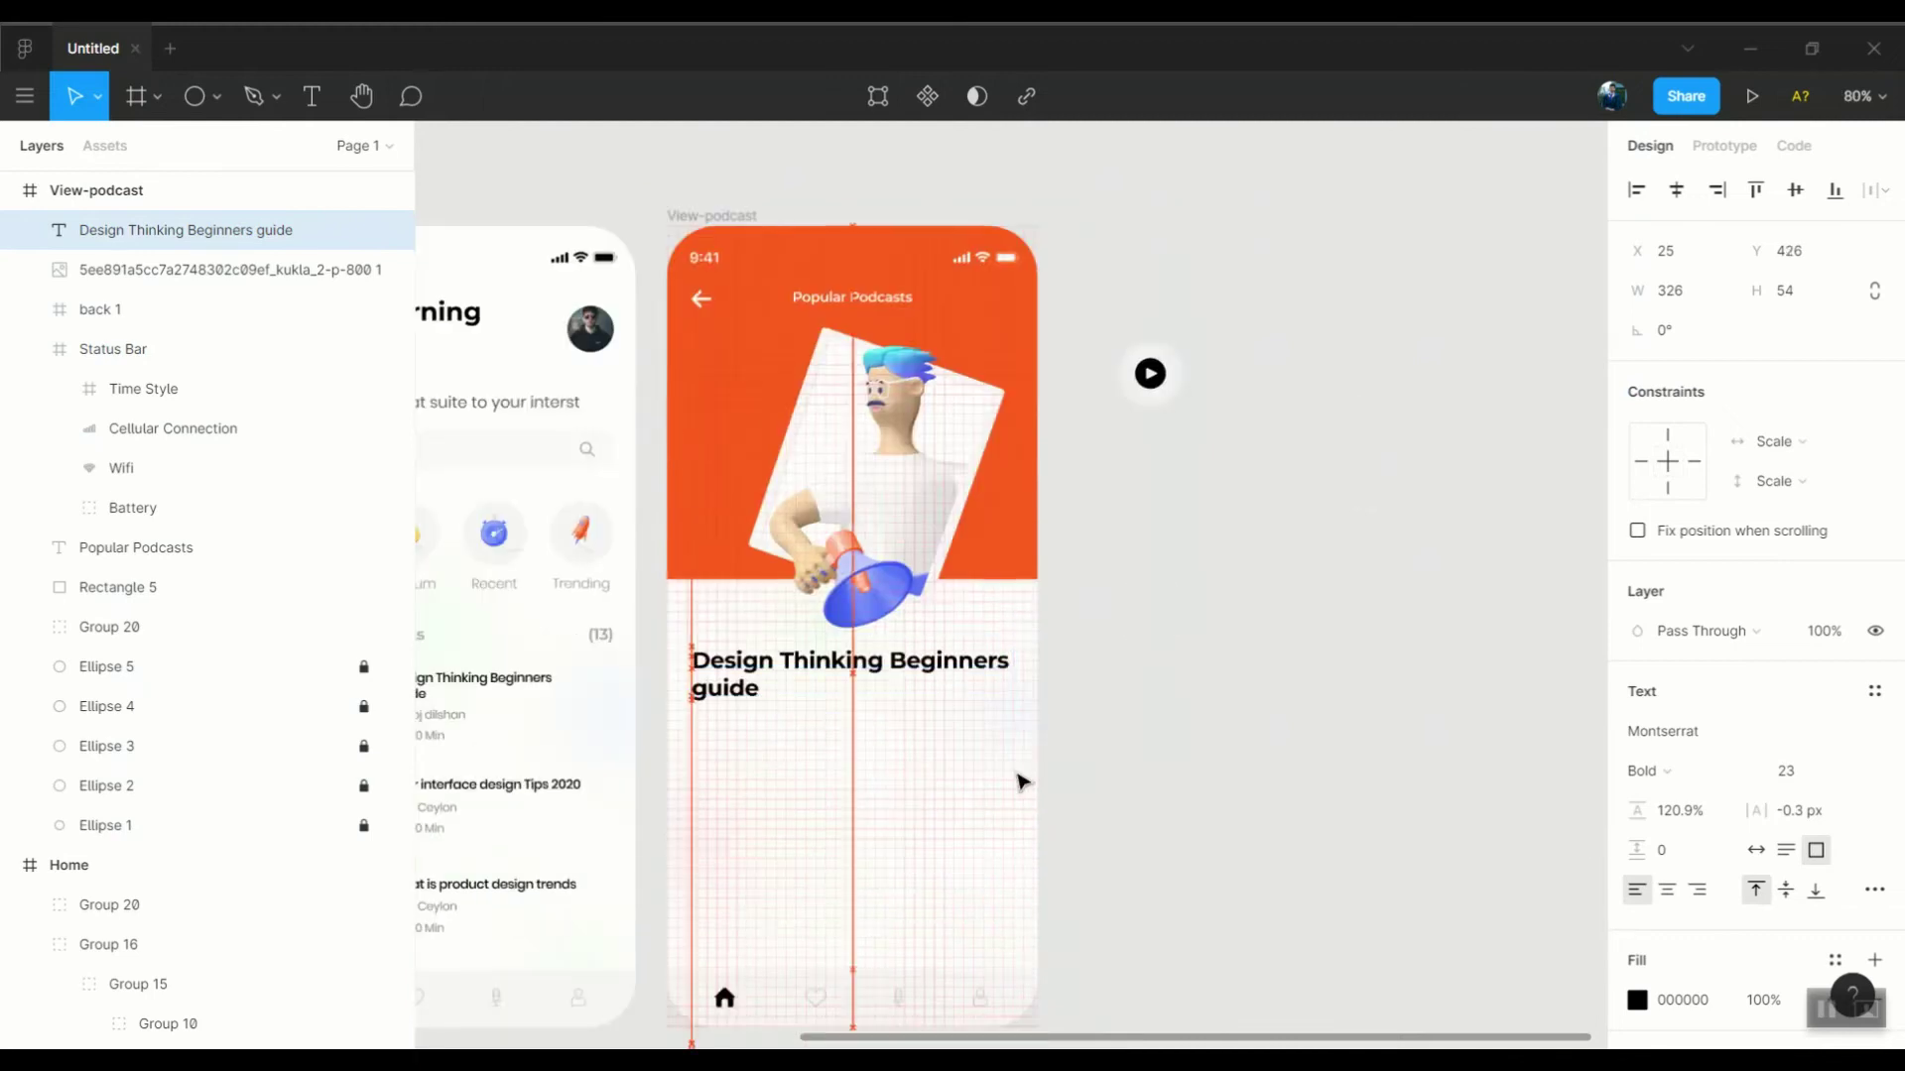
key(Escape)
ctrl+scroll(1565, 479, down, 3)
click(1149, 608)
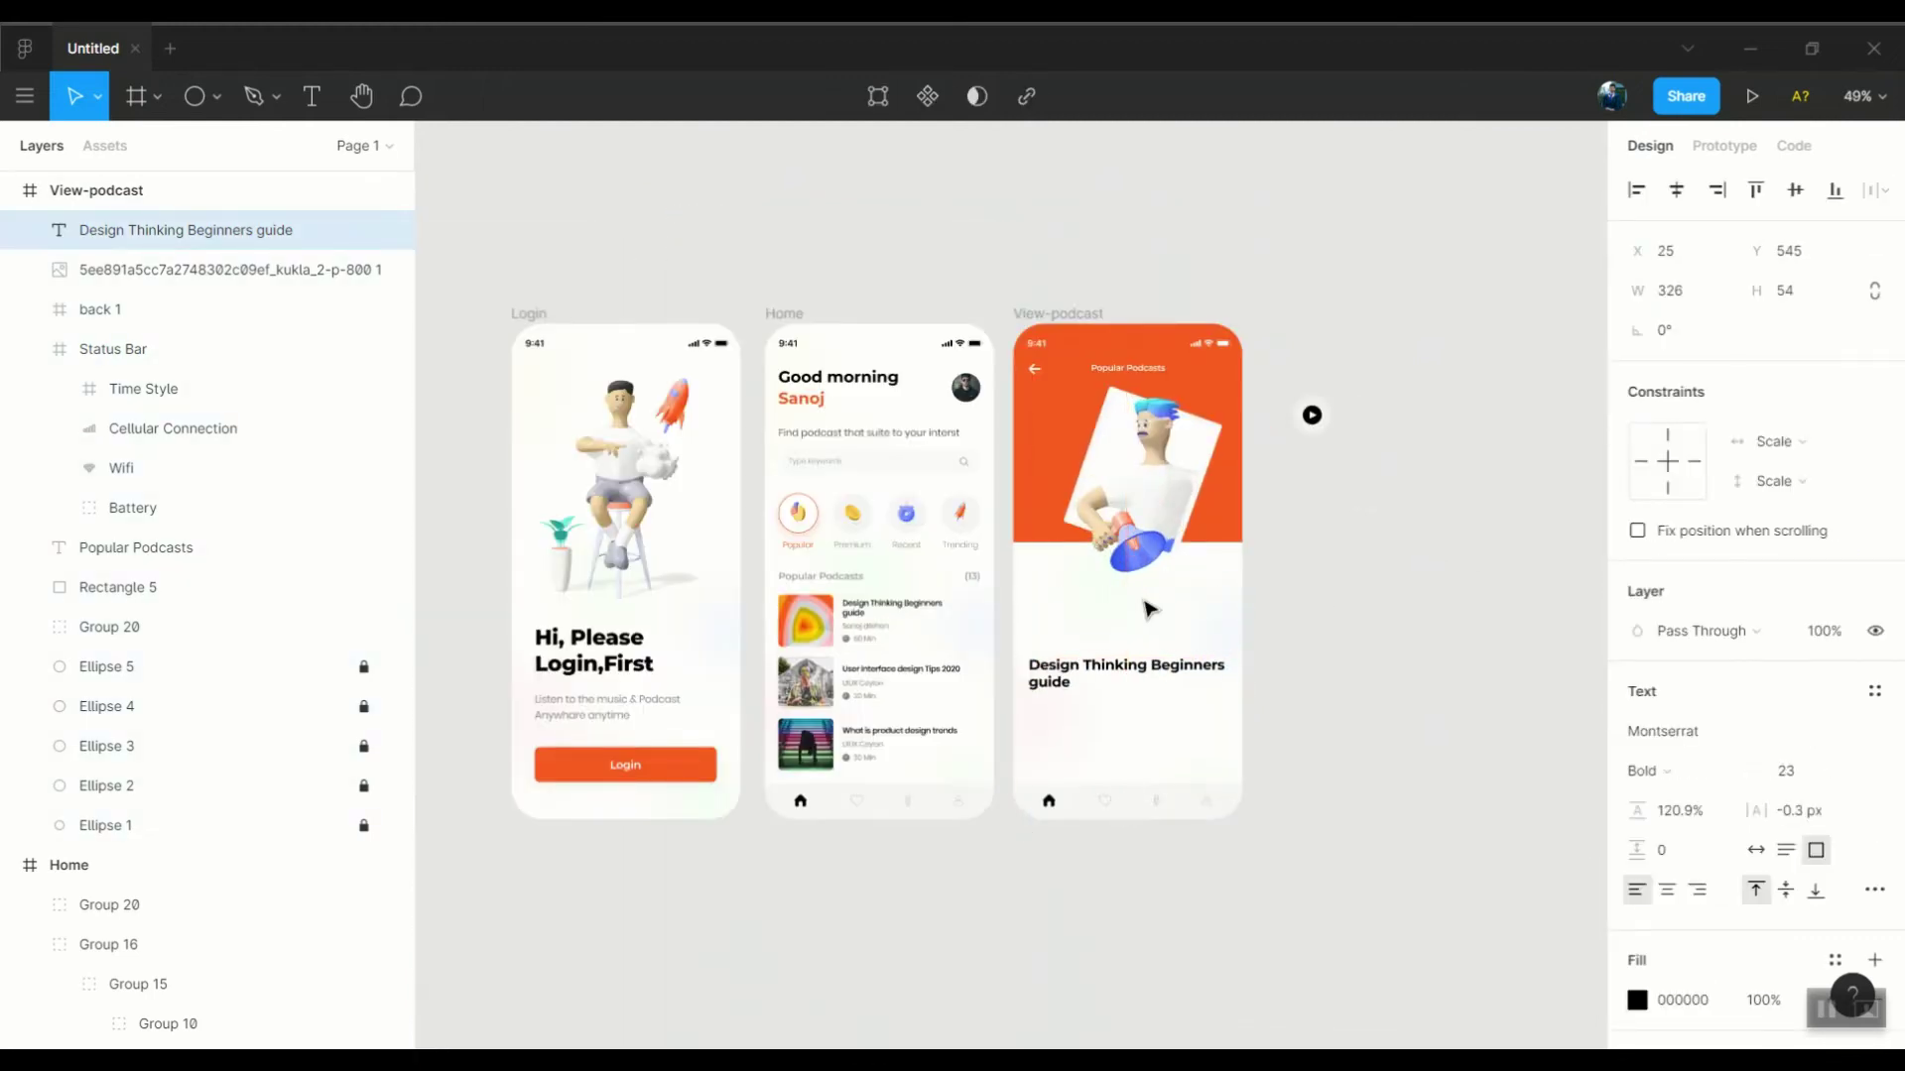
Copy the Home avatar photo and place it beneath the View-podcast title
ctrl+click(965, 387)
key(ctrl+c)
ctrl+scroll(786, 500, up, 5)
key(ctrl+v)
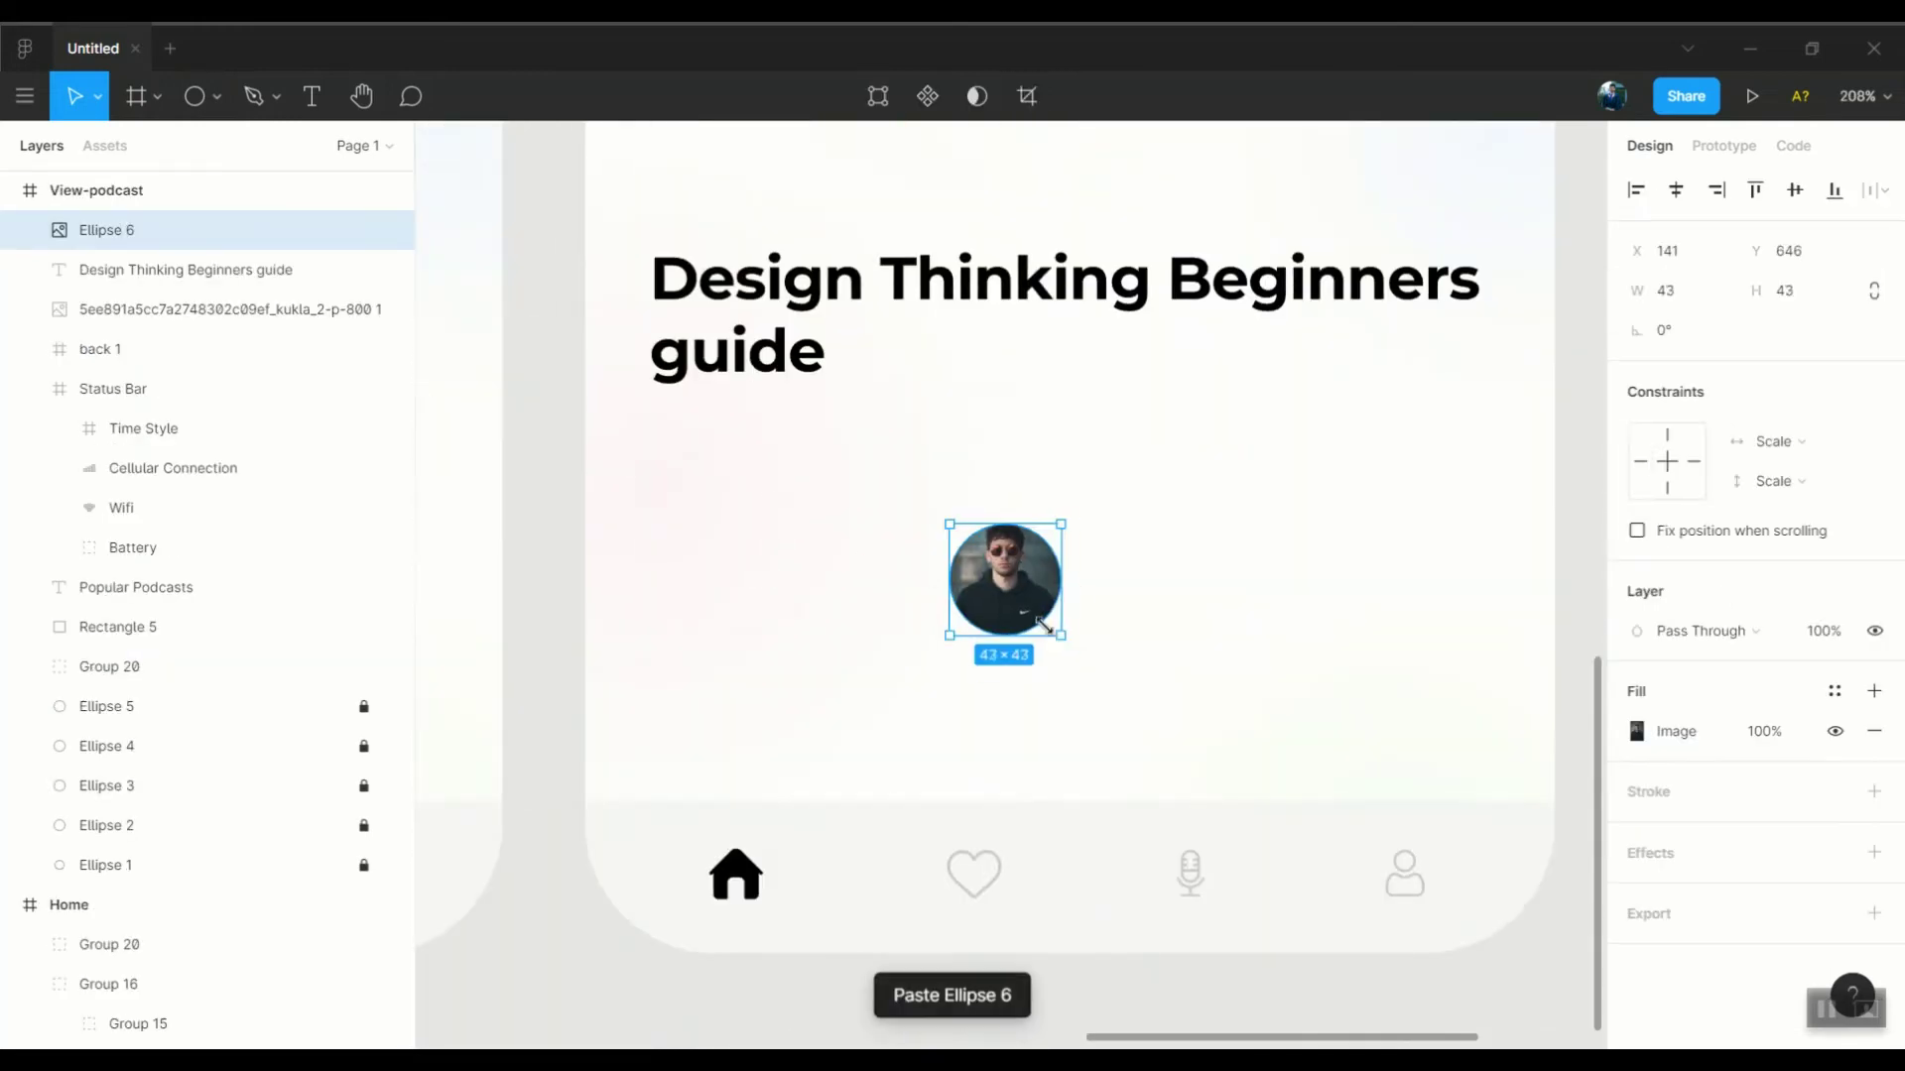
drag(1003, 582, 705, 486)
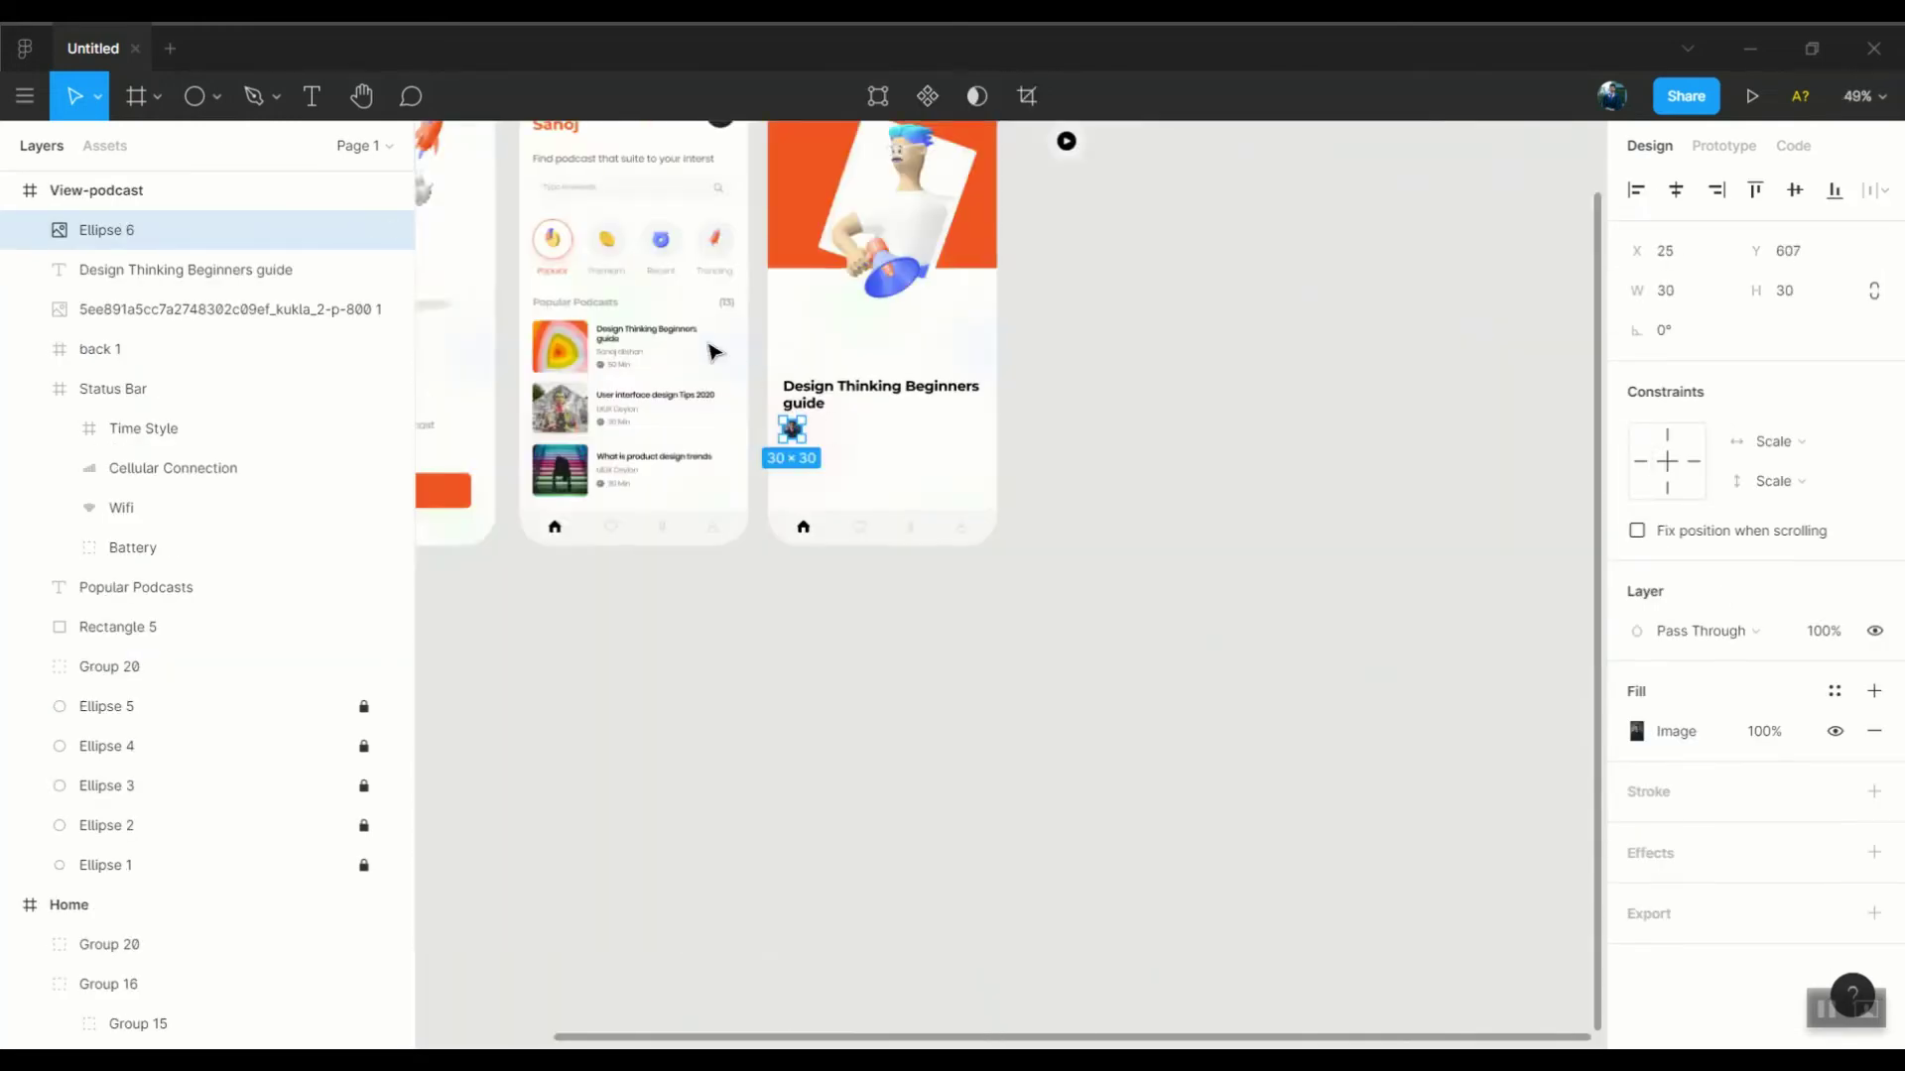
Add an author name label beside the avatar in Regular weight, size 16
key(t)
click(804, 530)
text(Sanoj dilshan)
key(ctrl+a)
click(1647, 771)
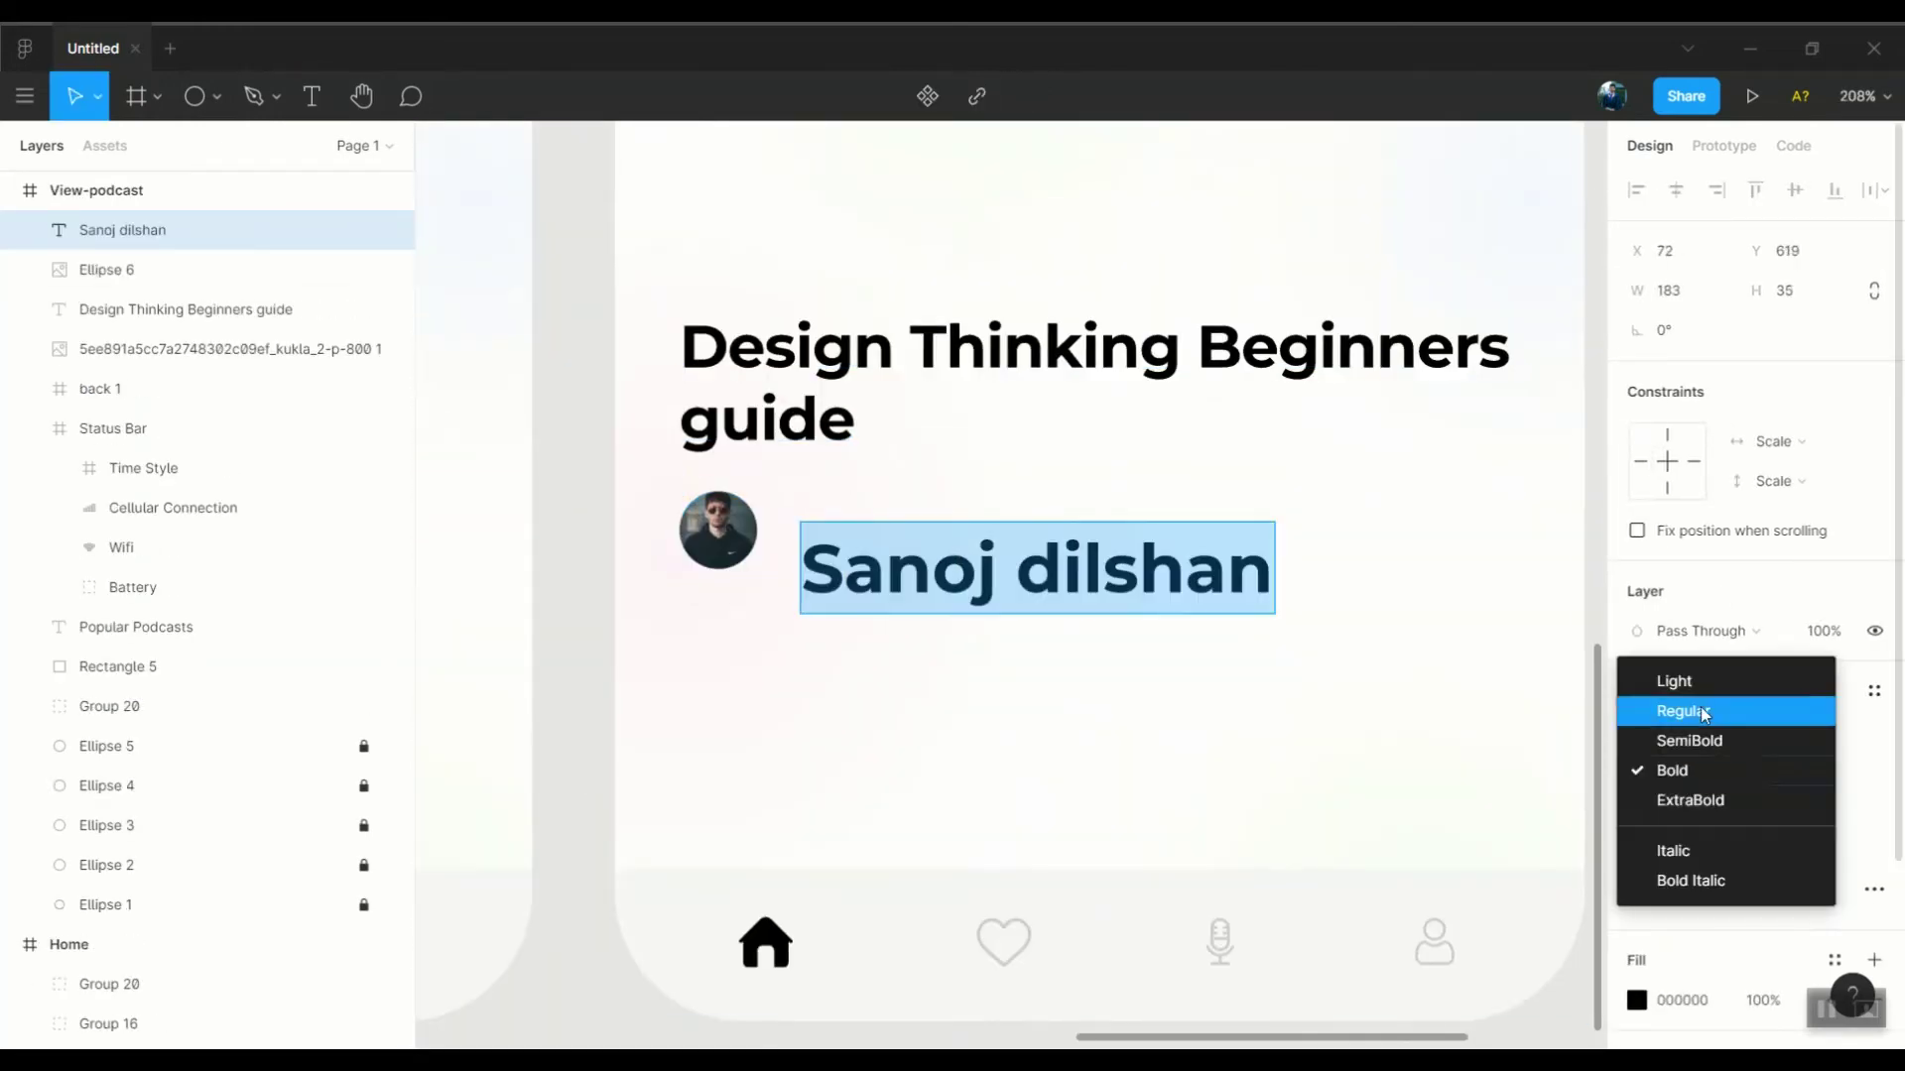
click(1667, 710)
click(1800, 773)
text(16)
key(Return)
Colour the name with the grey eyedropped from Home's author name
click(1636, 1000)
ctrl+scroll(596, 294, down, 3)
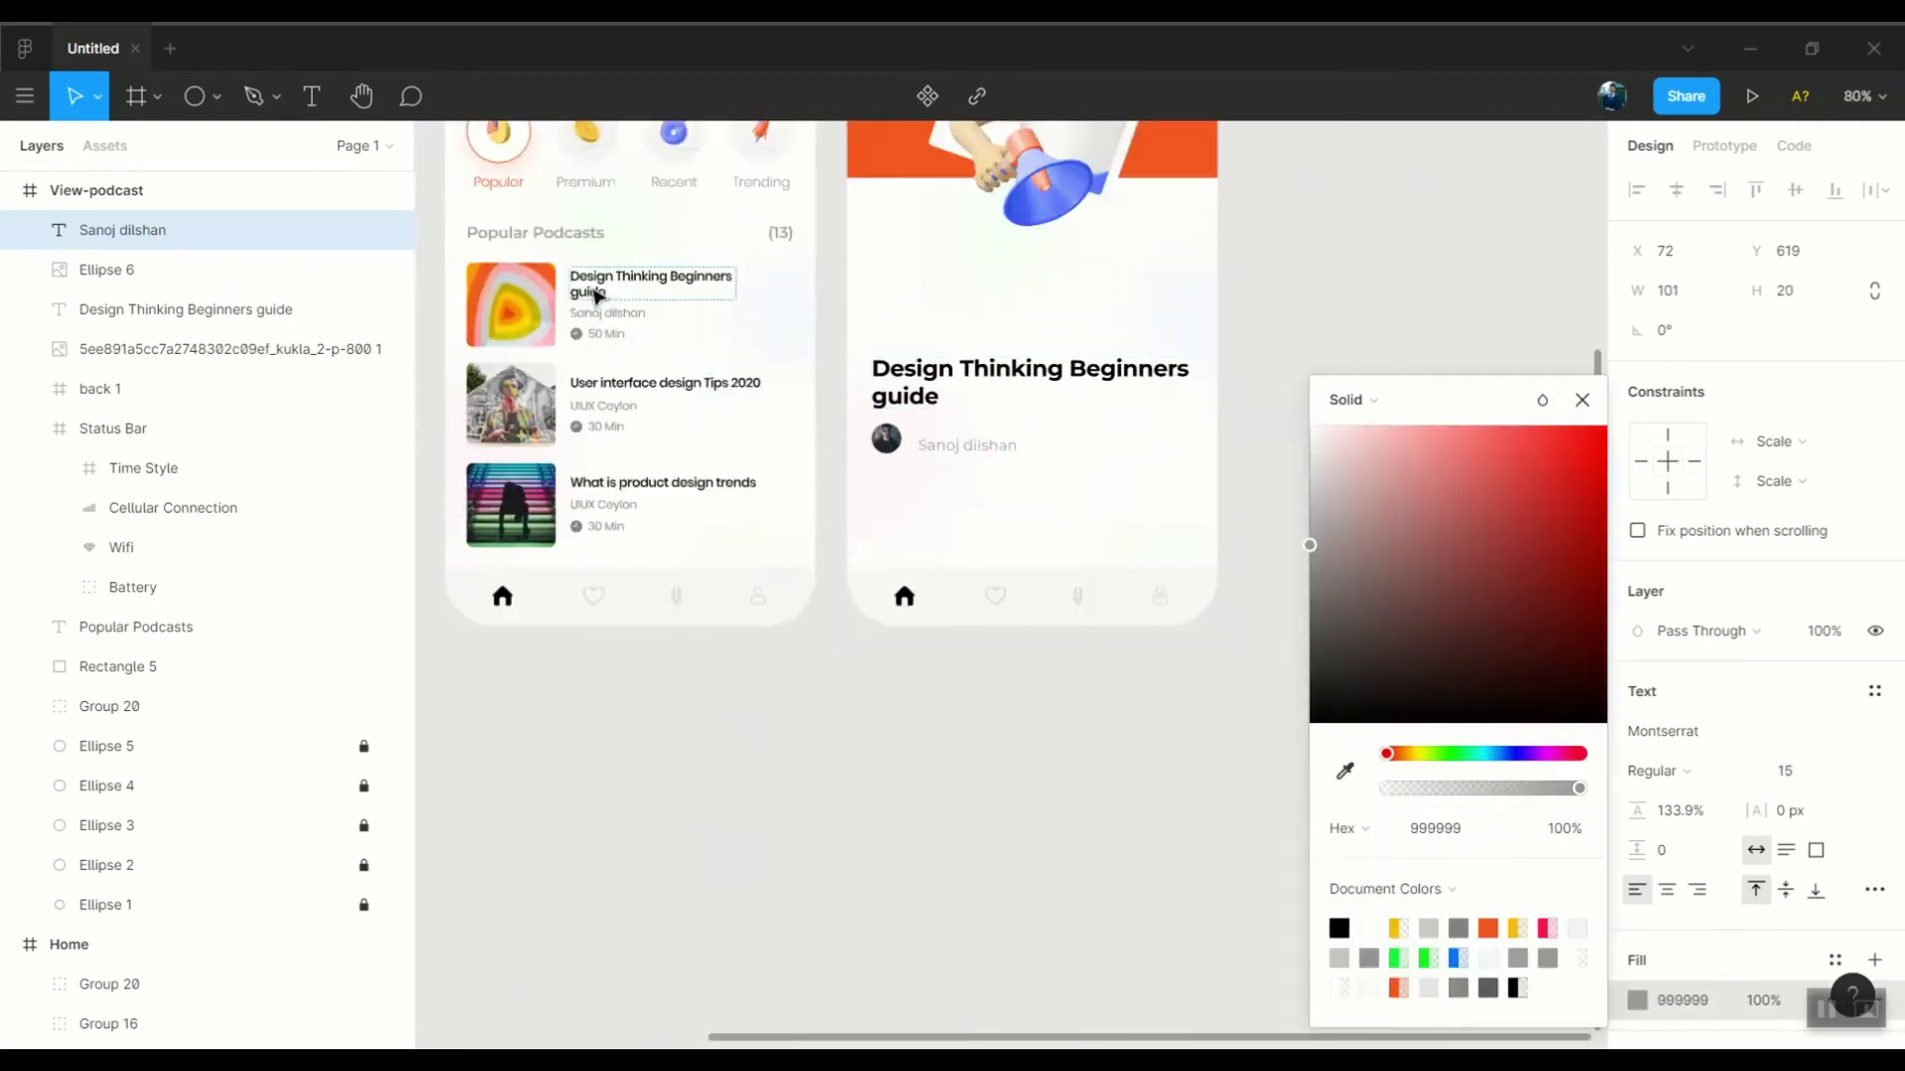
key(i)
ctrl+scroll(578, 175, up, 5)
click(716, 477)
ctrl+scroll(716, 478, down, 3)
ctrl+scroll(744, 543, down, 3)
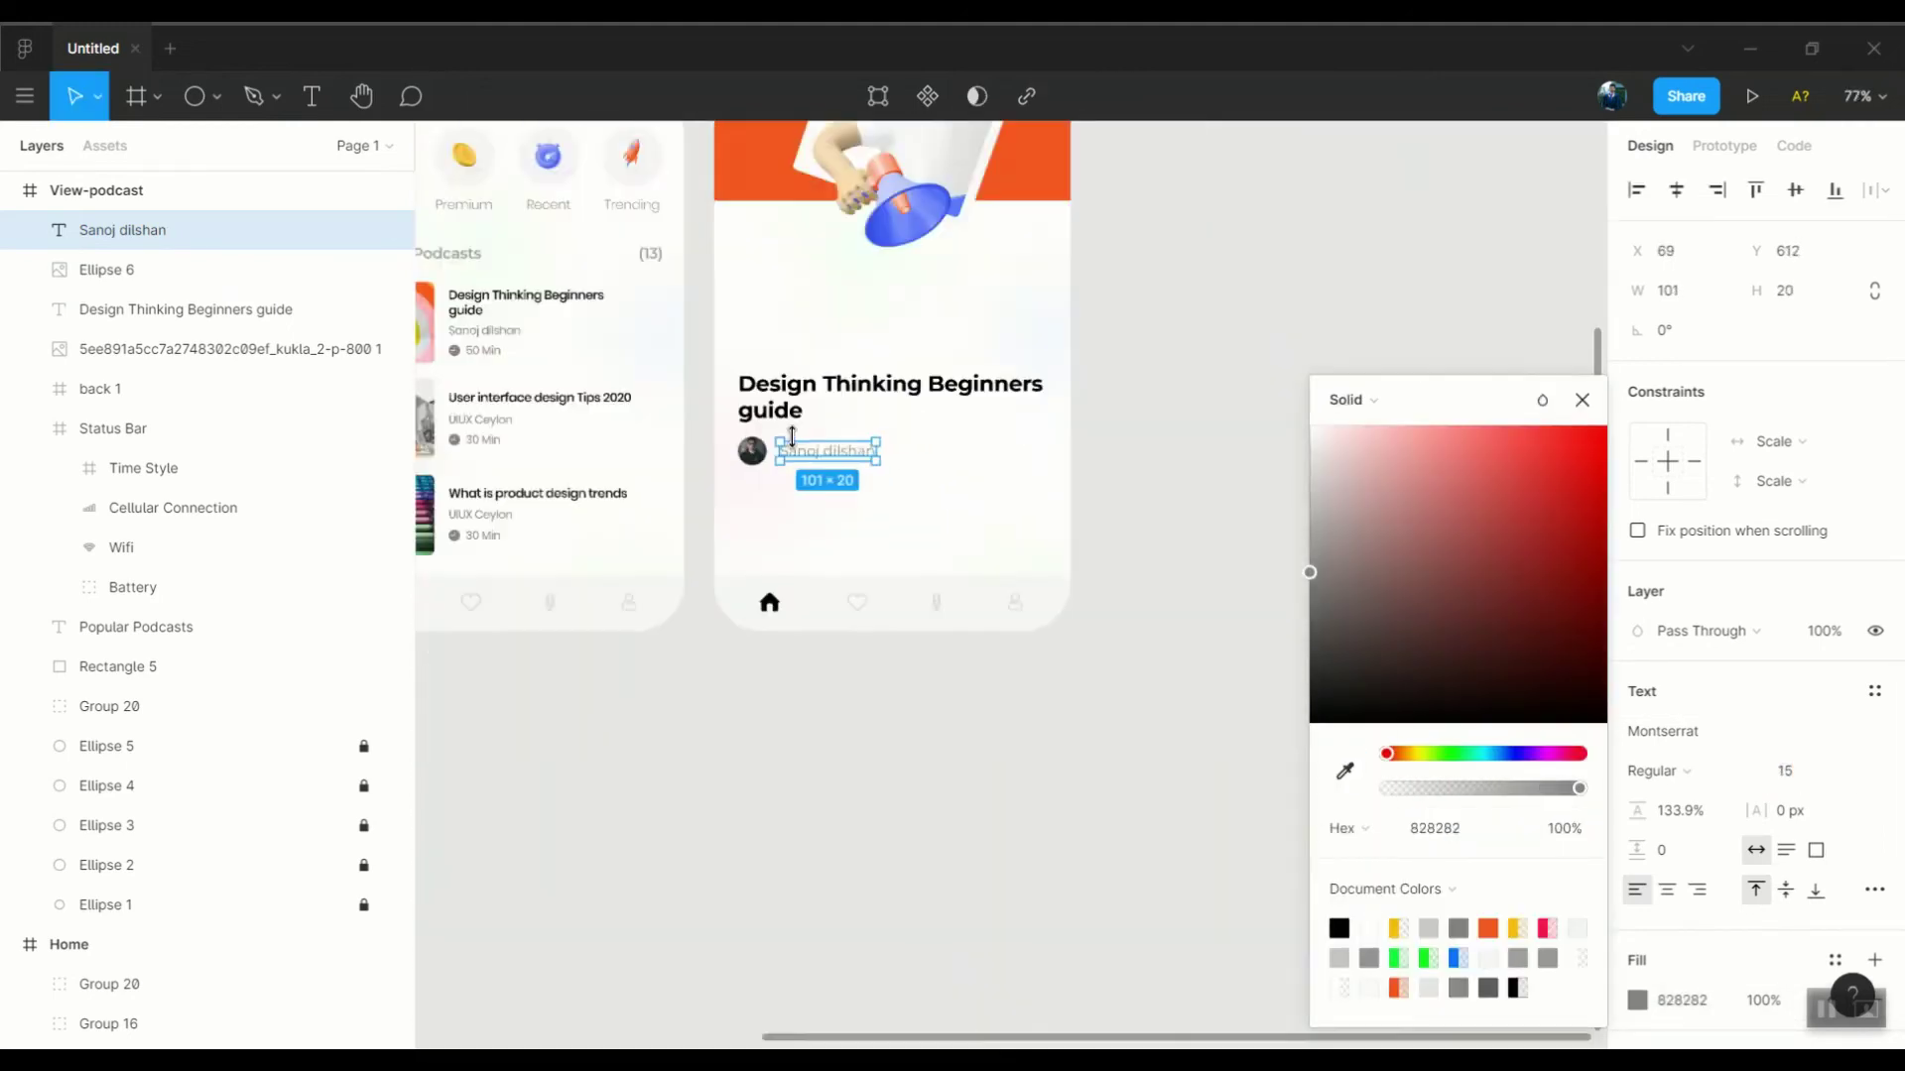
ctrl+scroll(850, 468, up, 3)
click(871, 436)
Group avatar and name into an author row, nudge it down, and draw a paragraph text box below
drag(871, 437, 695, 491)
key(ctrl+g)
drag(884, 481, 884, 485)
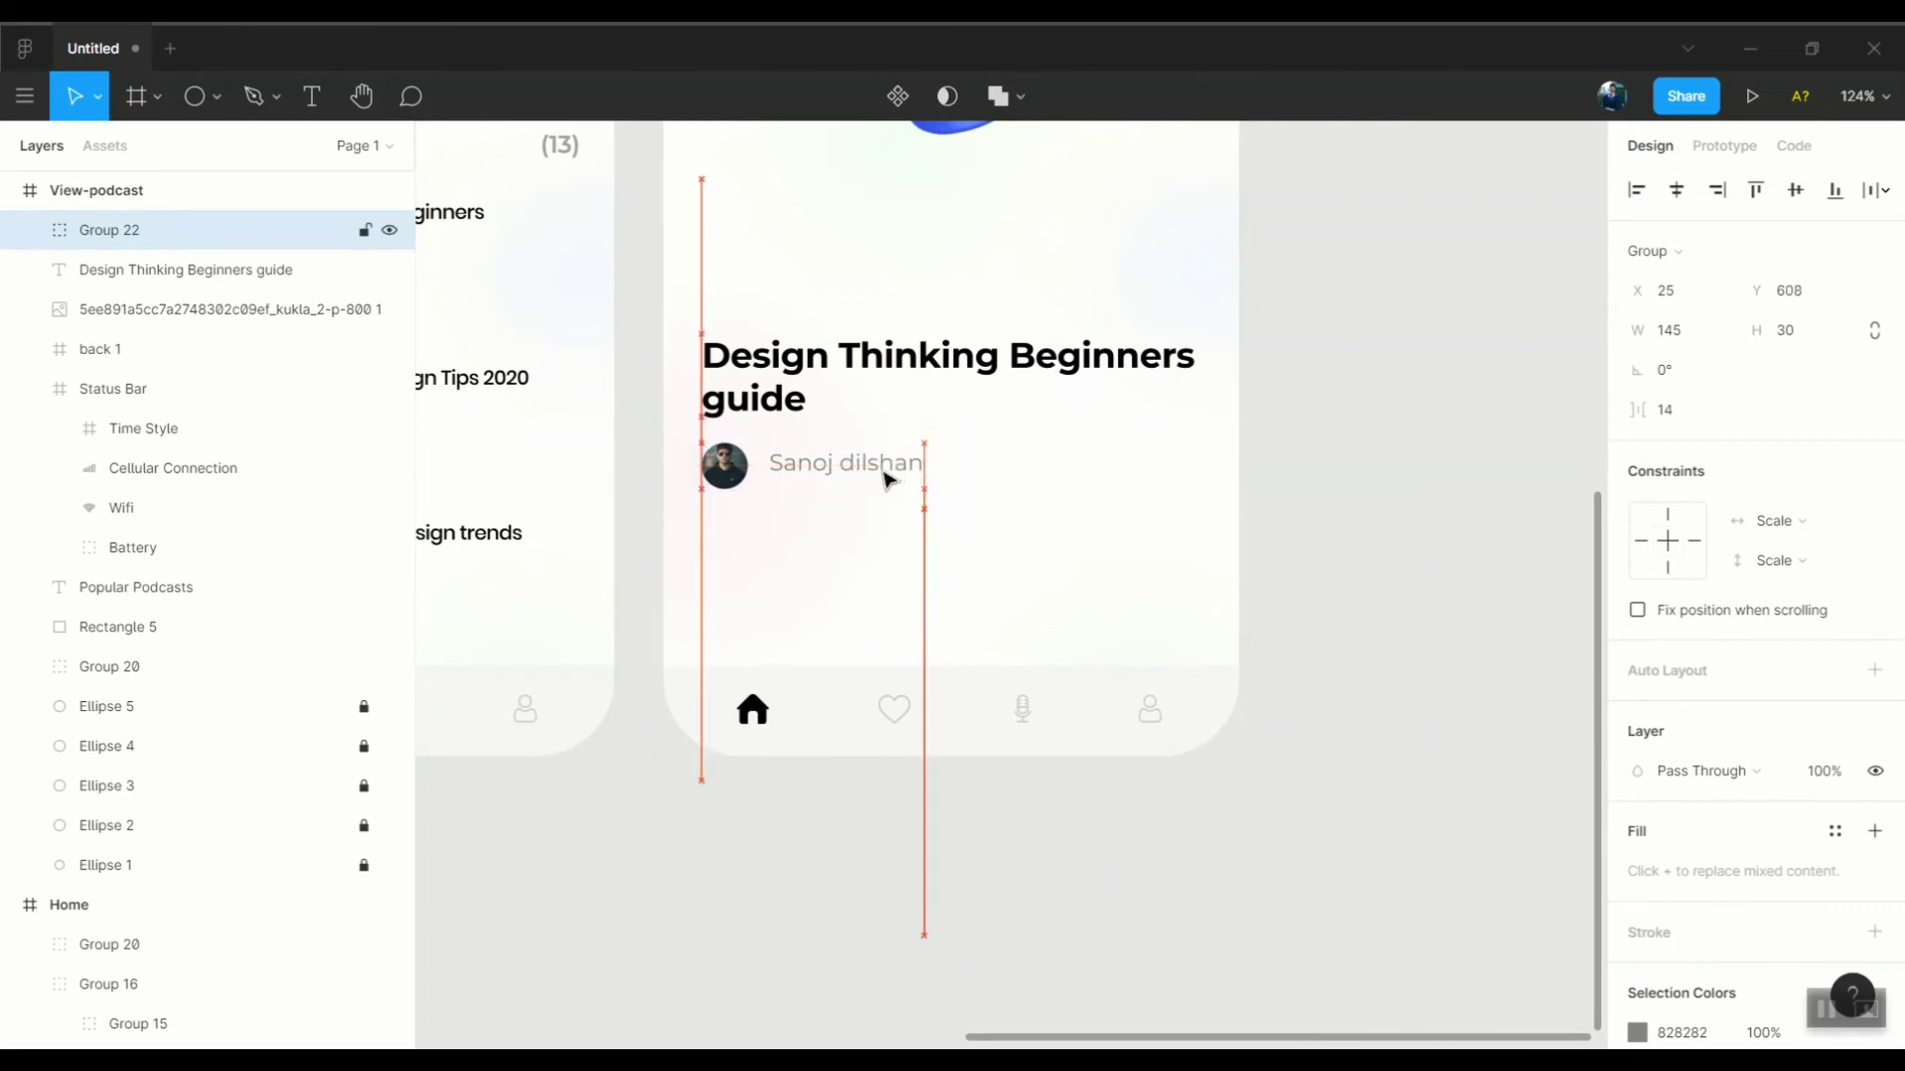
key(t)
drag(708, 518, 1202, 635)
Paste the Lorem Ipsum paragraph into the box at font size 13
text(Lorem Ipsum is simply dummy text of the printing and typesetting industry. Lorem Ipsum has been the industry's standard dummy text ever since the 1500s)
key(ctrl+a)
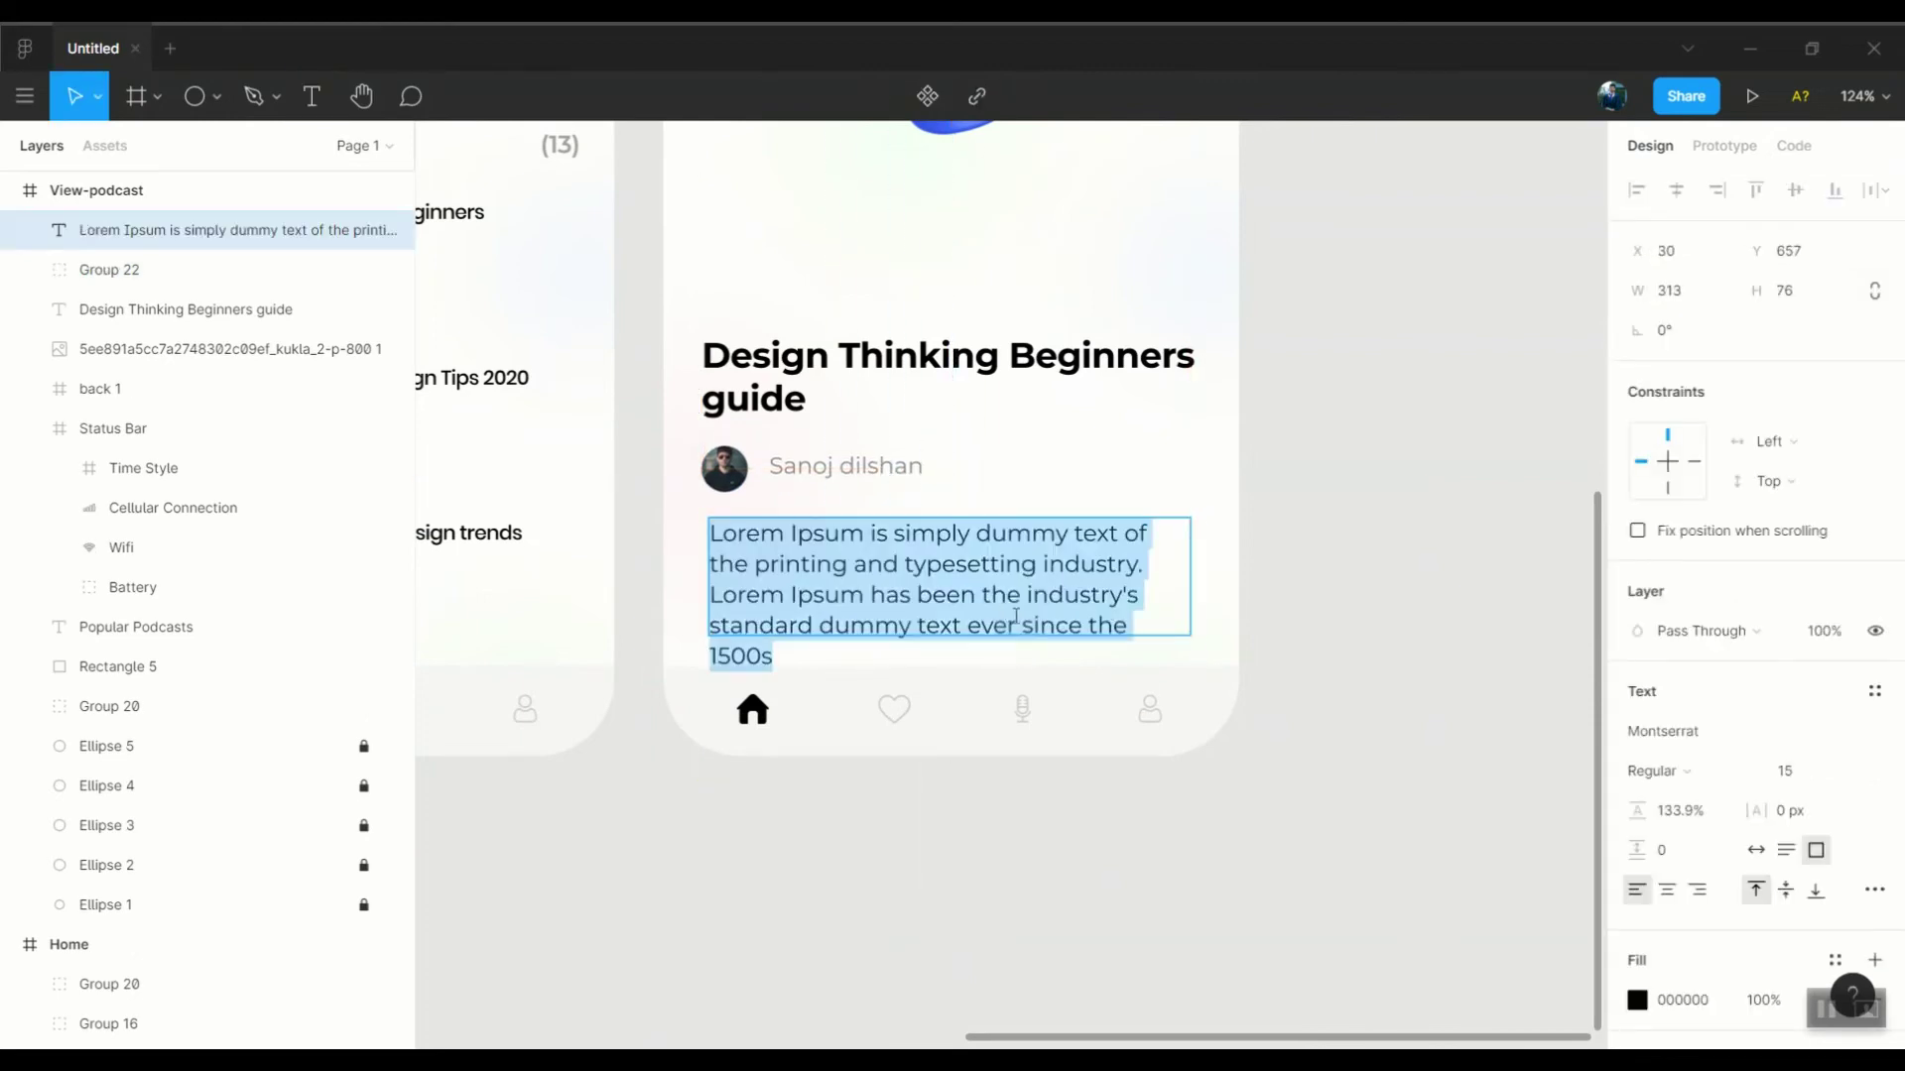
click(1785, 771)
text(13)
key(Return)
key(Escape)
Widen the paragraph box to width 329, aligning its left edge with the heading
ctrl+scroll(1135, 548, up, 3)
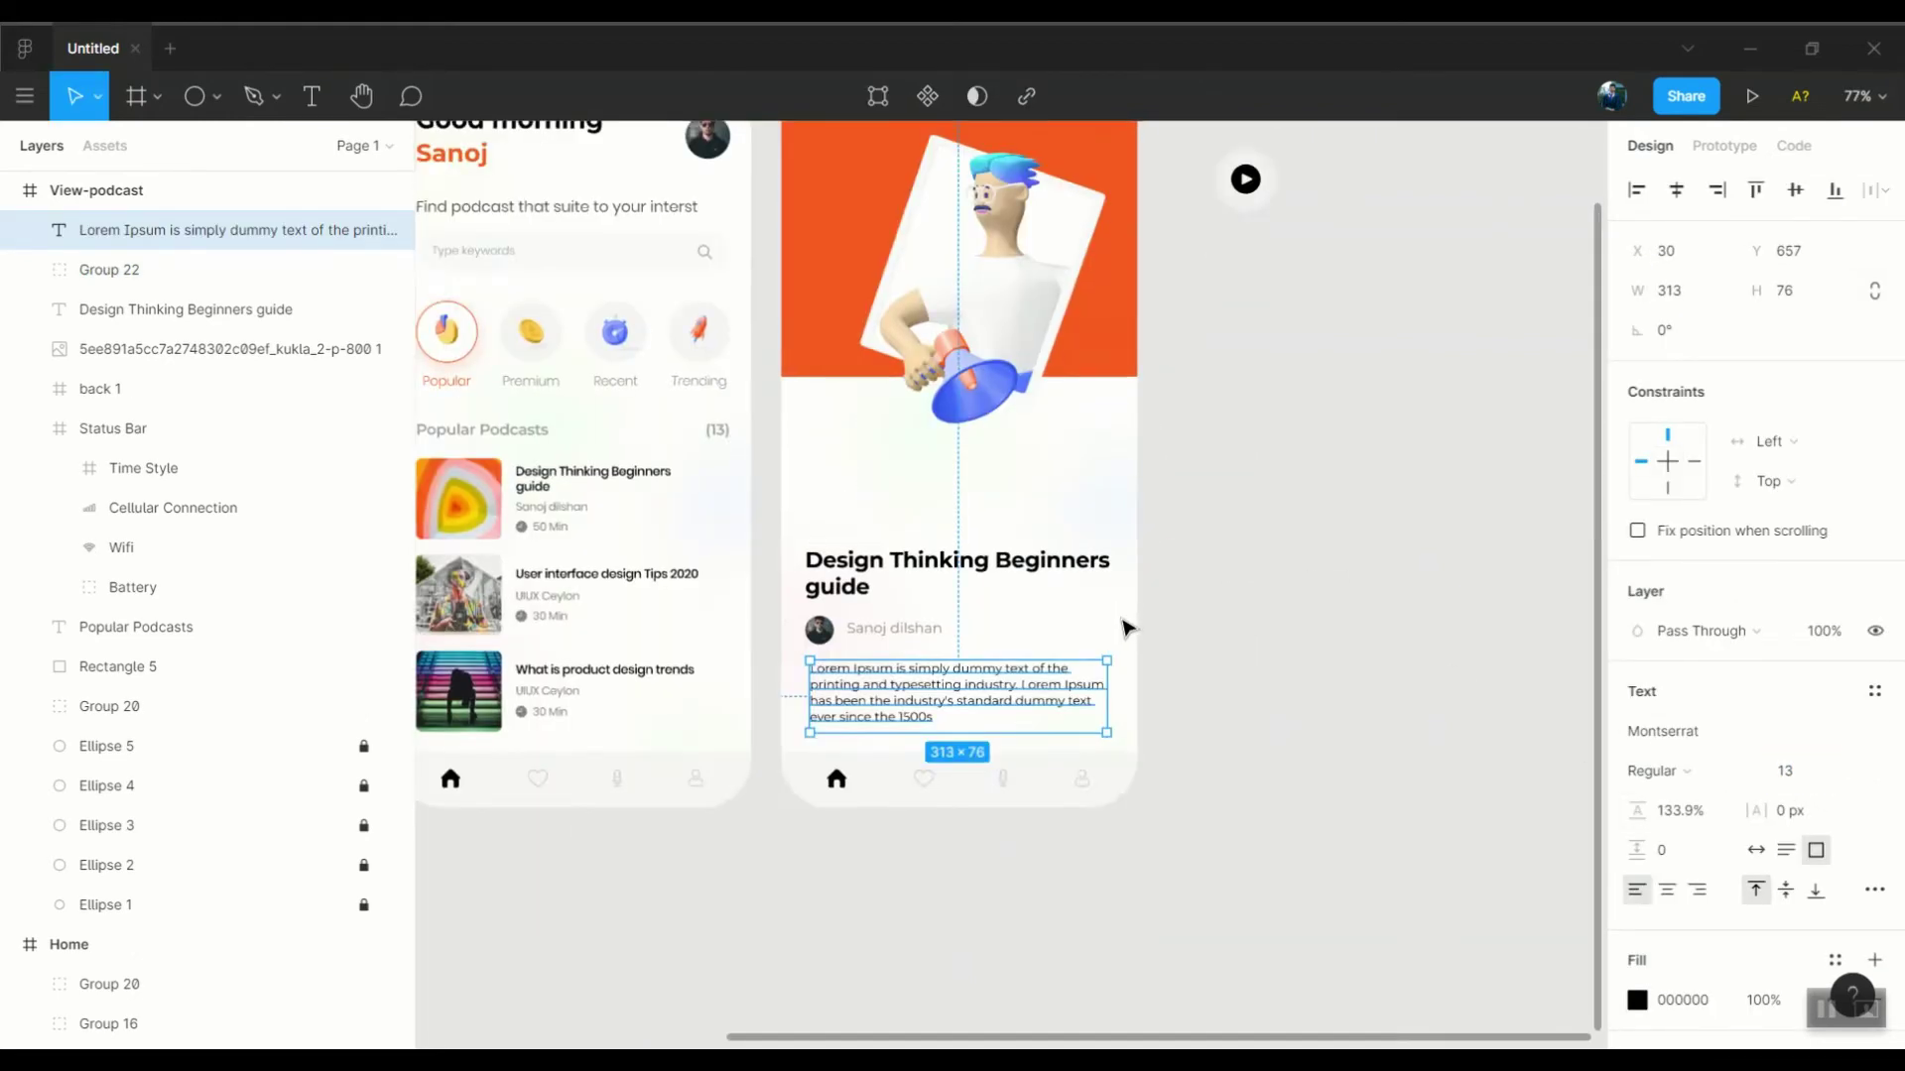
drag(1136, 549, 1116, 927)
scroll(1118, 928, down, 3)
ctrl+scroll(911, 645, up, 3)
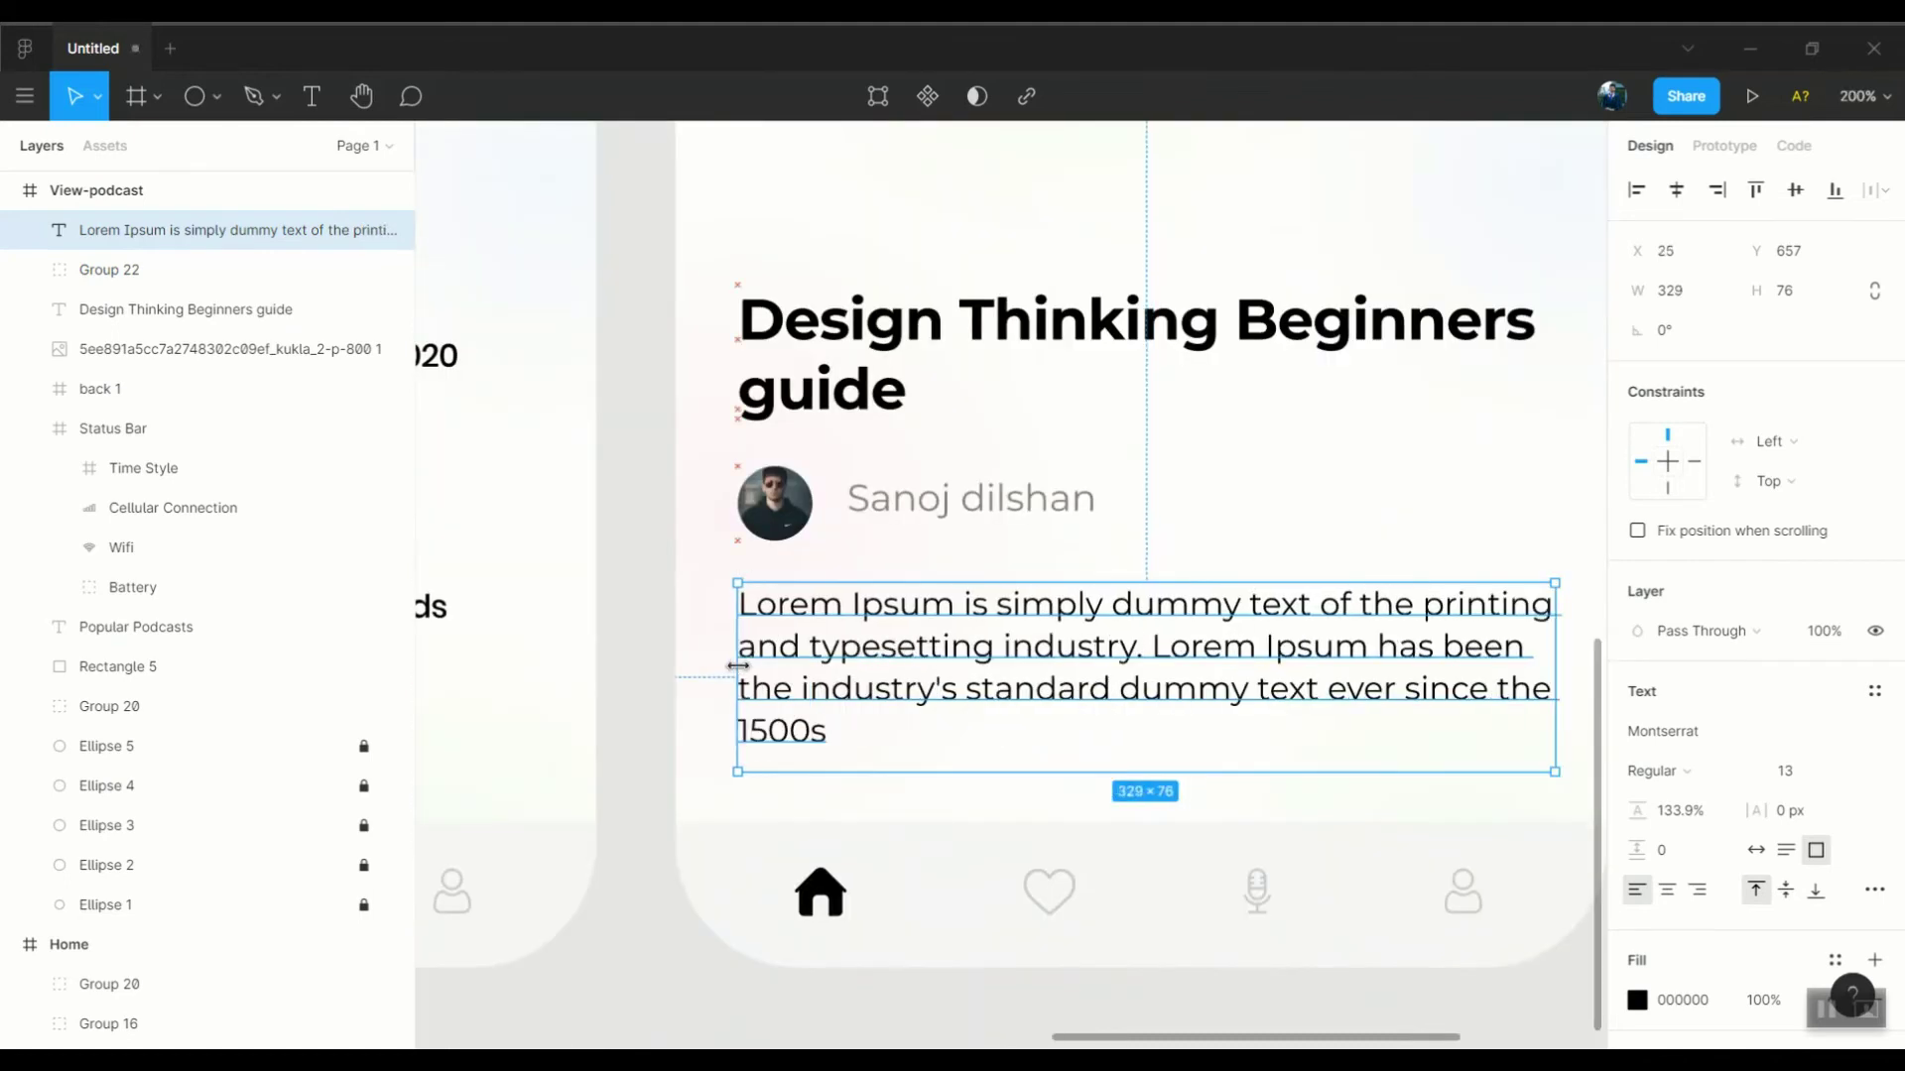
drag(736, 666, 723, 667)
ctrl+scroll(1106, 651, down, 3)
shift+click(877, 602)
key(Up)
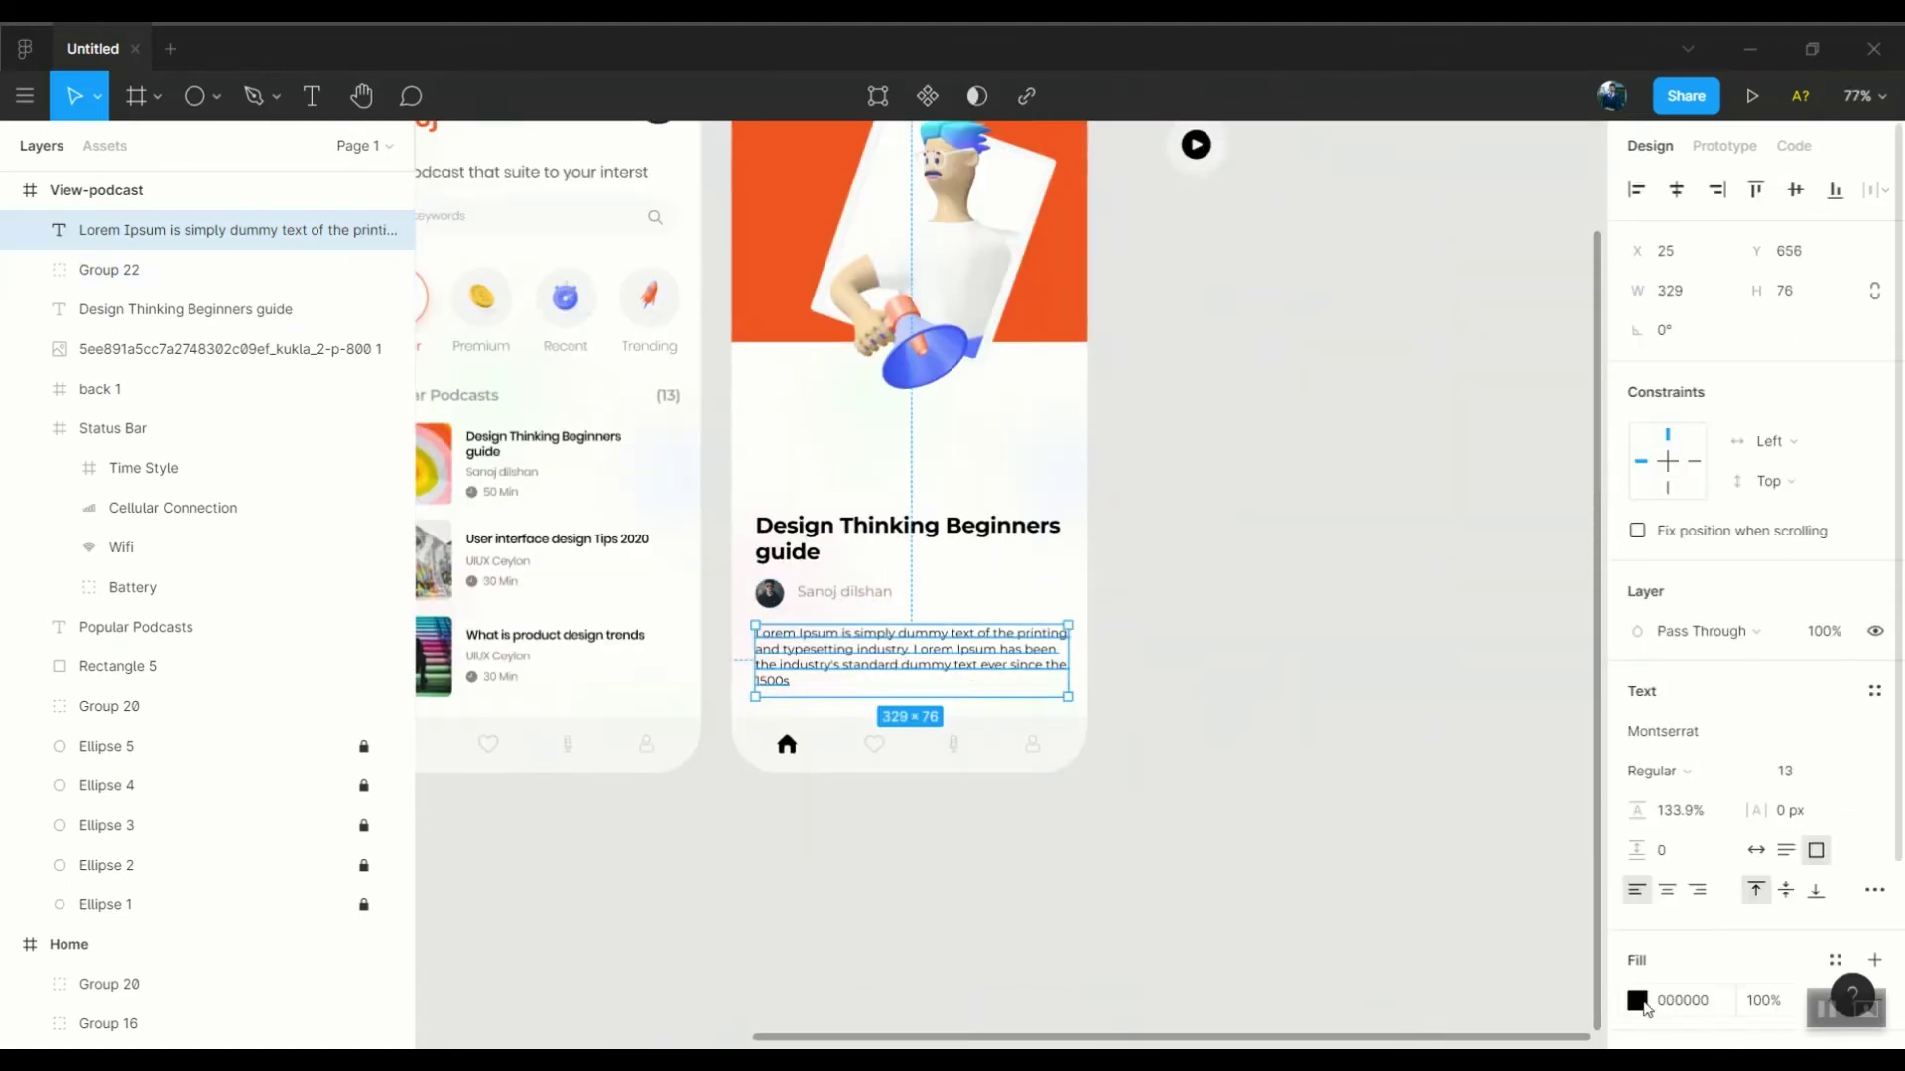
text(13)
key(Return)
Make the paragraph grey 828282, then group heading, author row and paragraph and nudge it up
ctrl+scroll(1269, 679, up, 5)
click(1637, 1000)
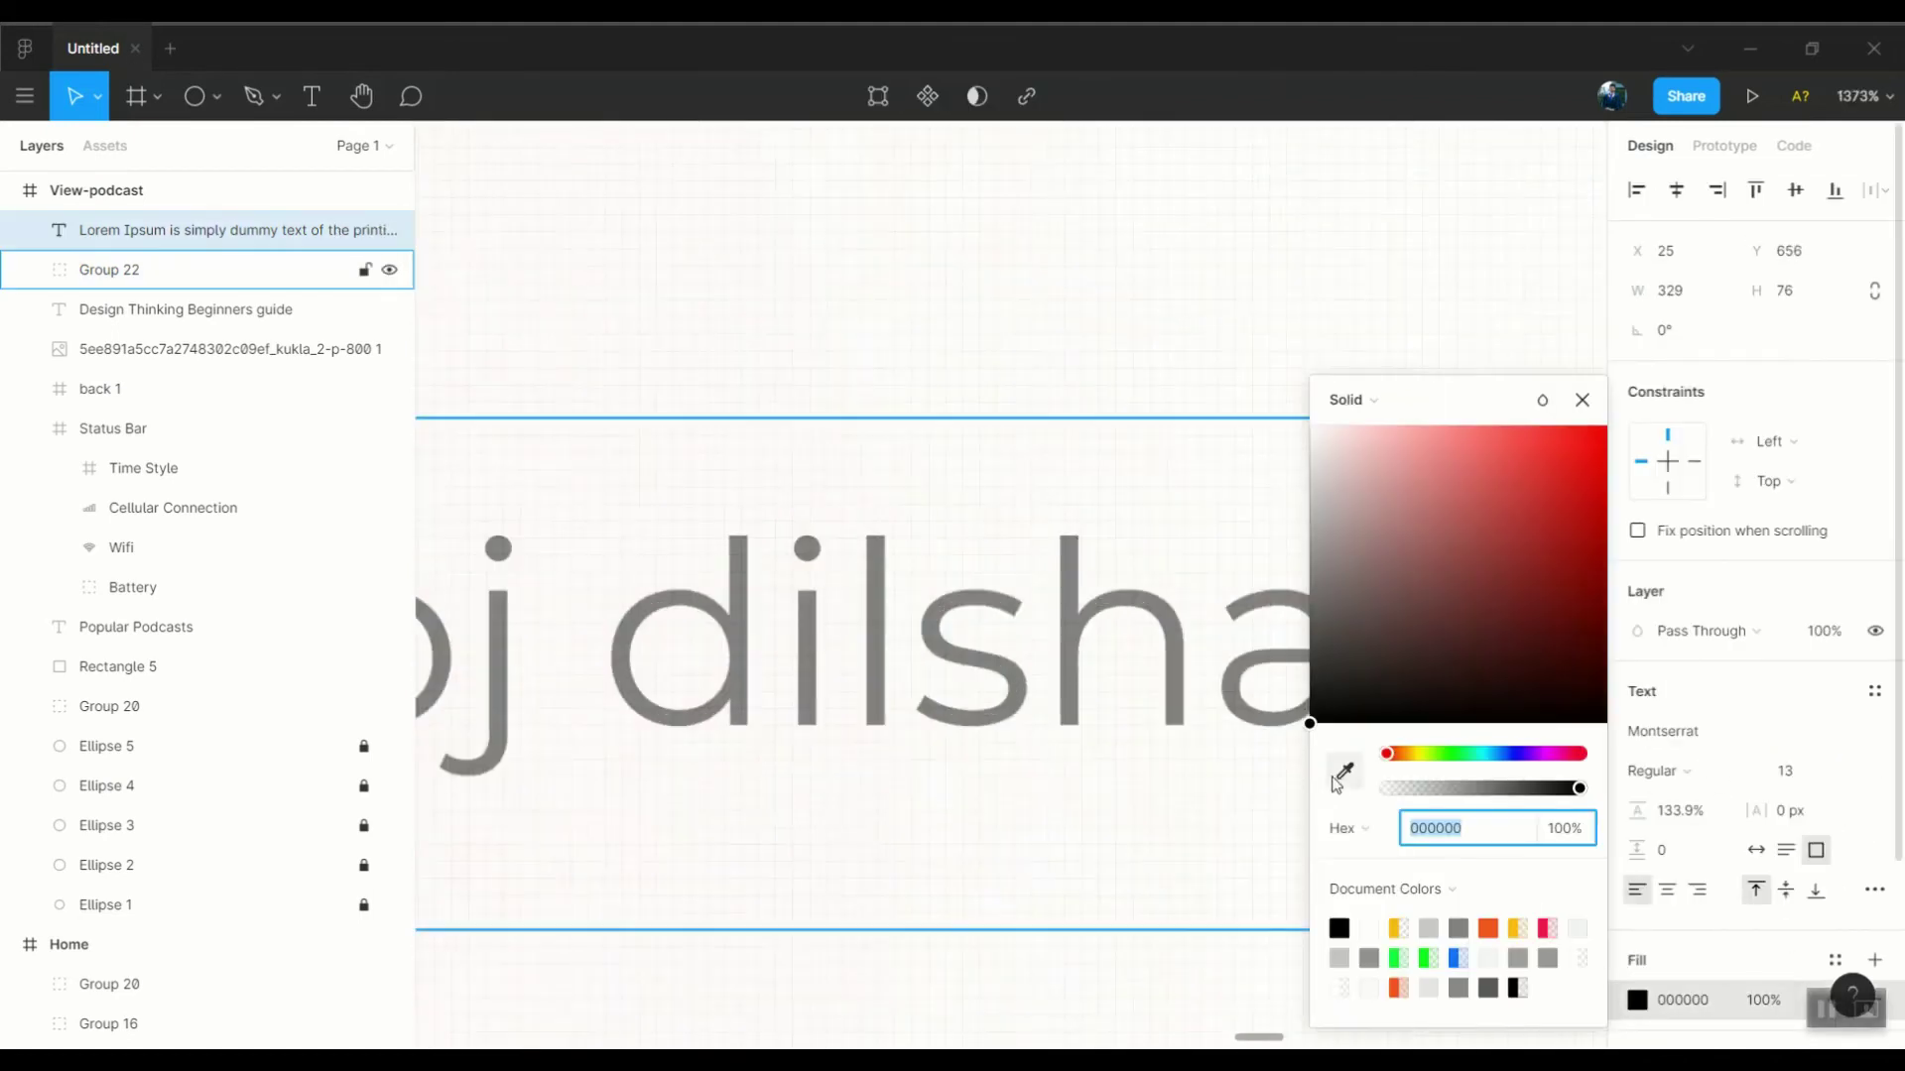
key(shift+1)
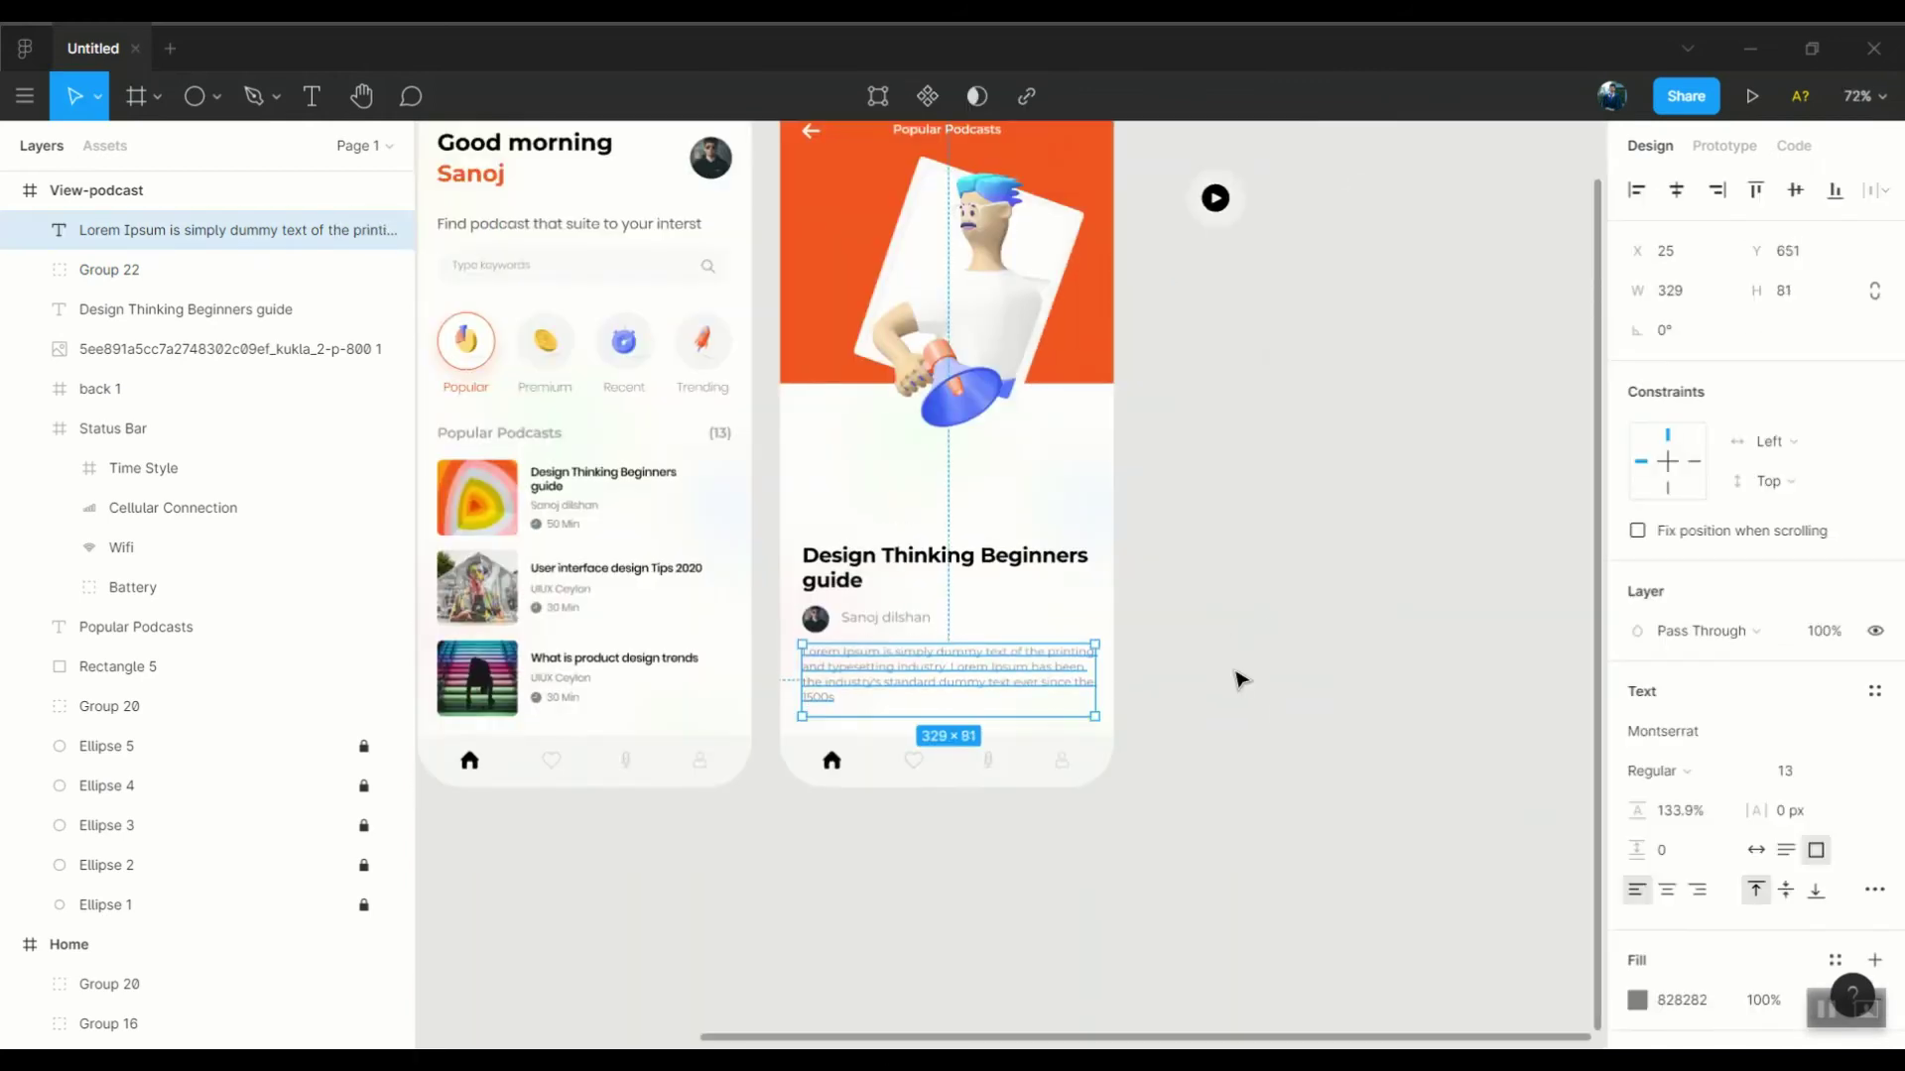
drag(799, 541, 999, 704)
key(ctrl+g)
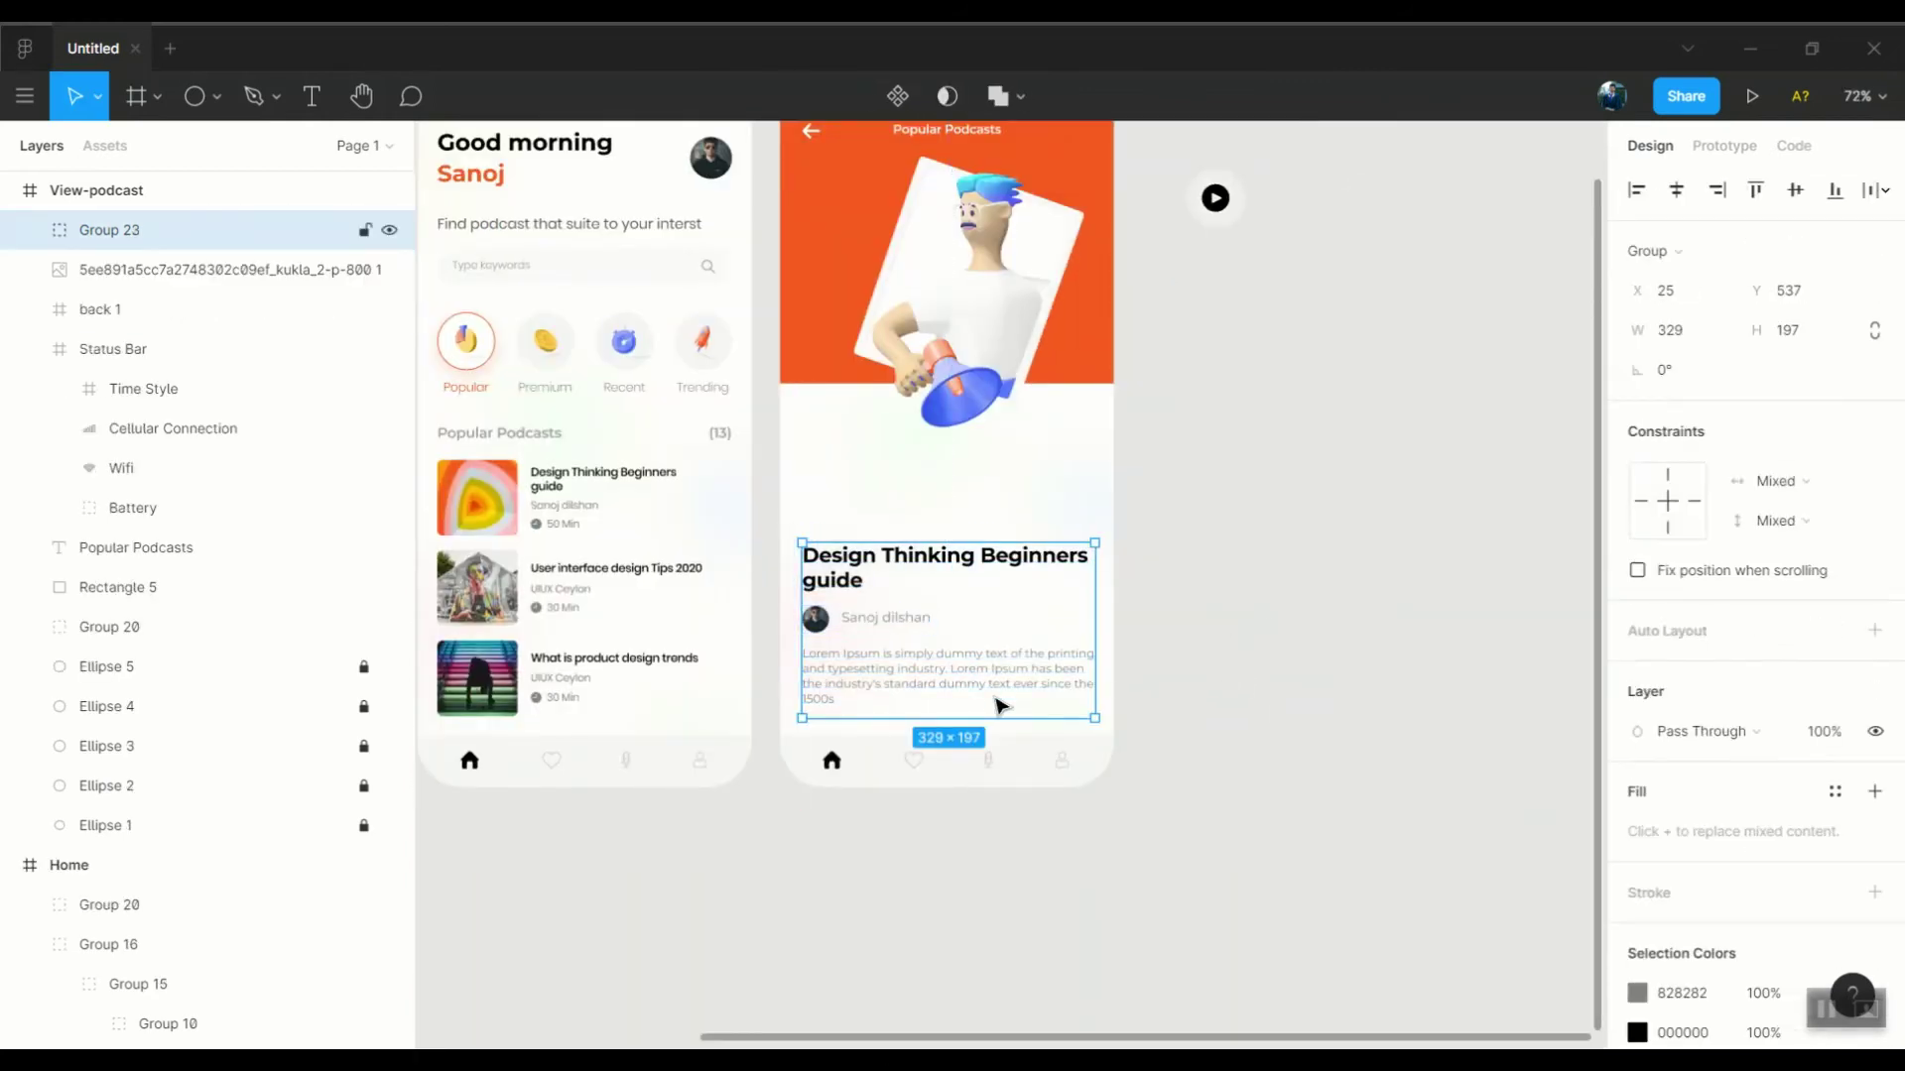
click(1250, 530)
scroll(1250, 531, up, 3)
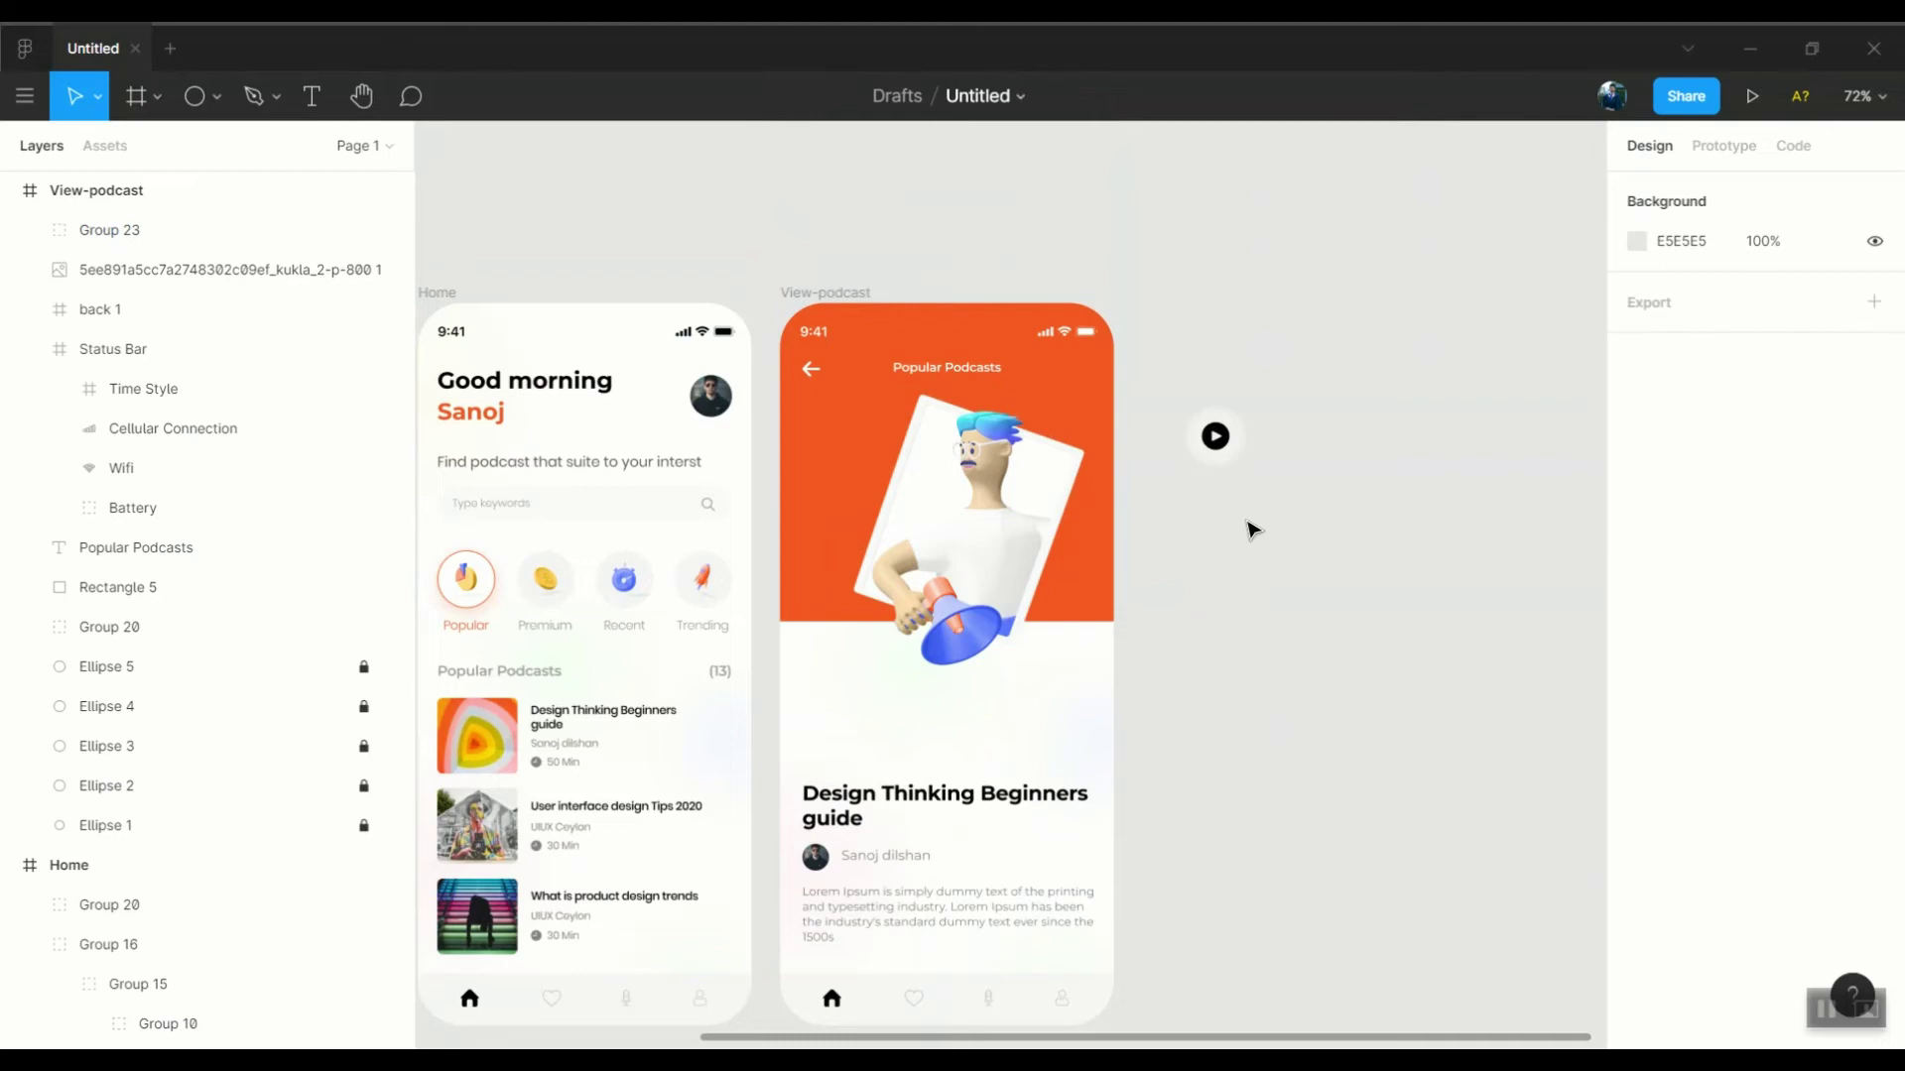
click(1062, 790)
key(shift+Up)
key(shift+Up)
key(shift+Up)
key(shift+Up)
key(shift+Up)
key(shift+Up)
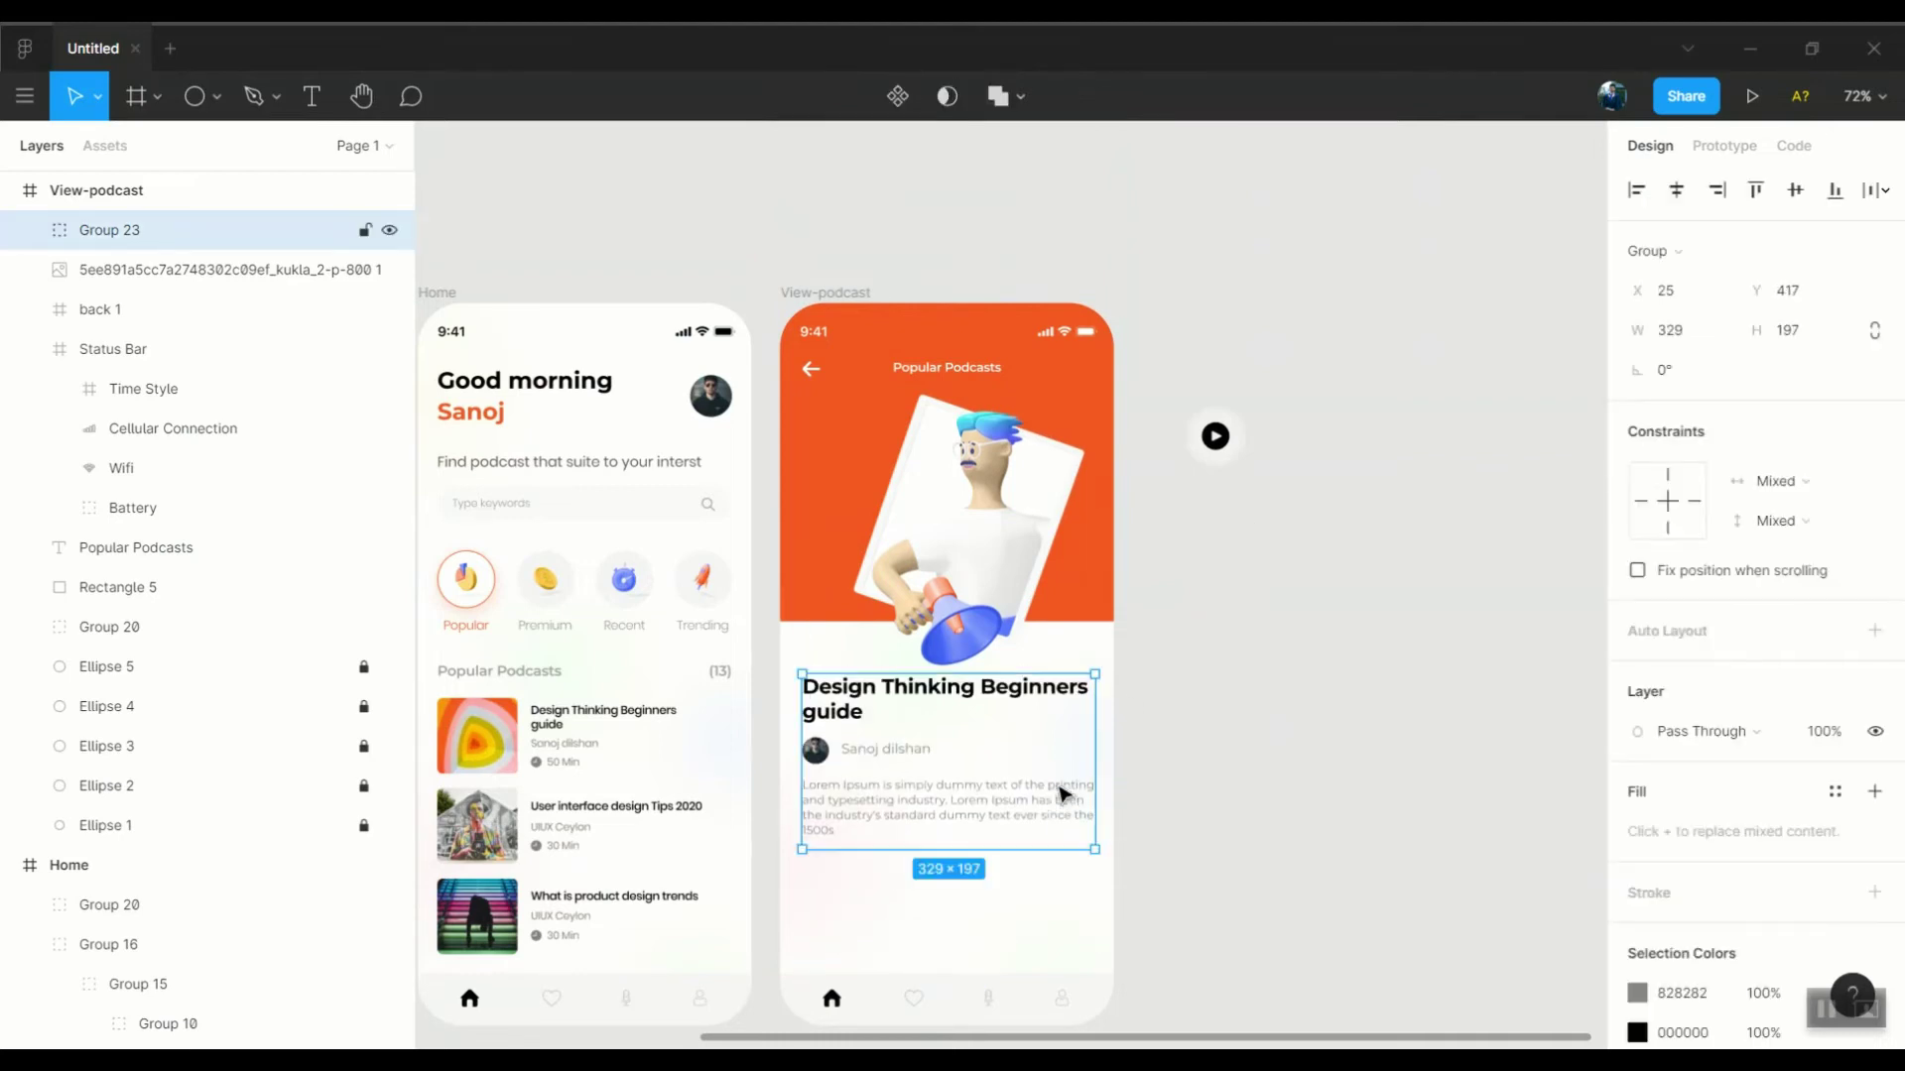
key(shift+Up)
key(shift+Up)
key(shift+Up)
Nudge Group 23 up toward the illustration and select its Lorem Ipsum text layer
key(shift+Down)
key(shift+Down)
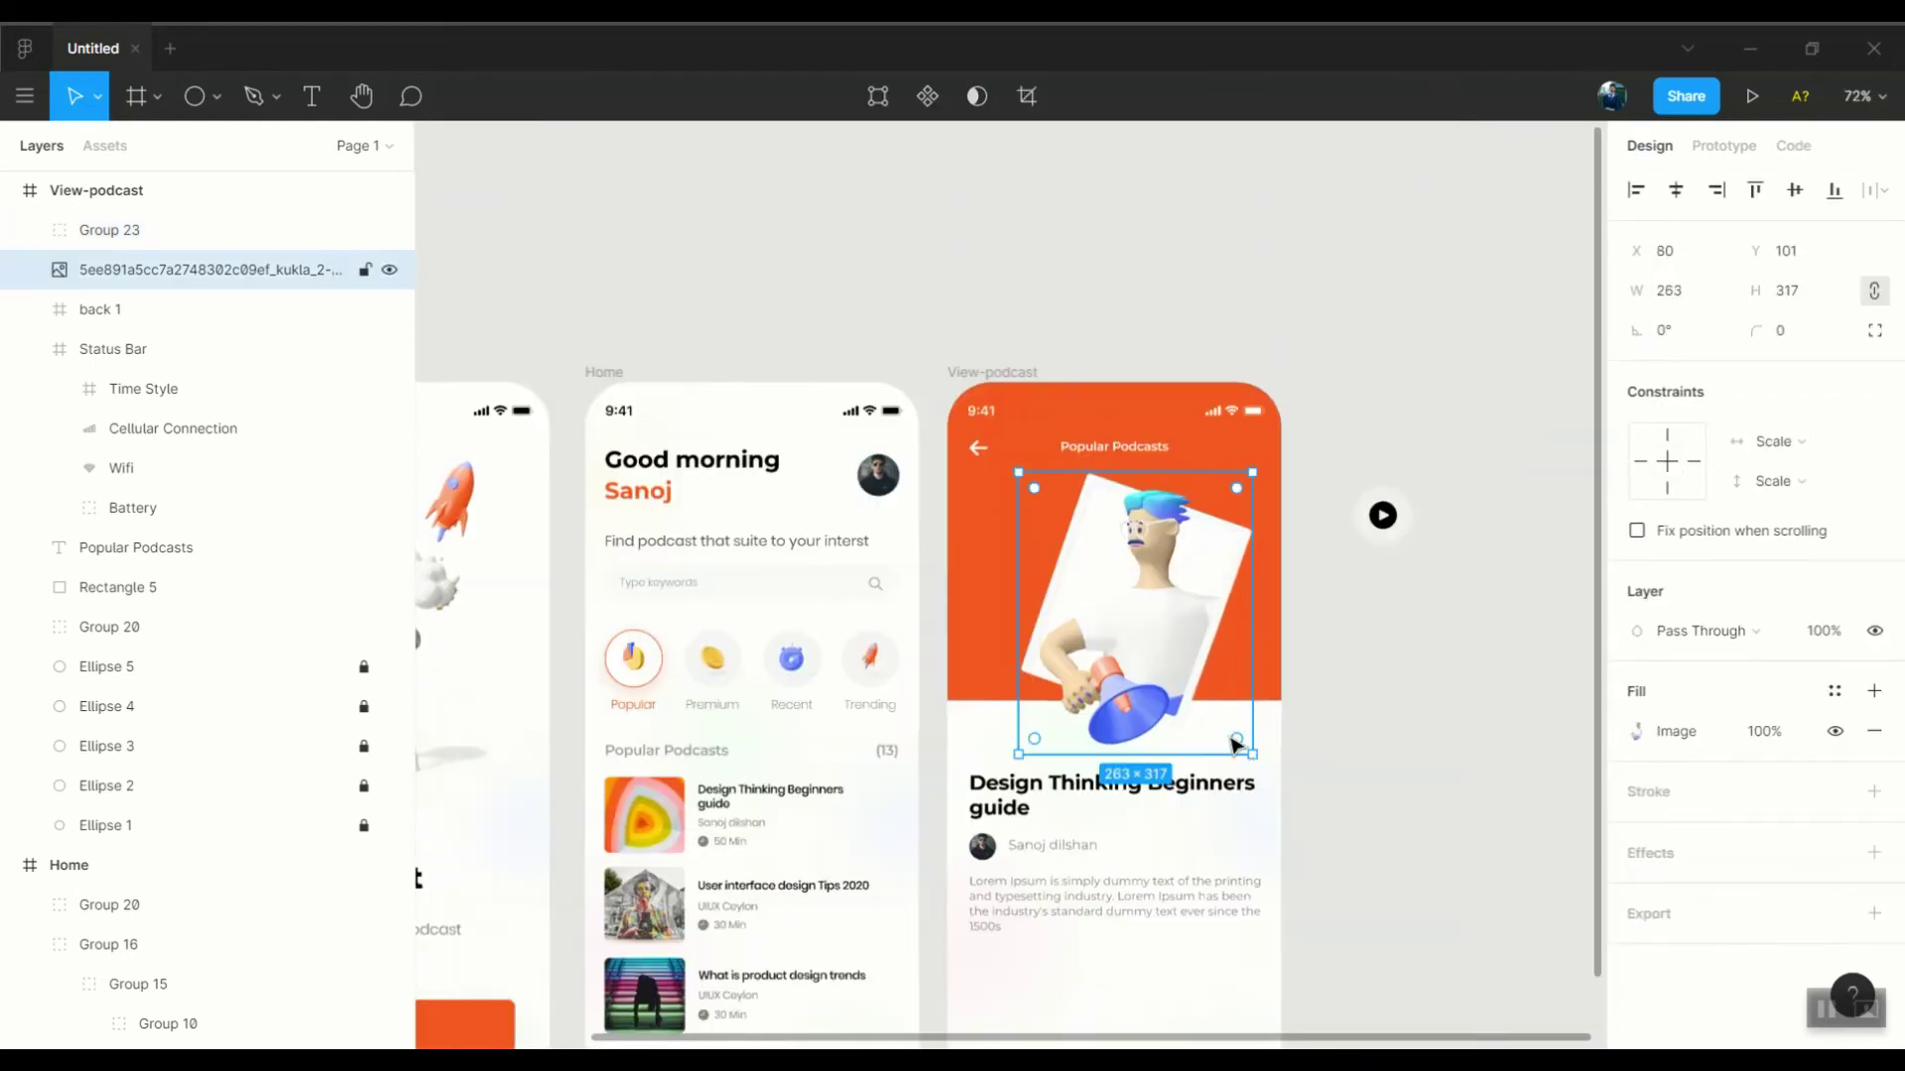
click(1182, 794)
key(shift+Up)
key(shift+Up)
key(shift+Up)
key(shift+Up)
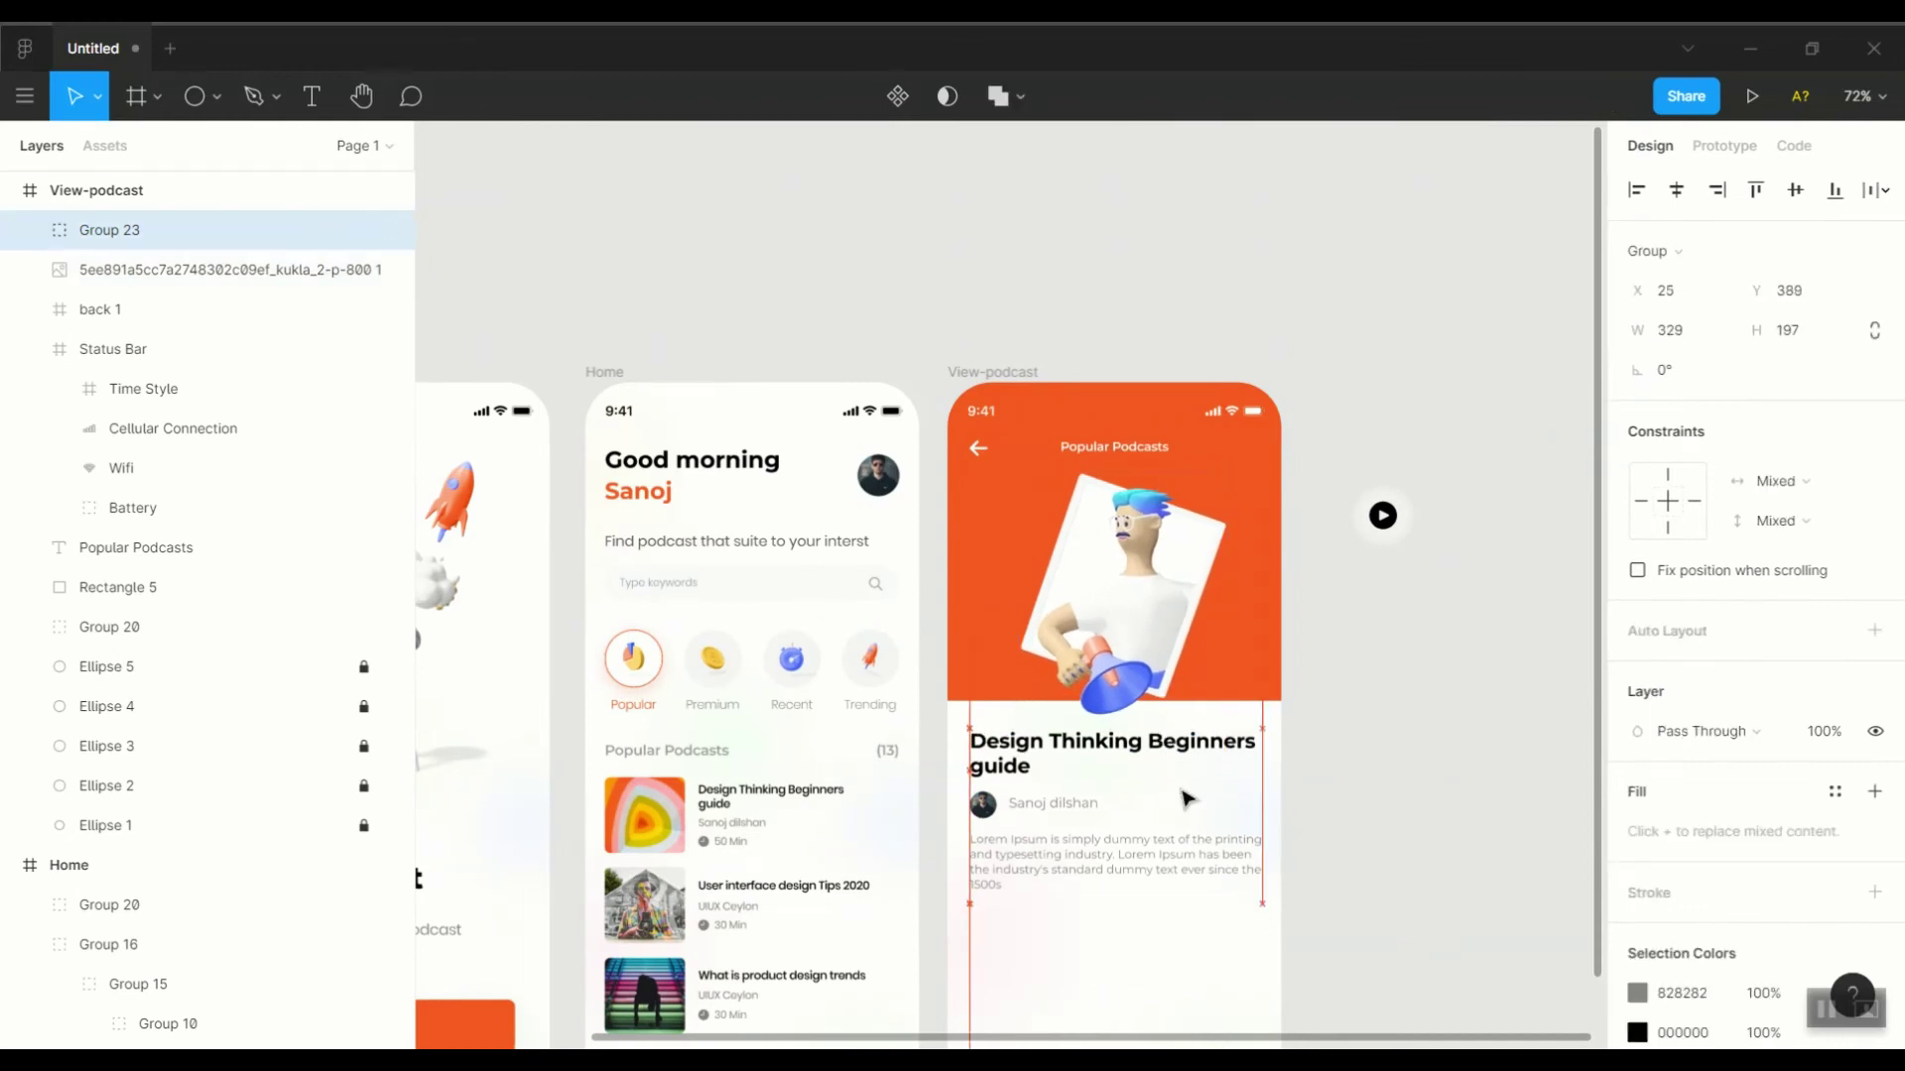
double_click(1137, 857)
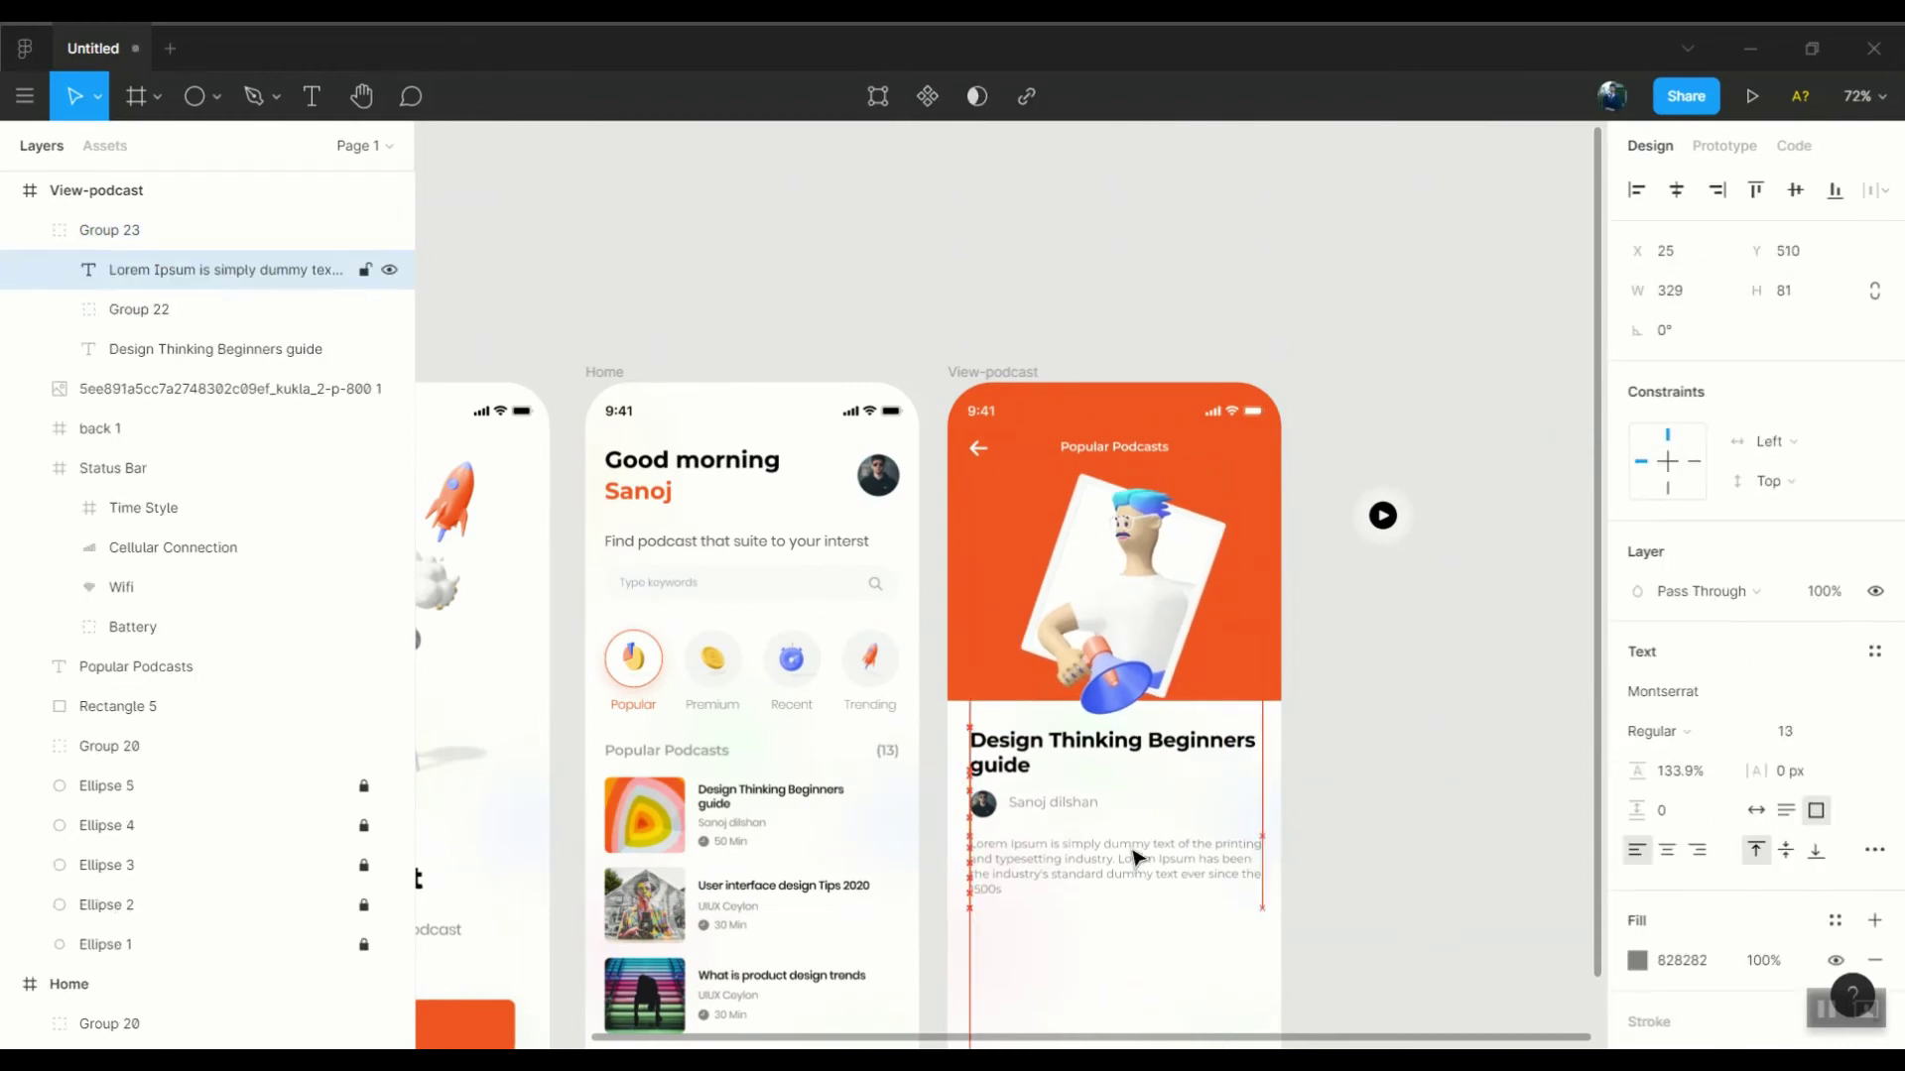
scroll(1306, 829, down, 3)
drag(1187, 757, 1187, 756)
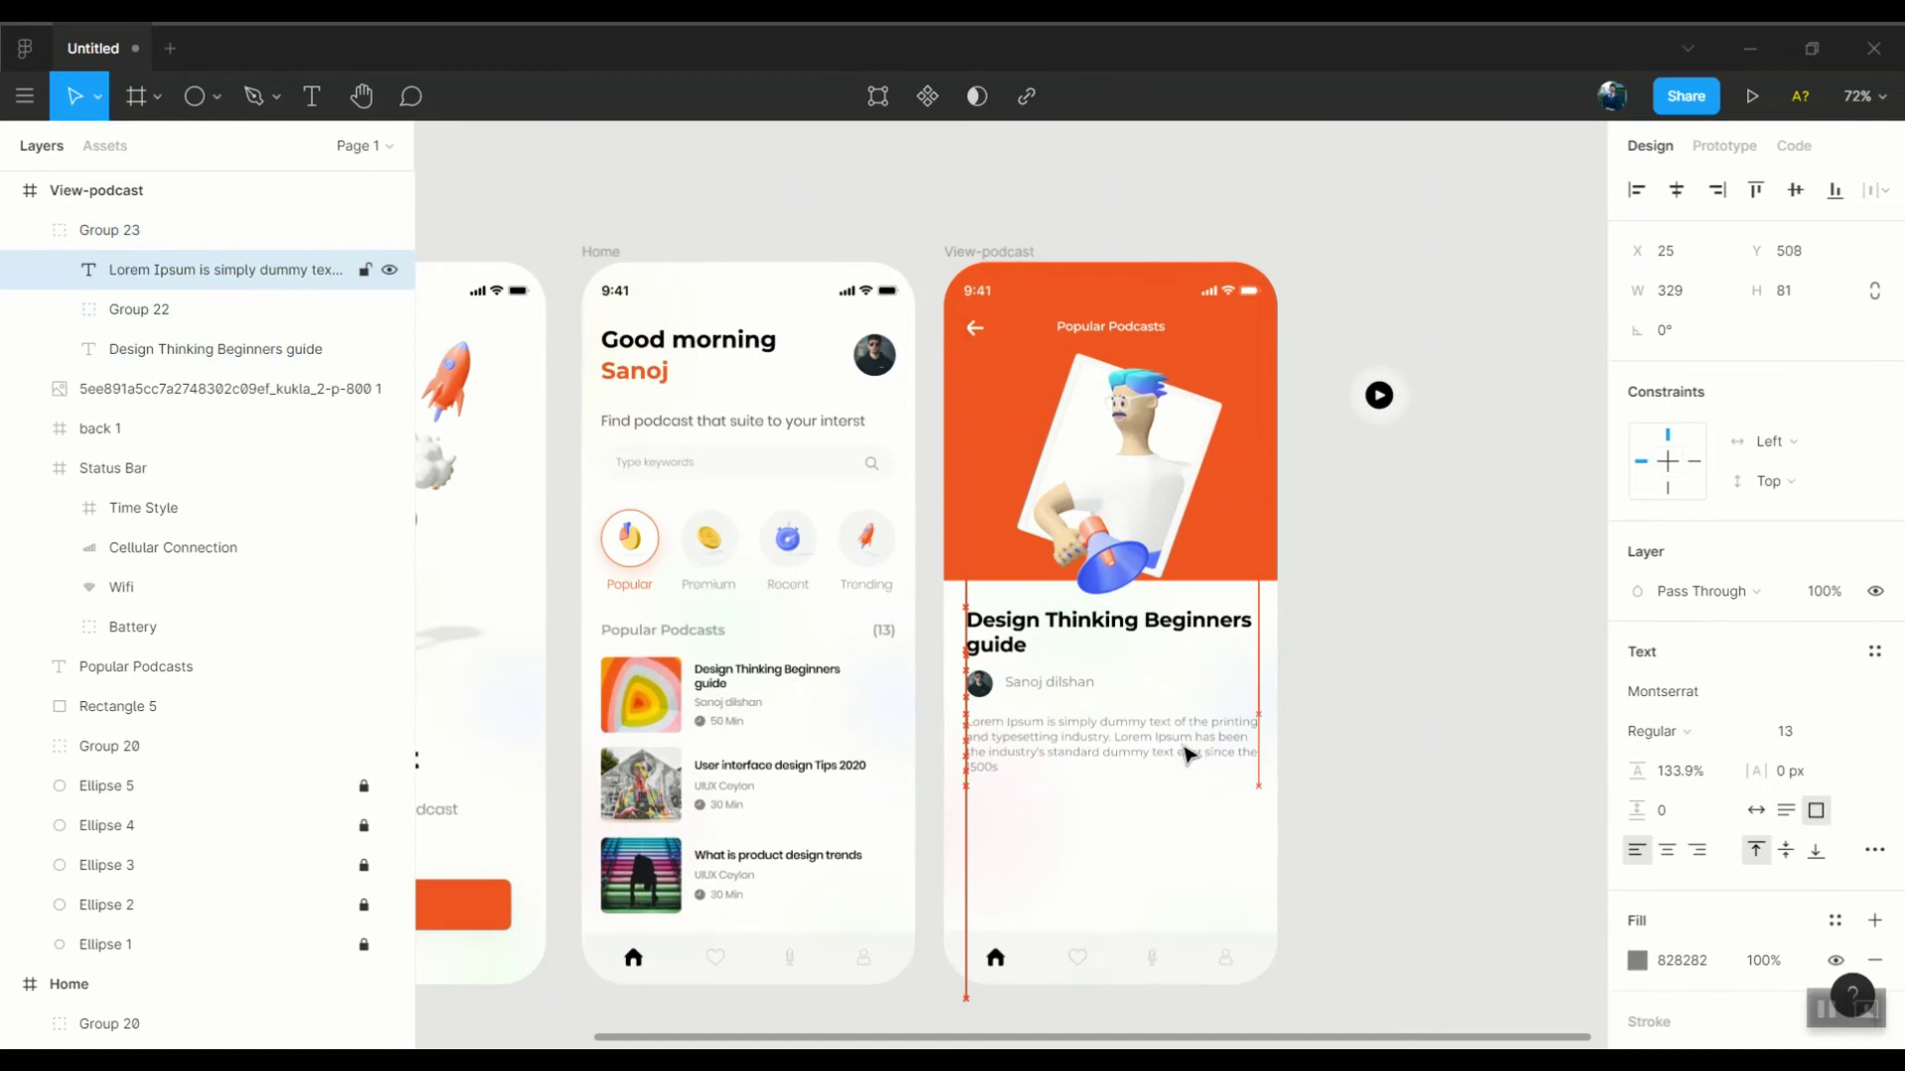
click(216, 96)
Draw a small star below the description and fill it orange FF971D
click(162, 296)
scroll(748, 681, up, 5)
drag(711, 667, 746, 701)
click(789, 714)
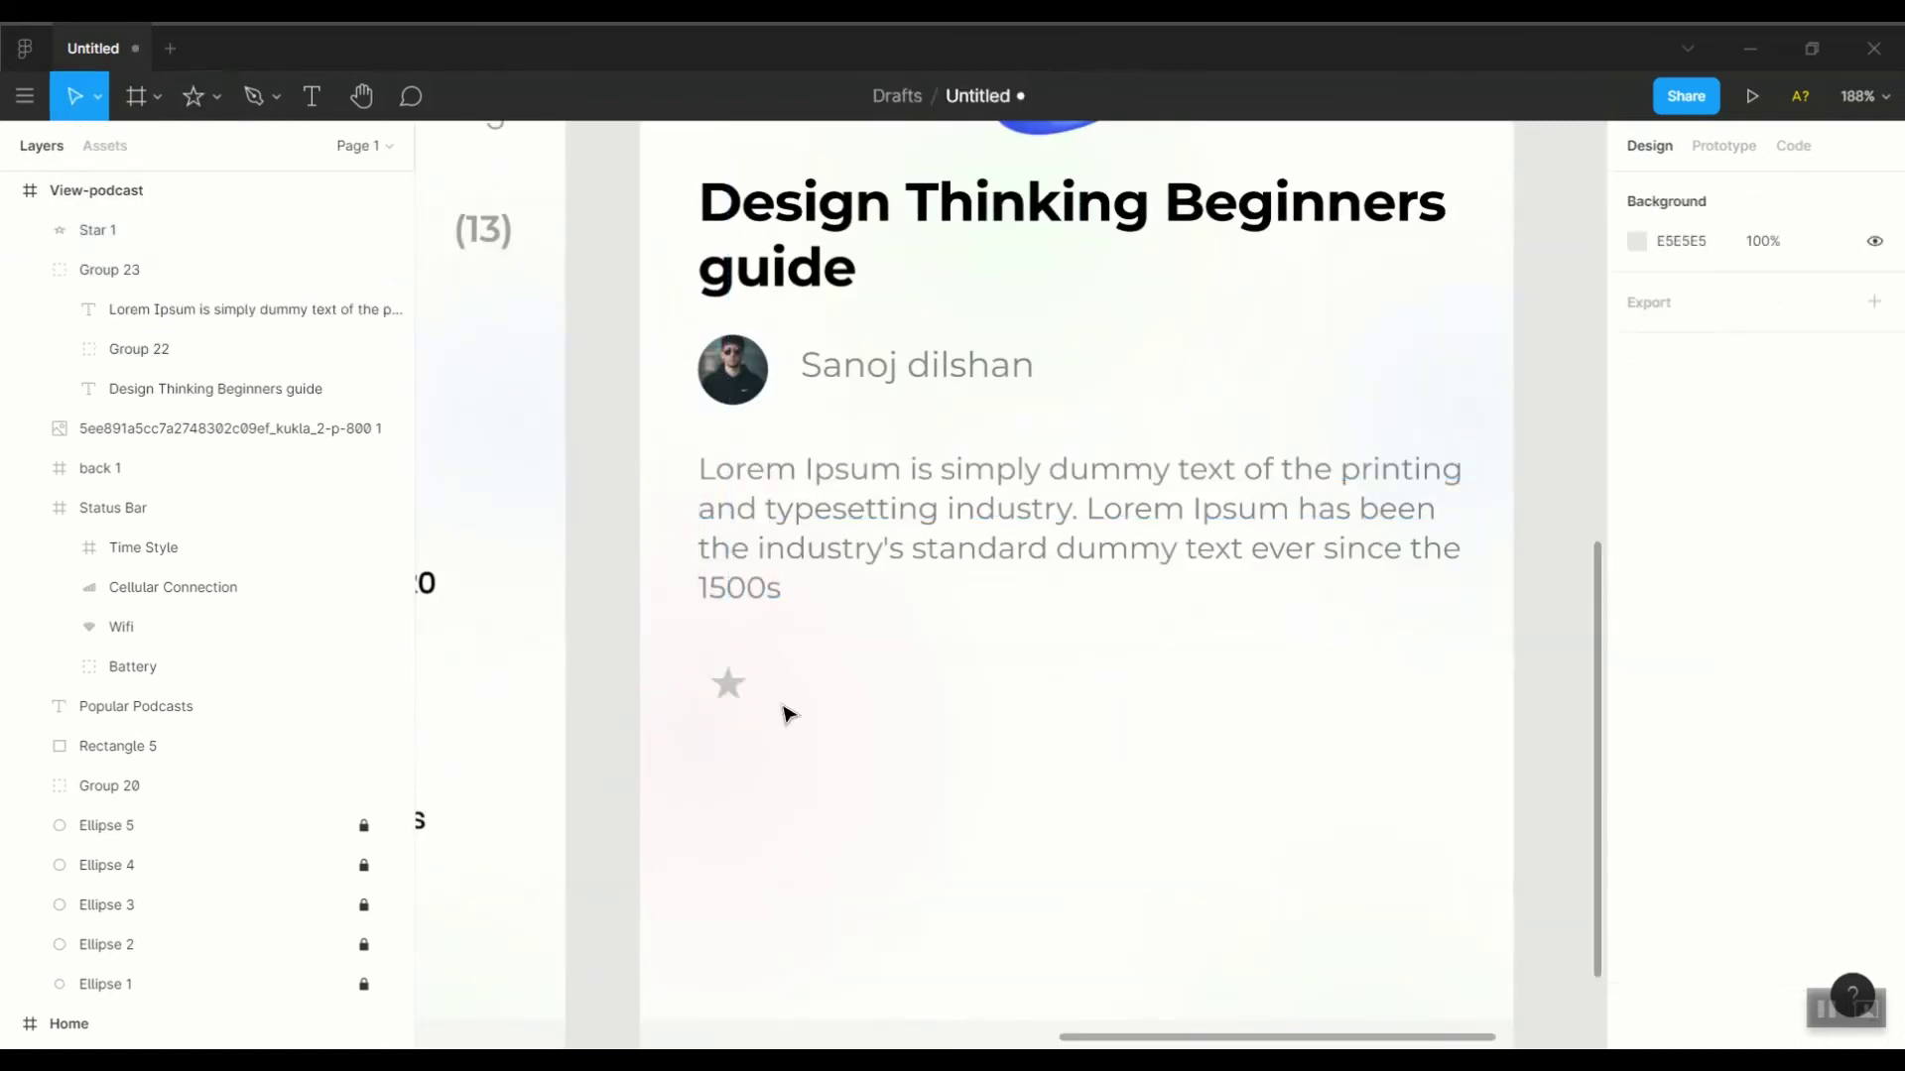
click(727, 684)
scroll(705, 621, up, 3)
click(1637, 771)
text(FF971D)
key(Return)
click(699, 620)
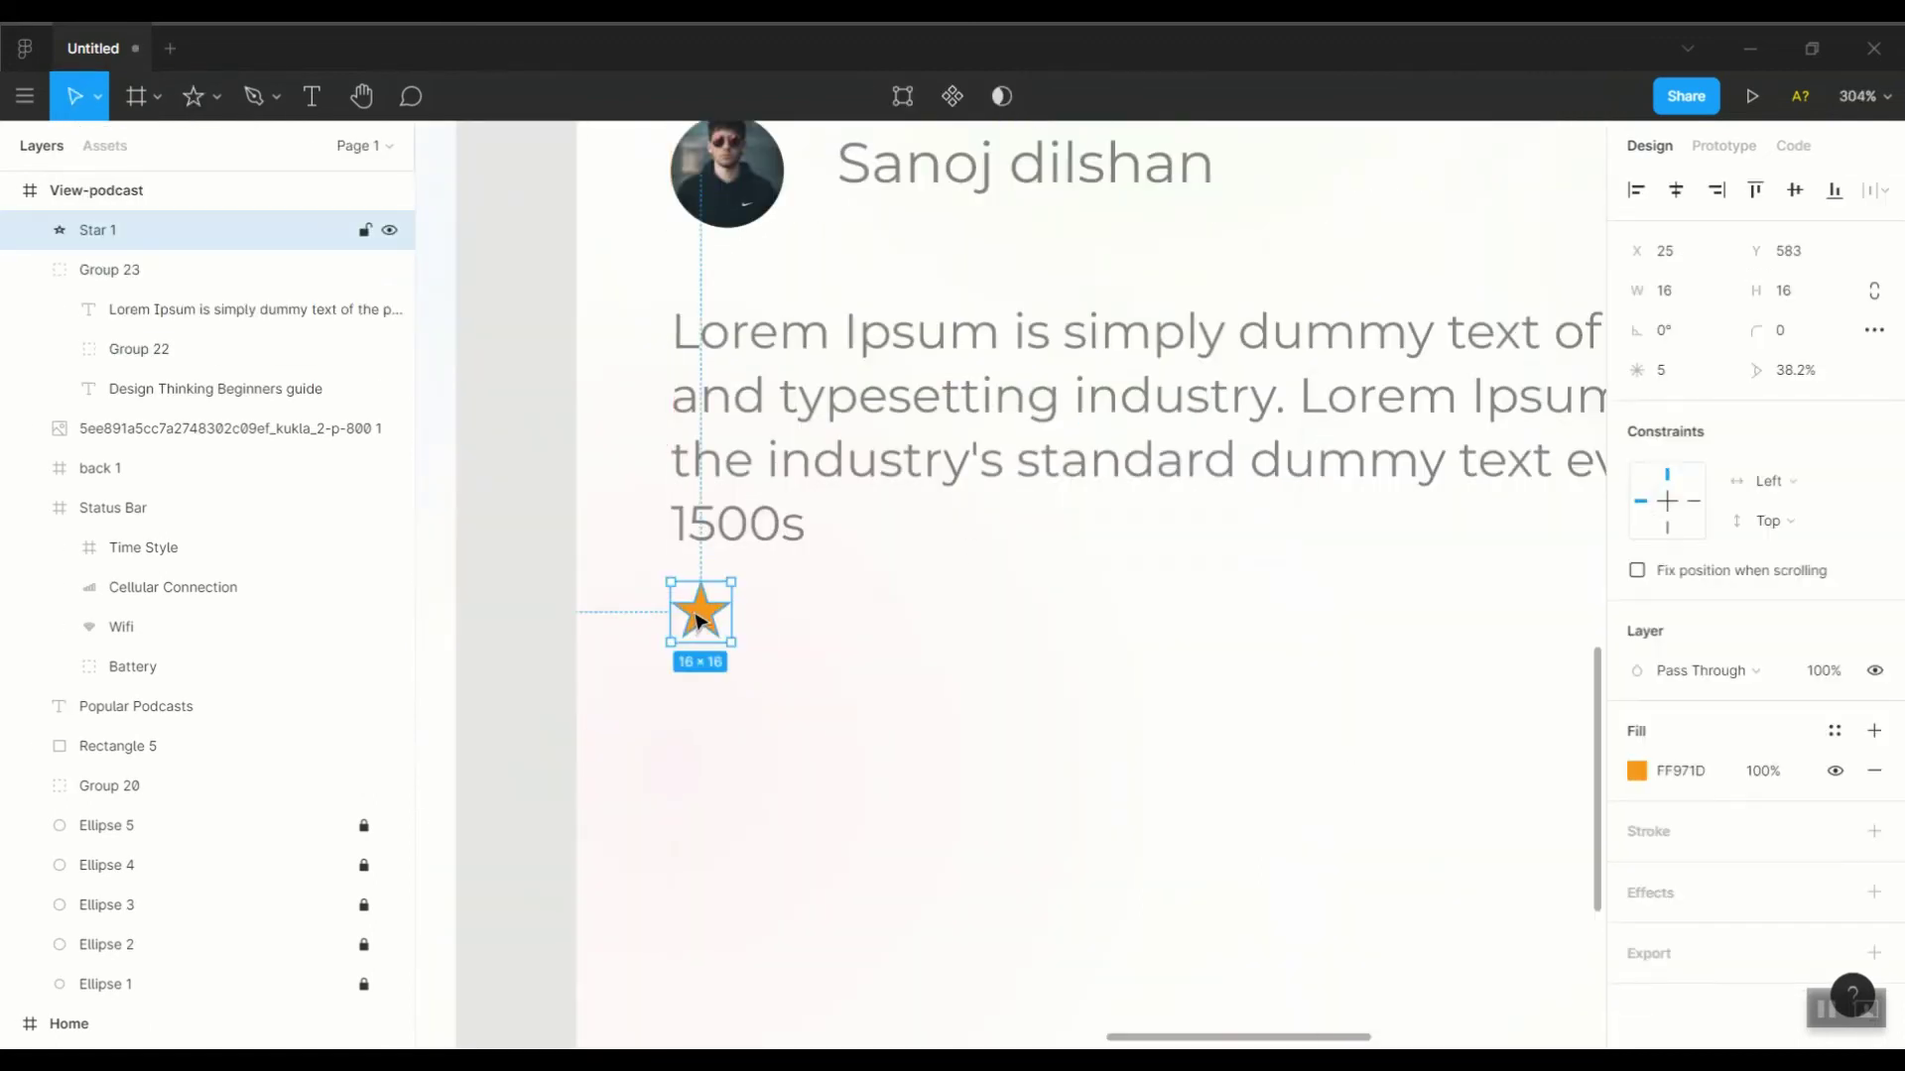
Duplicate the star into a row of four, group them and shrink the row slightly
key(ctrl+d)
key(ctrl+d)
key(ctrl+d)
scroll(1032, 608, down, 3)
scroll(902, 668, up, 2)
drag(1032, 669, 855, 655)
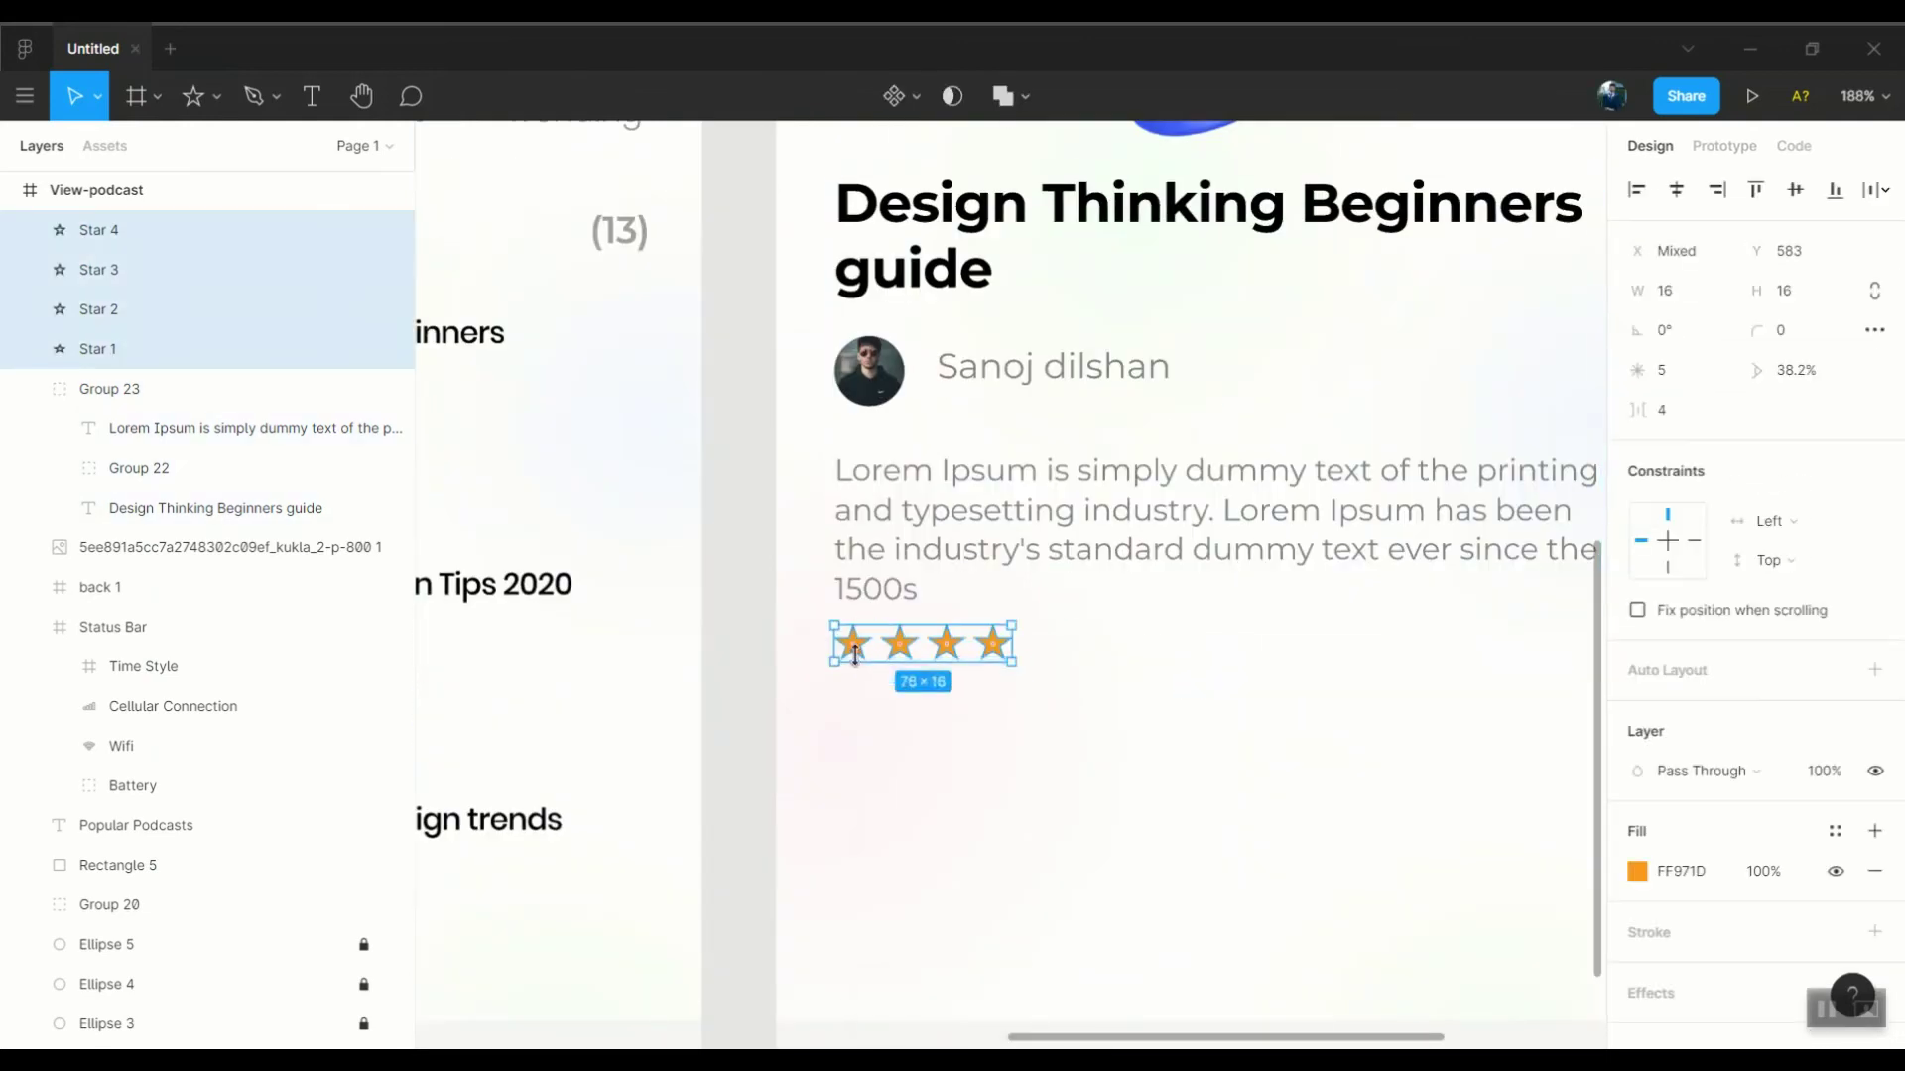
key(ctrl+g)
scroll(855, 655, up, 3)
drag(990, 668, 943, 644)
Group the back arrow with the Popular Podcasts title
scroll(959, 806, down, 3)
scroll(960, 811, down, 5)
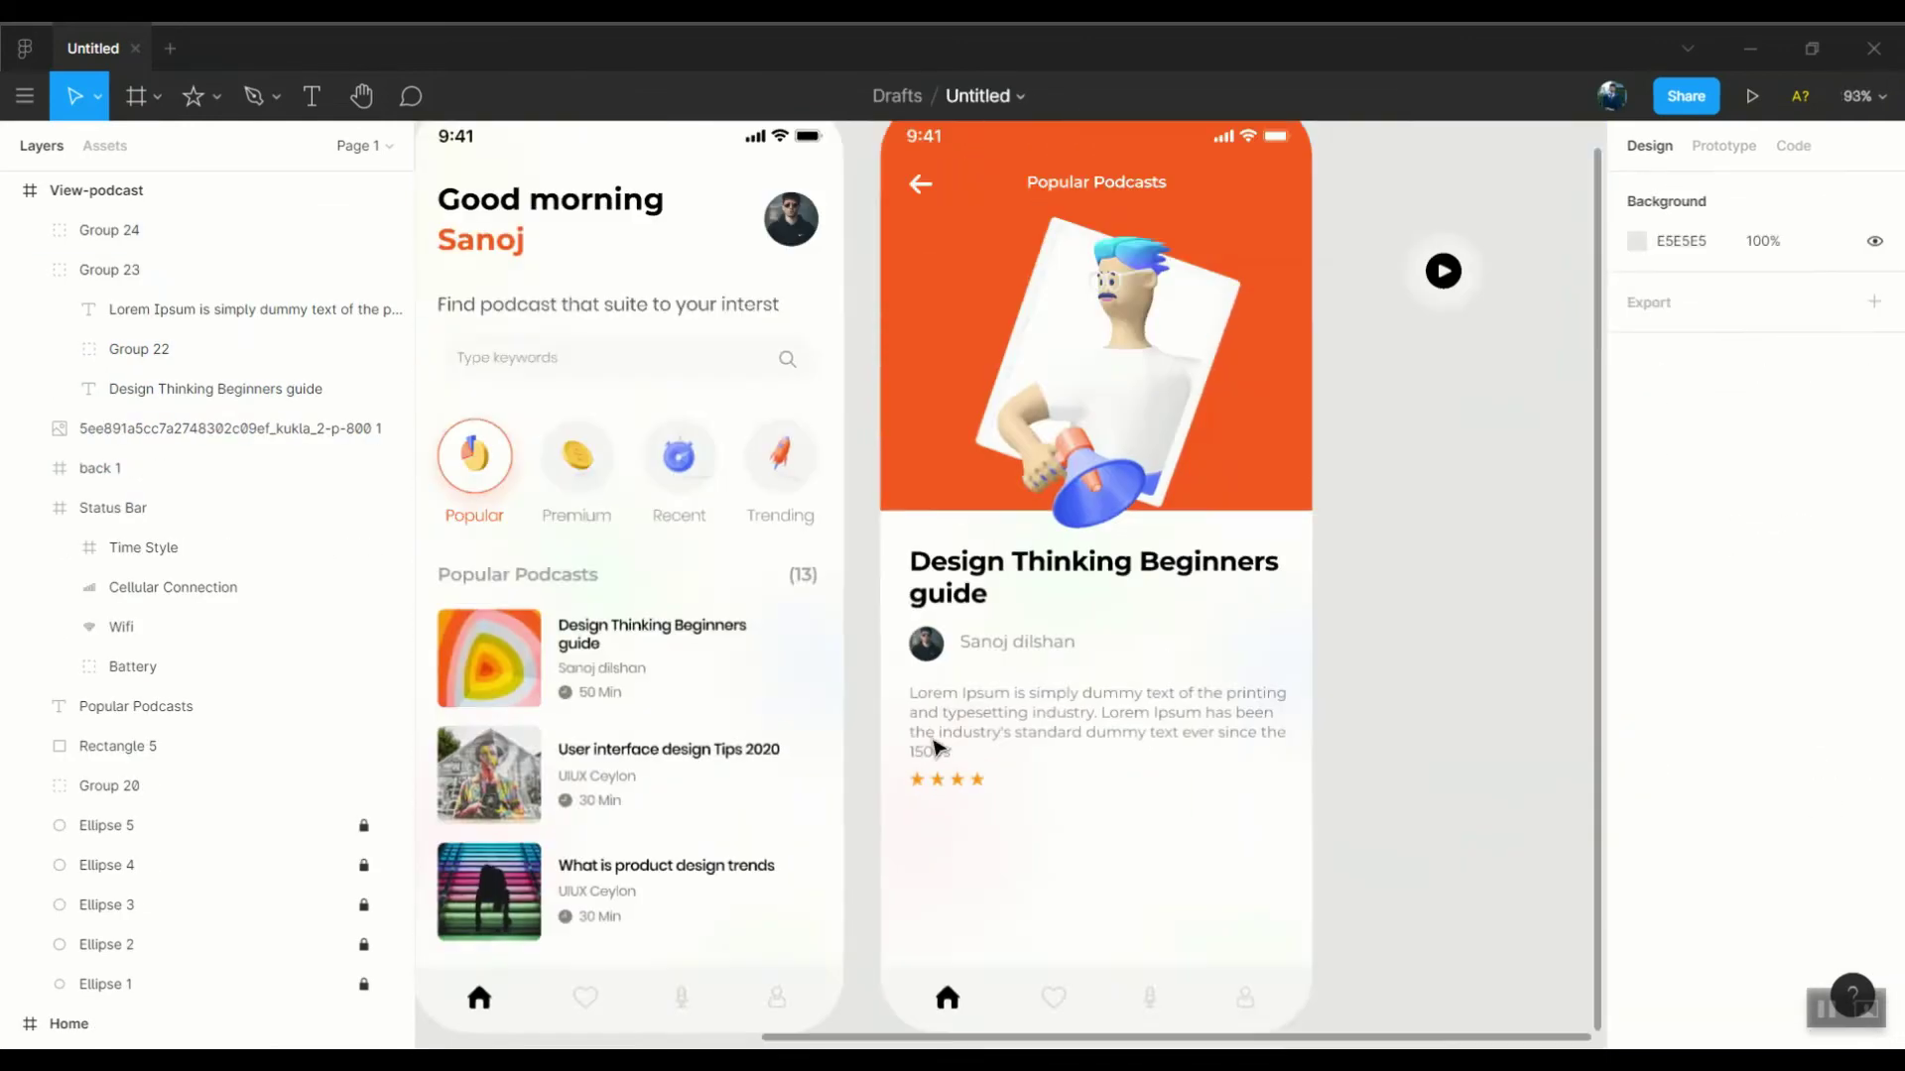
scroll(935, 744, up, 4)
scroll(1037, 761, down, 3)
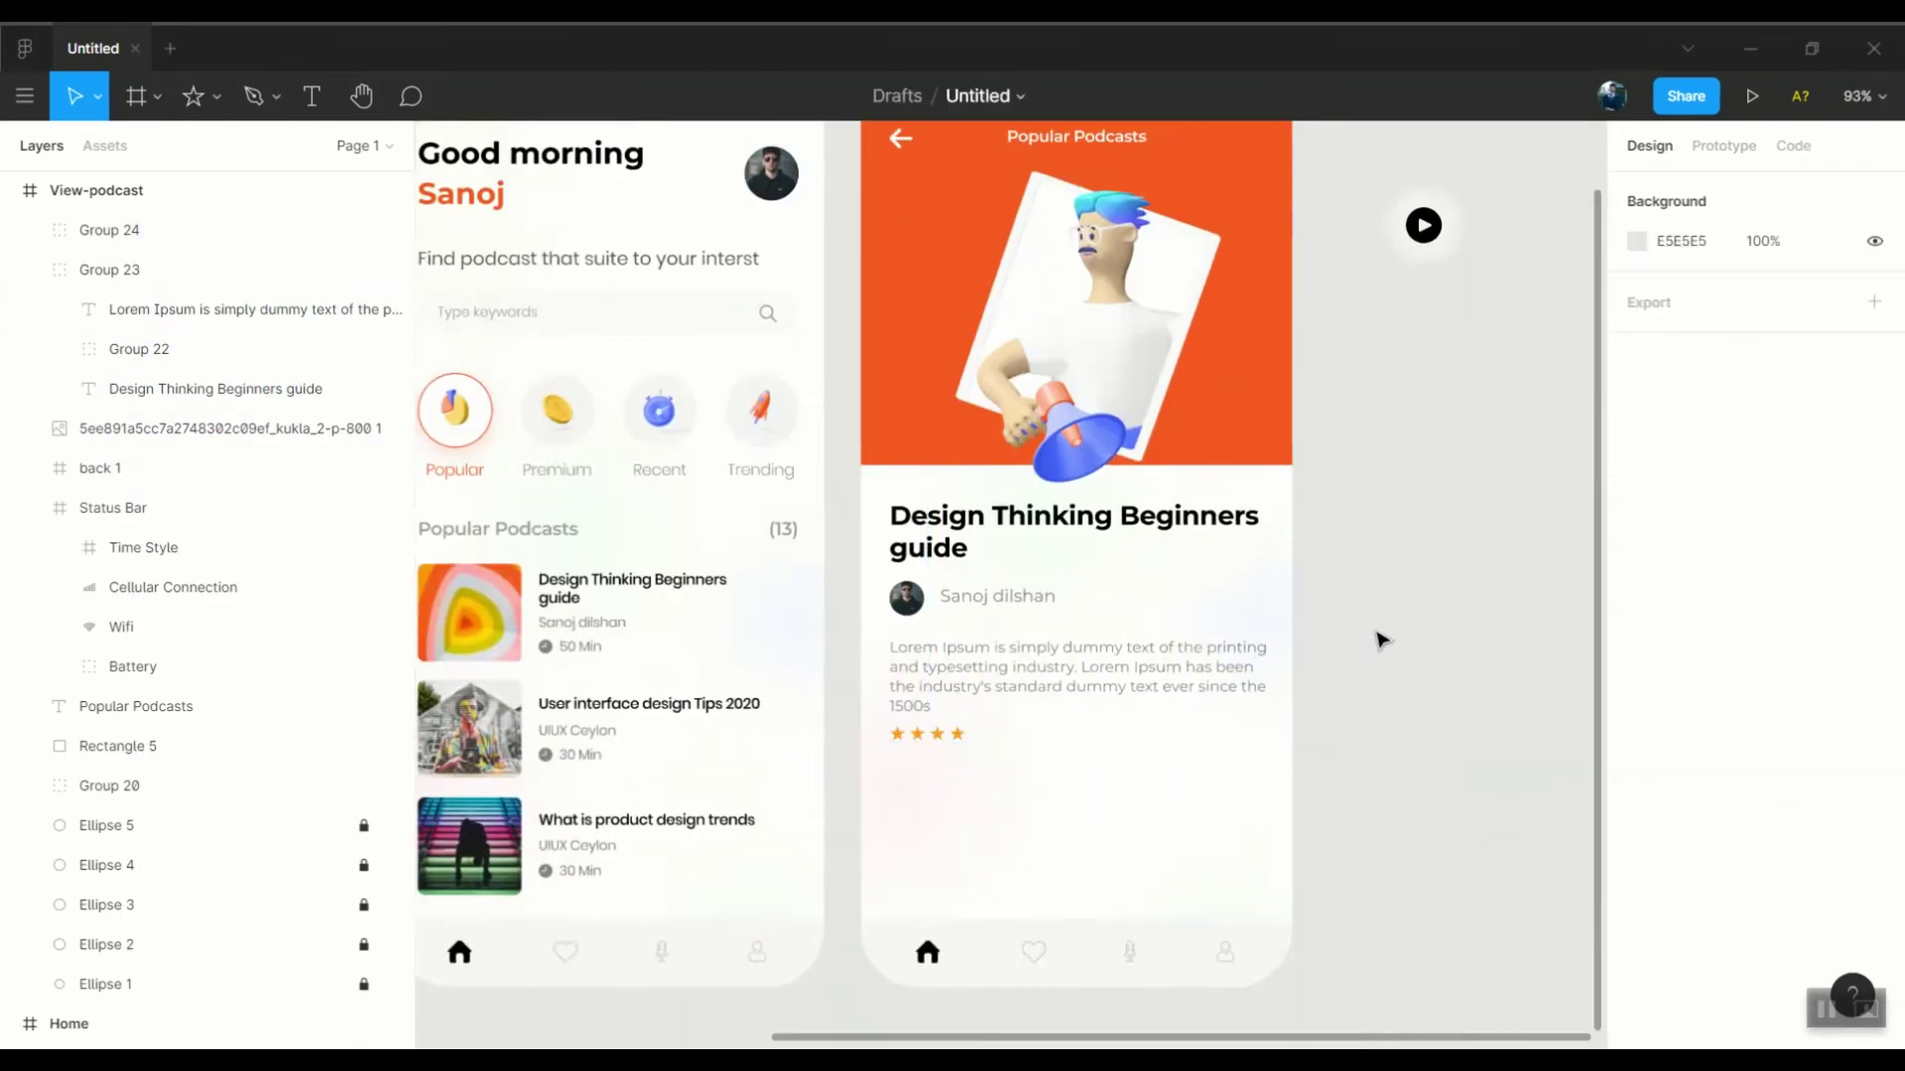
click(136, 707)
shift+click(164, 468)
key(ctrl+g)
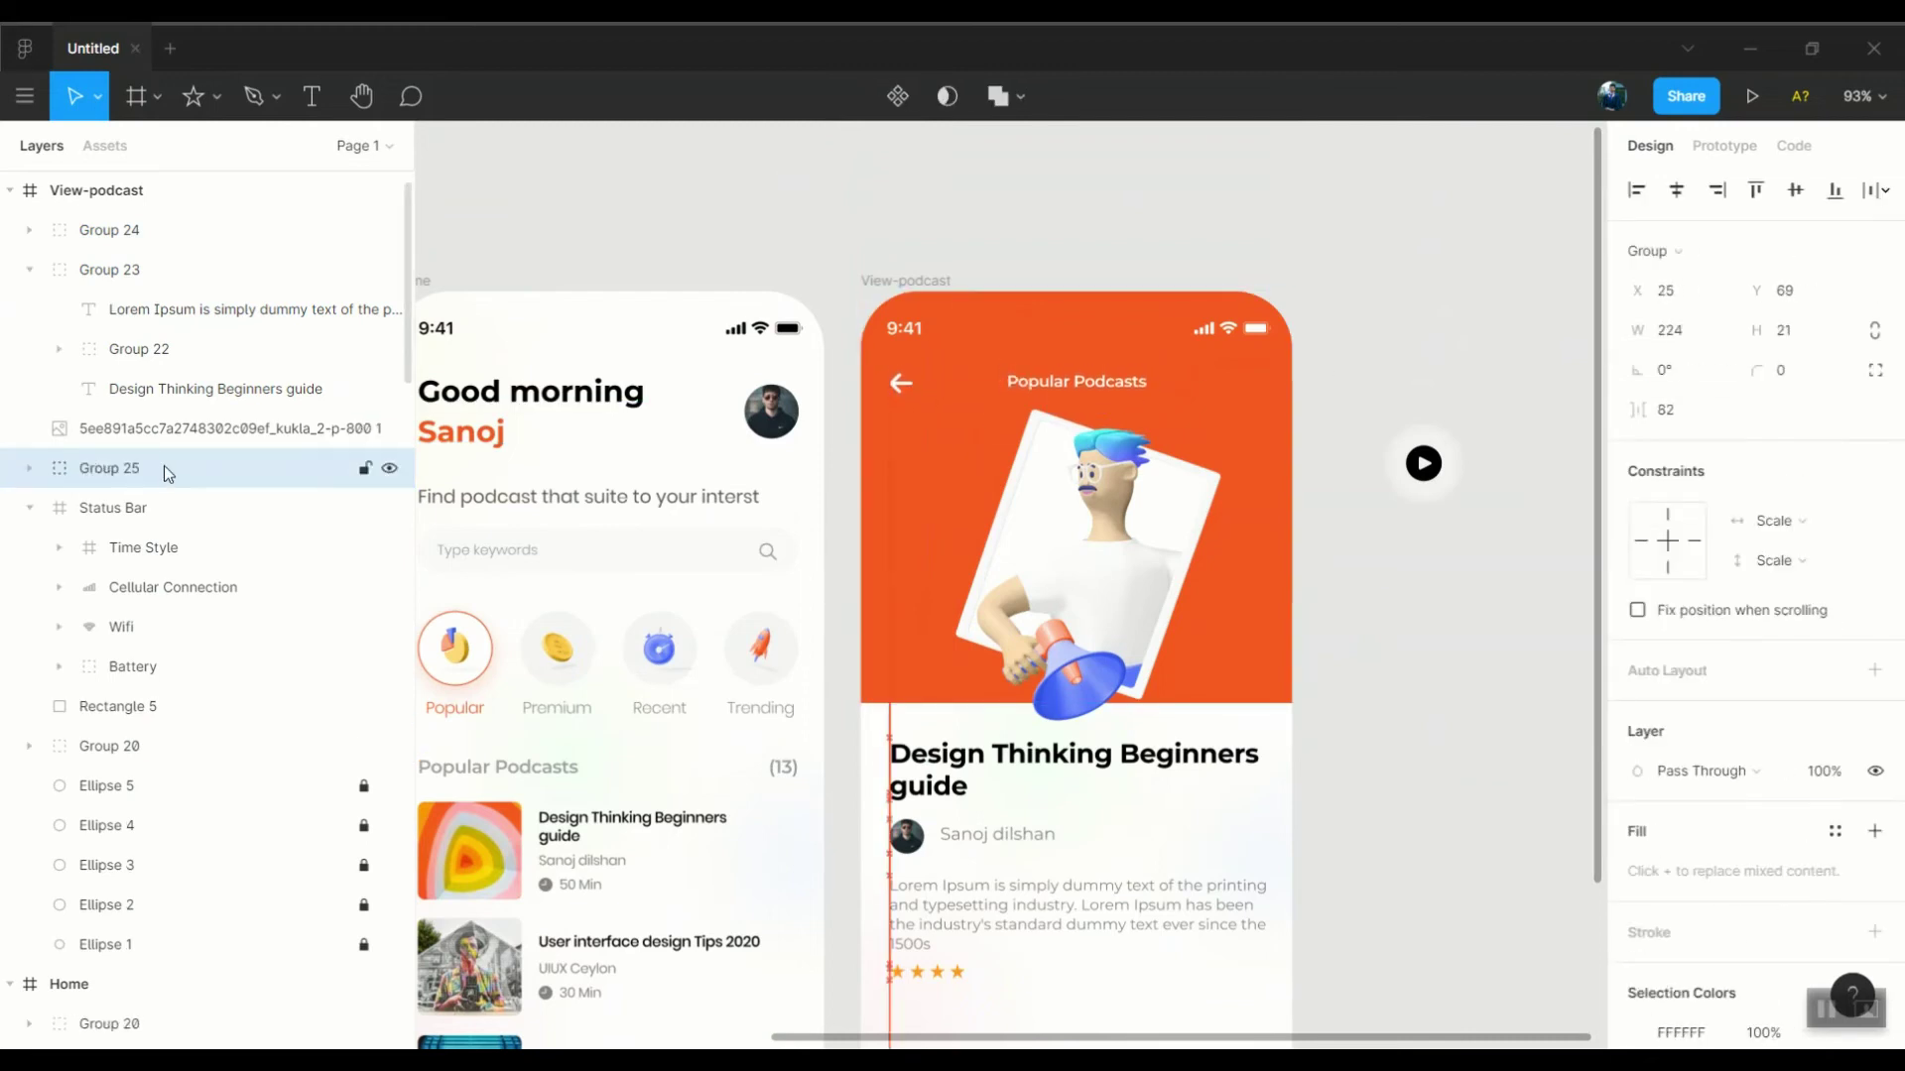
Copy the Home nav-bar heart into View-podcast, make it white and place it top-right
scroll(765, 680, down, 3)
scroll(638, 731, up, 5)
ctrl+click(625, 729)
key(ctrl+c)
scroll(935, 537, up, 5)
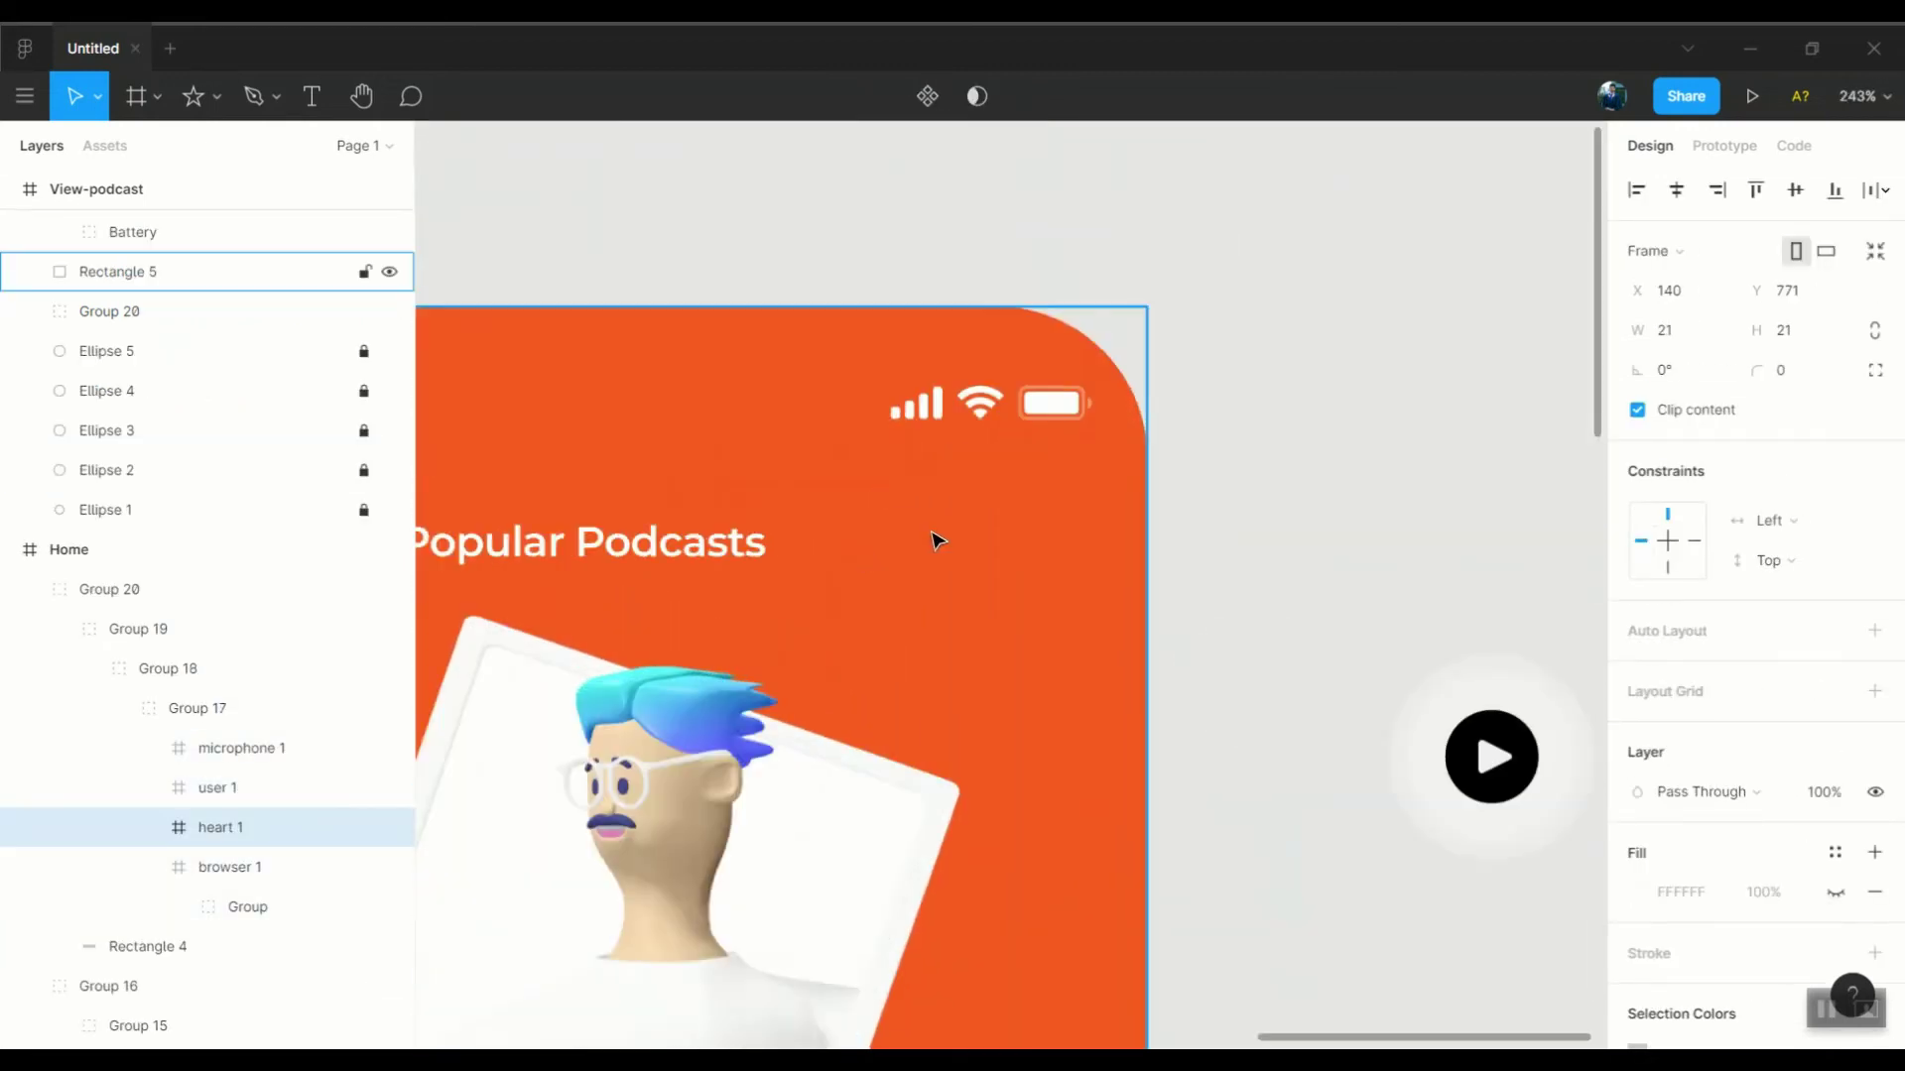
key(ctrl+v)
click(1637, 833)
drag(783, 675, 1094, 531)
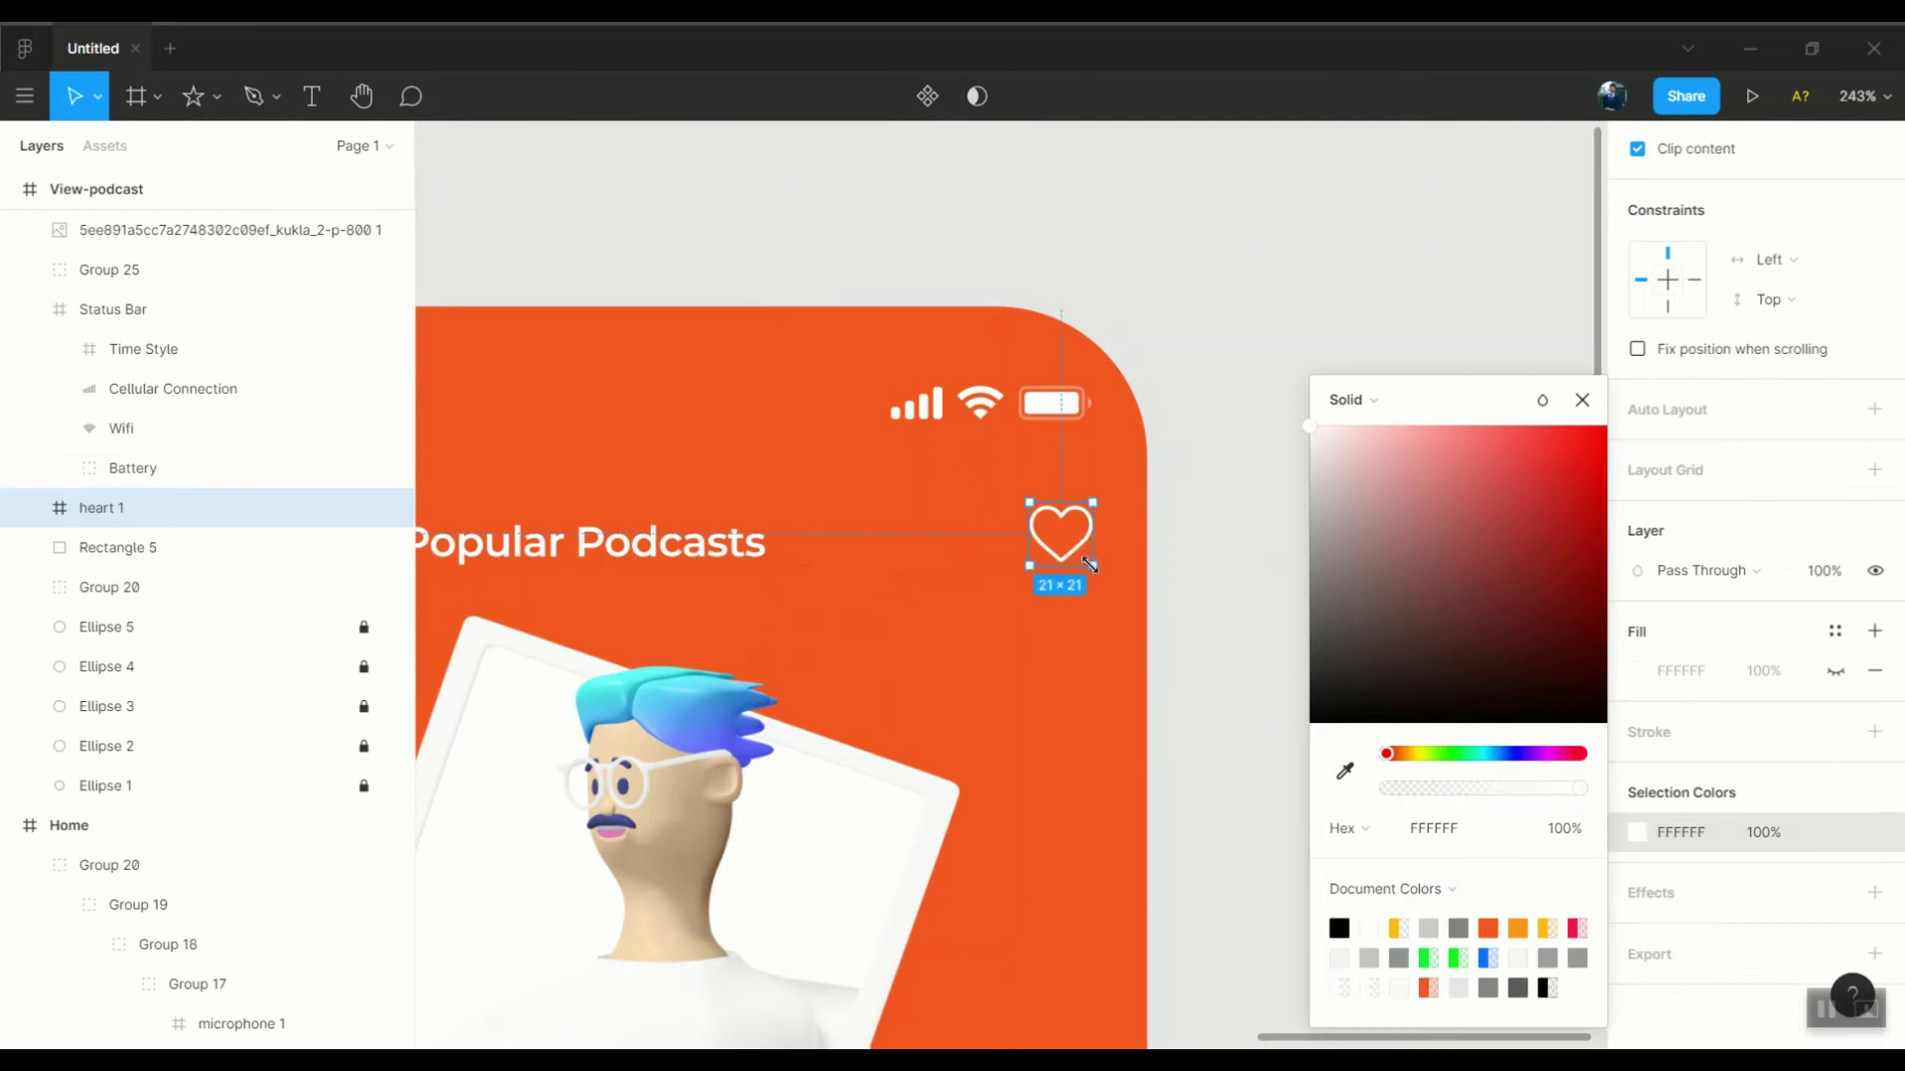
click(1199, 404)
Group the white heart with the back arrow and title header
scroll(1190, 416, down, 2)
click(1126, 474)
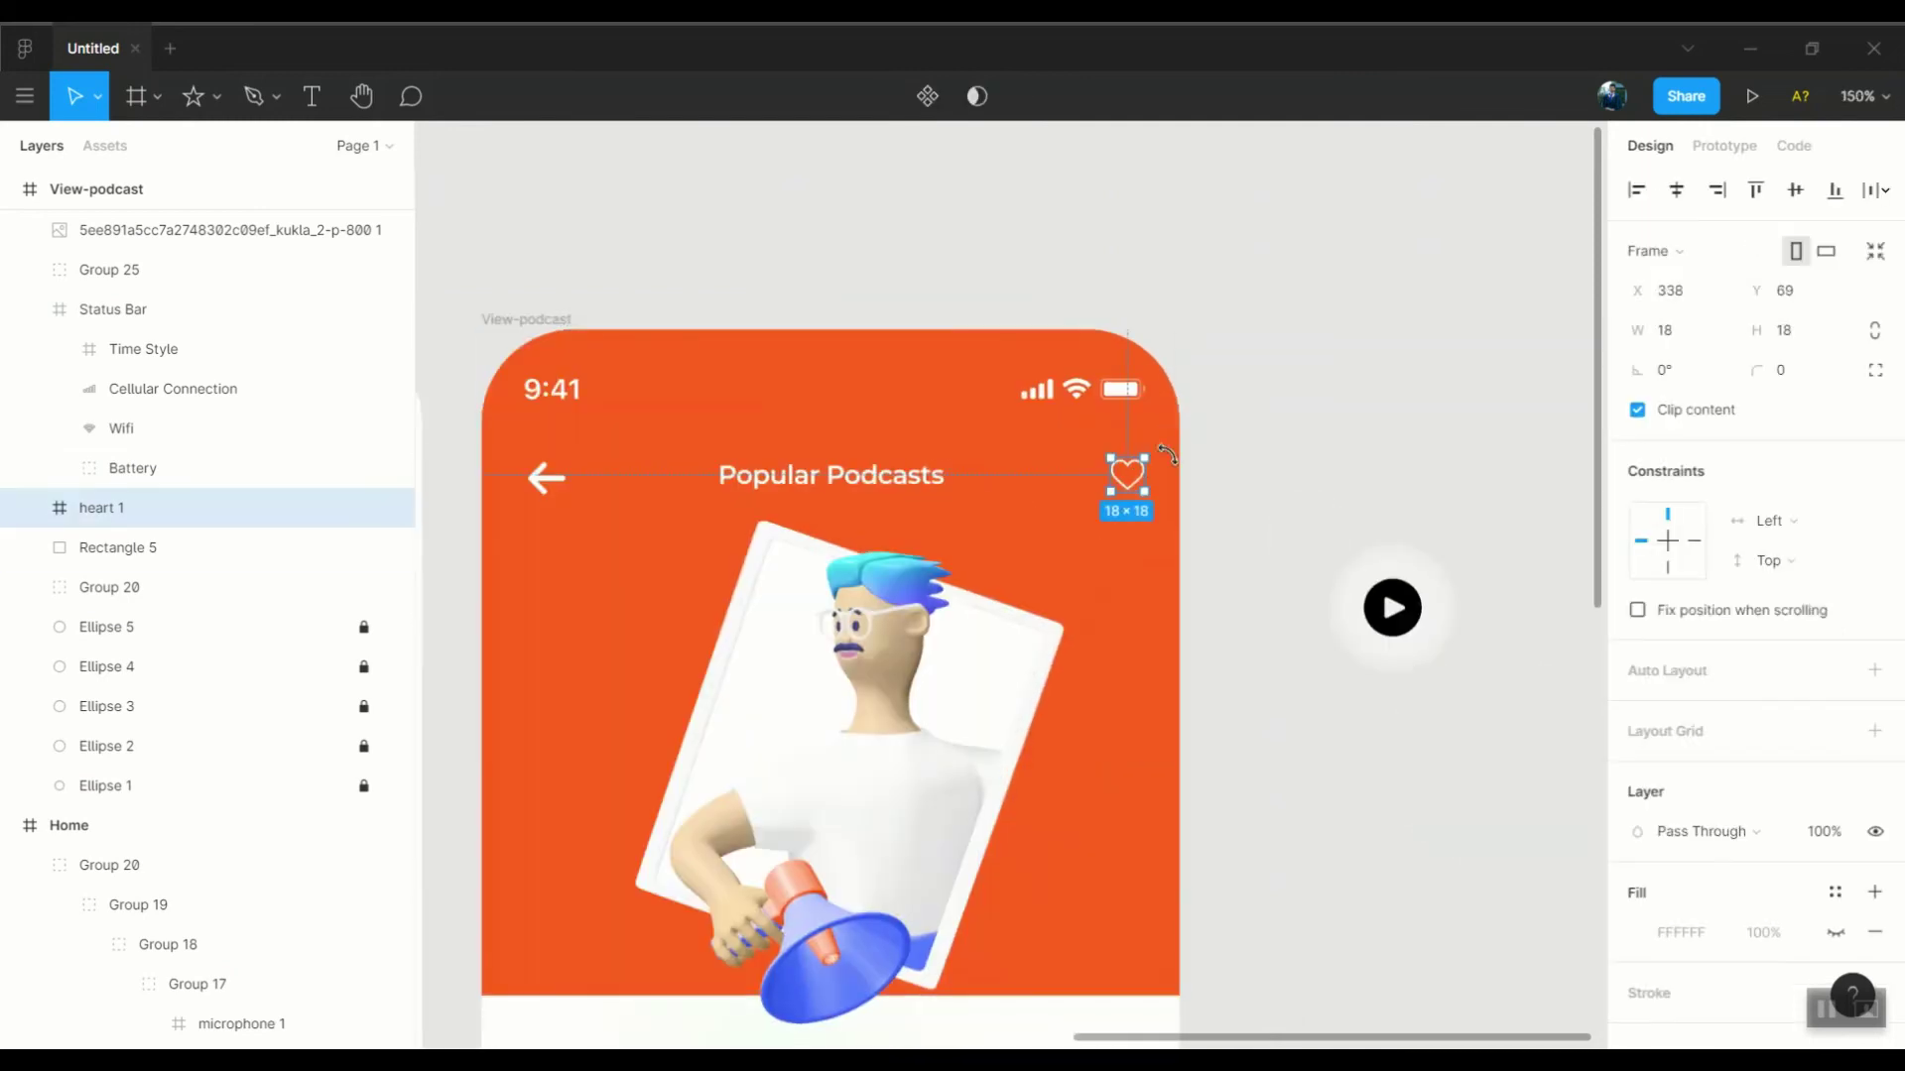
click(1254, 452)
click(387, 548)
drag(1173, 480, 784, 479)
key(ctrl+g)
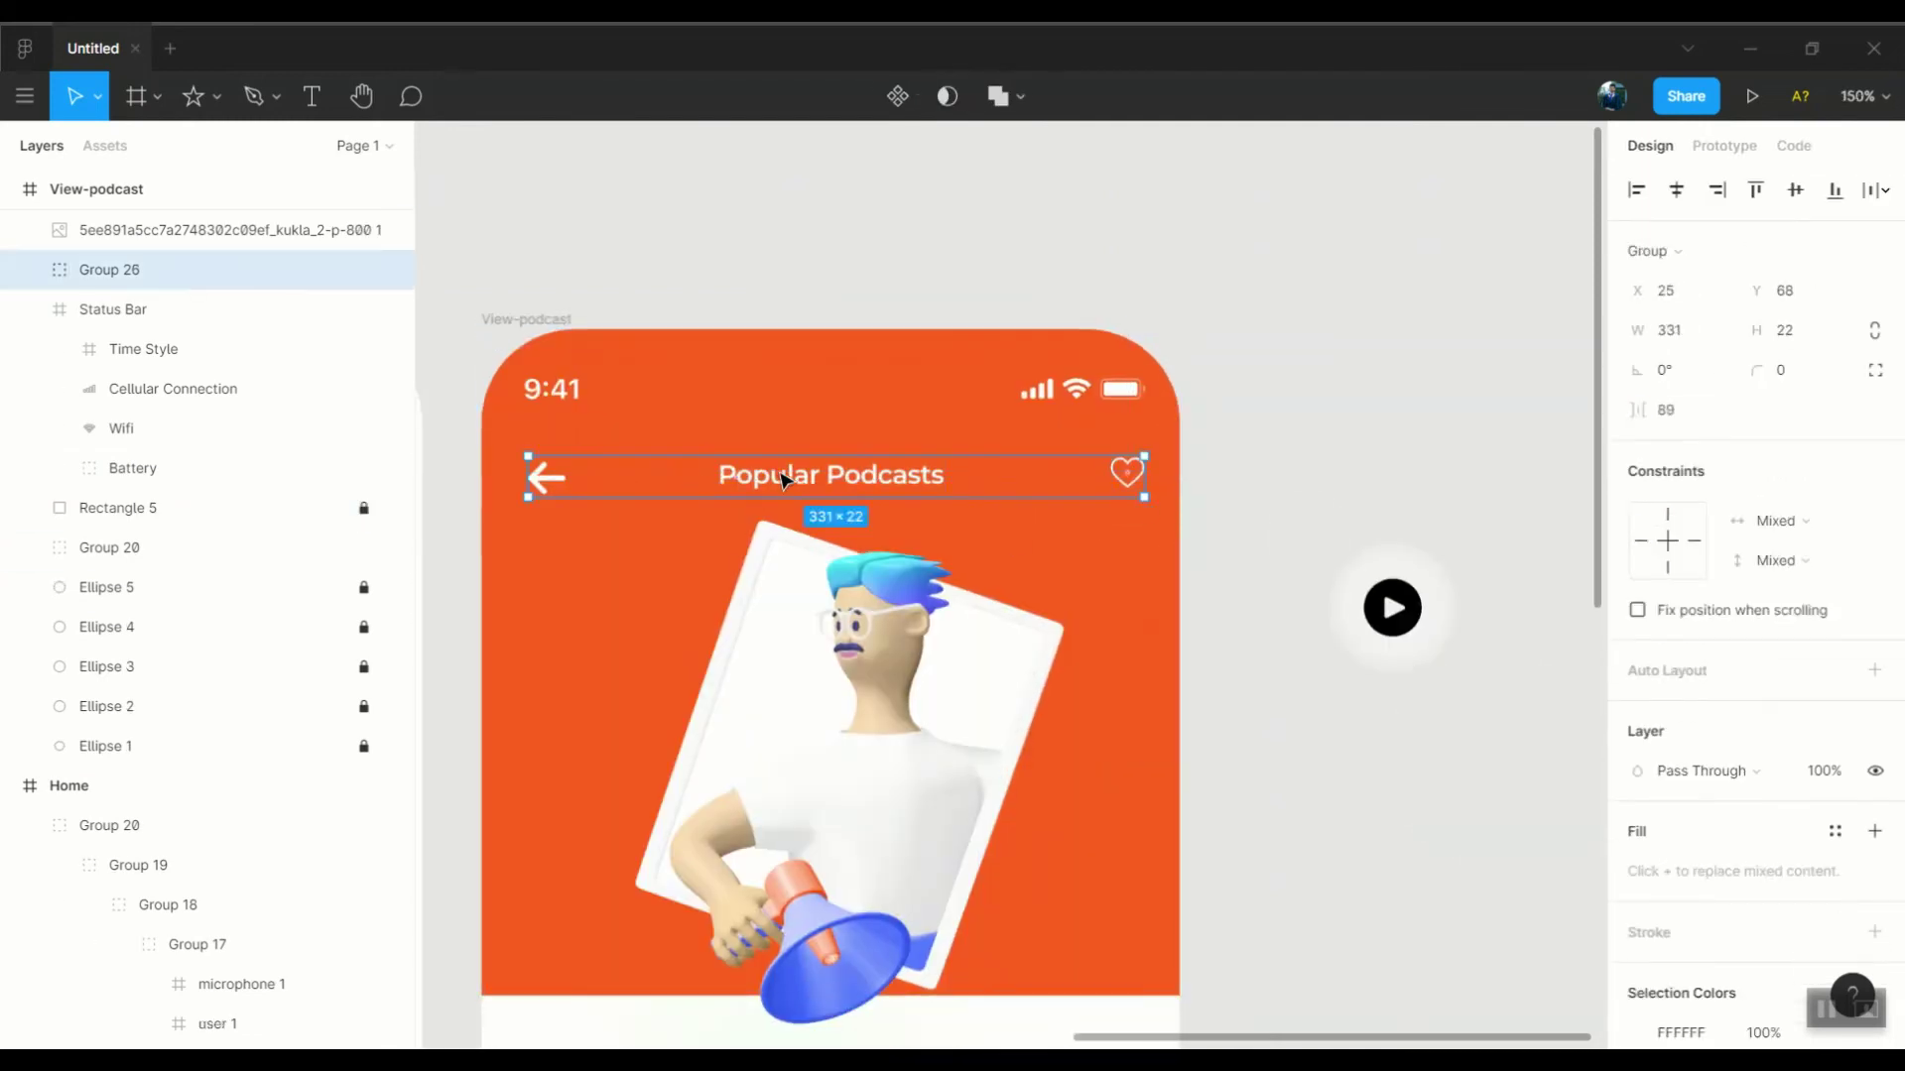
click(1292, 467)
scroll(1293, 467, down, 3)
Group the star rating (Group 24) with the title and description block (Group 23)
click(1033, 570)
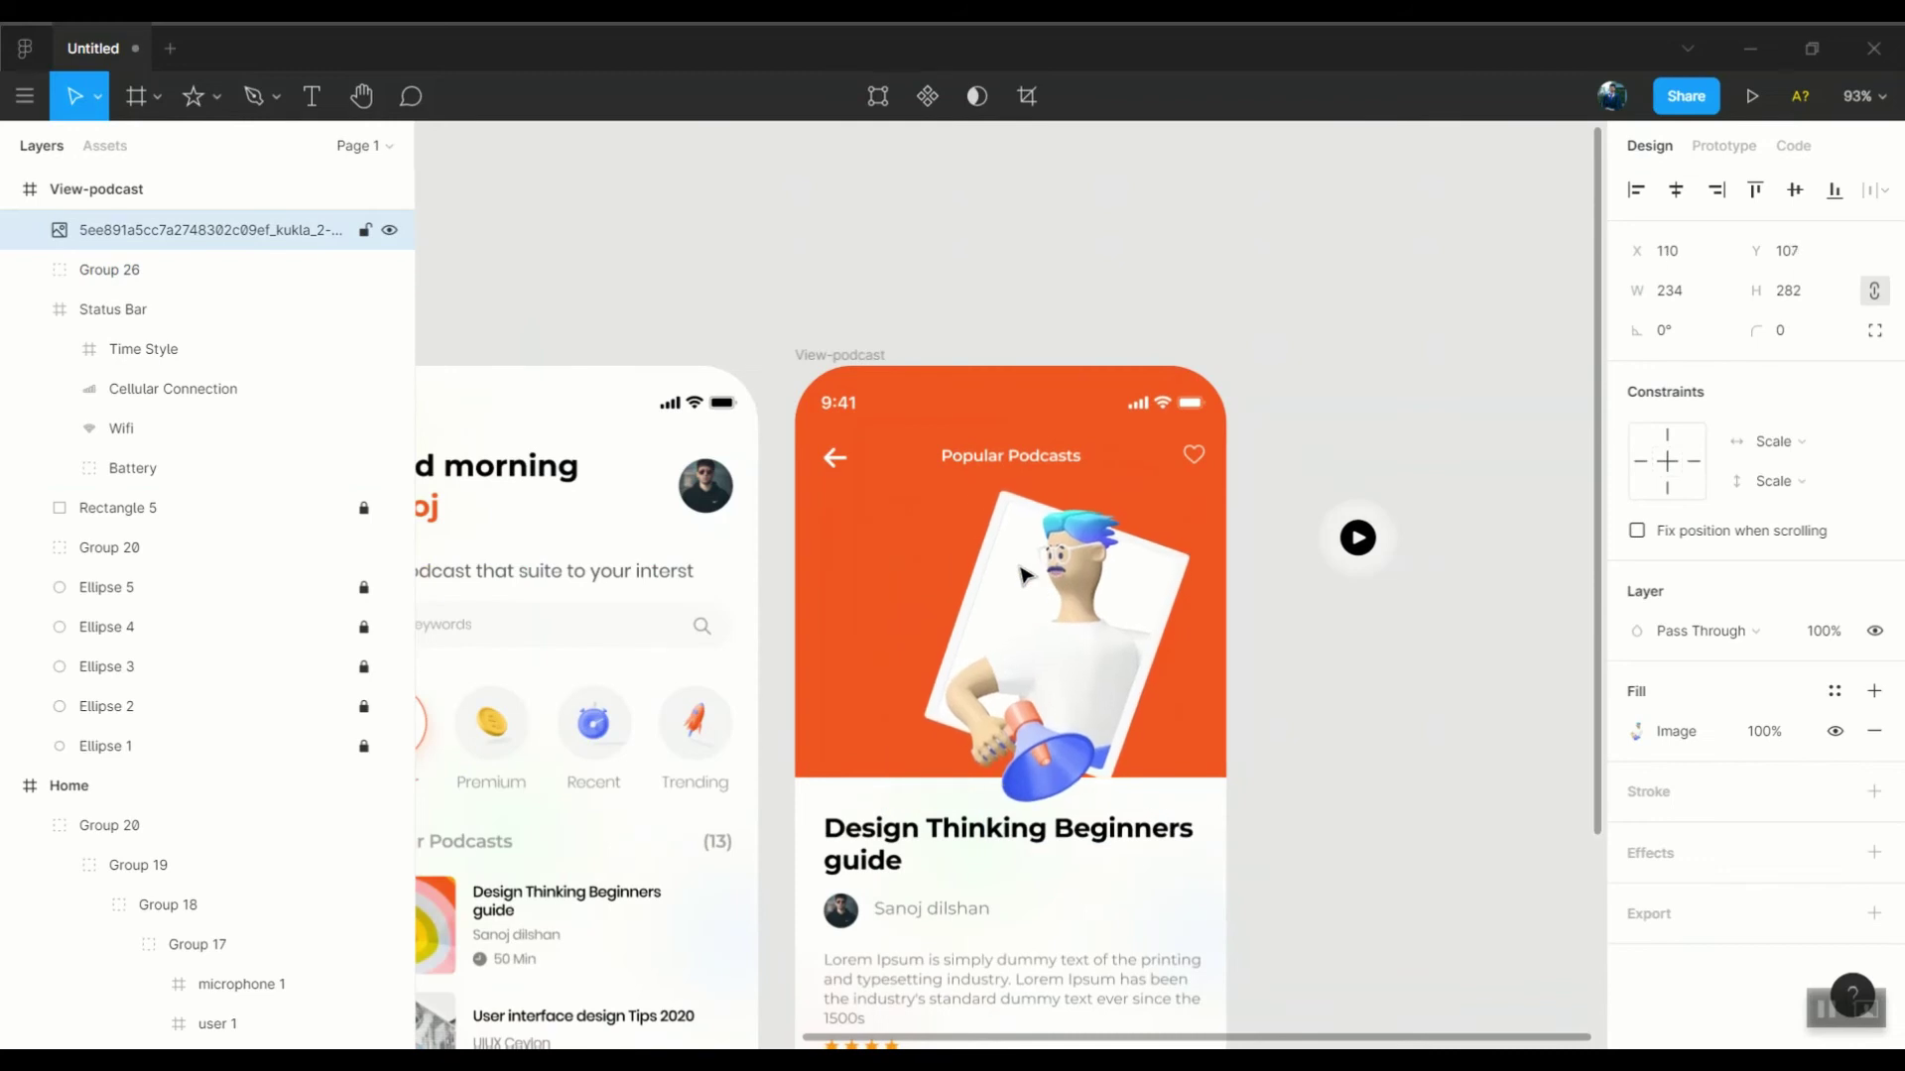
click(1420, 582)
scroll(1420, 583, down, 2)
scroll(1021, 680, up, 2)
click(1022, 680)
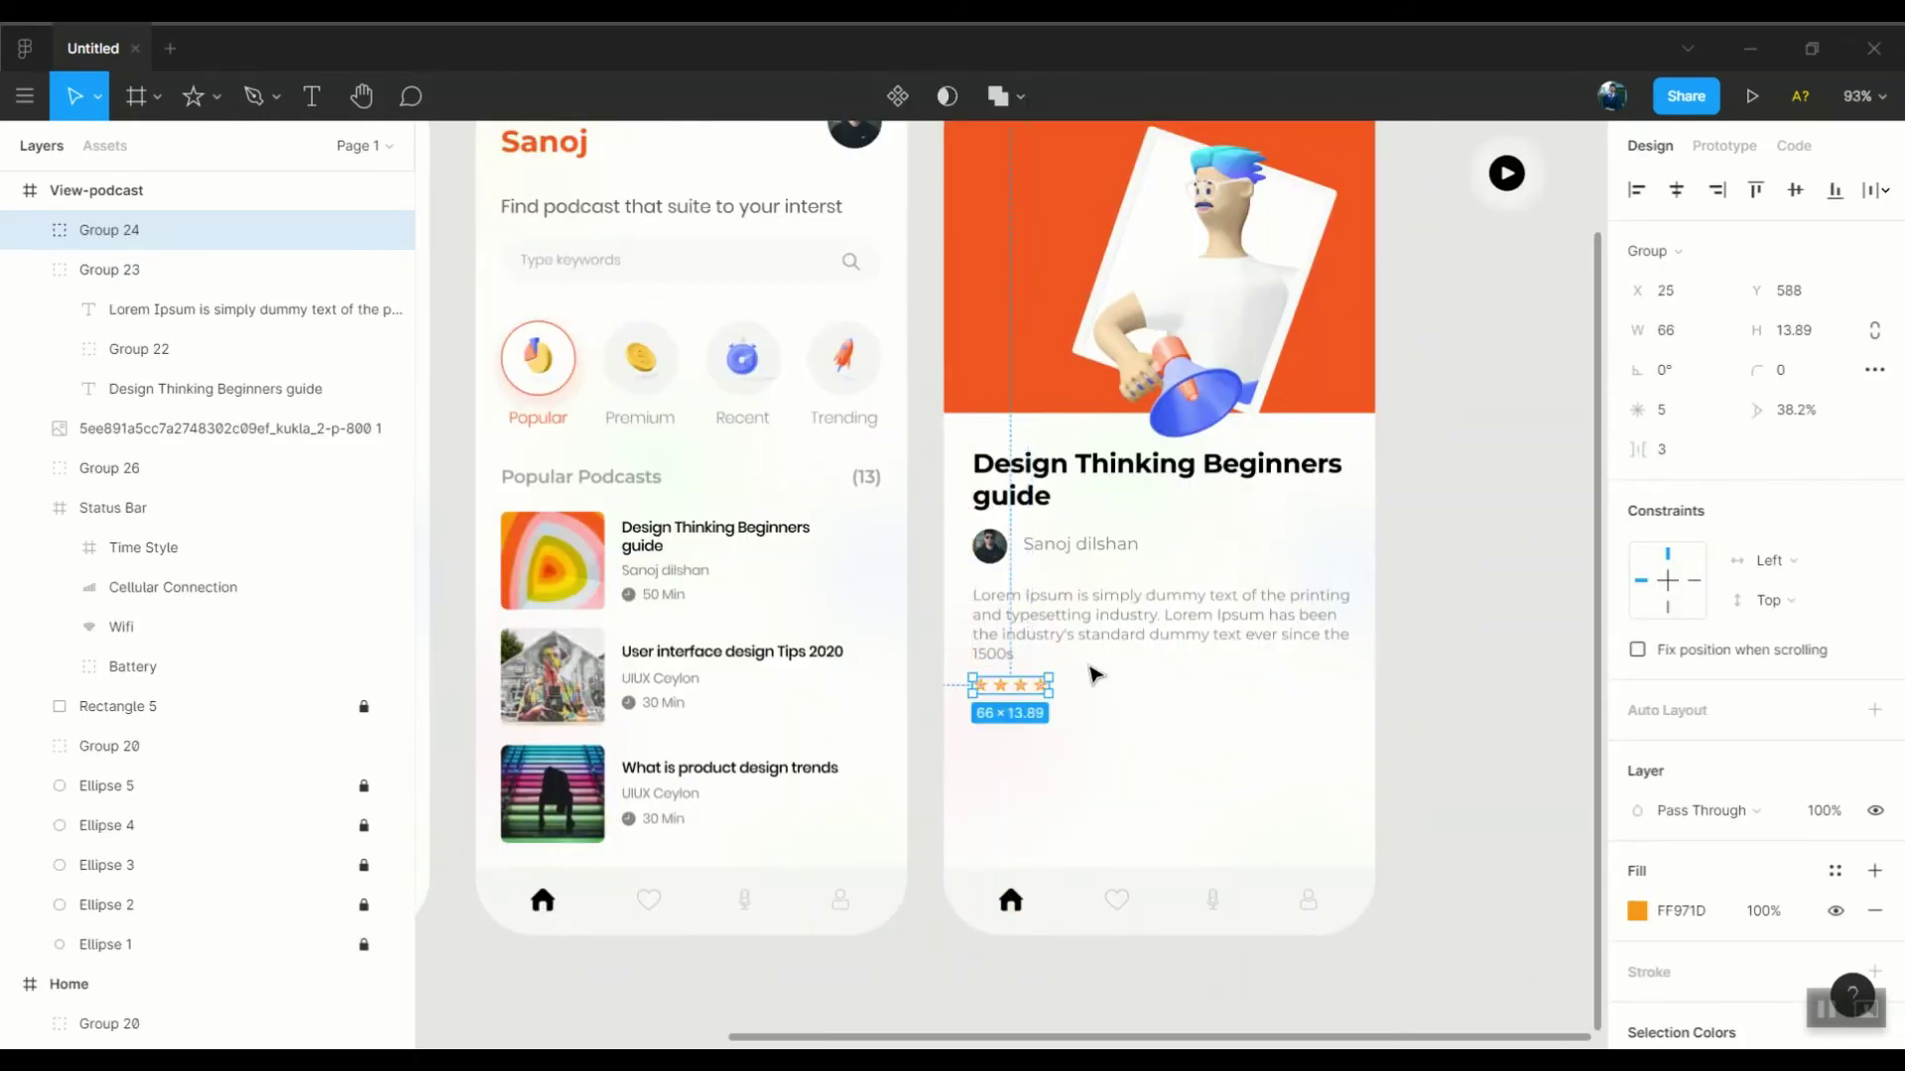
scroll(1408, 635, up, 3)
shift+click(1119, 780)
key(ctrl+g)
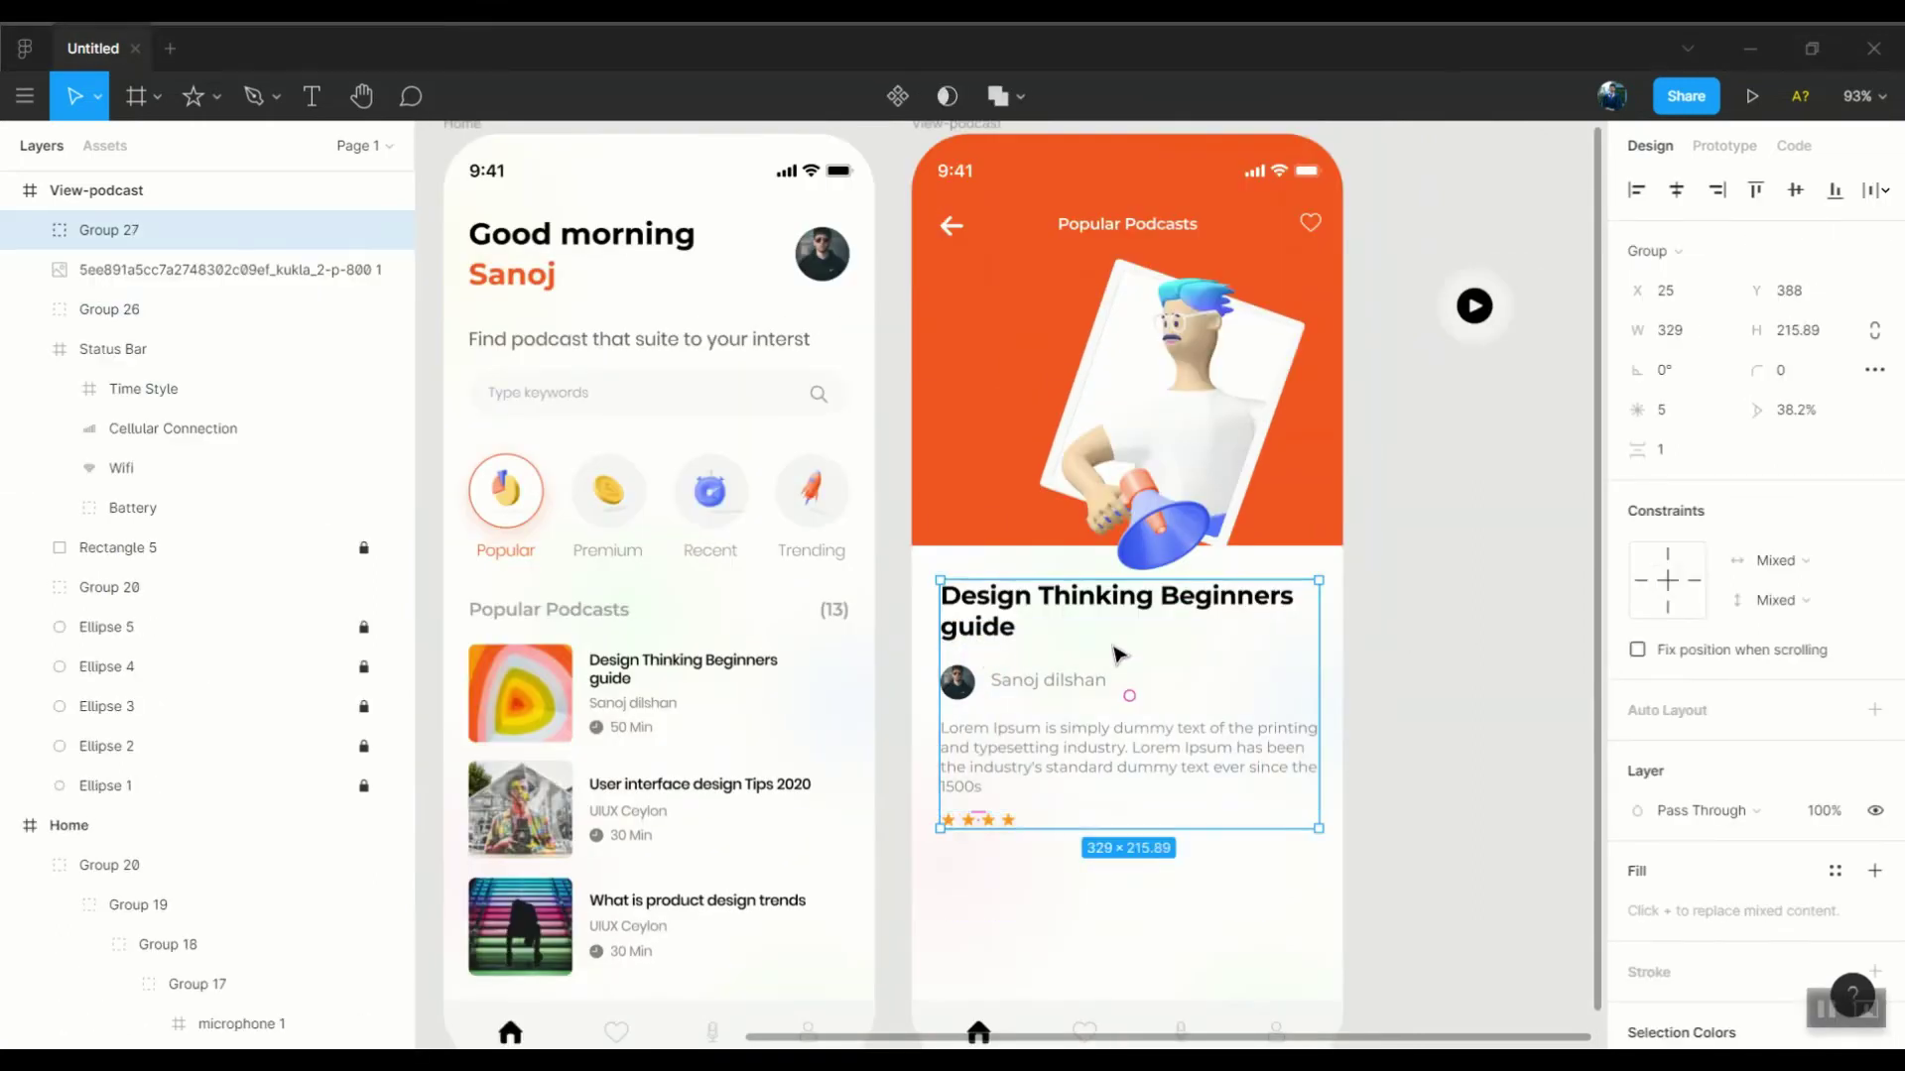
scroll(1119, 655, up, 5)
Draw a 45×45 circle below the star rating filled orange F35421
click(216, 97)
click(238, 234)
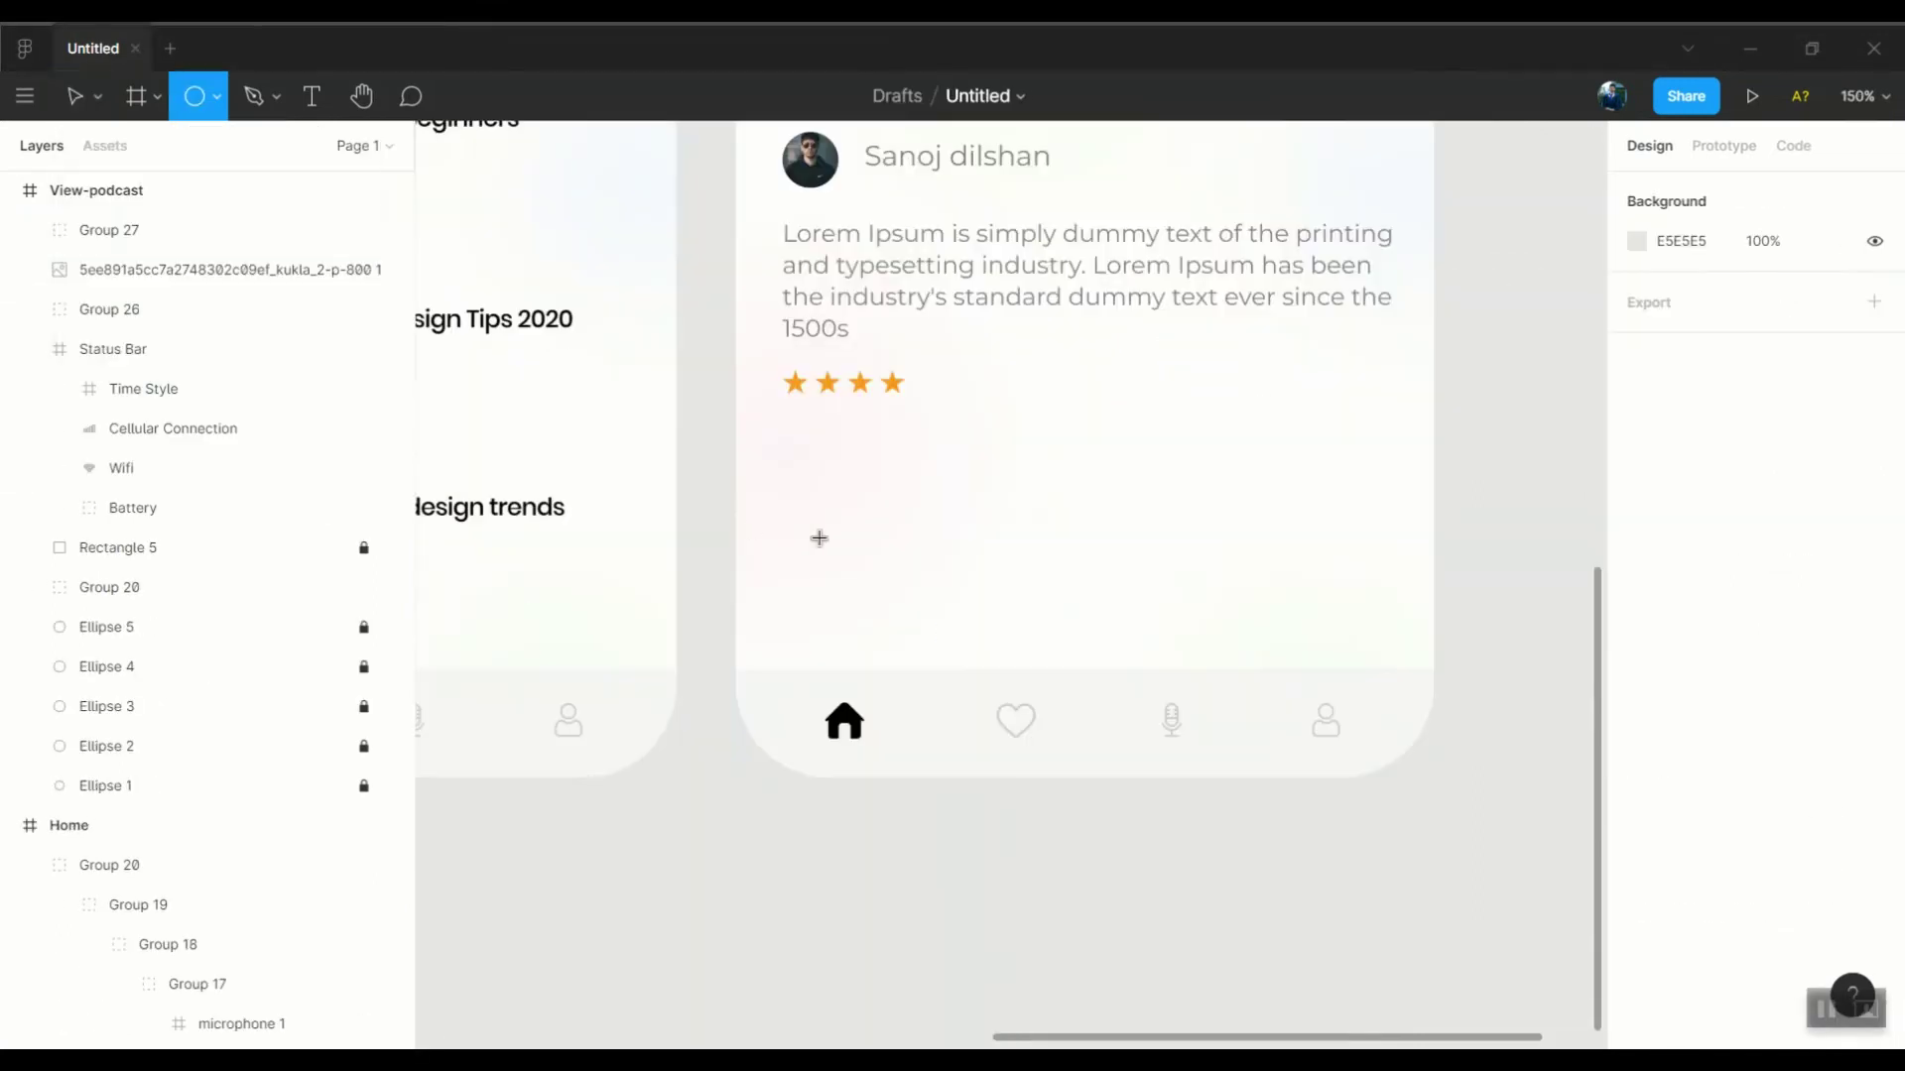
drag(790, 503, 861, 561)
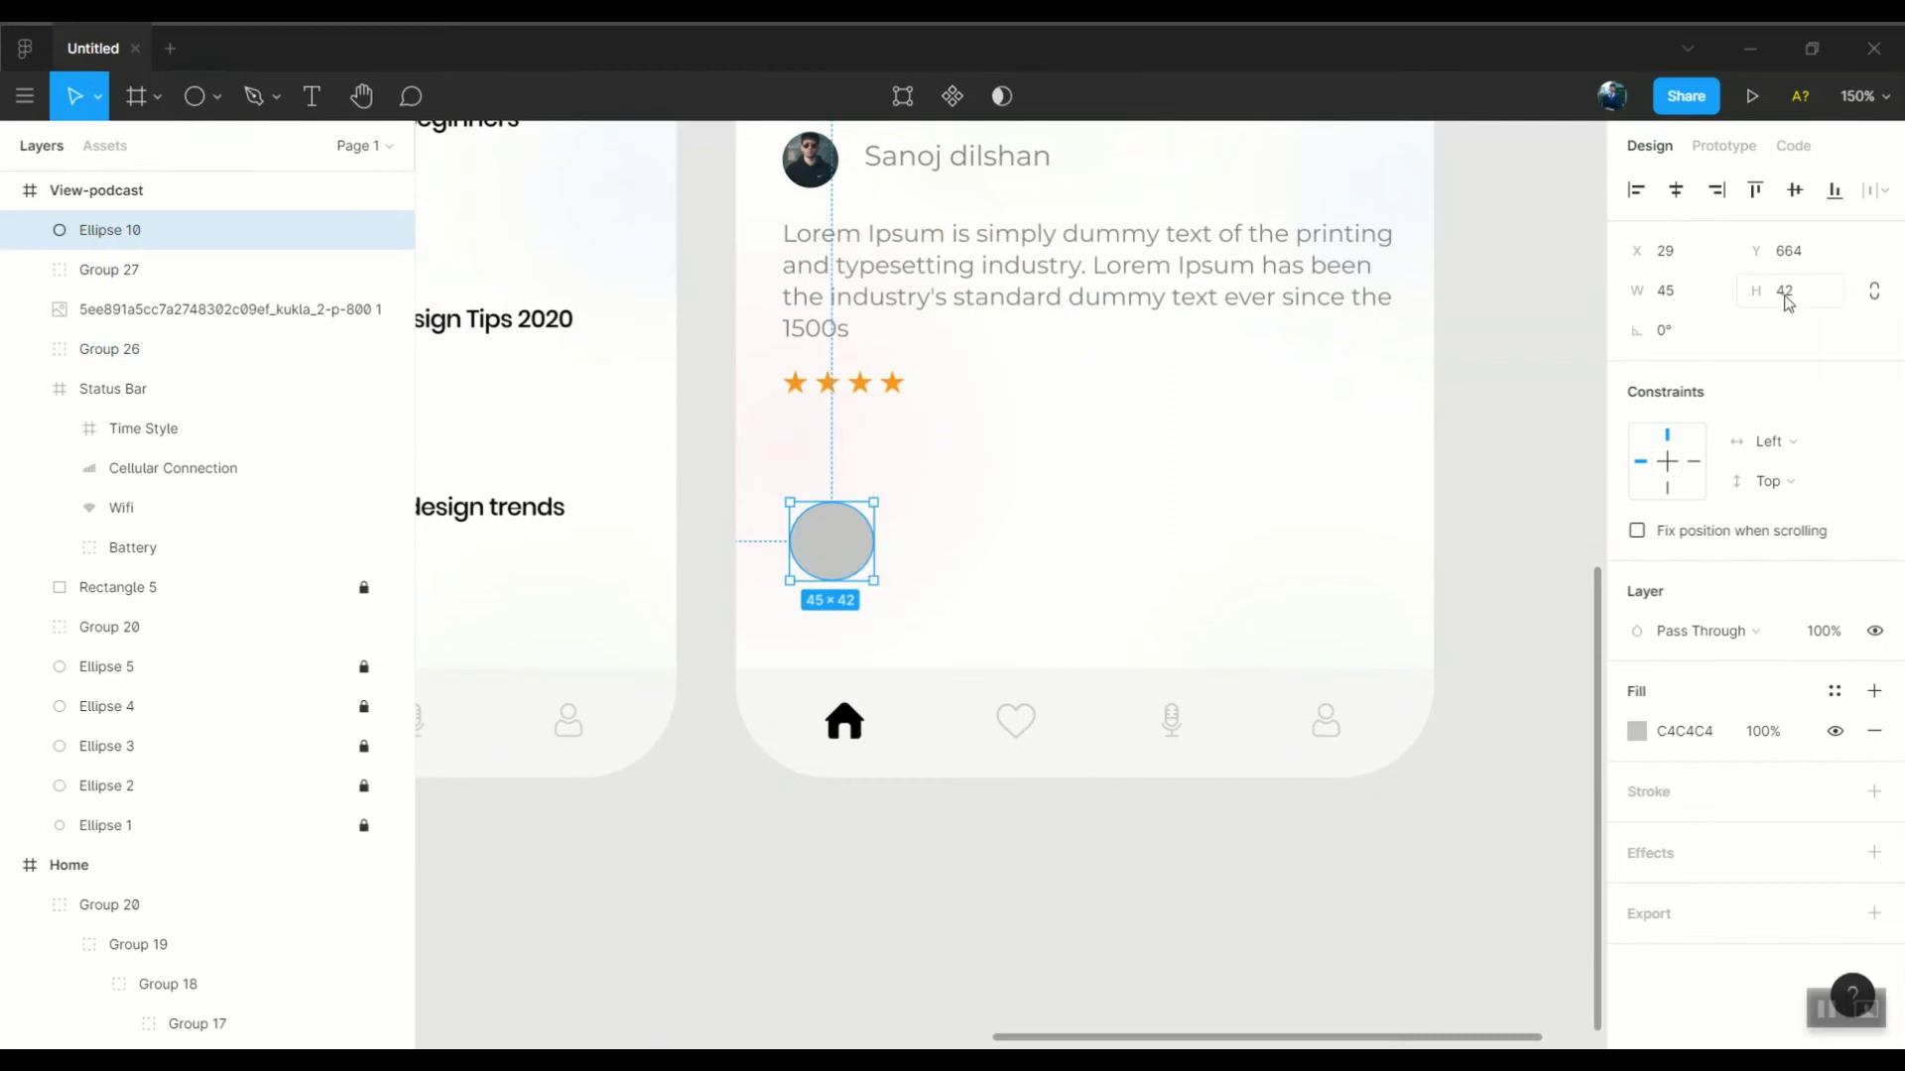
scroll(1131, 754, down, 3)
click(1637, 731)
click(1462, 923)
key(Escape)
scroll(1131, 754, up, 3)
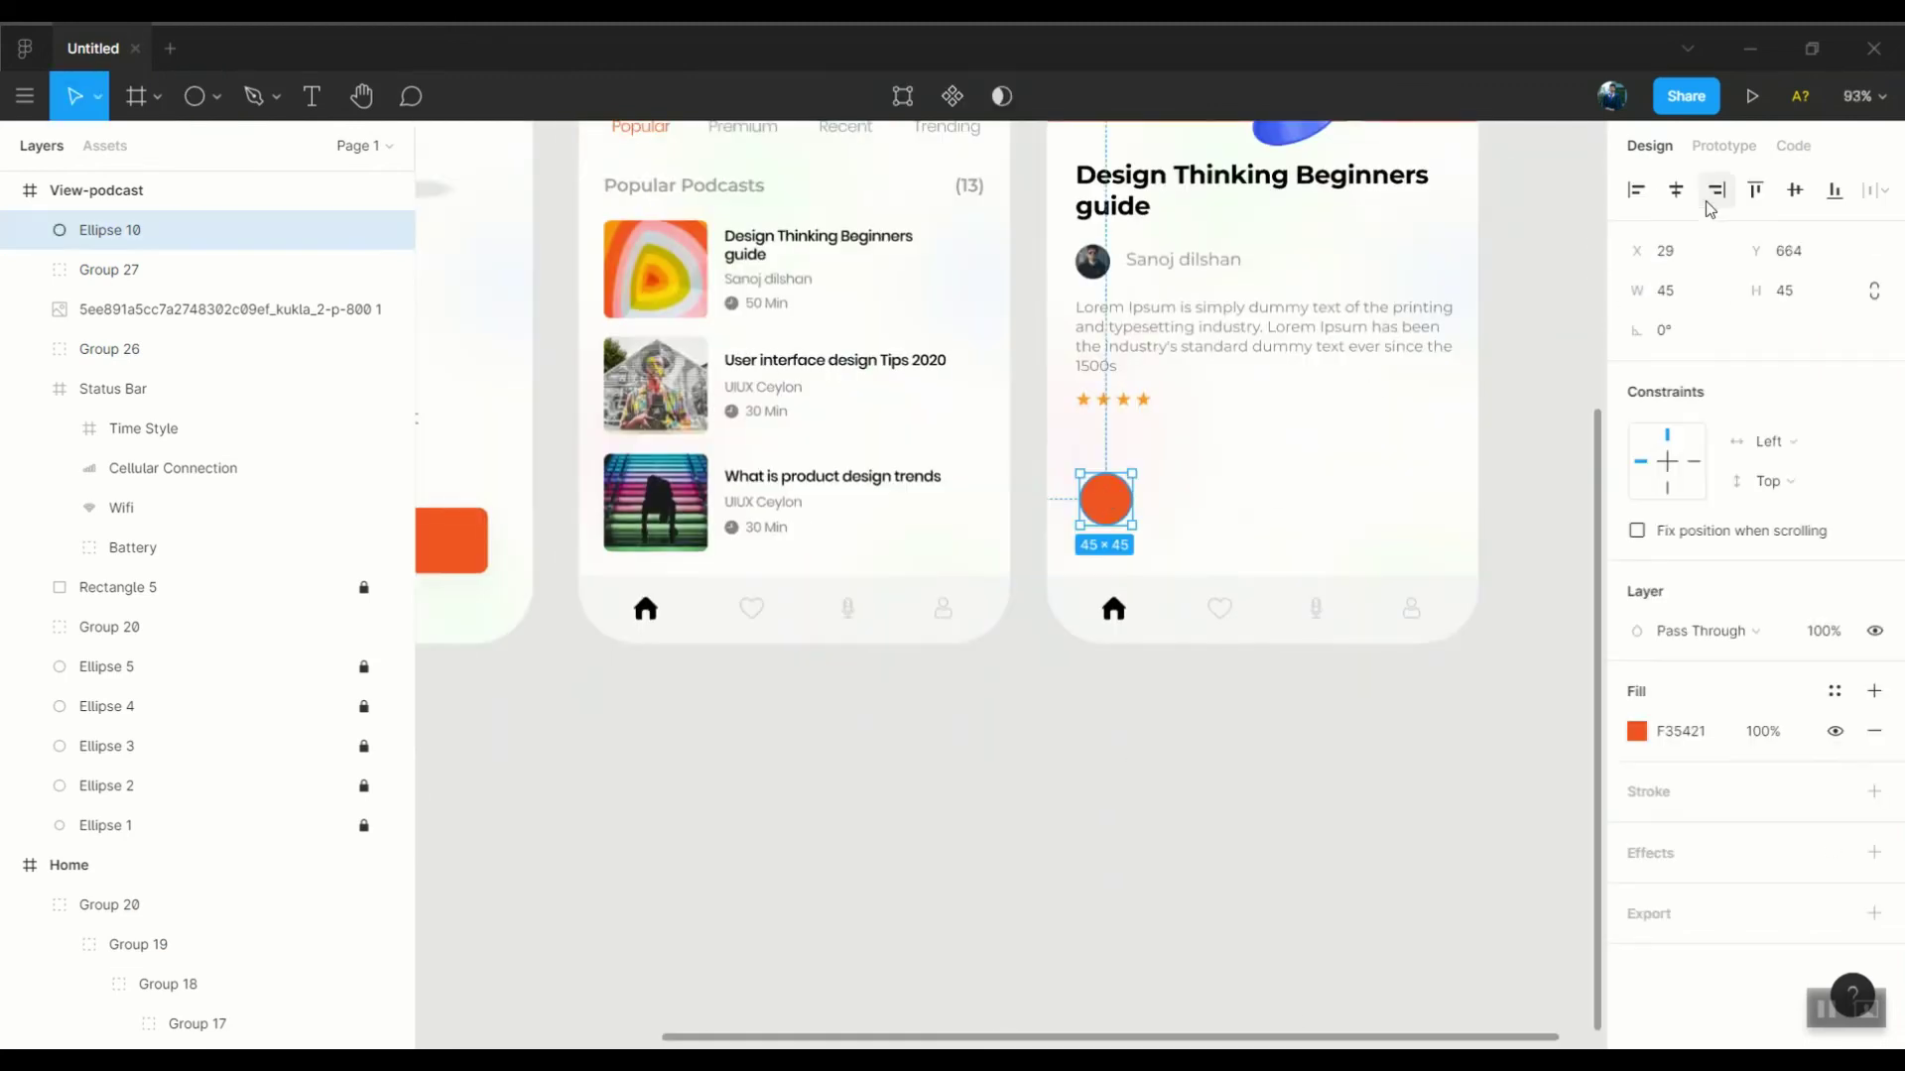
key(Escape)
Draw two white rounded bars inside the circle and group them as a pause symbol
scroll(1280, 511, up, 10)
key(r)
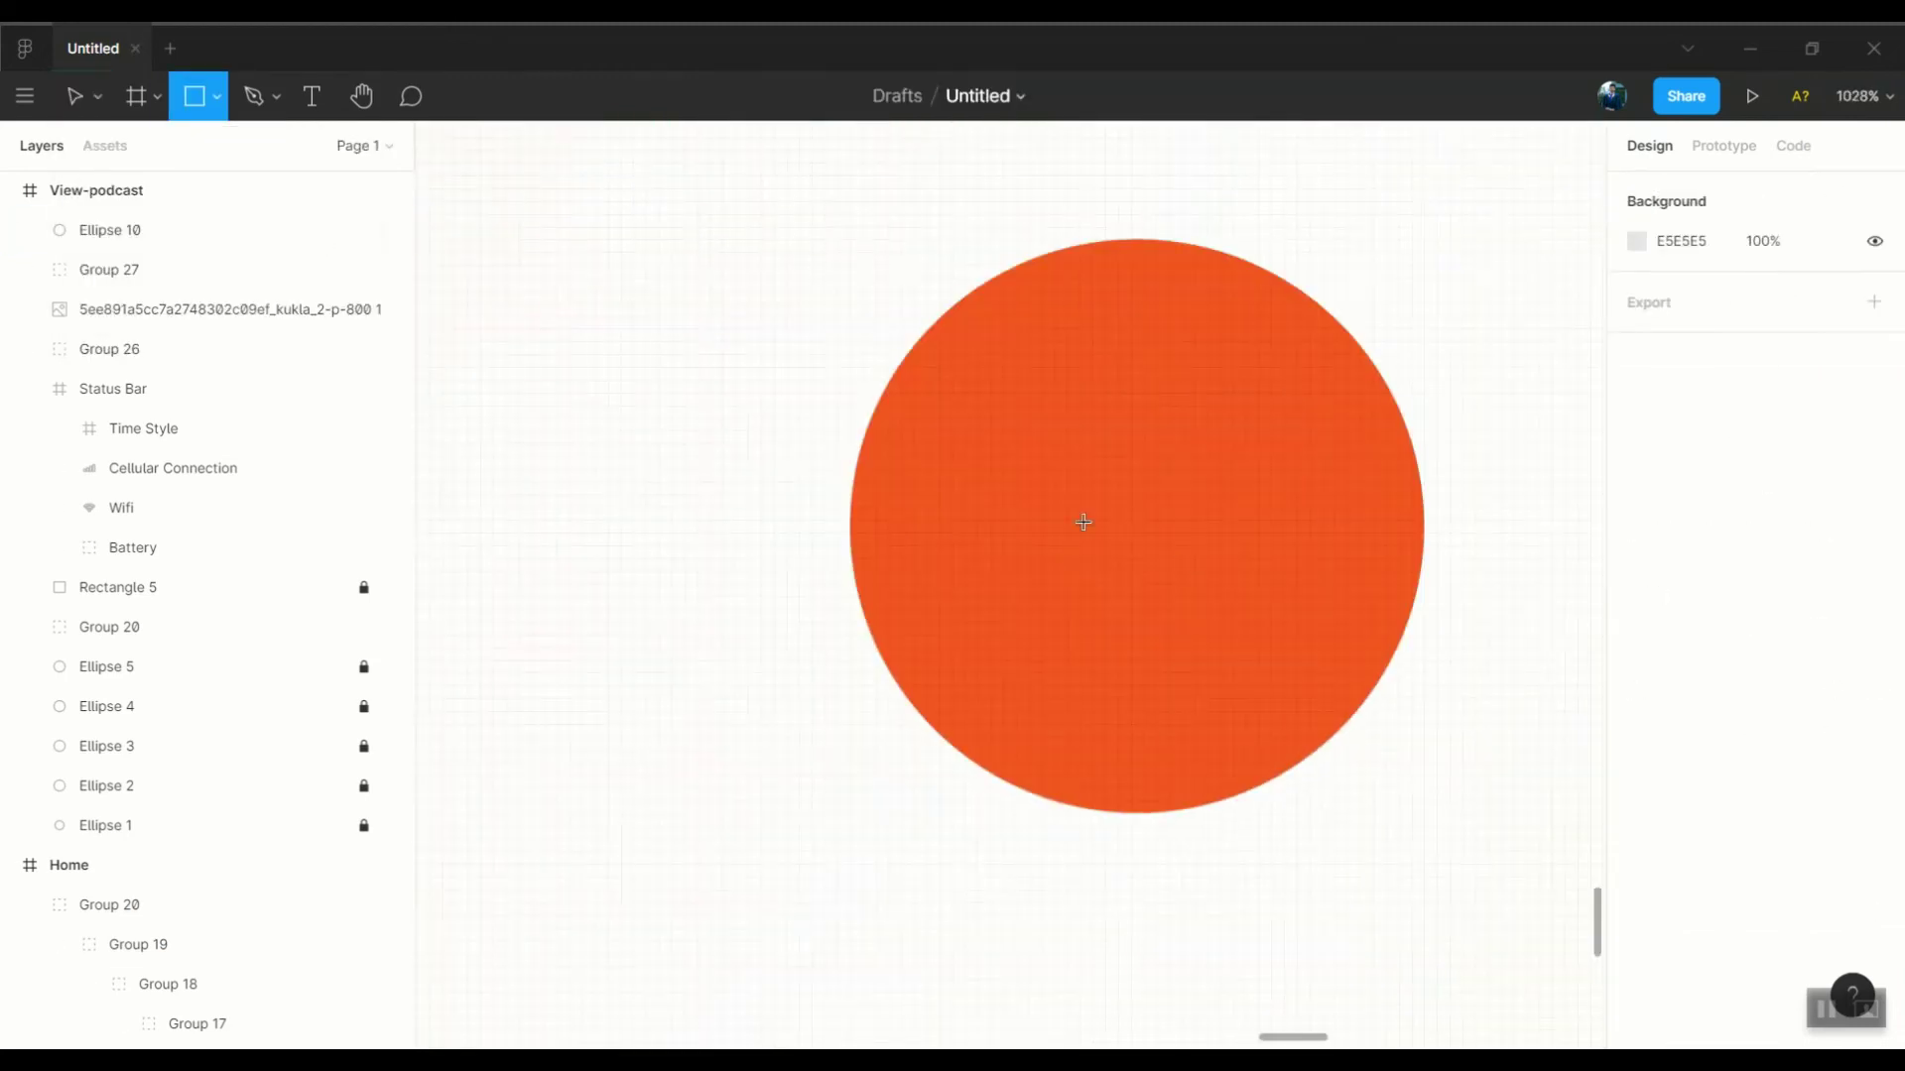
drag(1003, 444, 1066, 659)
click(1636, 731)
key(Escape)
key(ctrl+d)
mouse_move(1035, 552)
mouse_down()
mouse_move(1161, 552)
mouse_move(1205, 509)
mouse_up()
key(ctrl+g)
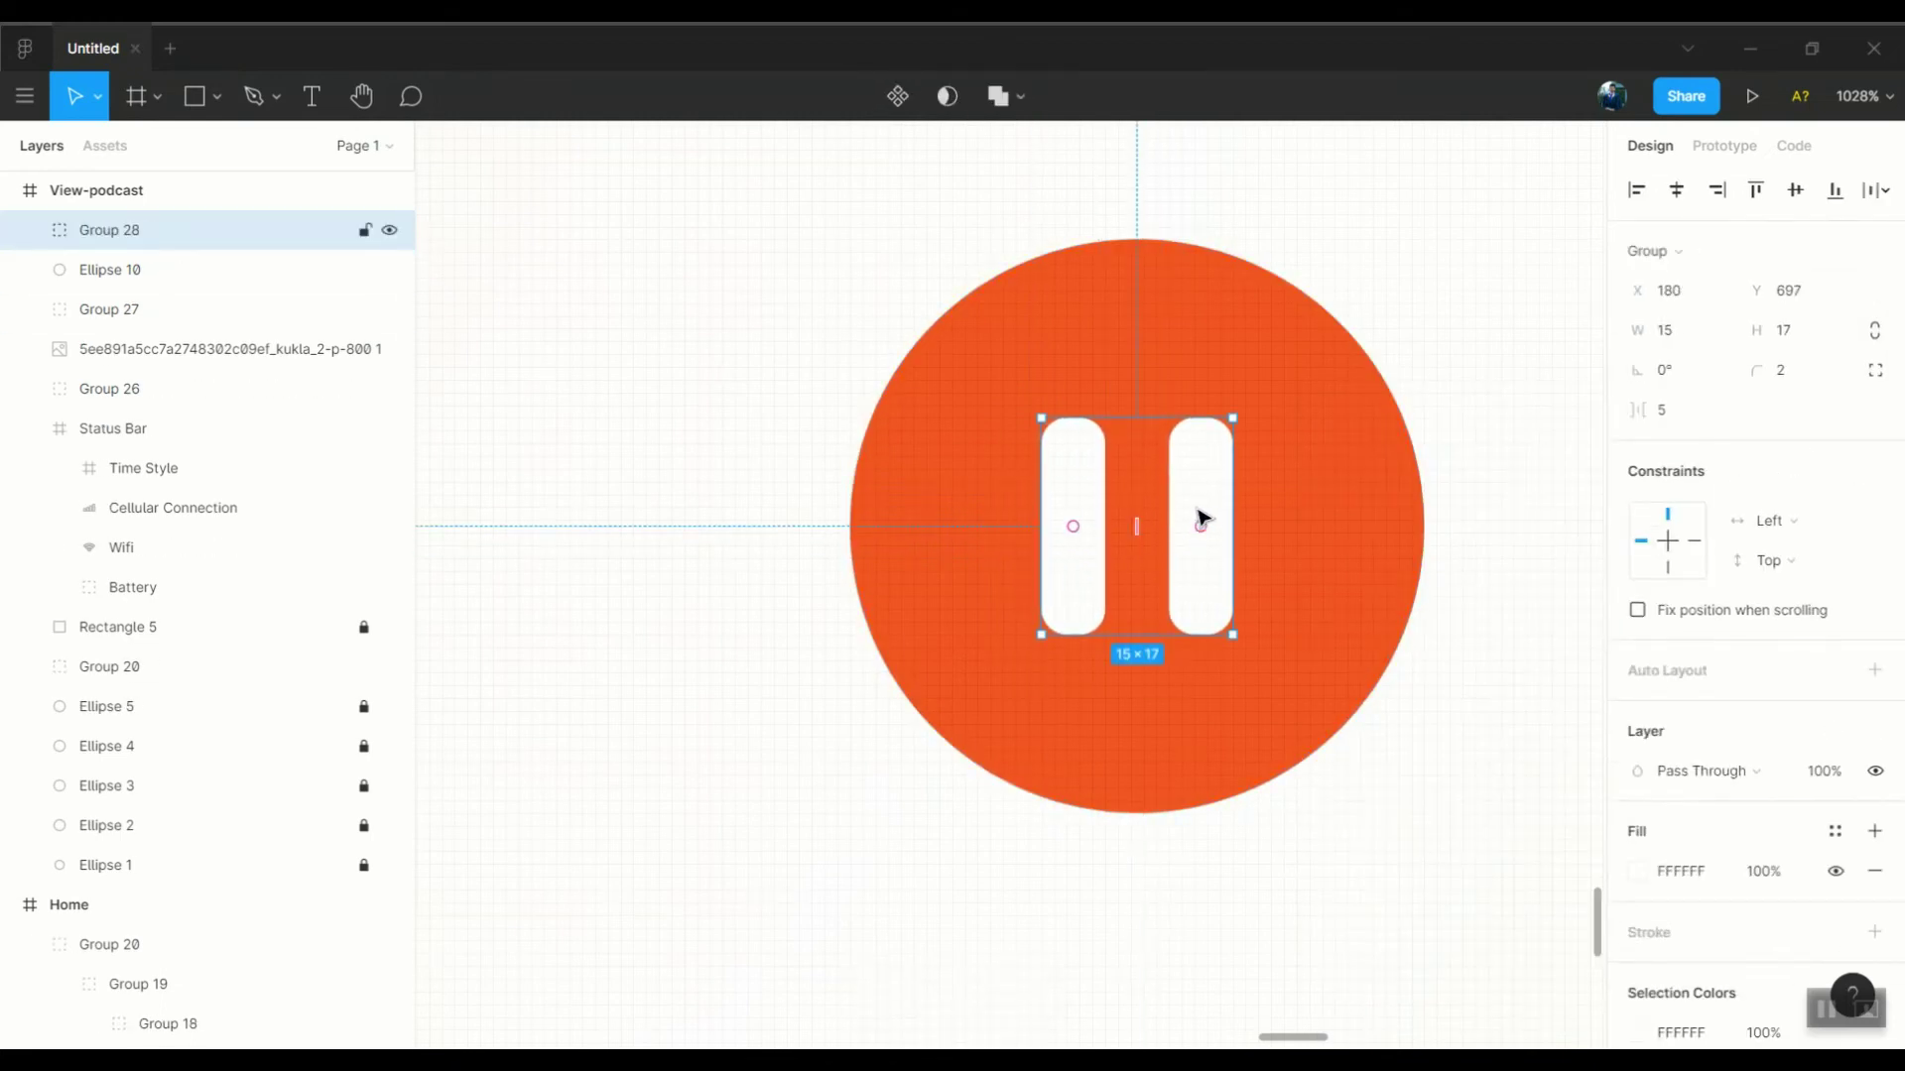
Centre the pause symbol and group it with the circle into one pause button
scroll(1200, 517, down, 3)
double_click(995, 552)
key(Escape)
key(Escape)
scroll(1328, 582, down, 10)
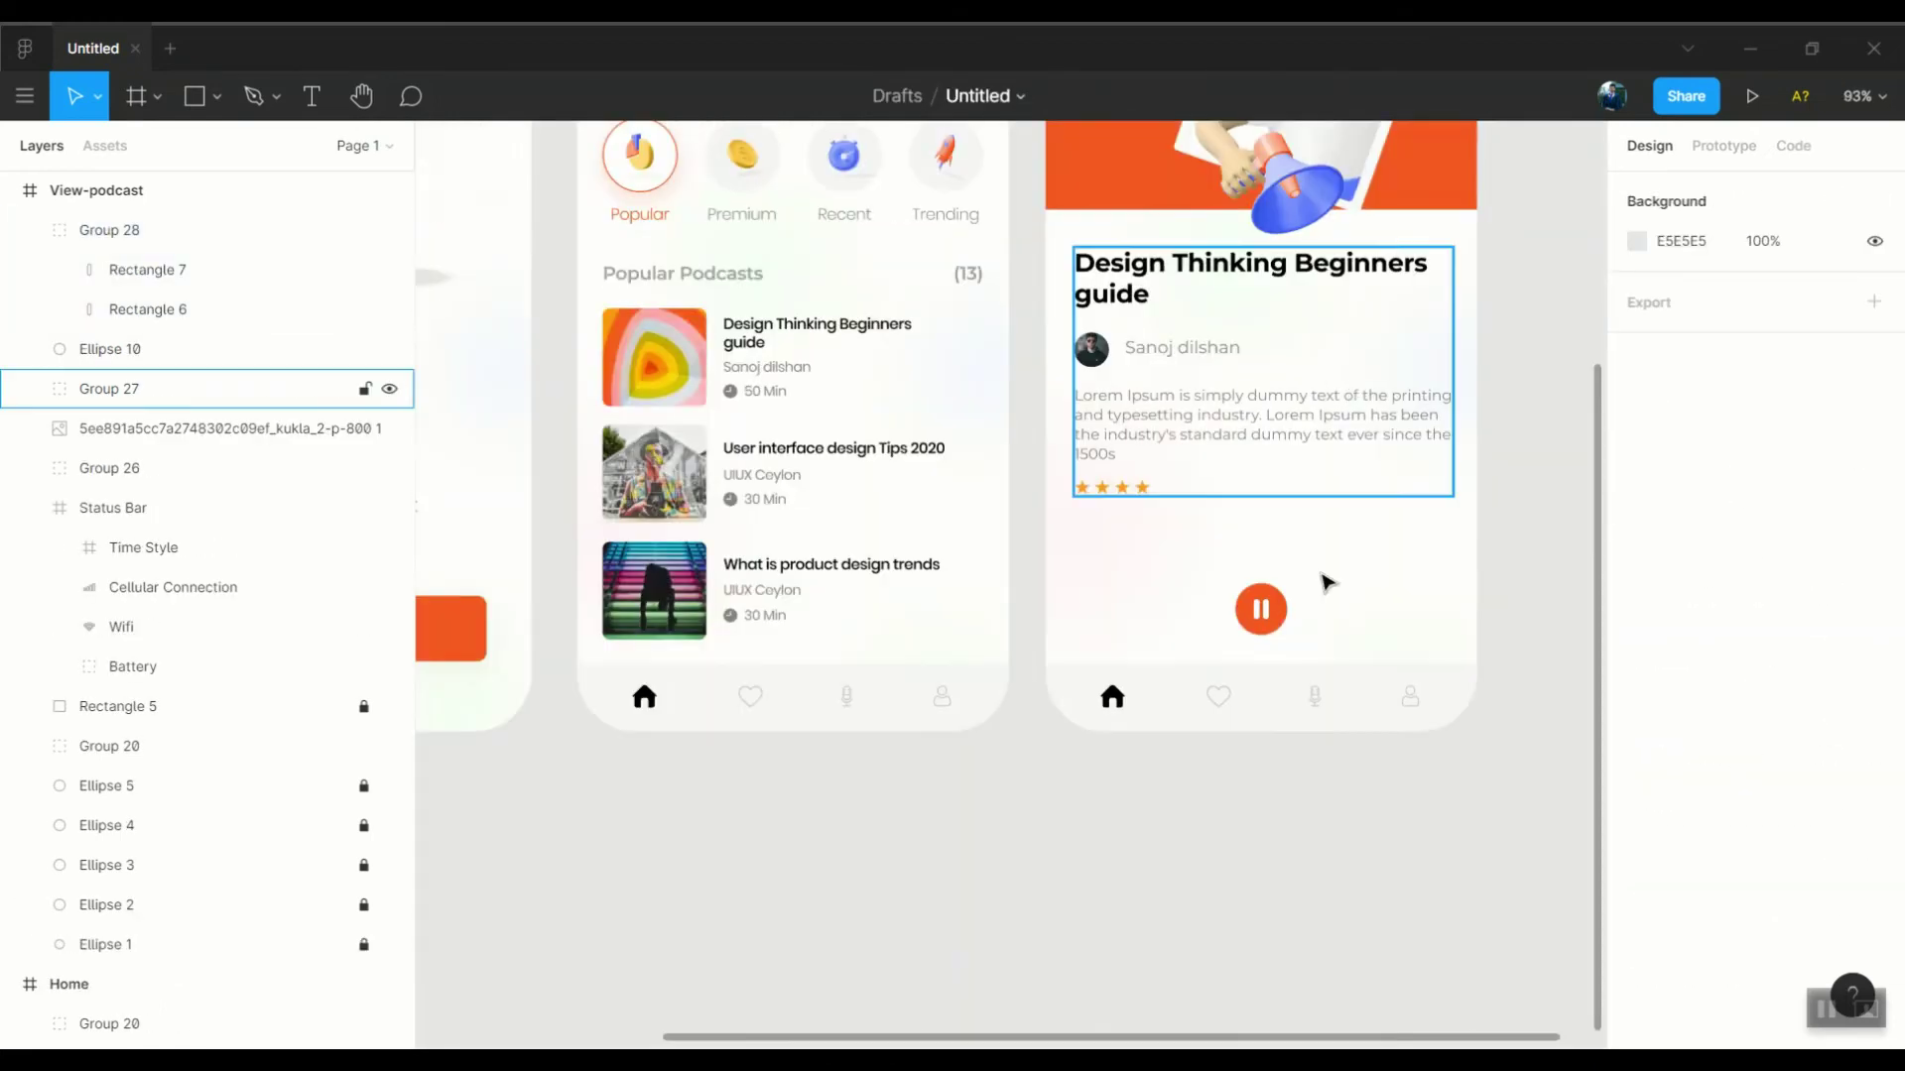
drag(1328, 582, 1225, 644)
key(ctrl+g)
key(shift+2)
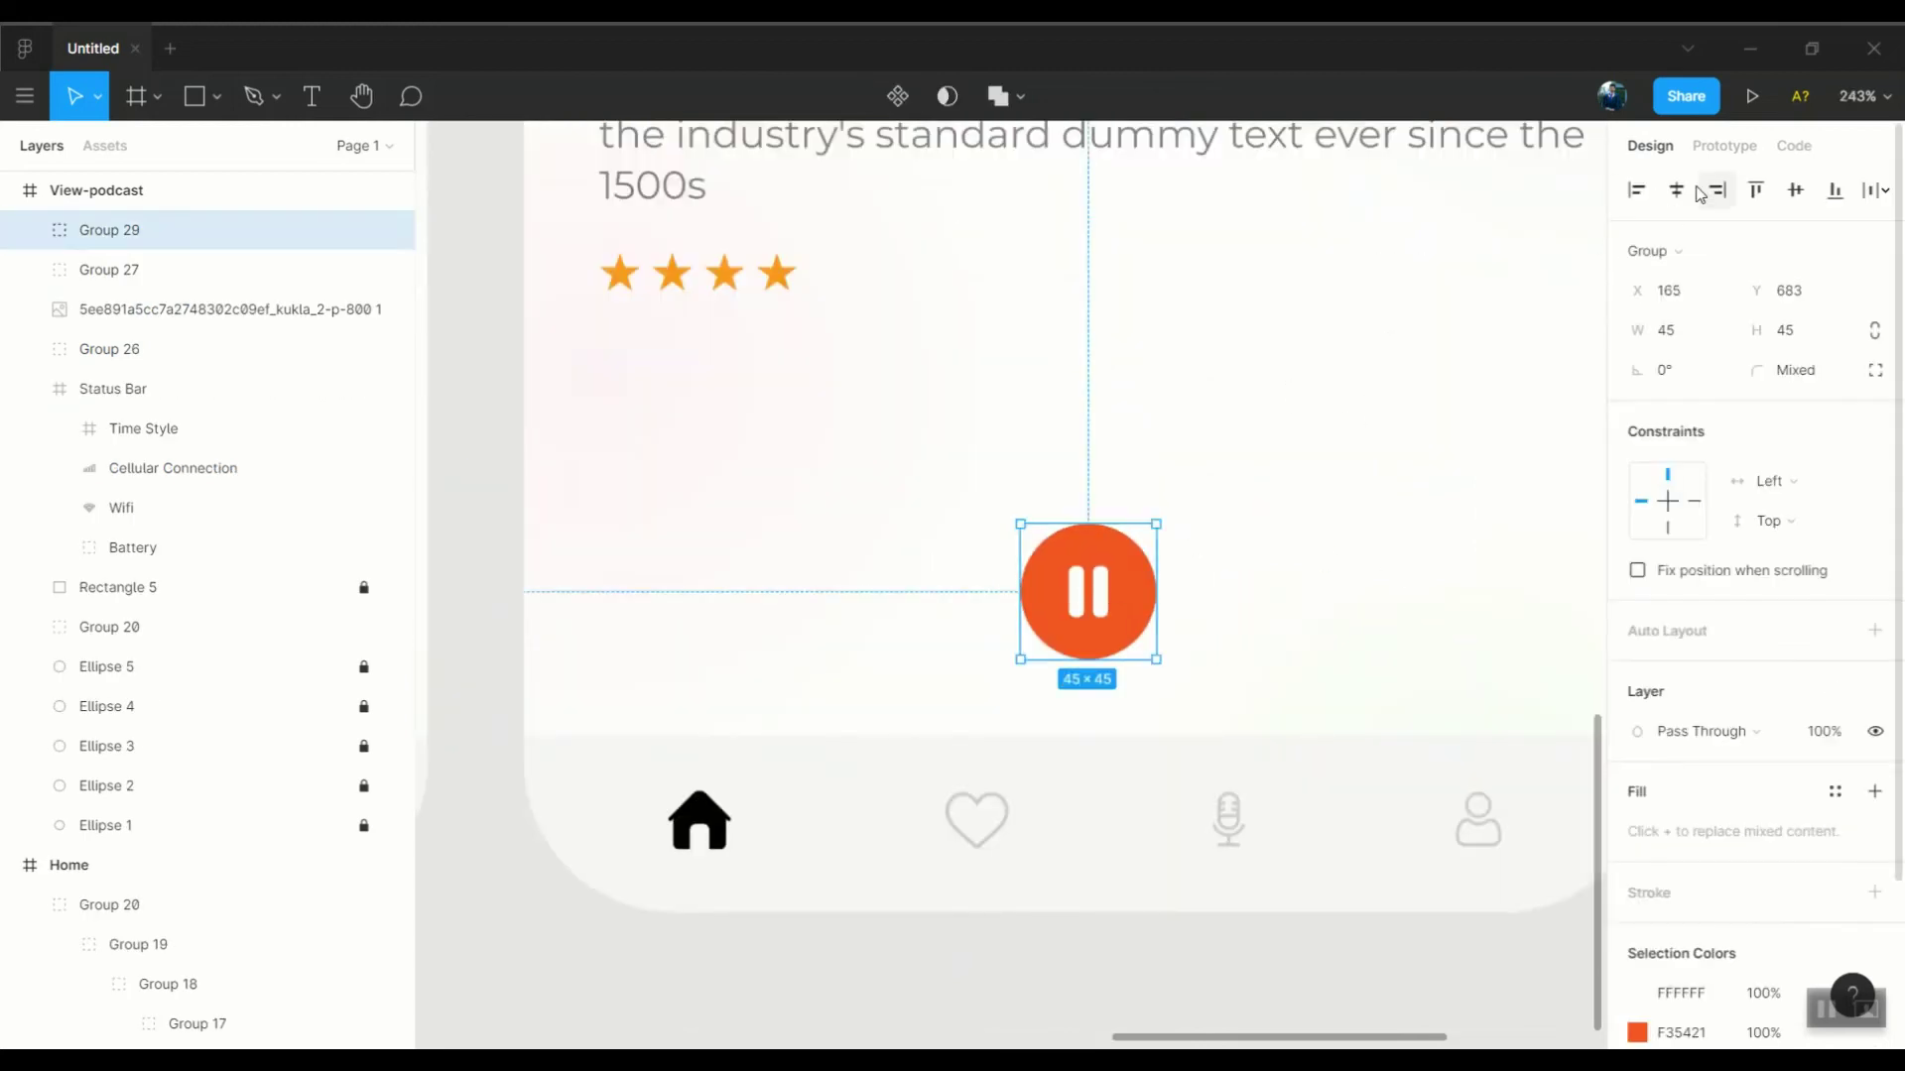
key(Escape)
Draw a thin rounded progress track above the pause button and fill it light grey ECECEC
key(r)
scroll(702, 423, down, 3)
drag(703, 423, 1253, 434)
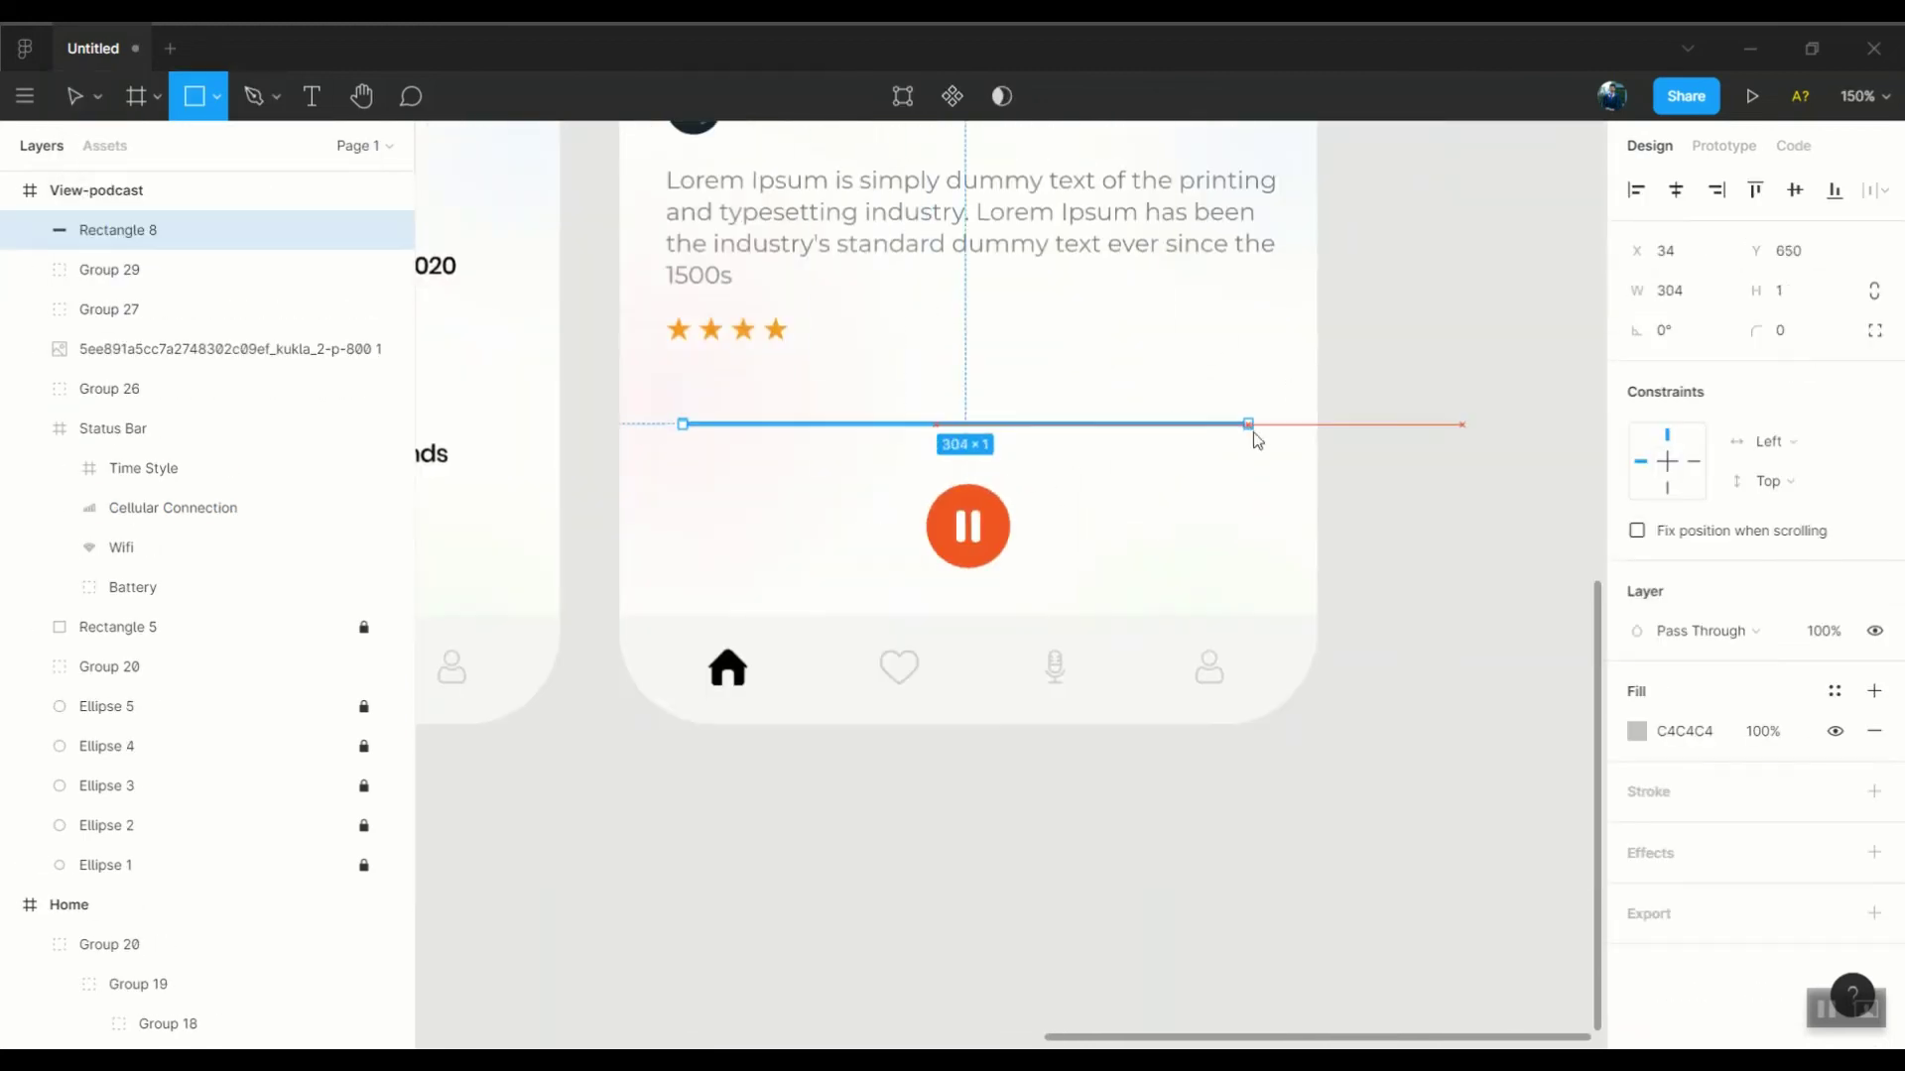
scroll(583, 407, up, 5)
drag(843, 457, 799, 455)
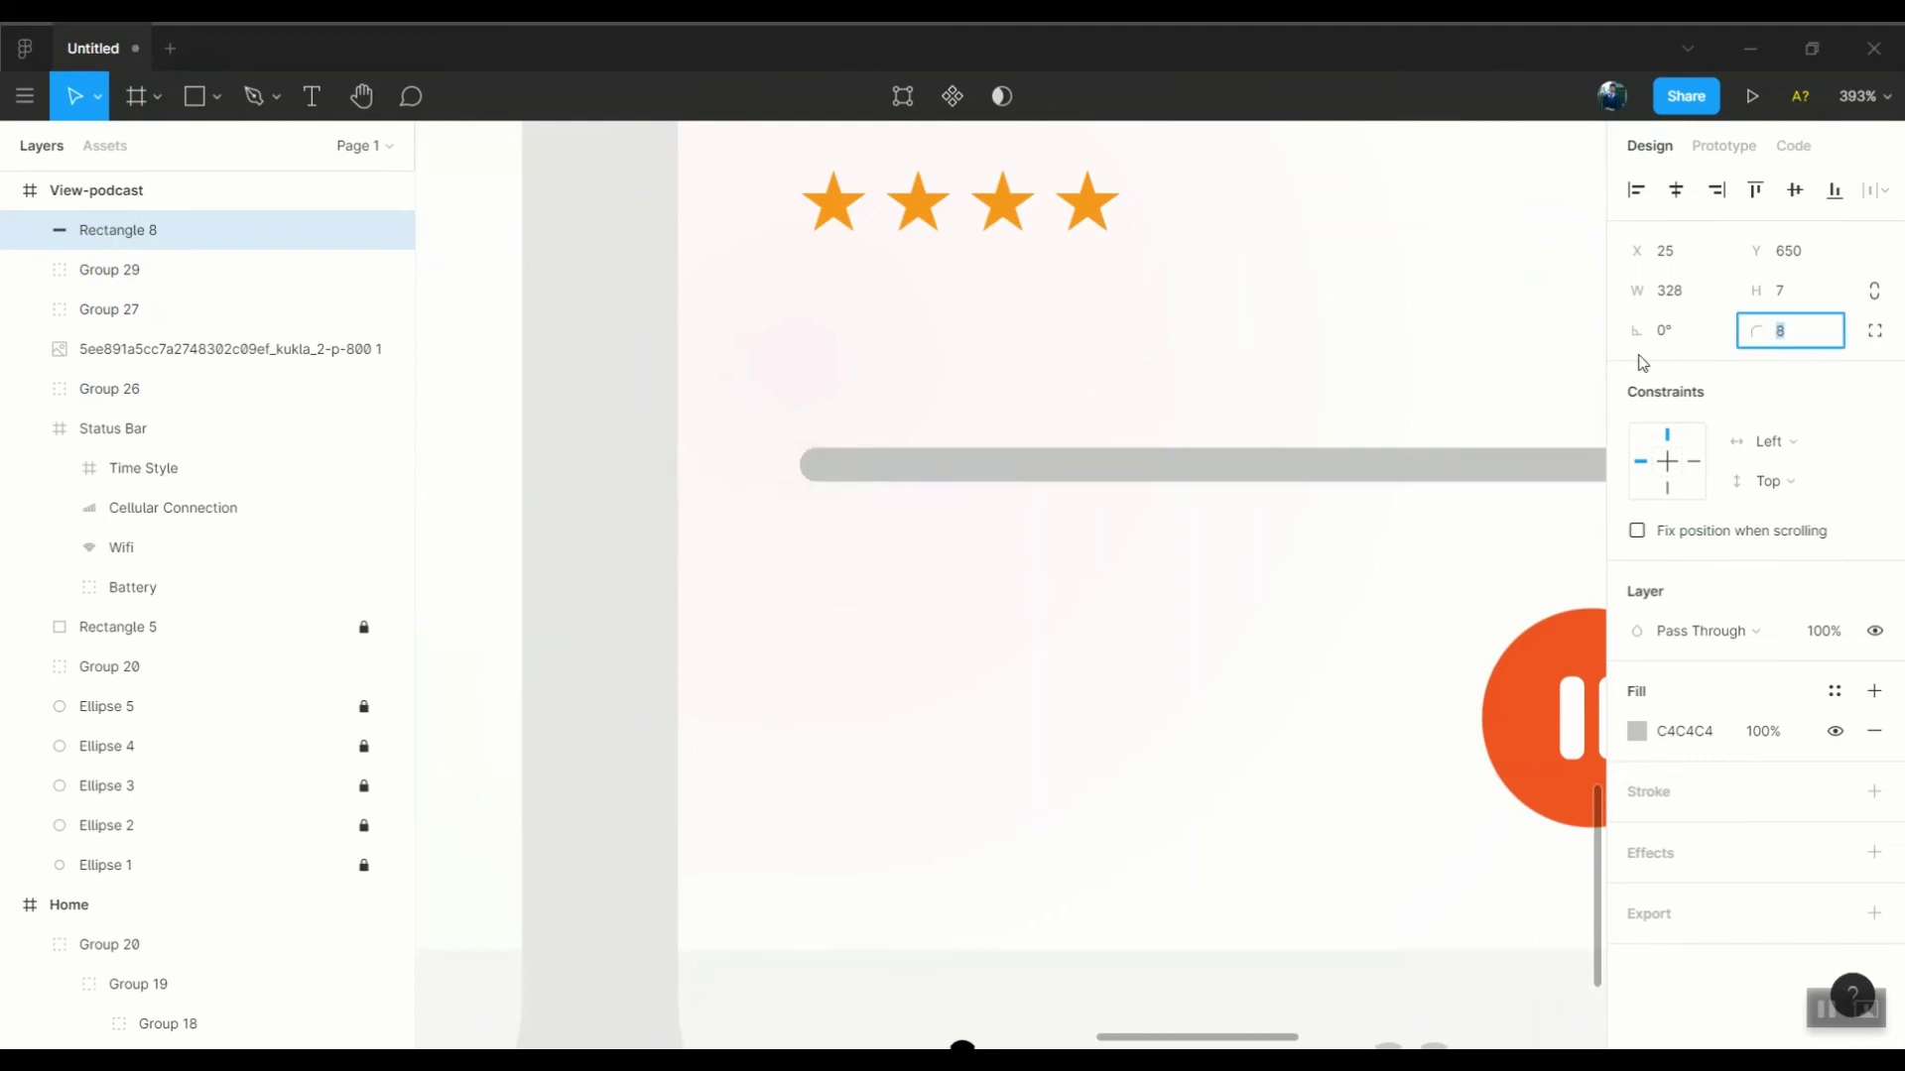
key(Escape)
click(876, 441)
scroll(939, 485, up, 5)
click(1637, 731)
click(1387, 314)
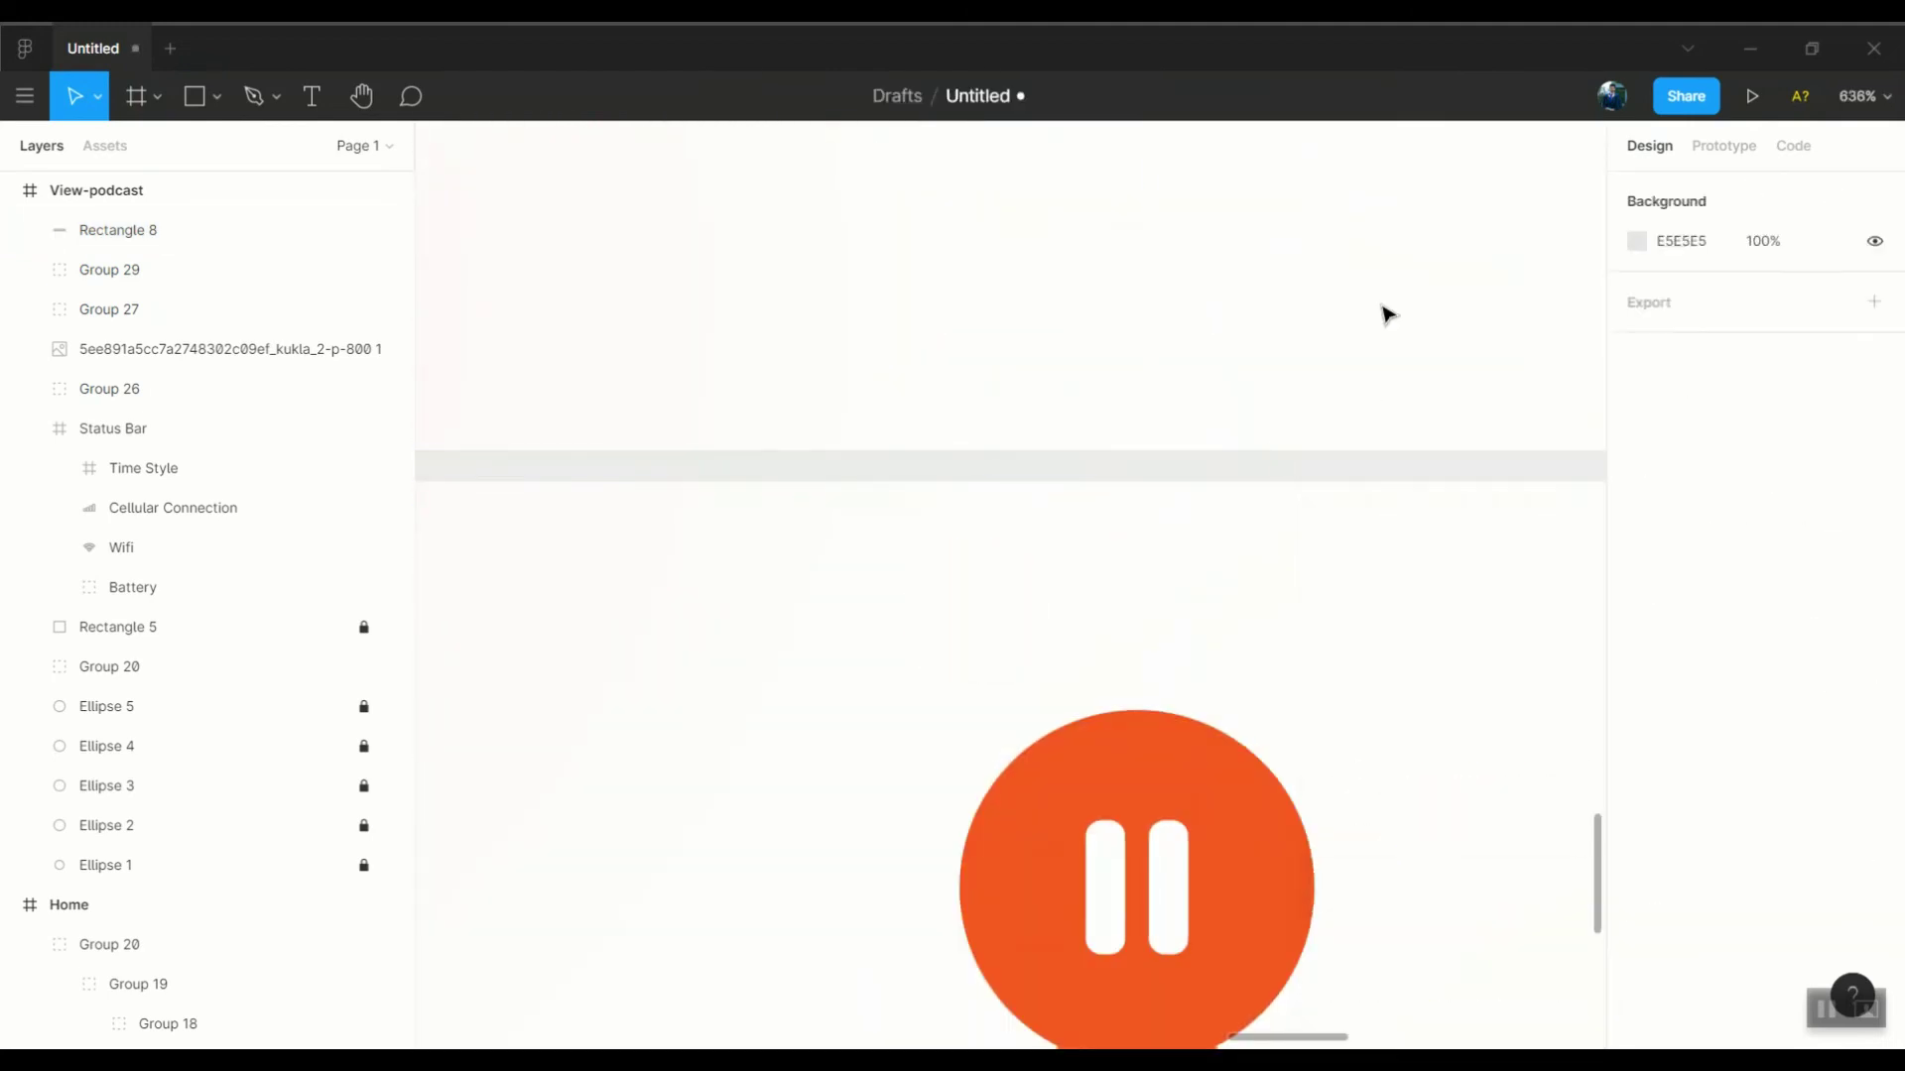
scroll(1387, 315, down, 5)
Duplicate the track, shorten the copy and colour it orange, then group both bars
click(1365, 414)
key(ctrl+d)
drag(1517, 381, 1070, 381)
click(1637, 731)
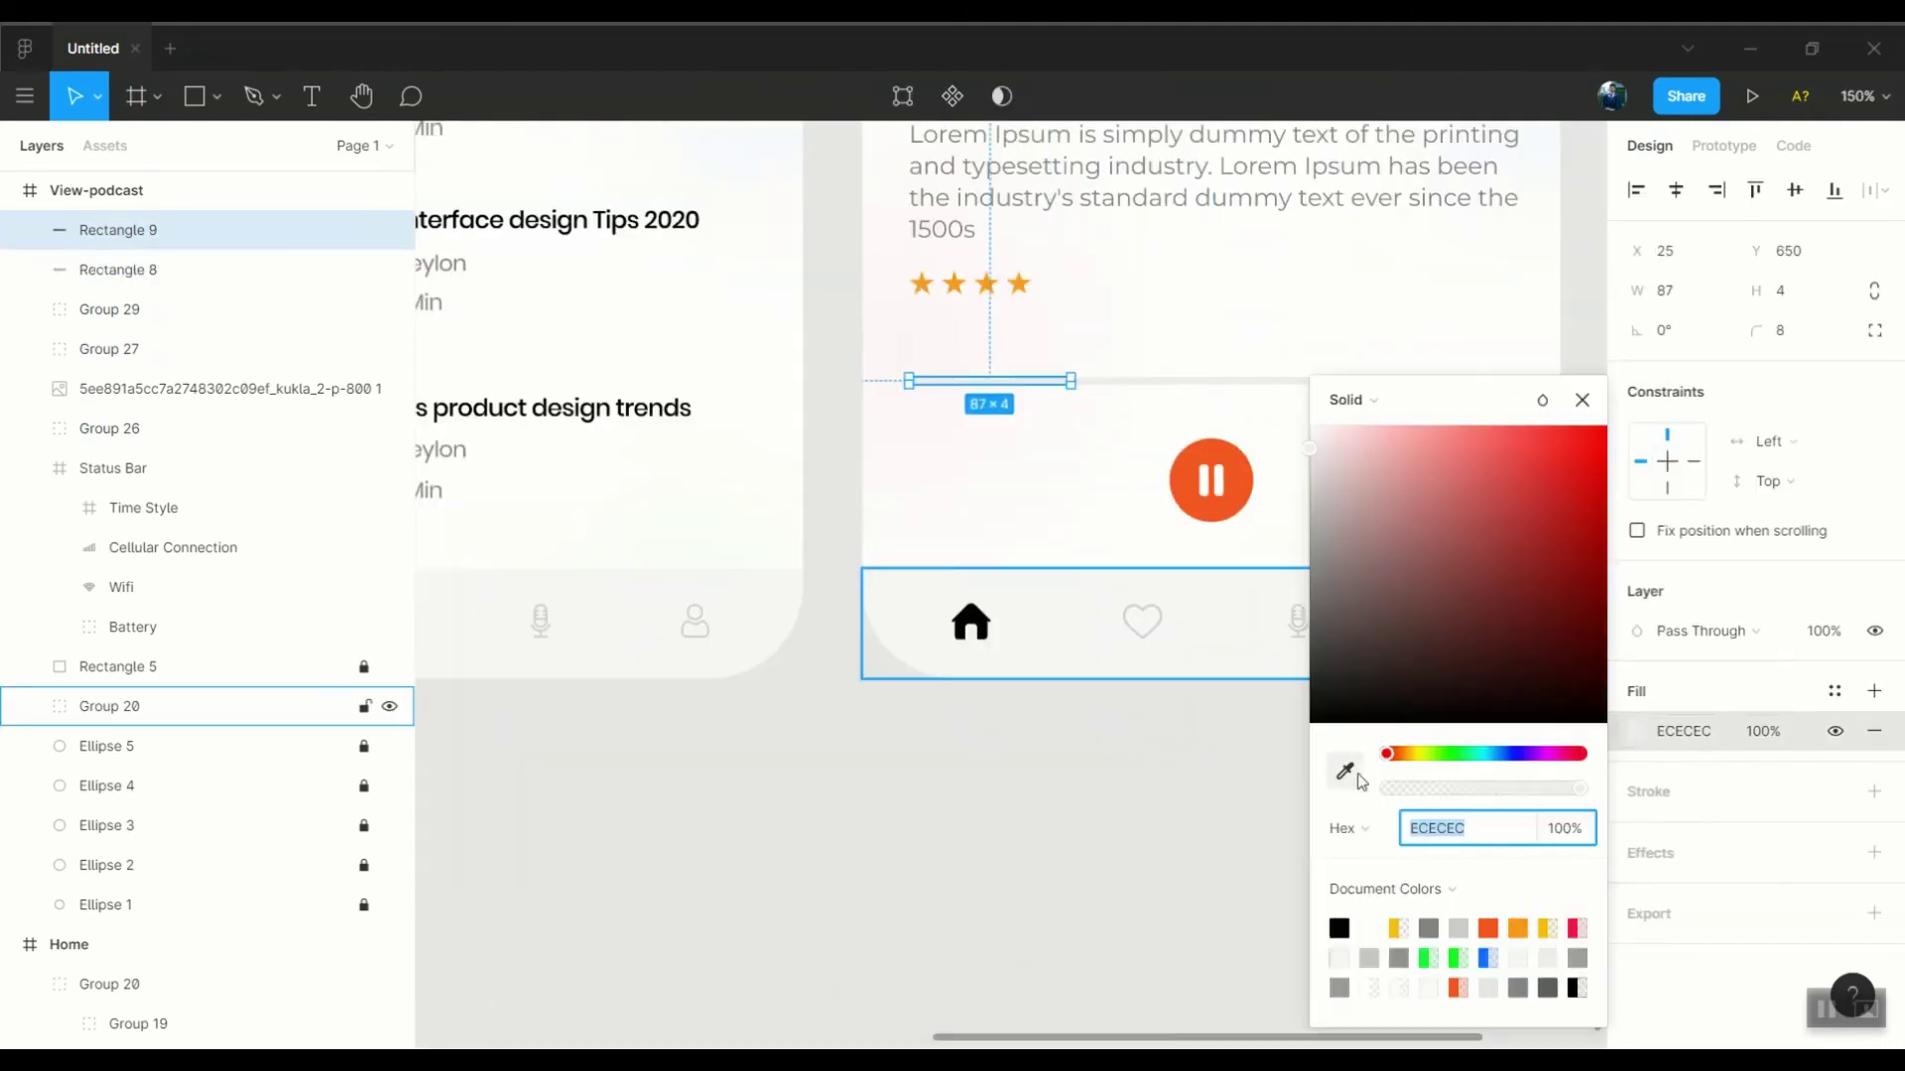
shift+click(118, 268)
scroll(1196, 463, down, 5)
scroll(1195, 463, up, 5)
key(ctrl+g)
Add an 11.00 time label below the start of the progress bar
scroll(1280, 429, up, 5)
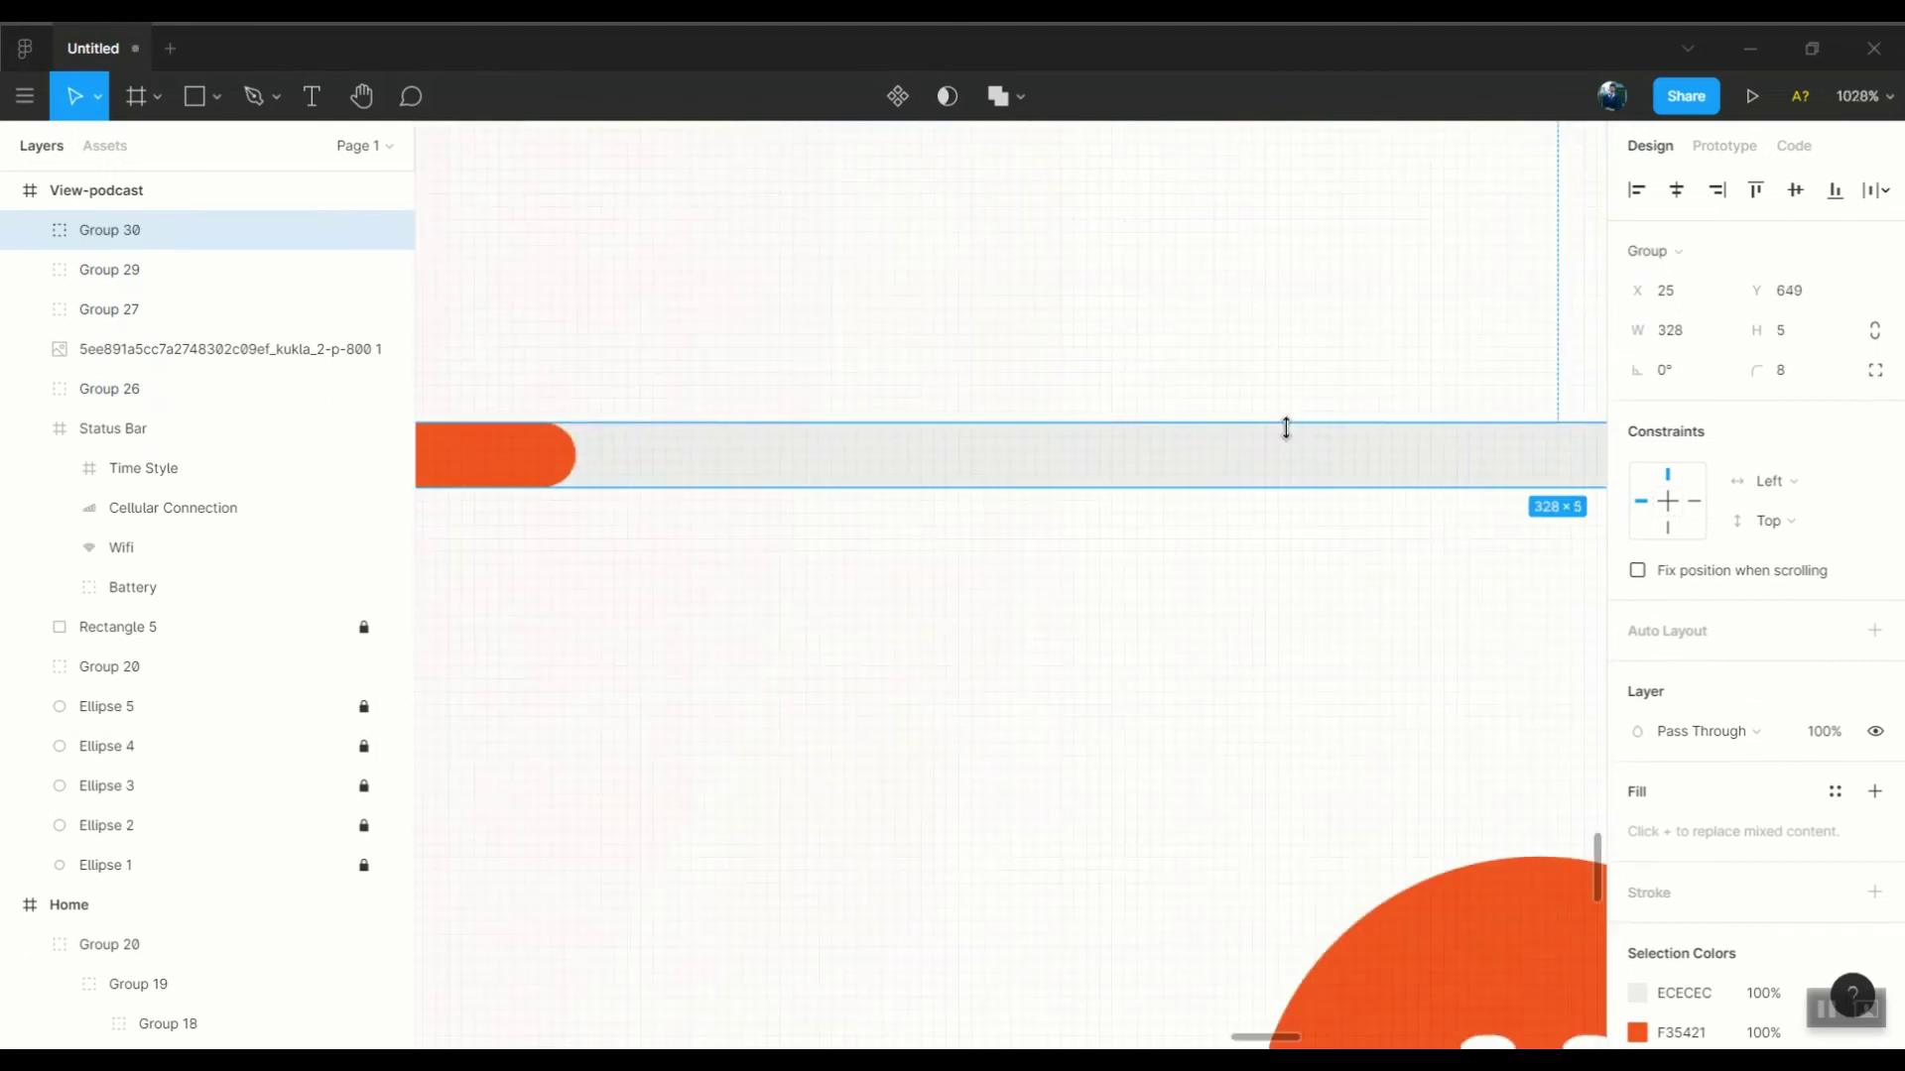
scroll(1285, 428, down, 5)
scroll(958, 516, up, 5)
key(t)
click(835, 486)
Set the 11.00 label to font size 13 and the description's grey, aligned with the bar
click(1785, 771)
text(13)
key(Return)
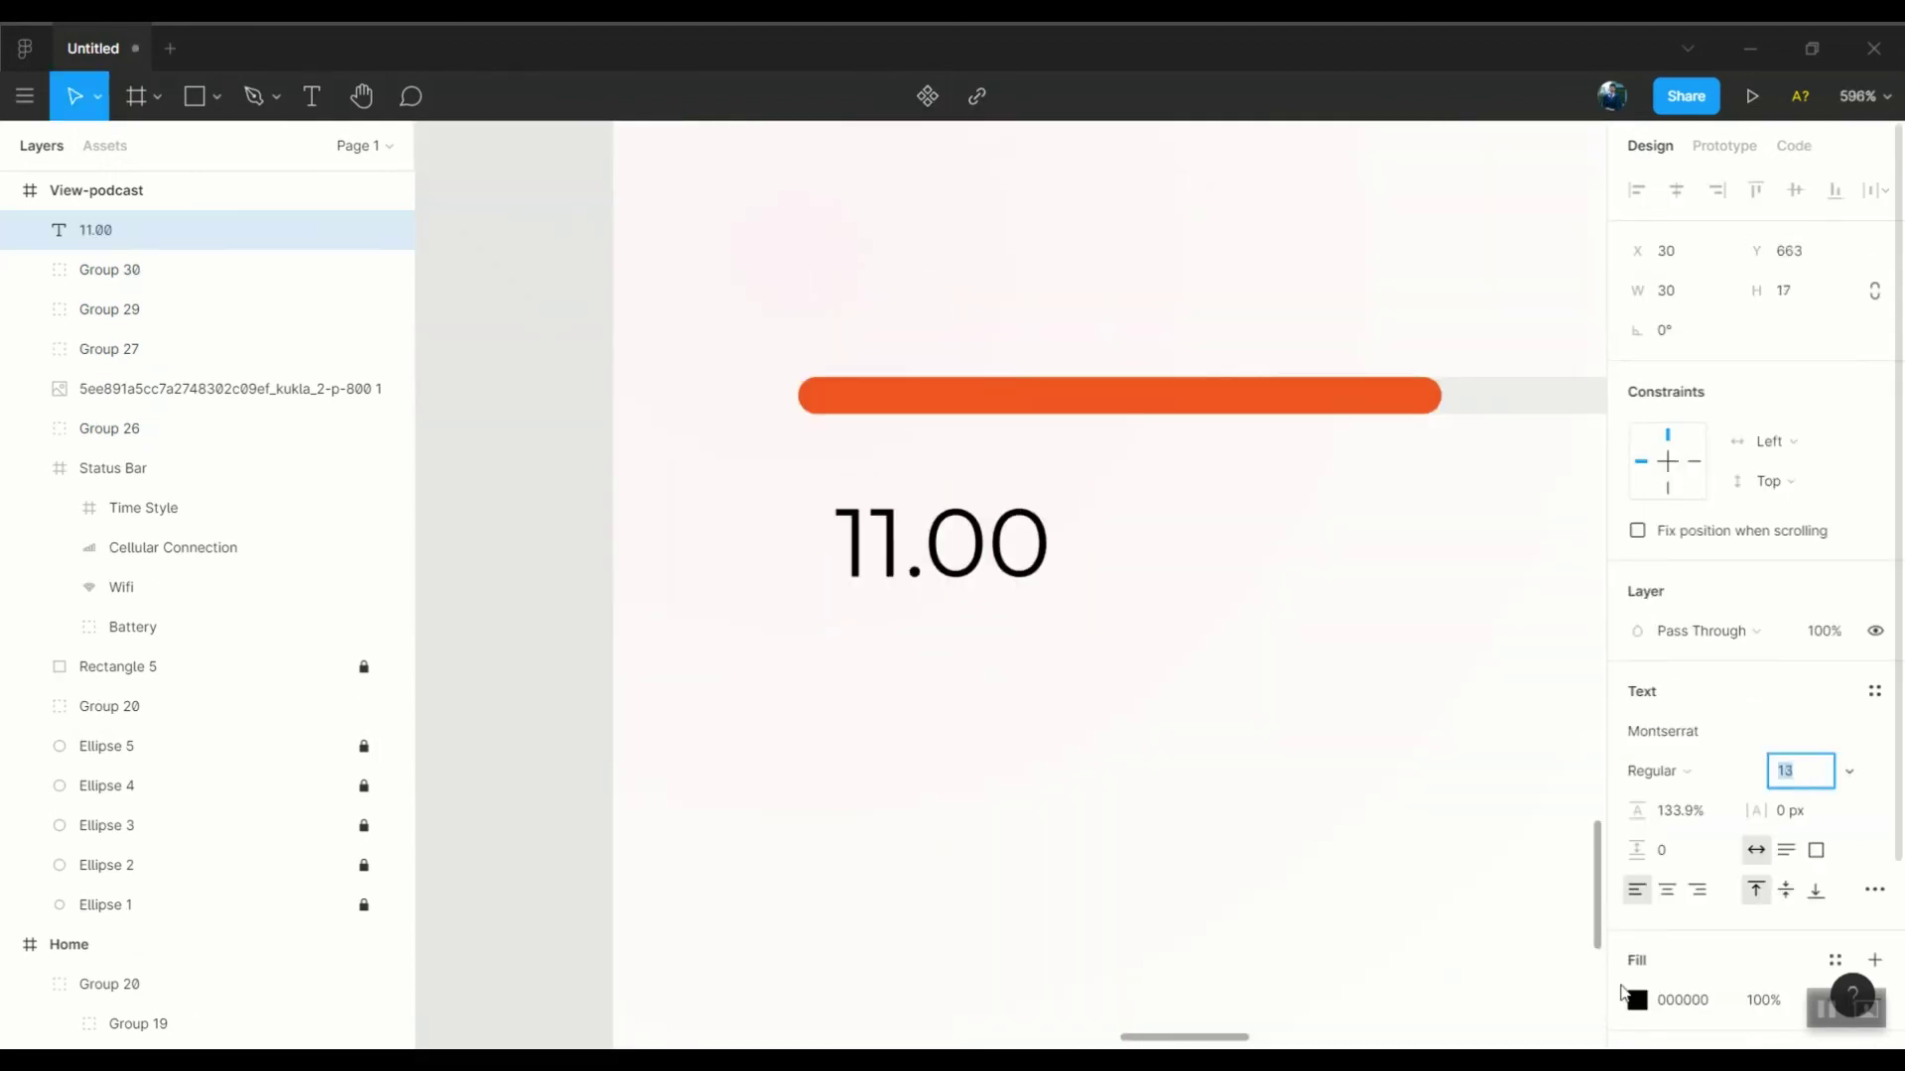
click(1637, 1000)
click(1345, 770)
click(1478, 289)
scroll(937, 696, up, 5)
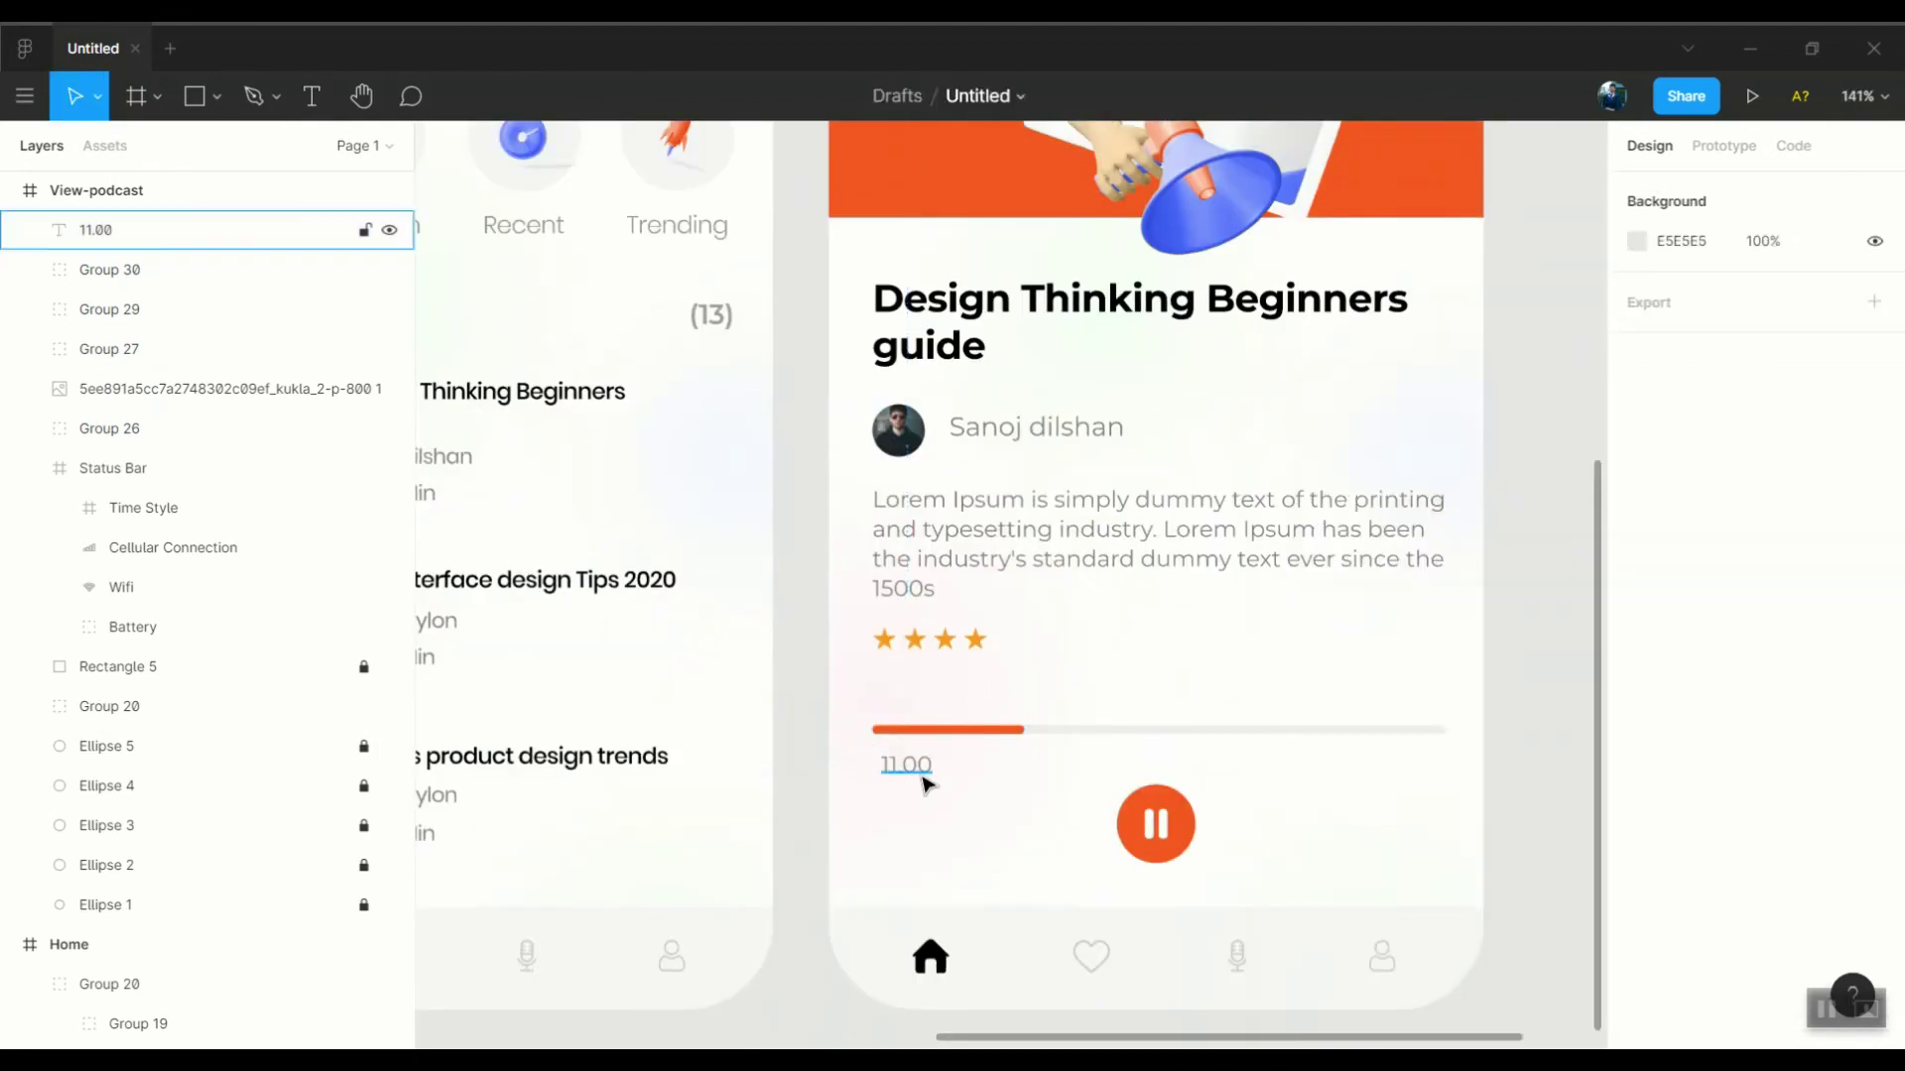
drag(922, 778, 913, 777)
Duplicate the label as a 50.00 end time and group it with the bar and 11.00 label
key(ctrl+d)
scroll(1002, 759, down, 3)
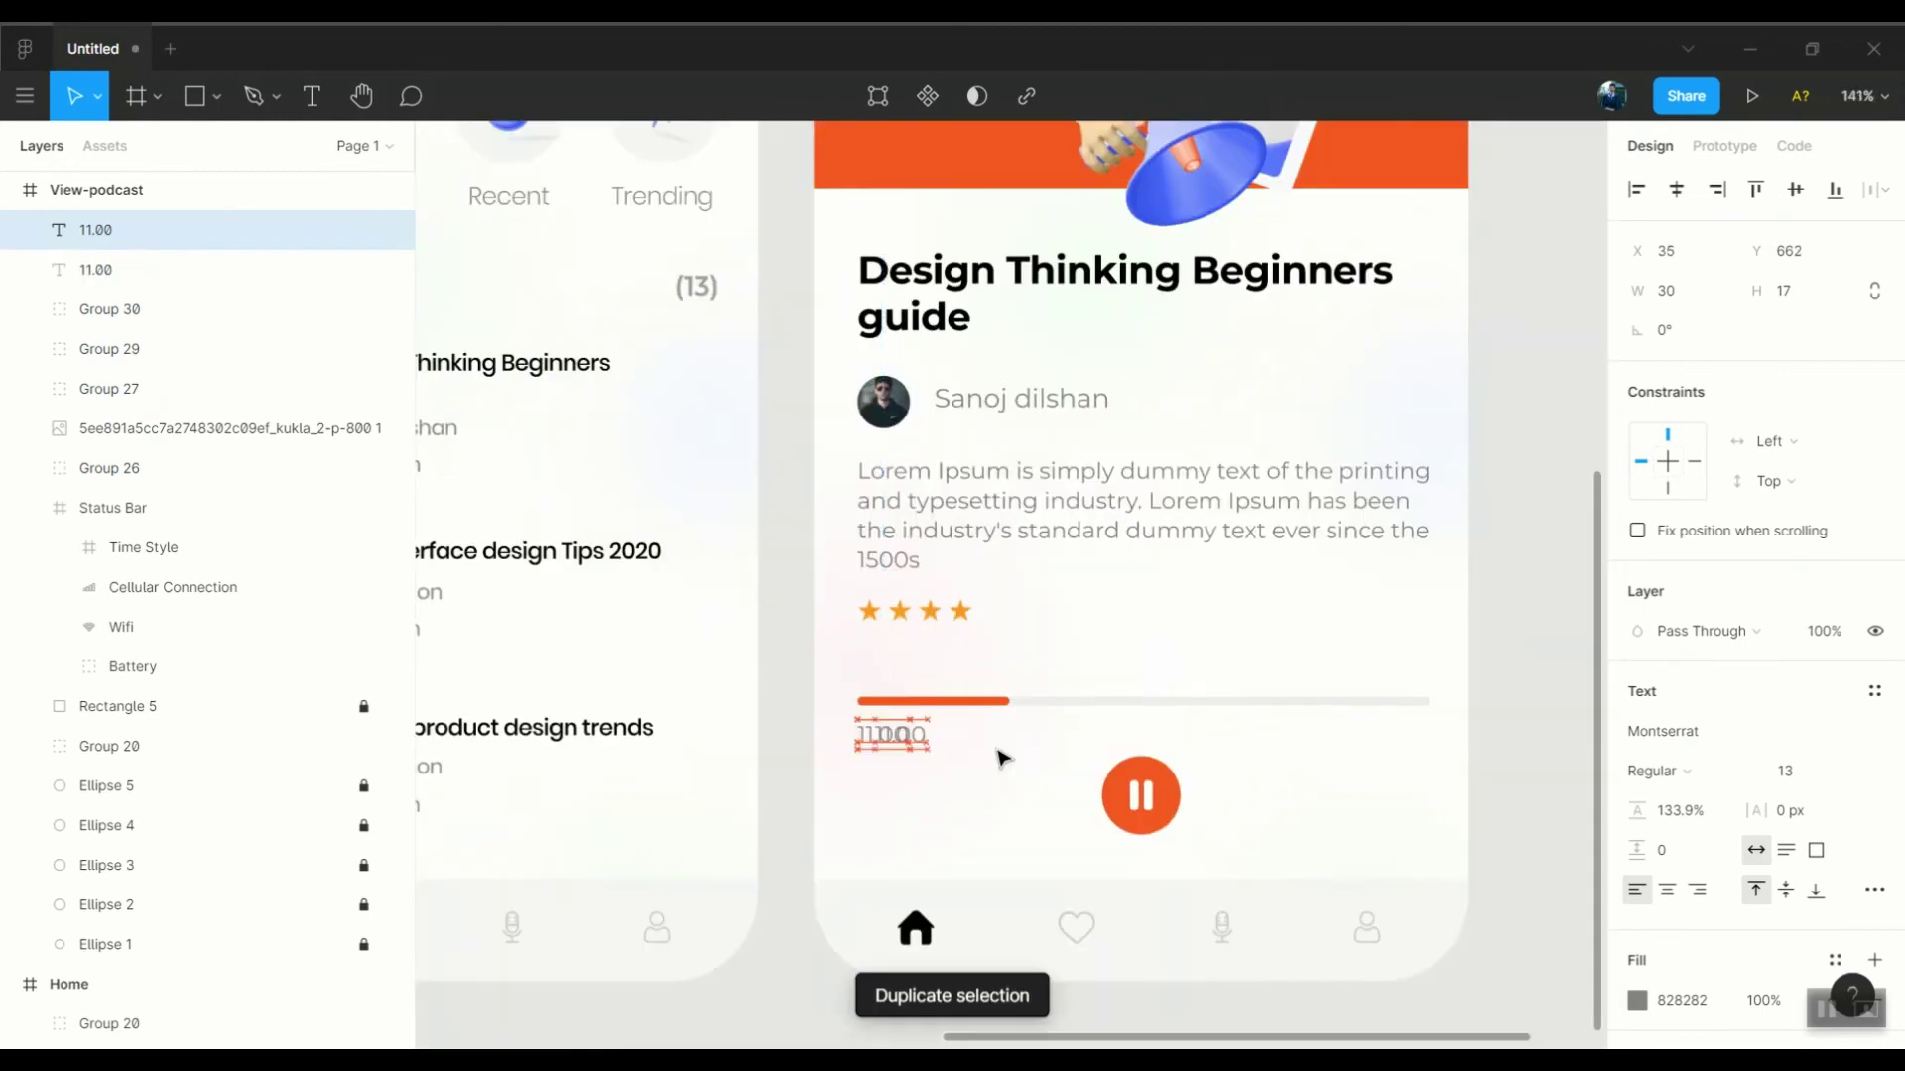
scroll(1349, 735, up, 5)
double_click(1500, 732)
text(50)
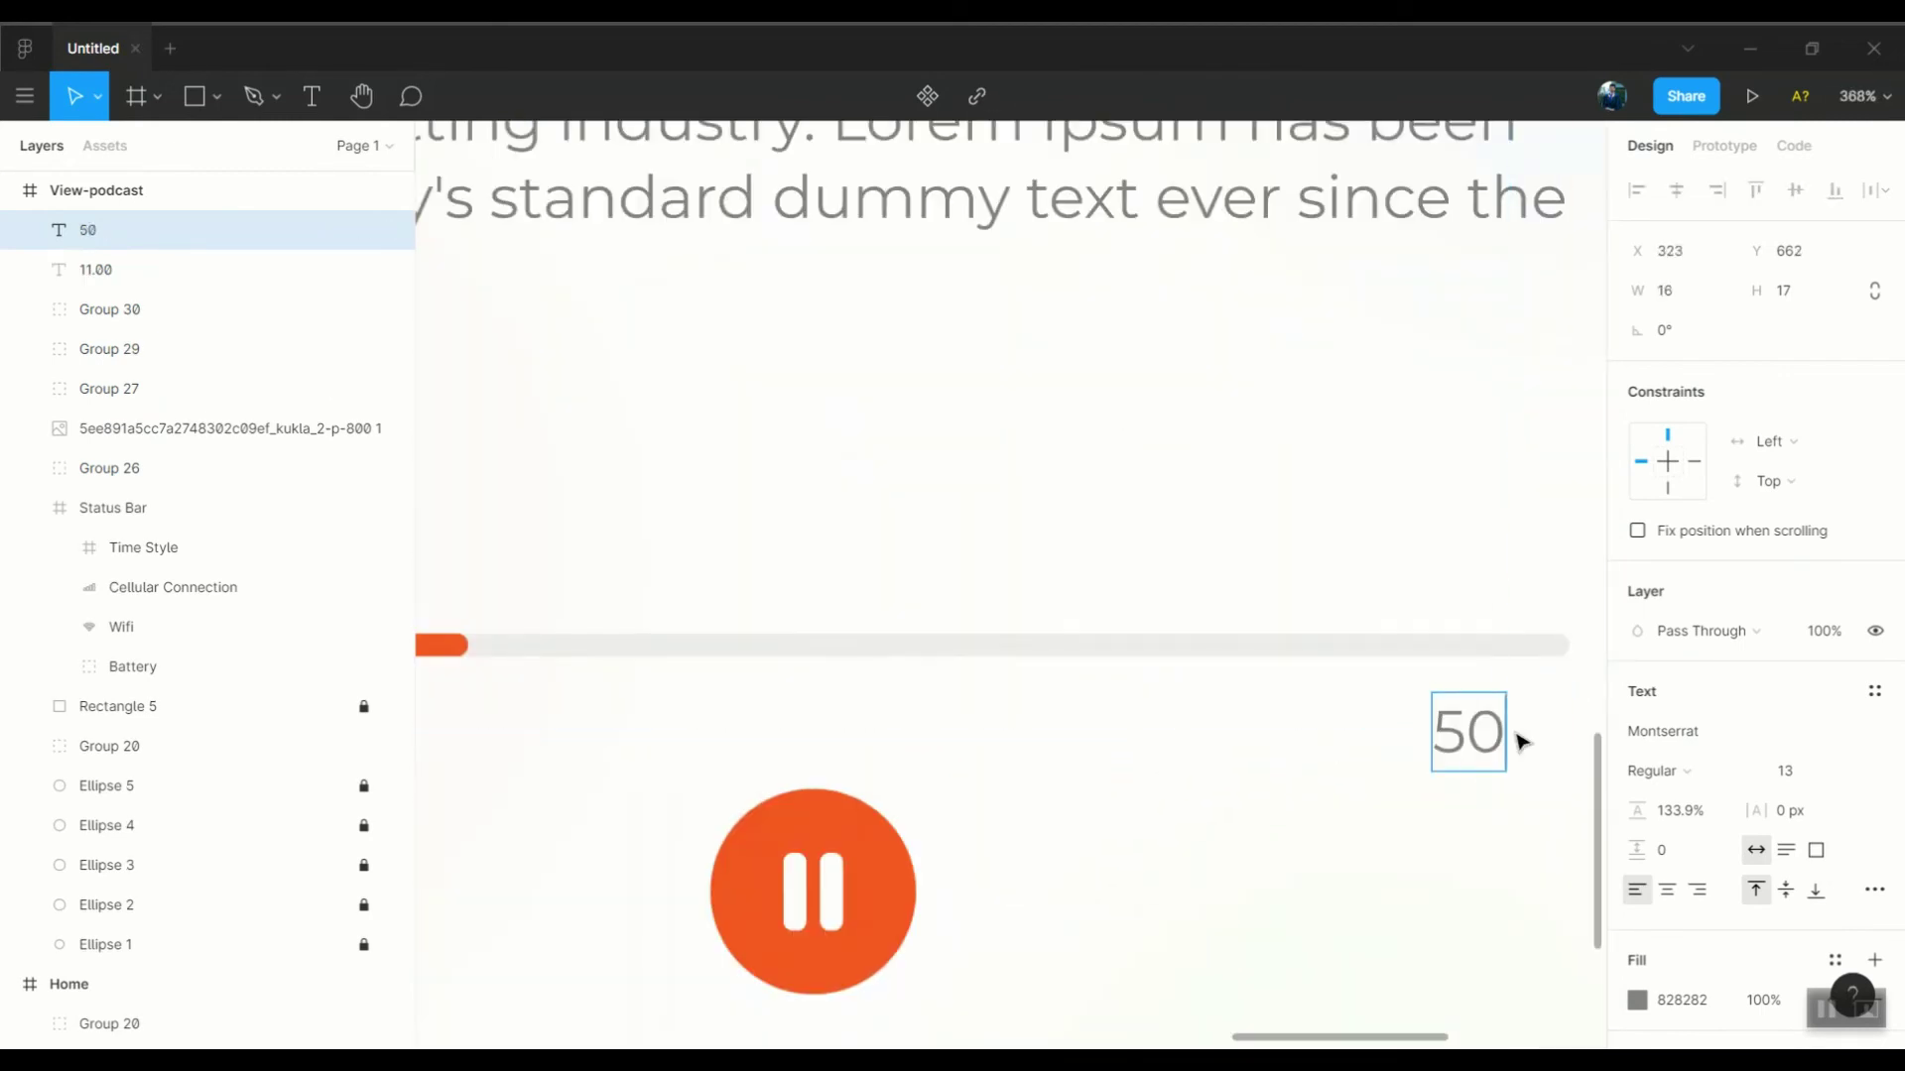
mouse_move(1552, 585)
mouse_down()
mouse_move(957, 650)
mouse_move(987, 612)
mouse_up()
key(ctrl+g)
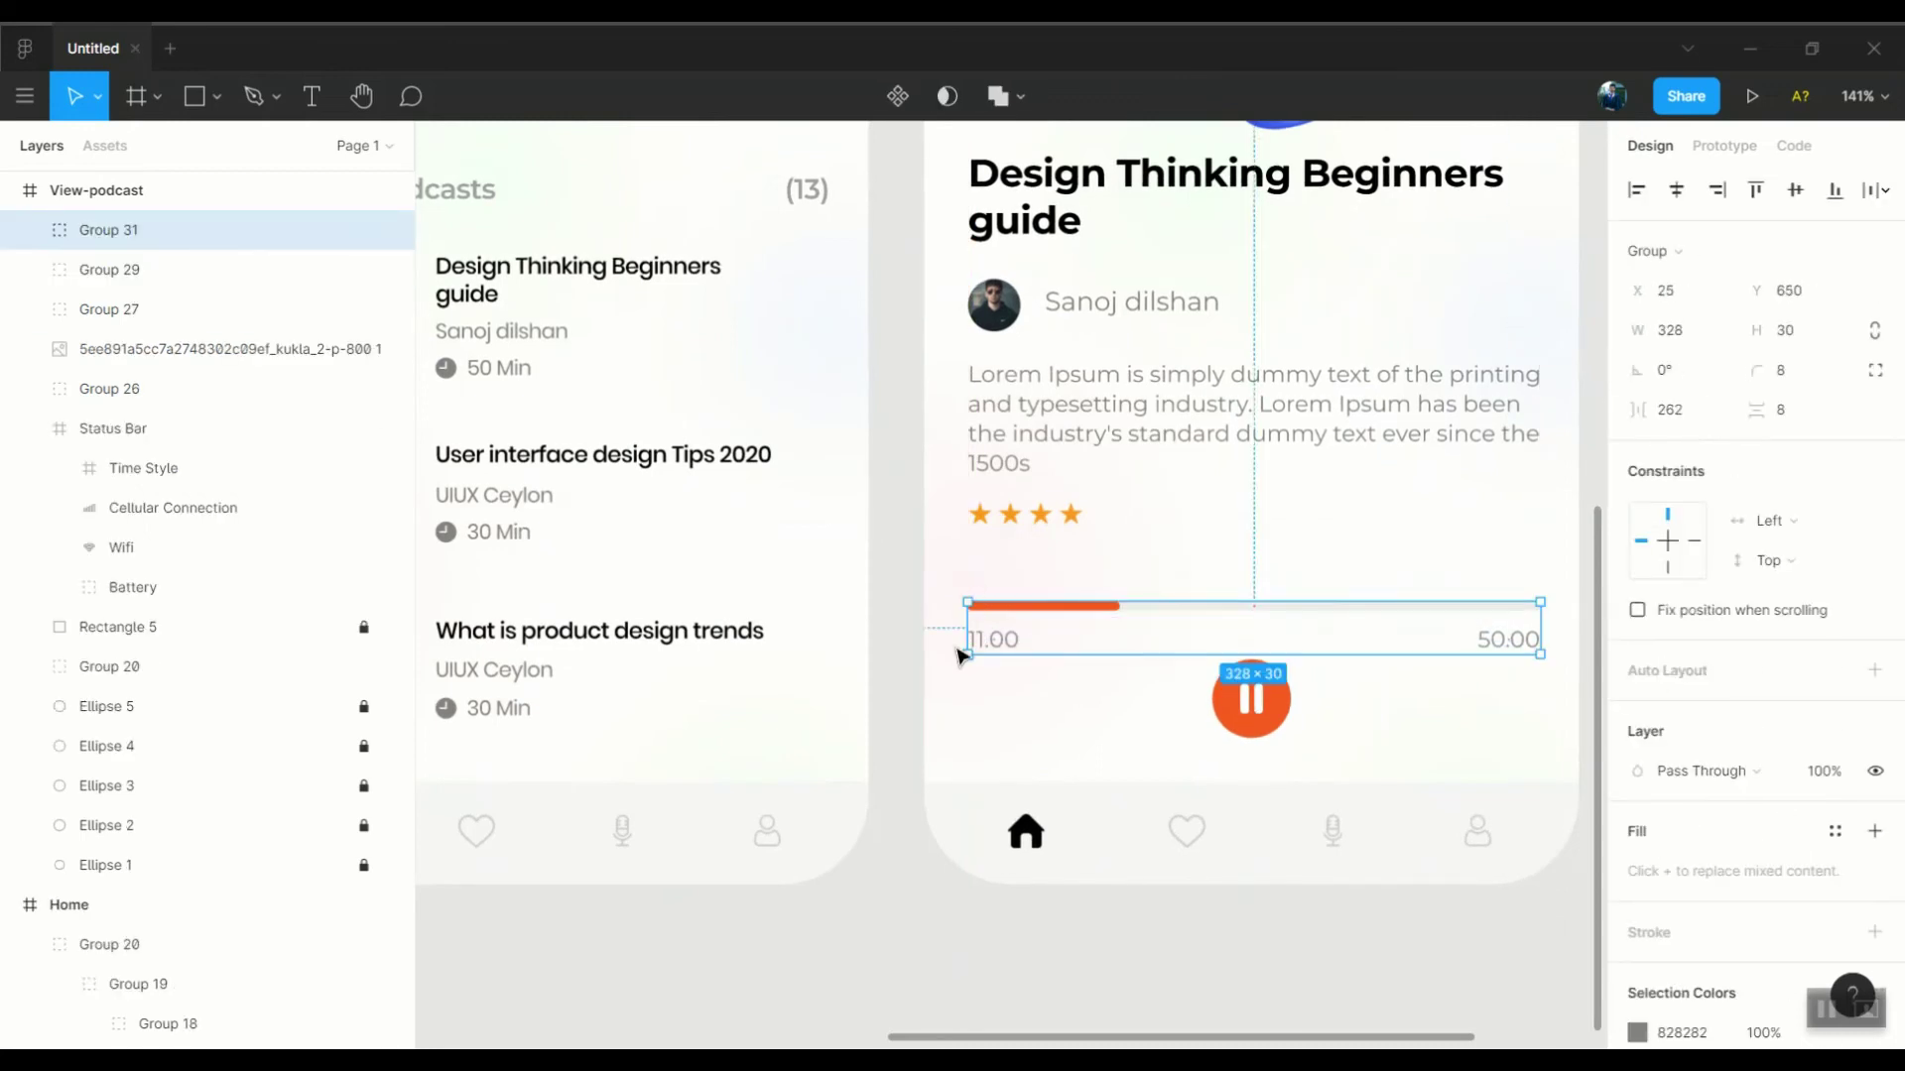
Resize the progress bar group and adjust the time labels inside it
scroll(1327, 502, right, 5)
scroll(1327, 502, down, 1)
drag(1217, 565, 1190, 554)
double_click(650, 563)
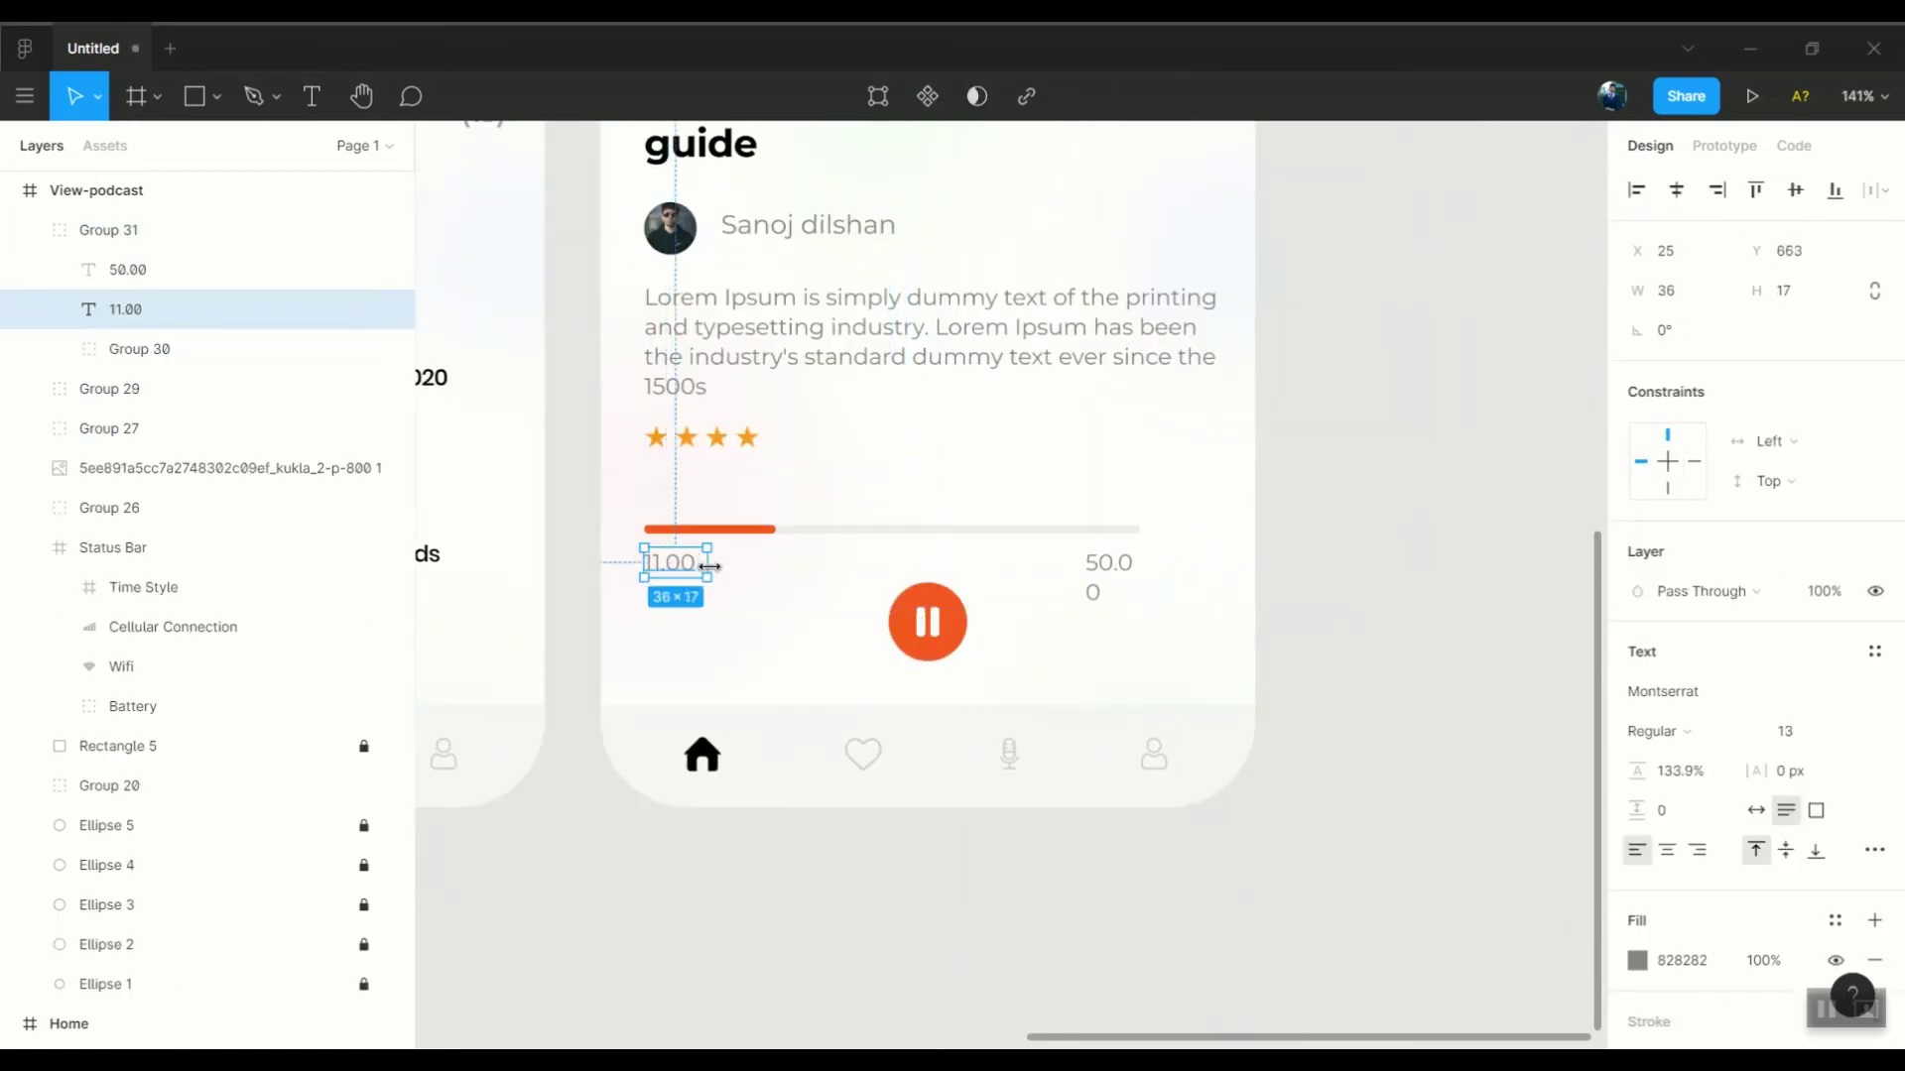
double_click(1108, 562)
key(Escape)
double_click(1101, 563)
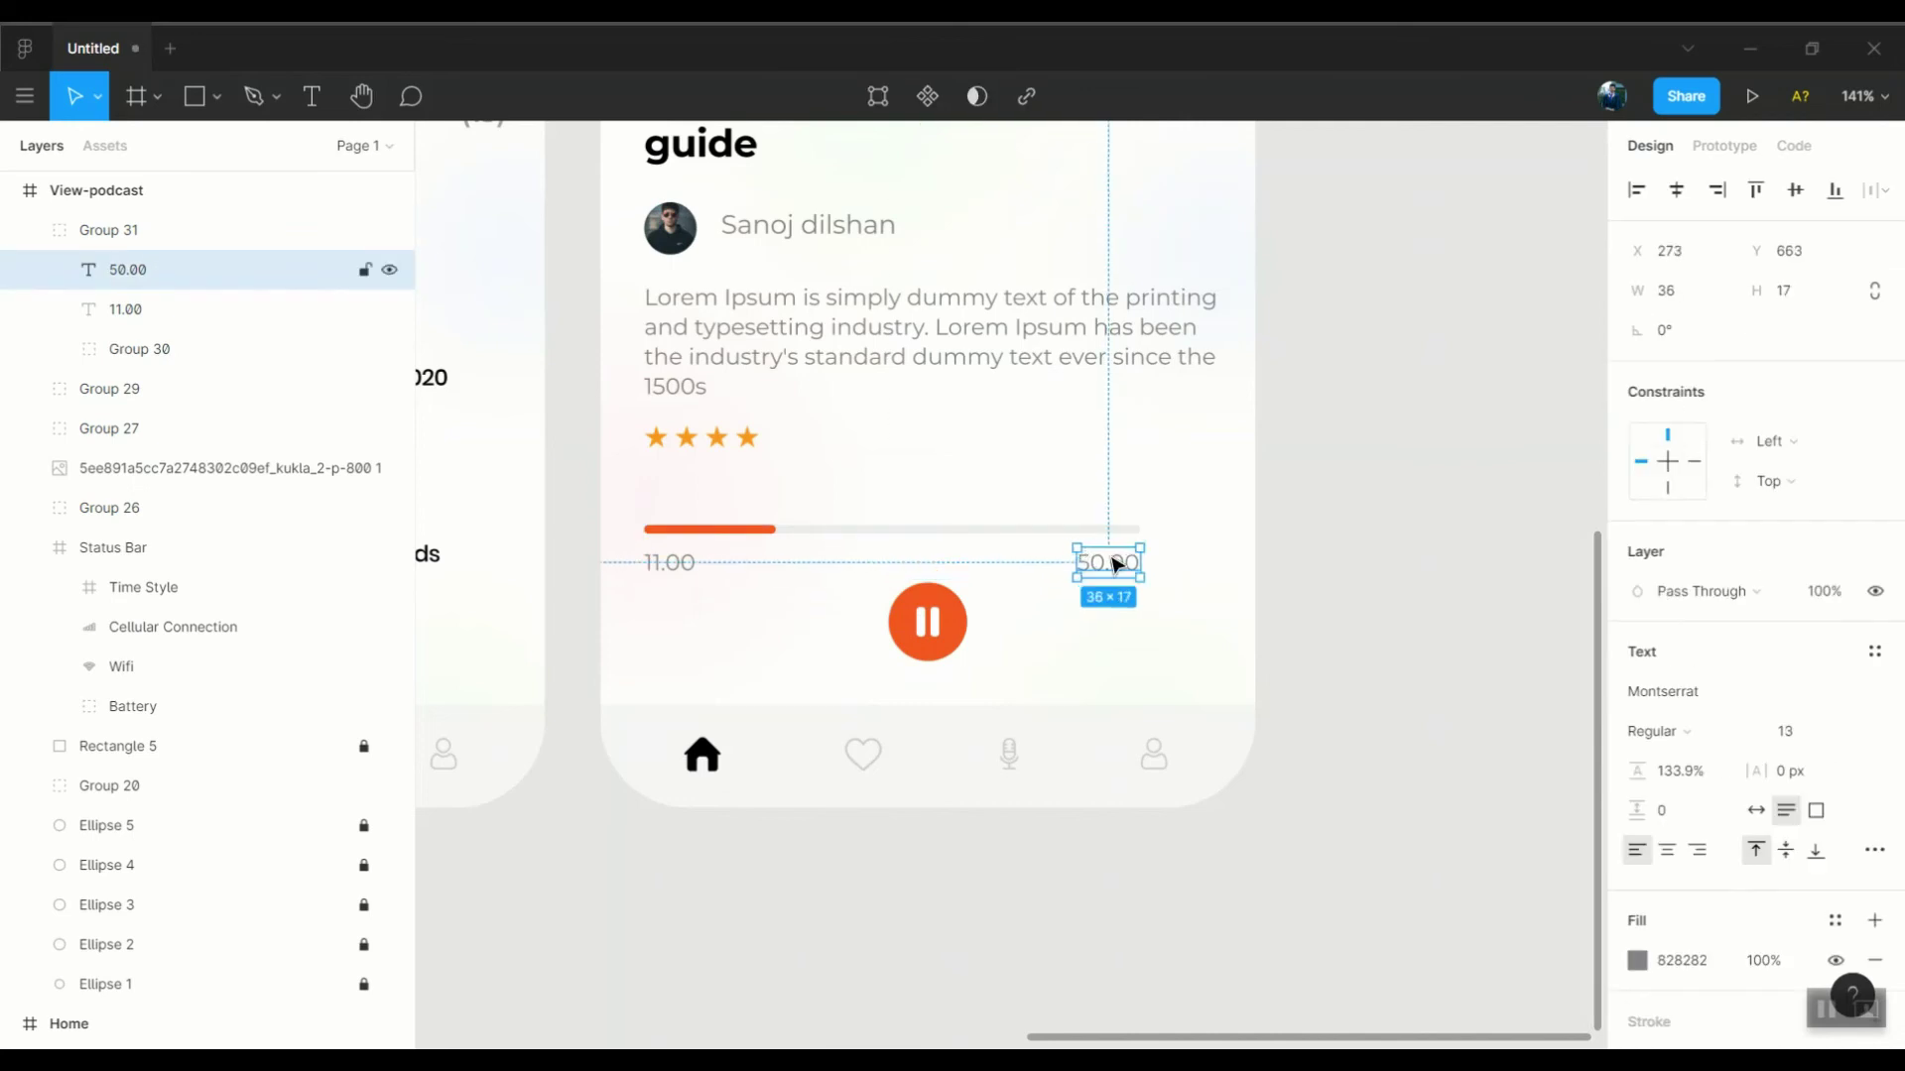
key(Escape)
key(Escape)
Draw a white card over the player, centre it, add a drop shadow and send it behind
key(r)
drag(644, 493, 1213, 667)
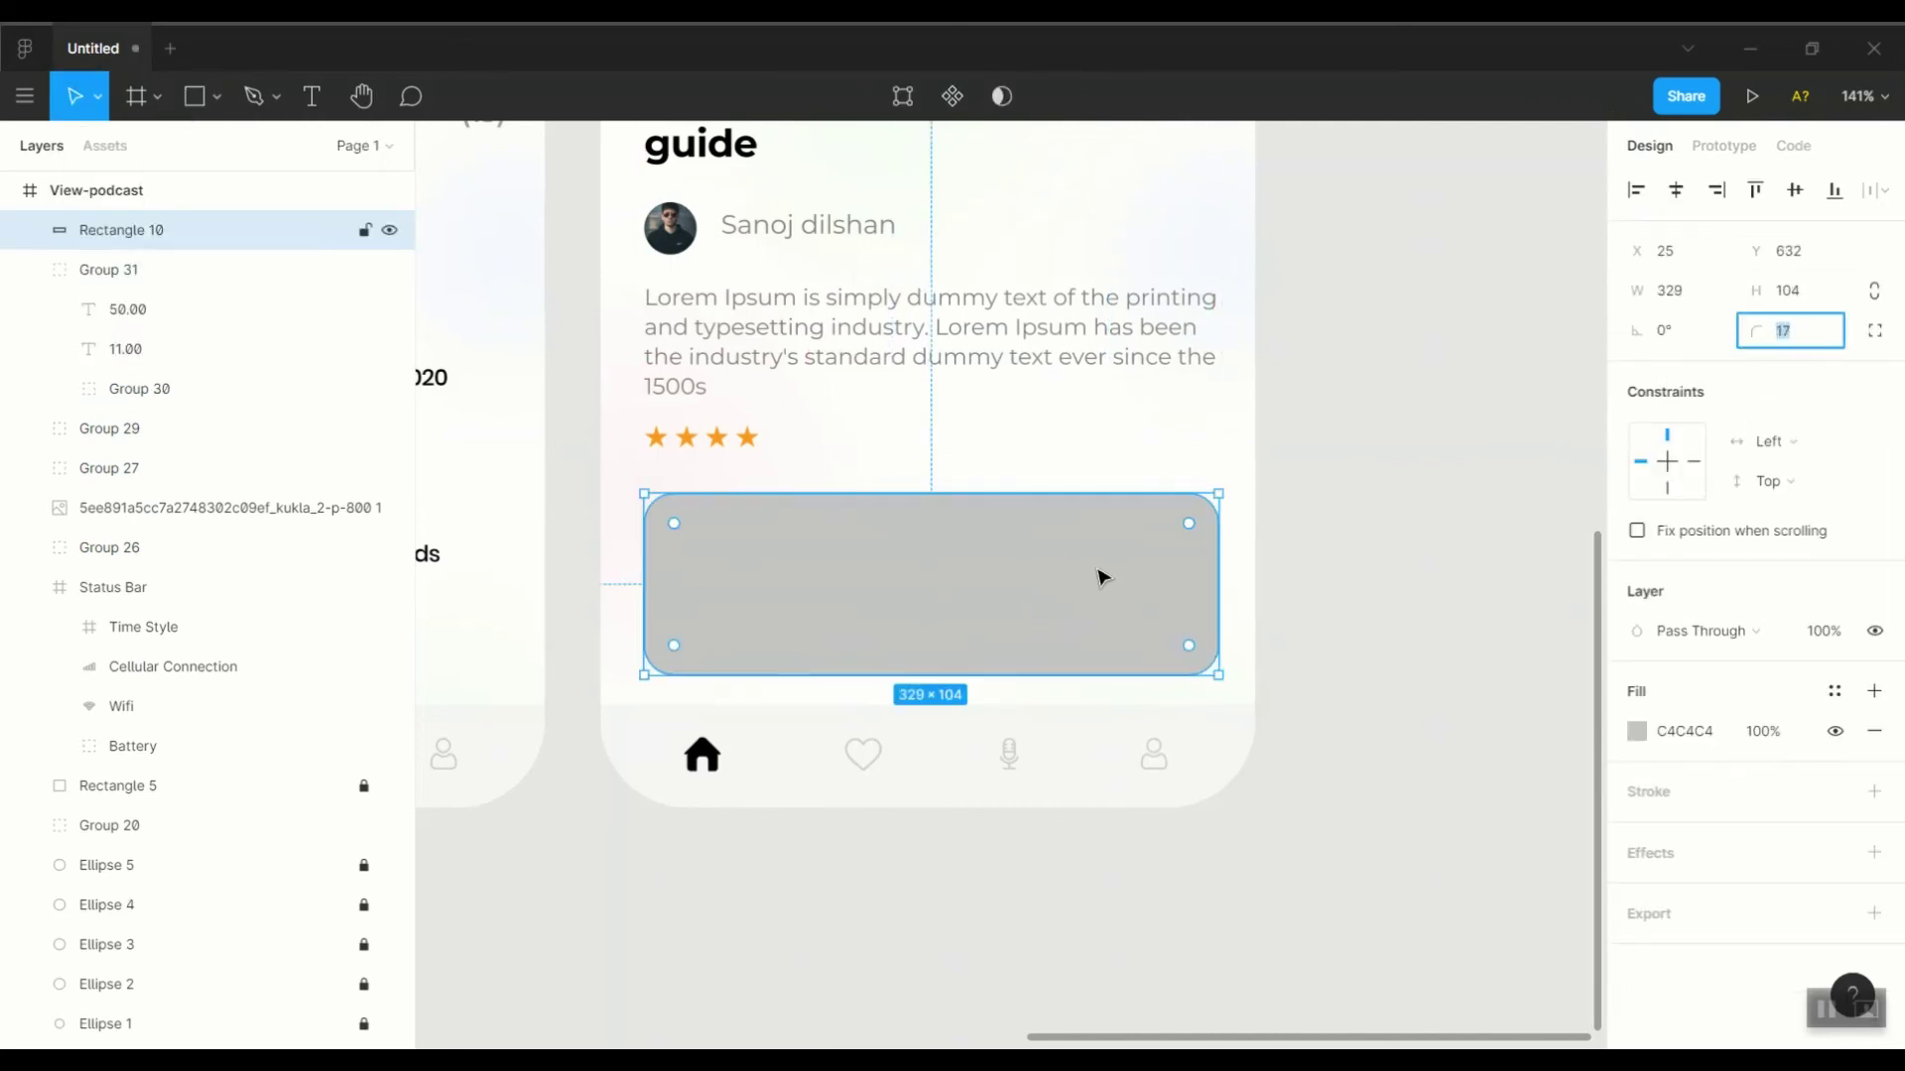
drag(967, 573, 968, 578)
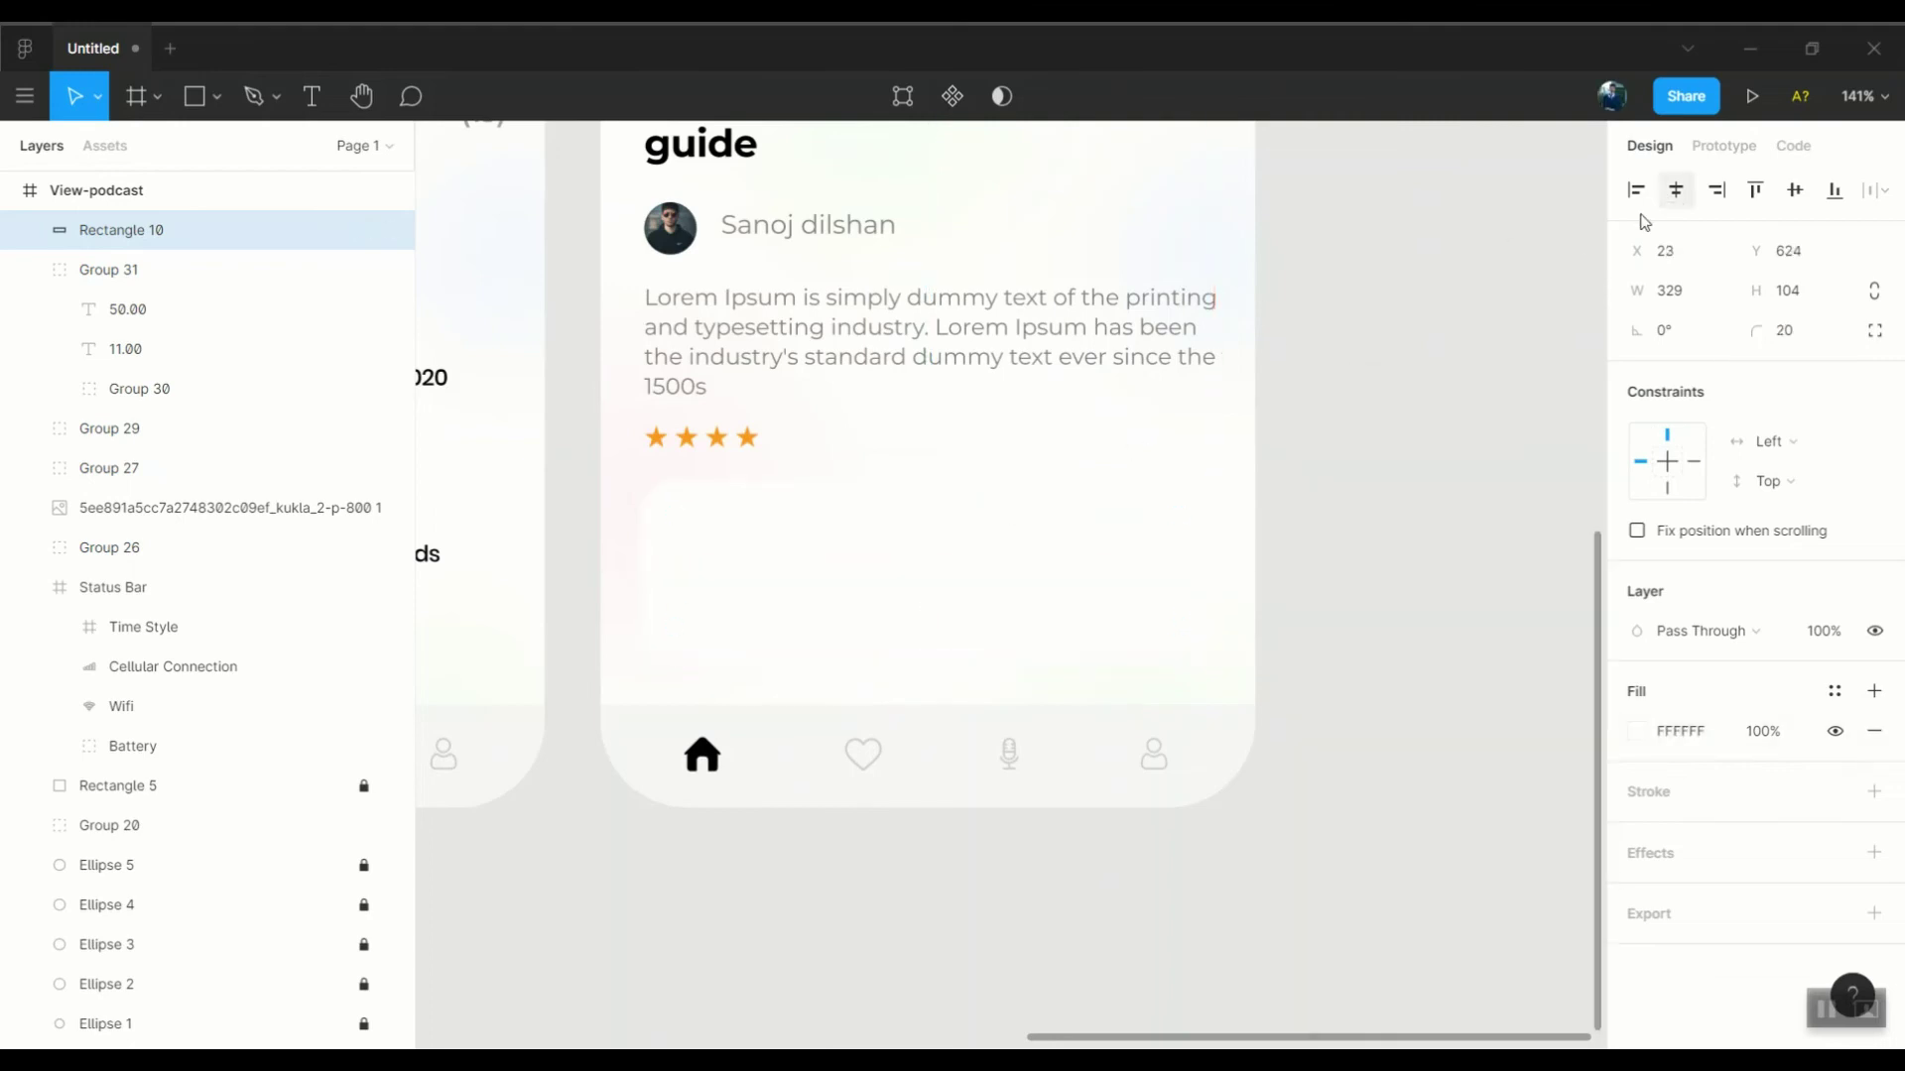
click(1677, 192)
click(1874, 852)
click(1637, 893)
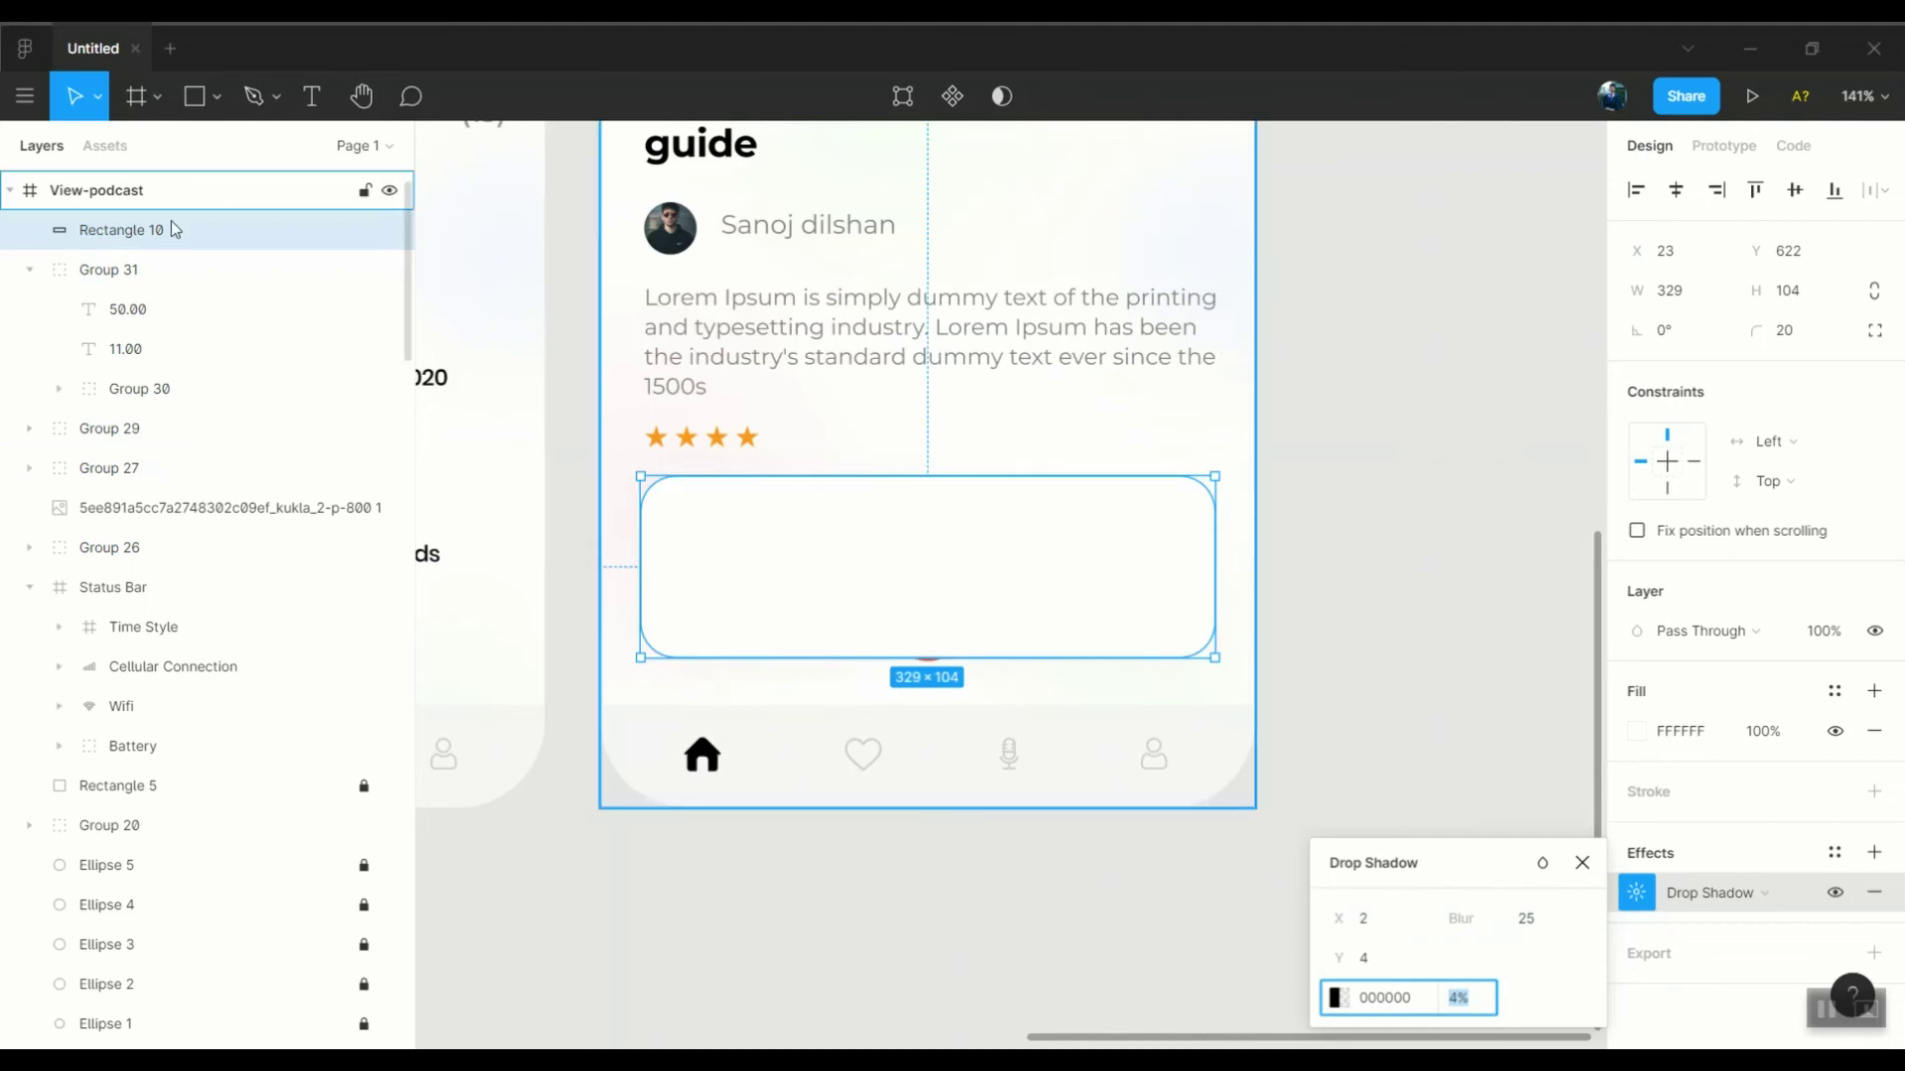
drag(174, 229, 173, 303)
click(1382, 629)
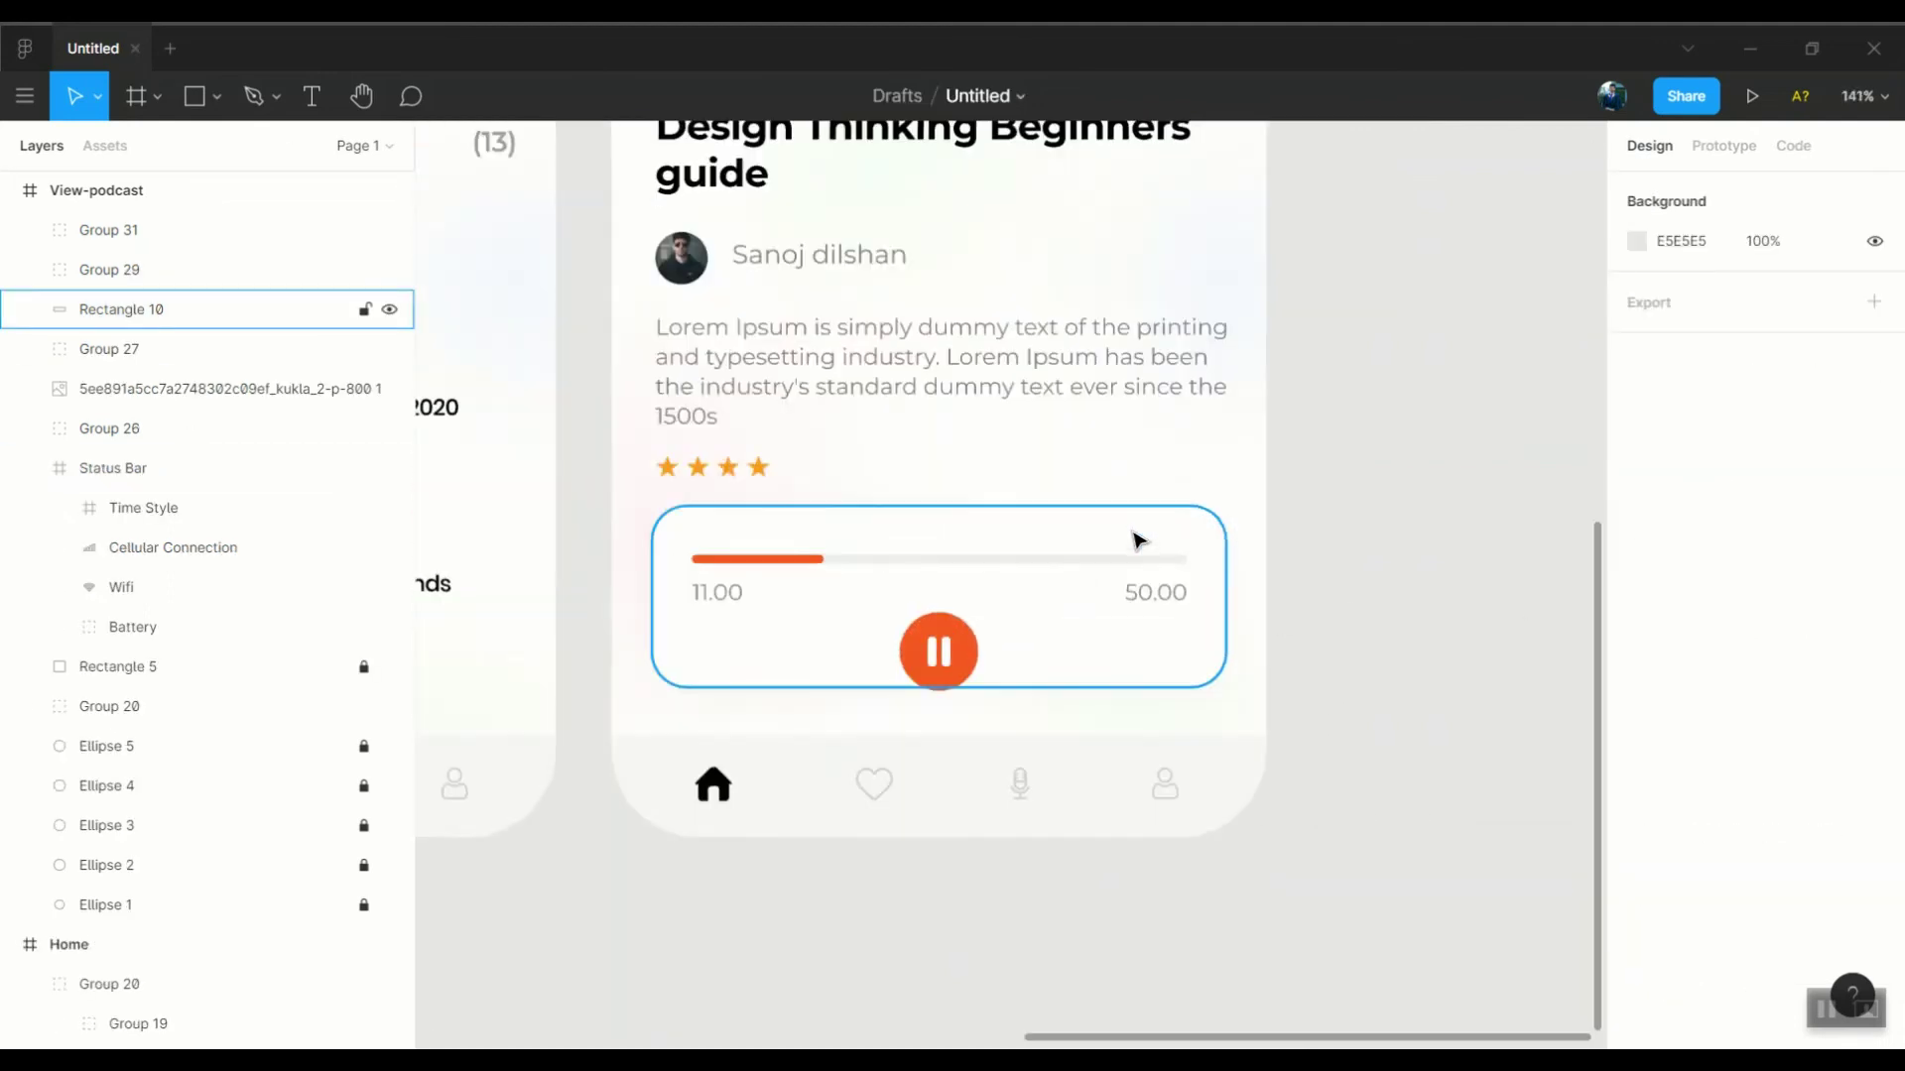
Move the progress bar group slightly up within the white card
click(1138, 540)
scroll(684, 536, up, 5)
scroll(997, 616, down, 5)
scroll(990, 616, down, 5)
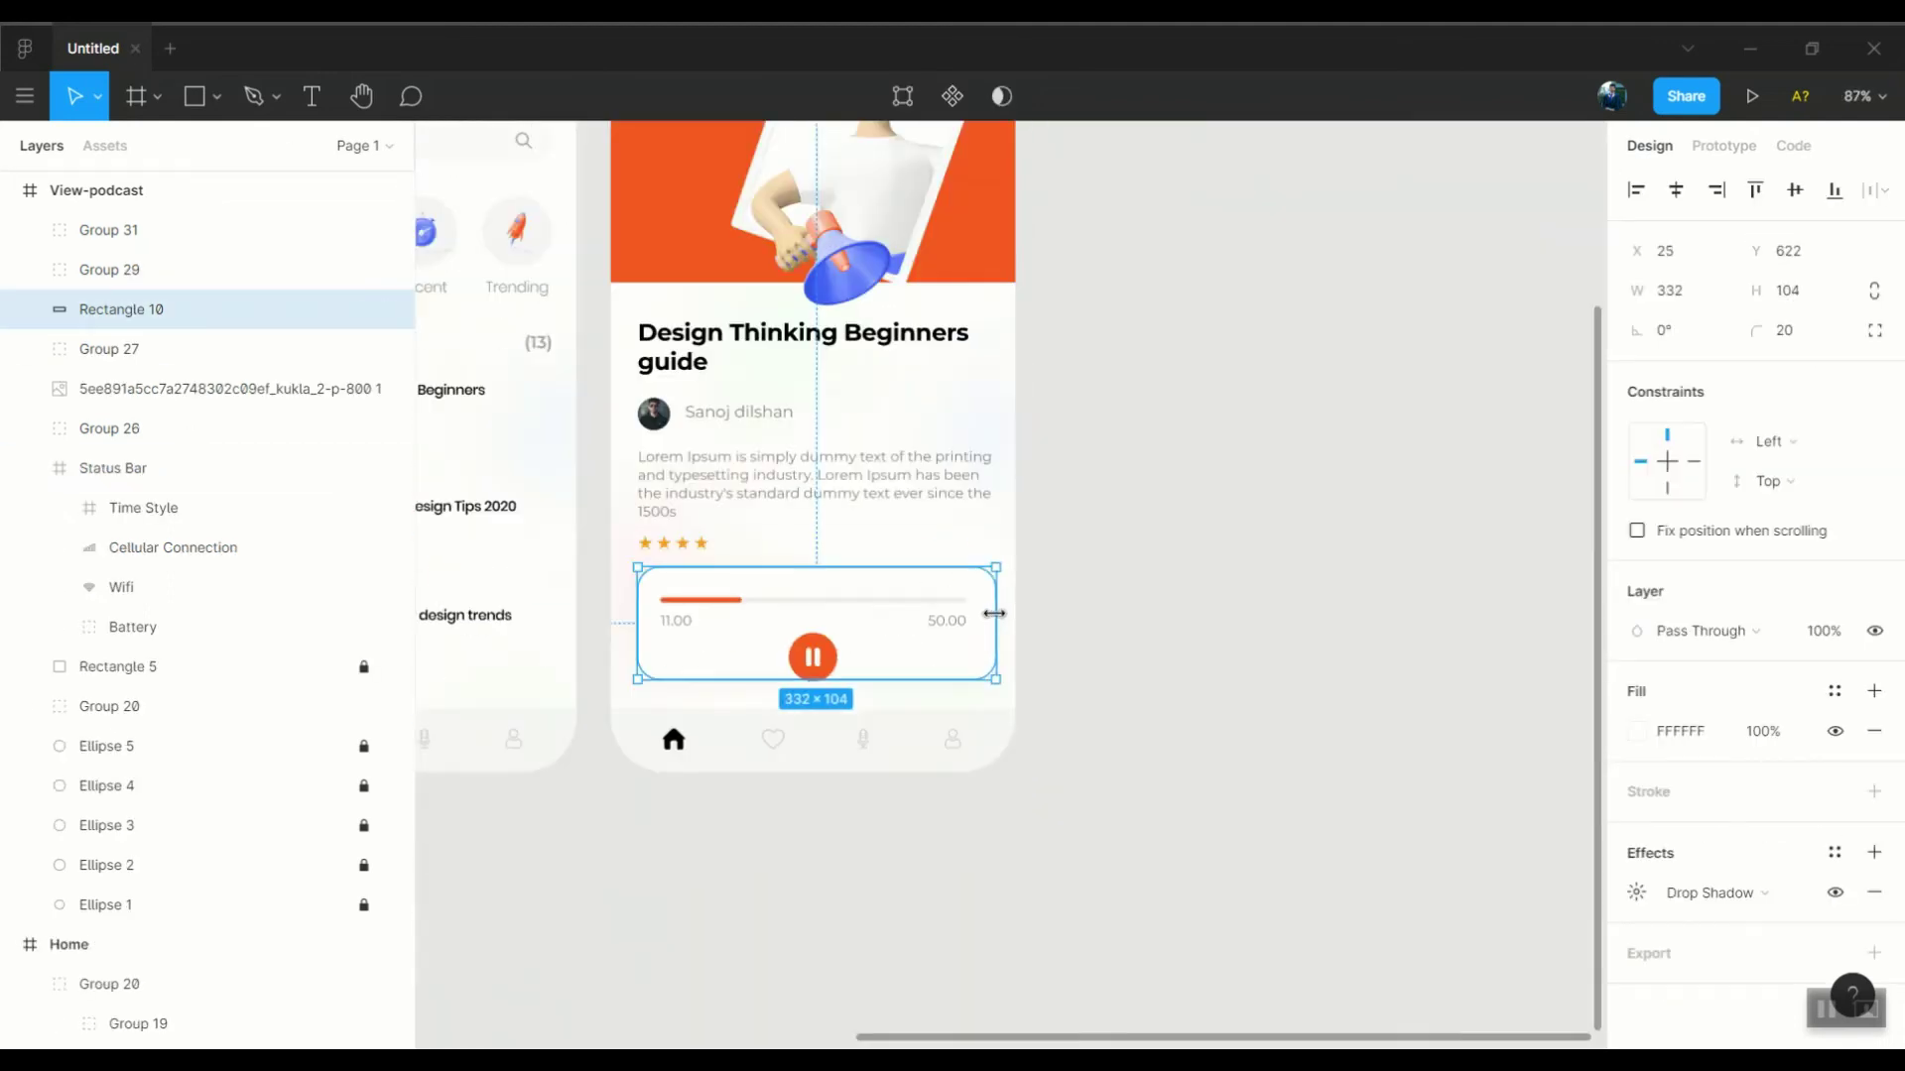
scroll(990, 616, down, 3)
key(Escape)
click(882, 789)
scroll(882, 789, up, 3)
scroll(882, 784, up, 2)
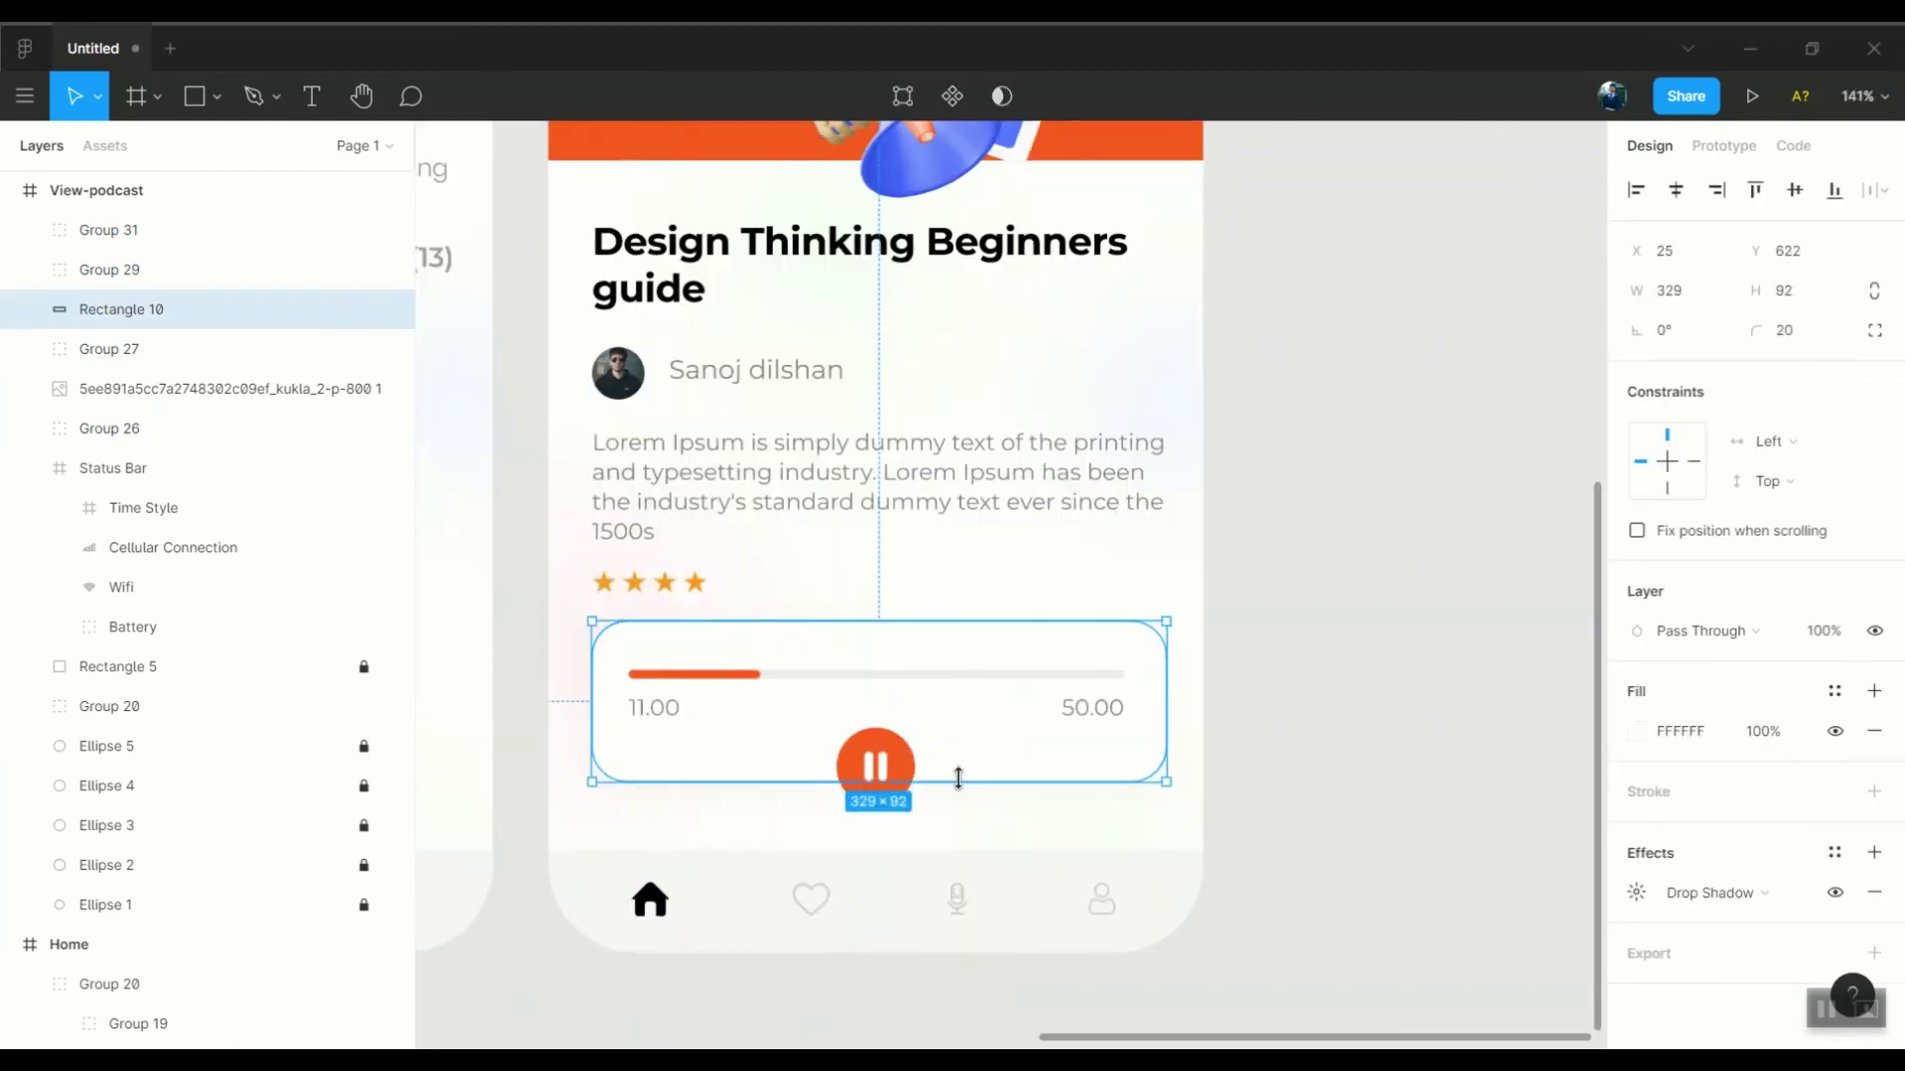
click(1053, 714)
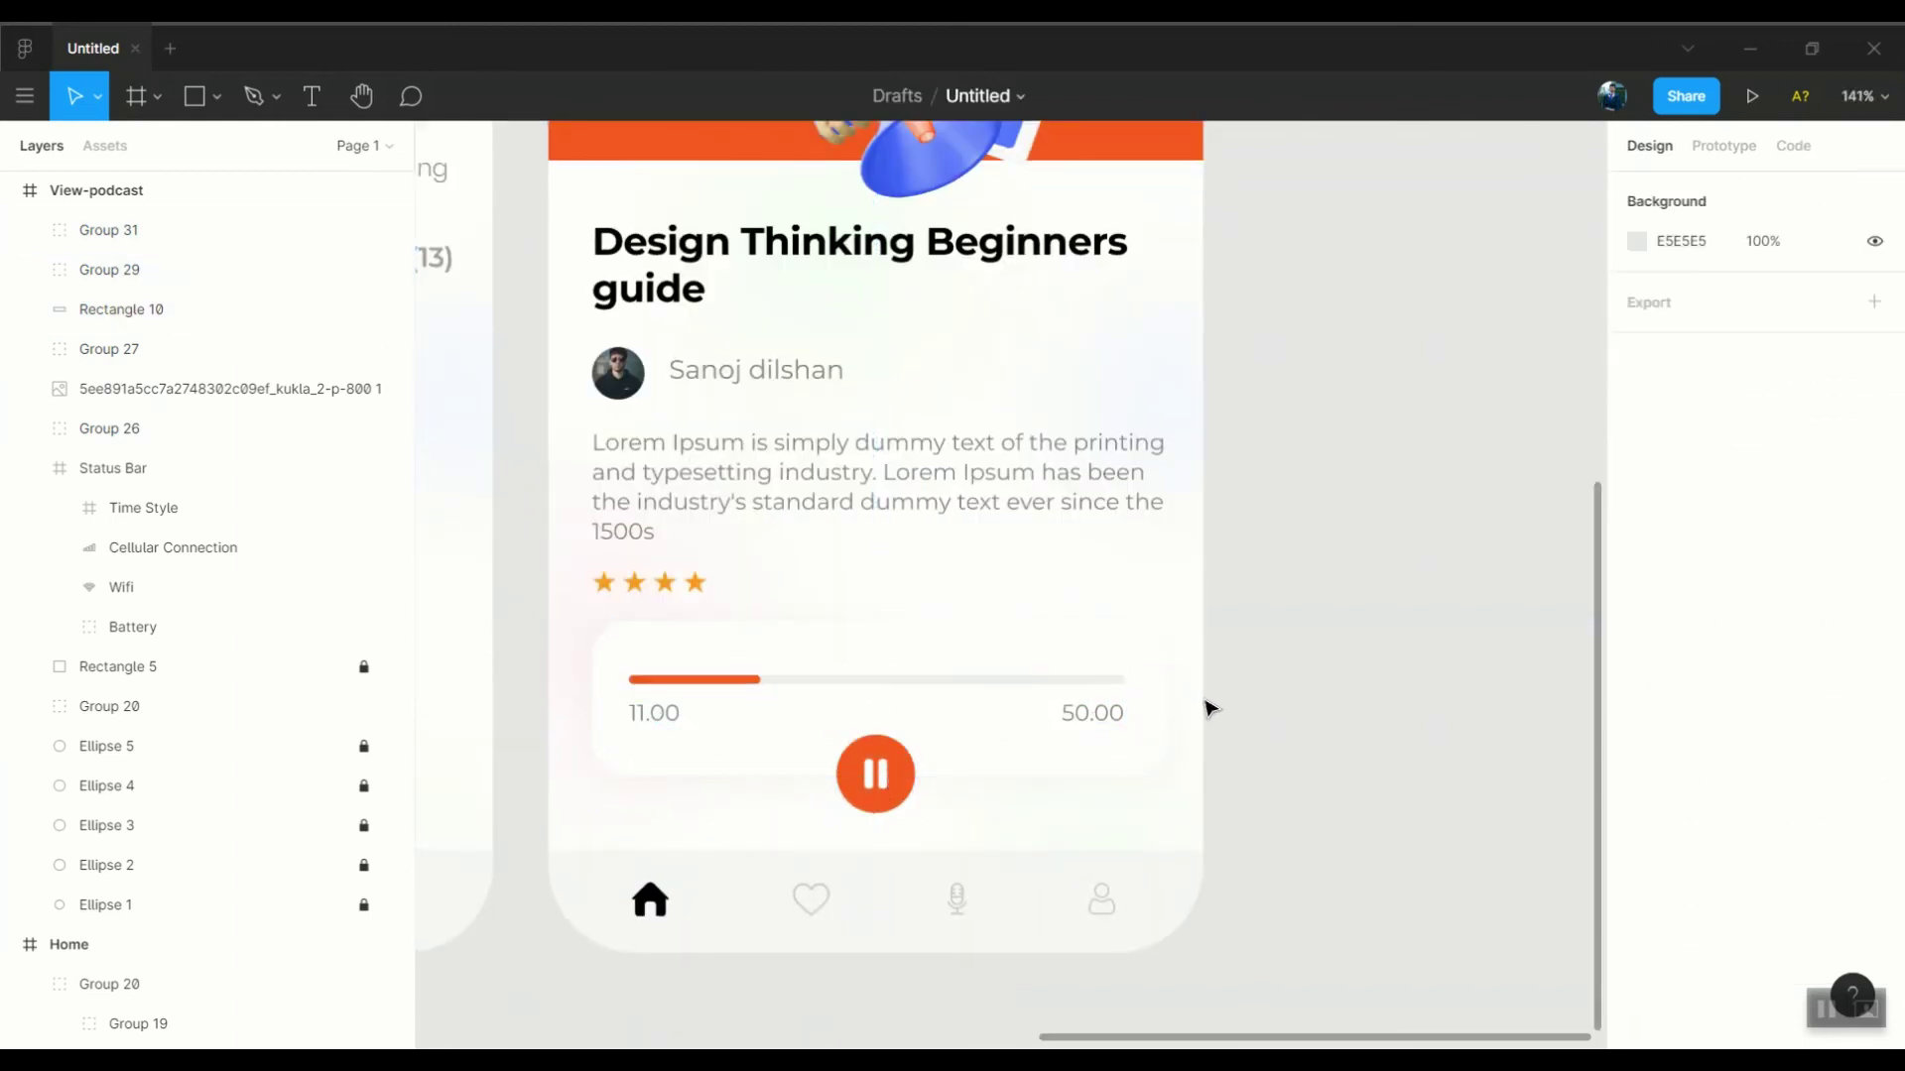
drag(1073, 722, 1071, 706)
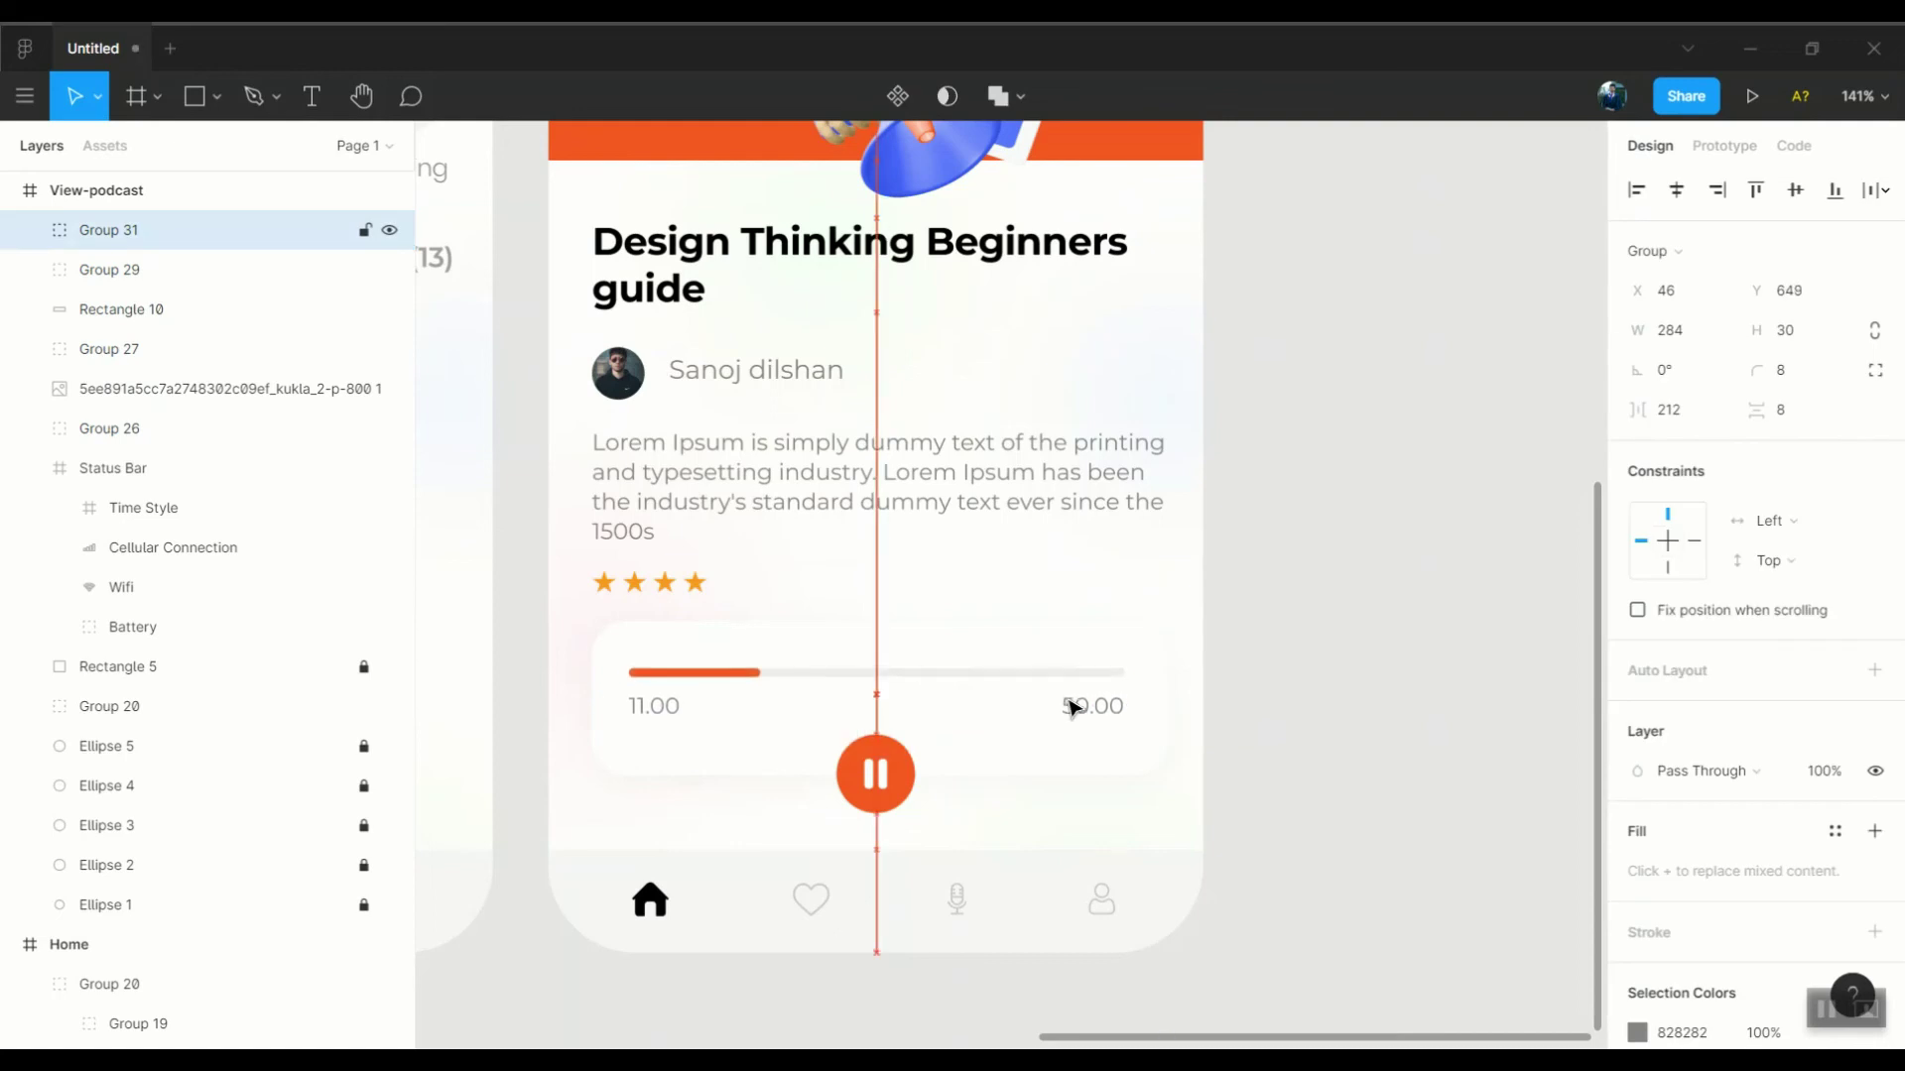
Place two copies of the pause button beside it and remove their pause bars
click(877, 775)
key(ctrl+d)
scroll(883, 778, up, 3)
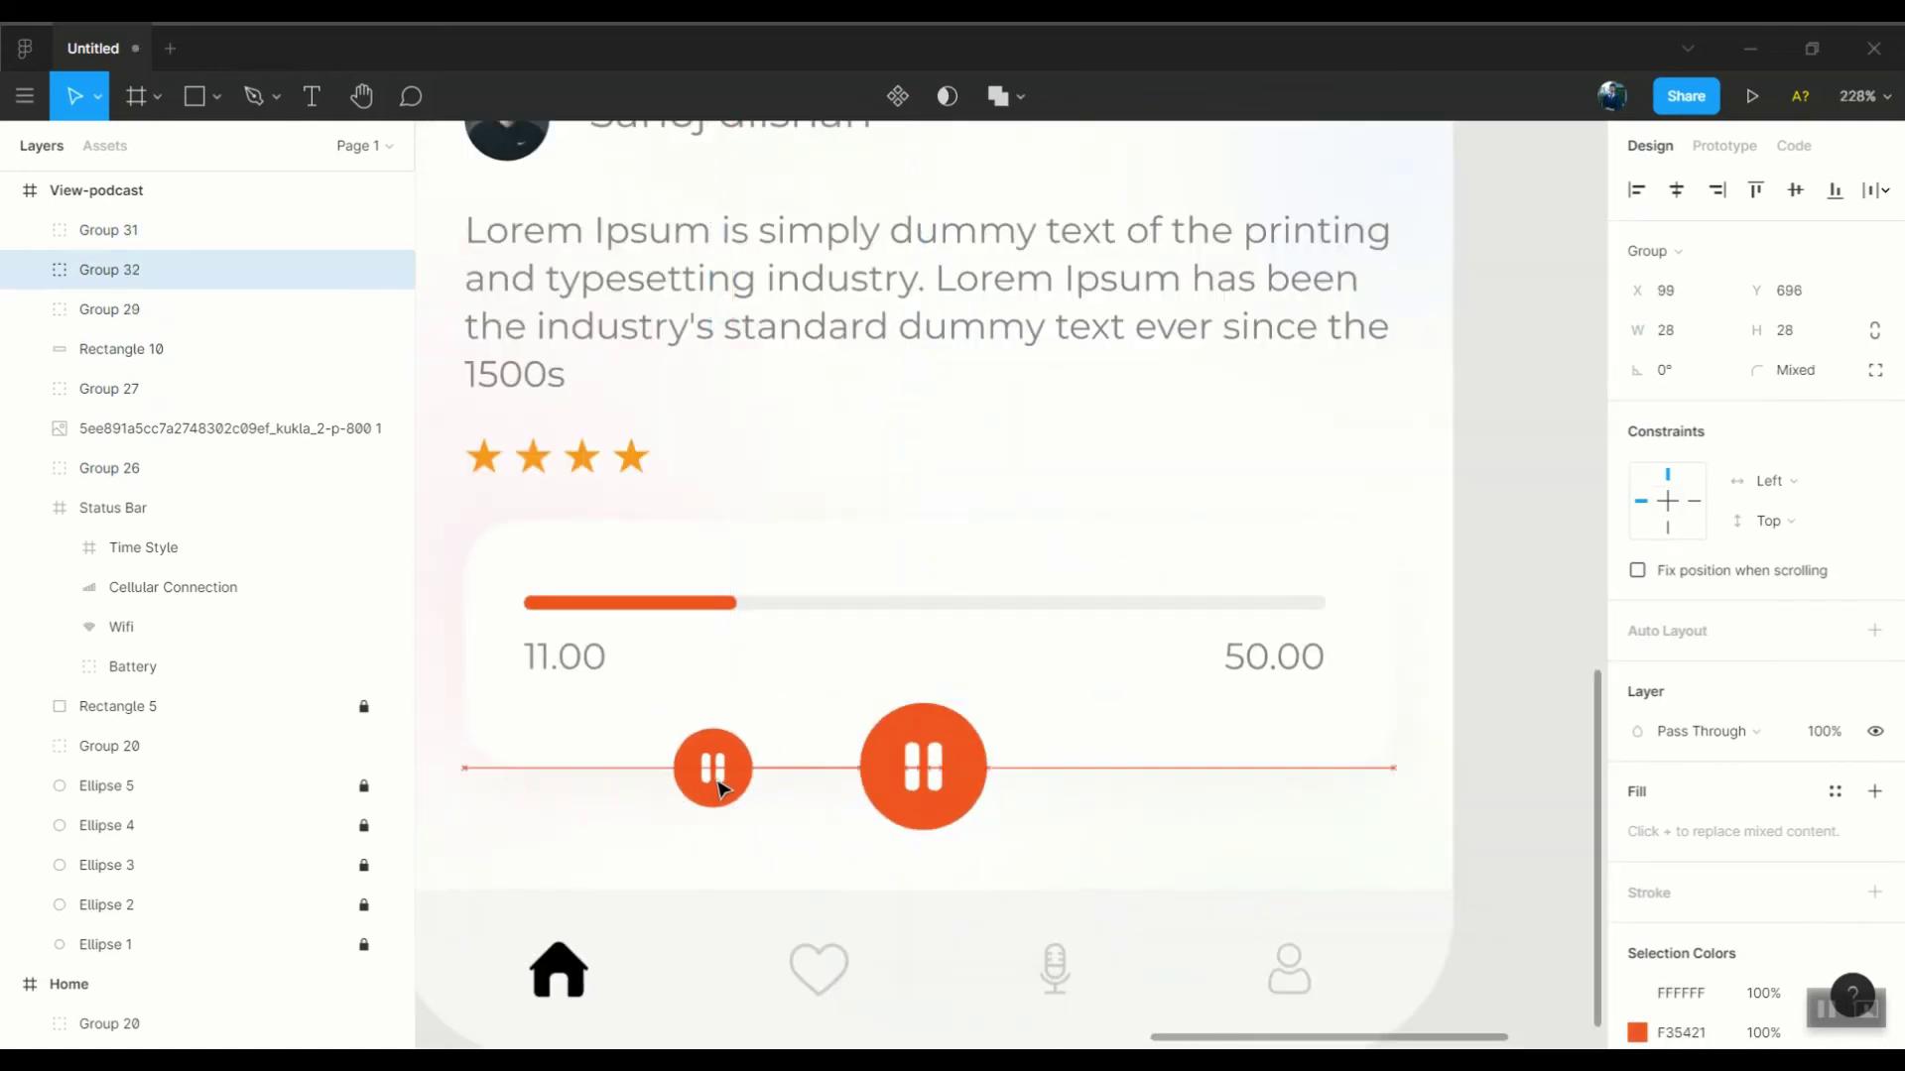
key(ctrl+d)
drag(1190, 799, 1120, 783)
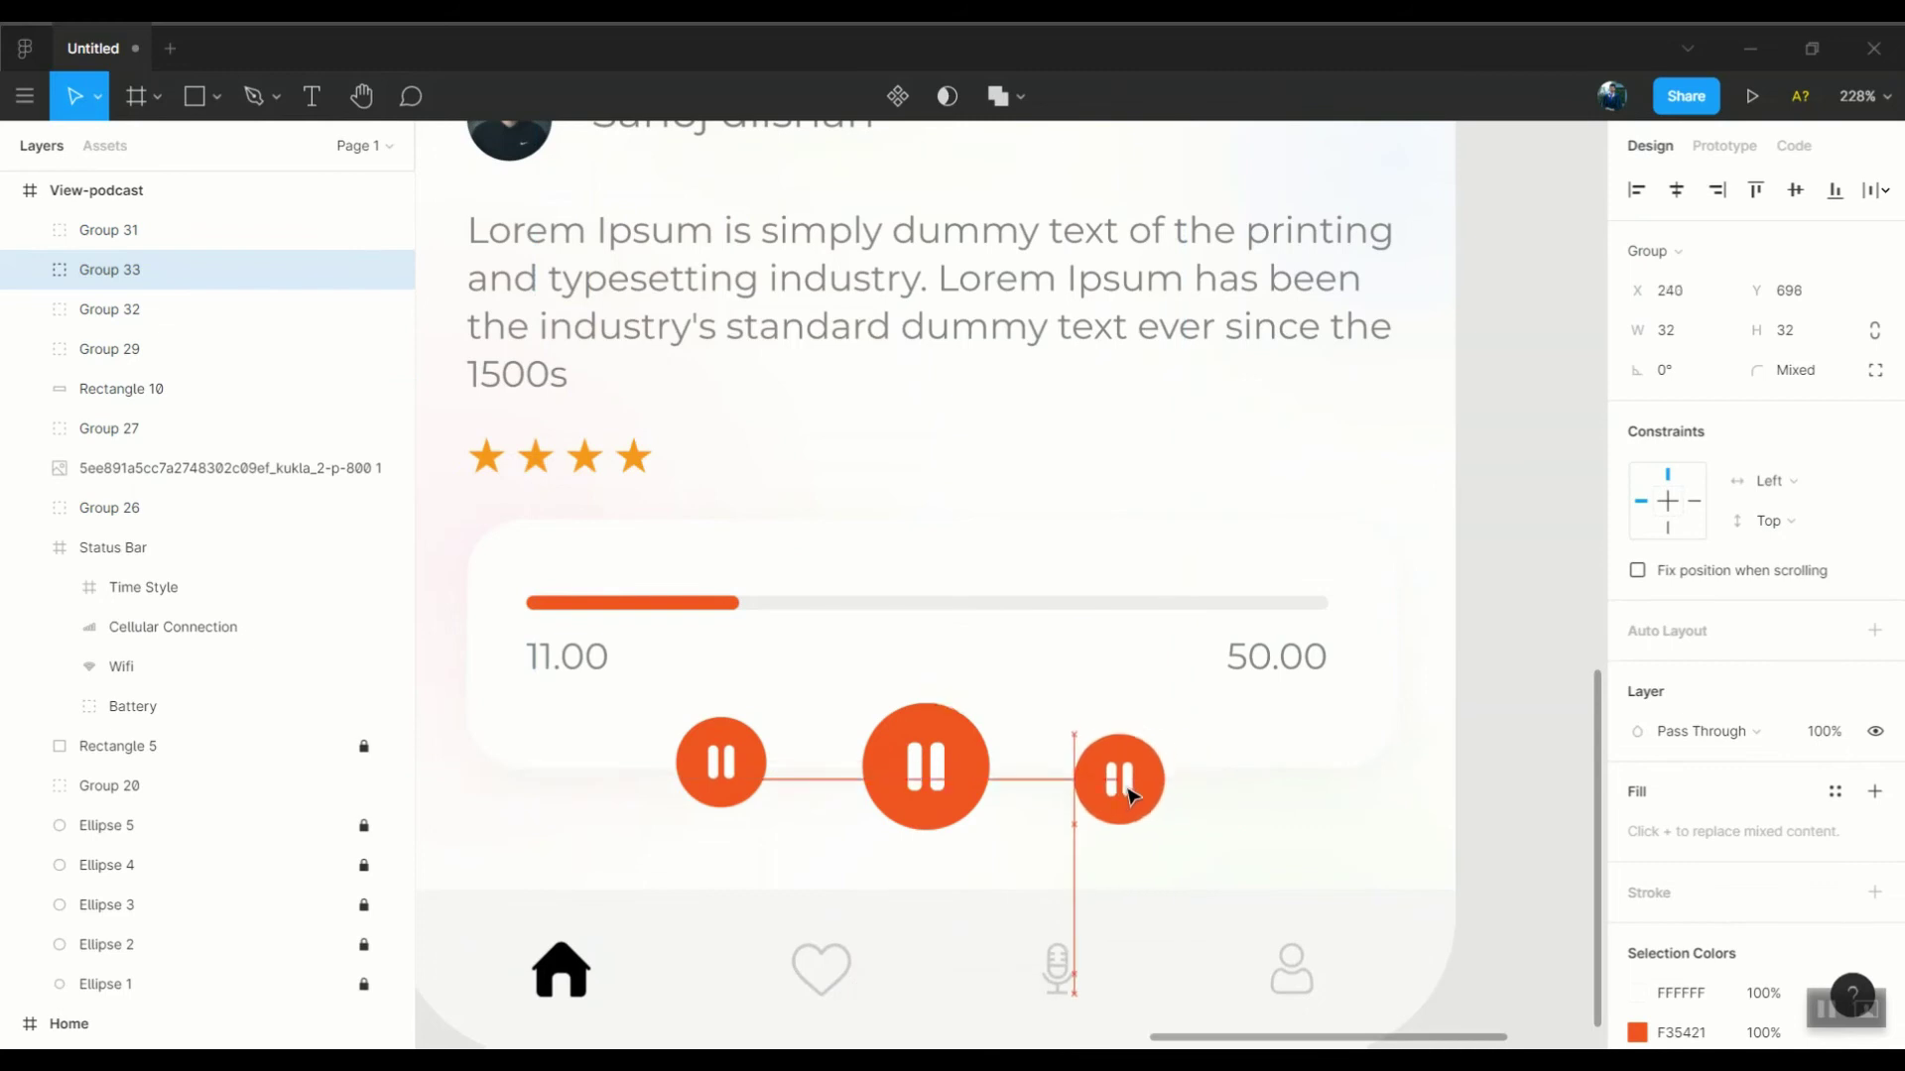
double_click(1121, 777)
key(Delete)
click(721, 763)
double_click(721, 763)
key(Delete)
Fill the side circles light pink, sampled from the design after trying E8E8E8
click(1636, 831)
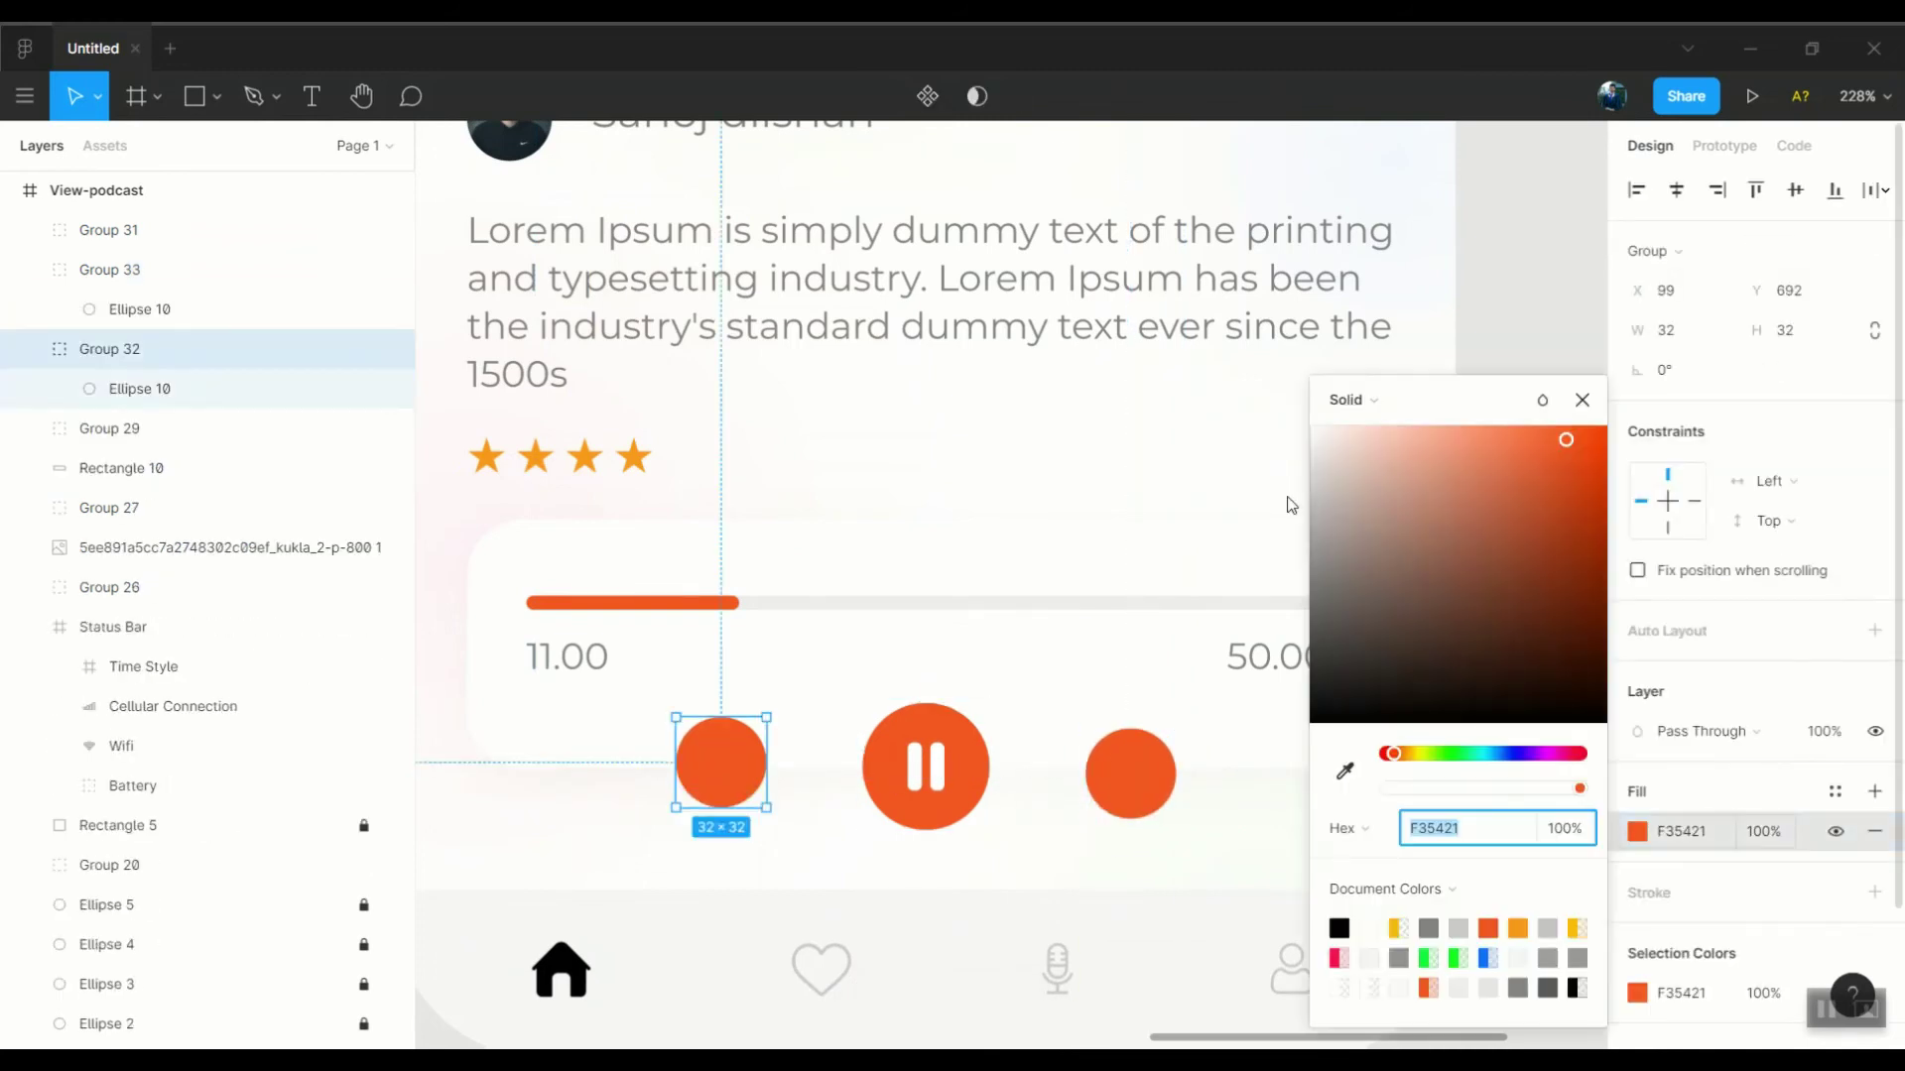
text(E8E8E8)
key(Return)
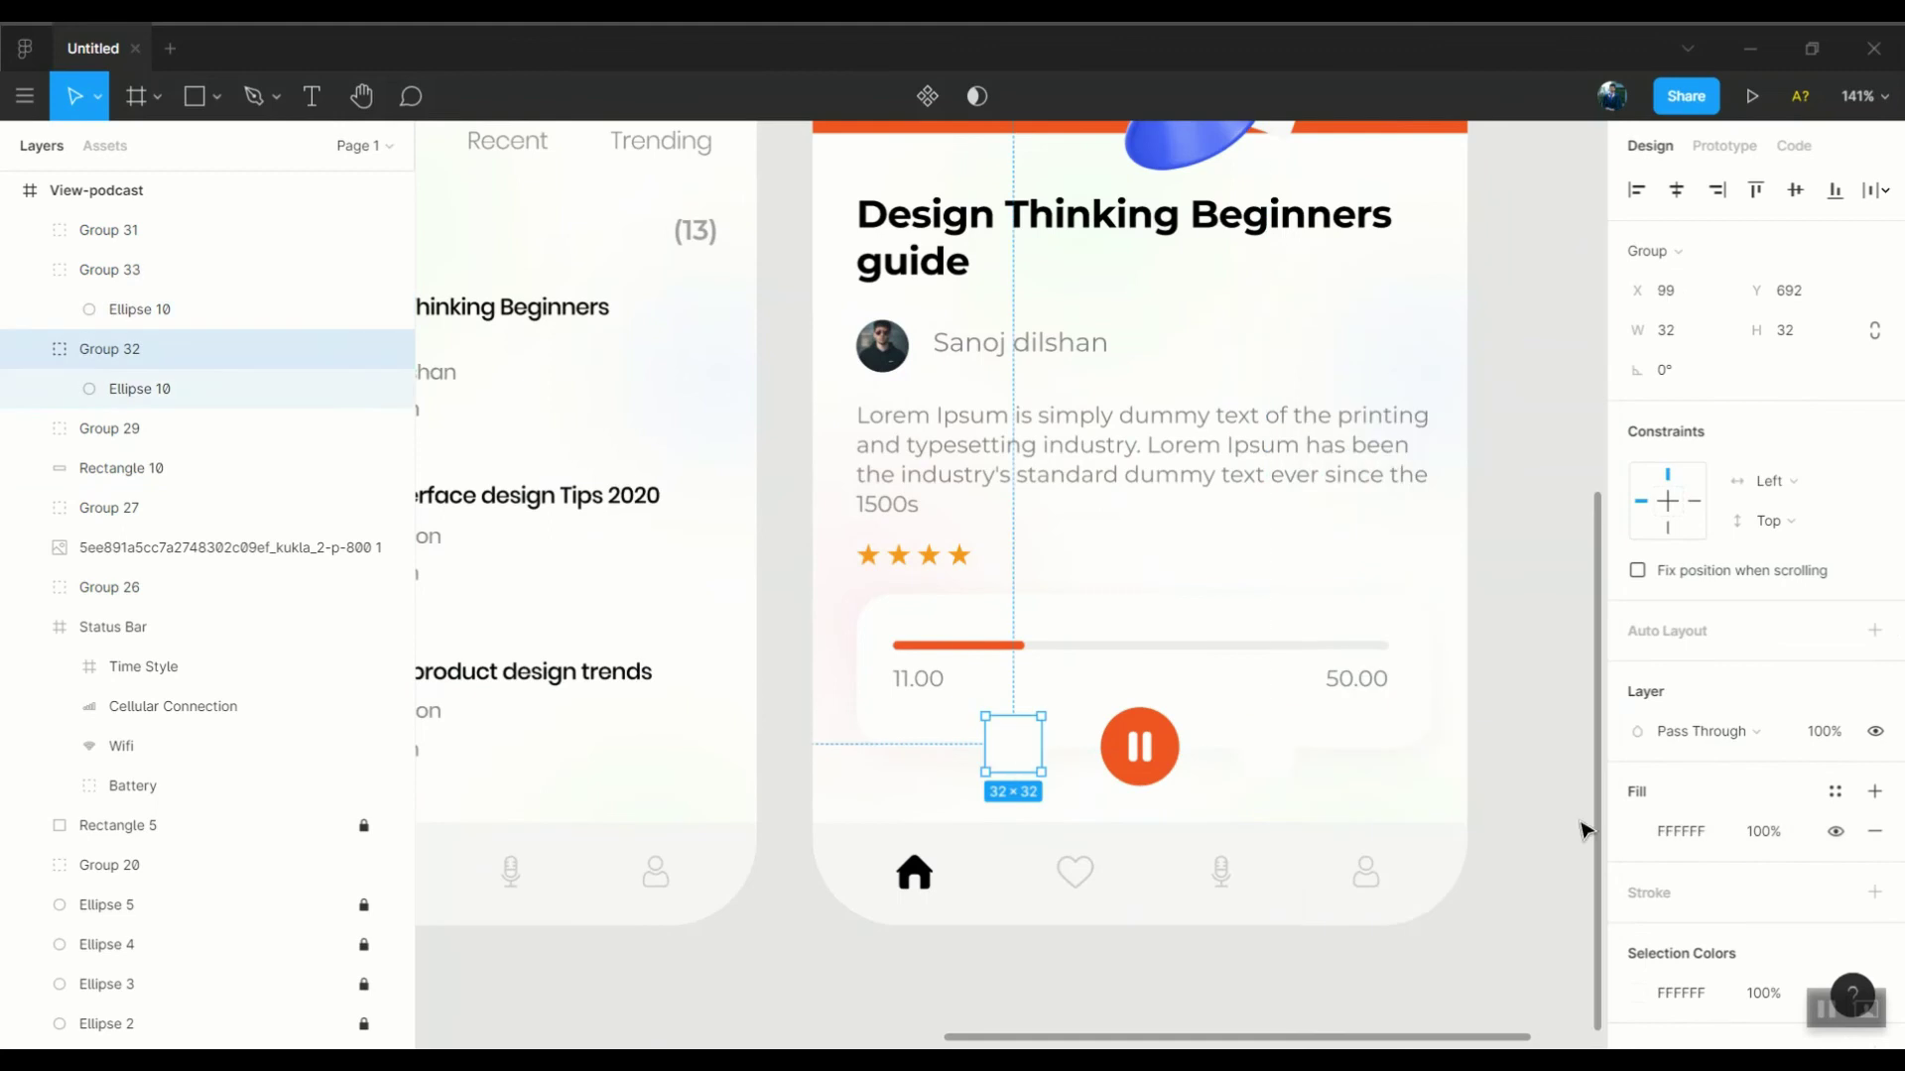
click(1636, 831)
click(1345, 772)
click(1241, 748)
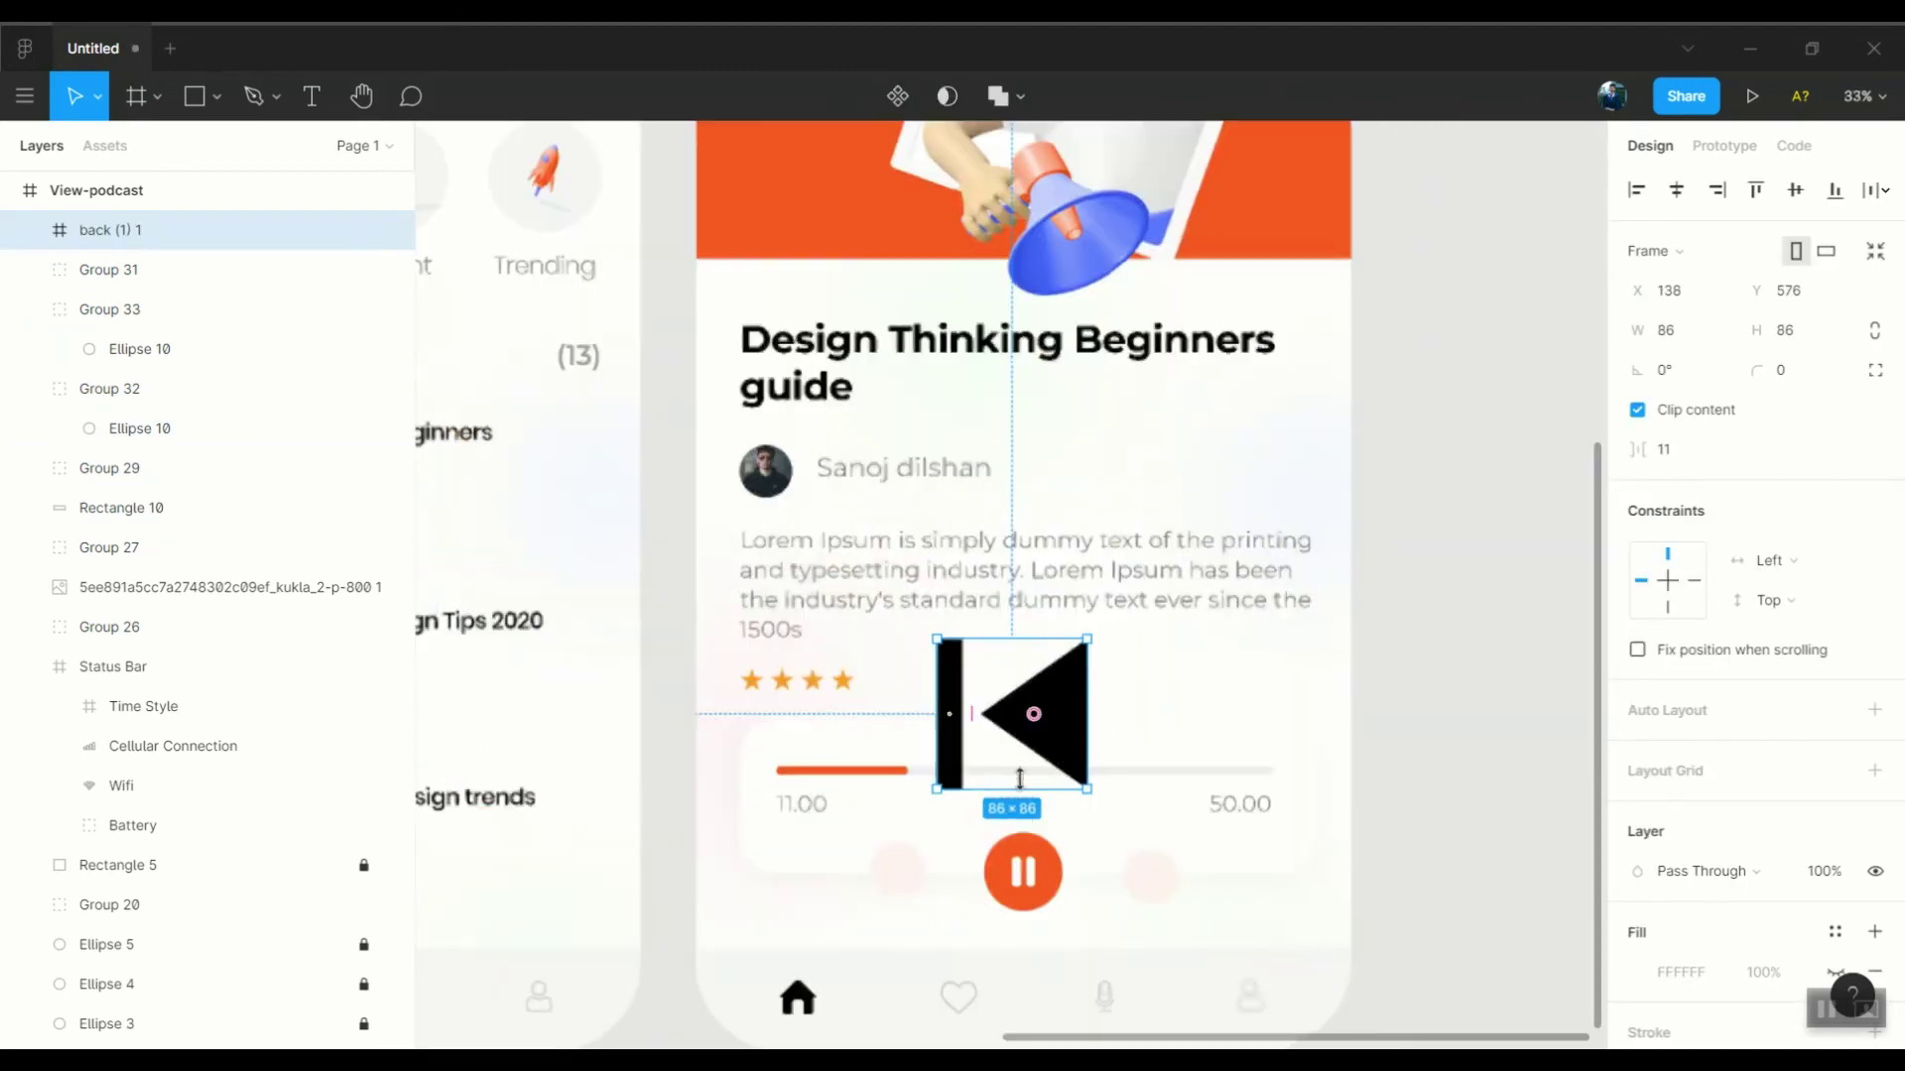
Shrink the back icon to fit the left circle and duplicate it for the next button
drag(1019, 779, 961, 778)
scroll(957, 779, up, 10)
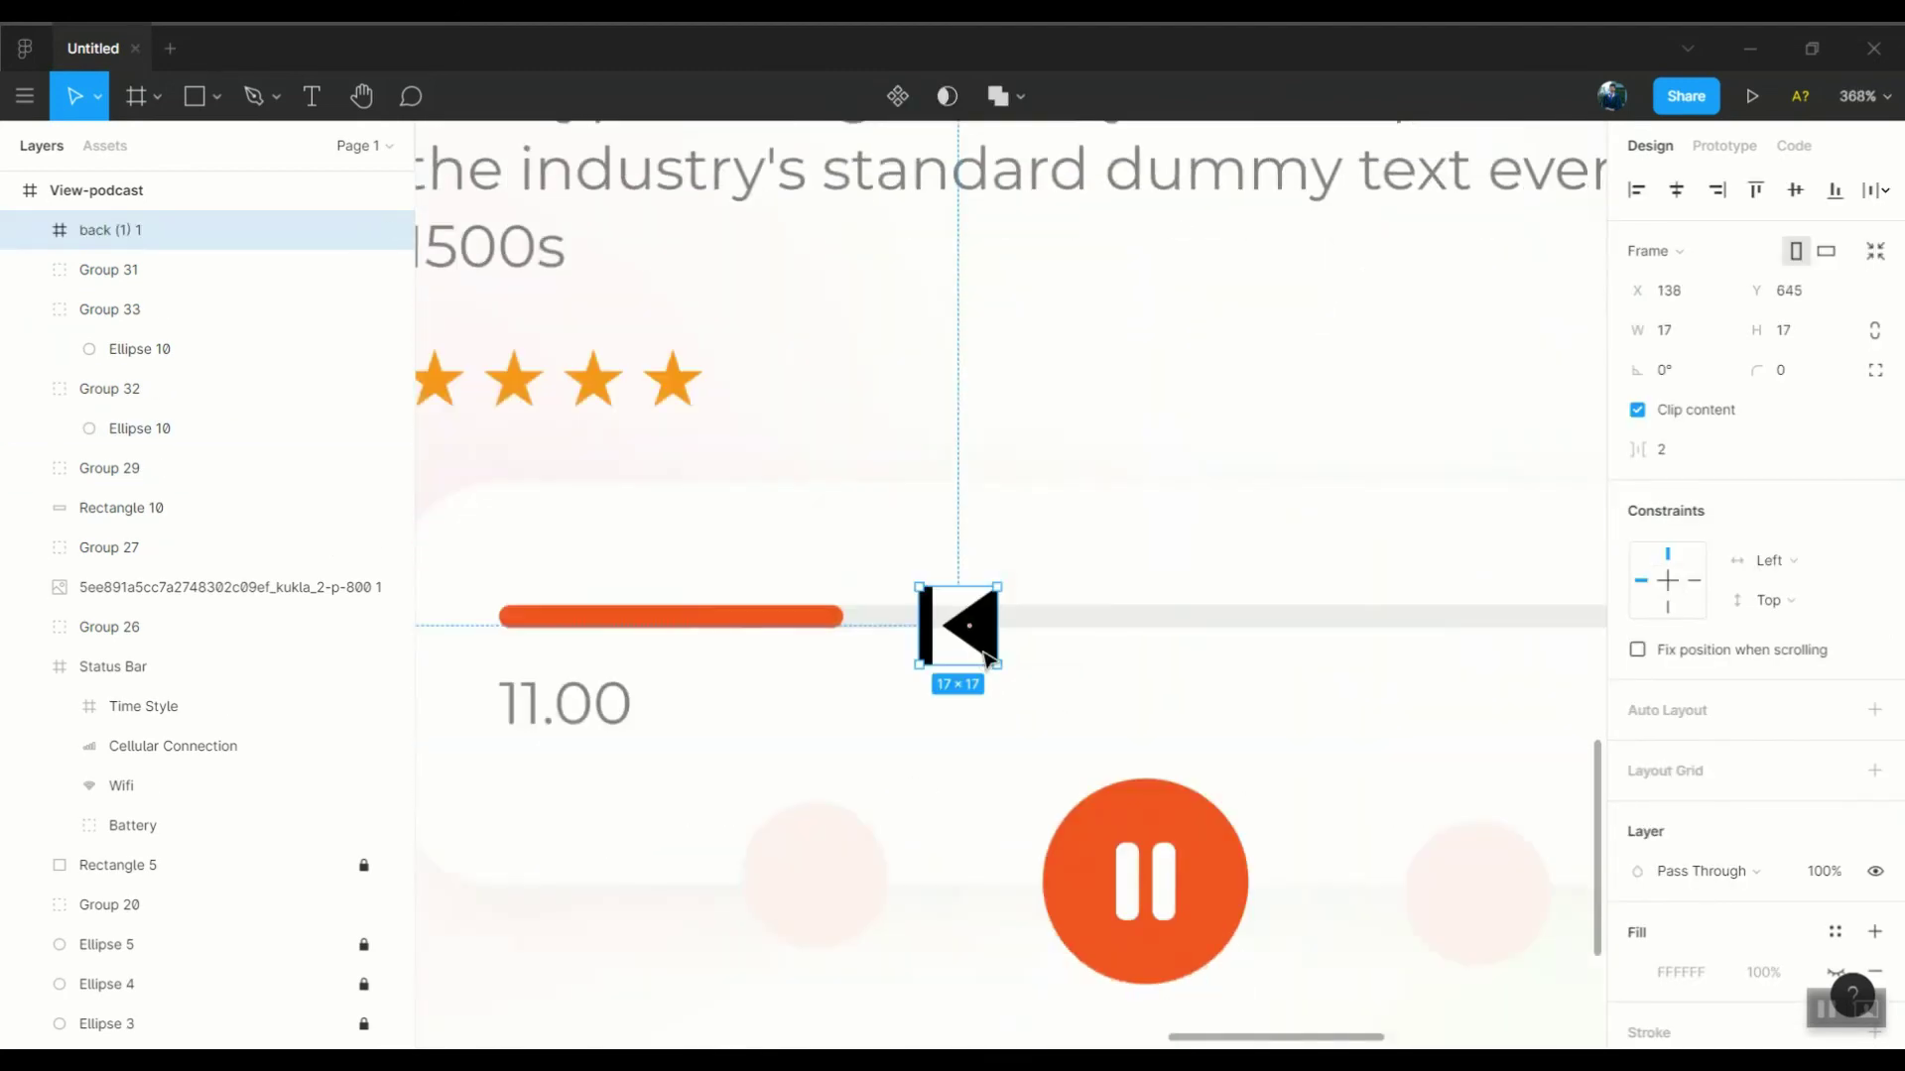
scroll(796, 873, up, 3)
drag(774, 834, 806, 851)
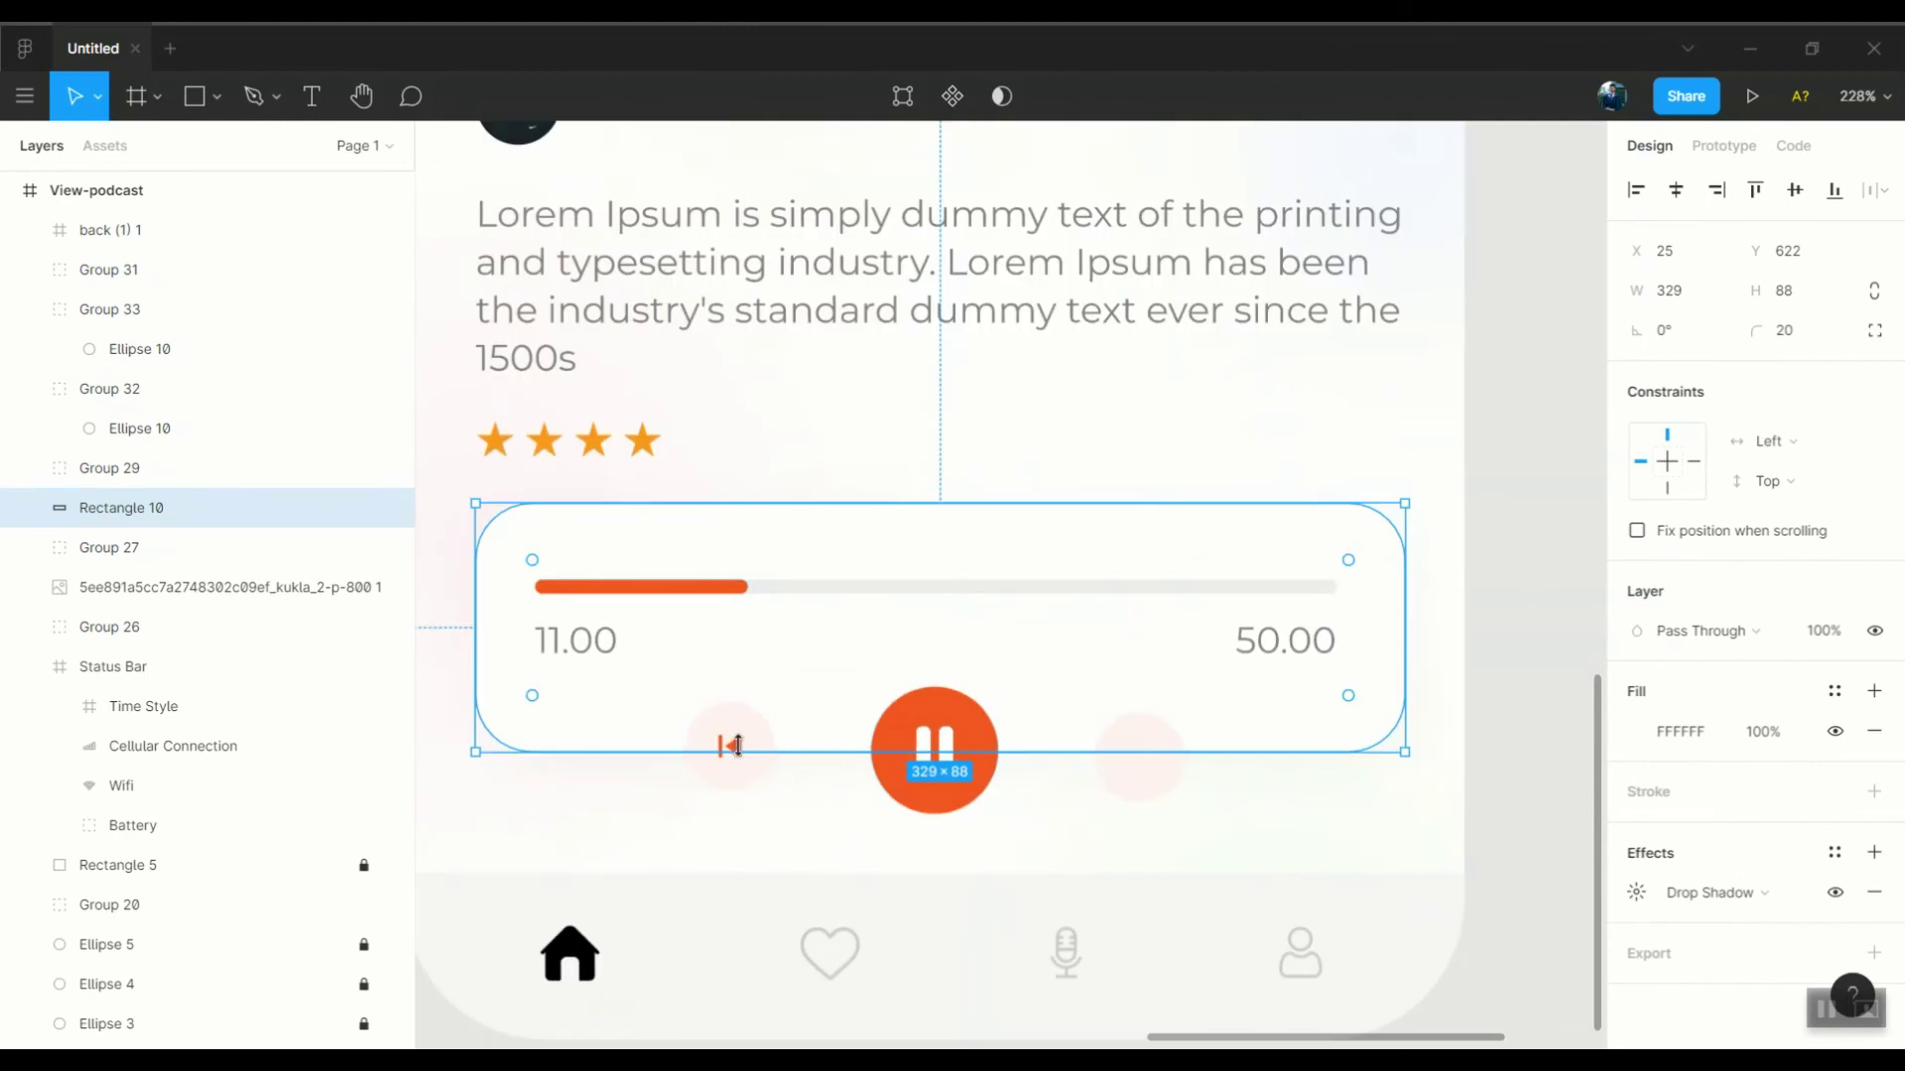
scroll(752, 754, down, 5)
key(ctrl+d)
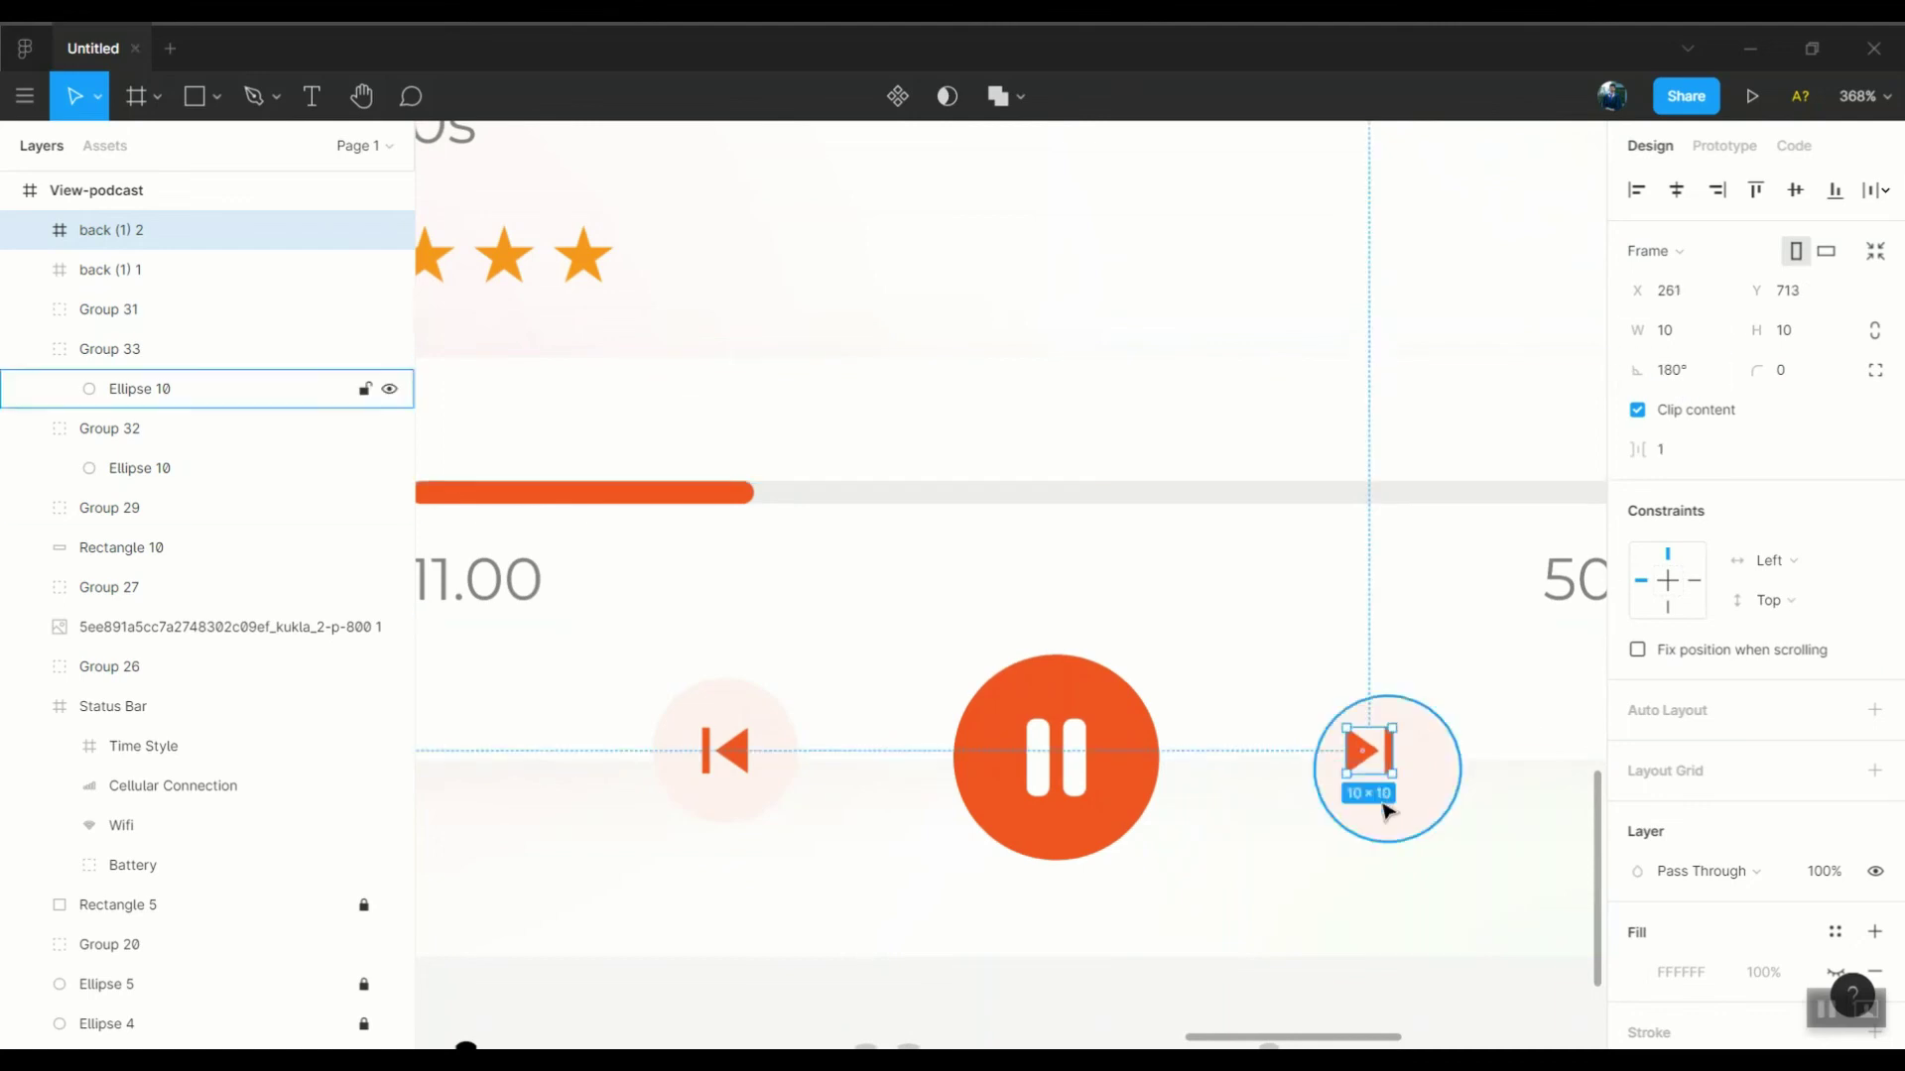
Set up the duplicated arrow as the next-track icon in the right circle
scroll(1385, 808, up, 3)
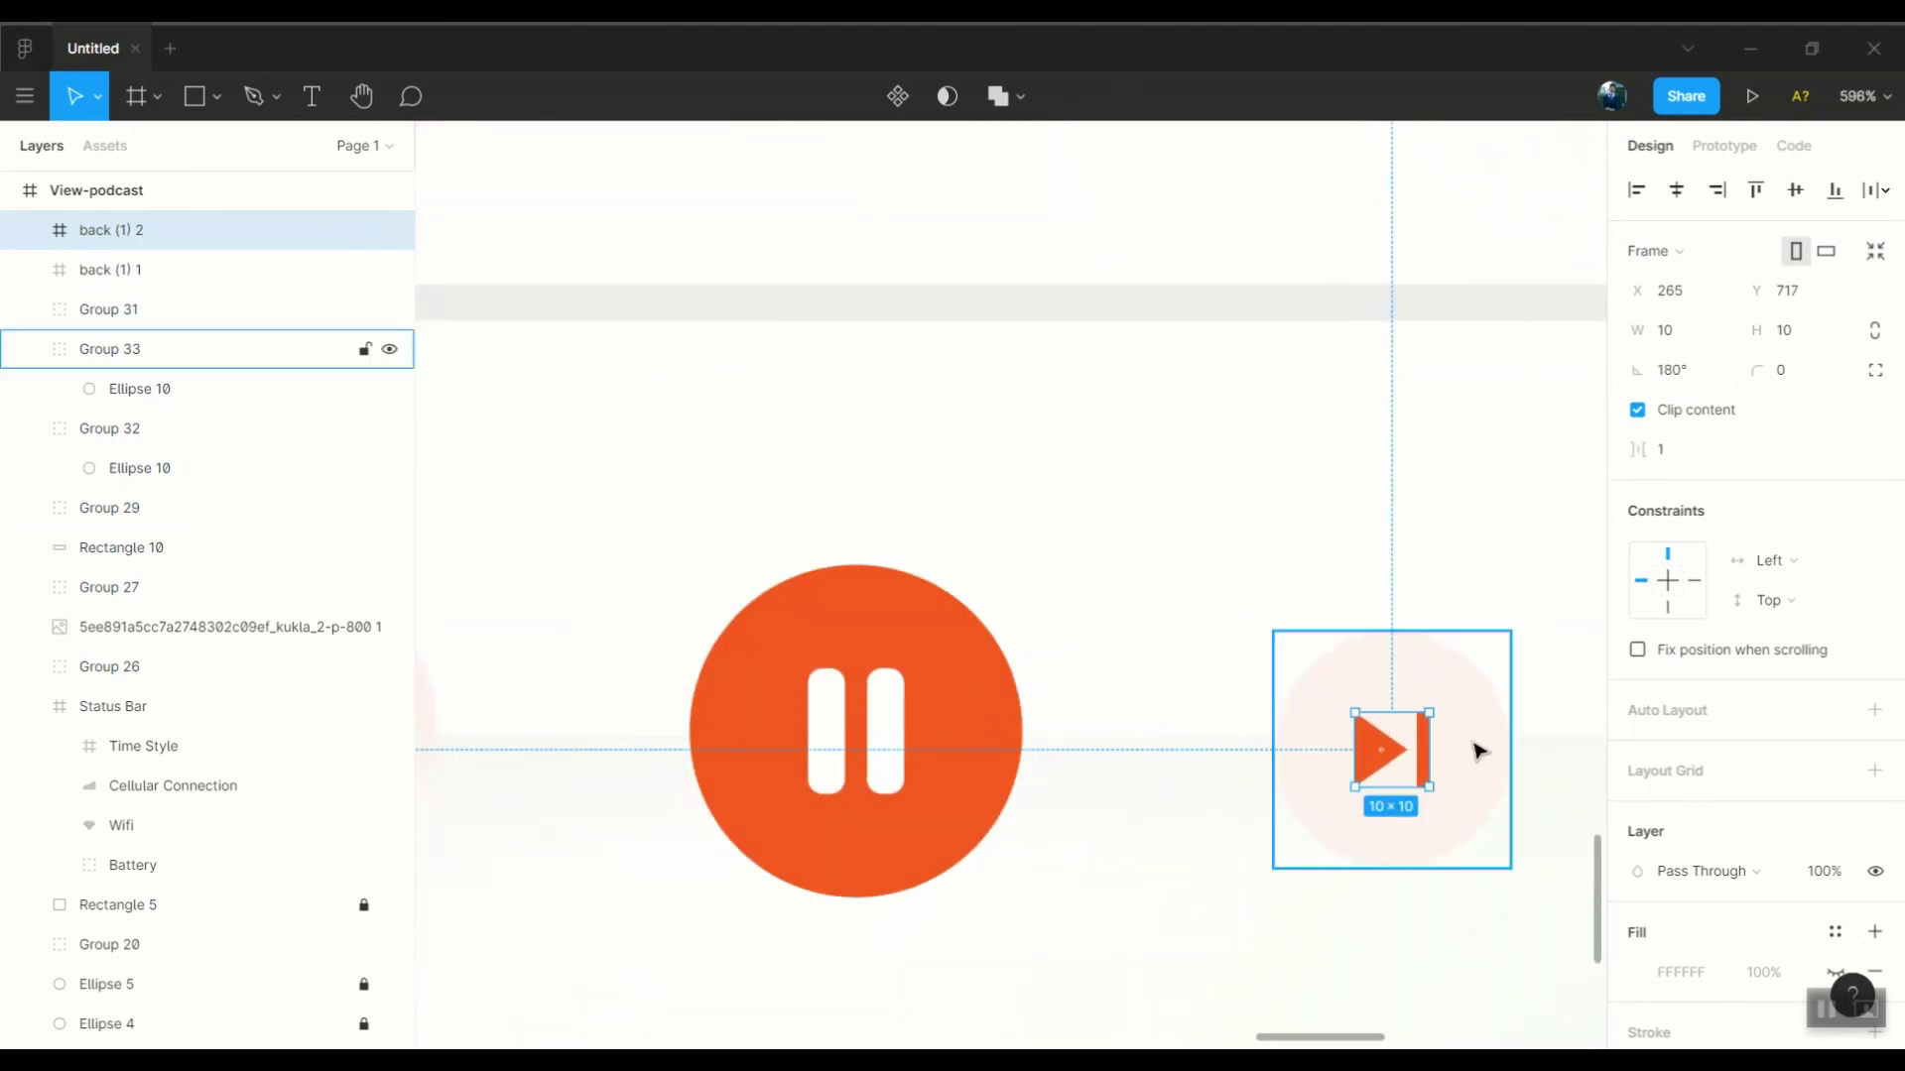
scroll(1478, 751, left, 5)
click(961, 733)
scroll(960, 734, down, 5)
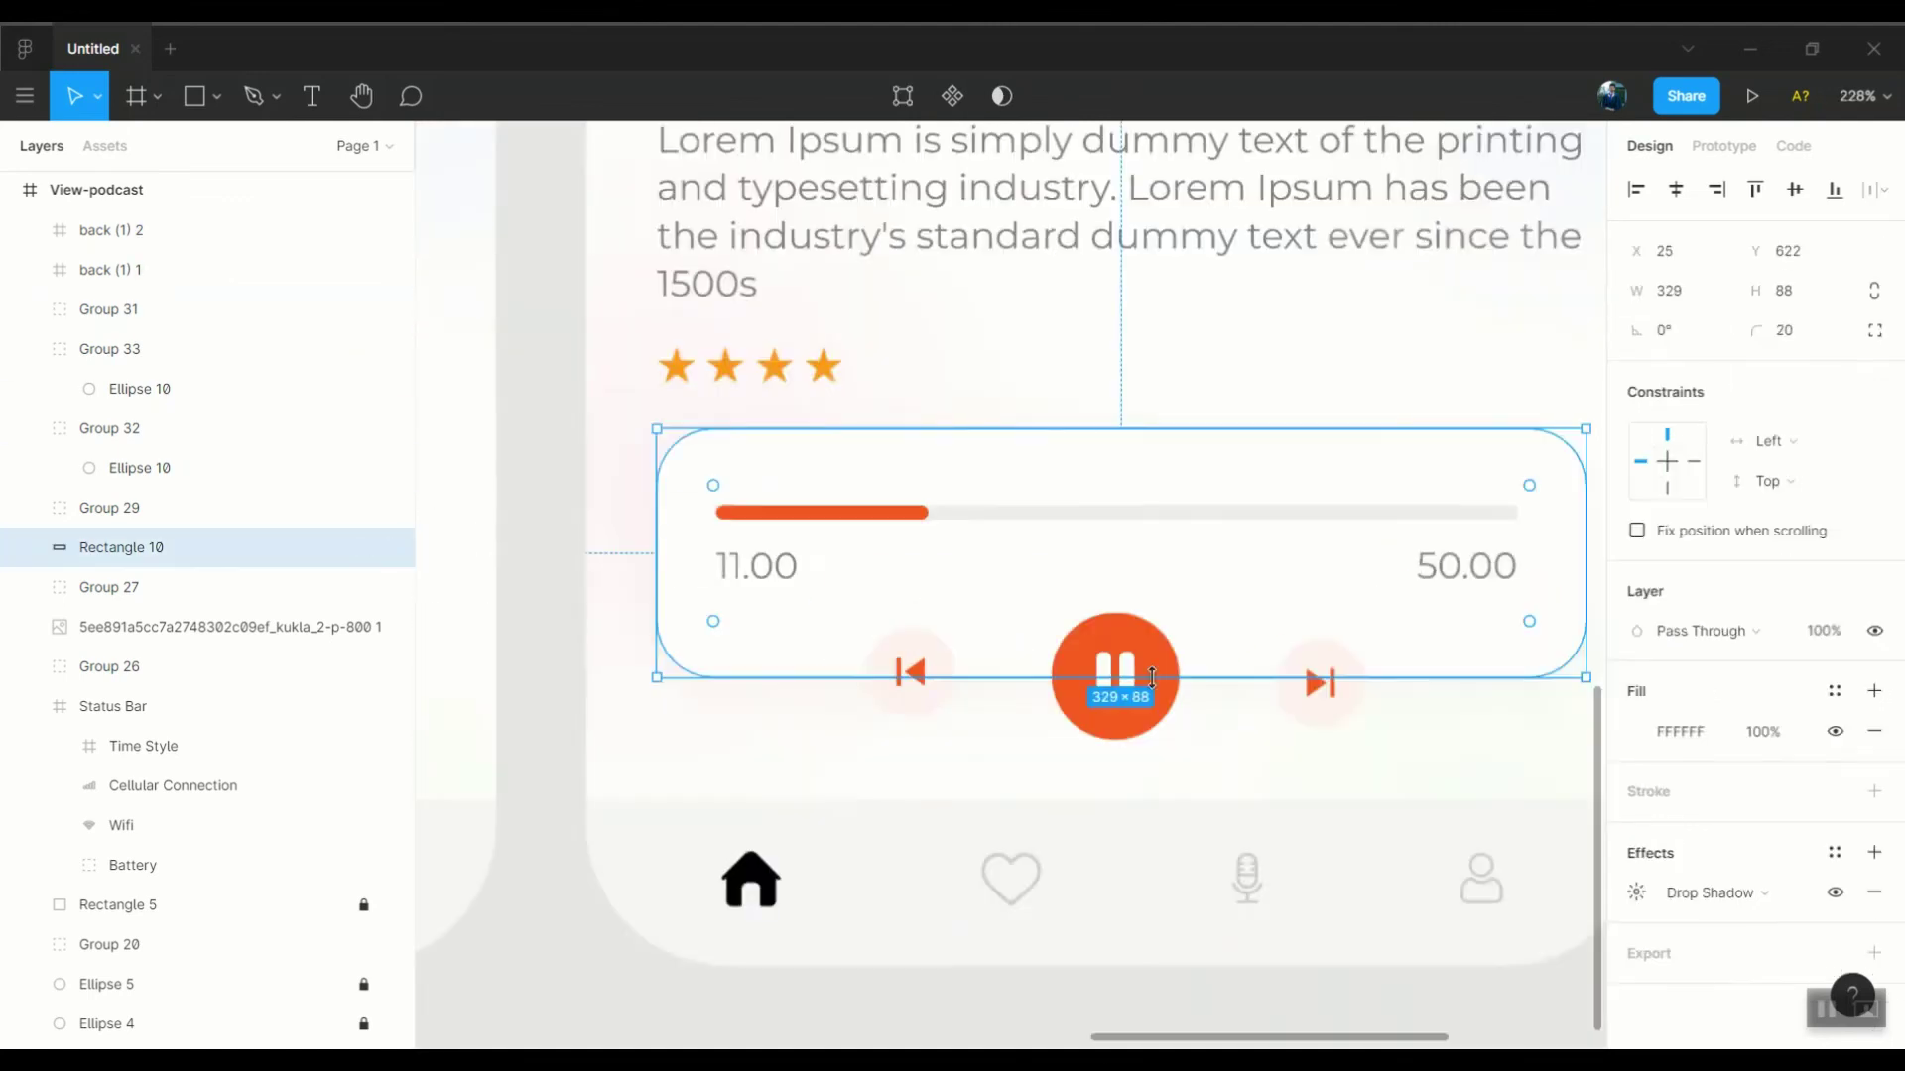
scroll(1319, 694, up, 3)
click(1332, 697)
click(1275, 682)
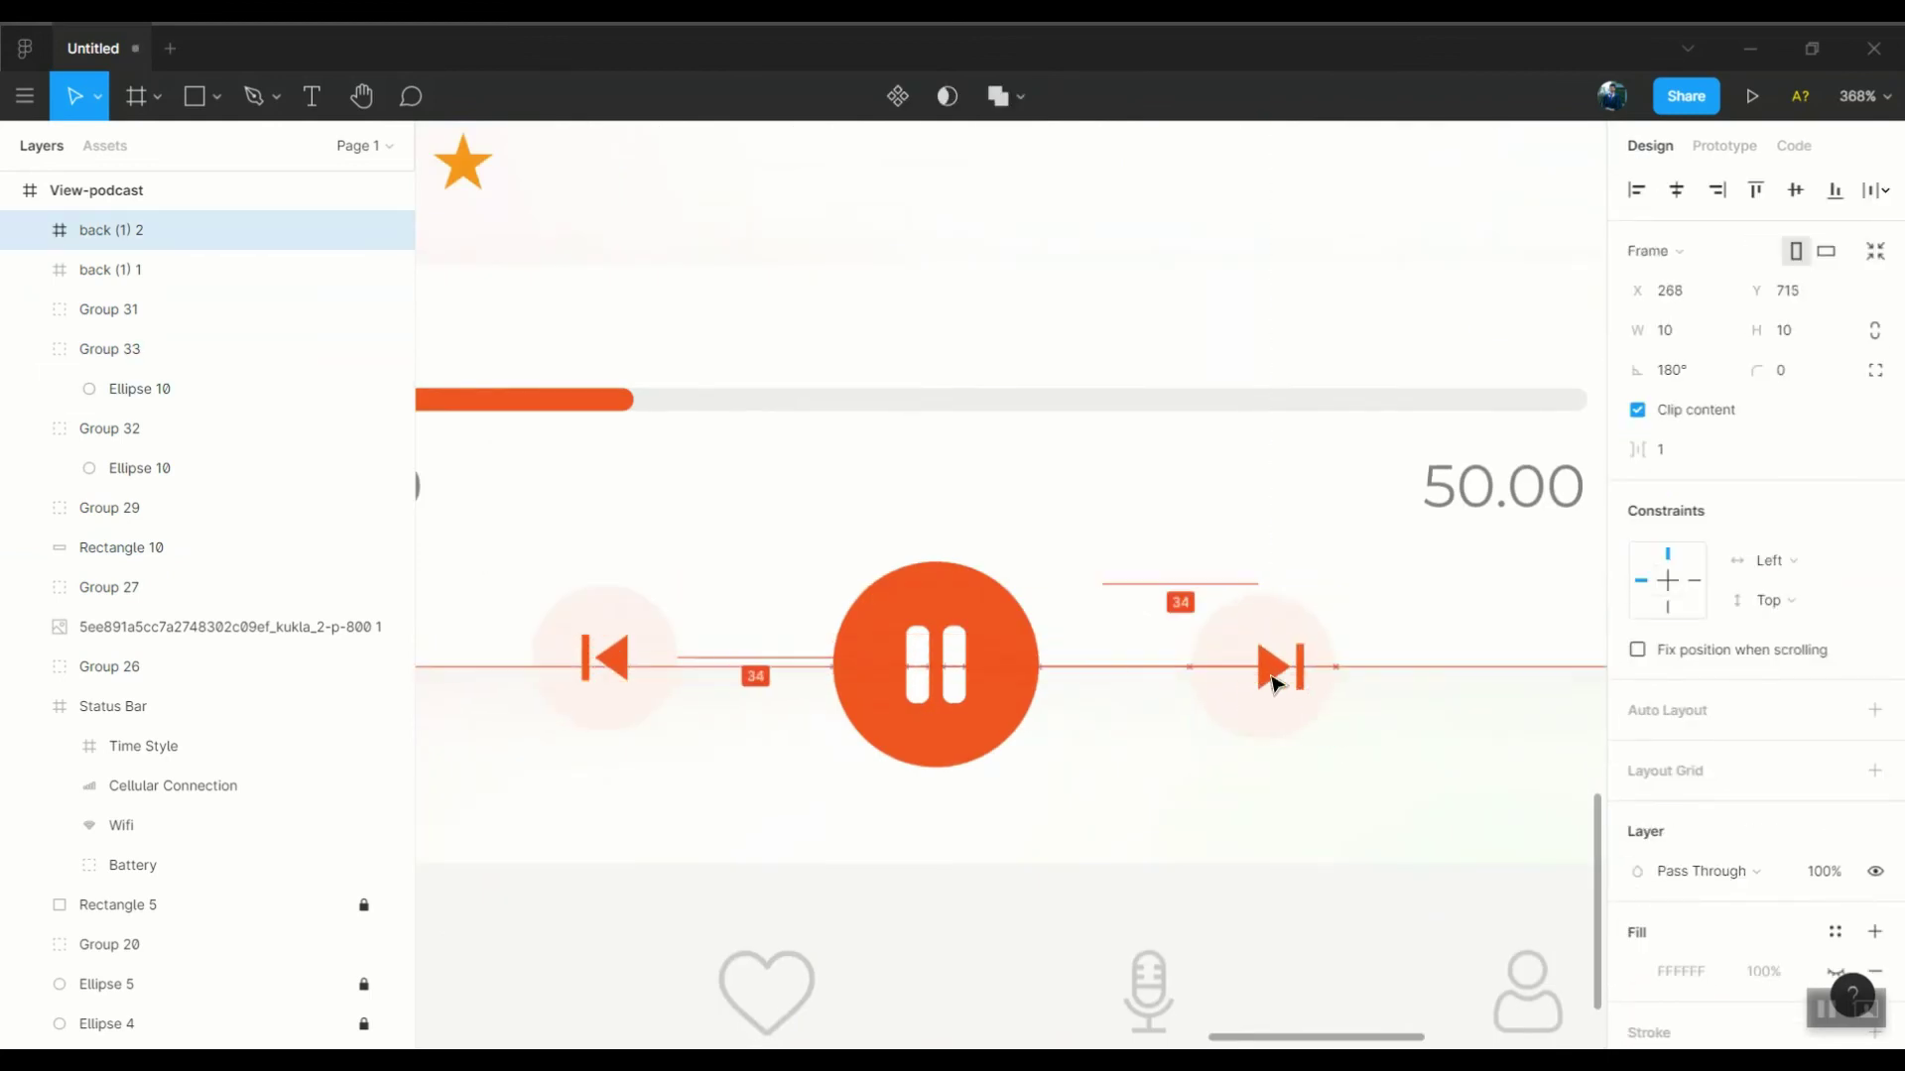
scroll(1292, 683, up, 5)
scroll(1279, 655, down, 5)
Select the card, buttons and icons and group the whole player together
click(620, 660)
scroll(661, 692, up, 5)
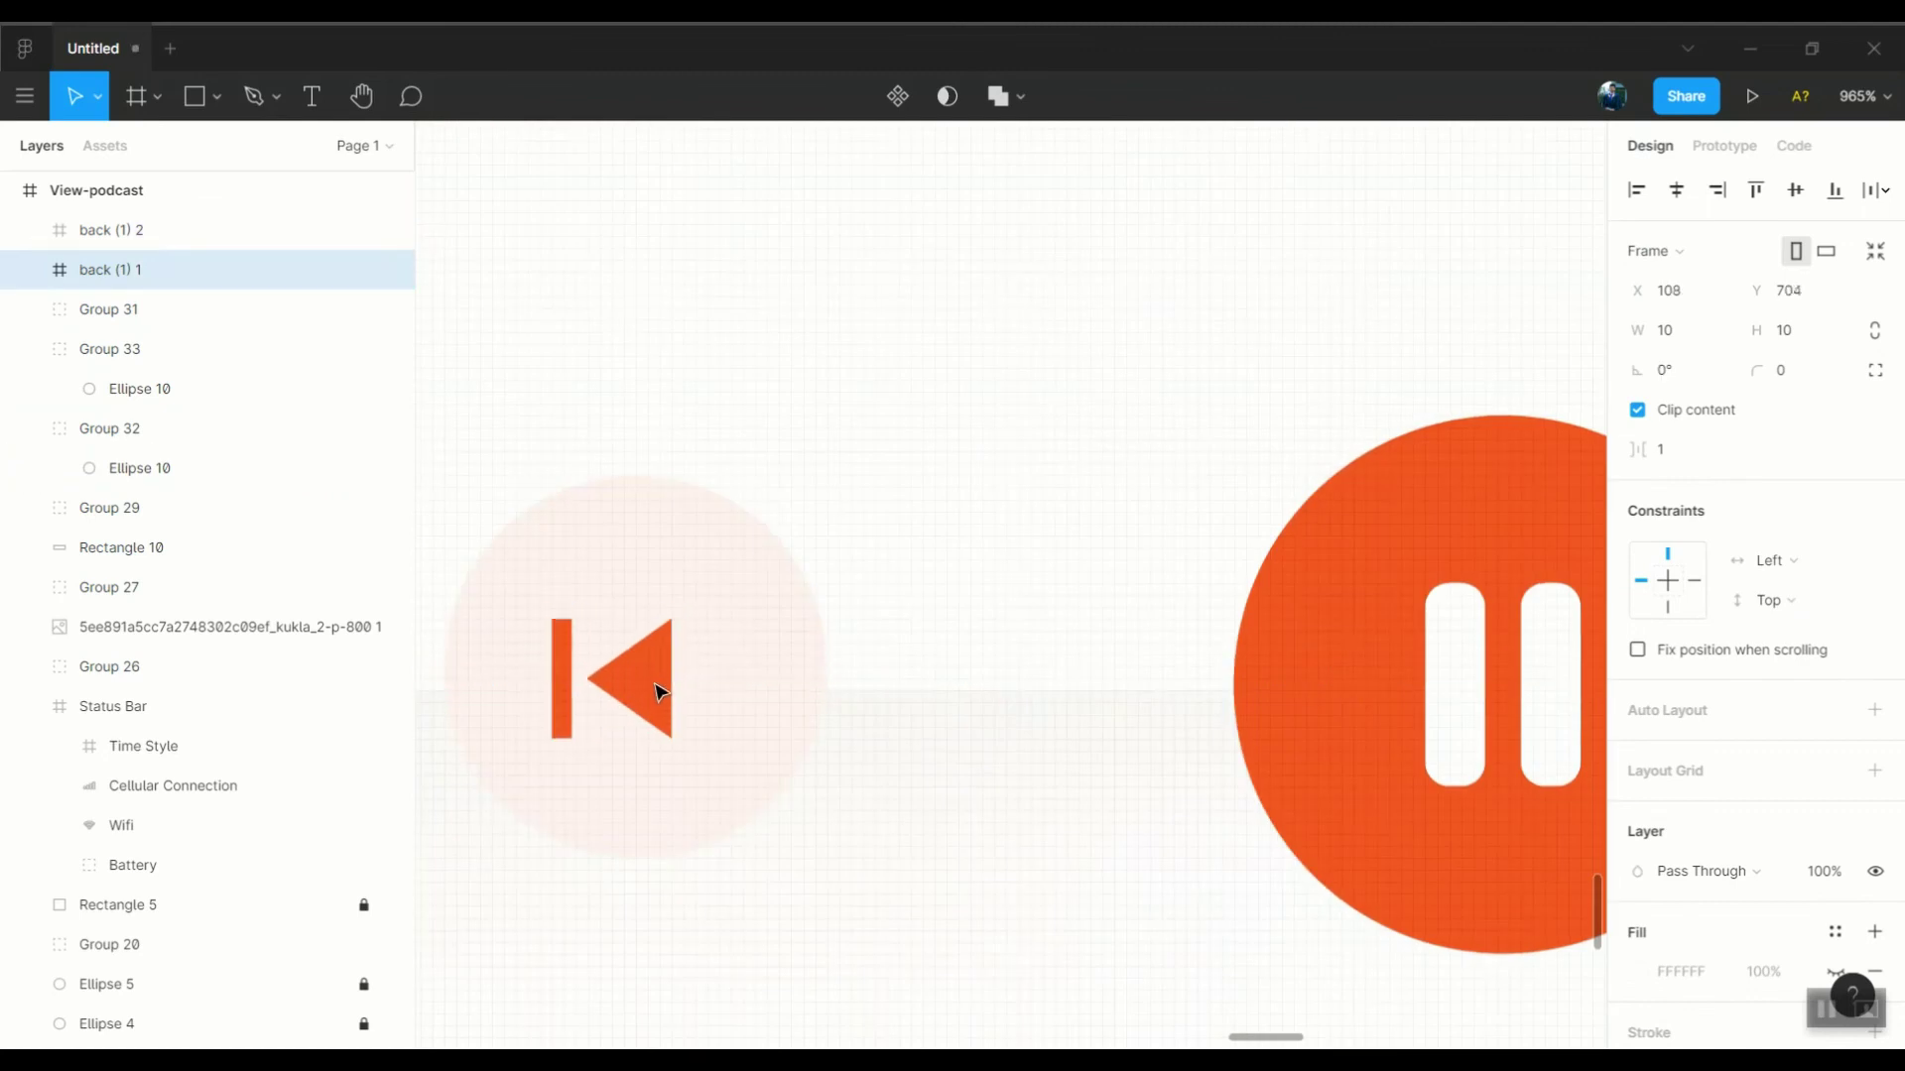
click(922, 710)
scroll(1091, 635, down, 5)
scroll(873, 629, up, 3)
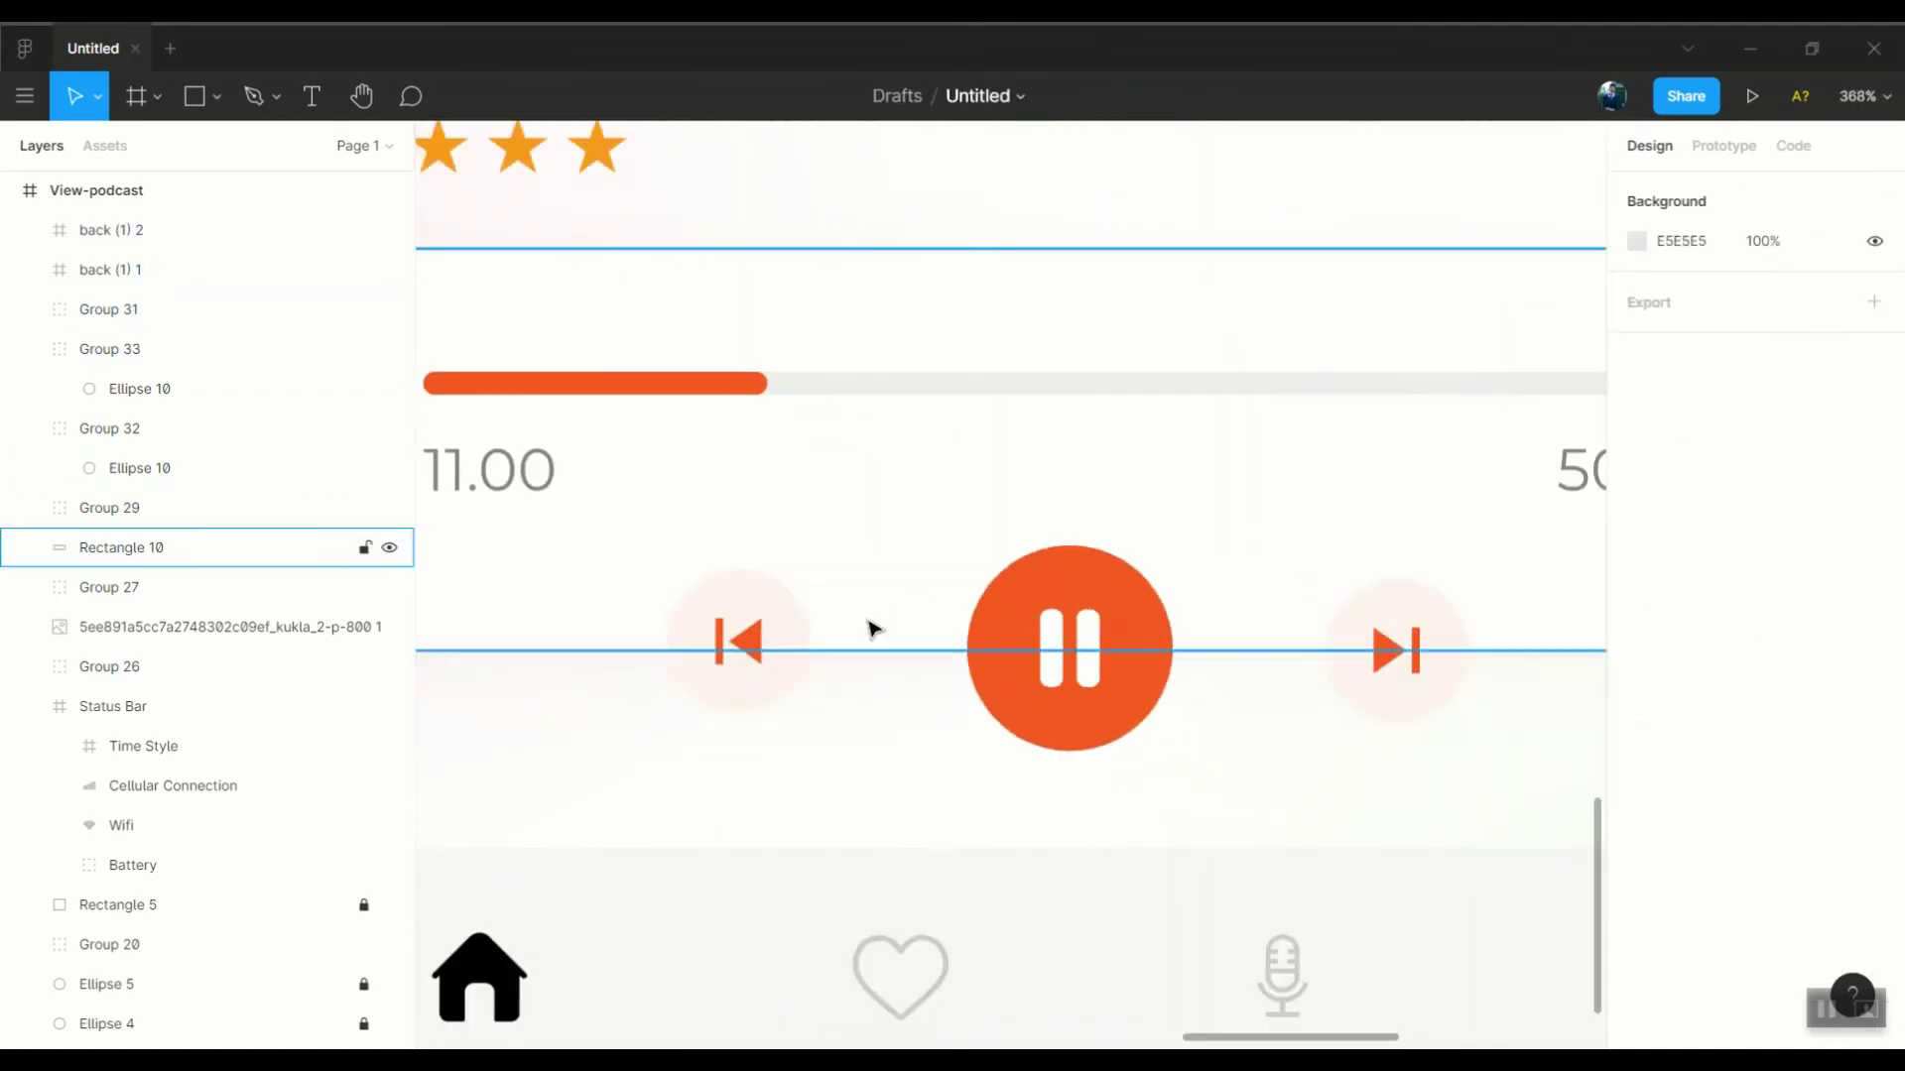
click(746, 615)
click(752, 651)
scroll(753, 650, up, 2)
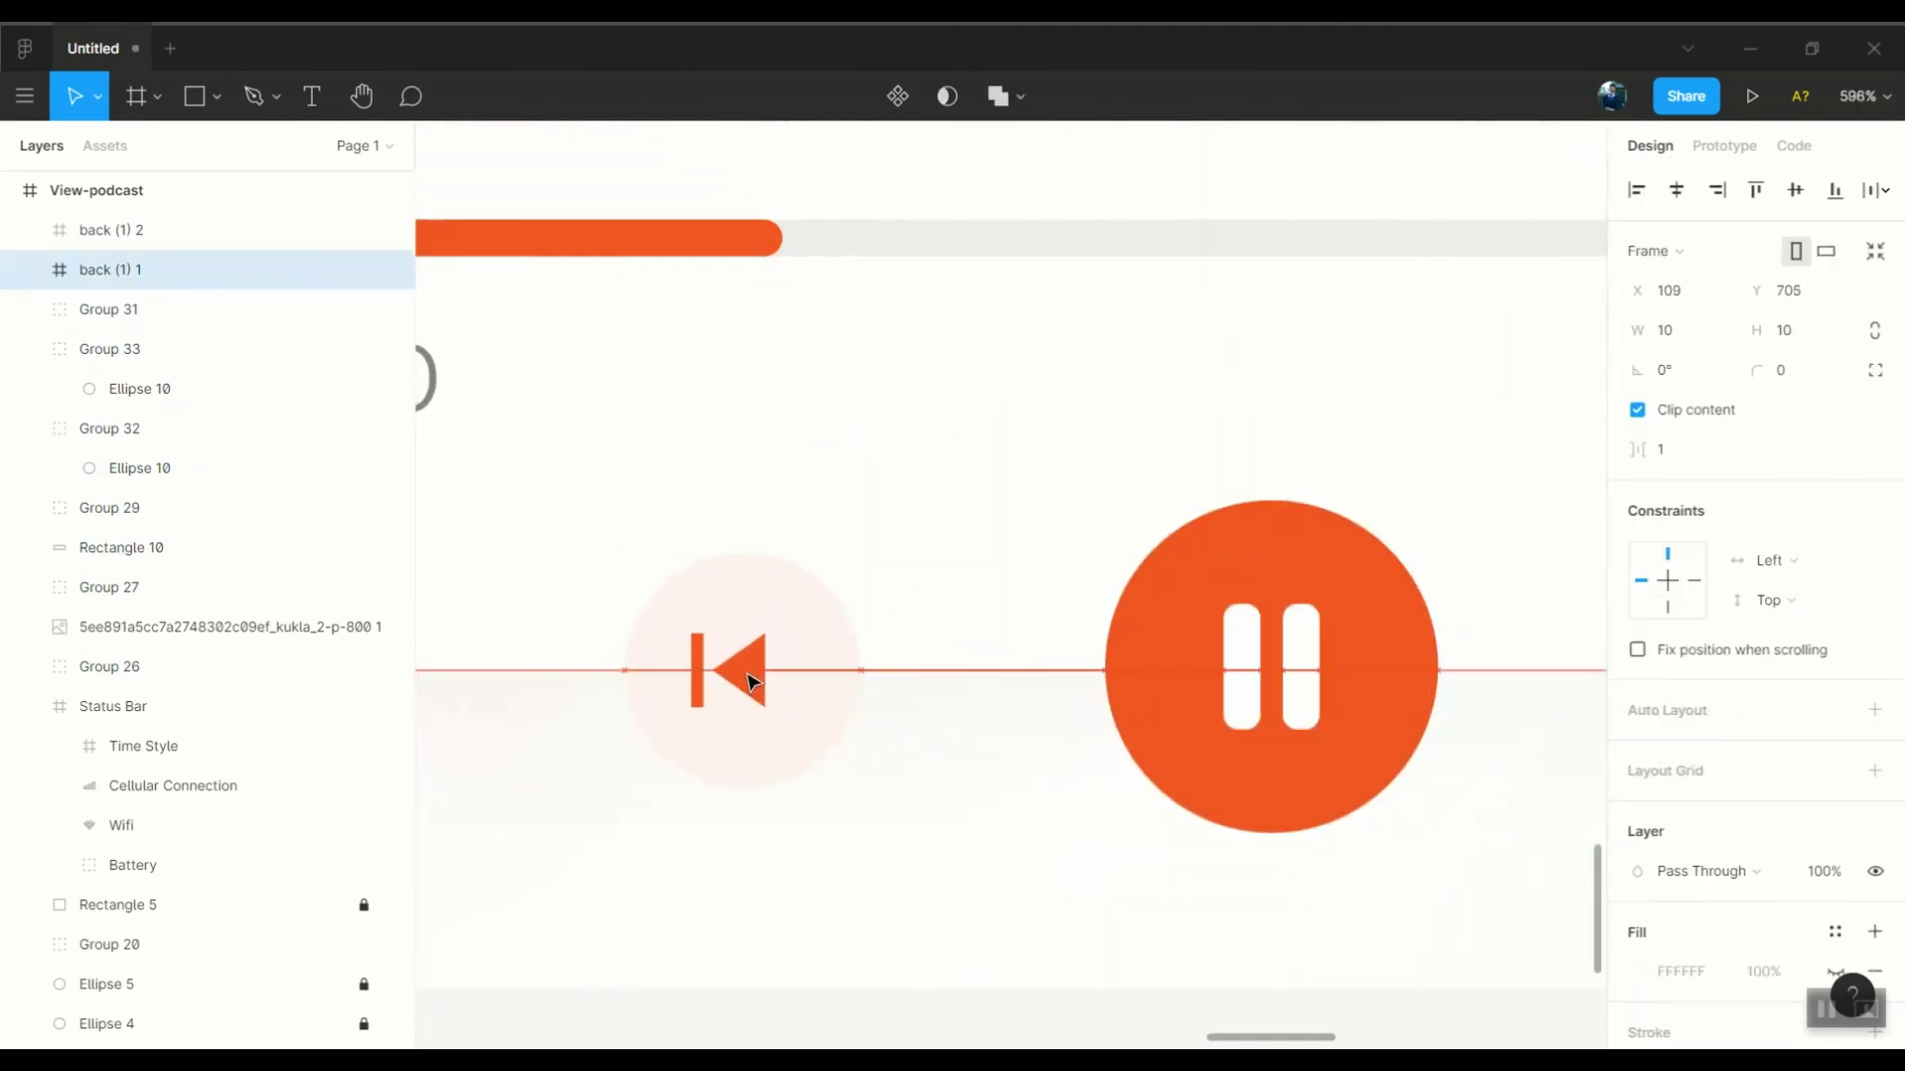
click(794, 670)
scroll(906, 586, down, 10)
click(1339, 744)
click(1042, 678)
key(Escape)
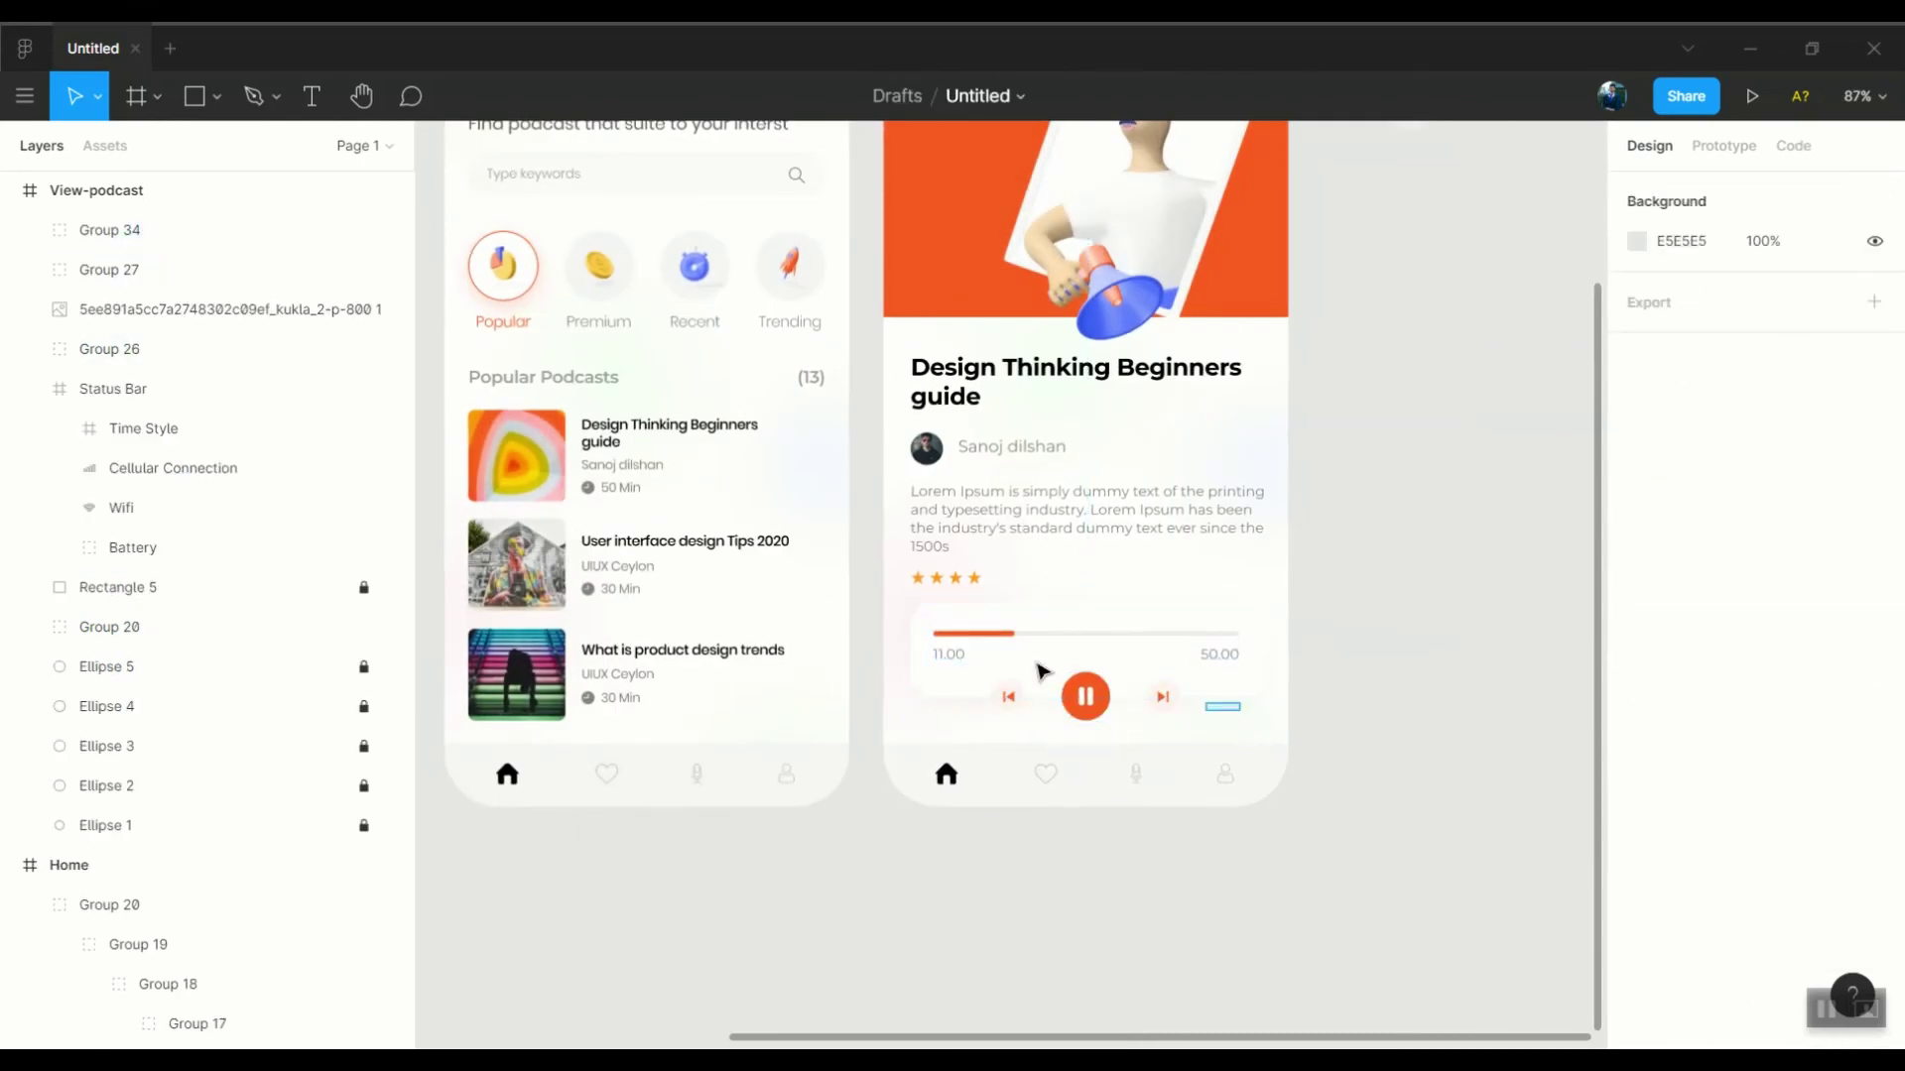
click(1041, 673)
click(1361, 666)
Inspect the title, rating stars and description text, then reselect the player group
scroll(1374, 675, up, 3)
click(1084, 638)
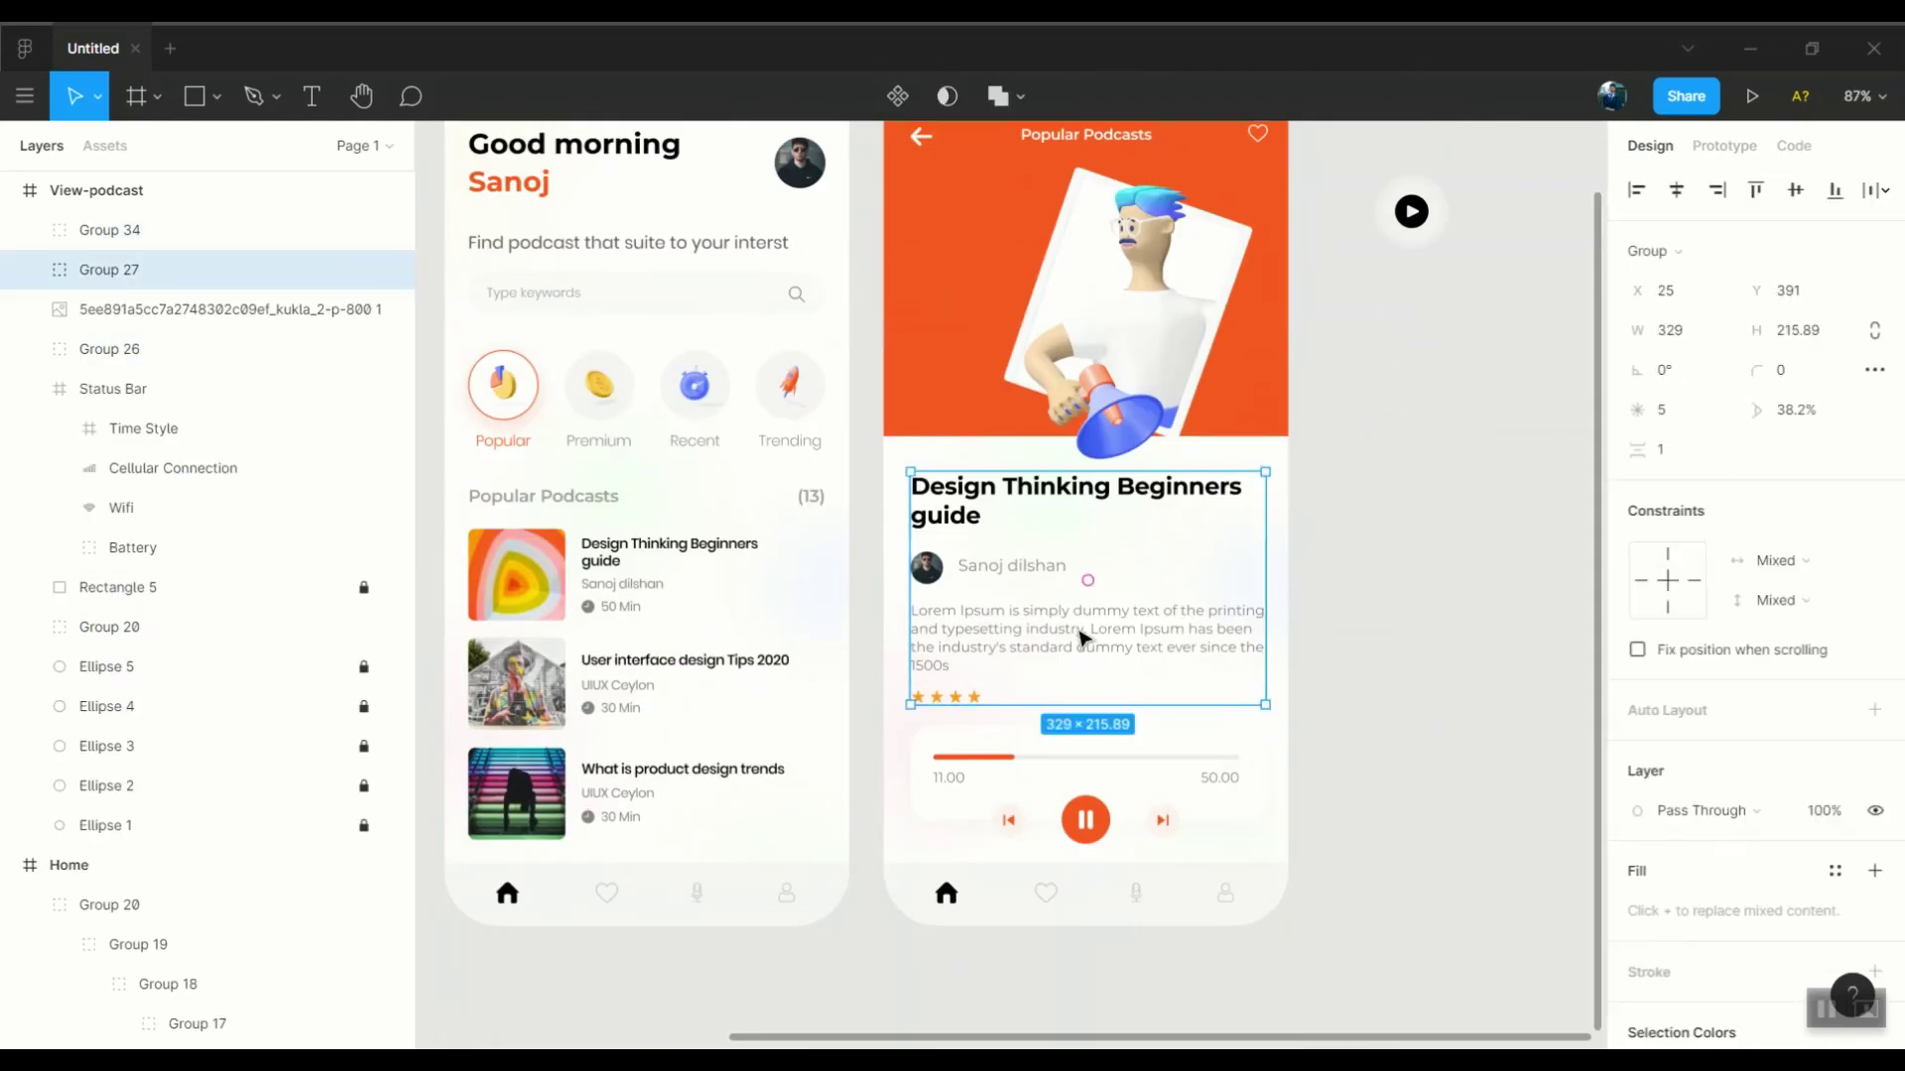
double_click(1084, 638)
click(1042, 635)
click(953, 695)
double_click(998, 640)
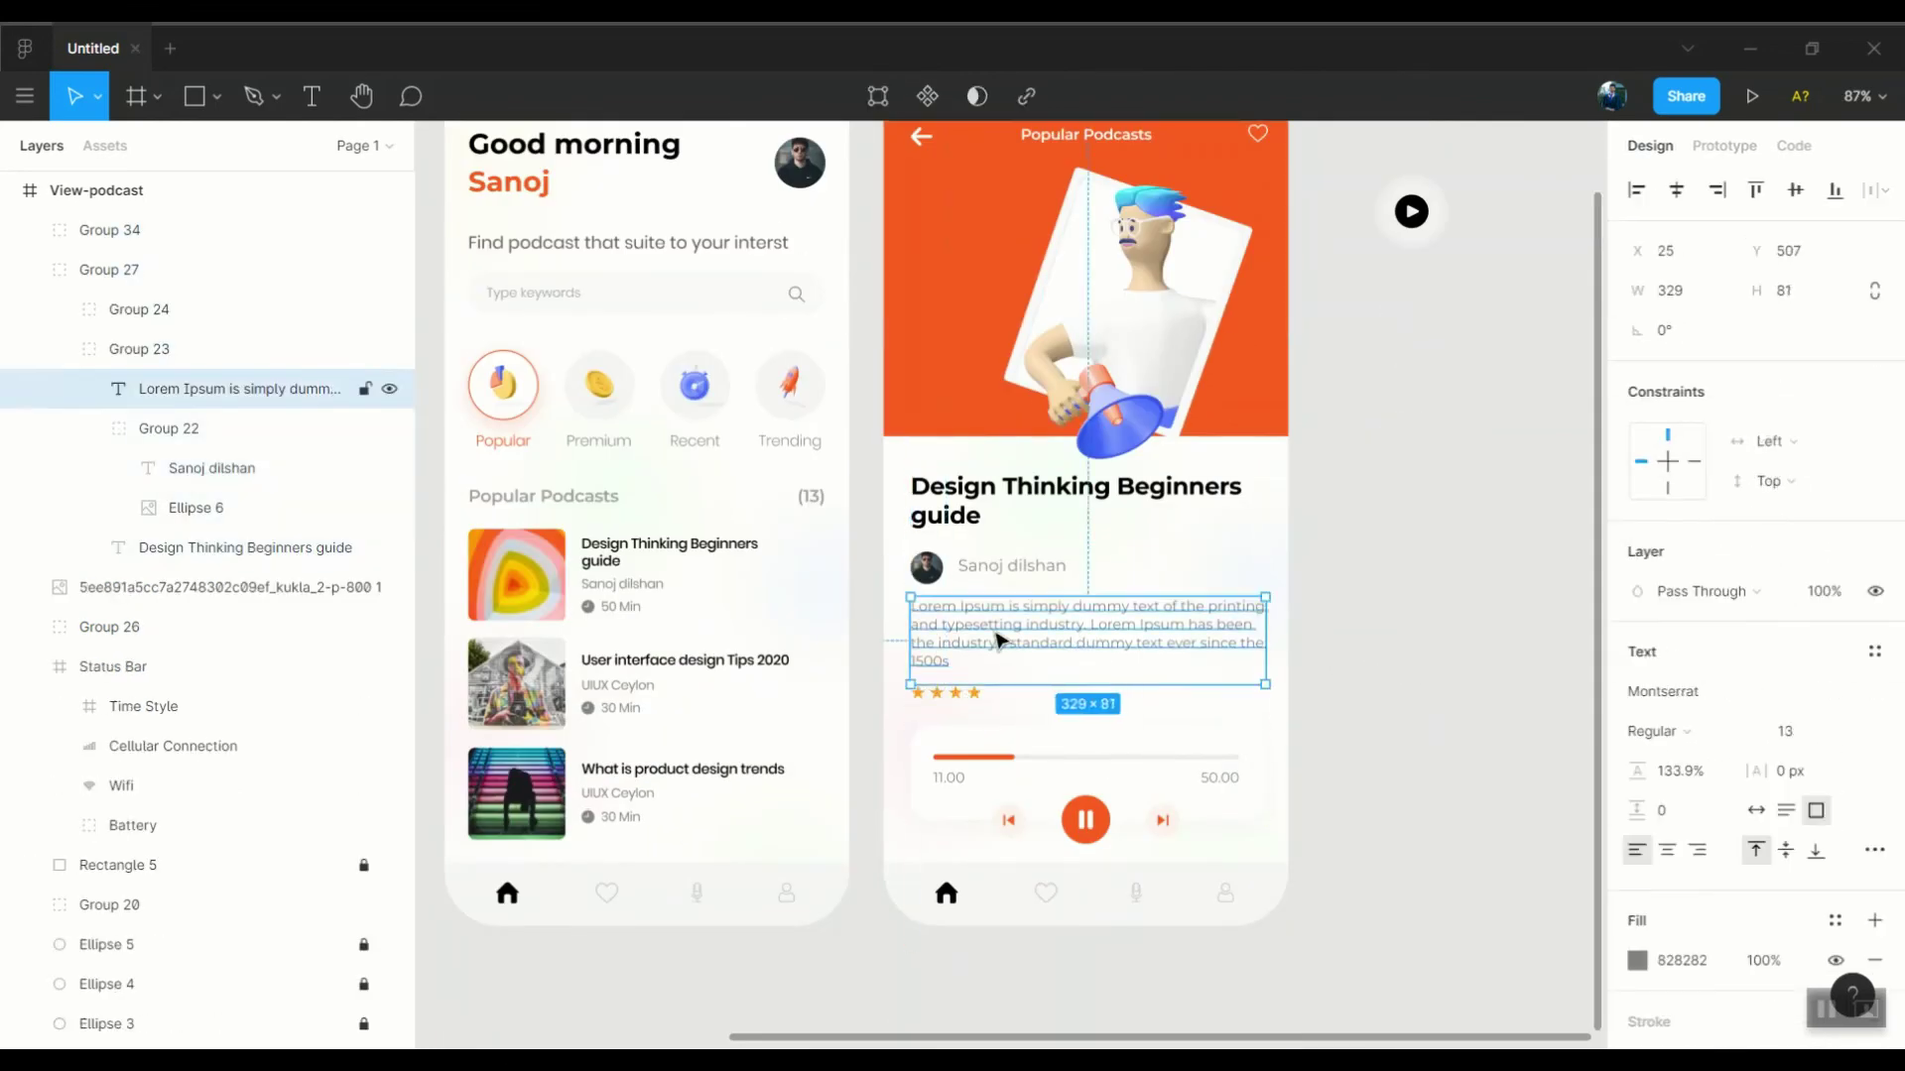
click(1211, 586)
ctrl+click(1011, 634)
key(Escape)
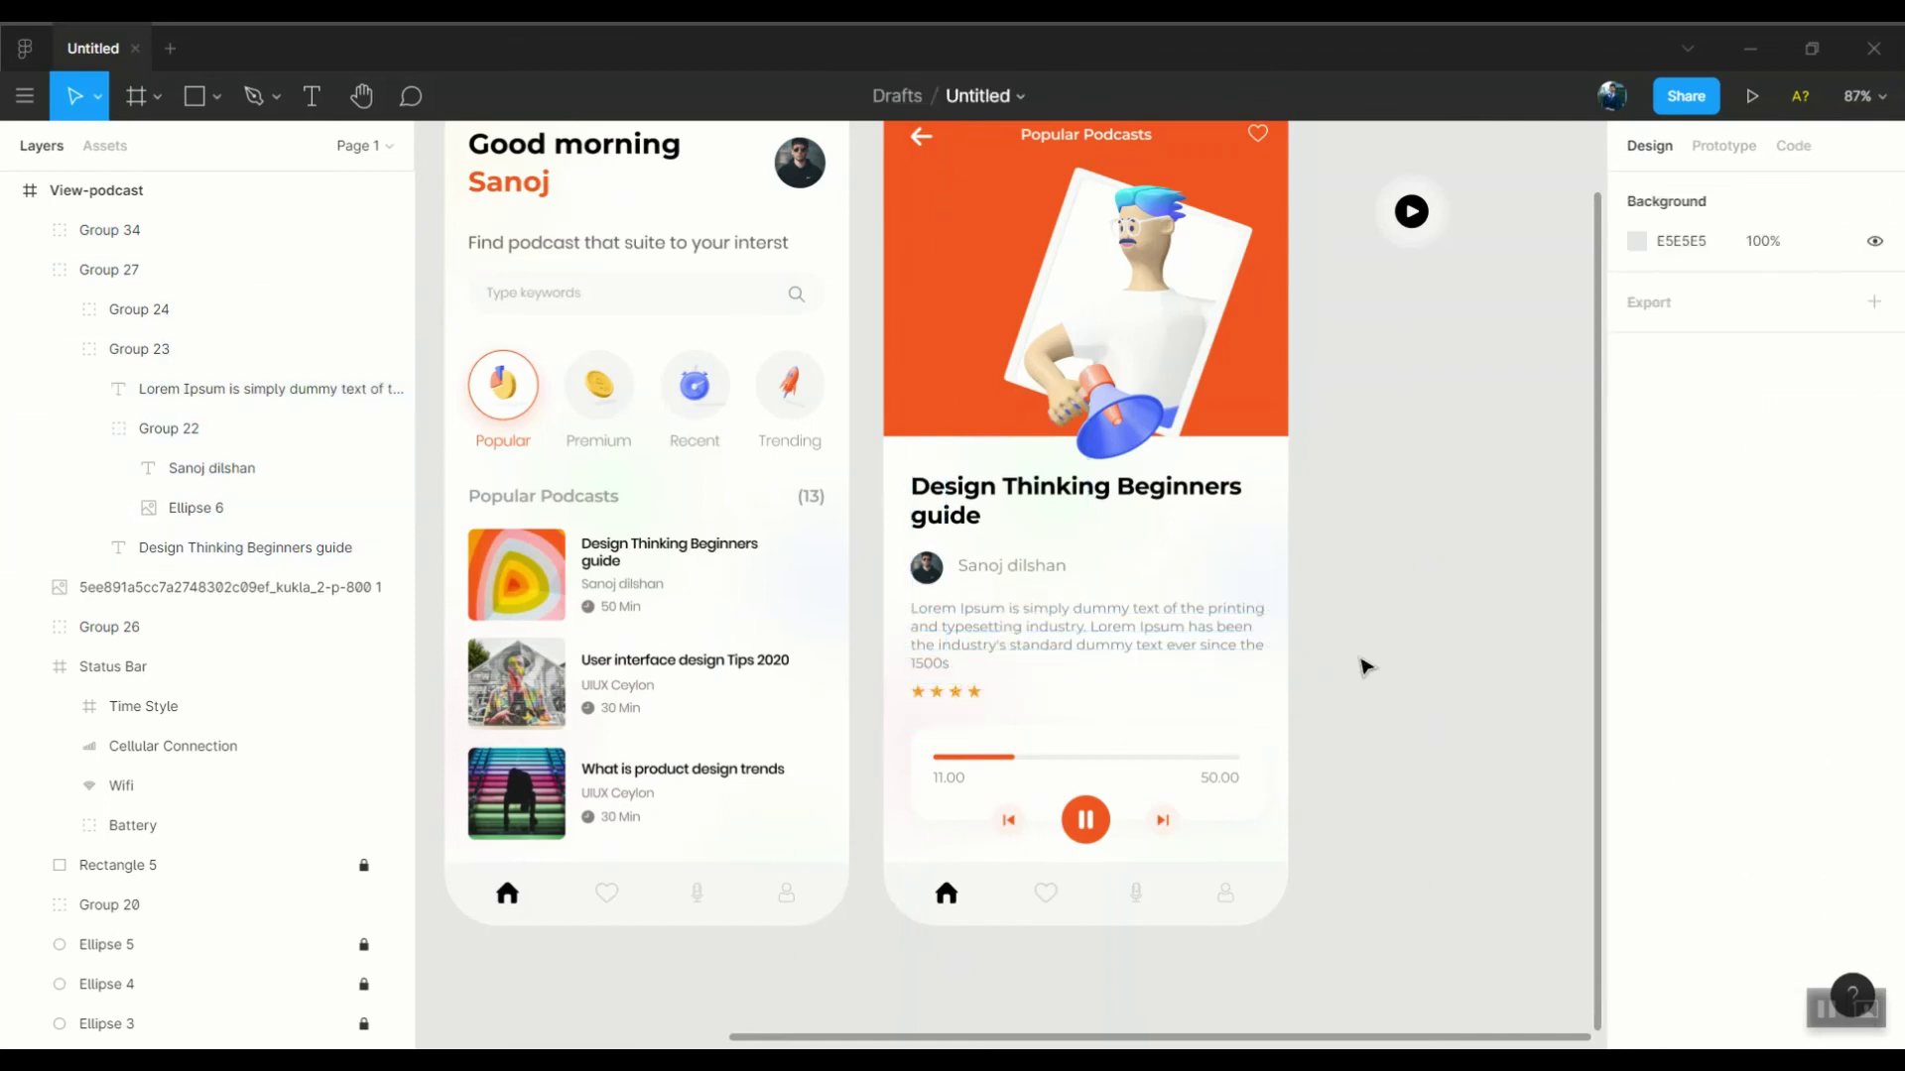
click(1177, 756)
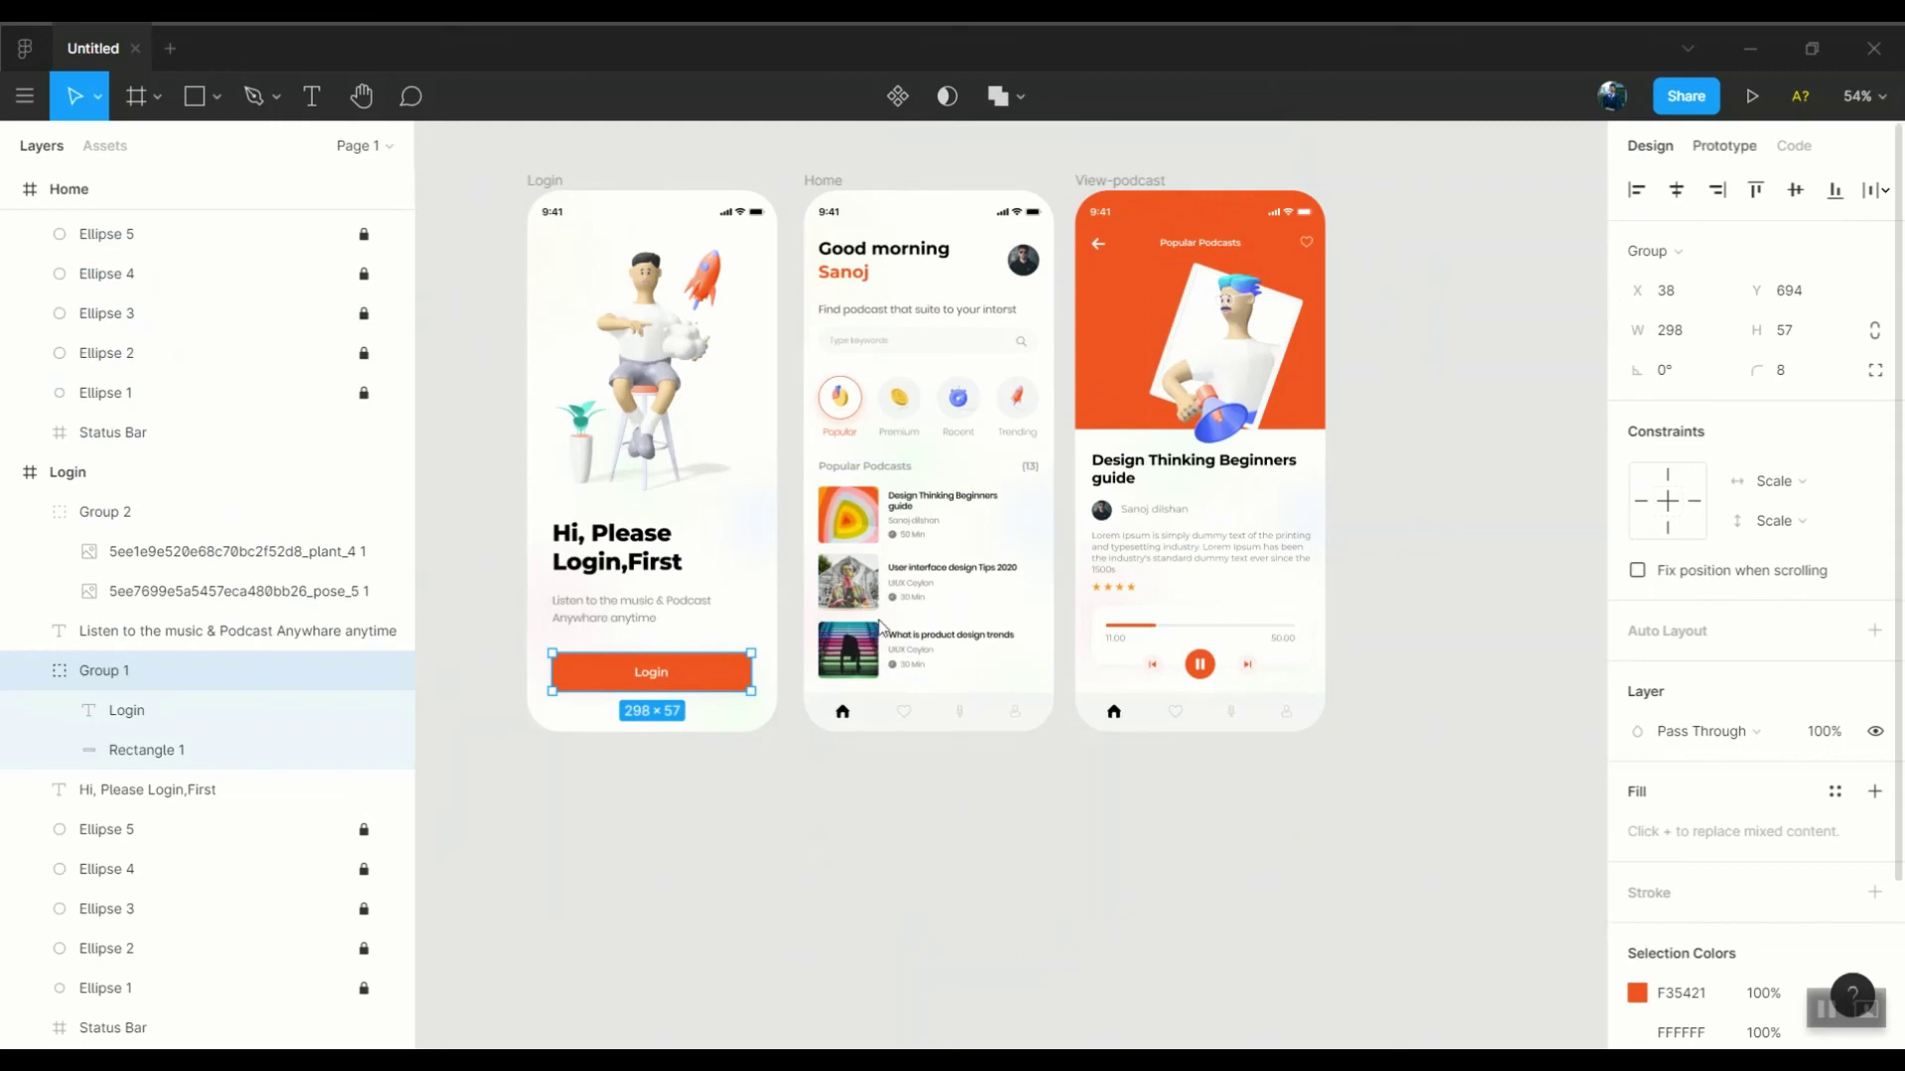
Link the View-podcast back arrow to the Home screen
click(1099, 254)
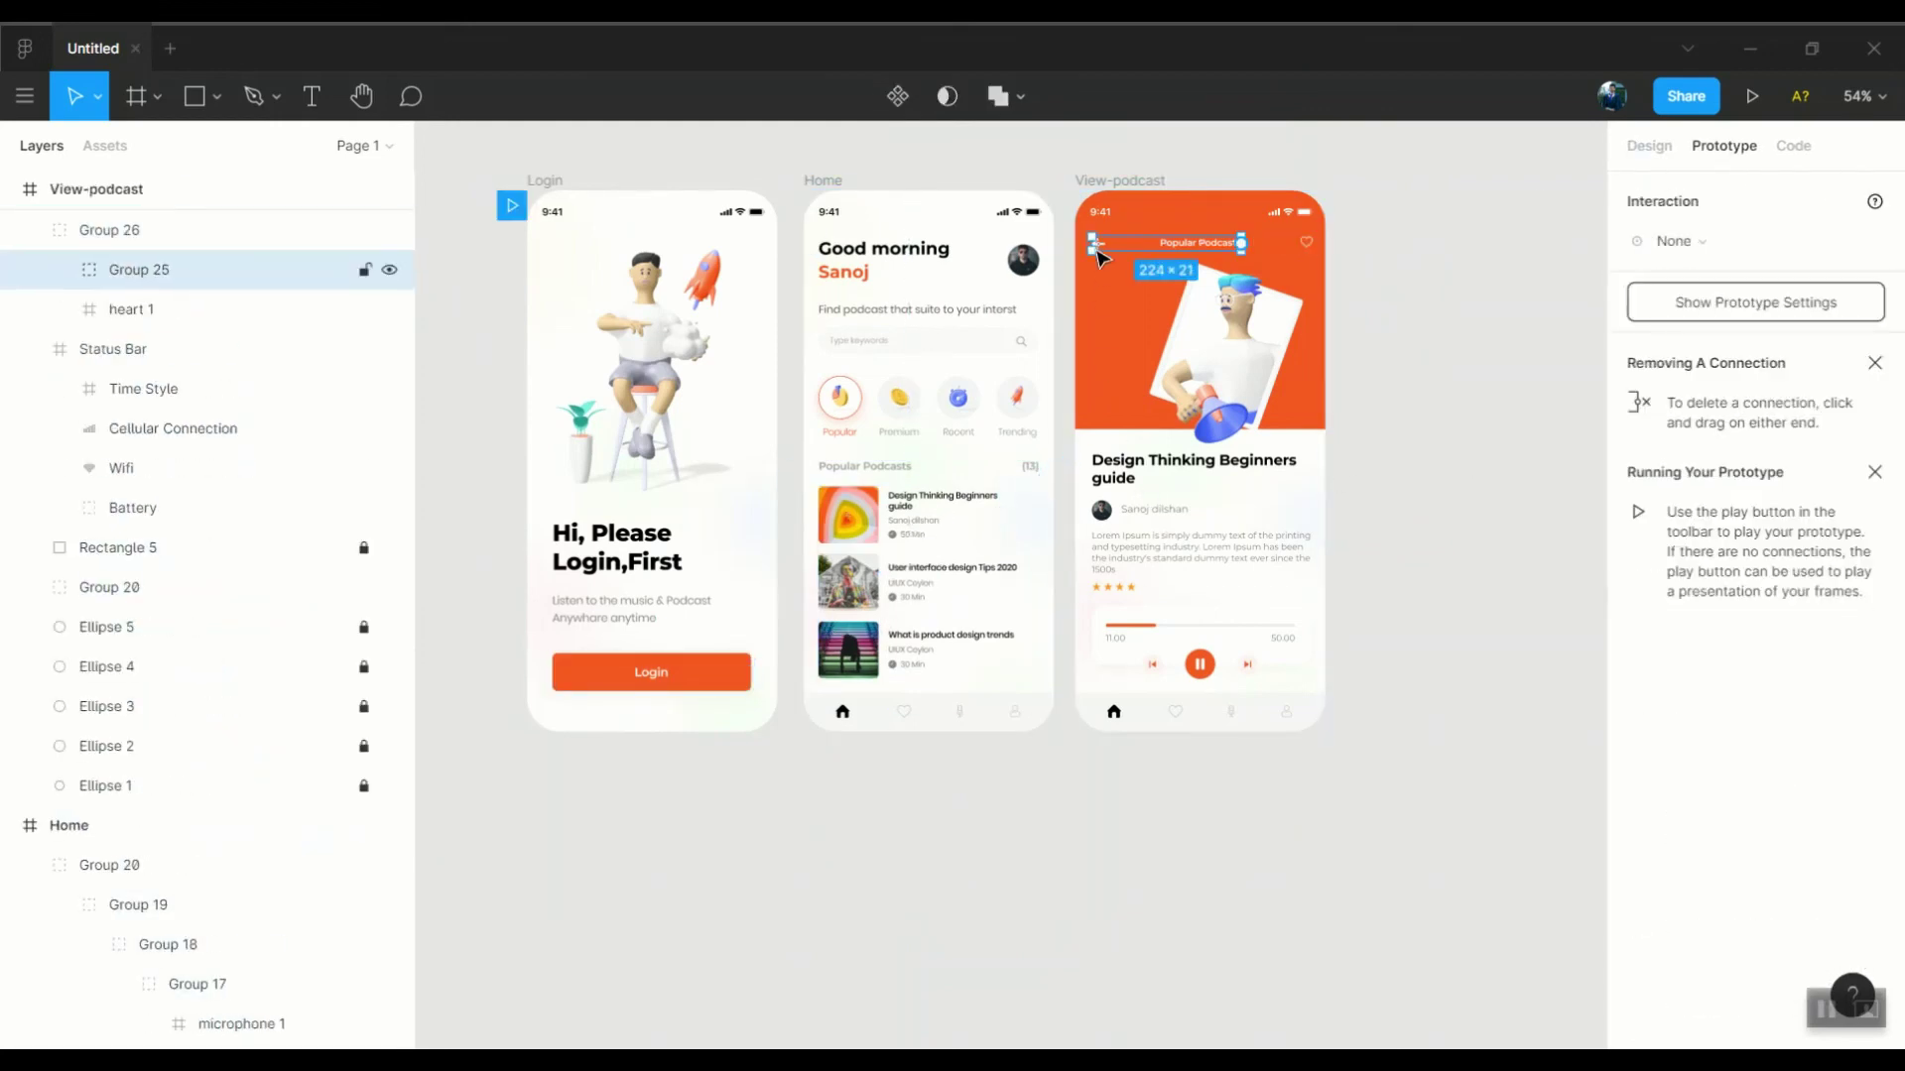
drag(1103, 243, 927, 447)
scroll(1030, 526, down, 3)
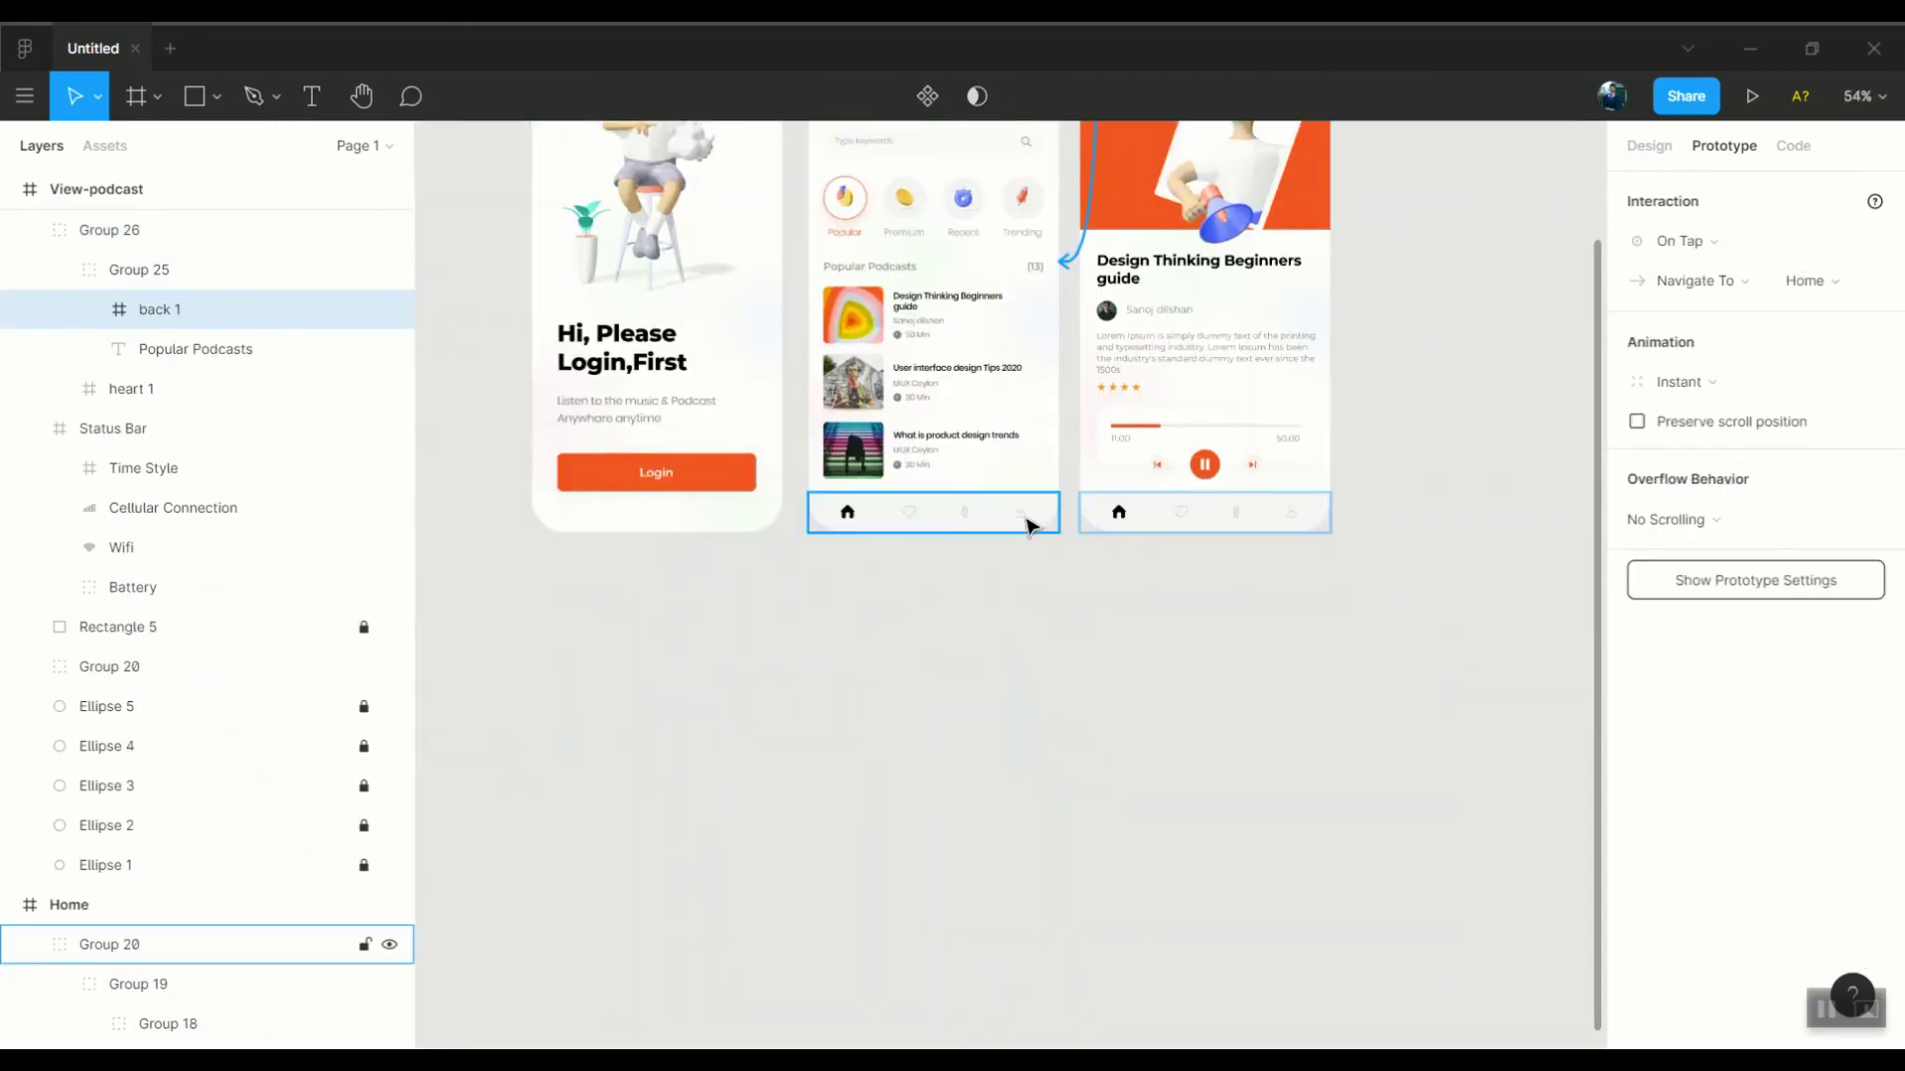
Link the bottom-bar profile icon to the Login screen and return to Design properties
click(1030, 526)
scroll(1030, 526, up, 5)
scroll(850, 501, down, 3)
click(1287, 500)
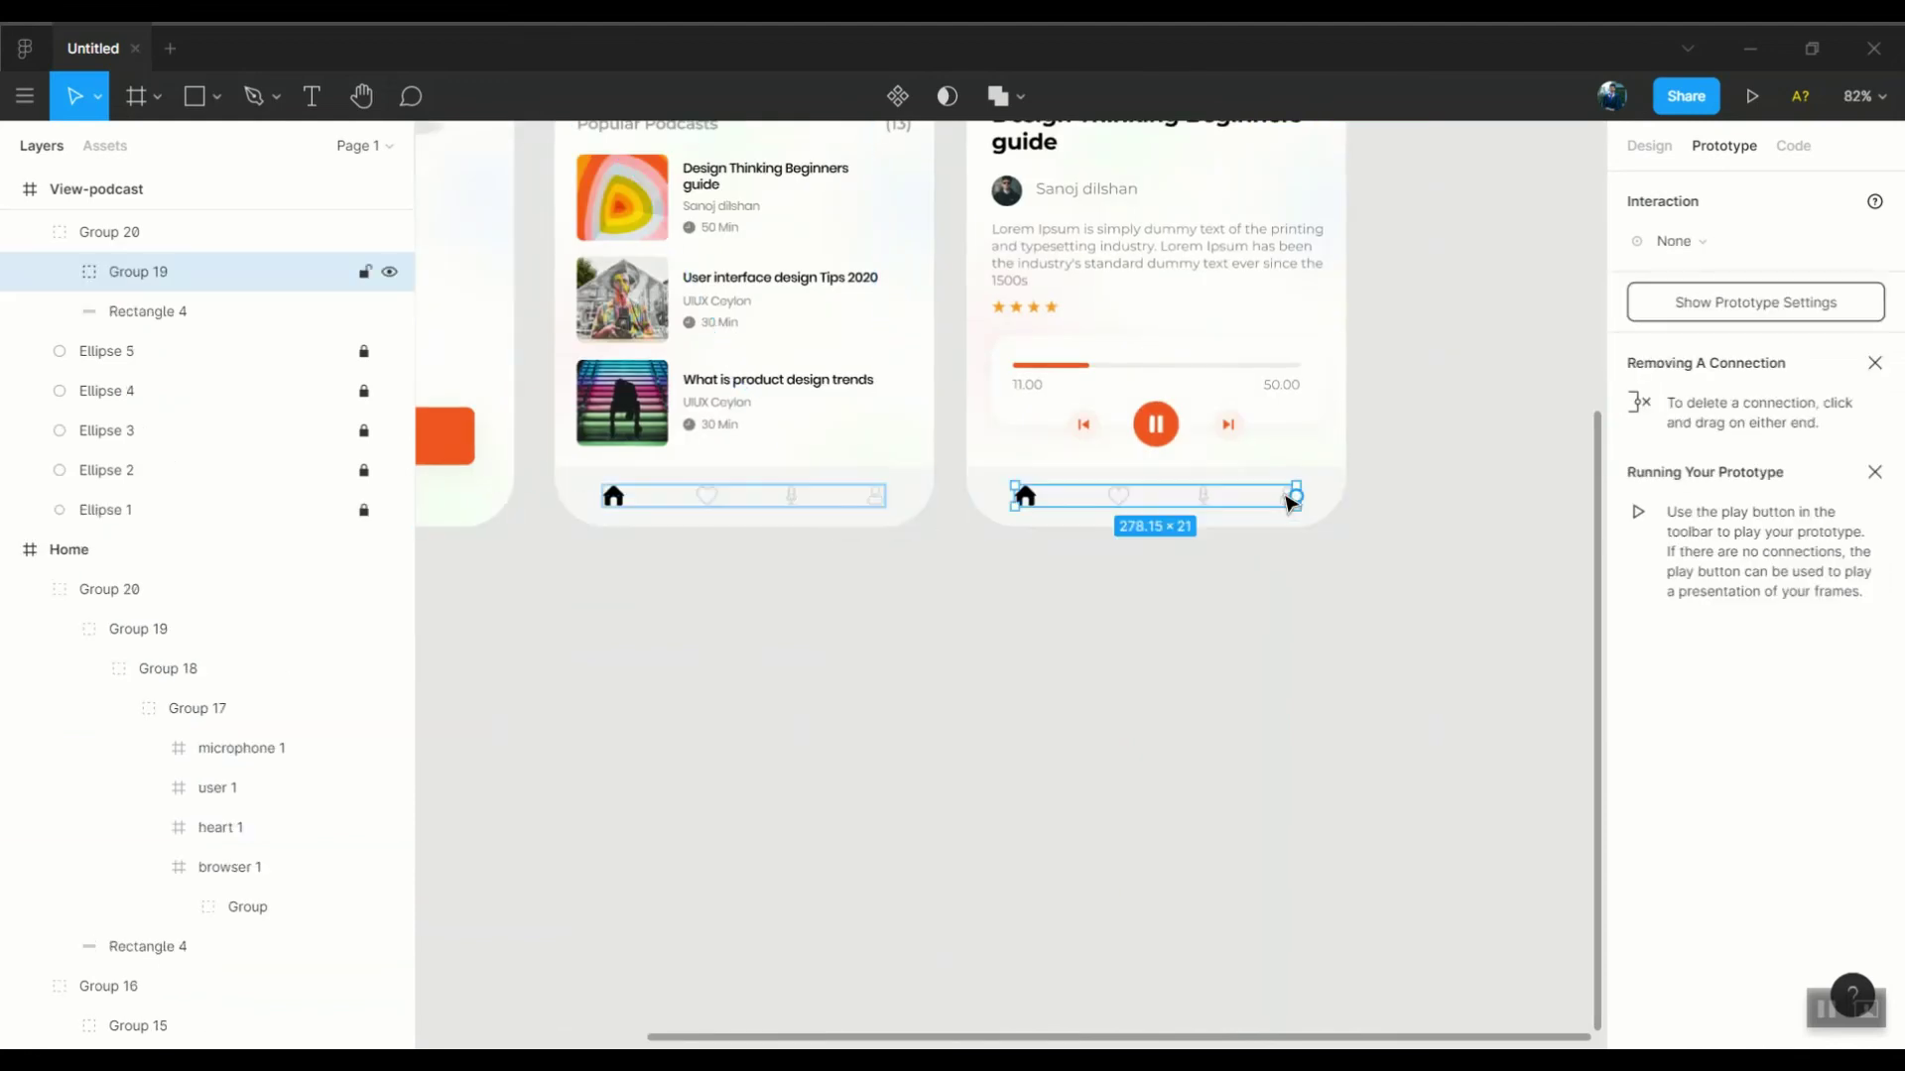
scroll(1286, 501, up, 3)
double_click(1289, 501)
scroll(1319, 510, down, 3)
drag(1319, 510, 667, 454)
click(883, 287)
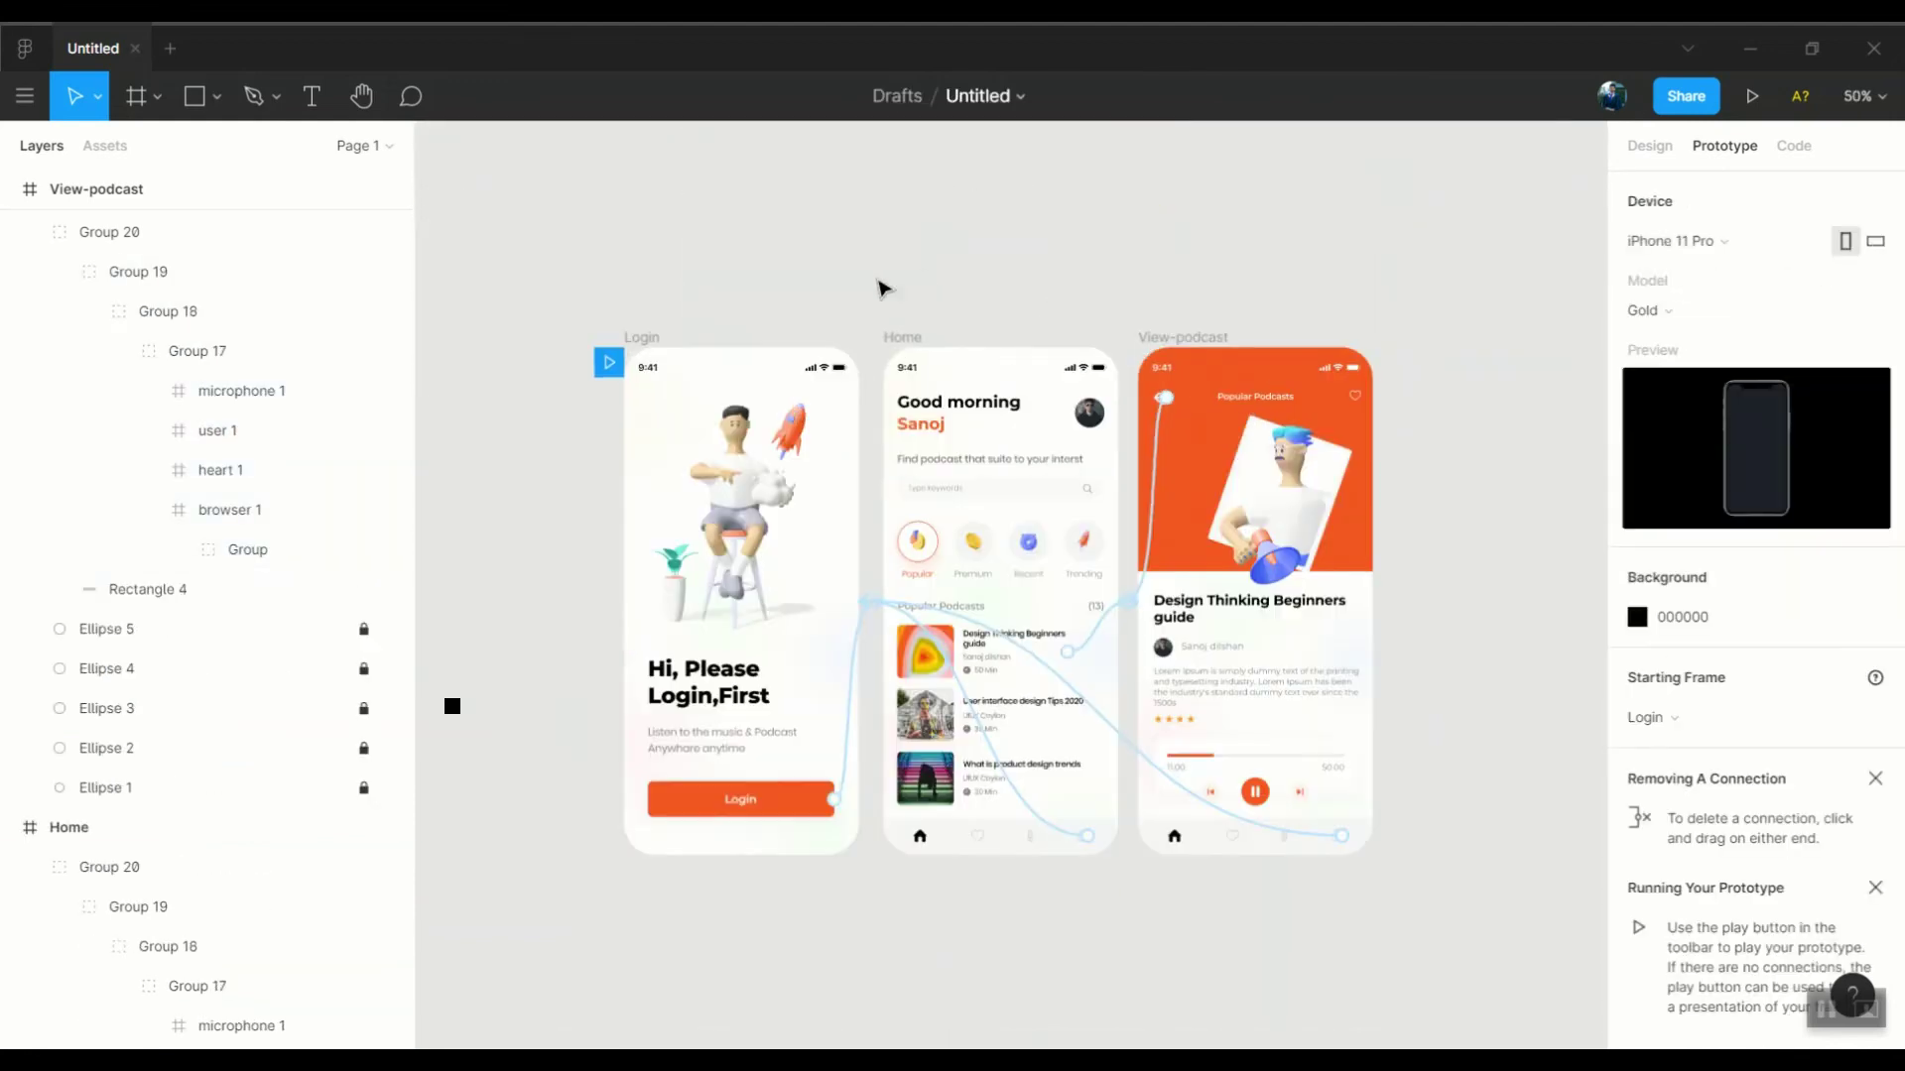
click(1650, 146)
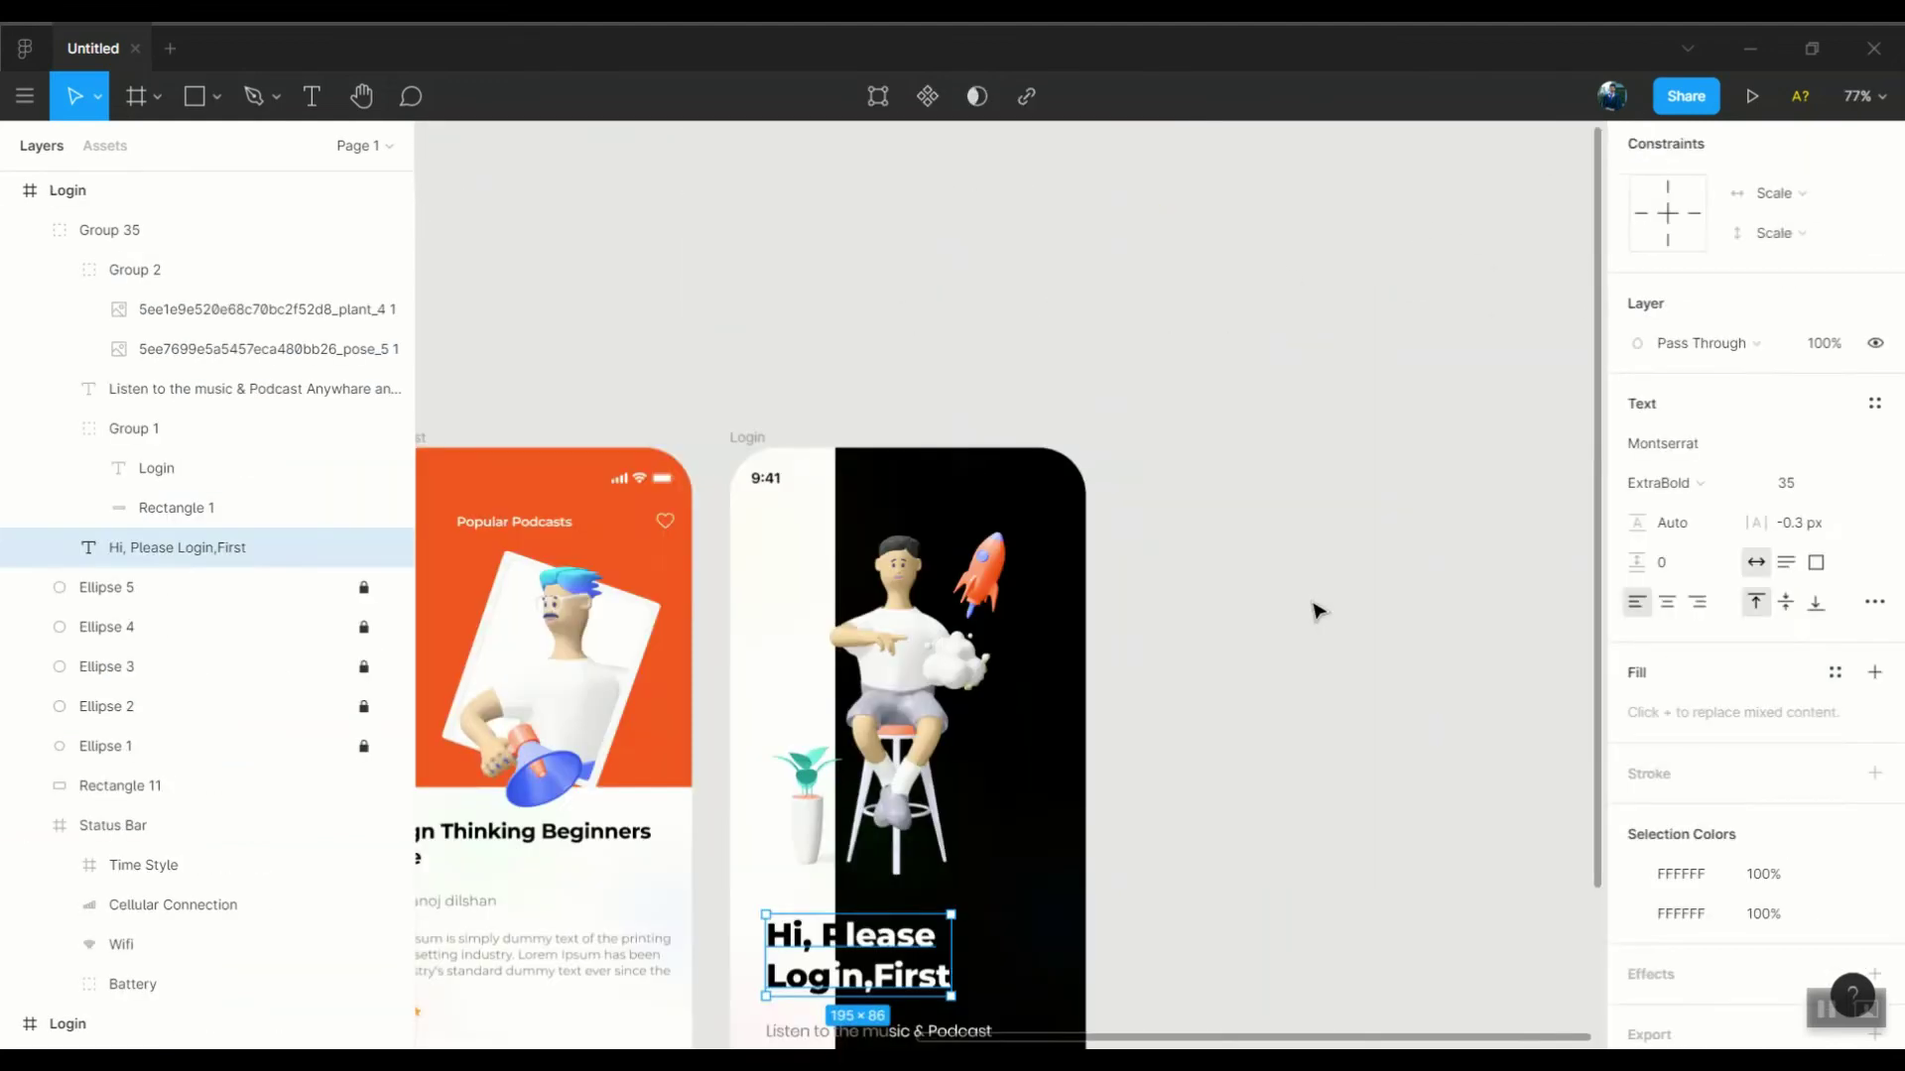
Darken the Login copy's background to near black and recolour its heading and subtitle
click(1053, 586)
scroll(1200, 673, down, 2)
click(1637, 731)
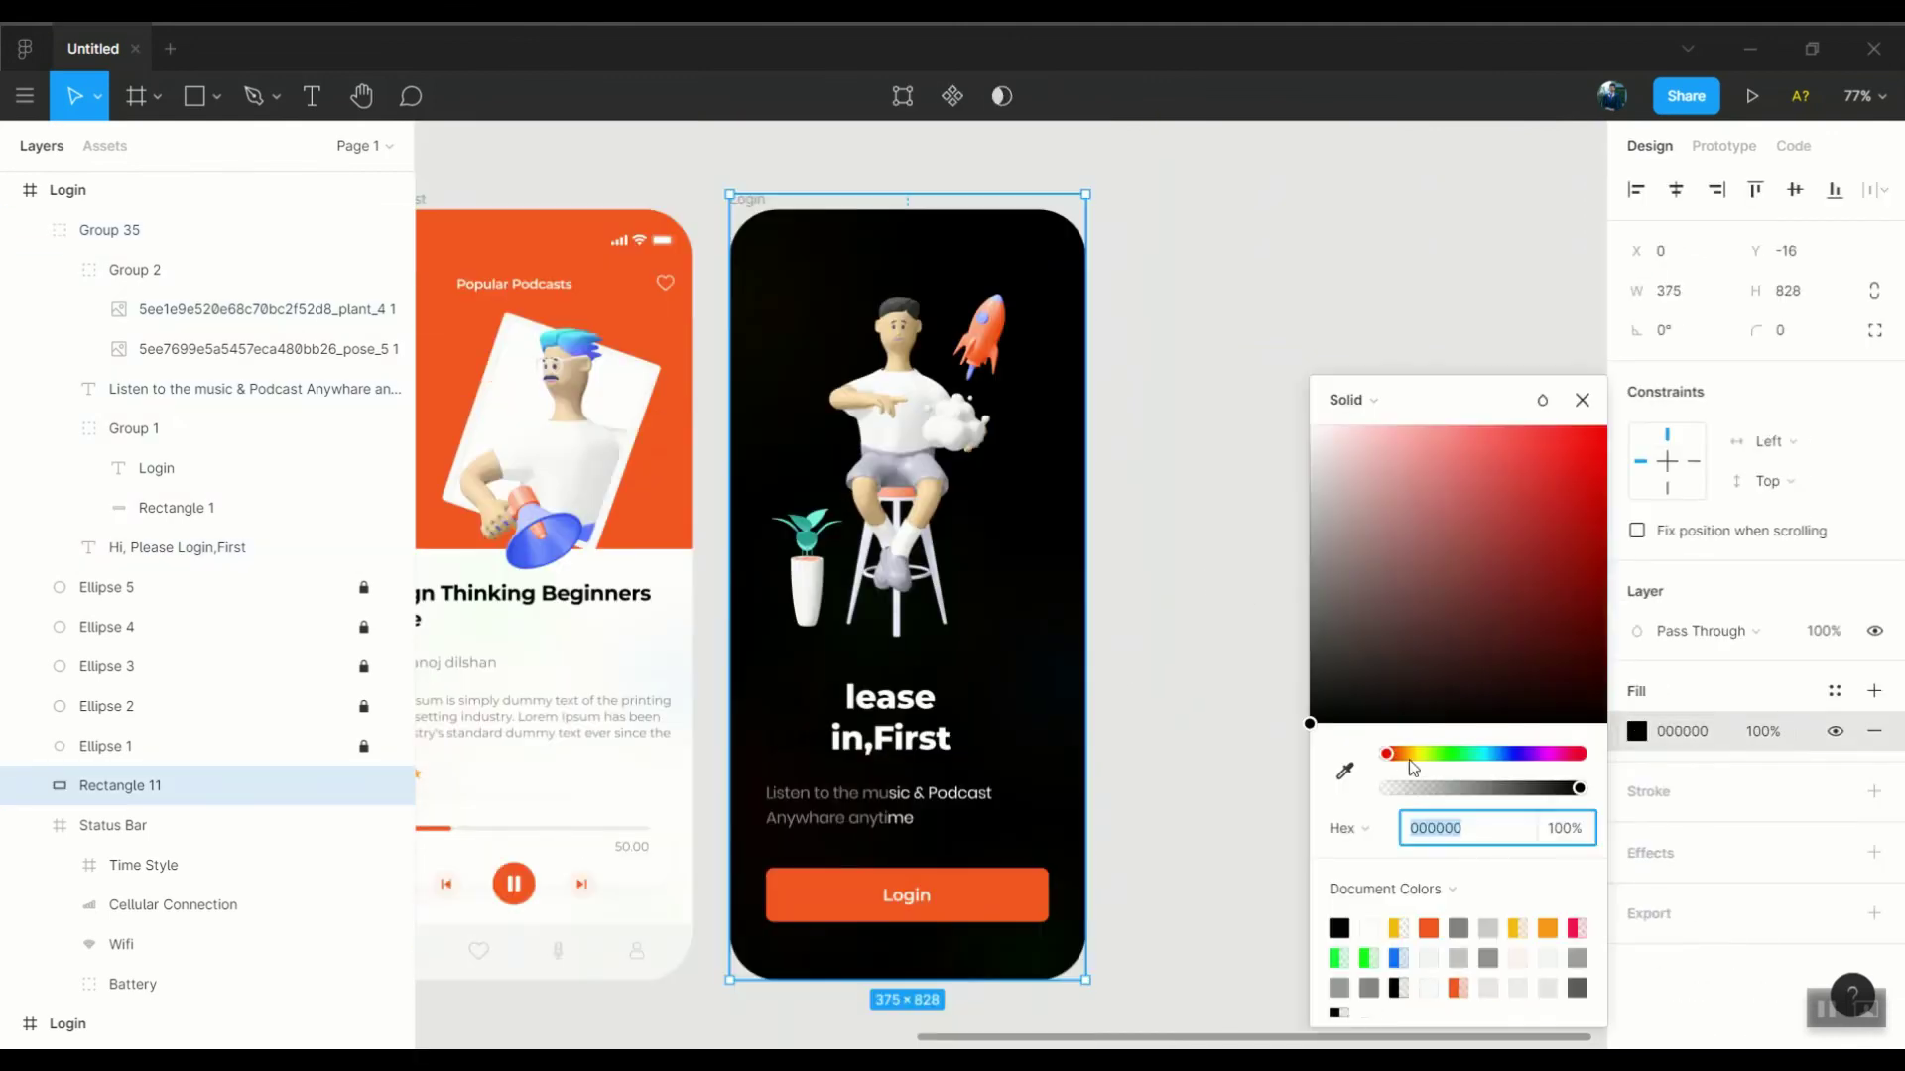
click(1506, 754)
mouse_move(1502, 646)
mouse_down()
mouse_move(1474, 689)
mouse_move(1421, 710)
mouse_up()
click(859, 717)
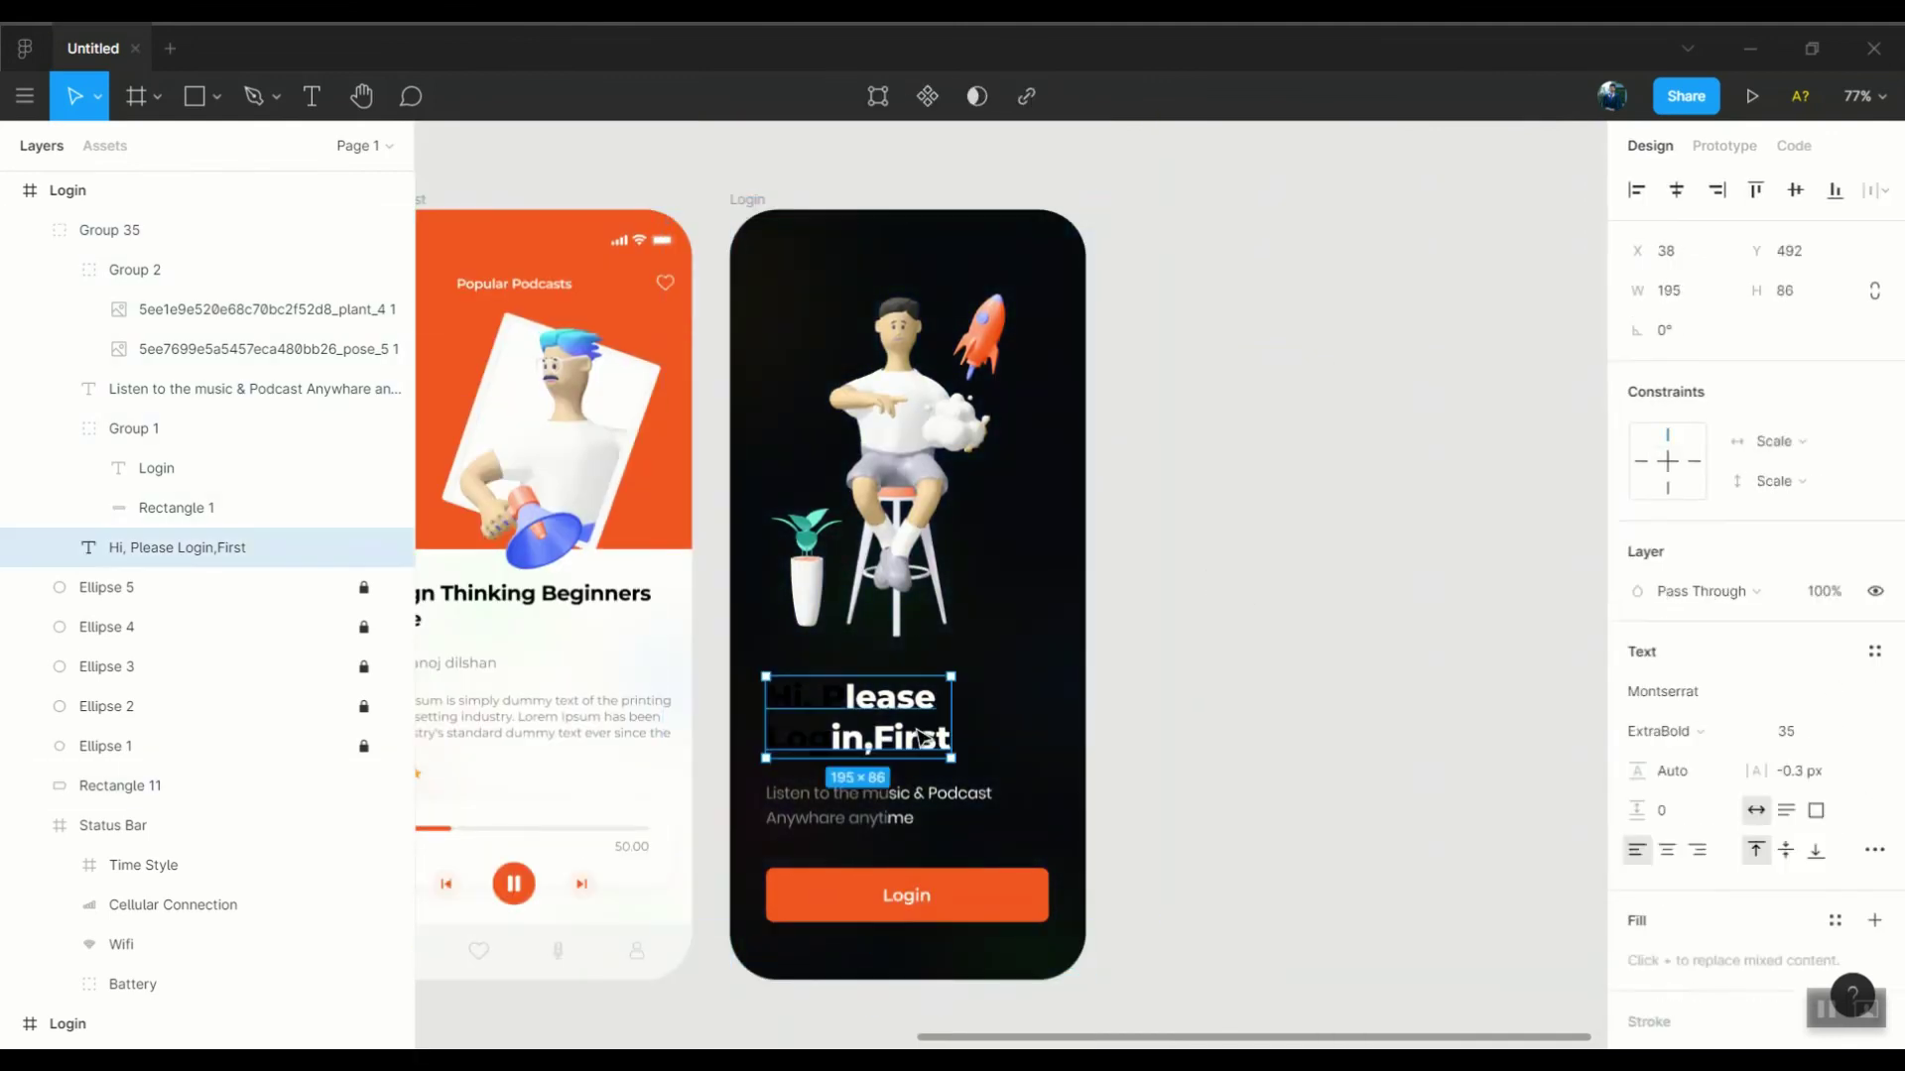
click(1637, 873)
click(858, 805)
click(1637, 874)
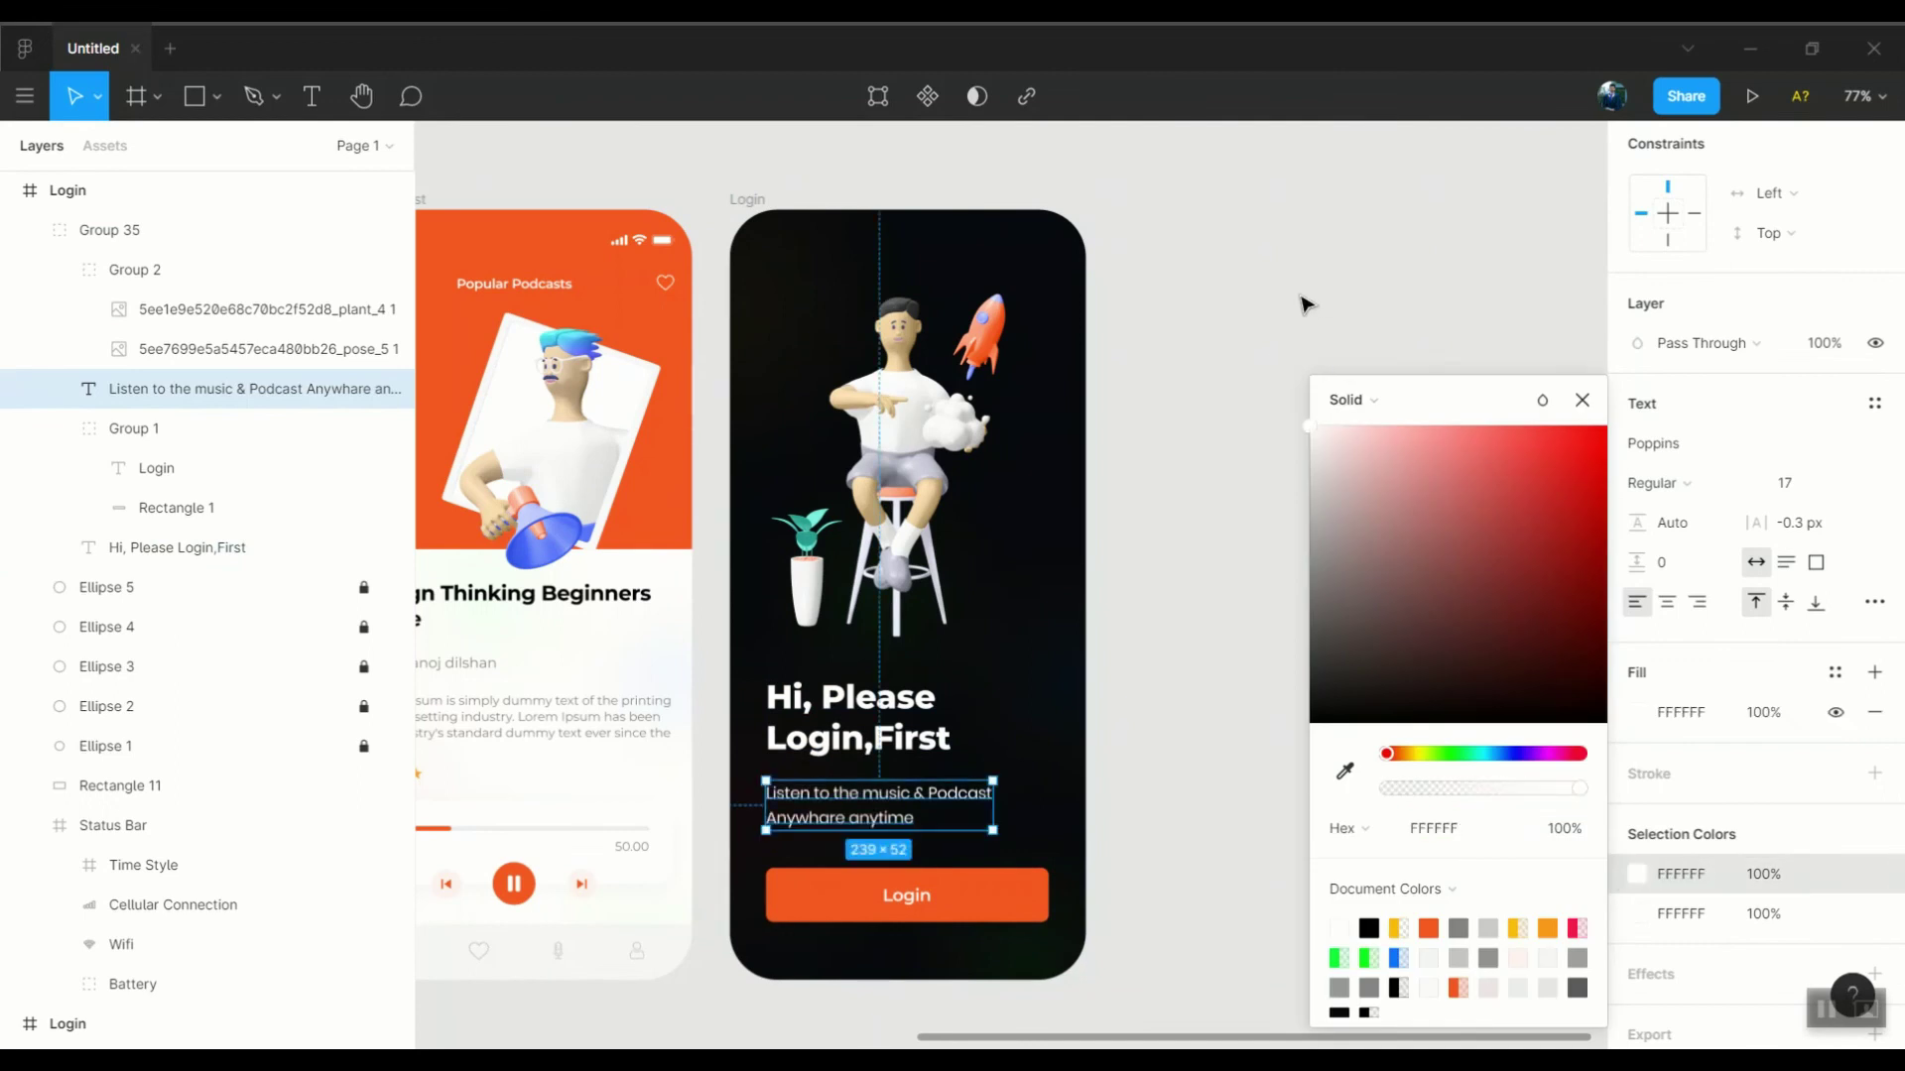
click(1290, 397)
scroll(1199, 387, down, 5)
scroll(1341, 410, up, 3)
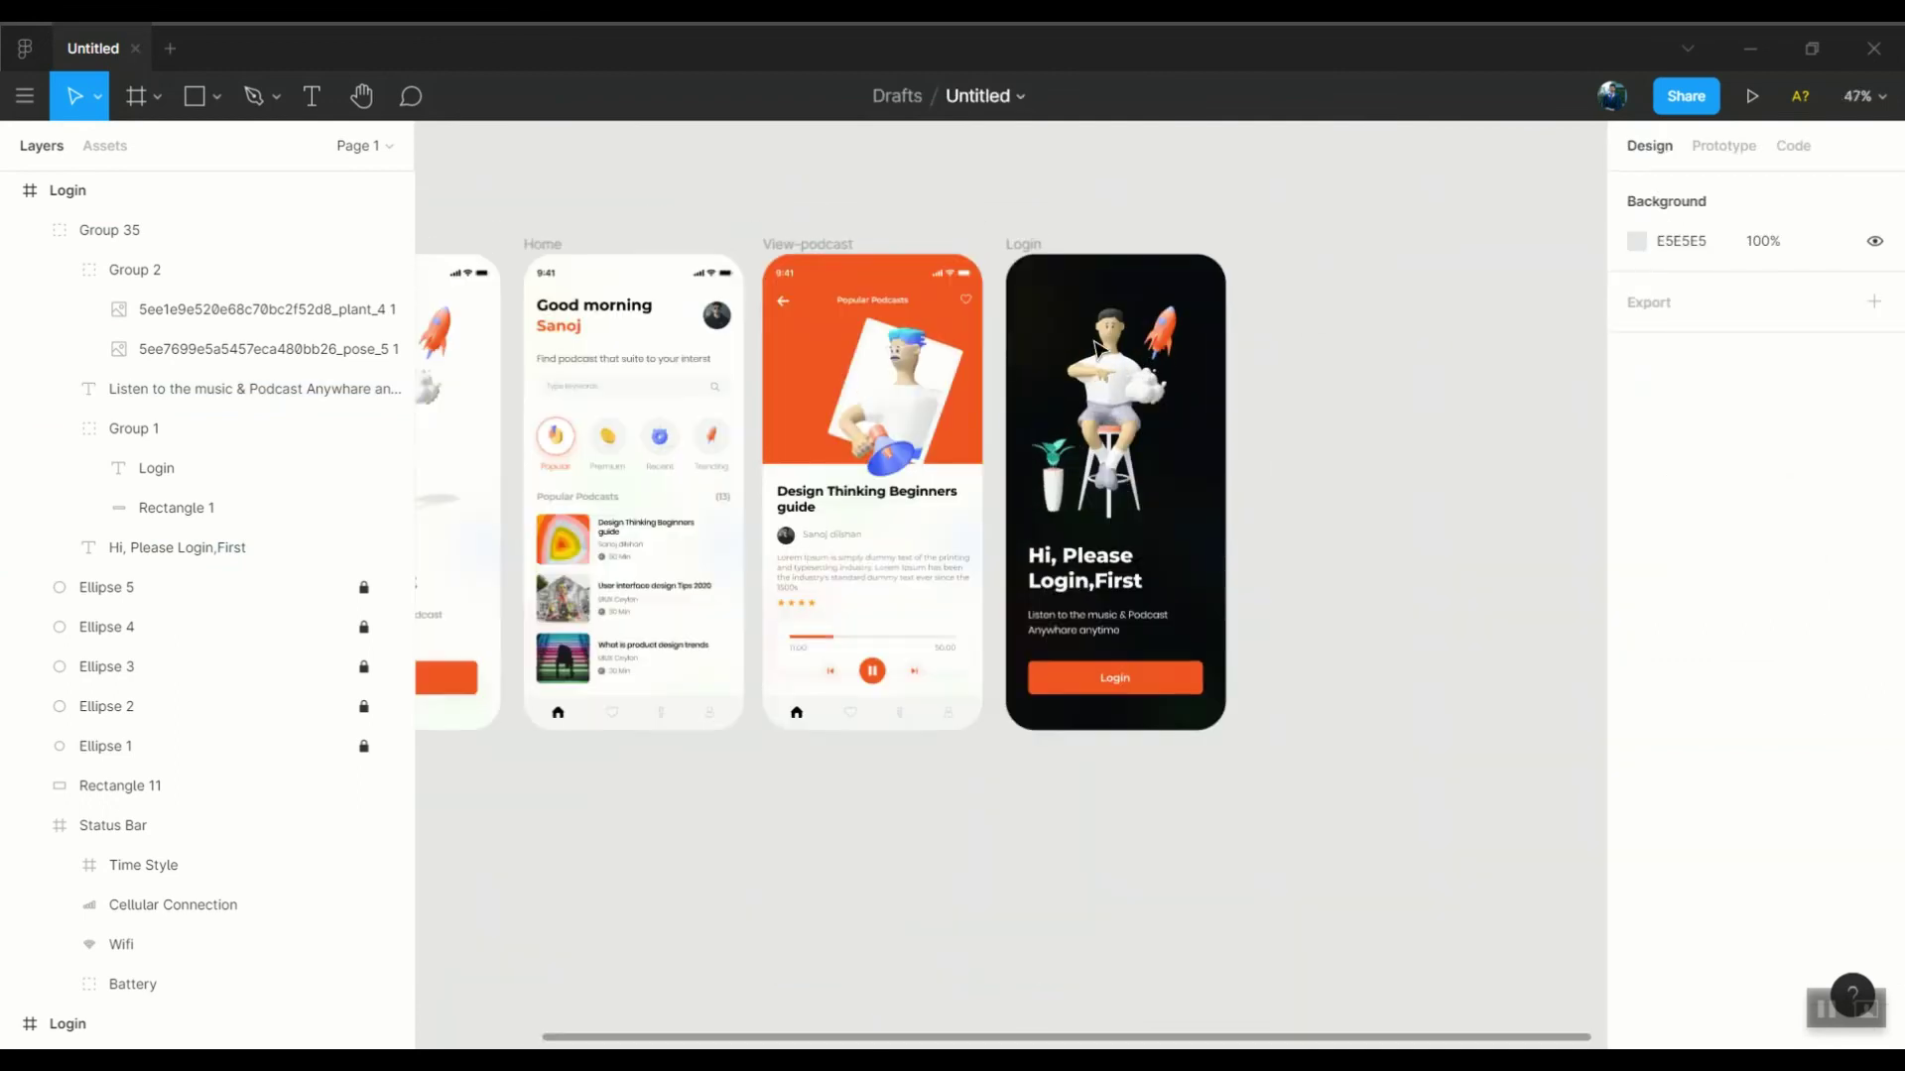
Duplicate the Home screen and give the copy a near-black background
click(546, 244)
key(ctrl+d)
click(1637, 772)
click(1345, 770)
click(1111, 416)
scroll(992, 595, up, 3)
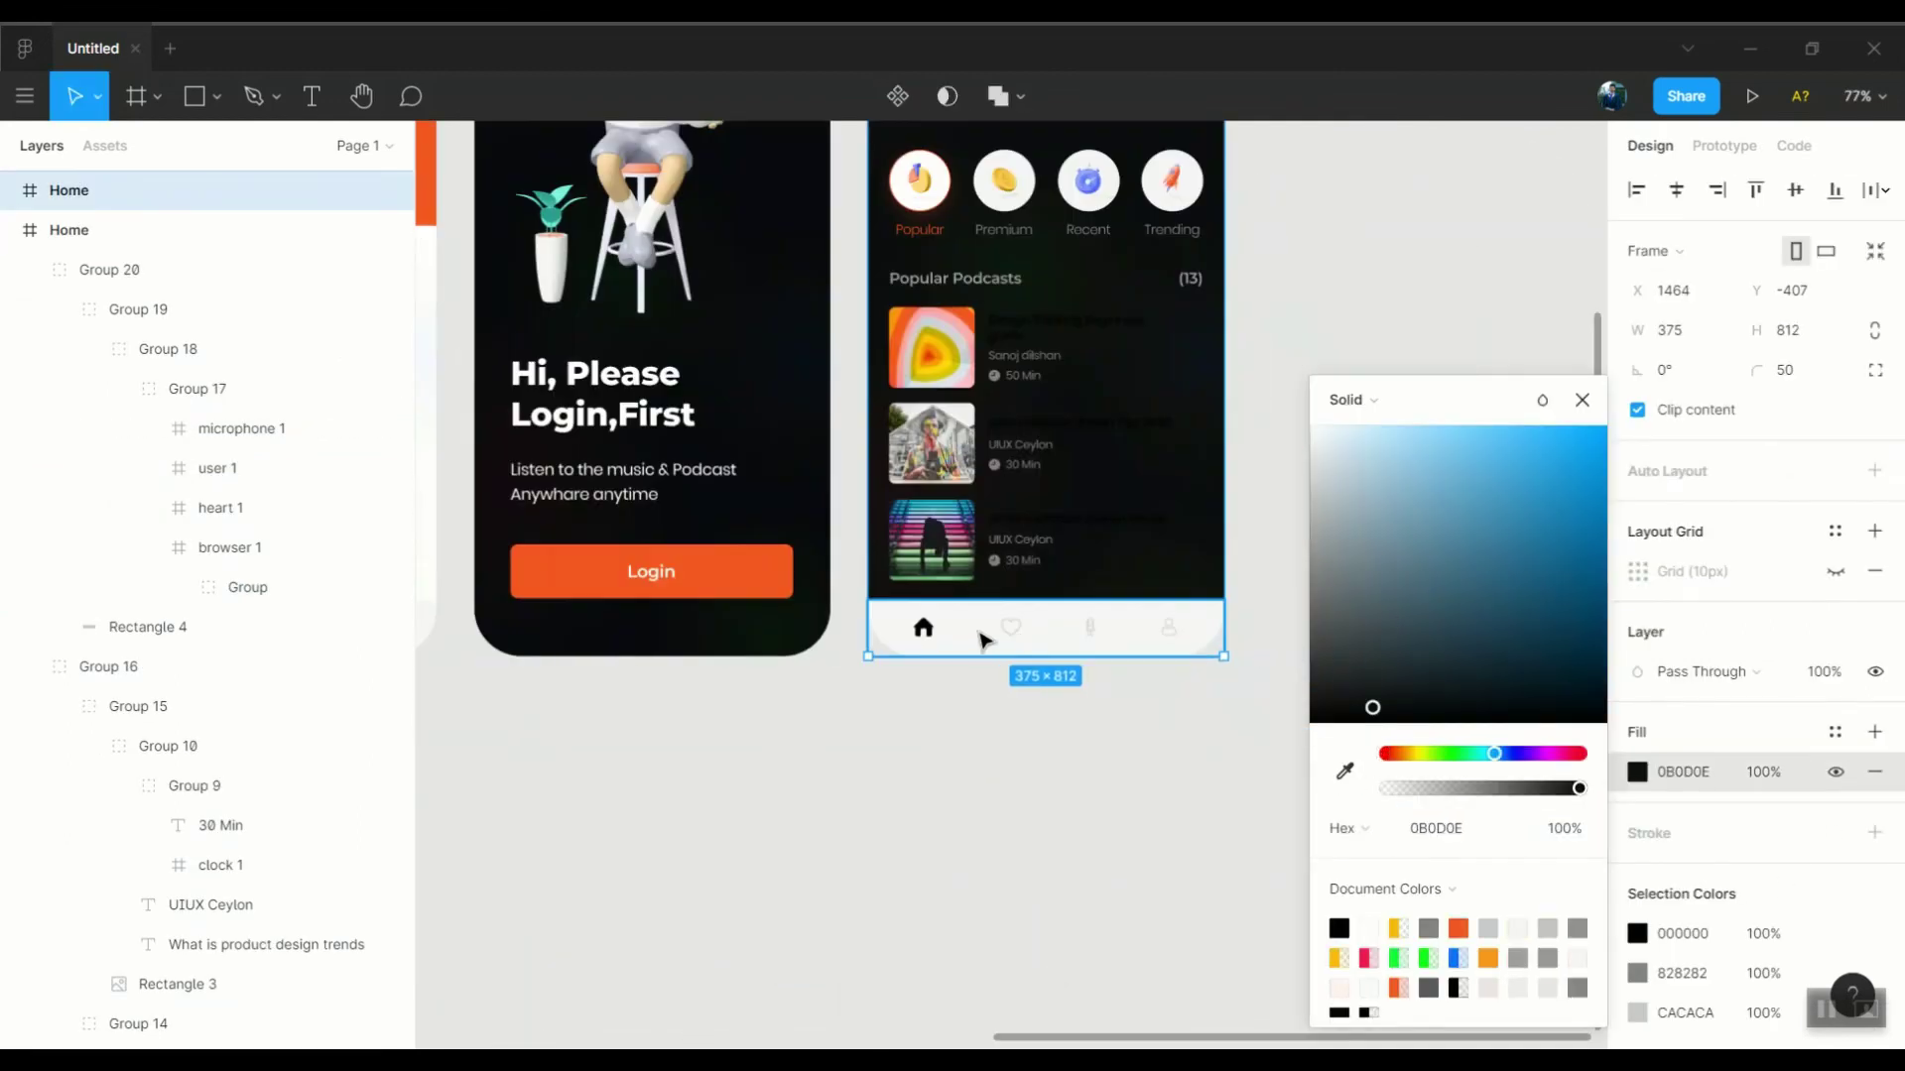
Make the Good morning greeting on the Home copy white
click(987, 639)
click(1637, 833)
scroll(1141, 694, up, 3)
click(982, 223)
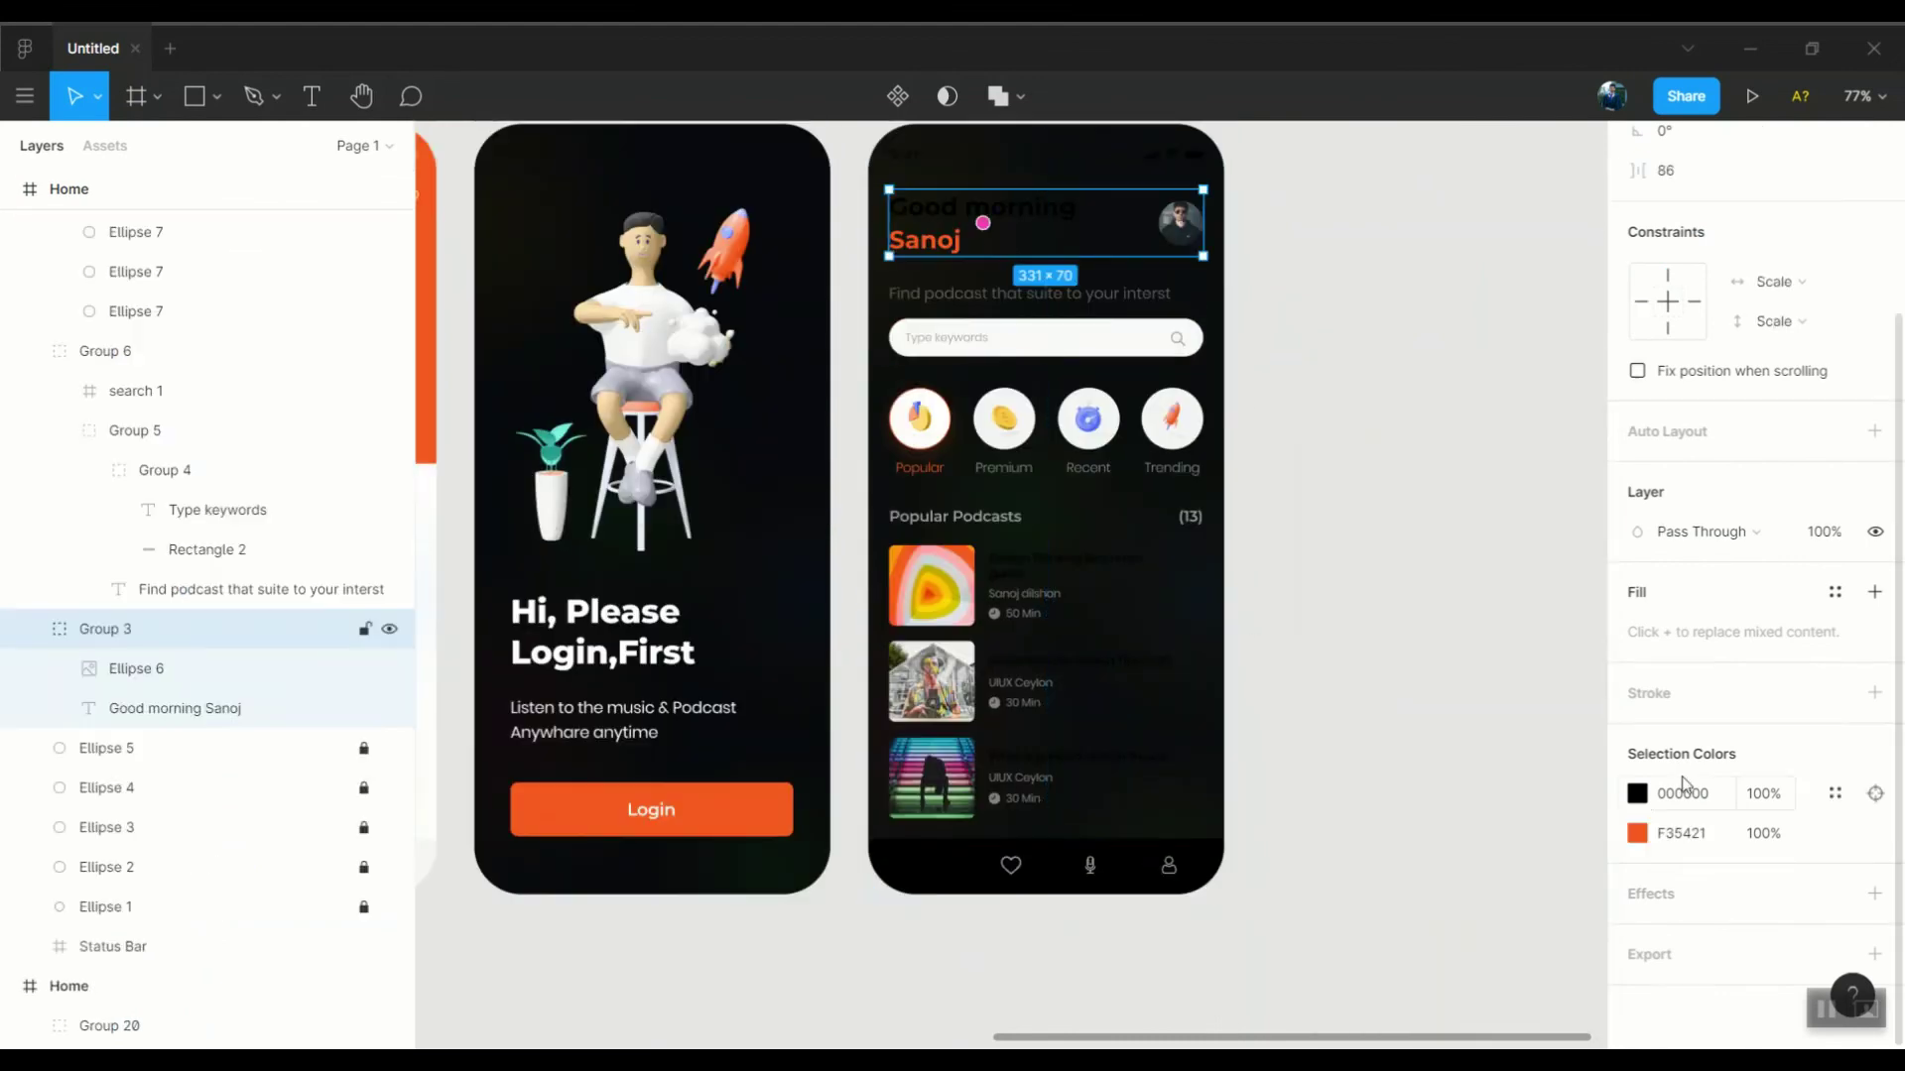
click(1637, 794)
click(1042, 337)
Make the search bar black and the Popular Podcasts titles white
click(1636, 754)
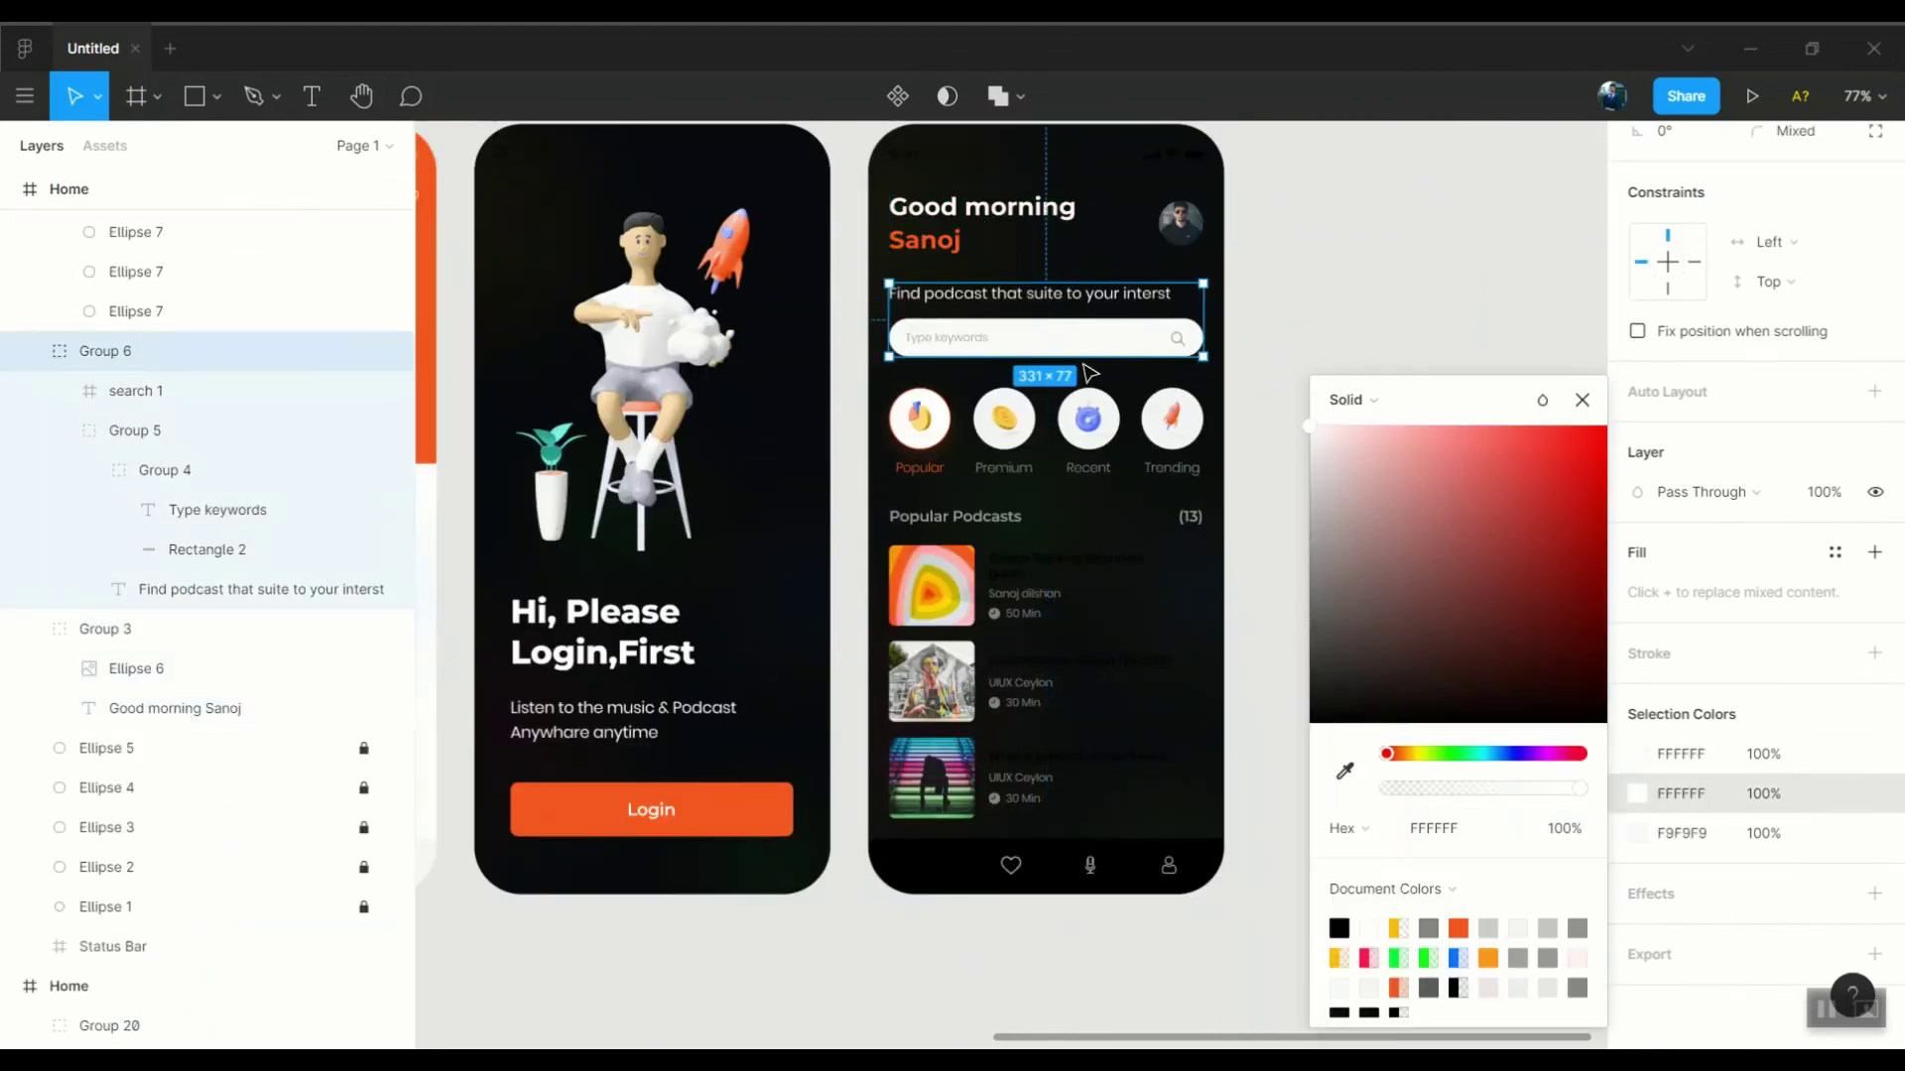
click(1041, 338)
click(1637, 833)
click(1338, 927)
click(1173, 531)
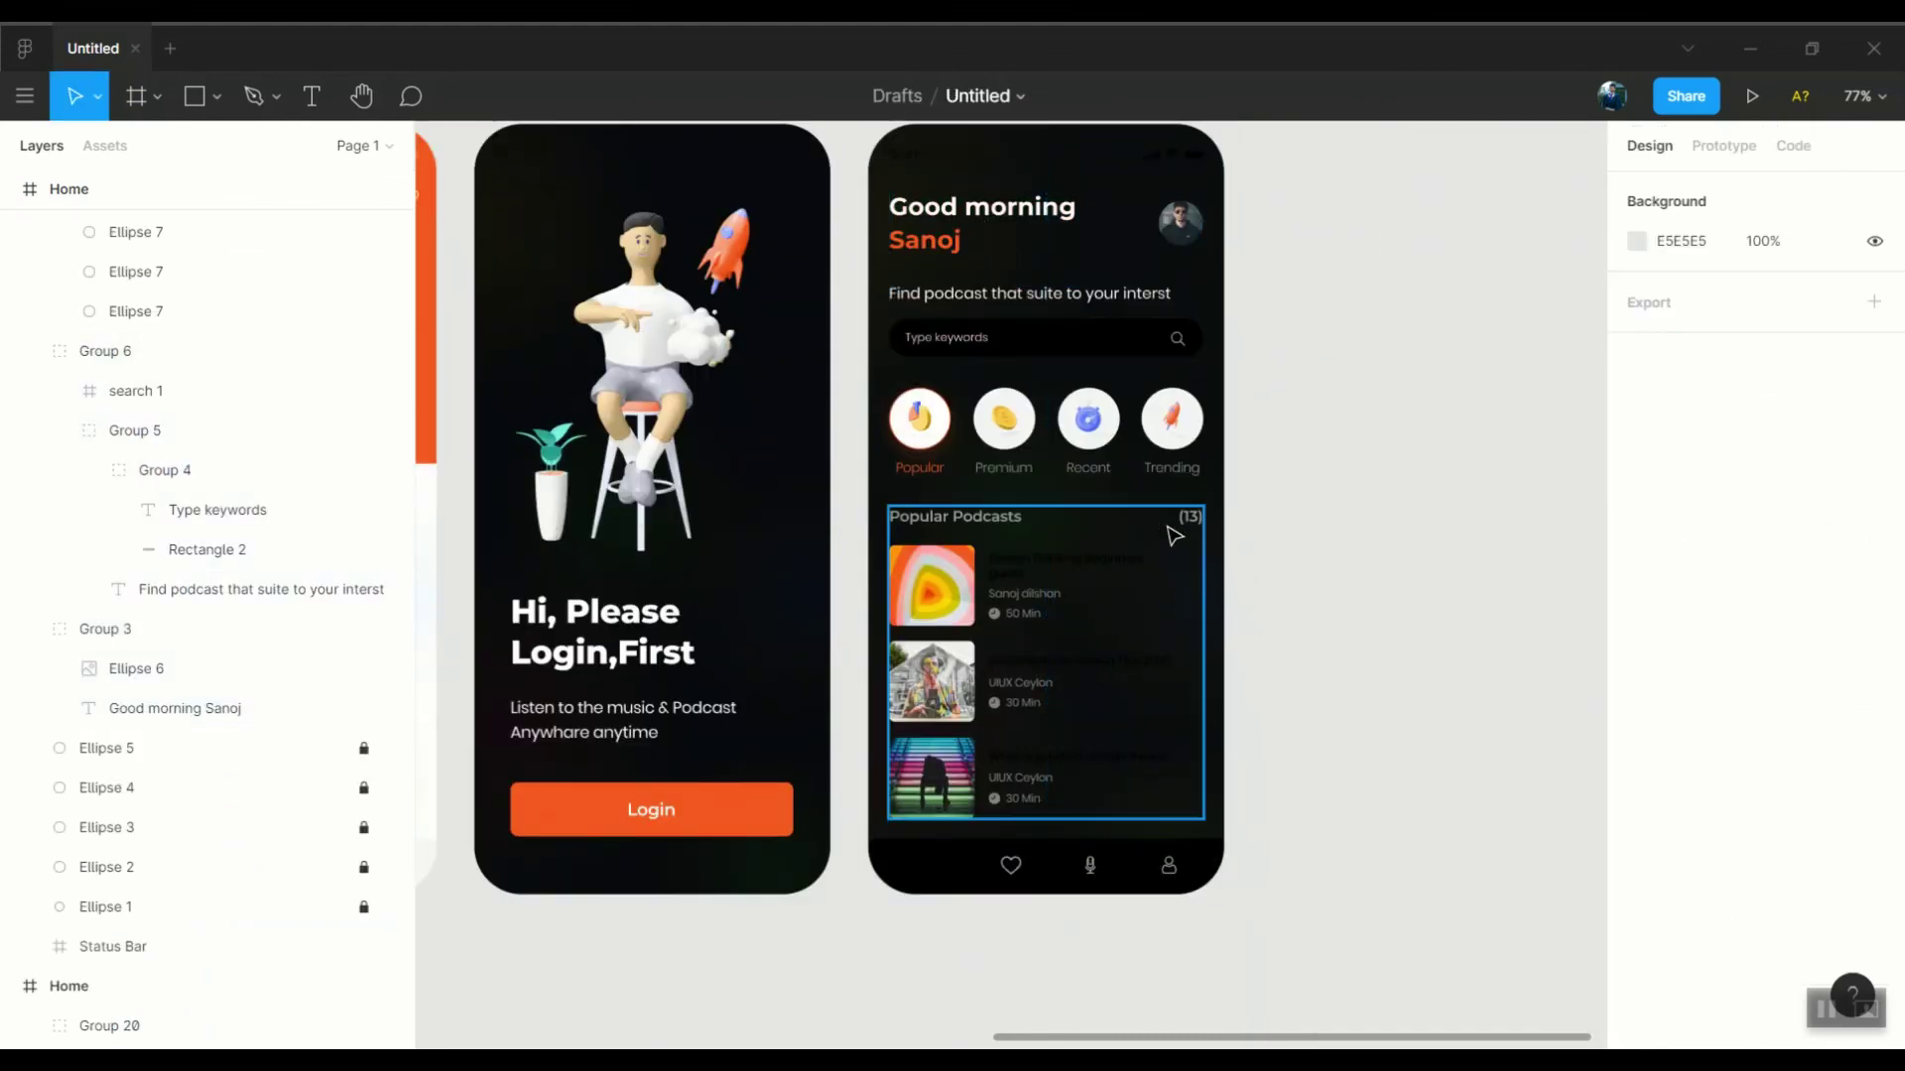
click(1636, 784)
click(1320, 429)
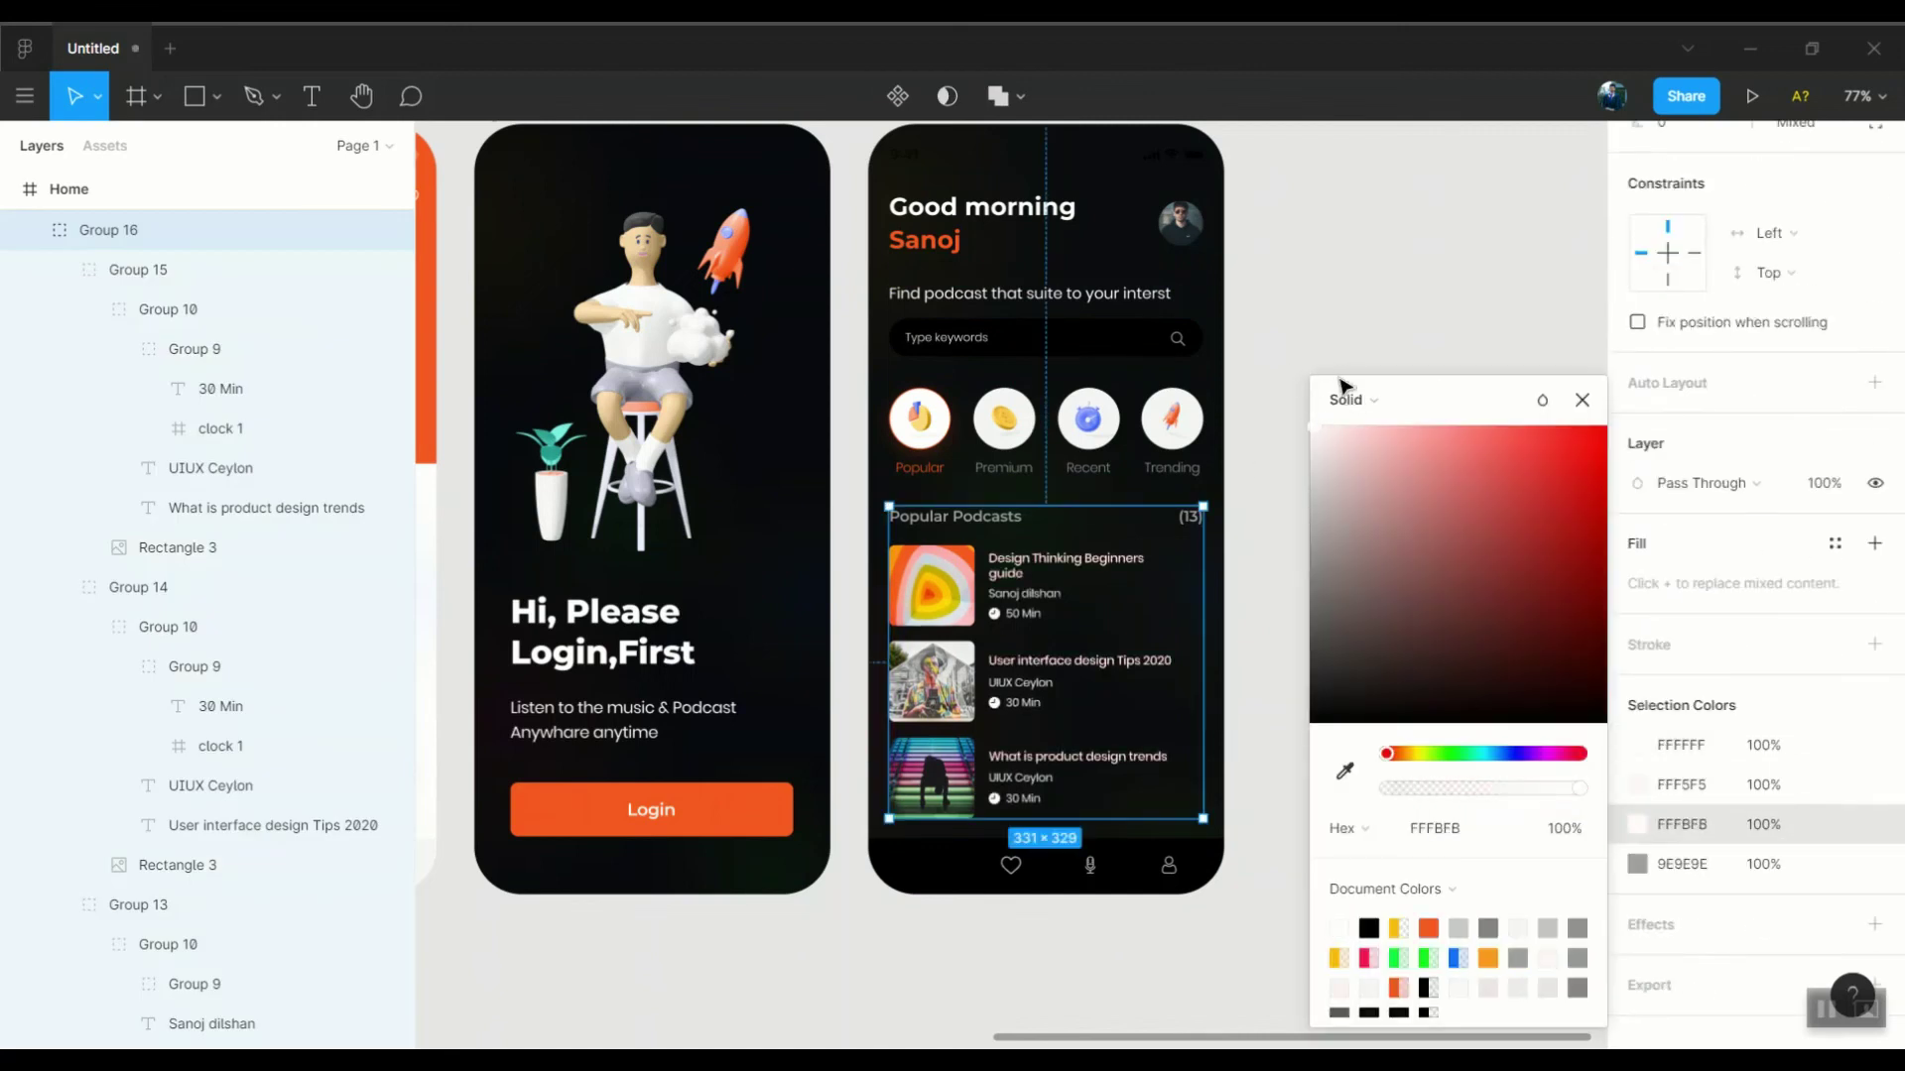
Recolour the bottom navigation icons light for the dark theme
click(1360, 629)
scroll(1360, 629, down, 1)
click(1041, 746)
click(1636, 992)
click(1345, 770)
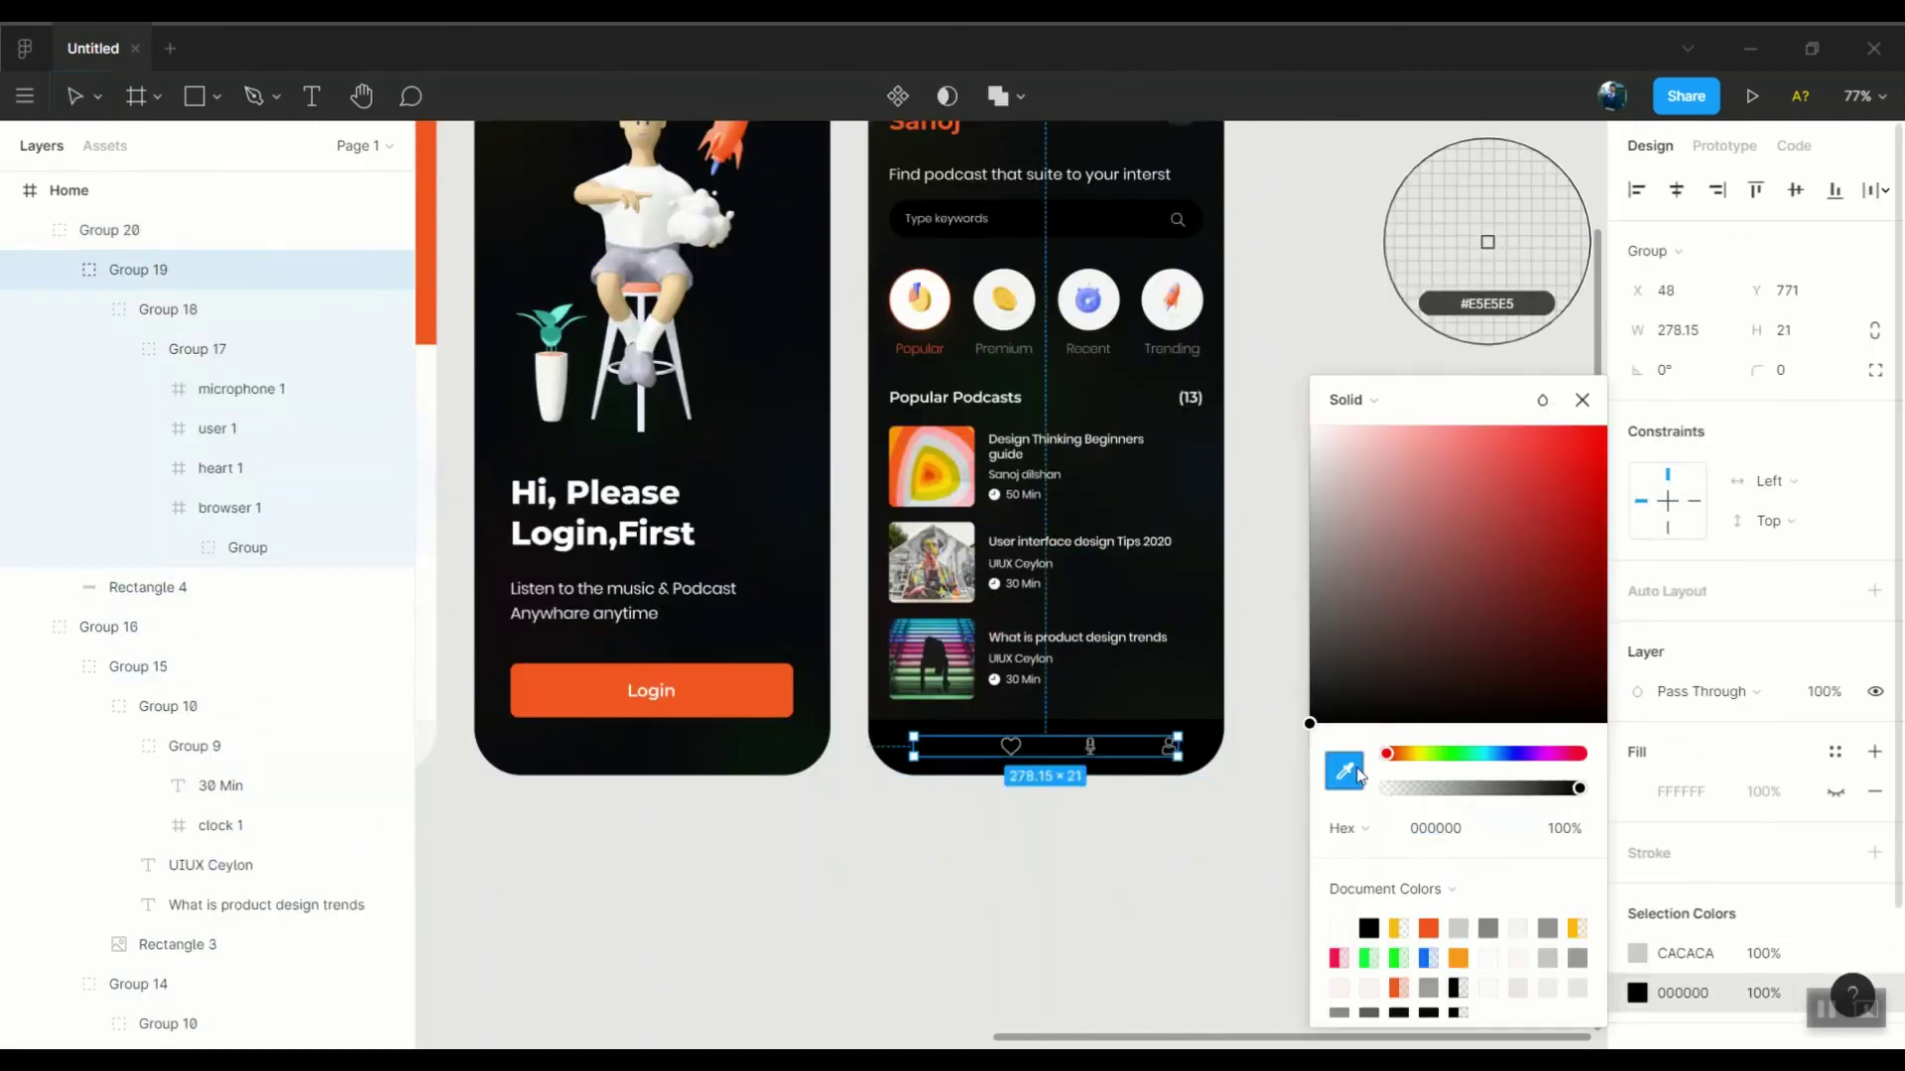
Darken the pale pink category circles, including the one behind Popular
click(1041, 298)
click(1637, 824)
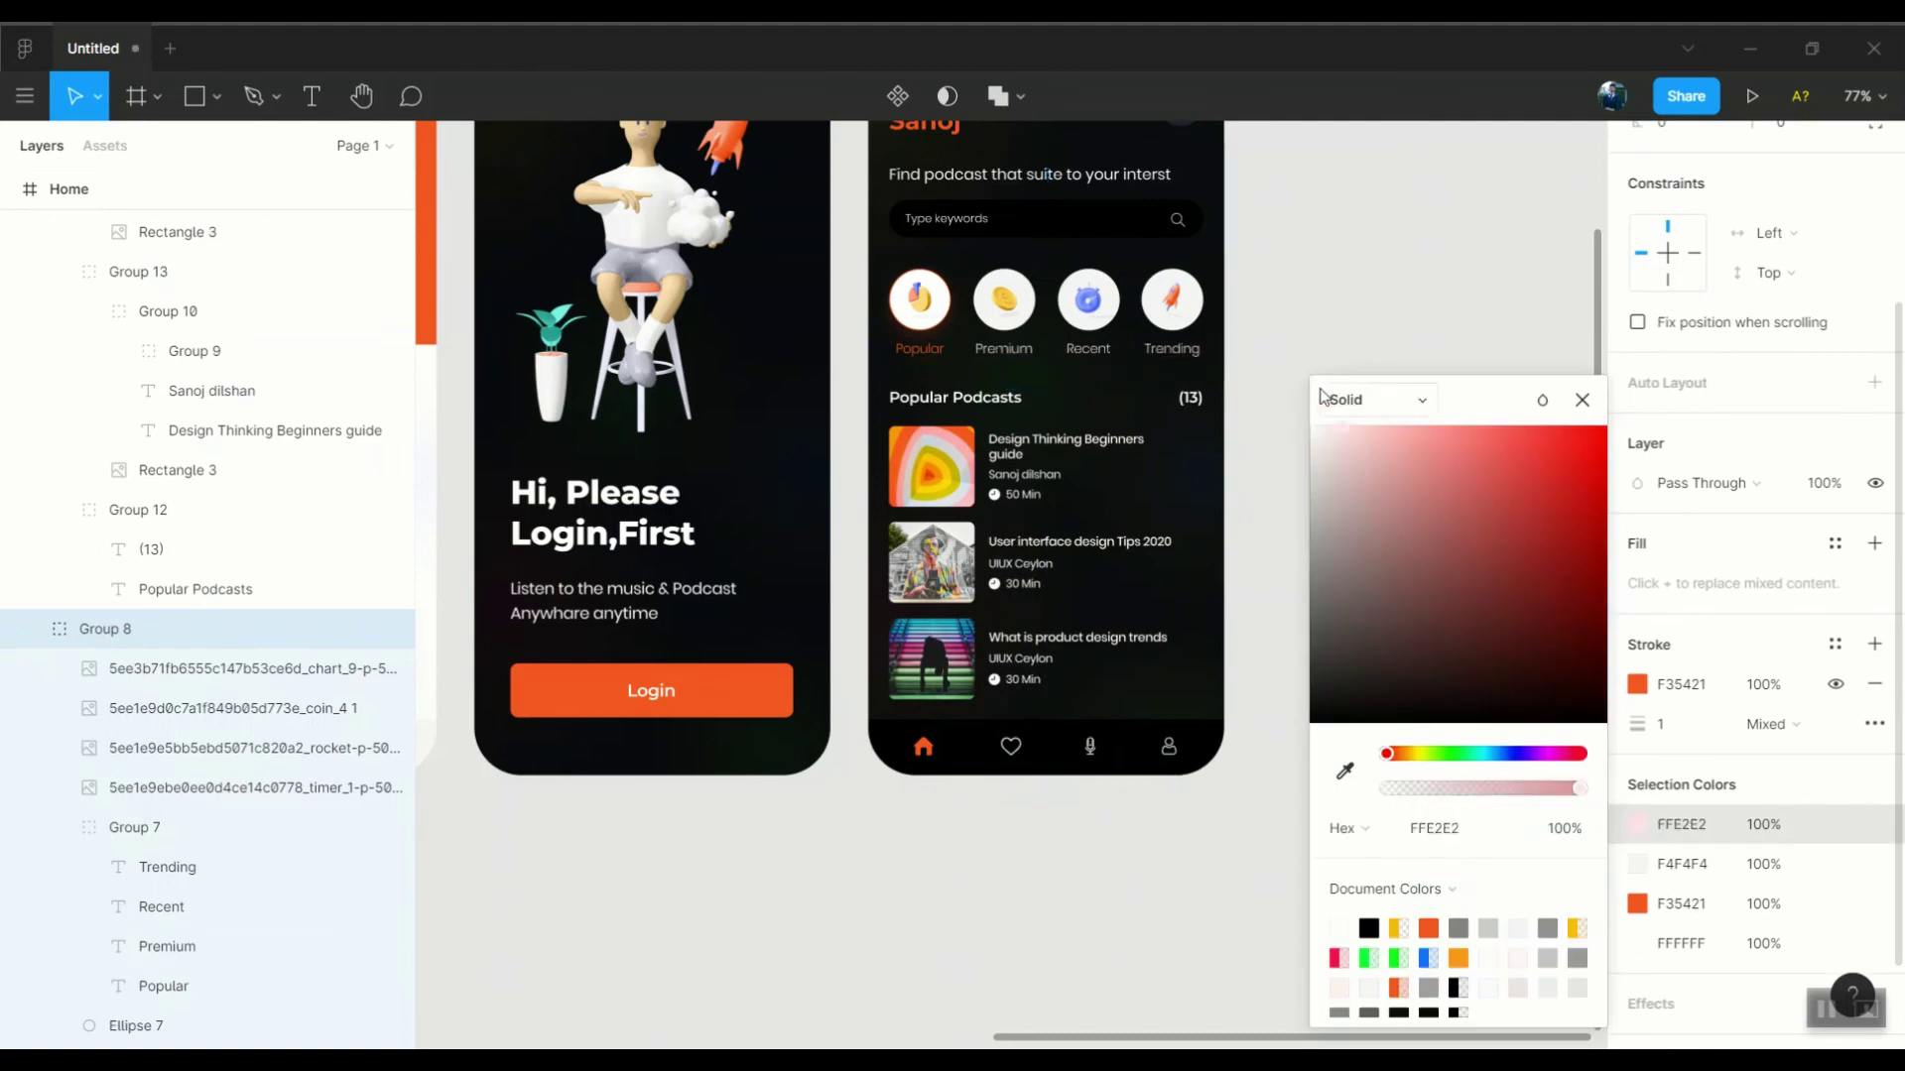
click(1312, 720)
scroll(1297, 732, up, 2)
click(920, 536)
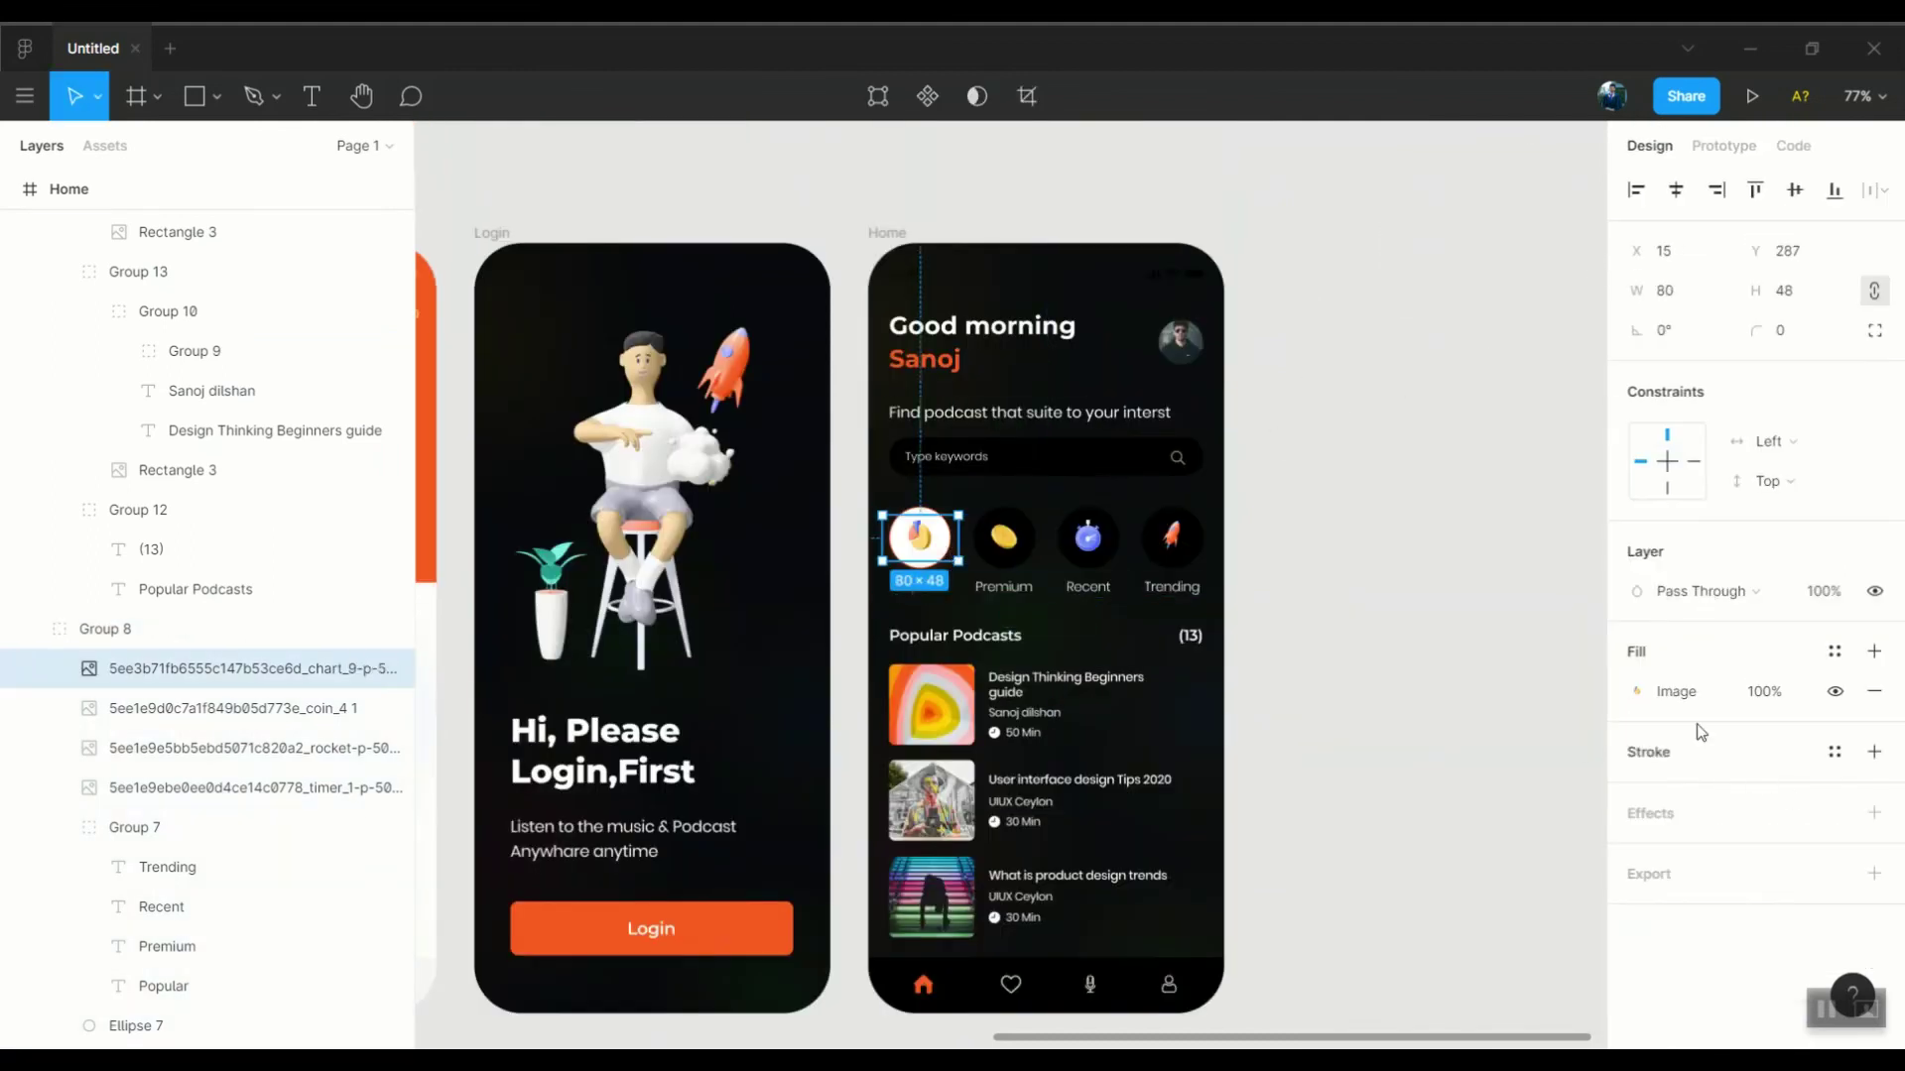
scroll(926, 567, up, 5)
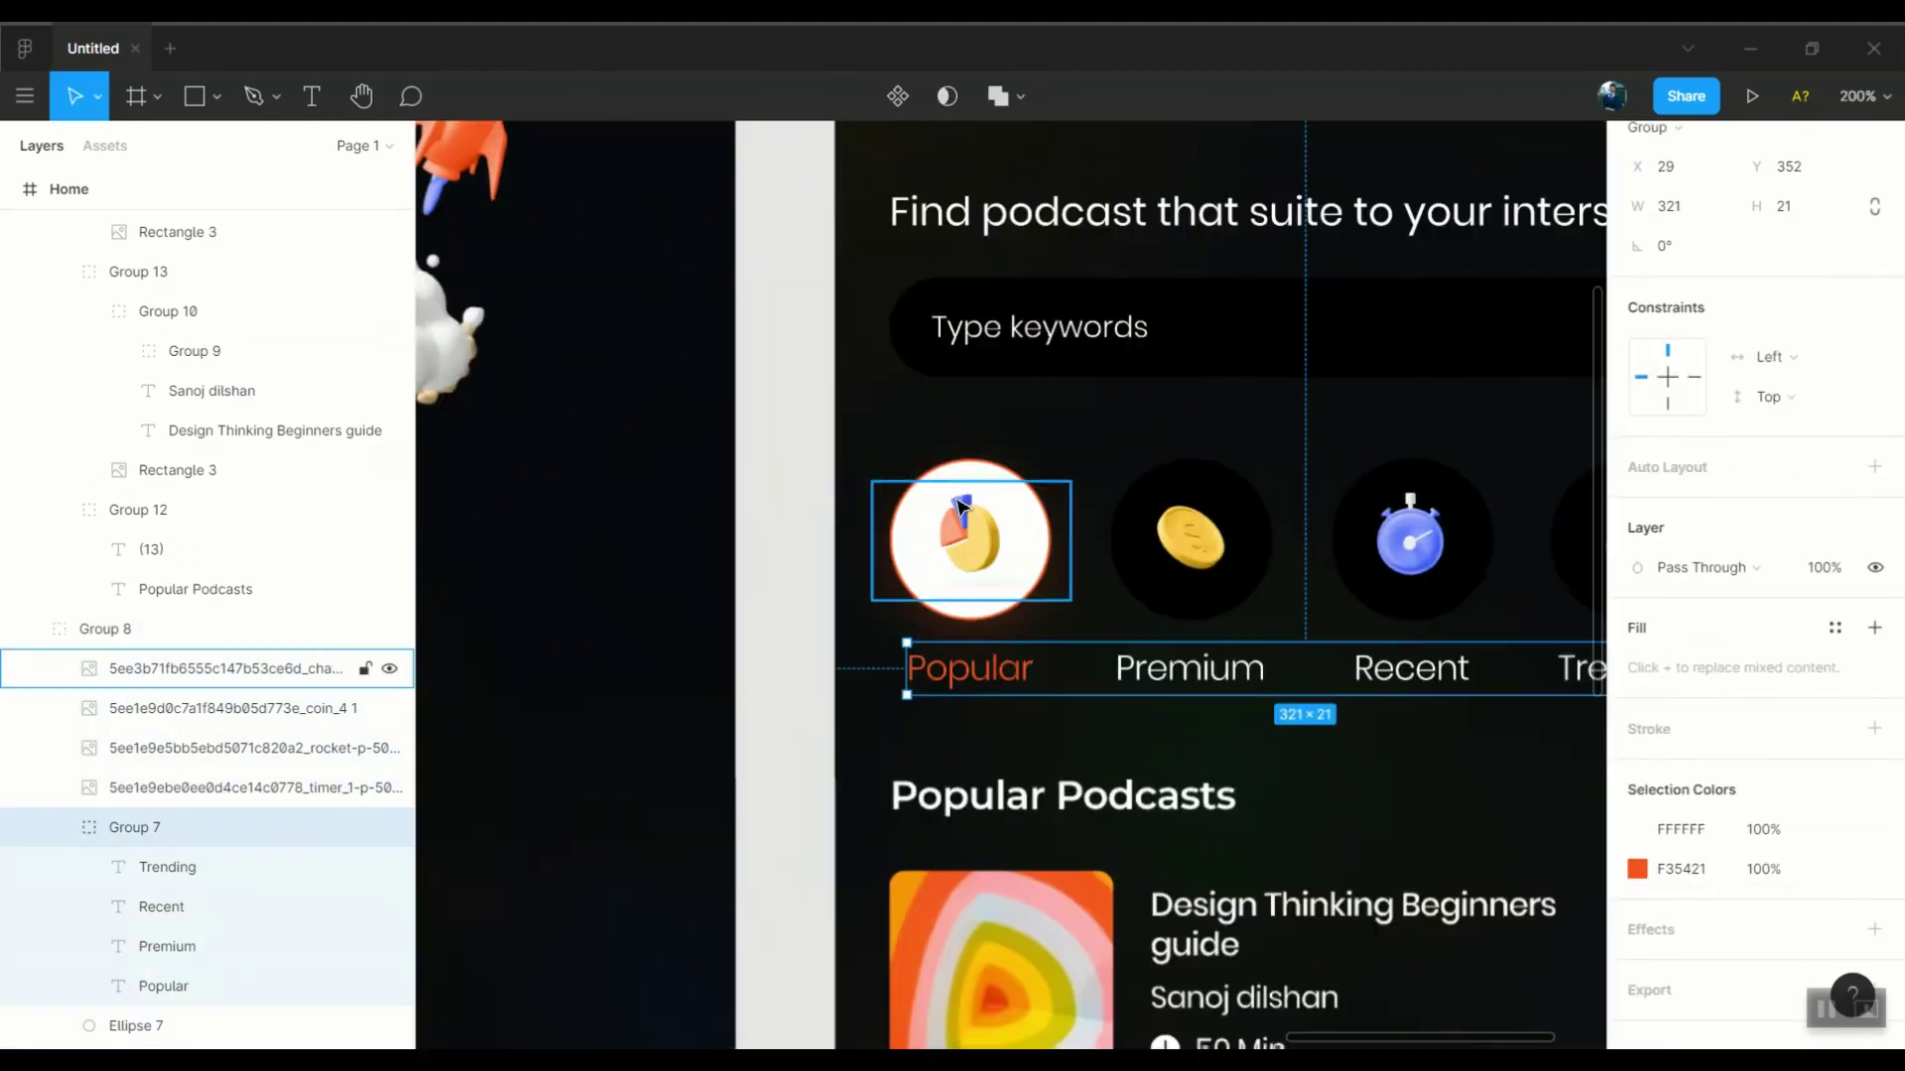
ctrl+click(970, 541)
click(1637, 653)
click(1345, 771)
key(Escape)
key(Escape)
scroll(1412, 523, down, 5)
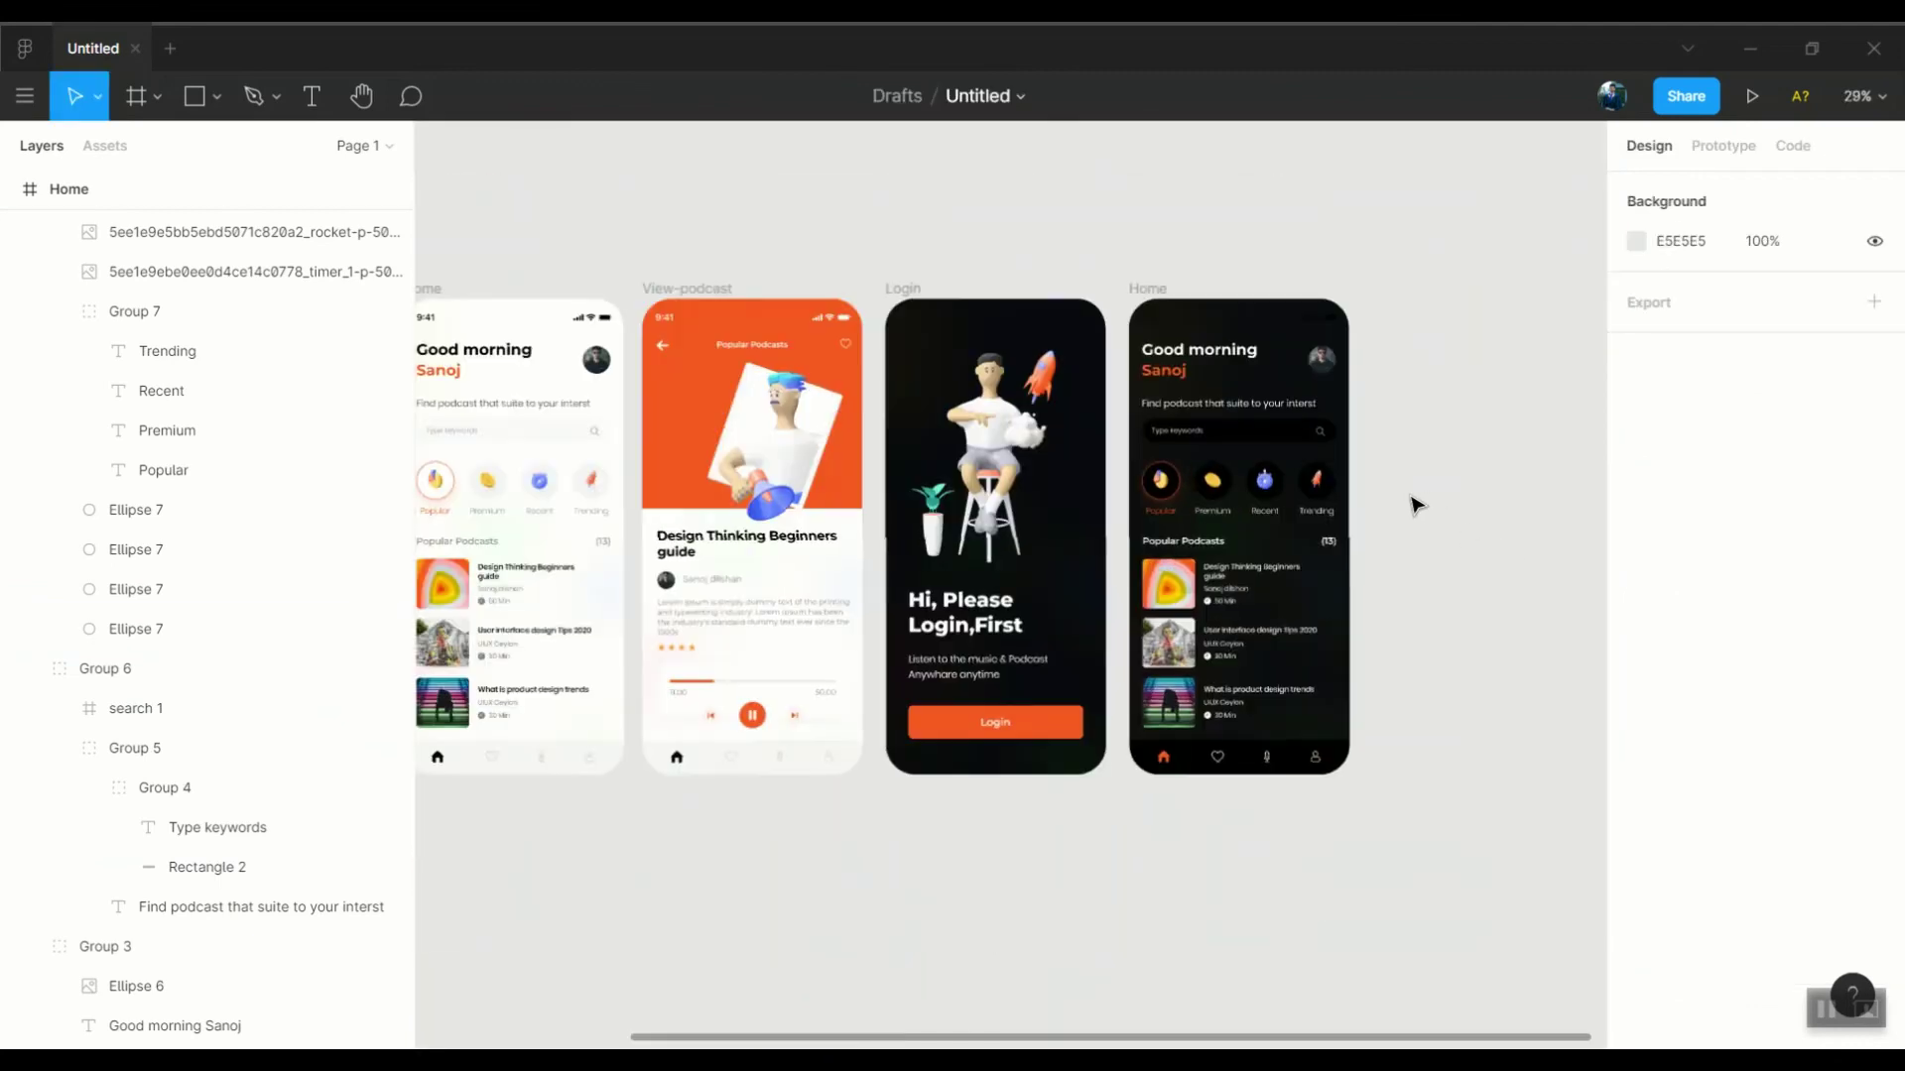
Duplicate the View-podcast screen and set the copy's background to black
scroll(1428, 516, down, 3)
scroll(1591, 493, up, 2)
click(625, 284)
key(ctrl+d)
click(1637, 841)
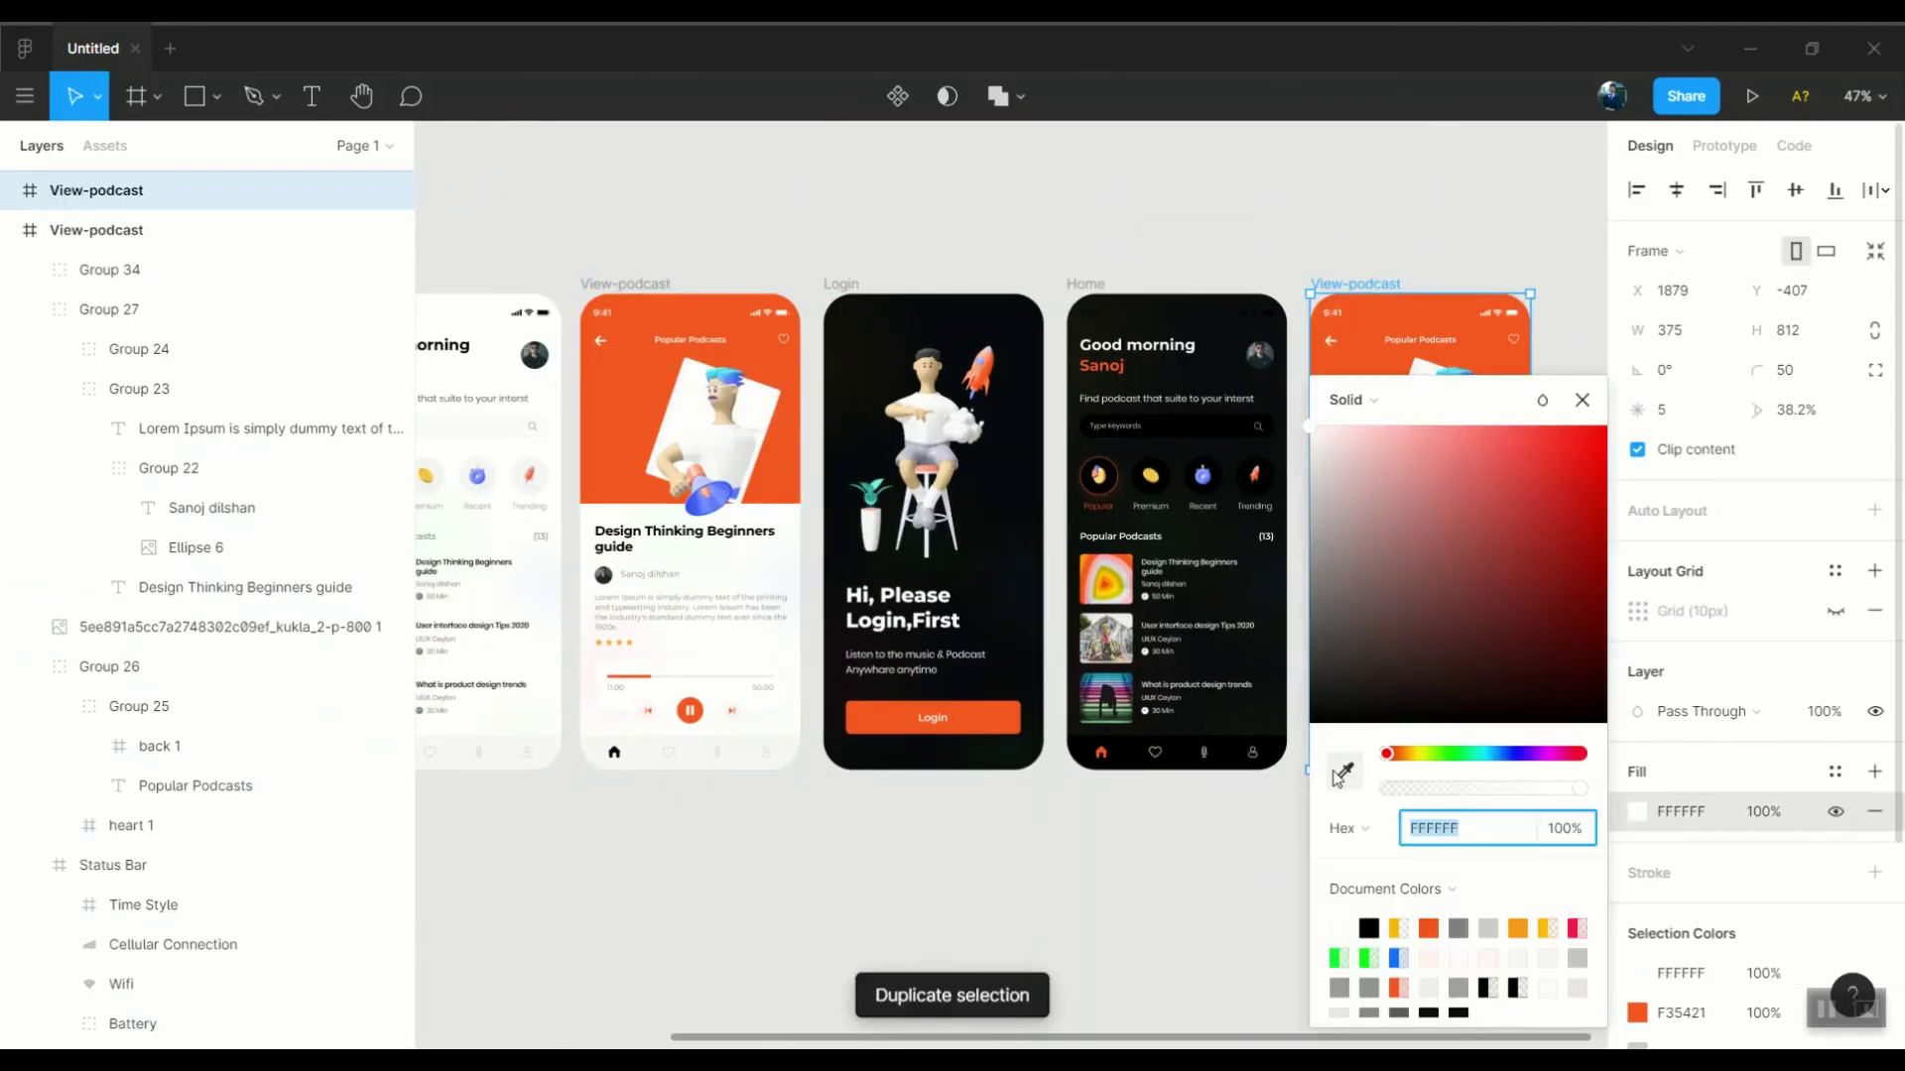
scroll(1419, 595, up, 4)
Make the copy's bottom navigation icons white (FFFFFF)
click(1429, 734)
click(1637, 869)
text(FFFFFF)
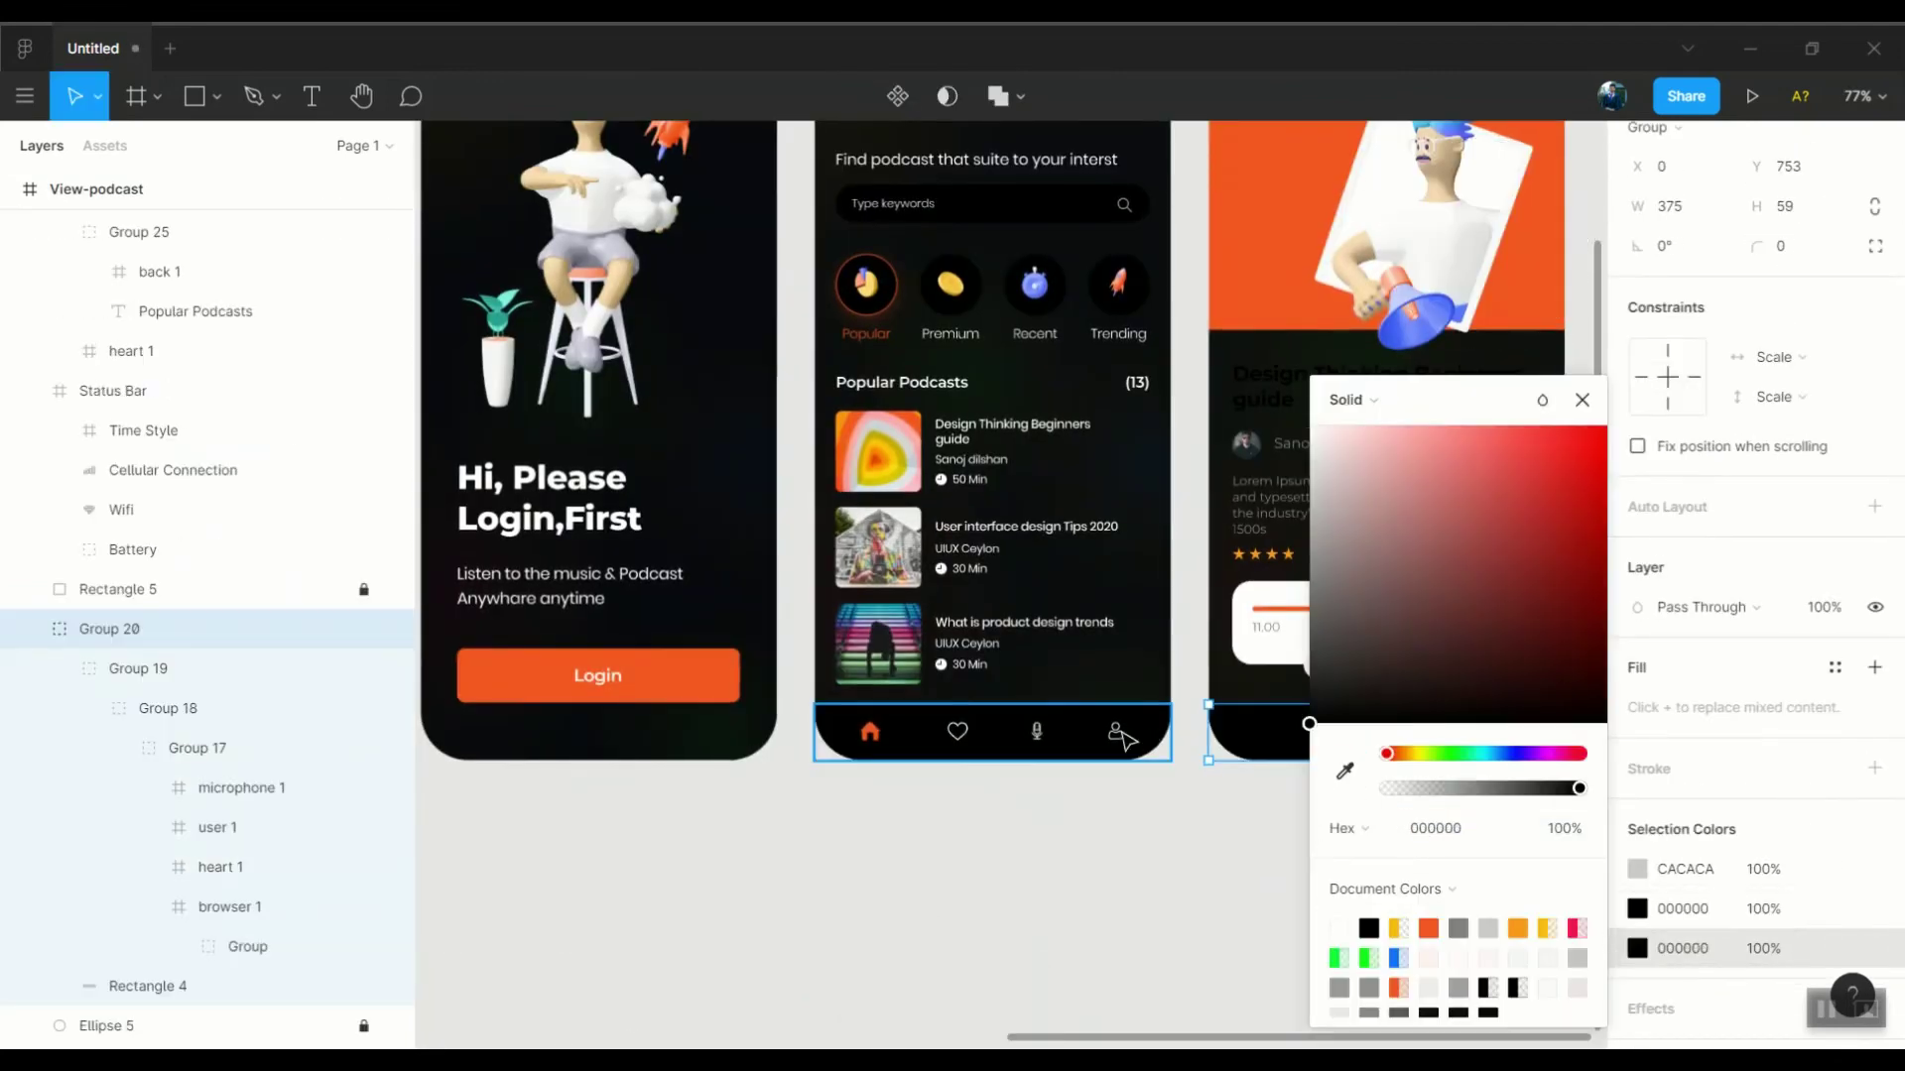
scroll(937, 658, right, 3)
key(Return)
click(1148, 757)
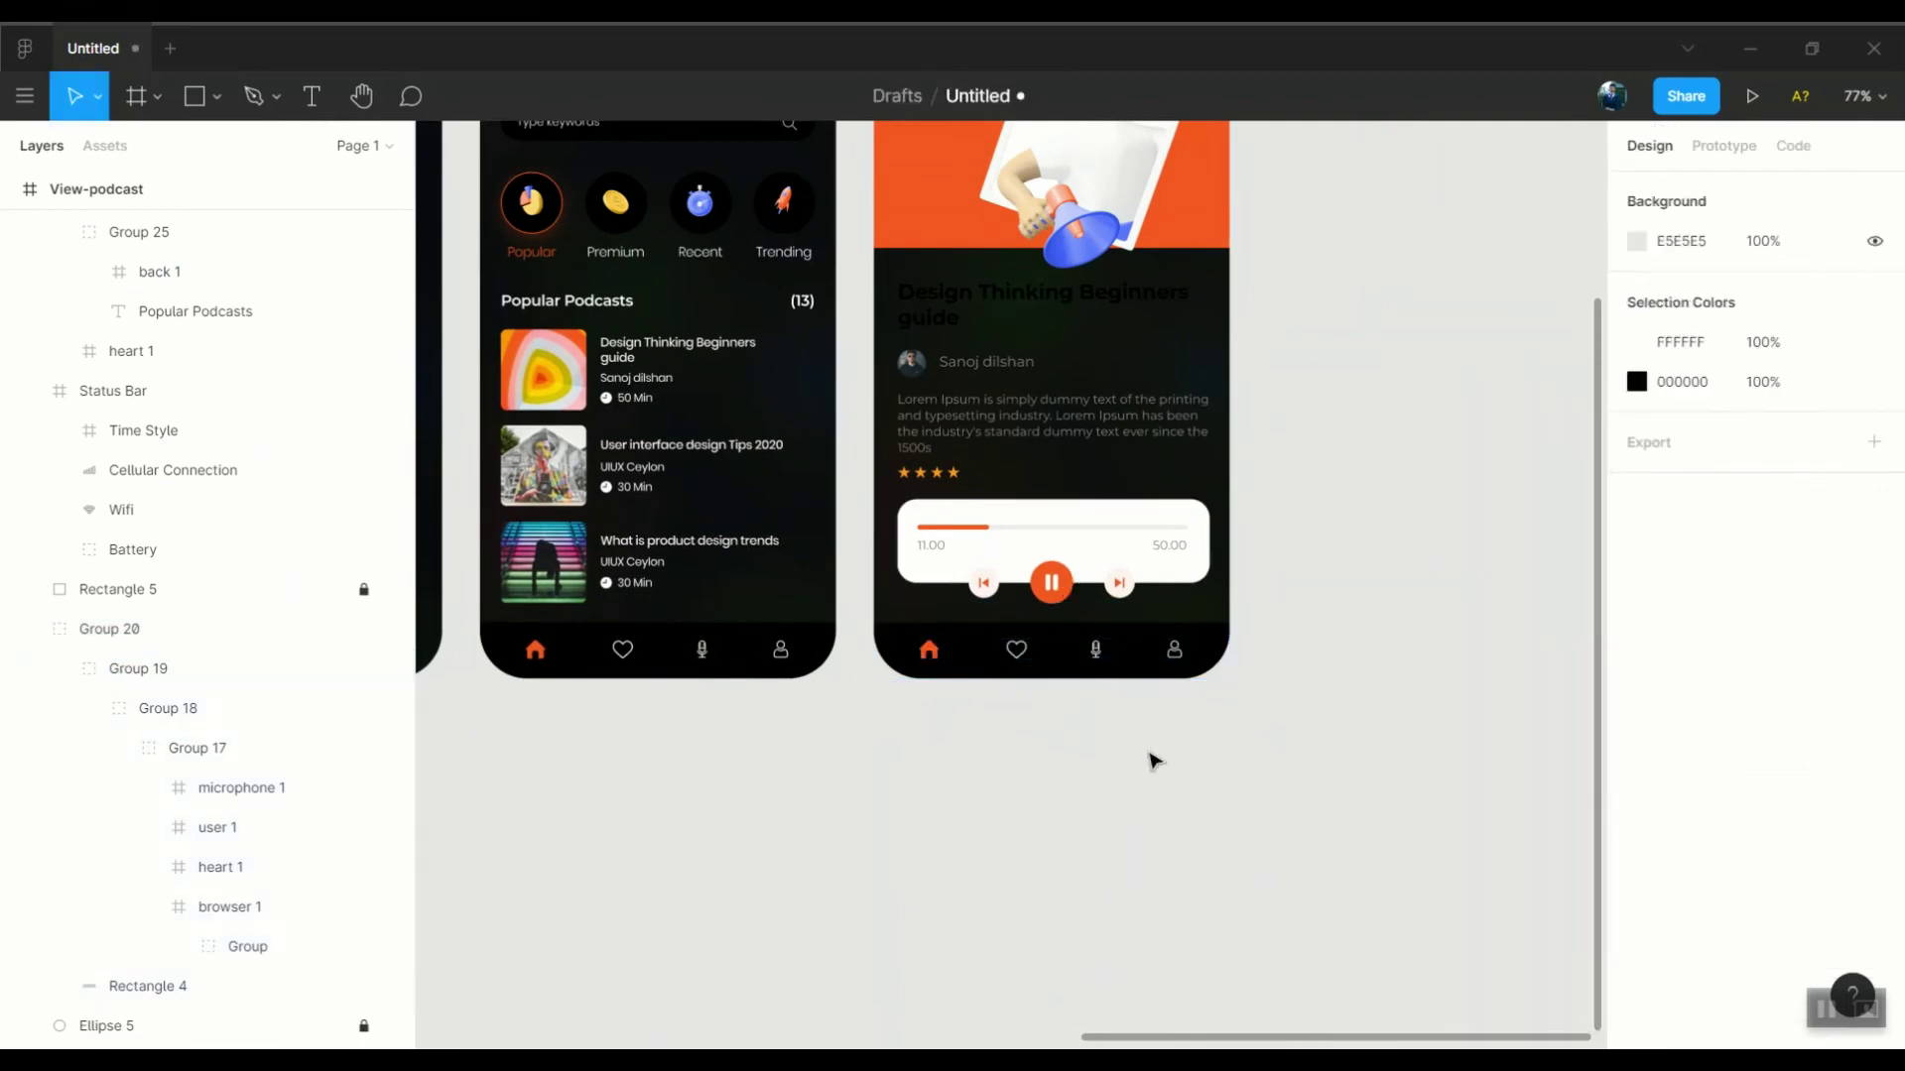
Adjust fills of the player card, previous button and title text on the copy
ctrl+click(1102, 556)
click(1637, 692)
scroll(1040, 567, up, 5)
click(895, 606)
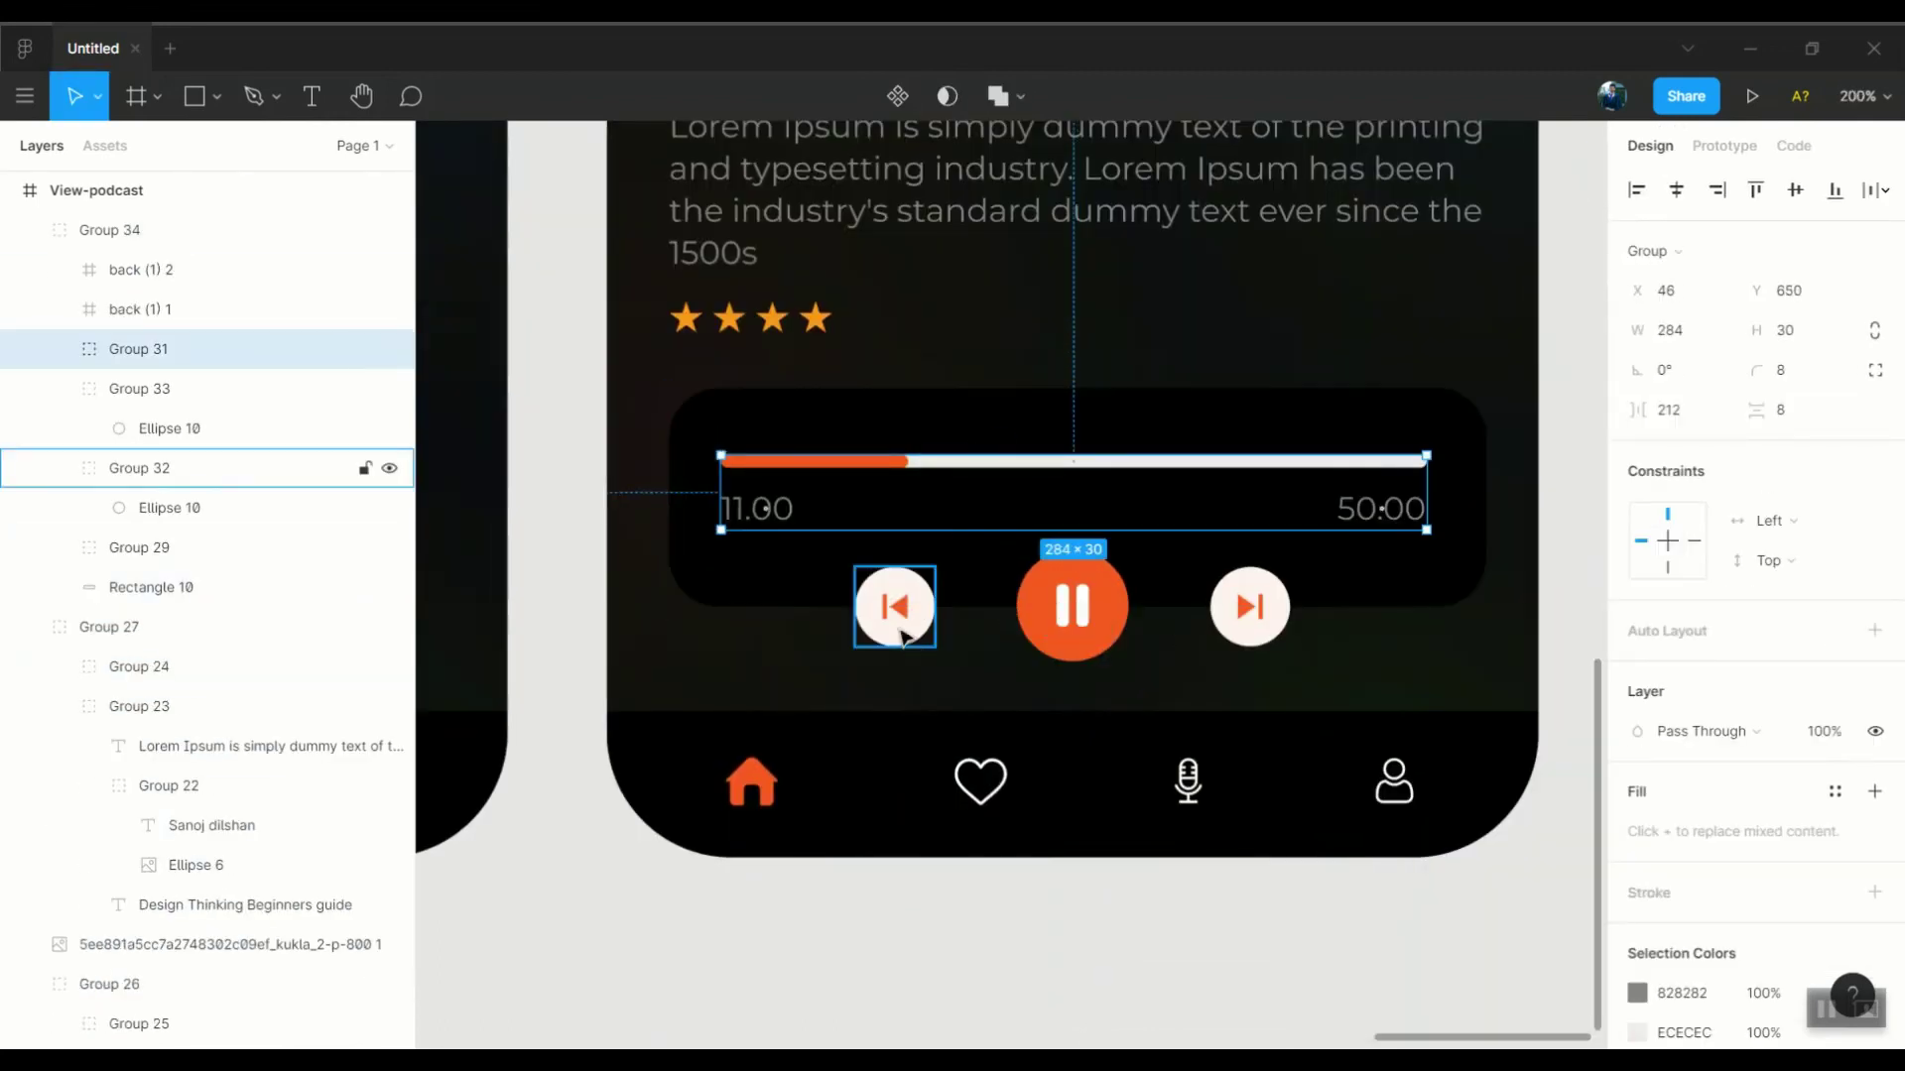
click(1637, 791)
key(Escape)
scroll(1353, 688, down, 5)
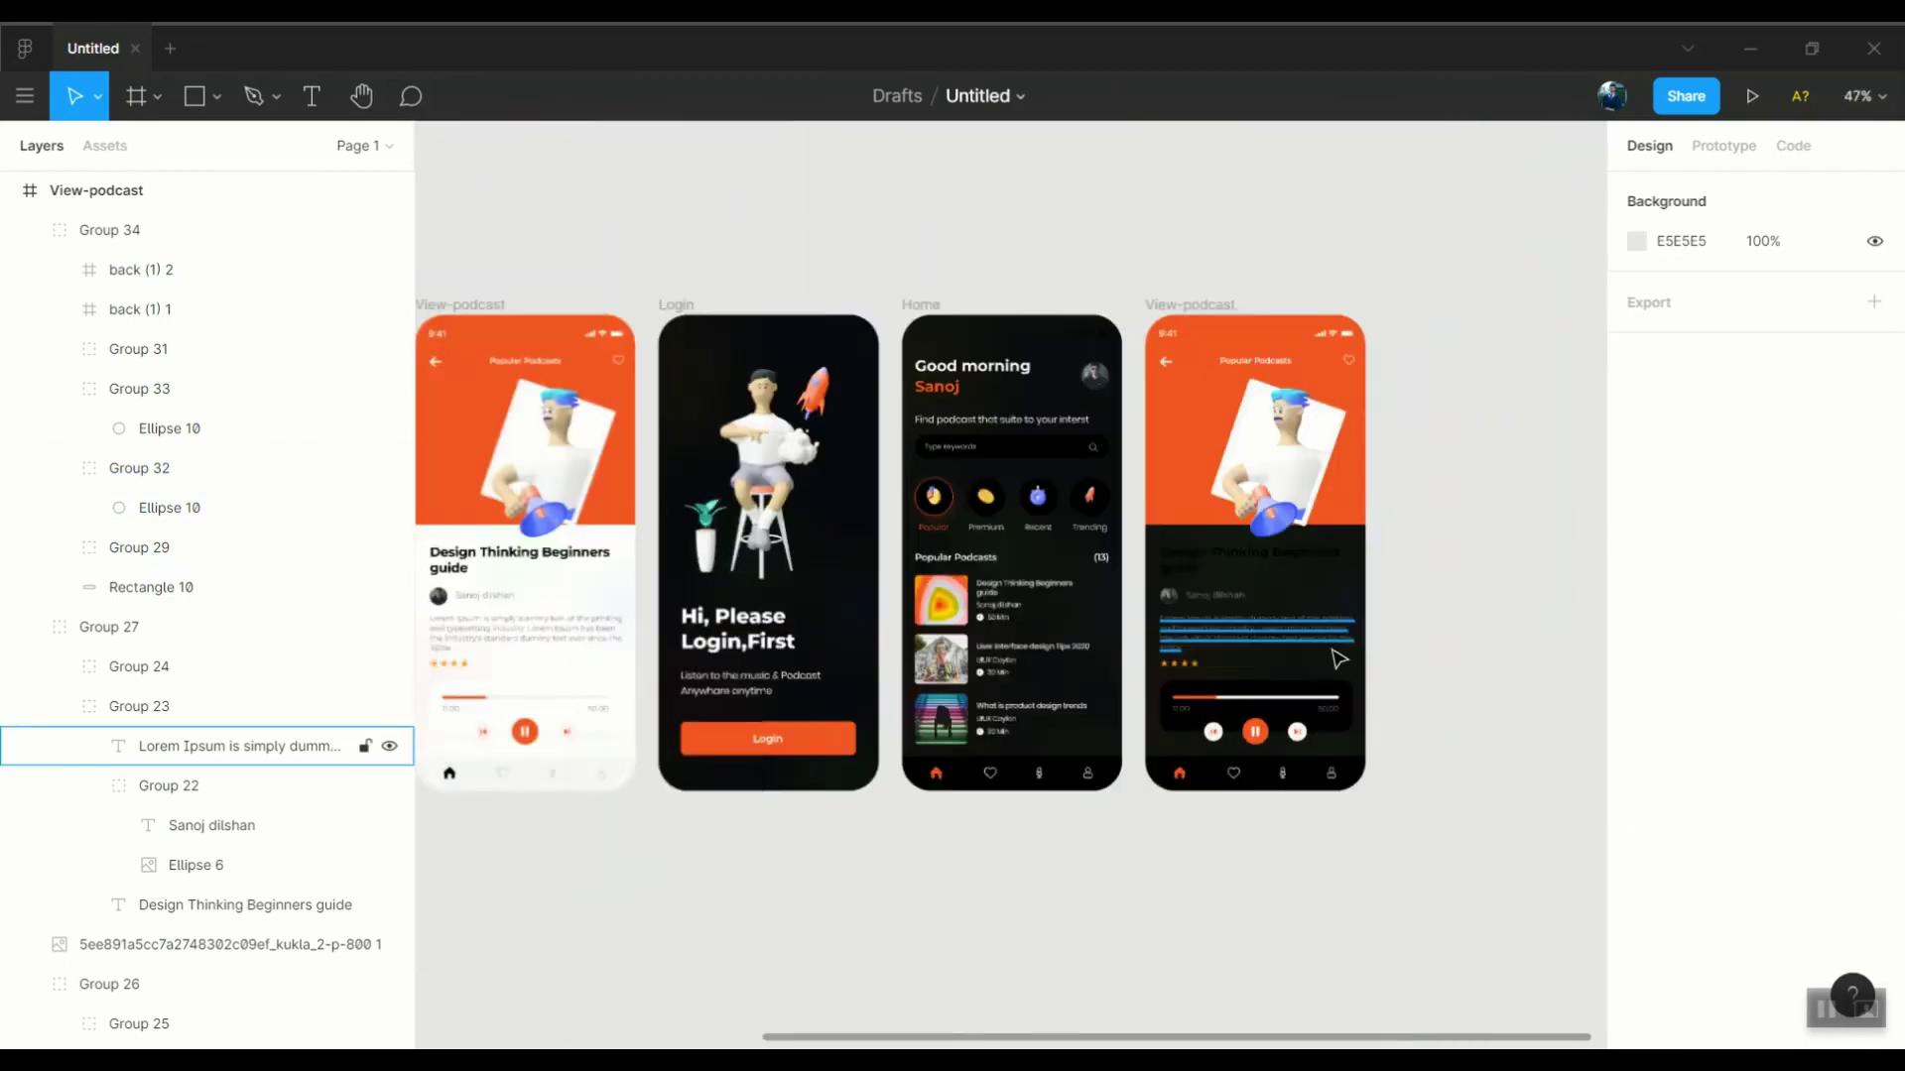
scroll(1091, 496, up, 3)
click(1637, 833)
scroll(1468, 397, down, 3)
click(1468, 397)
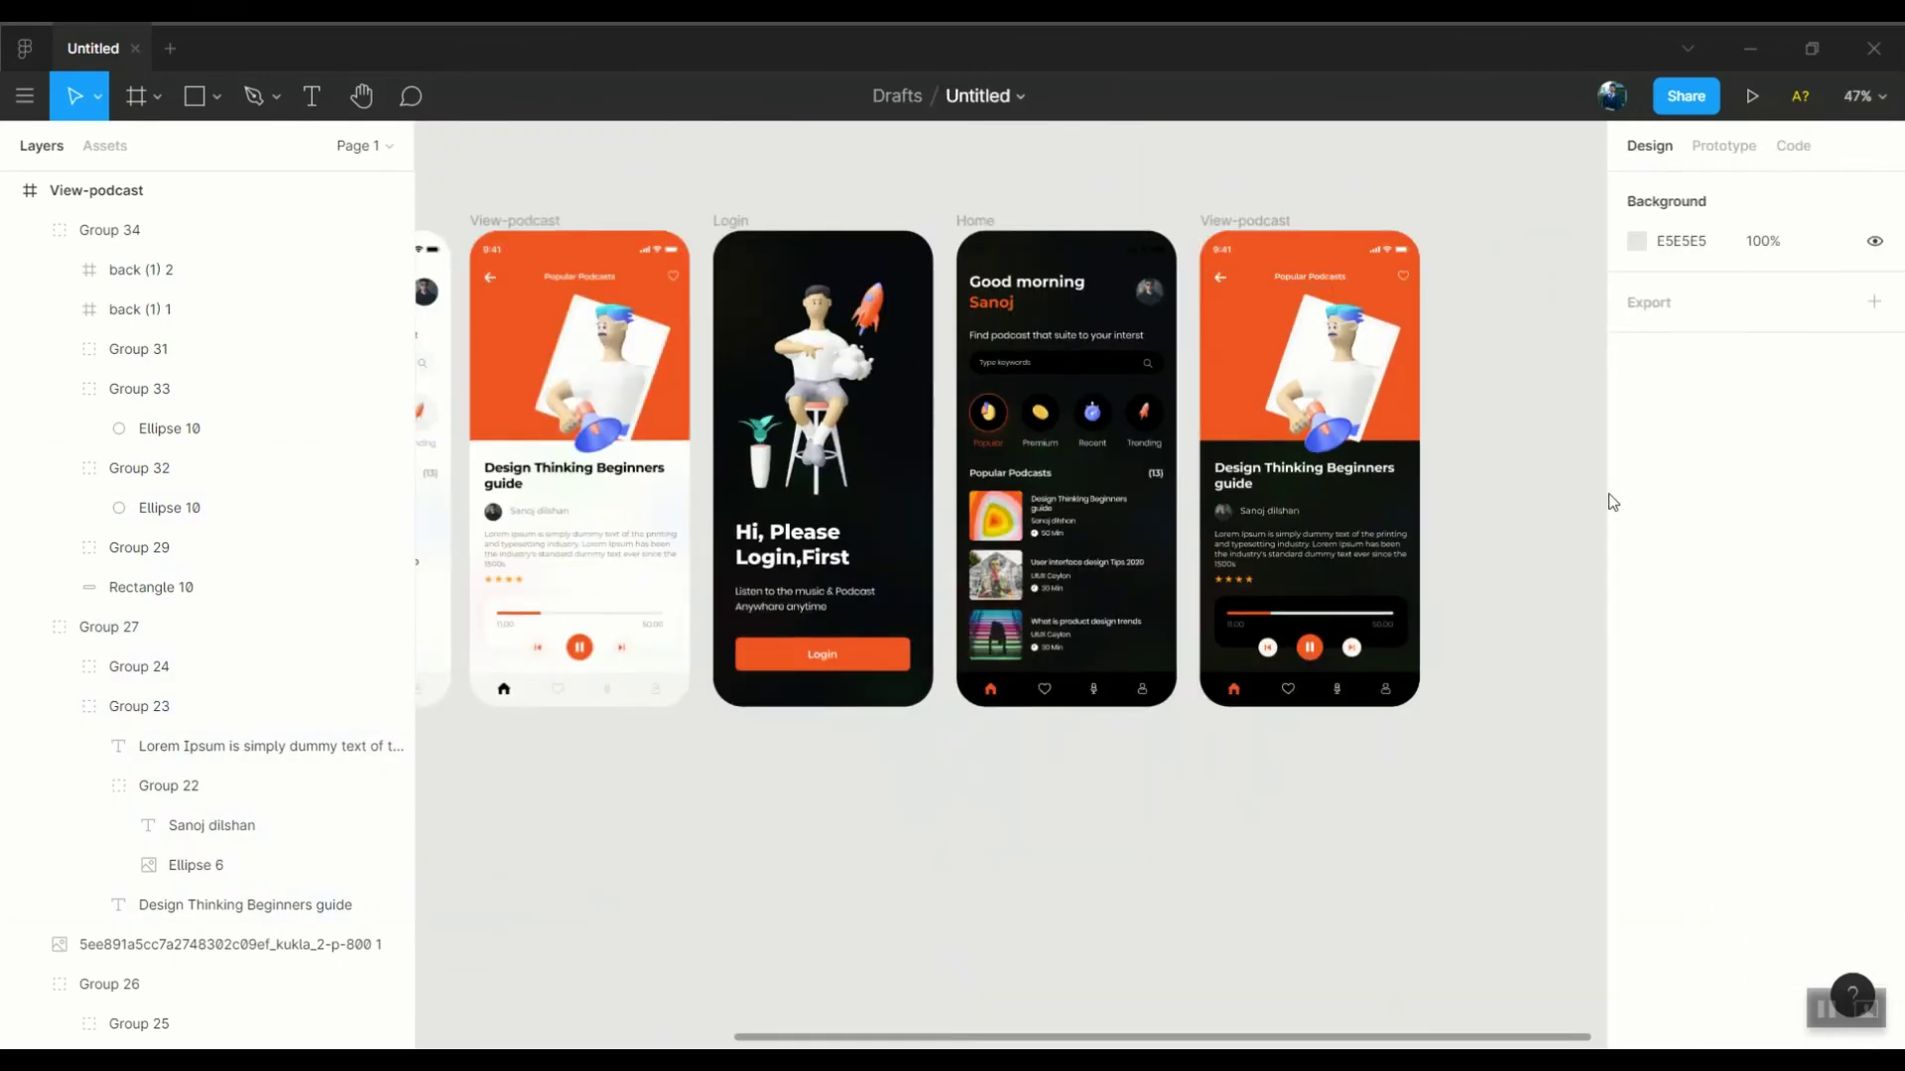
Darken the previous and next skip button circles and recolour the skip arrow
click(1295, 648)
scroll(1295, 647, up, 10)
double_click(1108, 638)
click(1637, 791)
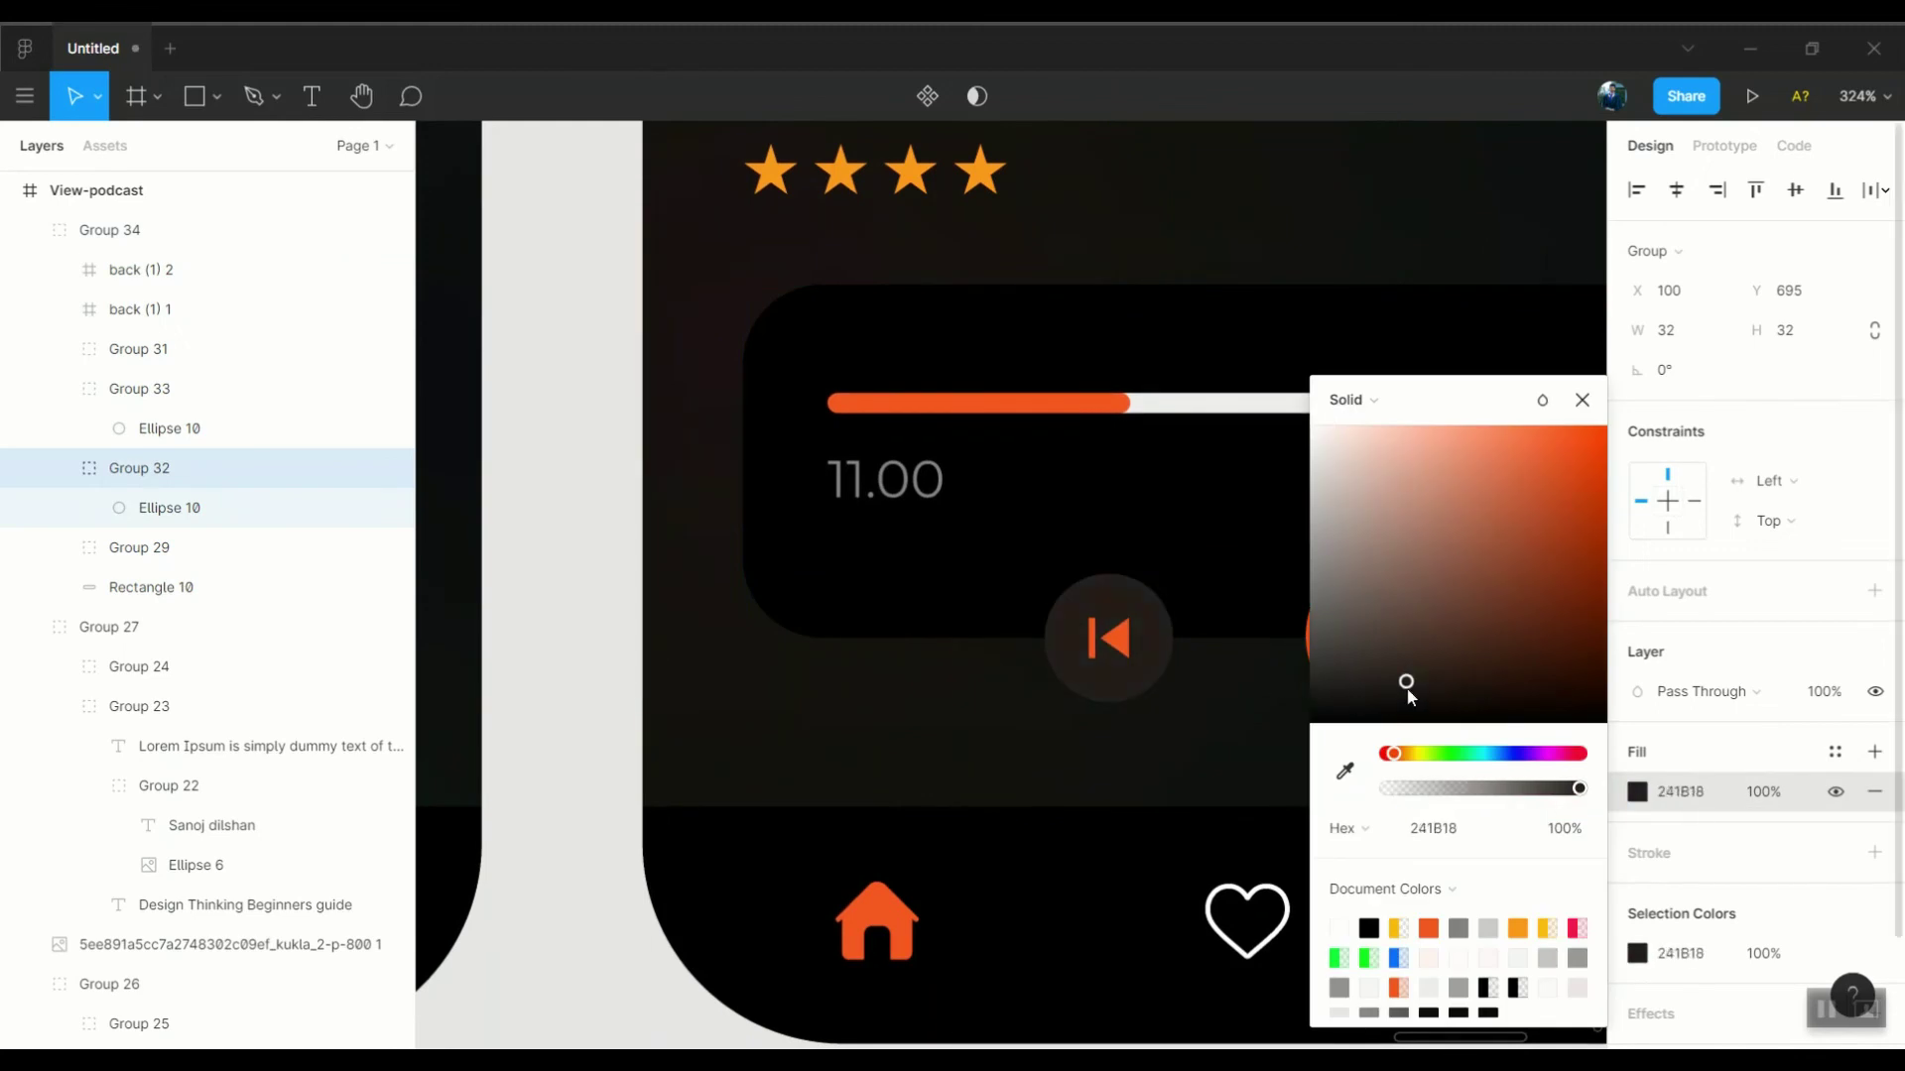
drag(1408, 697, 1362, 709)
click(139, 388)
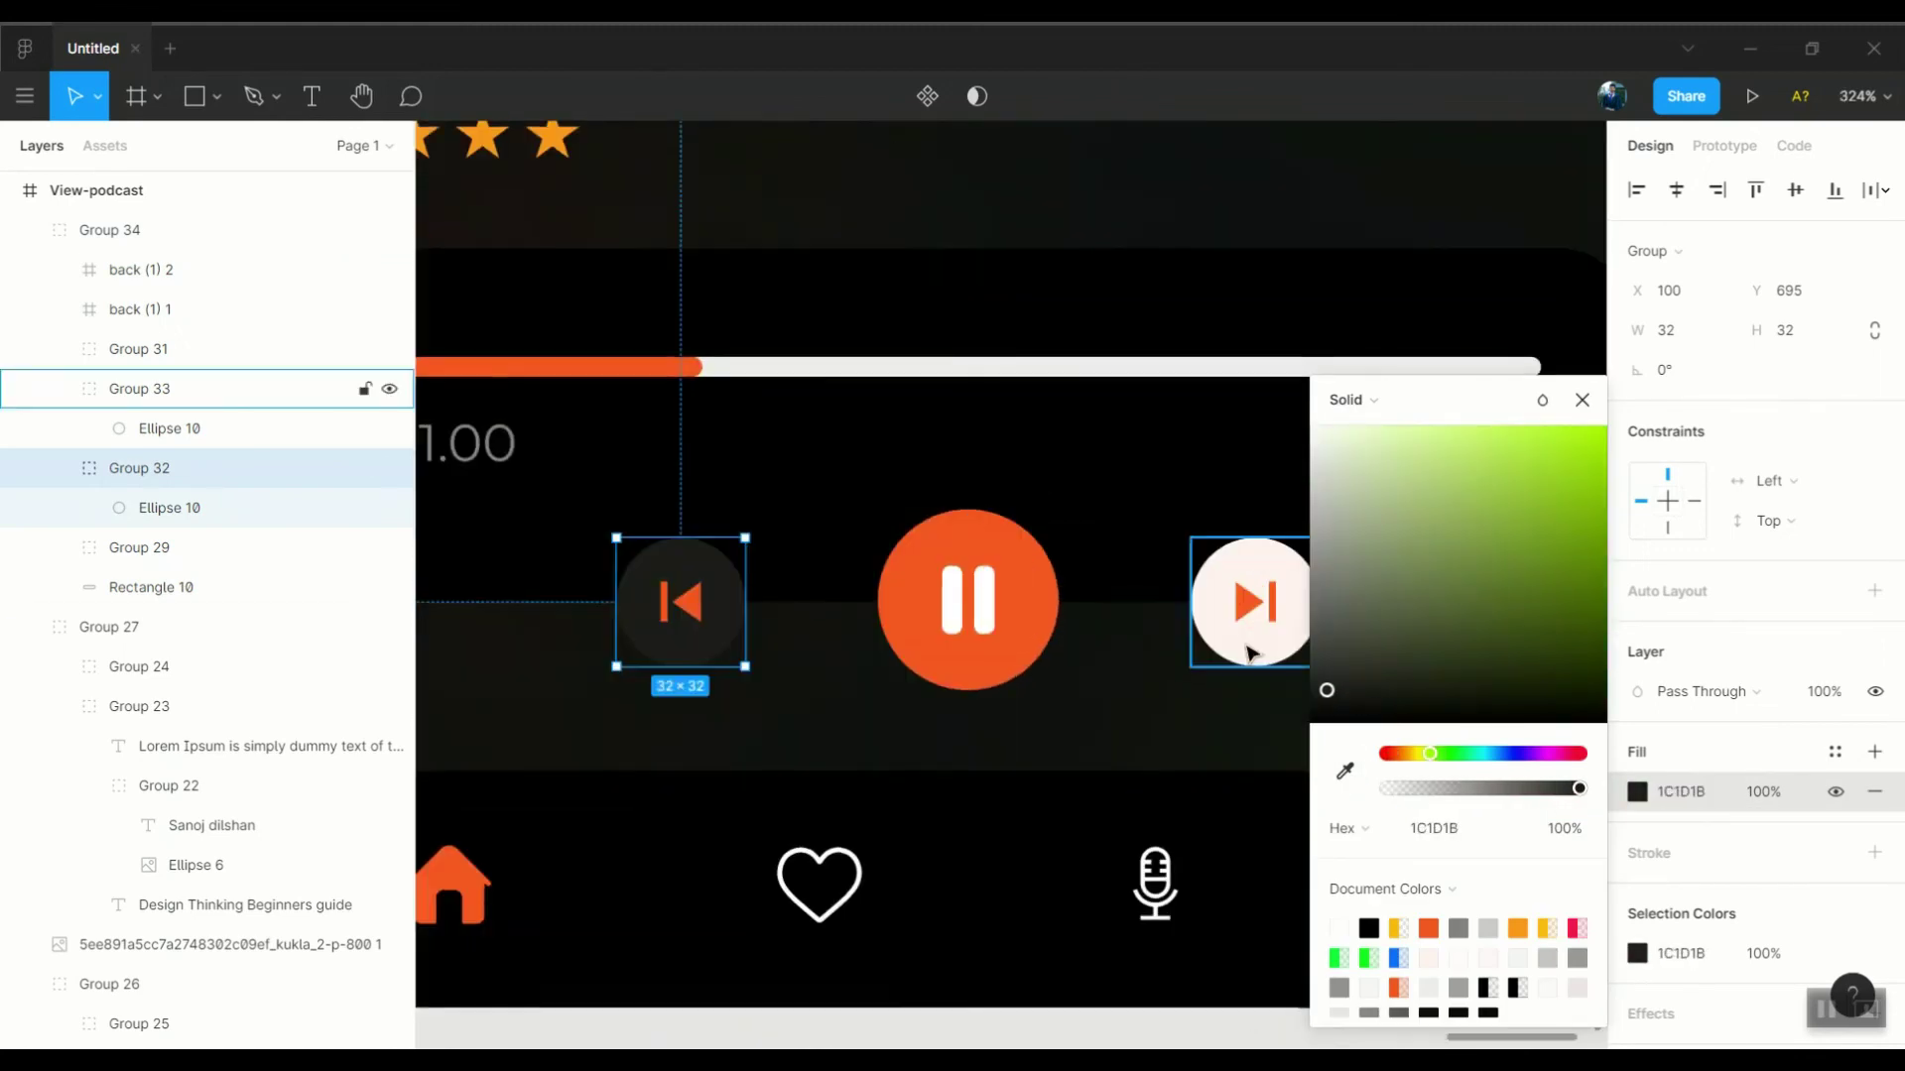
click(796, 620)
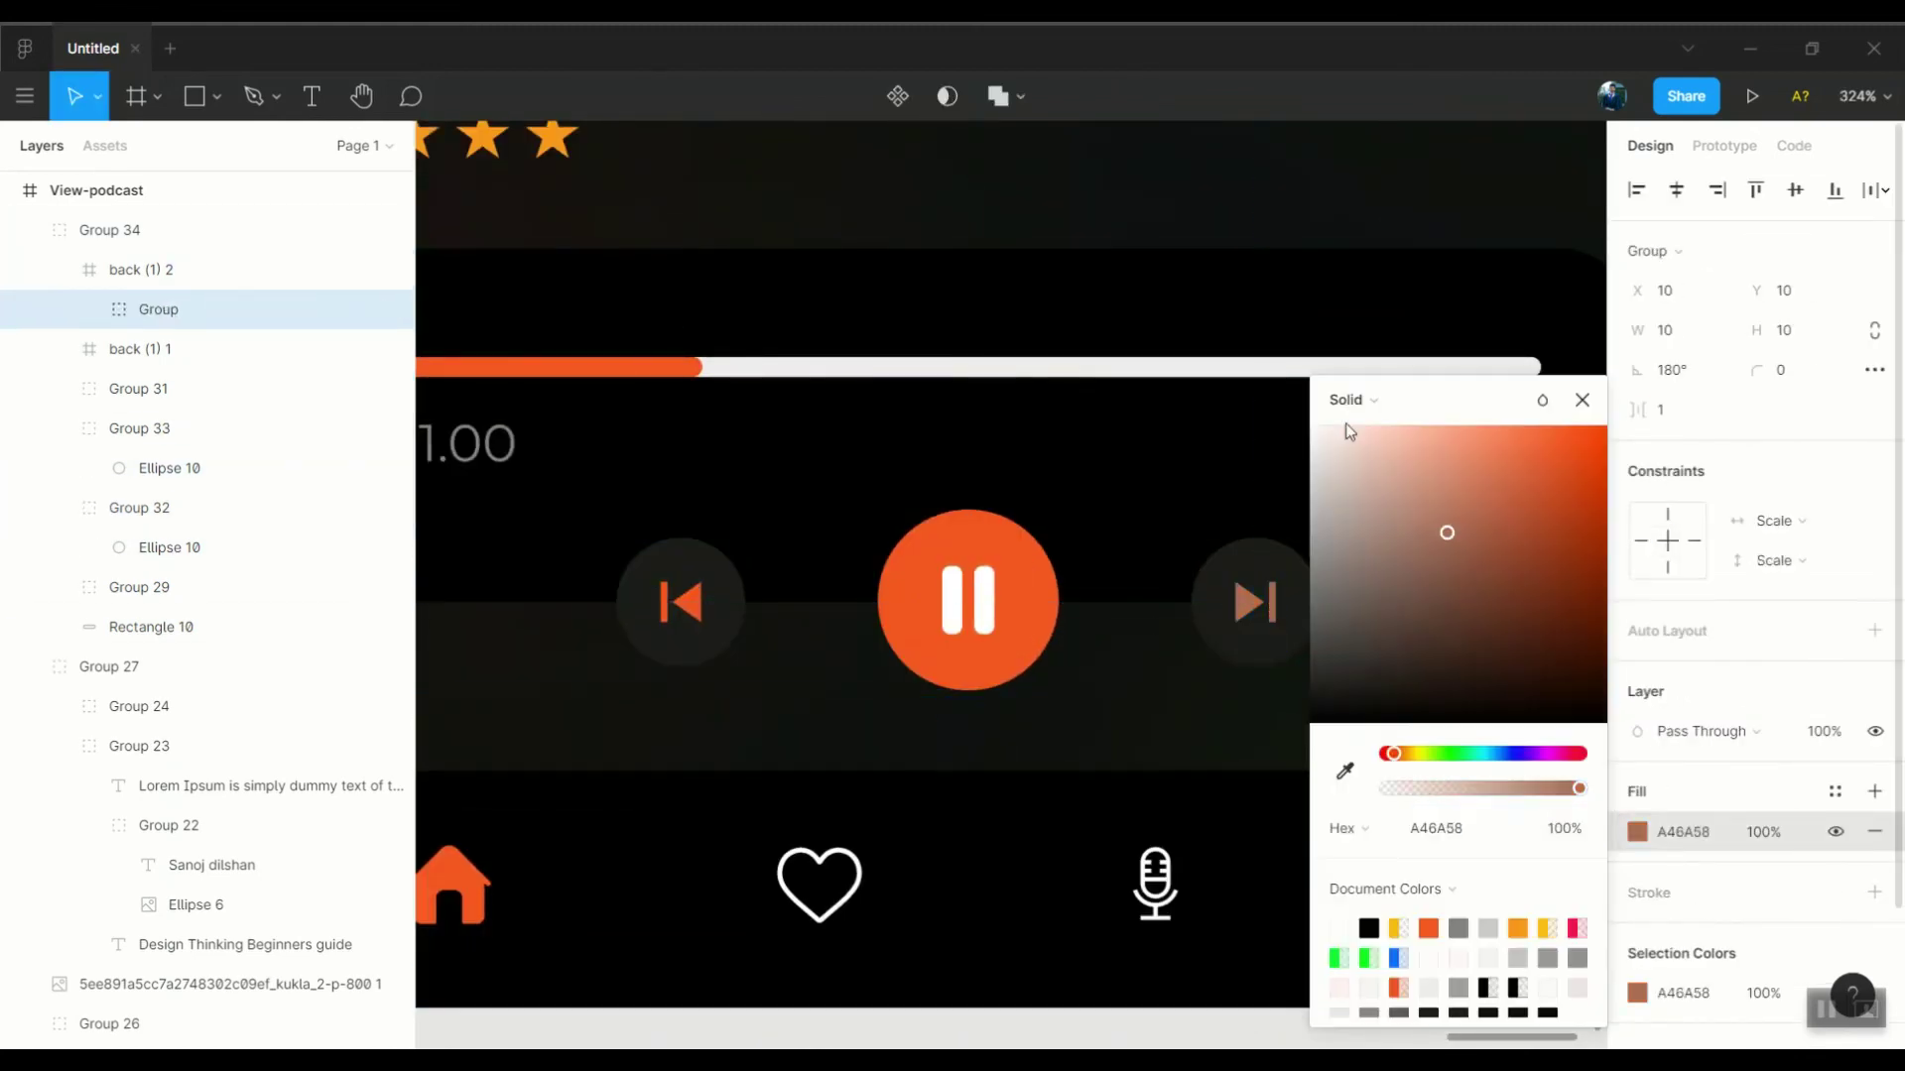
ctrl+click(681, 602)
click(1638, 832)
Darken the player's light progress track with a colour sampled from the canvas
click(968, 600)
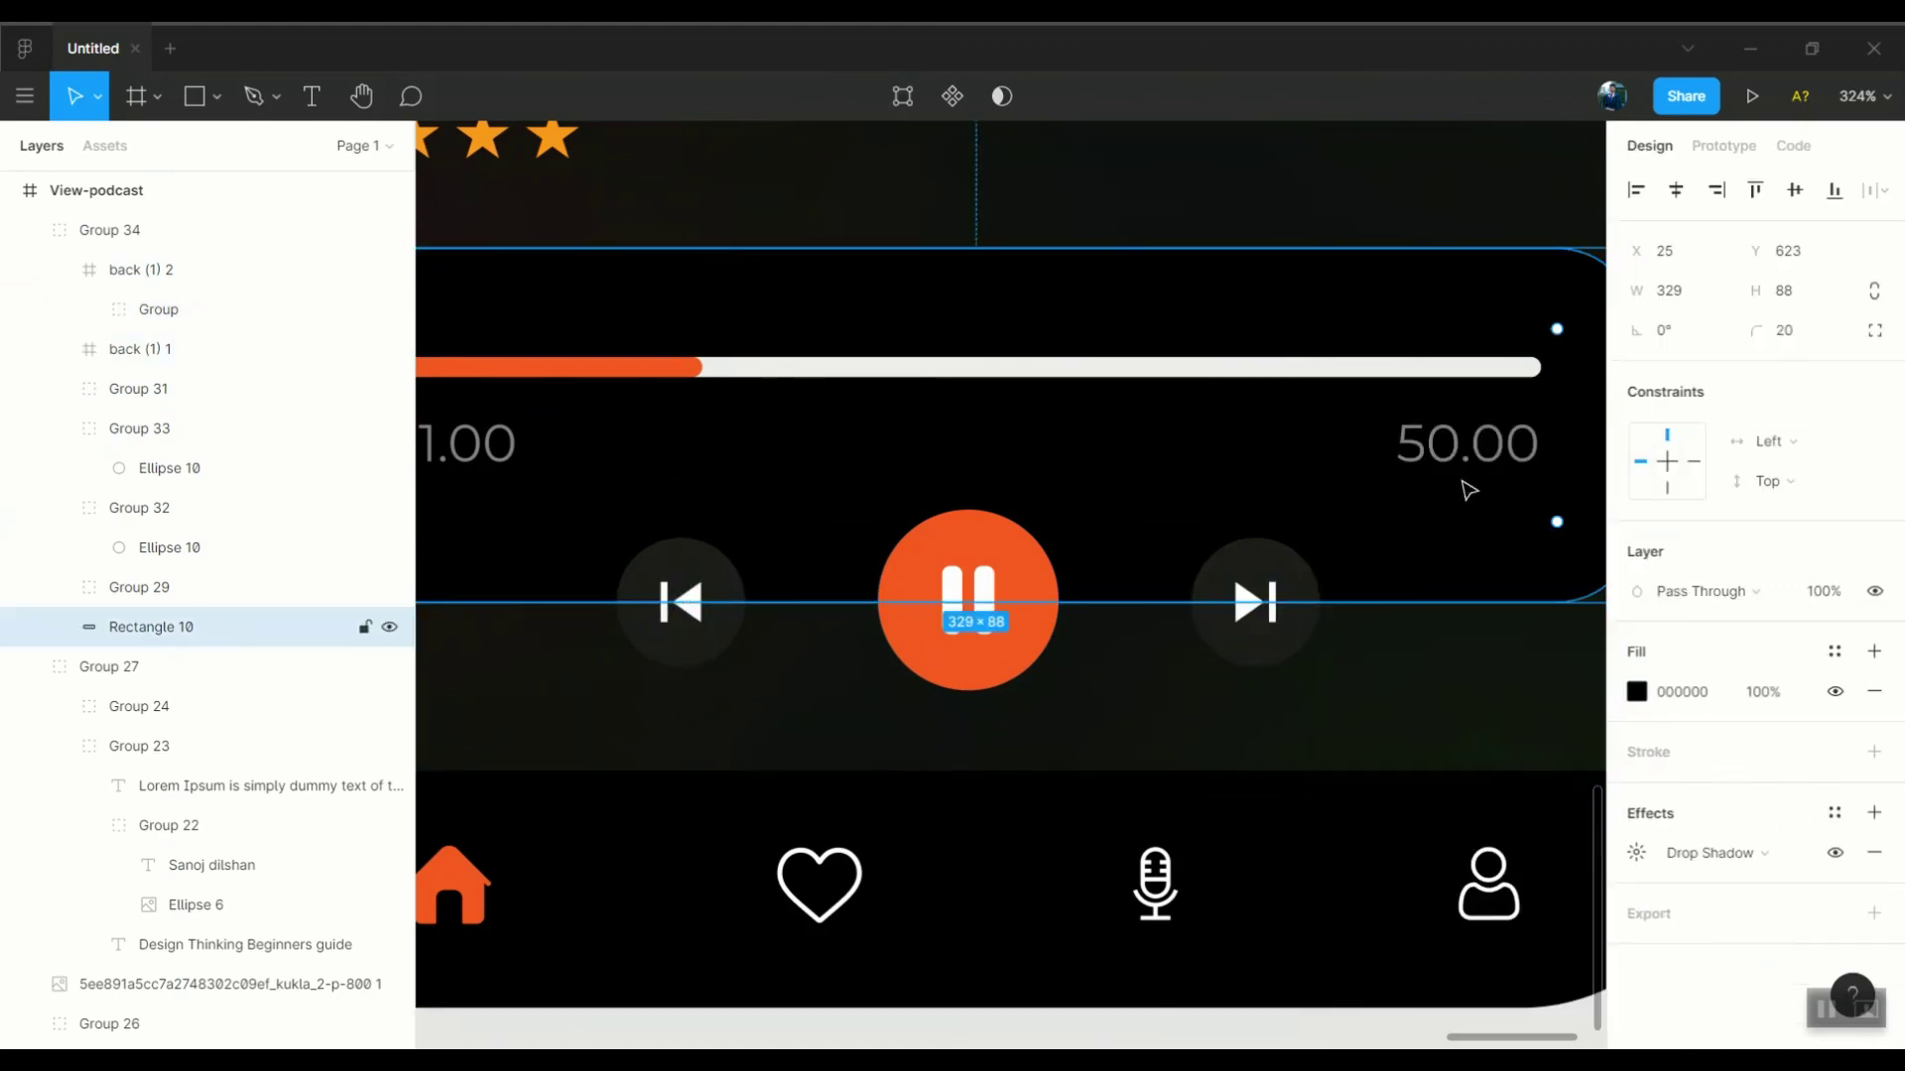
click(1189, 367)
click(1637, 869)
scroll(1189, 314, down, 5)
click(1166, 443)
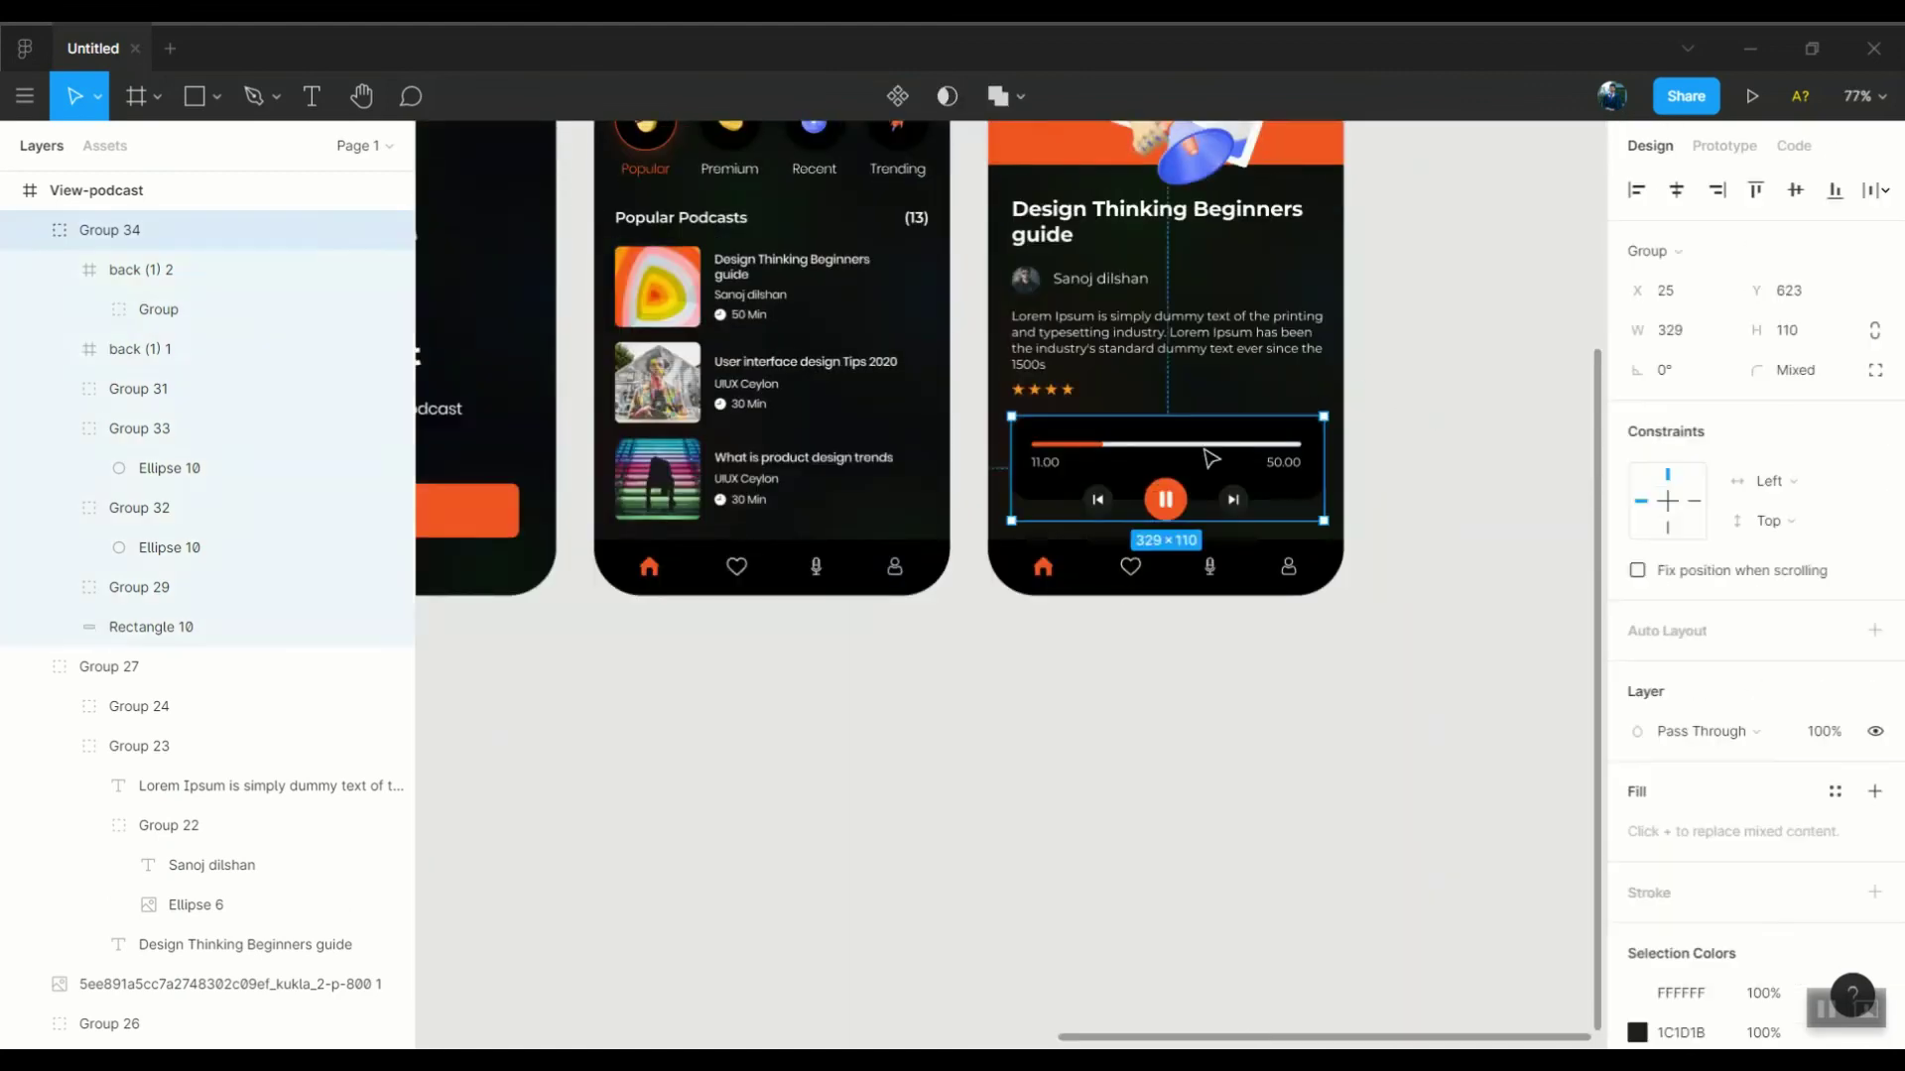
click(1638, 908)
click(1345, 770)
scroll(1355, 781, up, 2)
key(Escape)
key(Escape)
scroll(1449, 363, up, 5)
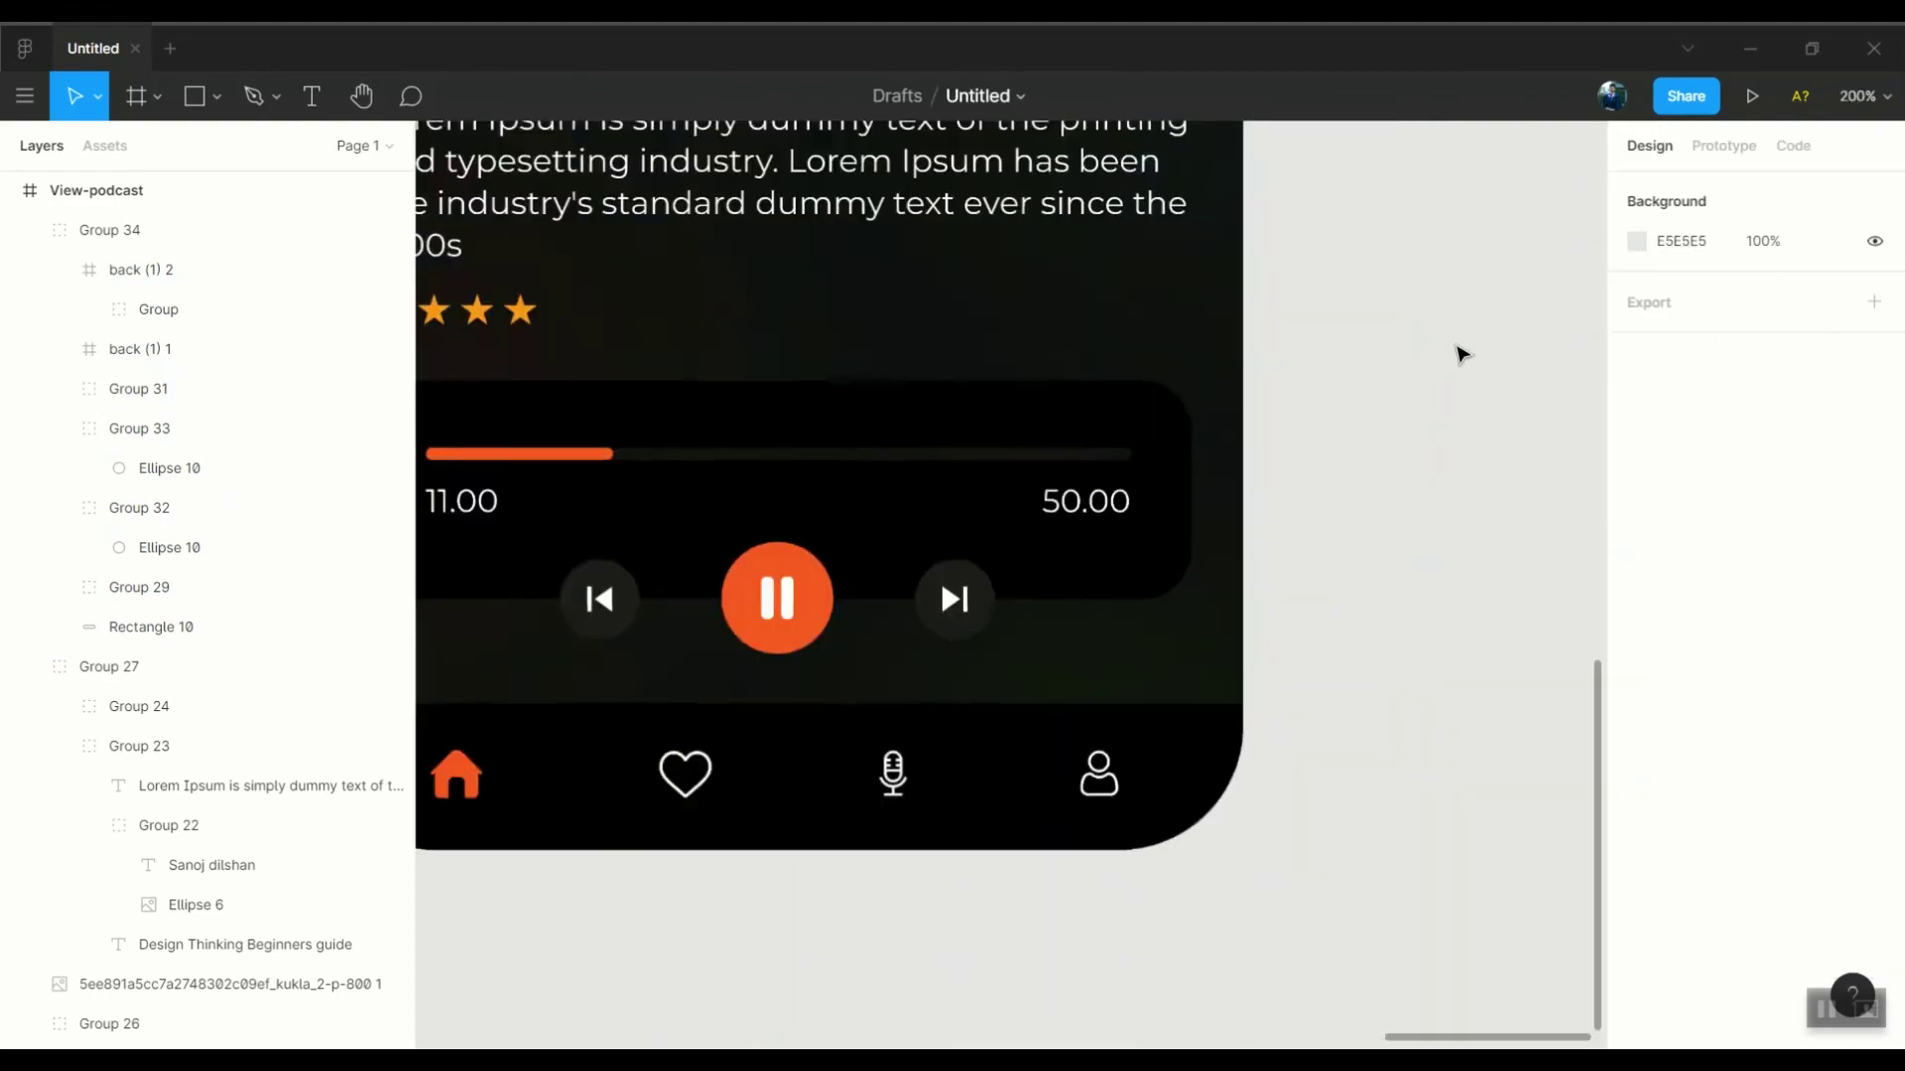
scroll(1449, 363, down, 6)
scroll(1540, 409, down, 3)
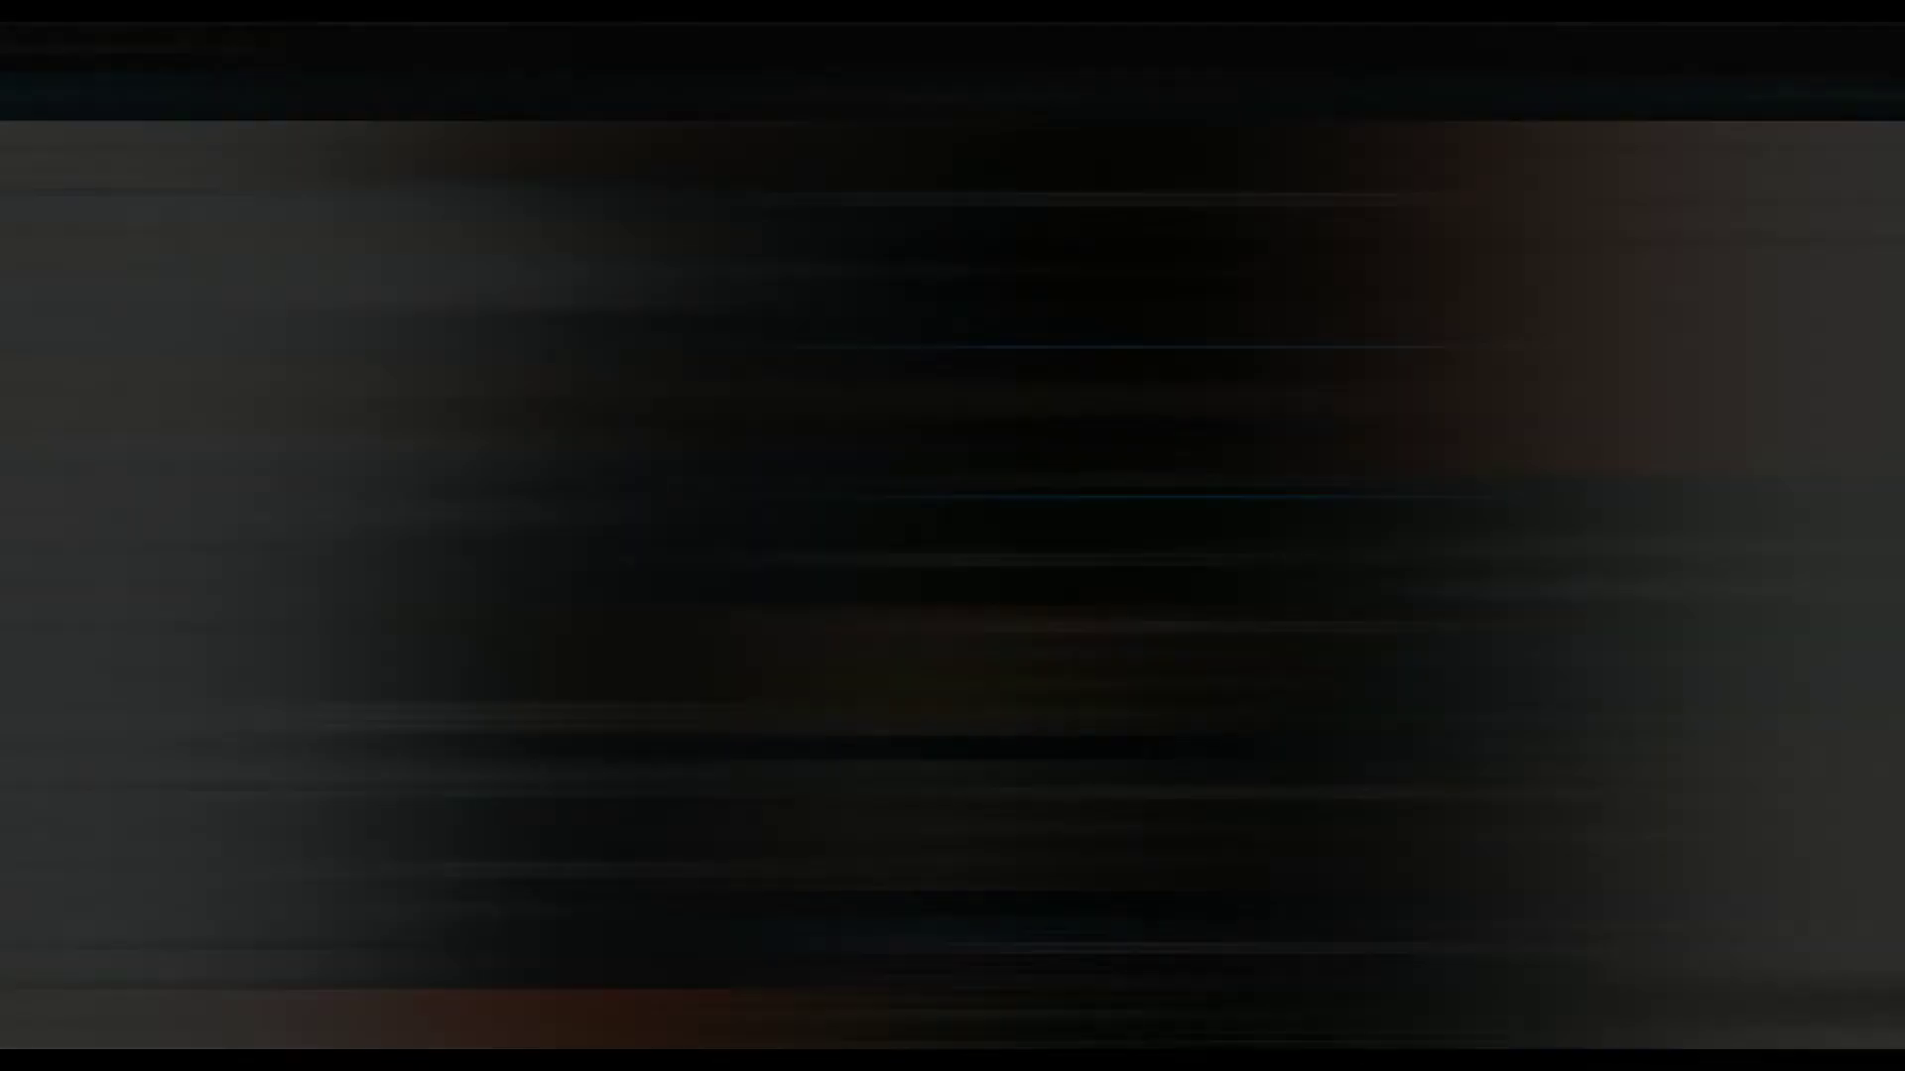